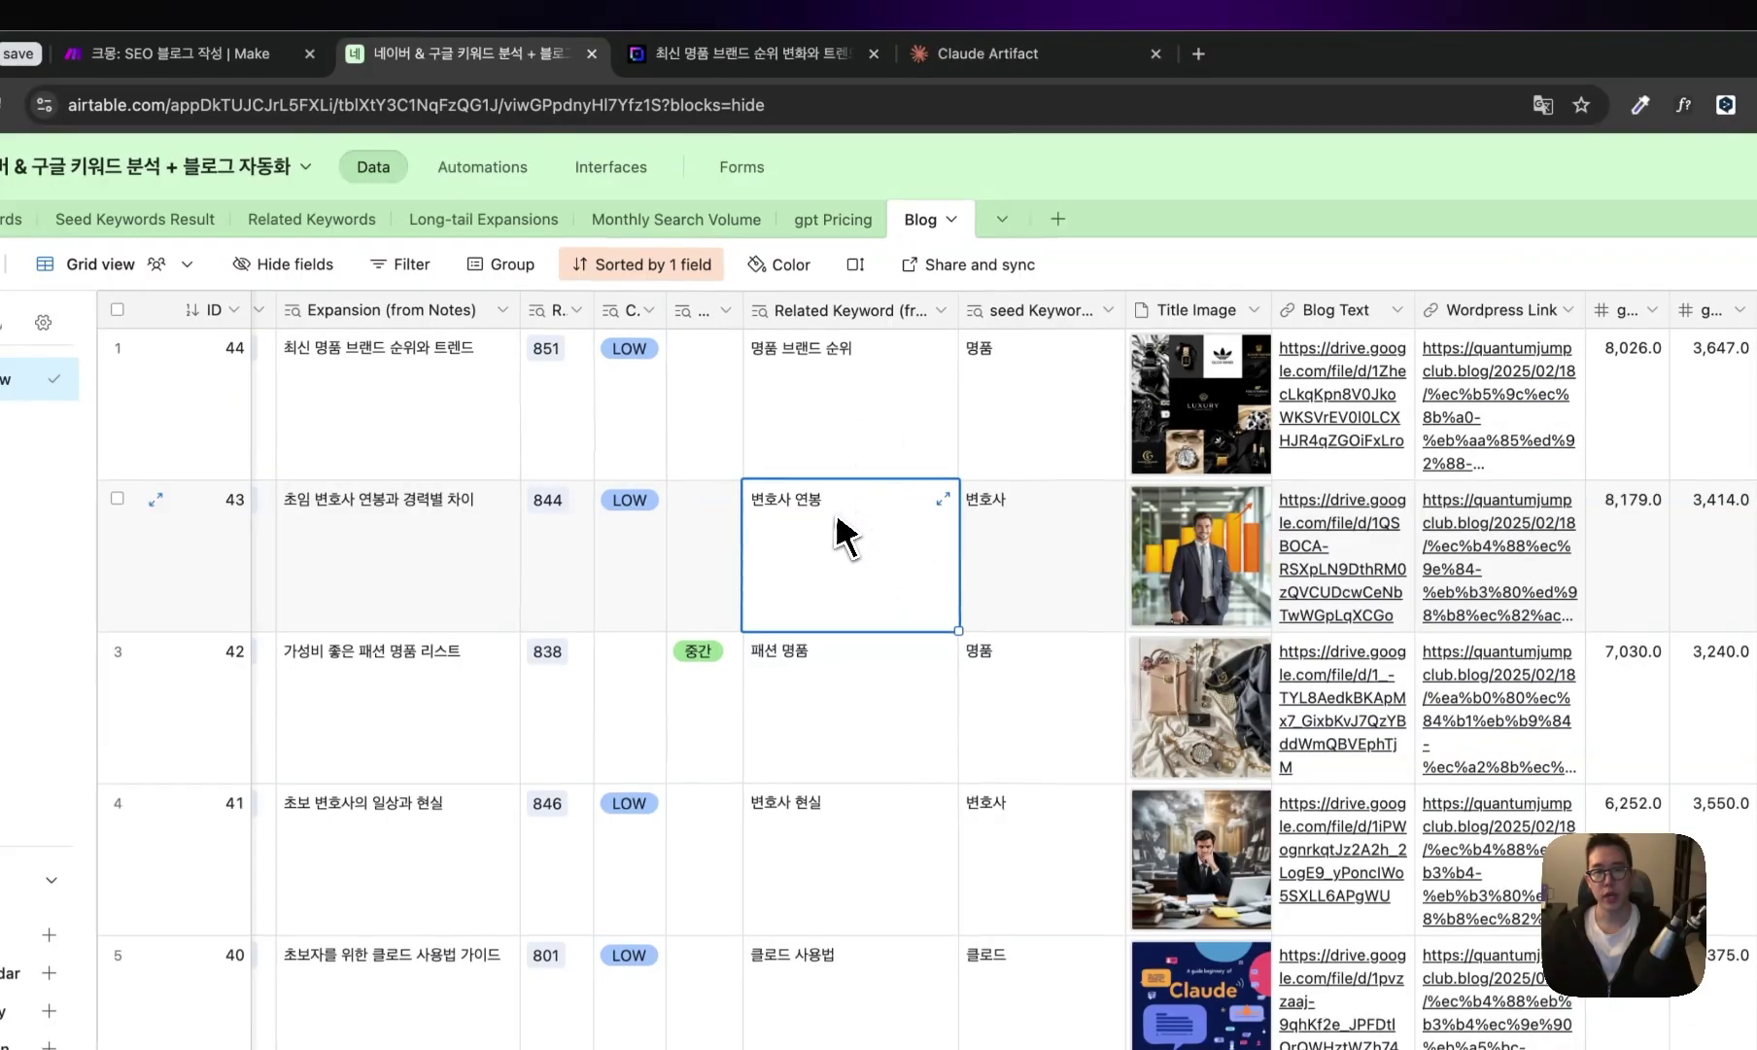
# - Preview the title image of the 초임 변호사 연봉과 경력별 차이 record, then open its WordPress post
pyautogui.click(393, 546)
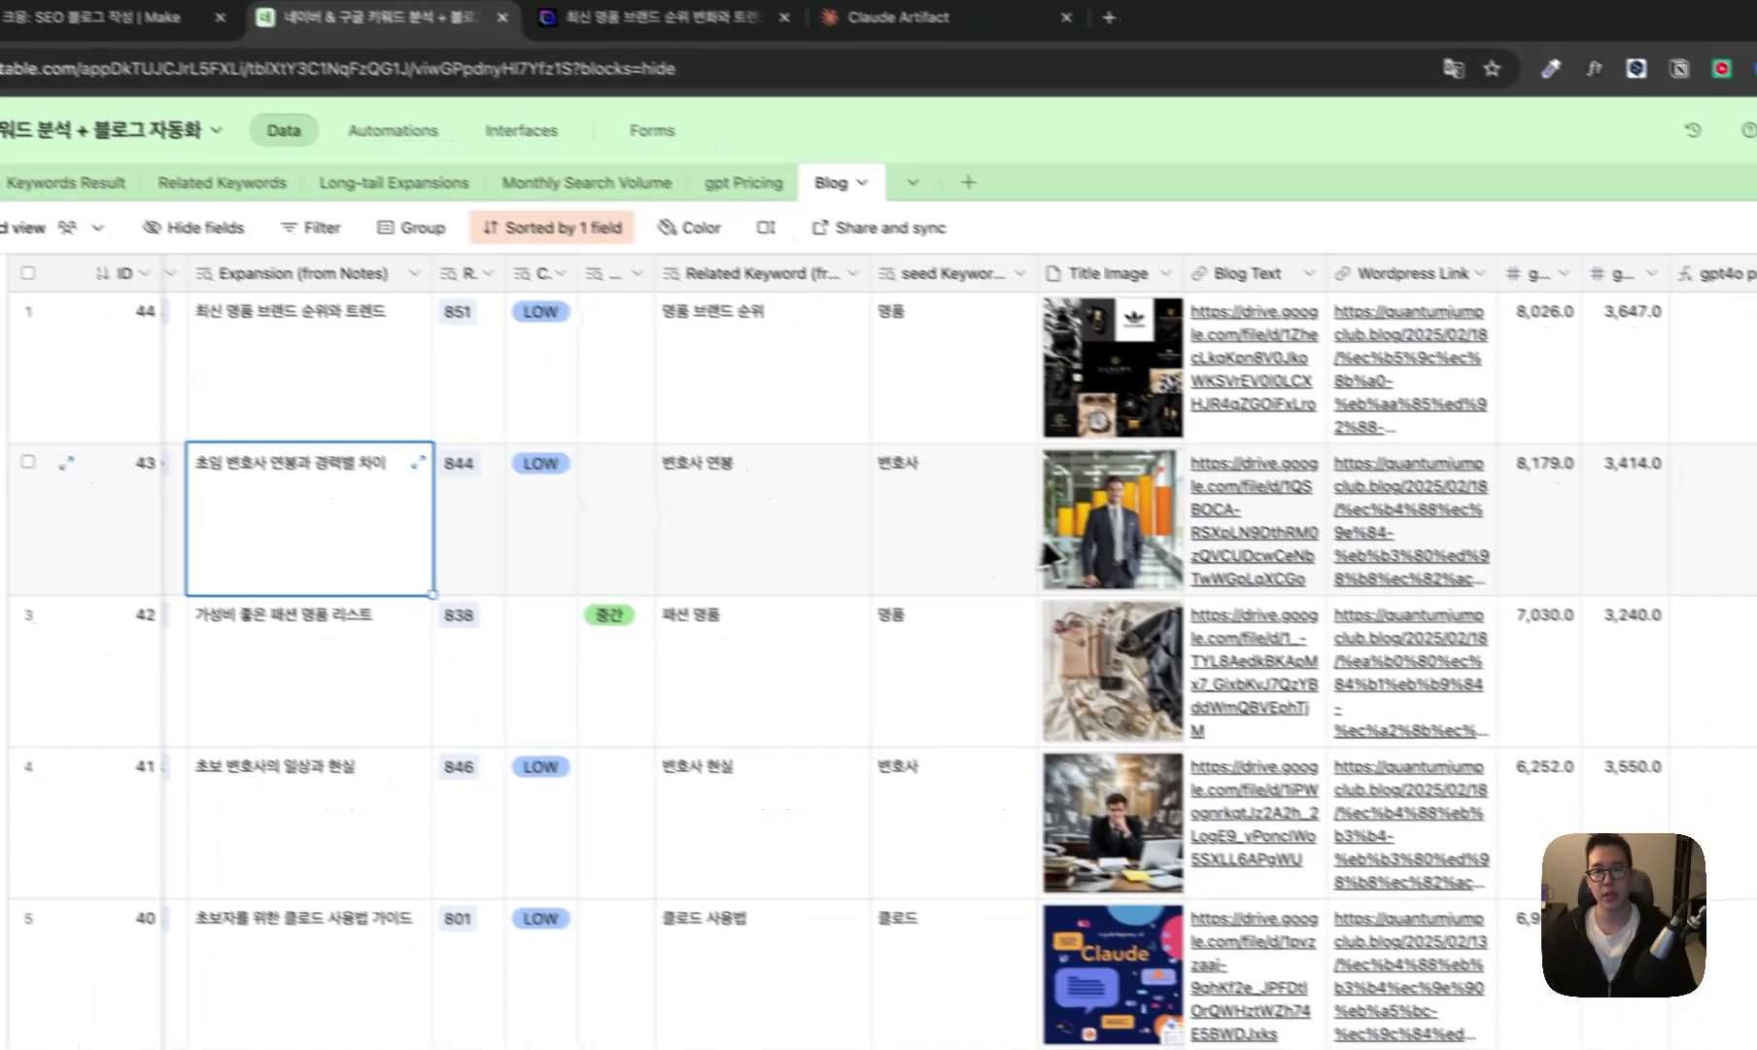
pyautogui.click(1203, 555)
pyautogui.click(1202, 555)
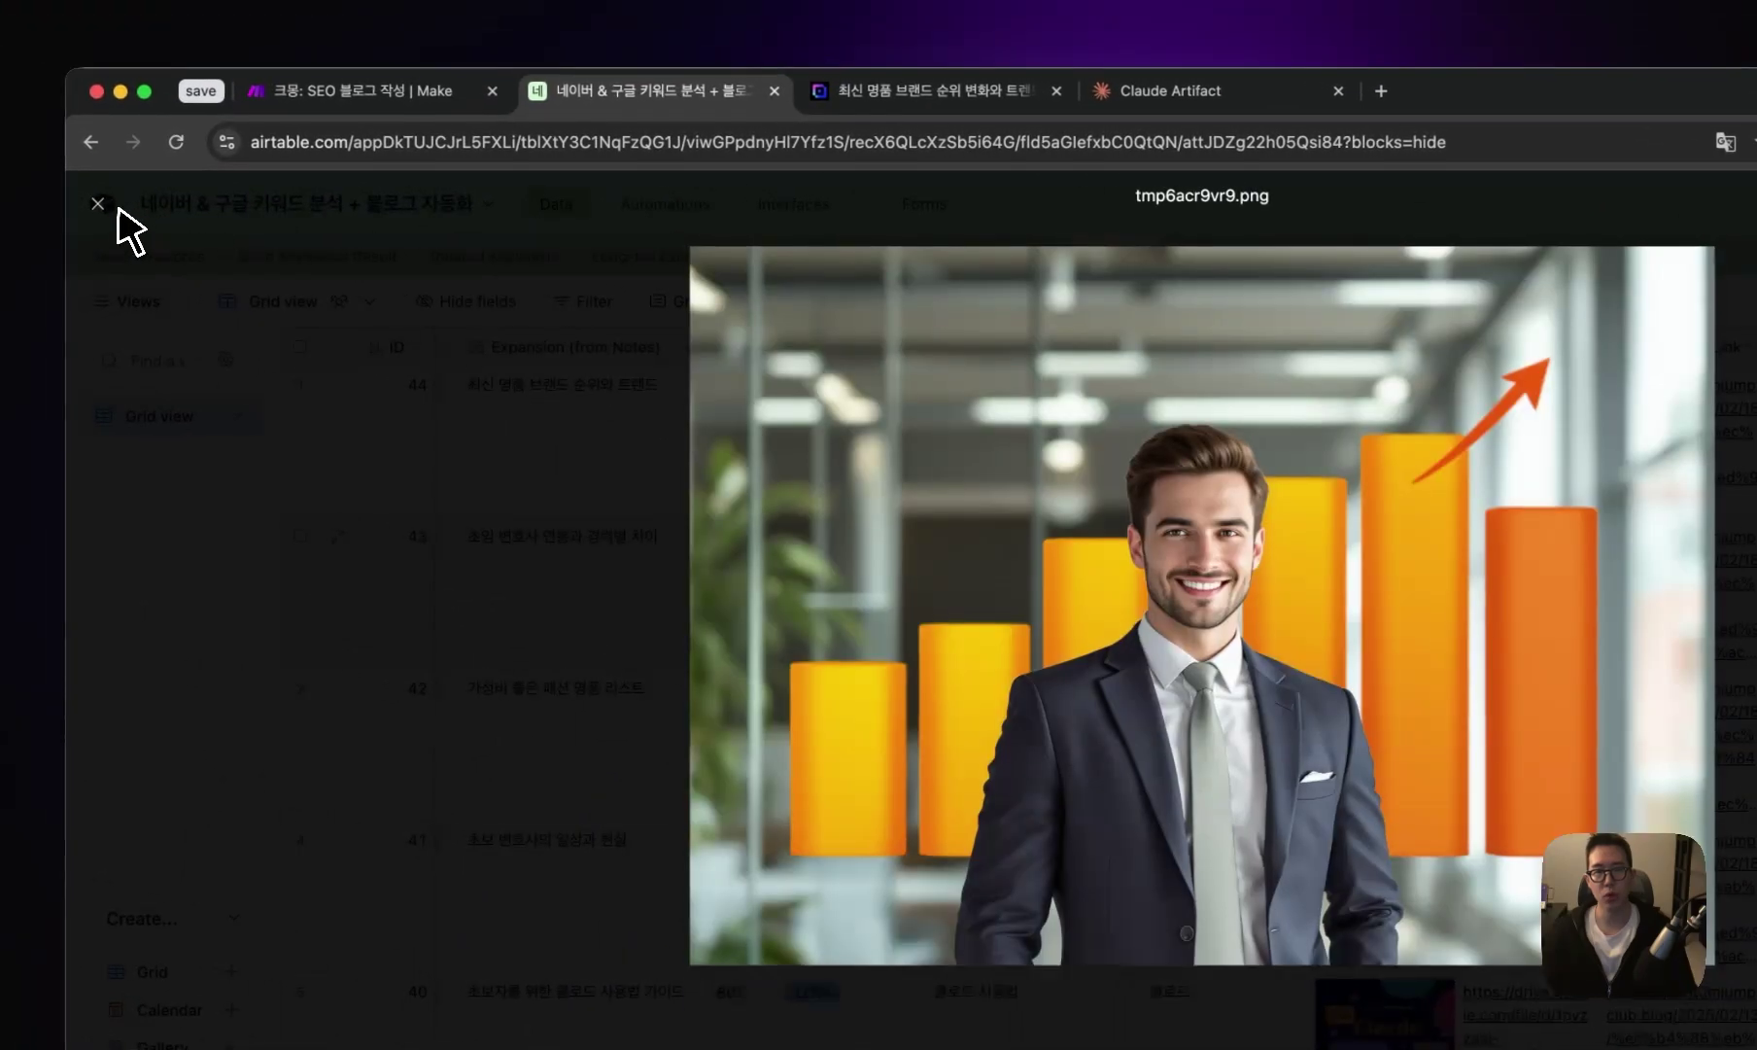
pyautogui.click(0, 175)
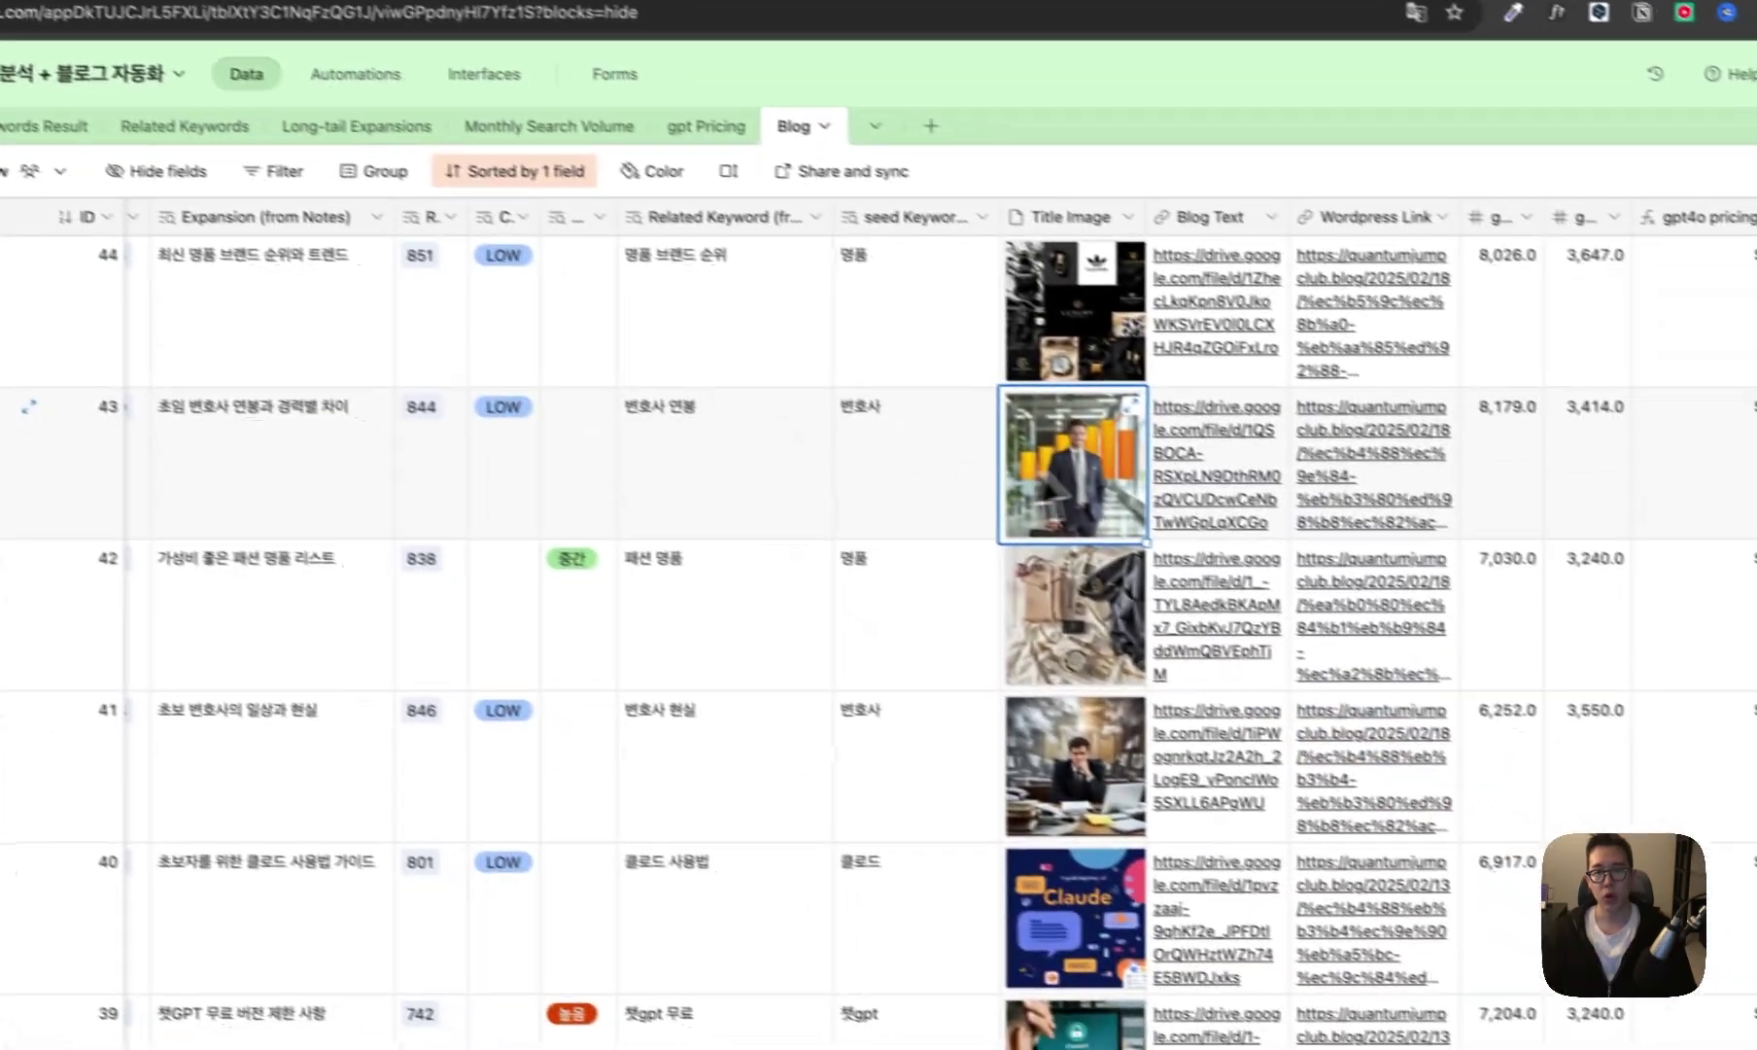
pyautogui.click(1322, 453)
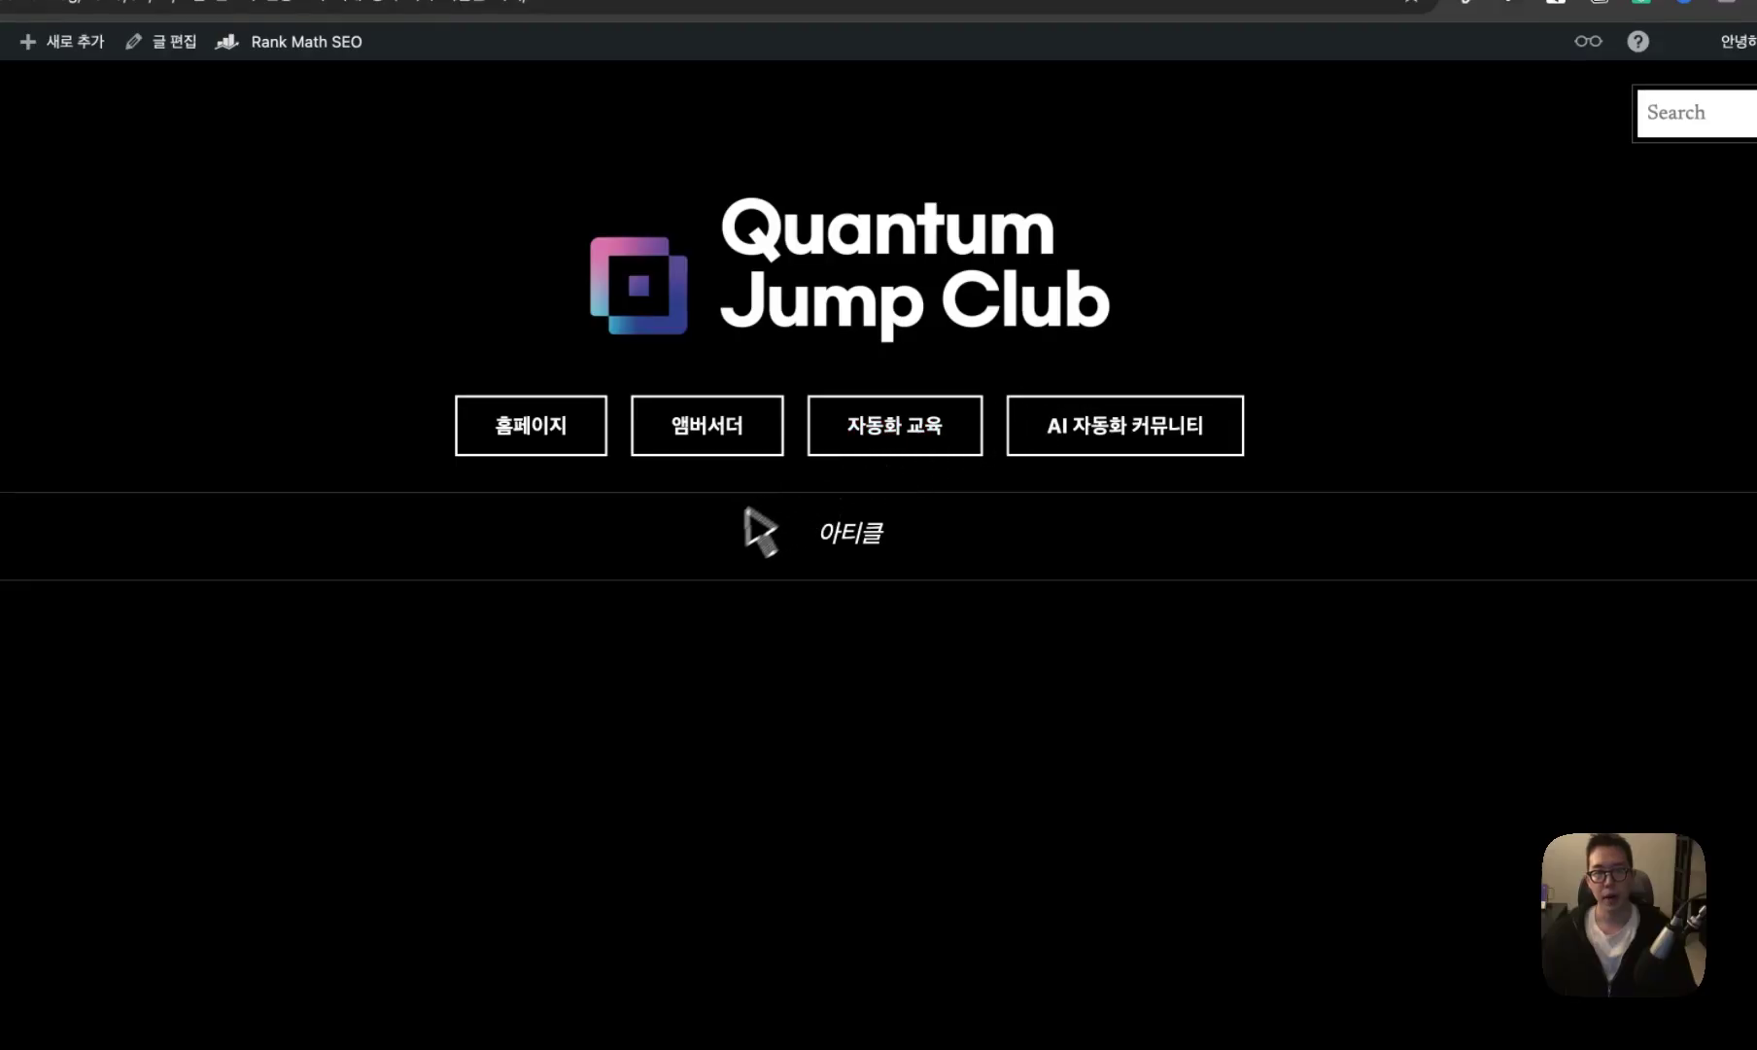
pyautogui.scroll(-12, 890, 675)
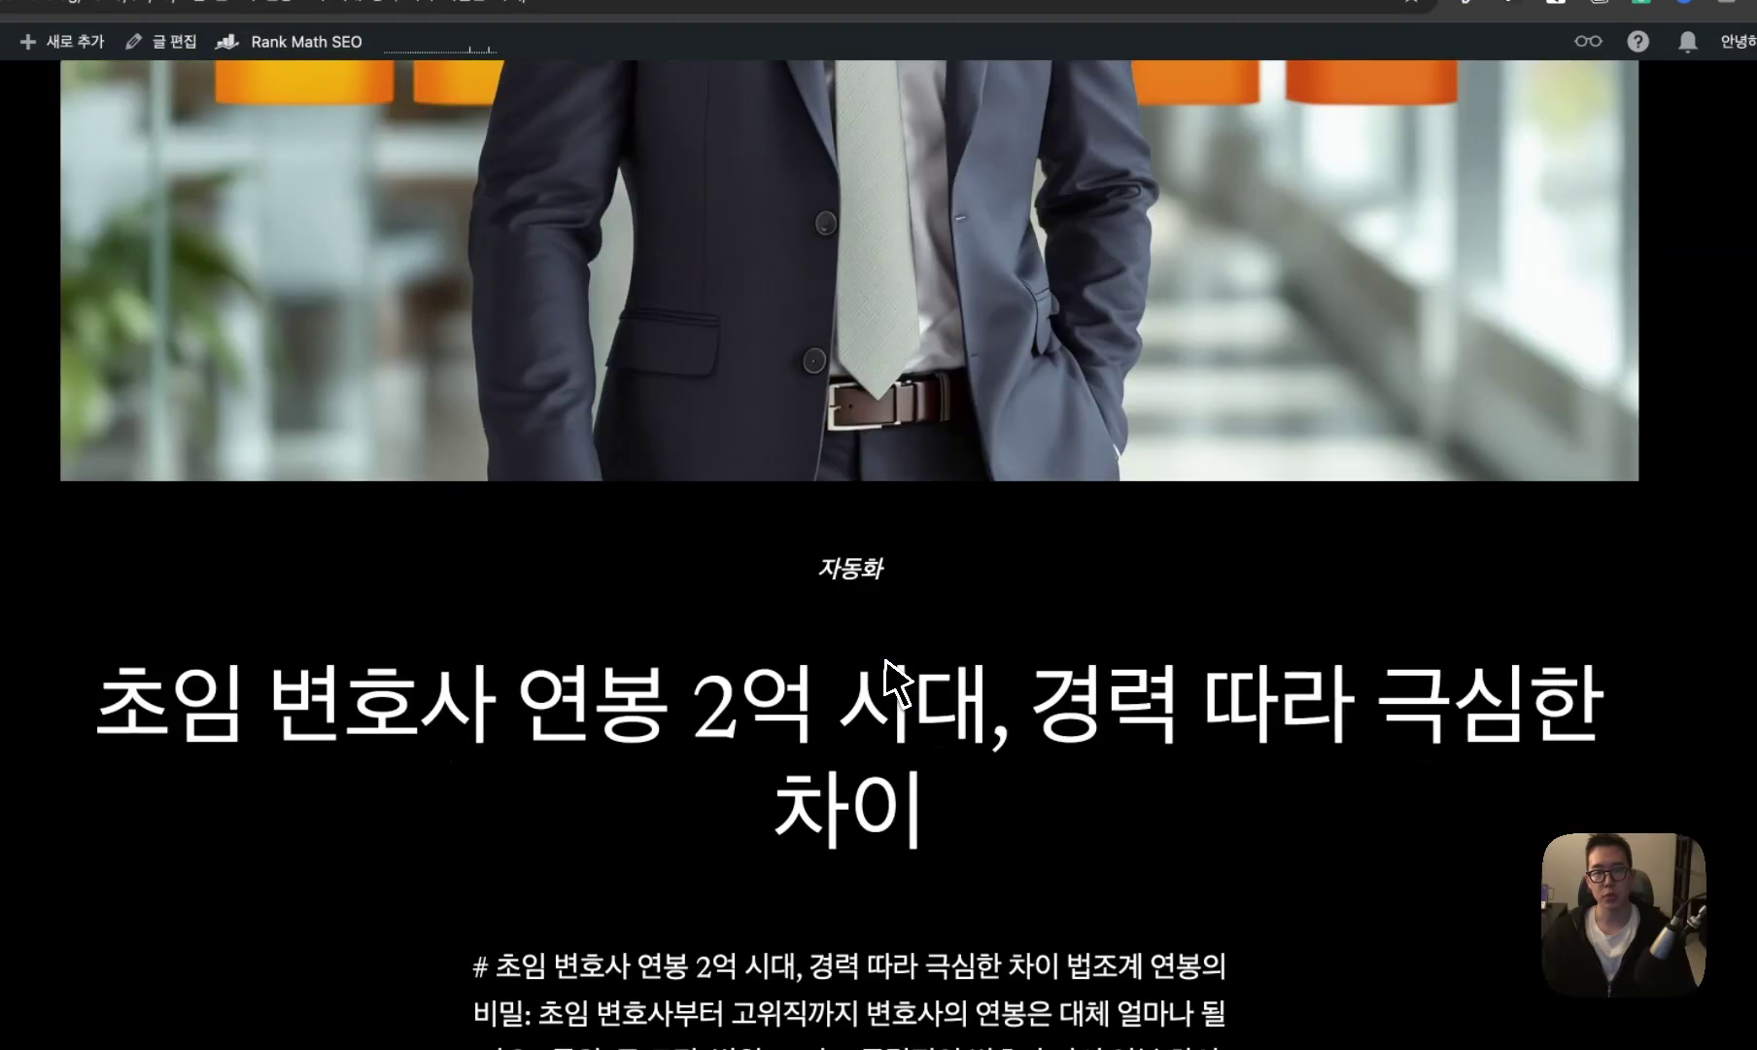
pyautogui.moveTo(112, 707); pyautogui.dragTo(884, 716)
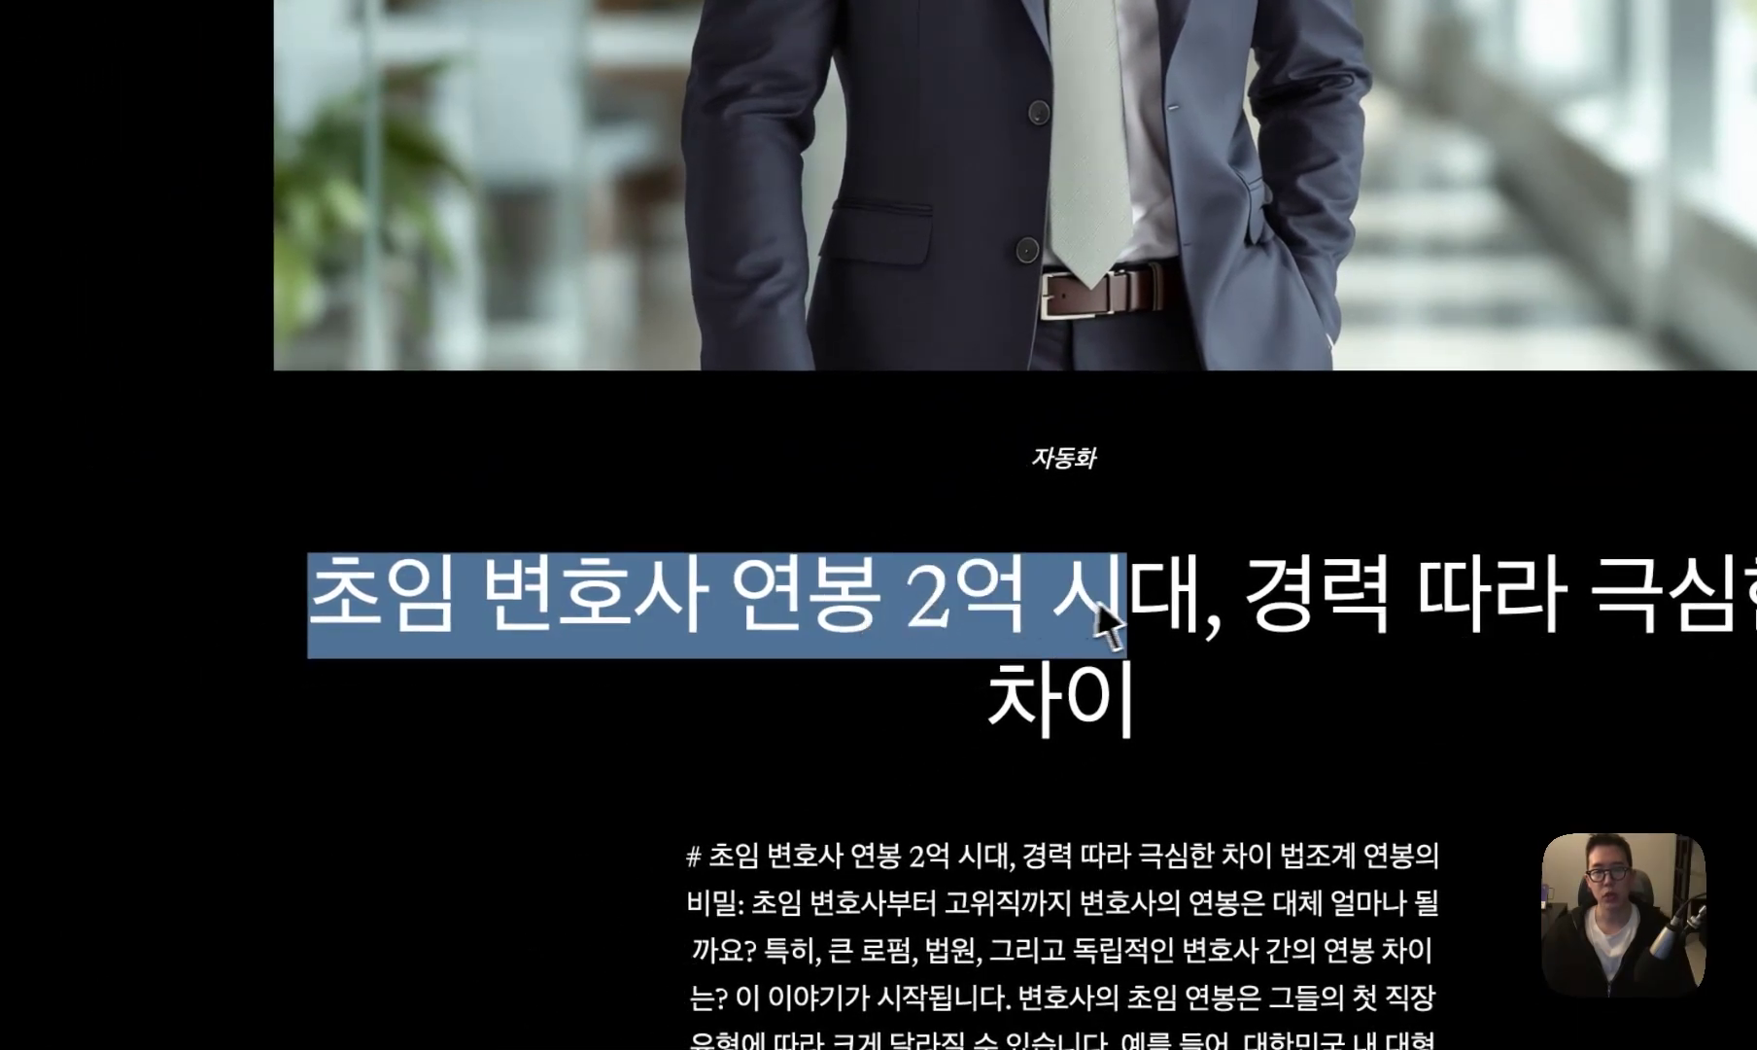
pyautogui.moveTo(1099, 613); pyautogui.dragTo(1234, 672)
pyautogui.scroll(-5, 1234, 672)
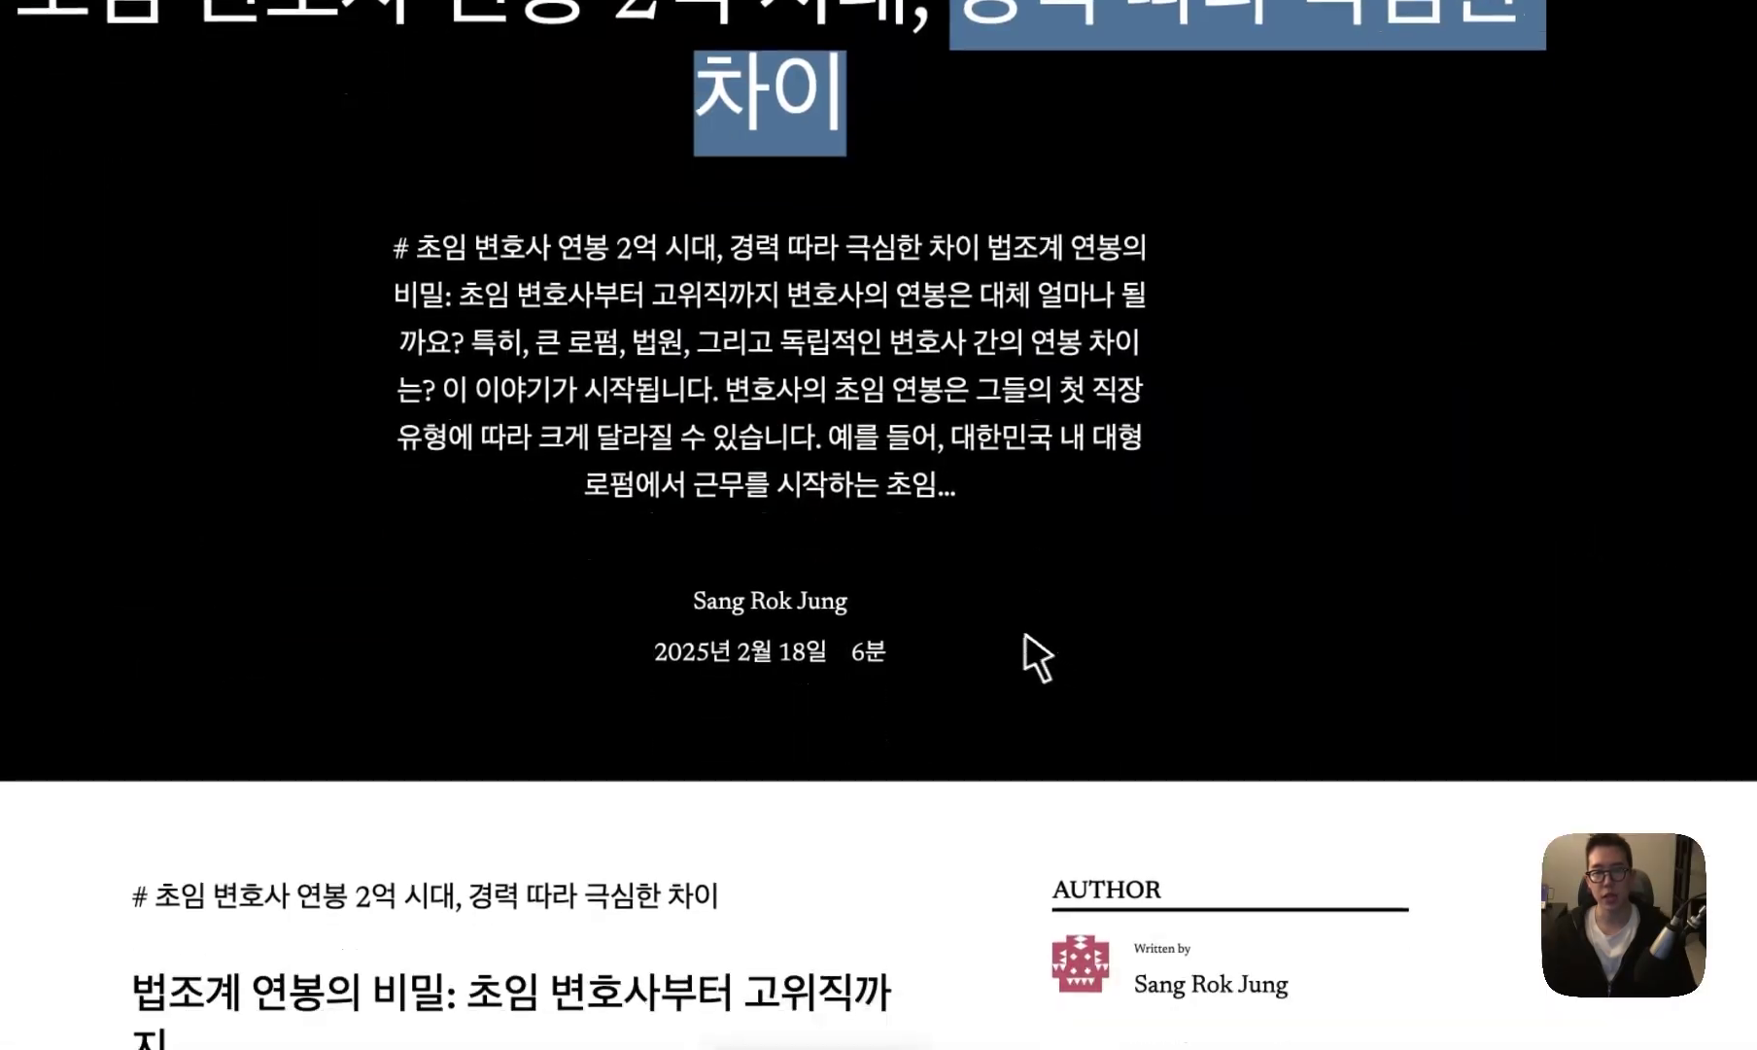
pyautogui.scroll(-10, 980, 640)
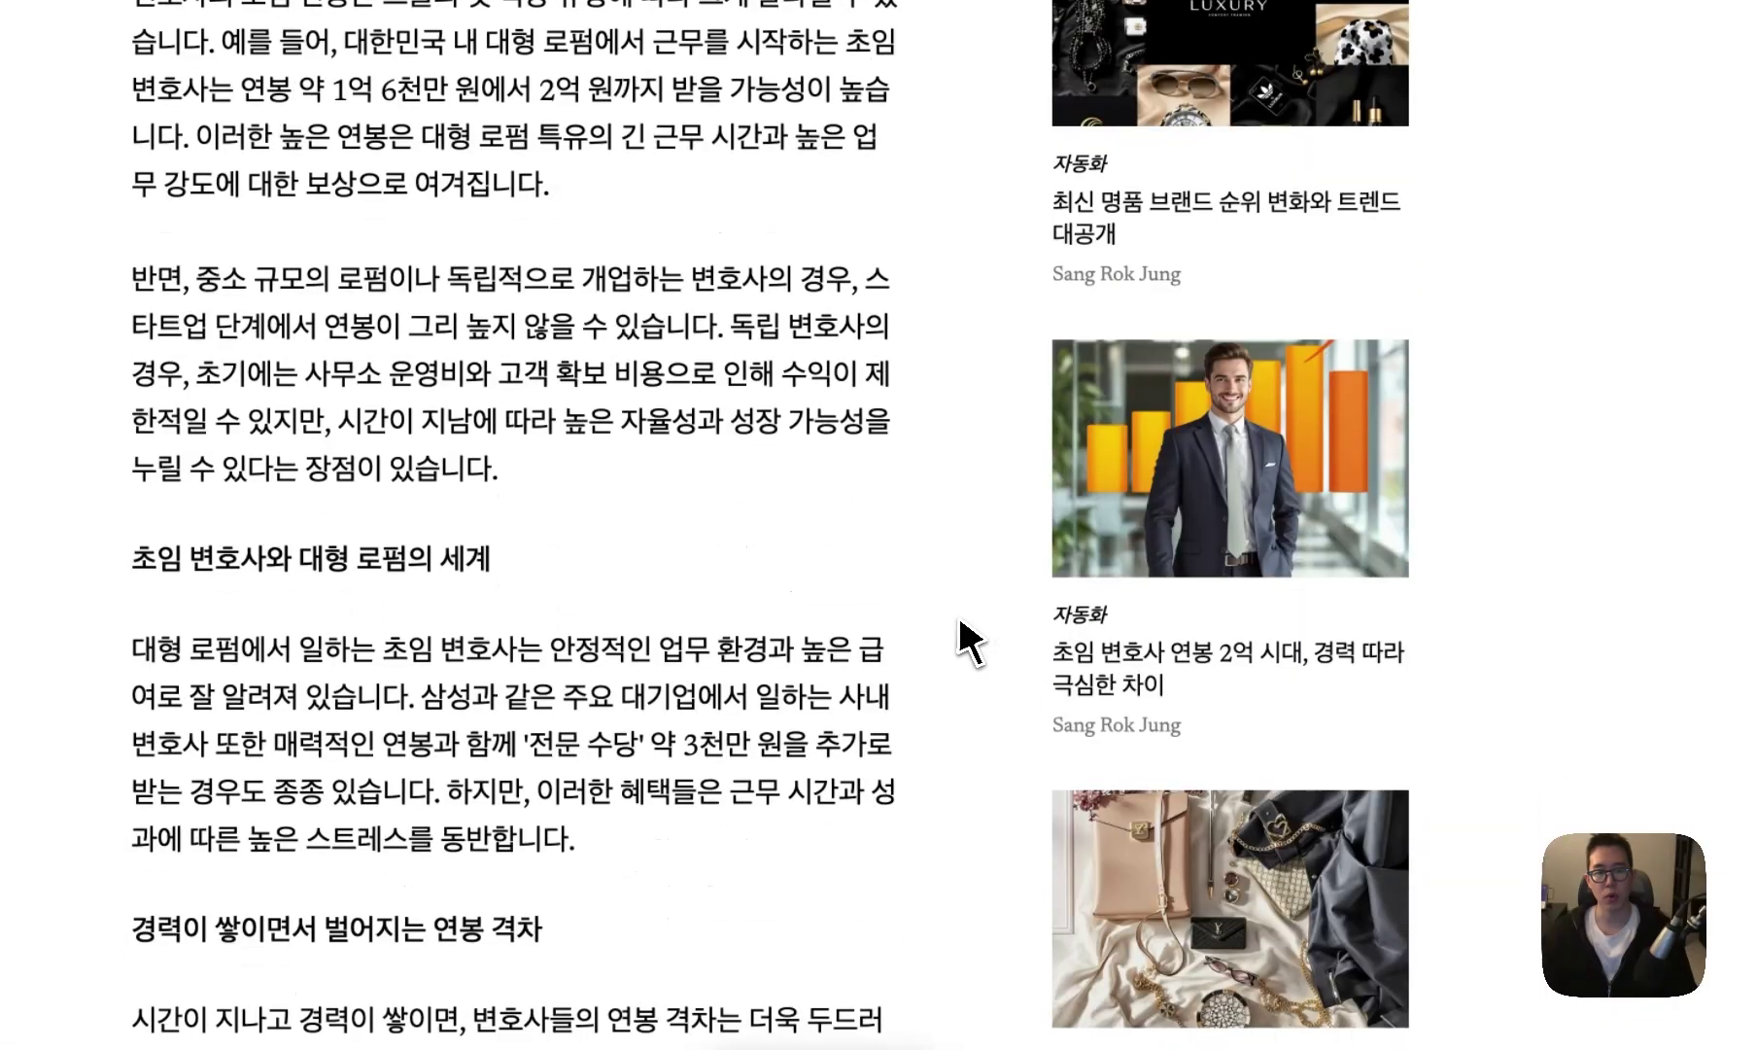
pyautogui.doubleClick(482, 607)
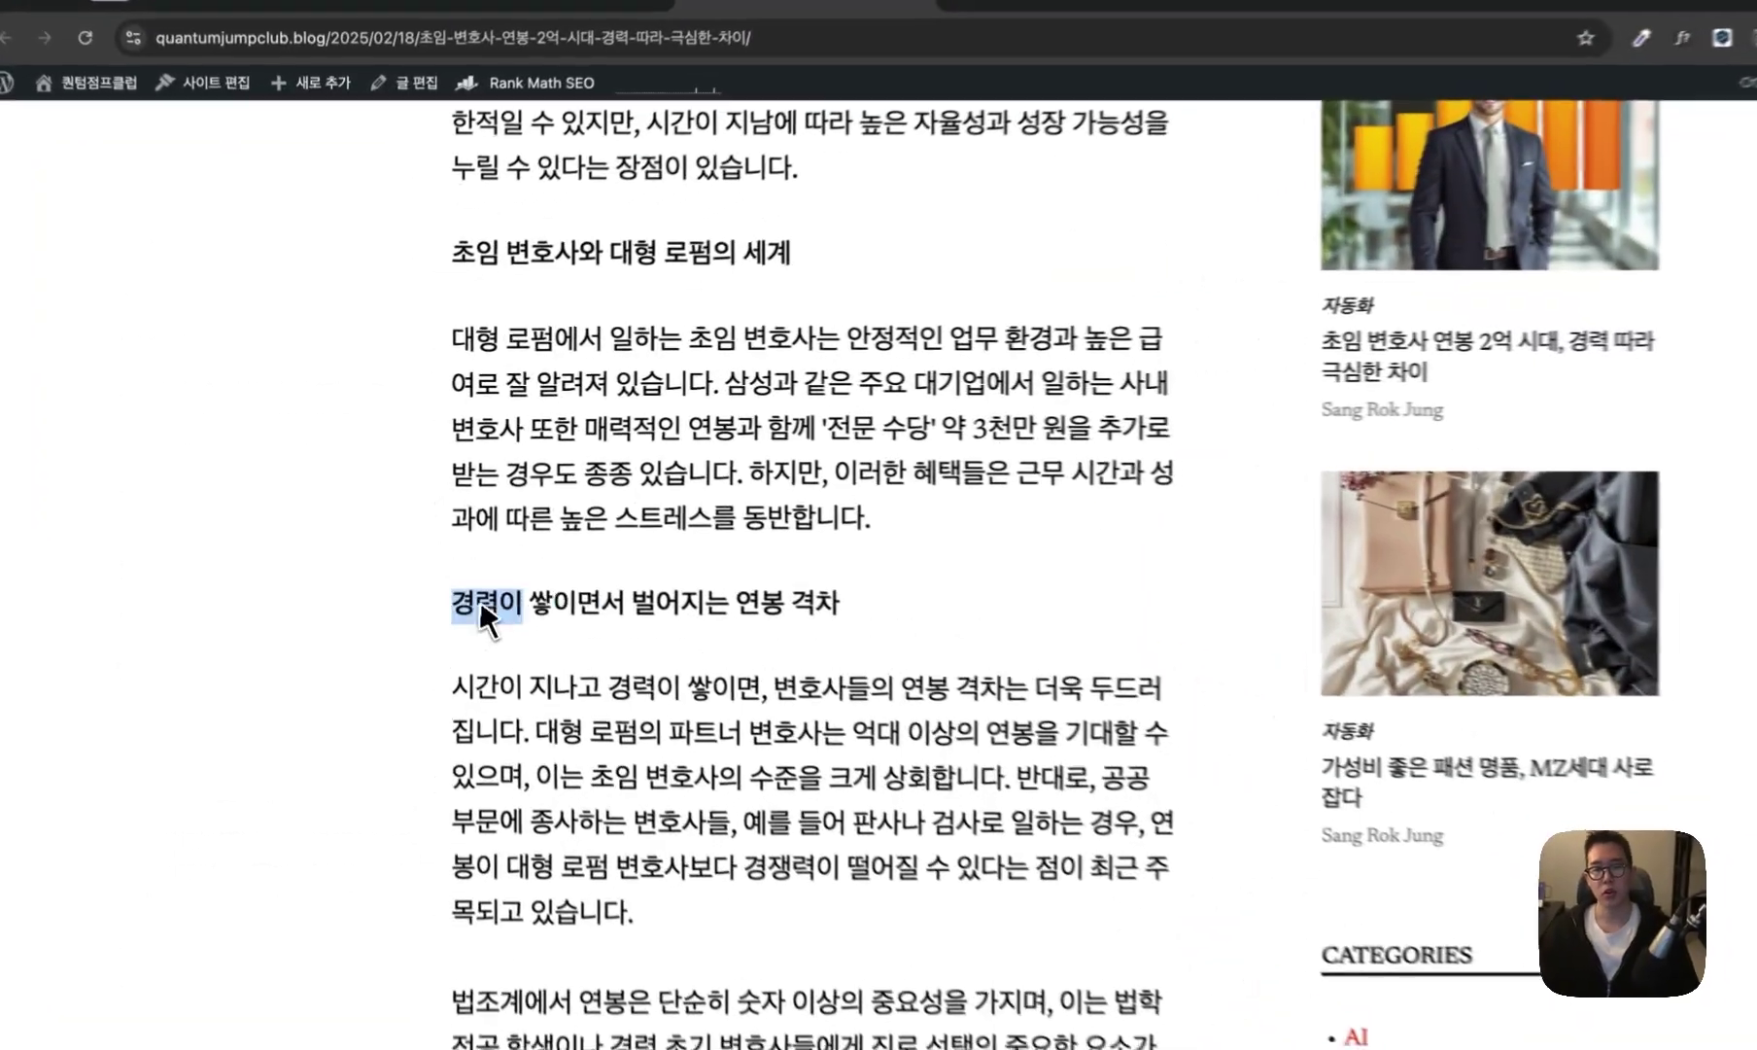
pyautogui.moveTo(484, 618); pyautogui.dragTo(910, 635)
pyautogui.click(905, 627)
pyautogui.scroll(-5, 875, 583)
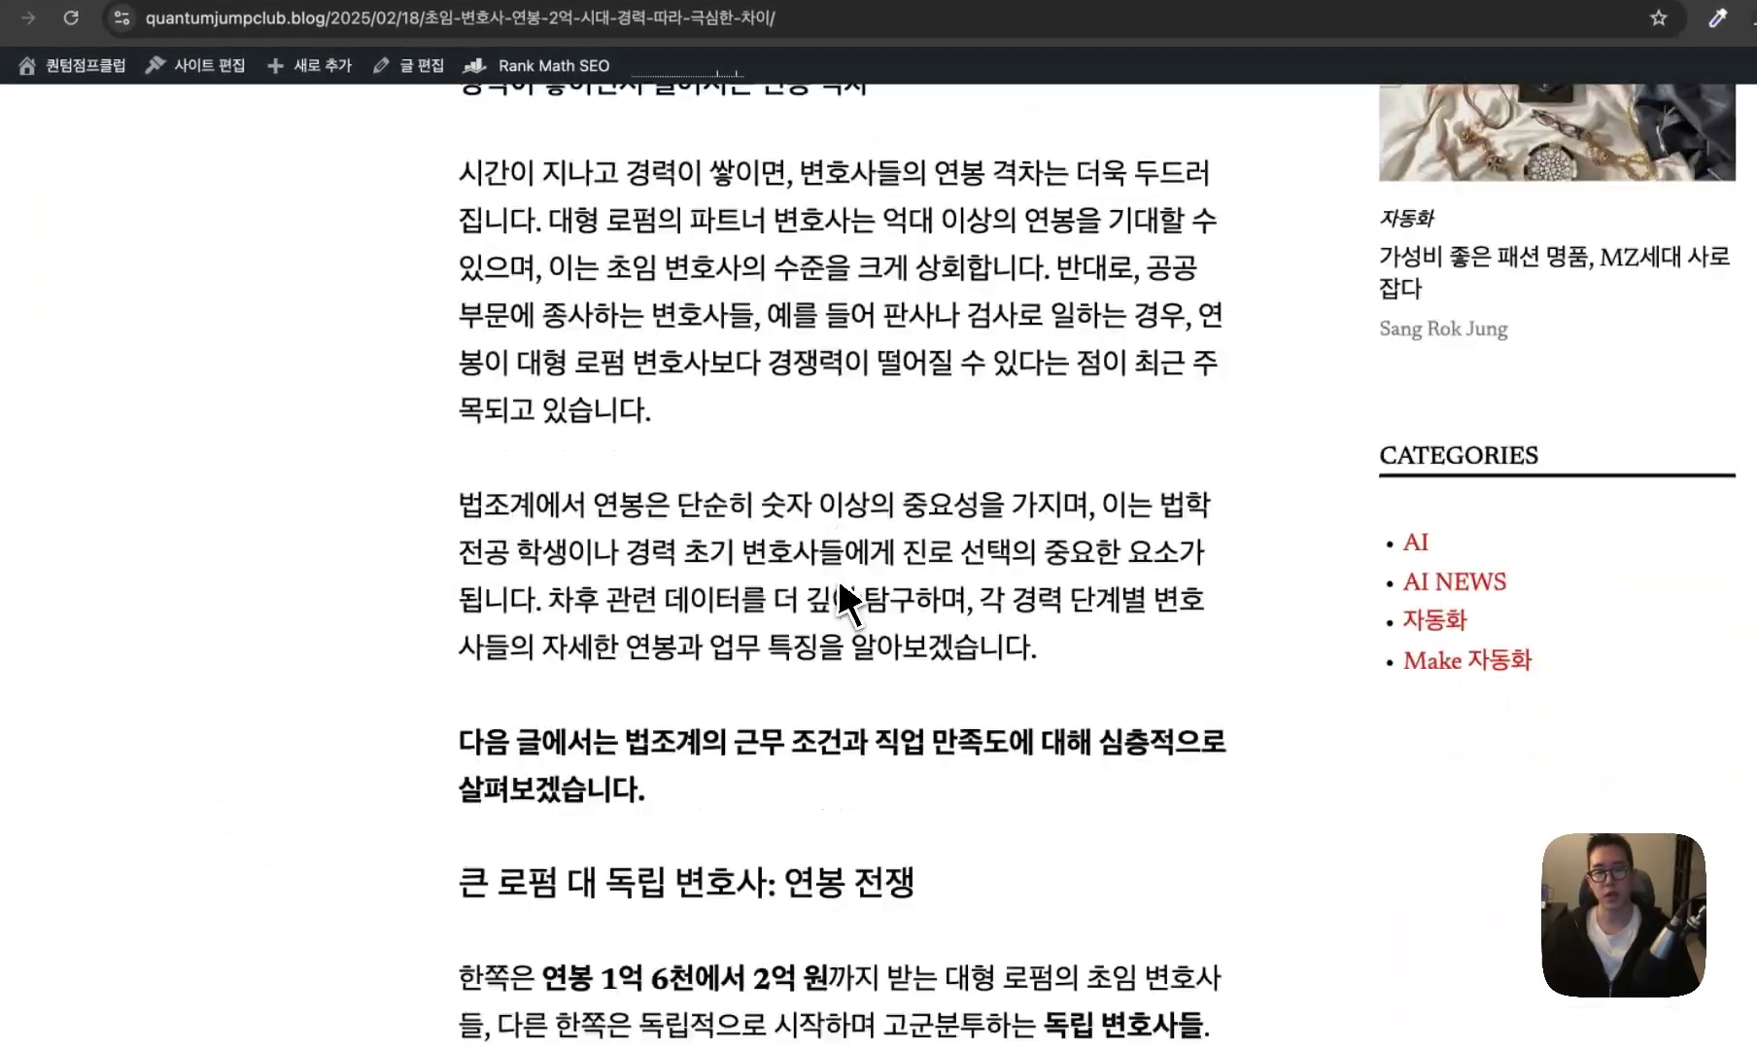
pyautogui.scroll(-6, 847, 602)
pyautogui.moveTo(464, 297); pyautogui.dragTo(923, 316)
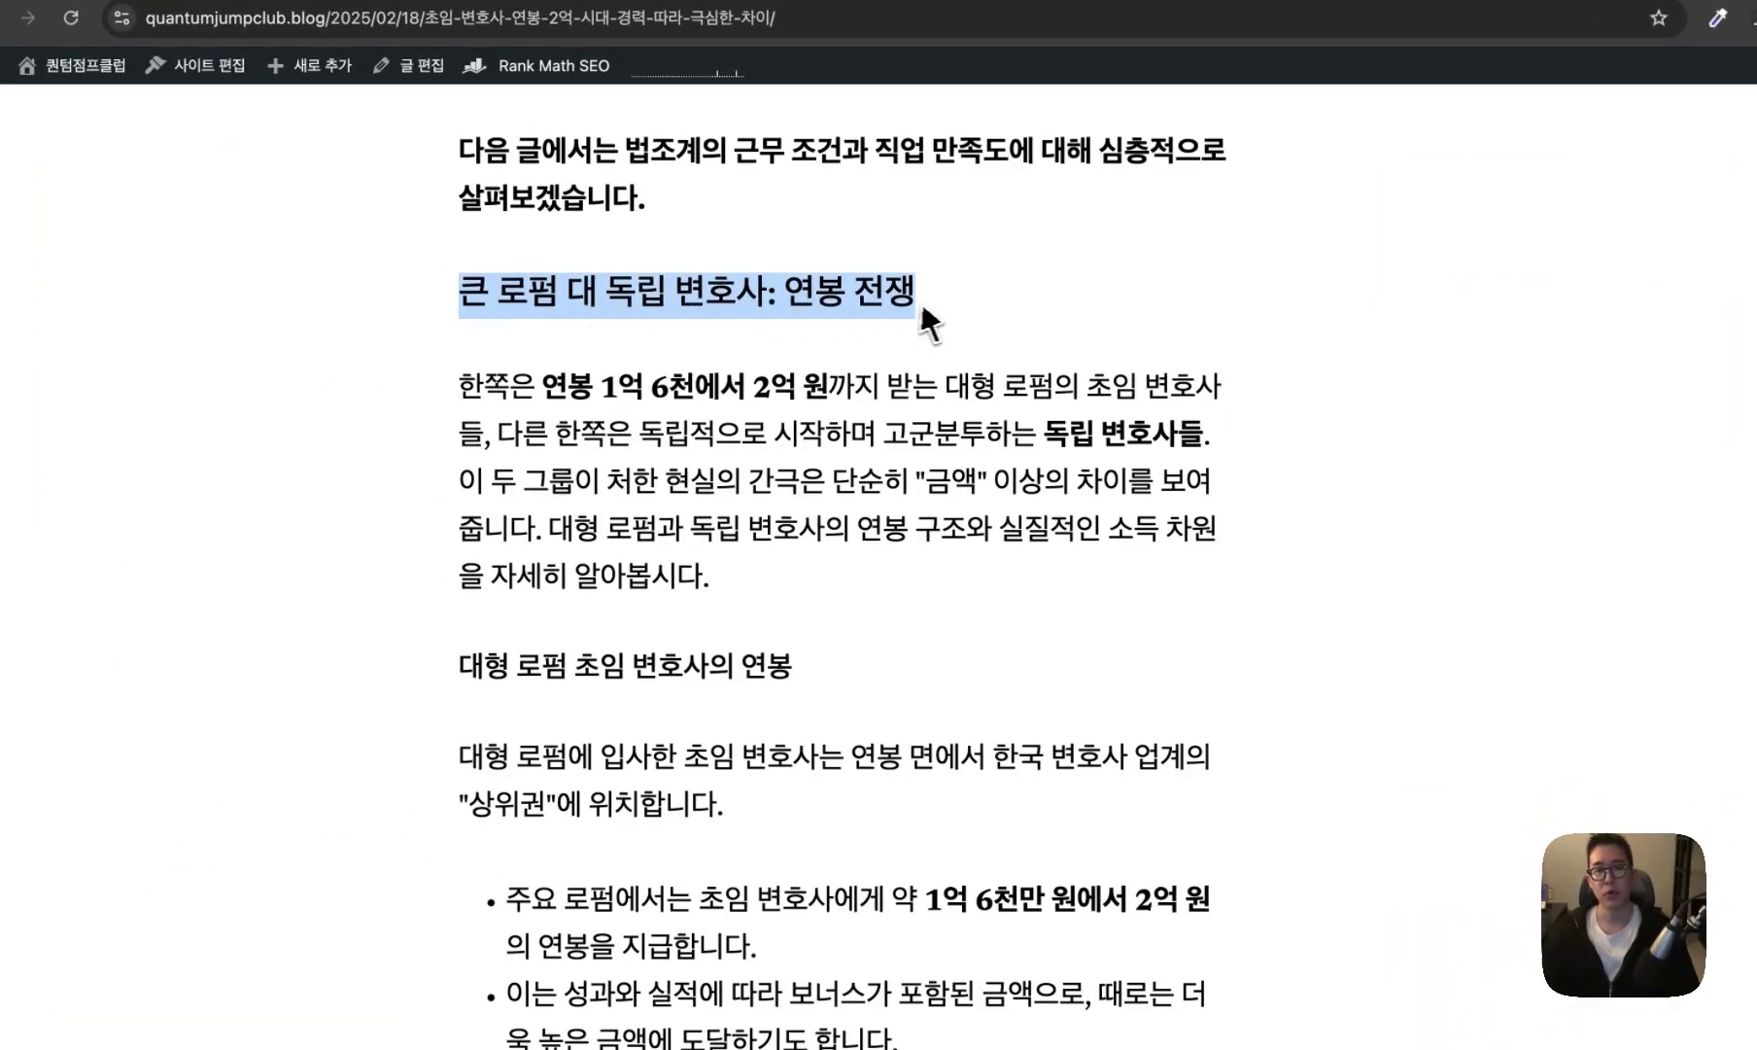
pyautogui.click(923, 316)
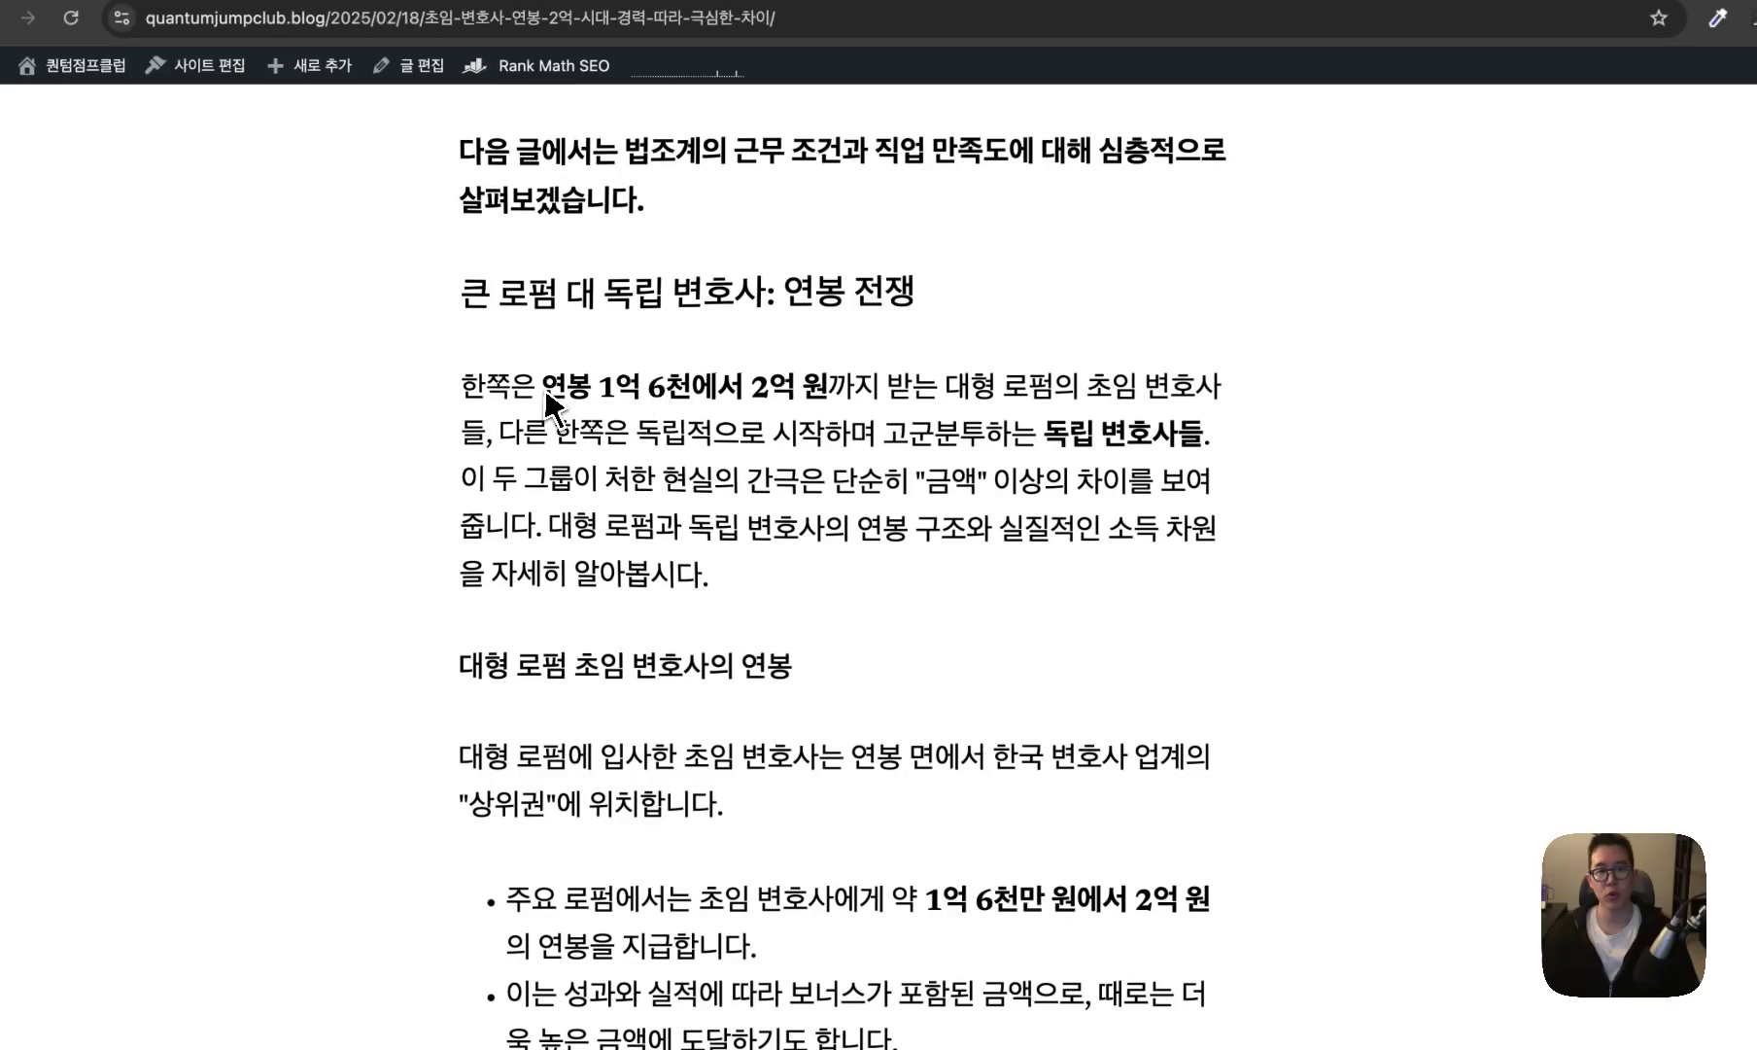
pyautogui.moveTo(545, 393); pyautogui.dragTo(833, 391)
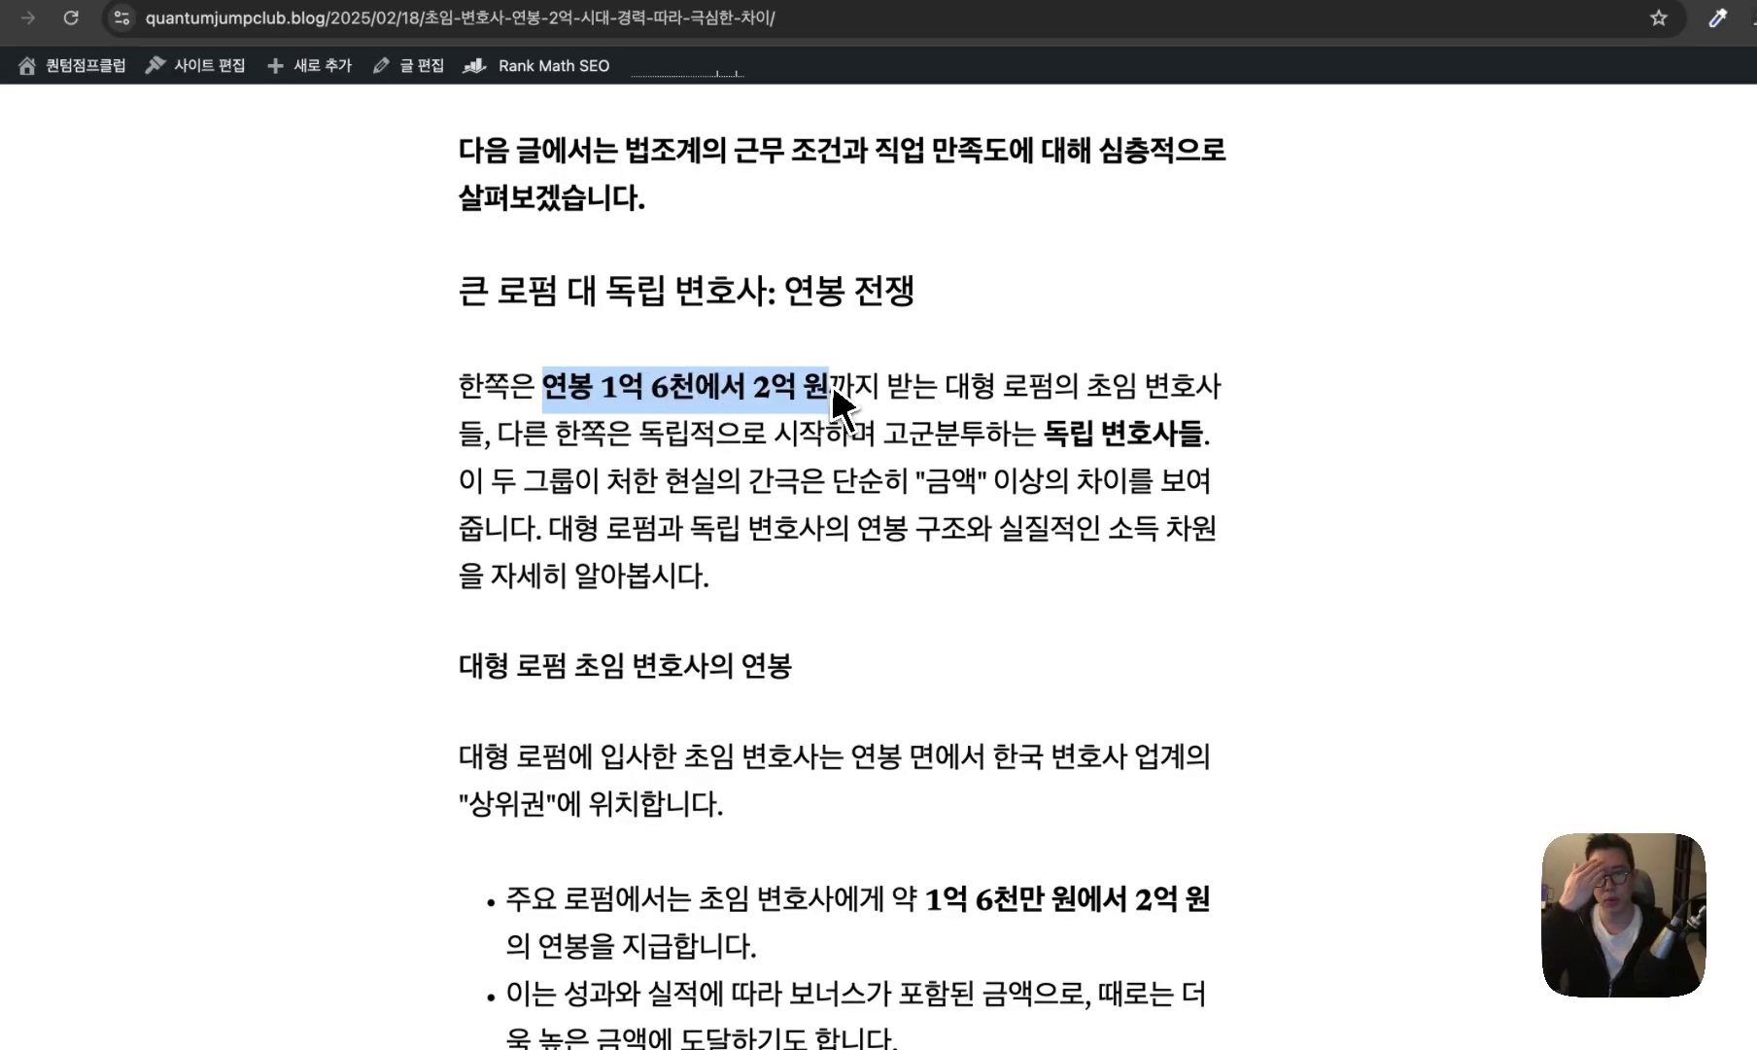
pyautogui.scroll(-15, 833, 398)
pyautogui.moveTo(461, 648); pyautogui.dragTo(850, 656)
pyautogui.moveTo(1059, 648); pyautogui.dragTo(803, 600)
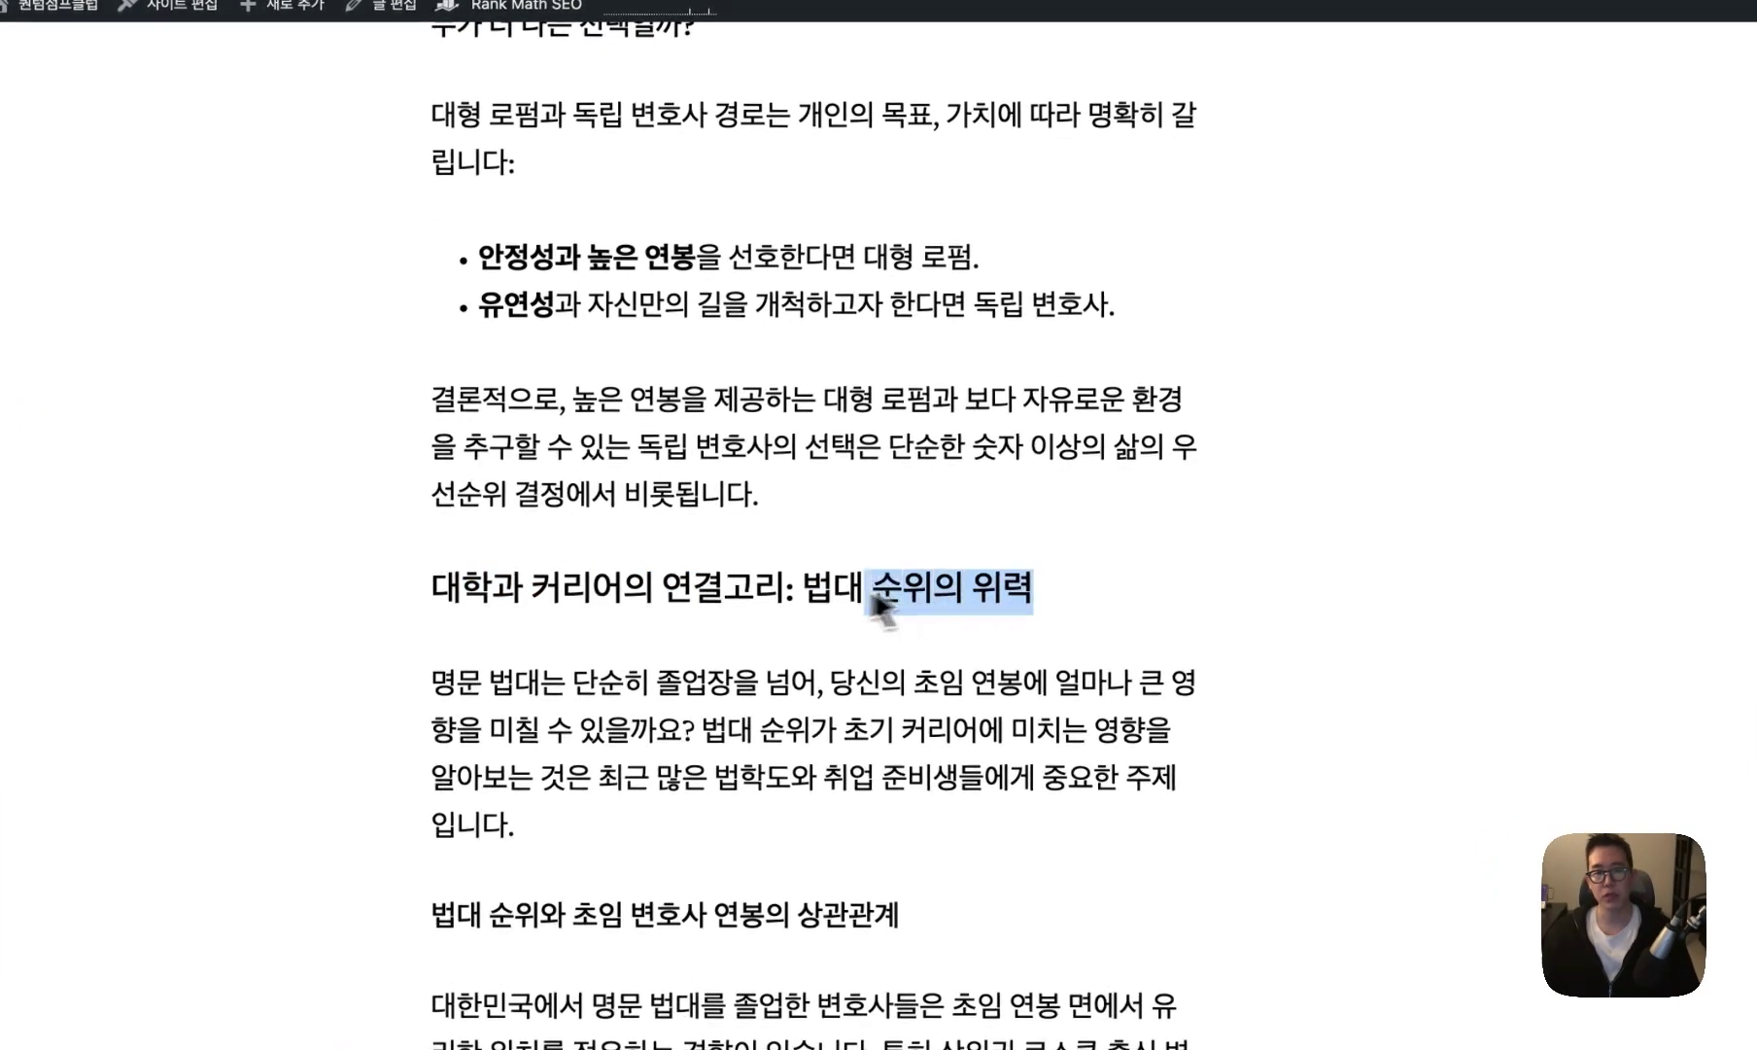
pyautogui.click(824, 600)
pyautogui.scroll(-10, 825, 612)
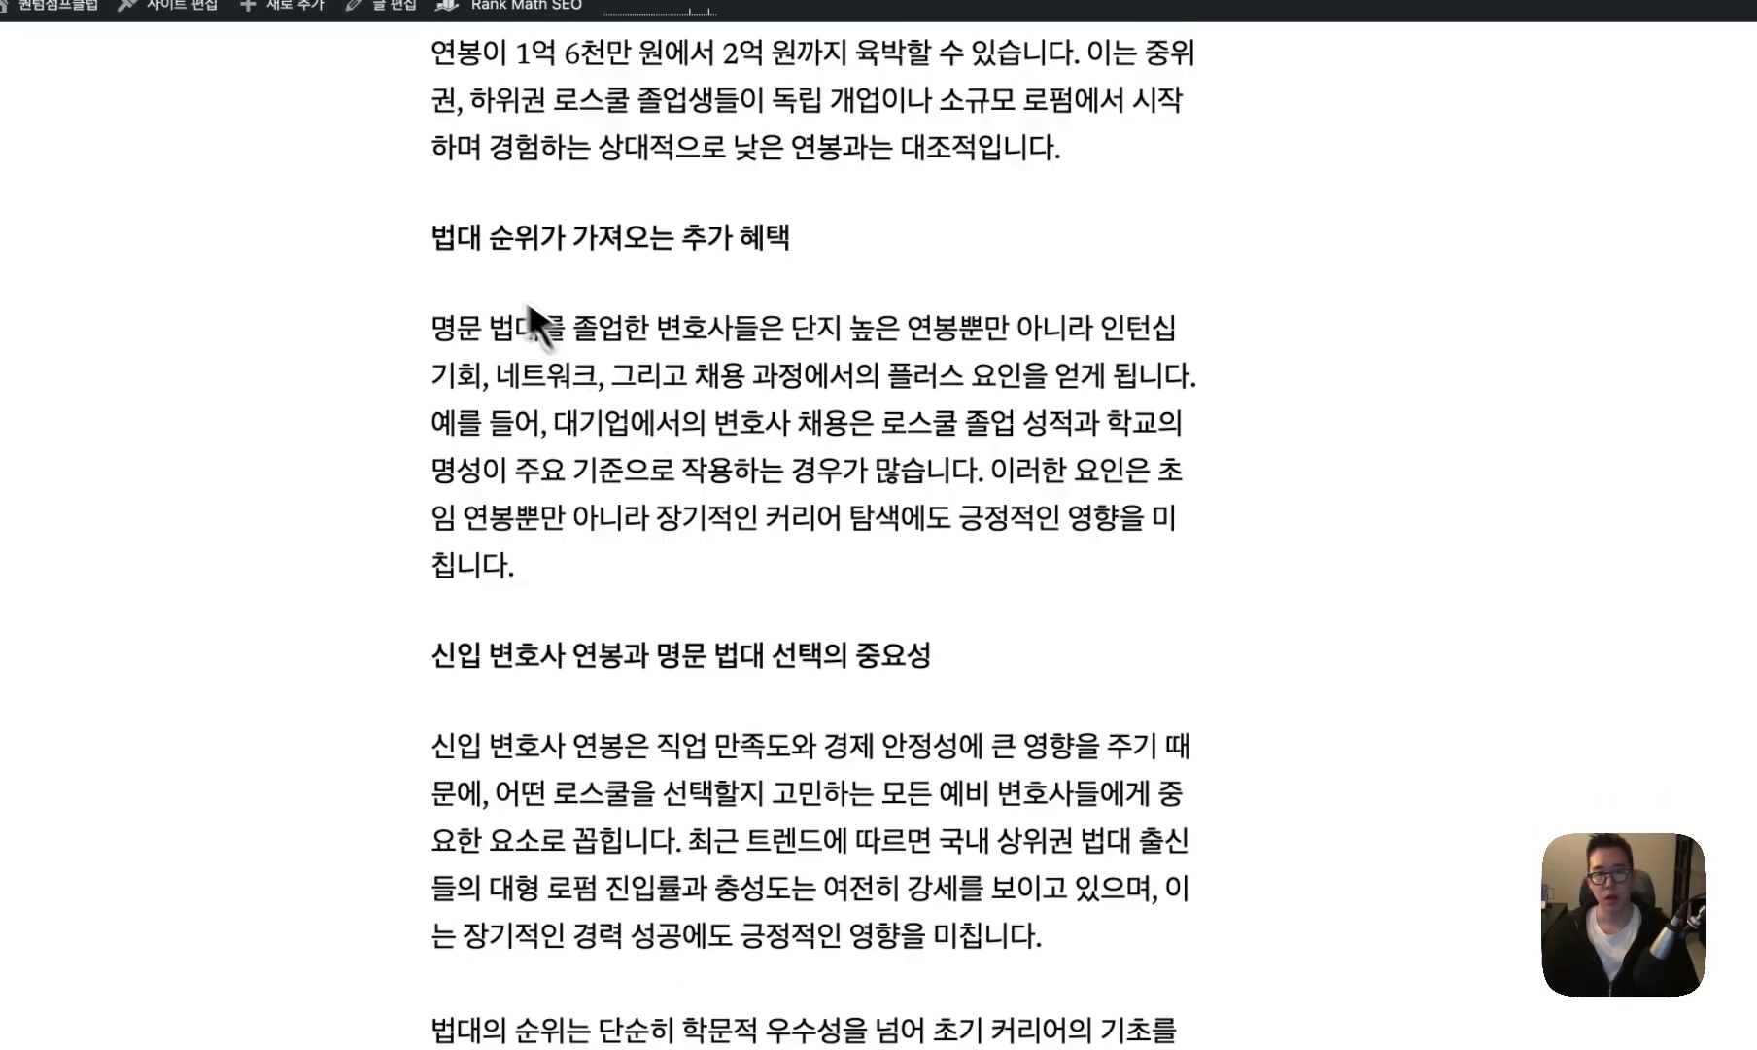
pyautogui.moveTo(378, 245); pyautogui.dragTo(691, 245)
pyautogui.scroll(-3, 799, 250)
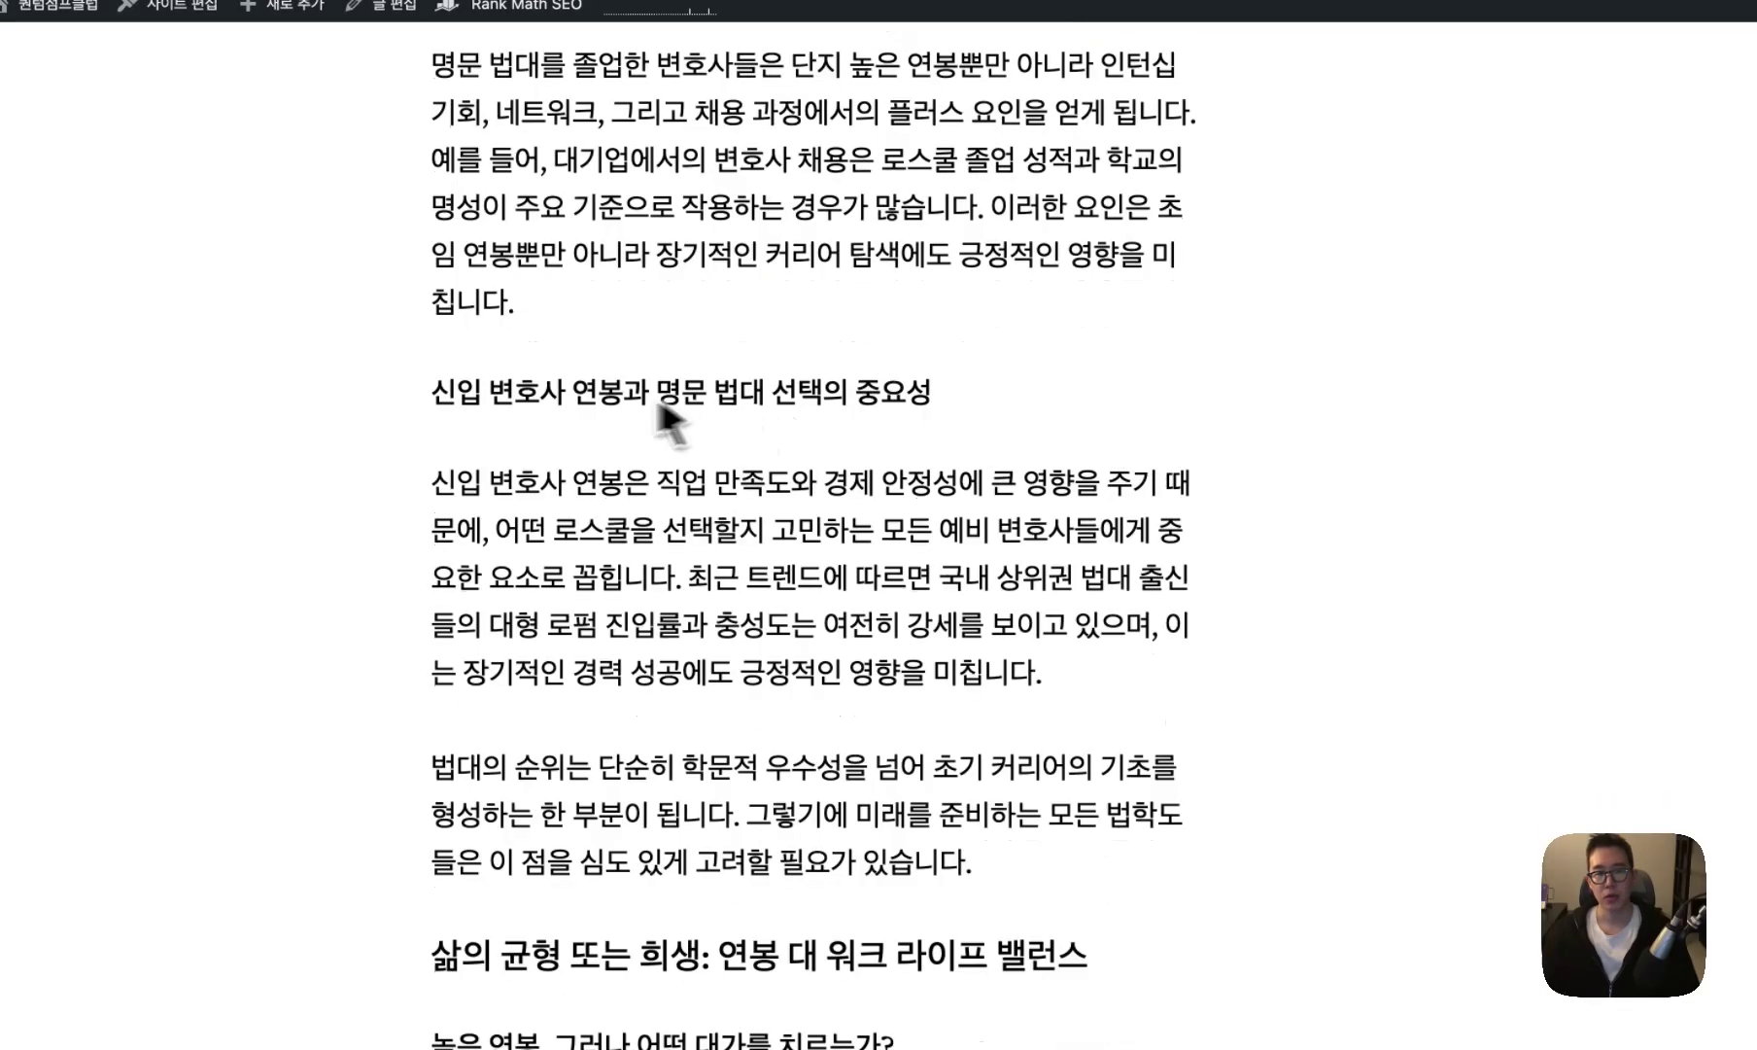
pyautogui.moveTo(430, 394); pyautogui.dragTo(919, 395)
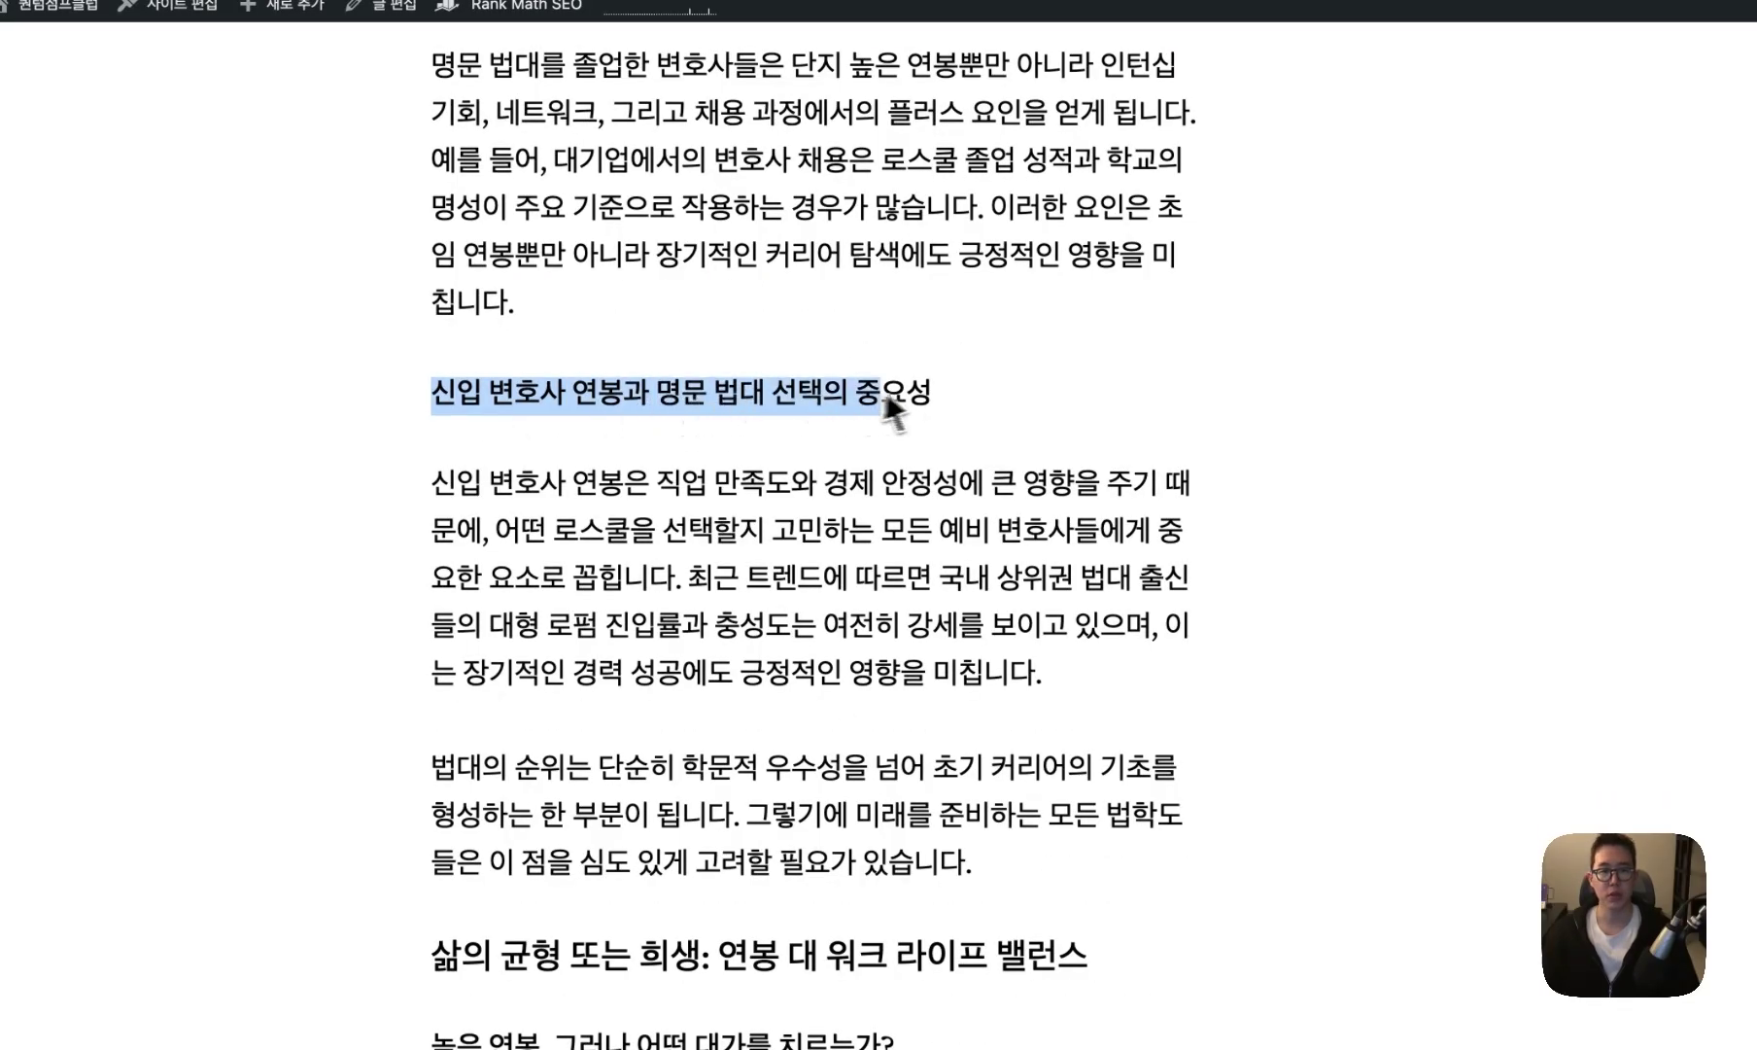
pyautogui.click(961, 404)
pyautogui.scroll(-6, 667, 729)
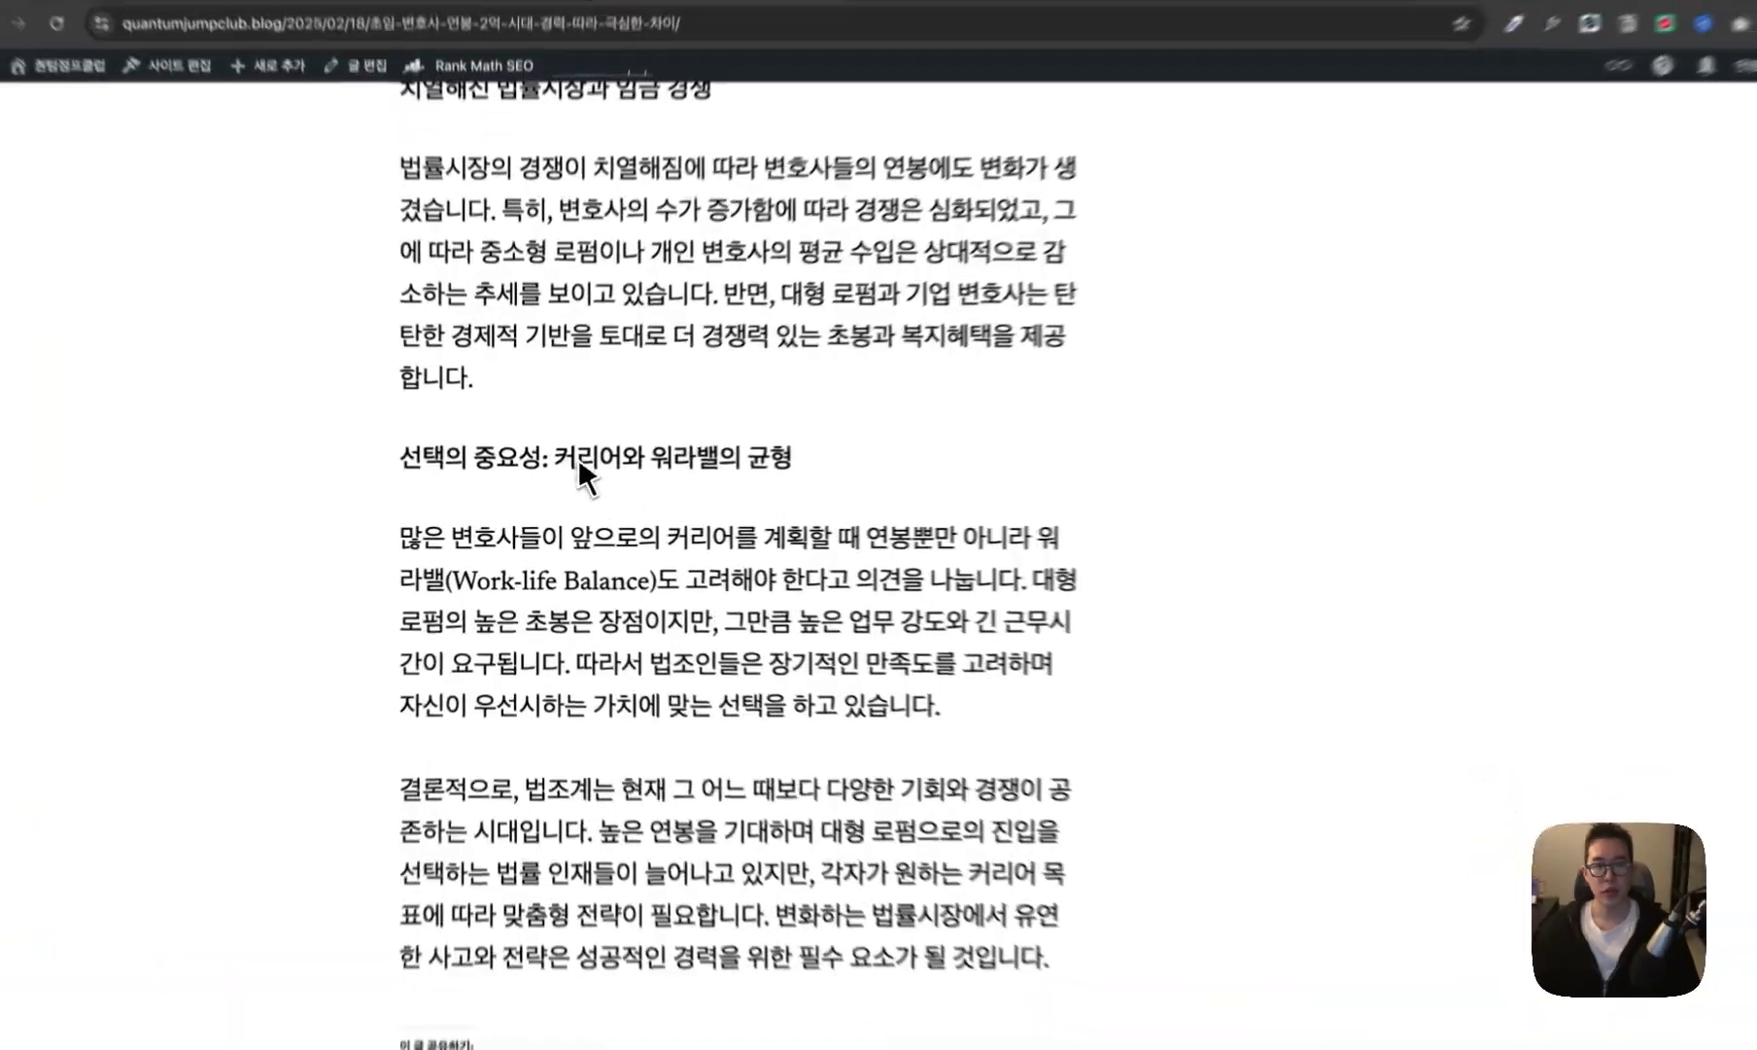
pyautogui.moveTo(829, 449); pyautogui.dragTo(719, 449)
pyautogui.click(708, 471)
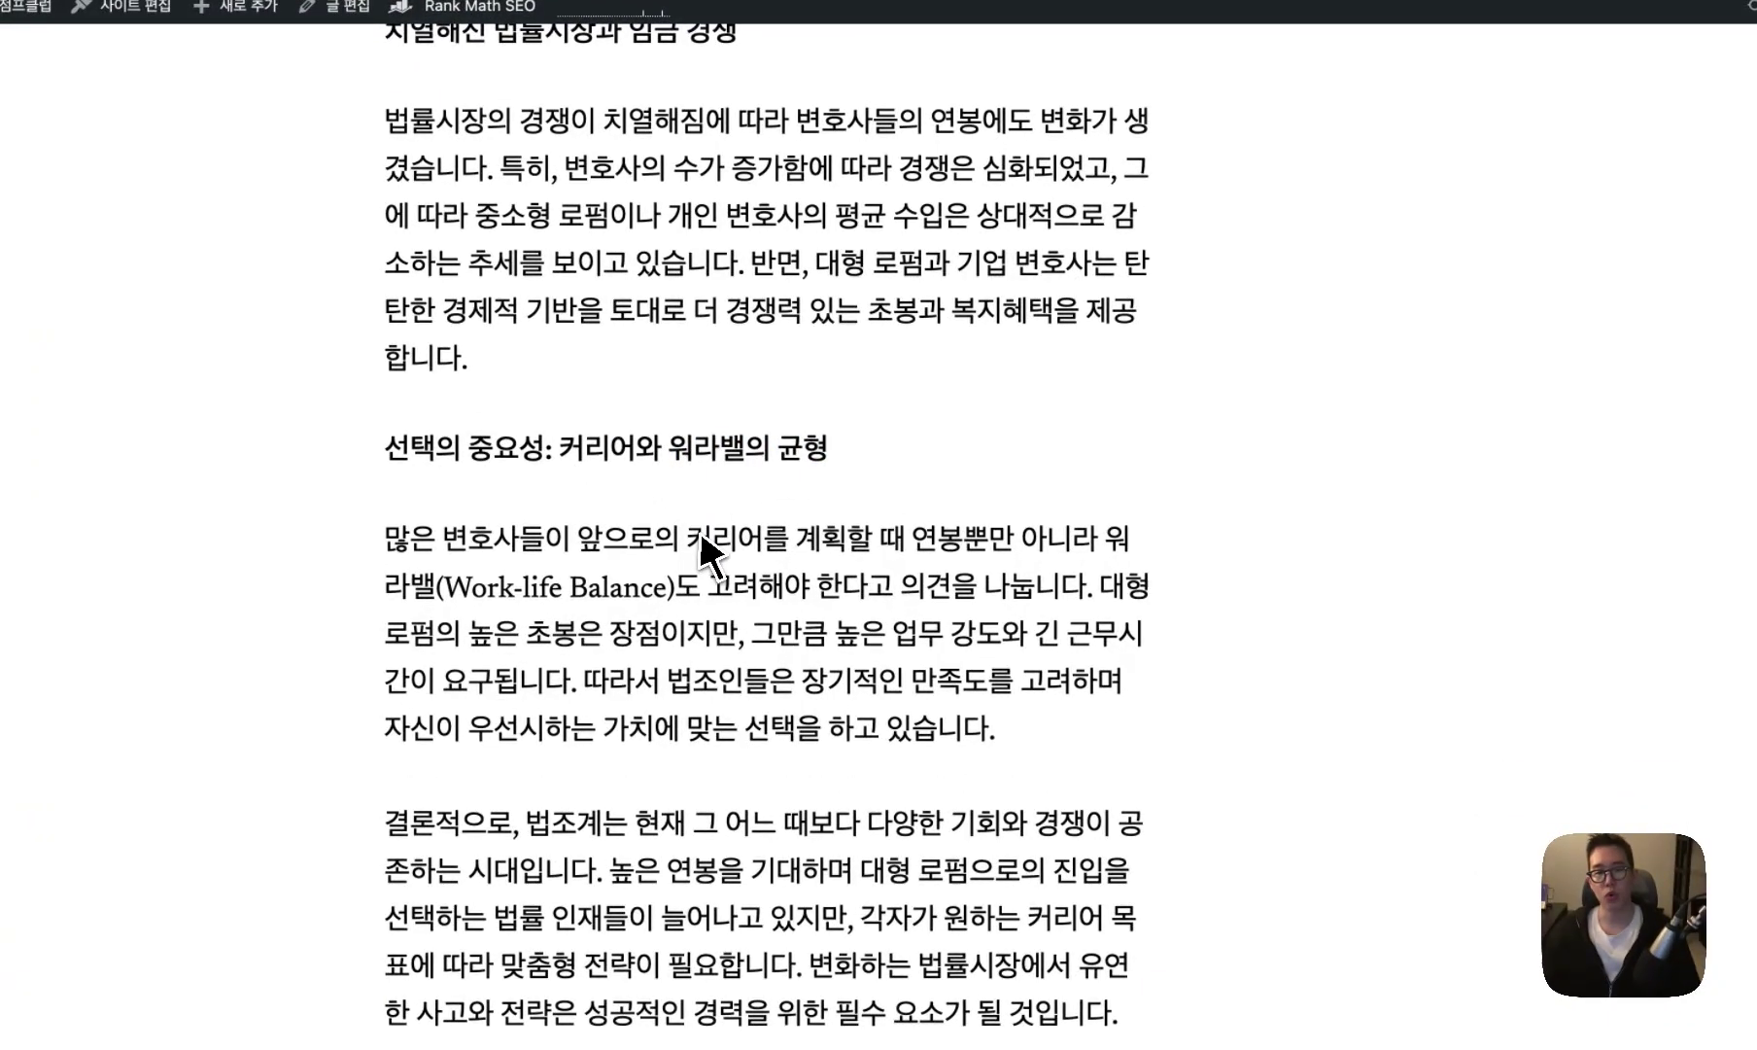
pyautogui.moveTo(579, 540); pyautogui.dragTo(782, 555)
pyautogui.click(846, 598)
pyautogui.moveTo(948, 588); pyautogui.dragTo(496, 588)
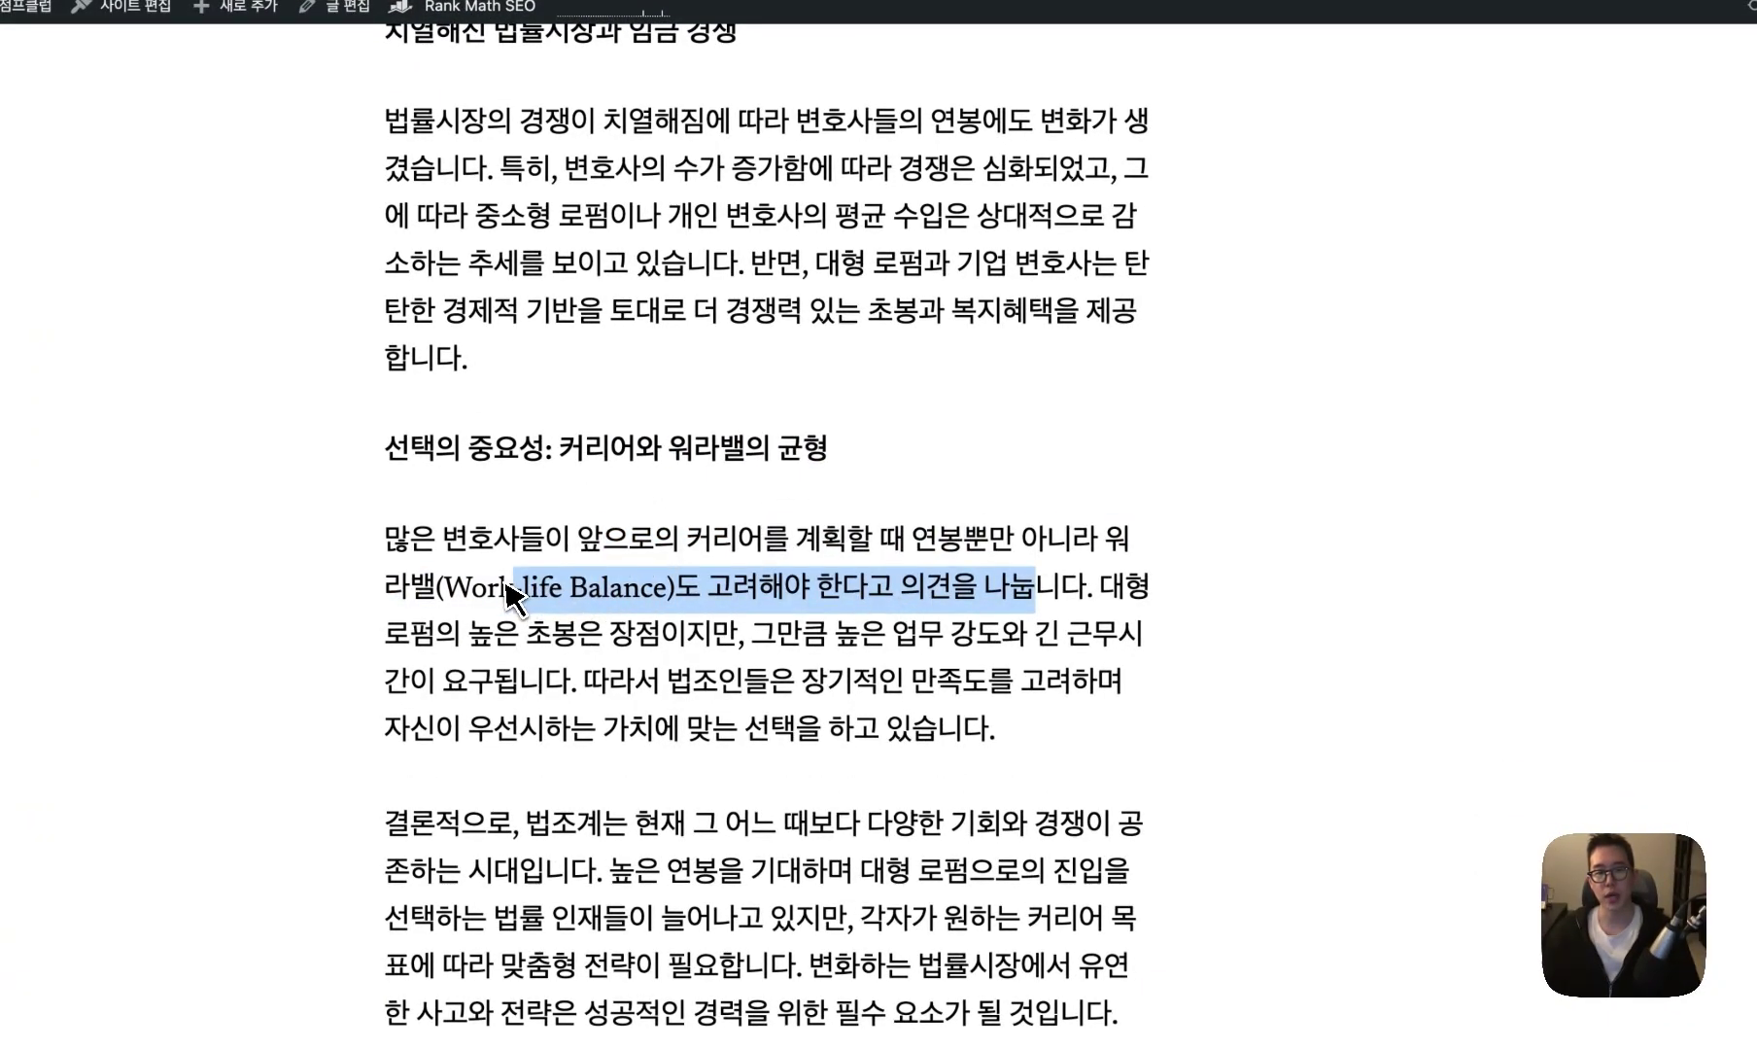
pyautogui.click(583, 589)
pyautogui.scroll(15, 588, 592)
pyautogui.scroll(20, 646, 560)
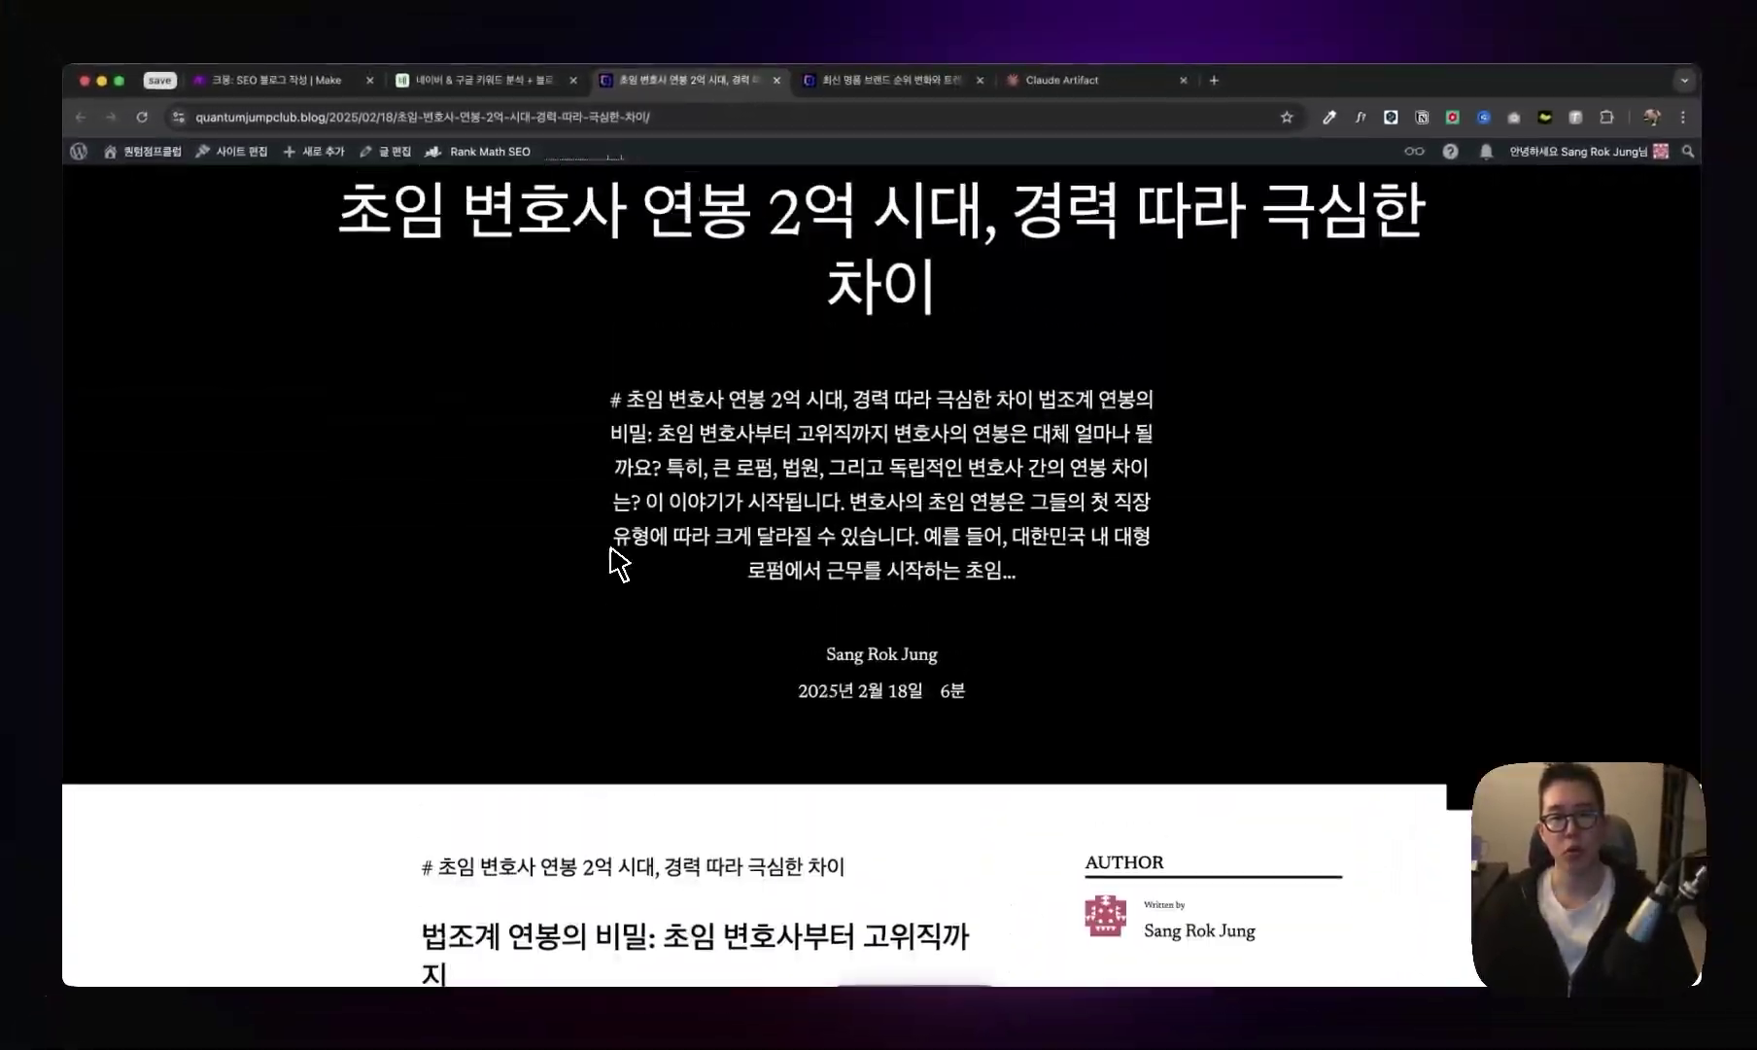
pyautogui.scroll(10, 616, 561)
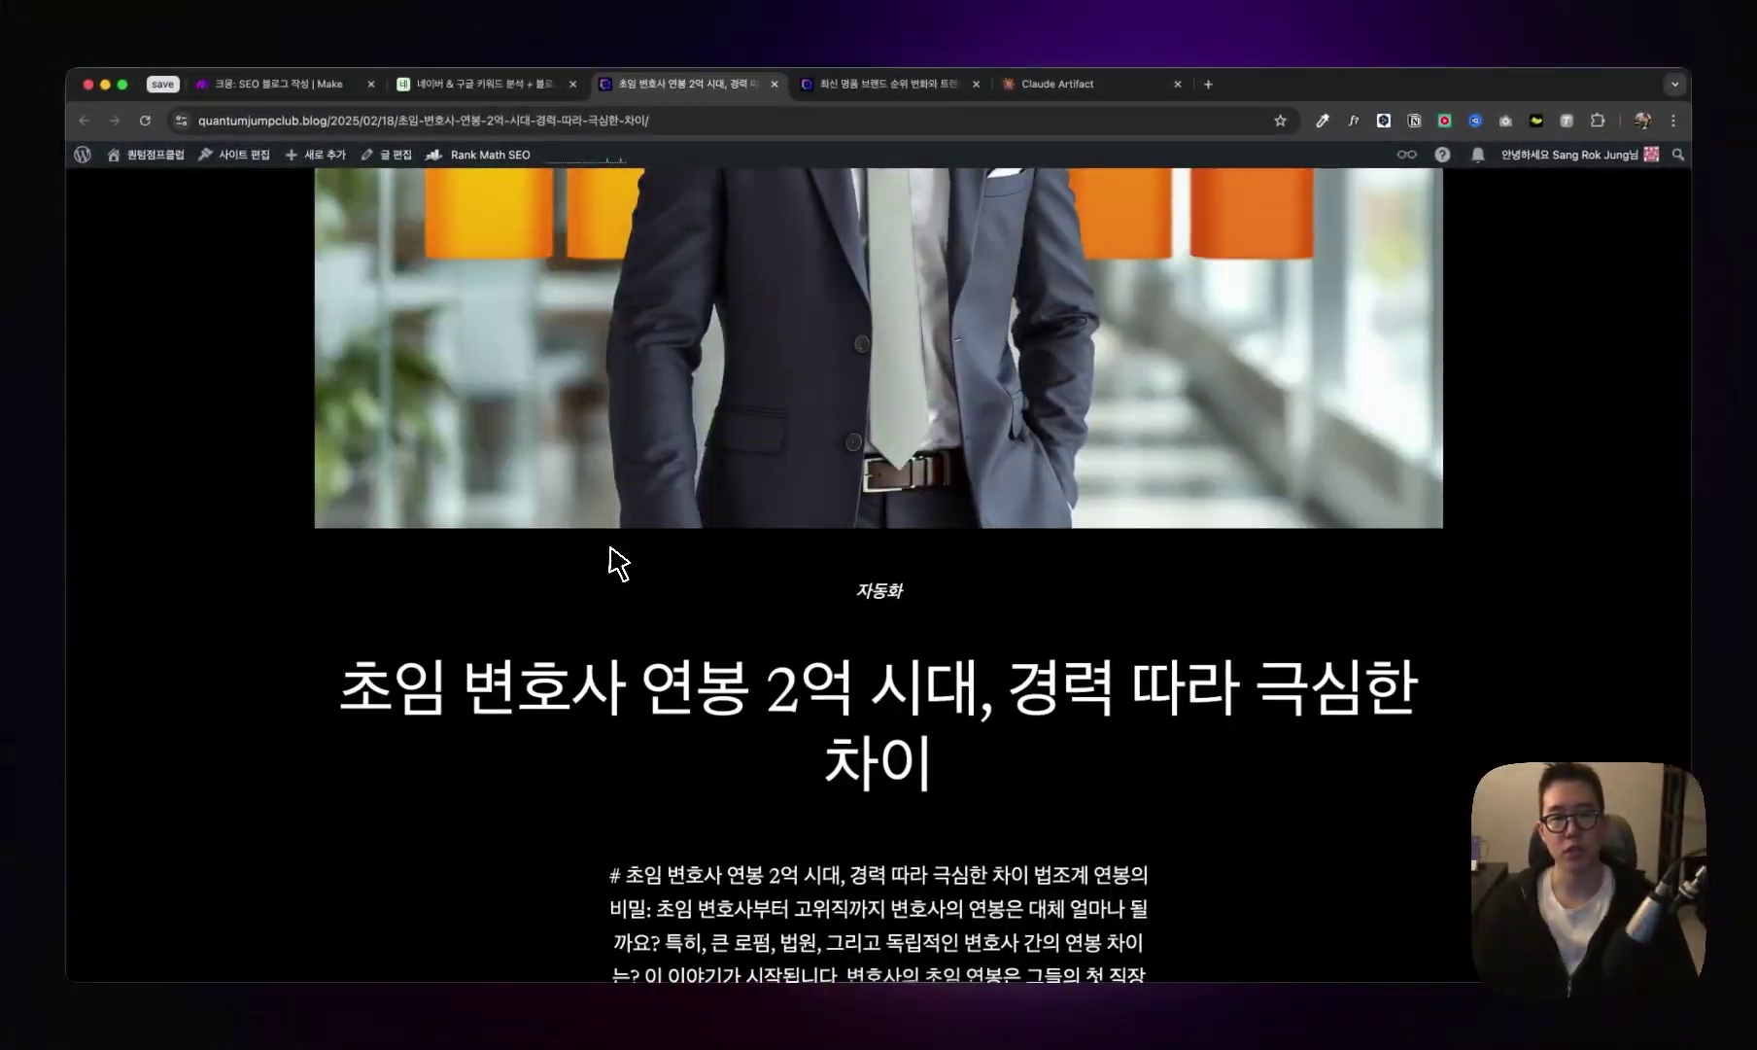
# - Back in Airtable, browse the Seed Keywords and Long-tail Expansions tables
pyautogui.click(428, 80)
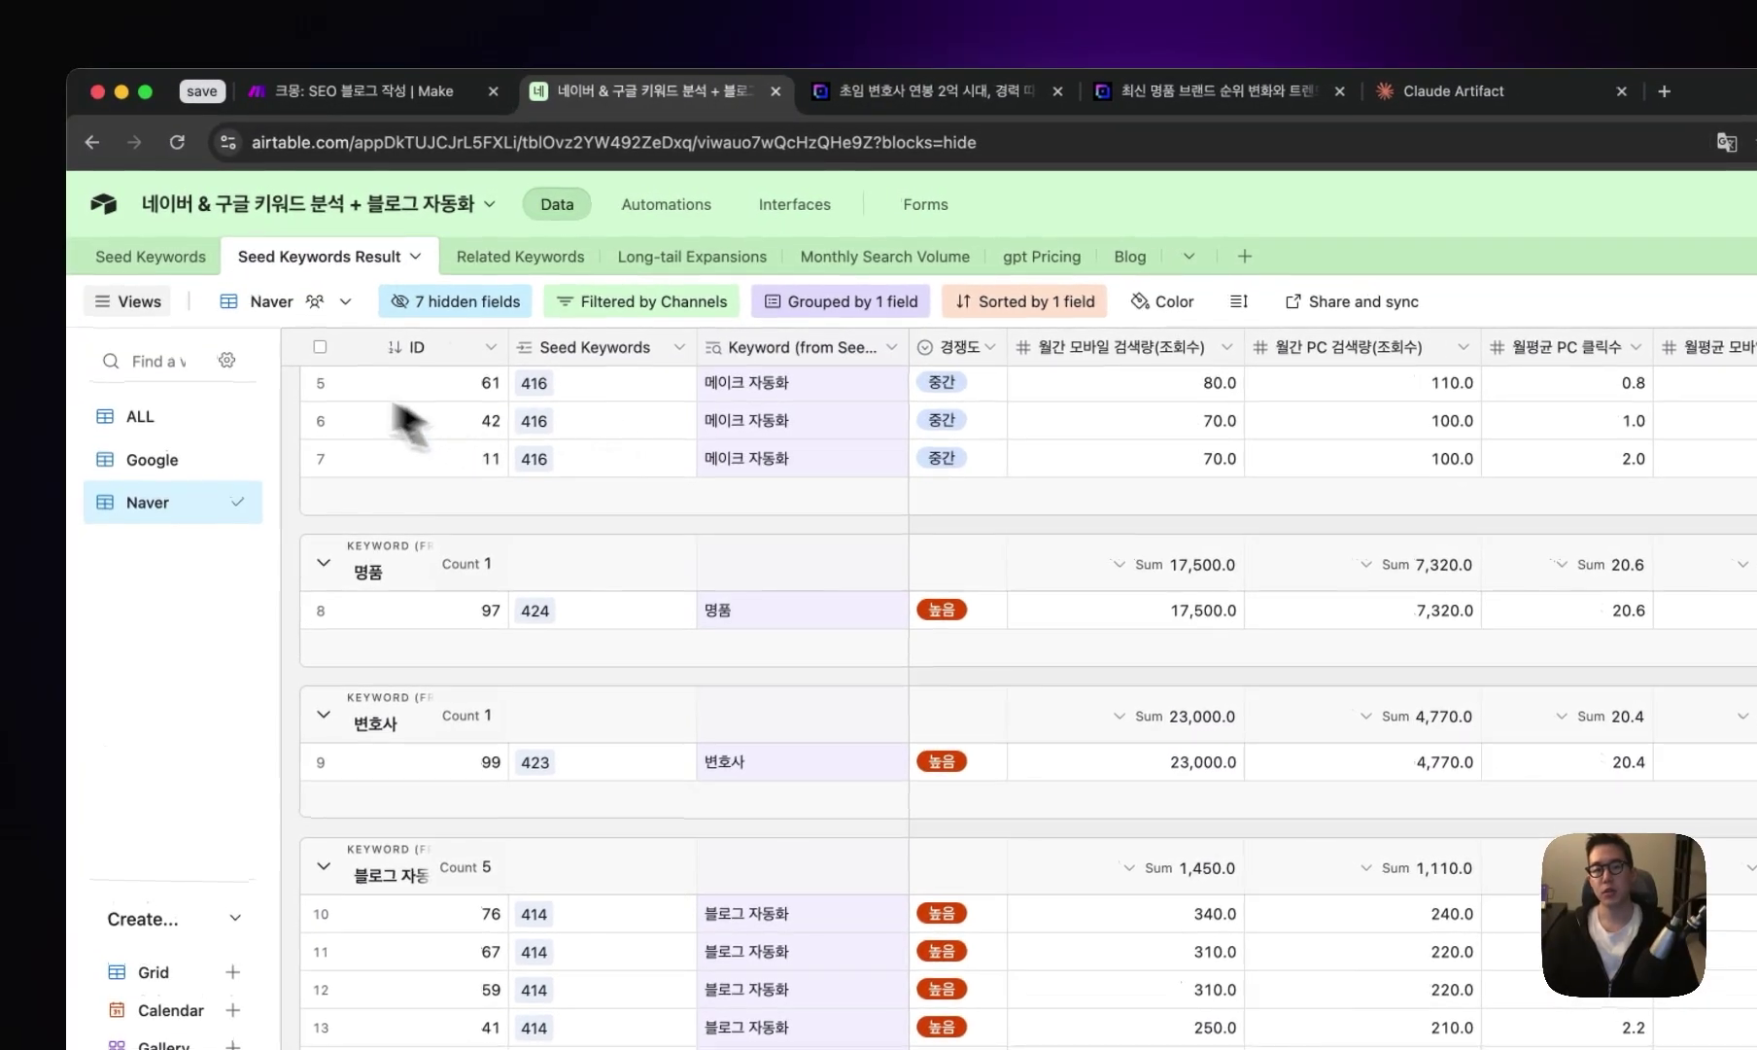
pyautogui.click(181, 266)
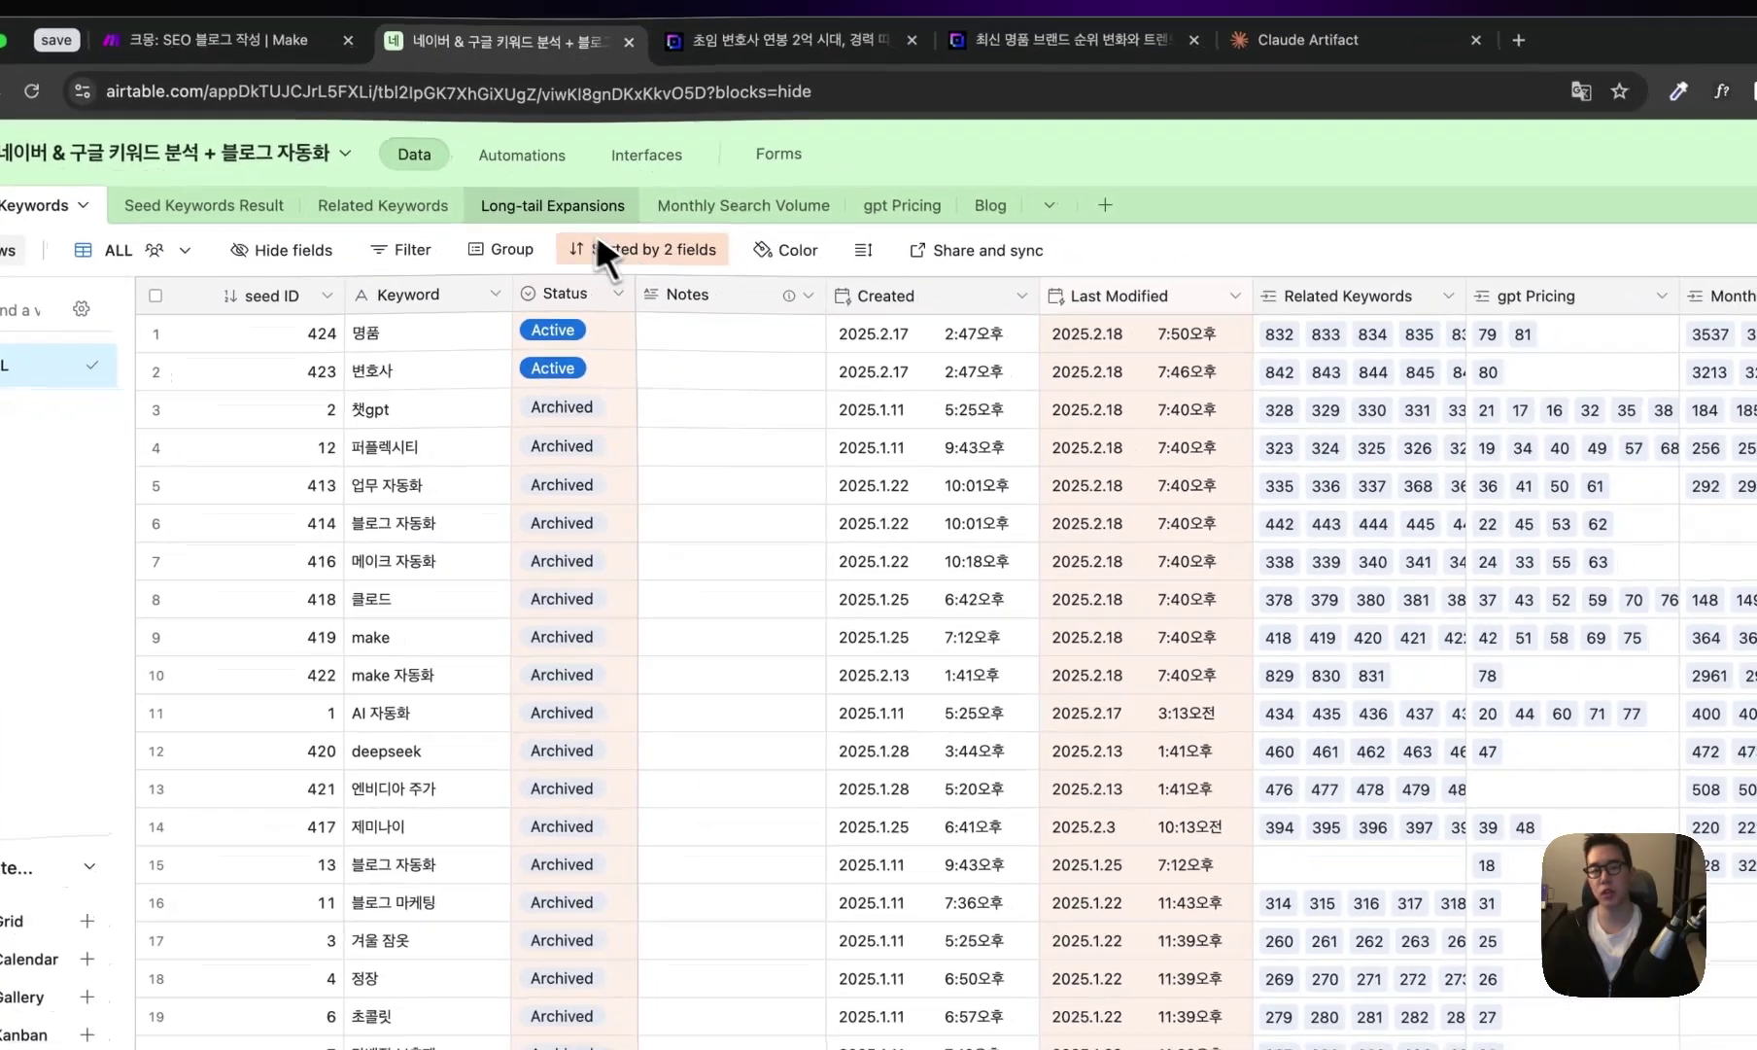
pyautogui.click(552, 205)
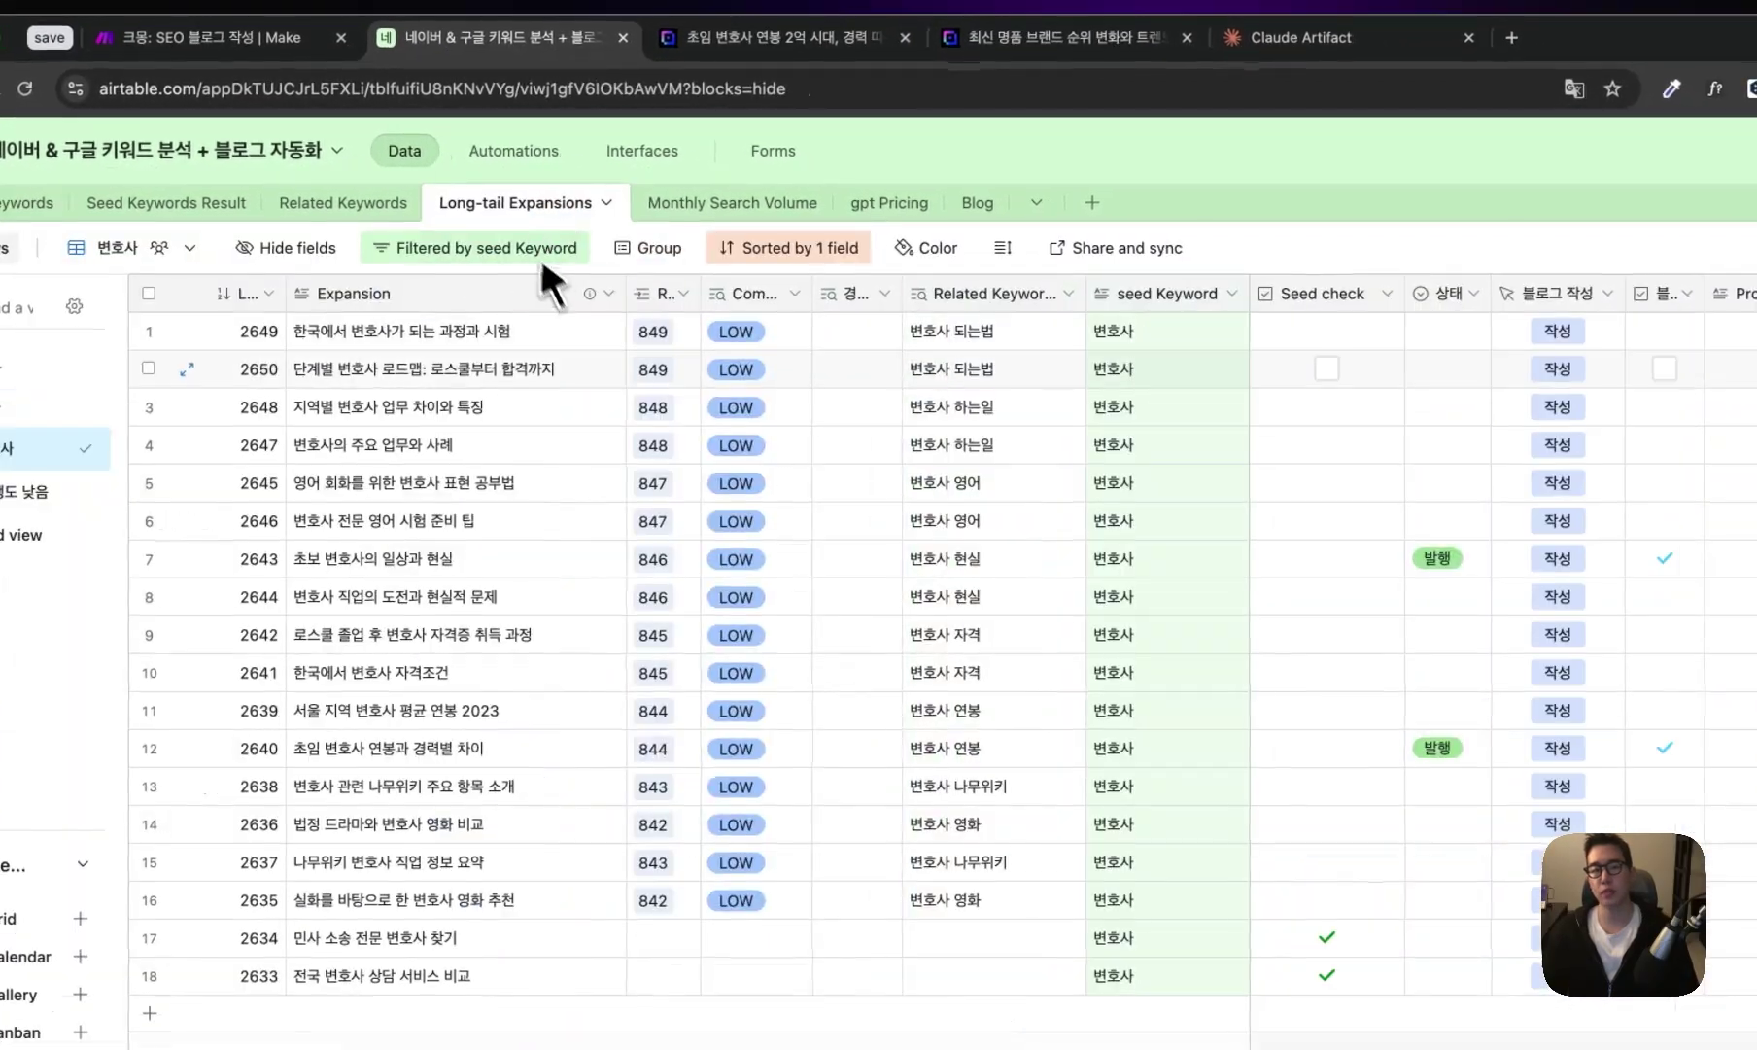
pyautogui.click(830, 528)
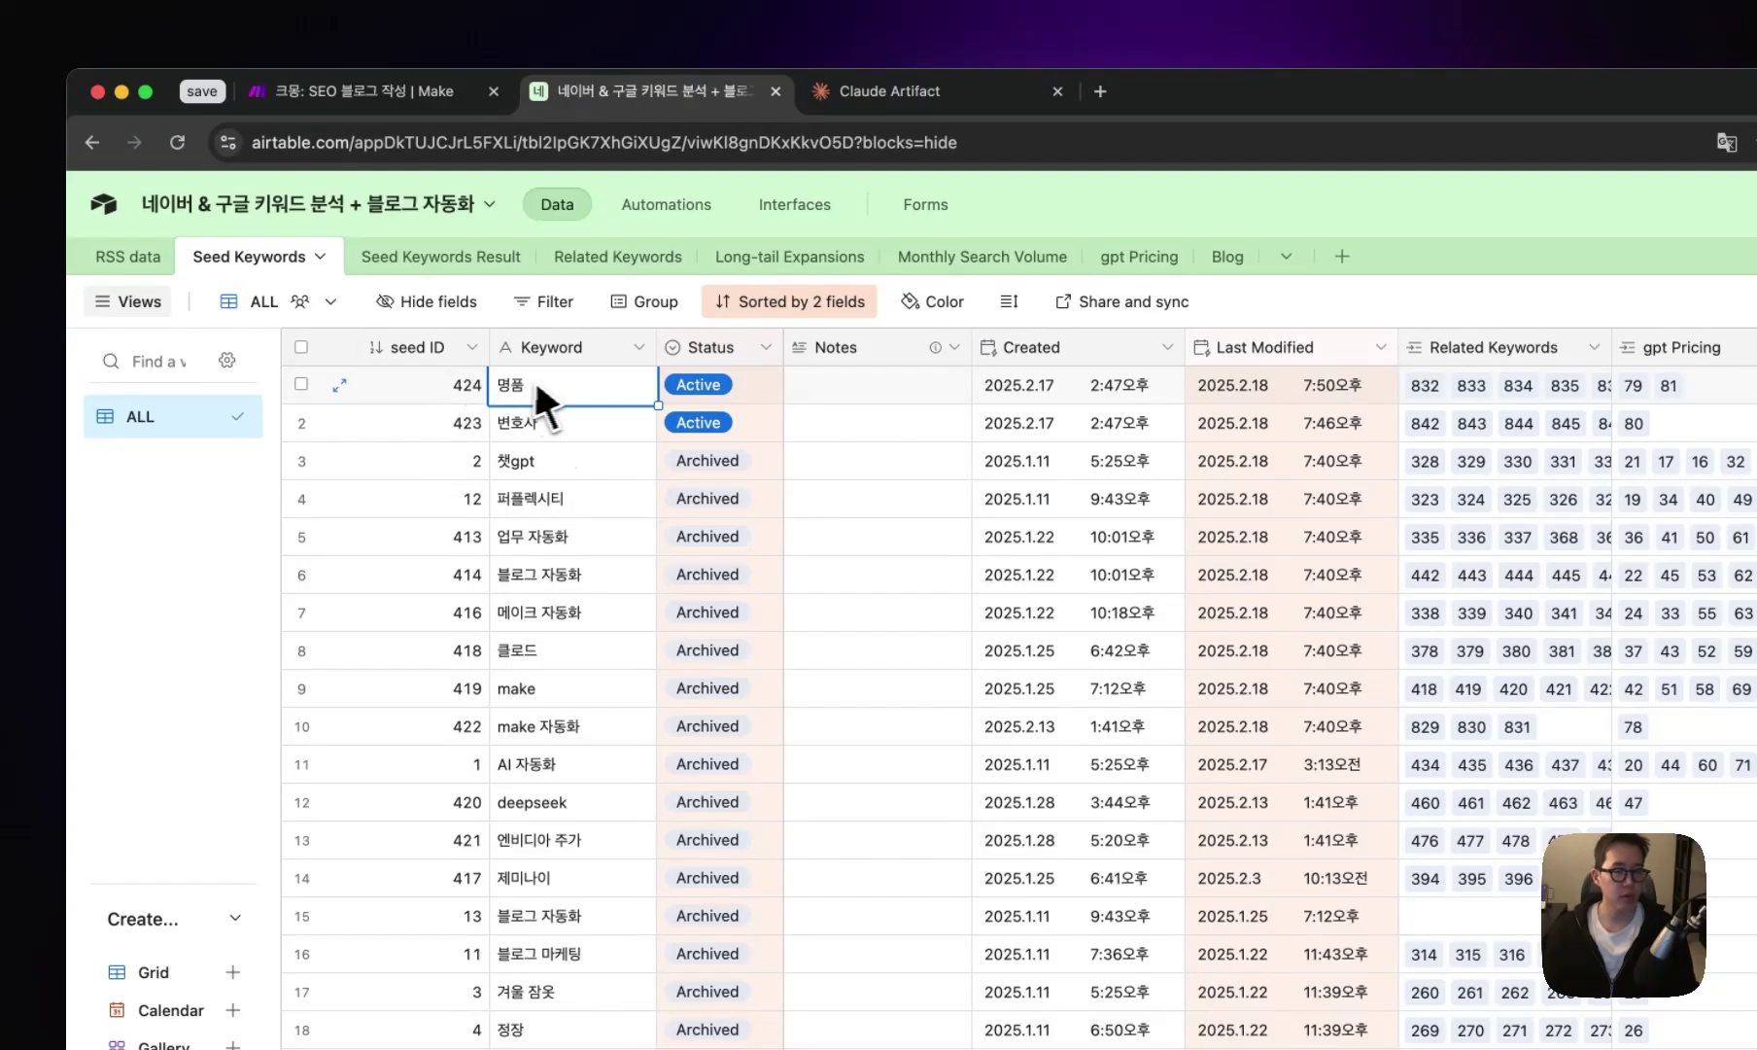
# - Check the Active status of the 변호사 and 명품 seed keywords
pyautogui.click(574, 415)
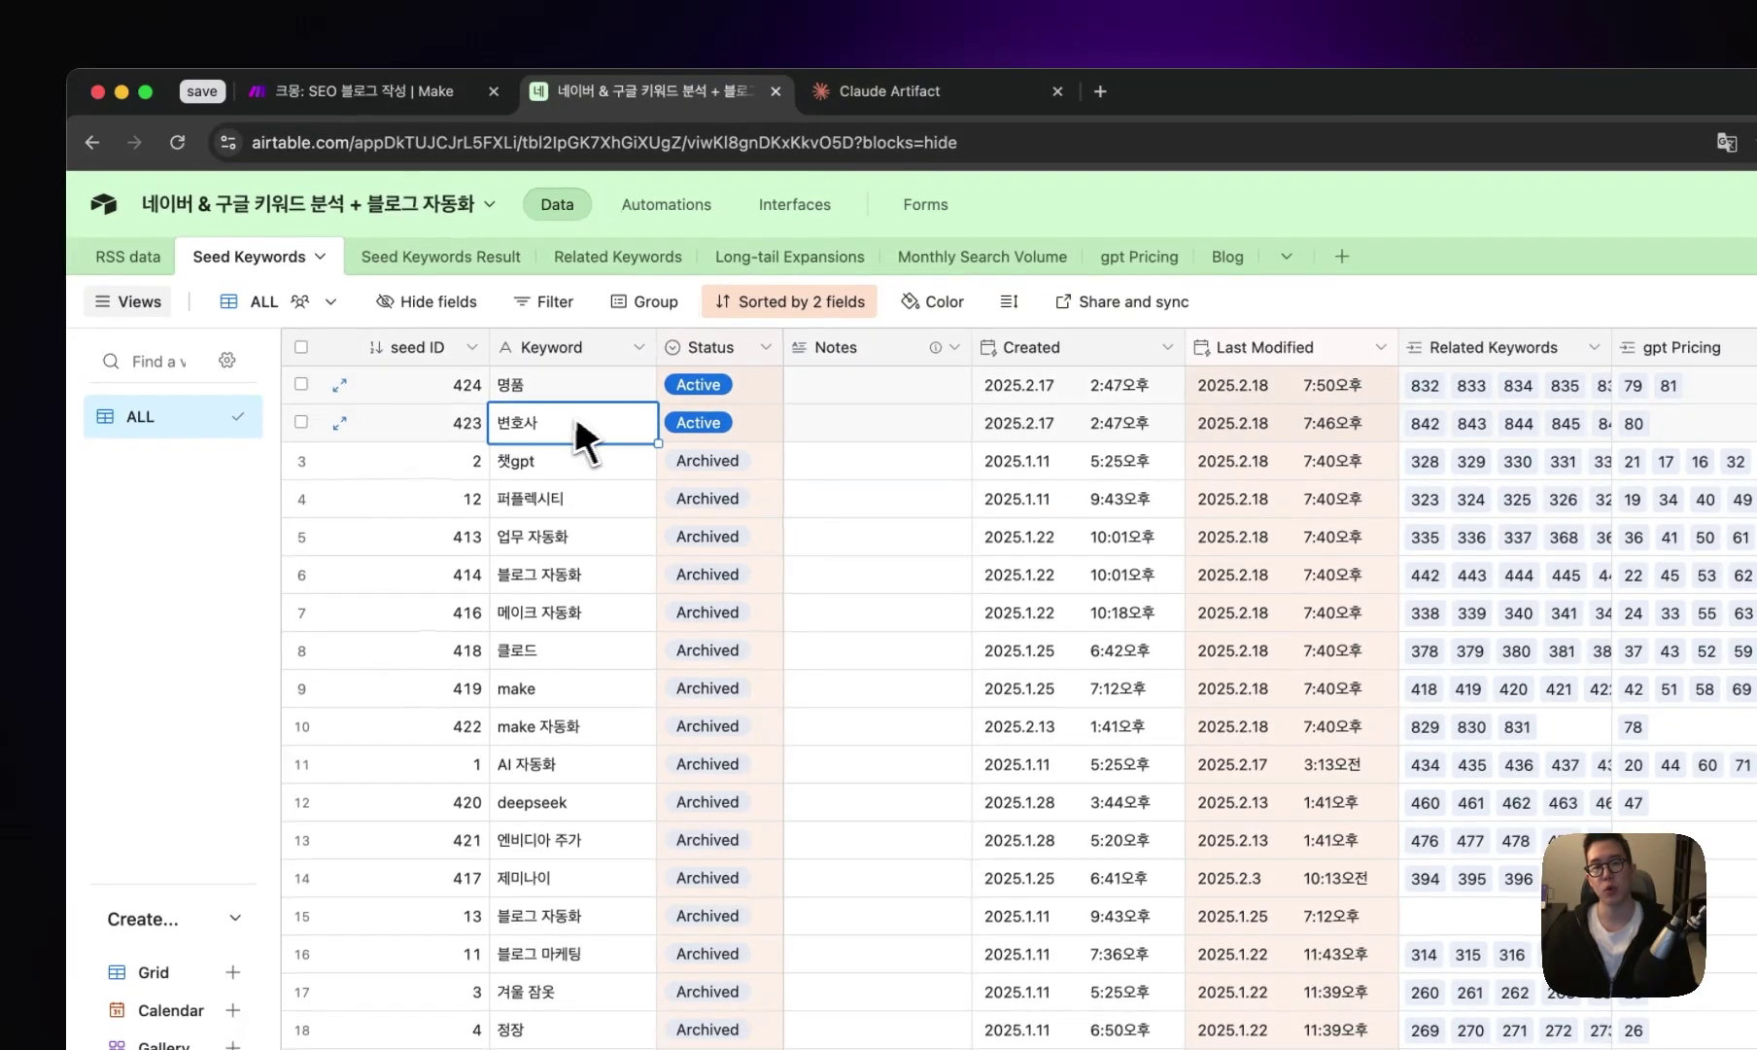
pyautogui.click(760, 421)
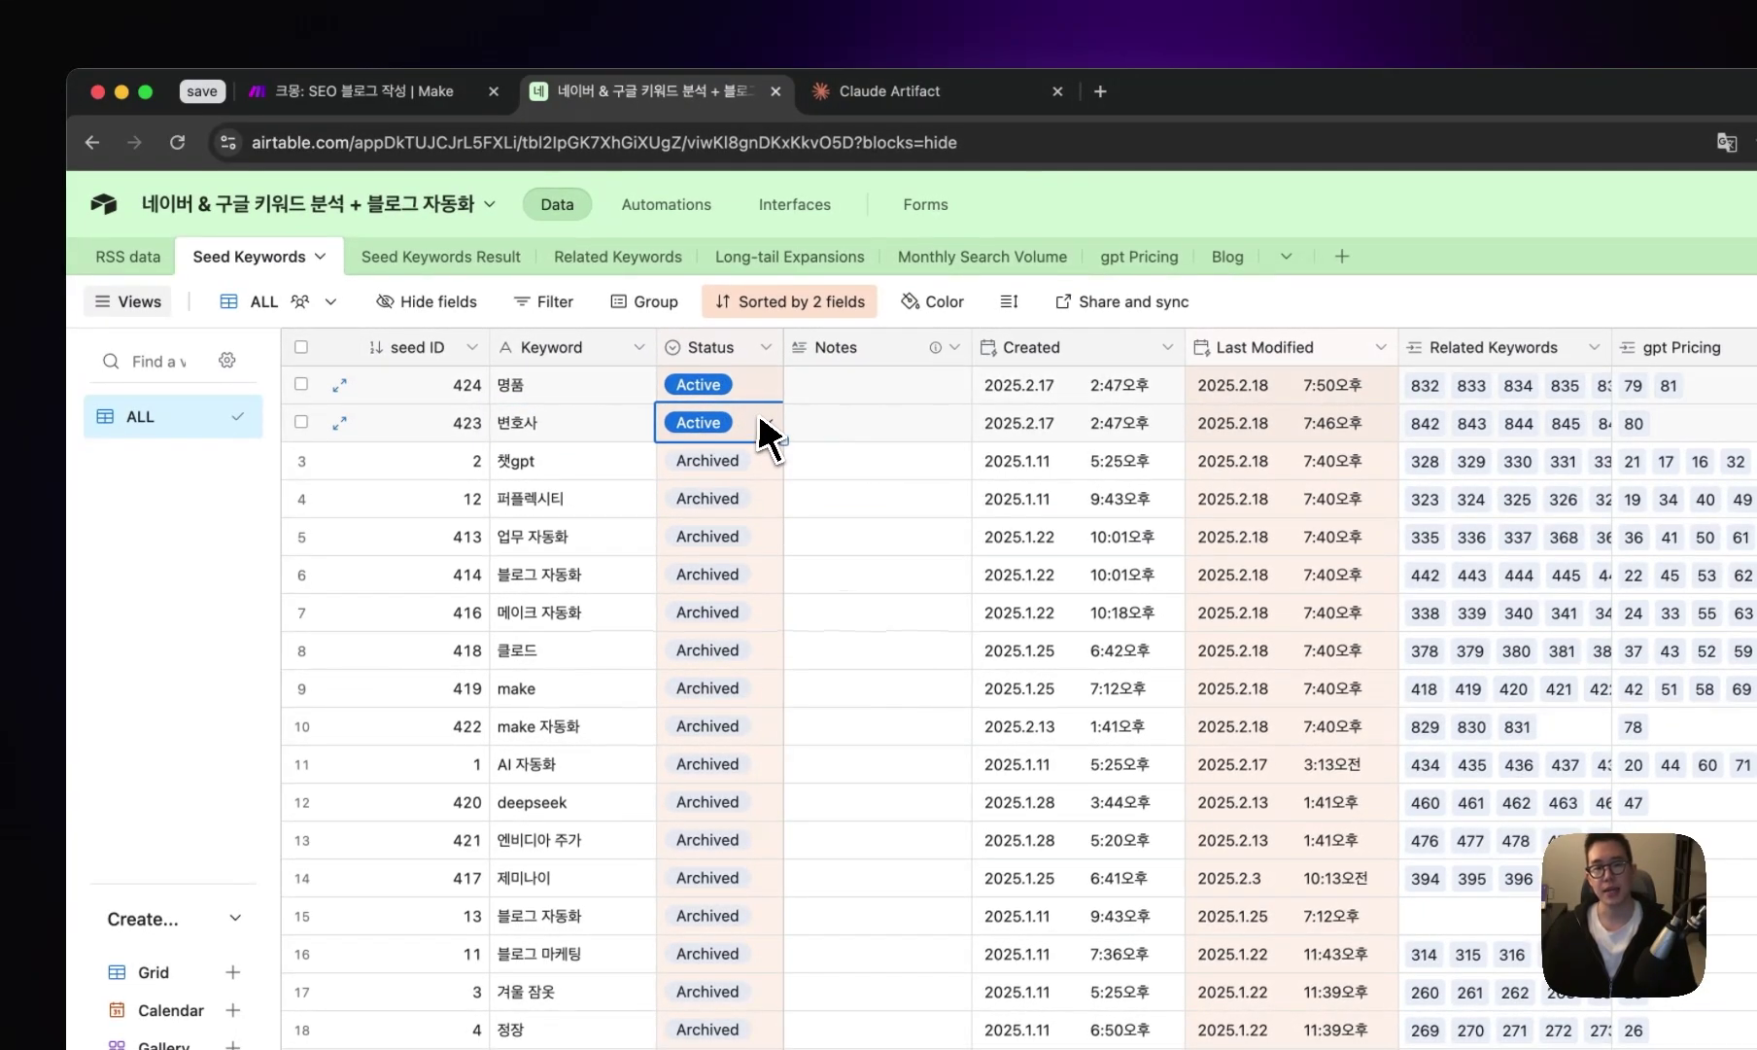
pyautogui.click(739, 382)
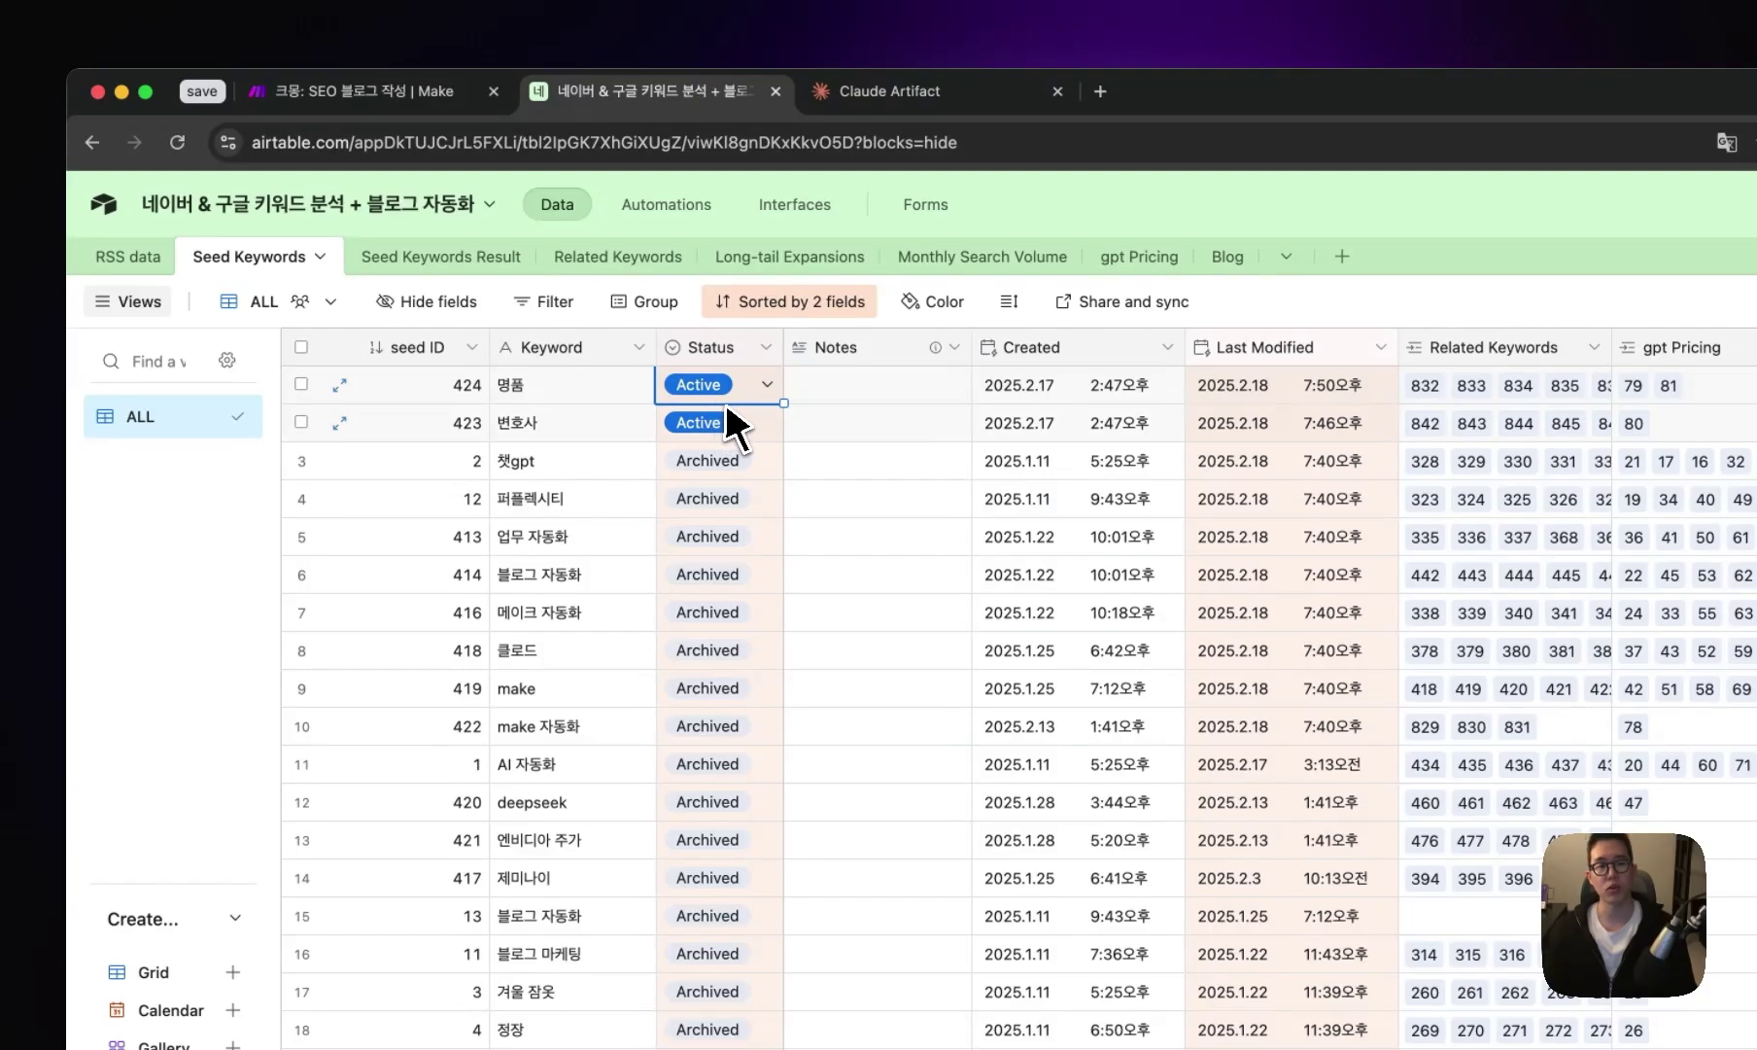
pyautogui.click(760, 427)
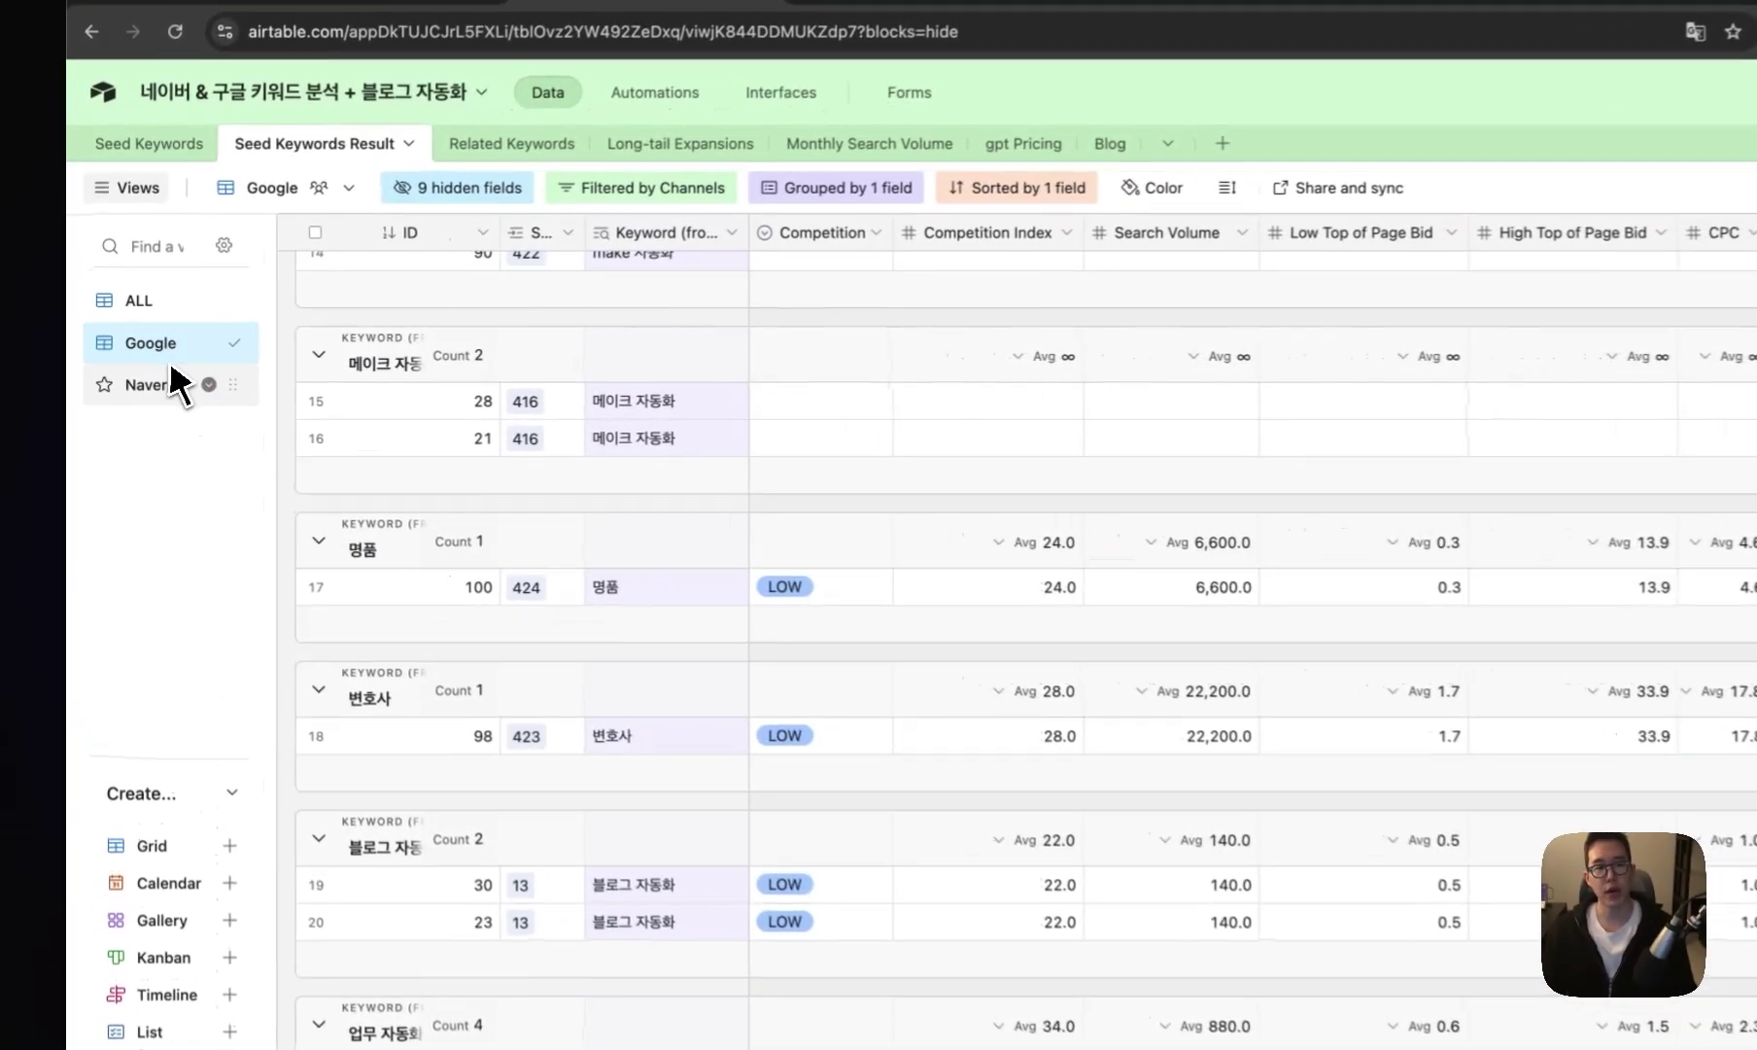
# - In the Google view, review 명품's 6,600 search volume, LOW competition, top-of-page bid and CPC
pyautogui.click(142, 381)
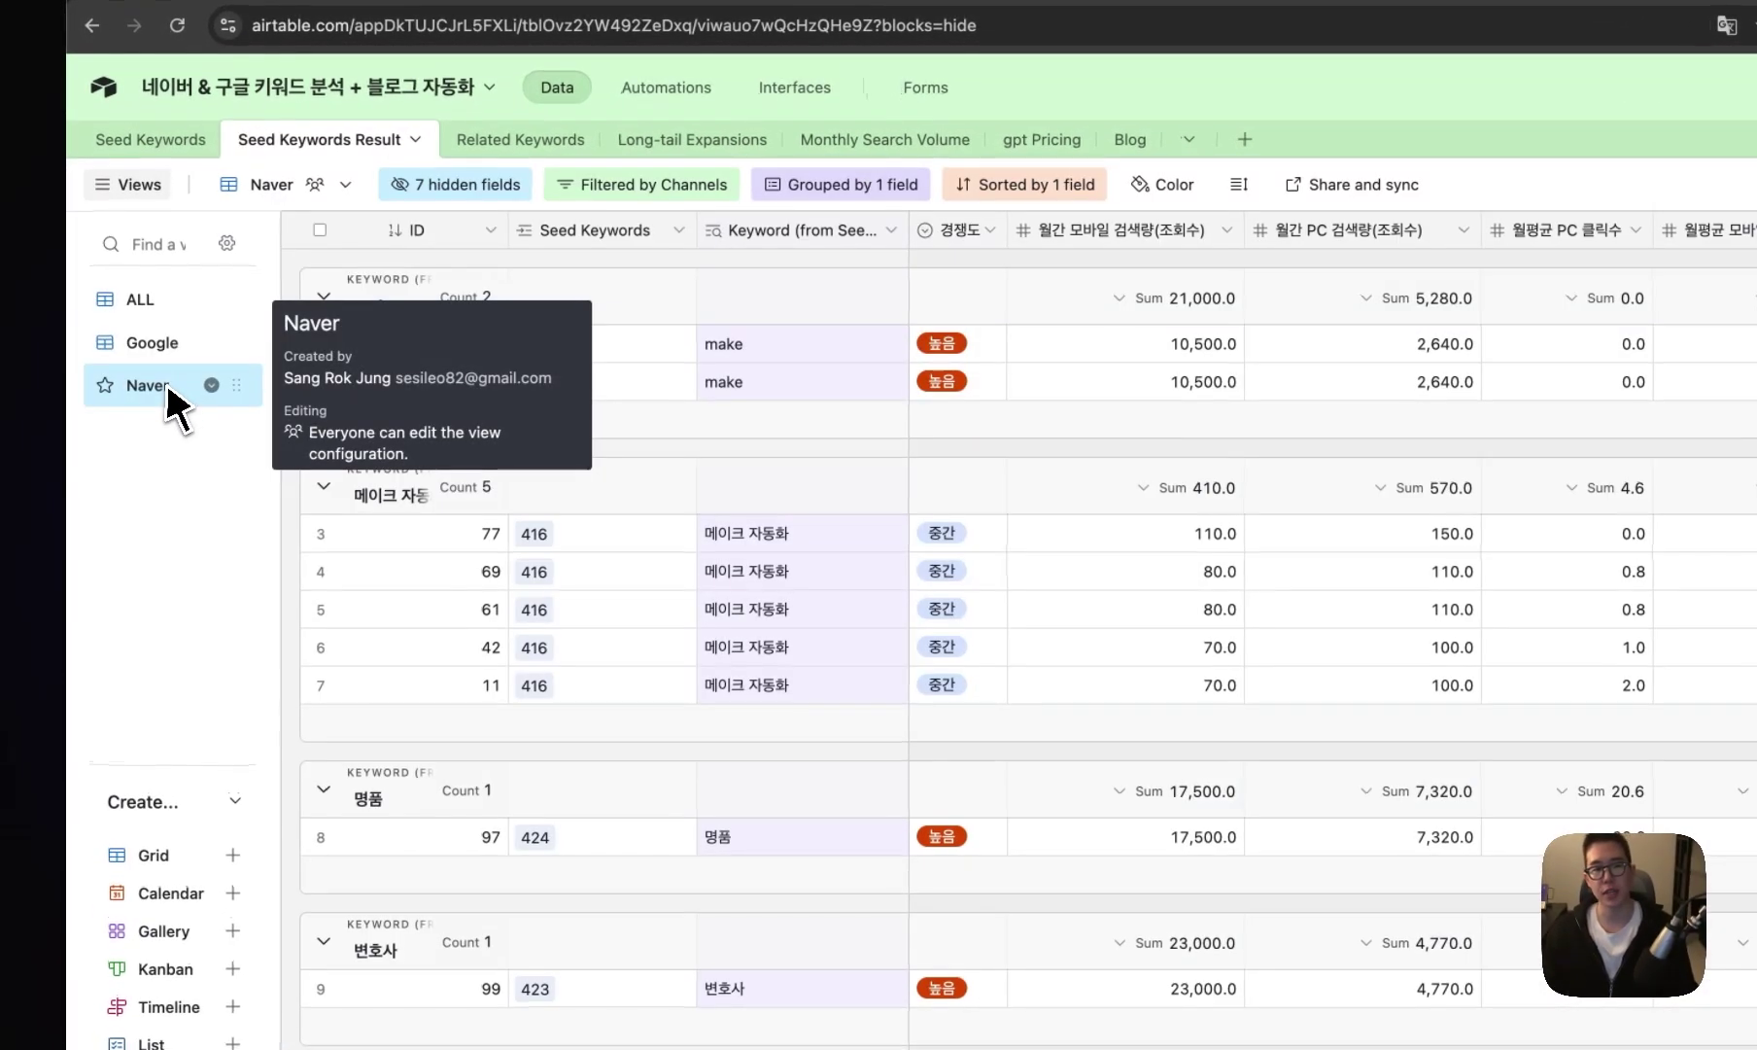
pyautogui.click(156, 351)
pyautogui.click(681, 591)
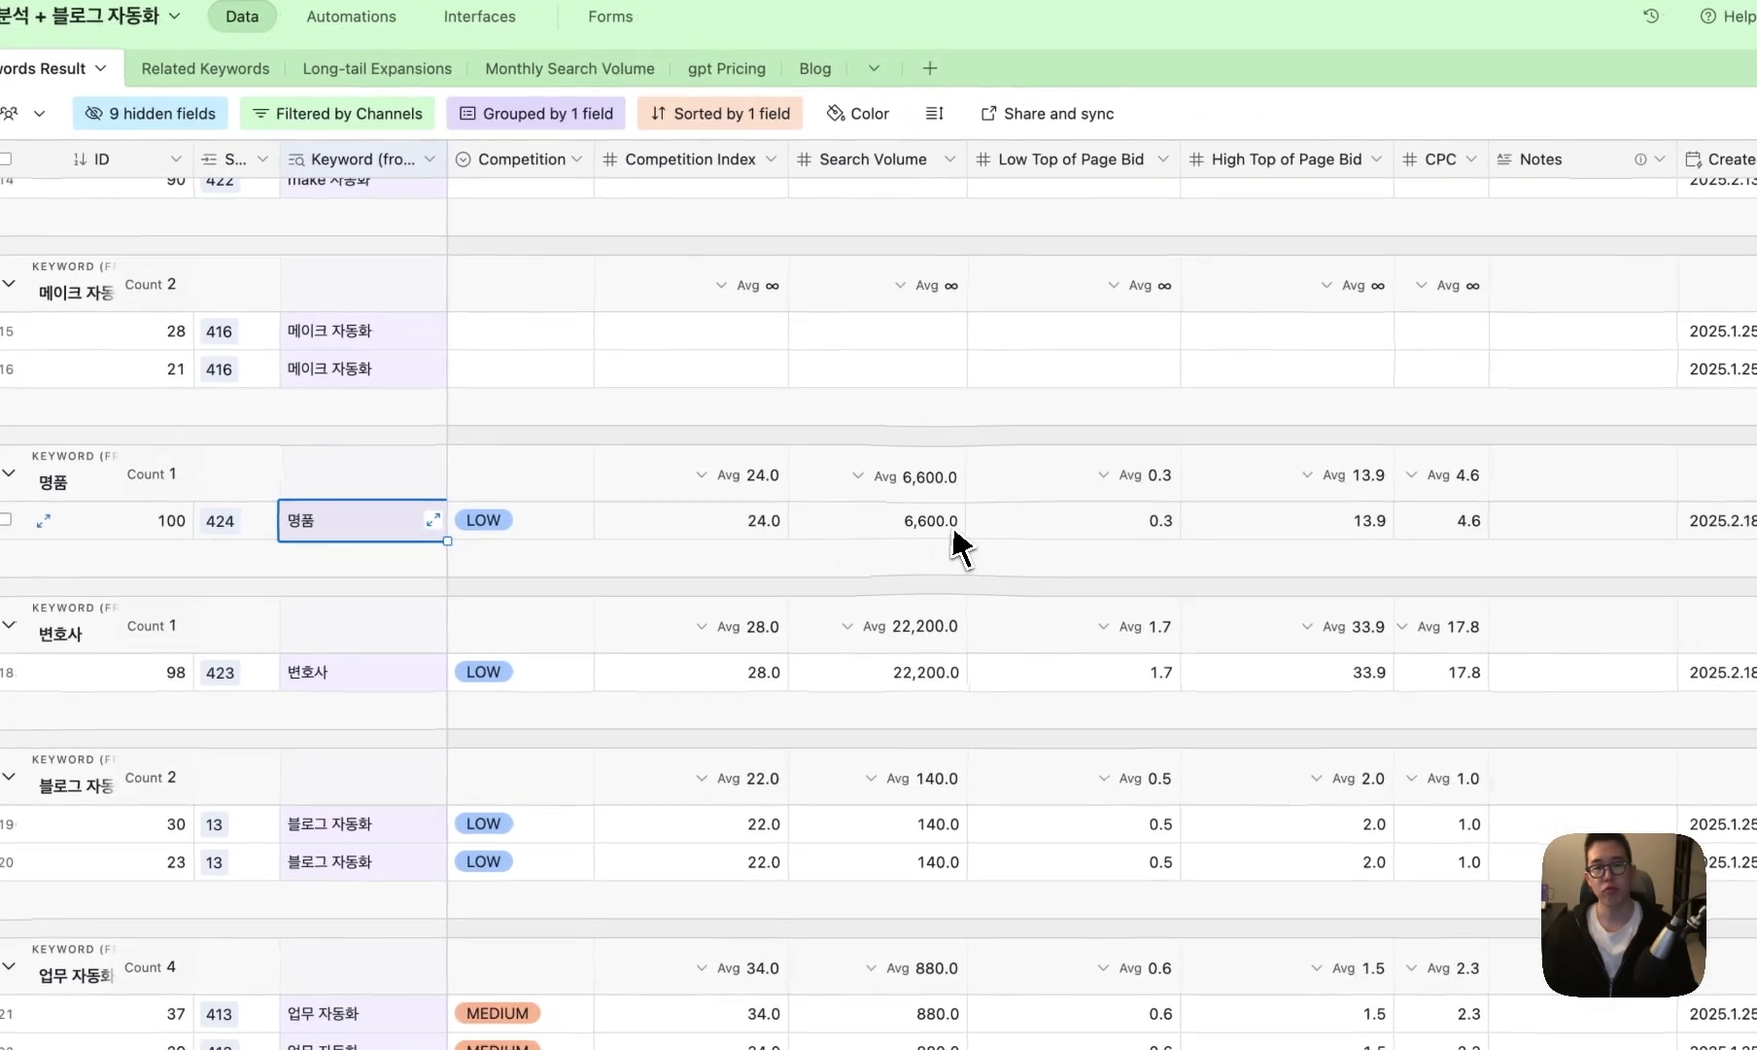
pyautogui.click(951, 533)
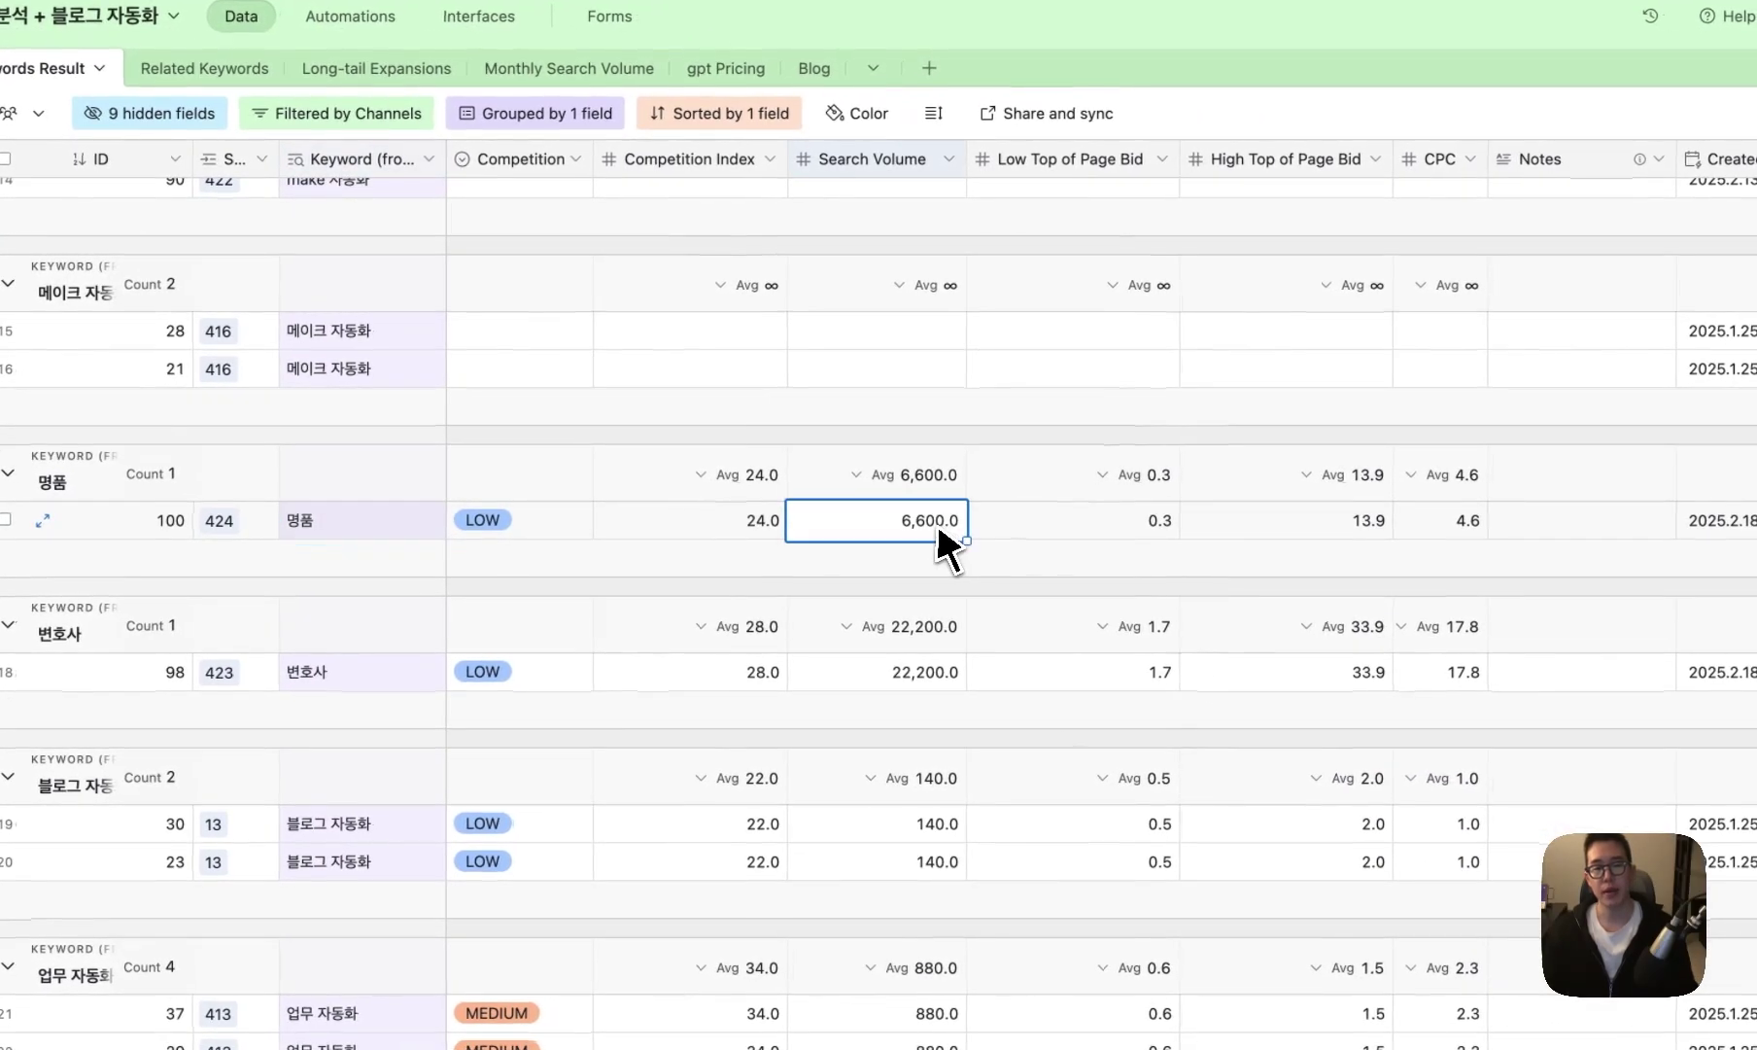
pyautogui.click(763, 524)
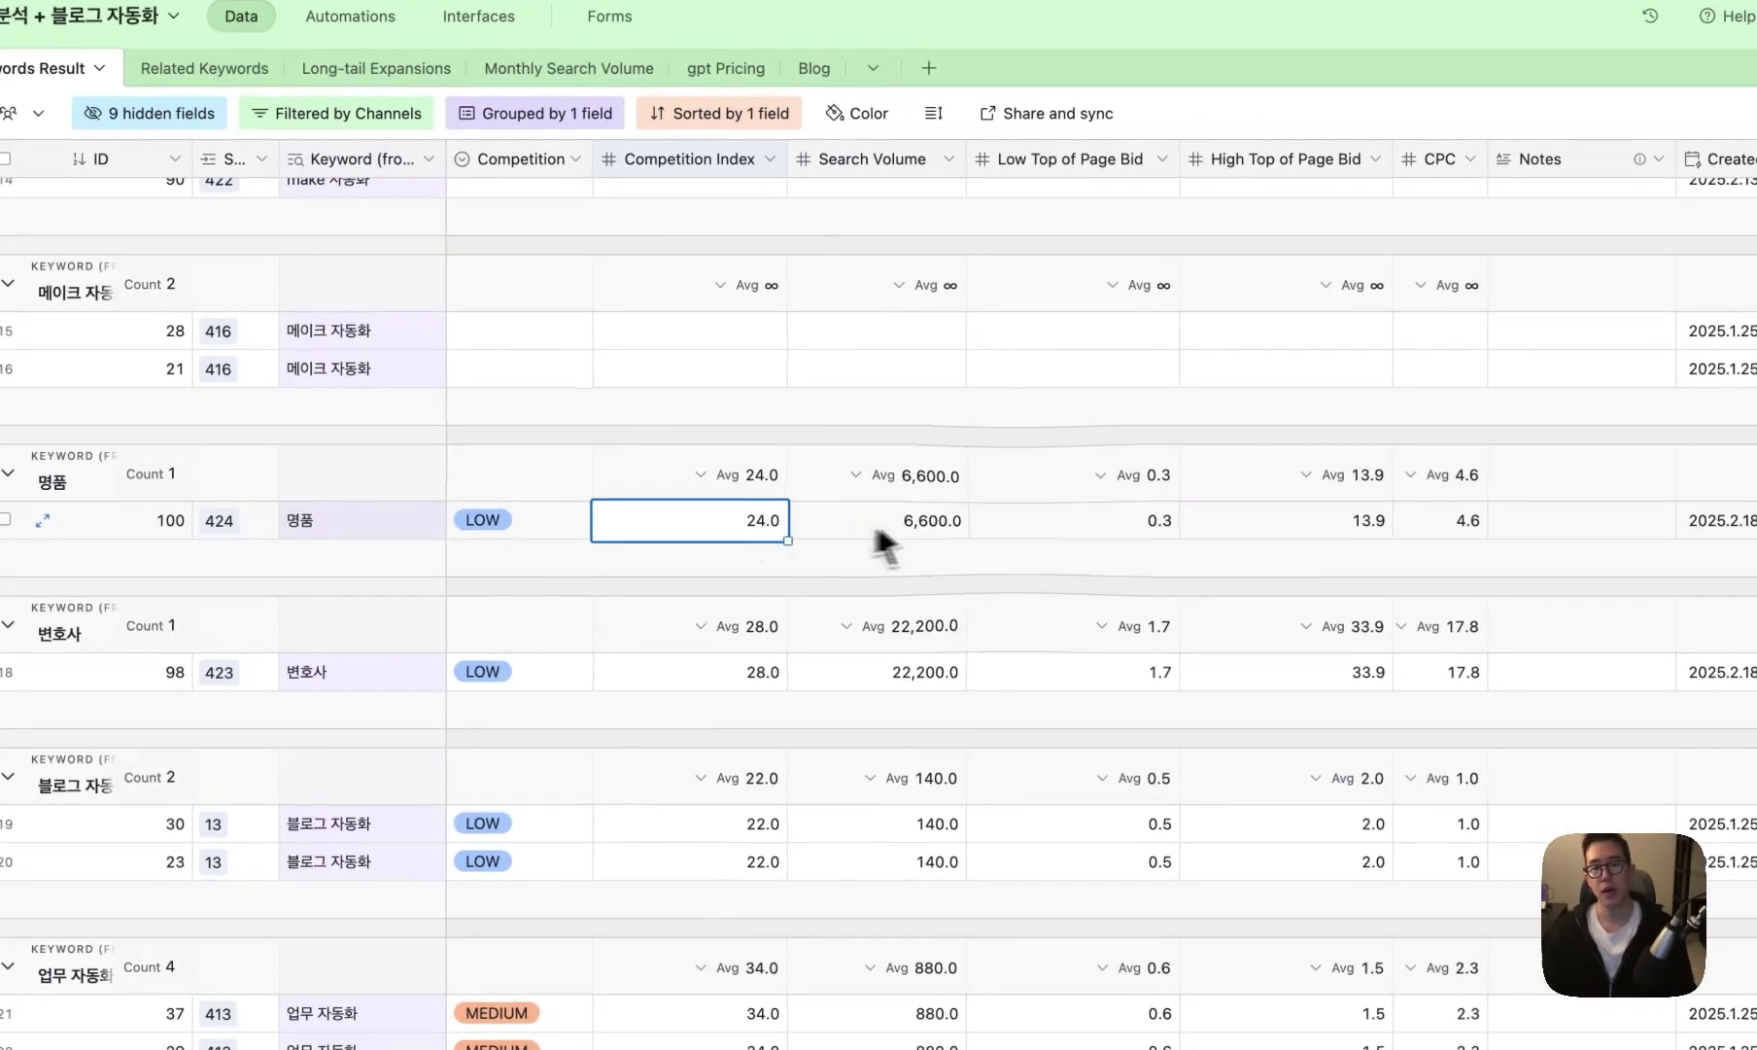
pyautogui.press('Right')
pyautogui.press('Right')
pyautogui.click(853, 533)
pyautogui.press('Left')
pyautogui.press('Left')
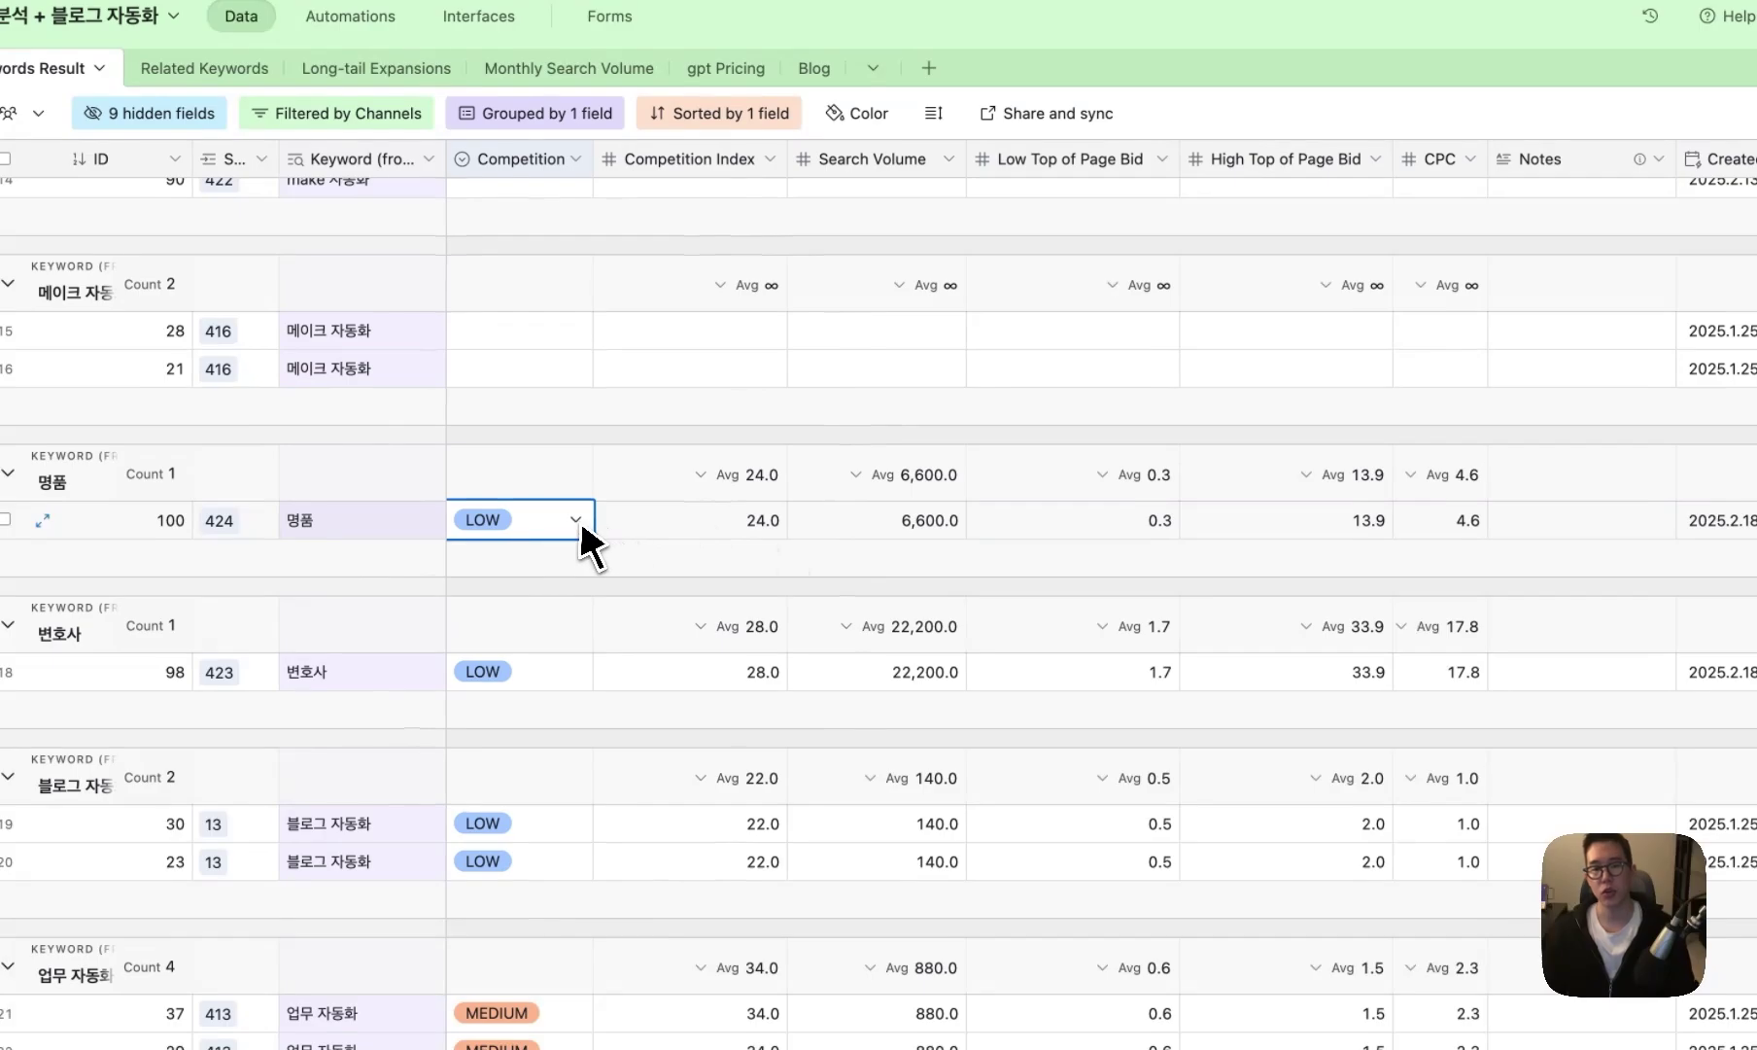
pyautogui.click(1042, 540)
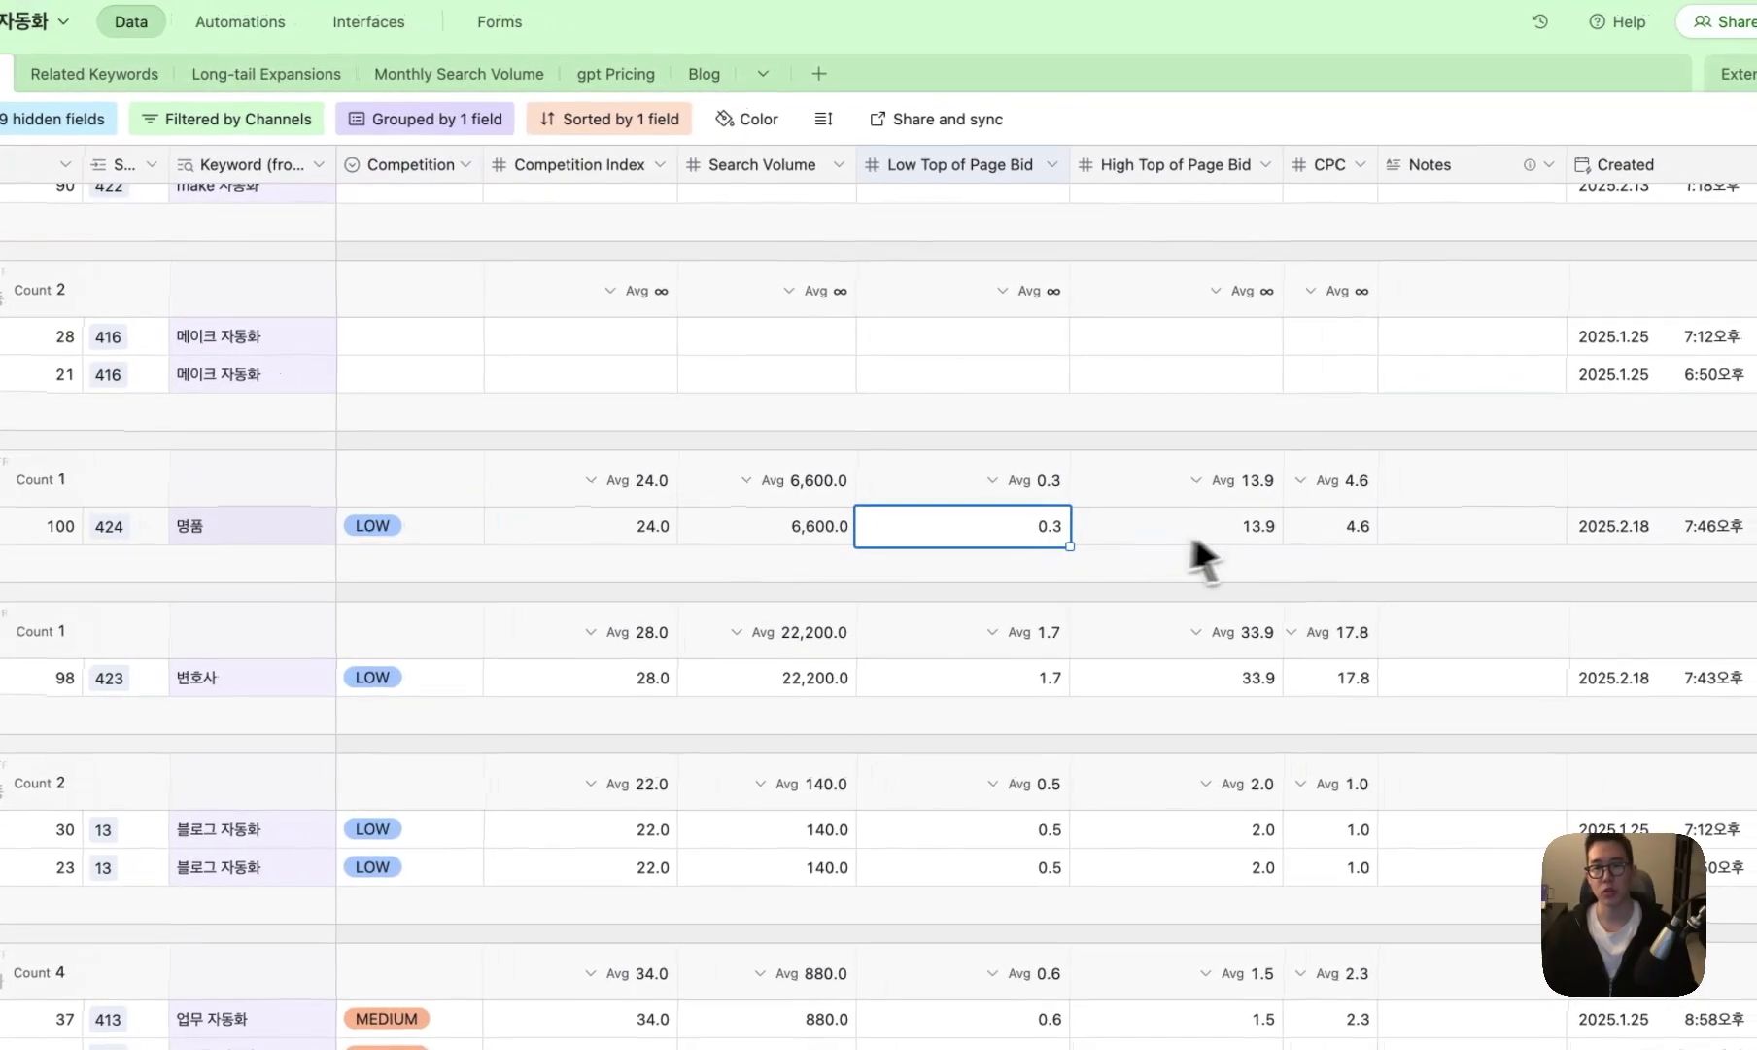
pyautogui.click(1329, 539)
# - In the Naver view, review 명품: competition 높음, 17,500 mobile and 7,320 PC searches, clicks, depth 14.0
pyautogui.click(184, 356)
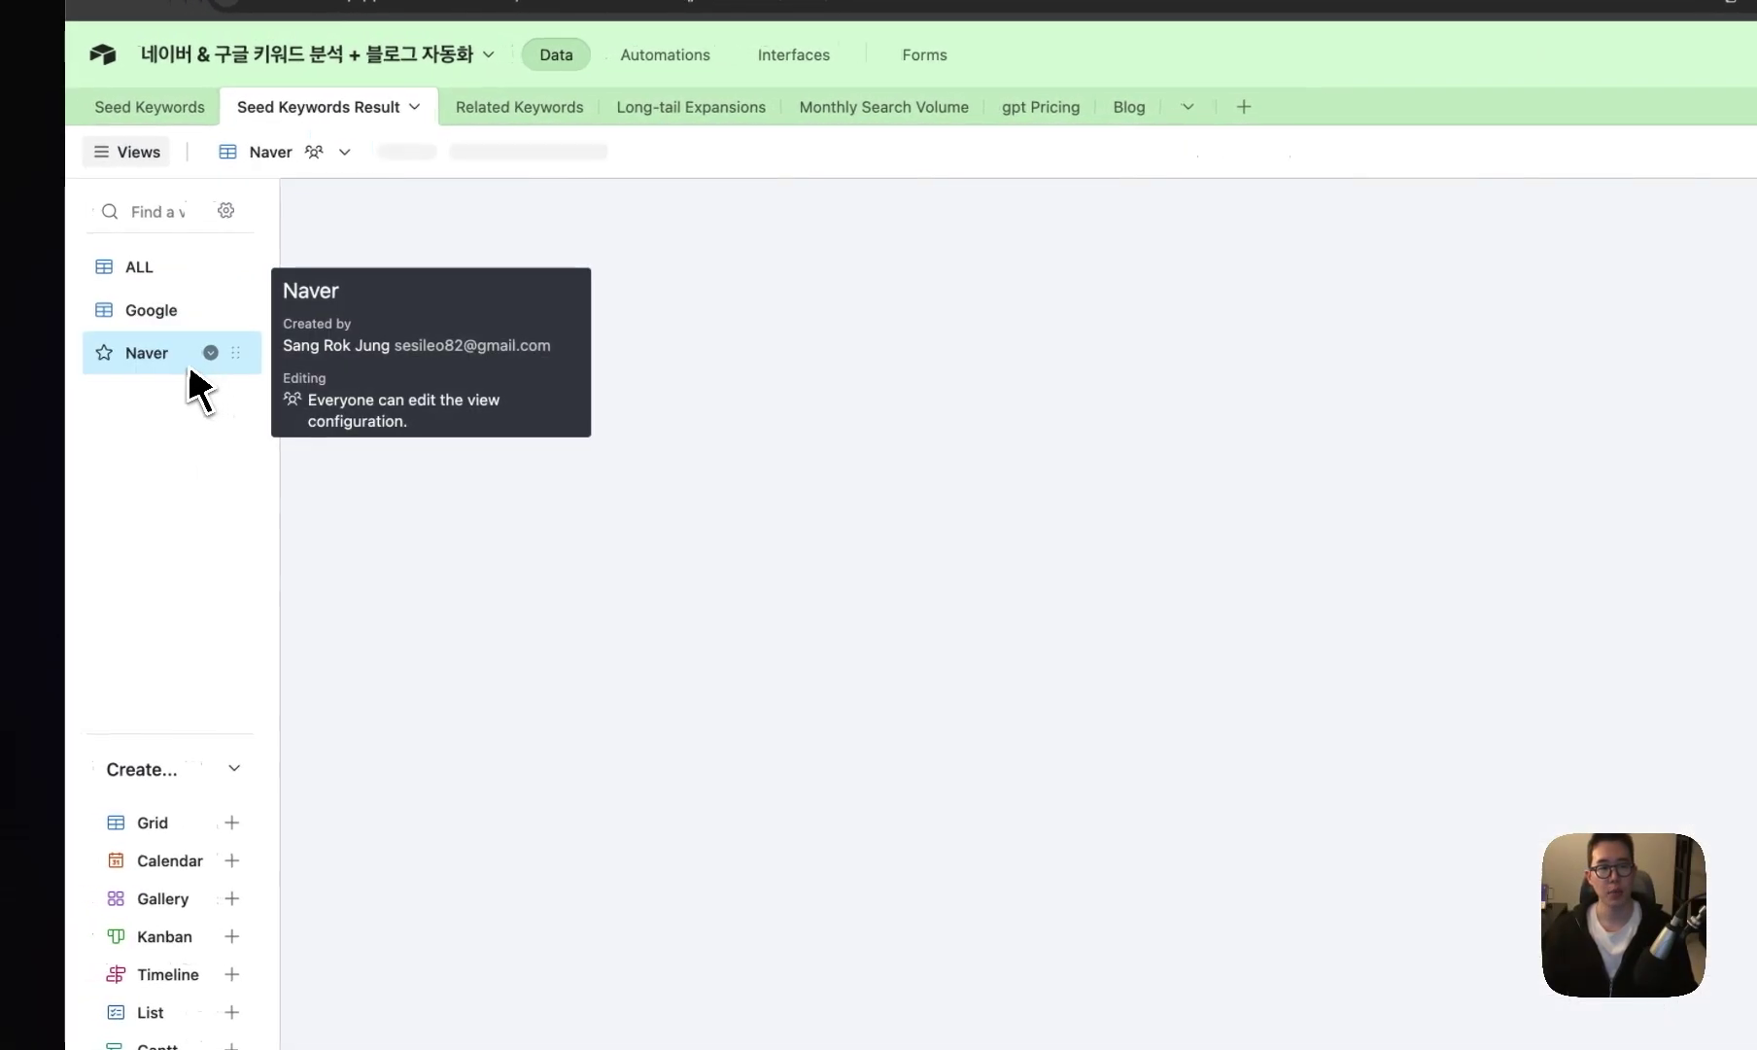
pyautogui.scroll(-5, 616, 580)
pyautogui.click(789, 464)
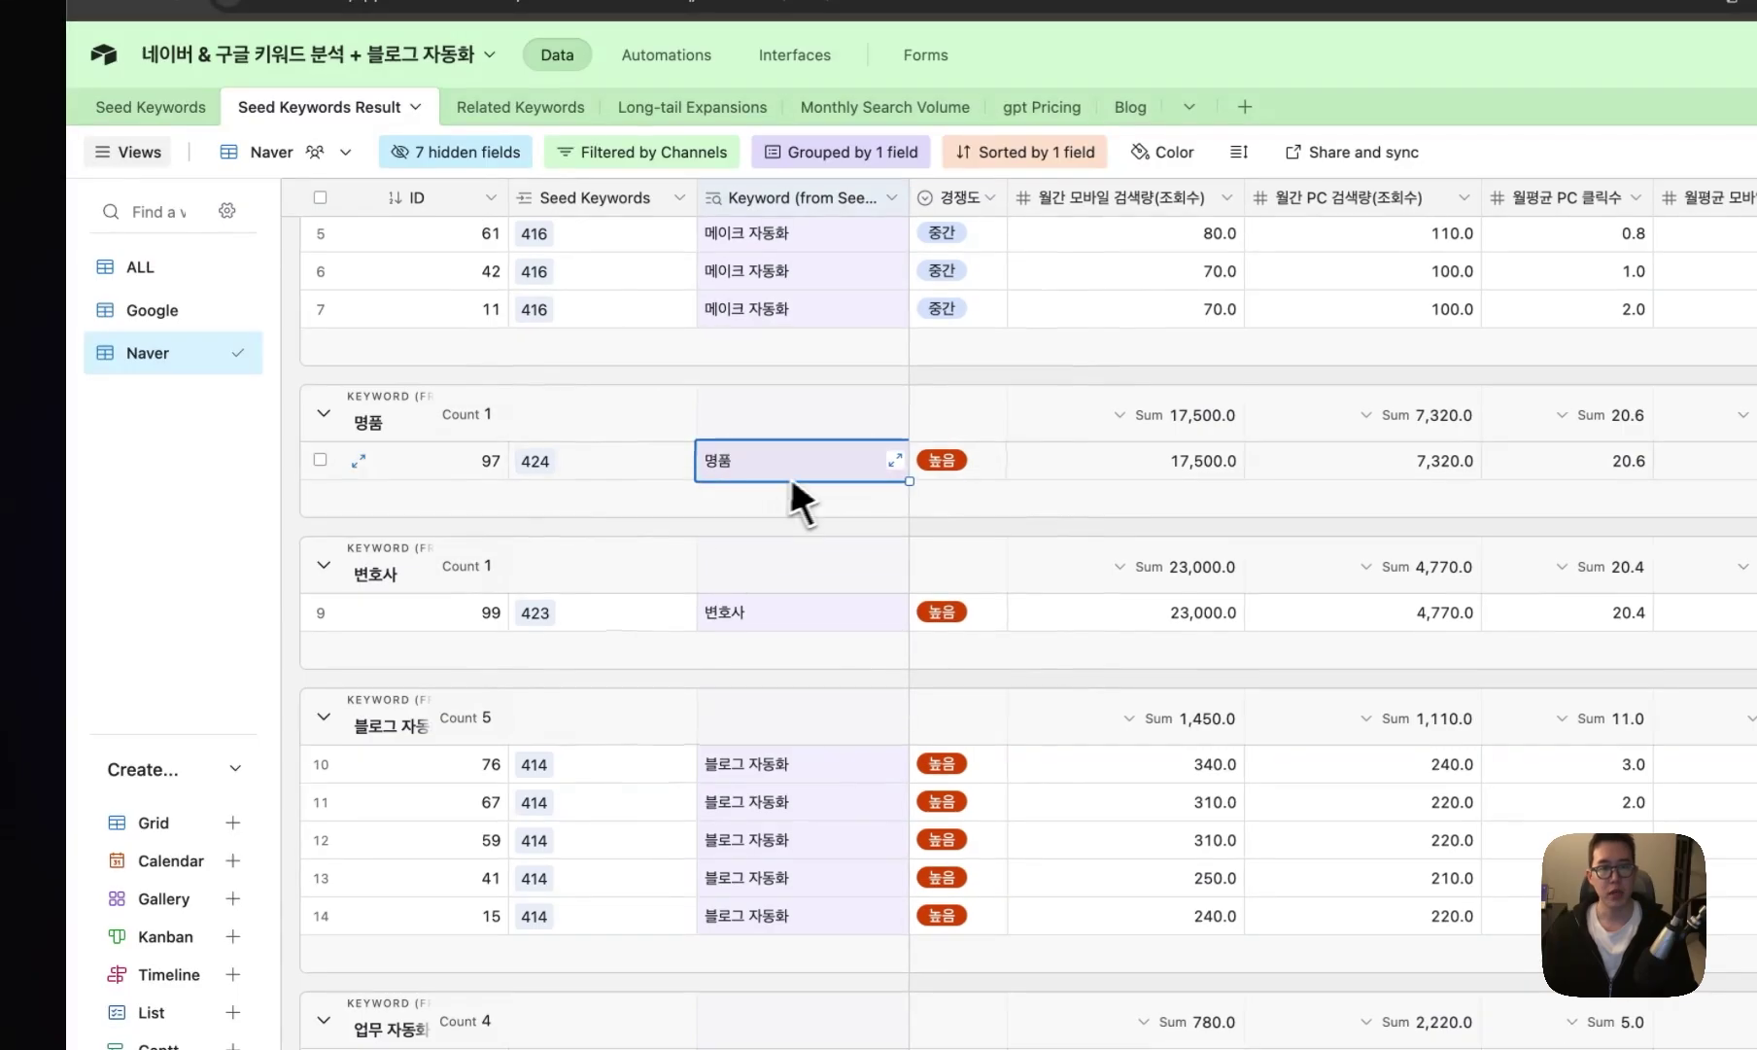
pyautogui.click(957, 464)
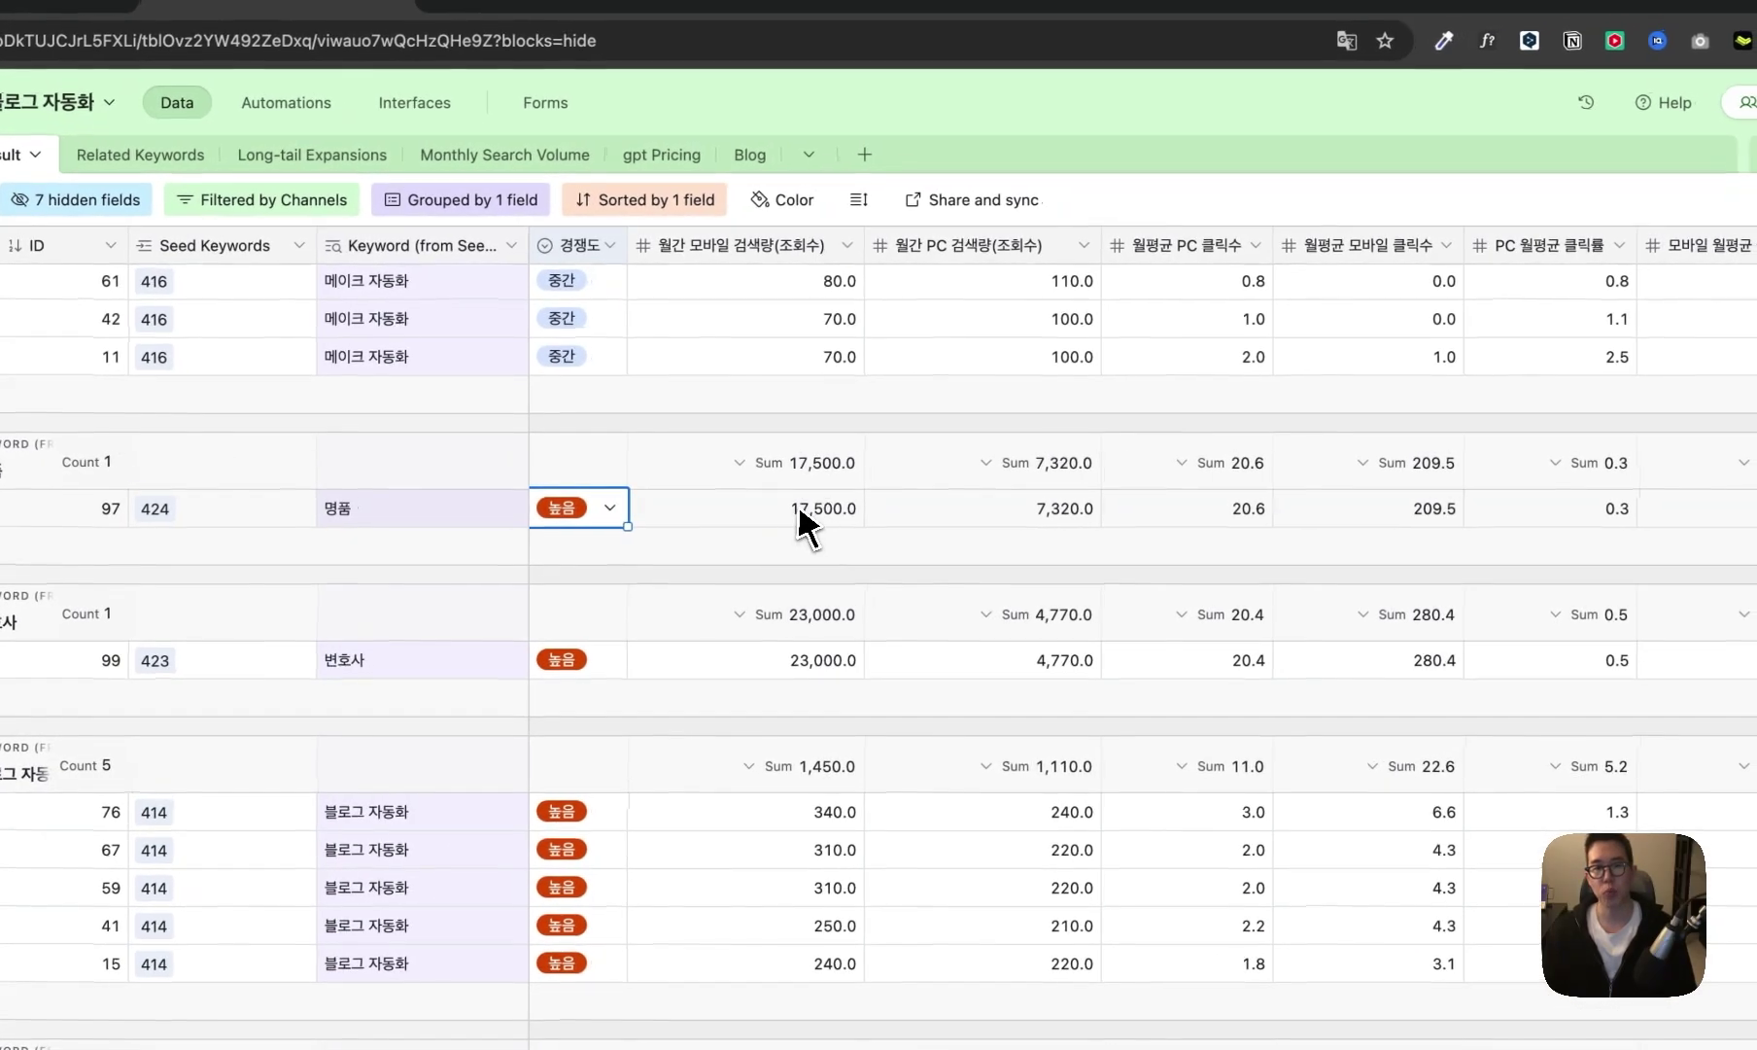
pyautogui.click(860, 508)
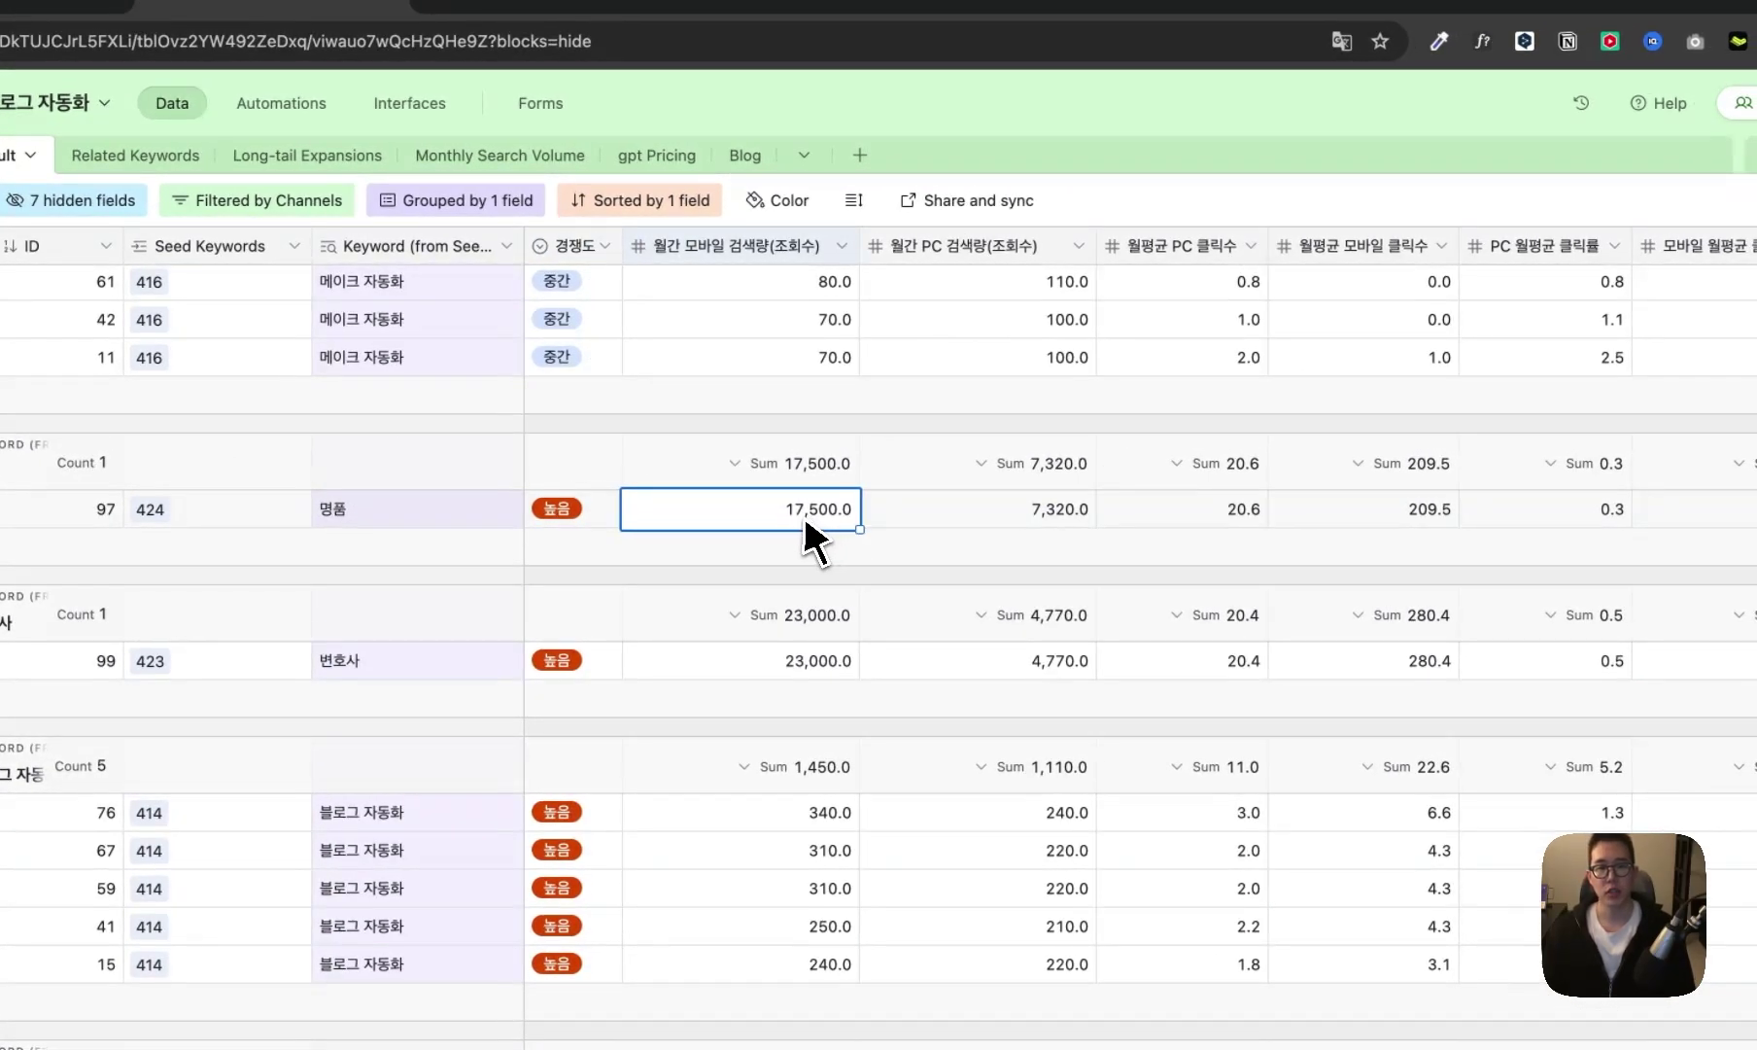
pyautogui.click(962, 530)
pyautogui.hscroll(3, 1118, 486)
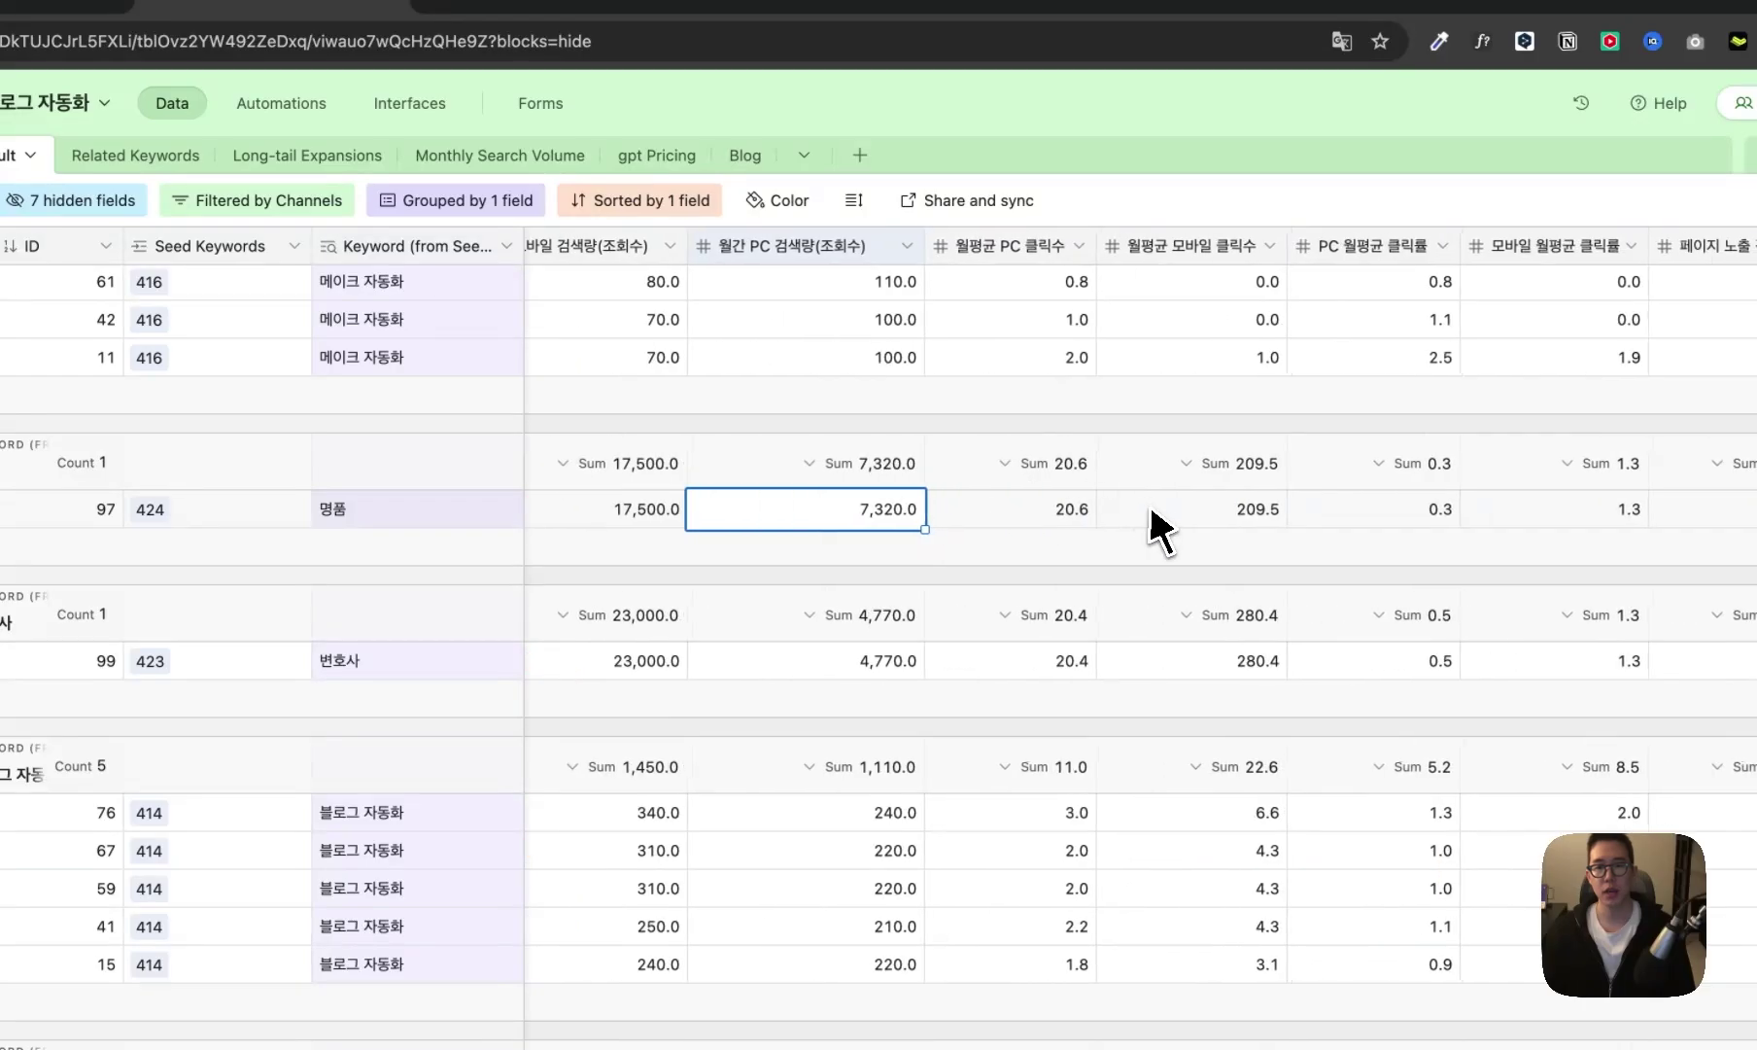
pyautogui.click(1082, 518)
pyautogui.click(1185, 525)
pyautogui.hscroll(8, 1188, 547)
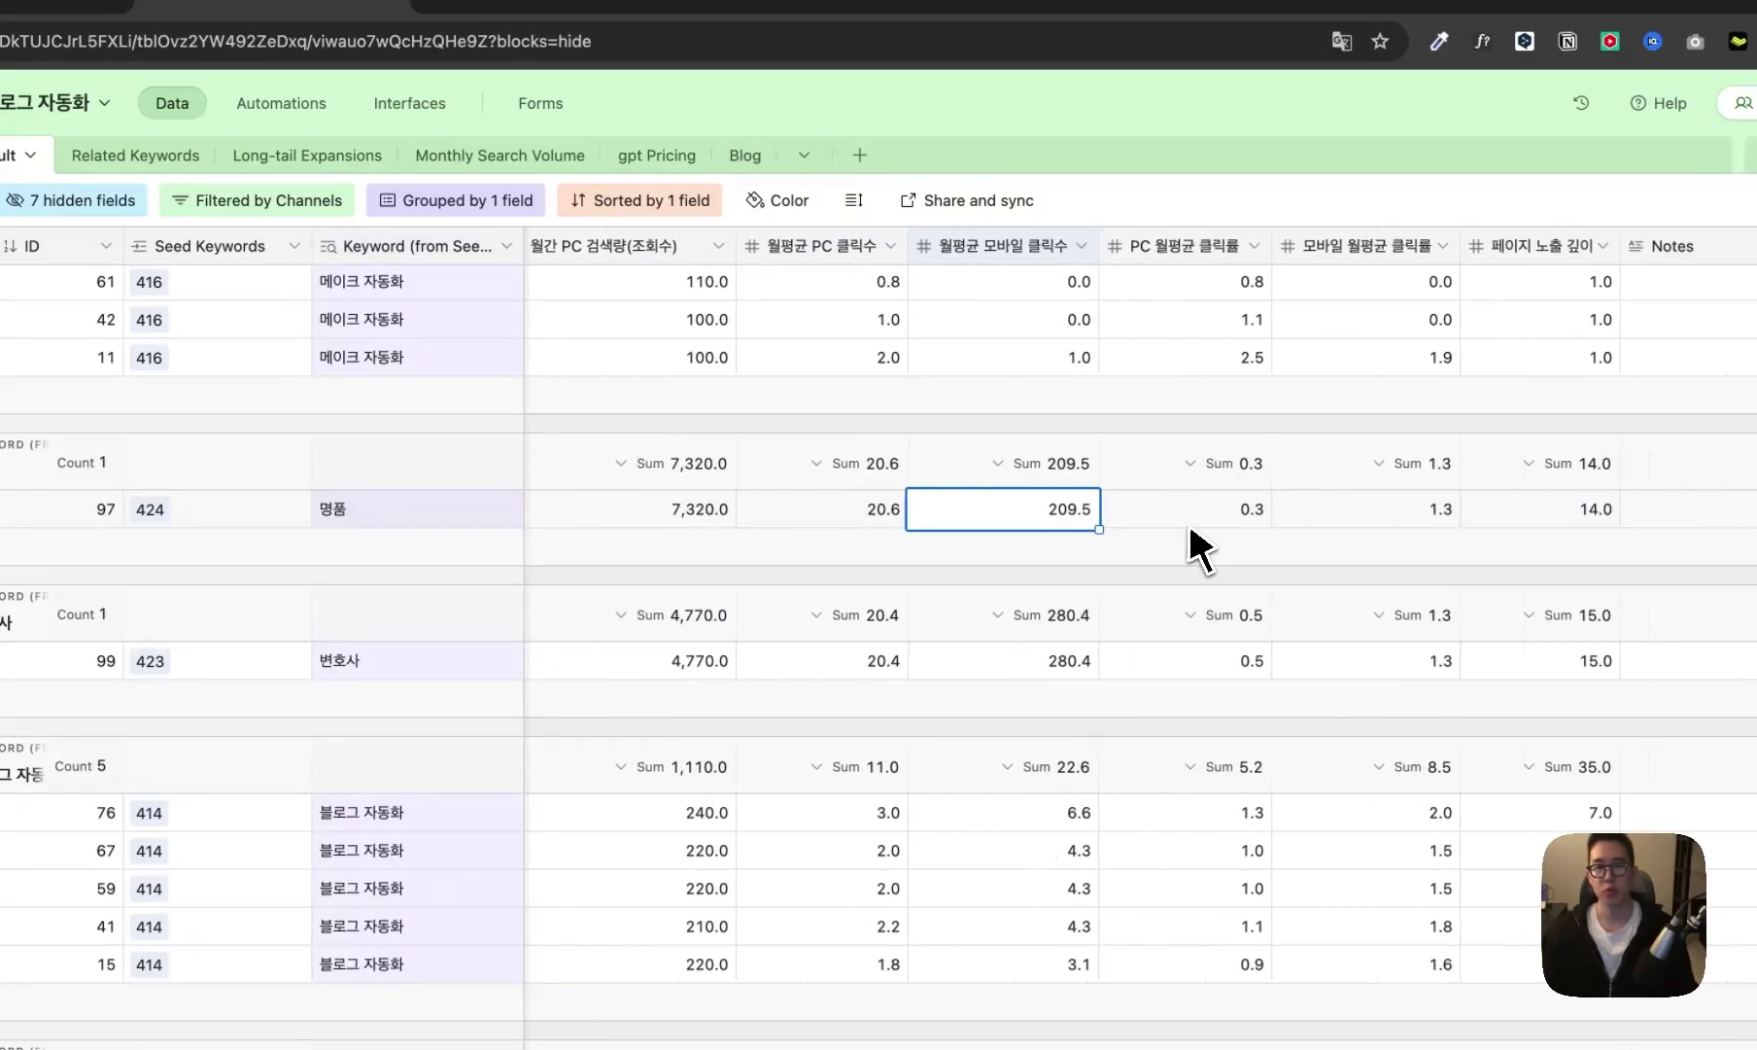
pyautogui.click(1191, 515)
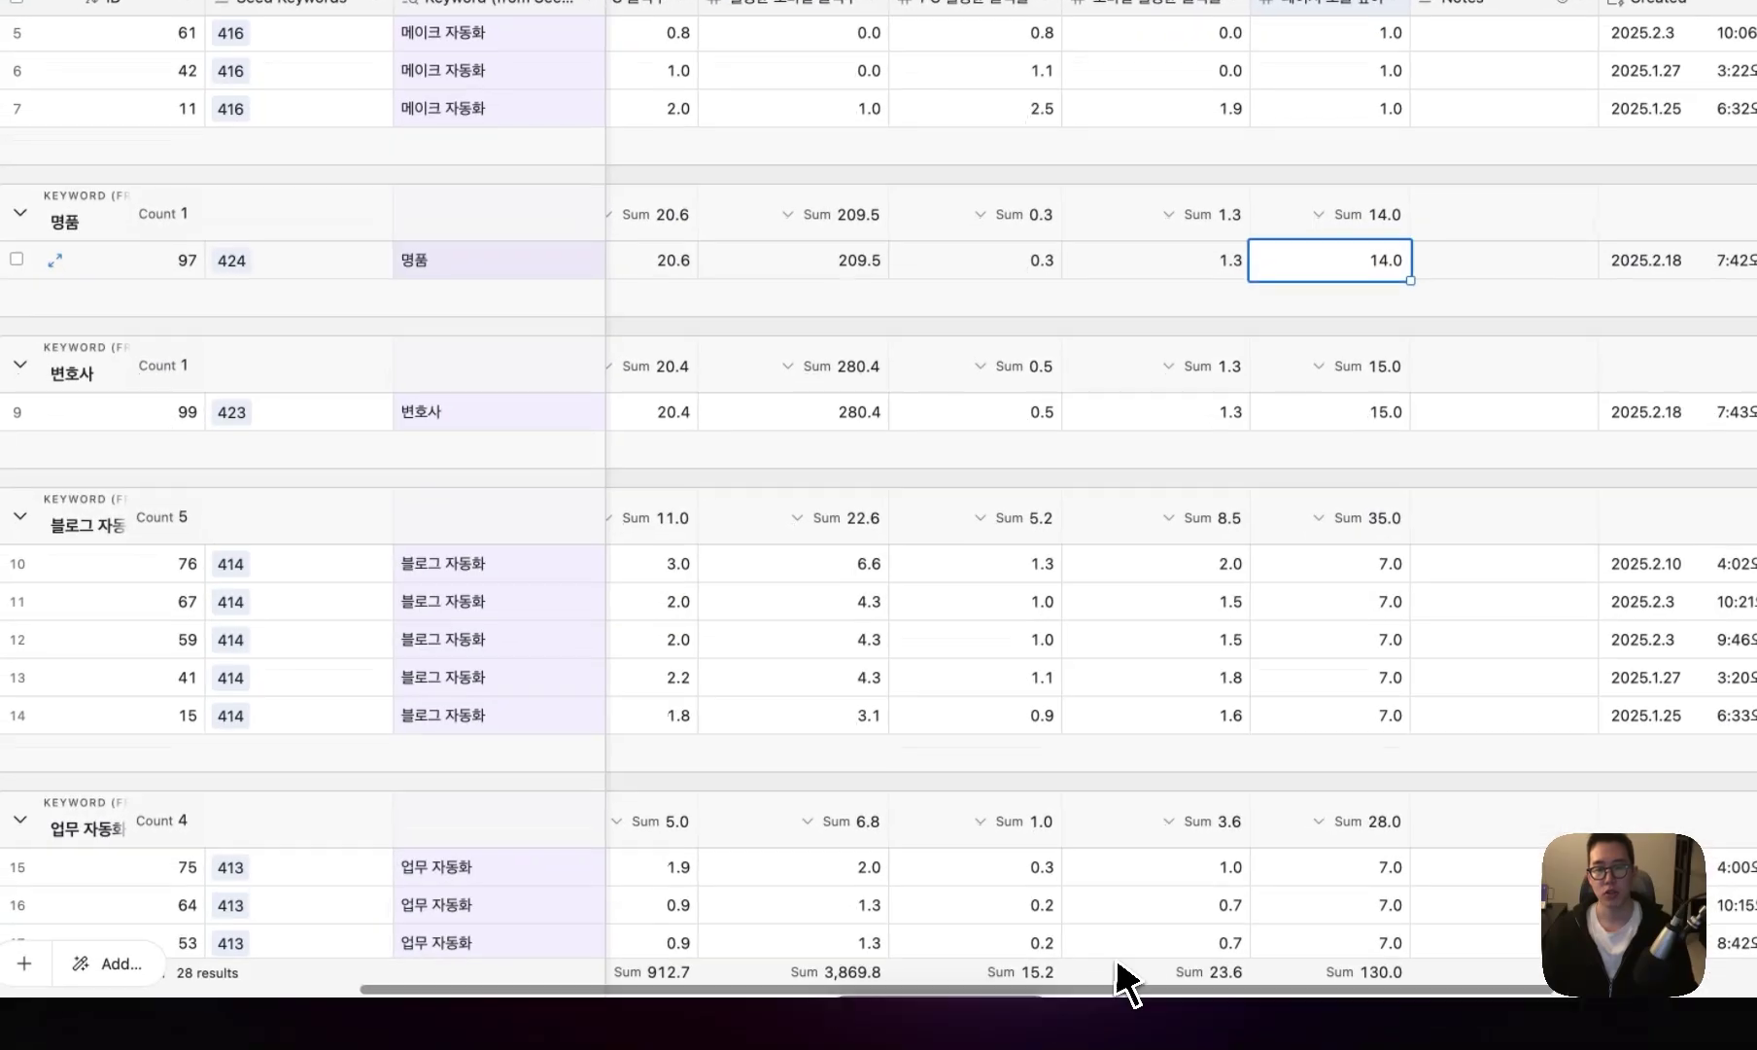
pyautogui.hscroll(-5, 1126, 981)
pyautogui.click(667, 251)
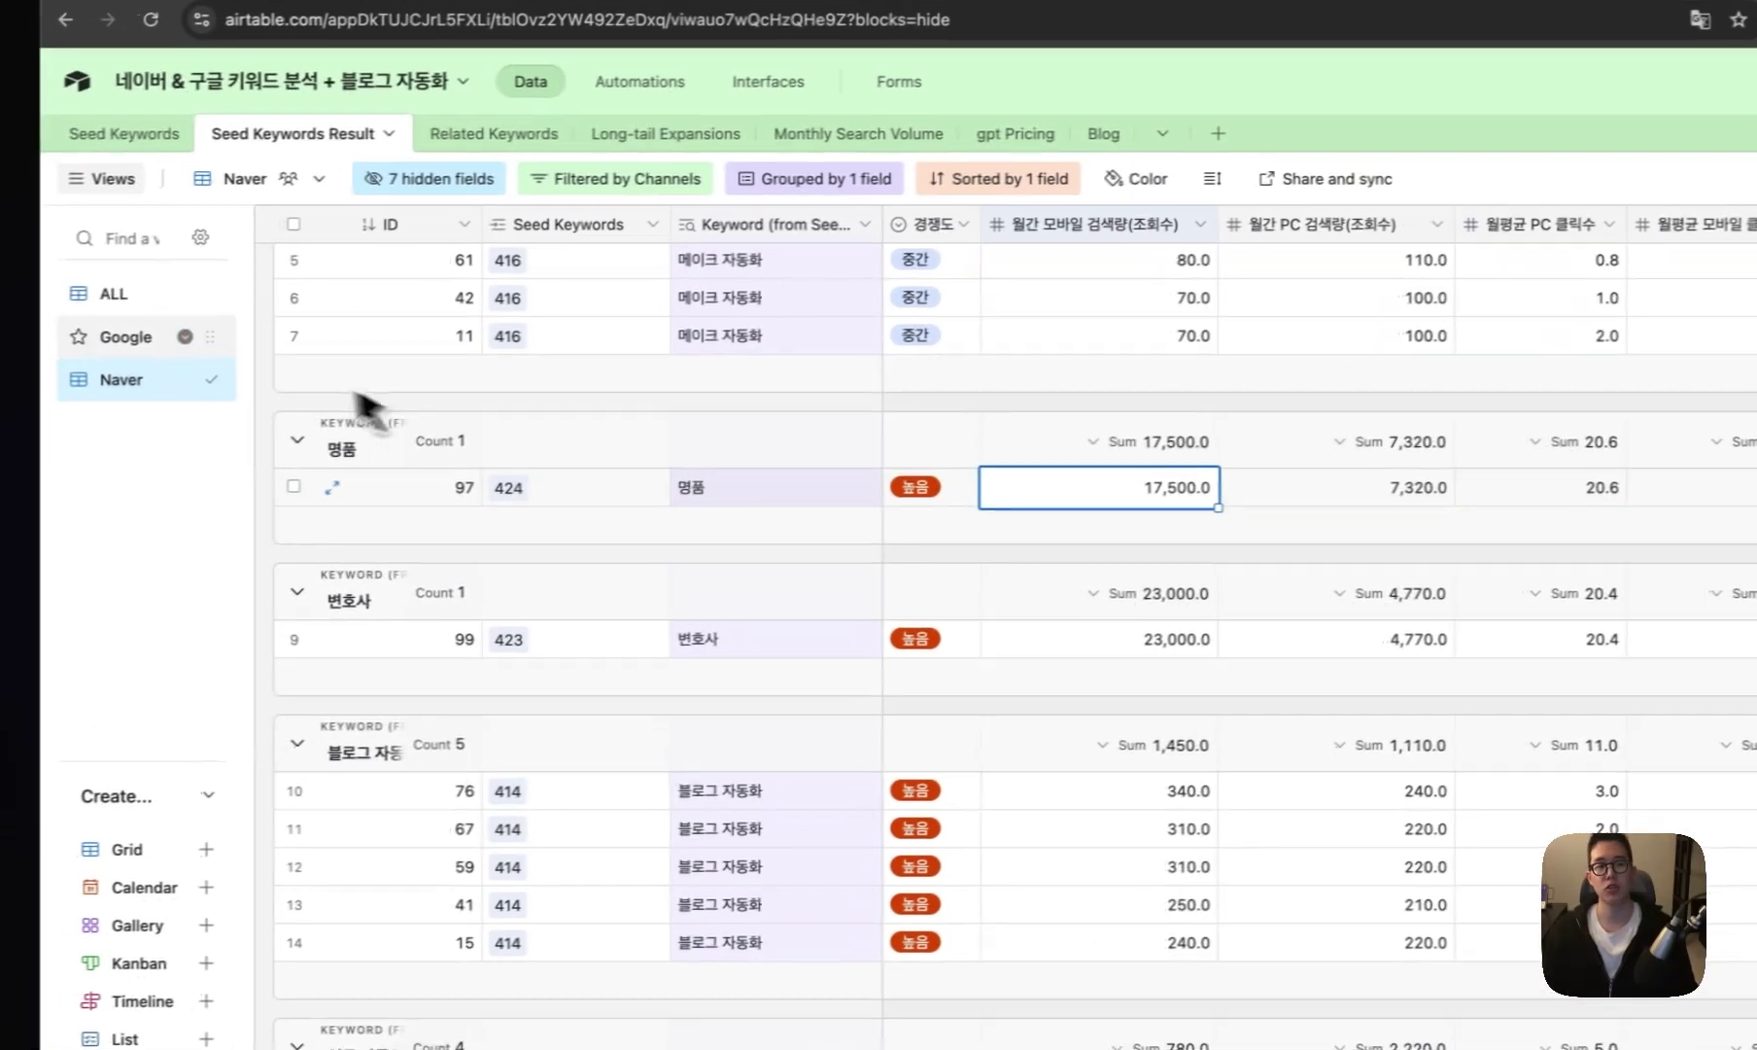
# - Compare 변호사: Google 22,200 volume with LOW competition versus Naver 23,000 mobile and 4,770 PC searches
pyautogui.click(97, 348)
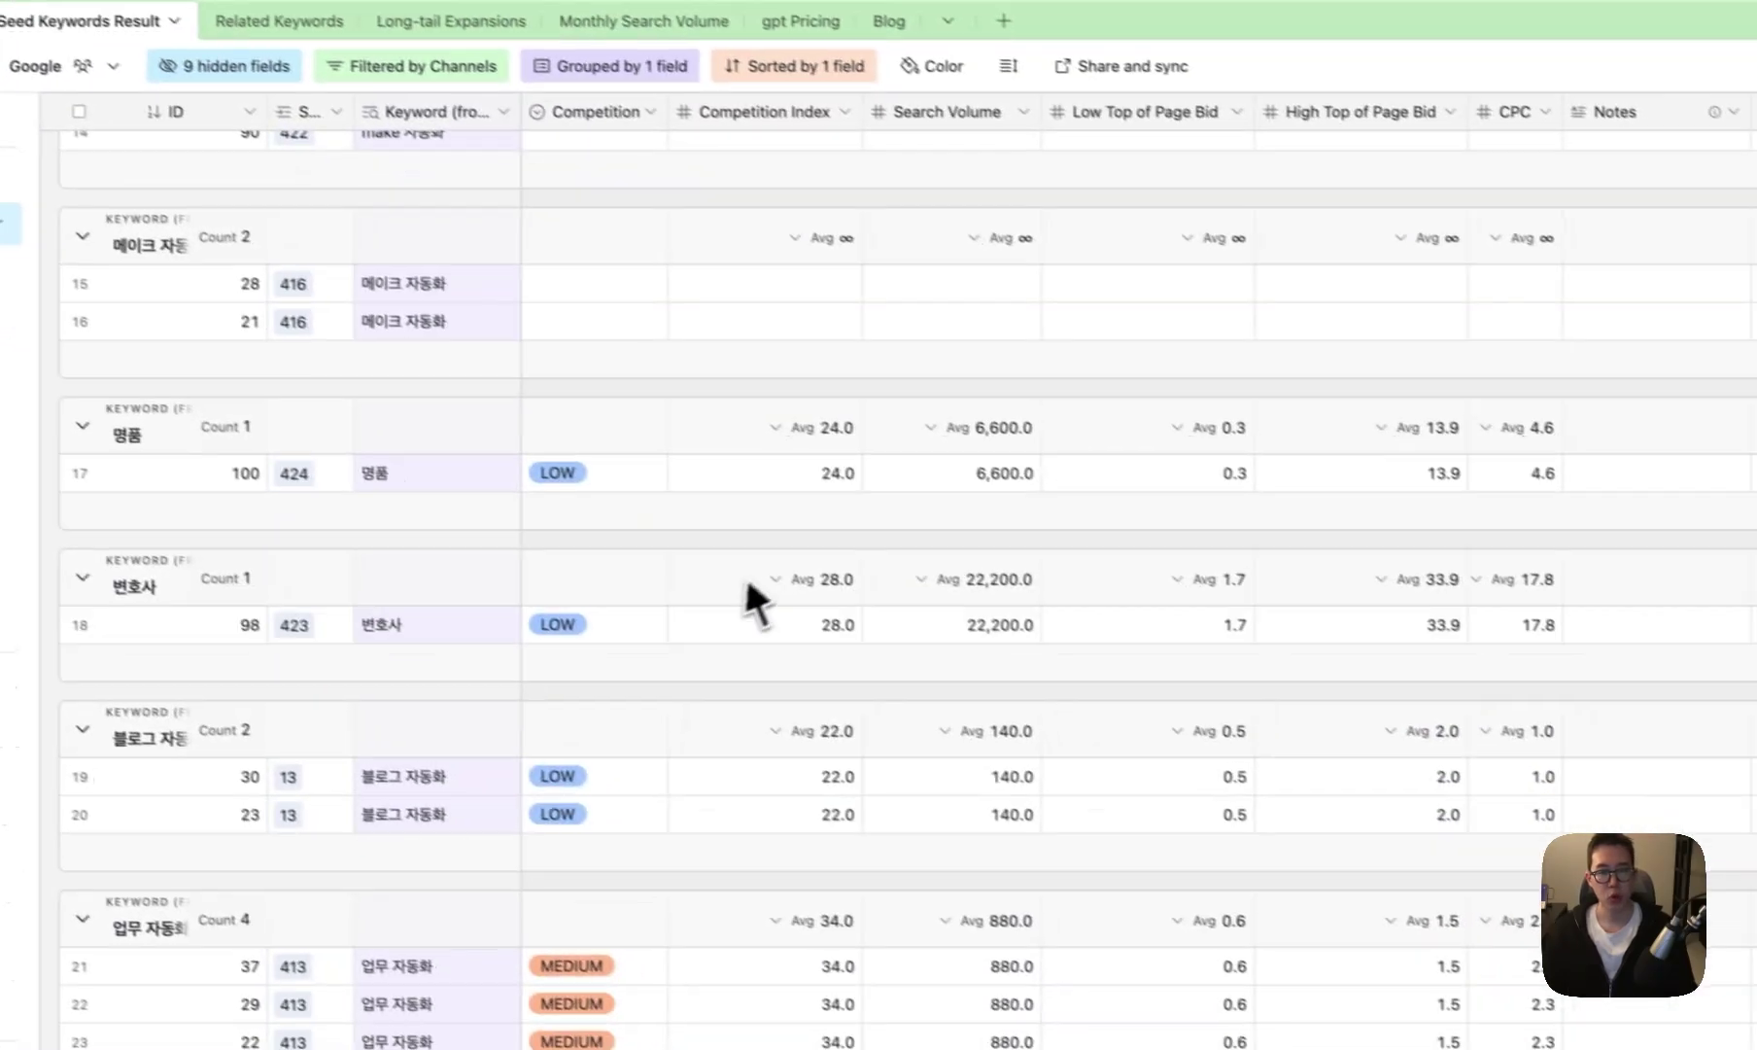
pyautogui.click(661, 628)
pyautogui.click(1011, 624)
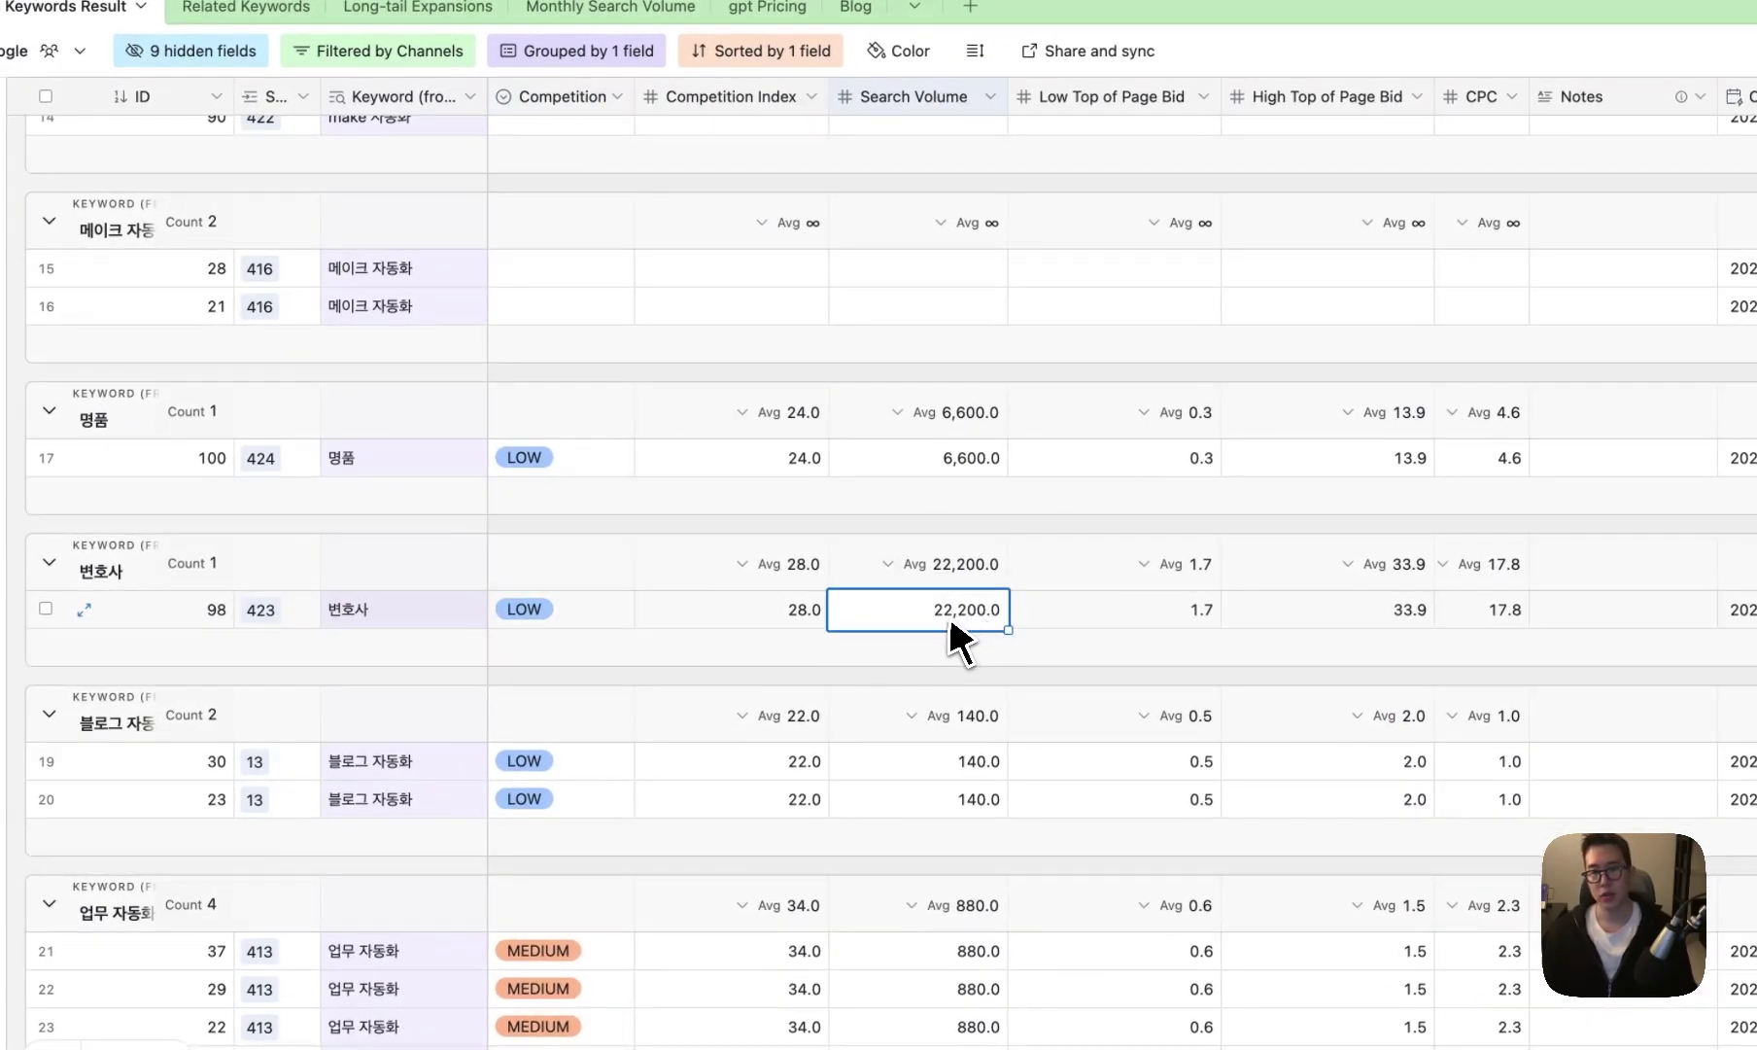
pyautogui.click(594, 618)
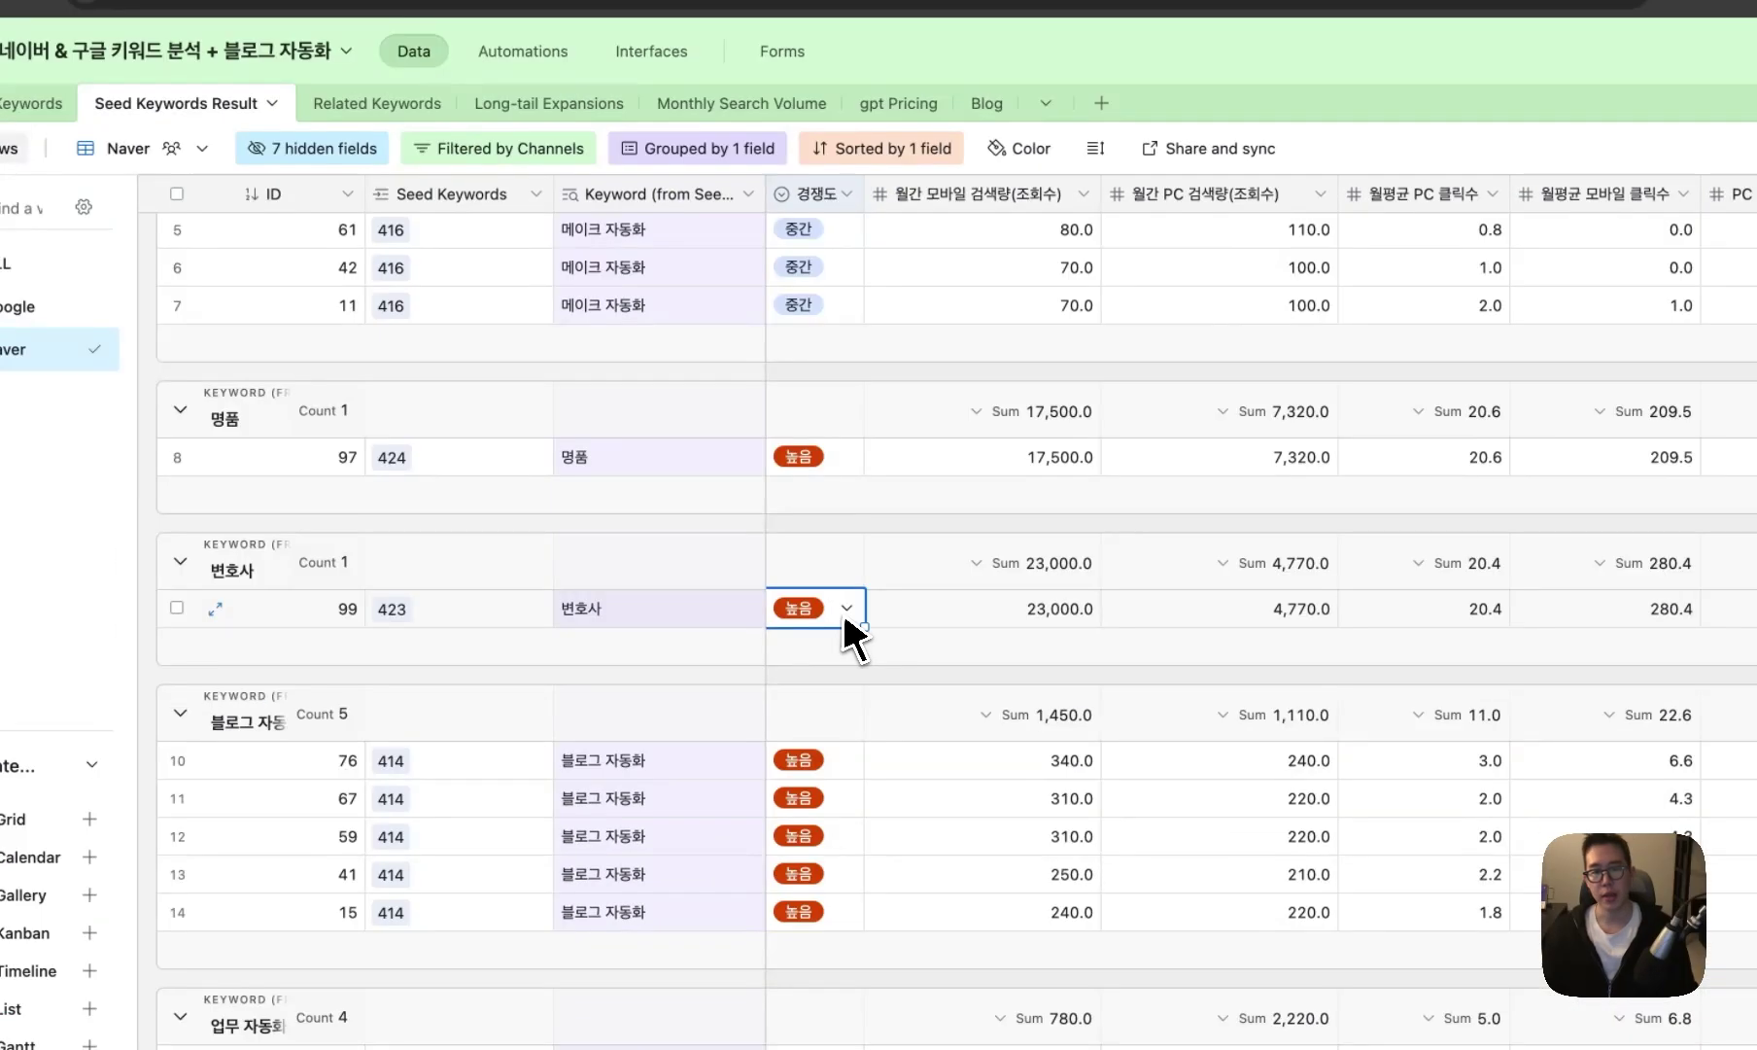
pyautogui.click(936, 615)
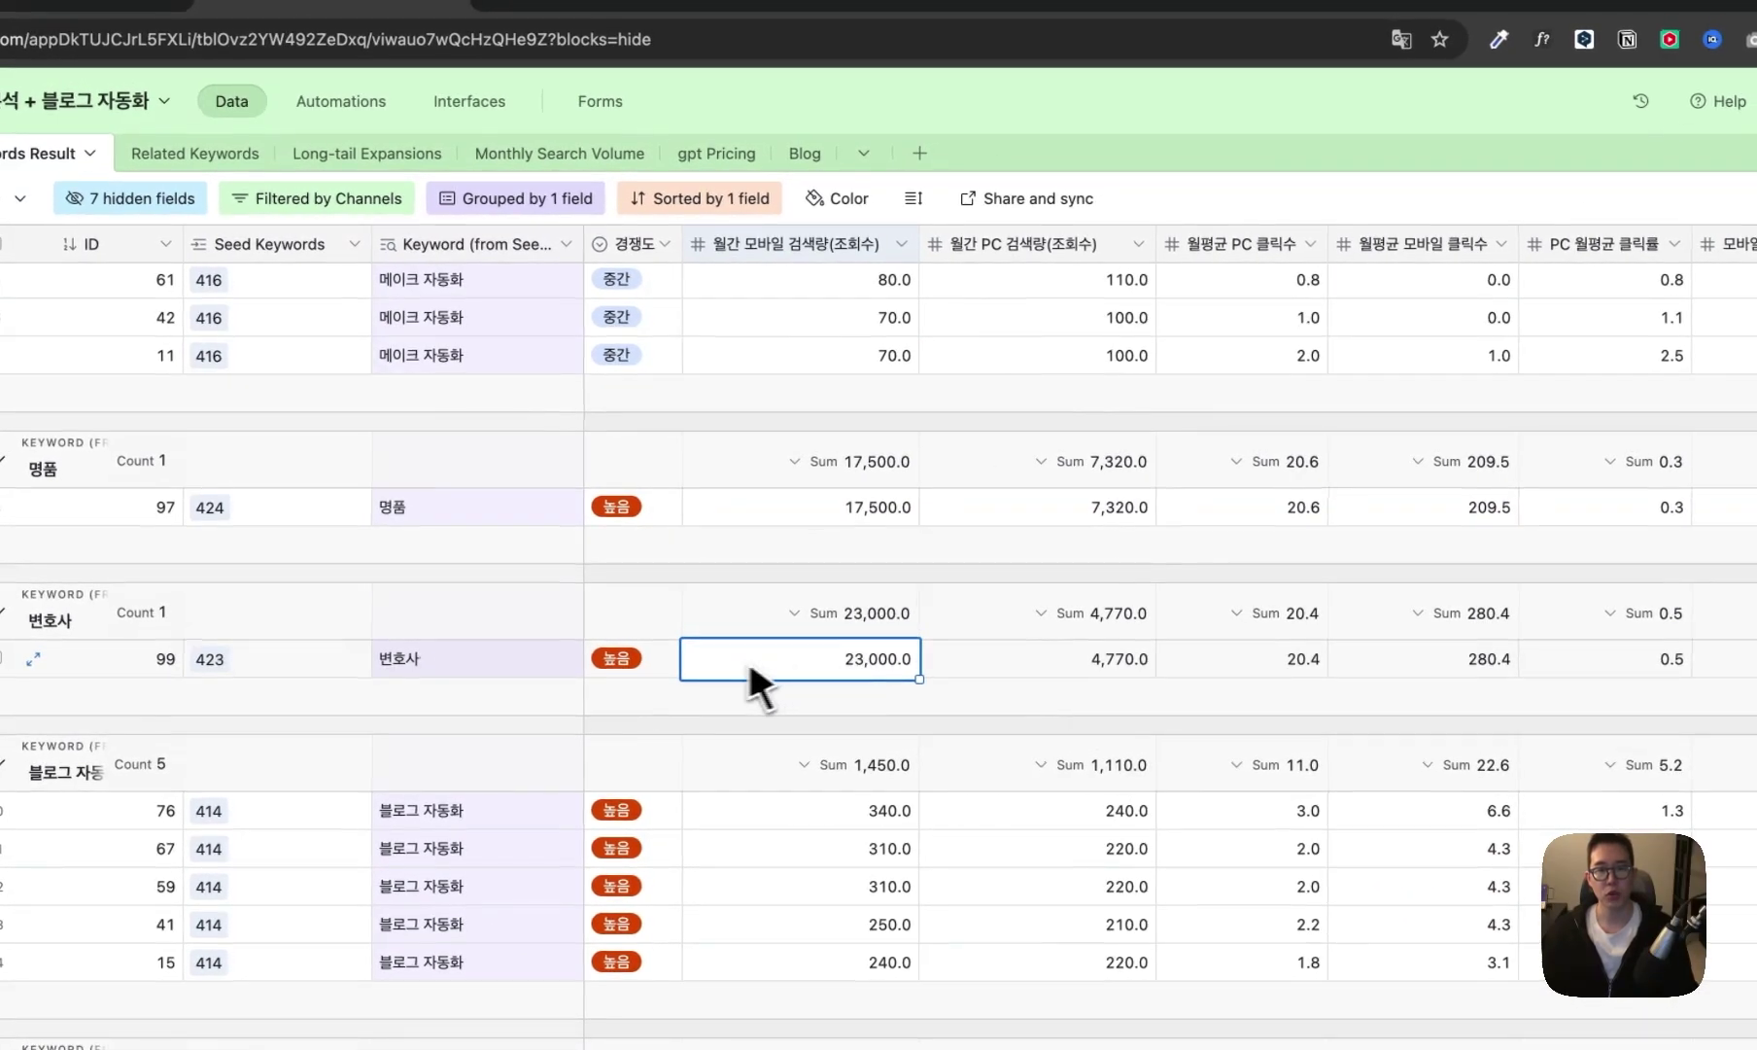
pyautogui.click(671, 667)
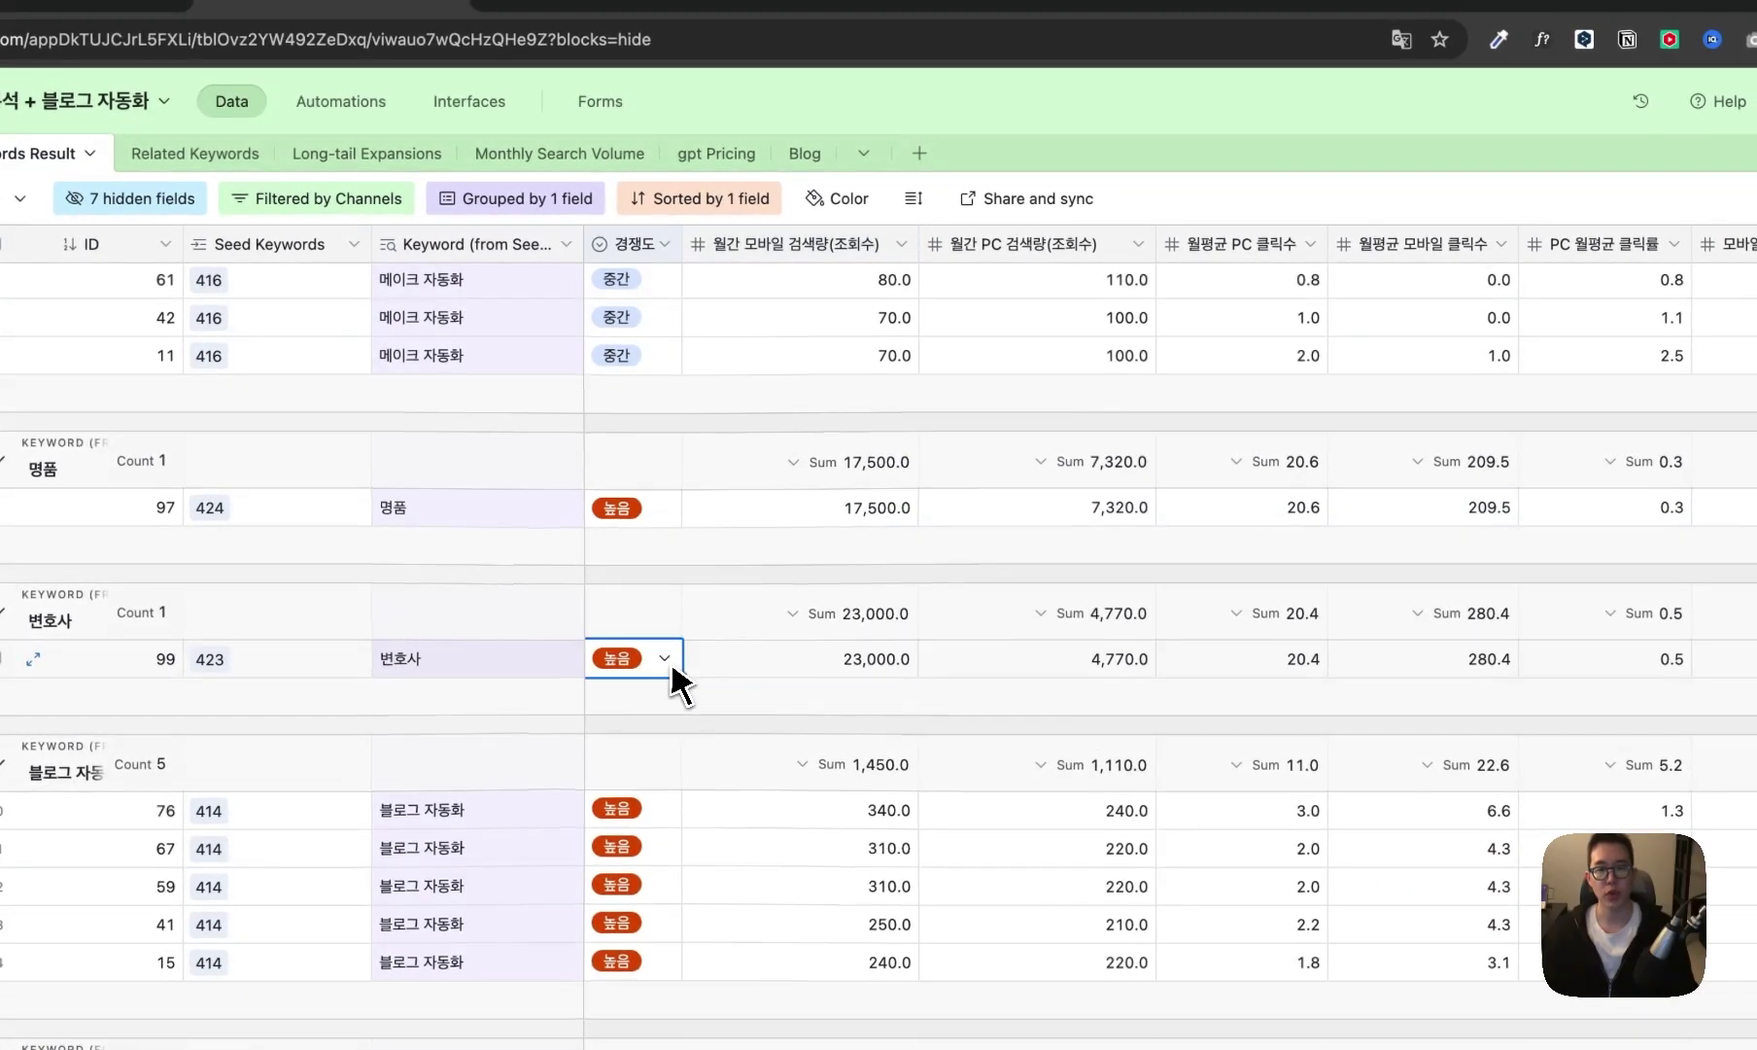
pyautogui.click(911, 663)
pyautogui.click(1000, 662)
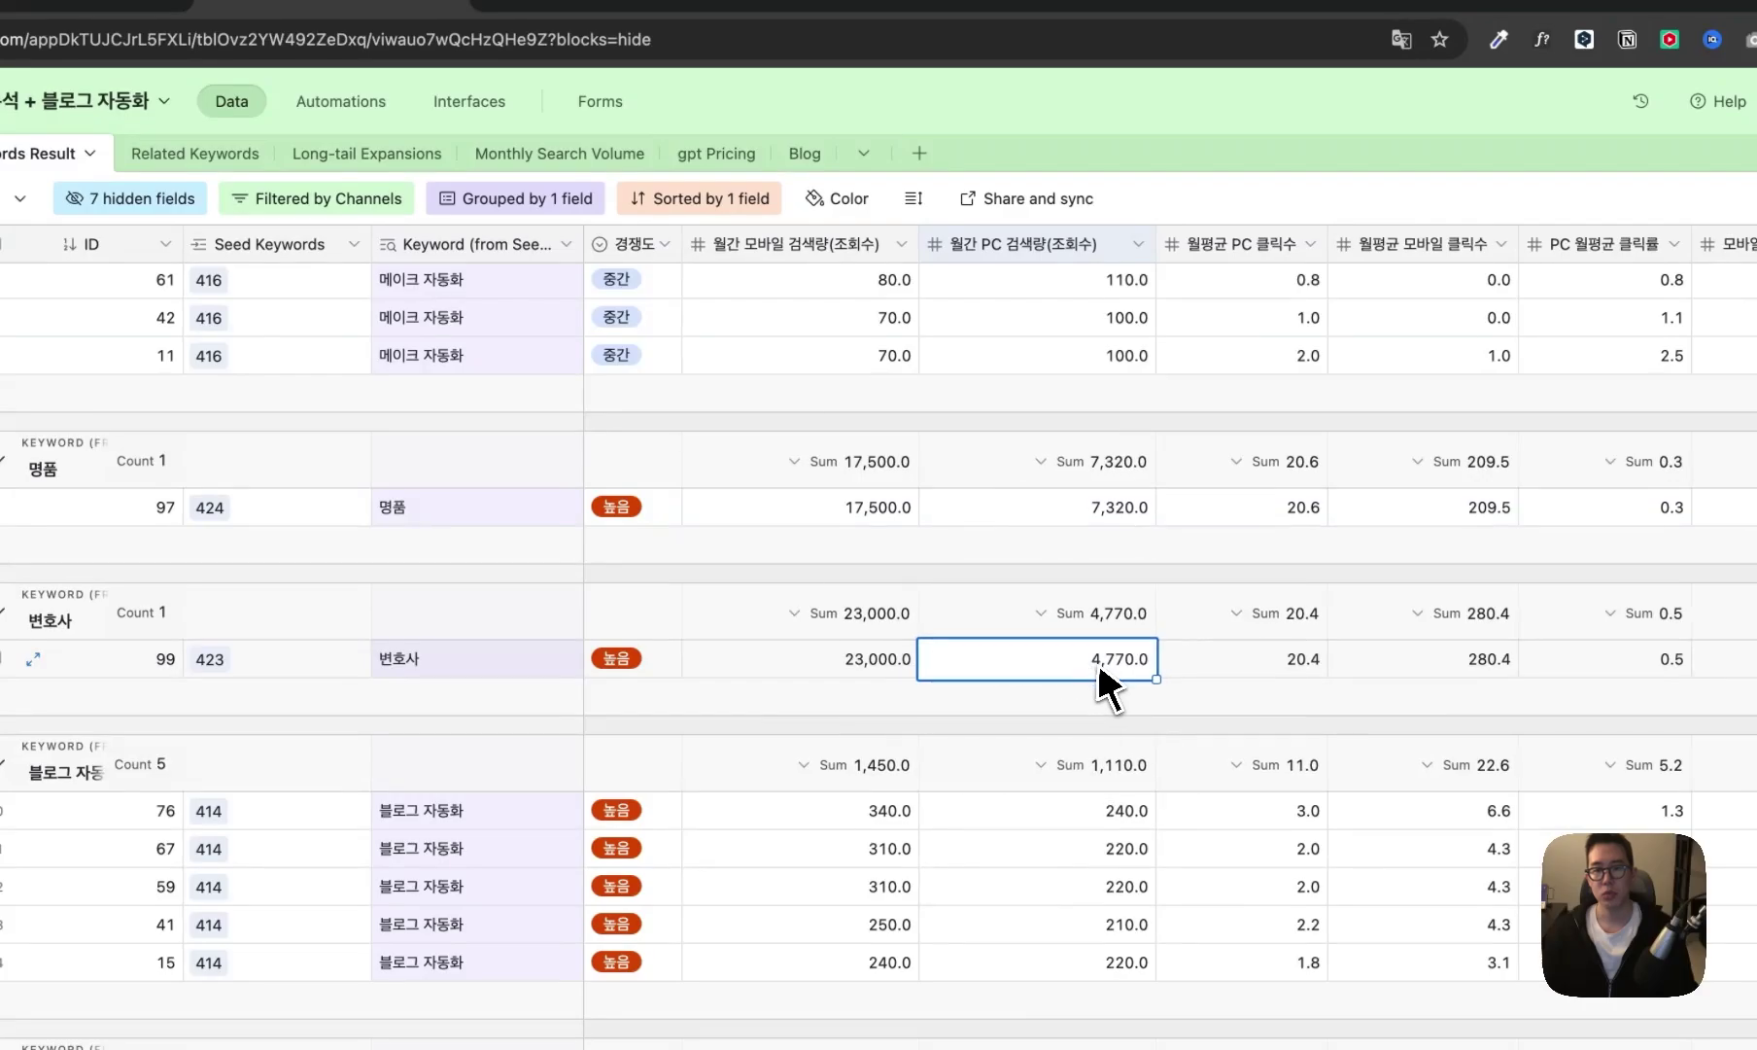
pyautogui.hscroll(5, 1097, 662)
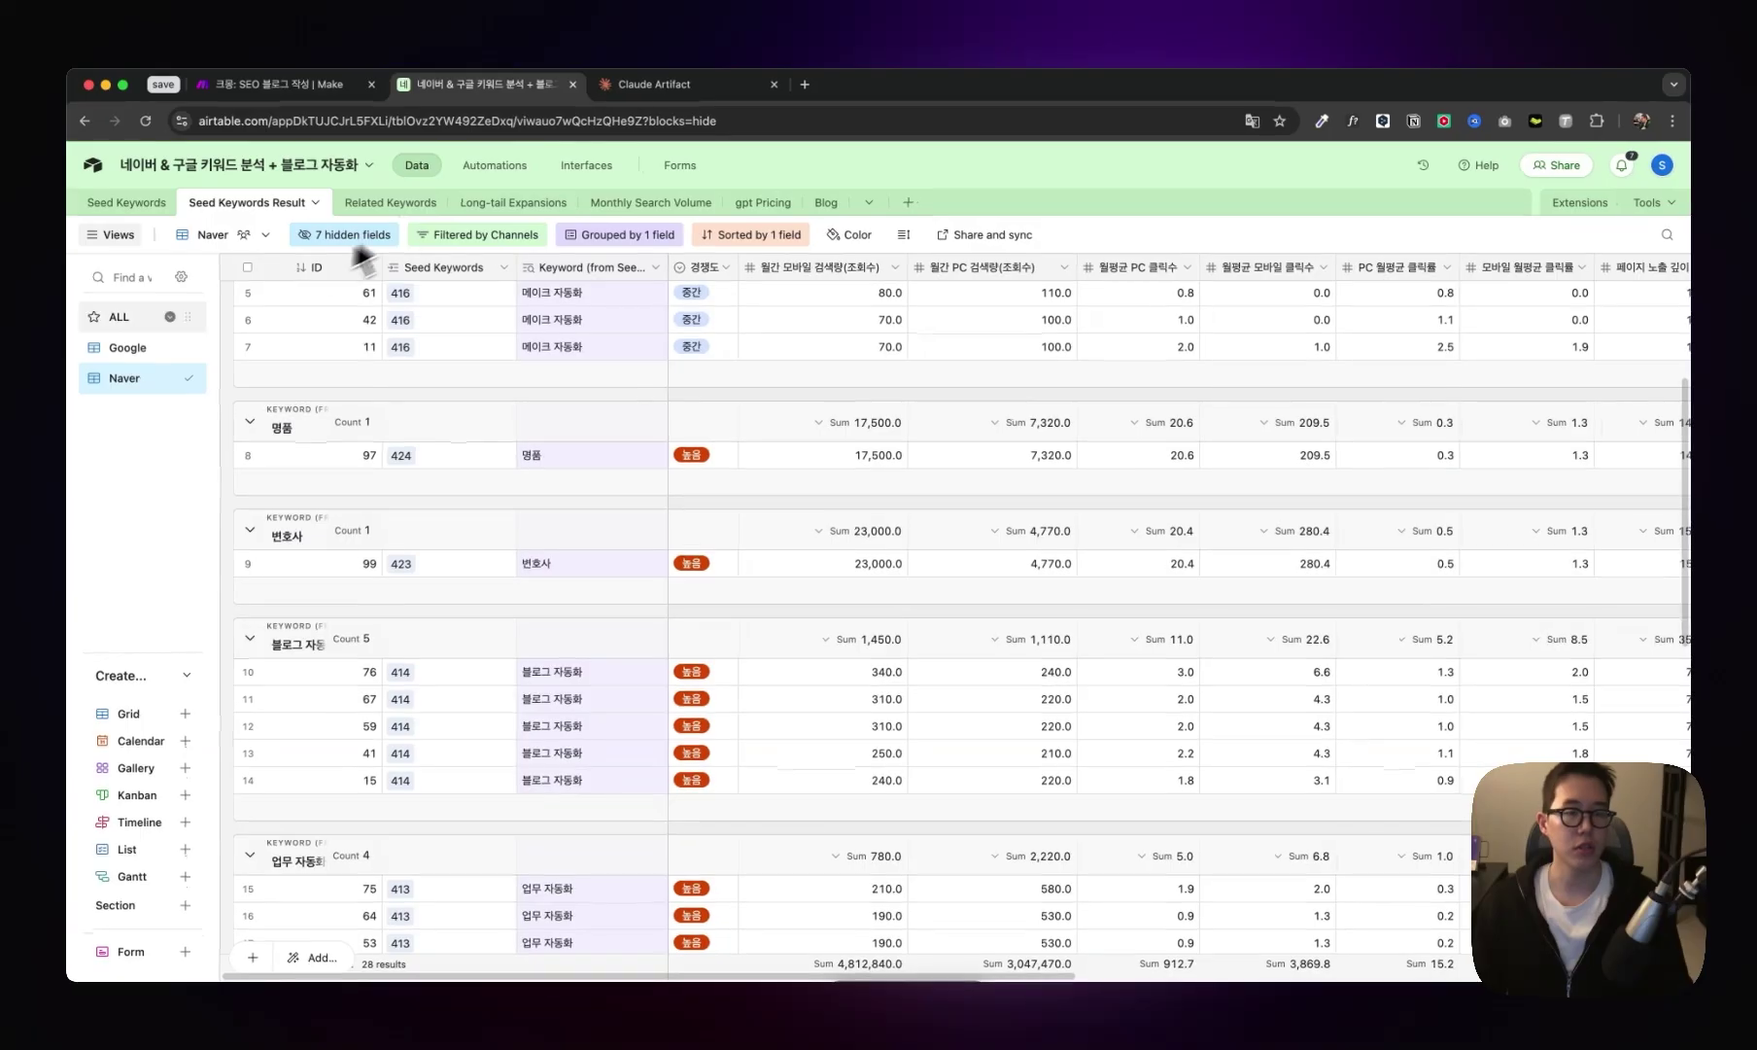
pyautogui.hscroll(-5, 110, 398)
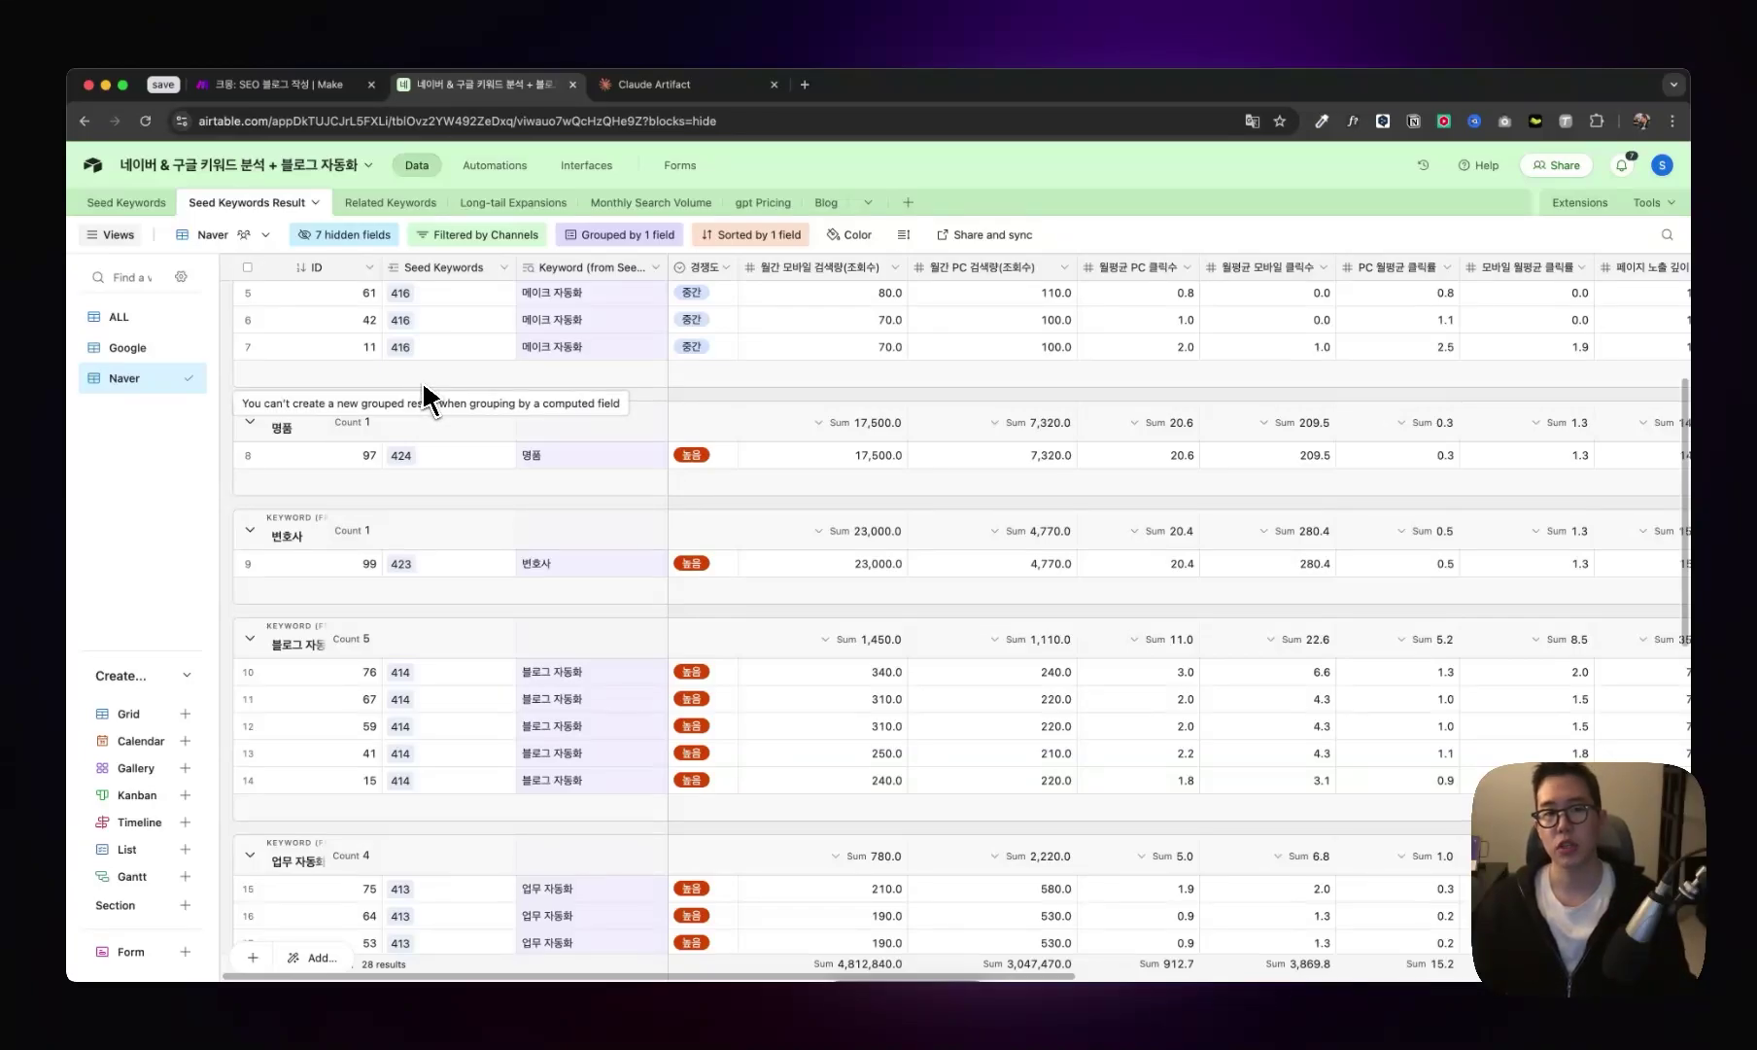
# - Review 명품 related keywords like 명품 브랜드, 패션 명품 and 명품 쇼핑몰, with source and parent keyword
pyautogui.click(392, 202)
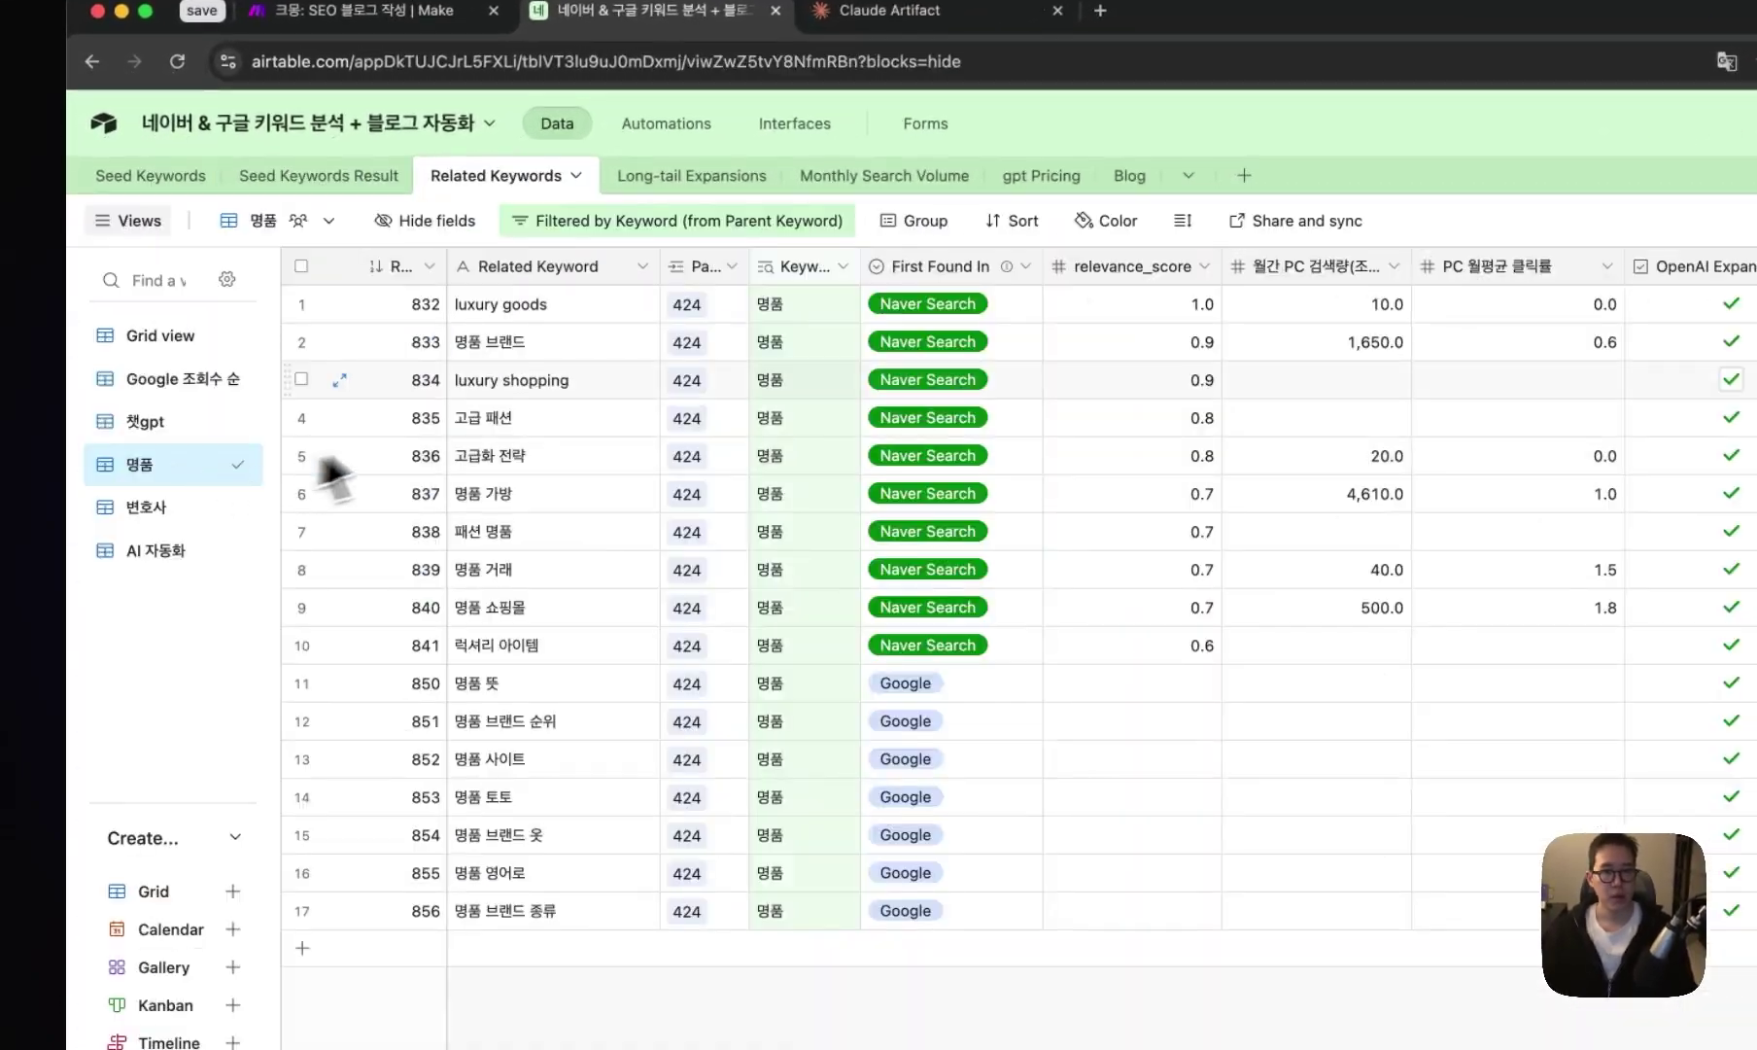
pyautogui.click(554, 342)
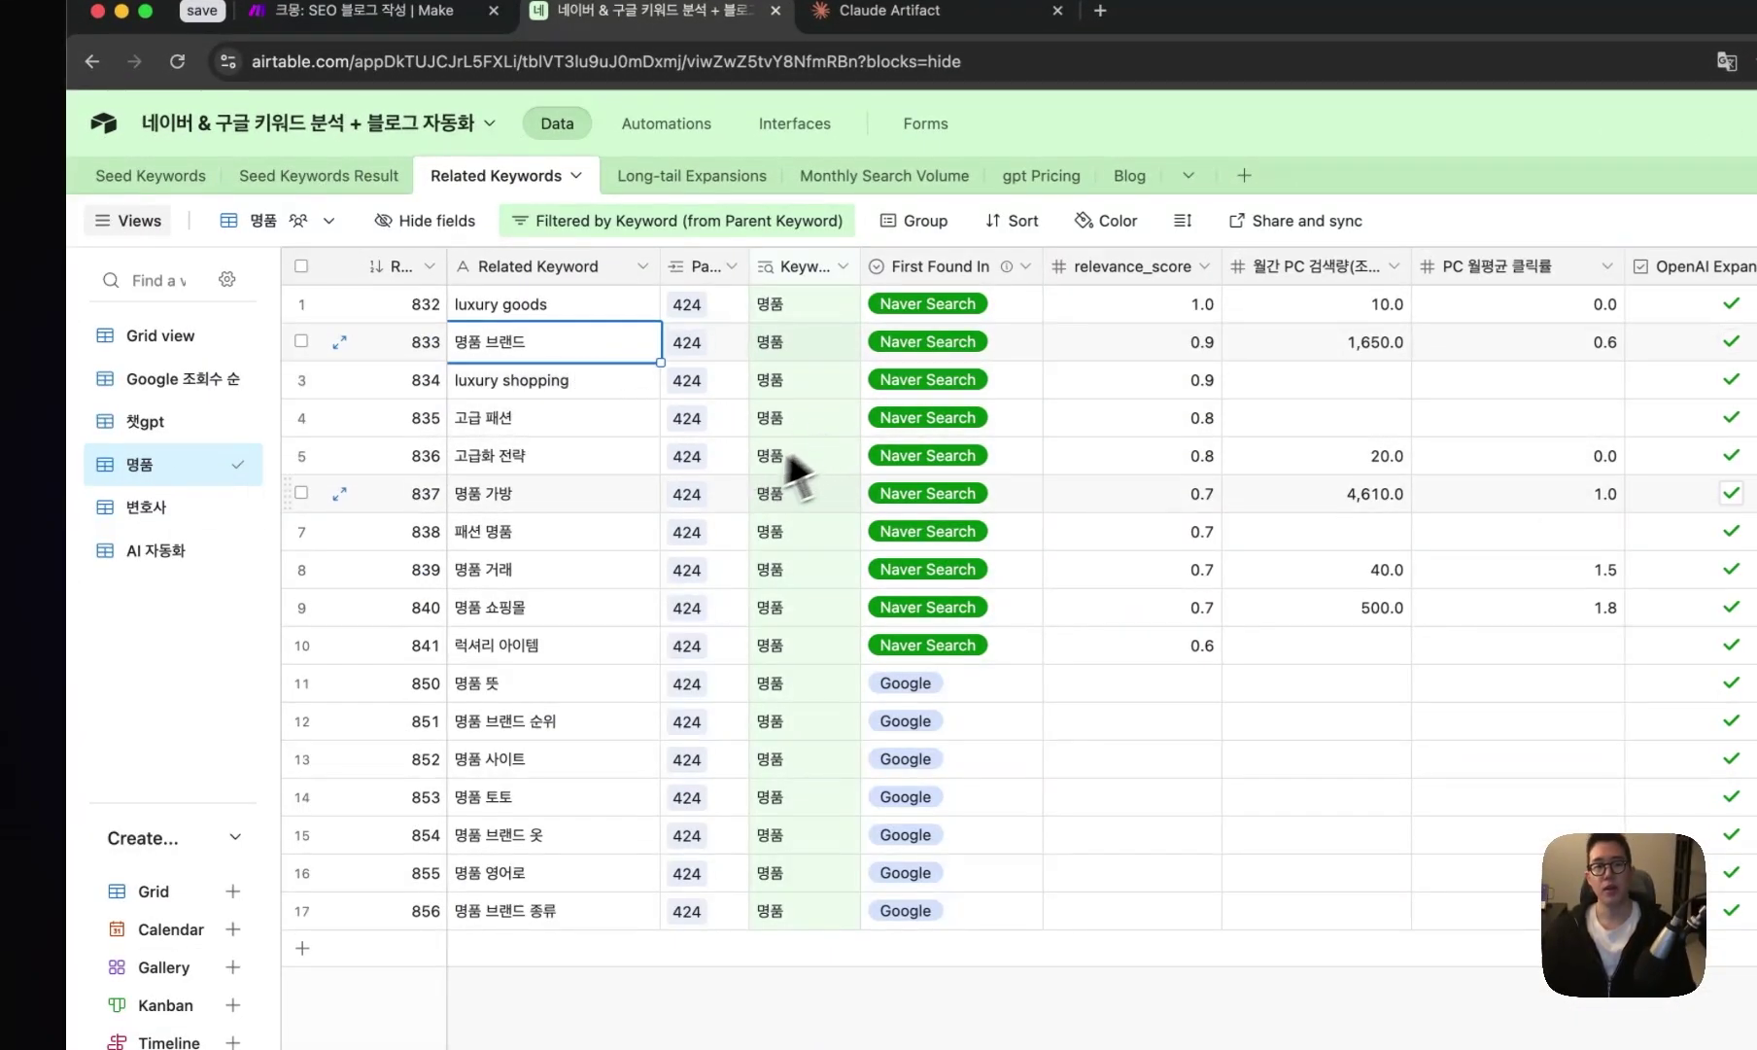
pyautogui.click(637, 531)
pyautogui.click(600, 649)
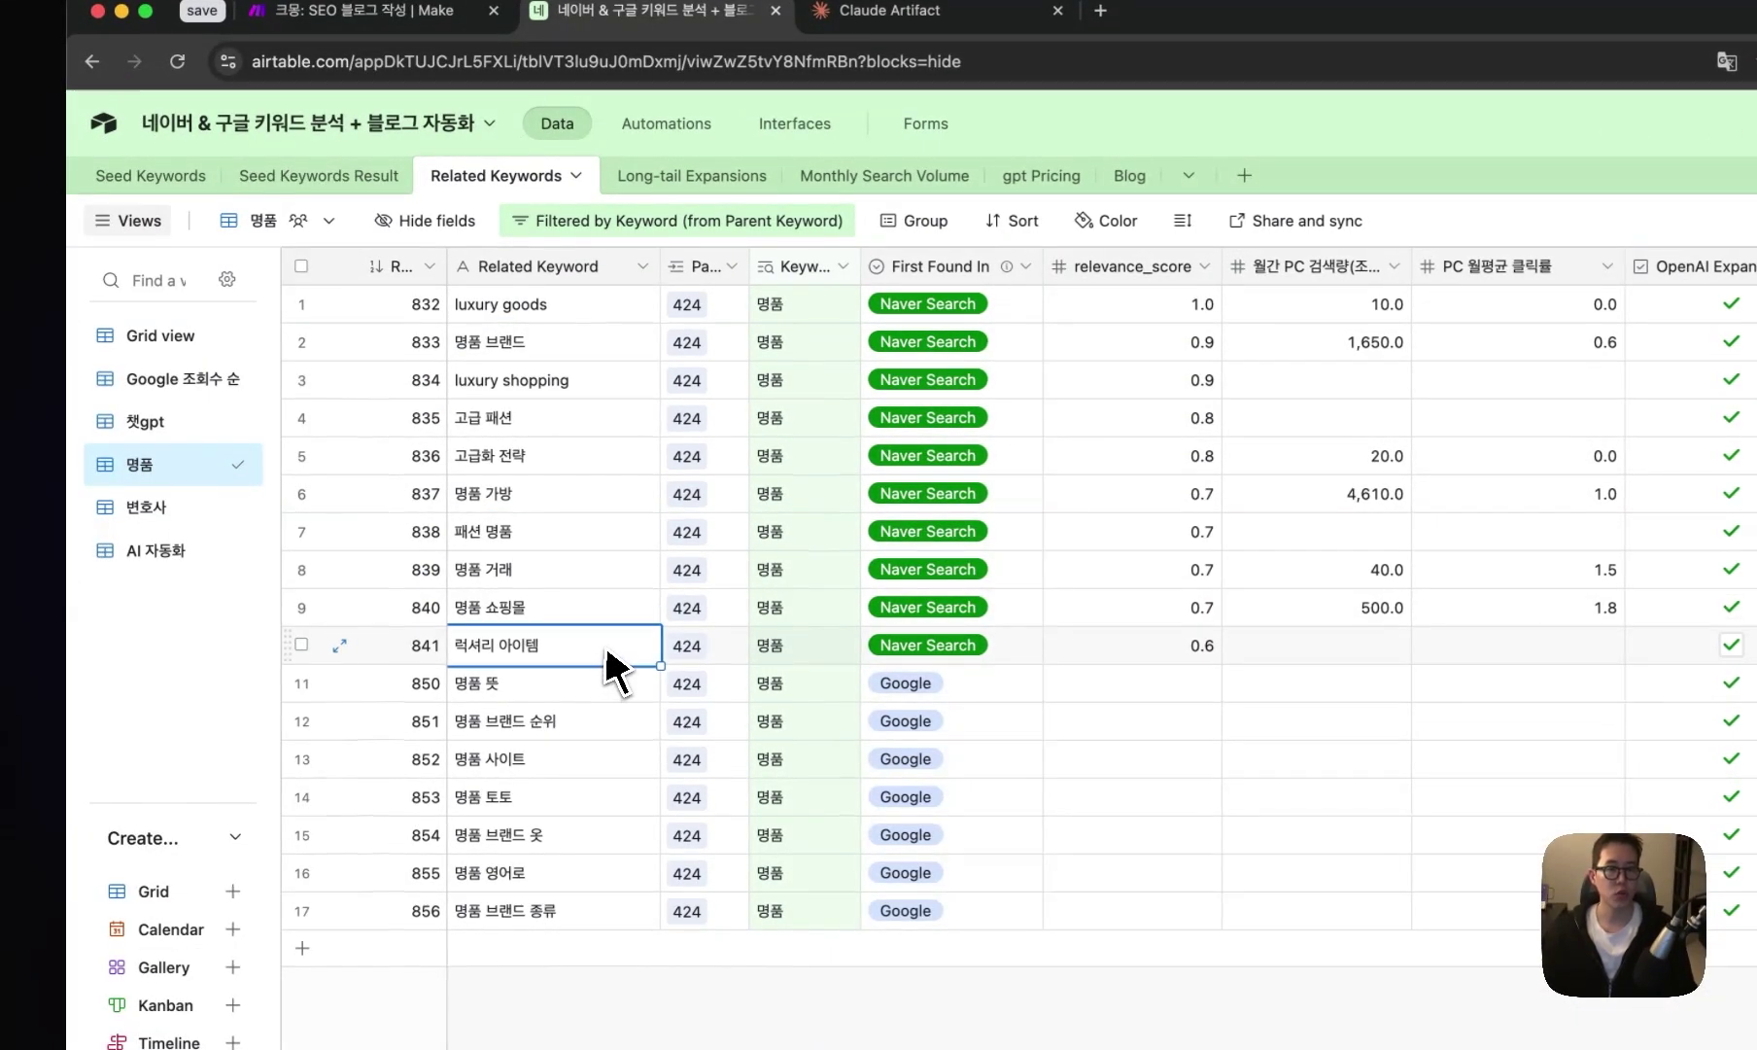
pyautogui.click(597, 615)
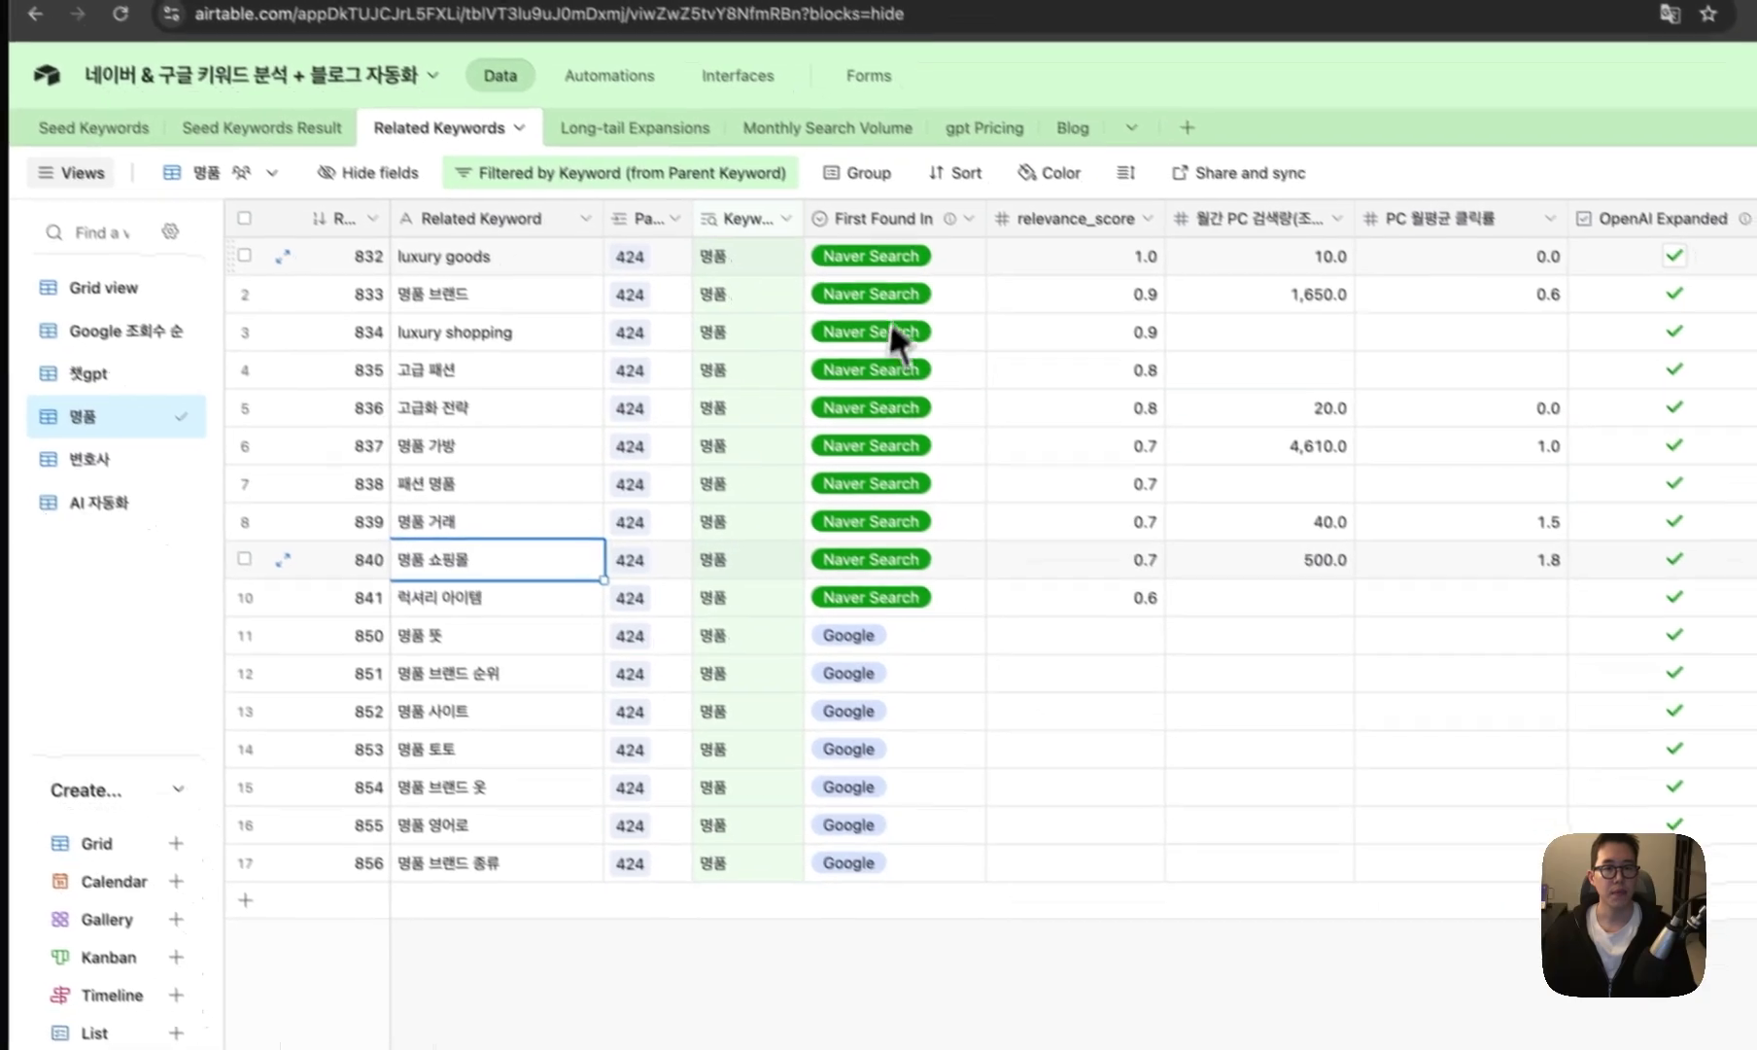
pyautogui.click(923, 644)
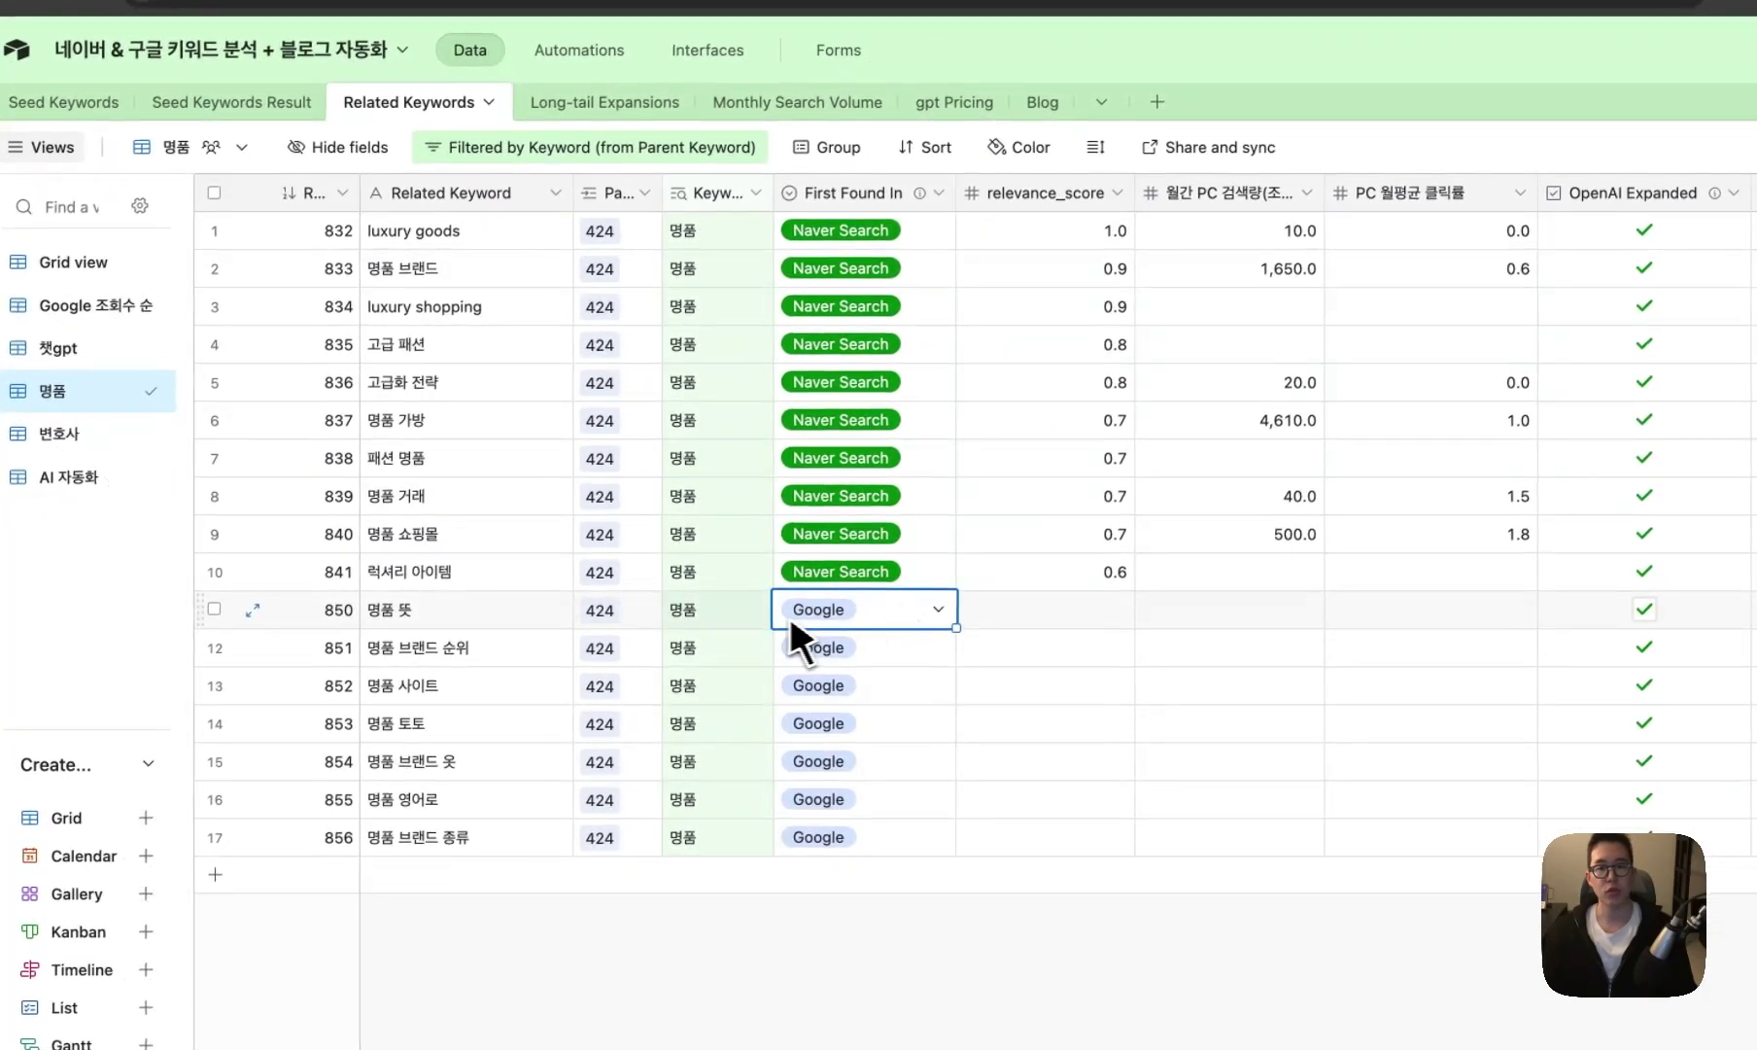
pyautogui.click(754, 622)
pyautogui.click(715, 238)
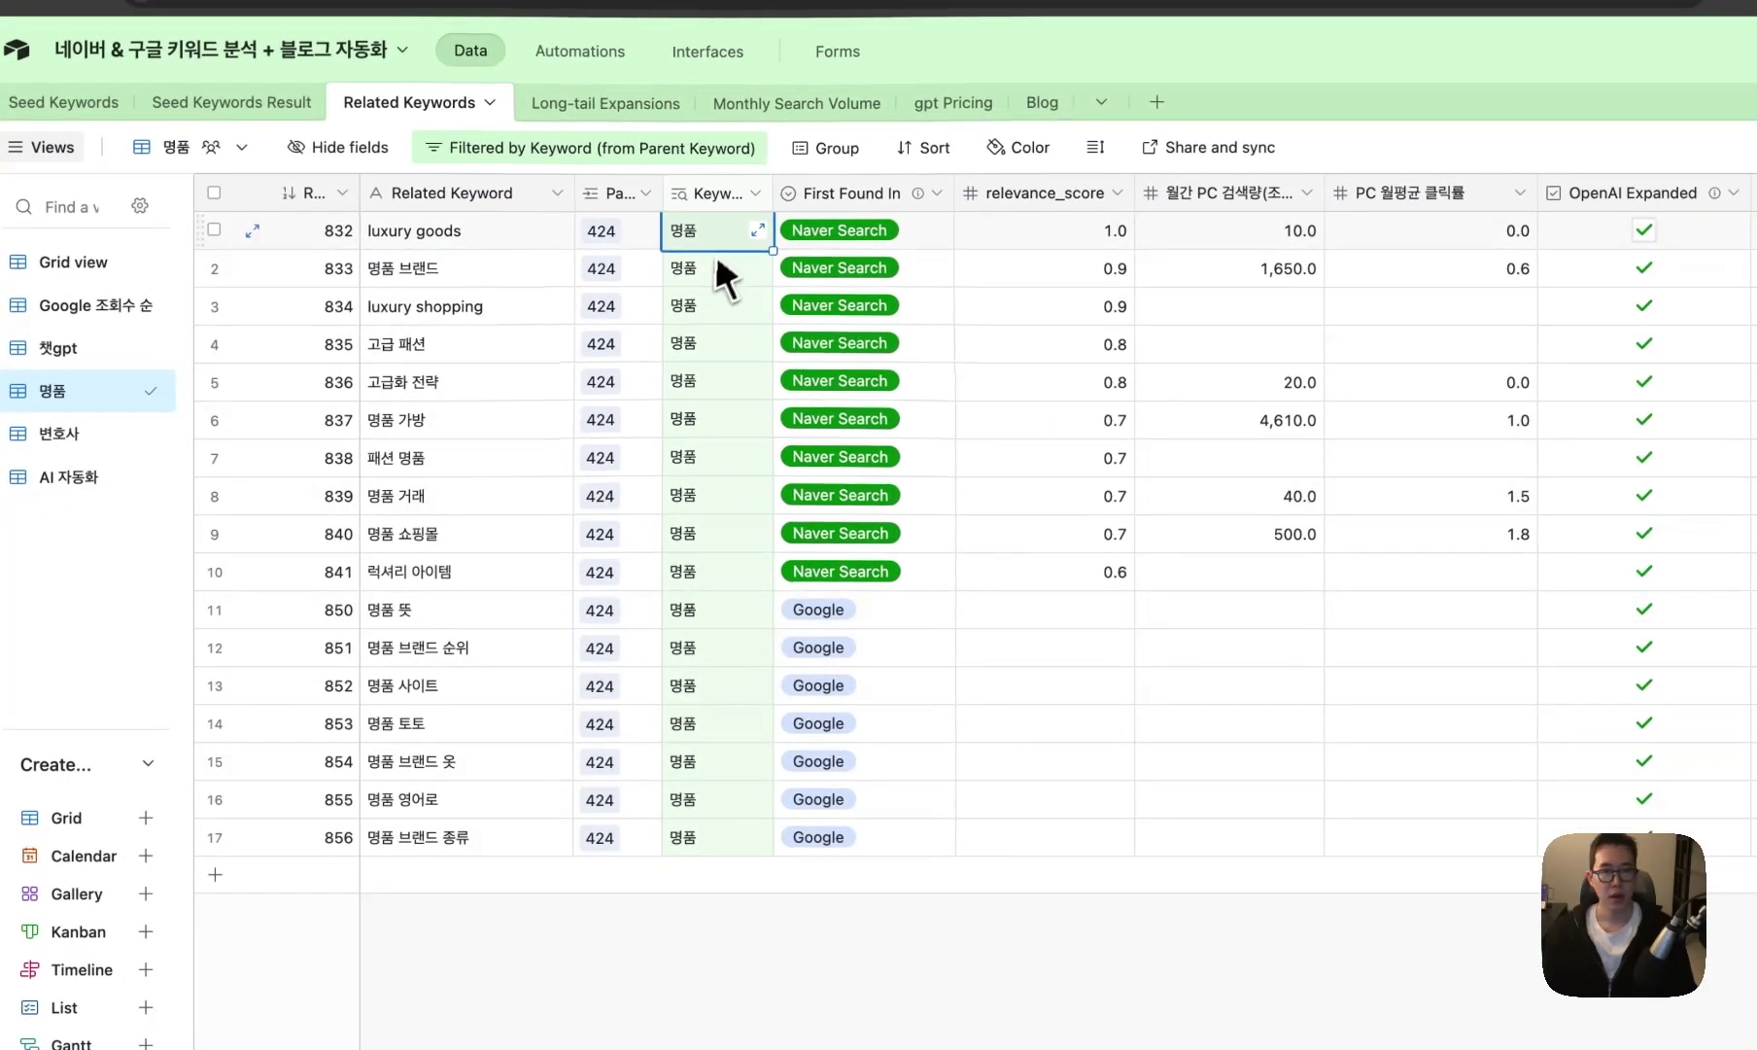
pyautogui.moveTo(729, 572); pyautogui.dragTo(439, 243)
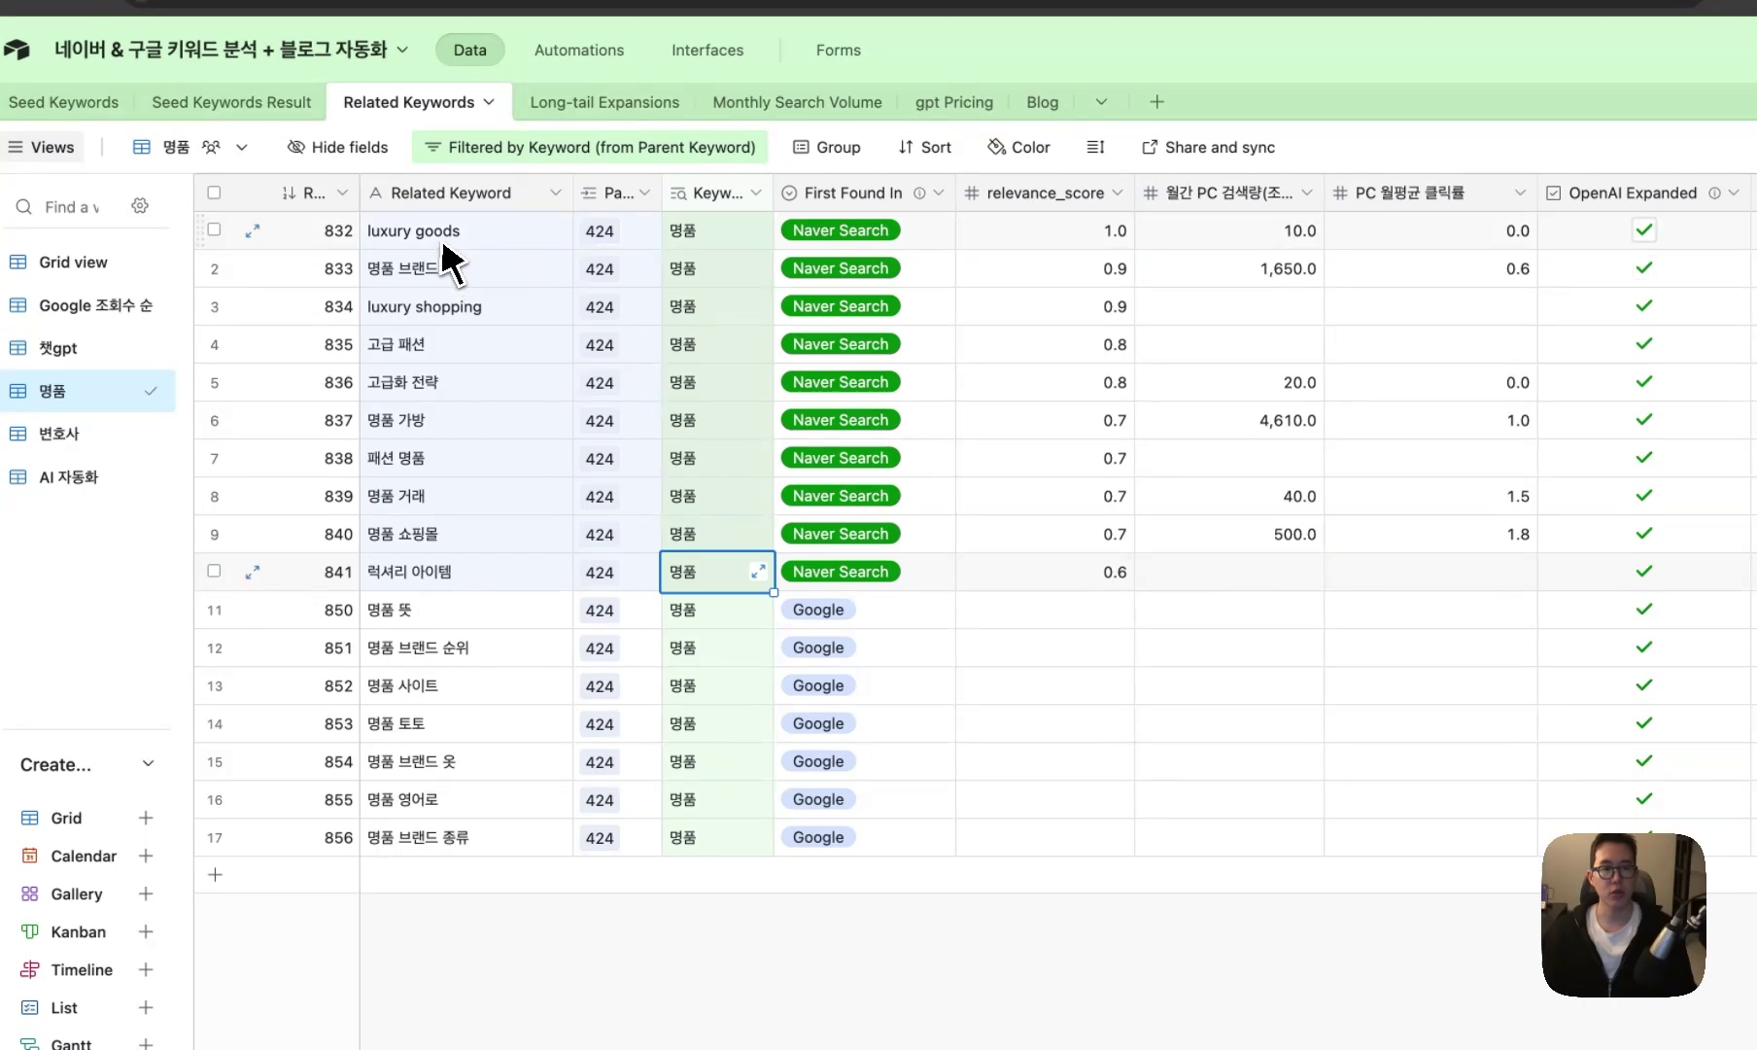
# - Go over the Naver-found keywords from 고급 패션 to 명품 토토, then open Long-tail Expansions
pyautogui.click(476, 275)
pyautogui.click(470, 342)
pyautogui.click(464, 389)
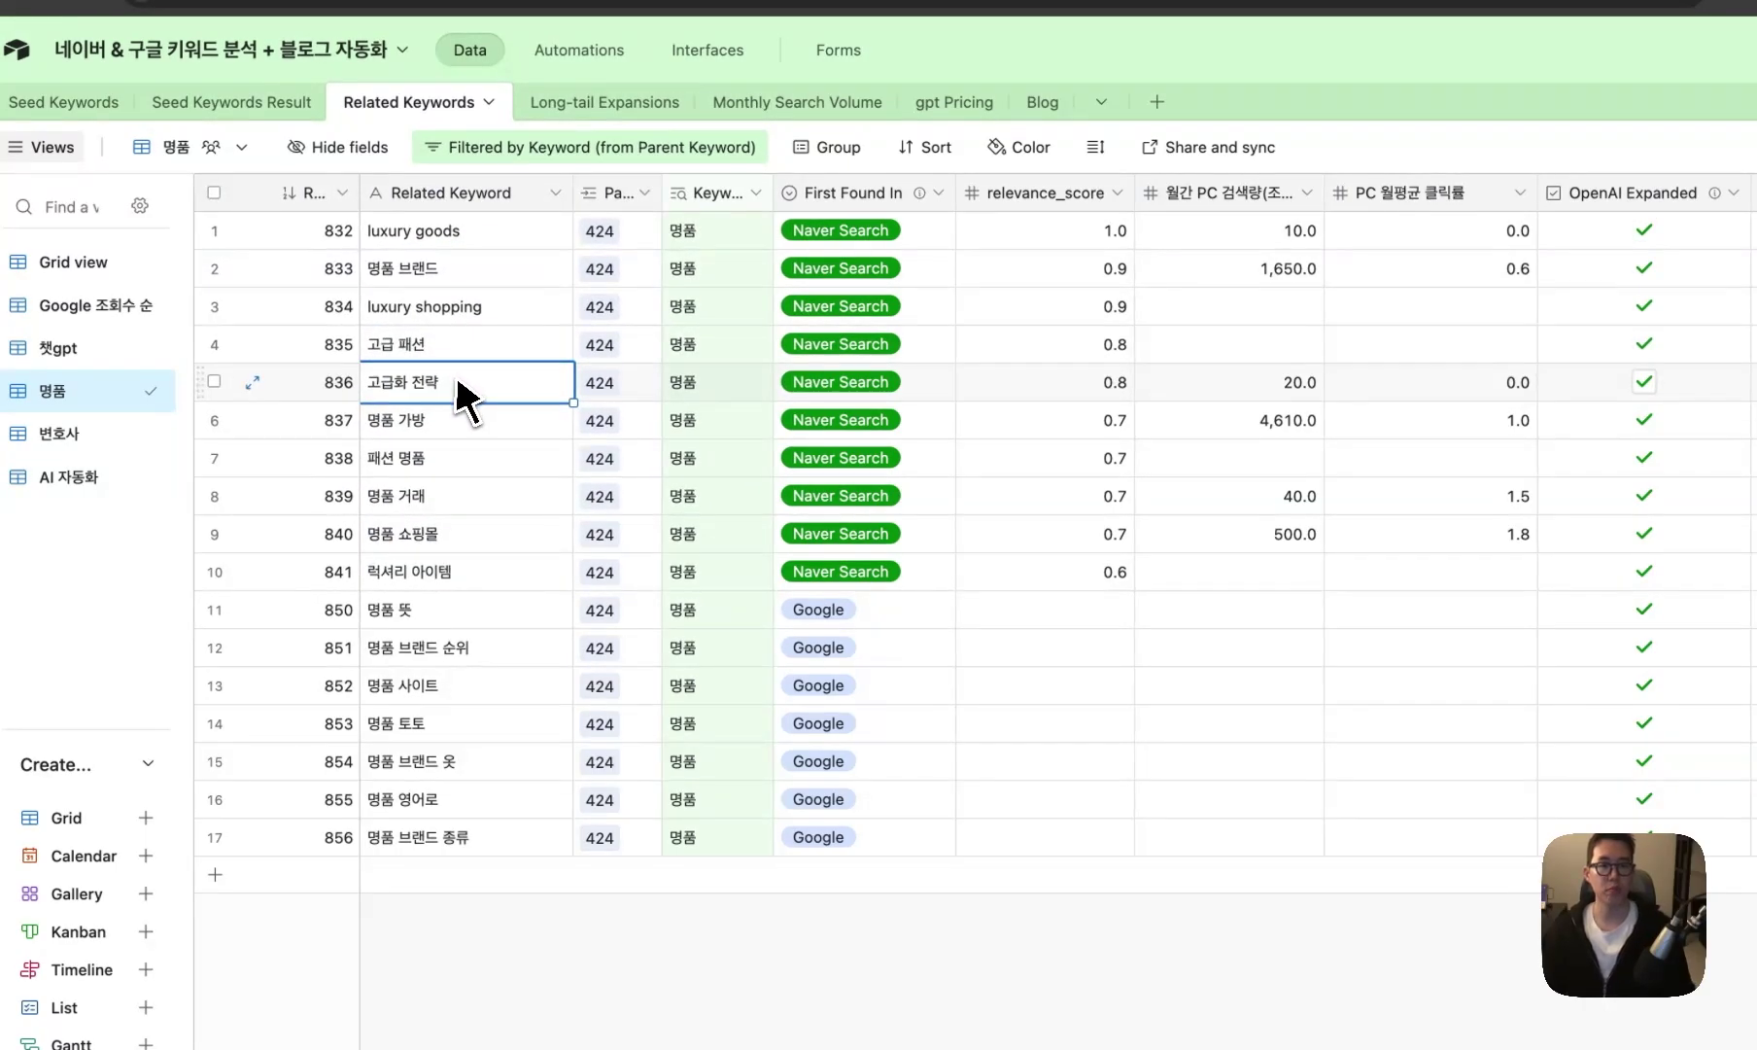
pyautogui.click(488, 521)
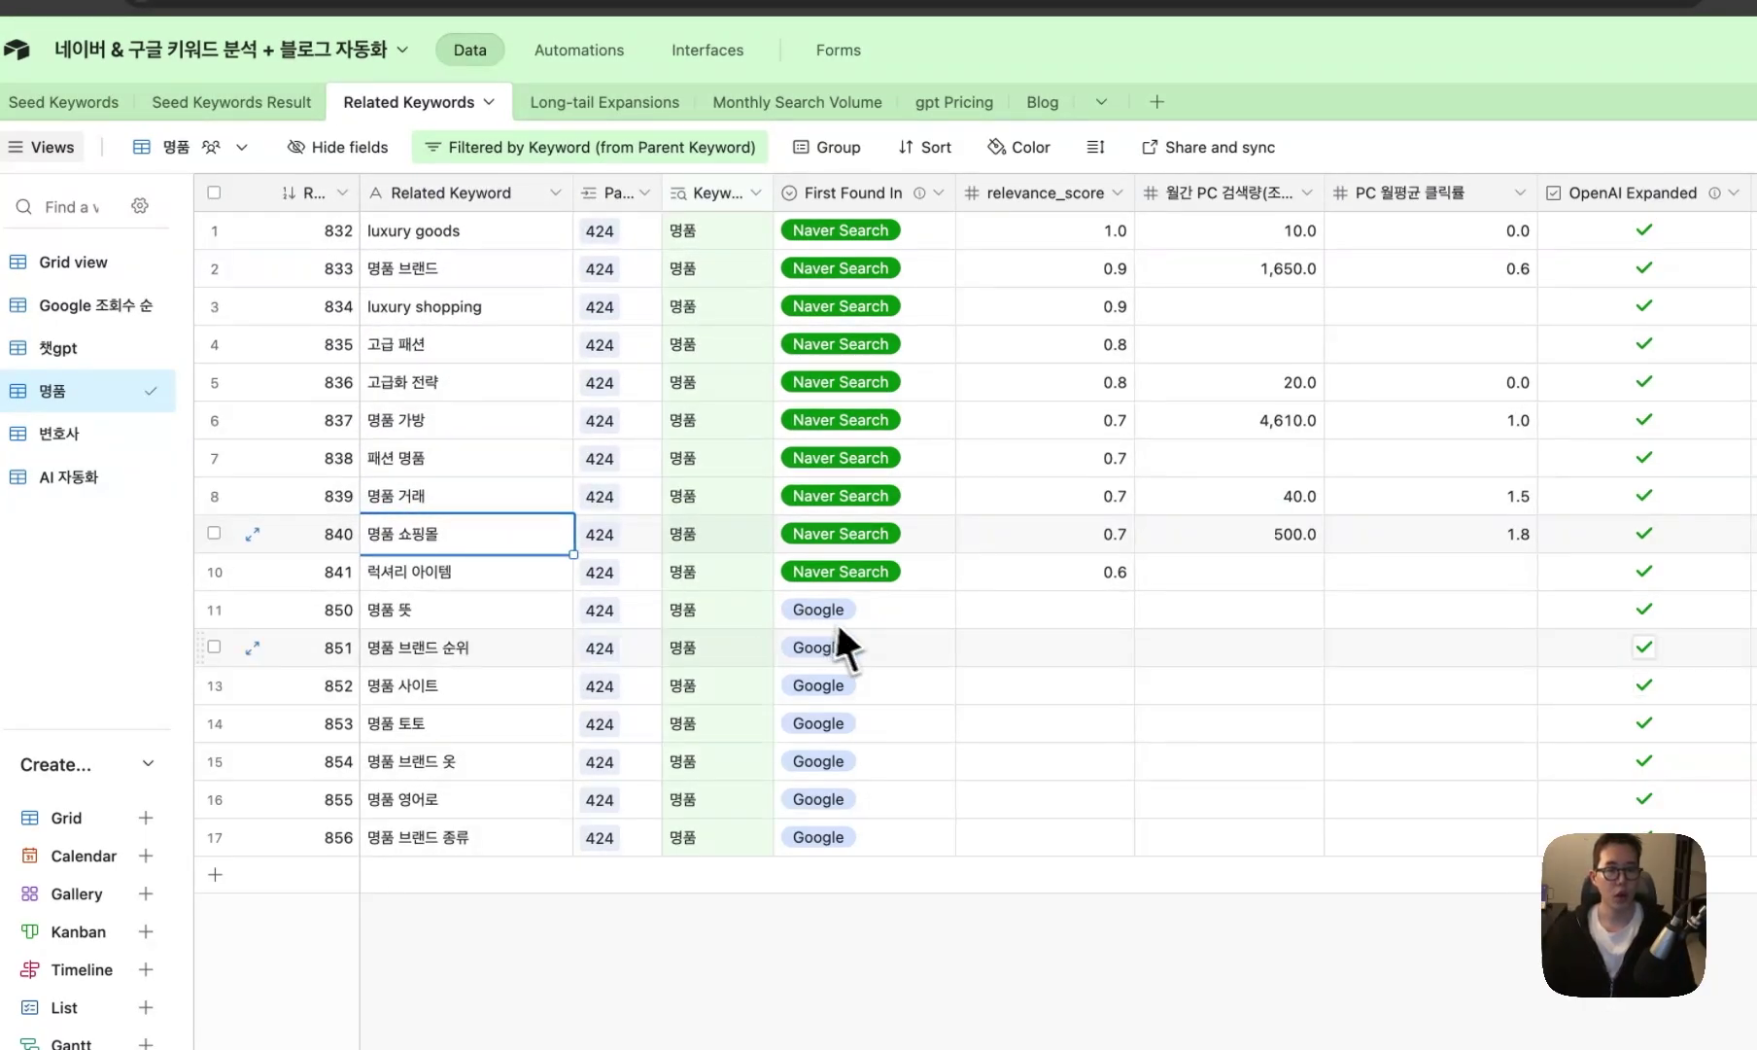
pyautogui.click(565, 612)
pyautogui.click(482, 657)
pyautogui.click(477, 692)
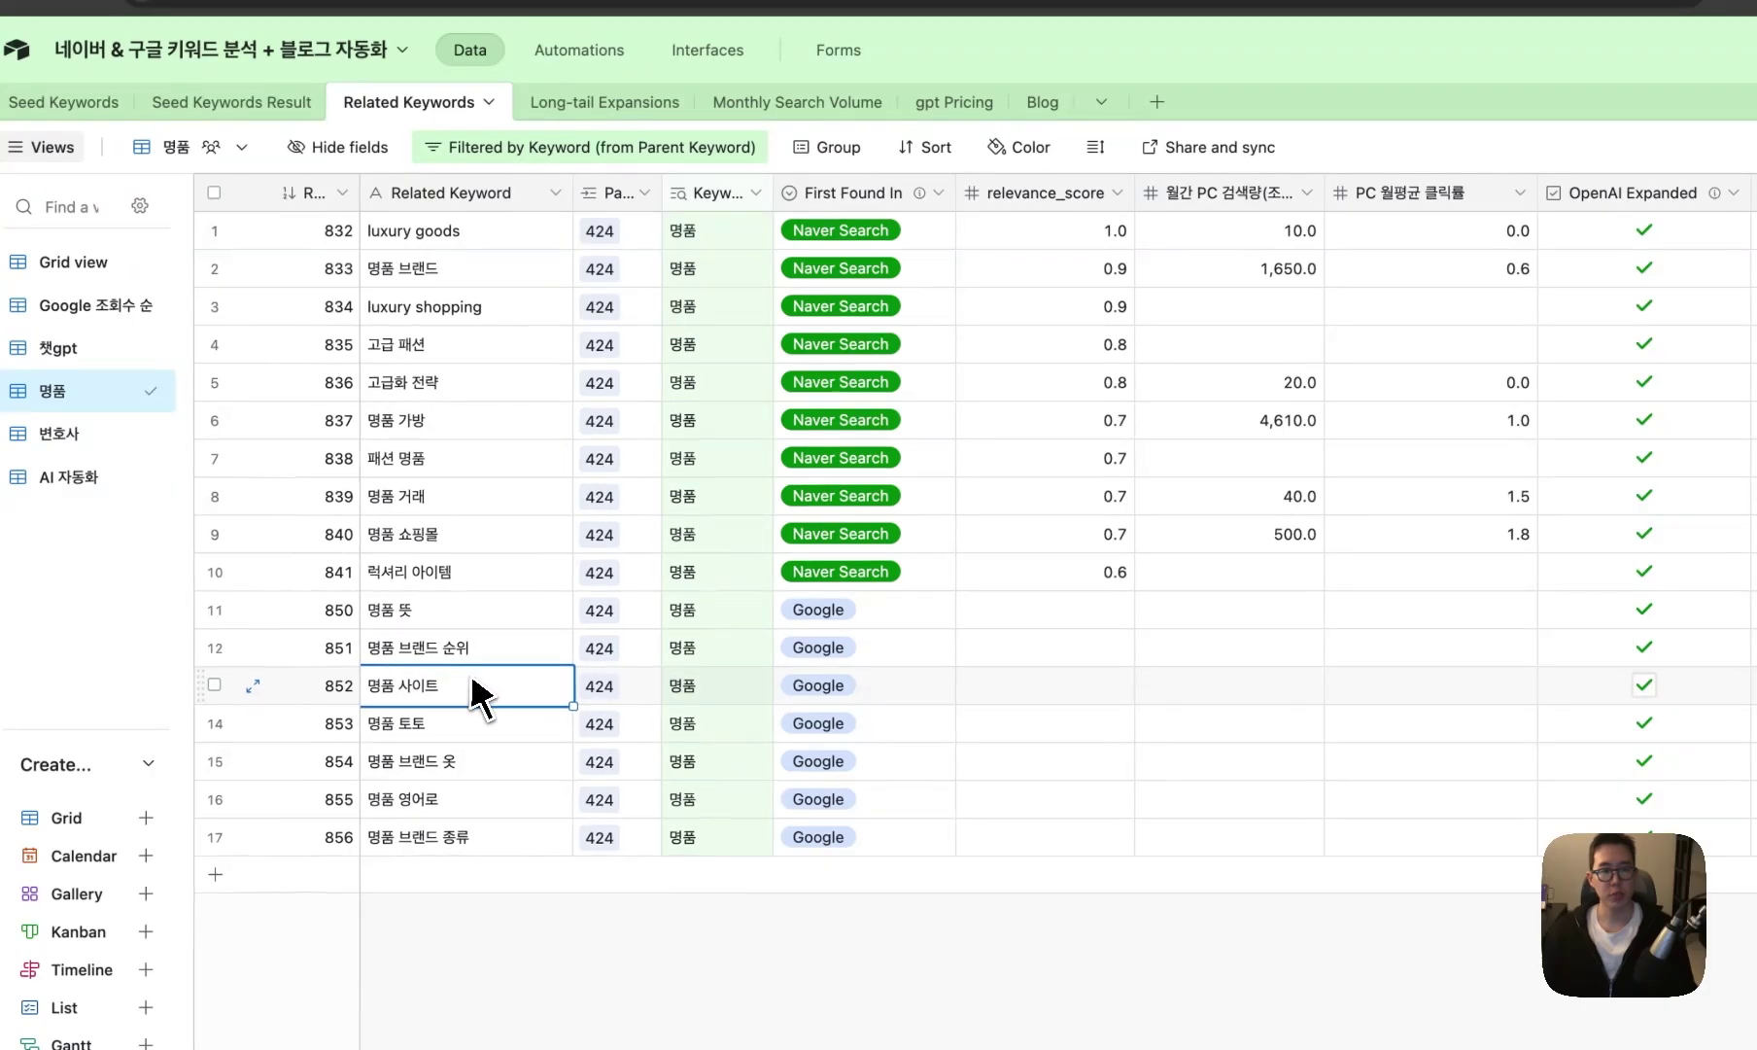
pyautogui.click(466, 727)
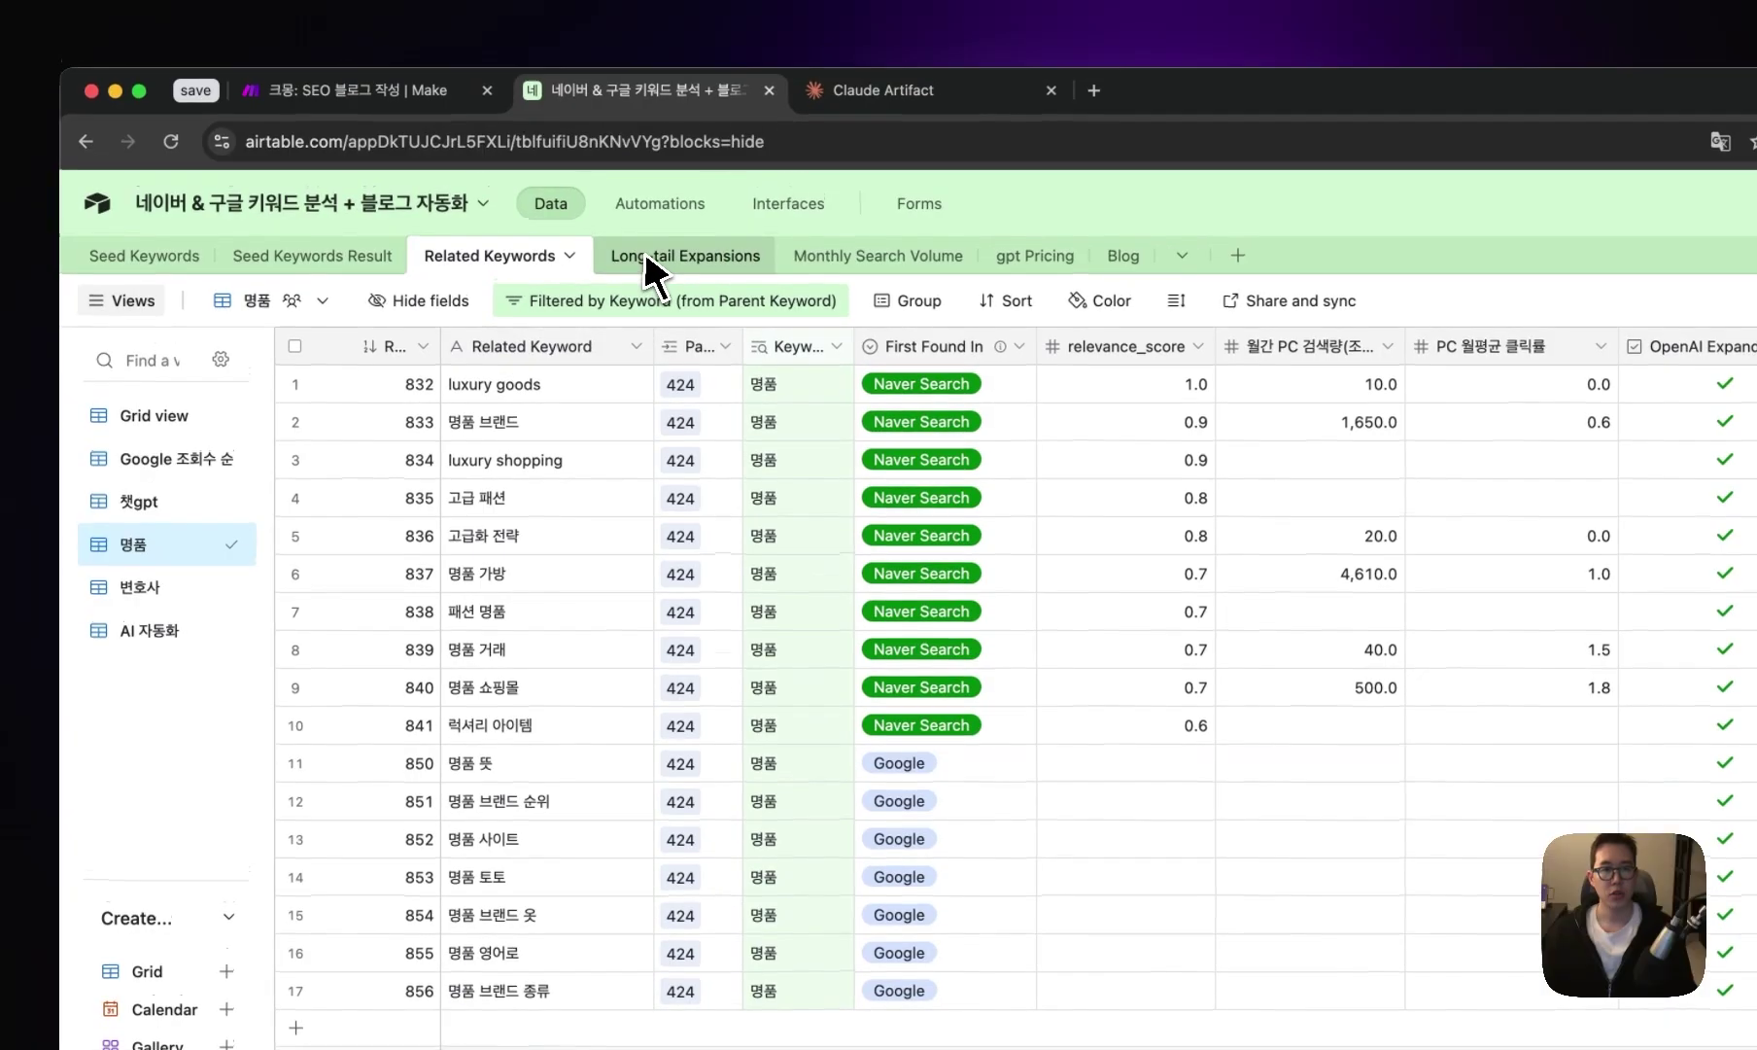
pyautogui.click(568, 104)
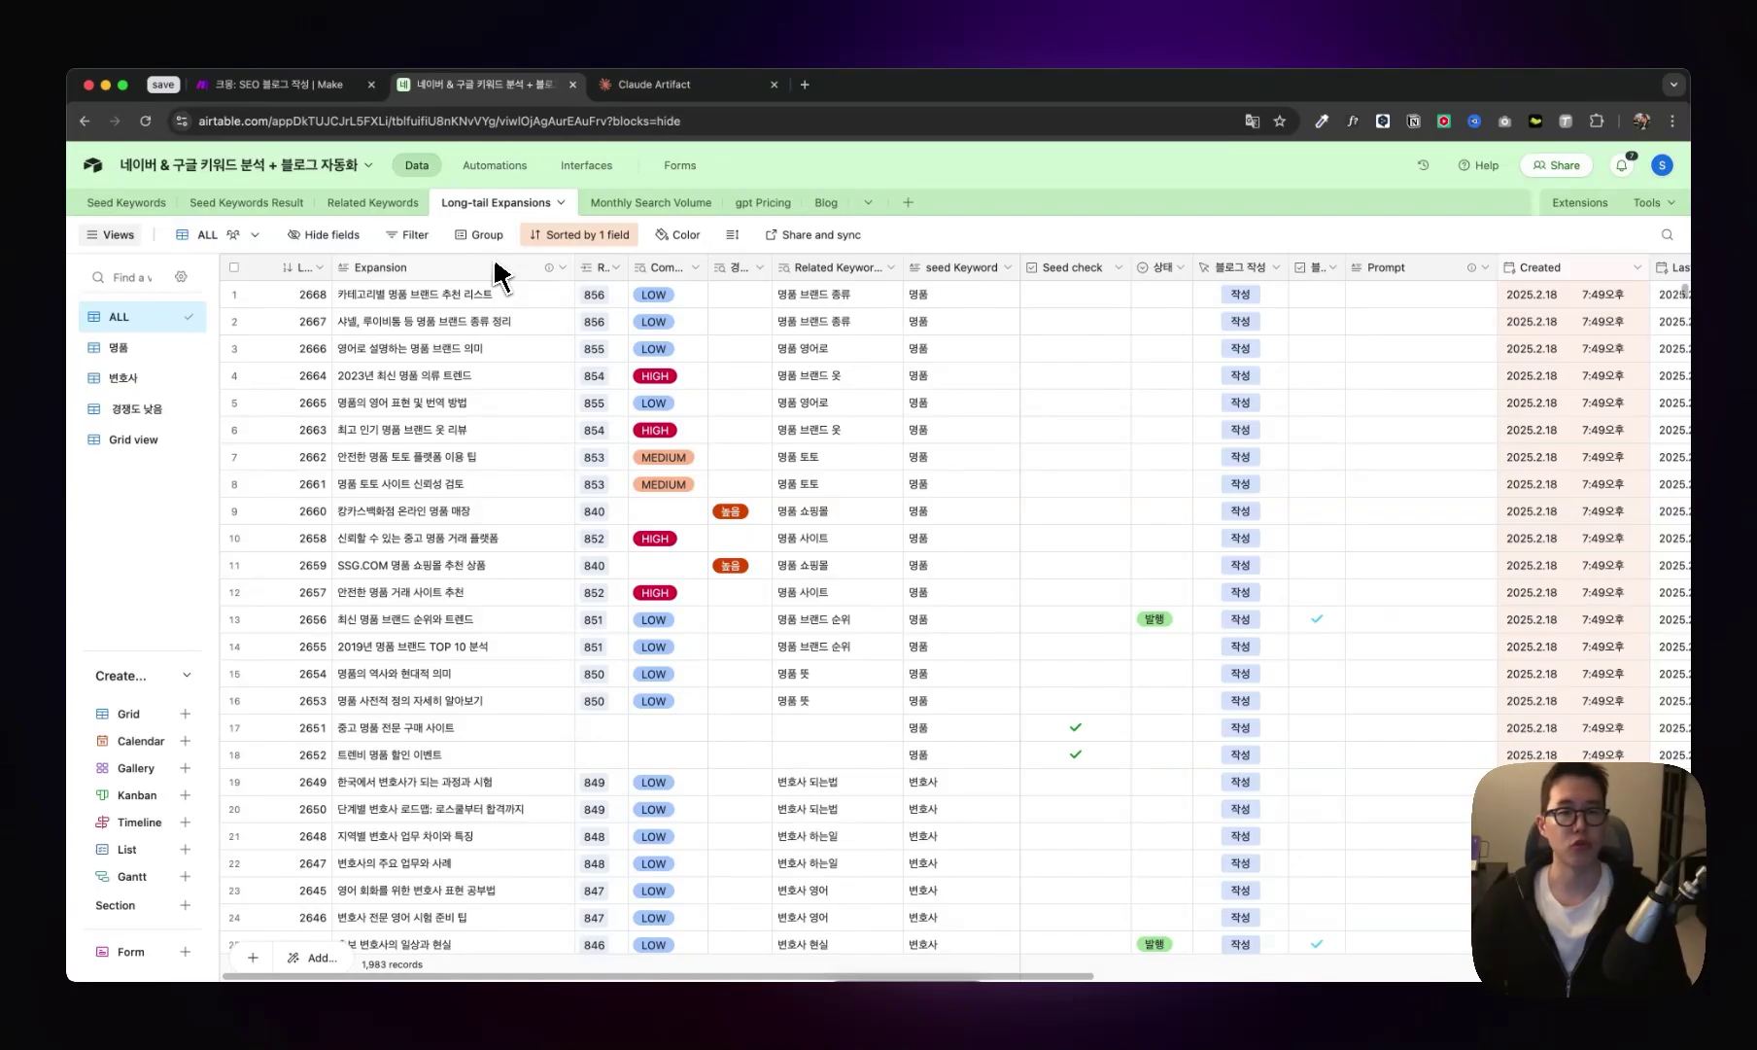
# - Filter to 명품 expansions and review titles like 2023년 최신 명품 의류 트렌드 with LOW/HIGH competition
pyautogui.click(118, 347)
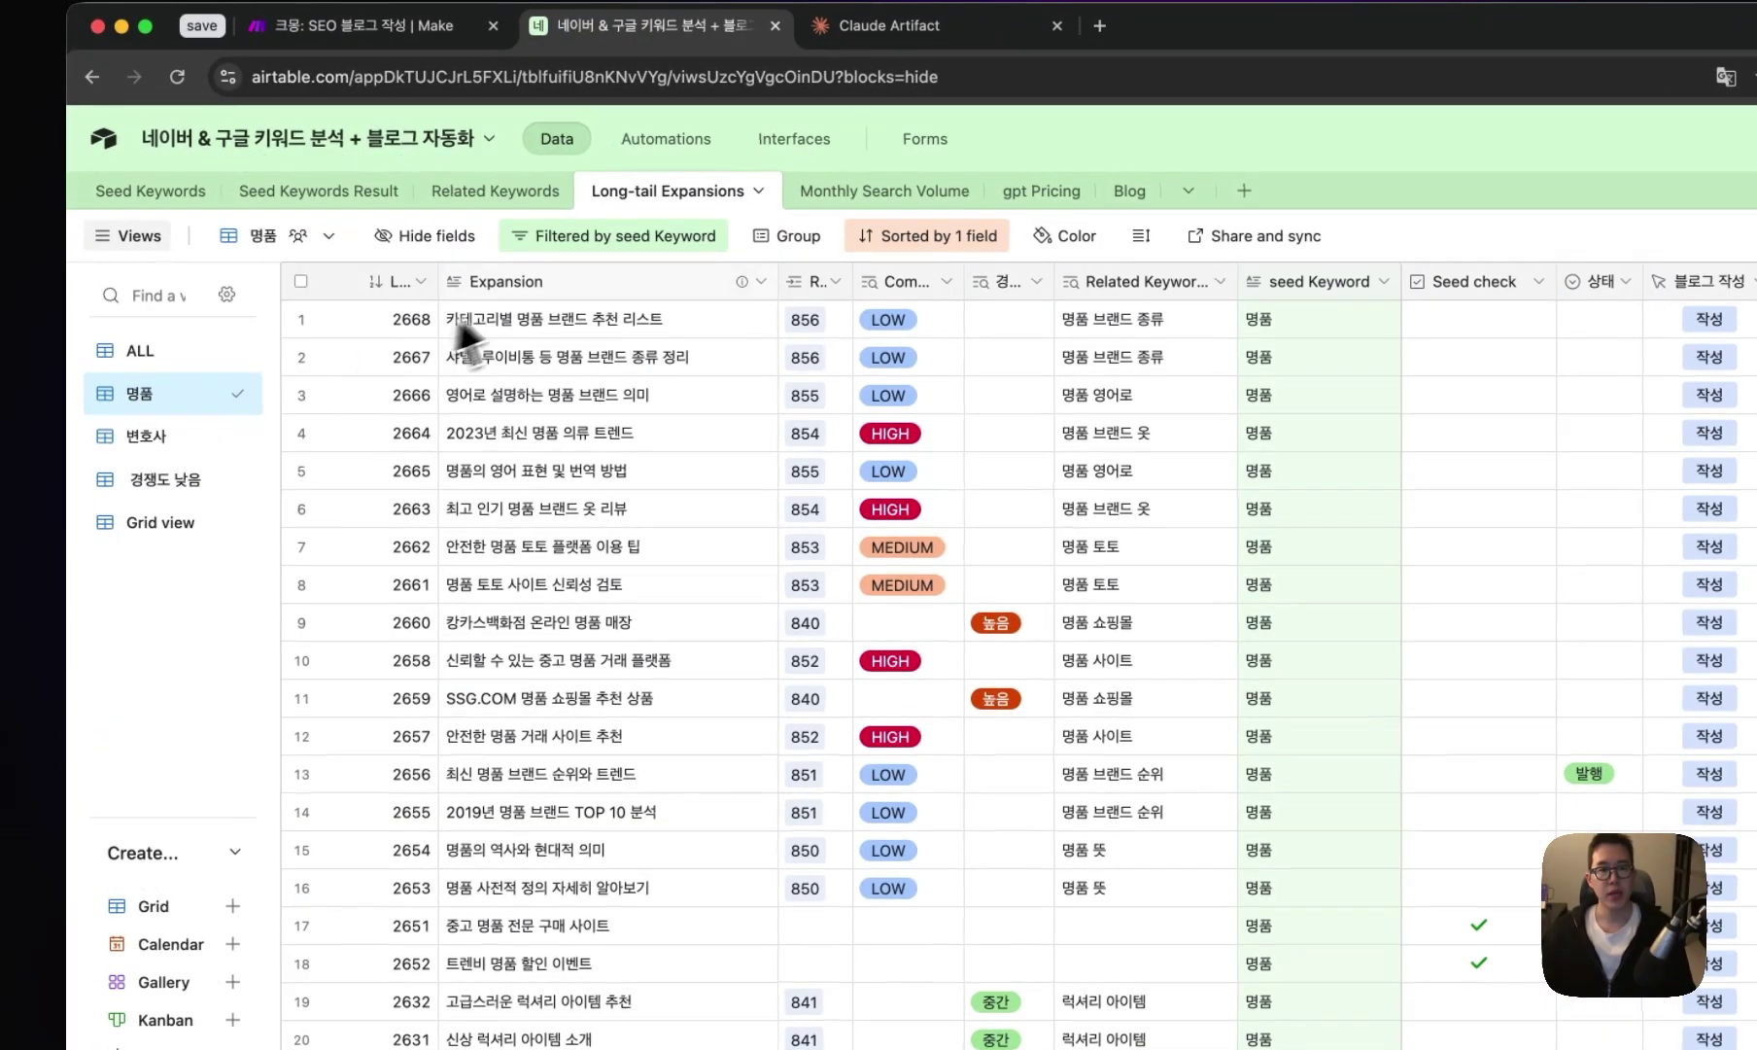
pyautogui.click(466, 295)
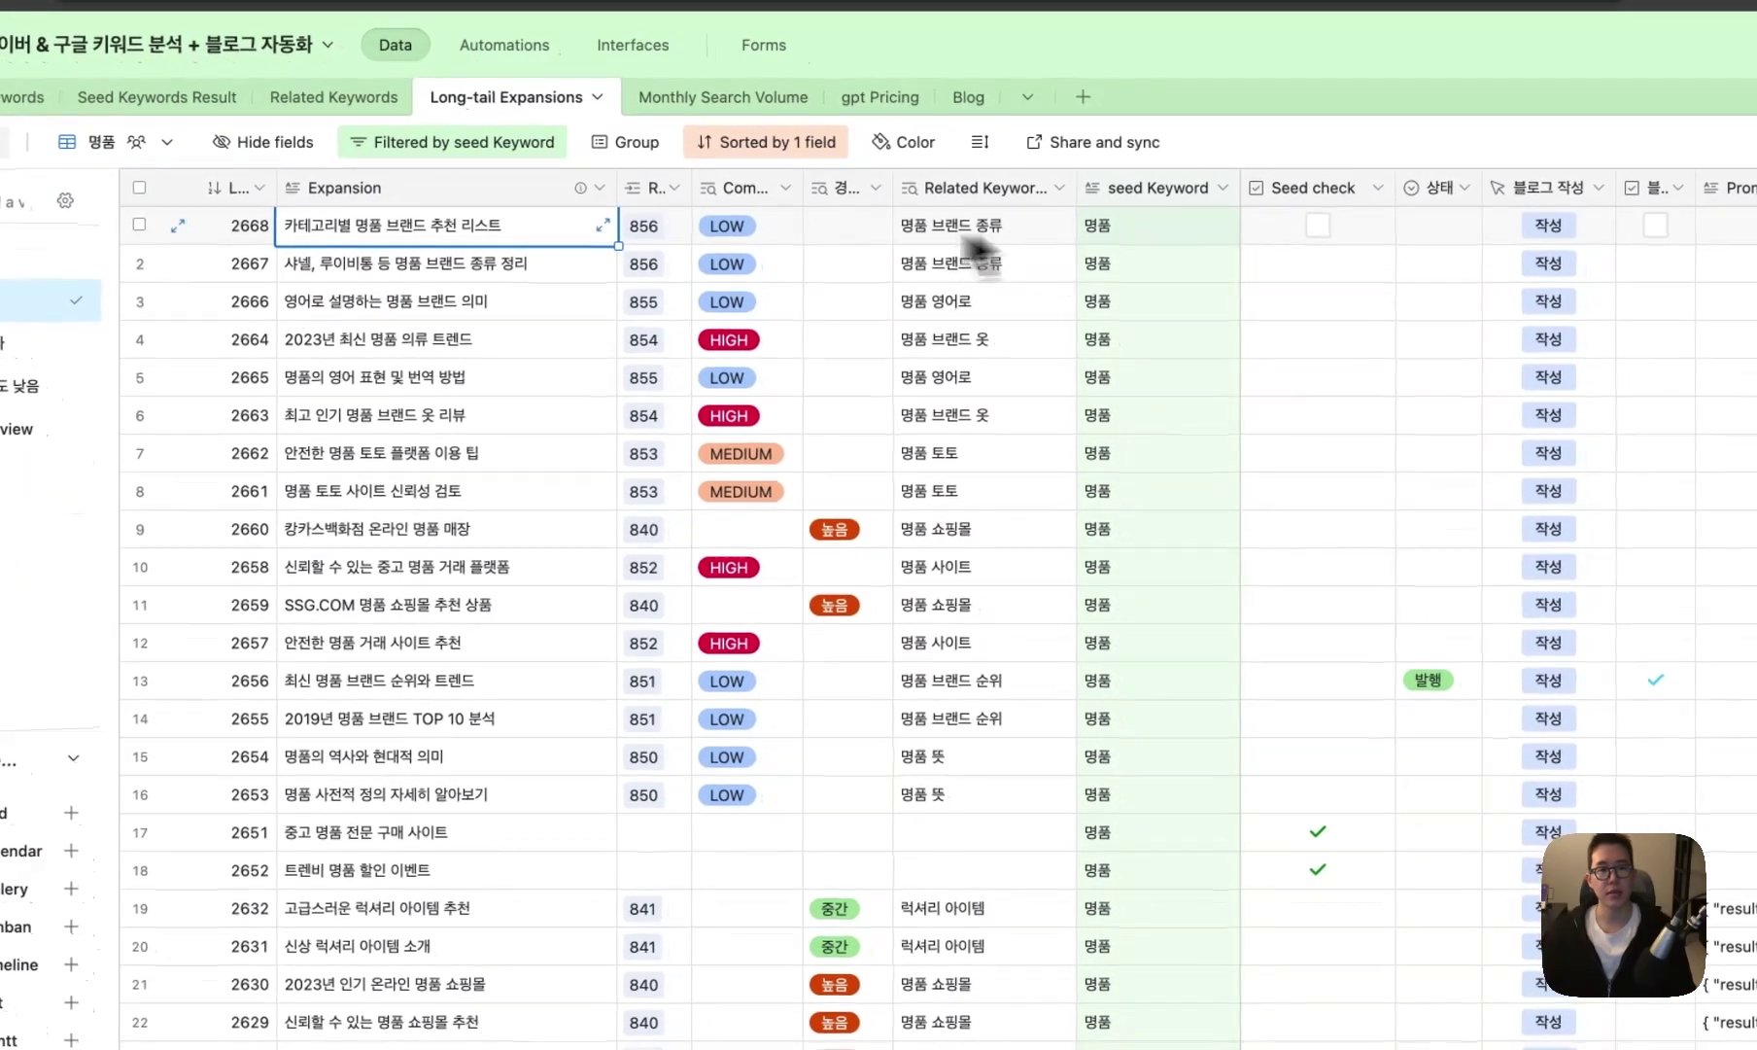
pyautogui.click(777, 263)
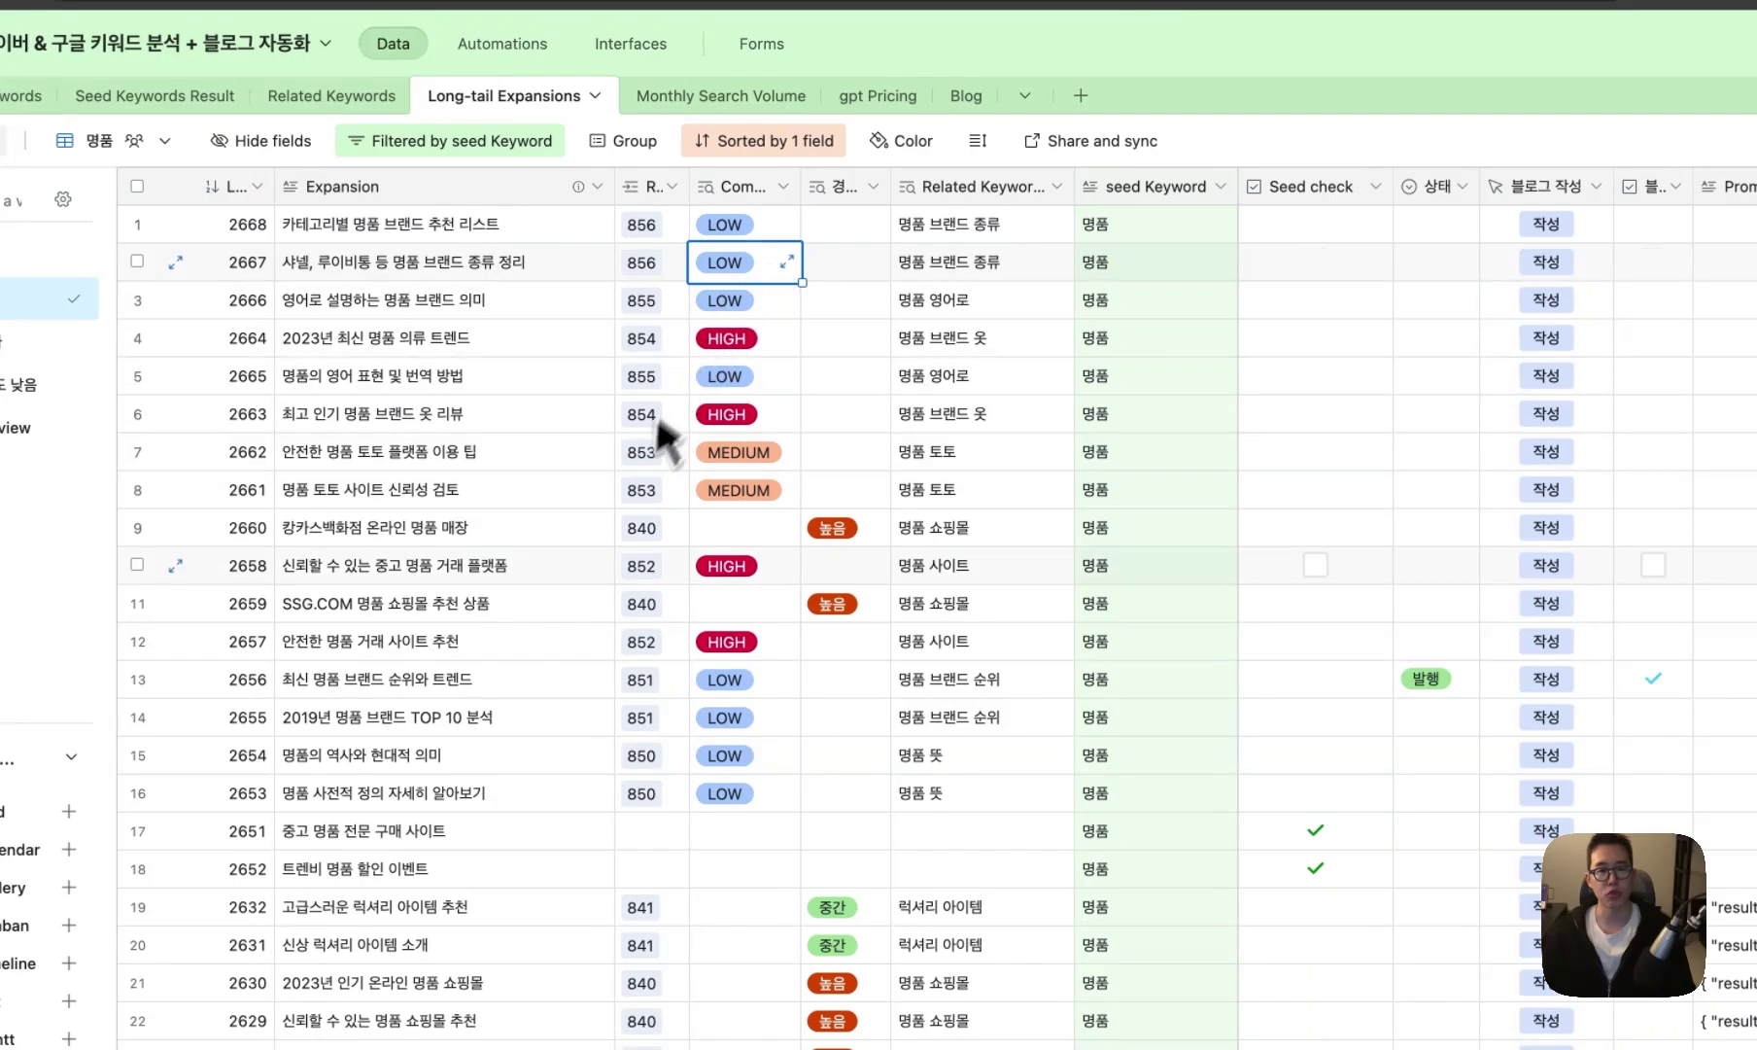
pyautogui.click(493, 348)
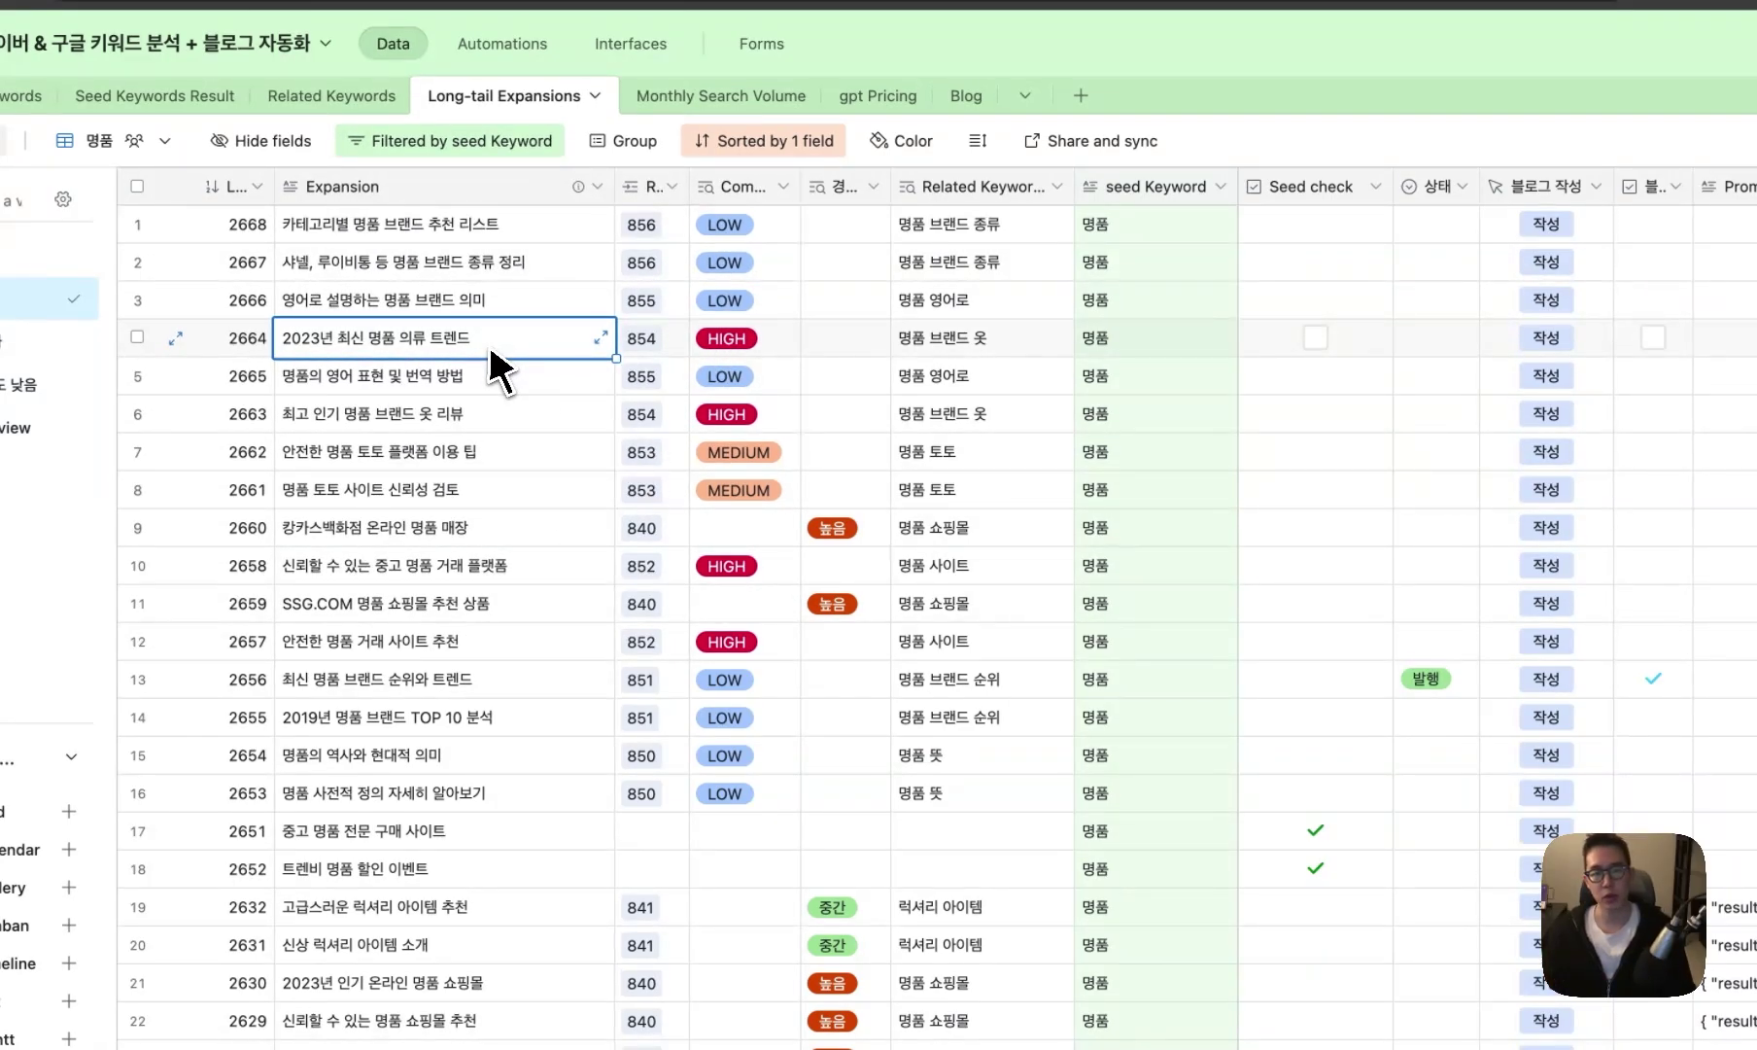
pyautogui.click(757, 348)
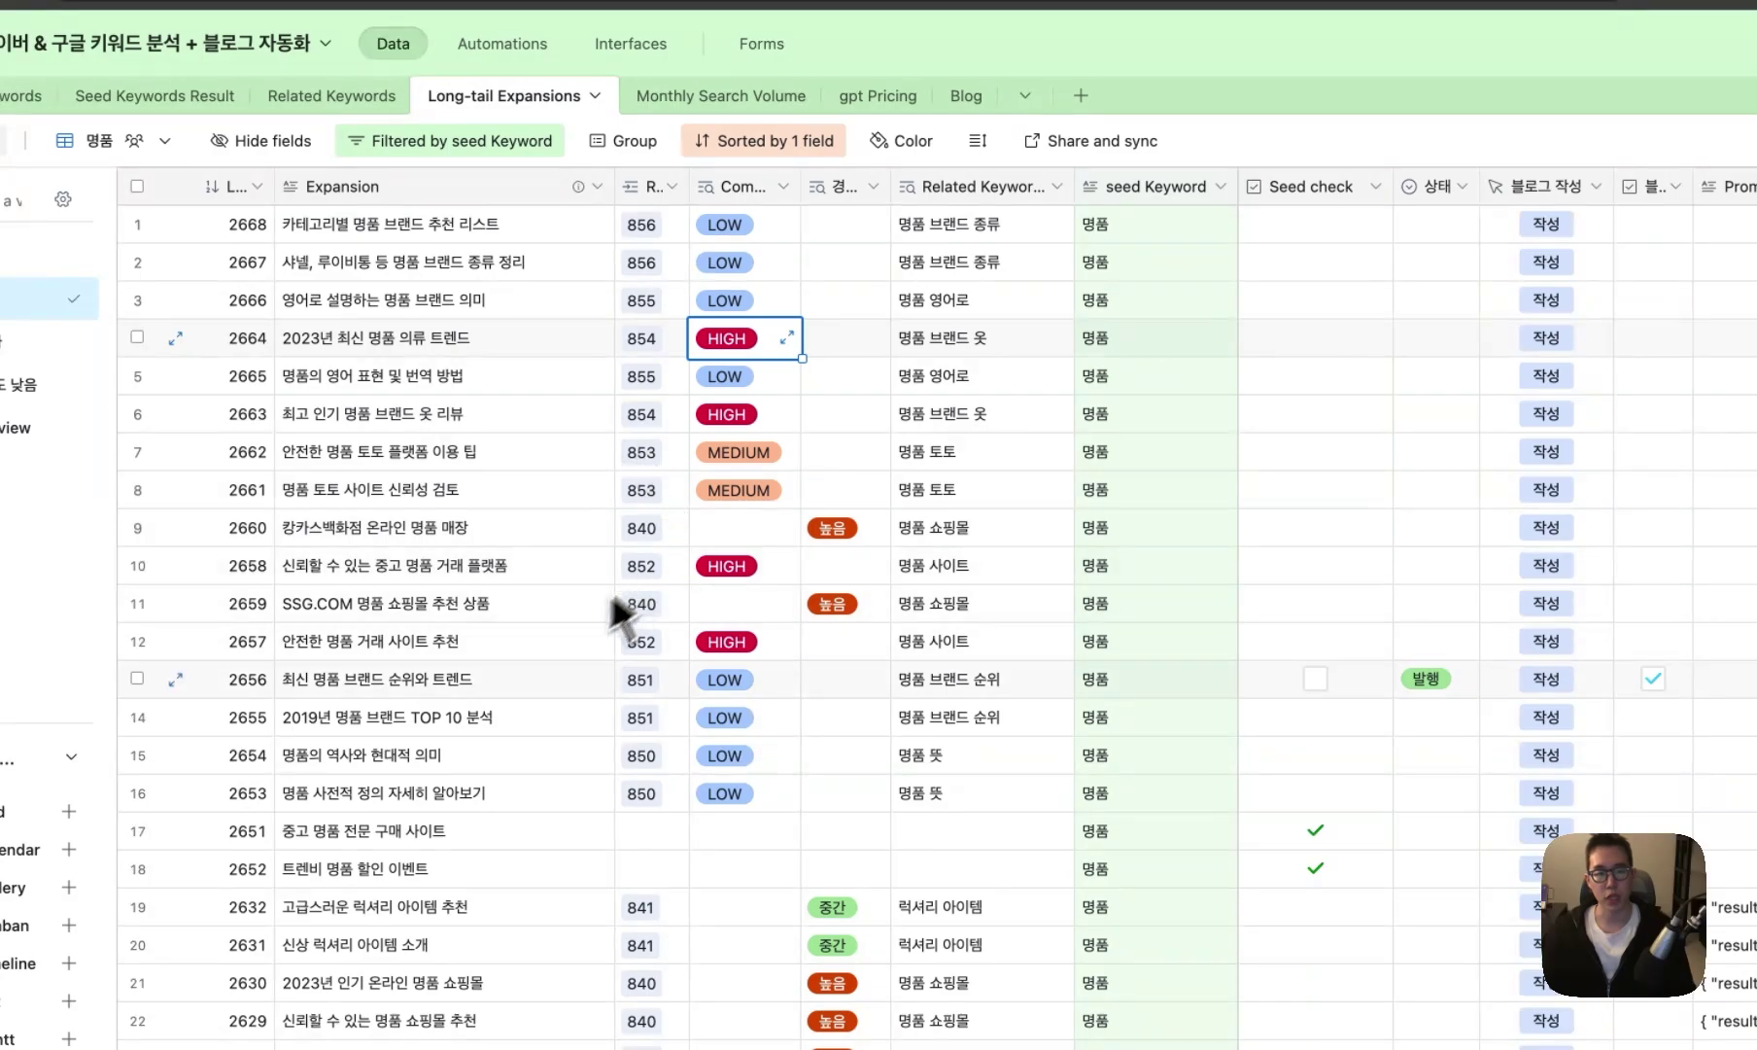
pyautogui.click(608, 641)
# - Step down through the competition-level columns across the 명품 expansions
pyautogui.click(754, 200)
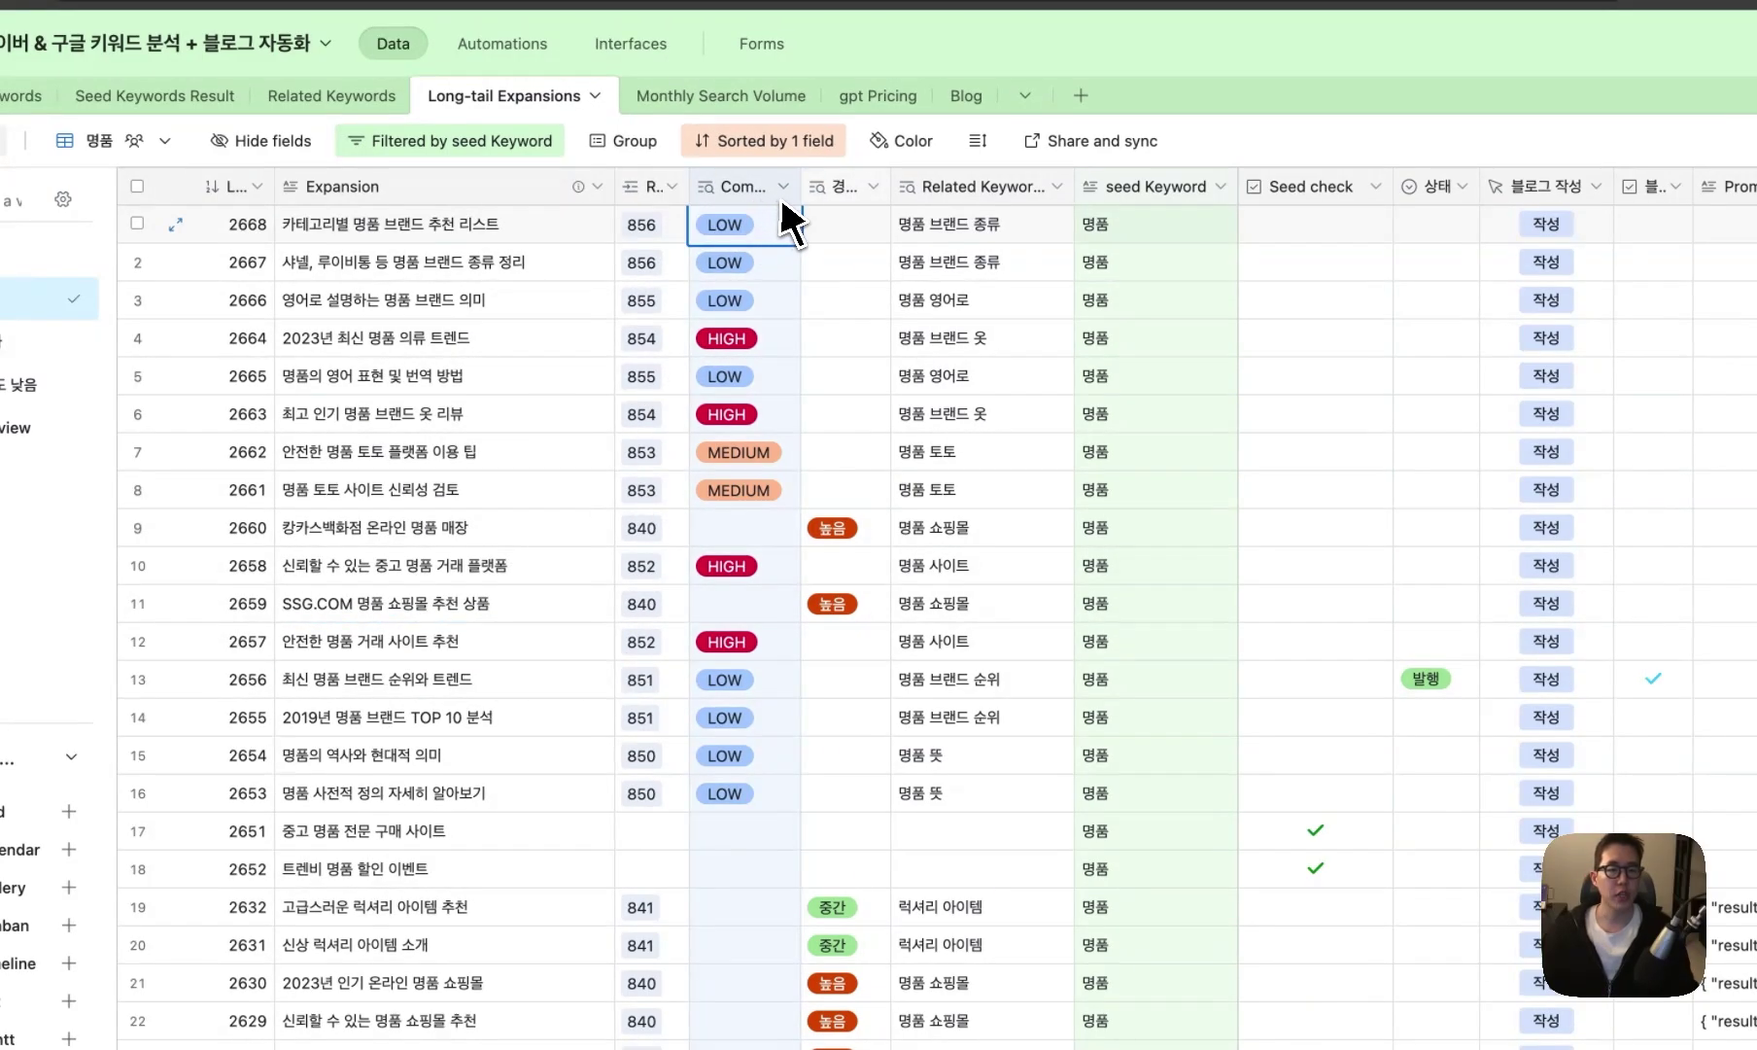
pyautogui.click(829, 201)
pyautogui.press('Down')
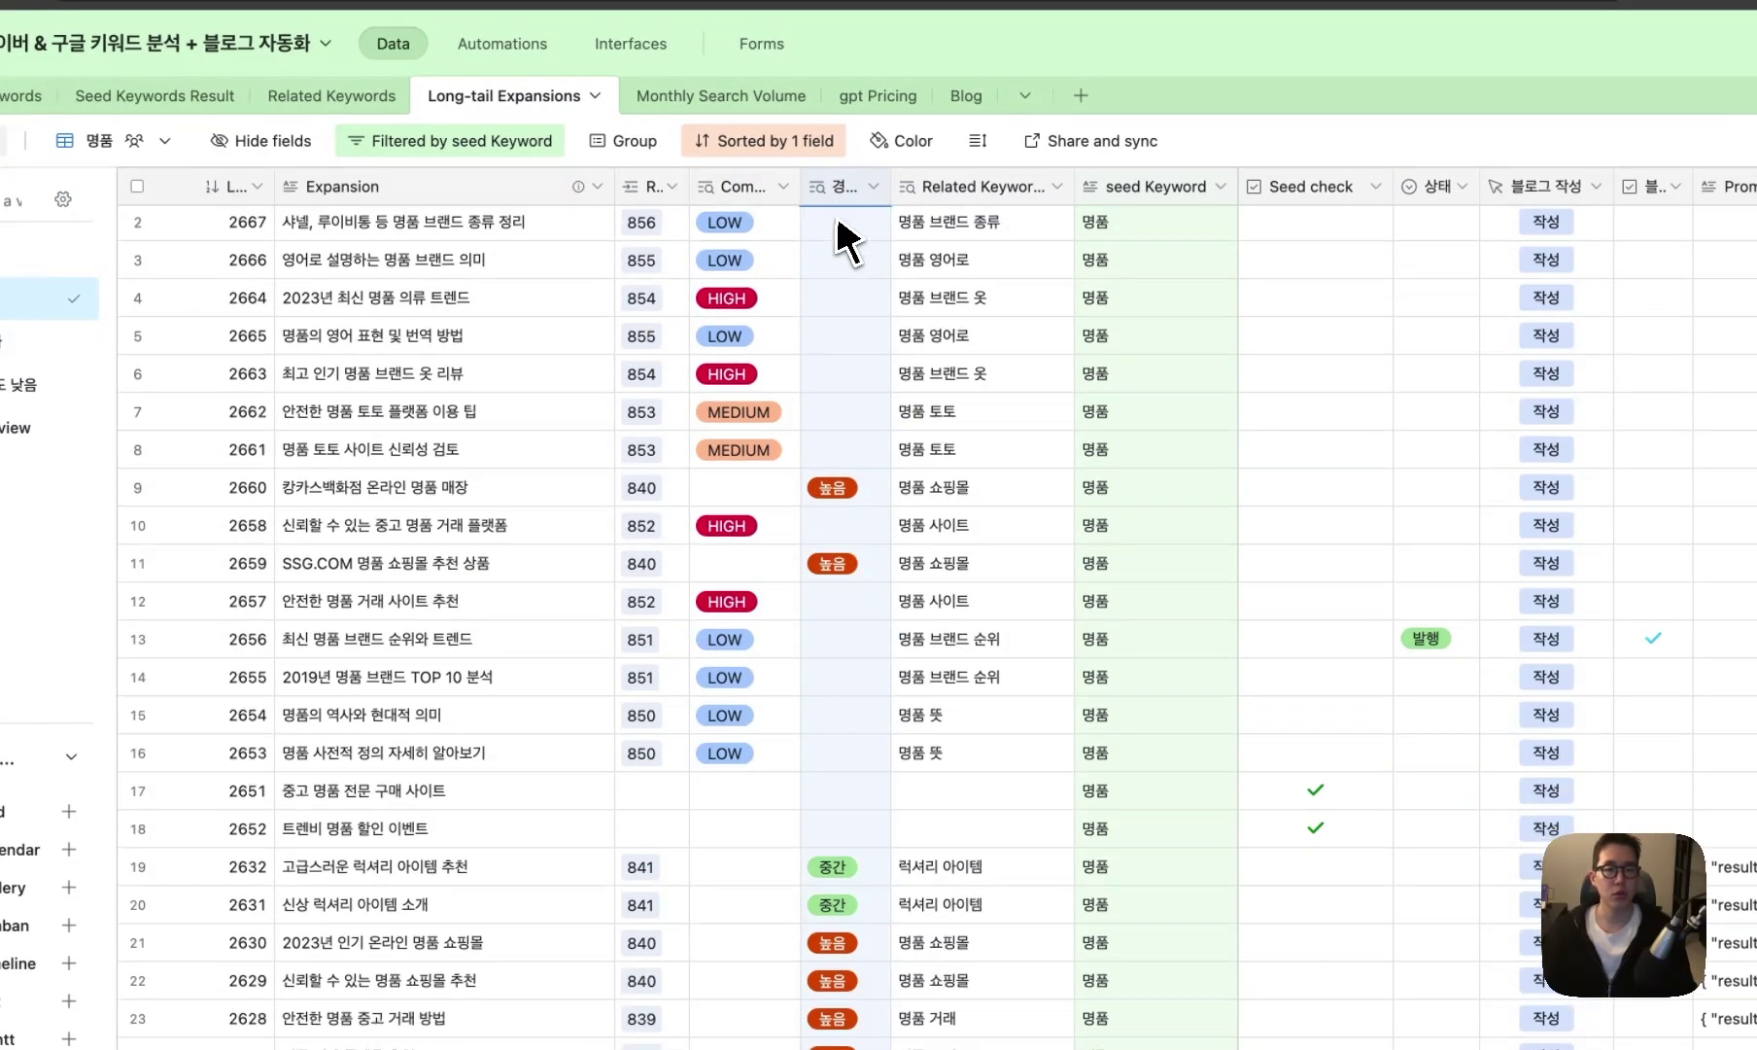
pyautogui.scroll(-1, 837, 228)
pyautogui.press('Down')
pyautogui.scroll(-5, 870, 486)
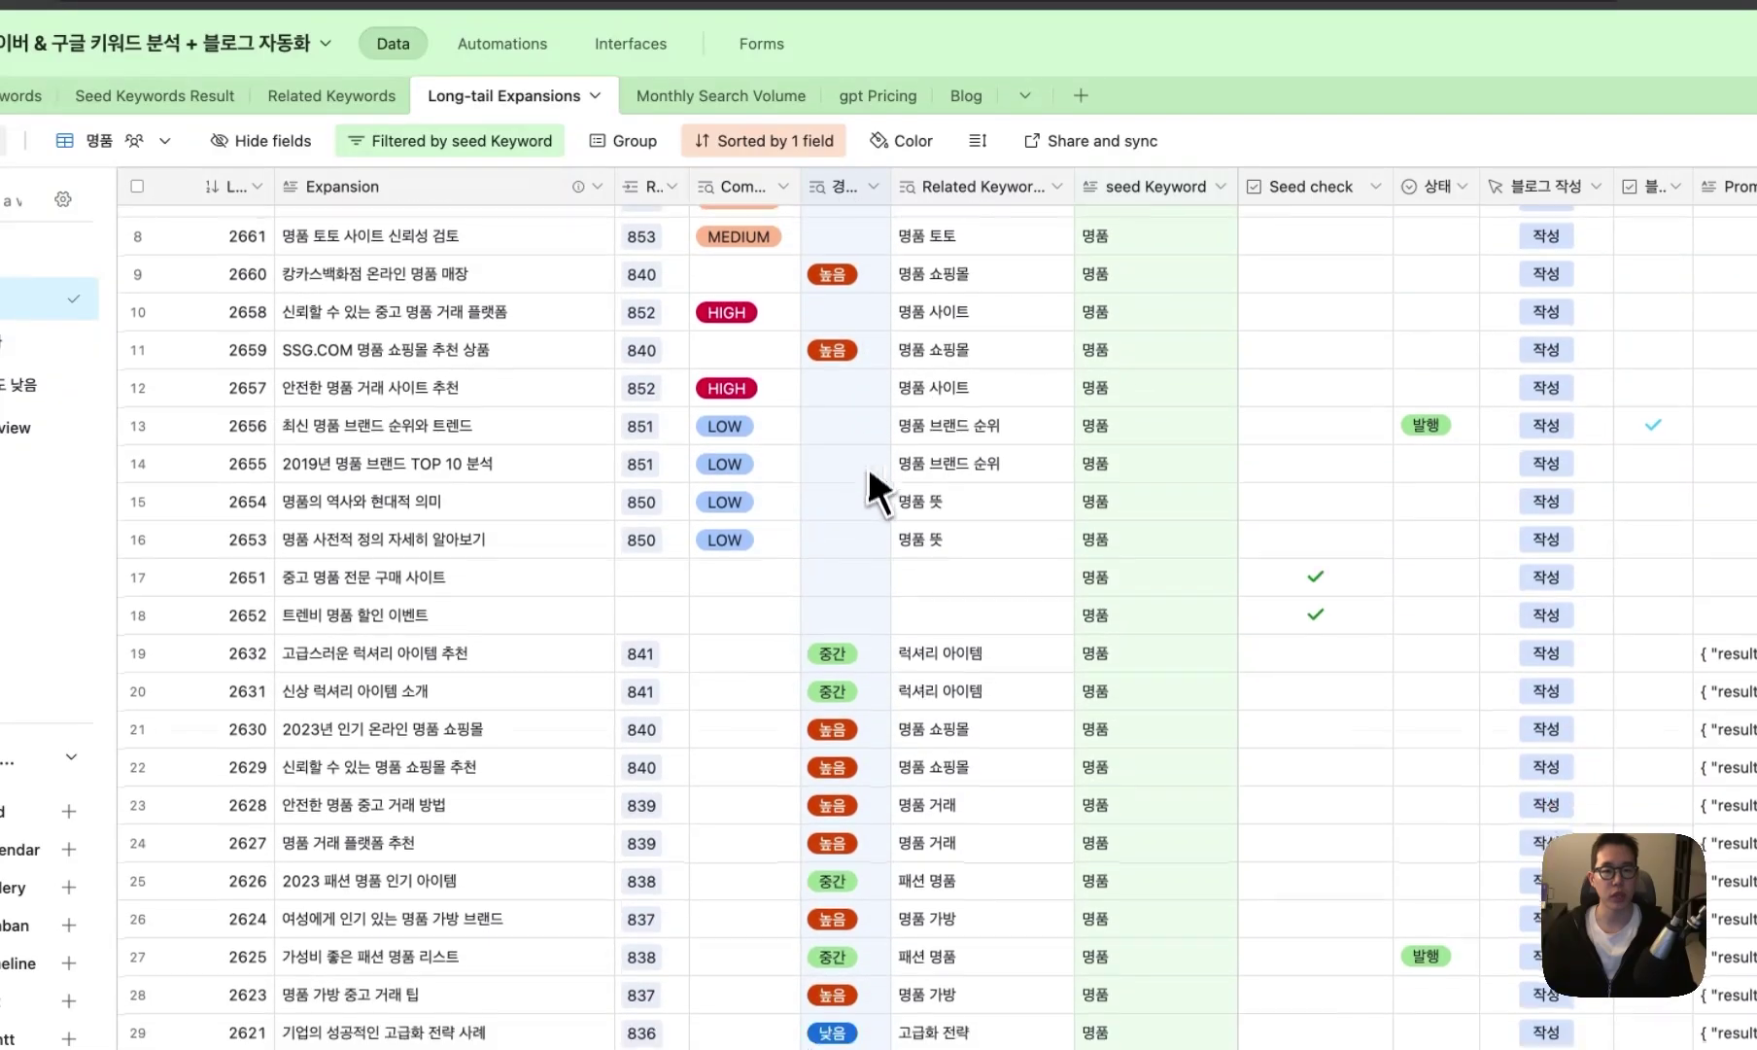
pyautogui.scroll(-4, 515, 690)
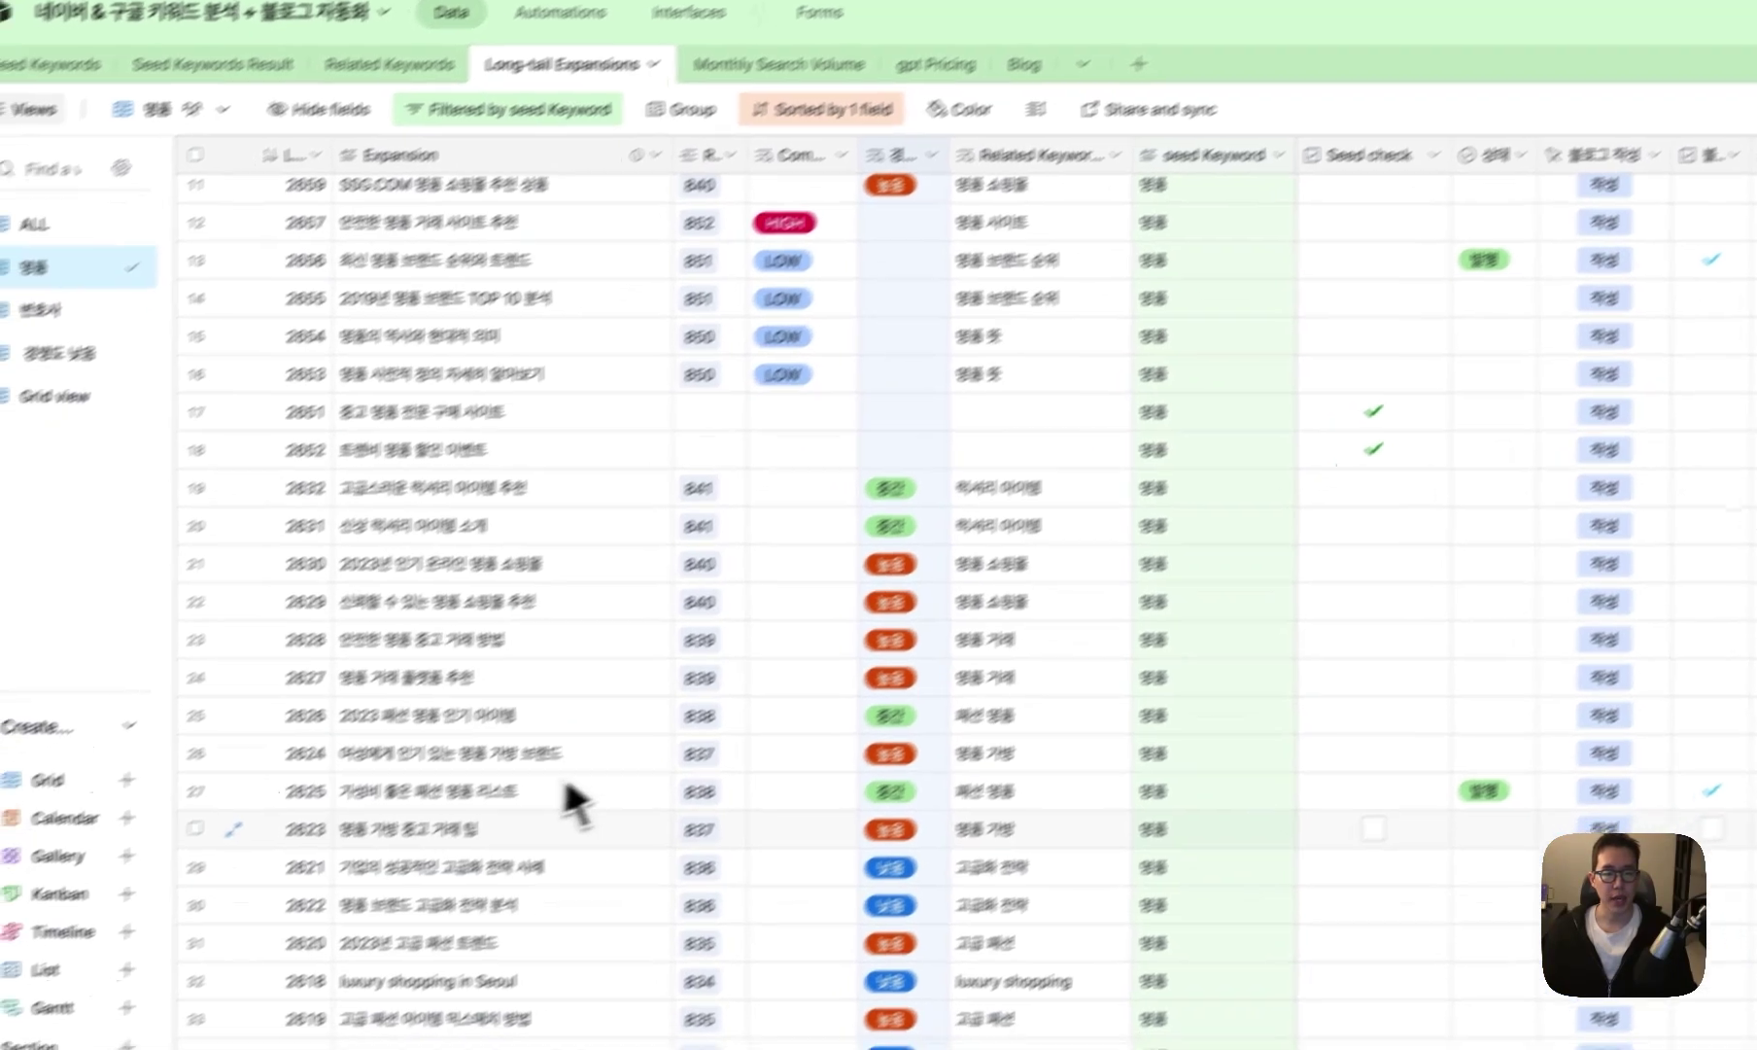
# - Review later expansions such as 명품 브랜드 고급화 전략 분석, then open Monthly Search Volume
pyautogui.click(513, 916)
pyautogui.scroll(-3, 502, 874)
pyautogui.click(659, 737)
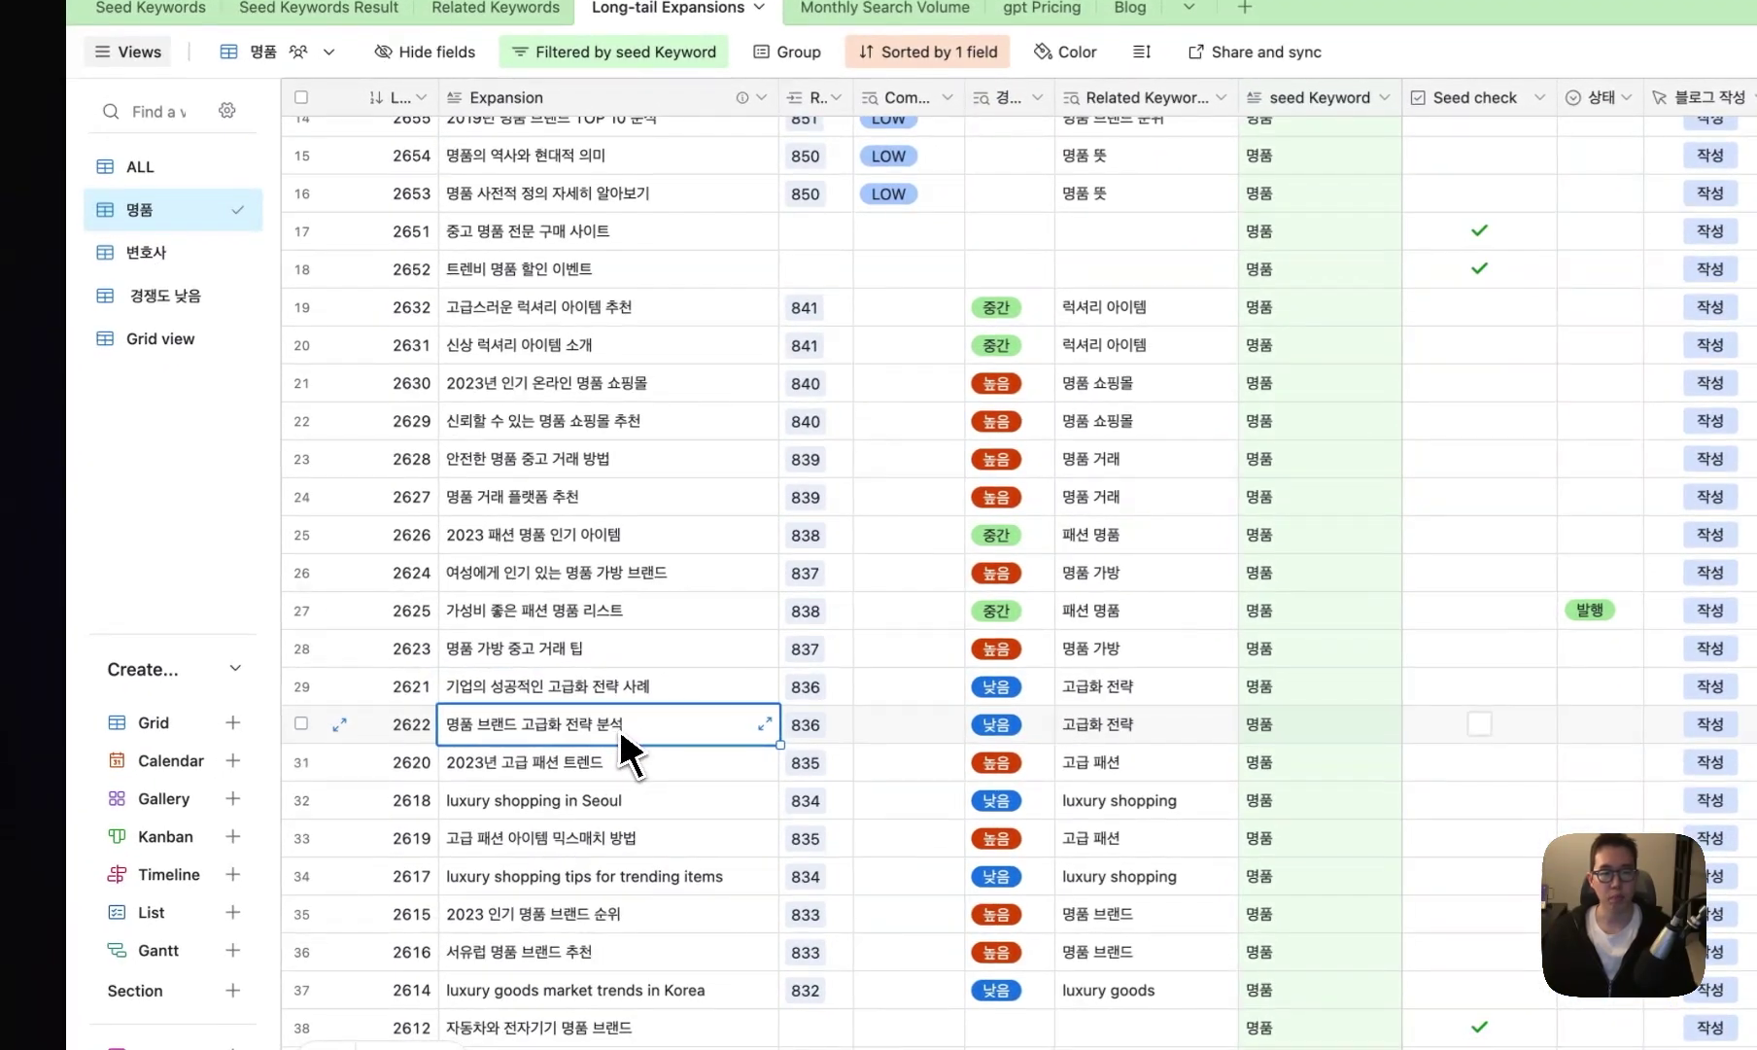
pyautogui.scroll(-3, 613, 799)
pyautogui.click(580, 826)
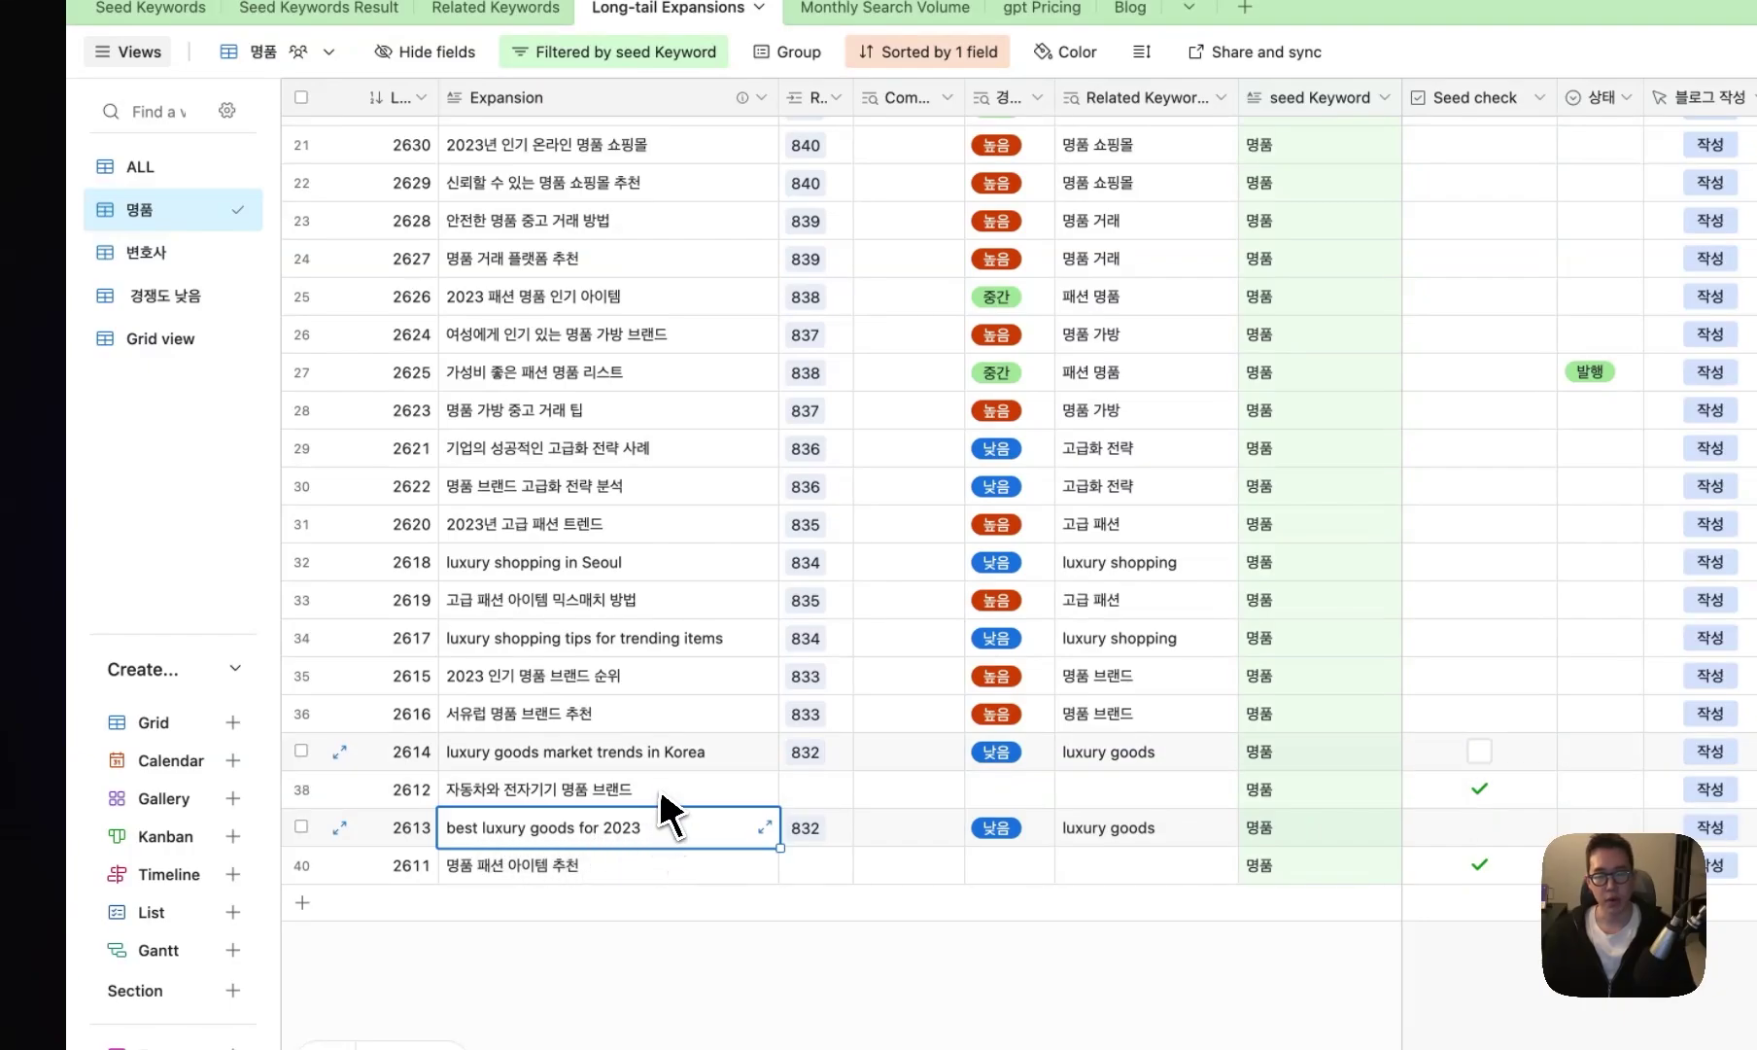
pyautogui.click(659, 761)
pyautogui.click(662, 786)
pyautogui.click(662, 759)
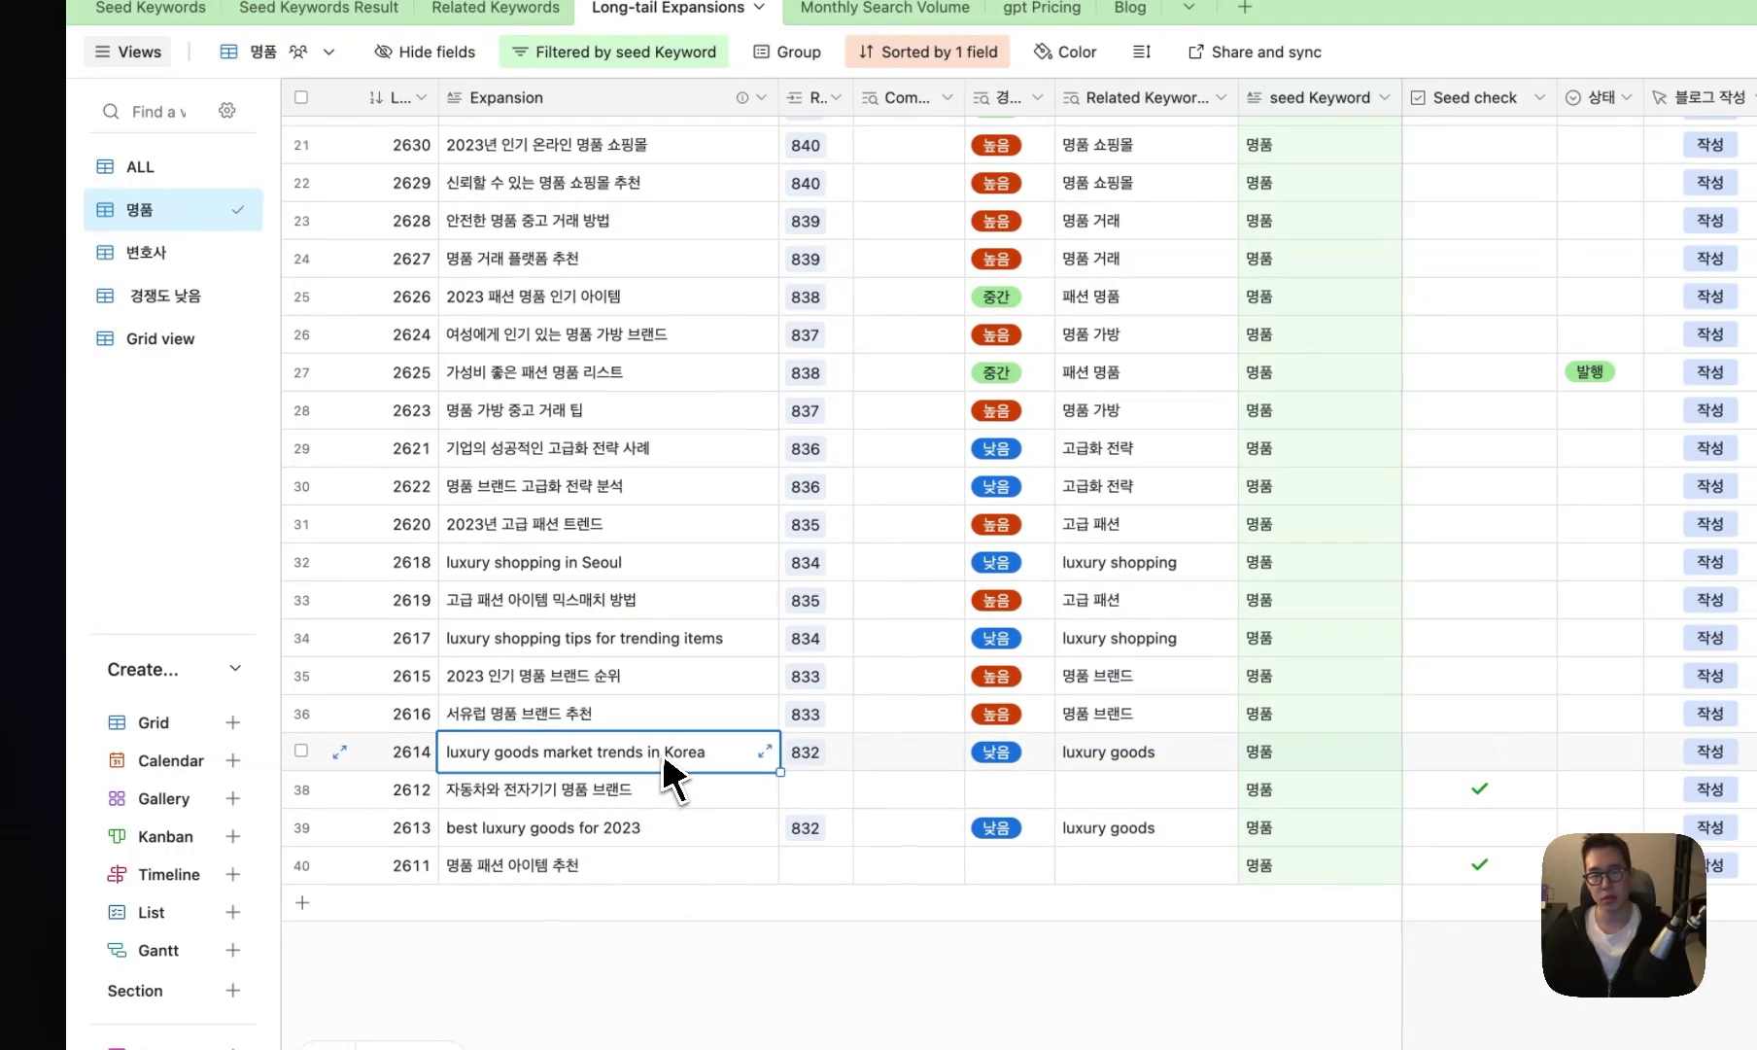
pyautogui.scroll(8, 664, 768)
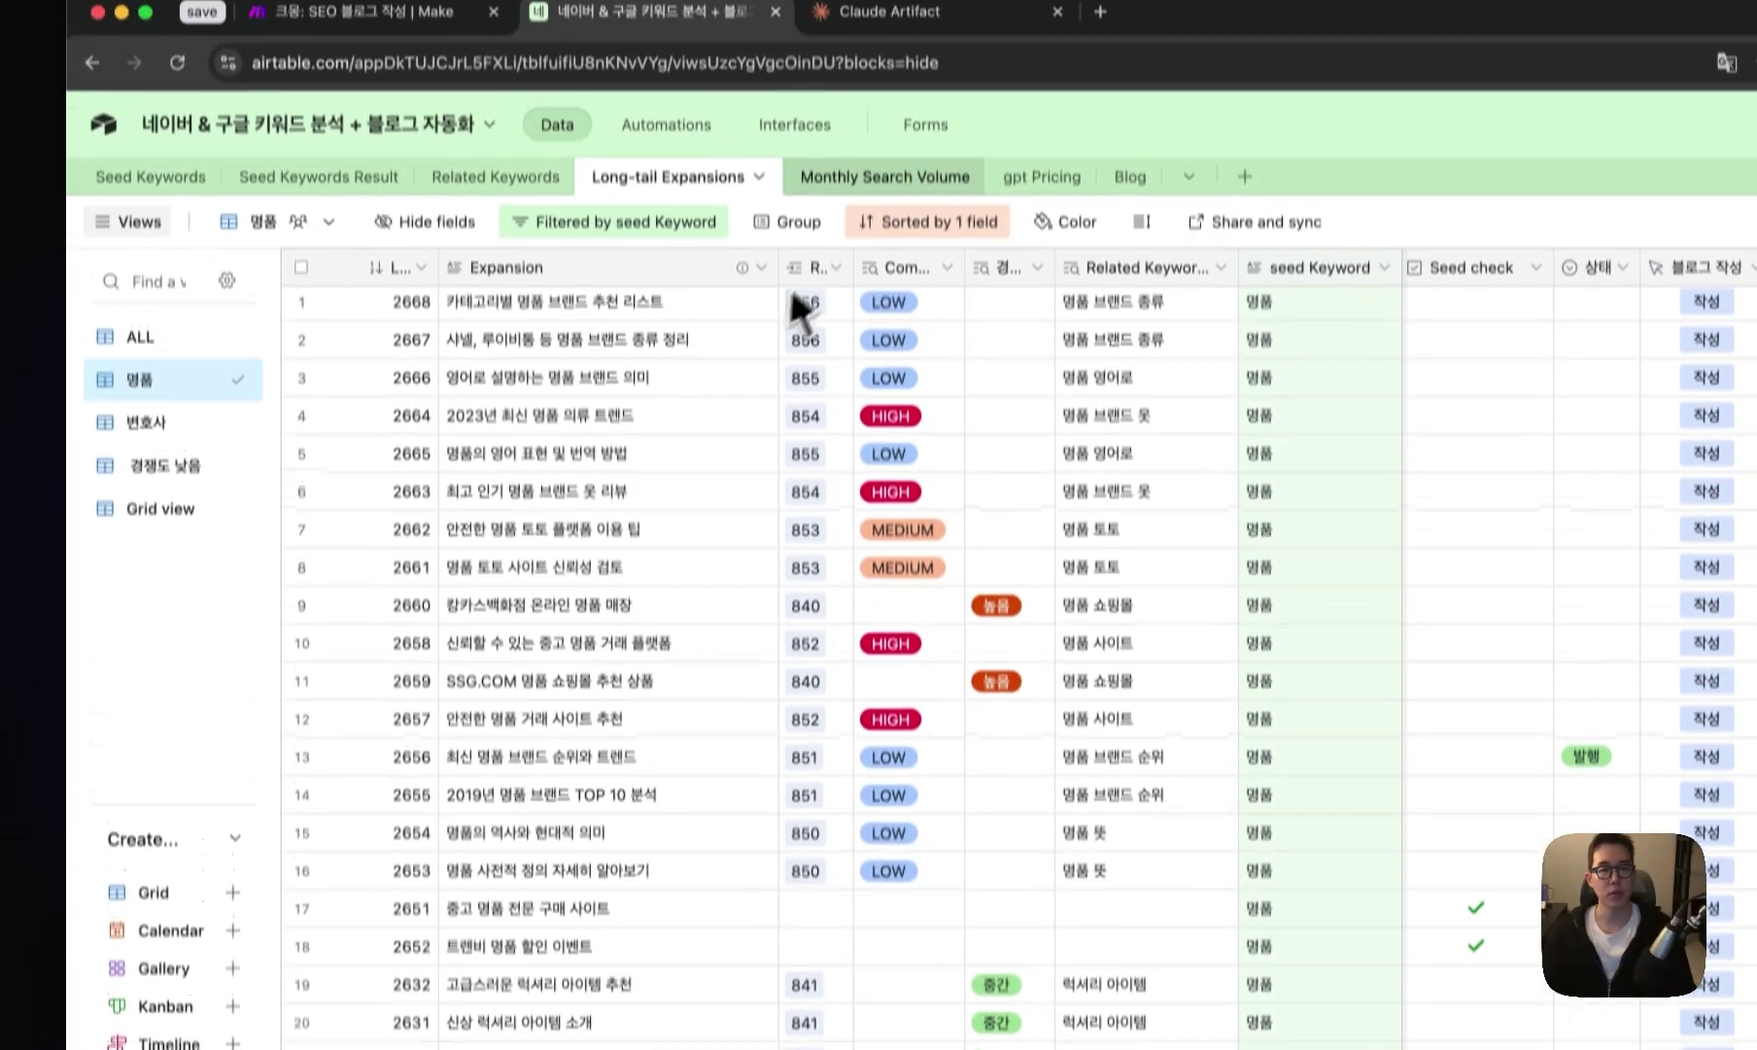
pyautogui.click(901, 14)
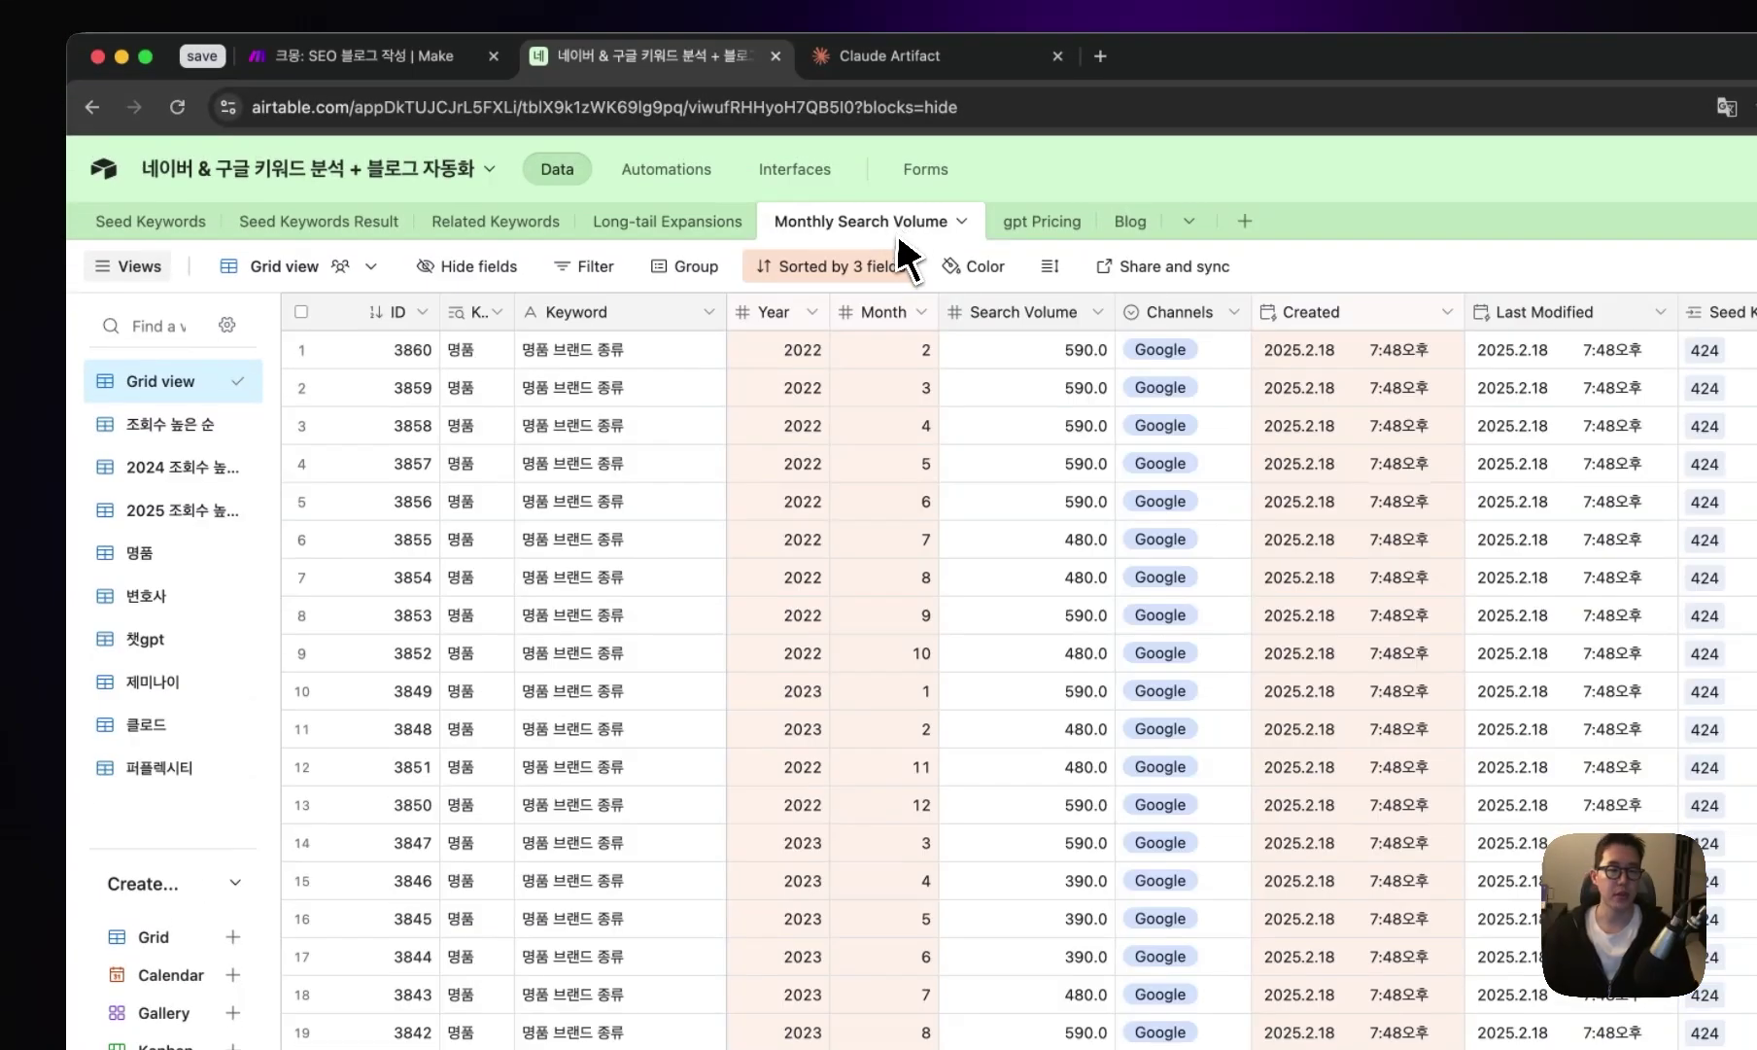
# - Show the 명품 monthly volume rows and check the top 8,100 volumes from 2024
pyautogui.click(138, 552)
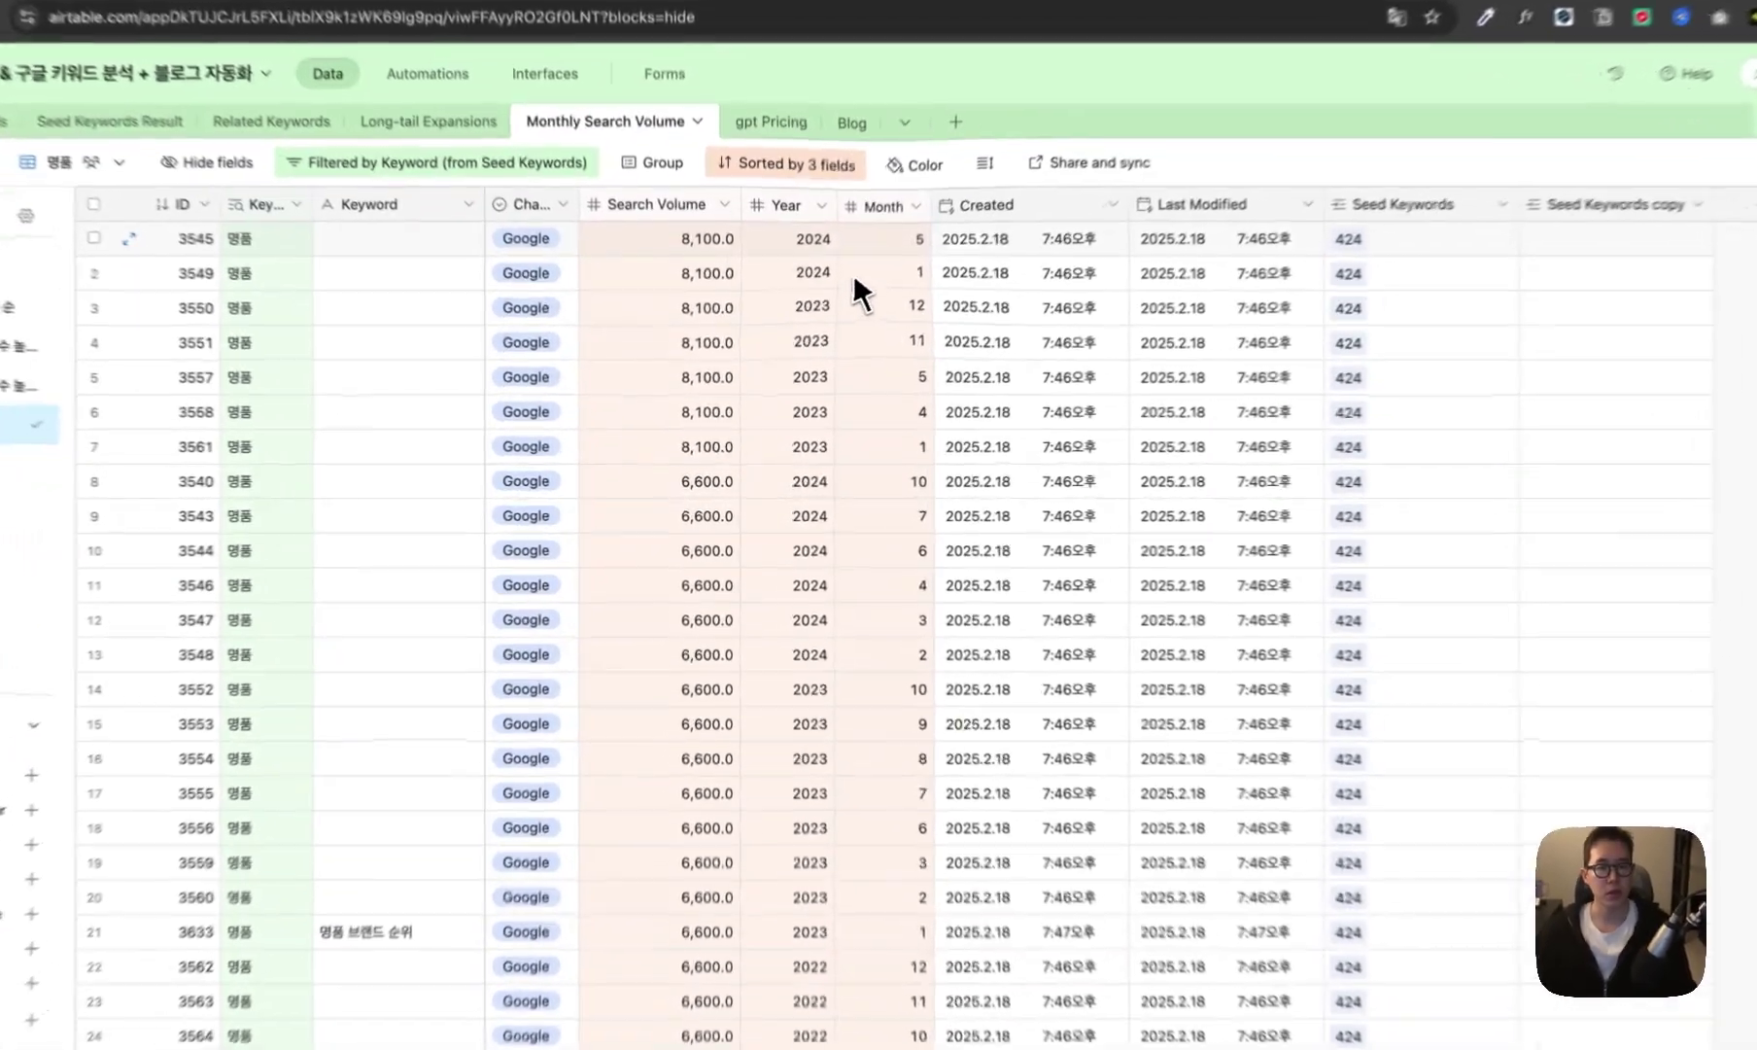
pyautogui.click(716, 246)
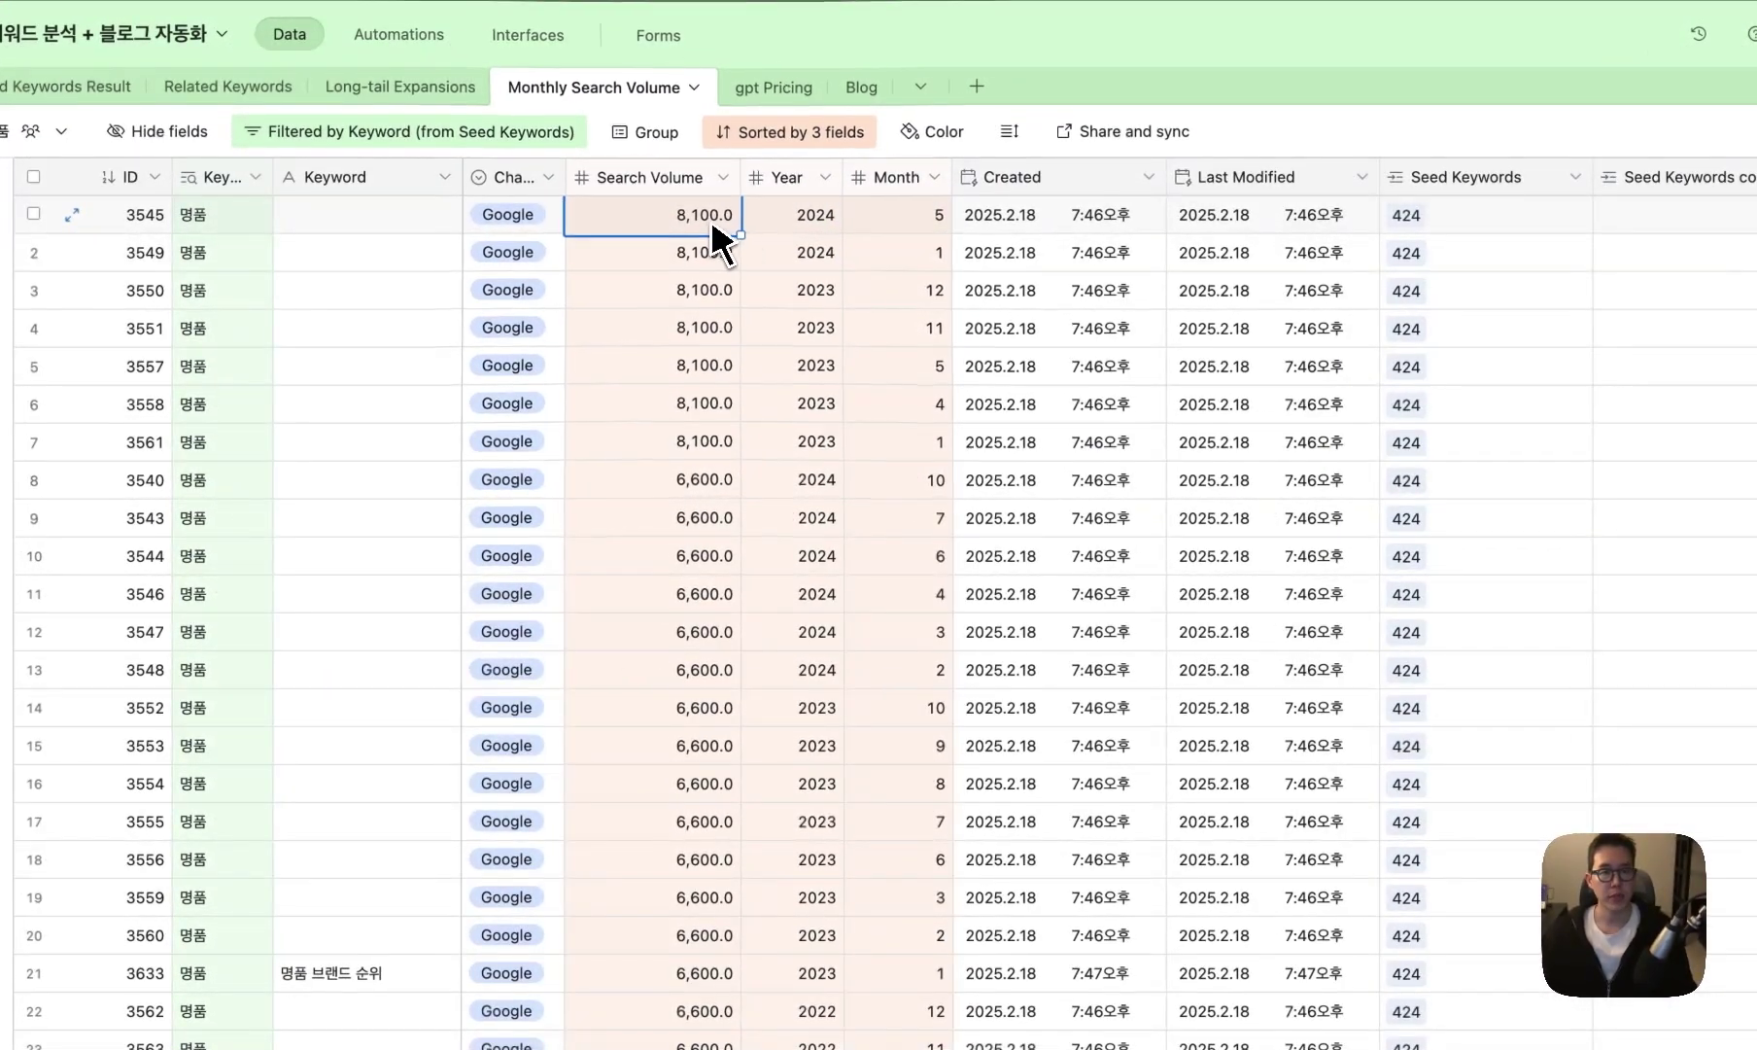
pyautogui.click(816, 227)
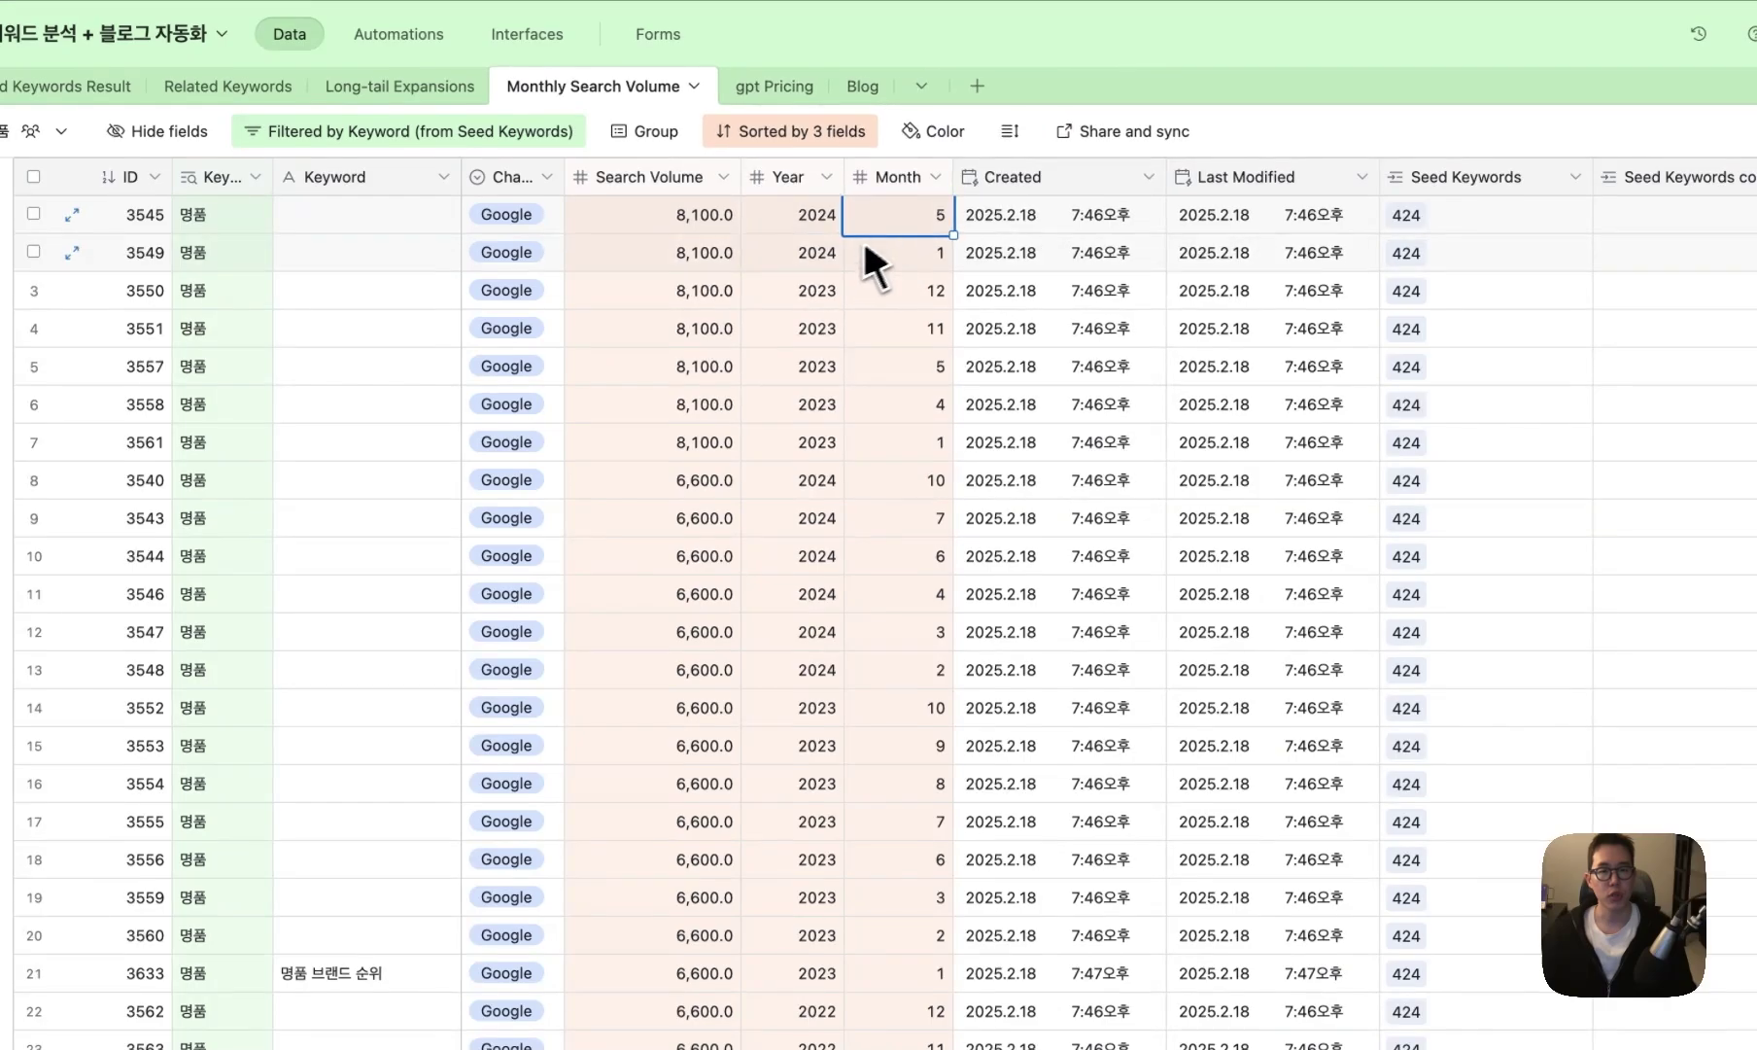
pyautogui.click(829, 258)
pyautogui.moveTo(719, 216); pyautogui.dragTo(722, 452)
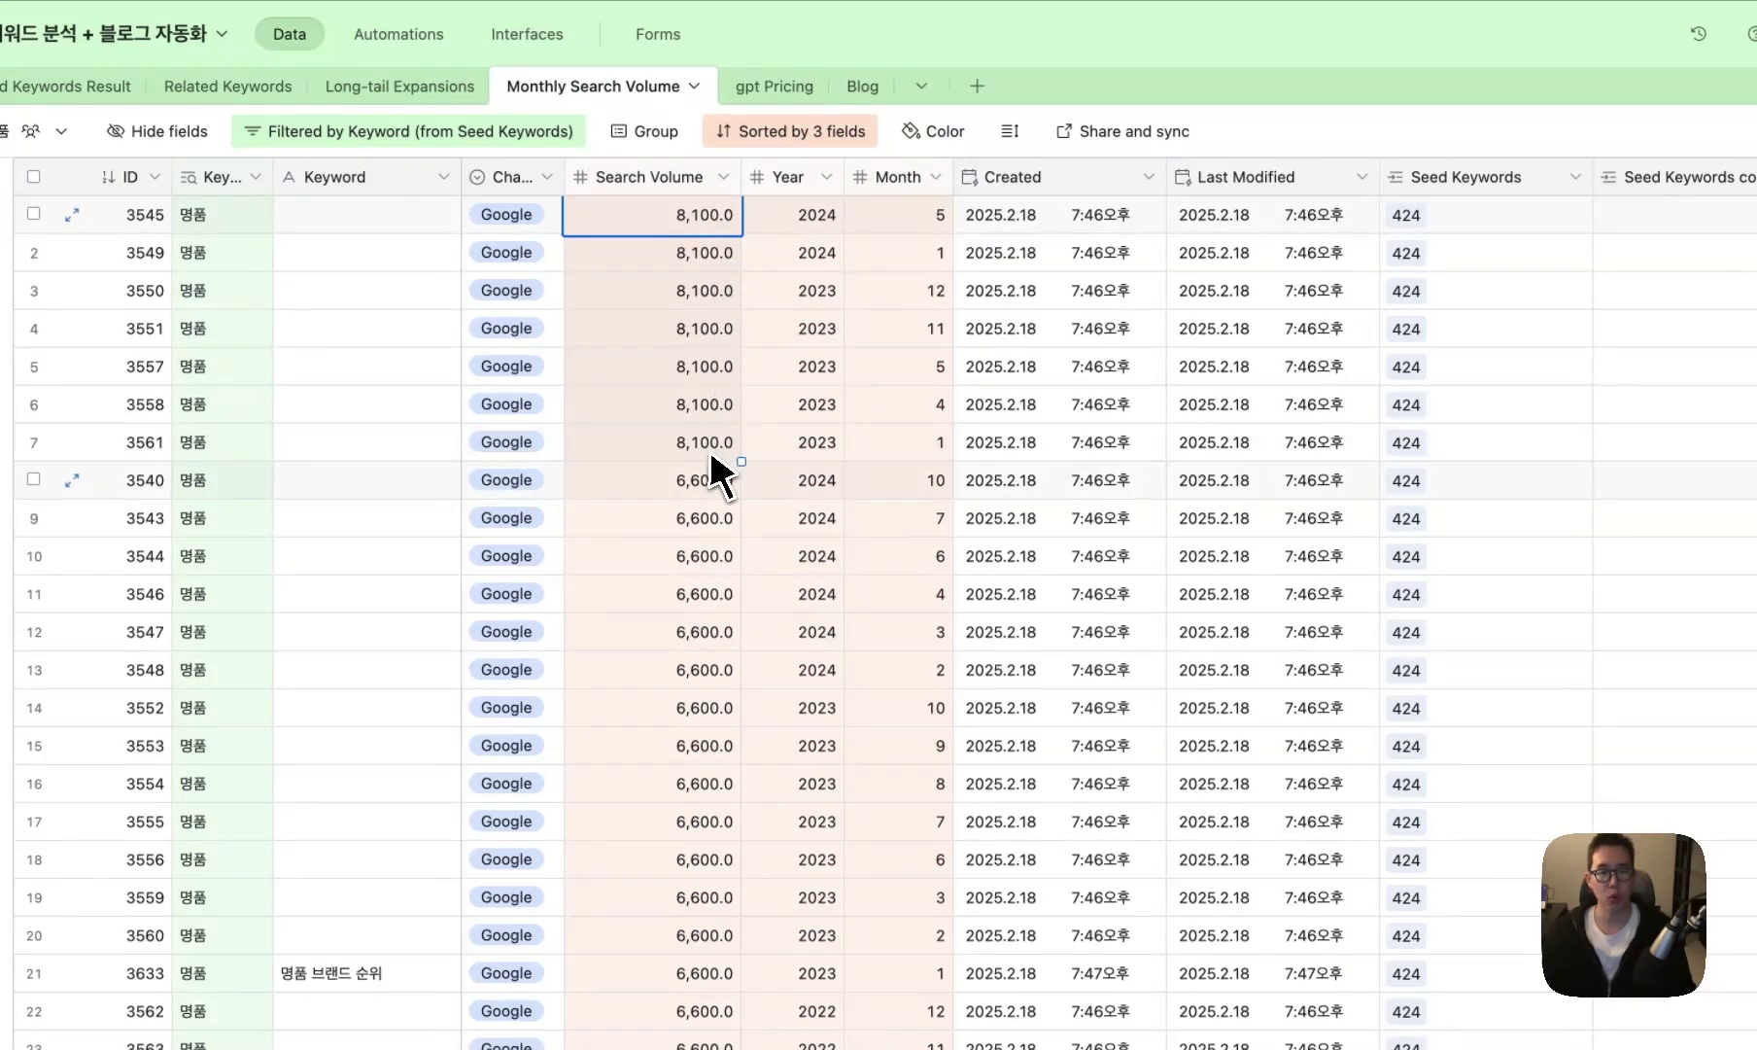
# - Check the 6,600 volume for month 10 and row 21's 명품 브랜드 순위 year and month
pyautogui.click(685, 484)
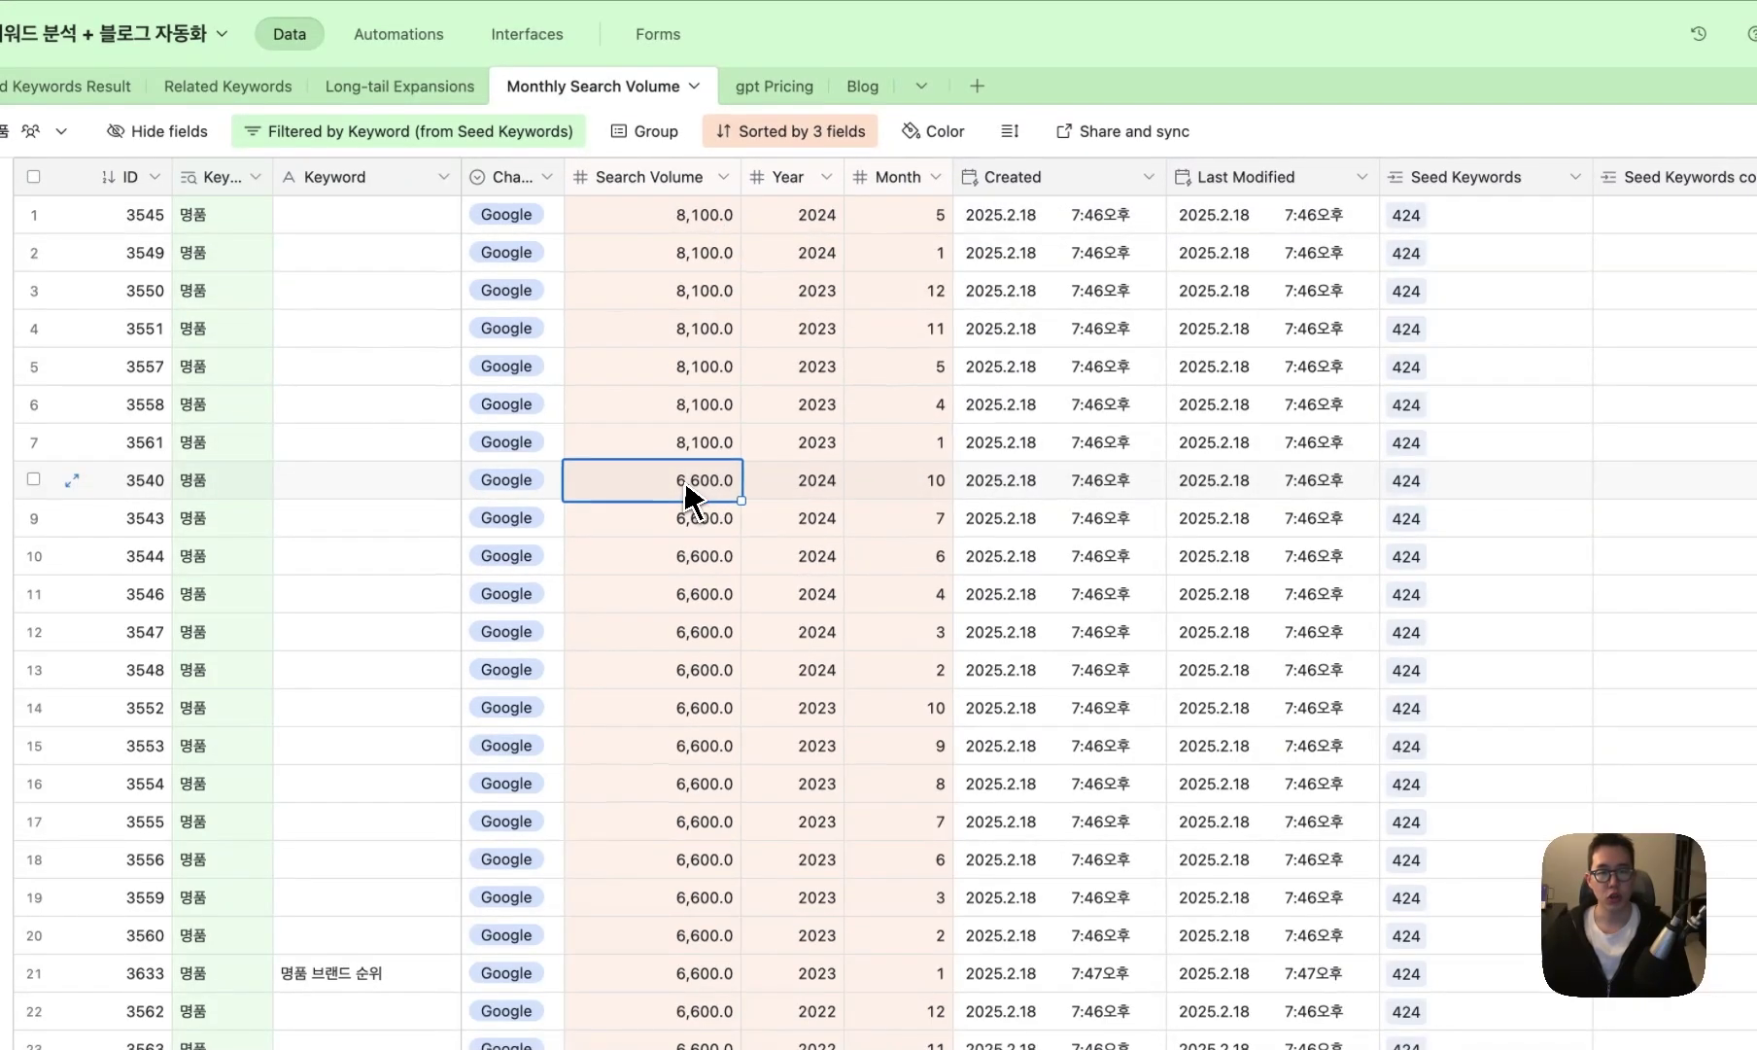
pyautogui.click(909, 486)
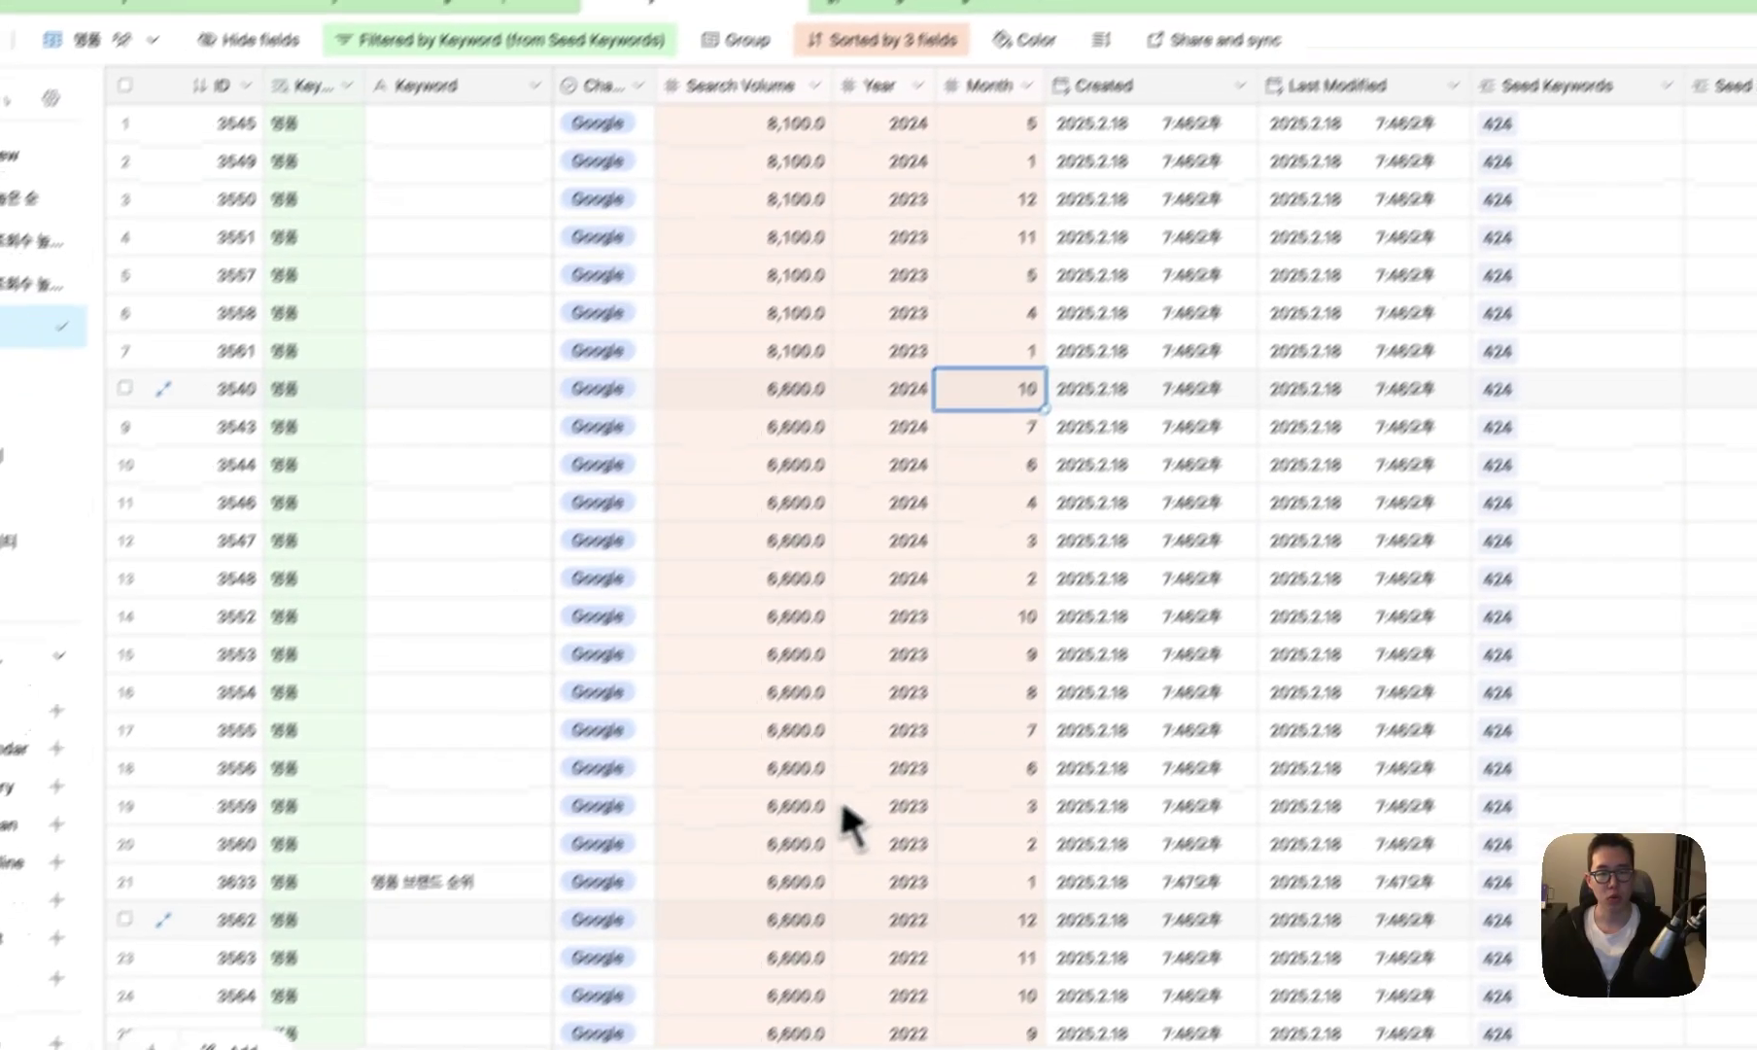
pyautogui.click(686, 977)
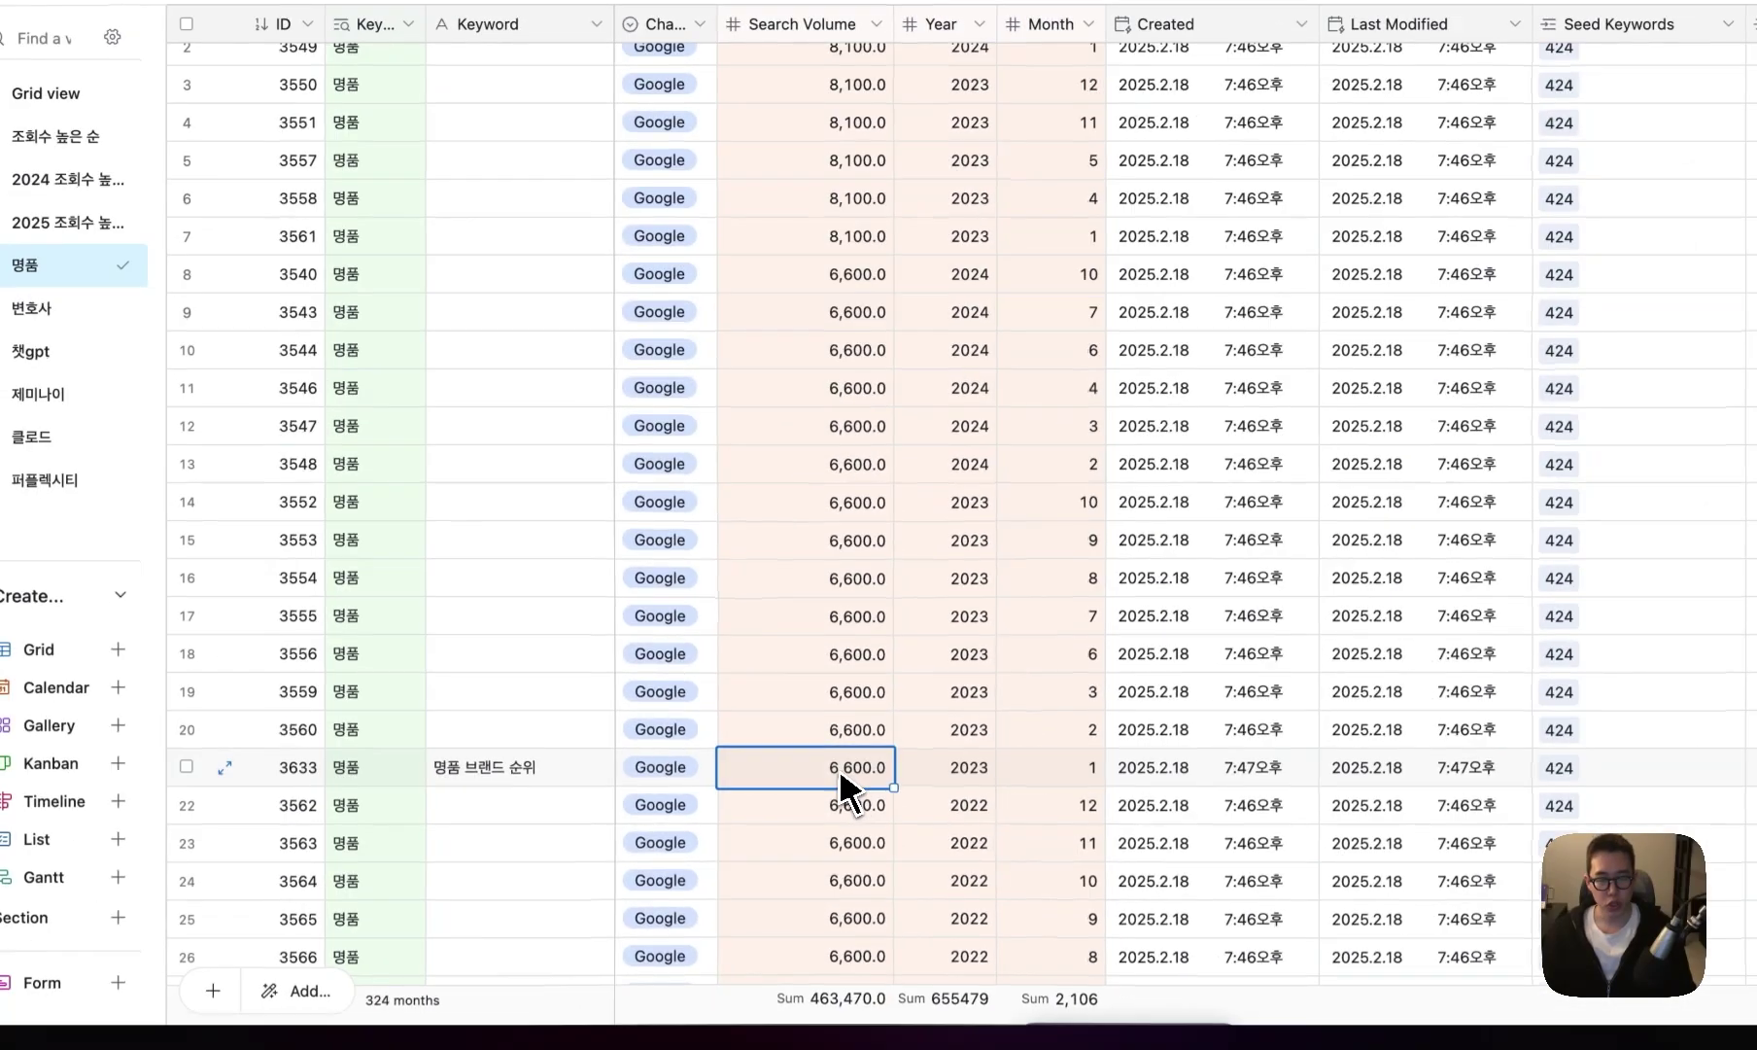
pyautogui.click(428, 974)
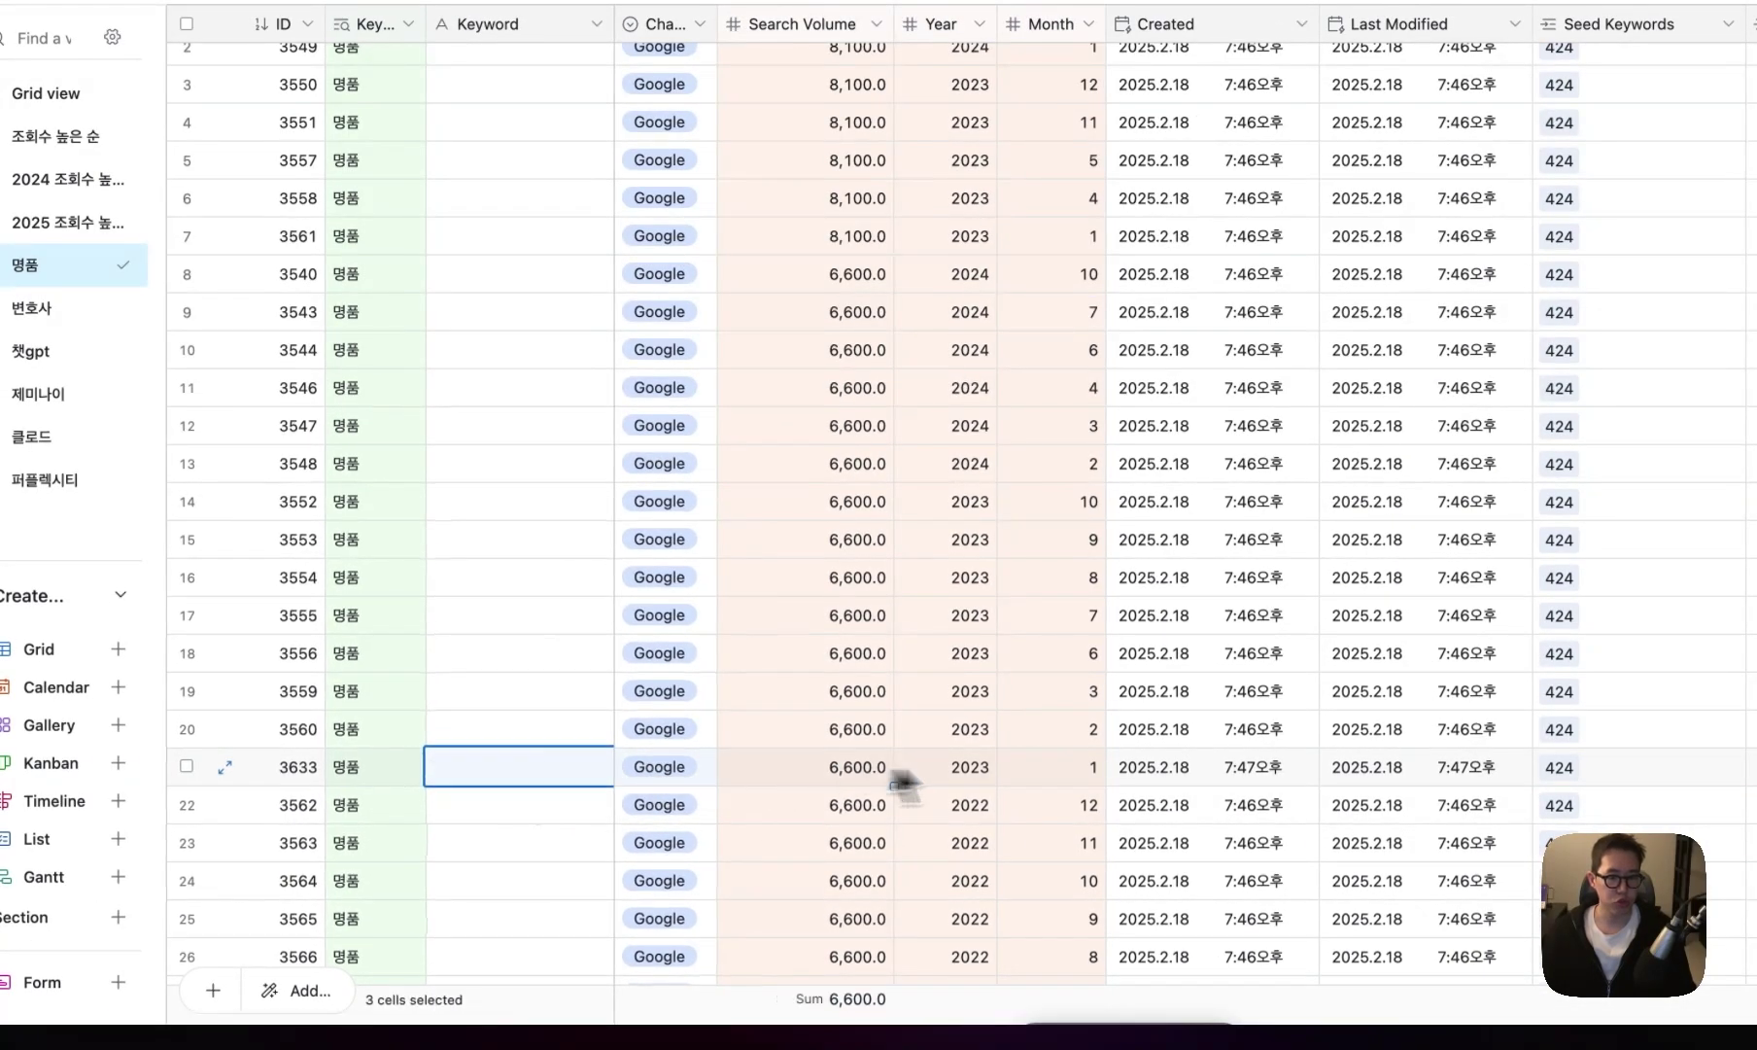
pyautogui.moveTo(1051, 785); pyautogui.dragTo(929, 782)
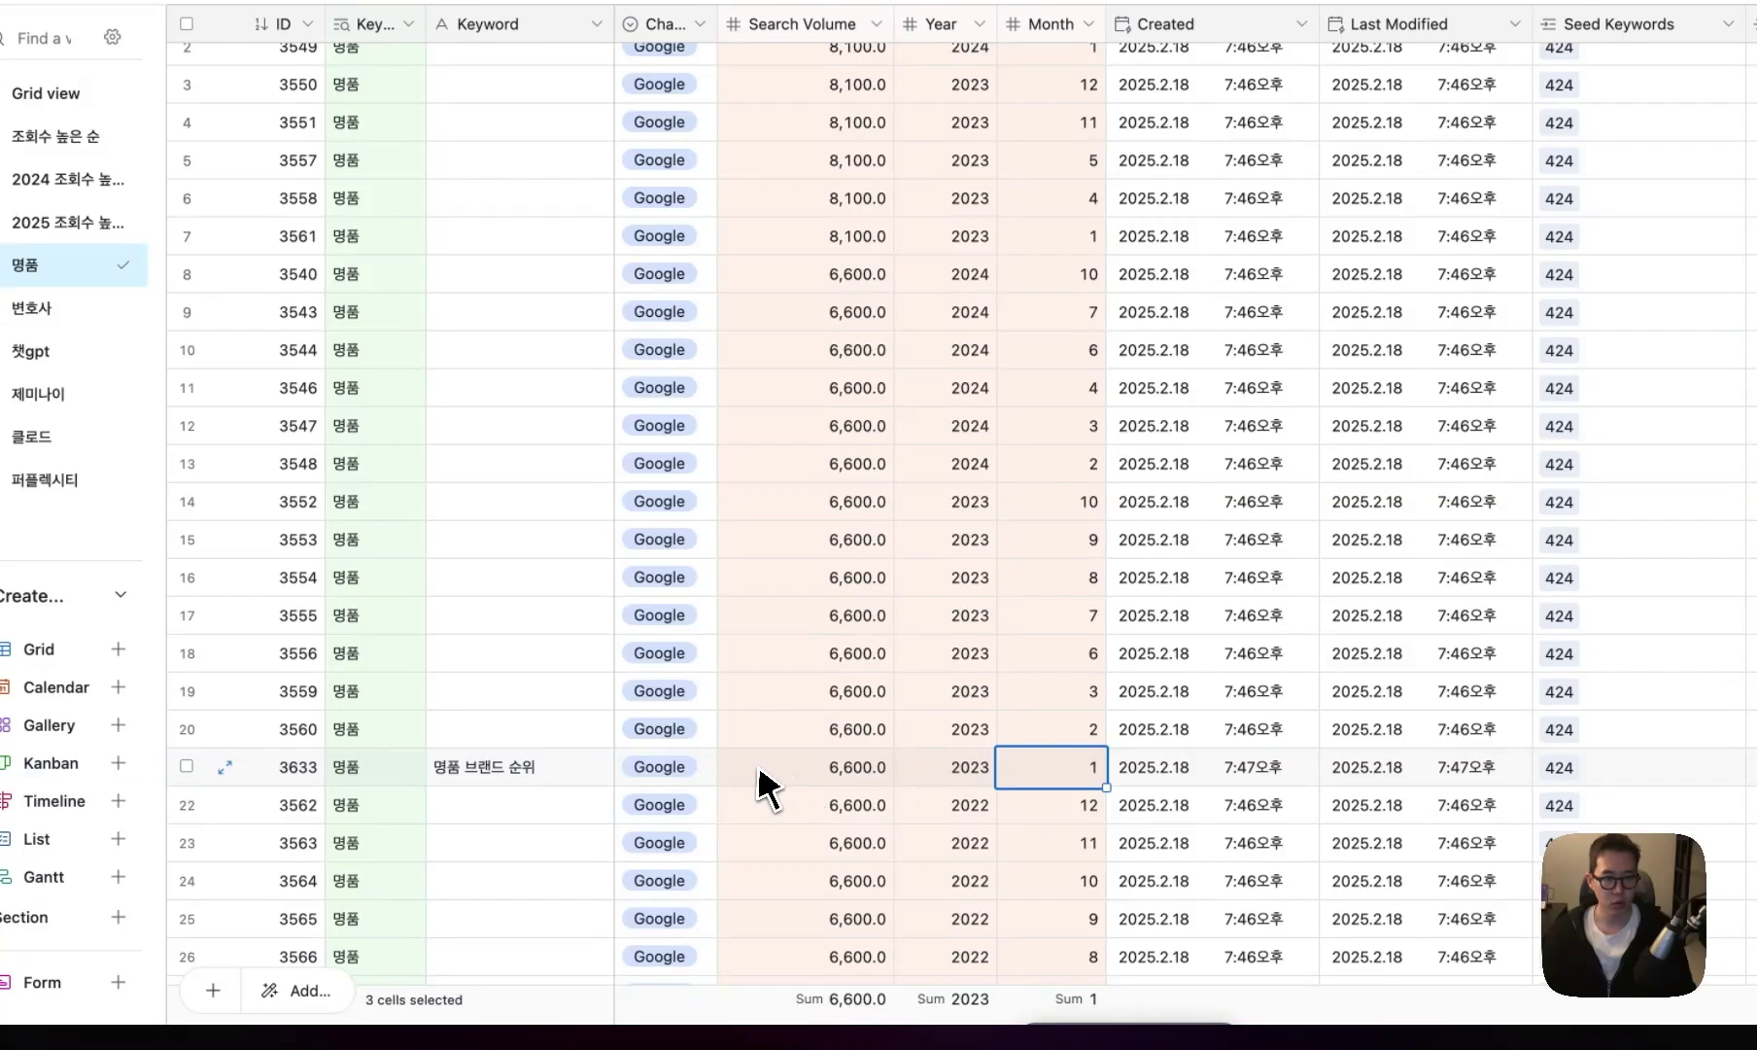
pyautogui.click(596, 783)
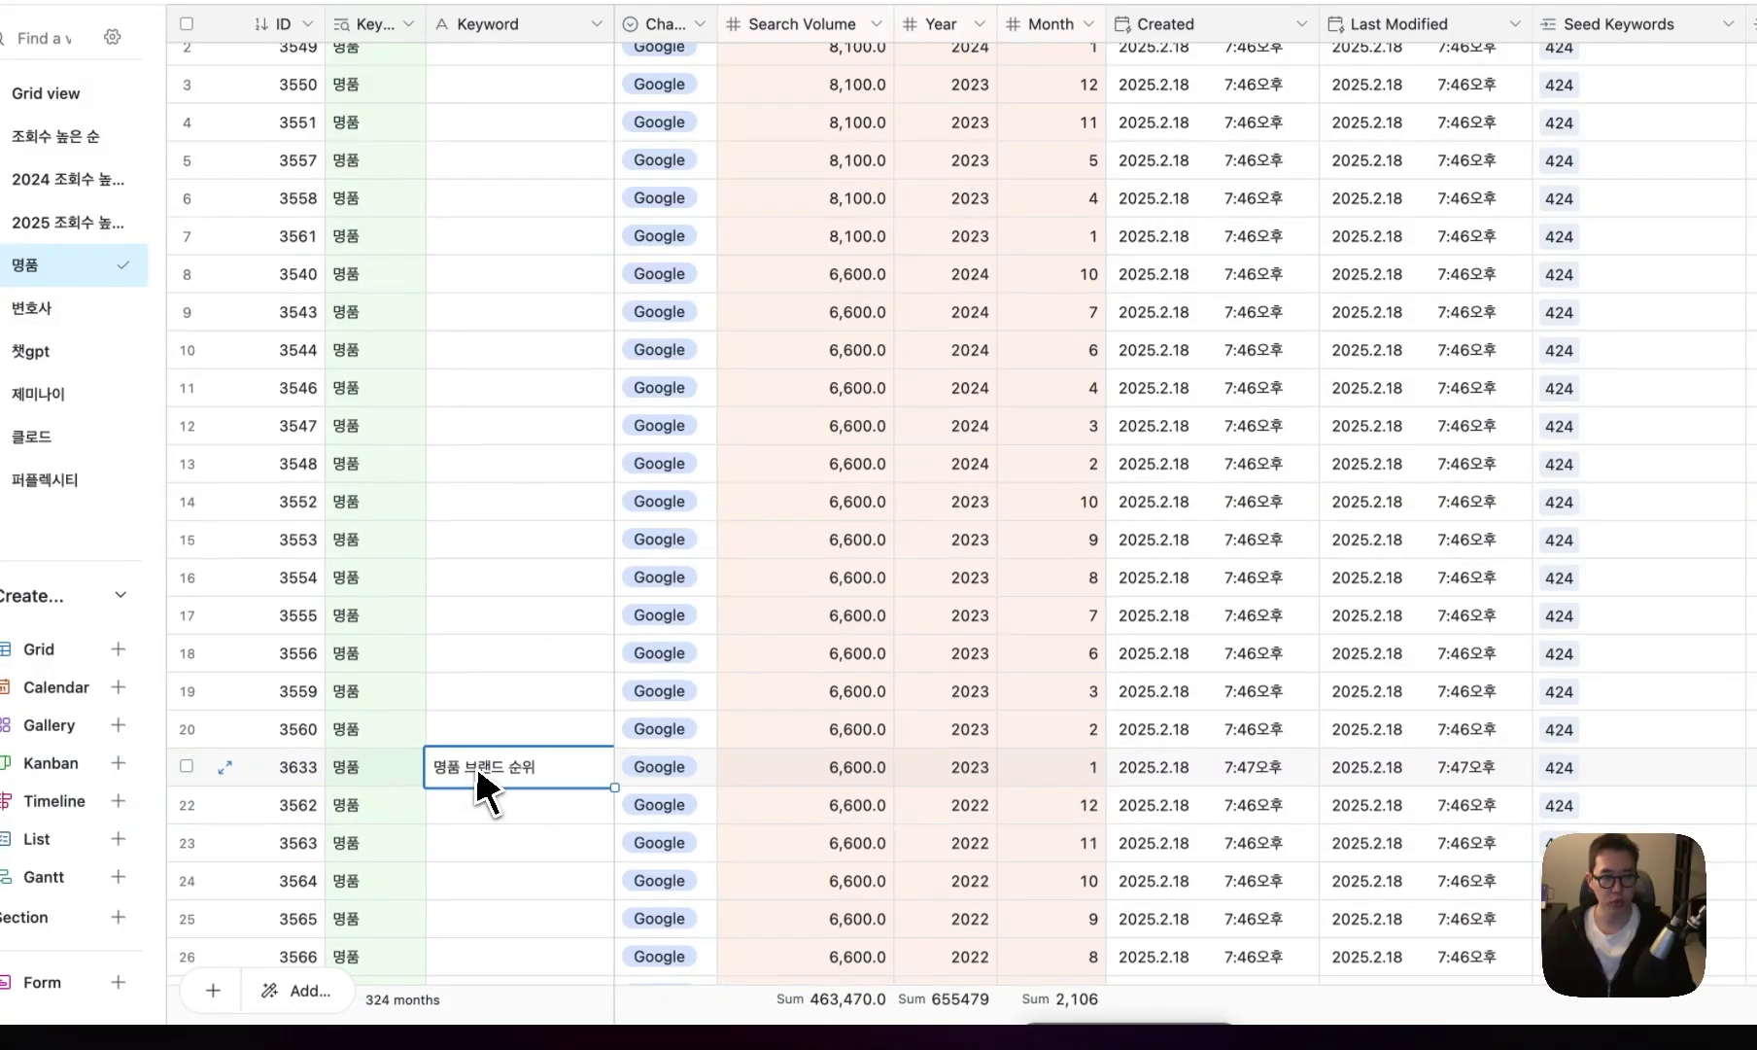
pyautogui.scroll(-2, 479, 775)
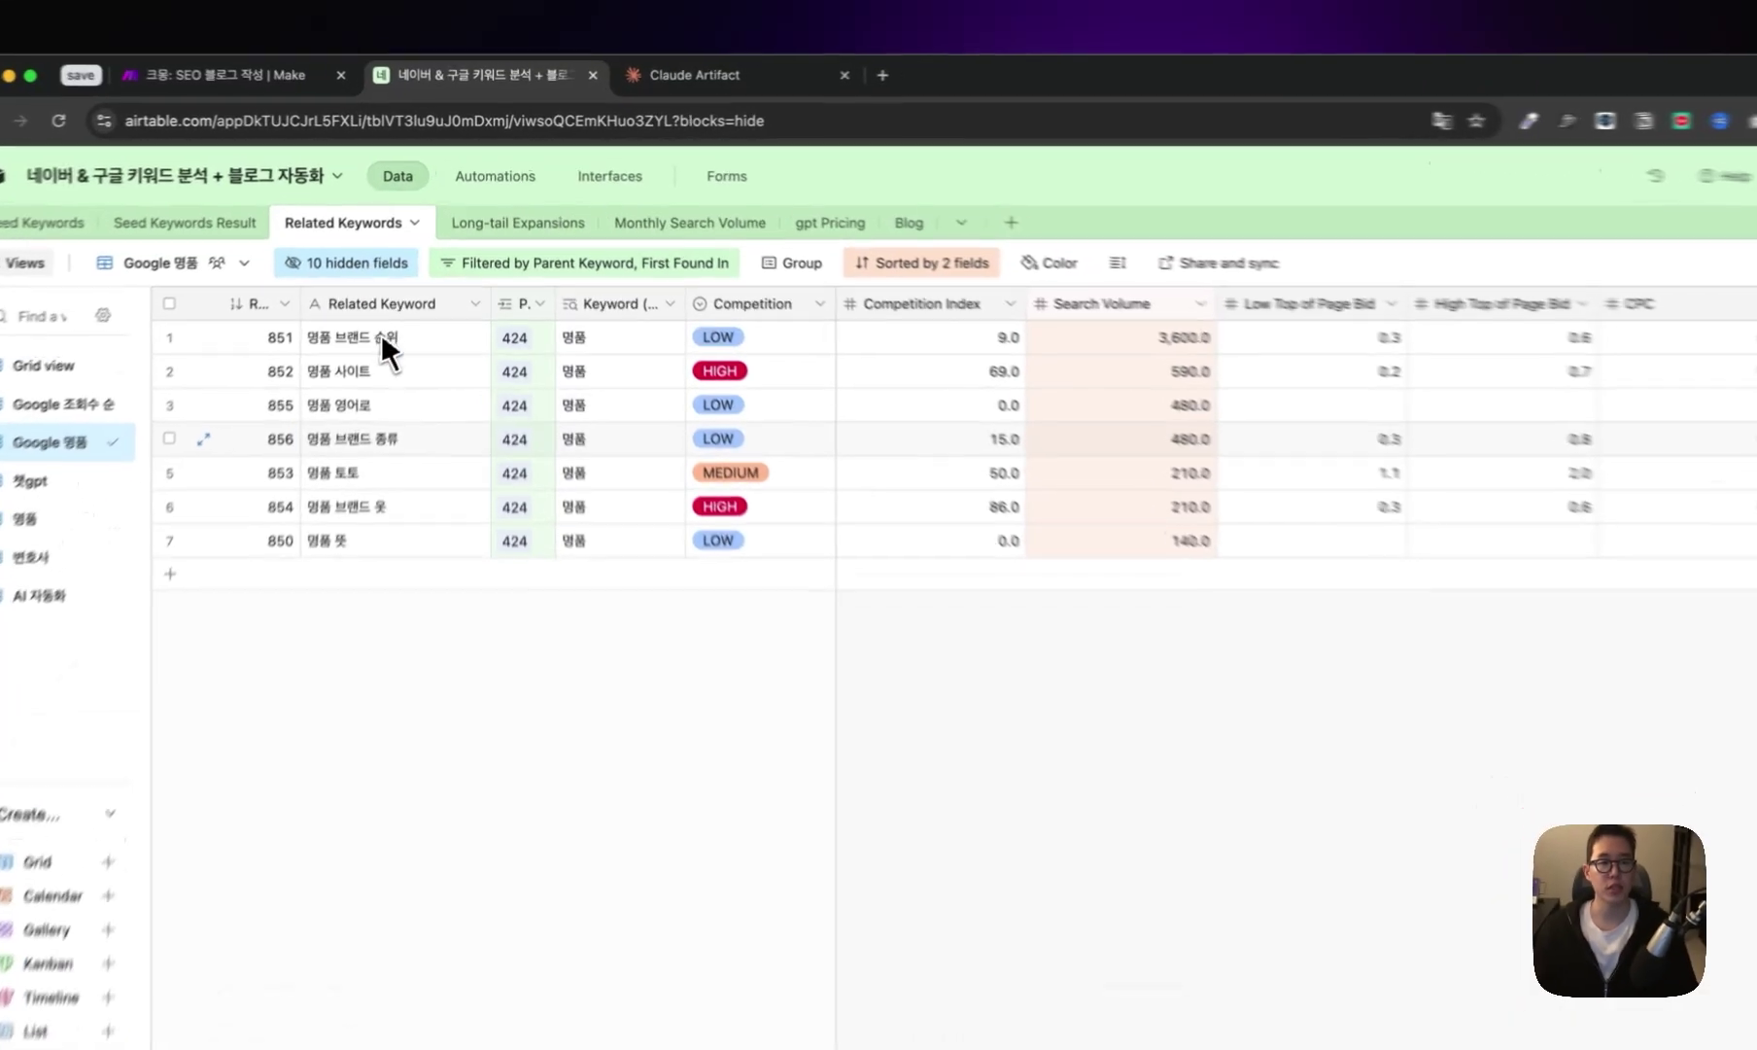
# - Check 명품 브랜드 순위's competition and 3,600 volume, then find 최신 명품 브랜드 순위와 트렌드 expansion
pyautogui.click(389, 375)
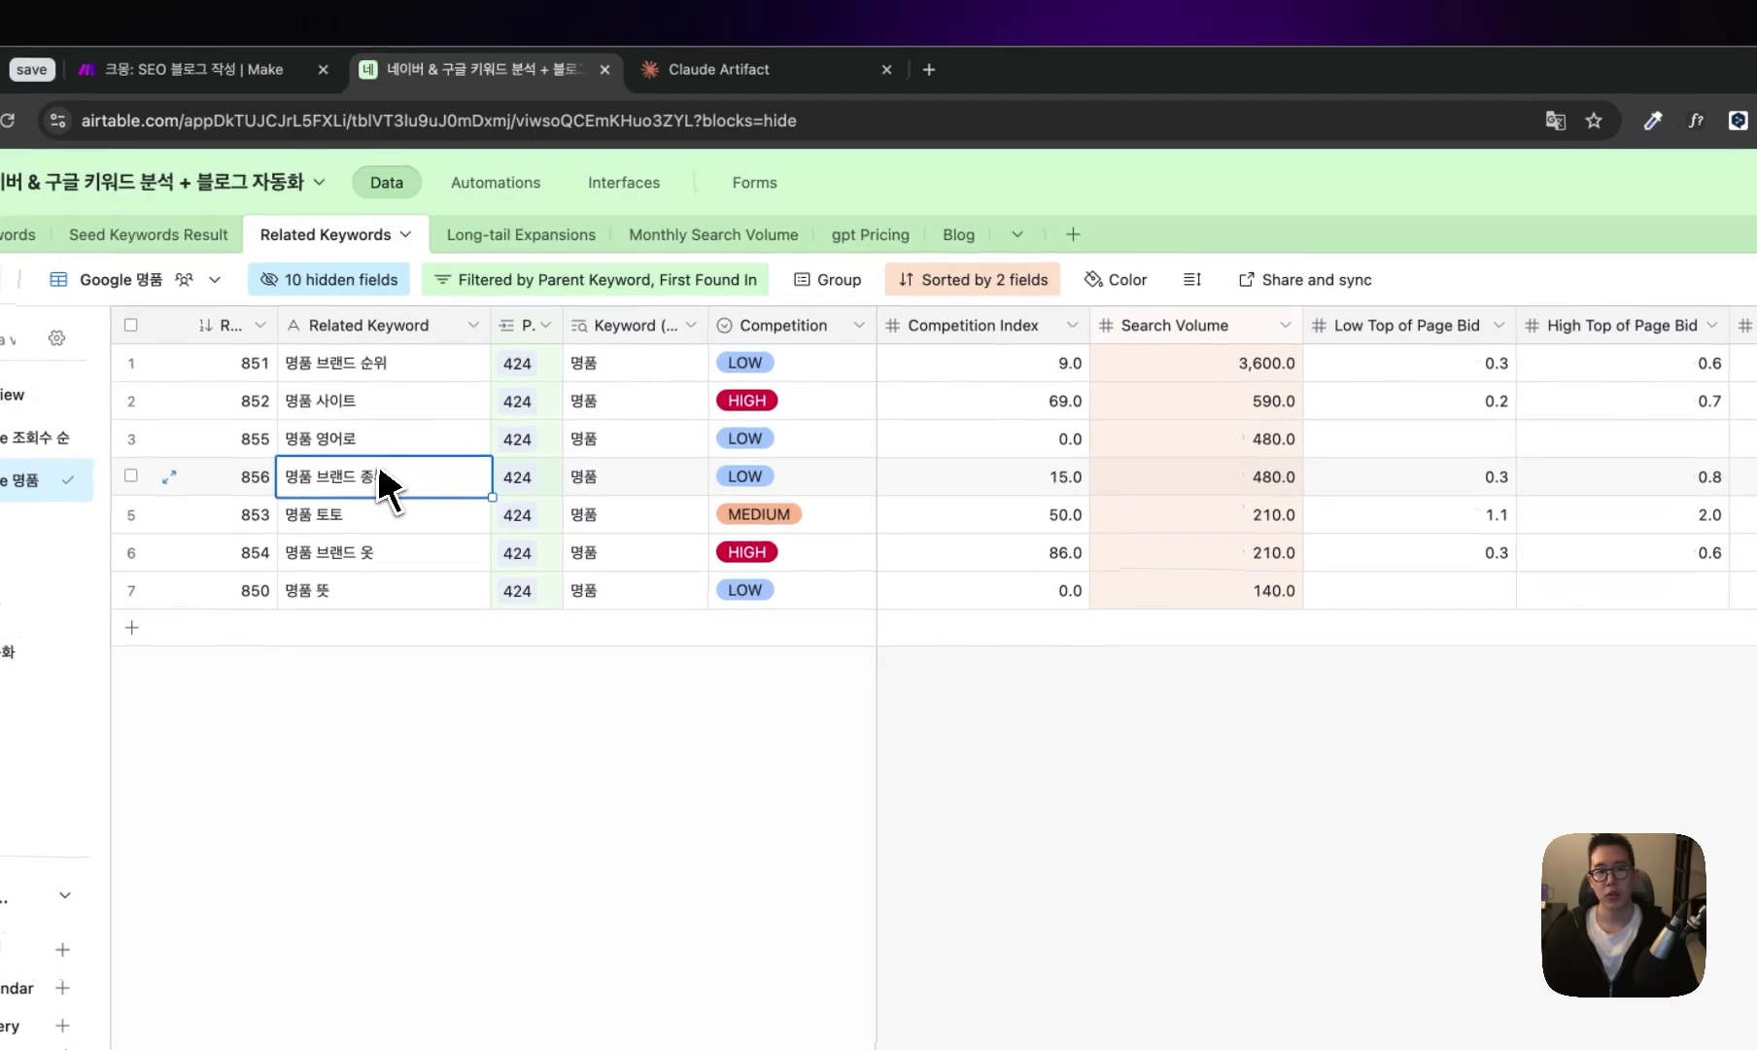
pyautogui.click(397, 367)
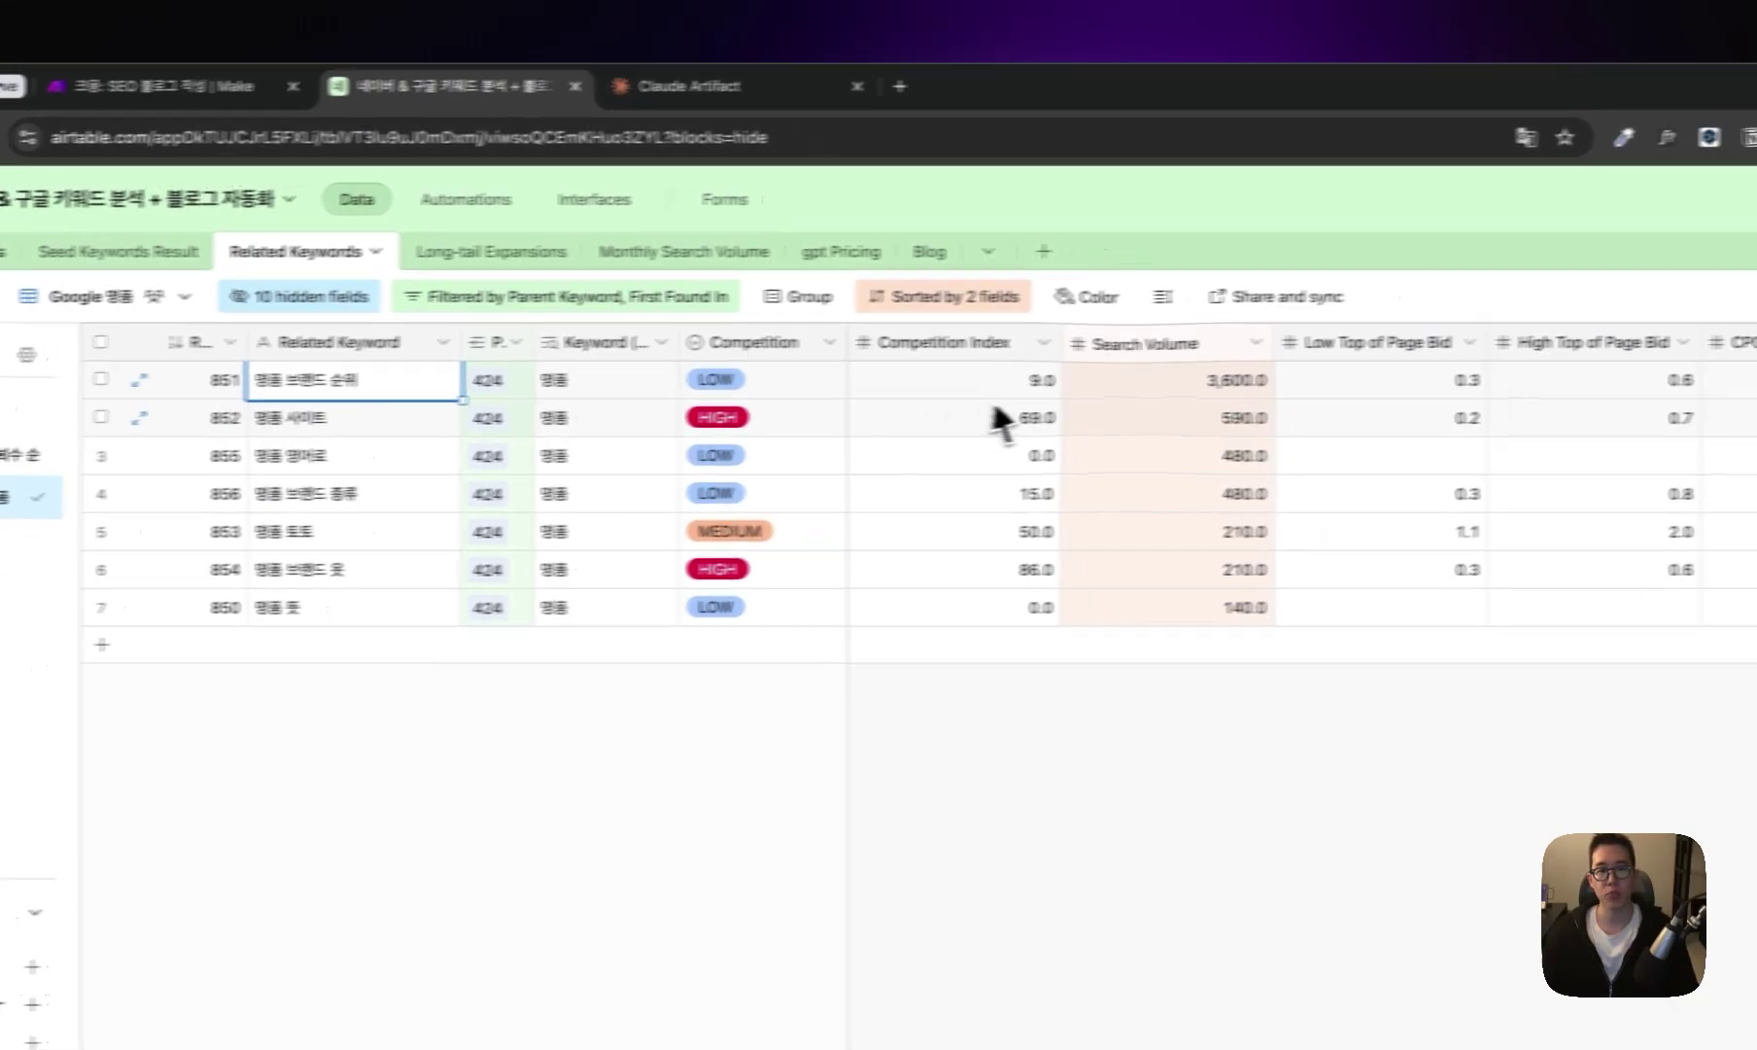
pyautogui.click(1127, 381)
pyautogui.click(792, 379)
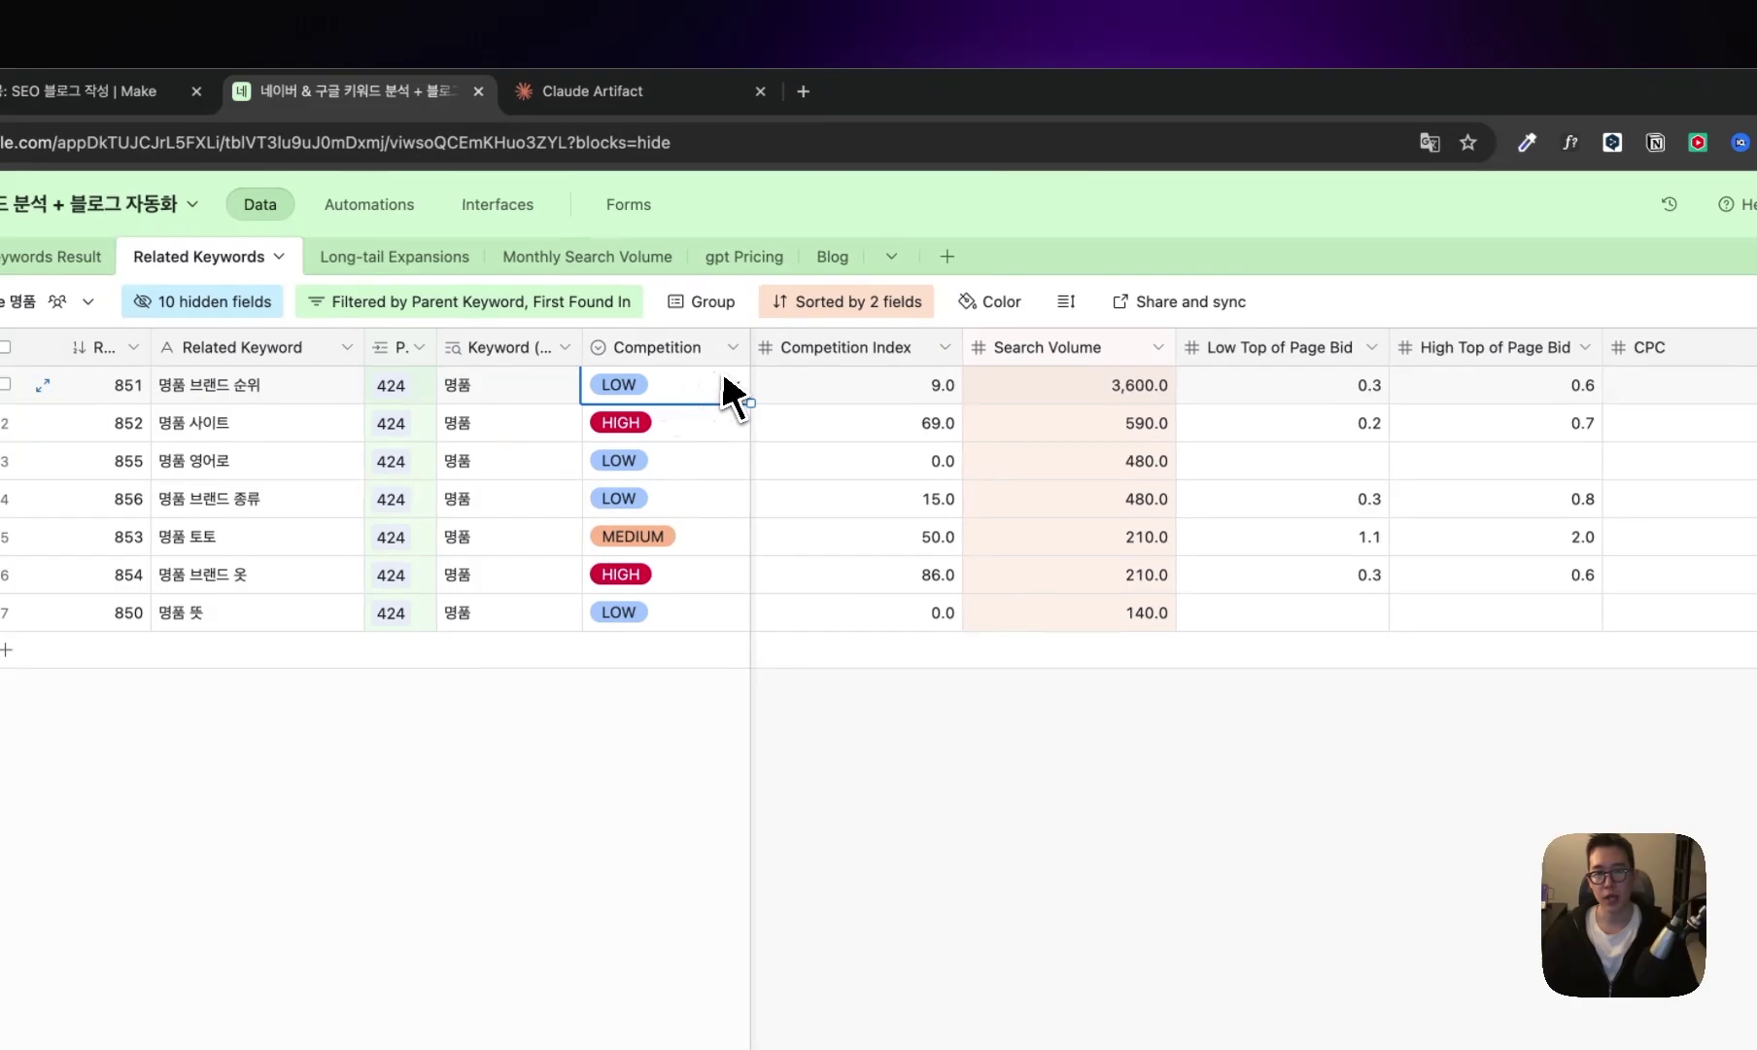
pyautogui.click(1060, 387)
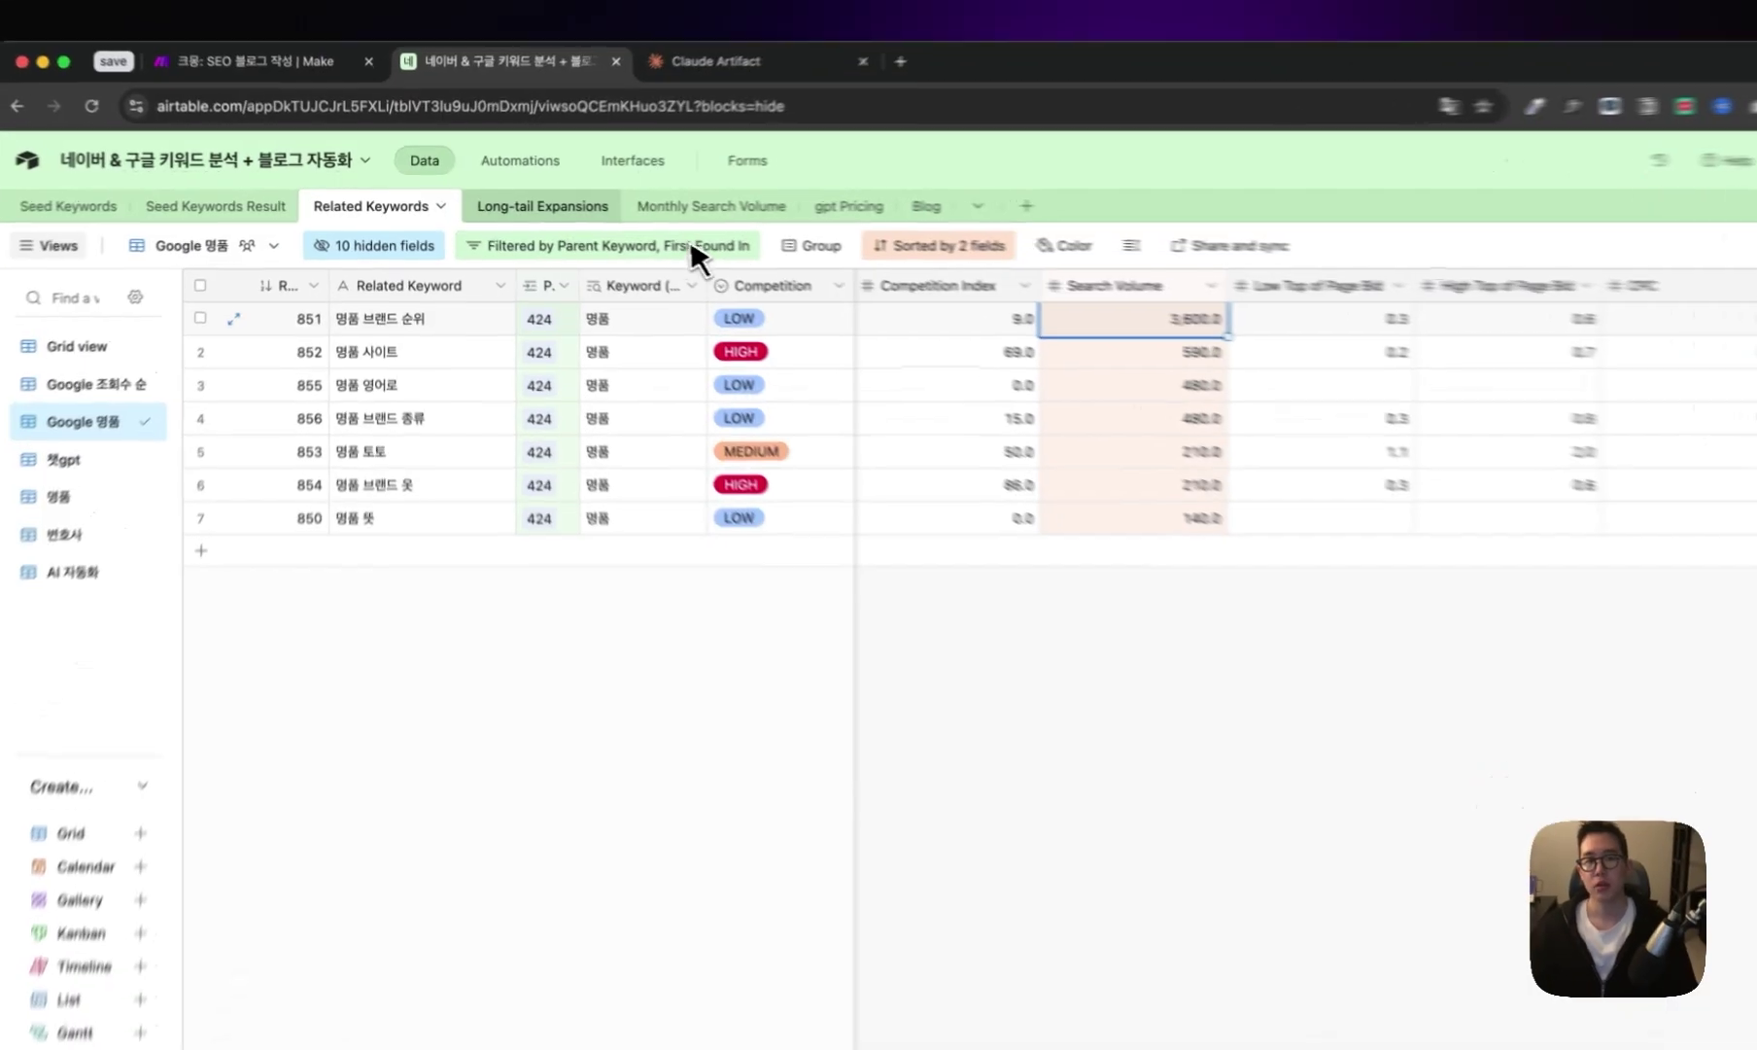
pyautogui.click(512, 203)
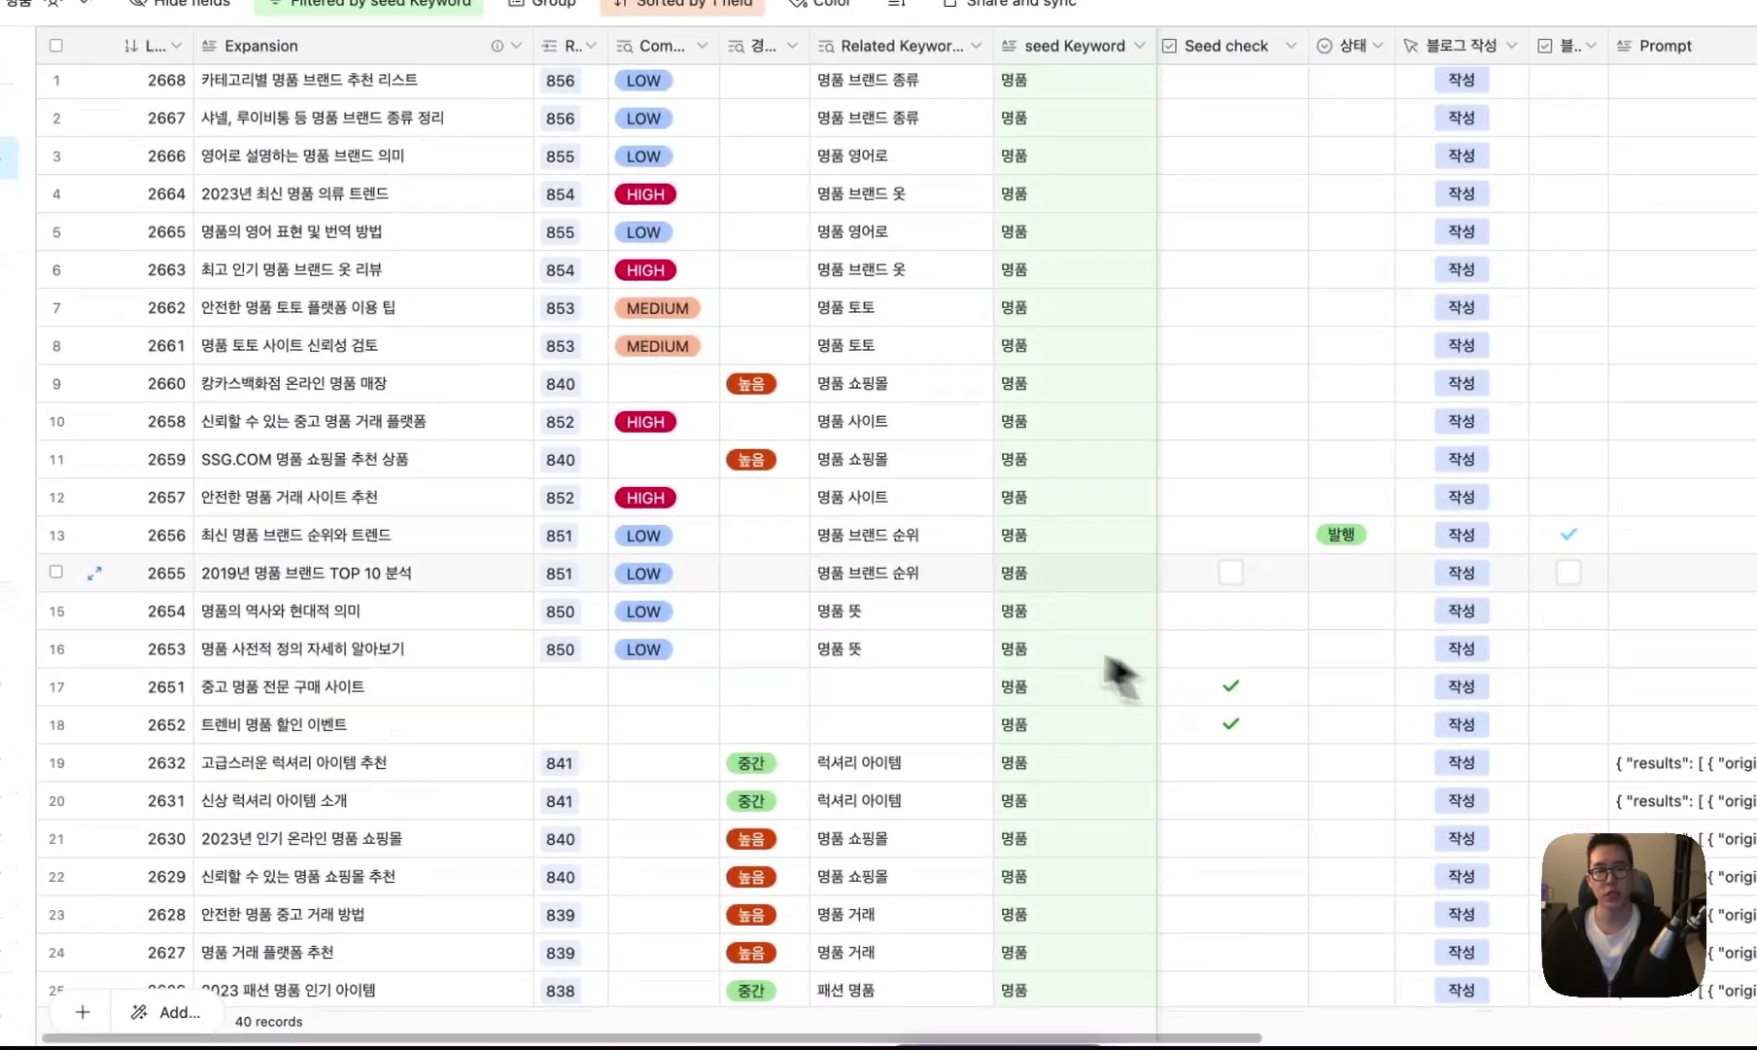
pyautogui.click(339, 537)
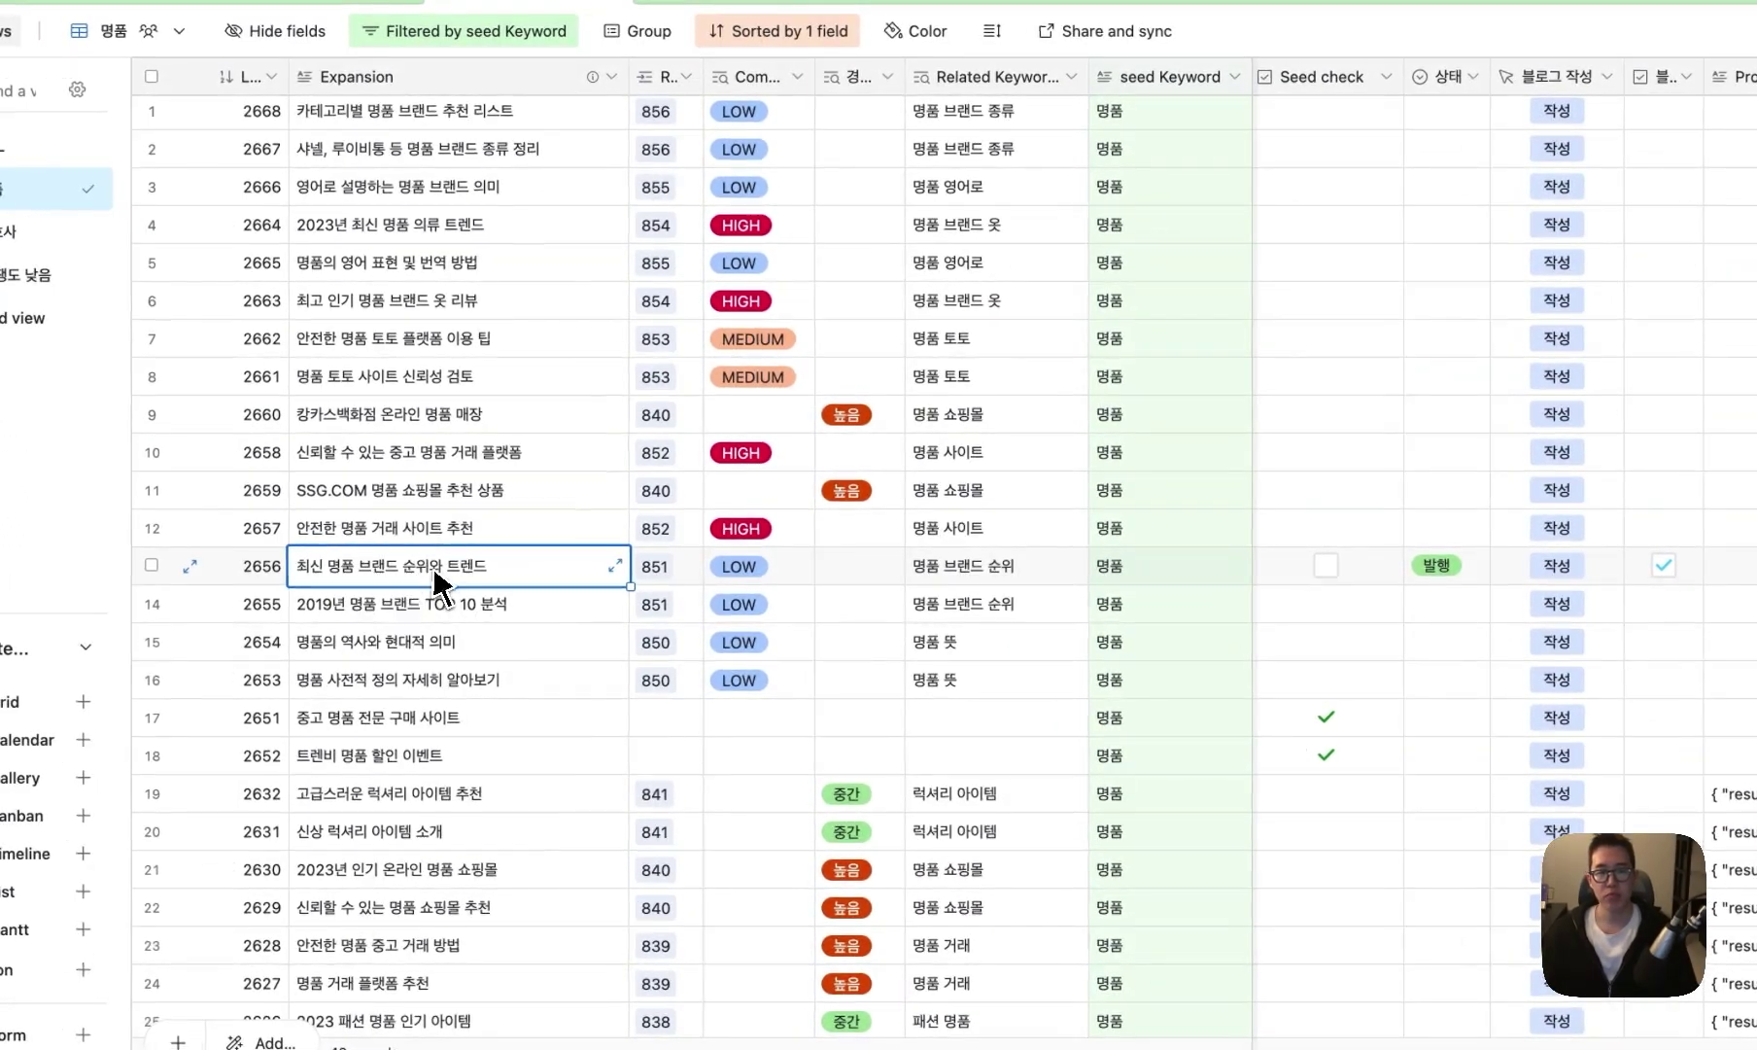
# - Check that expansion's related keyword, then go to the Blog table
pyautogui.press('Right')
pyautogui.press('Right')
pyautogui.press('Right')
pyautogui.press('Right')
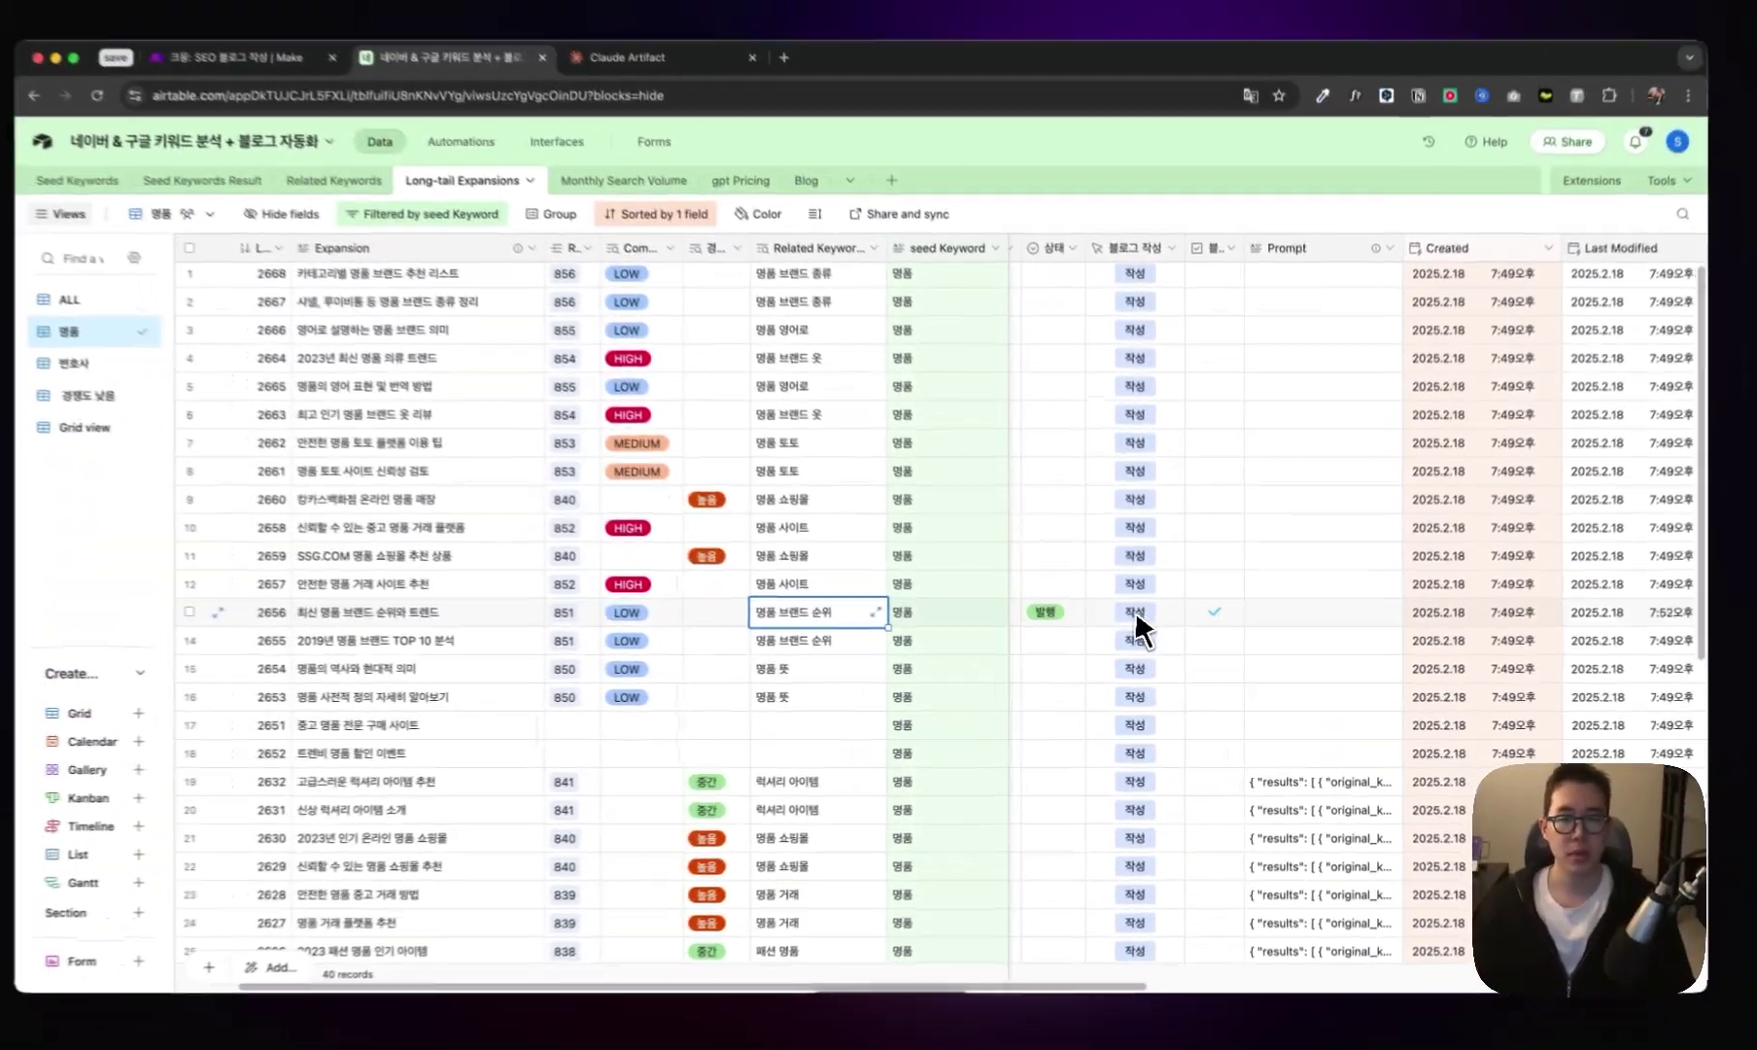
pyautogui.hscroll(-2, 1154, 631)
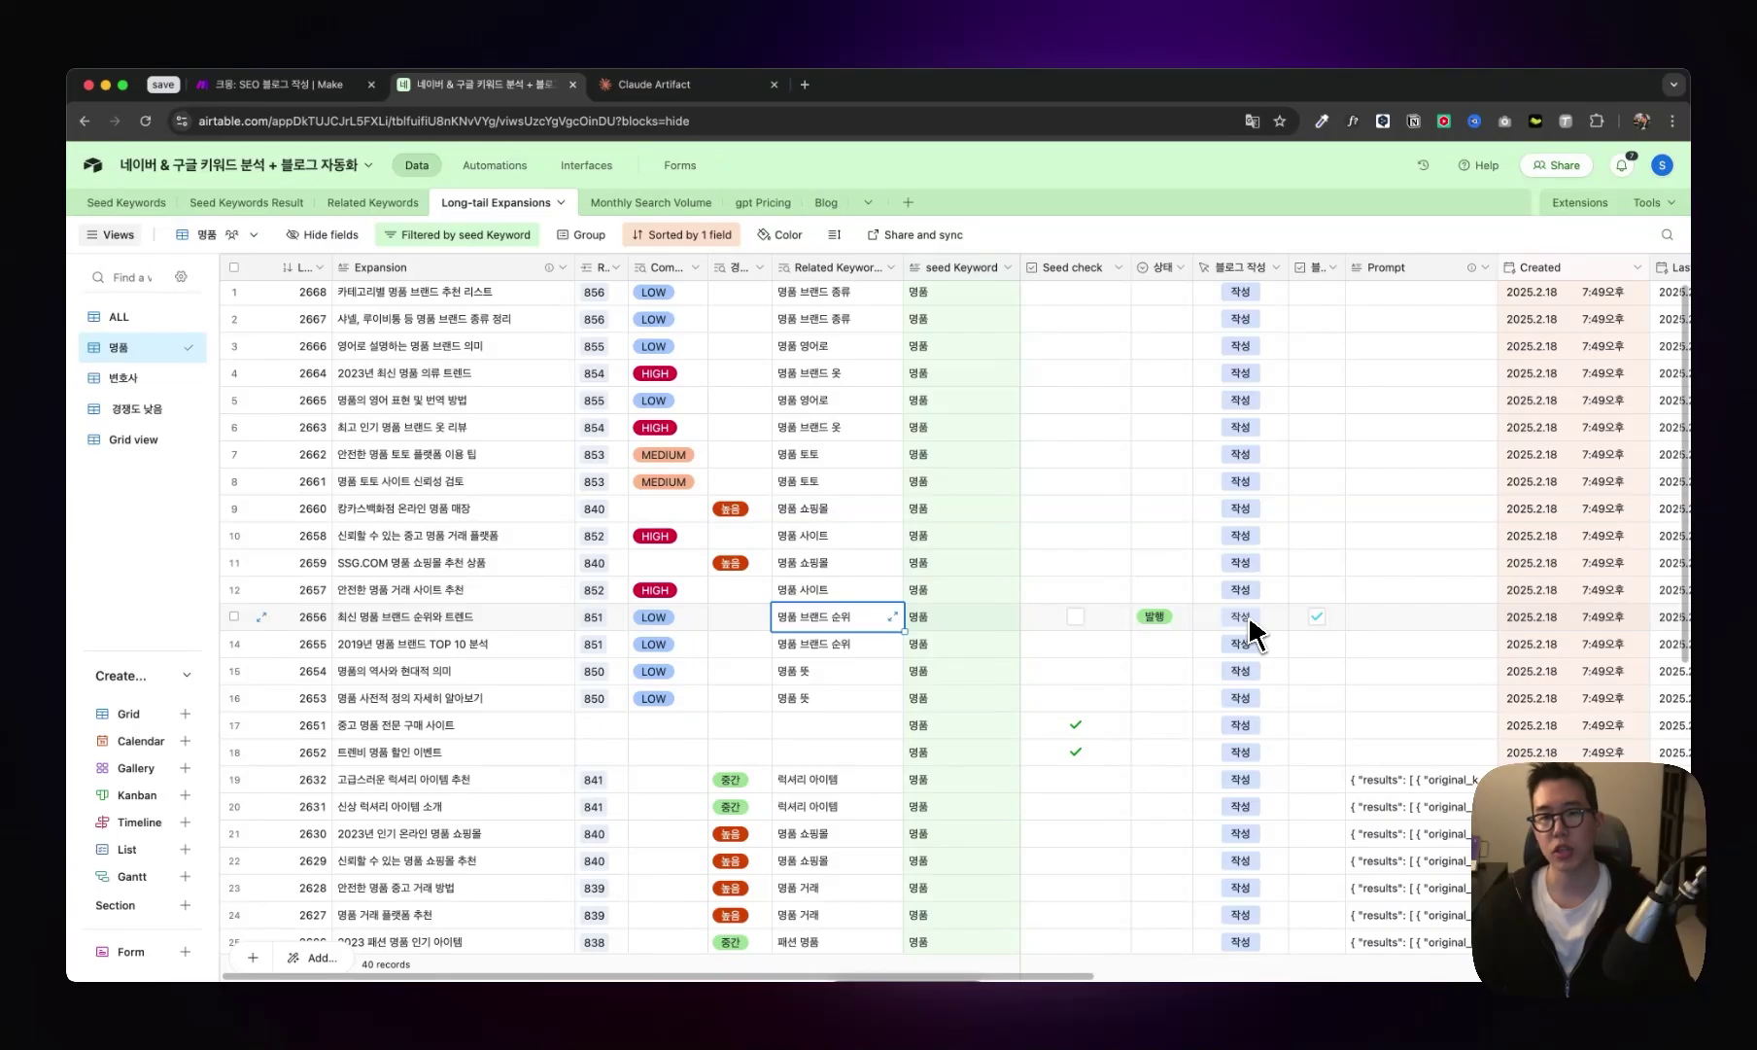
pyautogui.click(826, 202)
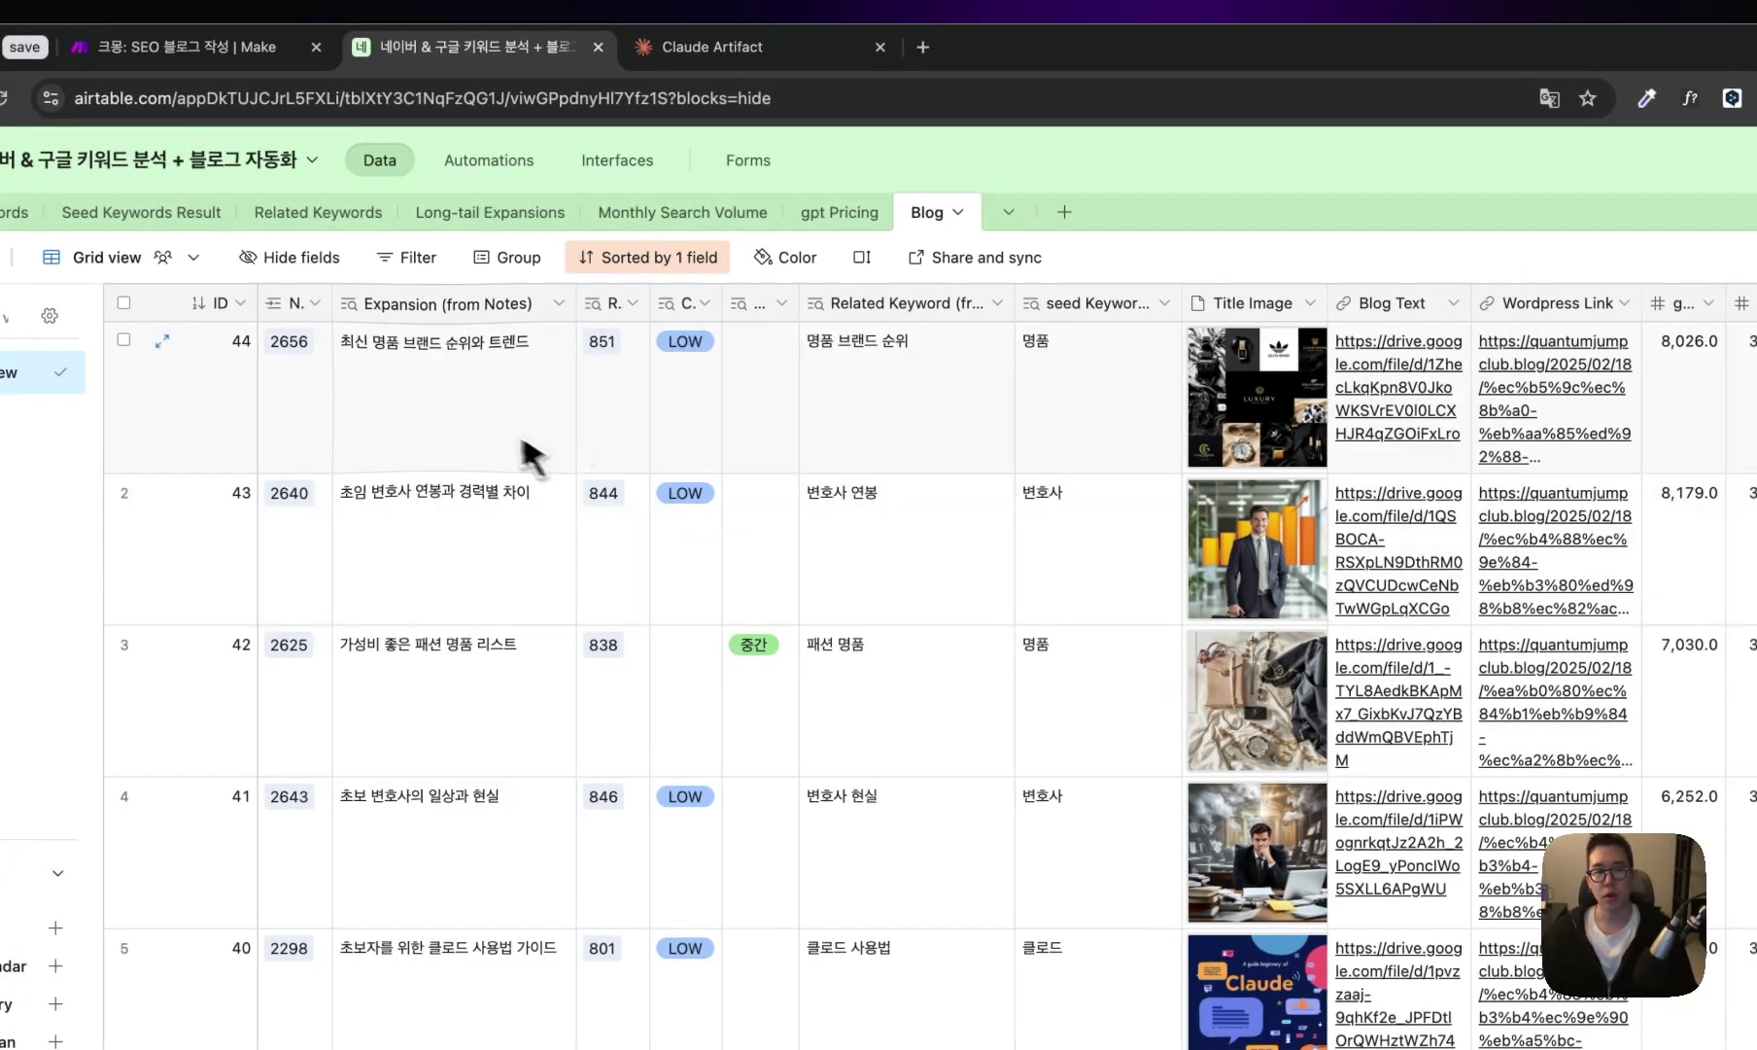
# - Review the 최신 명품 브랜드 순위와 트렌드 post's keyword, blog text and WordPress link, and expand its title image
pyautogui.click(474, 360)
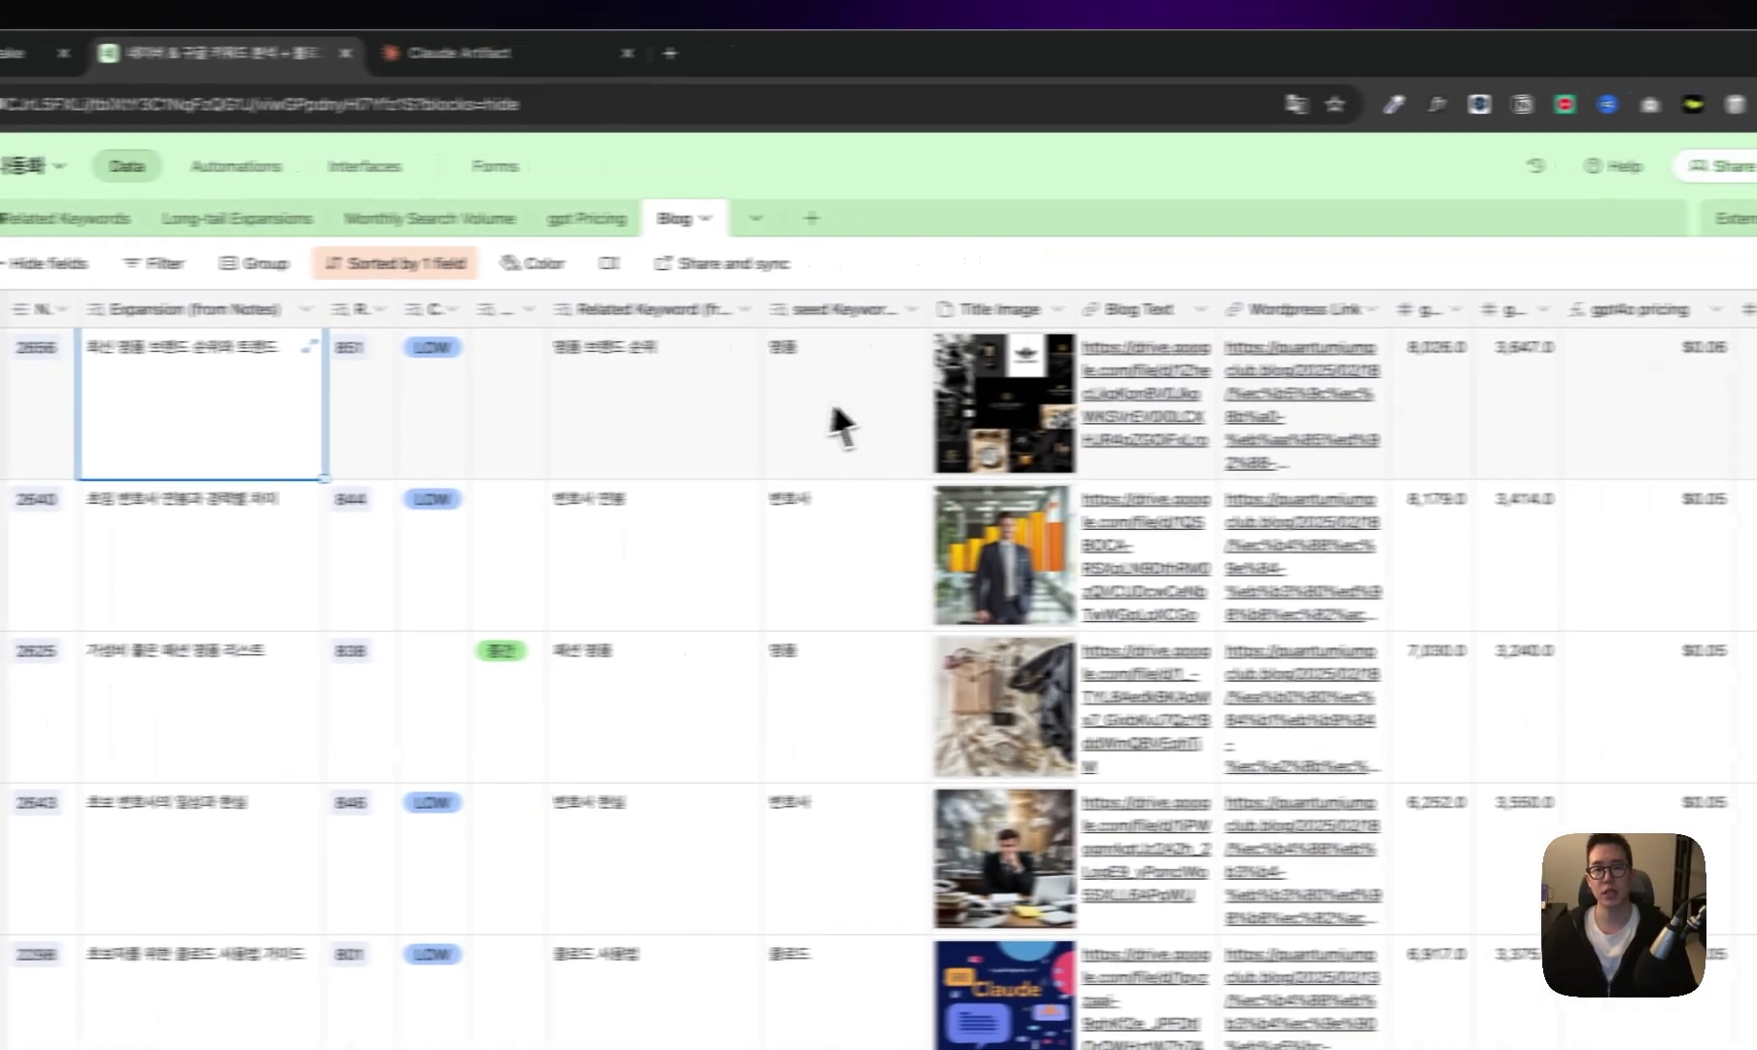
pyautogui.click(1087, 415)
pyautogui.click(1400, 424)
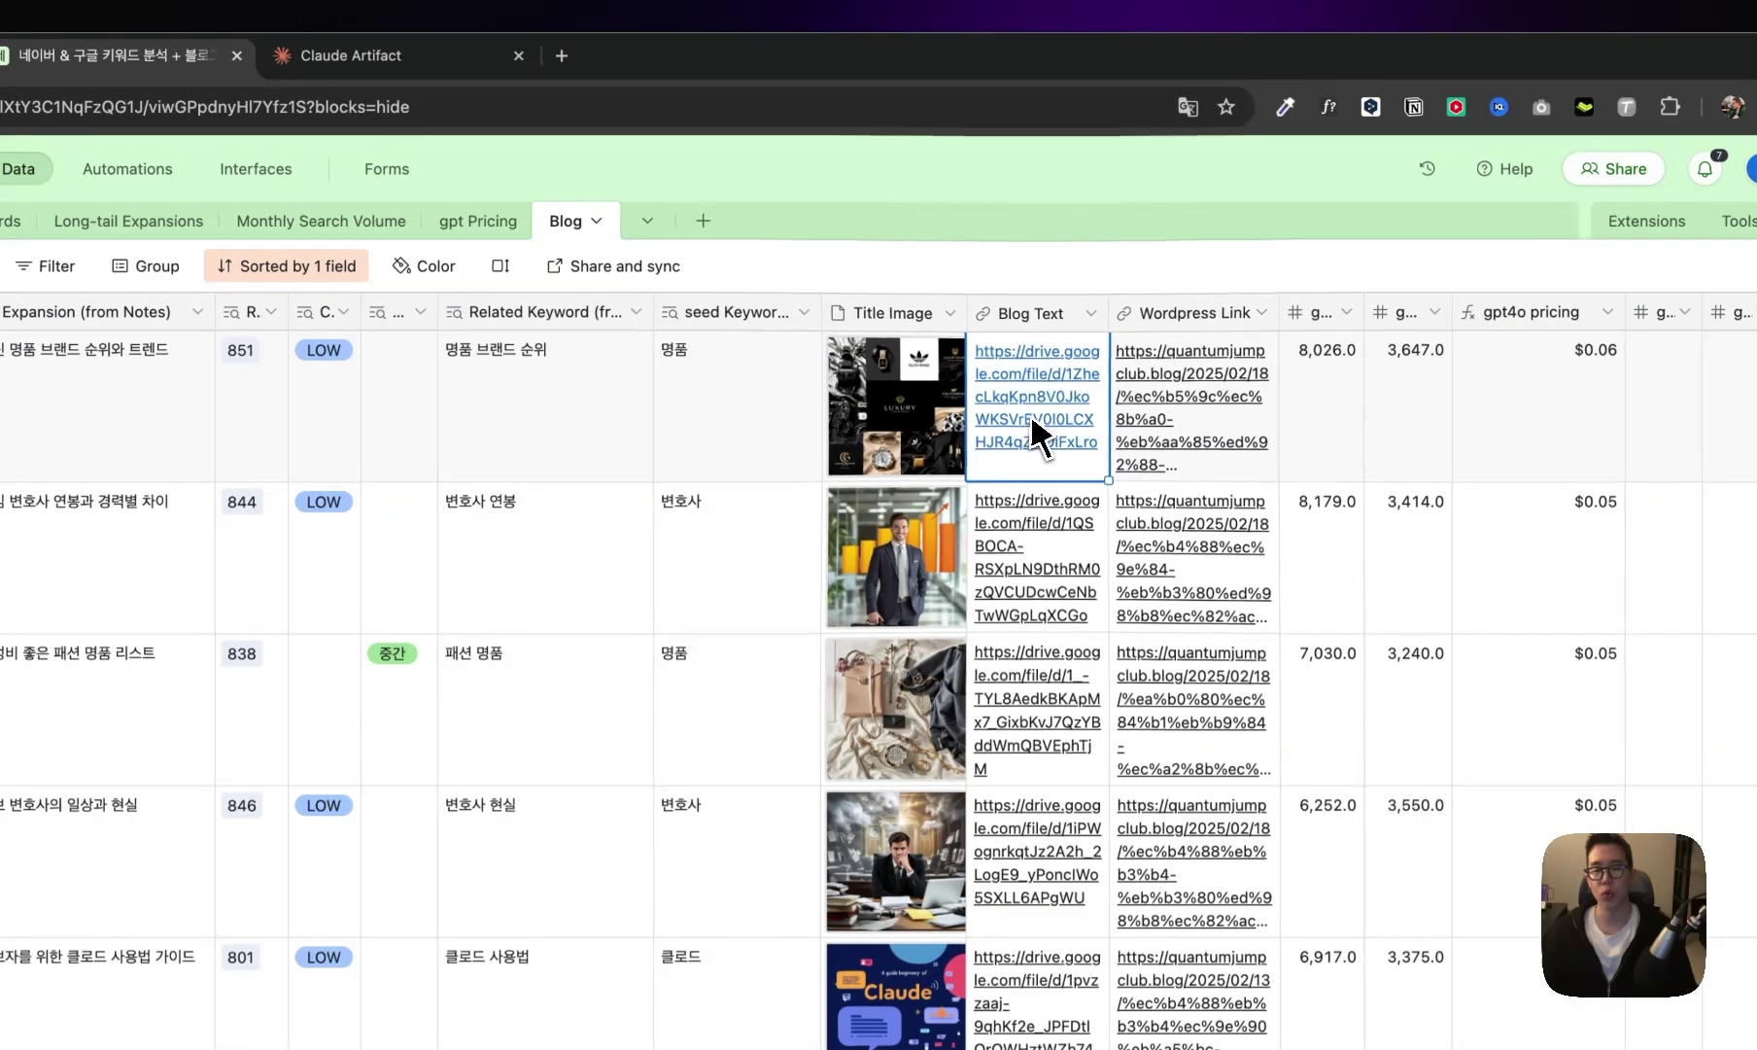
pyautogui.click(1174, 418)
pyautogui.click(943, 373)
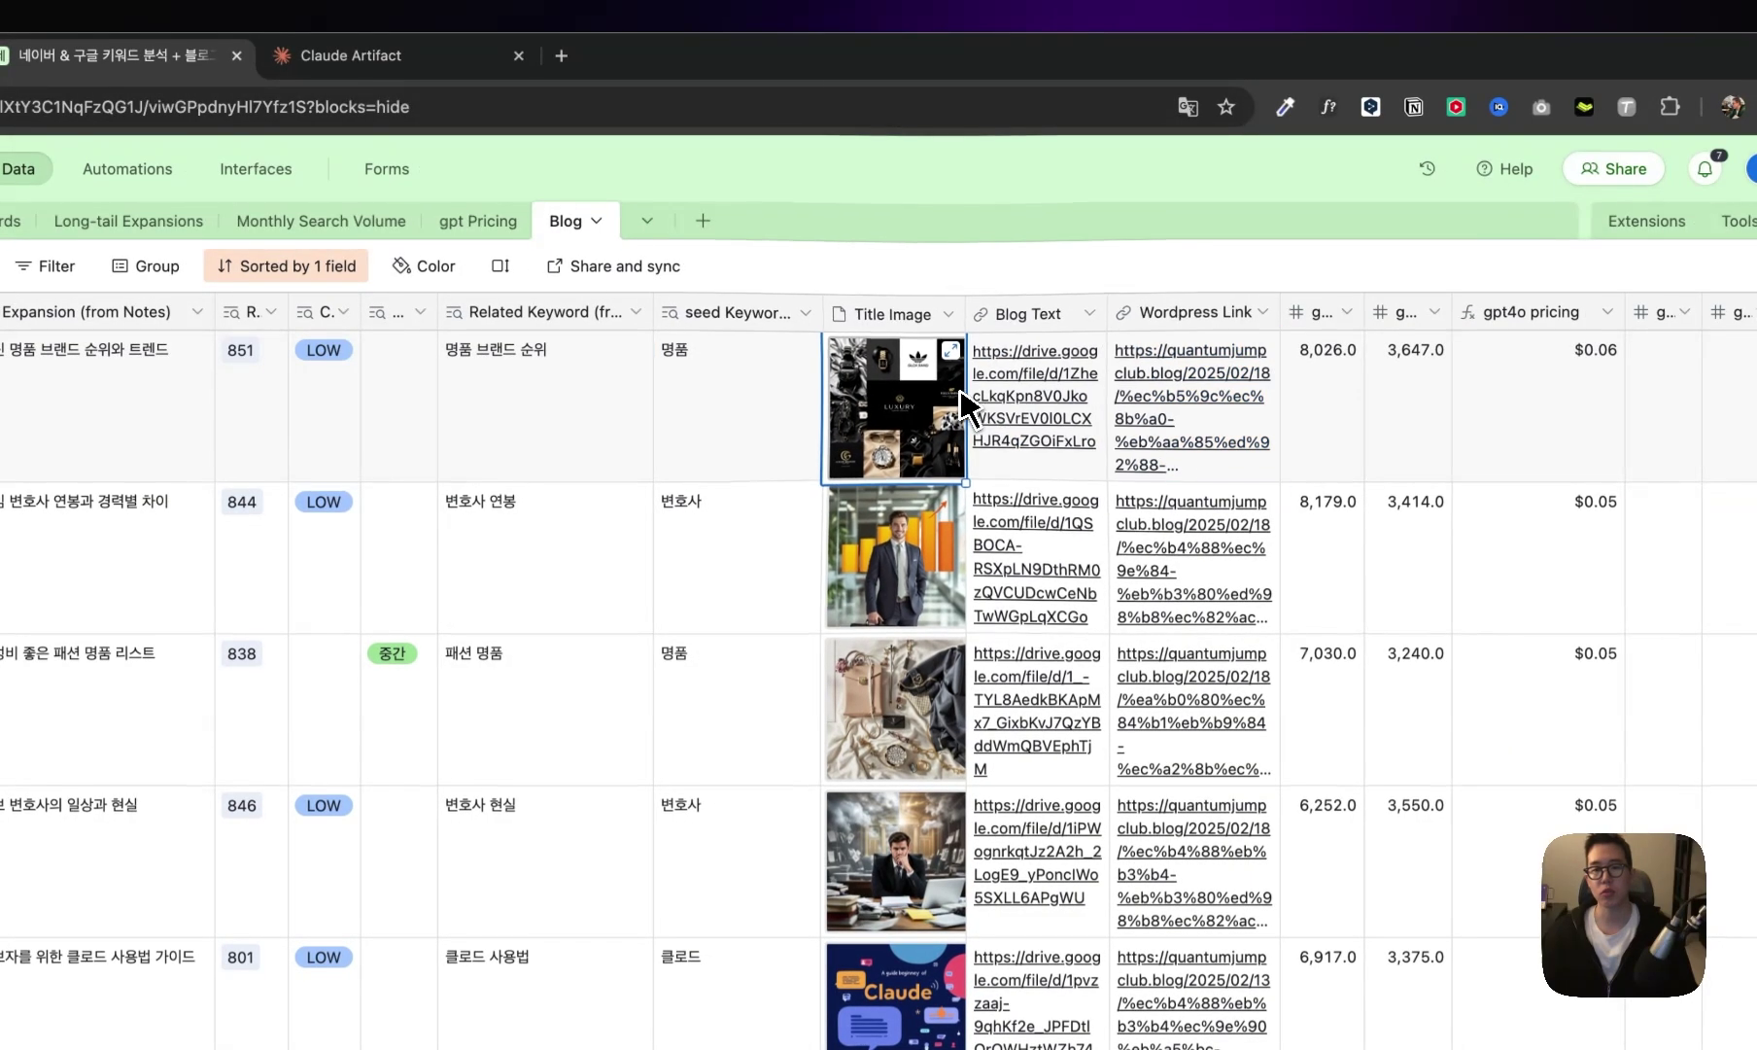
pyautogui.click(925, 416)
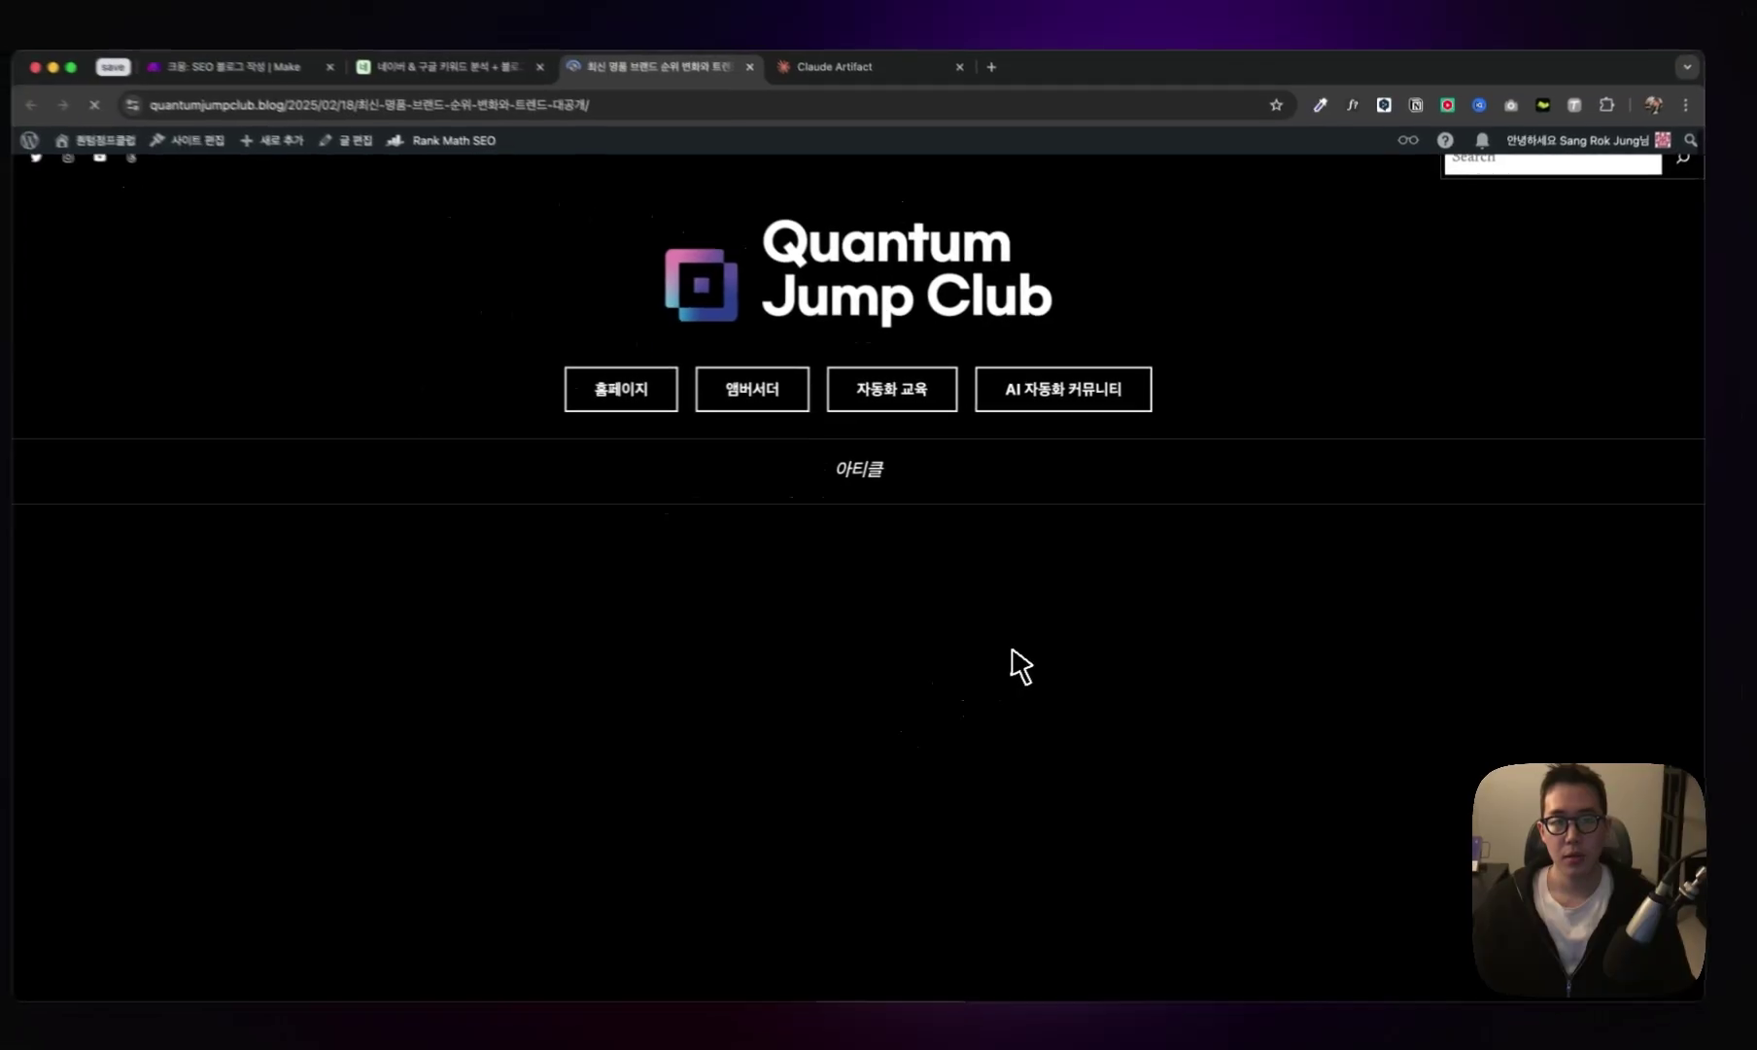
pyautogui.scroll(-3, 1026, 643)
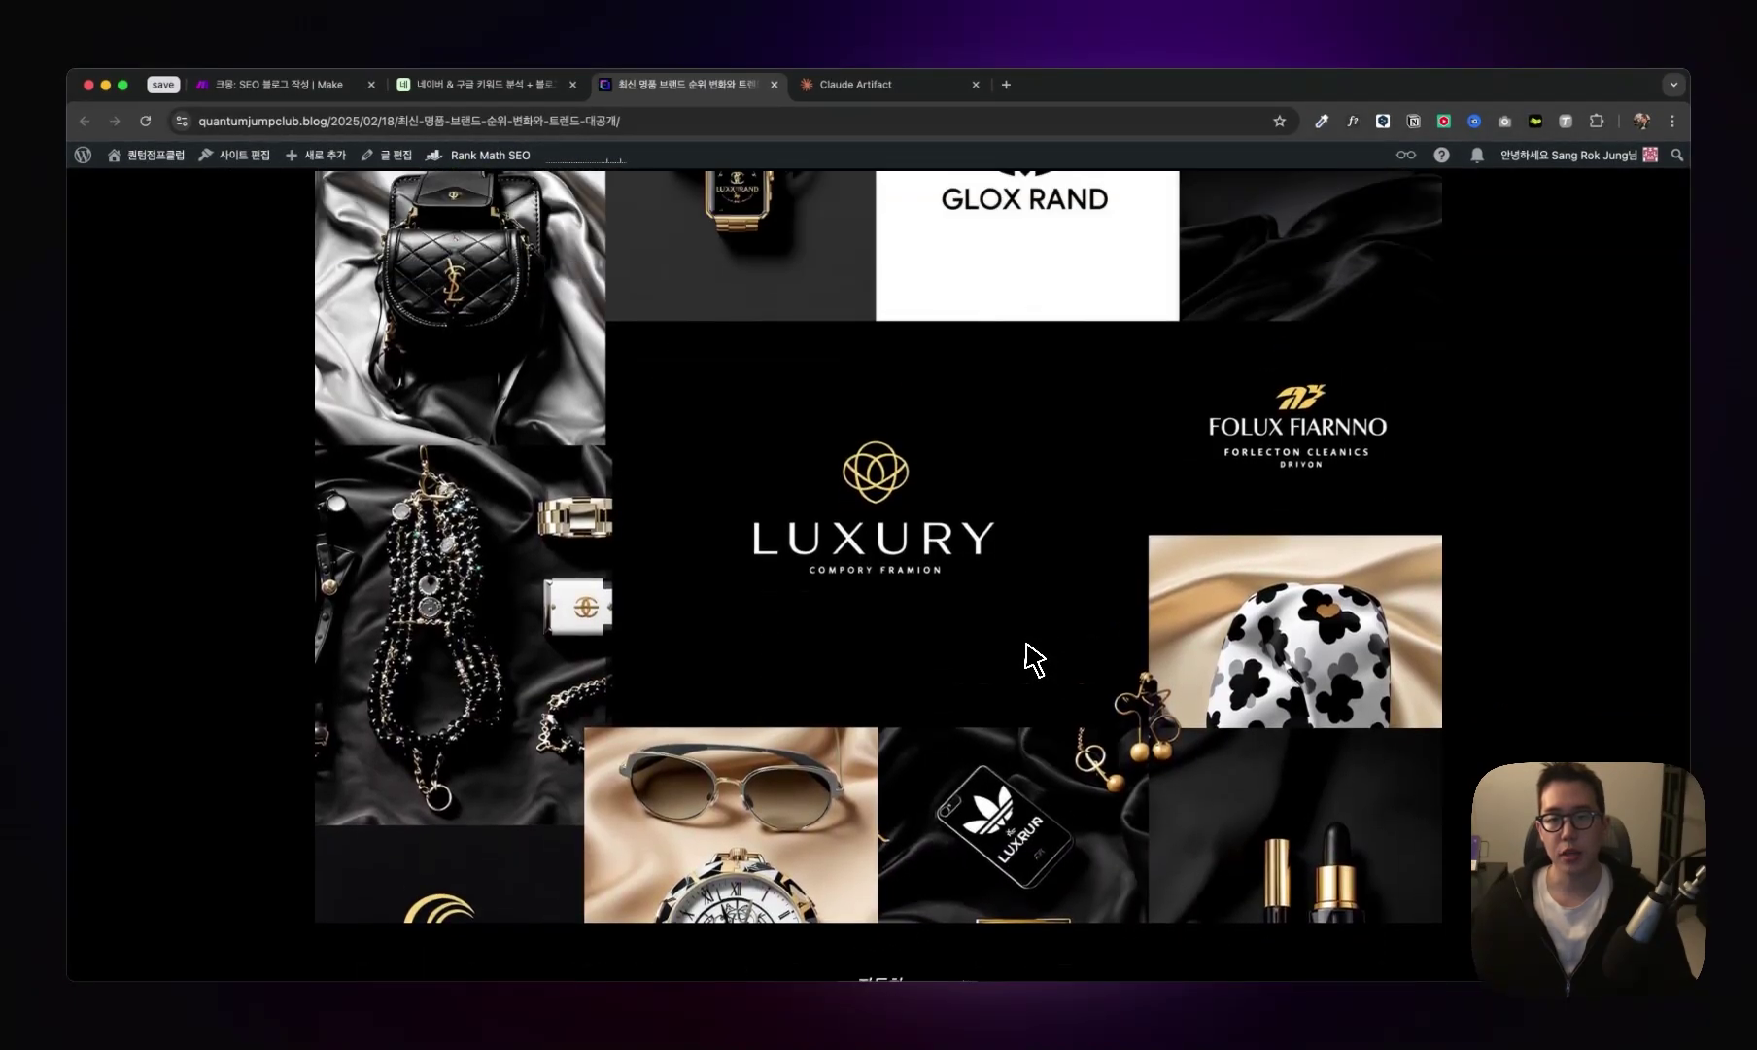
# - Highlight the published post's title and the spring/summer must-have item subheading while reading
pyautogui.scroll(-5, 997, 615)
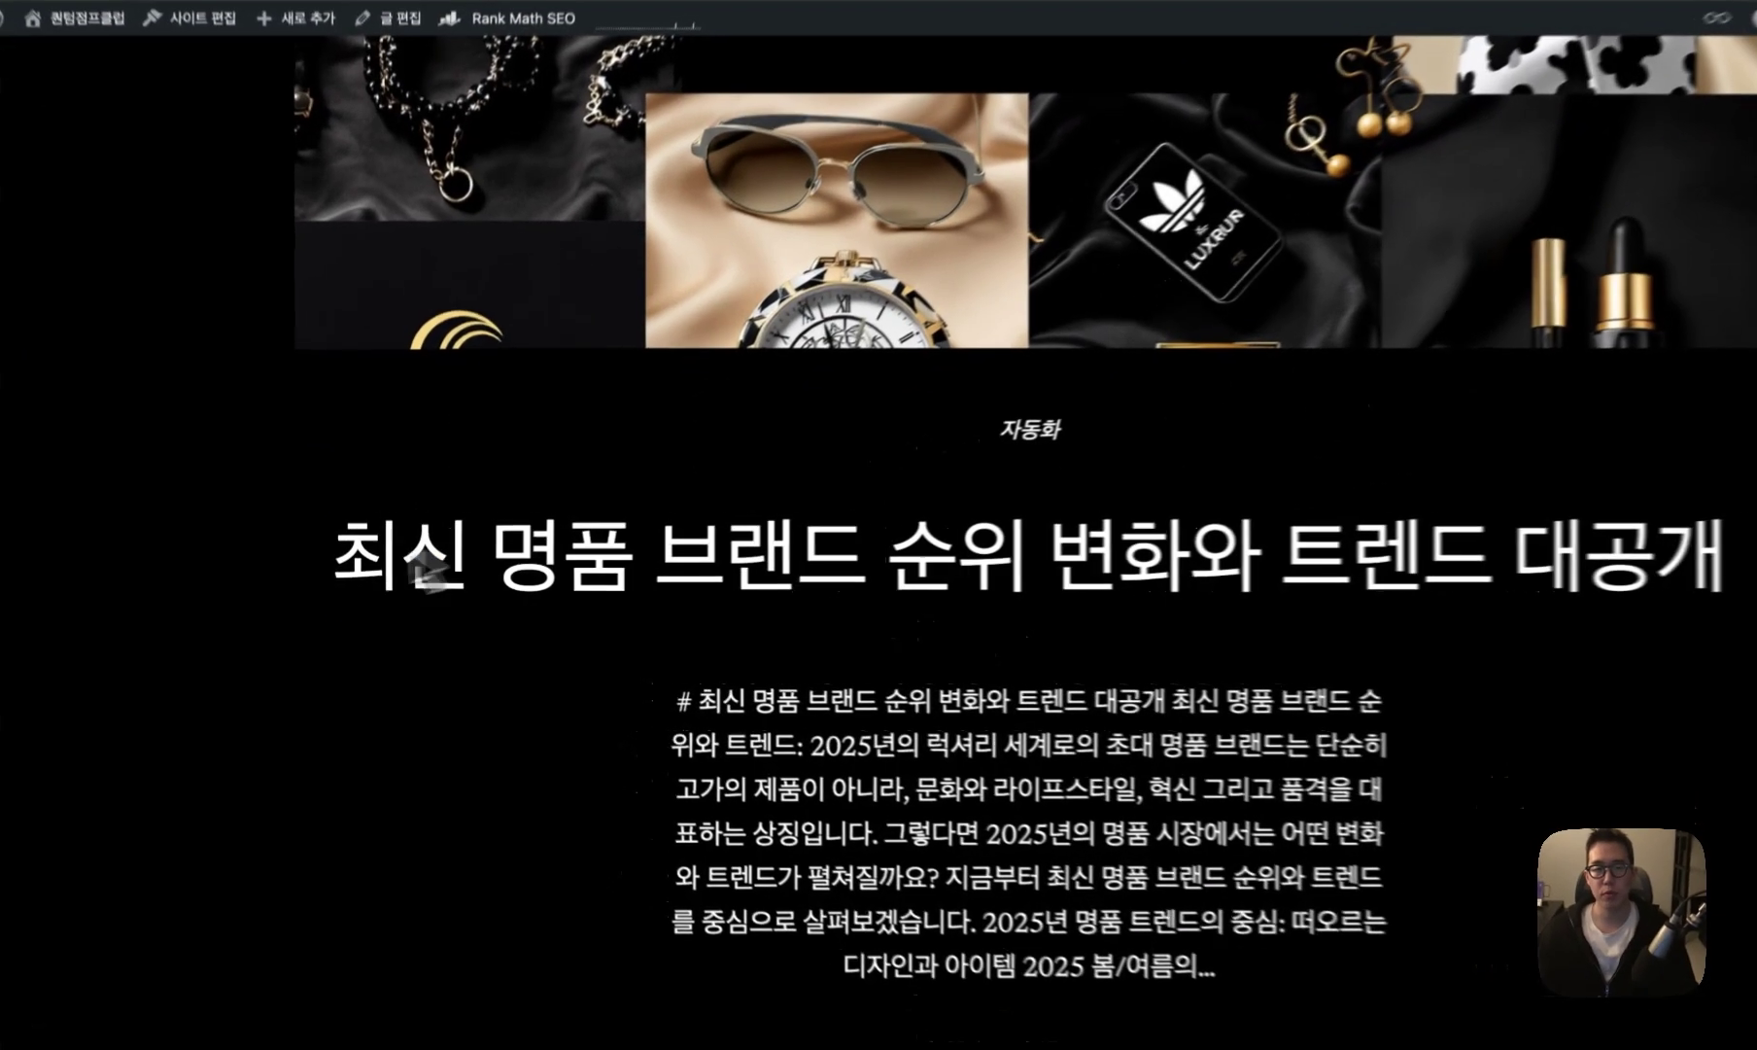
pyautogui.moveTo(428, 576); pyautogui.dragTo(1718, 568)
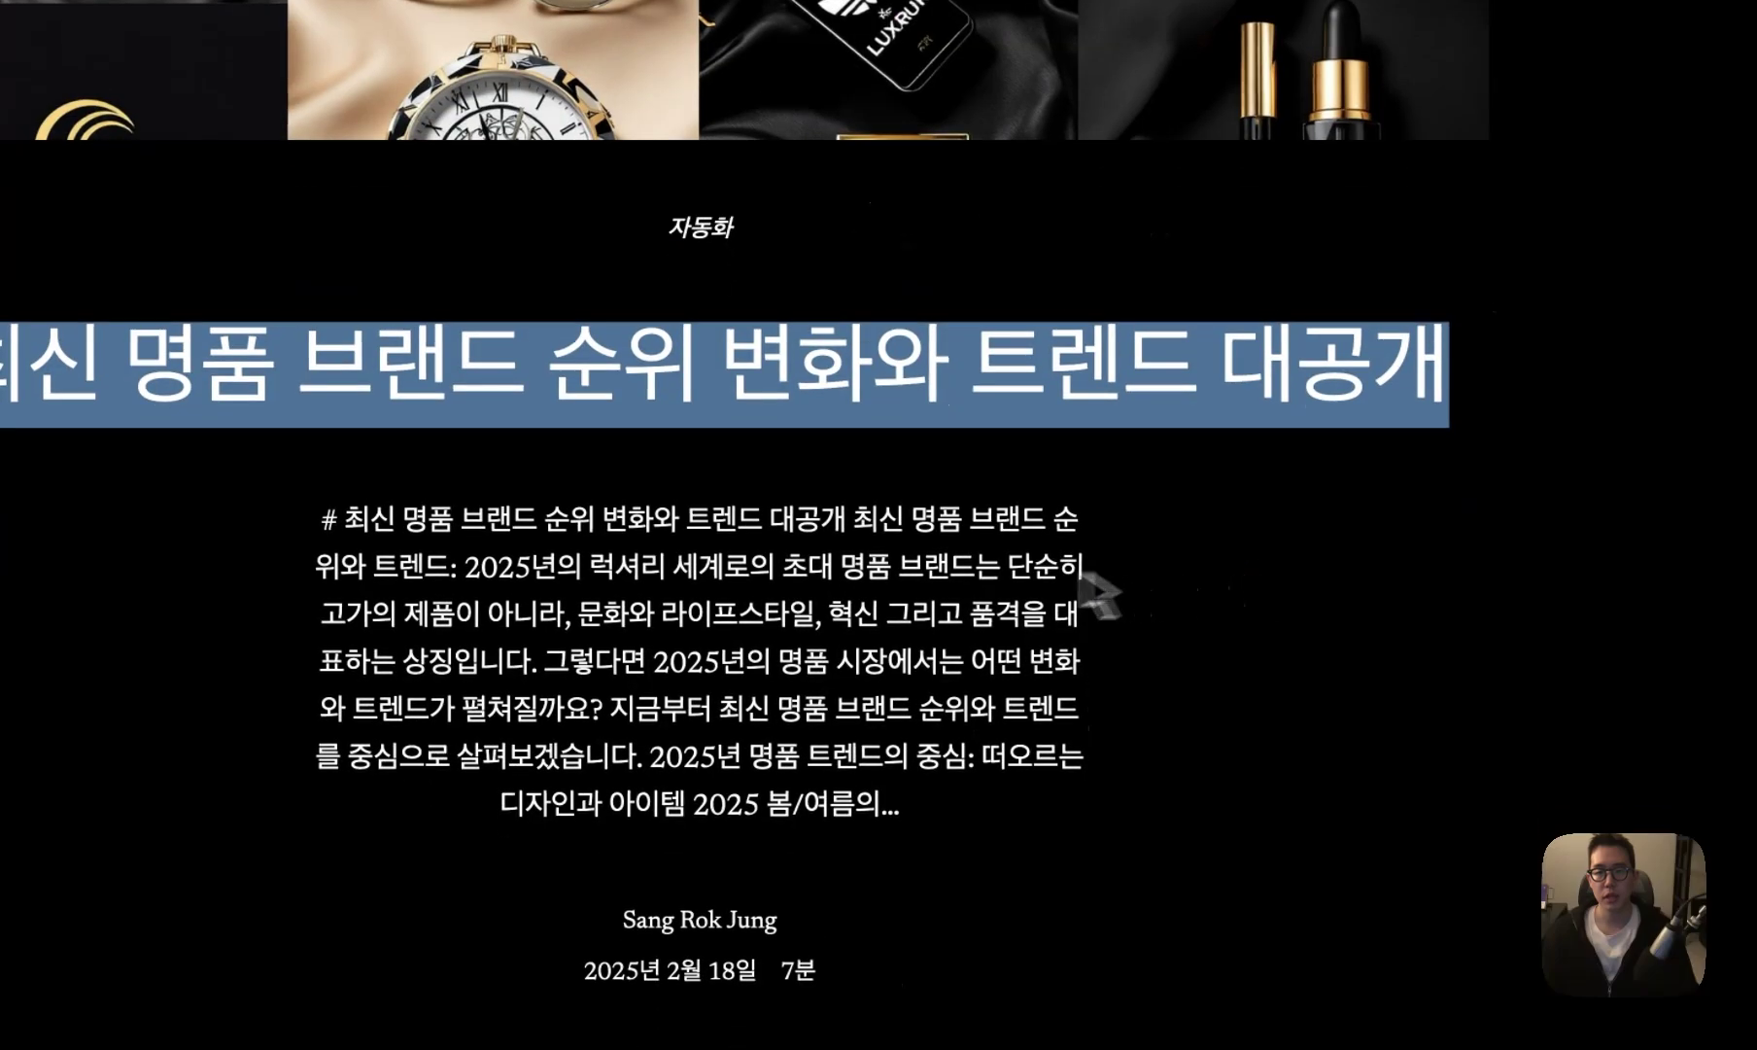
pyautogui.scroll(-10, 979, 709)
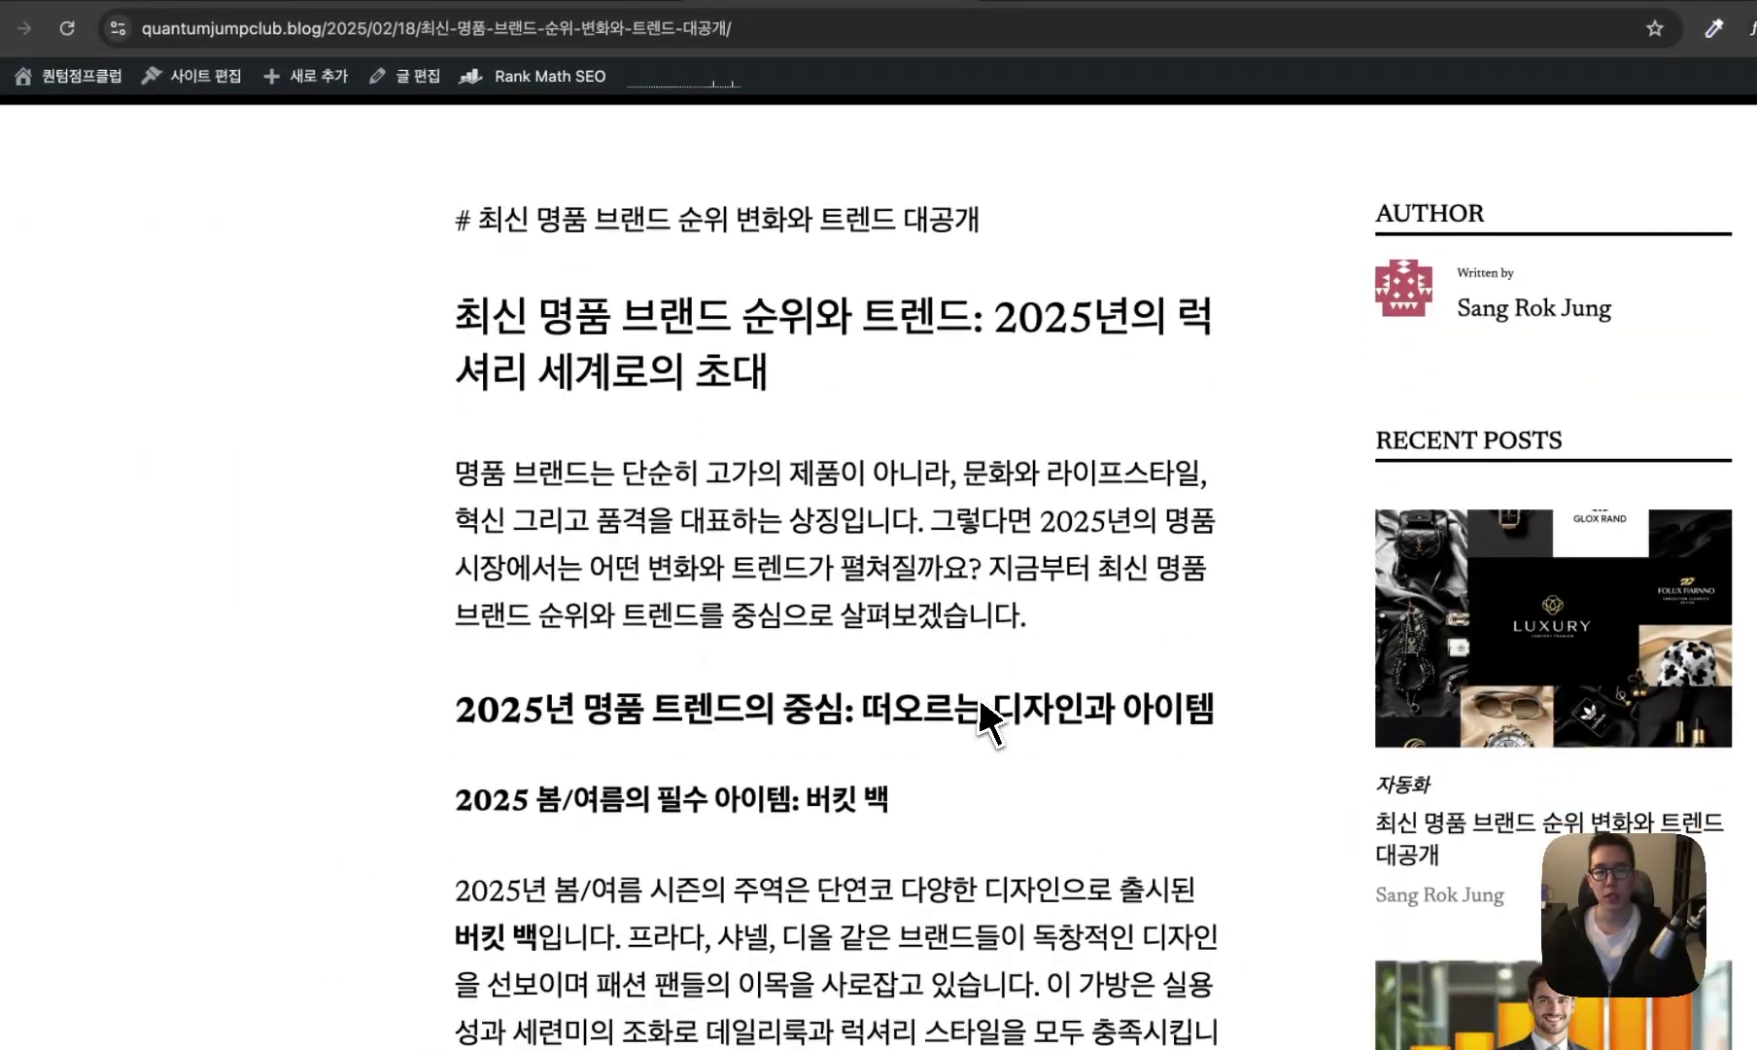
pyautogui.scroll(-1, 979, 696)
pyautogui.moveTo(456, 615); pyautogui.dragTo(559, 637)
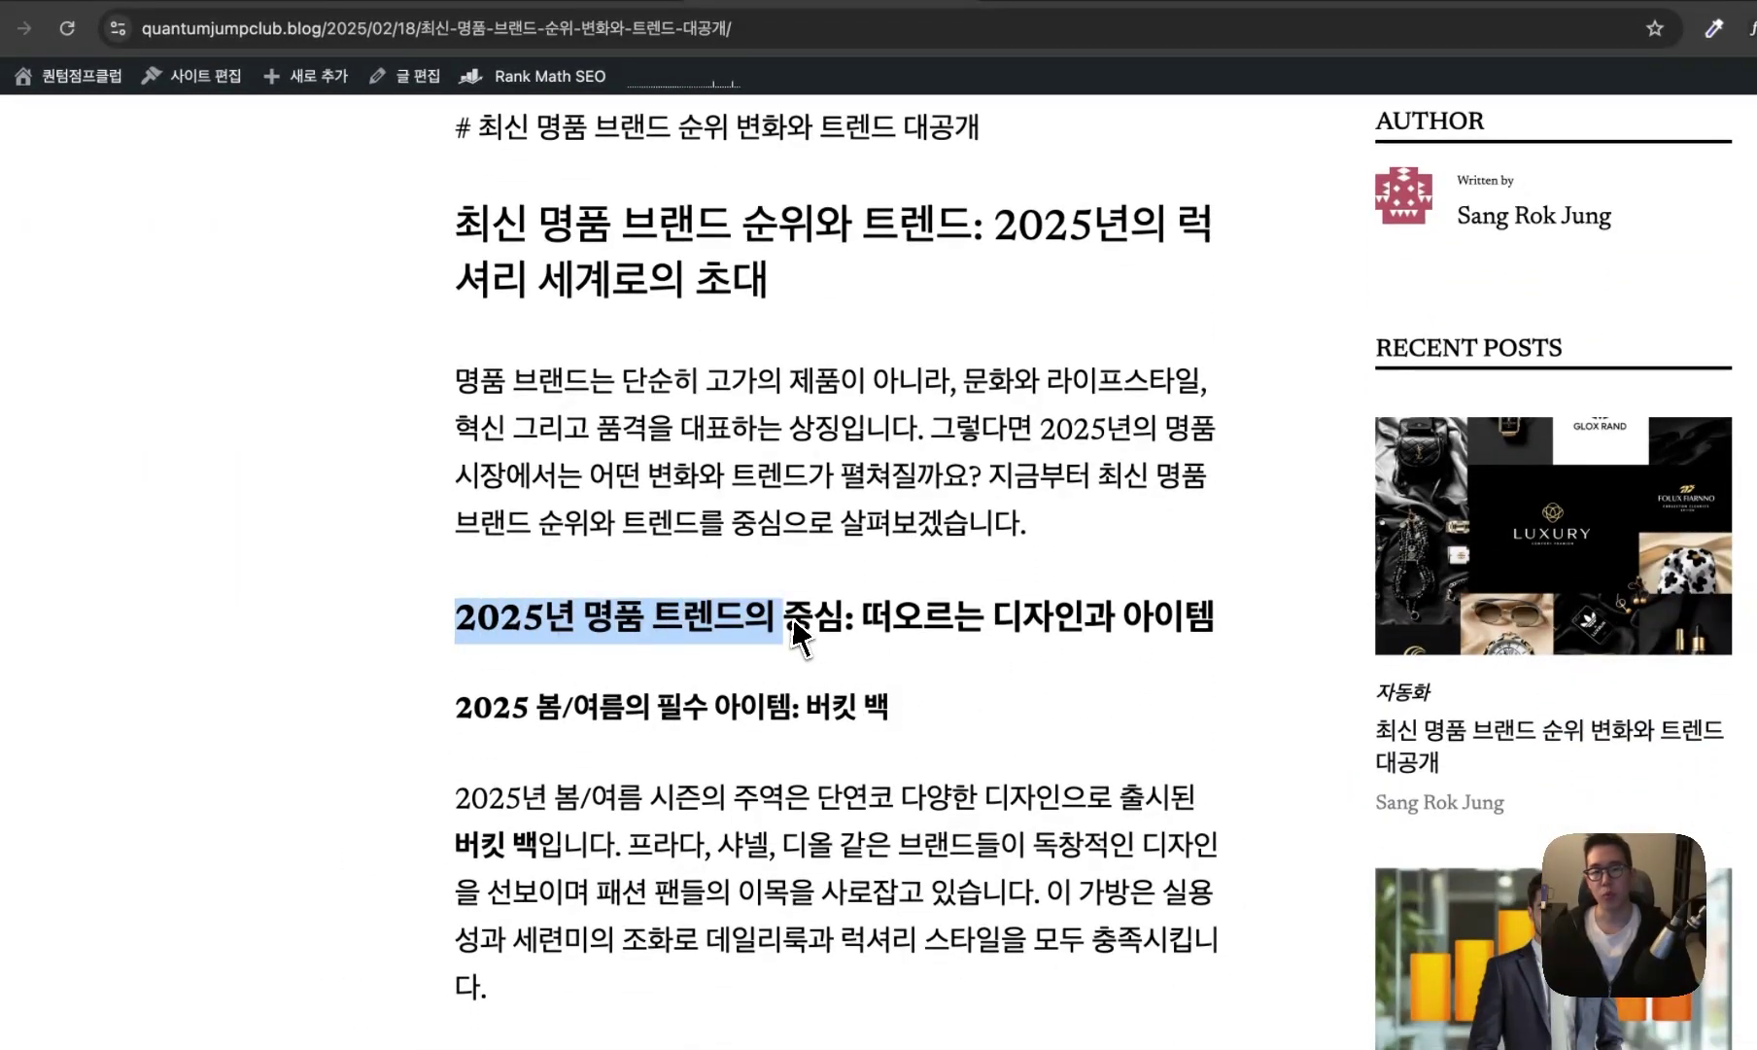
pyautogui.scroll(-5, 831, 632)
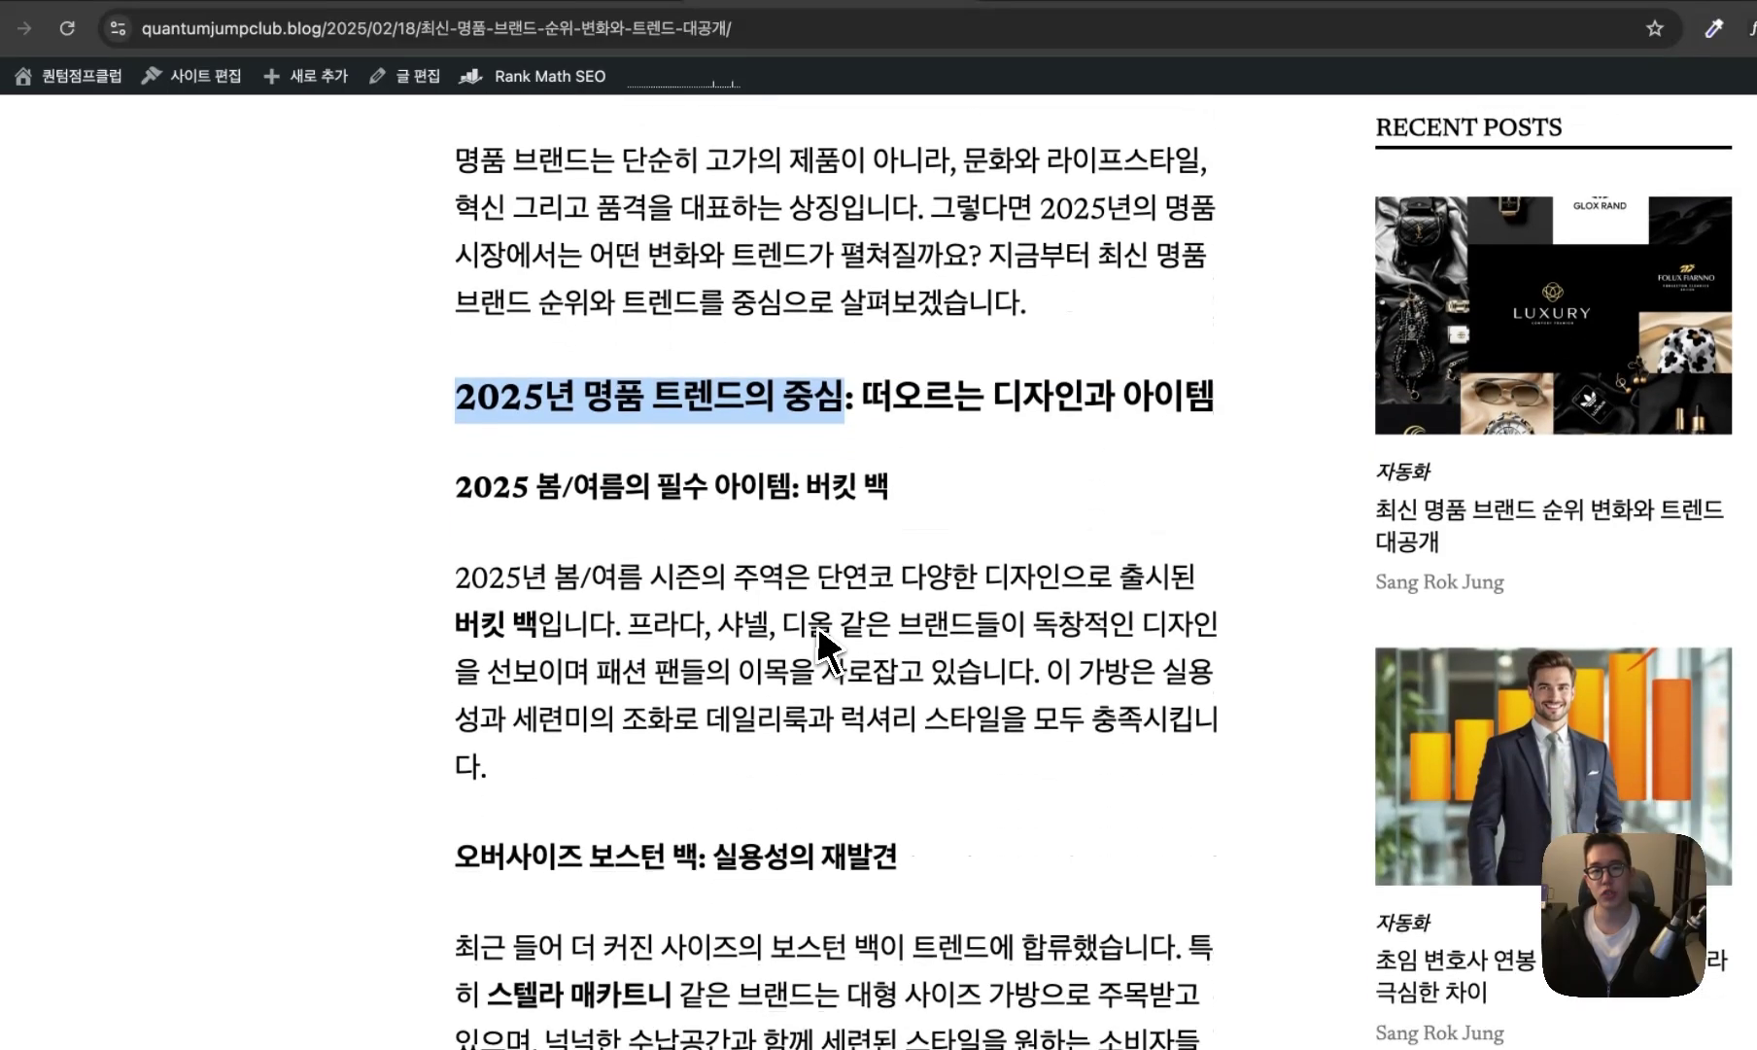
pyautogui.scroll(1, 822, 632)
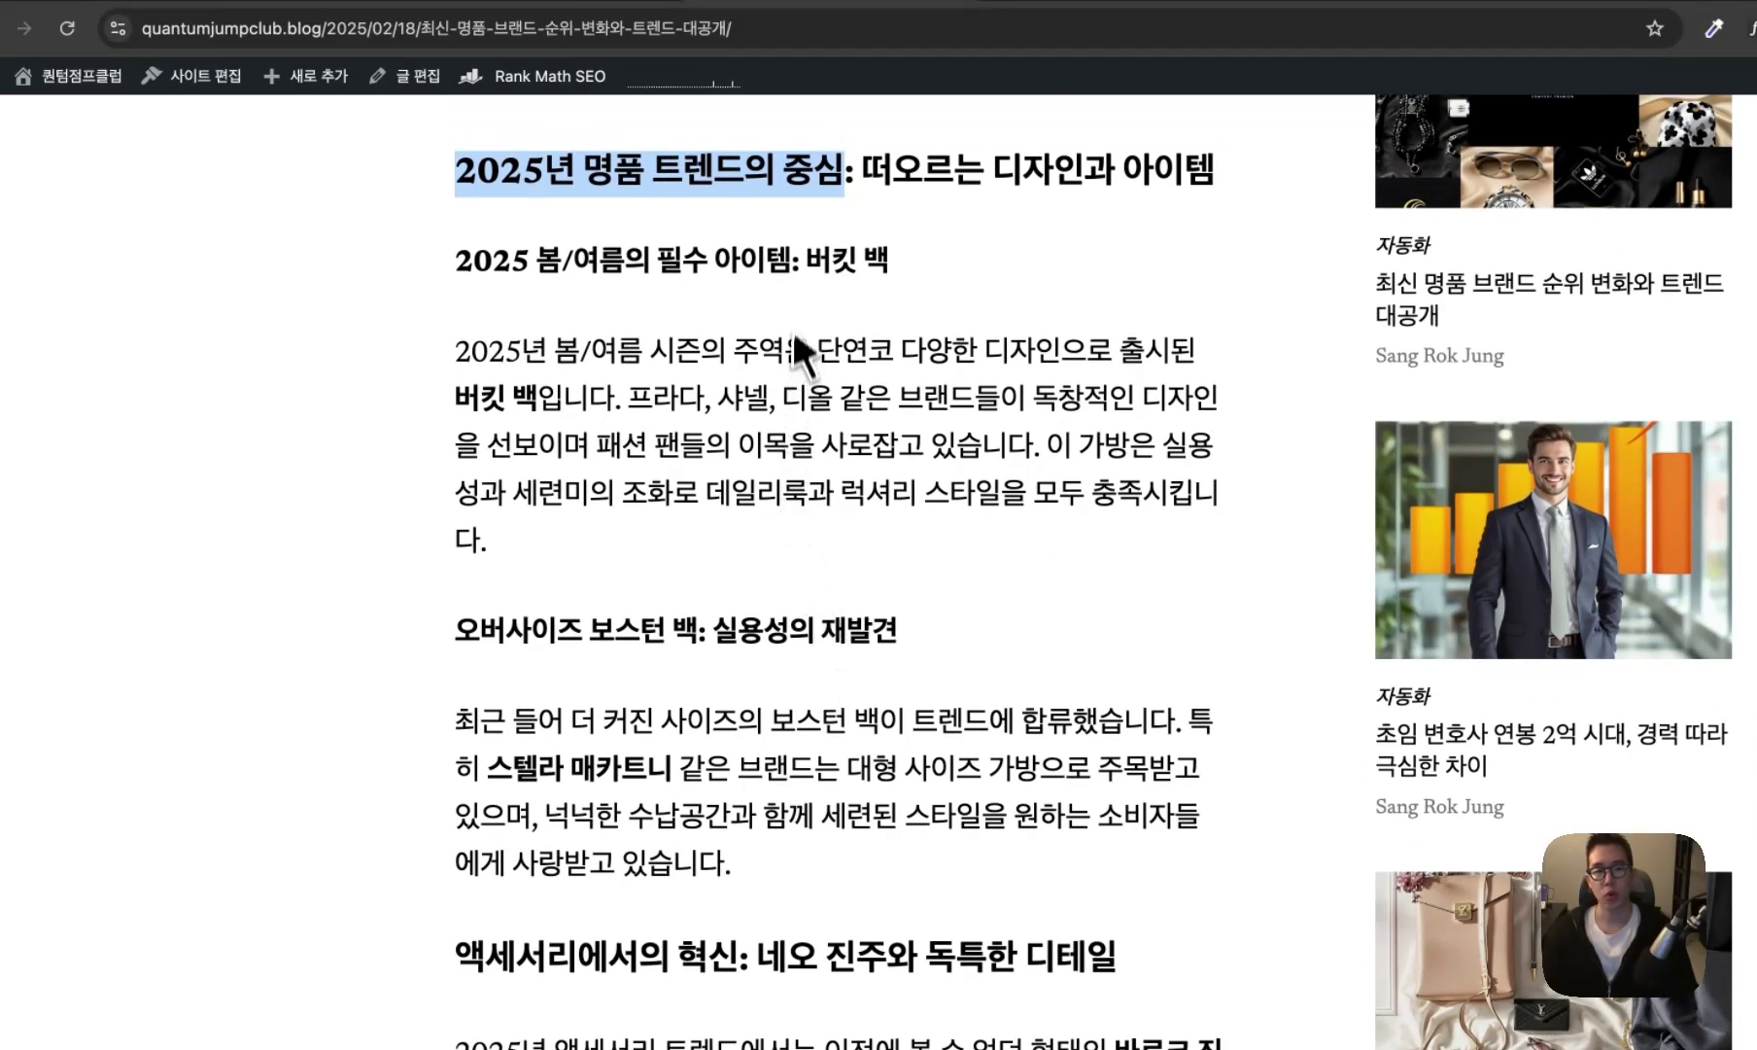
pyautogui.moveTo(537, 260); pyautogui.dragTo(756, 265)
pyautogui.scroll(-2, 881, 320)
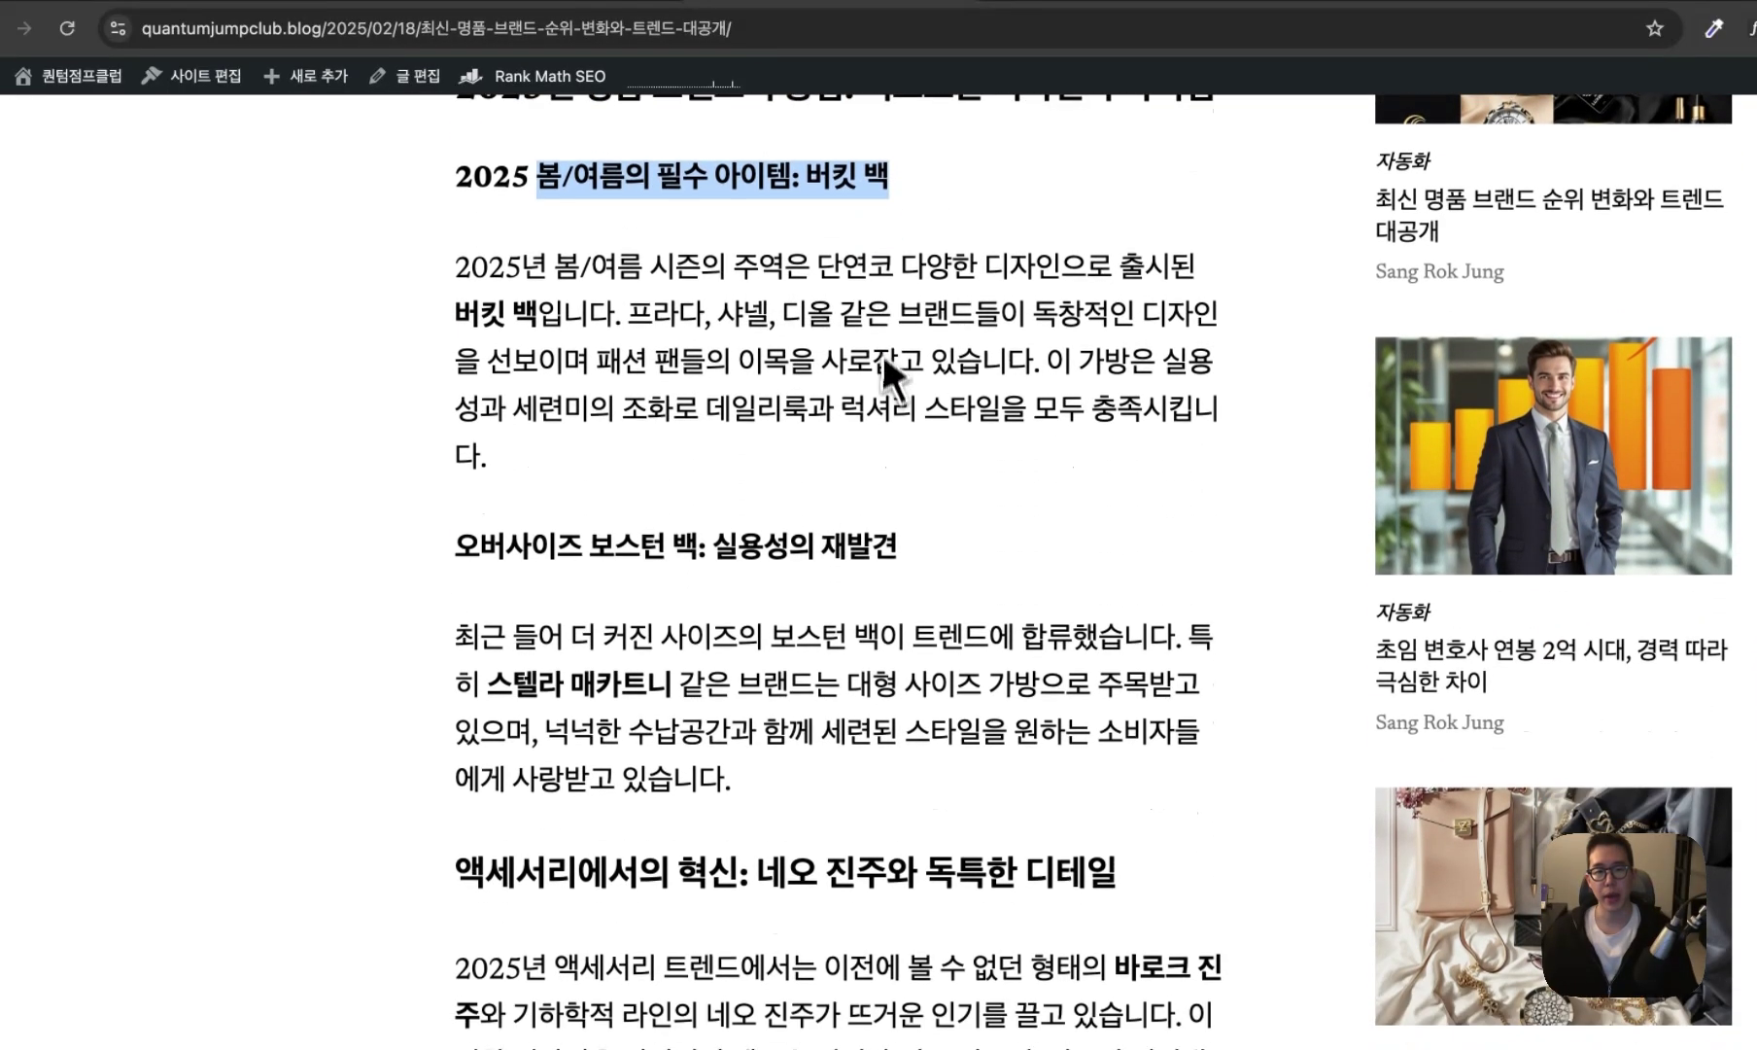
pyautogui.moveTo(455, 432); pyautogui.dragTo(665, 430)
# - Highlight the lines on consumers, sustainability and buyers staying loyal despite luxury price rises
pyautogui.scroll(-15, 679, 457)
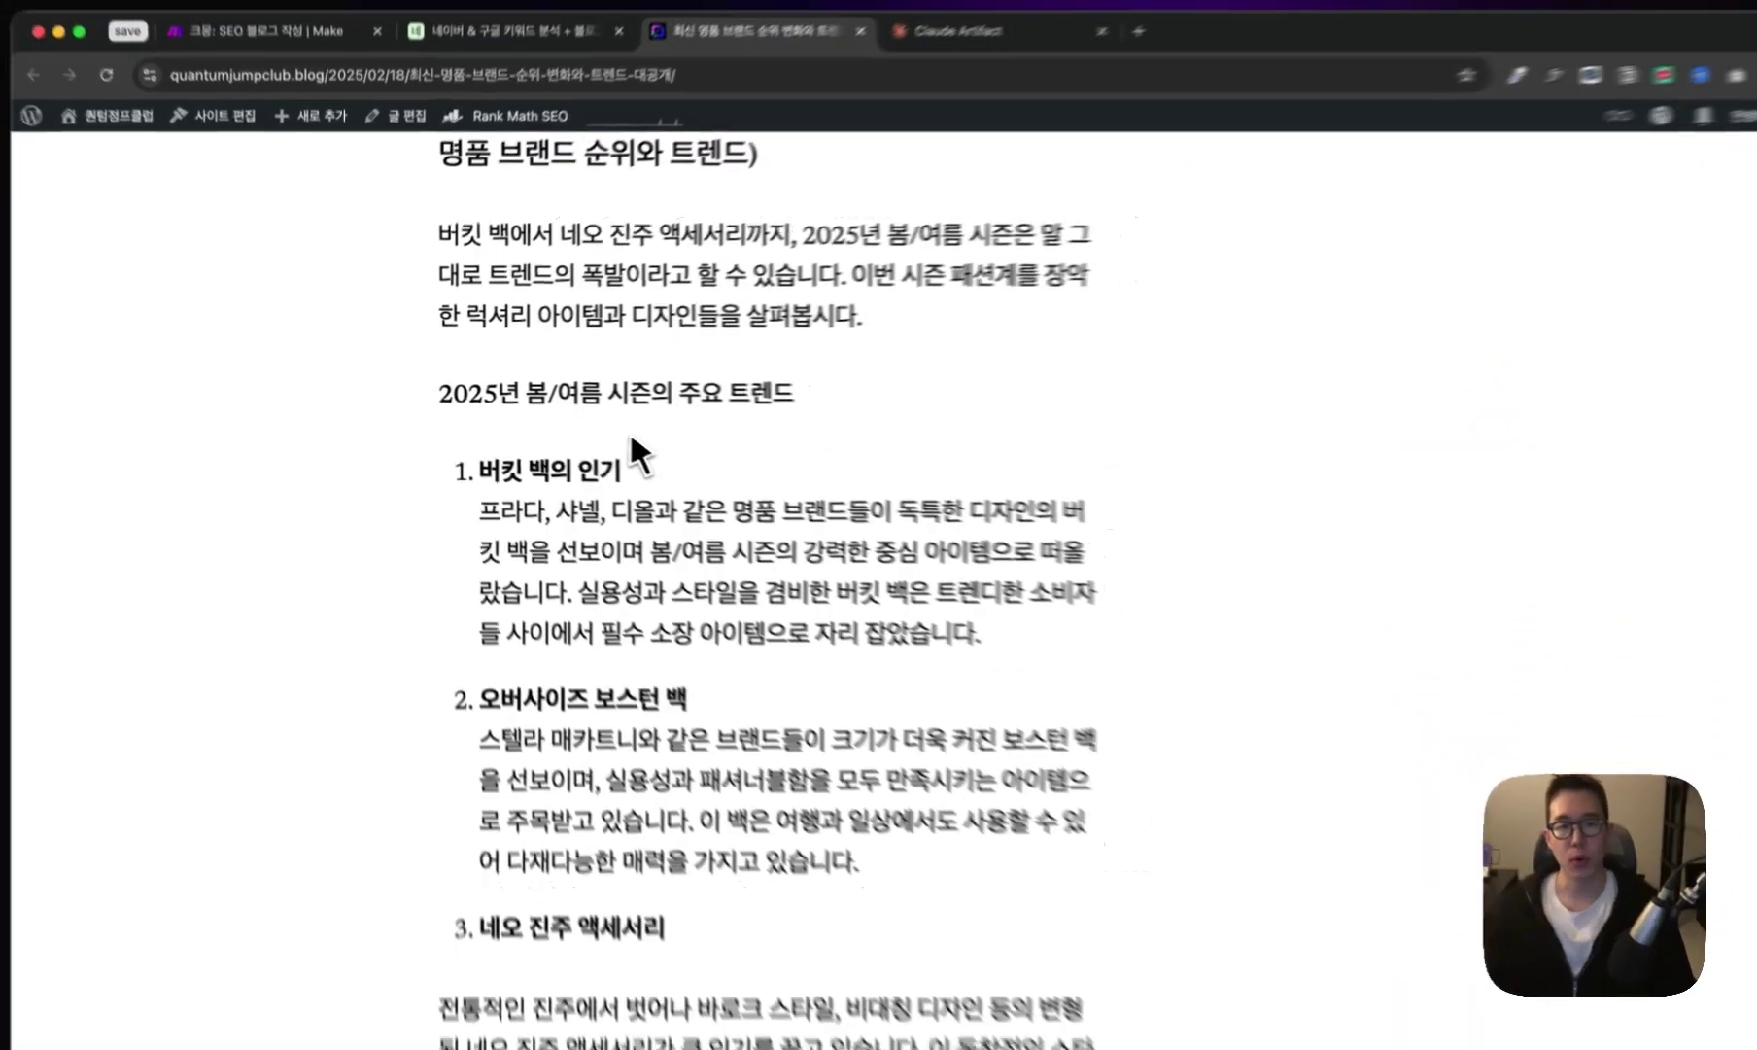
pyautogui.scroll(-10, 632, 439)
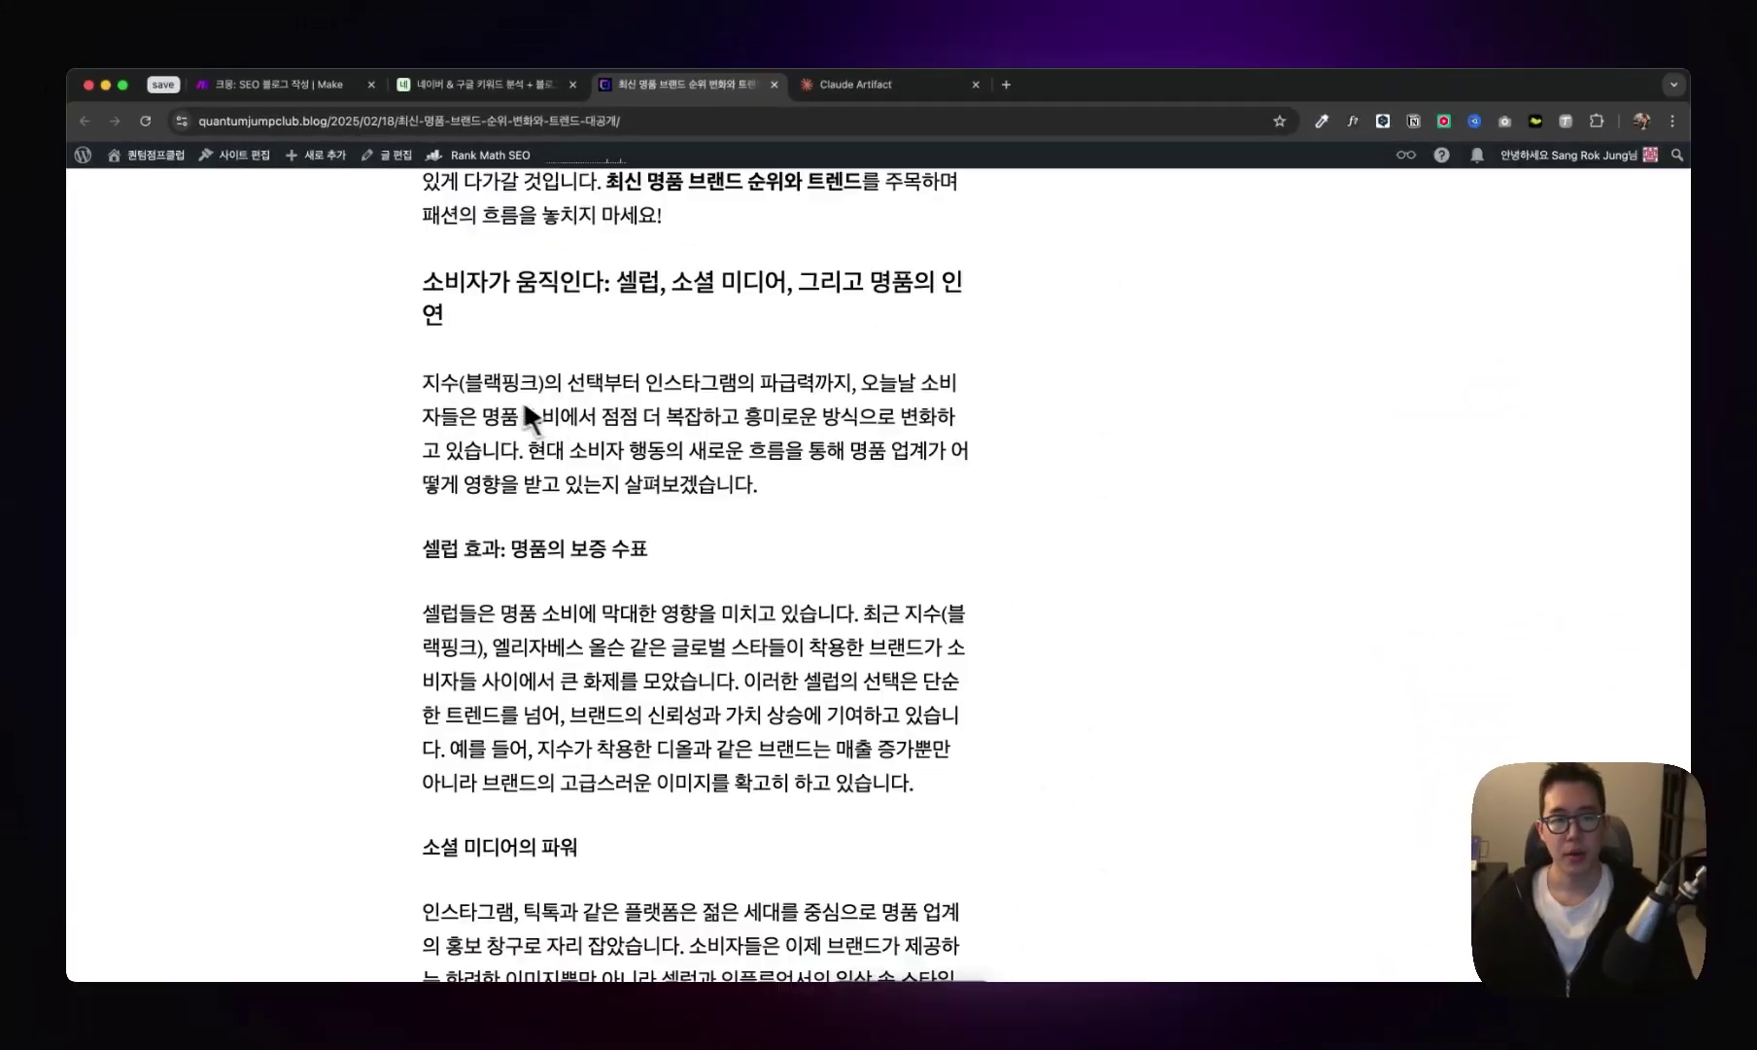
pyautogui.moveTo(440, 387); pyautogui.dragTo(1069, 422)
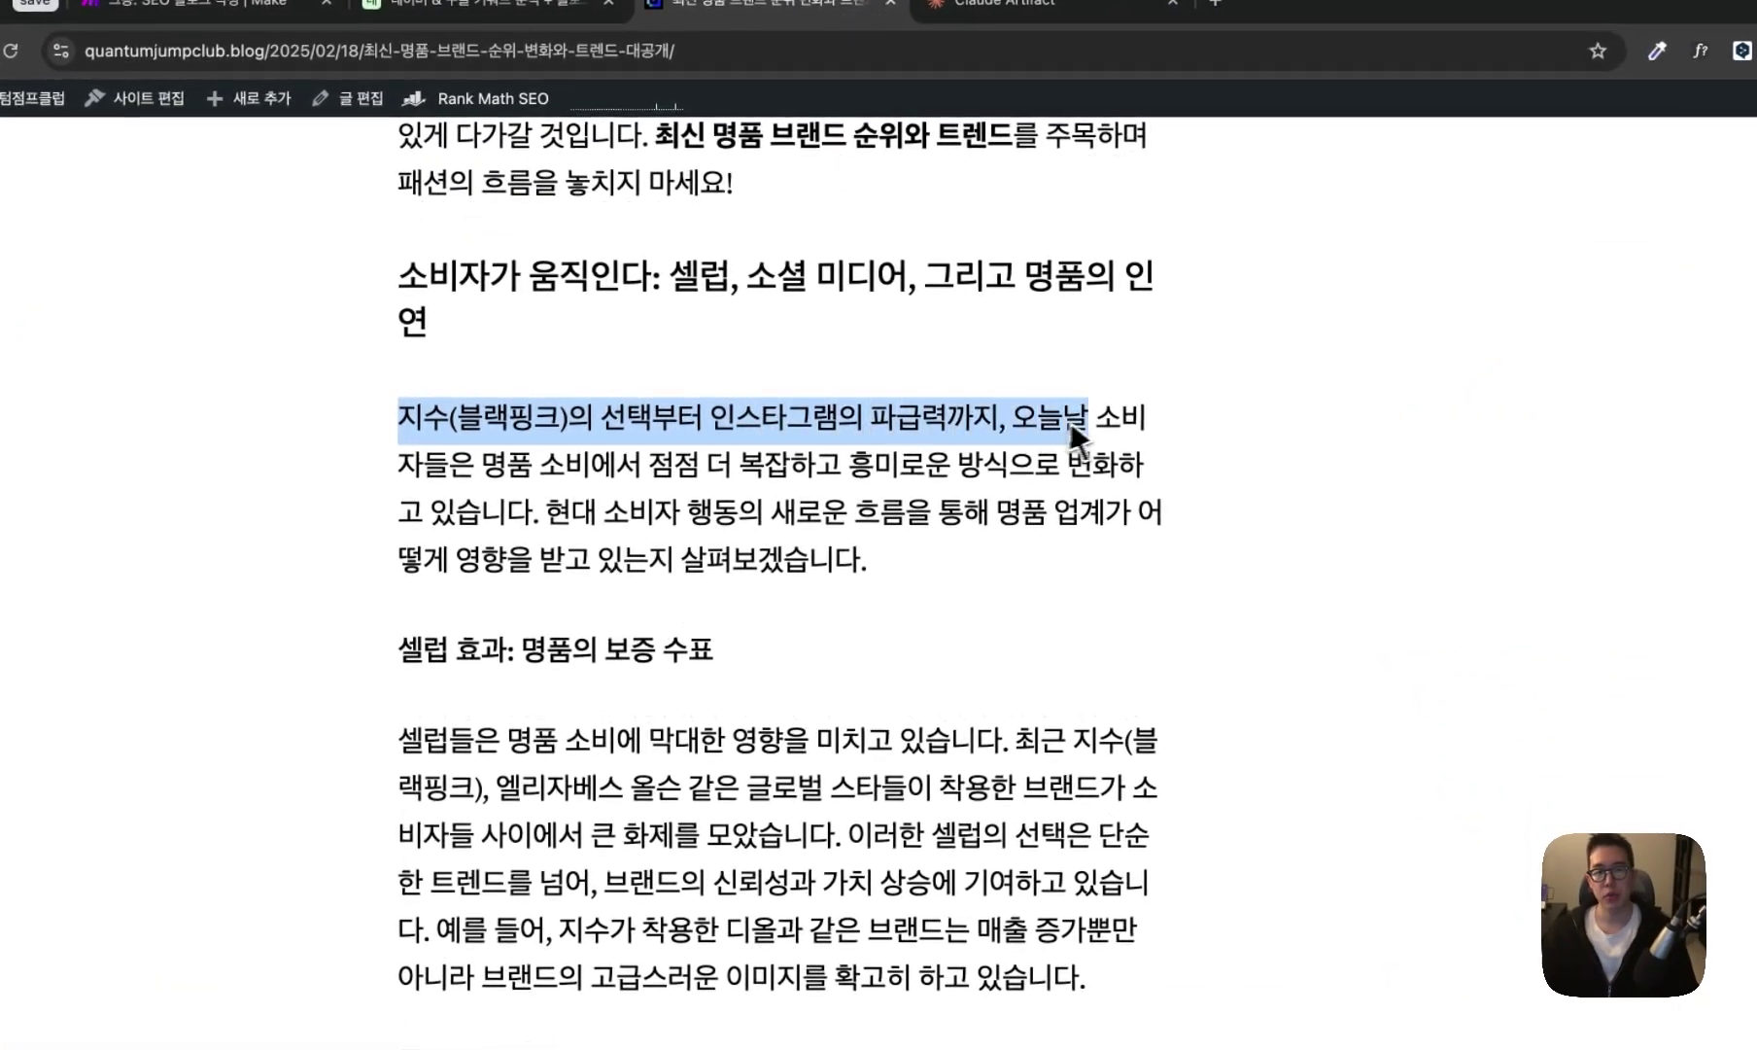
pyautogui.moveTo(399, 465); pyautogui.dragTo(829, 468)
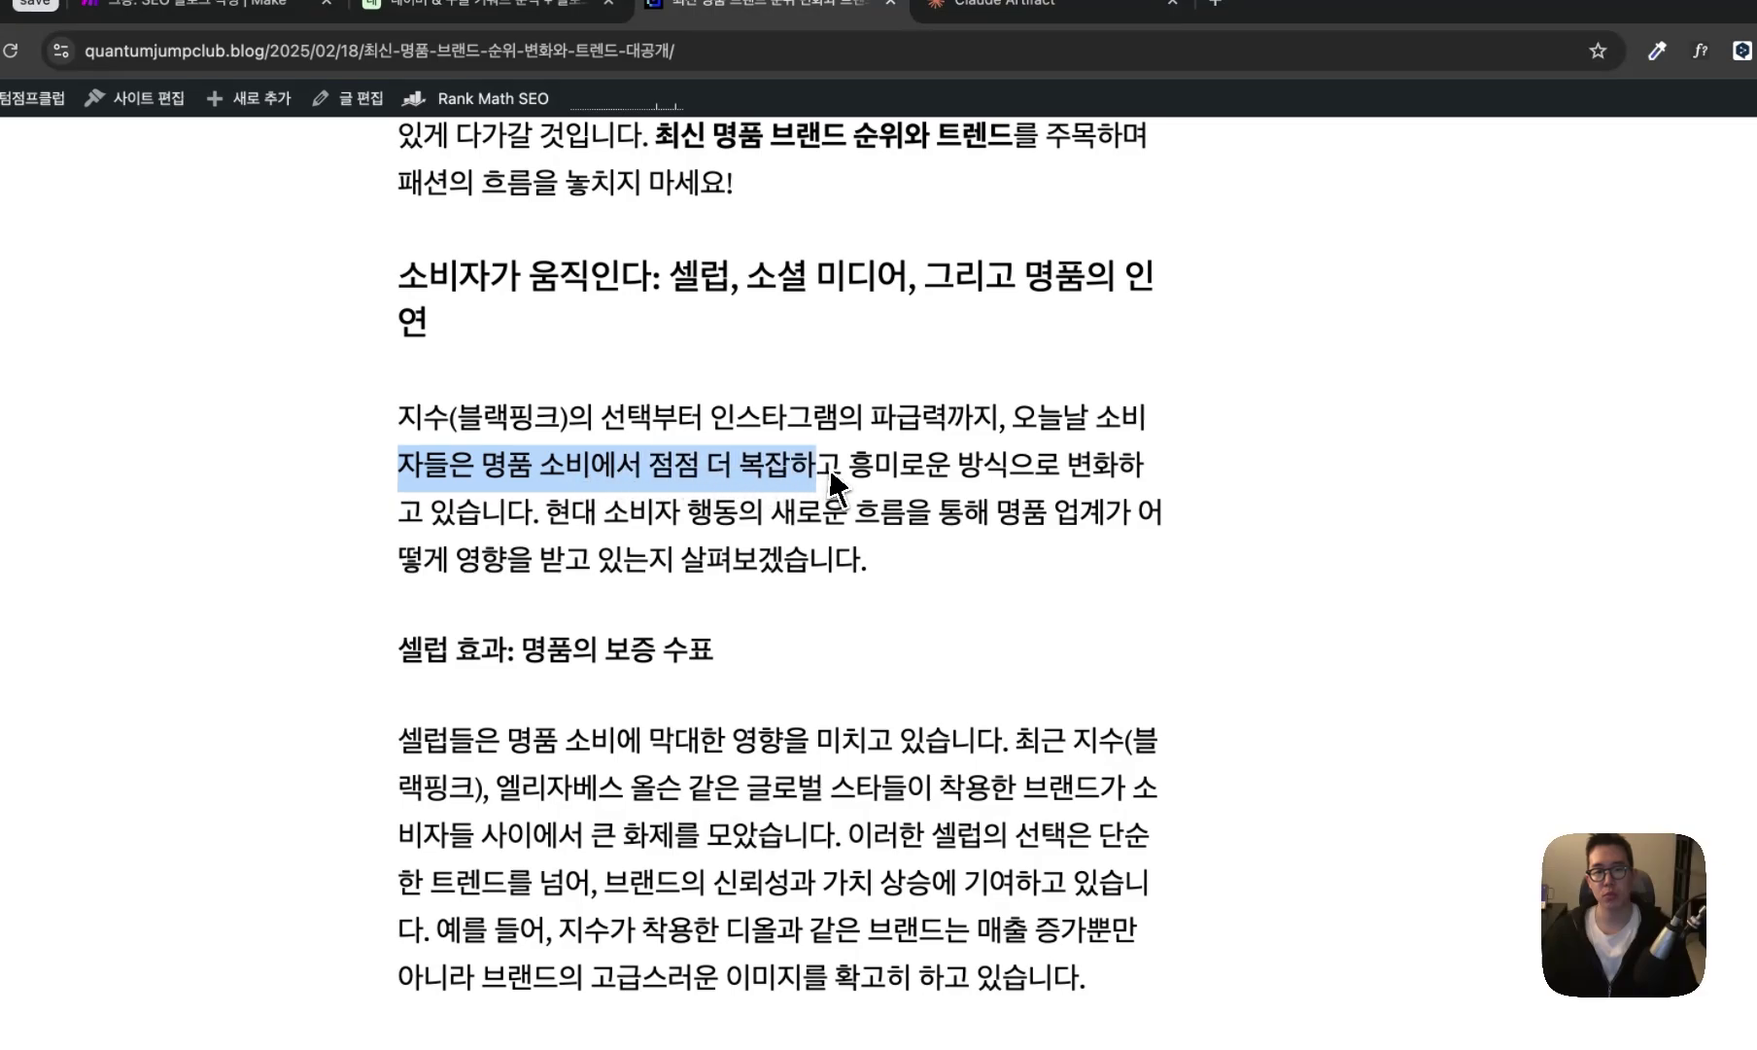
pyautogui.scroll(-3, 818, 468)
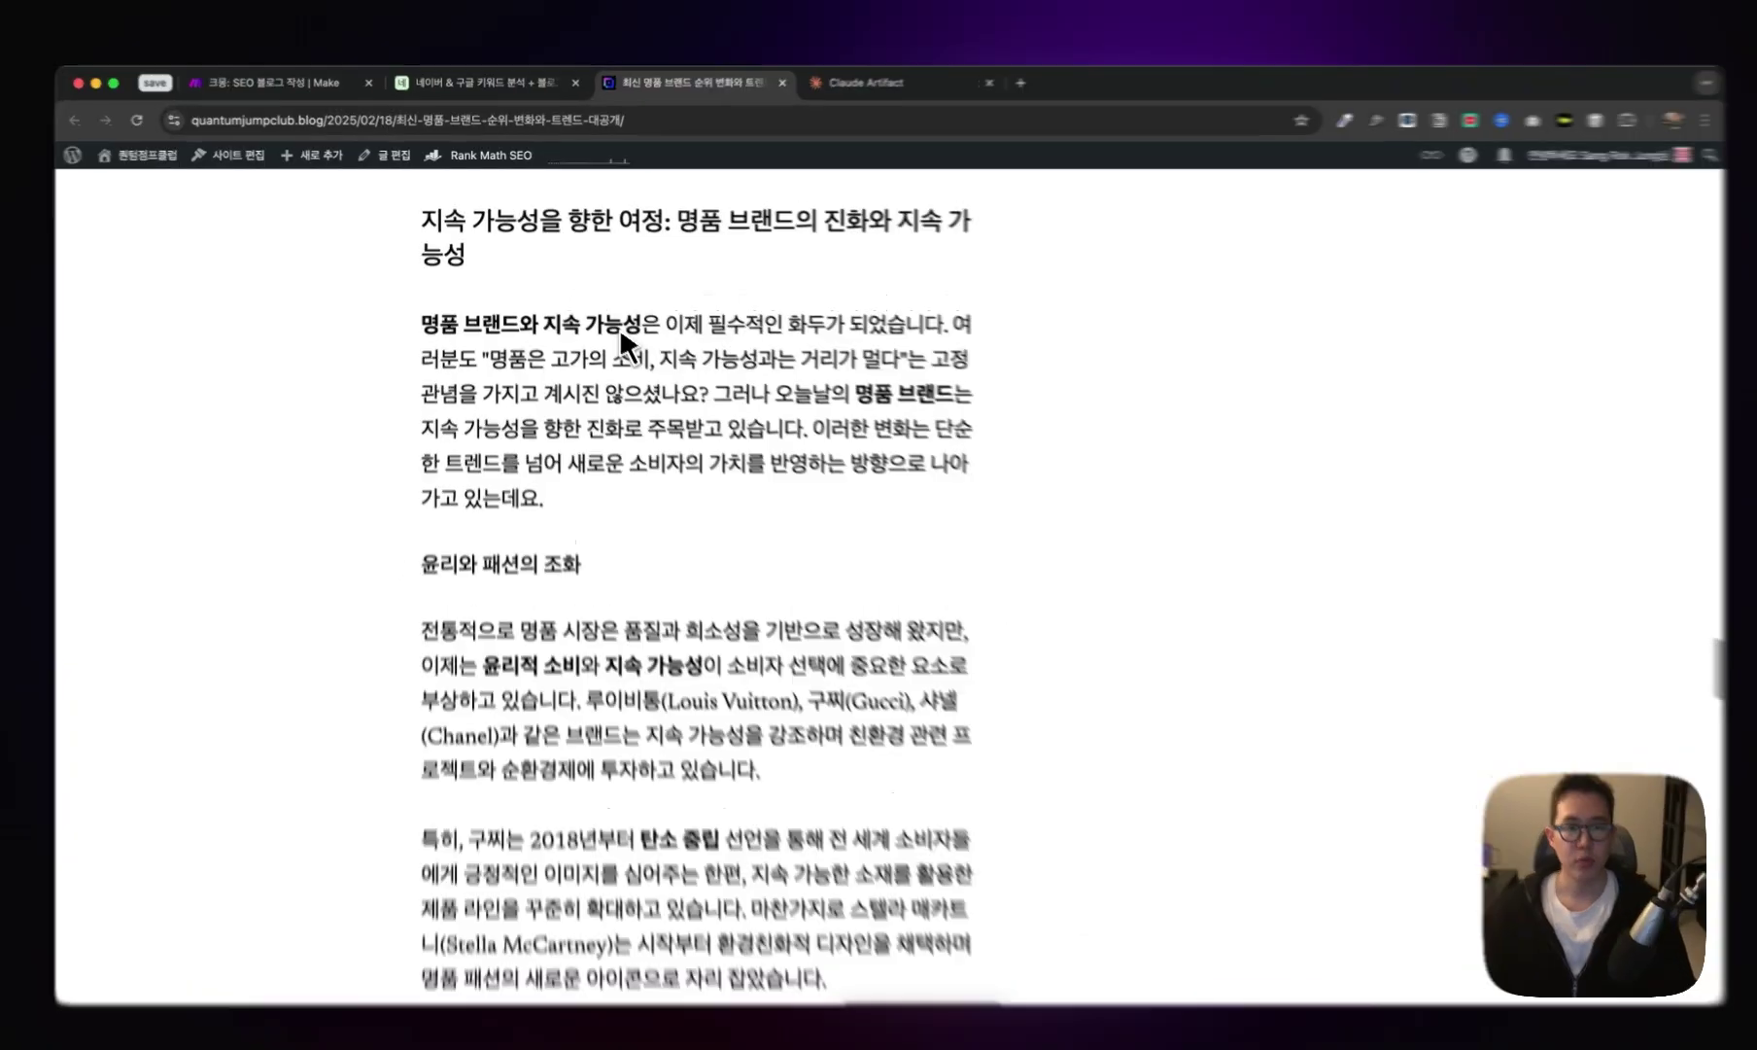
pyautogui.moveTo(432, 381); pyautogui.dragTo(1097, 383)
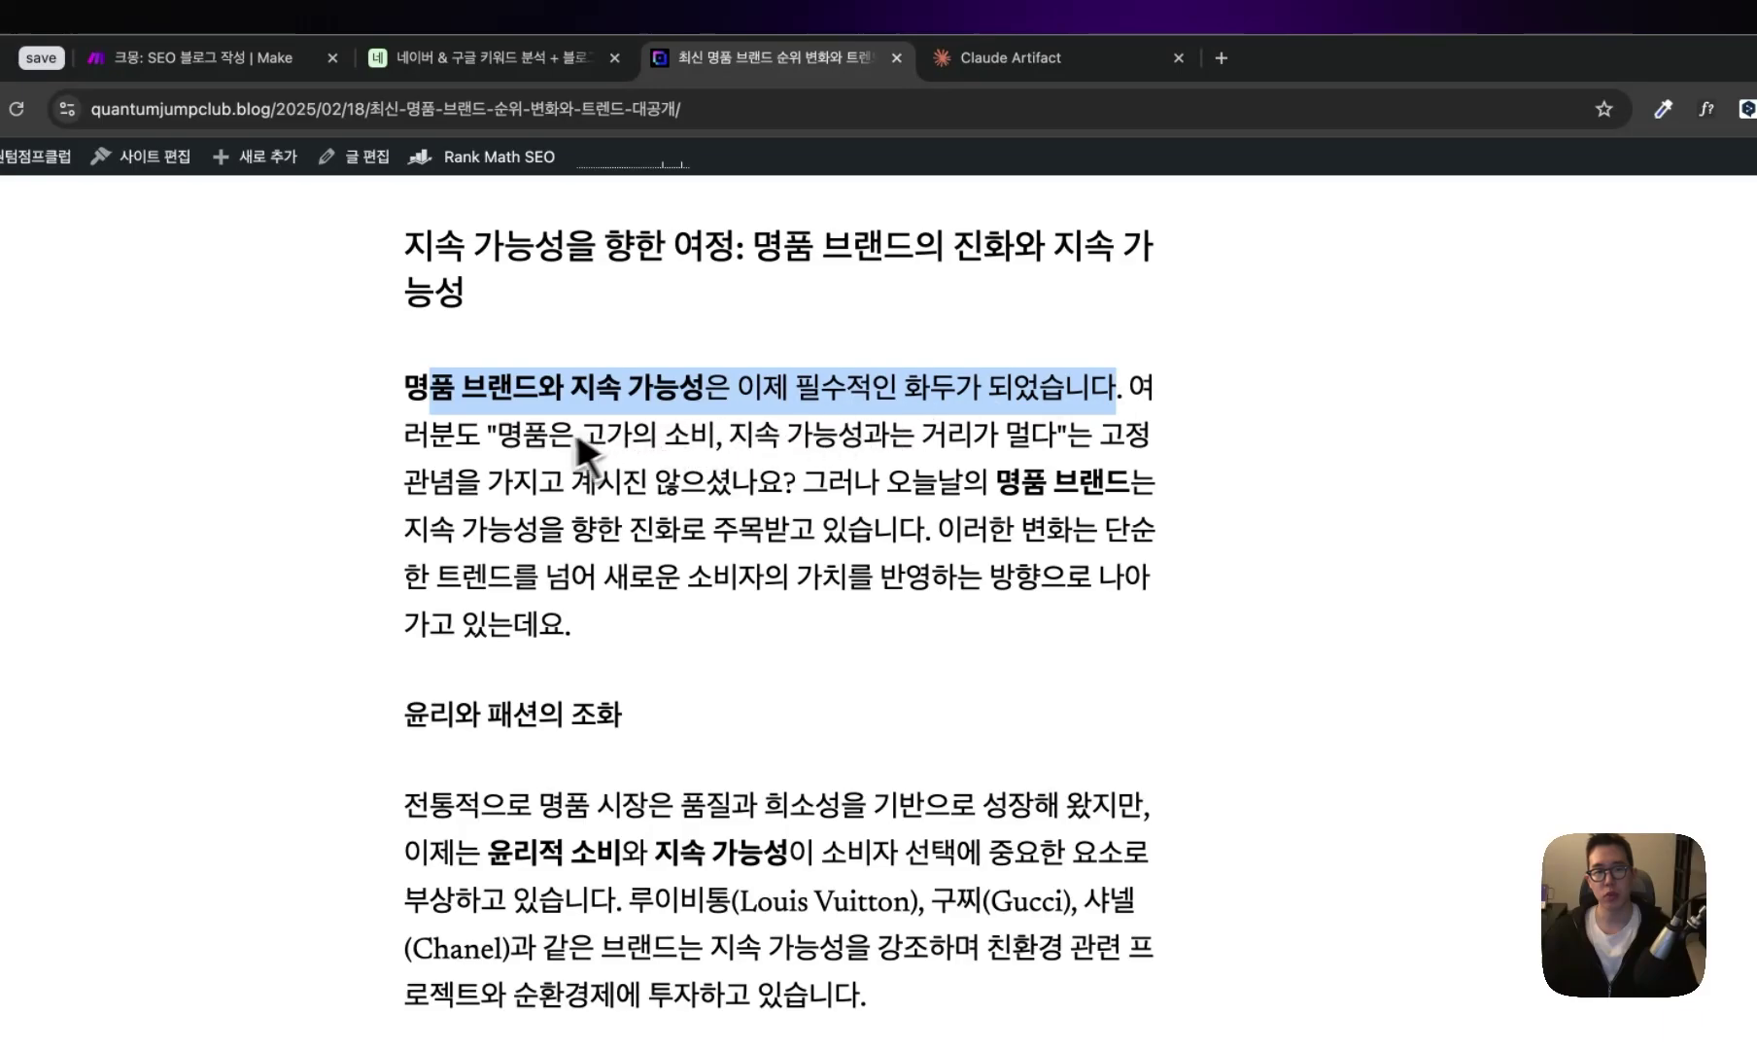
pyautogui.moveTo(498, 435); pyautogui.dragTo(587, 438)
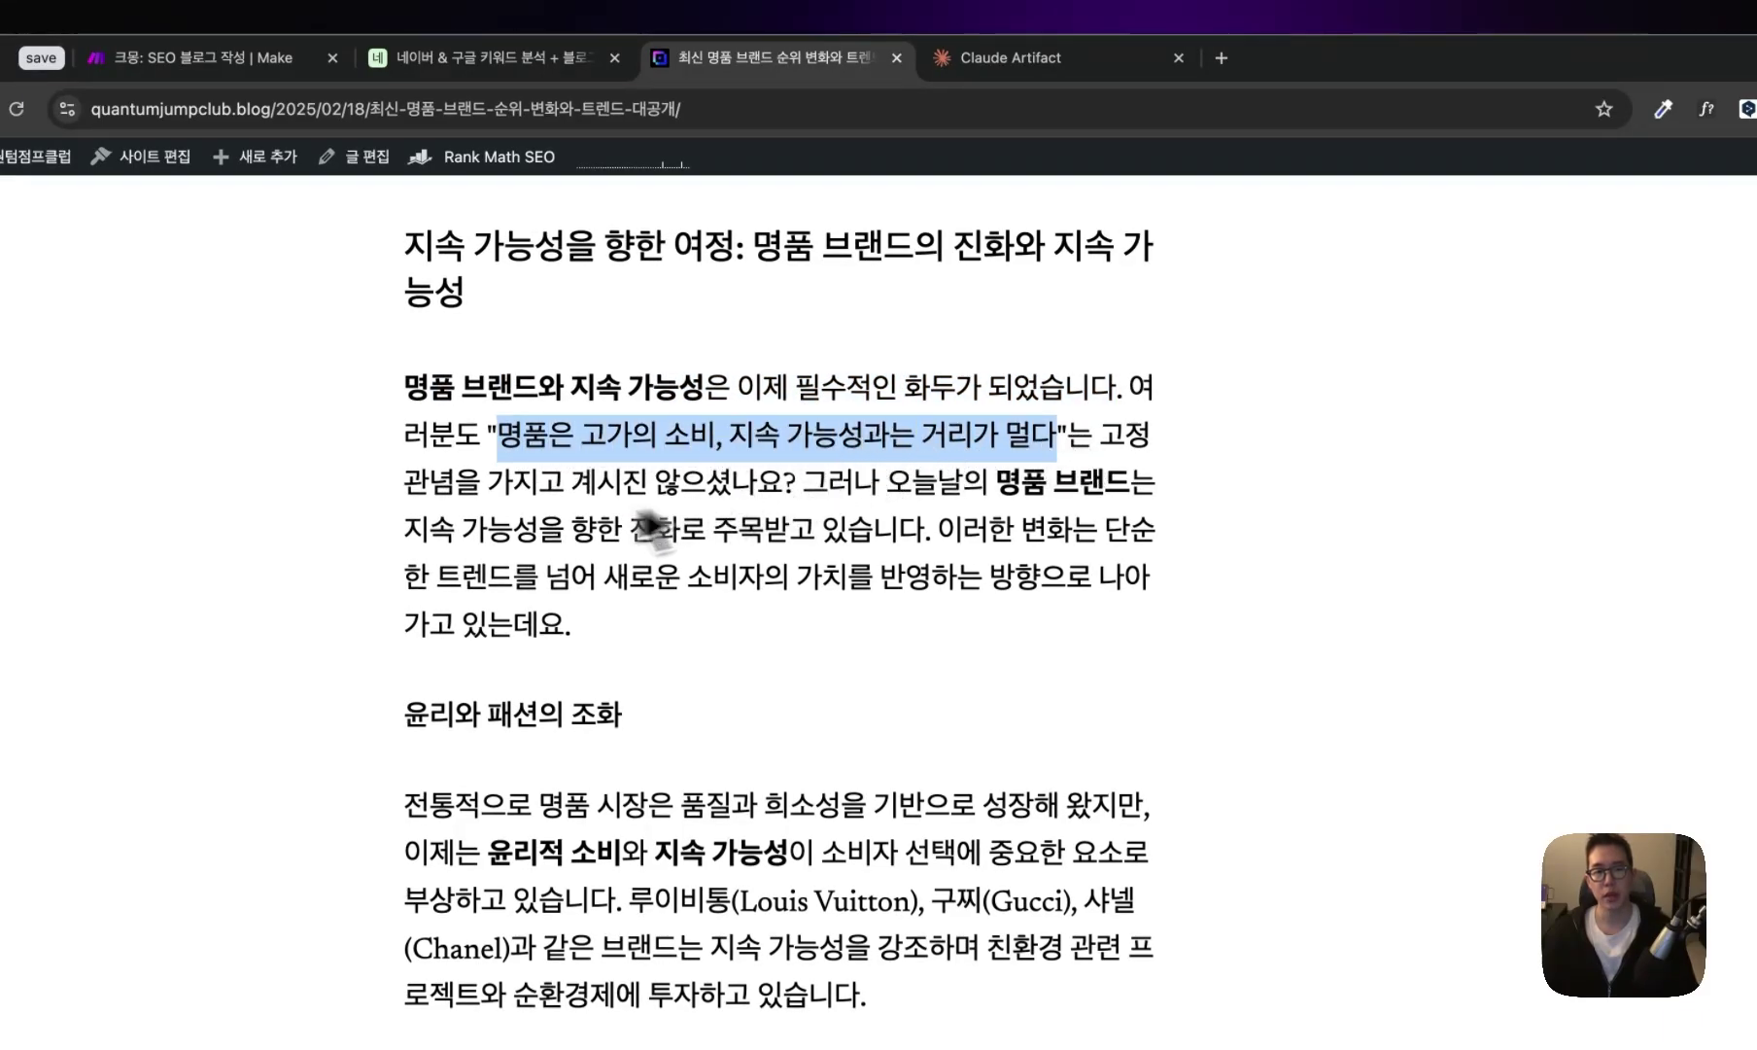
pyautogui.moveTo(404, 530); pyautogui.dragTo(748, 540)
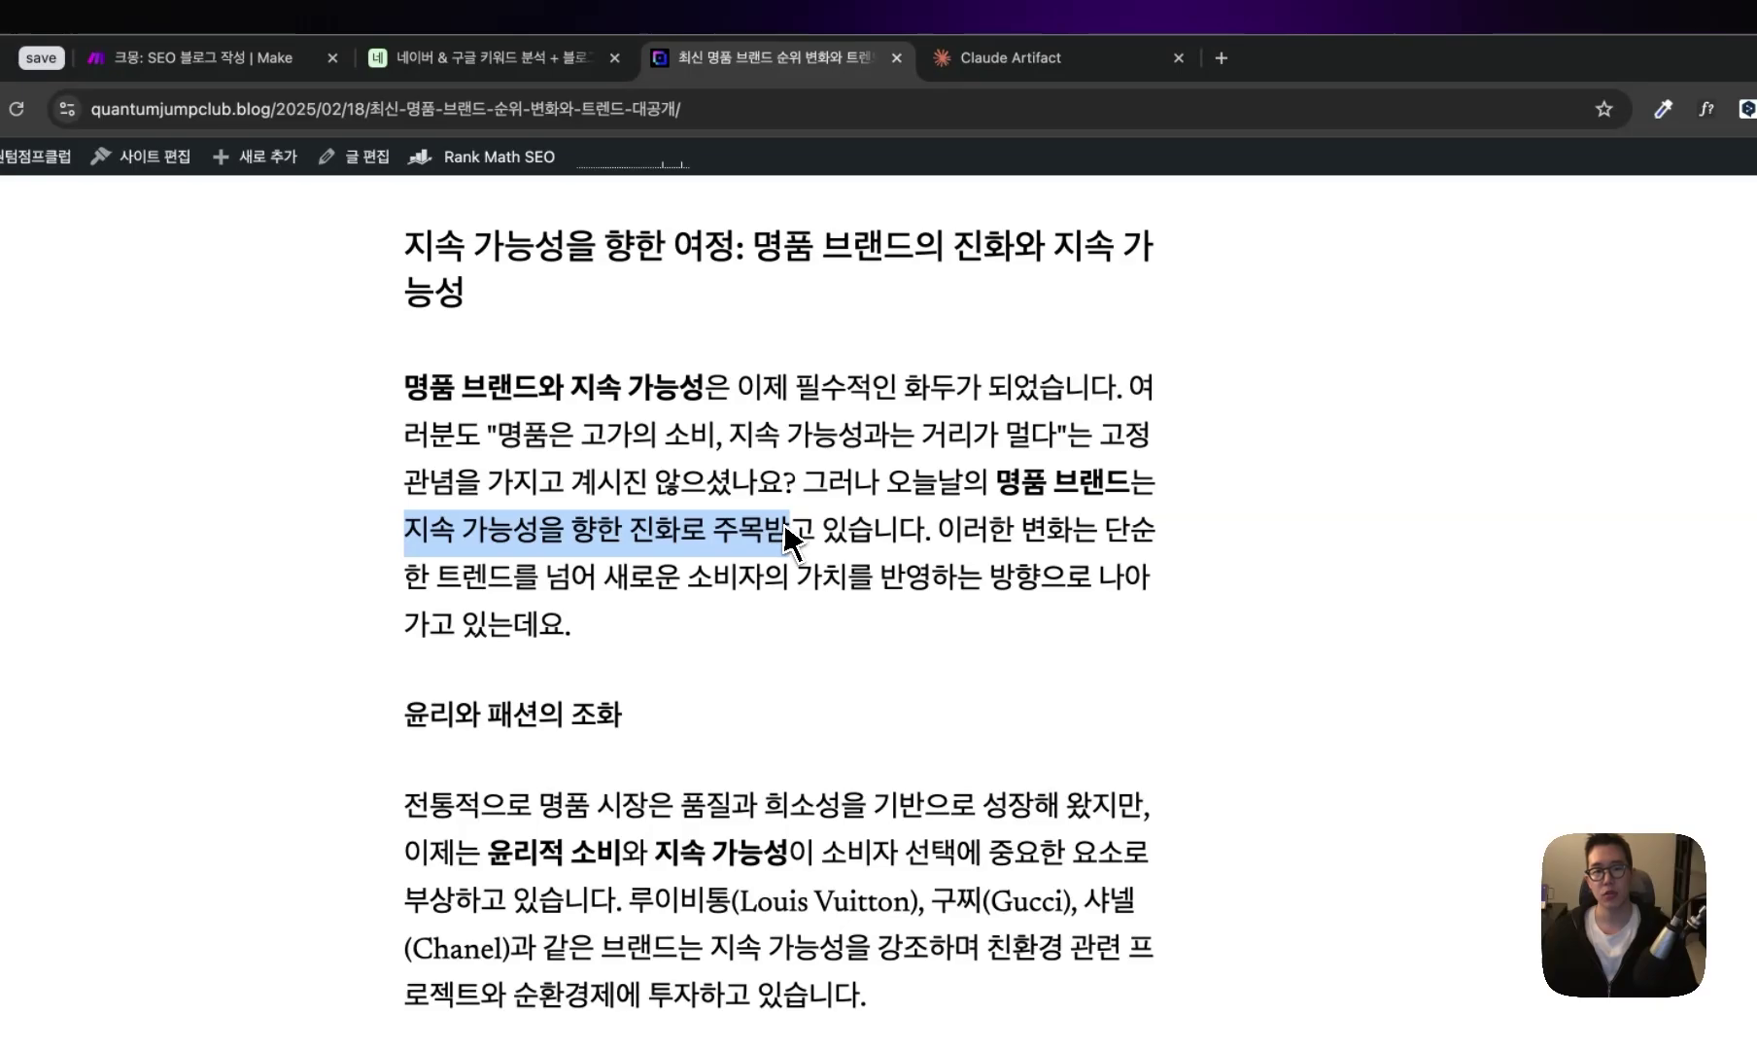
pyautogui.scroll(-15, 810, 555)
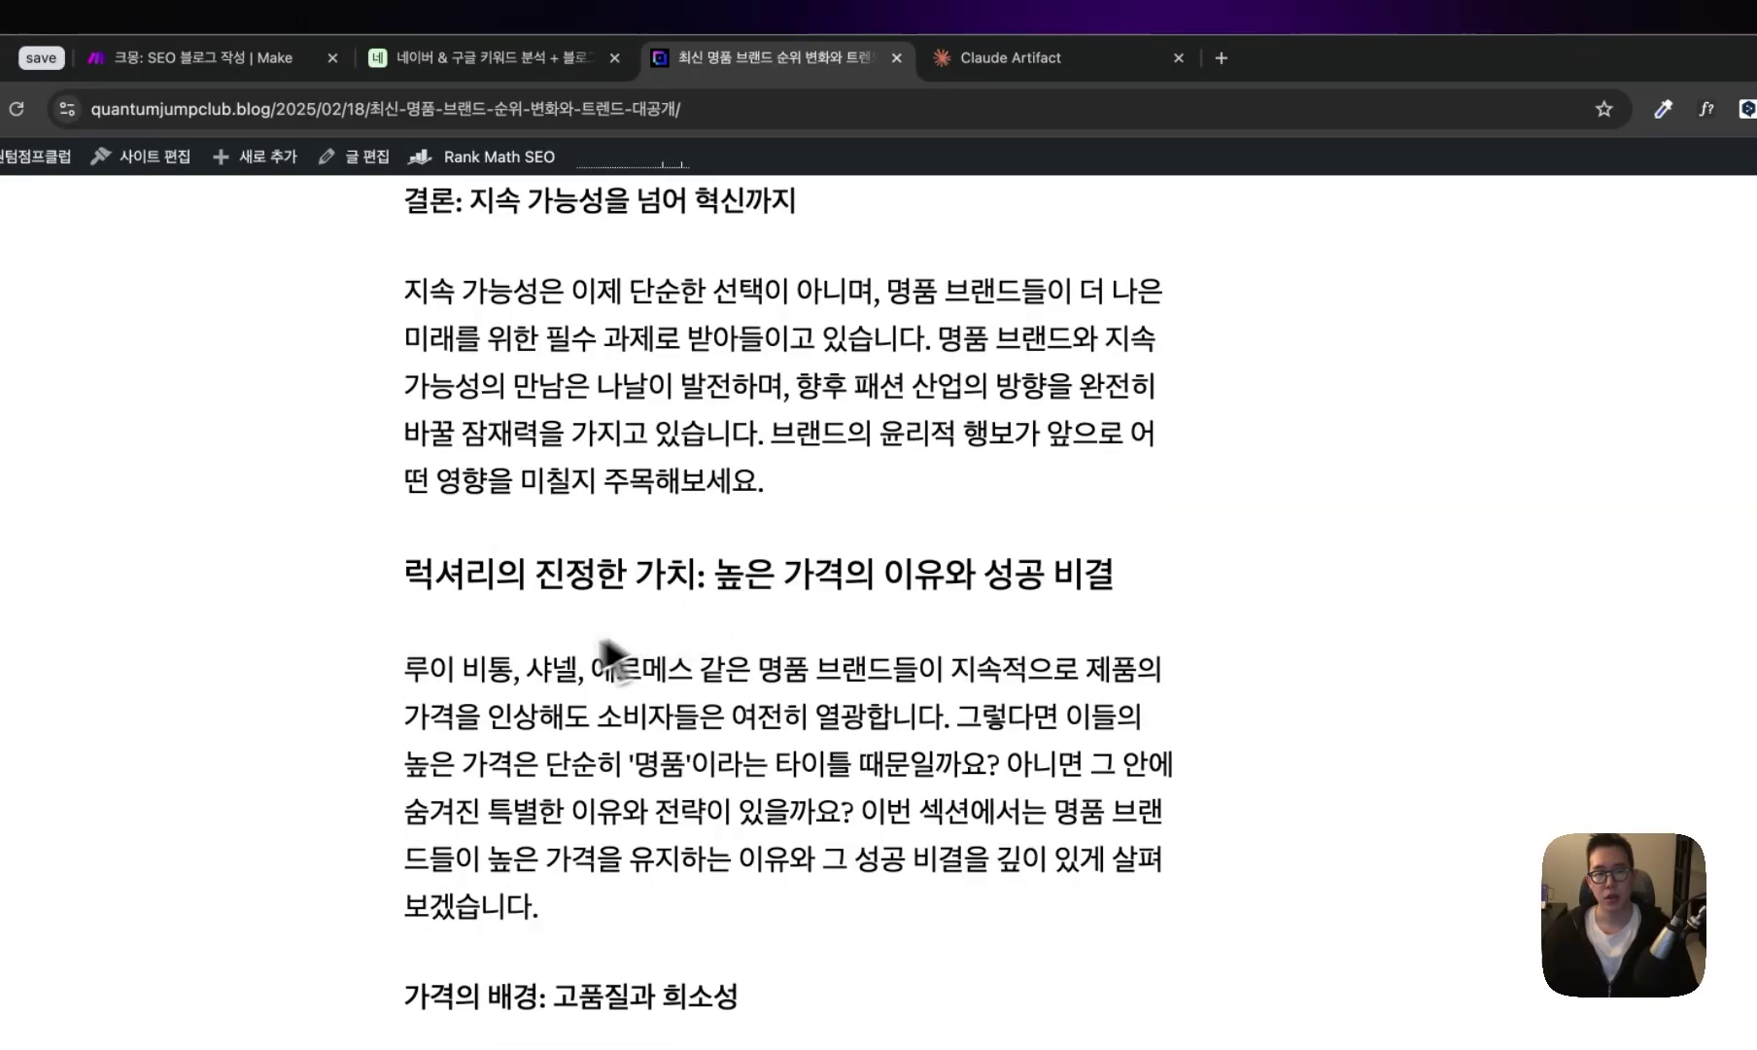
pyautogui.moveTo(404, 671); pyautogui.dragTo(534, 680)
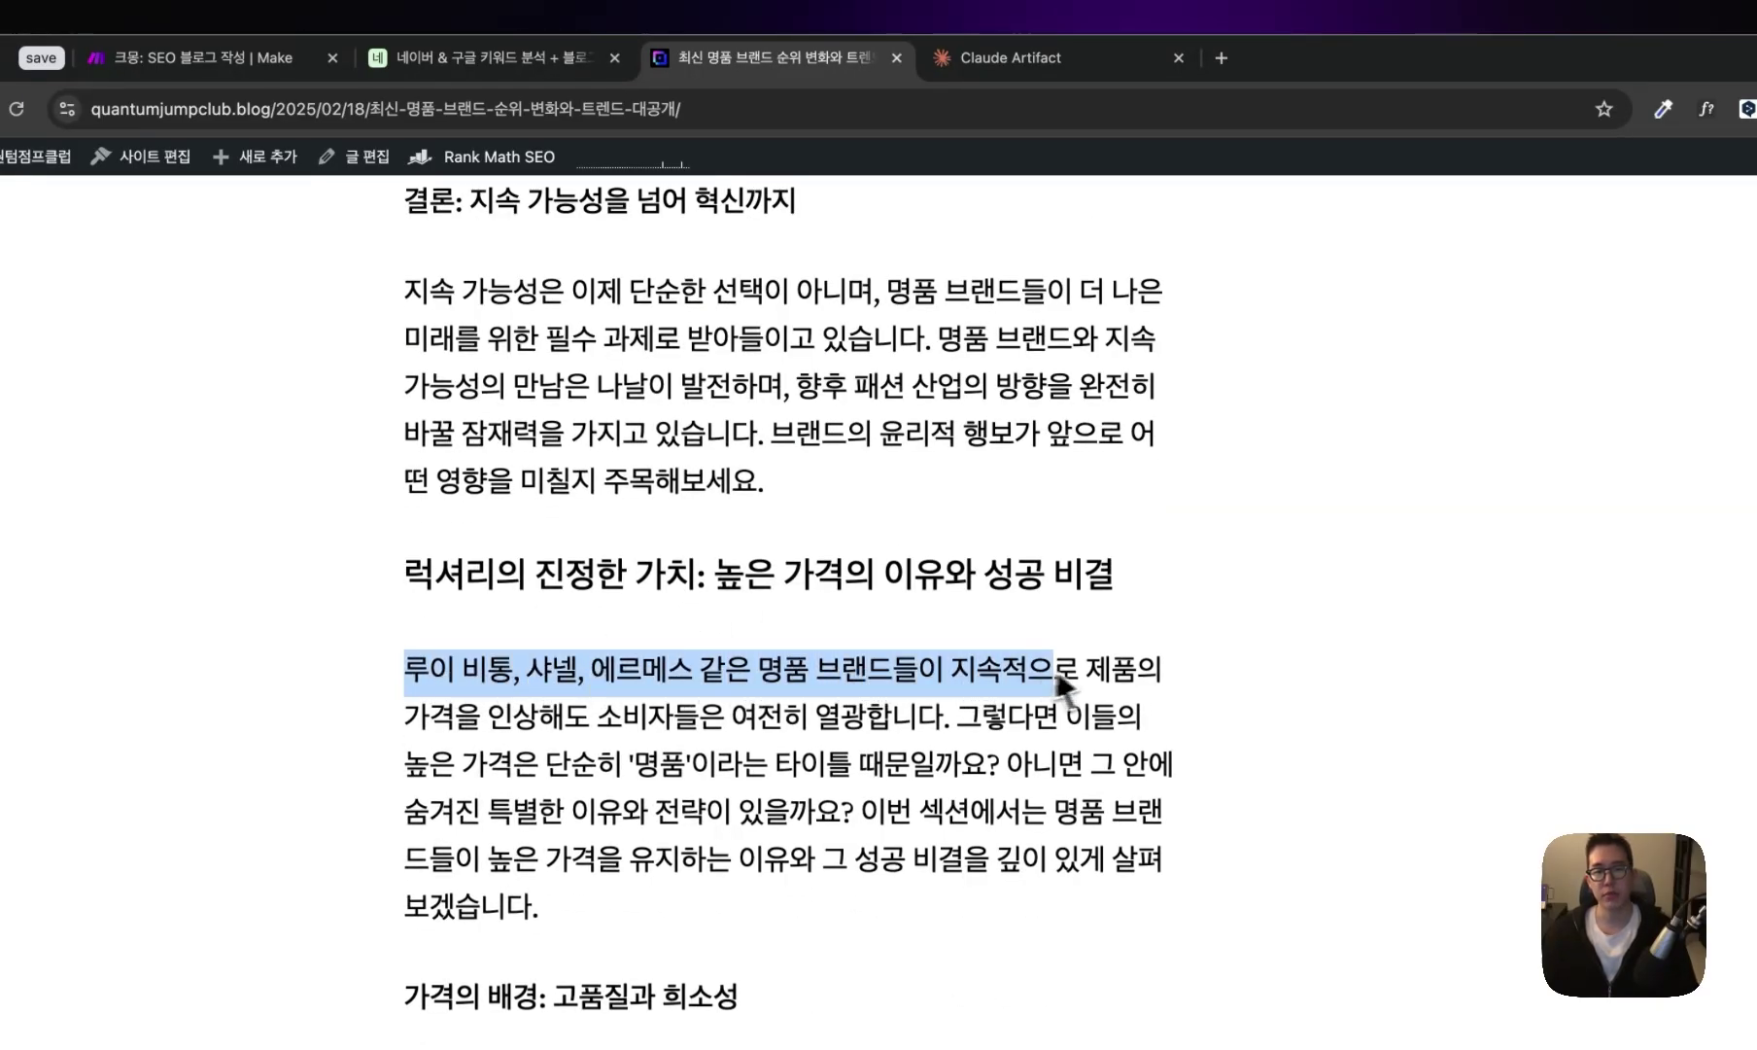
pyautogui.moveTo(404, 717); pyautogui.dragTo(886, 728)
pyautogui.scroll(-2, 883, 743)
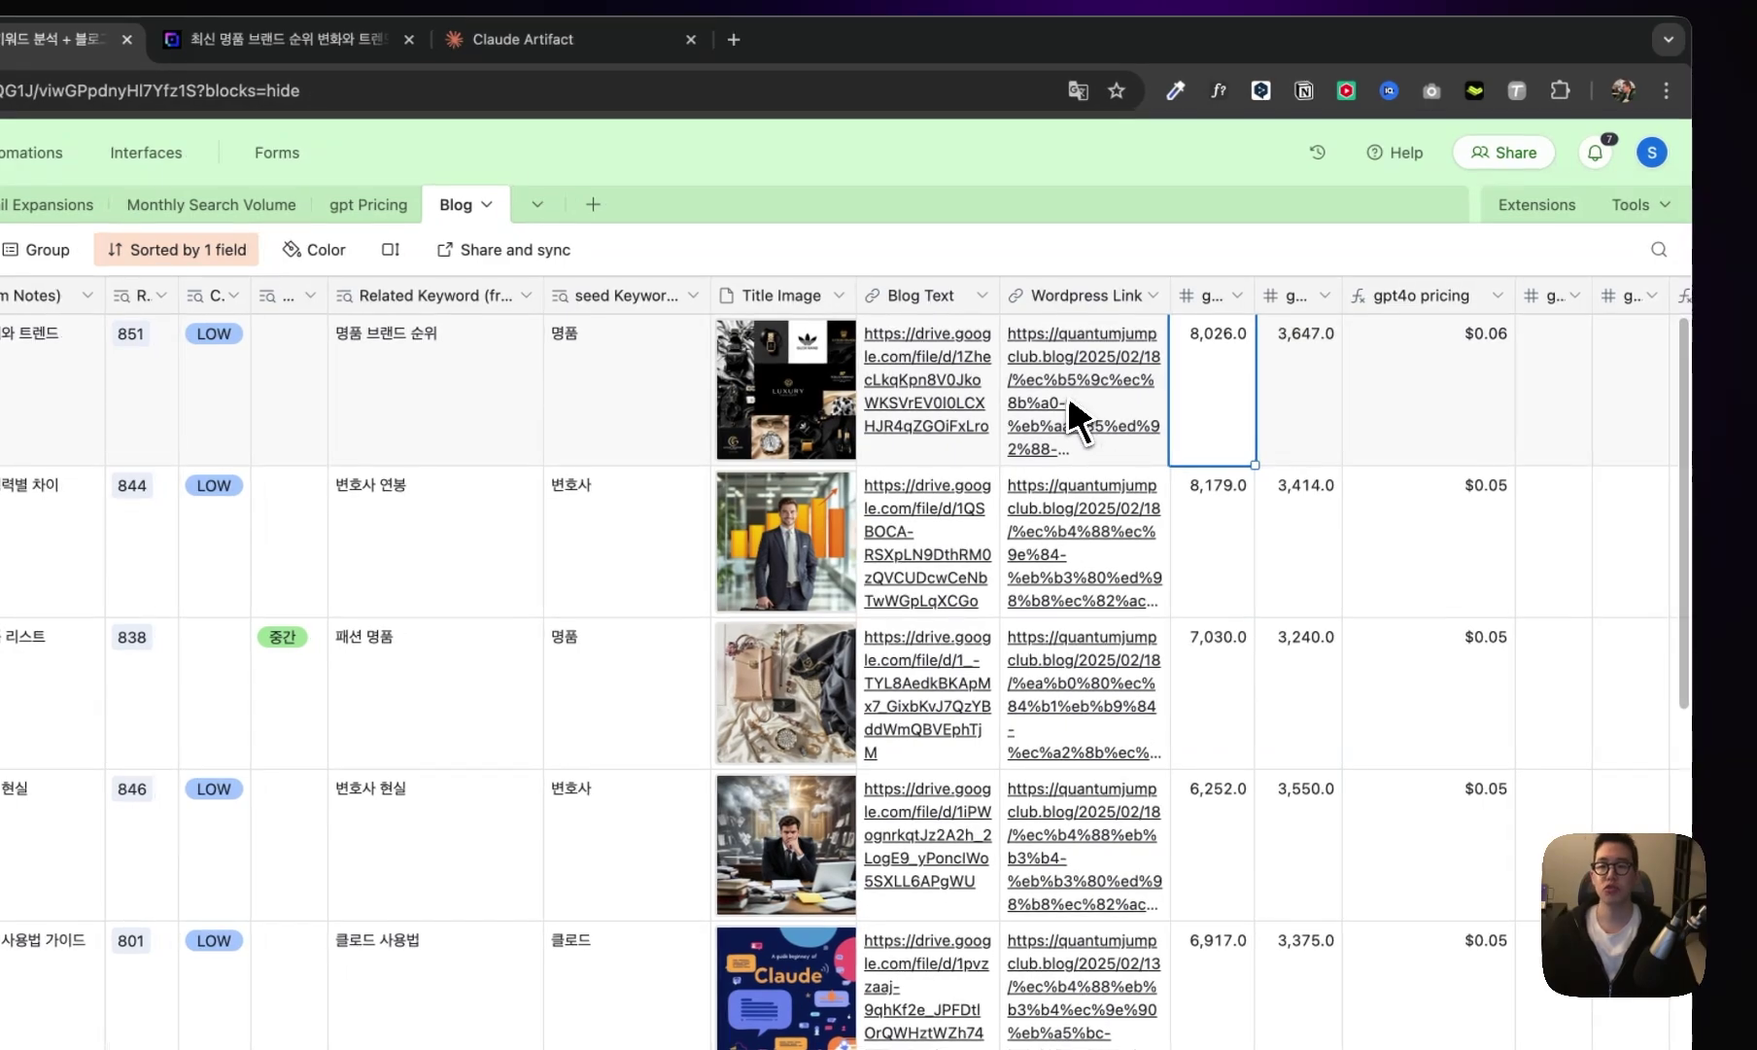
# - Check the top 최신 명품 브랜드 순위와 트렌드 post's $0.06 cost in the gpt4o pricing column
pyautogui.hscroll(5, 1069, 393)
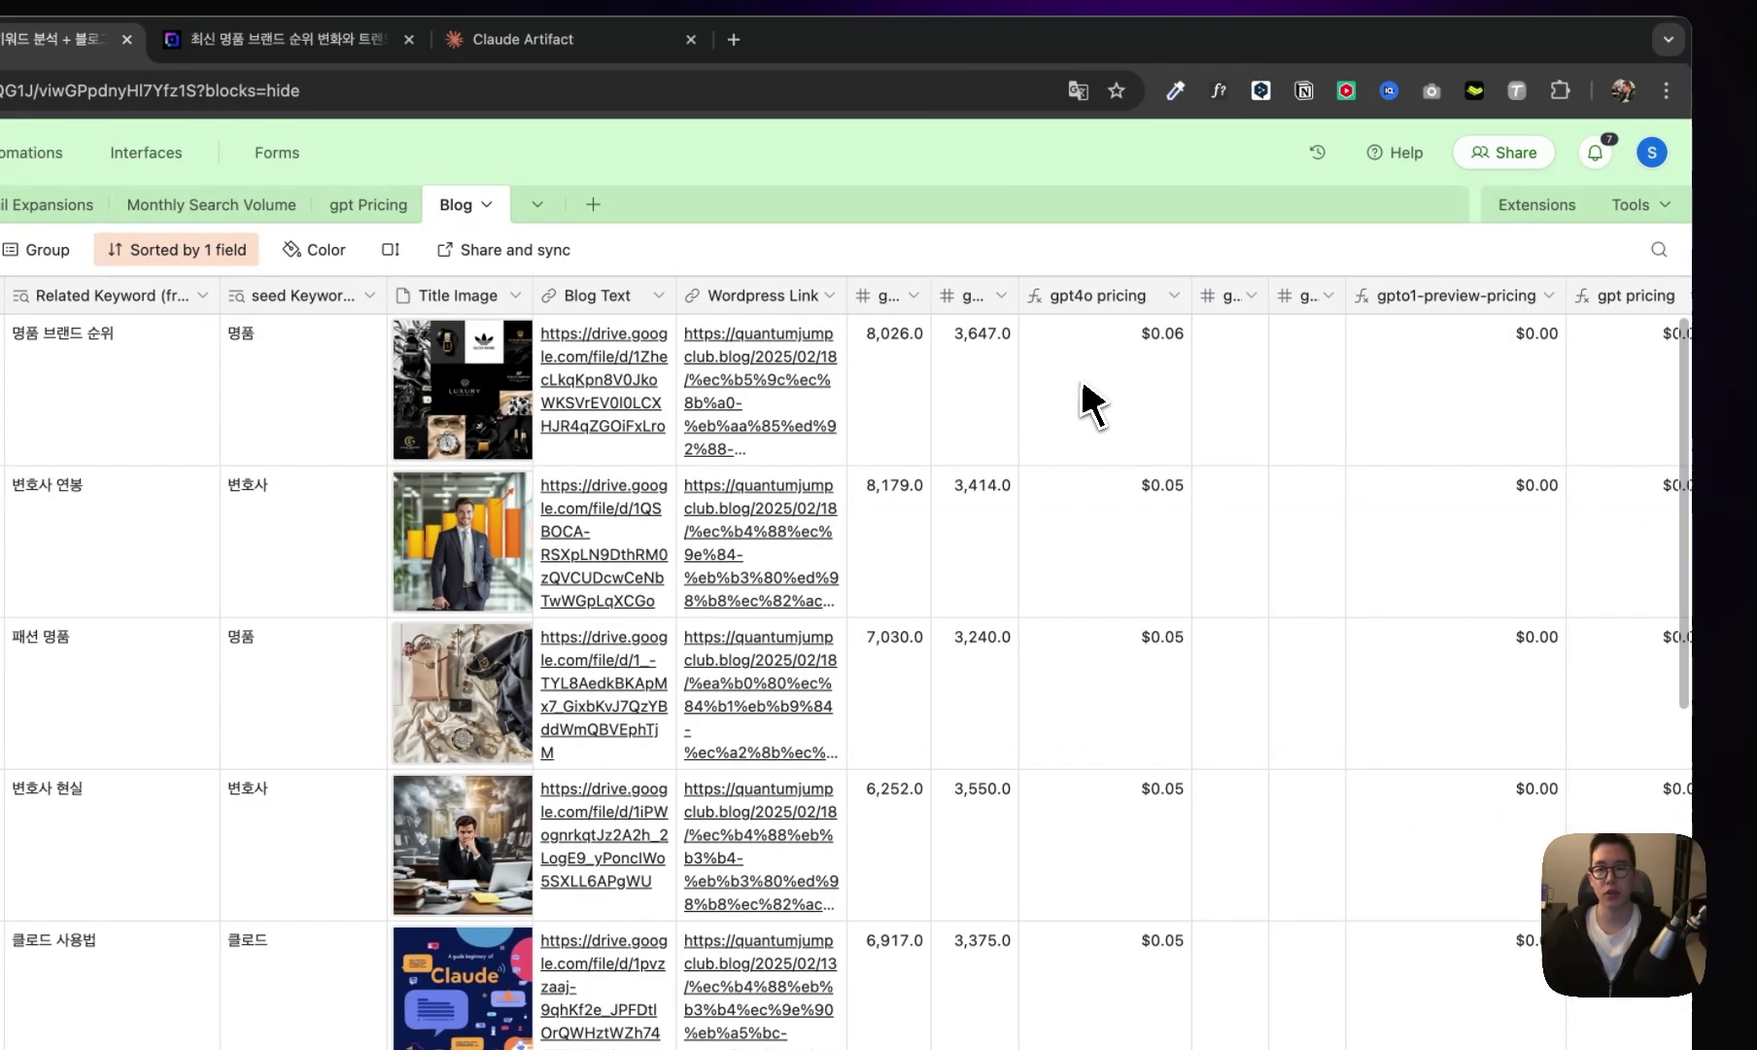
pyautogui.click(1094, 404)
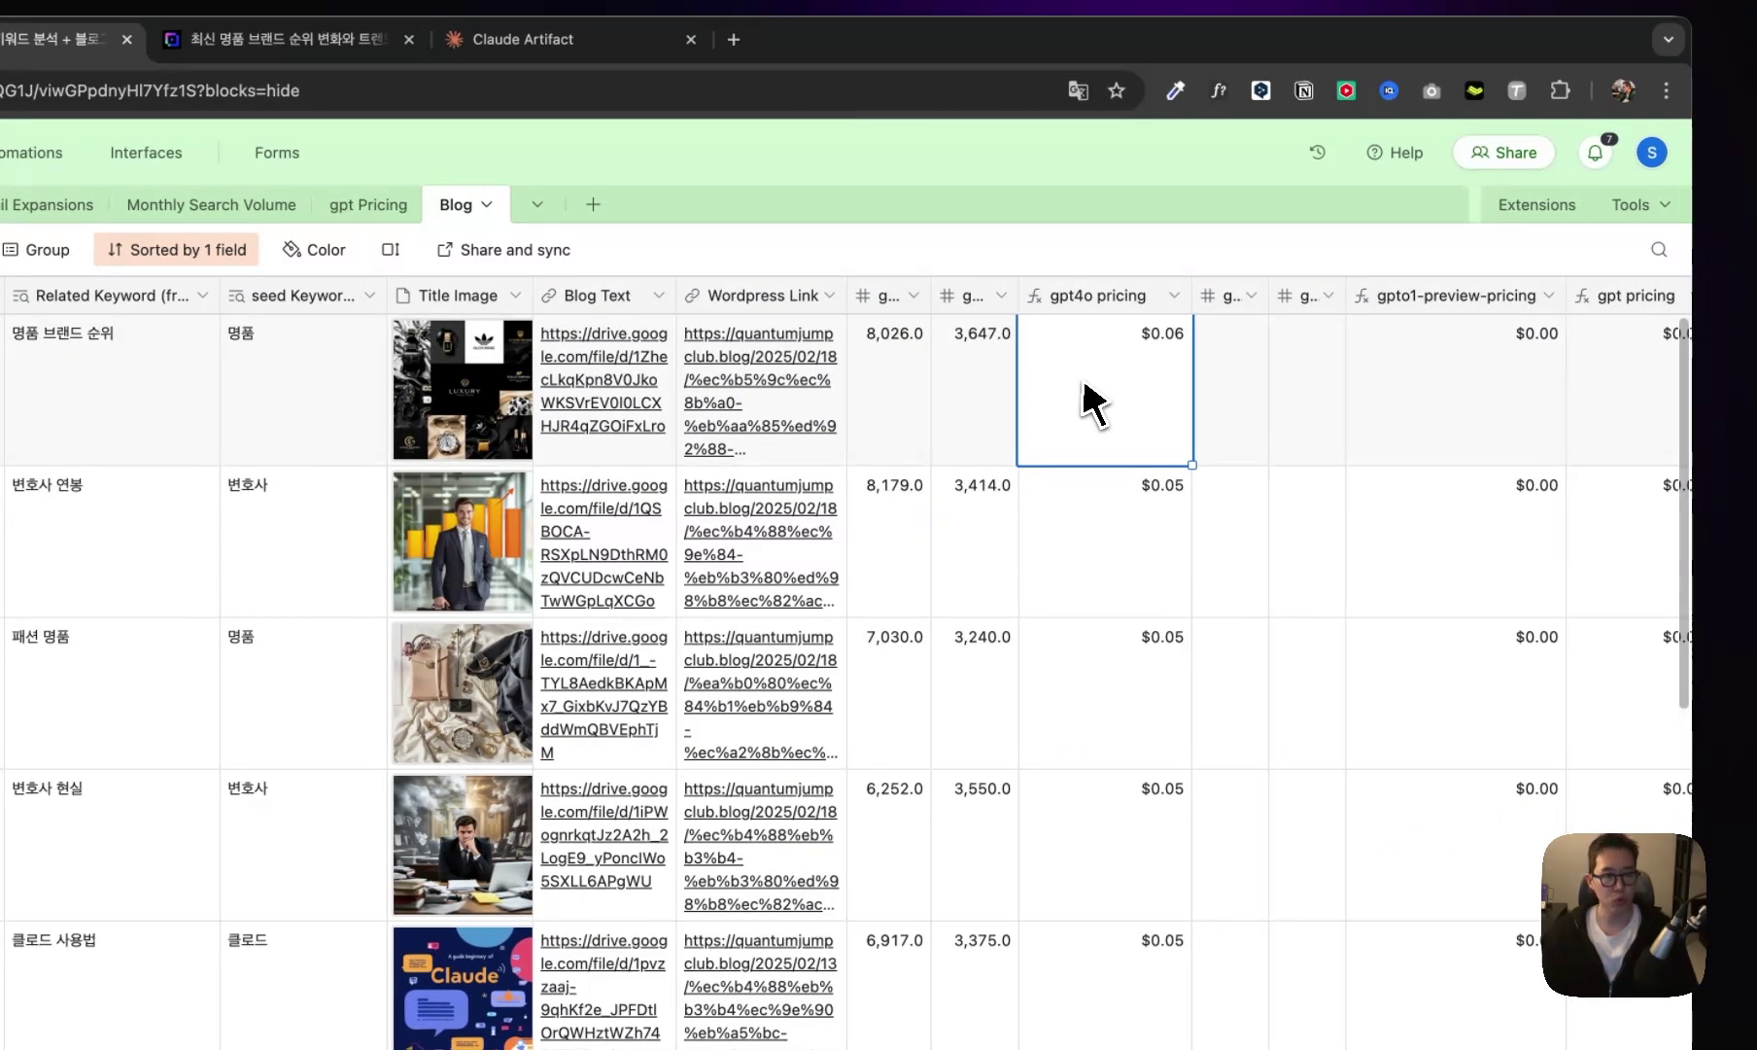
pyautogui.hscroll(-3, 1084, 384)
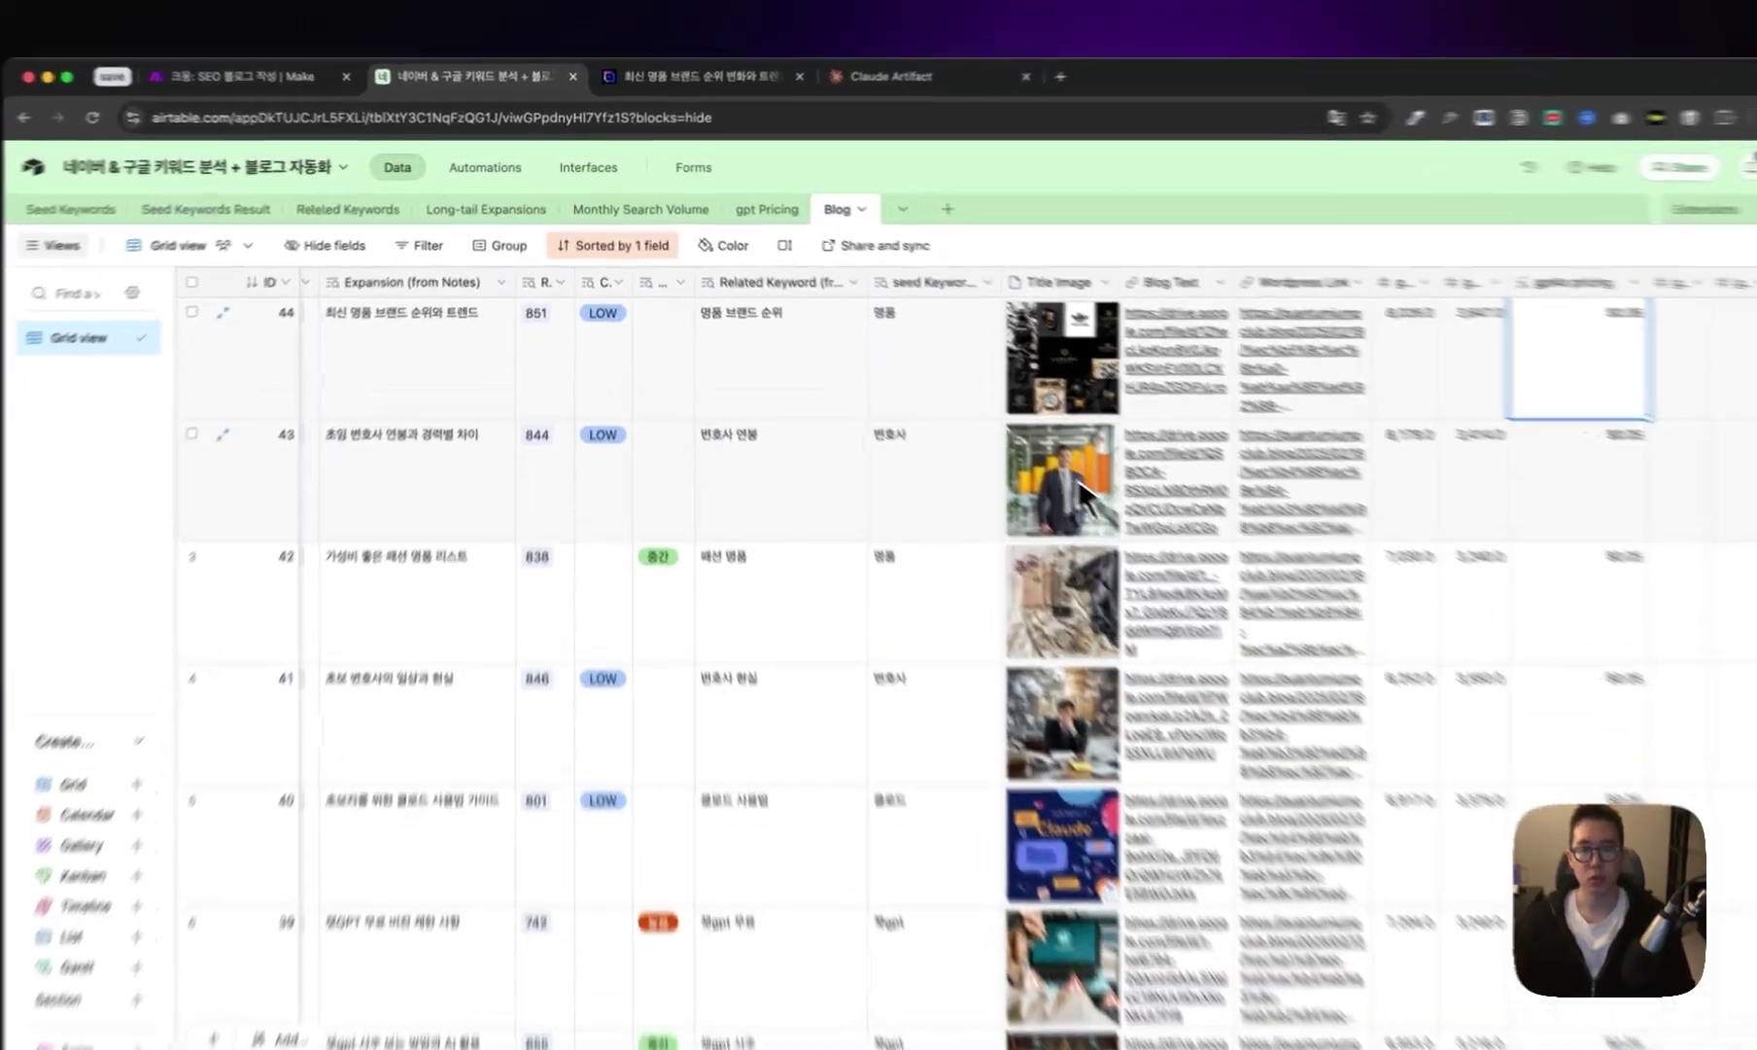
# - Open the 변호사 monthly search volume view and check the month of the top 110,000 volume
pyautogui.click(914, 461)
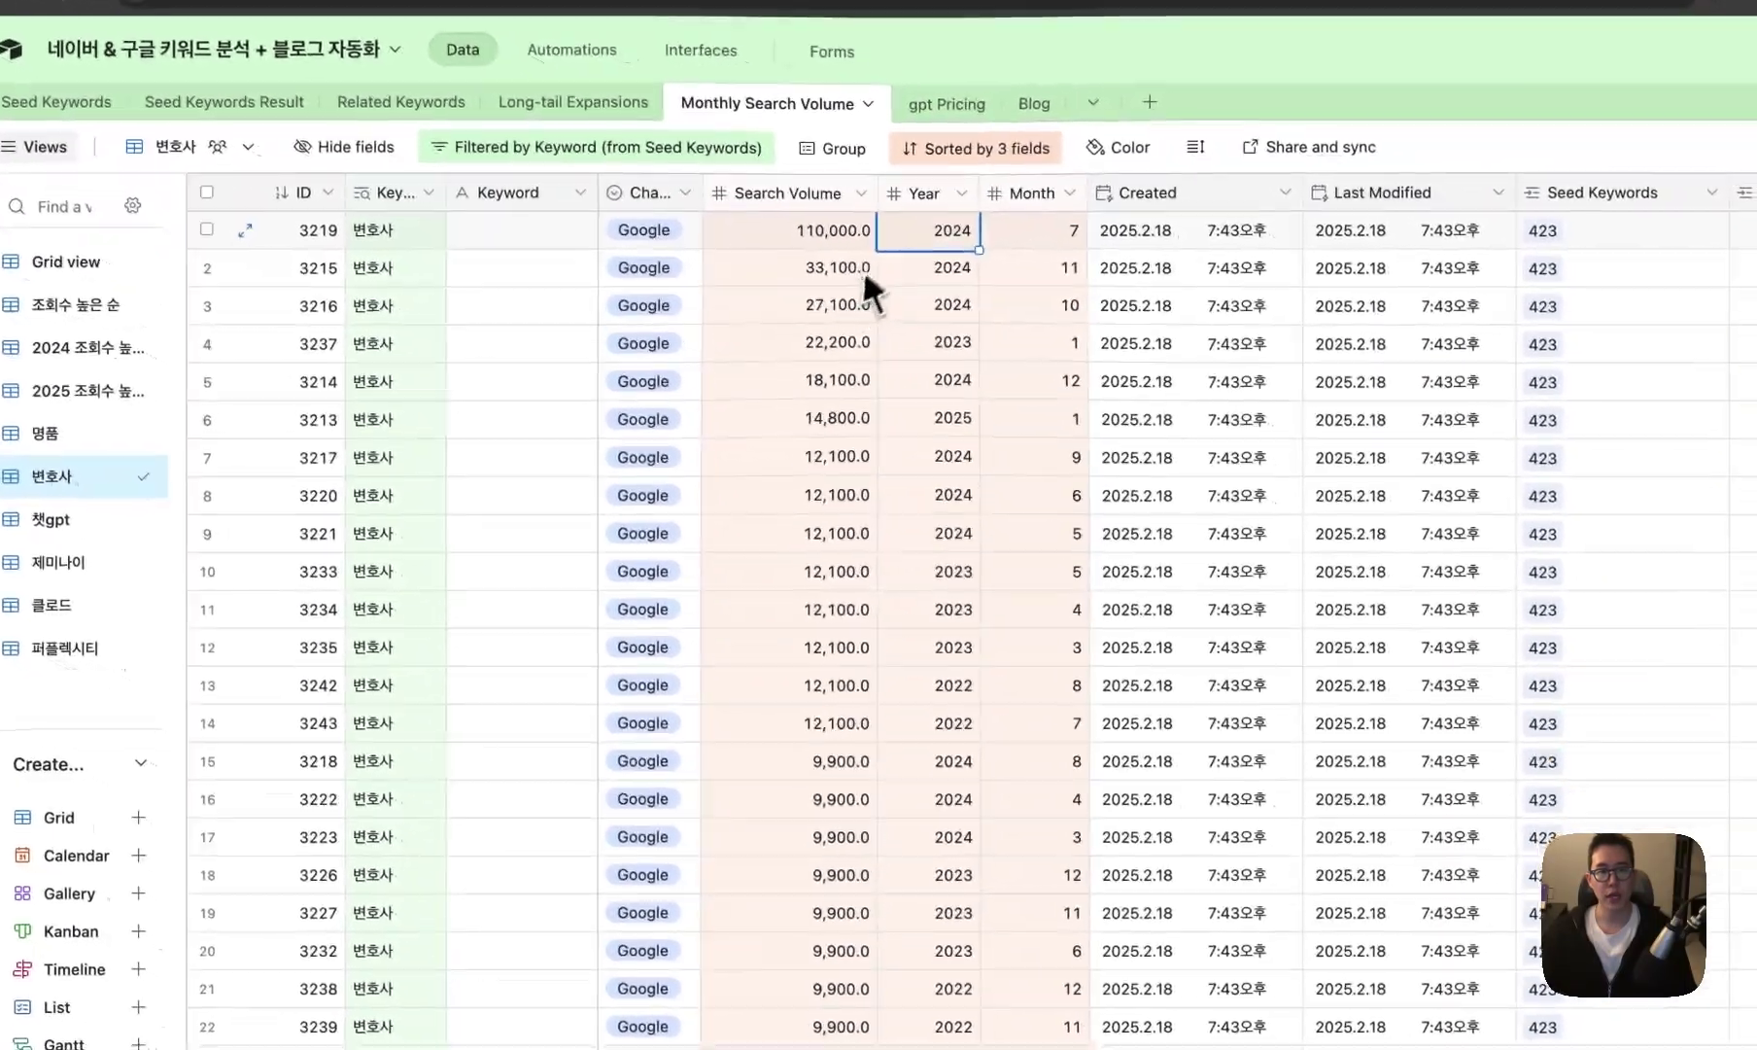
pyautogui.click(929, 280)
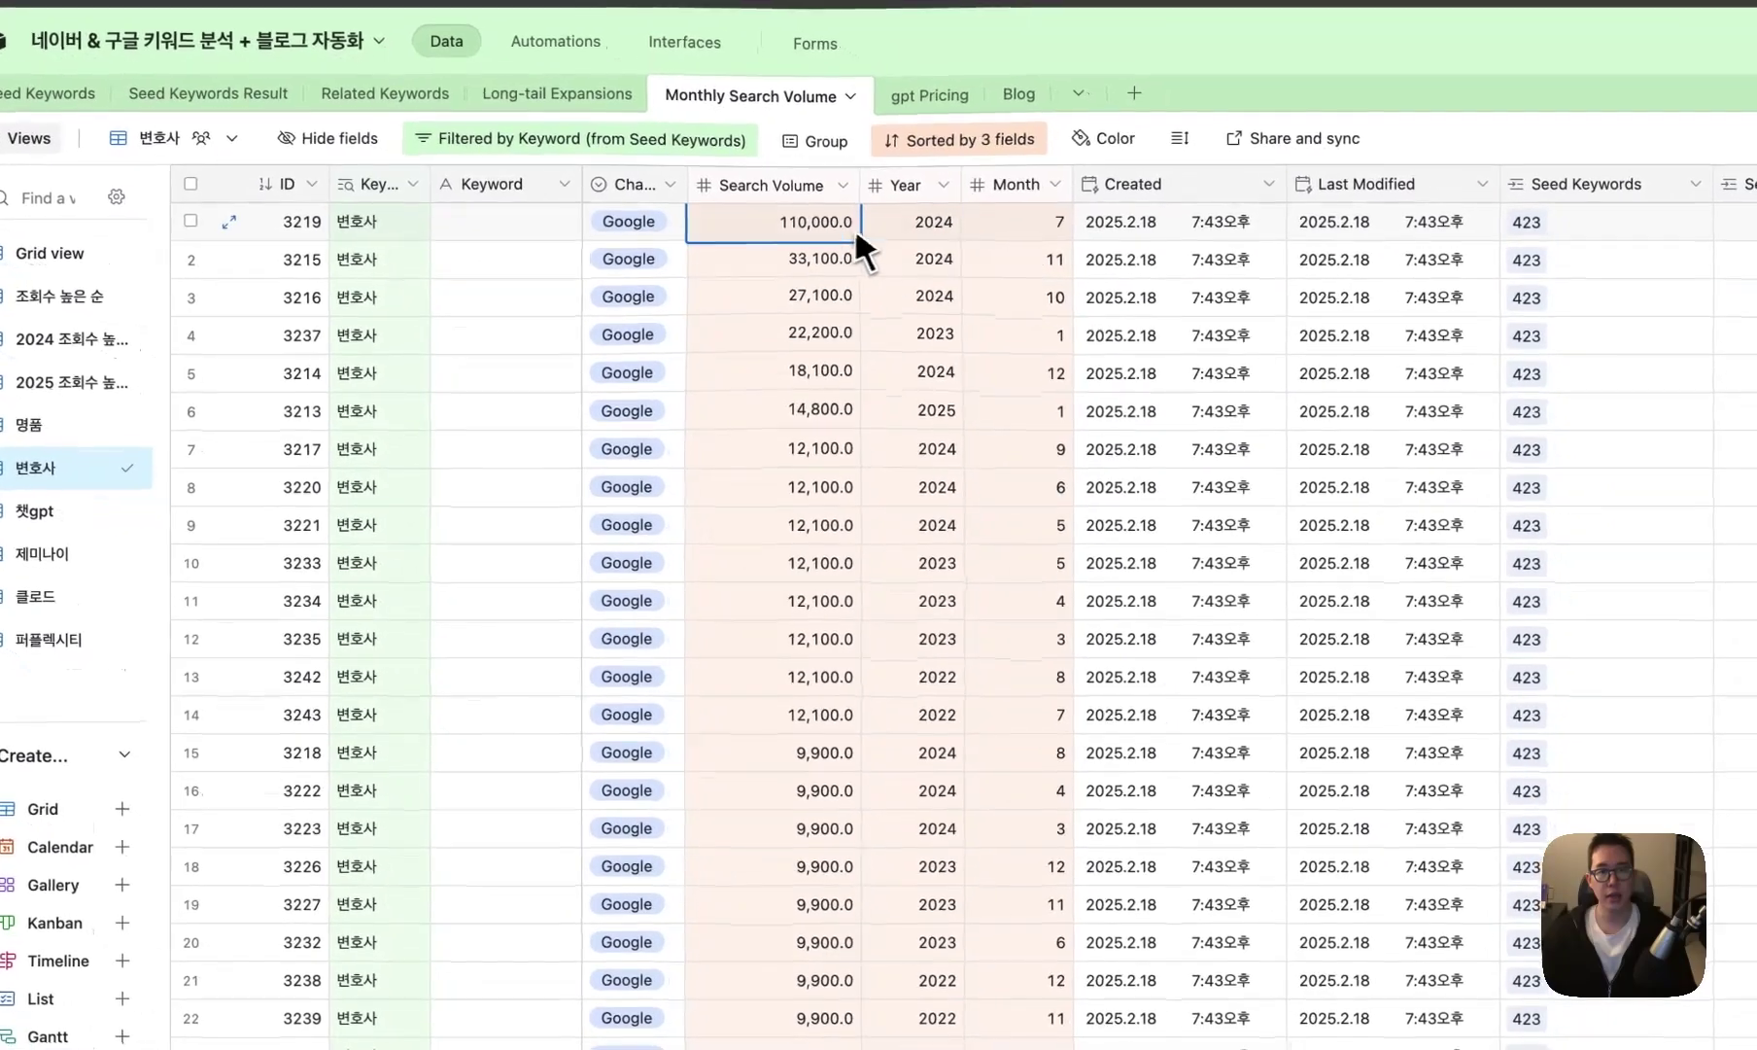
pyautogui.click(1018, 236)
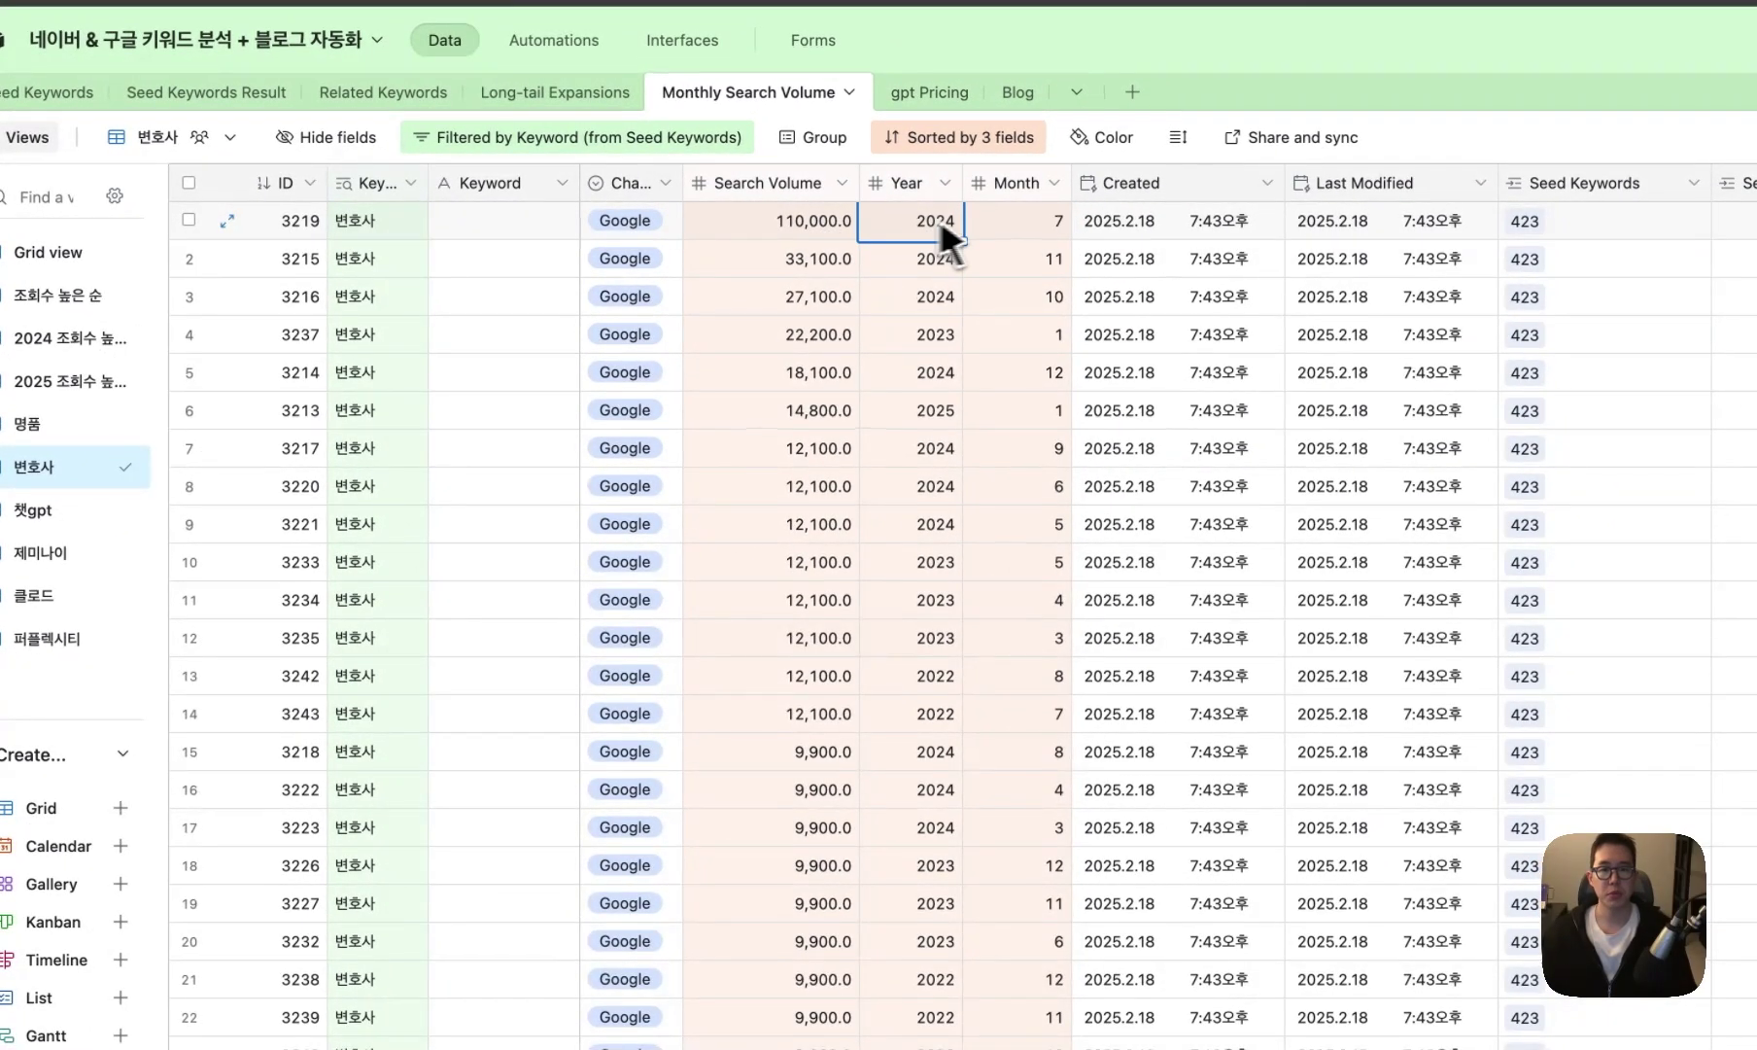
pyautogui.click(1028, 216)
pyautogui.click(853, 216)
# - Compare the top 110,000 search volume with the second row's 33,100
pyautogui.click(822, 261)
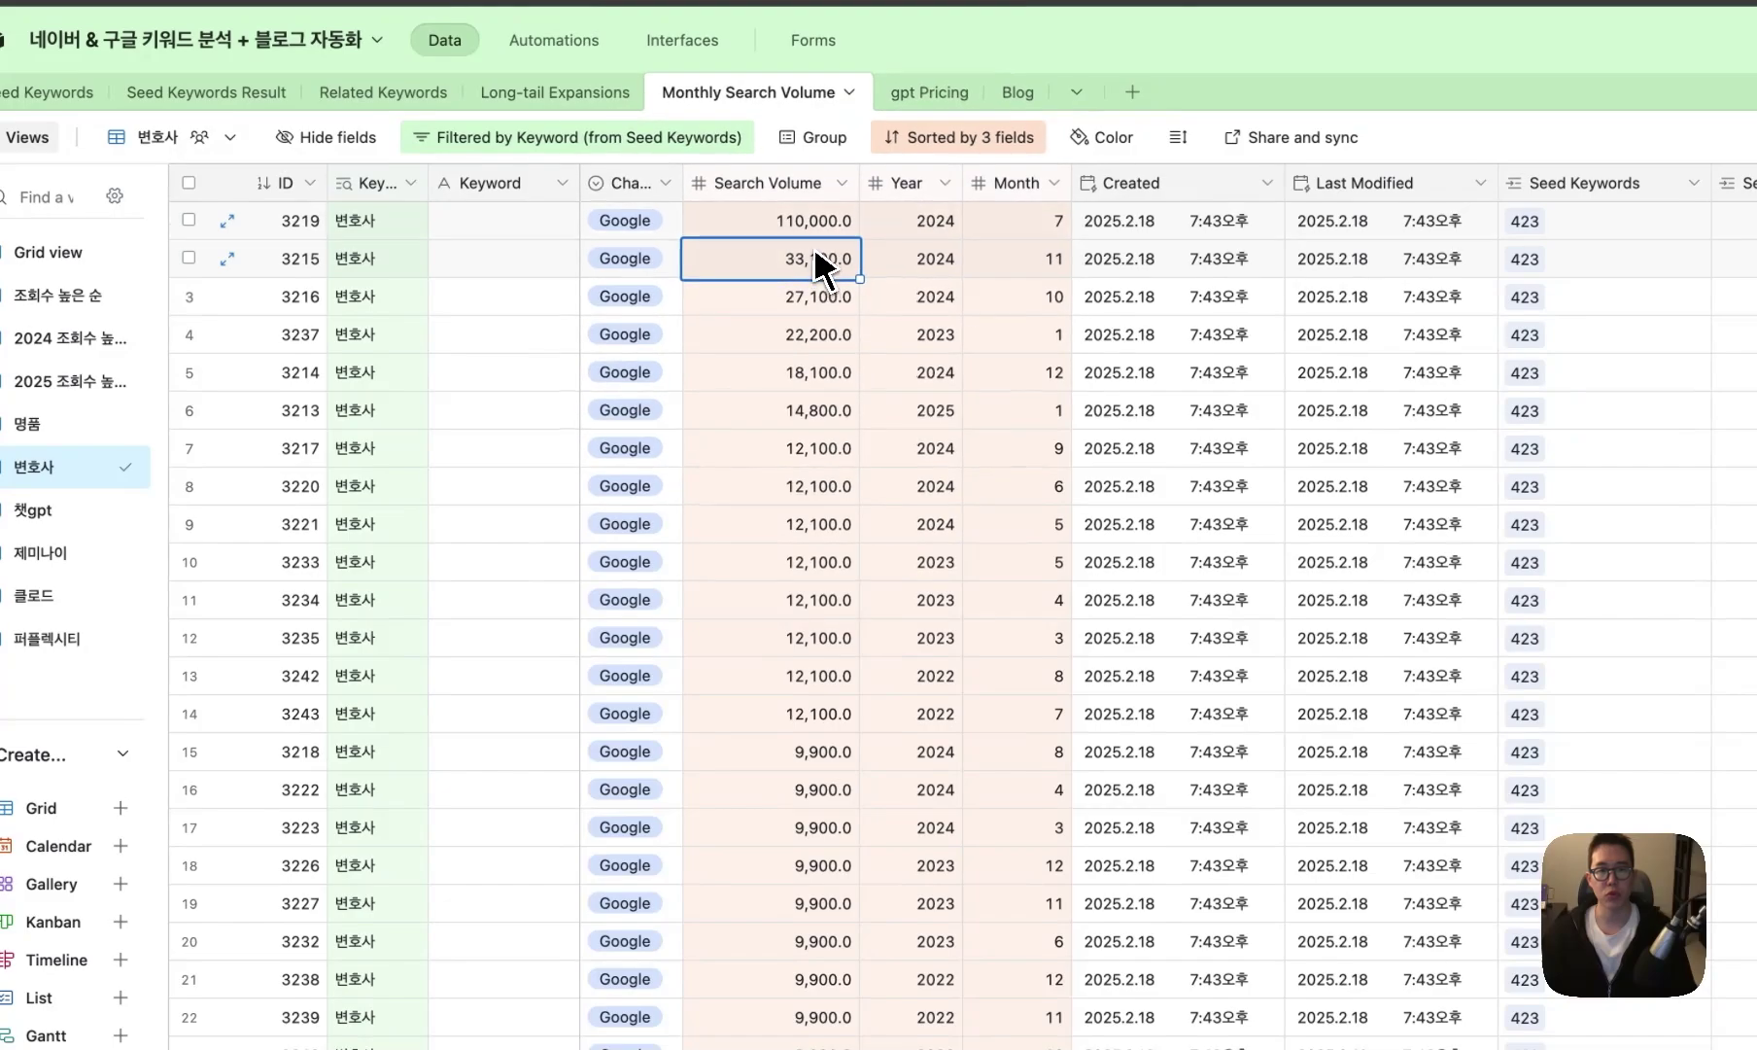
pyautogui.click(850, 234)
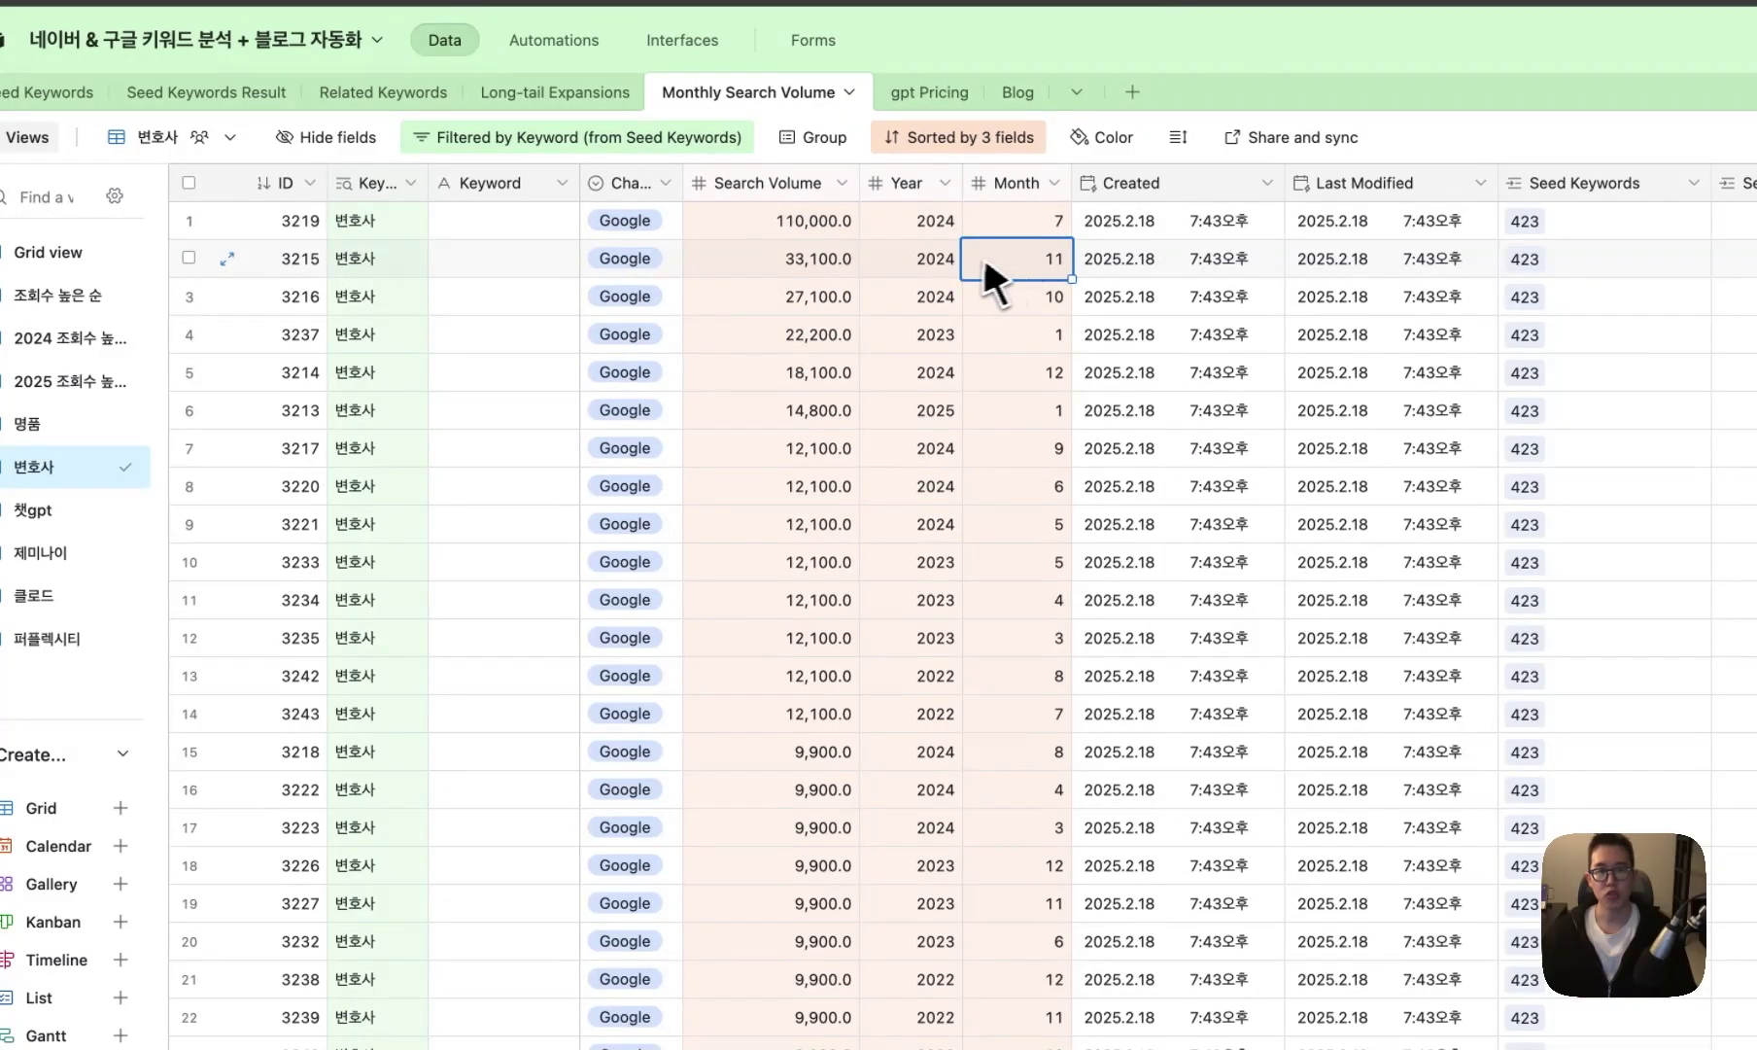
pyautogui.click(838, 232)
pyautogui.click(836, 251)
pyautogui.click(836, 232)
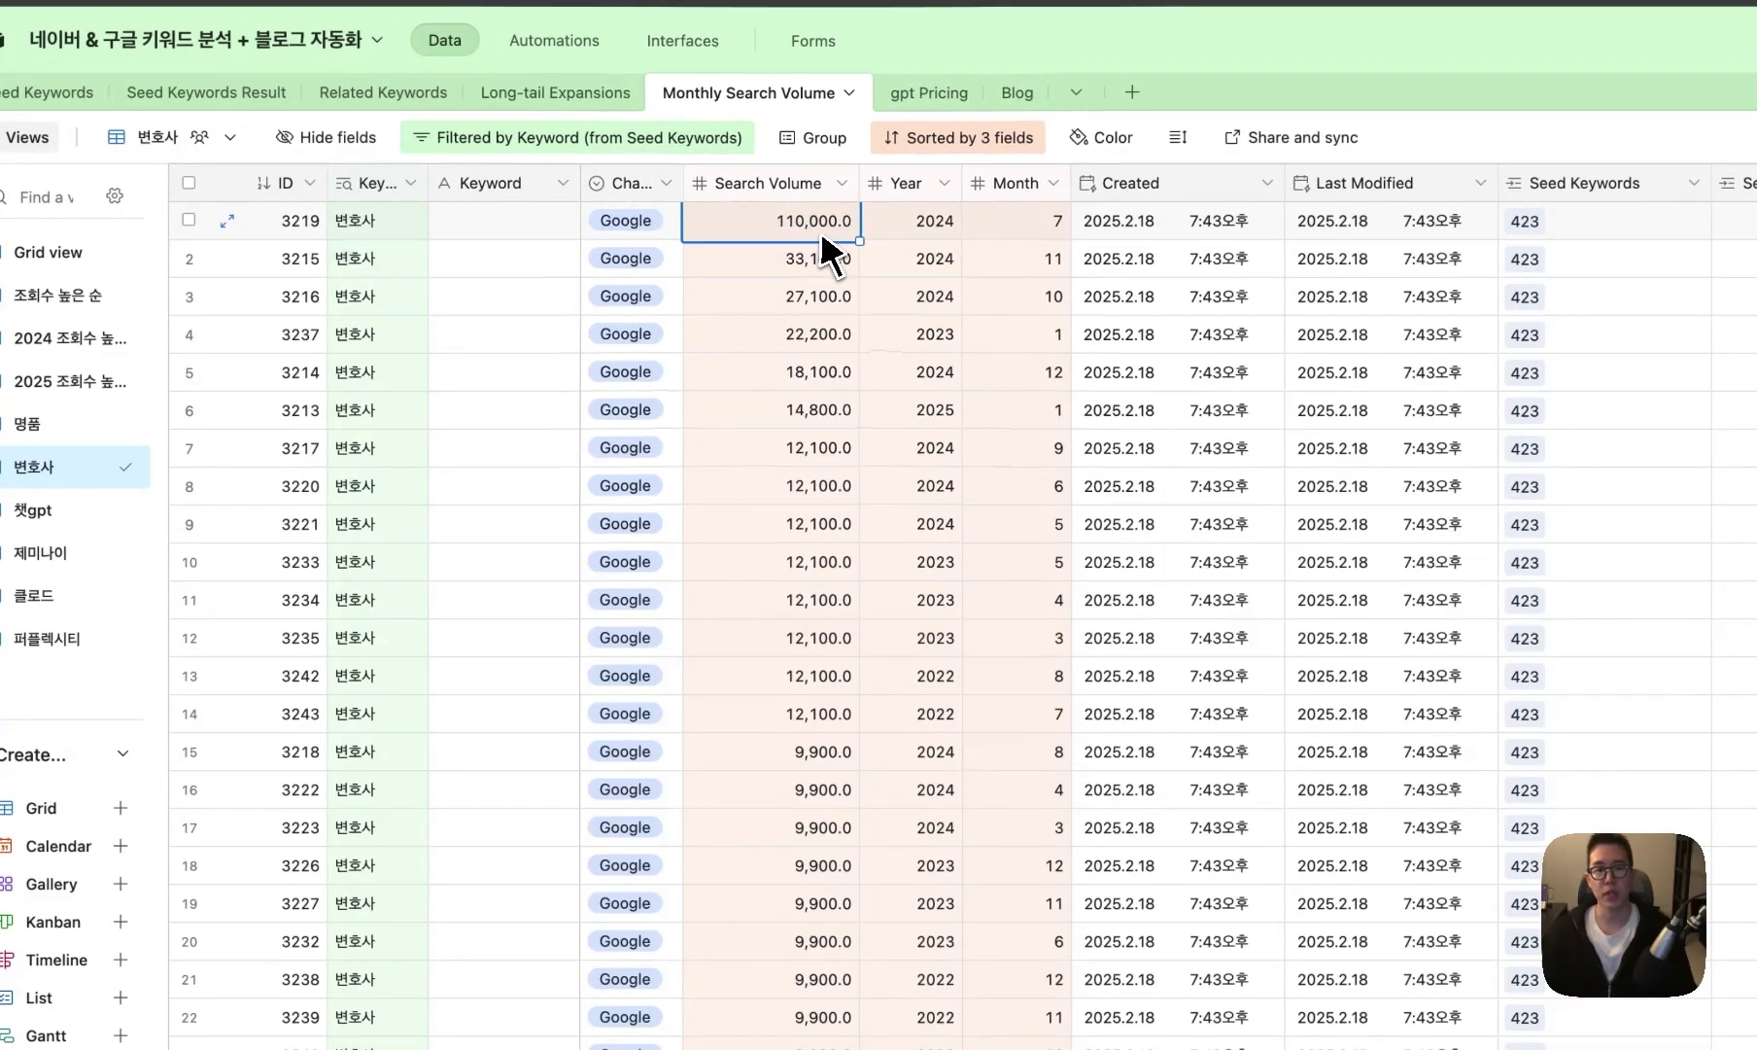
pyautogui.click(925, 224)
pyautogui.click(852, 229)
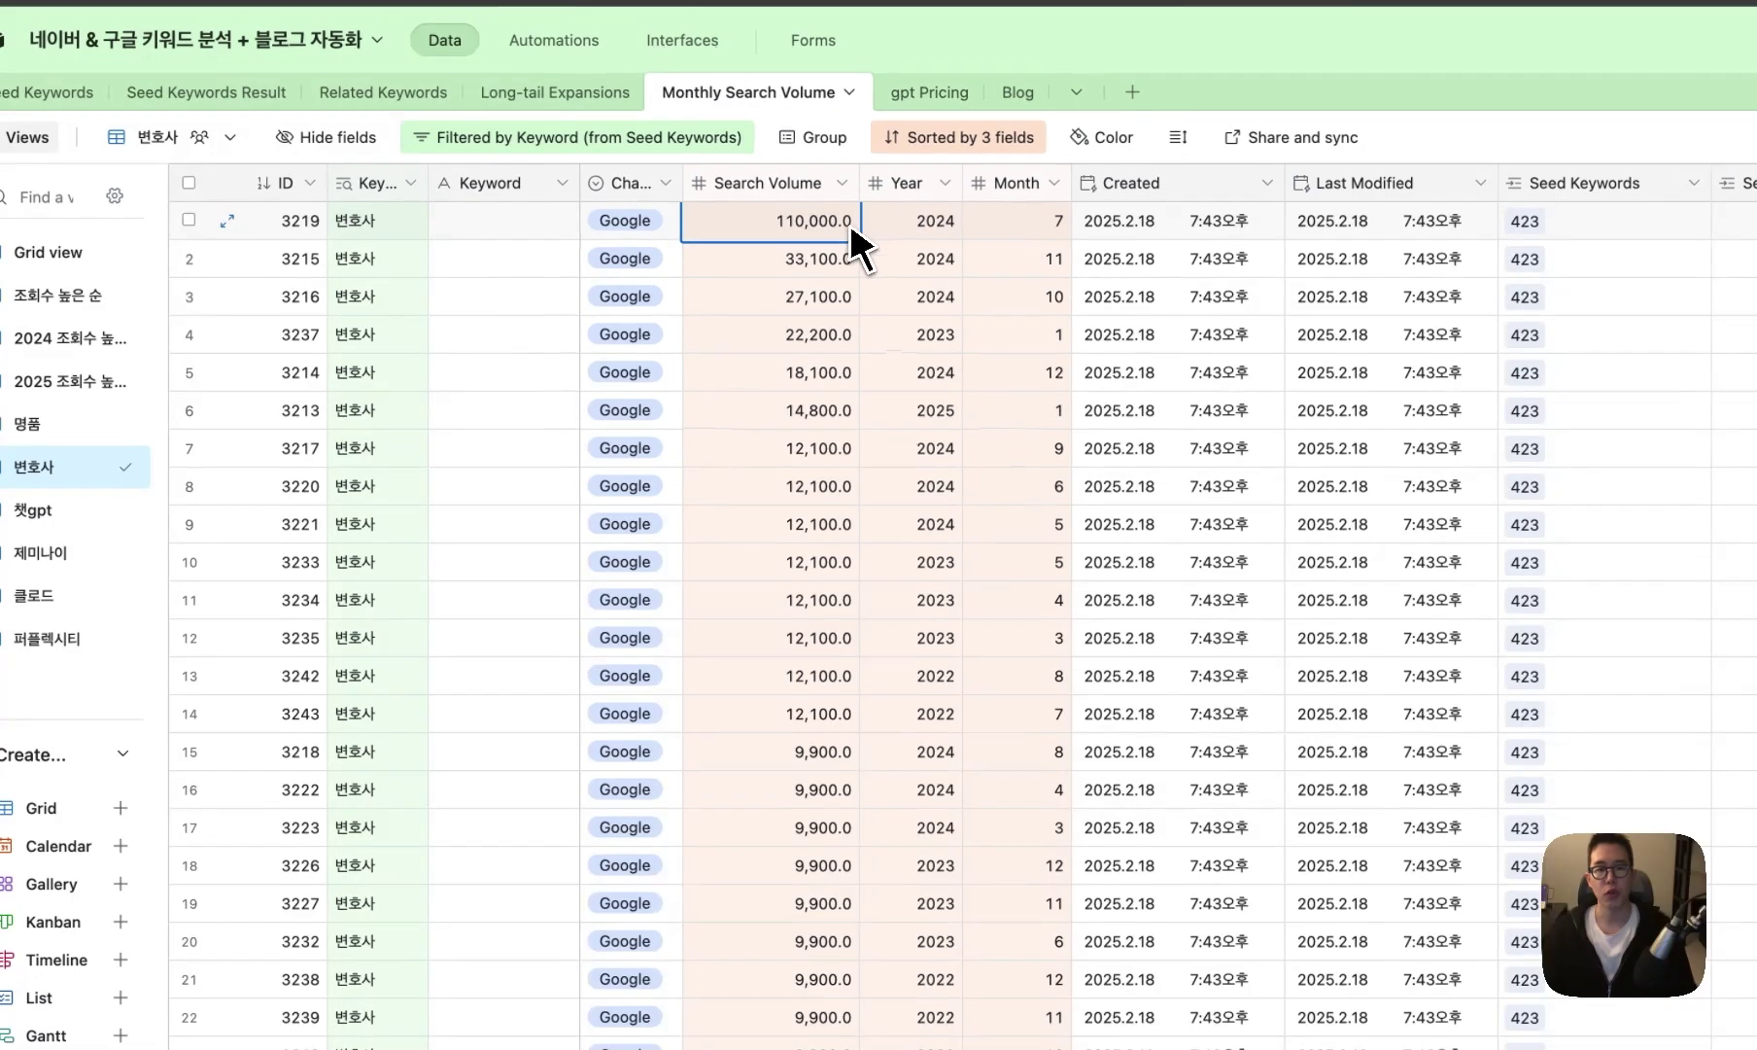
pyautogui.click(836, 257)
# - Find where the 변호사 연봉 rows begin and check their month
pyautogui.scroll(-10, 831, 251)
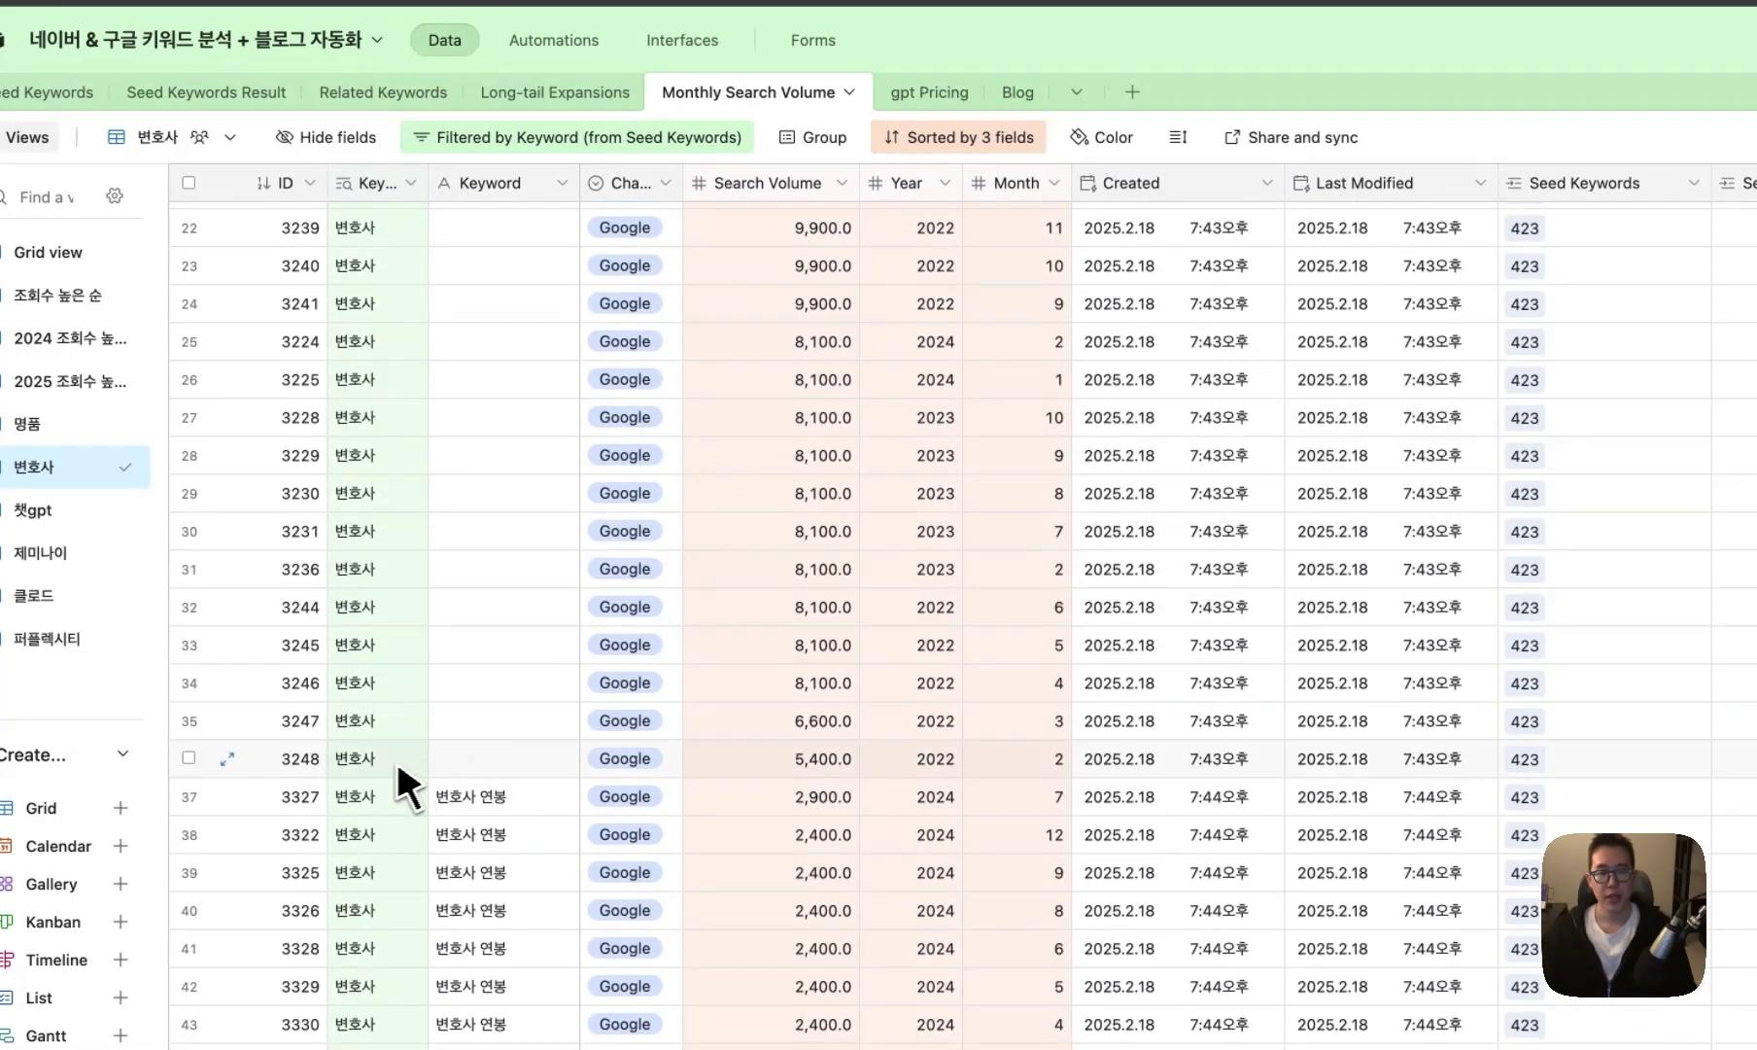
pyautogui.click(508, 799)
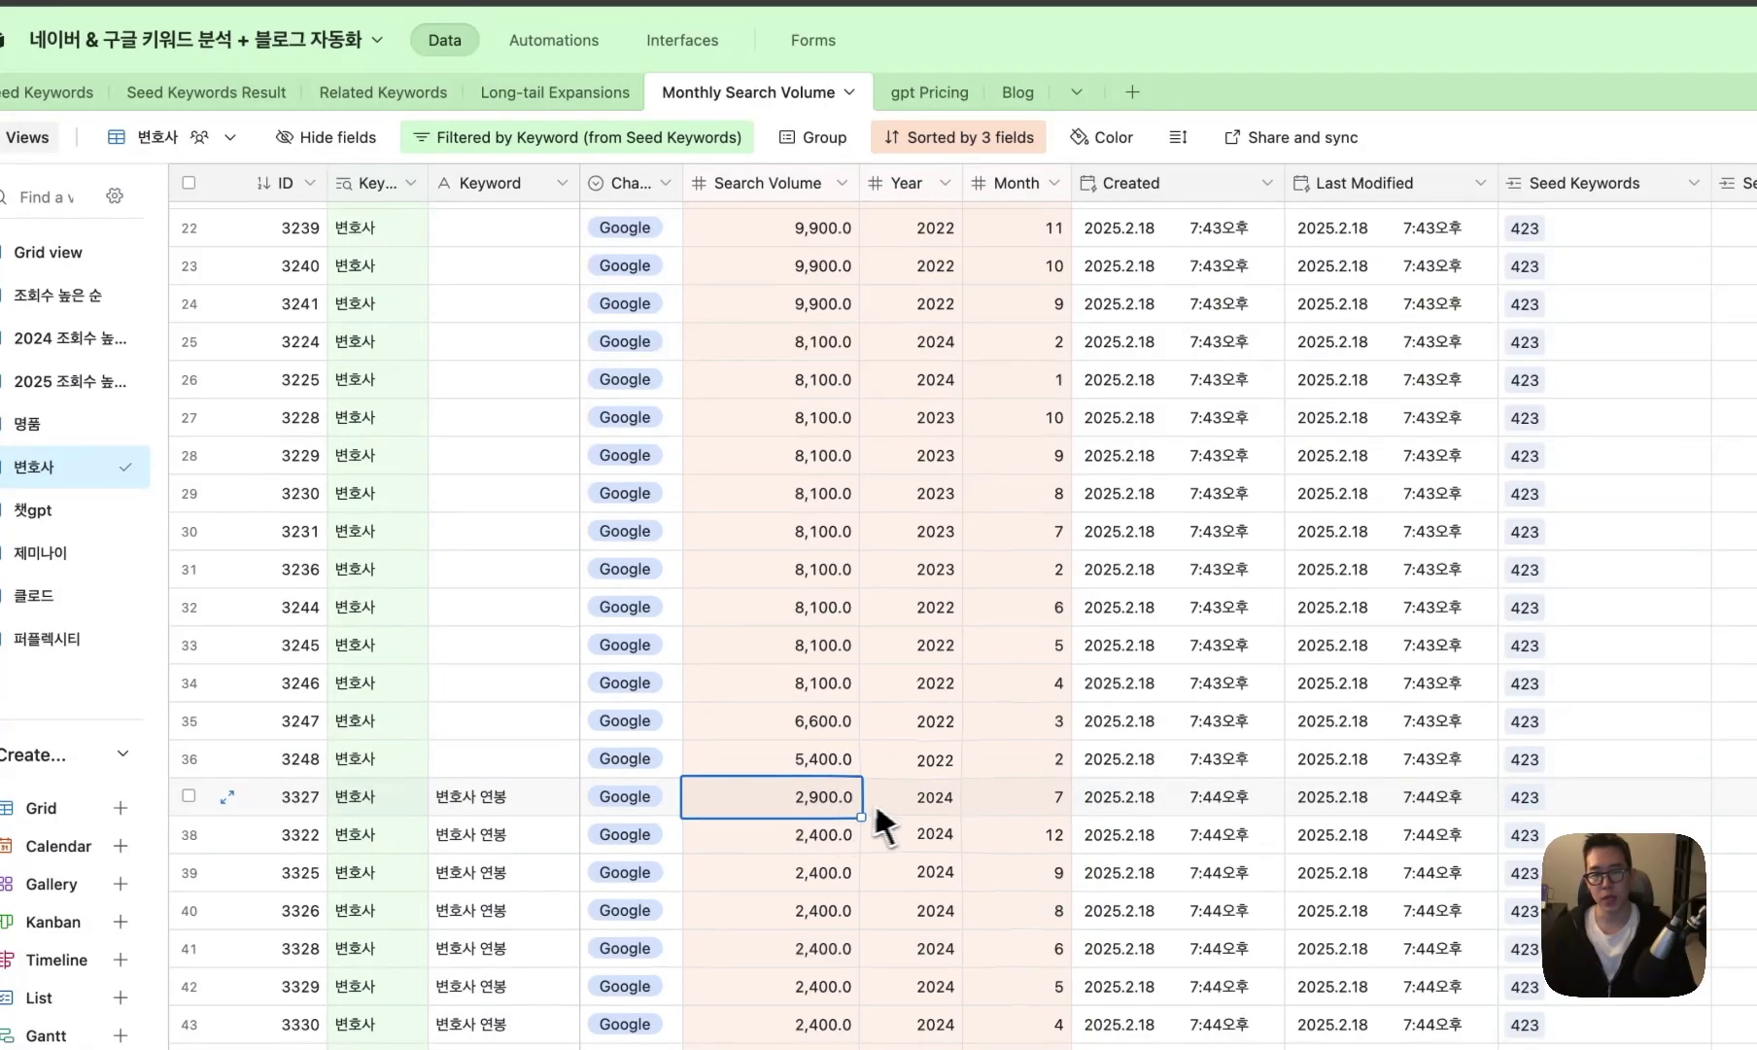
pyautogui.press('Right')
pyautogui.press('Right')
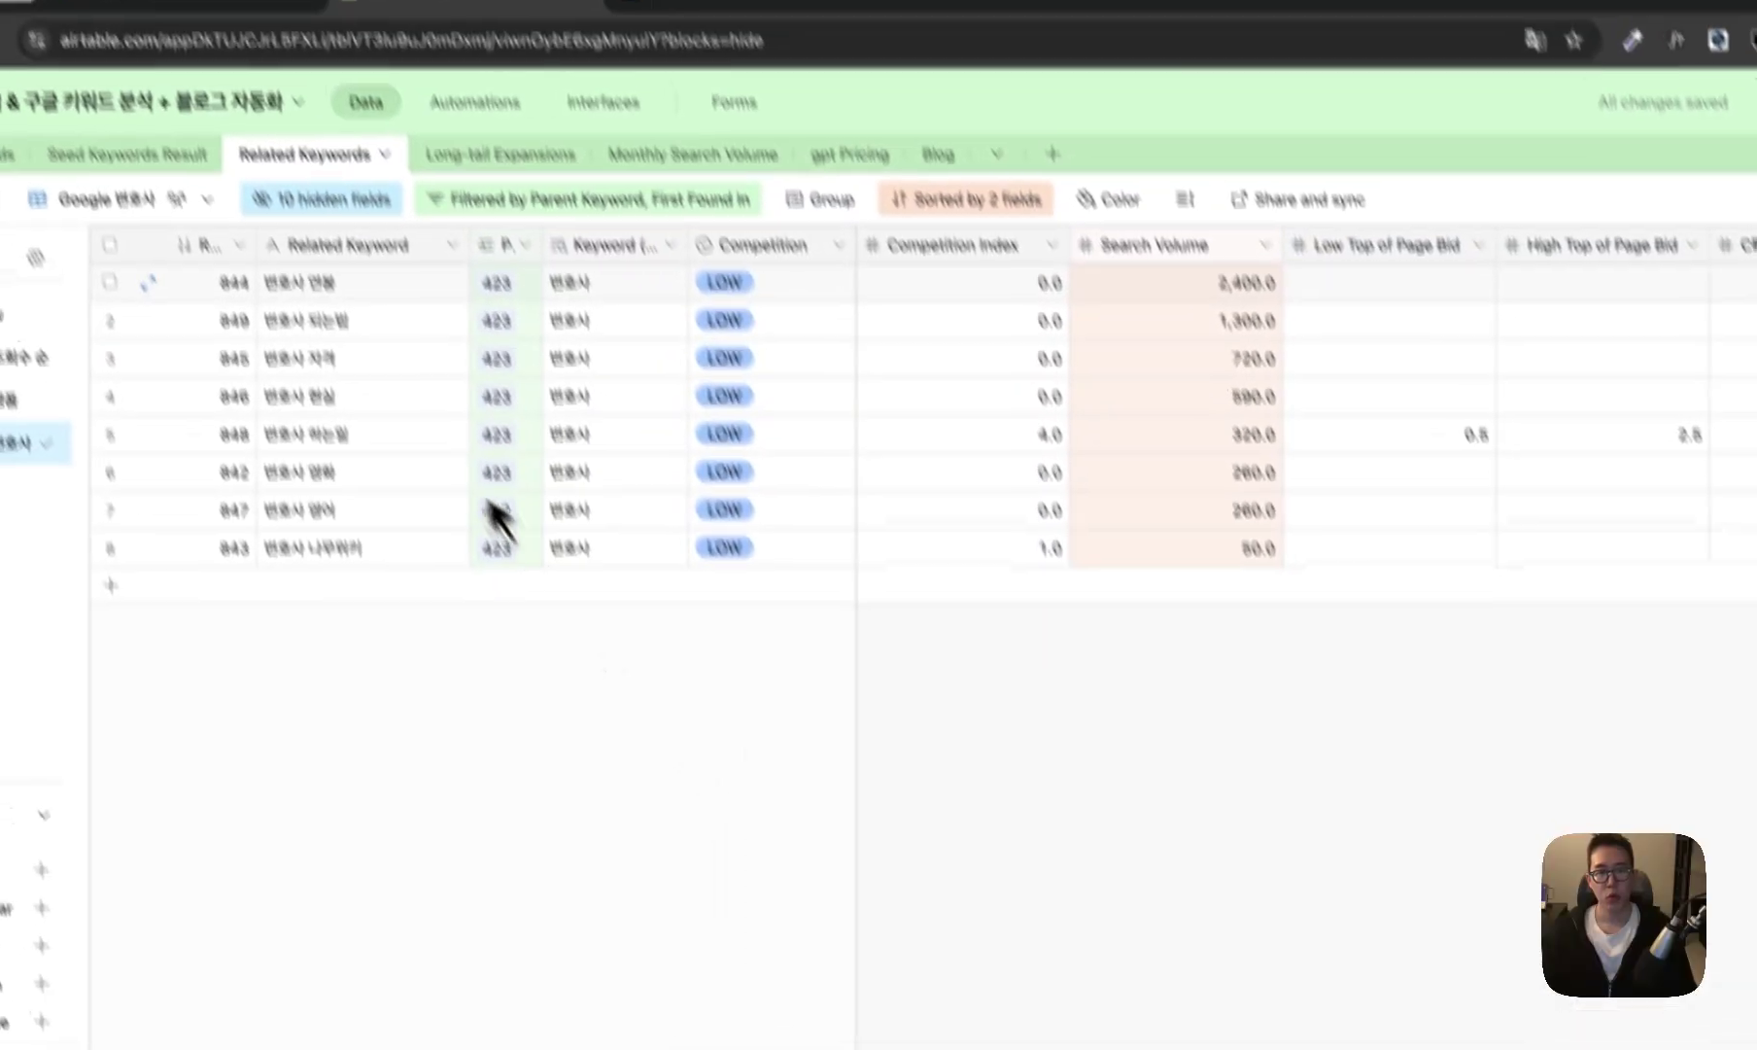
# - Compare competition of the top two related keywords and 변호사 연봉's 2,400 volume, then open Long-tail Expansions
pyautogui.click(747, 290)
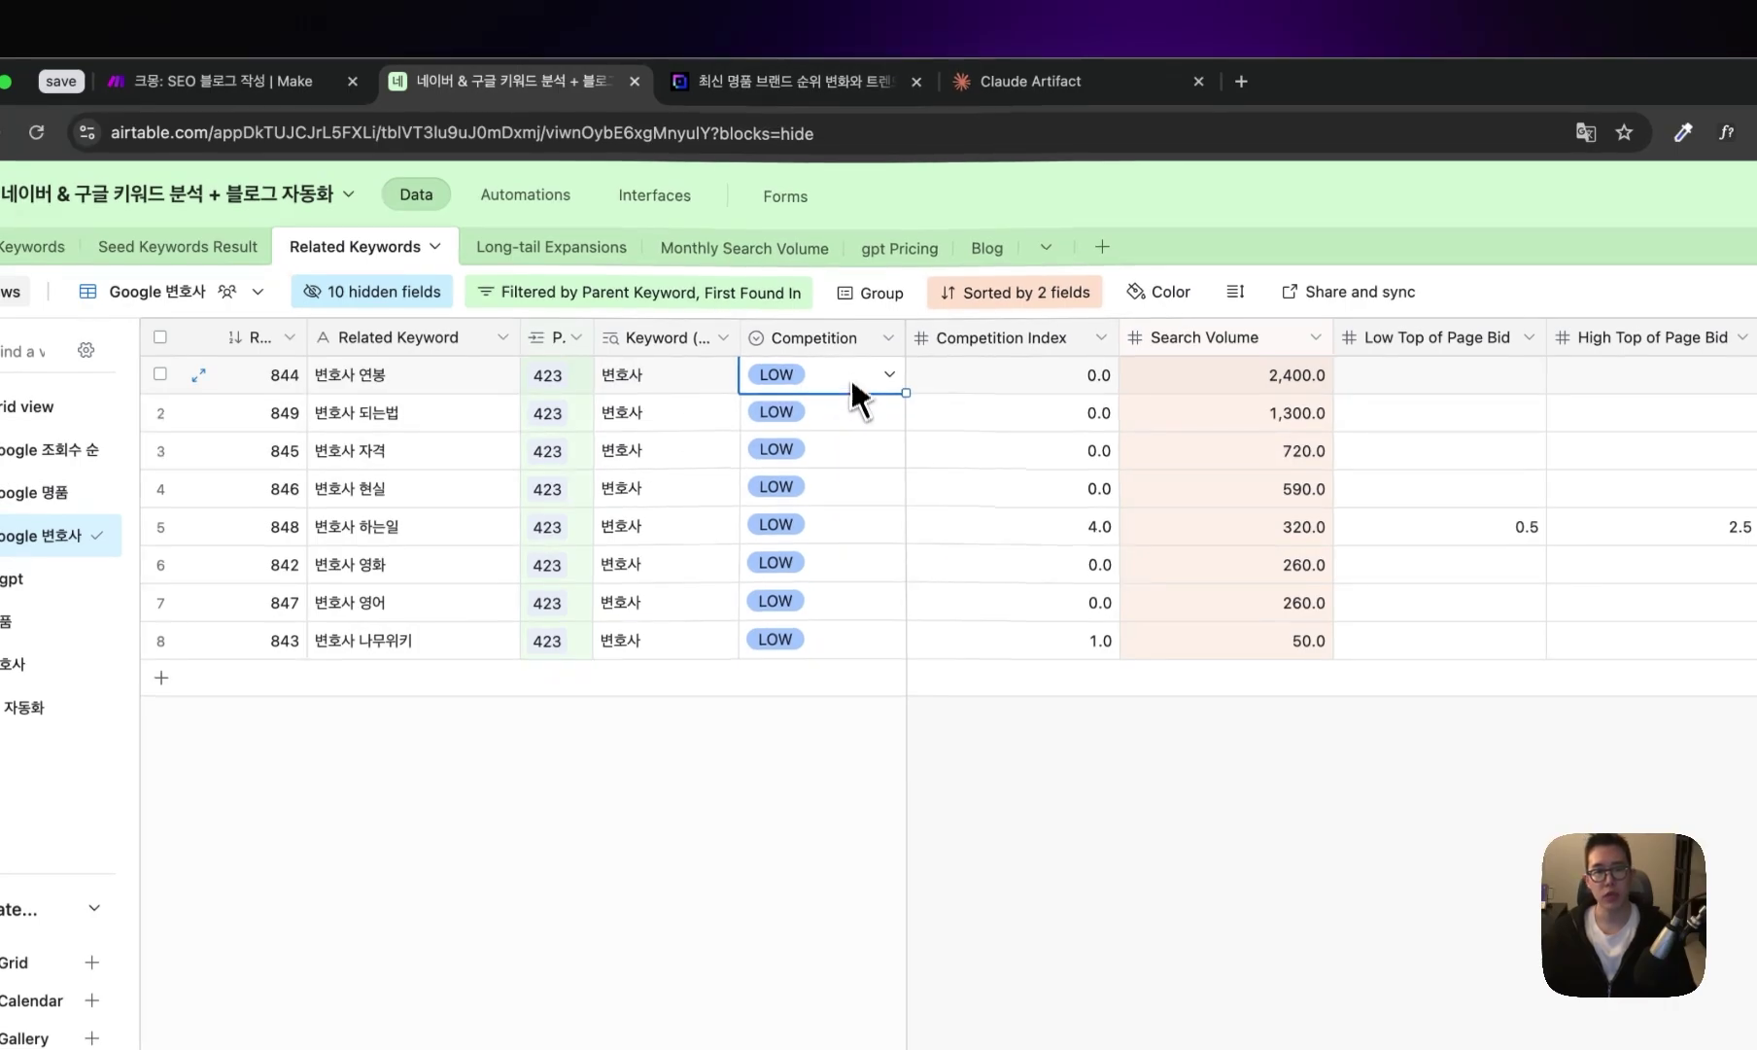
pyautogui.moveTo(850, 376); pyautogui.dragTo(856, 420)
pyautogui.click(1222, 379)
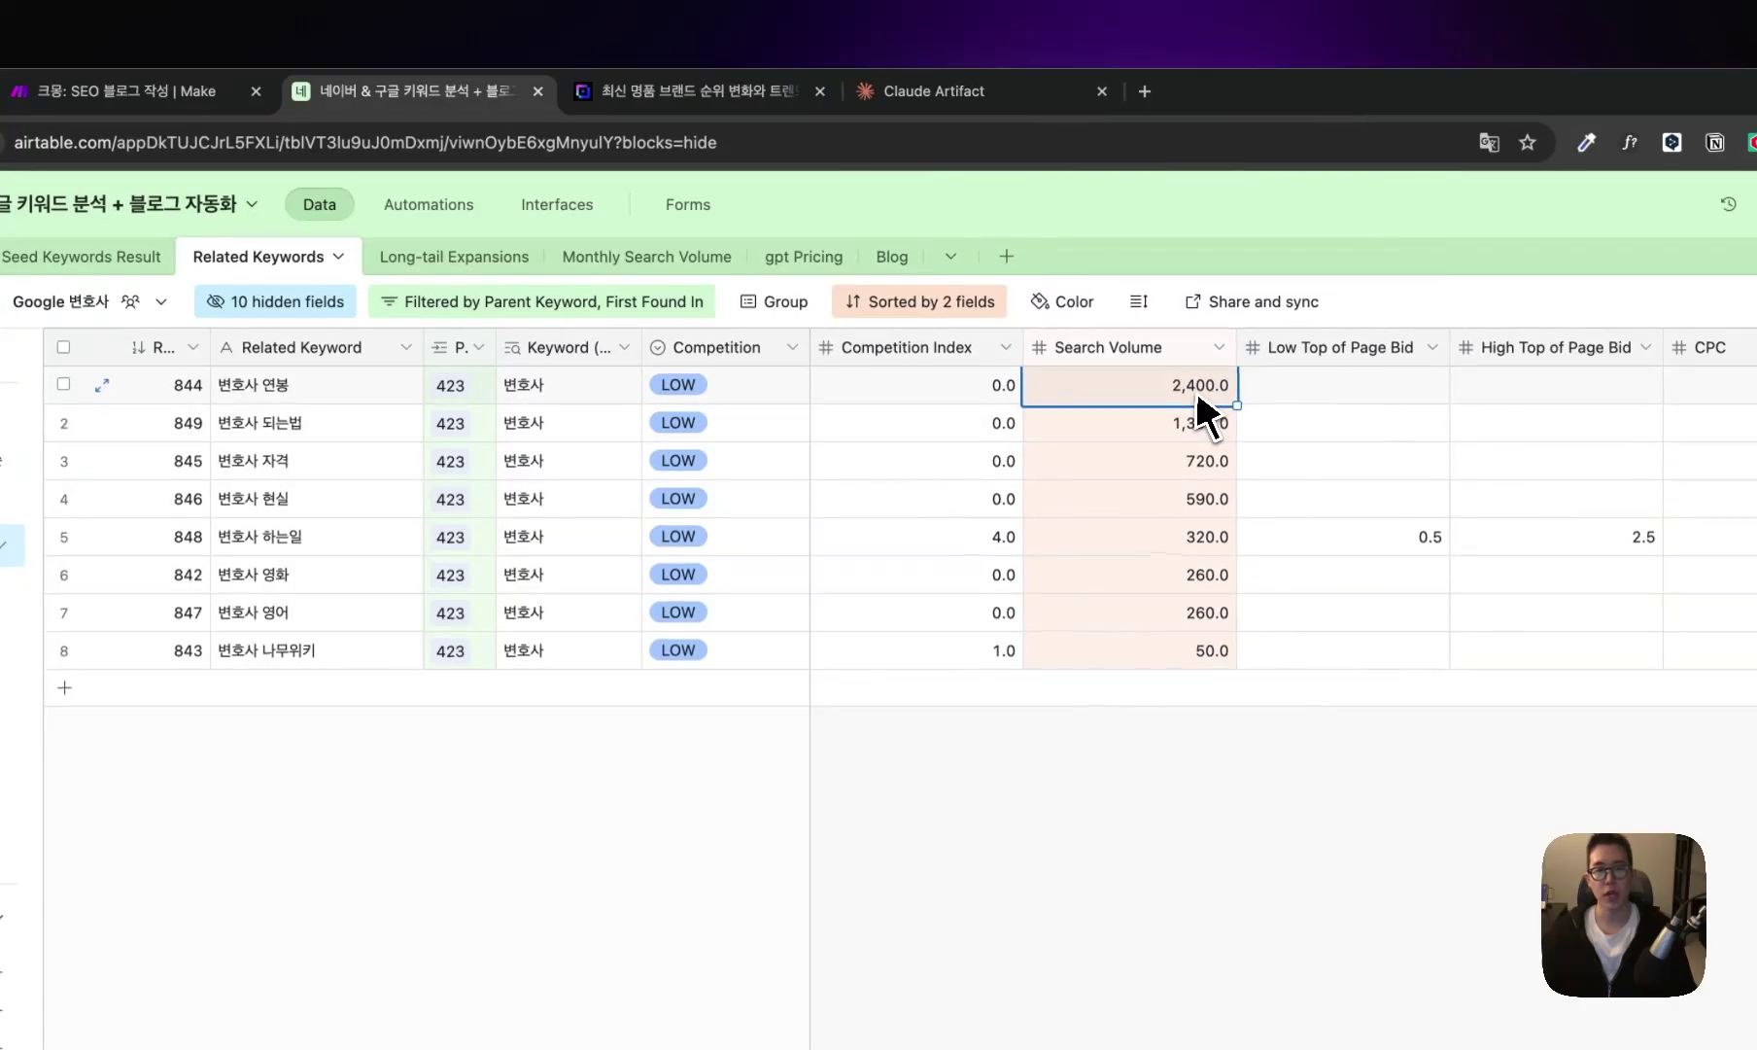
pyautogui.click(454, 256)
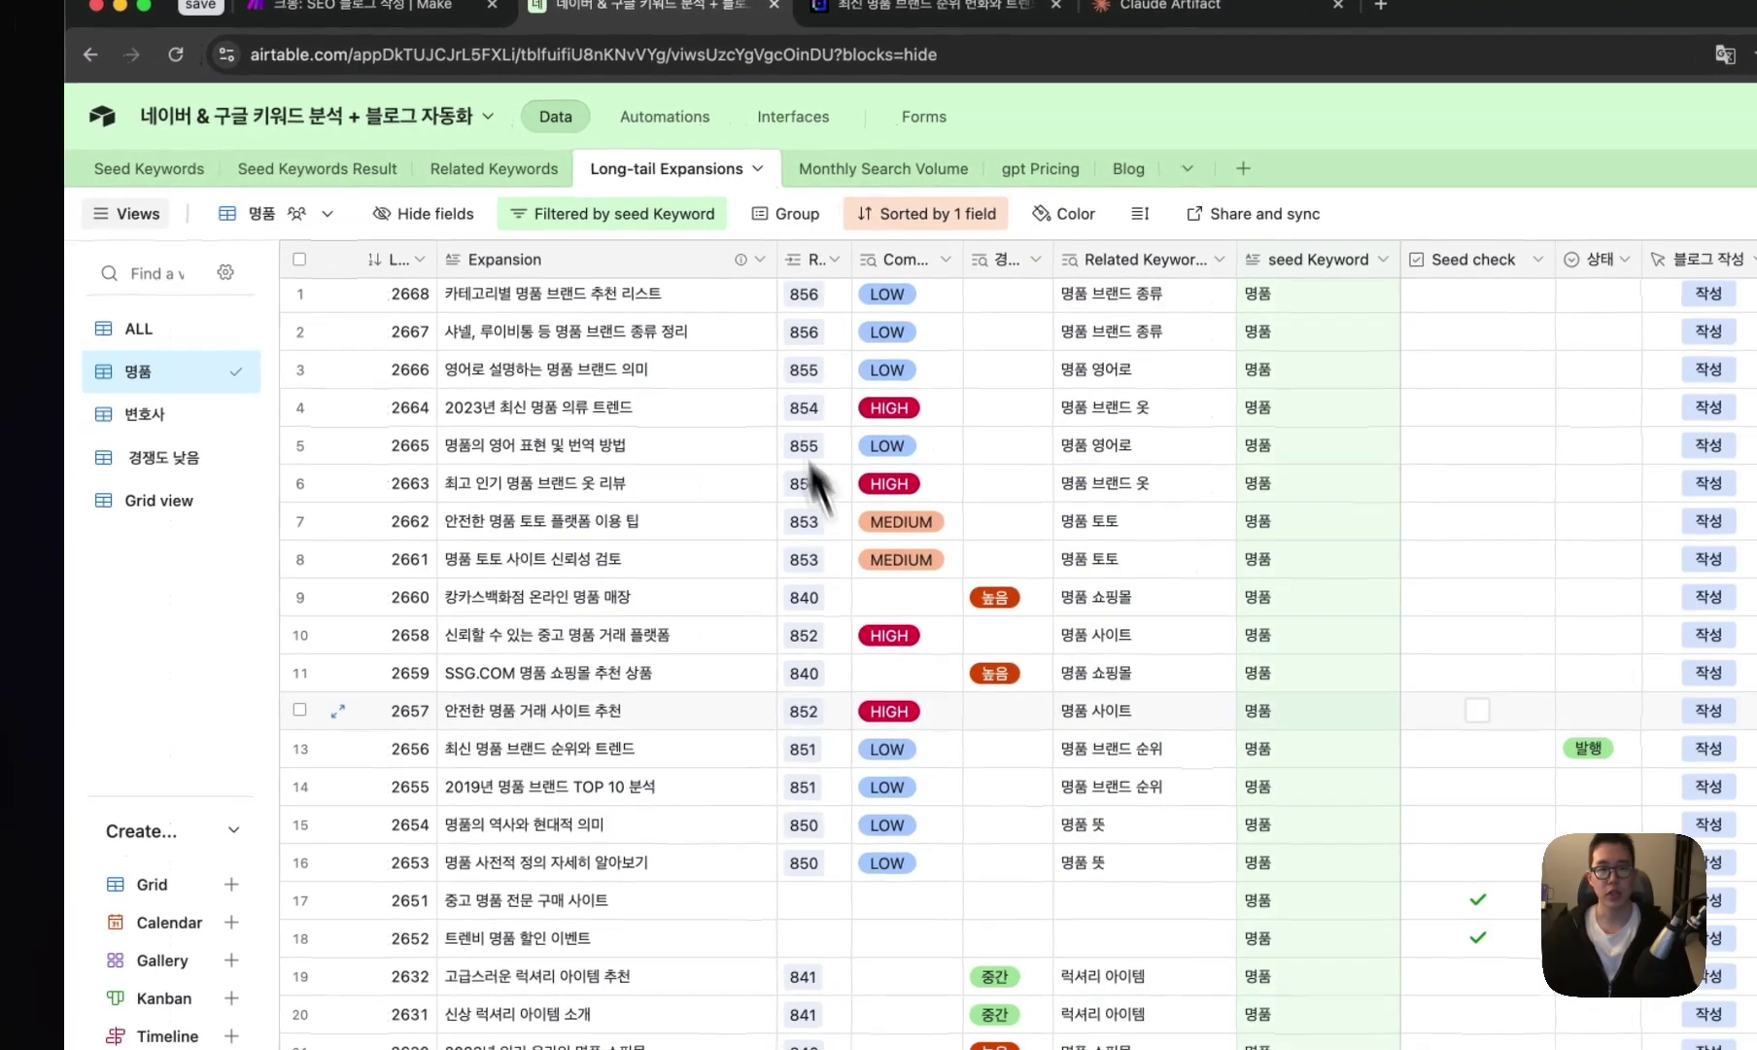
# - Filter to the 변호사 view and find the published 초임 변호사 연봉과 경력별 차이 expansion
pyautogui.scroll(-5, 894, 726)
pyautogui.click(156, 413)
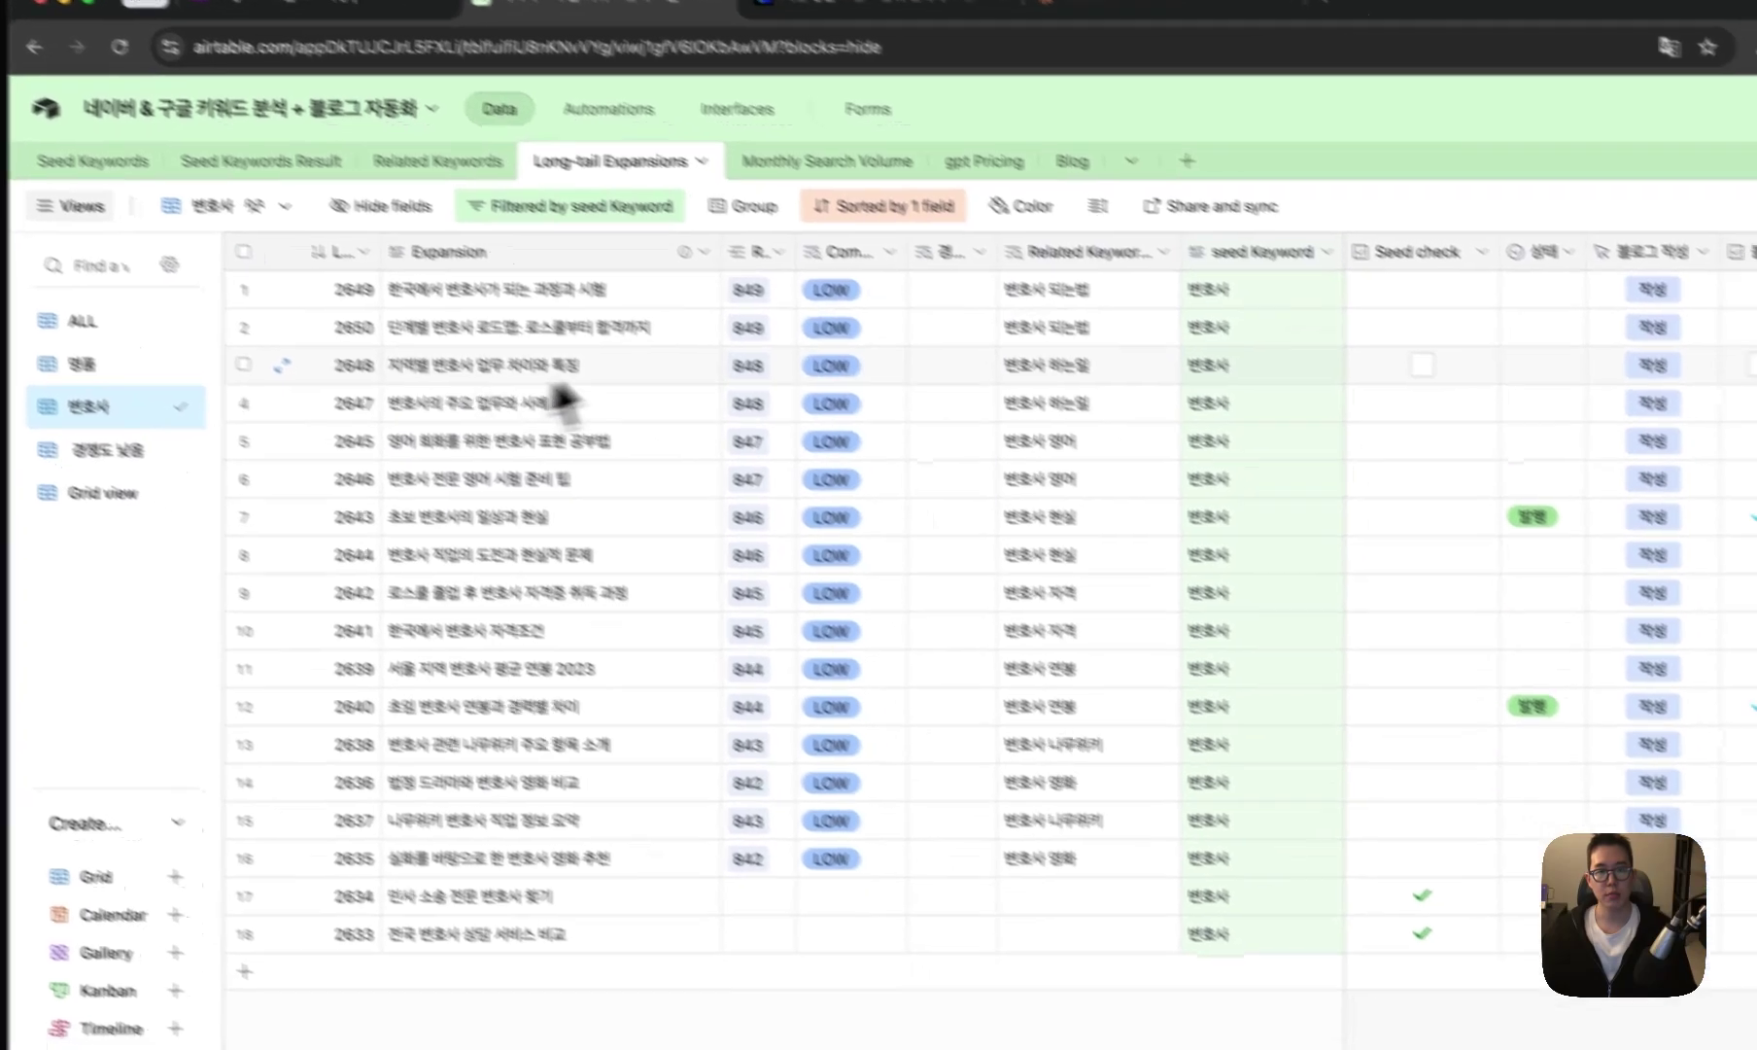
pyautogui.click(1089, 667)
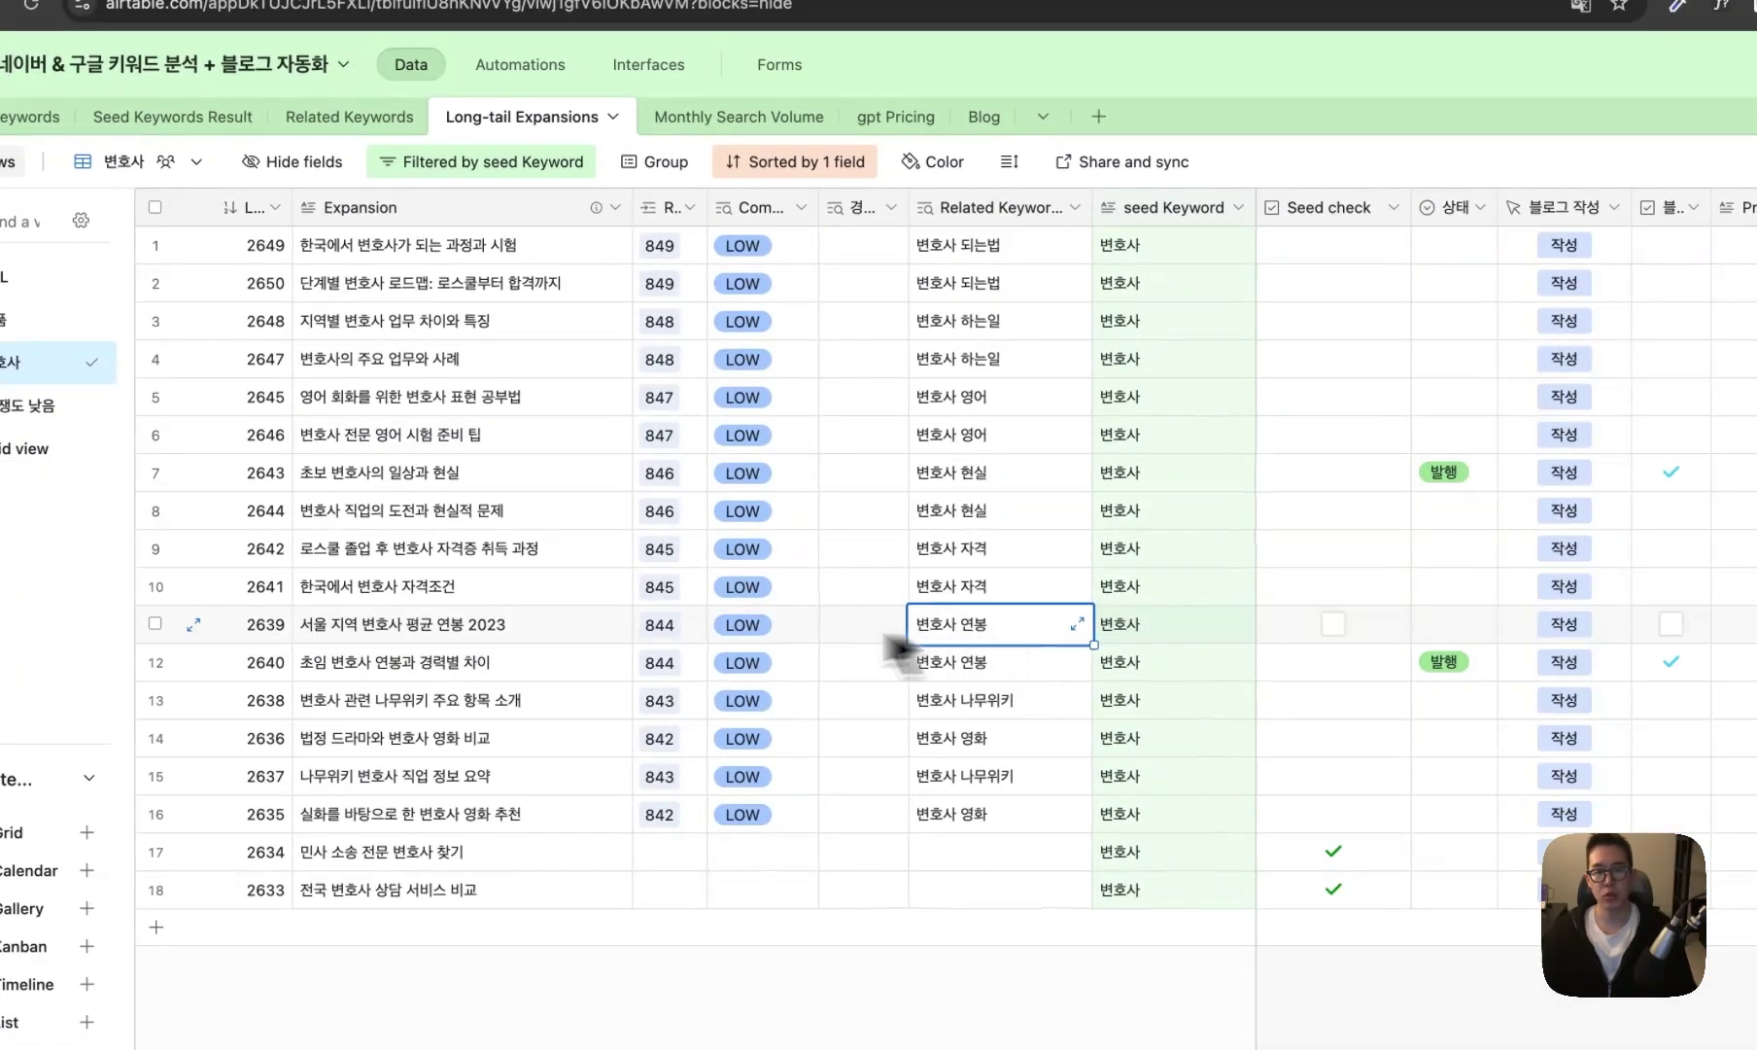
pyautogui.click(510, 622)
pyautogui.click(462, 662)
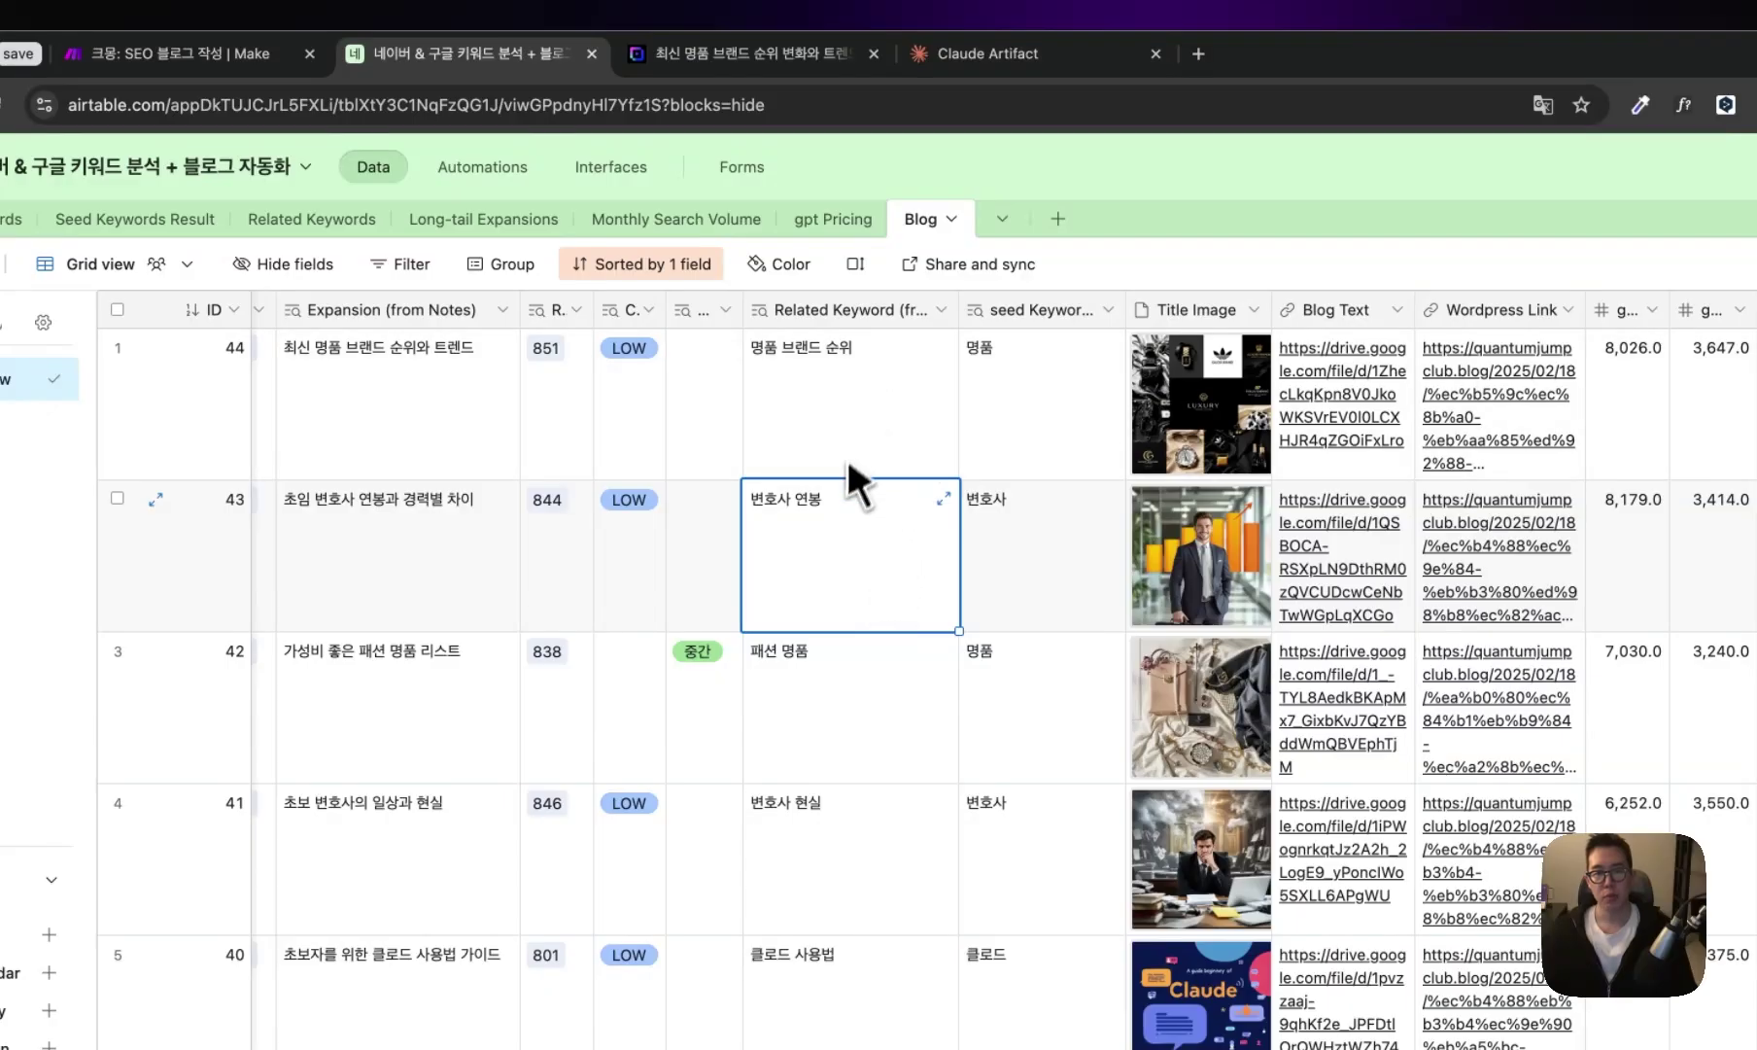
# - Preview the 초임 변호사 연봉과 경력별 차이 record's title image, then follow its Wordpress Link
pyautogui.click(382, 549)
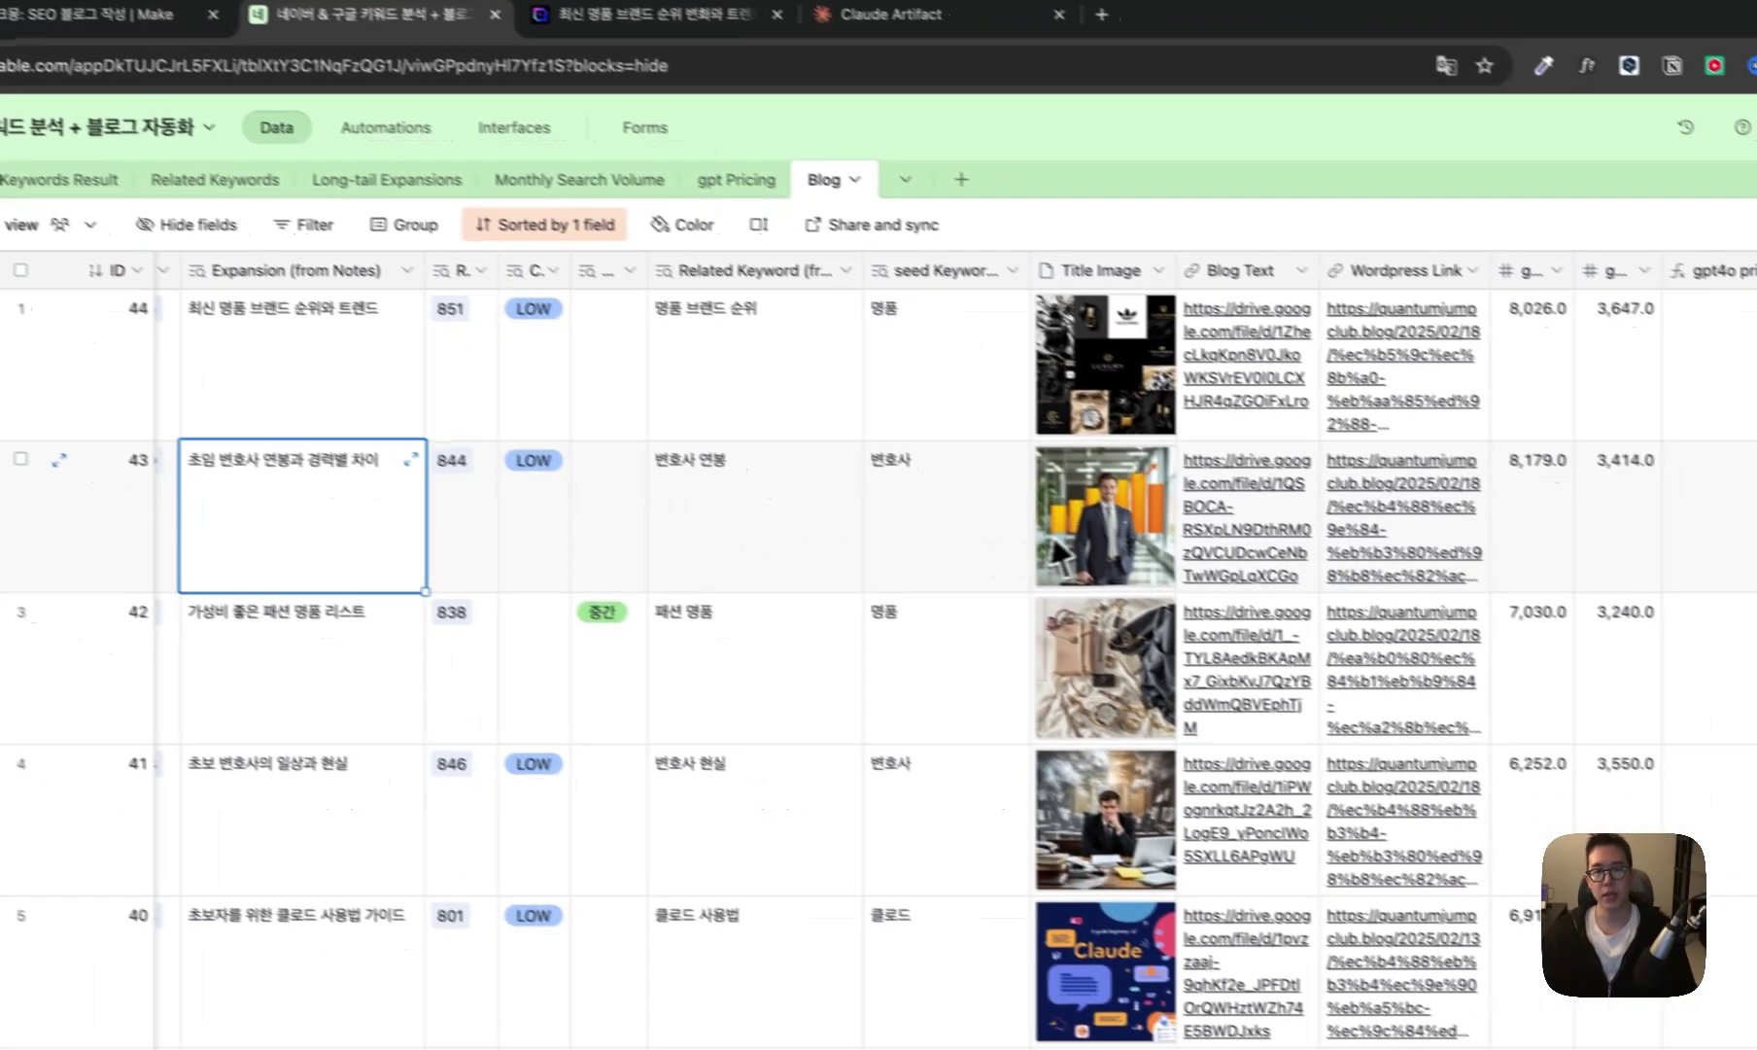
pyautogui.click(1202, 554)
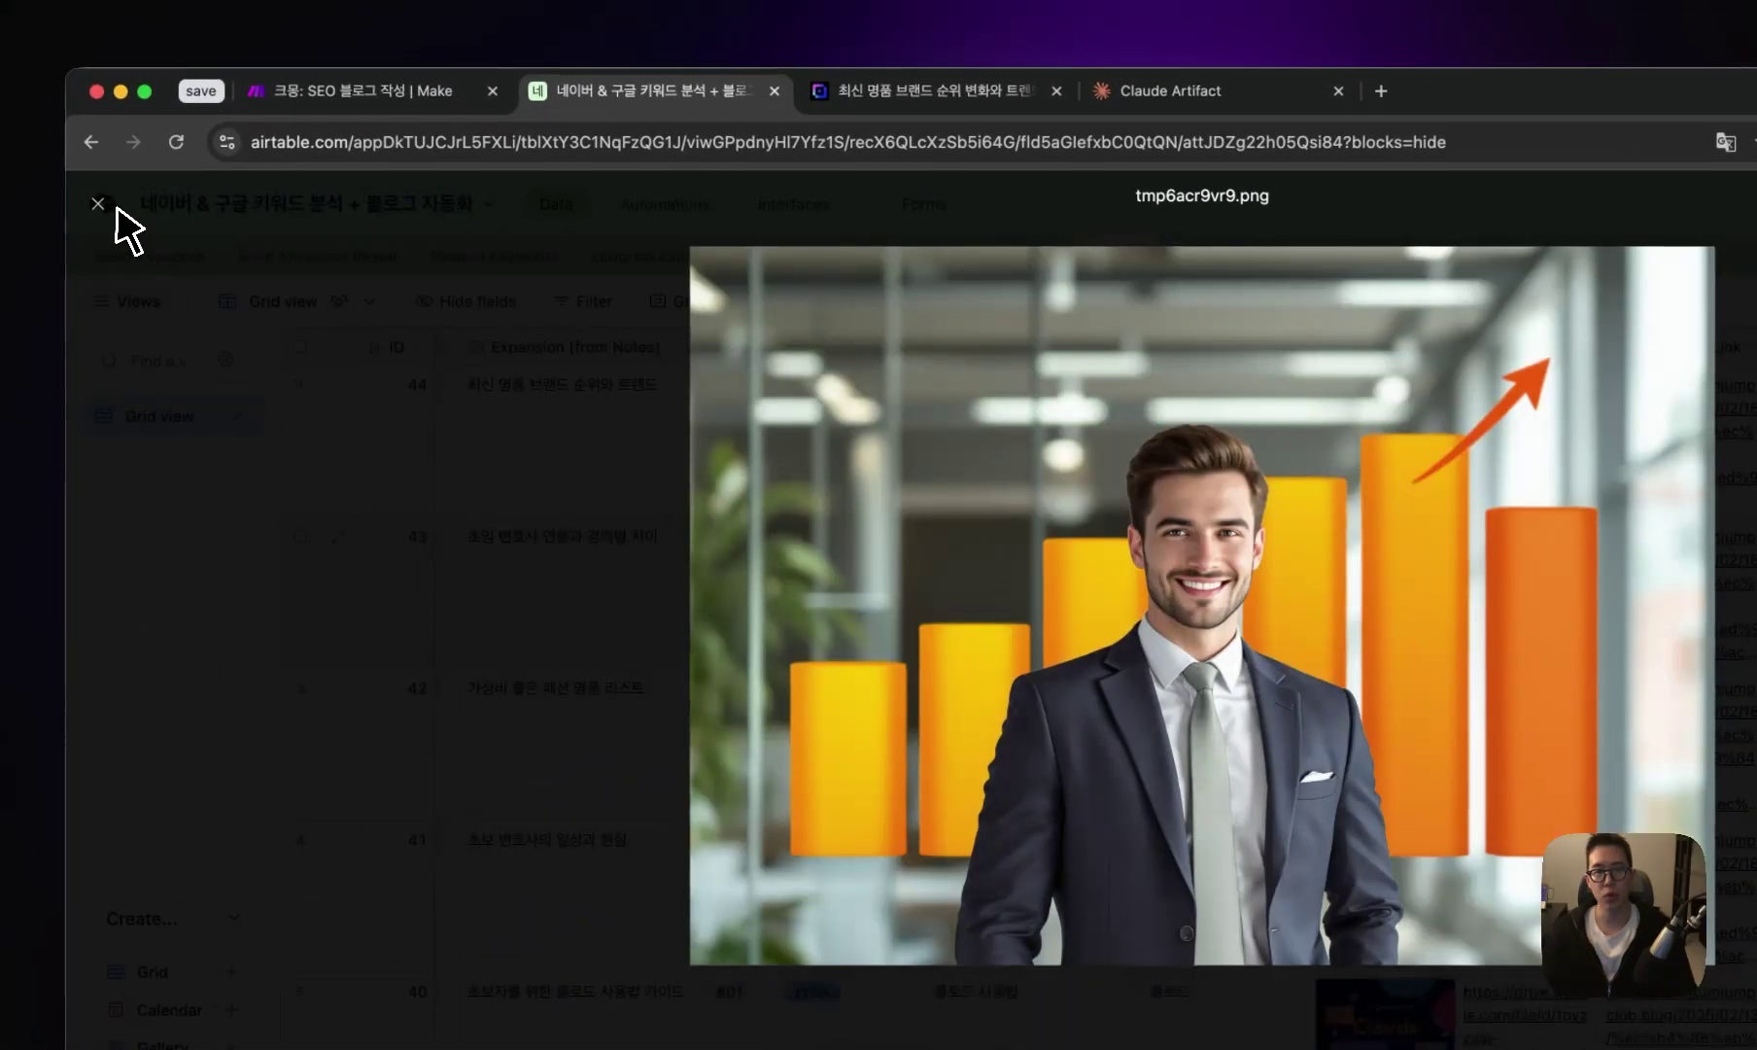
pyautogui.click(8, 174)
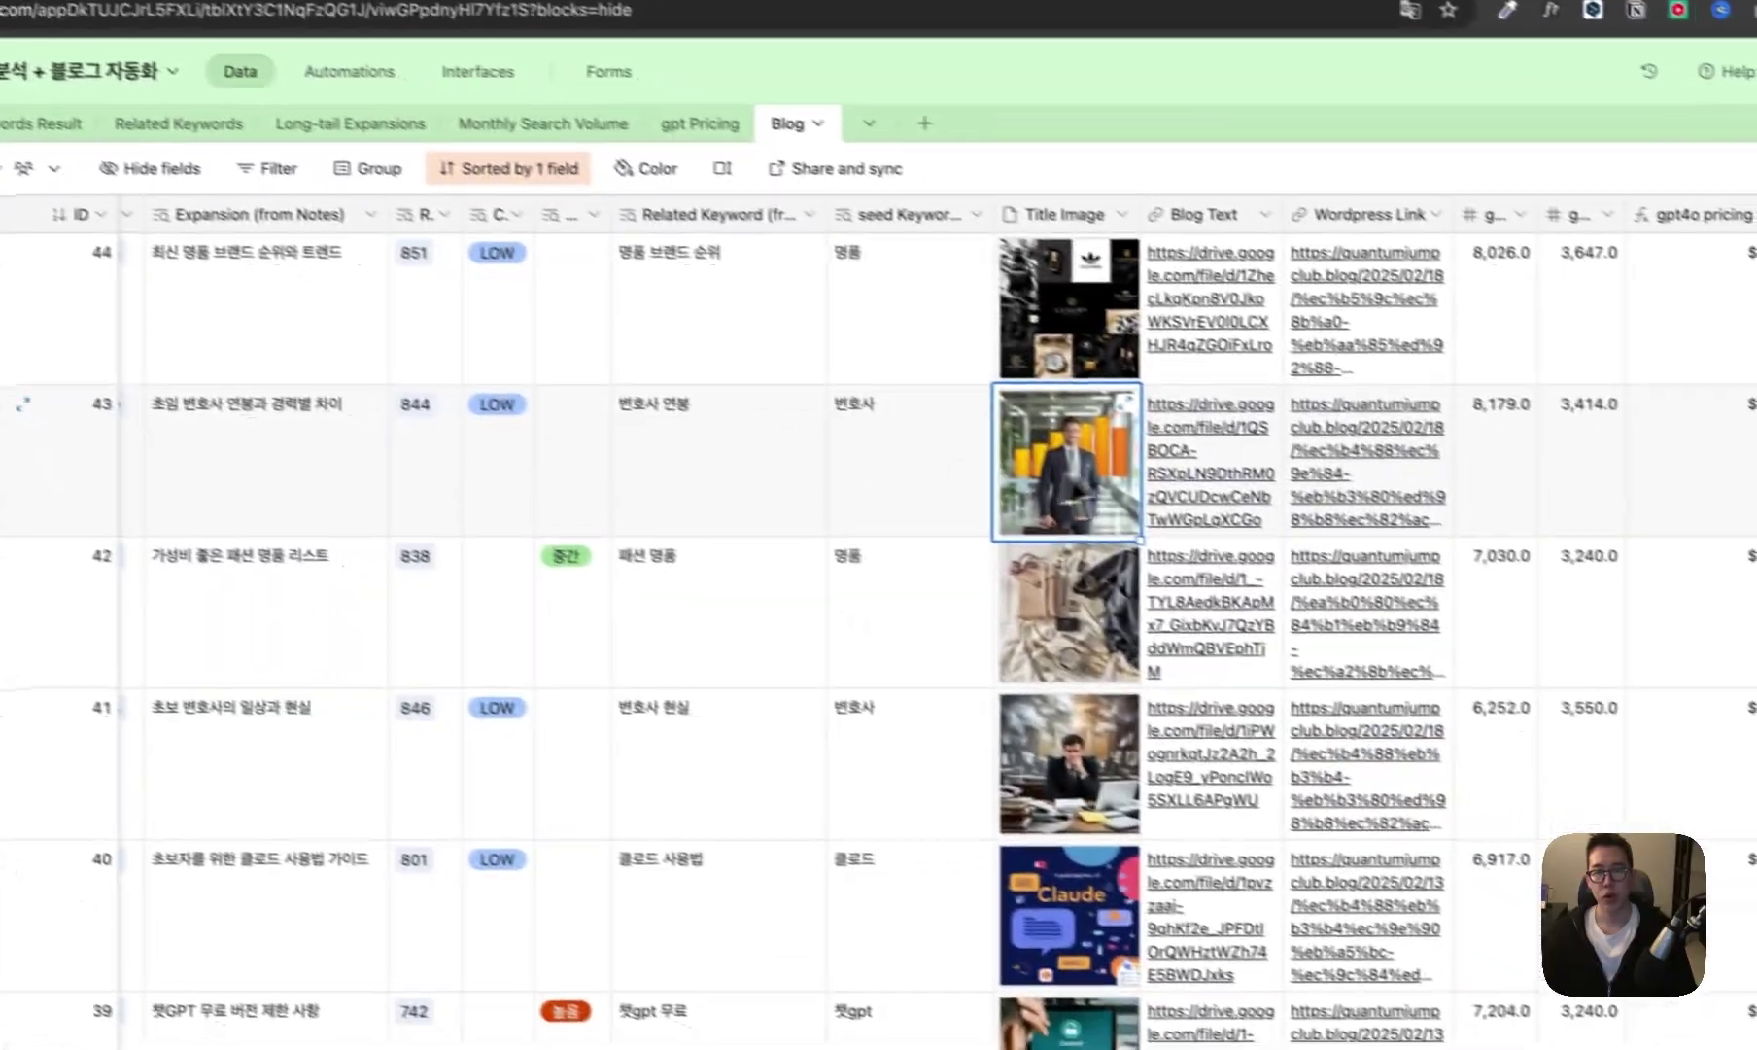
pyautogui.click(1307, 470)
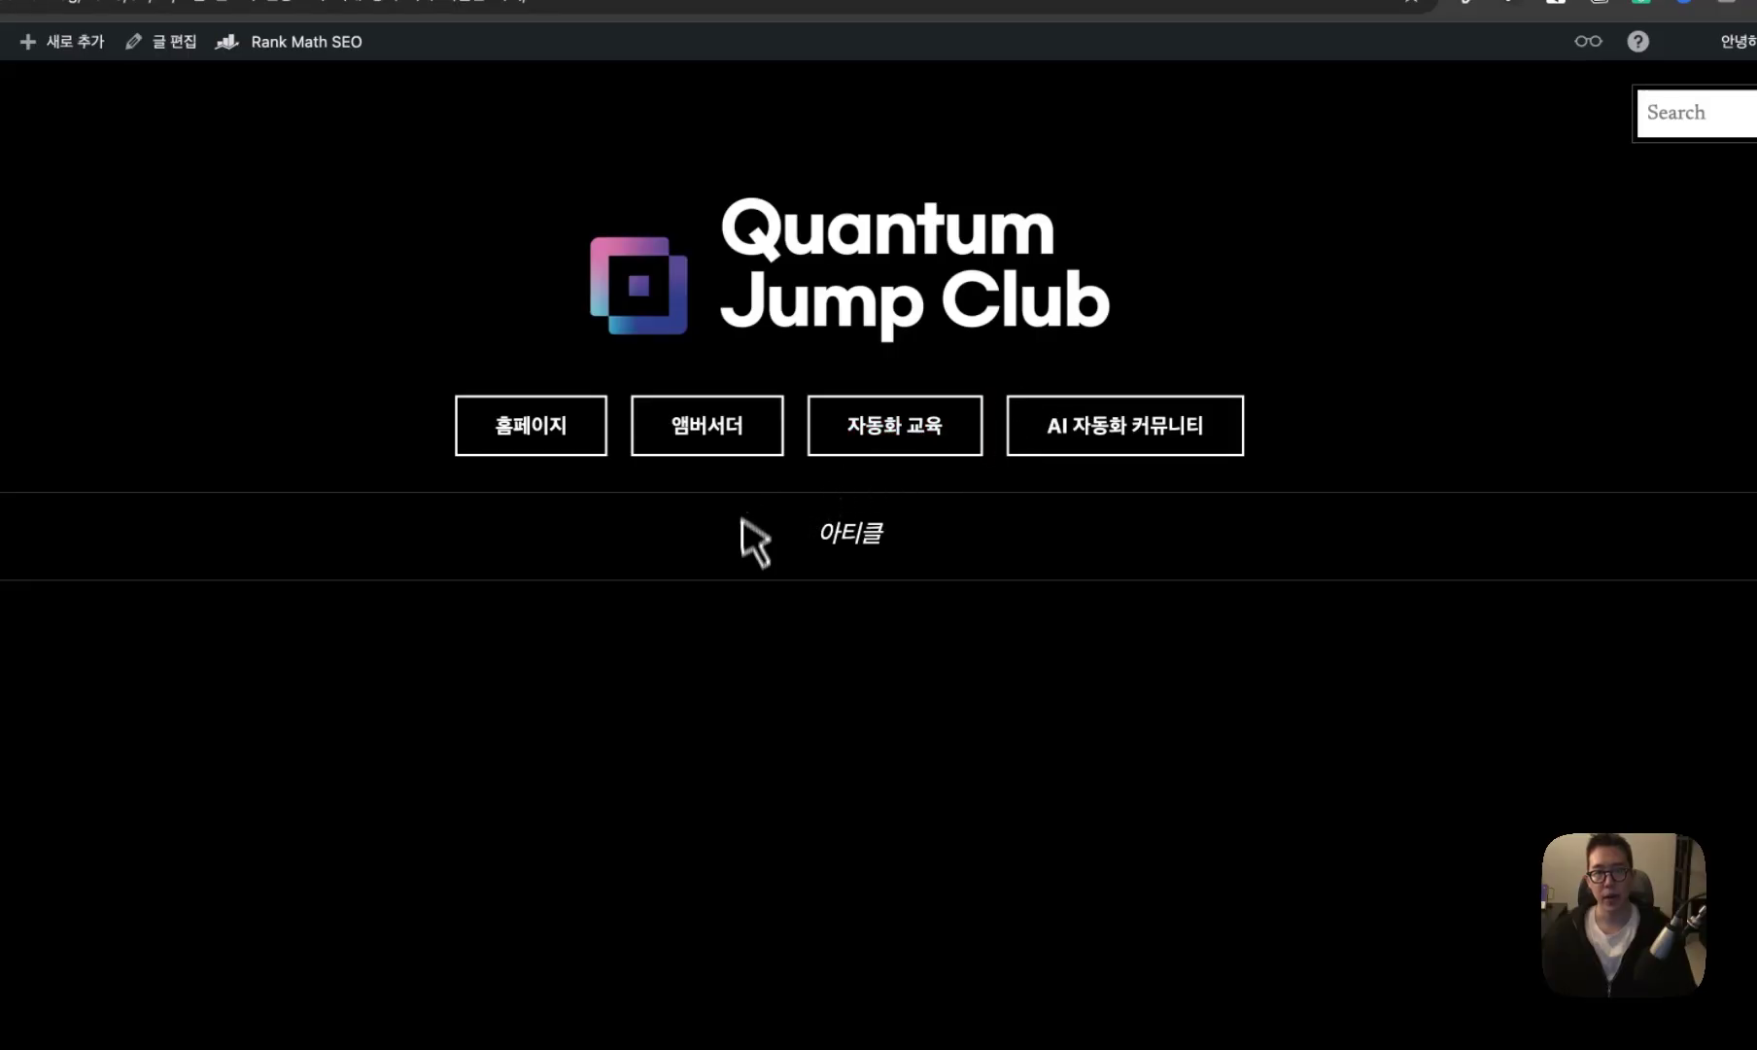
pyautogui.scroll(-15, 886, 675)
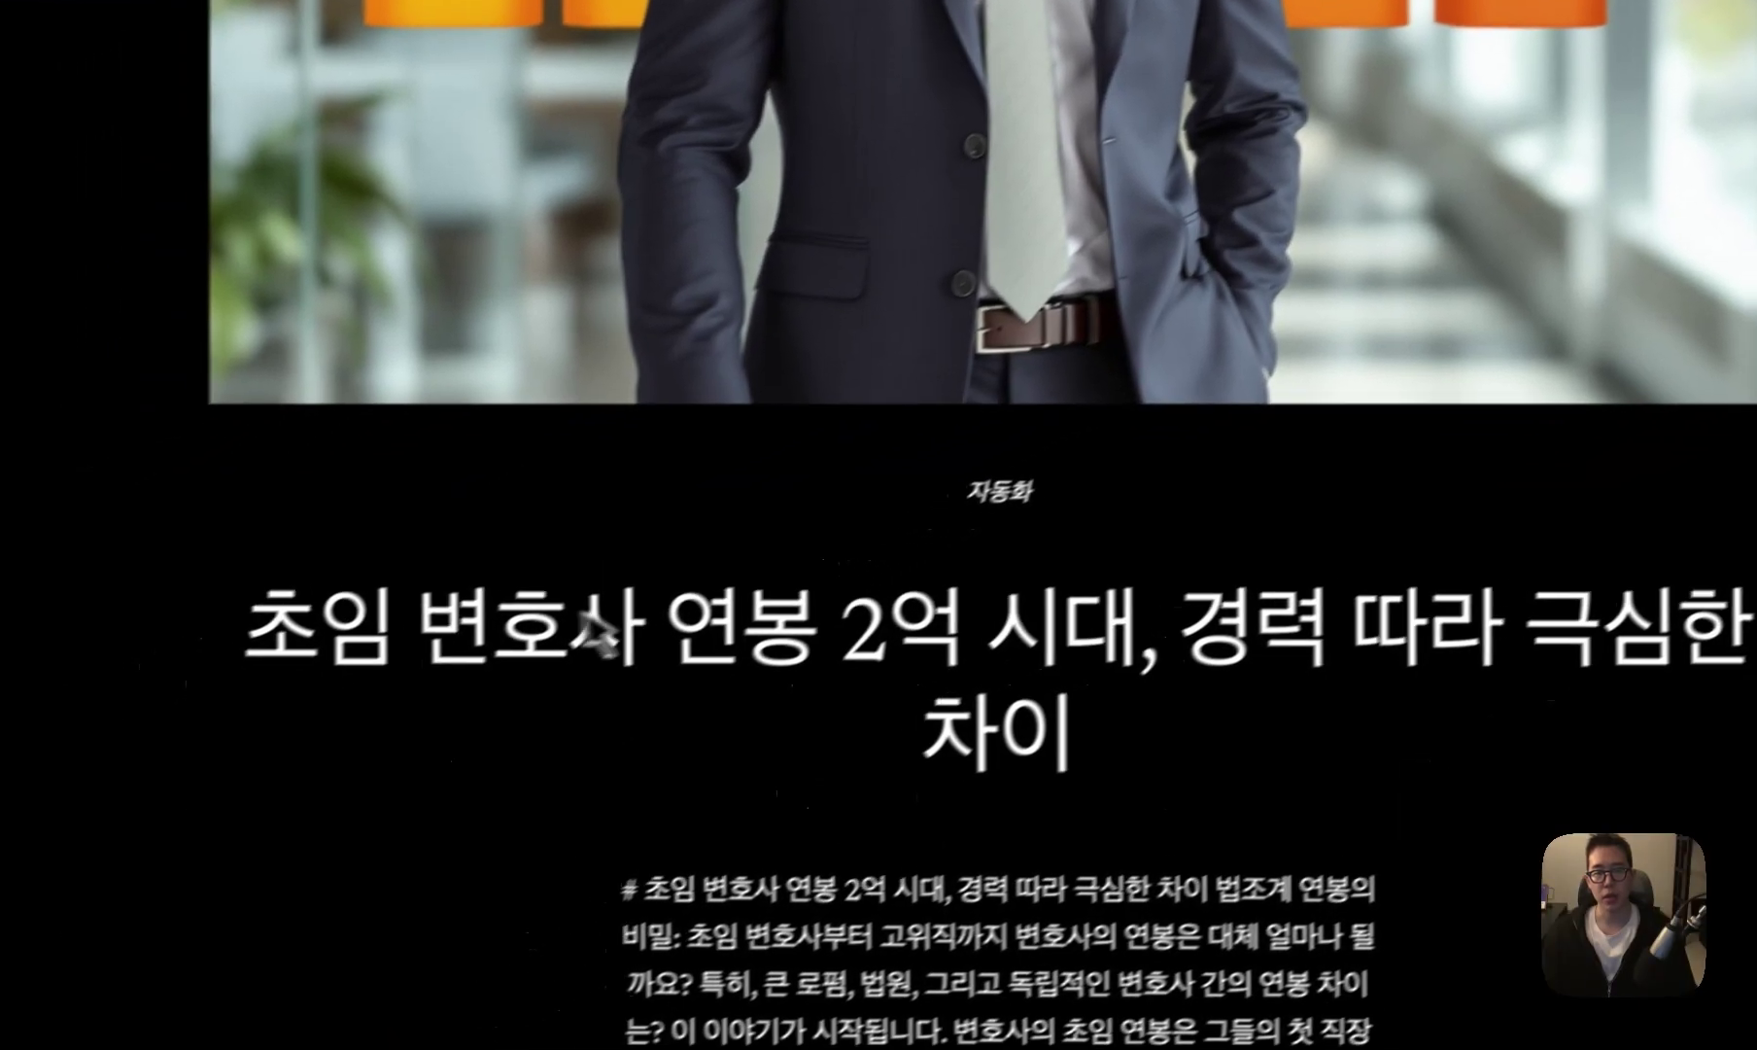
pyautogui.moveTo(250, 637); pyautogui.dragTo(1152, 639)
pyautogui.moveTo(980, 580); pyautogui.dragTo(1203, 661)
pyautogui.scroll(-10, 1200, 661)
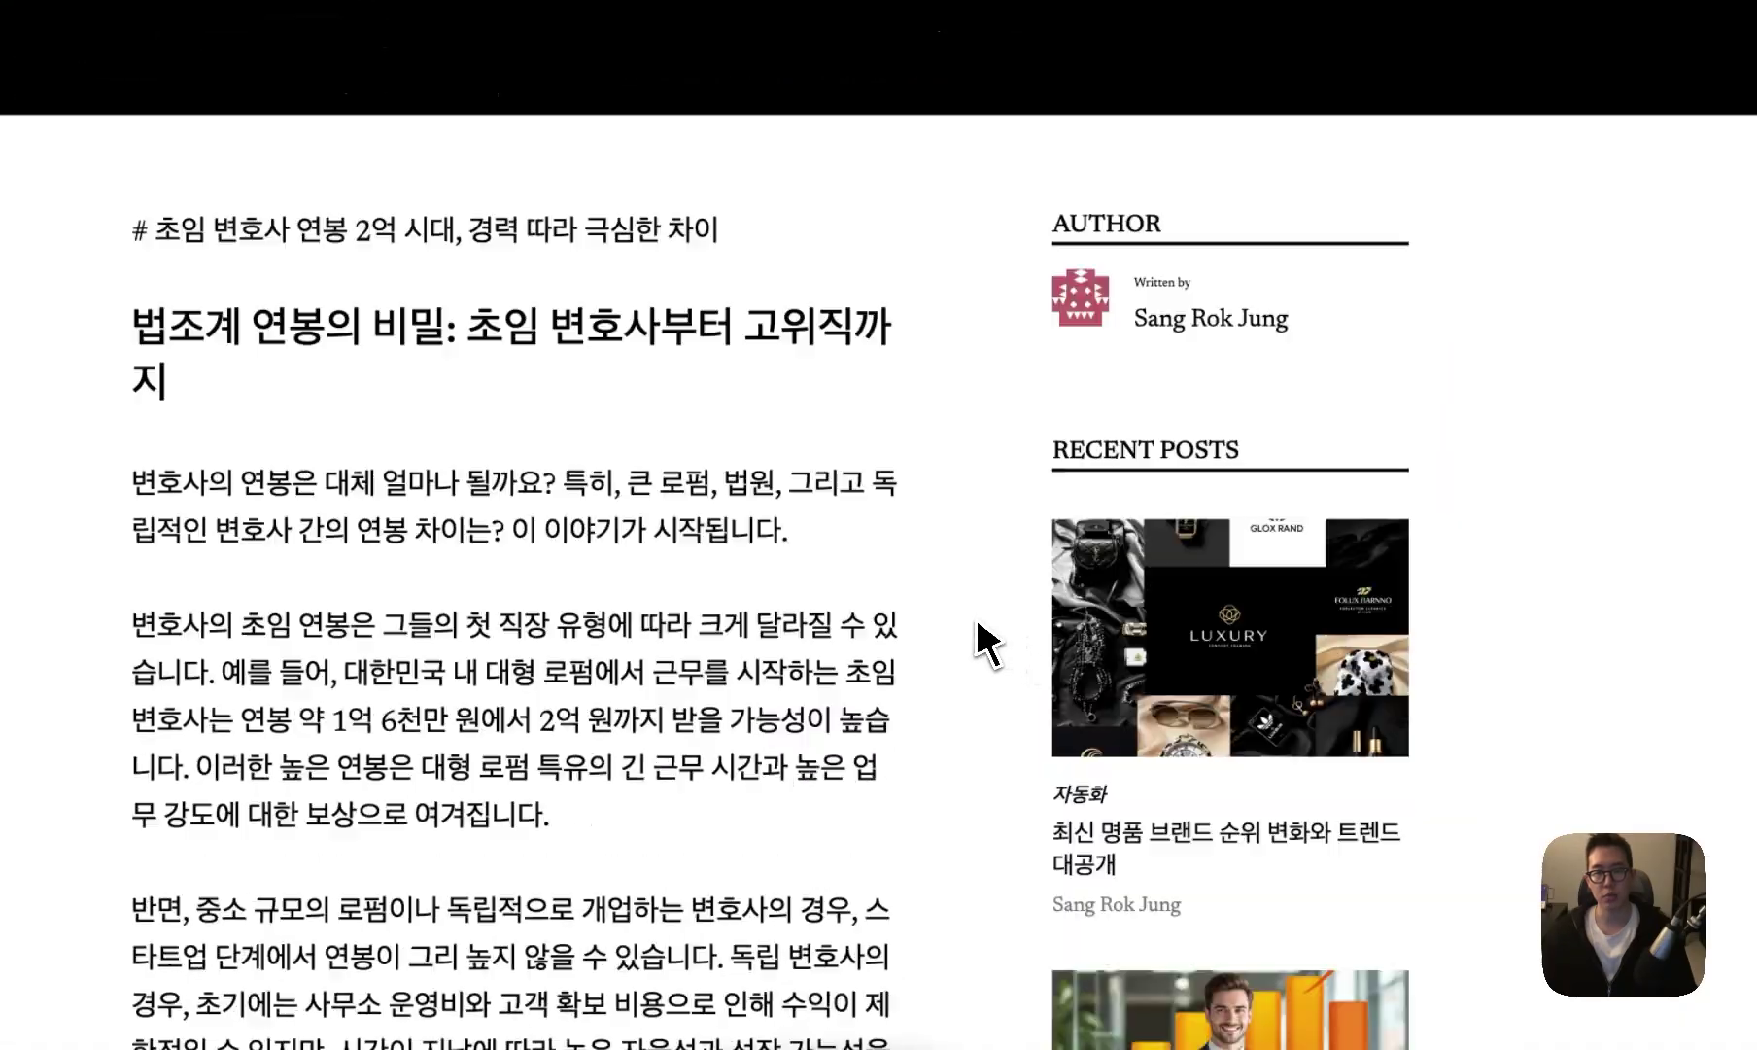
pyautogui.scroll(-8, 982, 642)
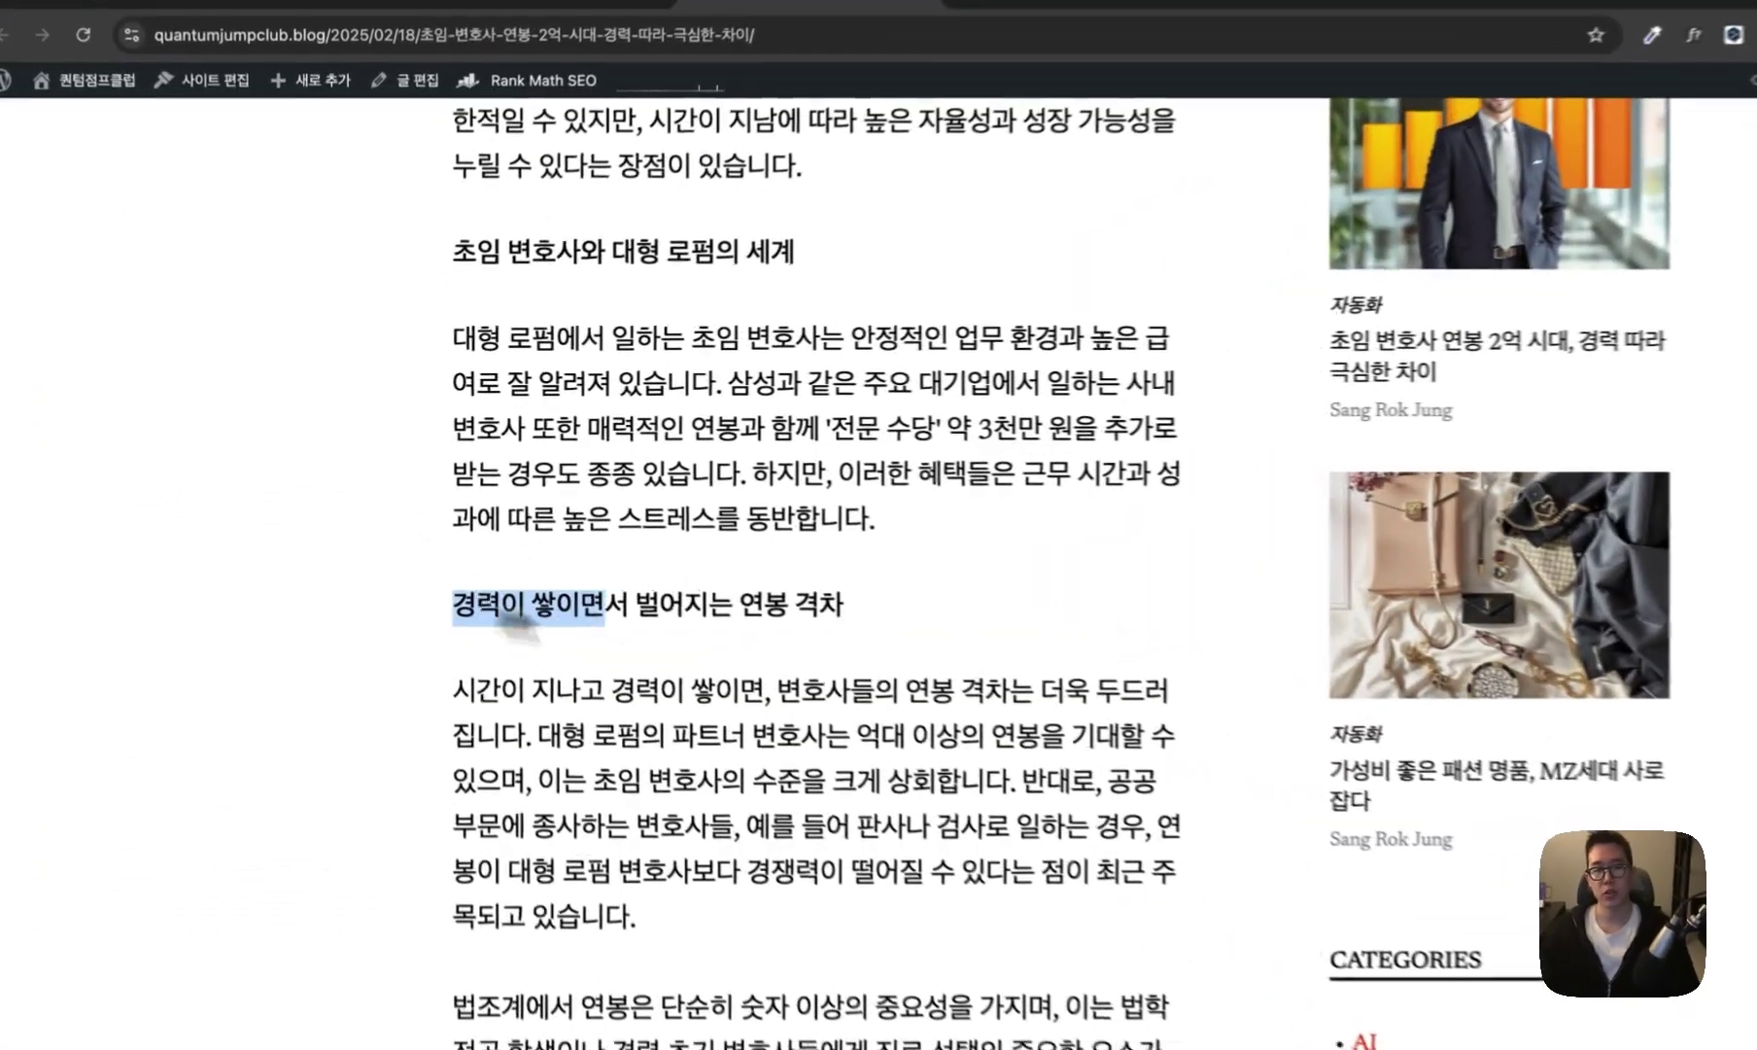
pyautogui.scroll(-12, 907, 623)
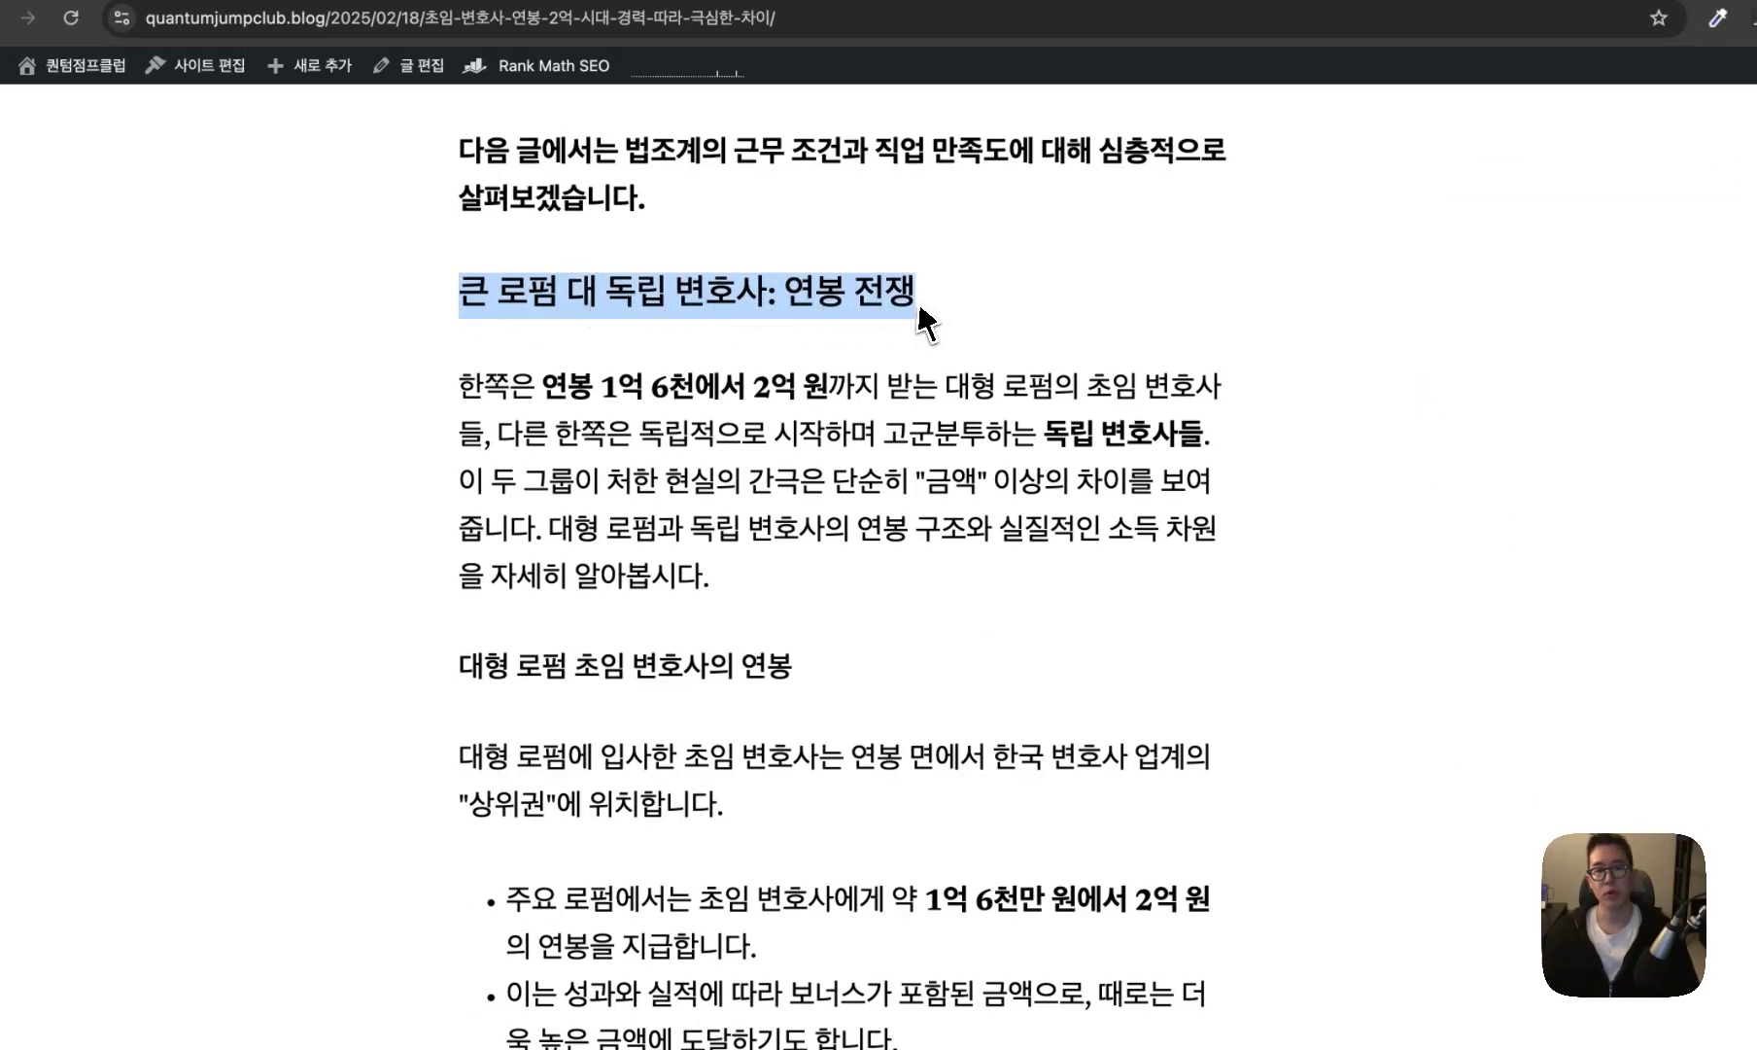
pyautogui.click(899, 325)
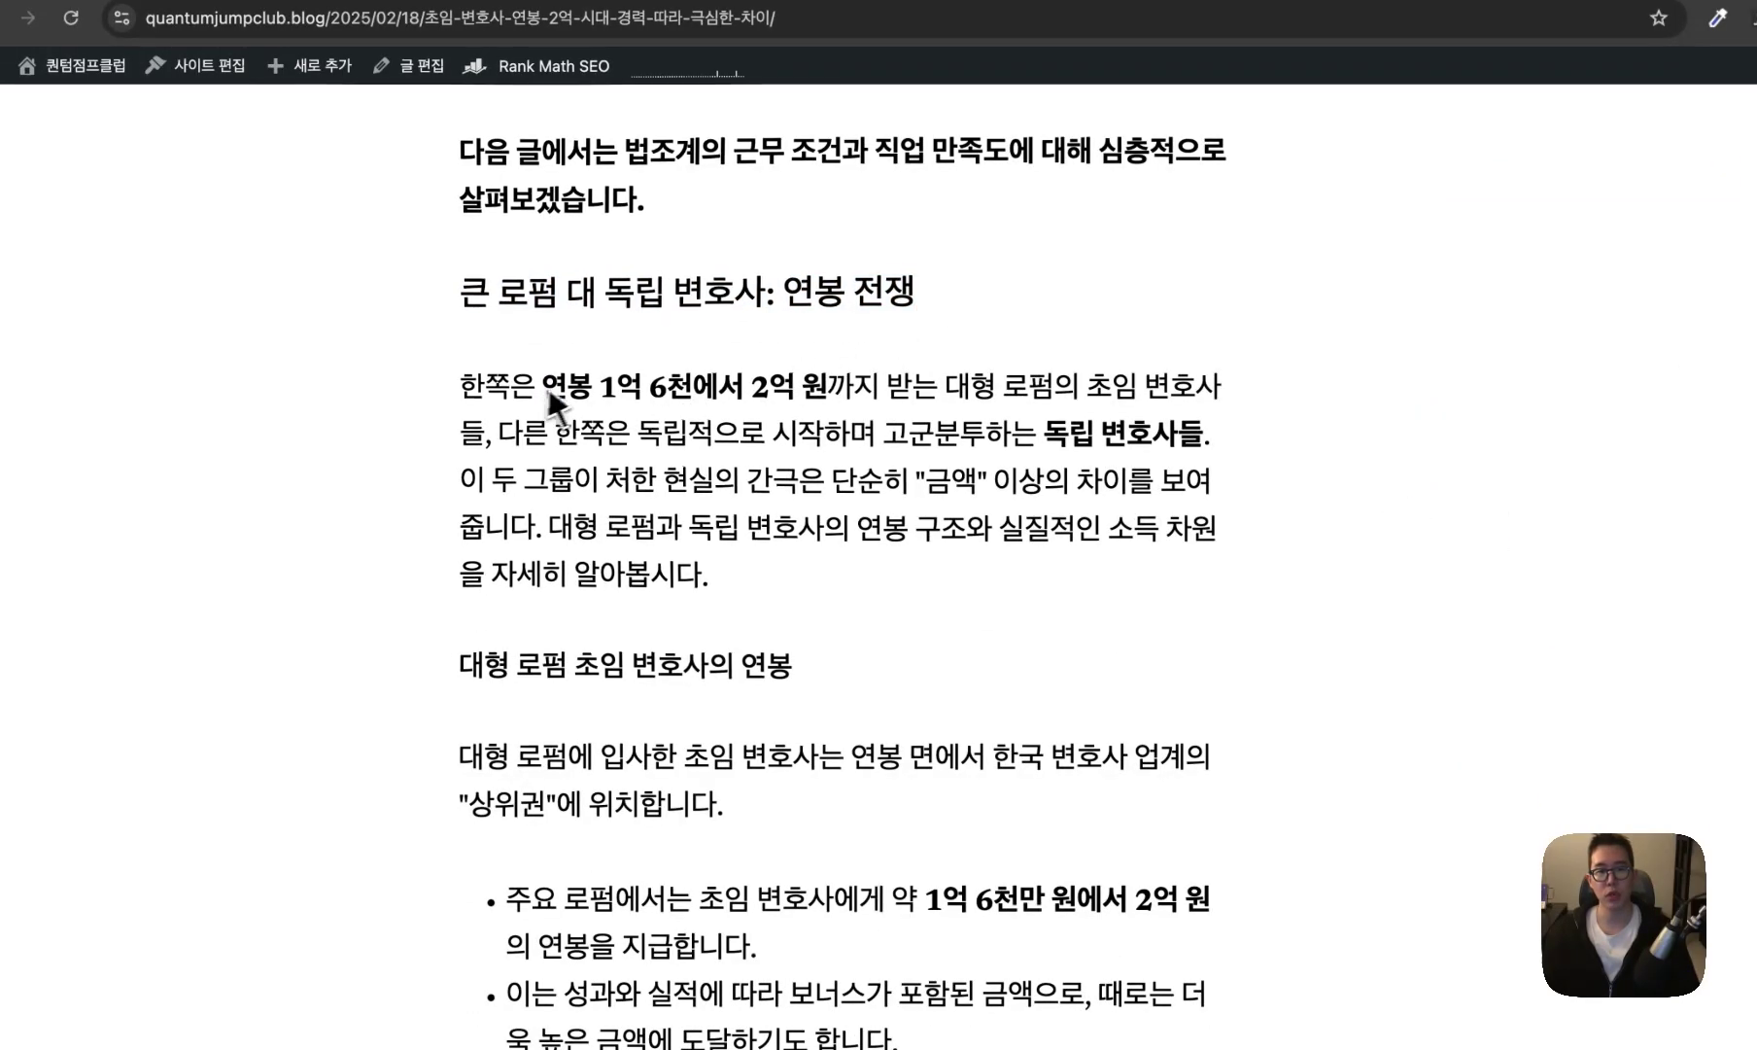
pyautogui.moveTo(544, 389); pyautogui.dragTo(803, 394)
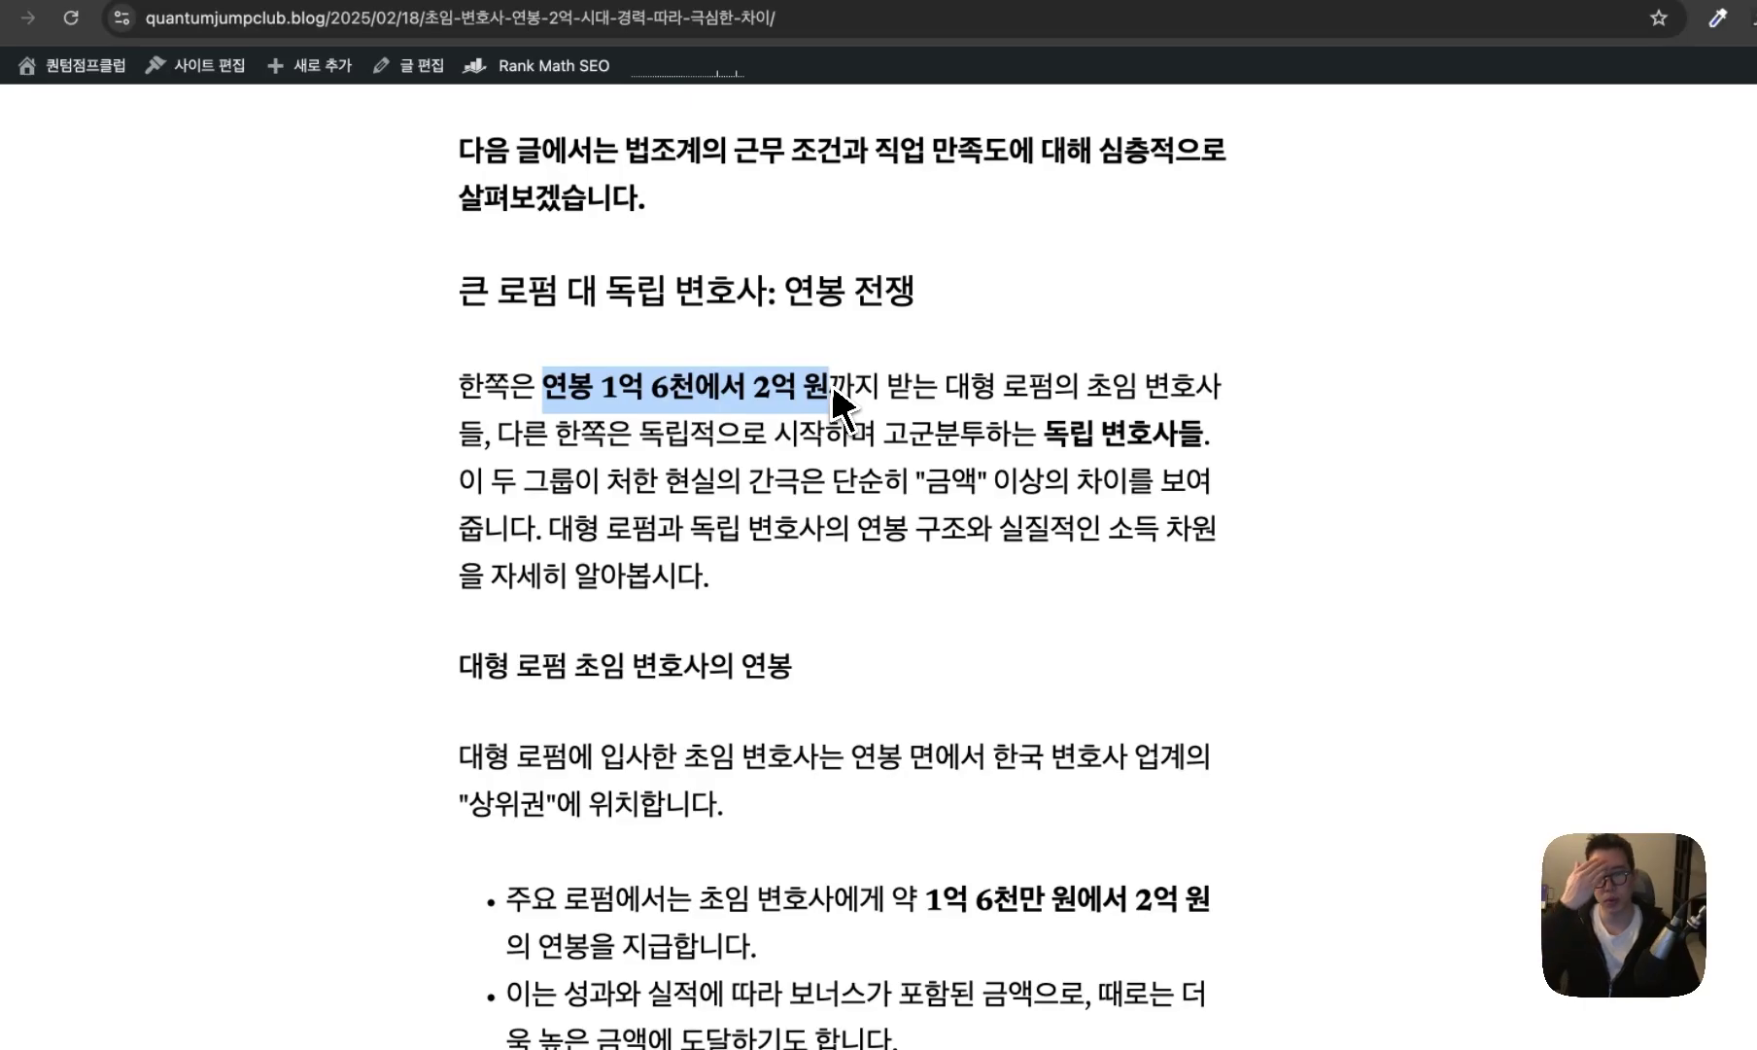
pyautogui.scroll(-10, 831, 399)
pyautogui.moveTo(434, 588); pyautogui.dragTo(825, 588)
pyautogui.click(830, 602)
pyautogui.moveTo(1045, 593); pyautogui.dragTo(811, 607)
pyautogui.click(823, 607)
pyautogui.scroll(-10, 824, 613)
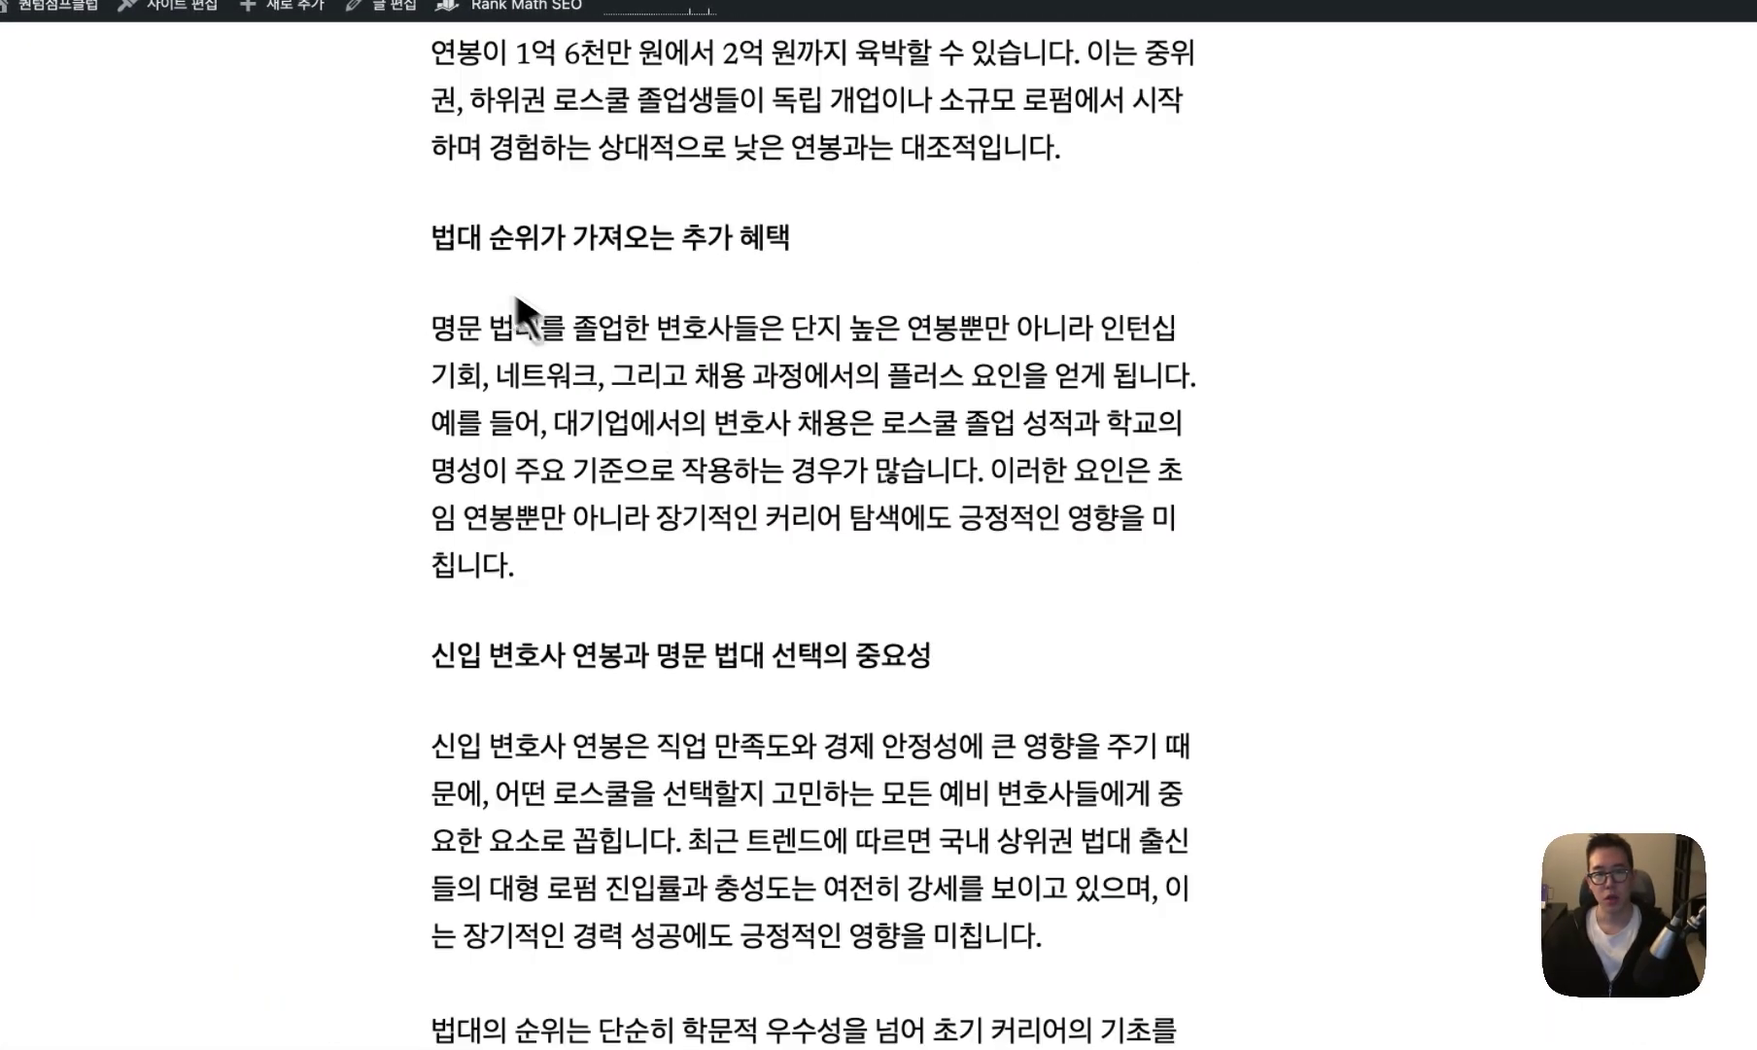
pyautogui.moveTo(437, 254); pyautogui.dragTo(714, 251)
pyautogui.scroll(-3, 644, 420)
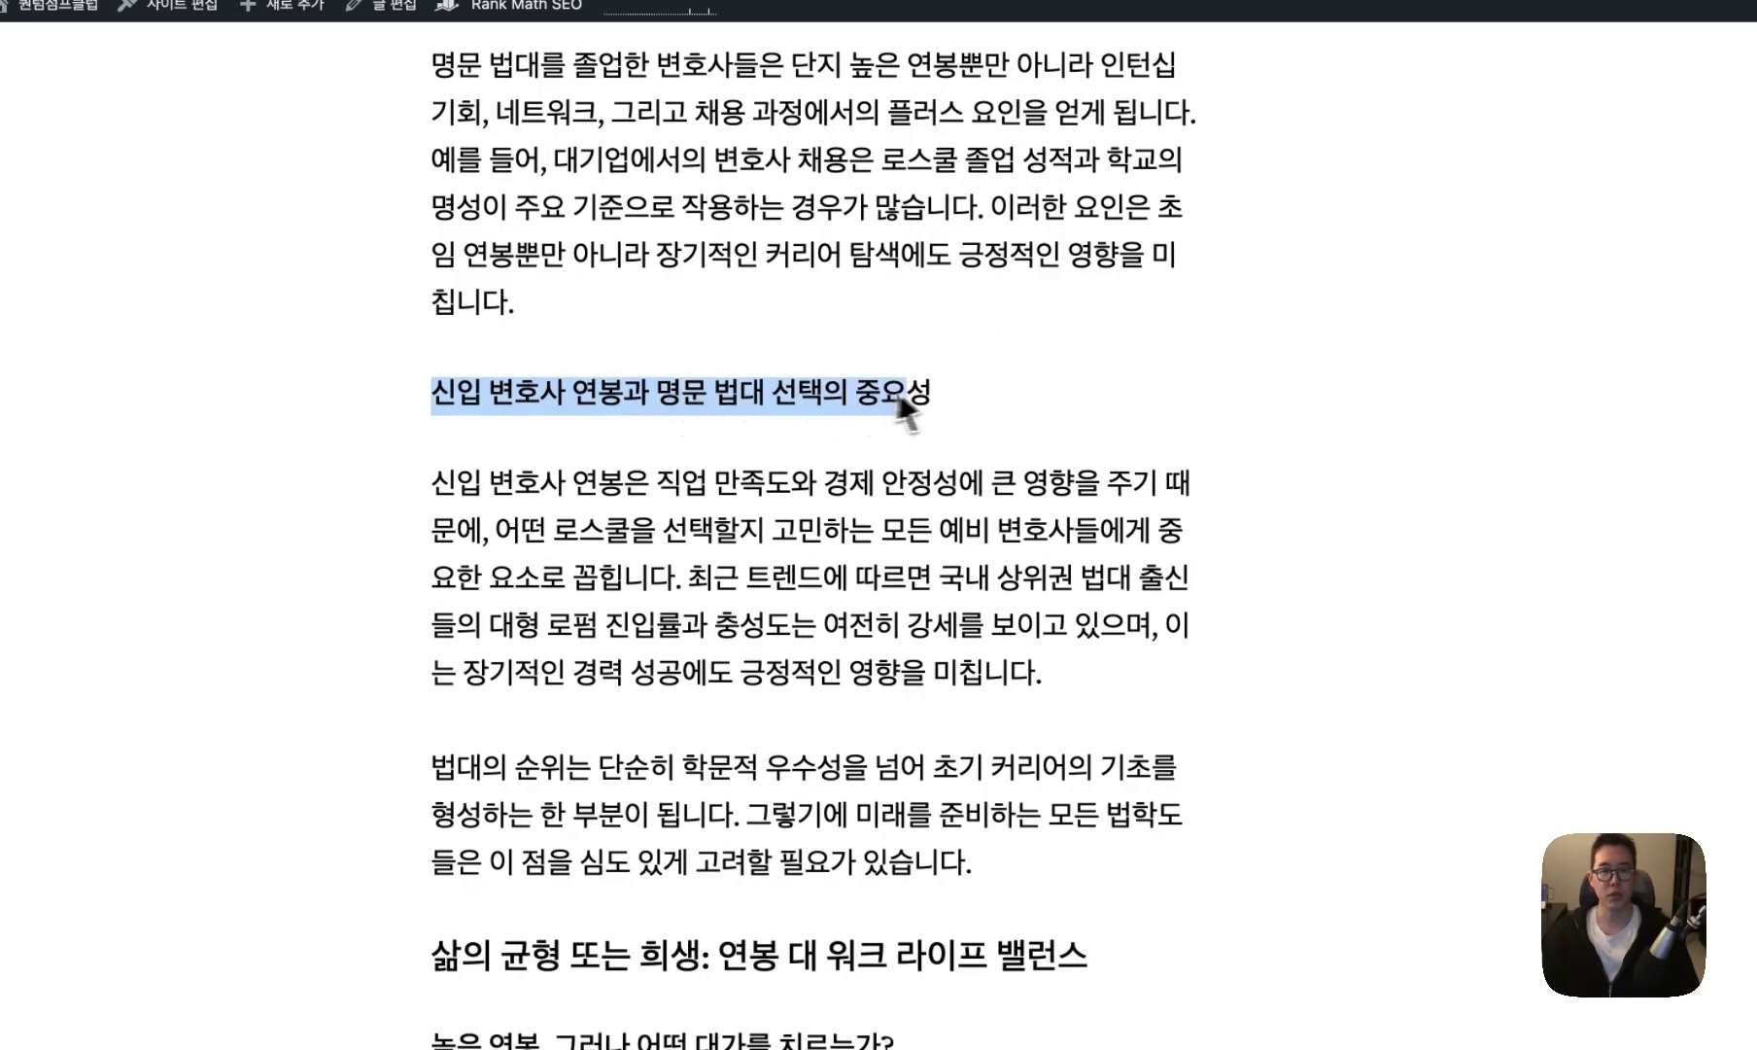
pyautogui.click(949, 412)
pyautogui.scroll(-3, 706, 773)
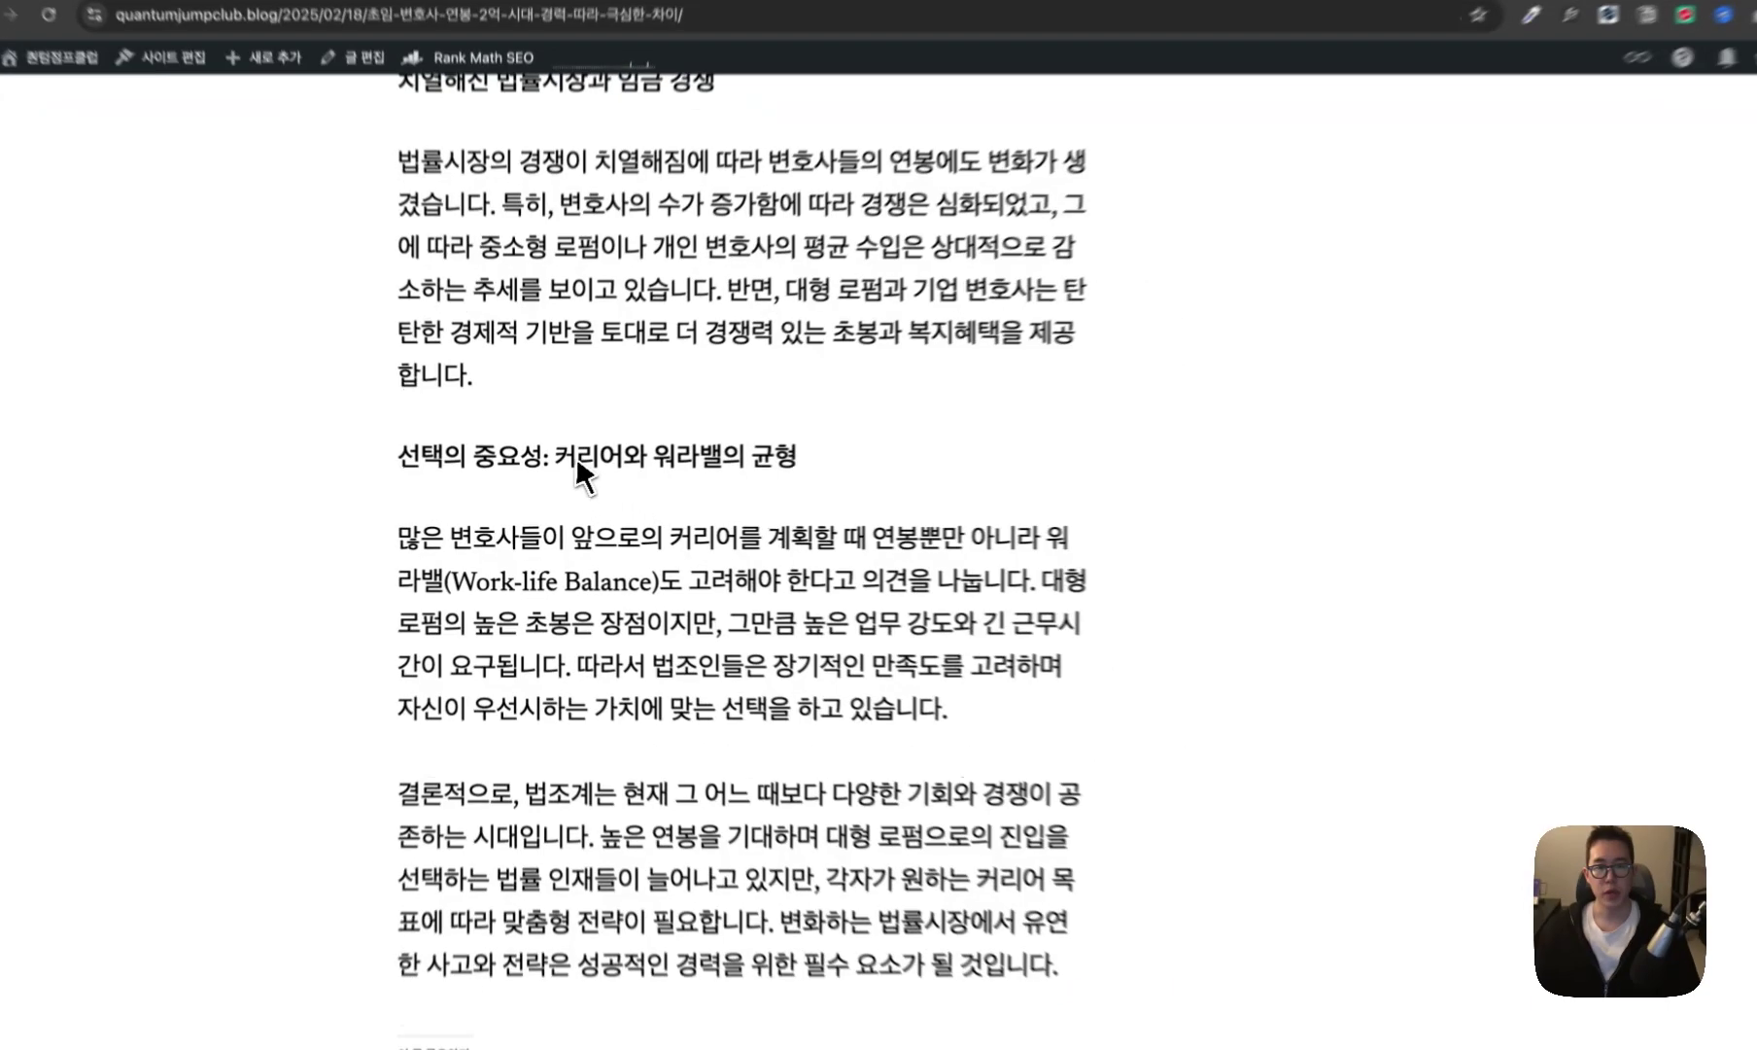
pyautogui.moveTo(795, 456); pyautogui.dragTo(653, 456)
pyautogui.click(689, 476)
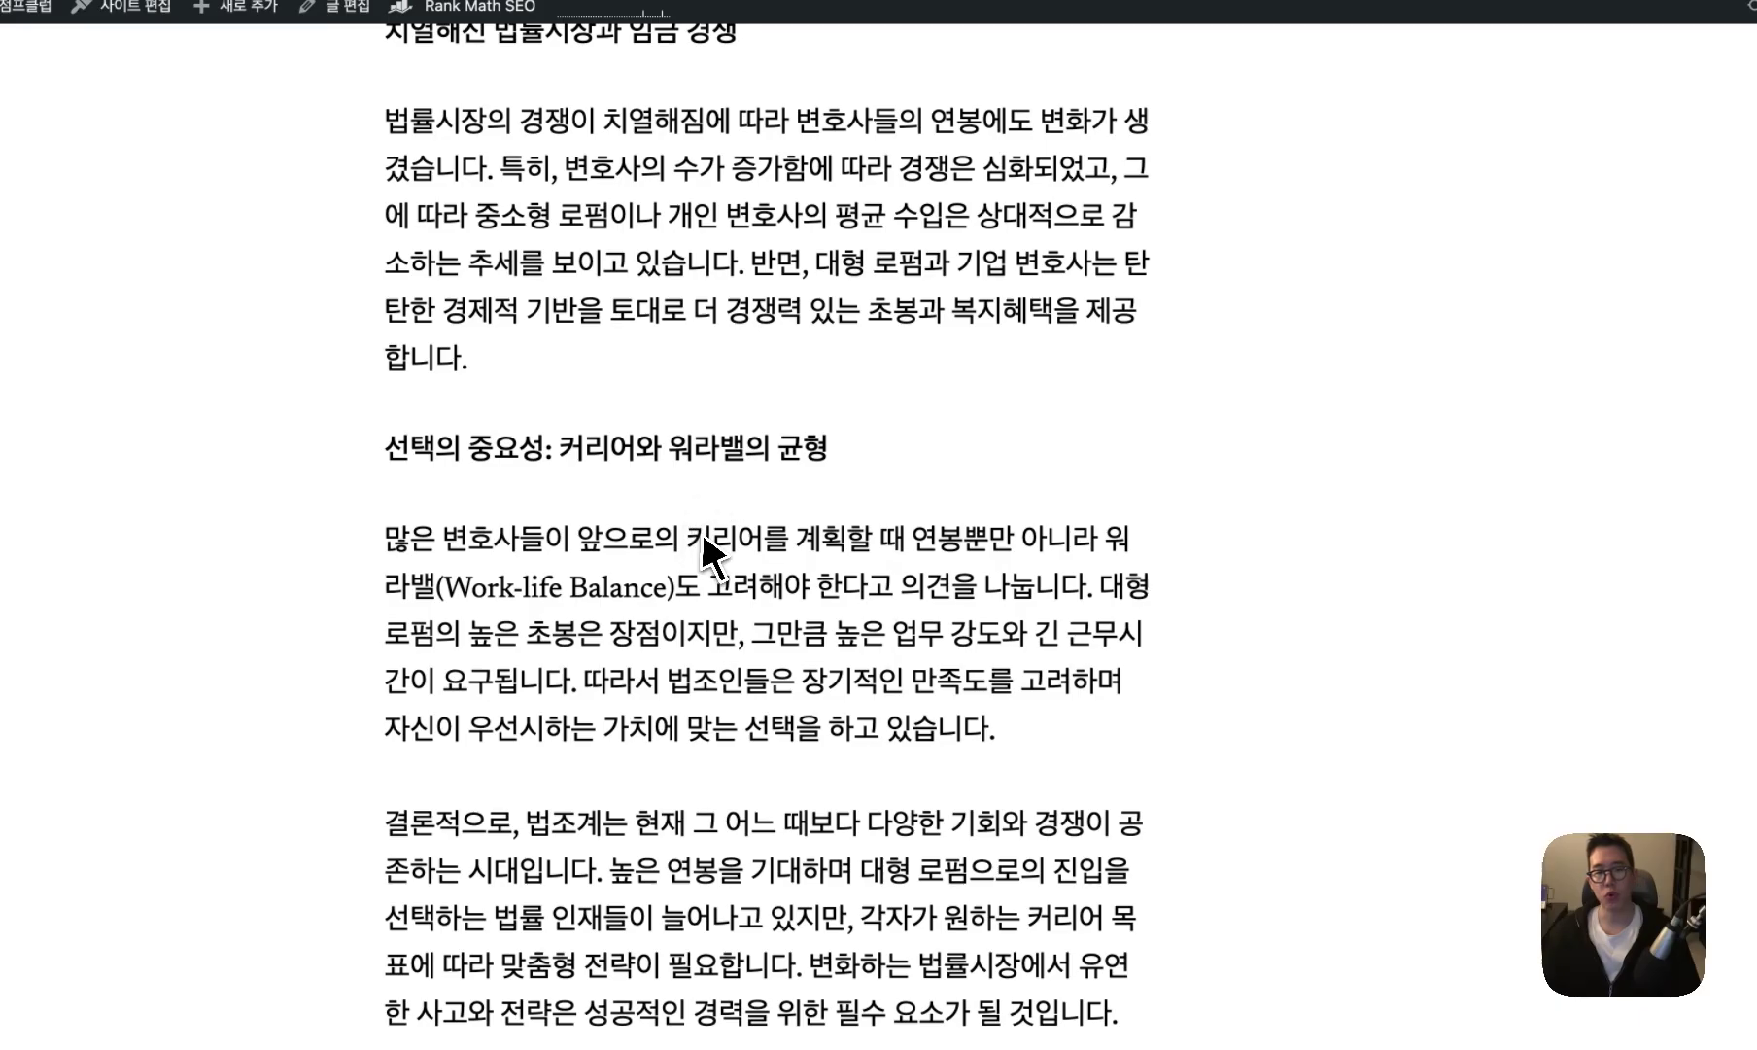
pyautogui.moveTo(574, 540); pyautogui.dragTo(785, 541)
pyautogui.click(895, 596)
pyautogui.moveTo(1034, 589); pyautogui.dragTo(506, 593)
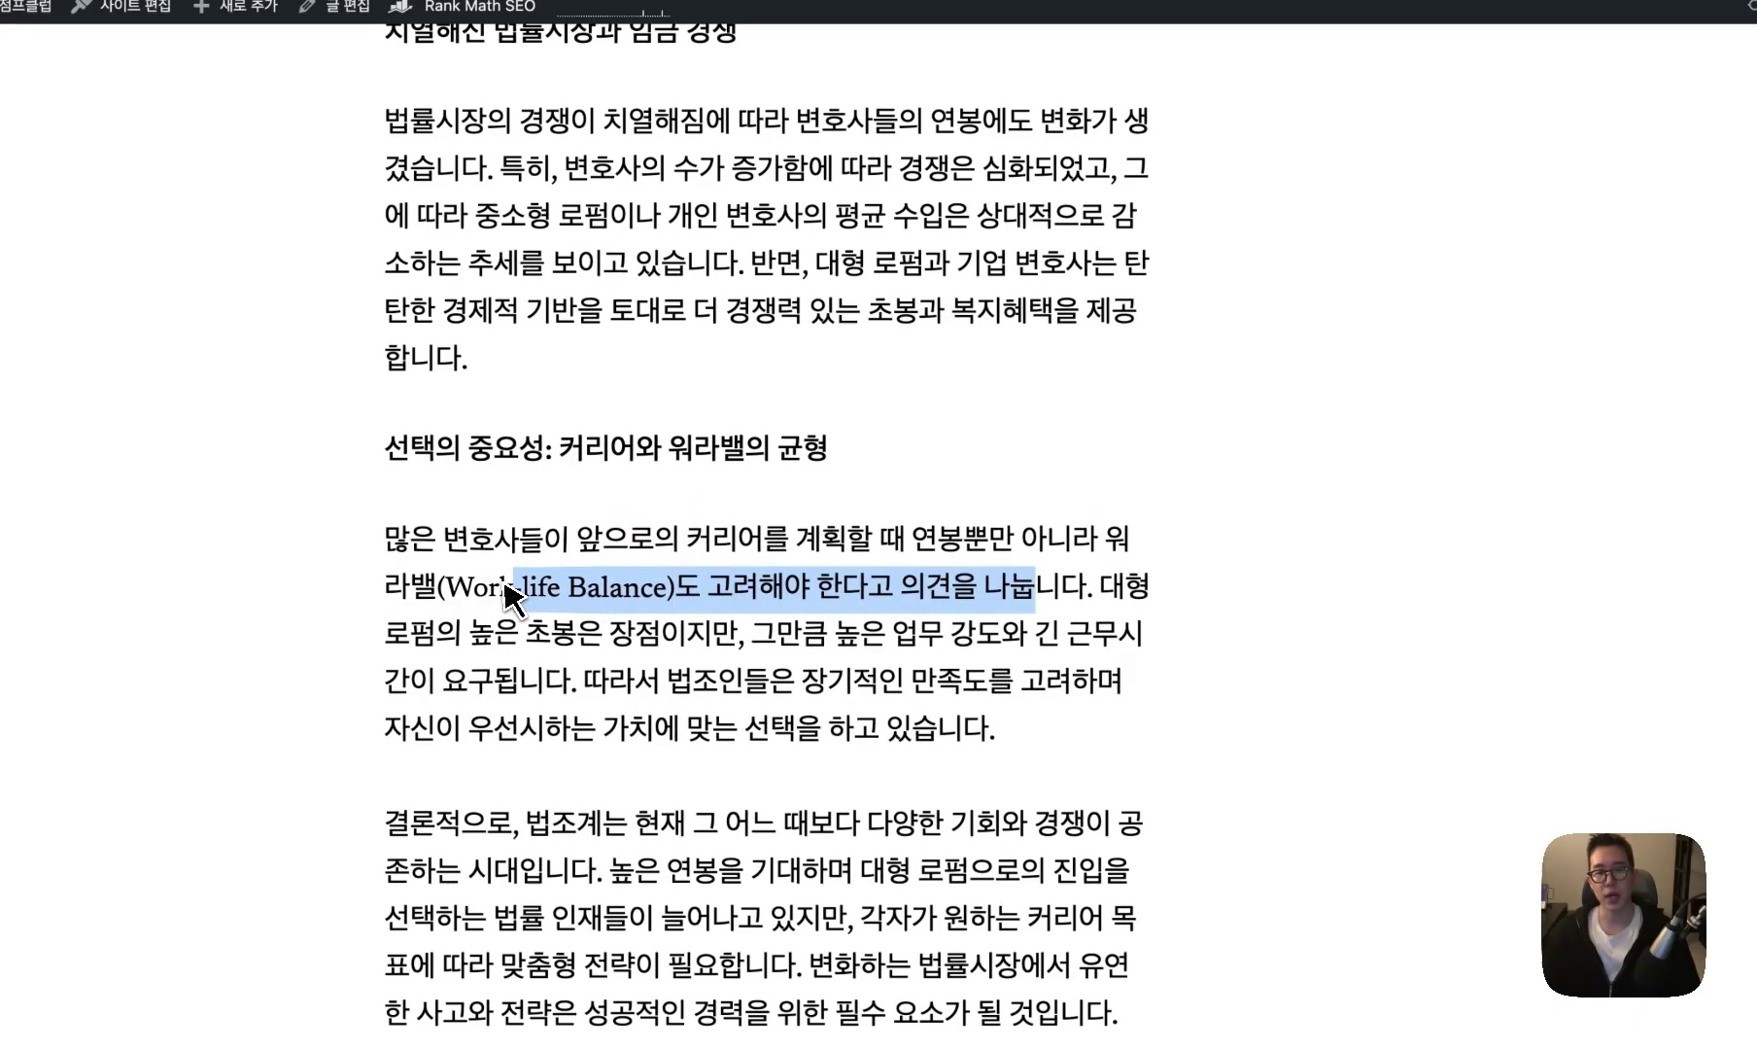
pyautogui.scroll(15, 510, 594)
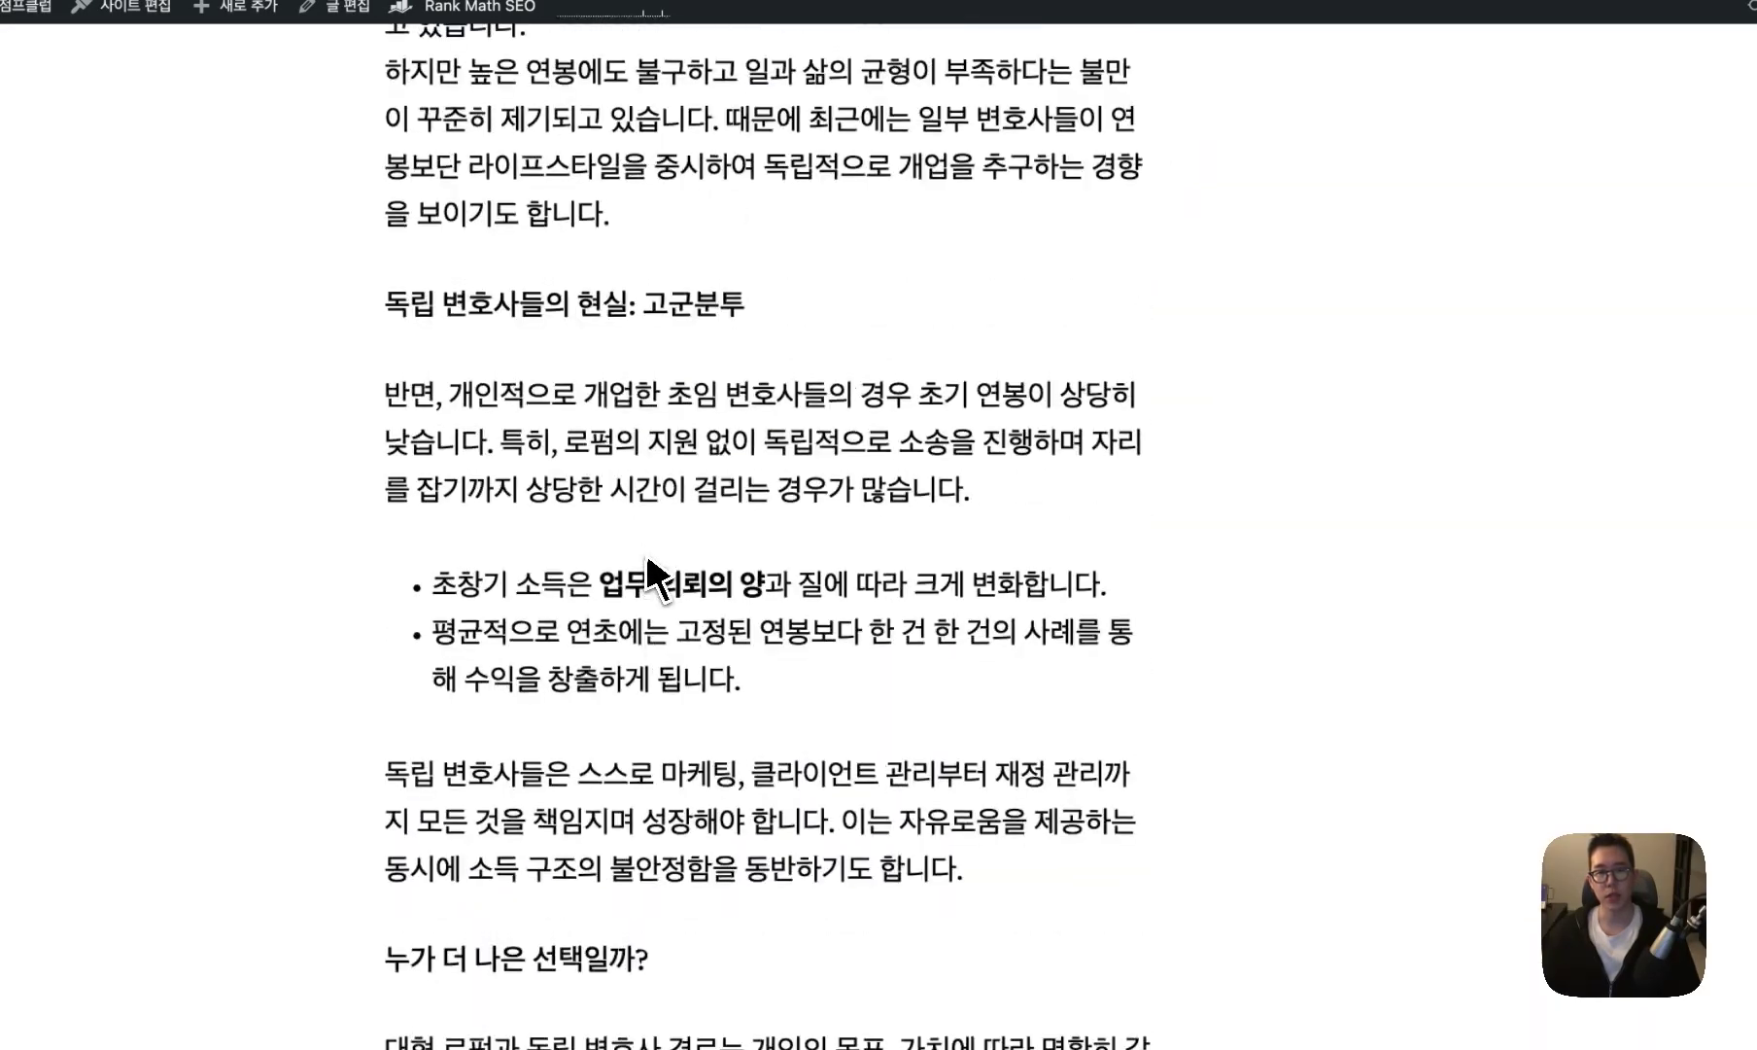
pyautogui.scroll(20, 648, 562)
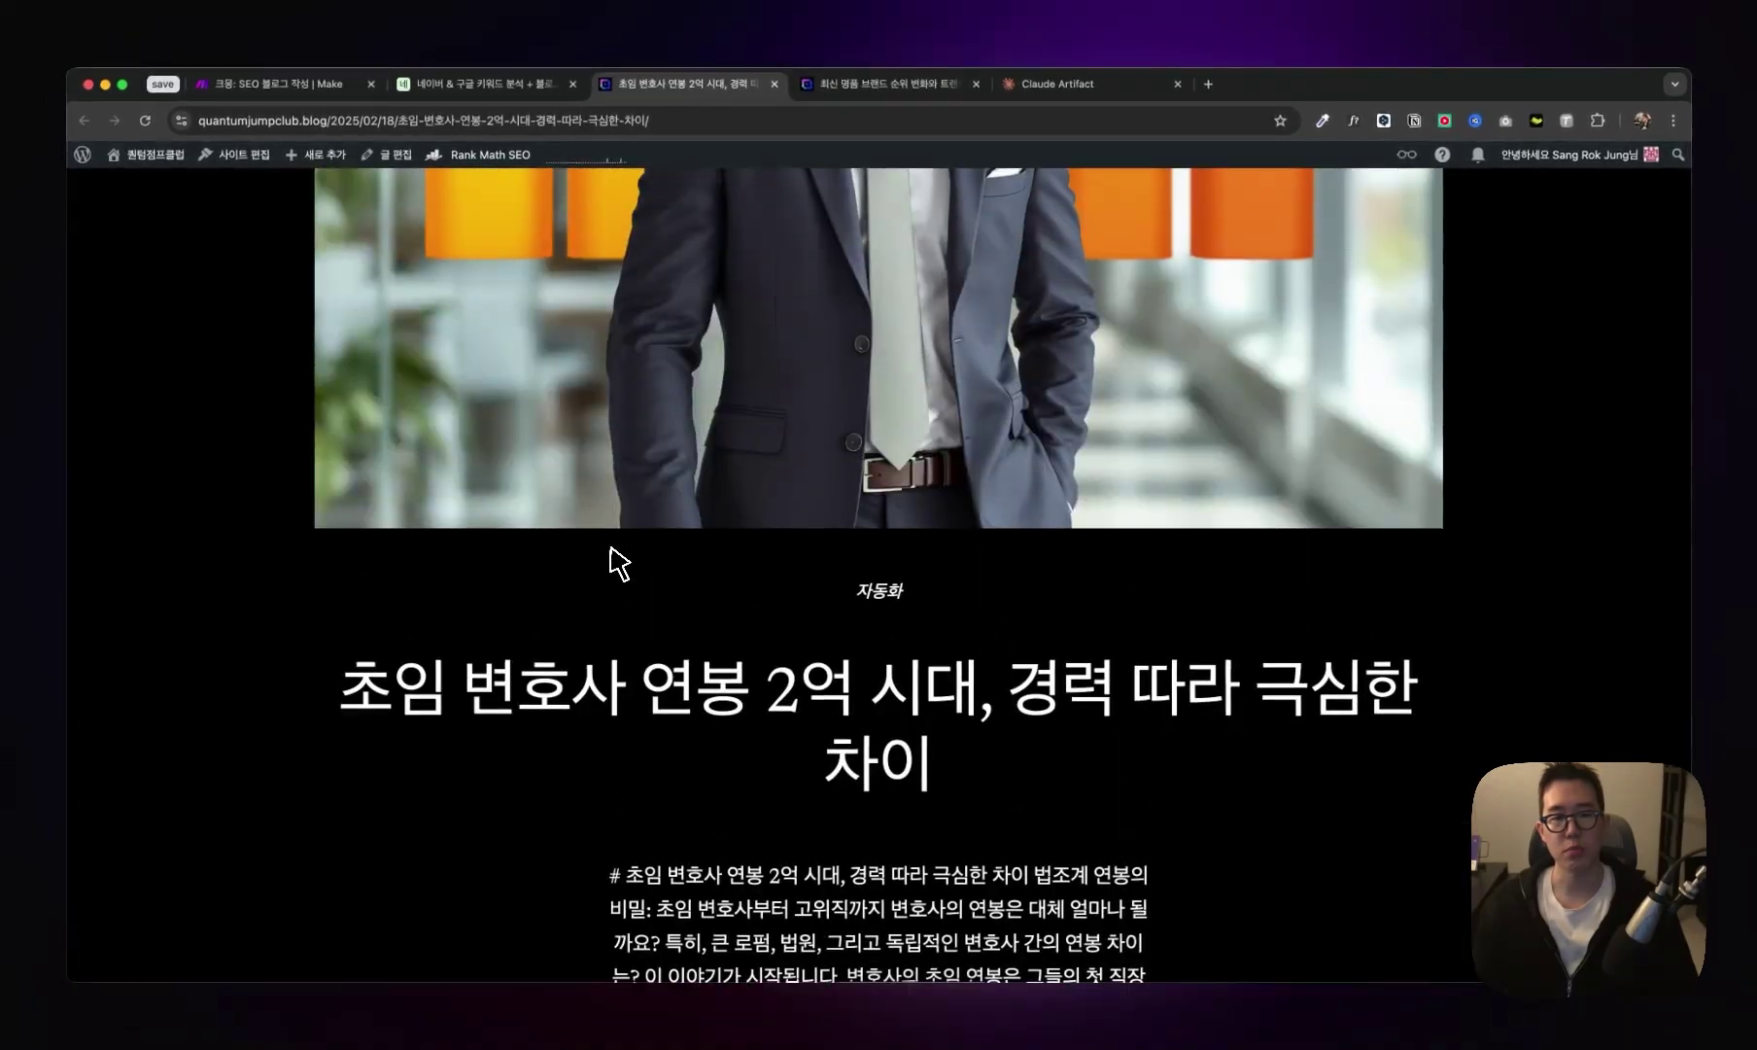
pyautogui.scroll(5, 619, 564)
# - In the keyword analysis base, go from Seed Keywords to Long-tail Expansions filtered by 변호사
pyautogui.click(476, 84)
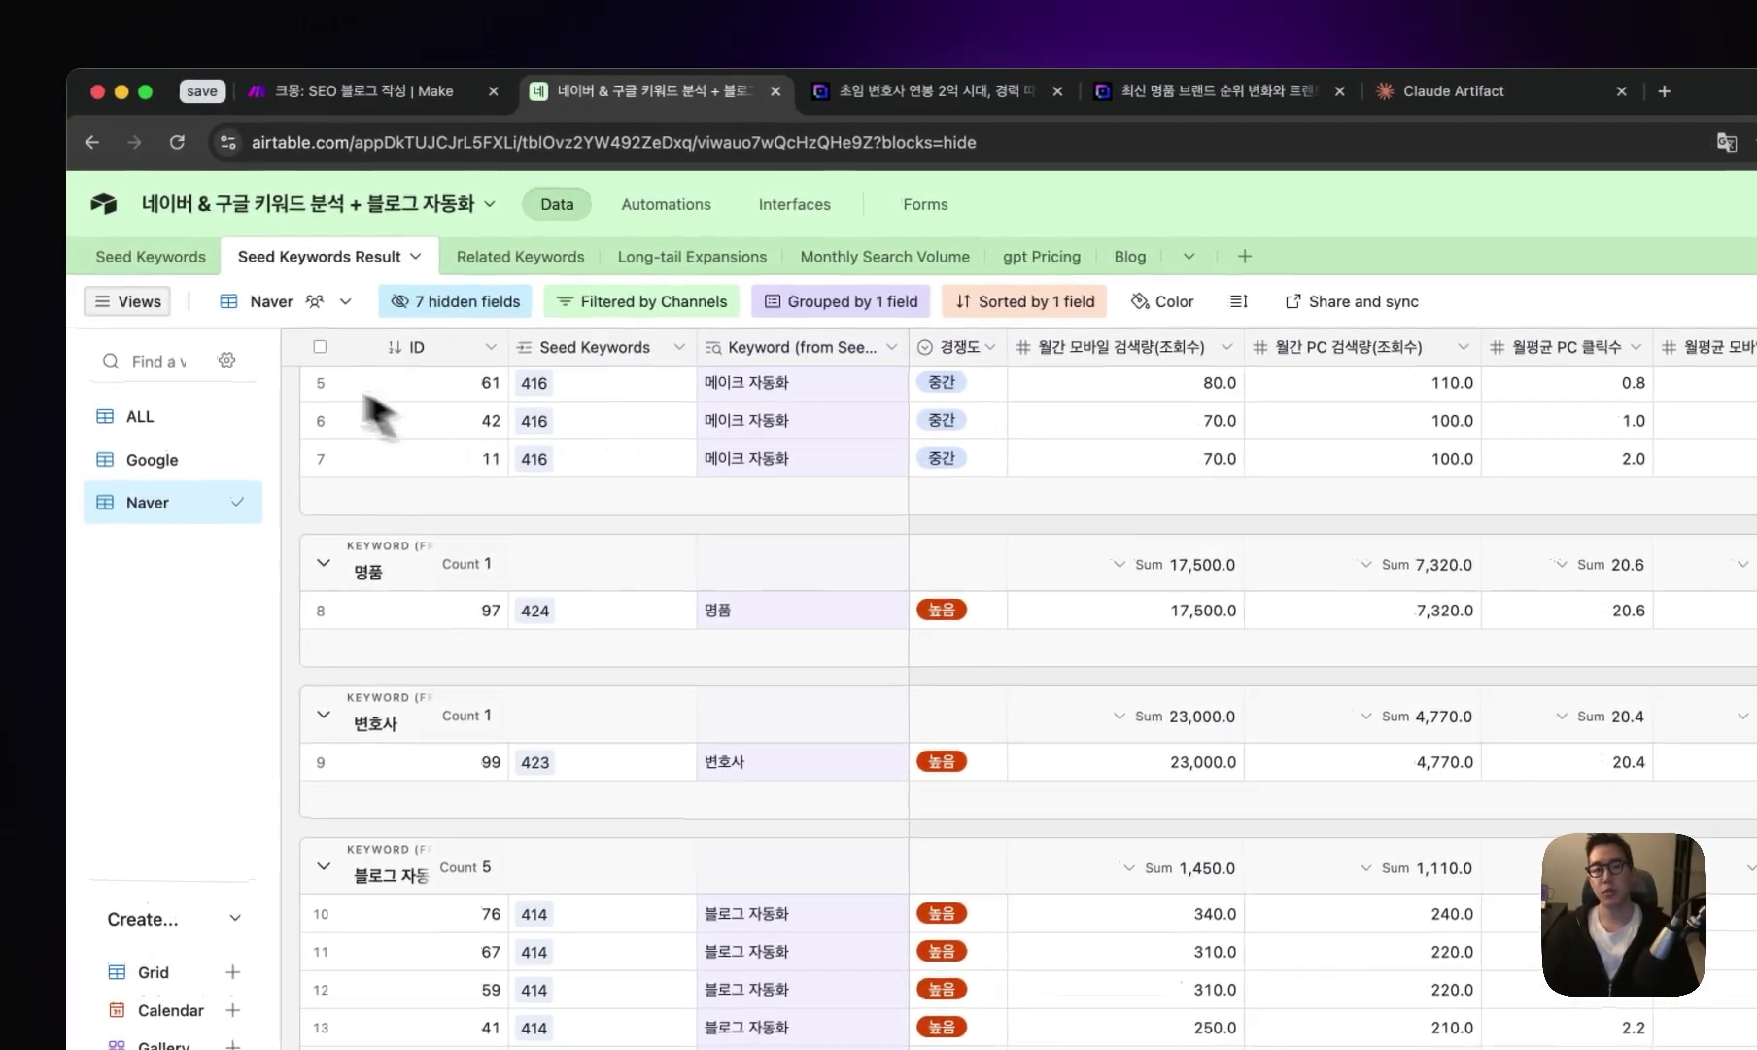
pyautogui.click(173, 263)
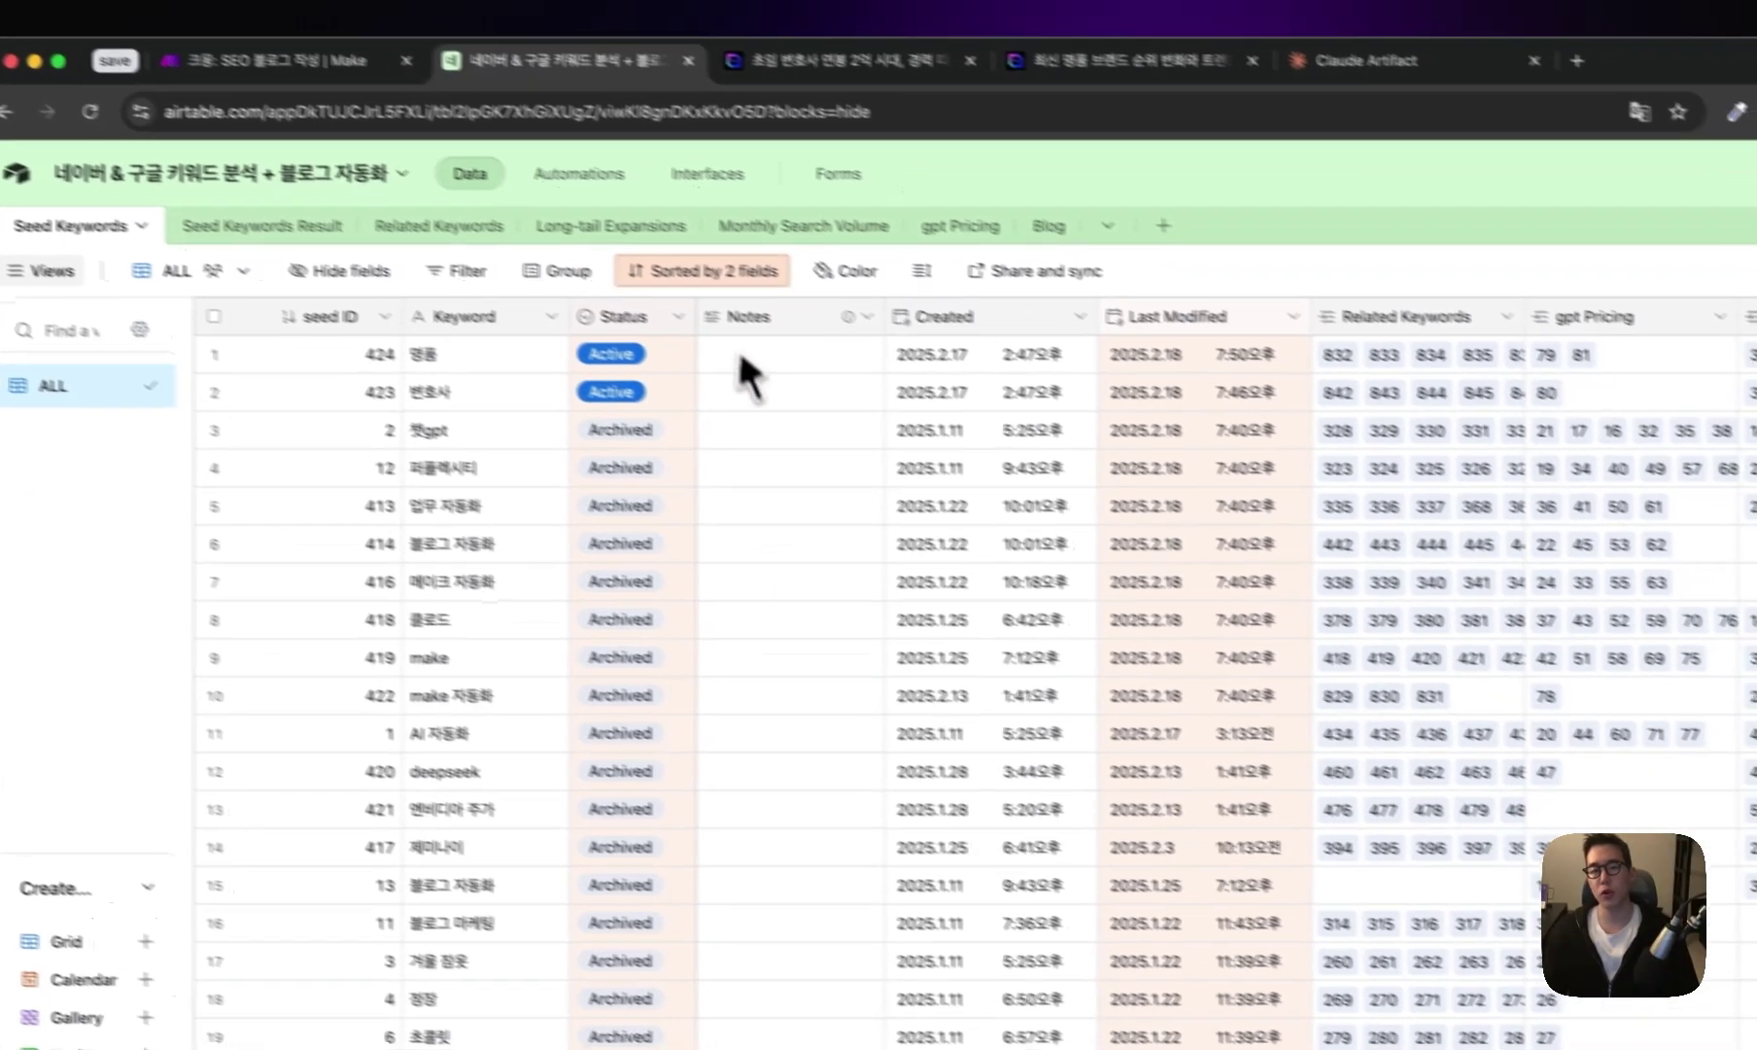
pyautogui.click(715, 257)
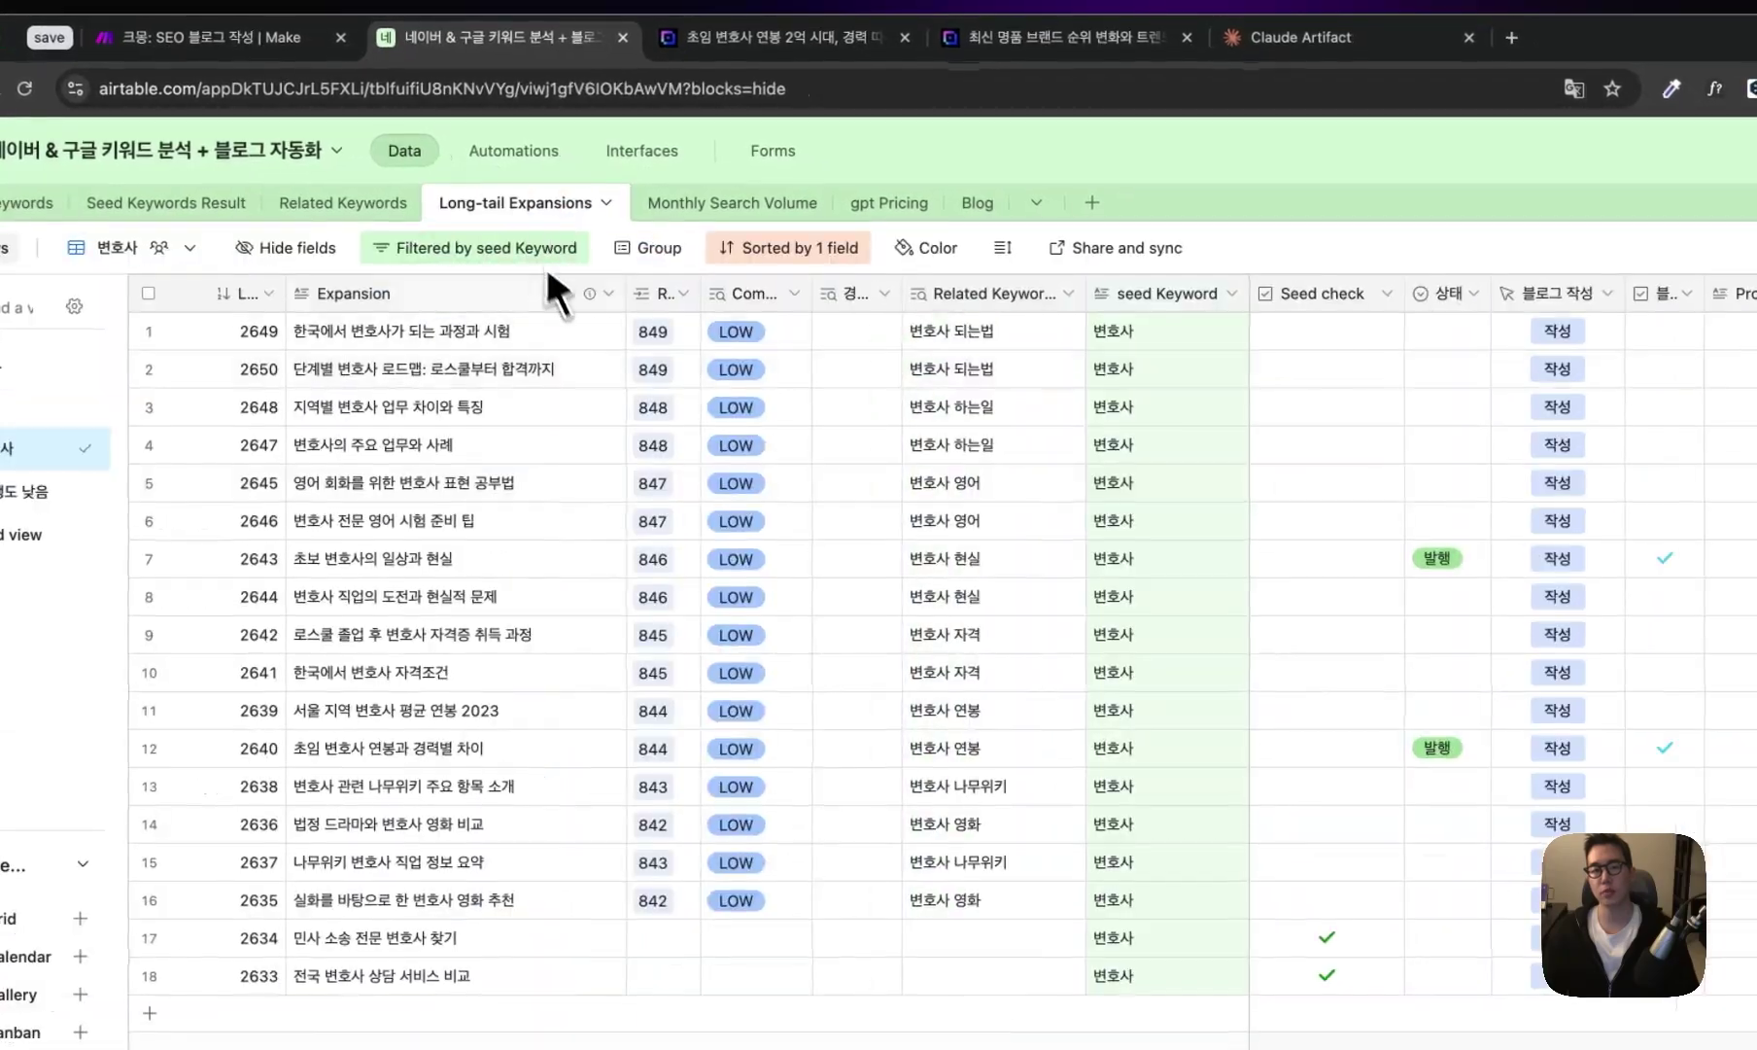
pyautogui.click(826, 528)
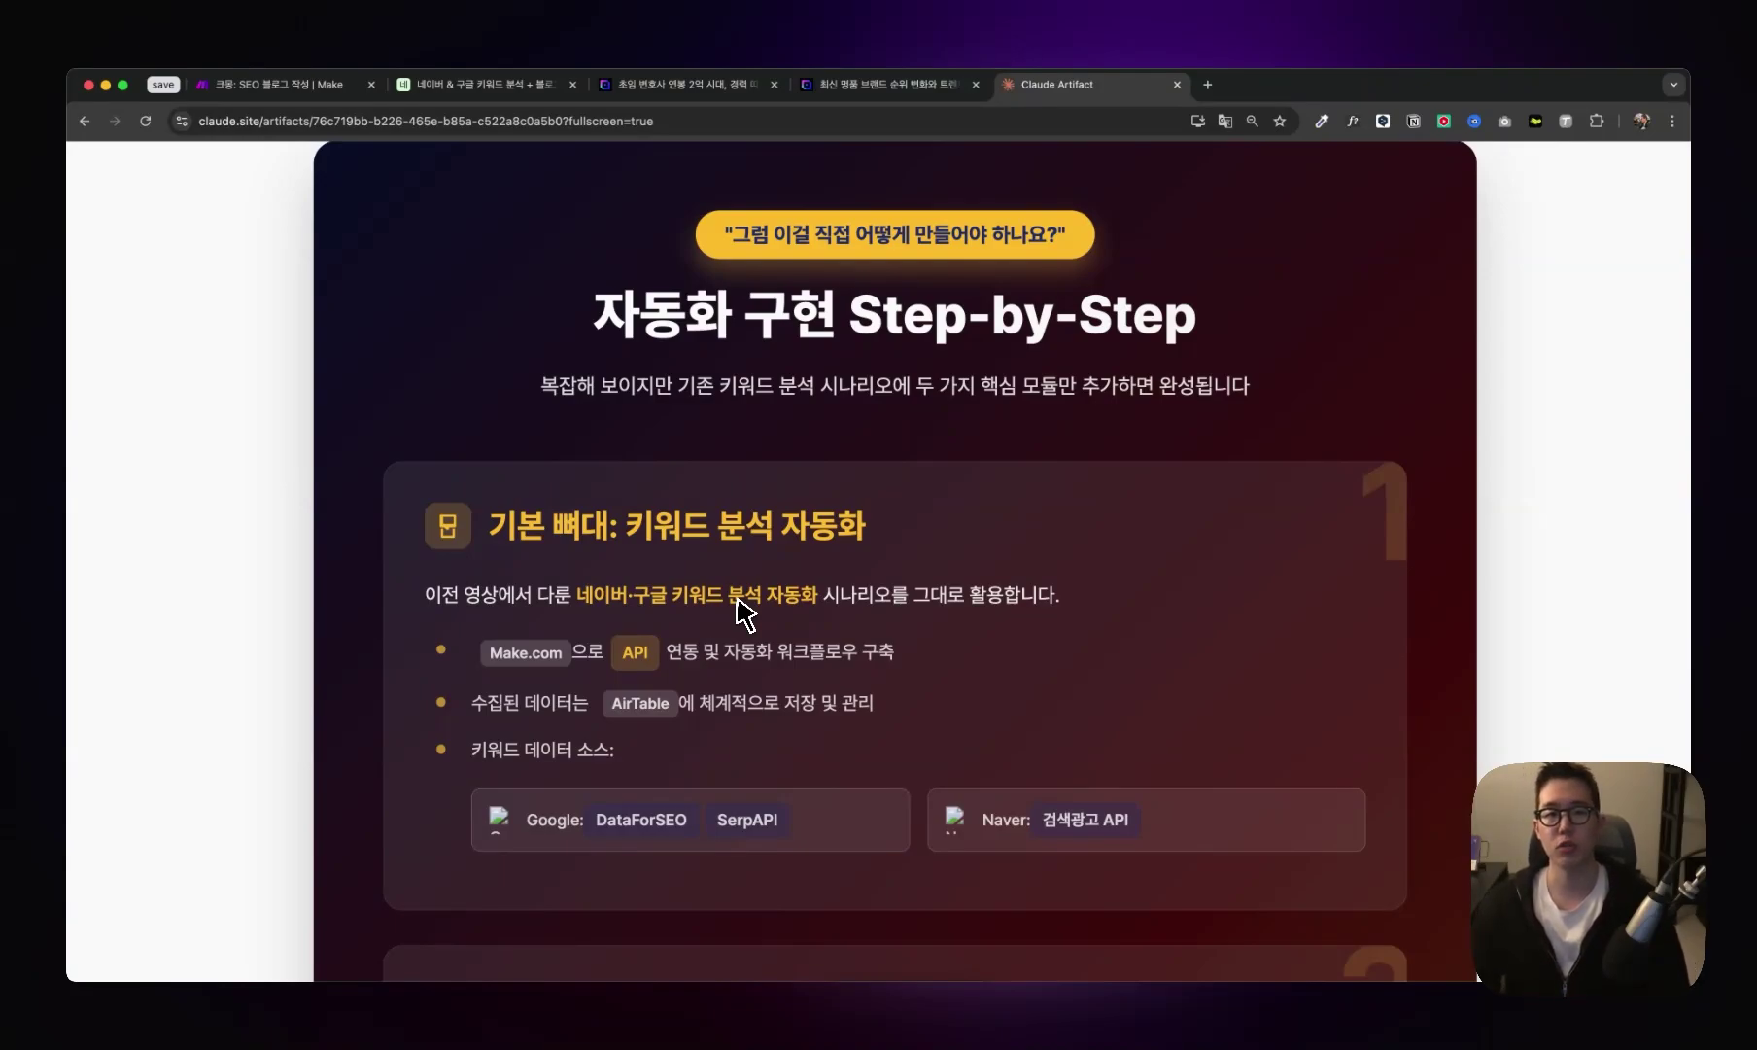
# - Scroll through the guide's sections 1–3, down to the WordPress auto-posting step
pyautogui.scroll(-5, 738, 612)
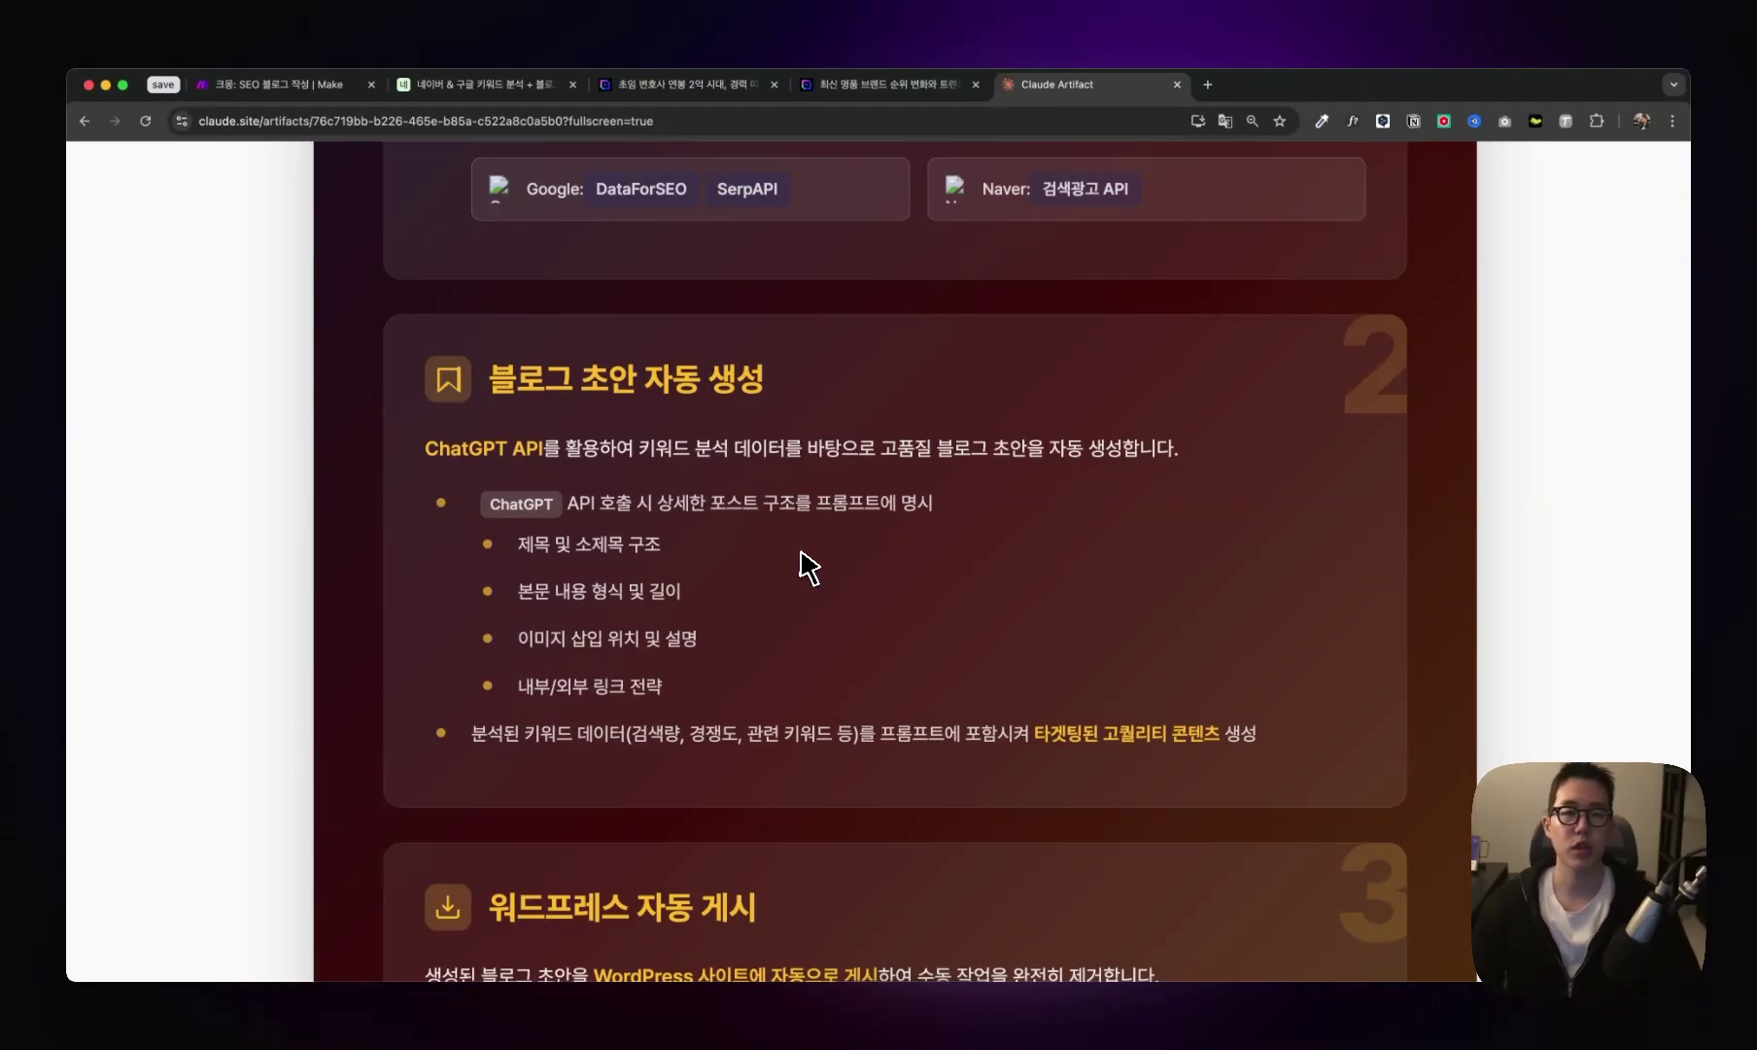
pyautogui.scroll(-5, 806, 569)
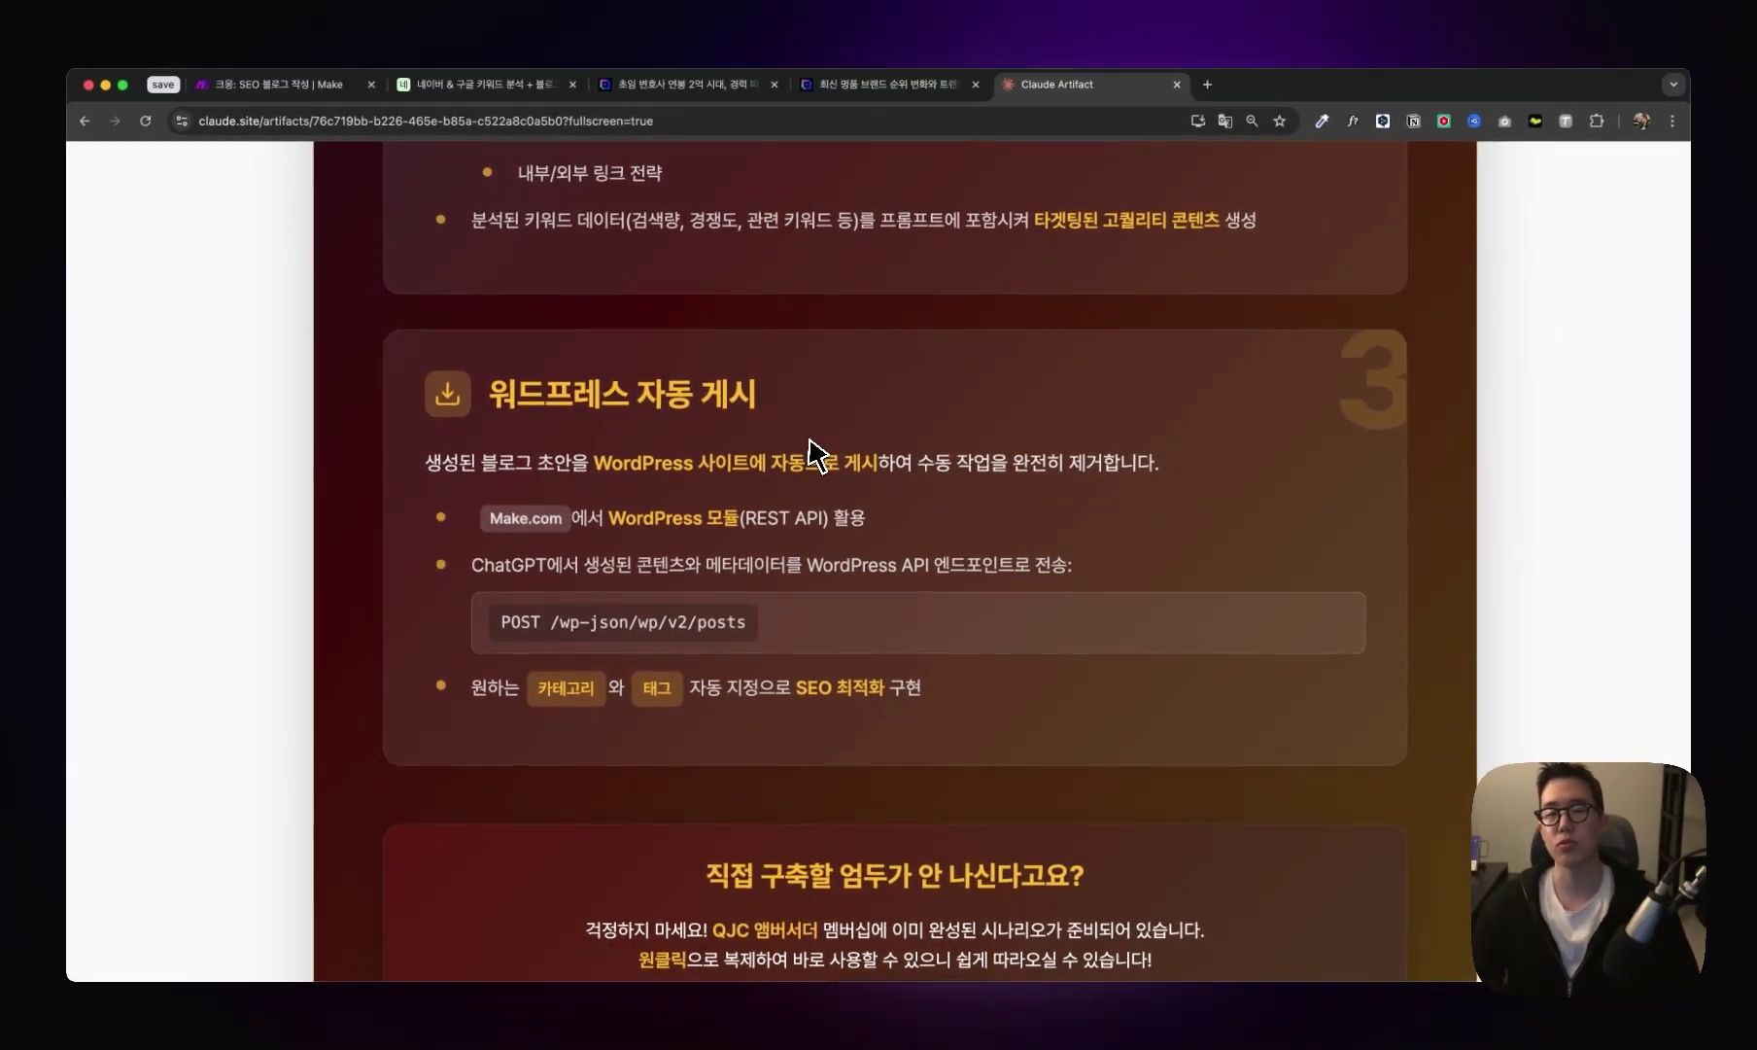
pyautogui.scroll(-3, 811, 442)
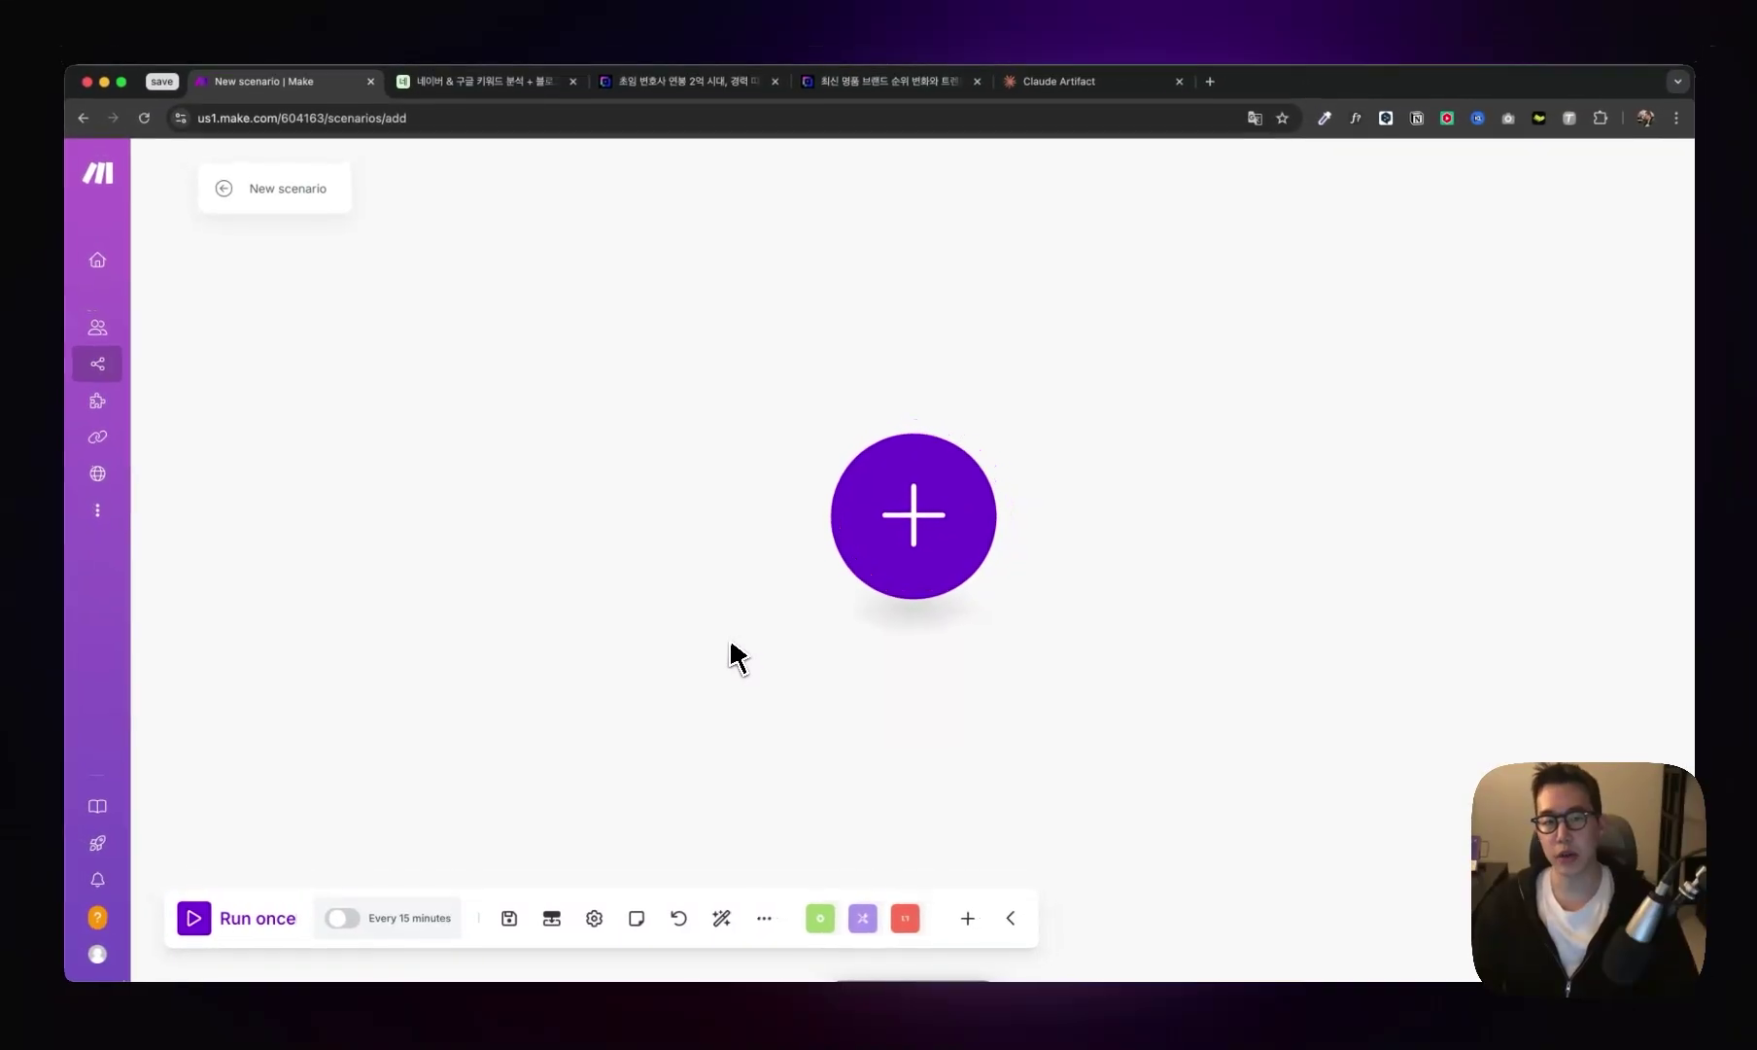
# - Add a Custom webhook trigger using a new webhook named '웹훅' and copy its address
pyautogui.click(855, 578)
pyautogui.write('web')
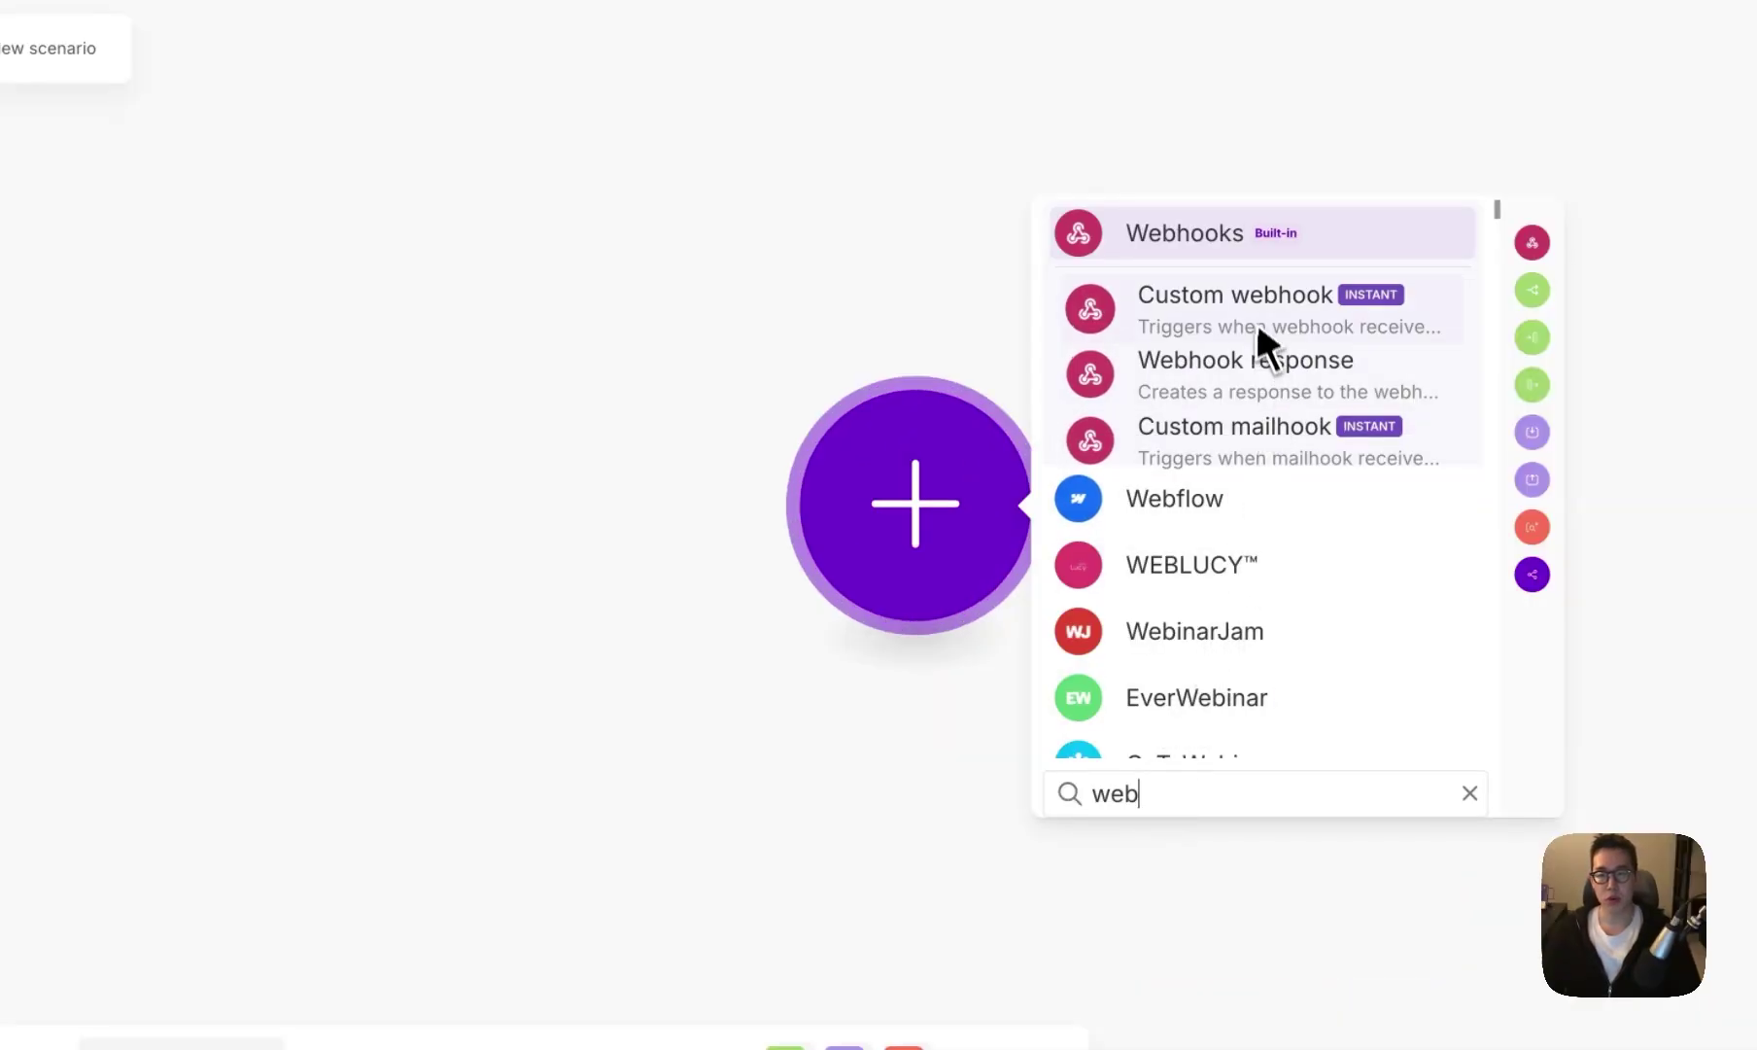
pyautogui.click(1249, 306)
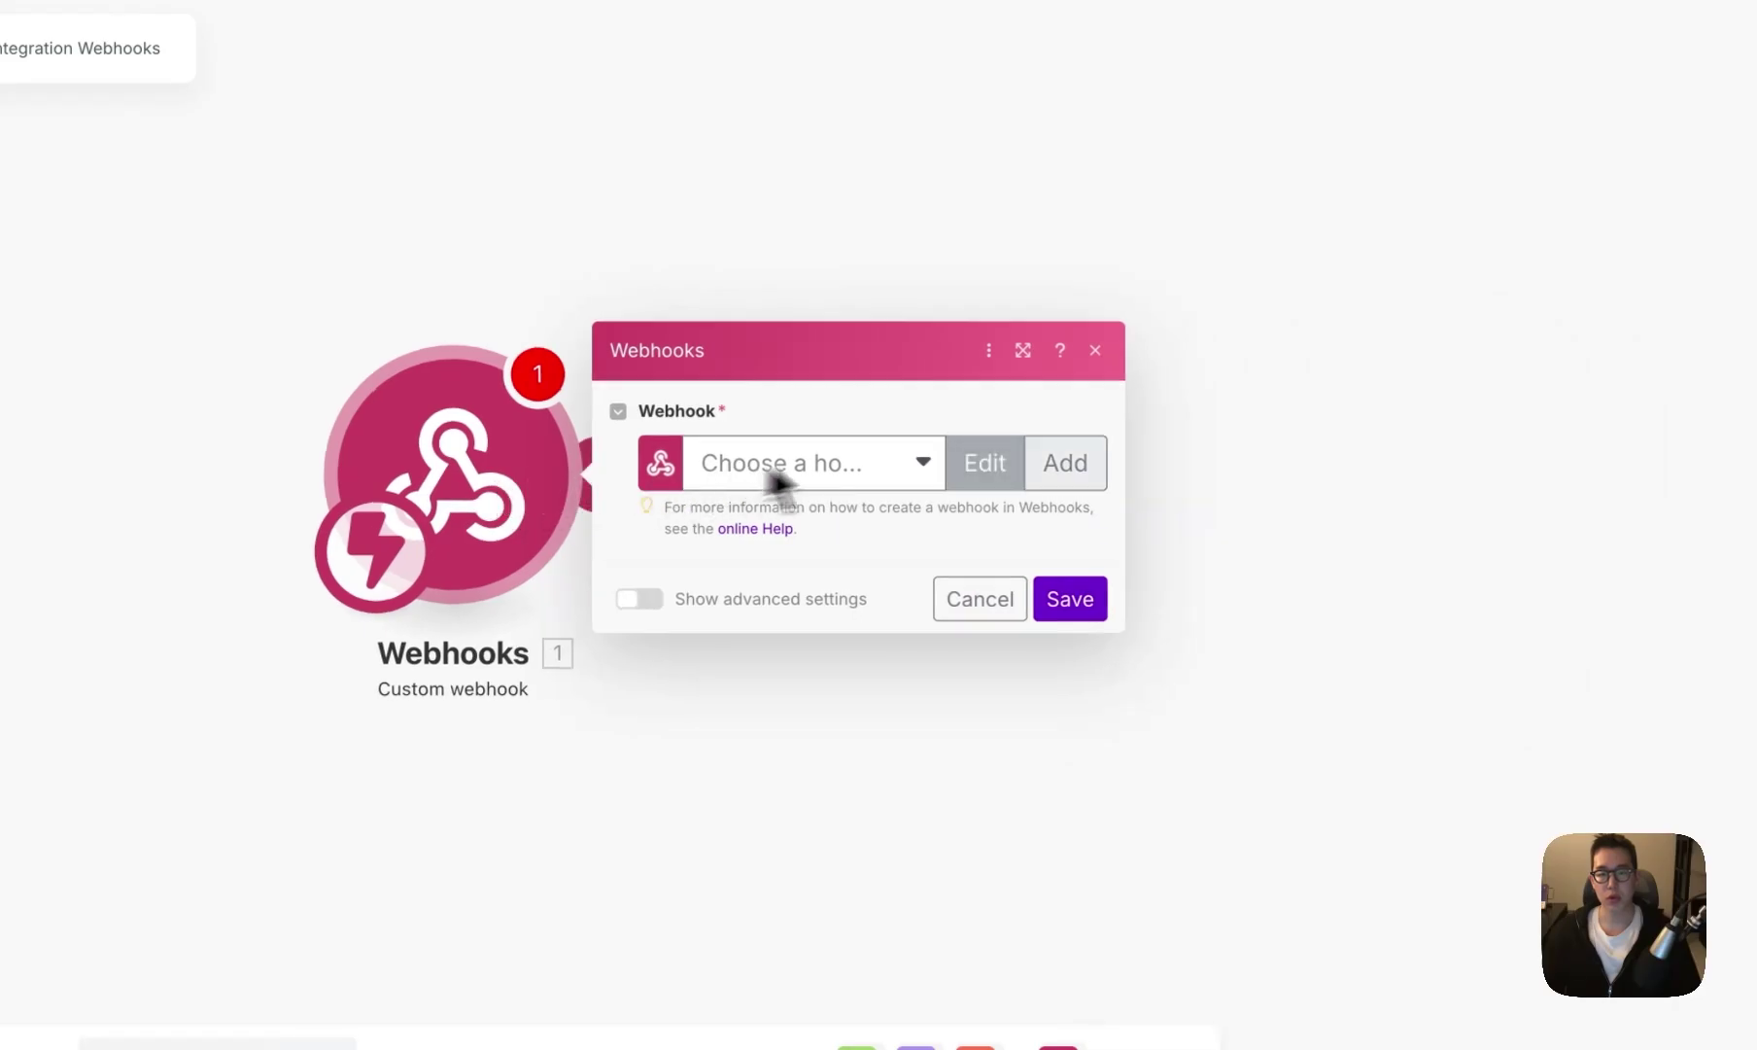
pyautogui.click(1064, 472)
pyautogui.write('웹훅')
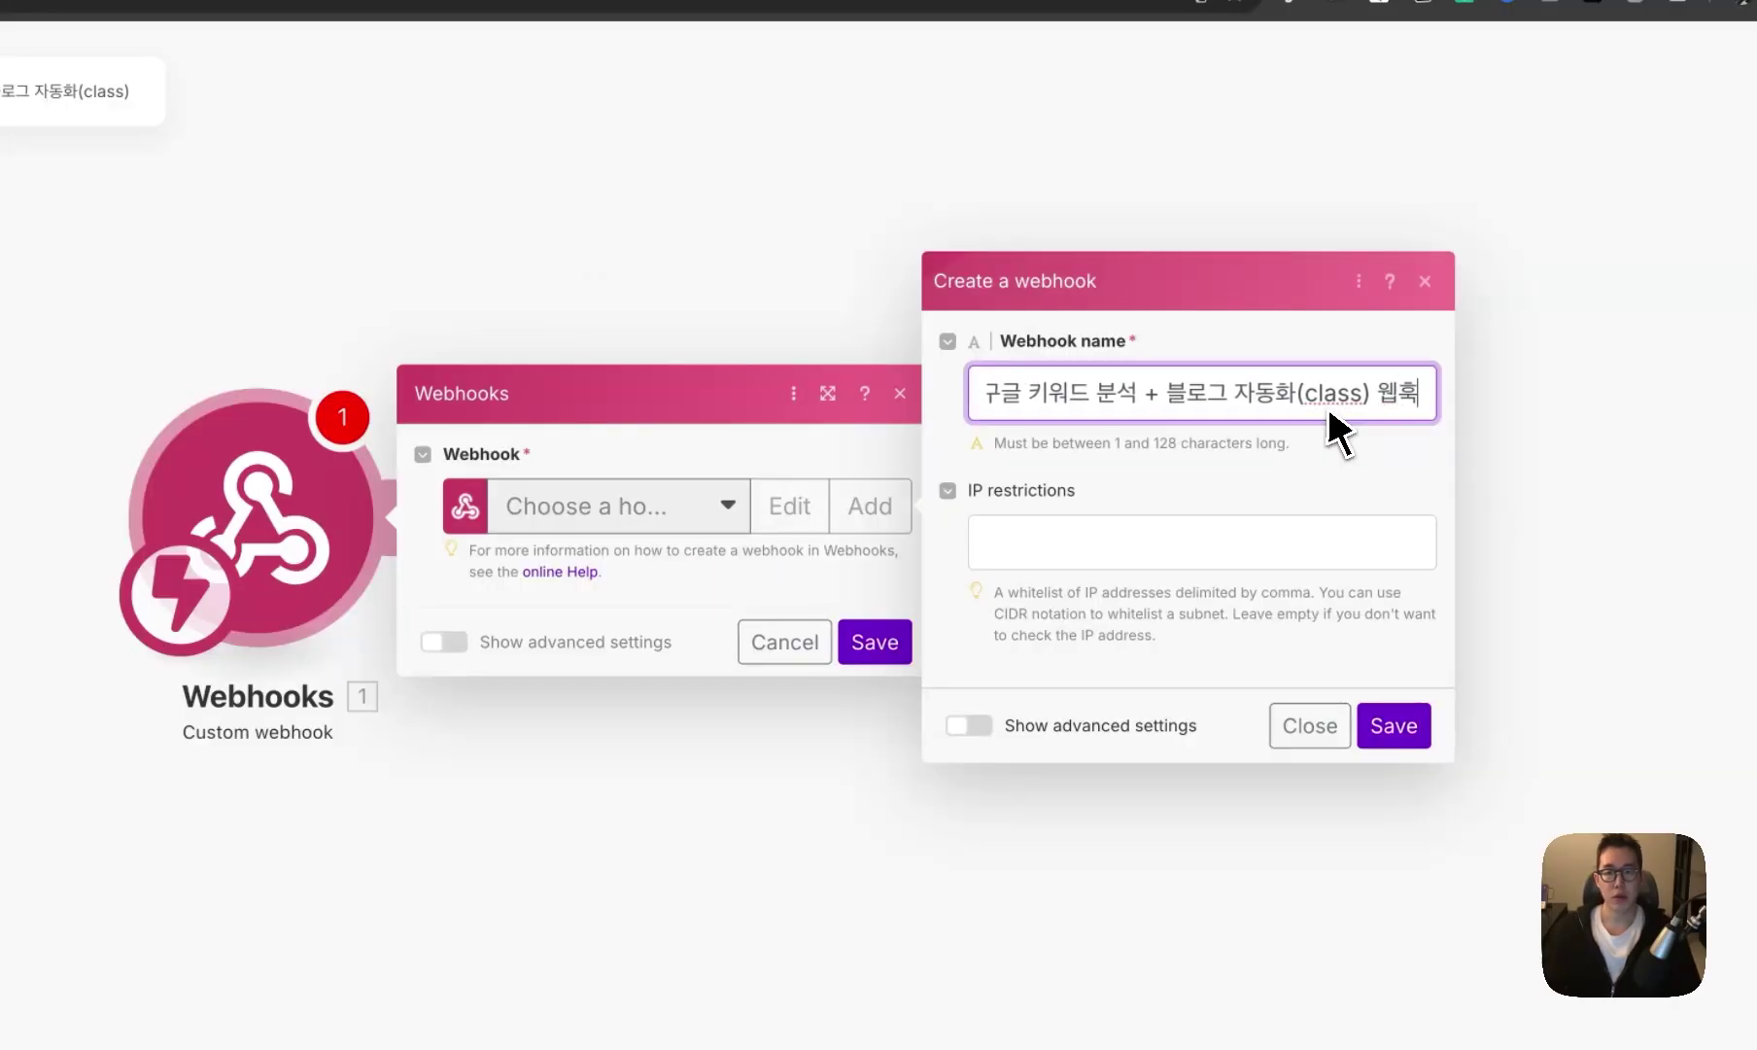
pyautogui.click(1394, 725)
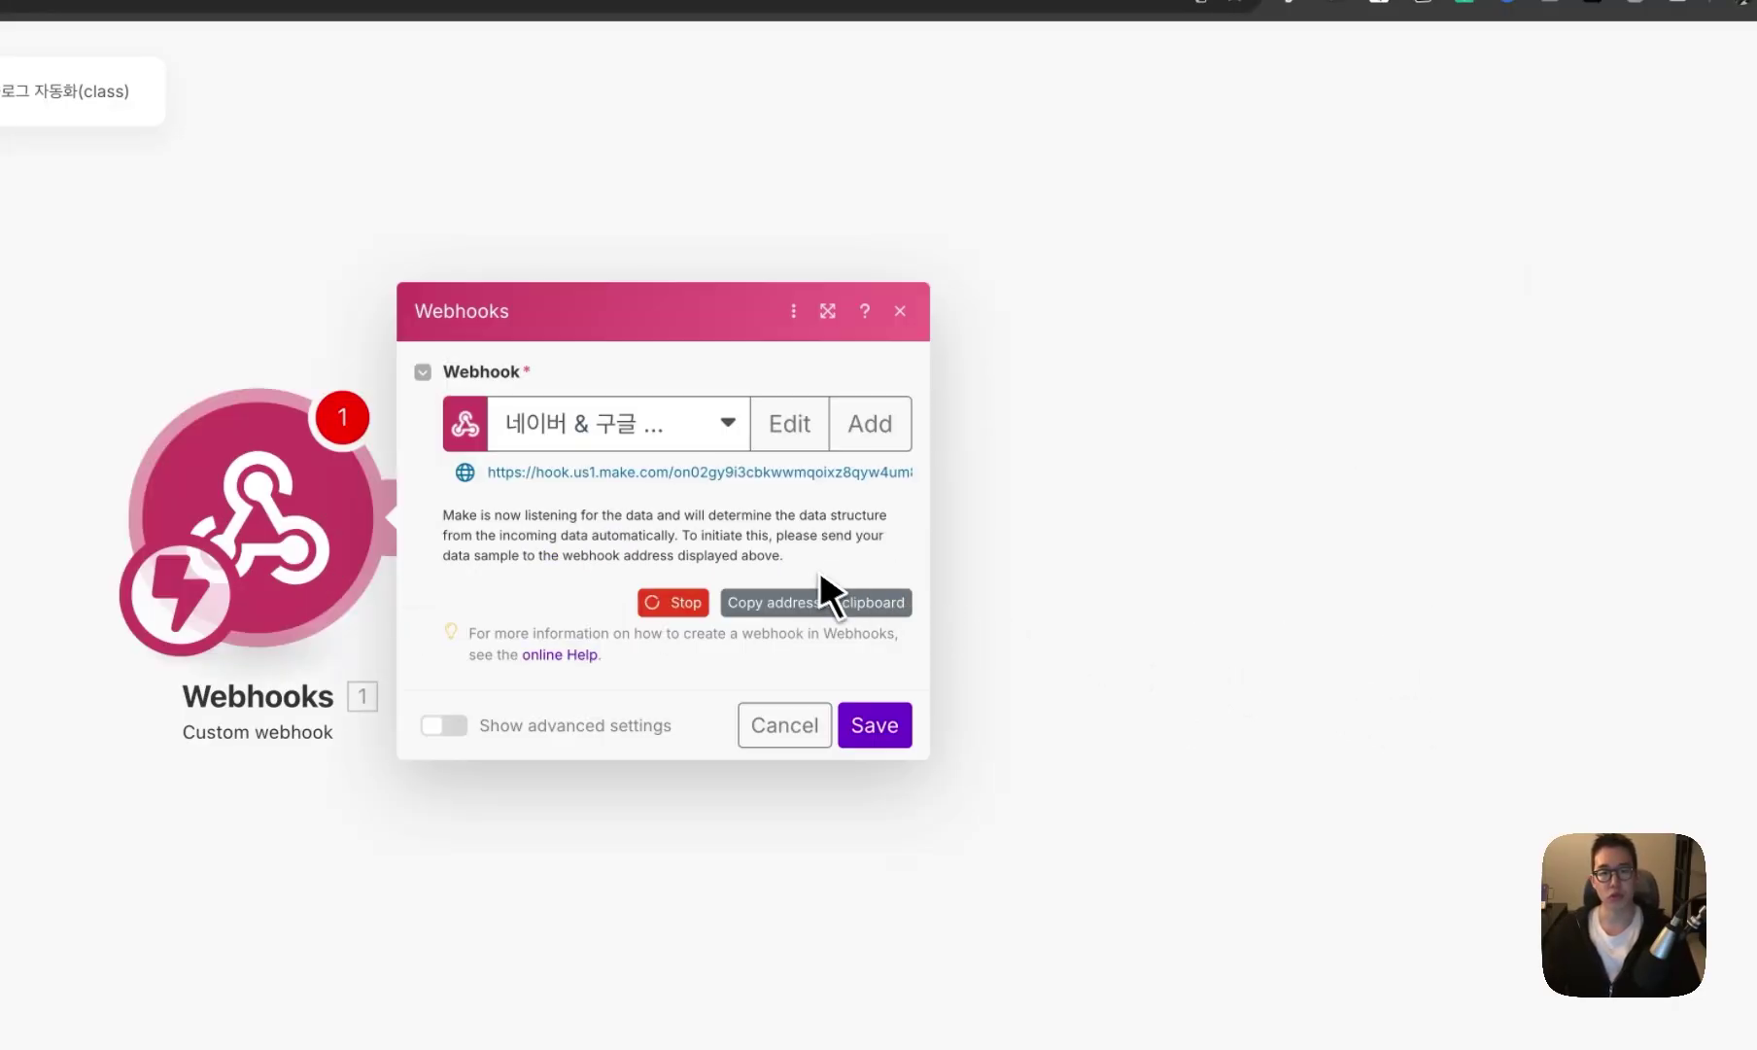
pyautogui.click(819, 607)
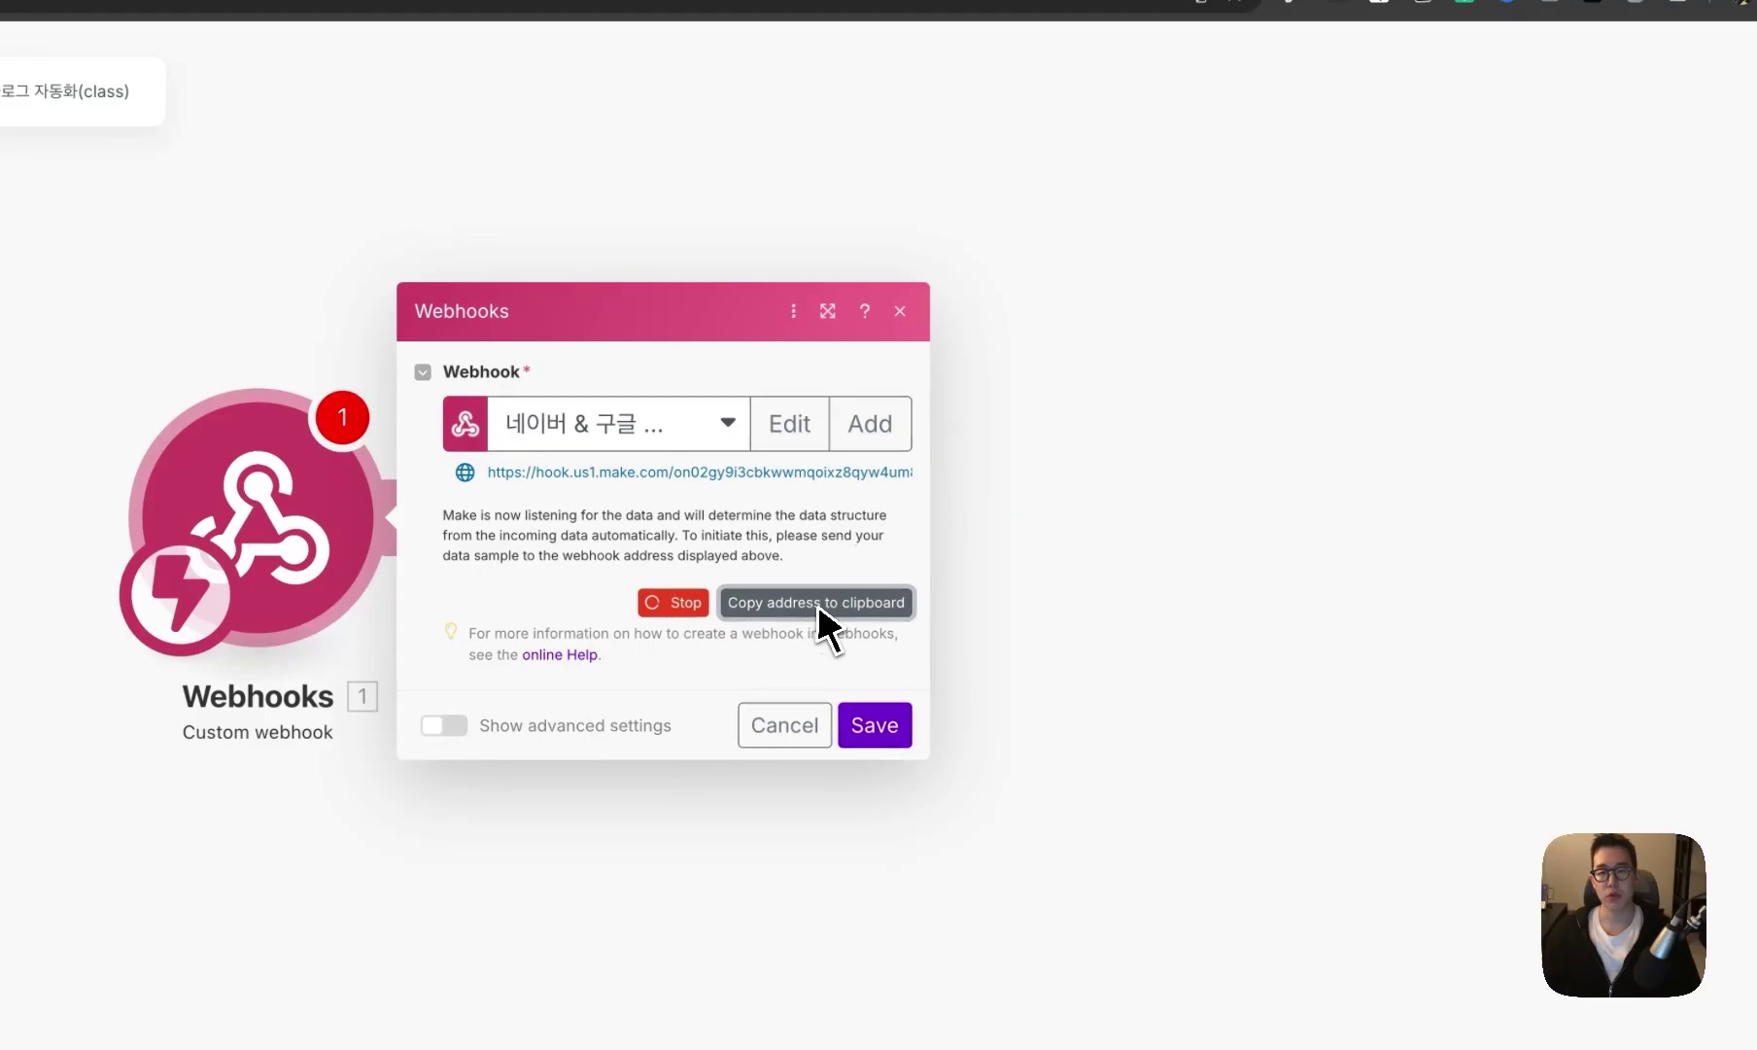
pyautogui.hotkey('ctrl', 'Tab')
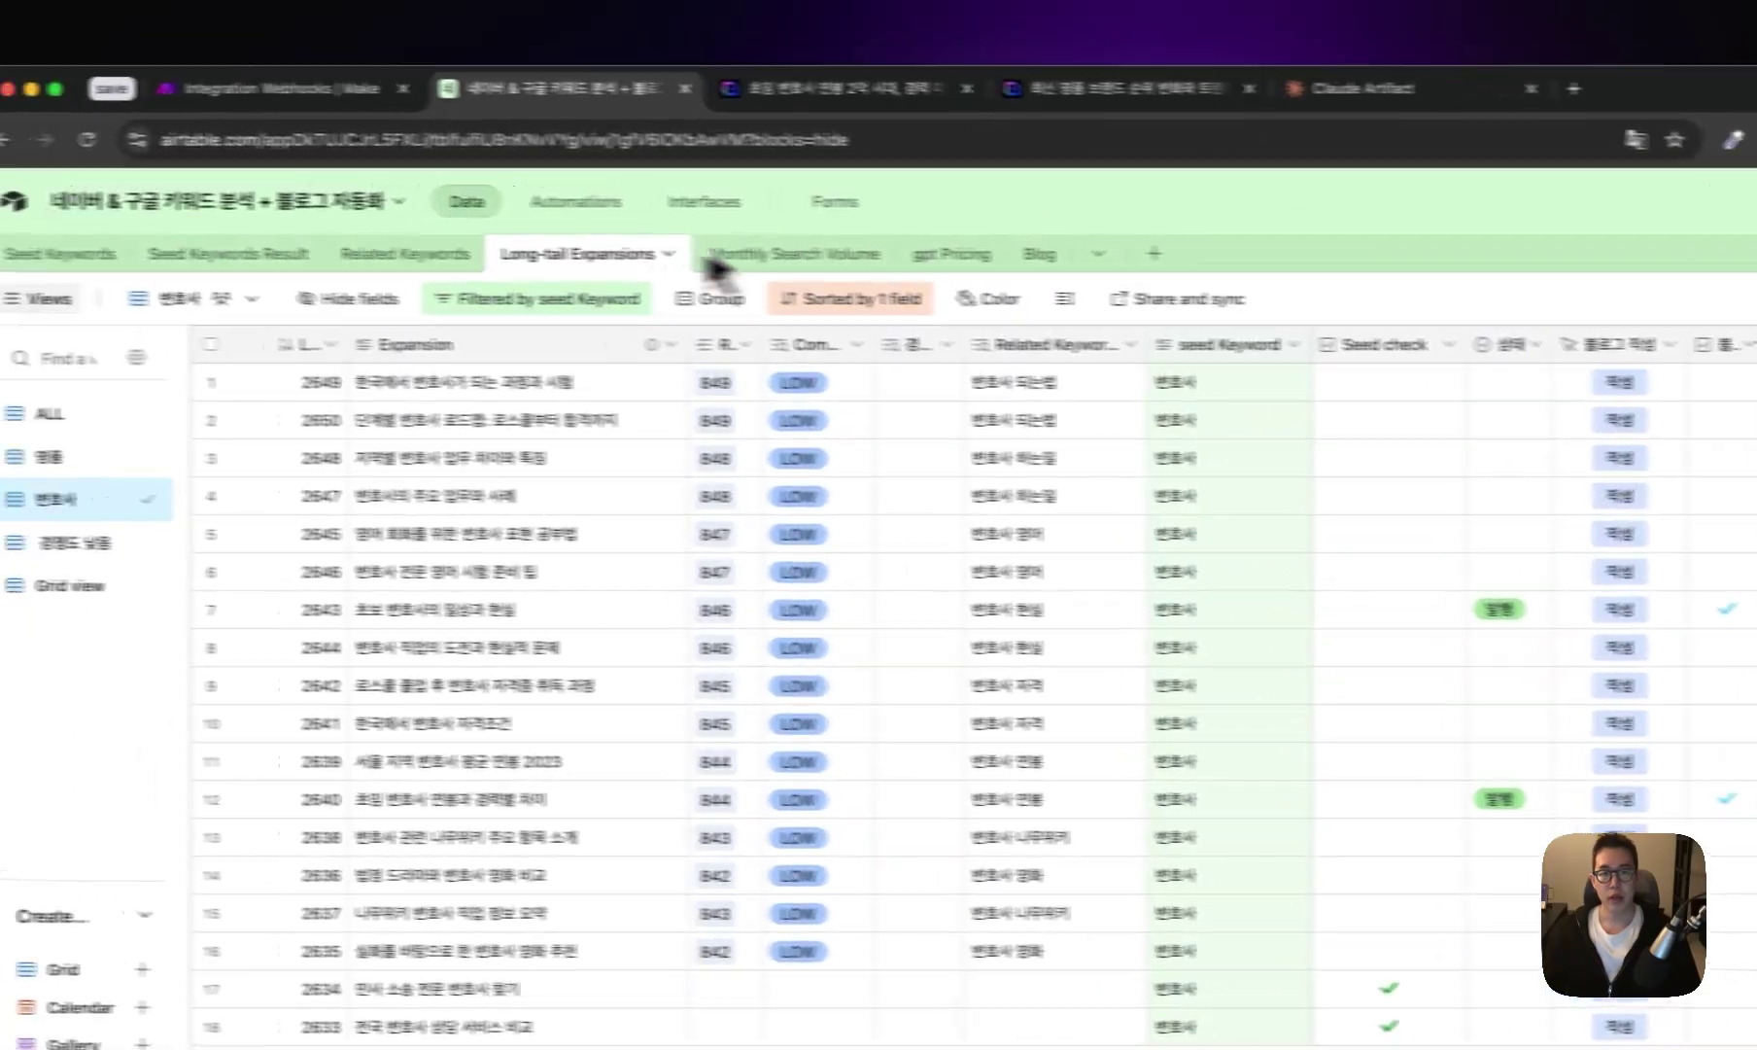
# - Show the 명품 expansion rows and inspect the 상태 and 블로그 작성 field settings
pyautogui.click(58, 413)
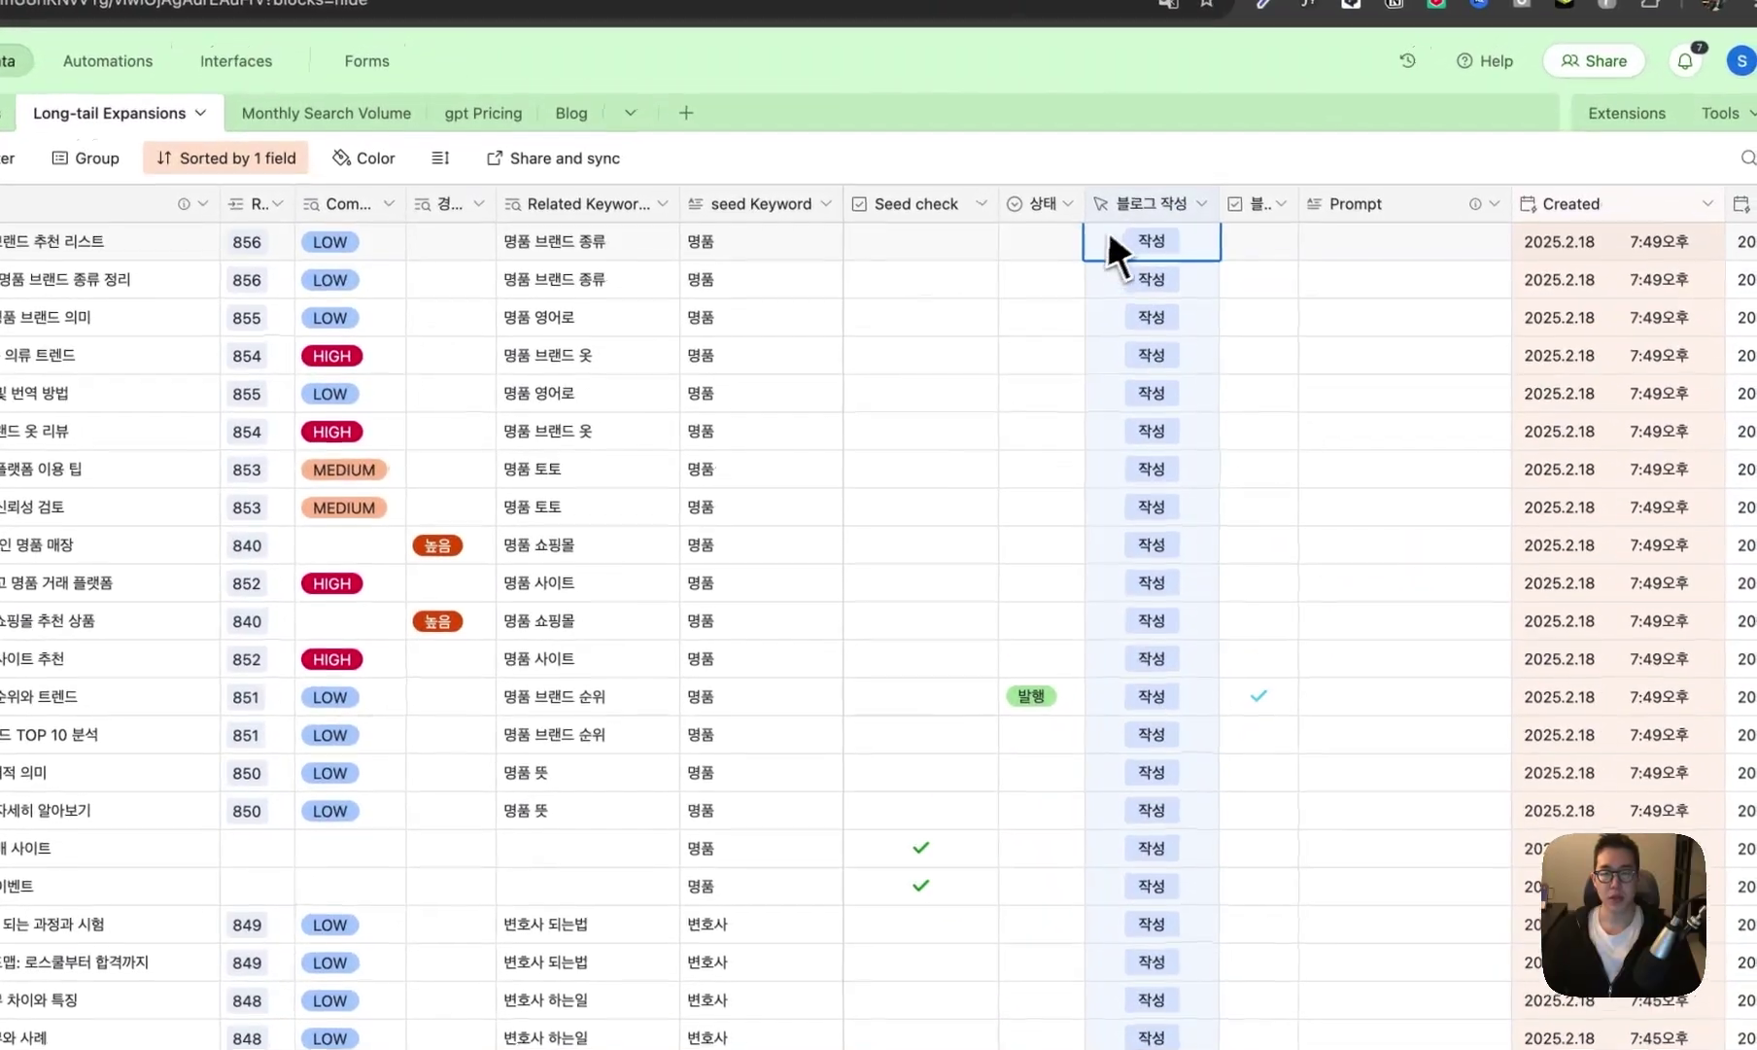
pyautogui.click(914, 212)
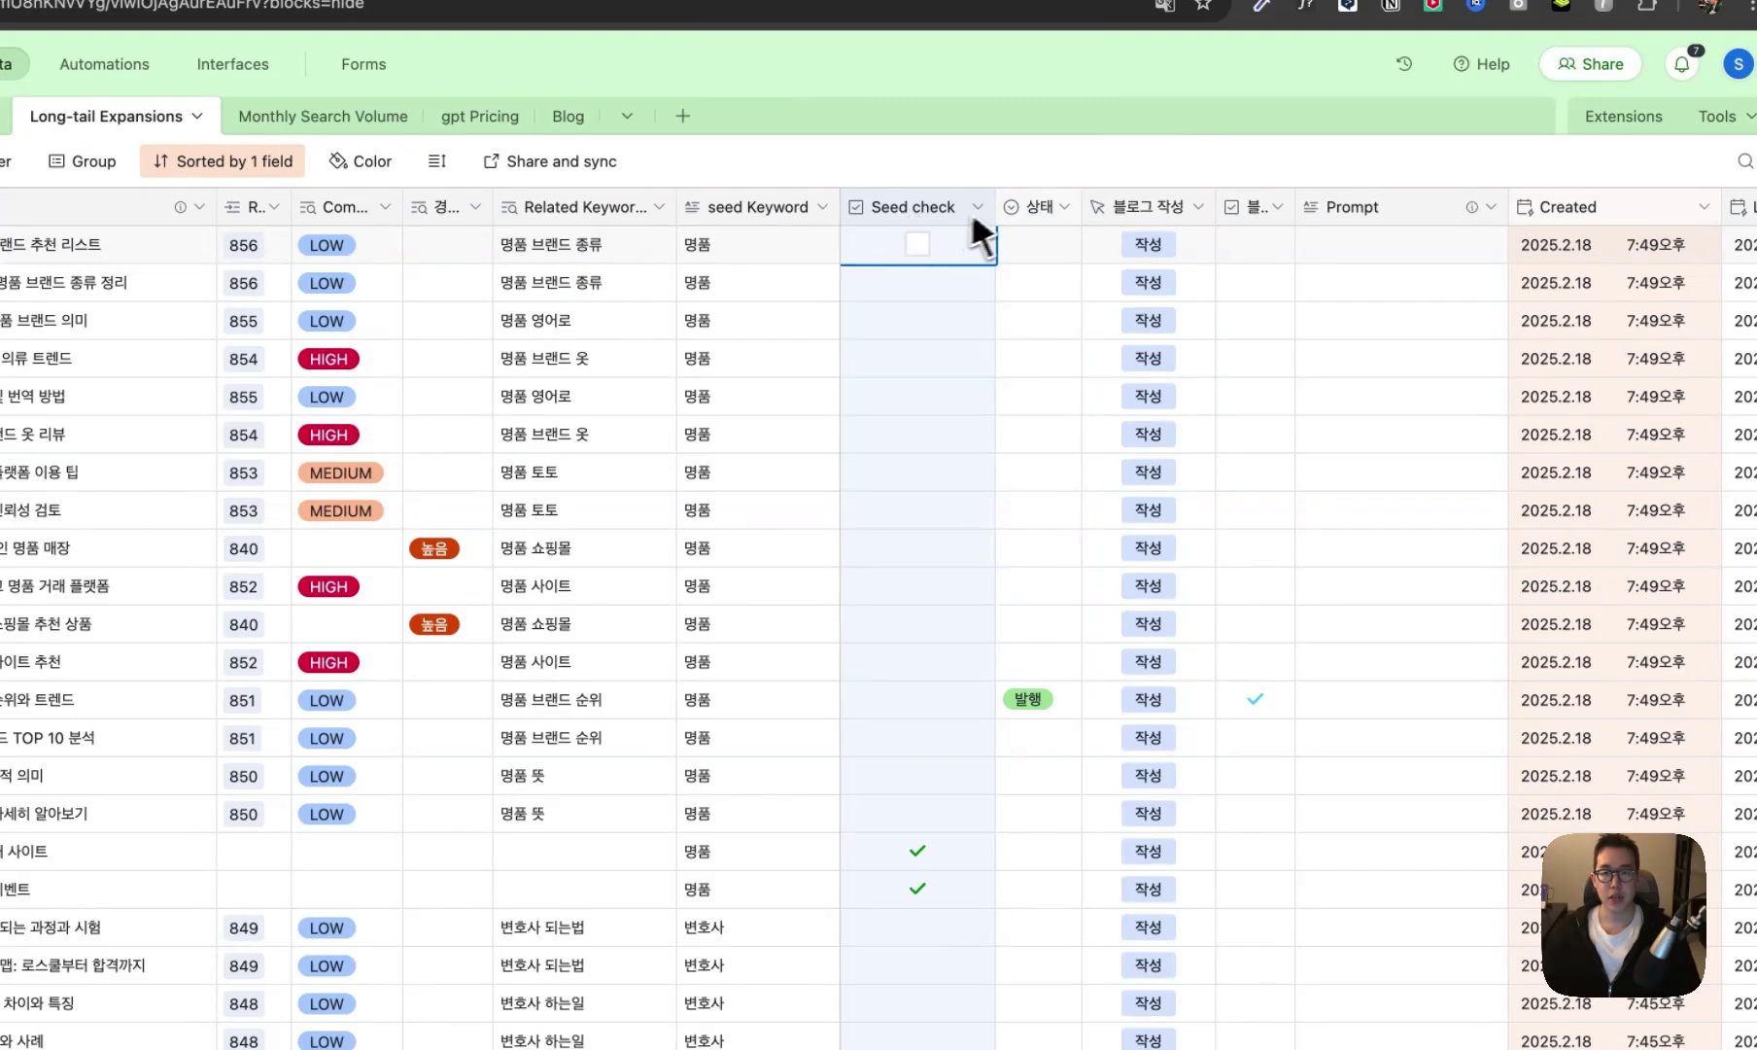
pyautogui.doubleClick(1038, 208)
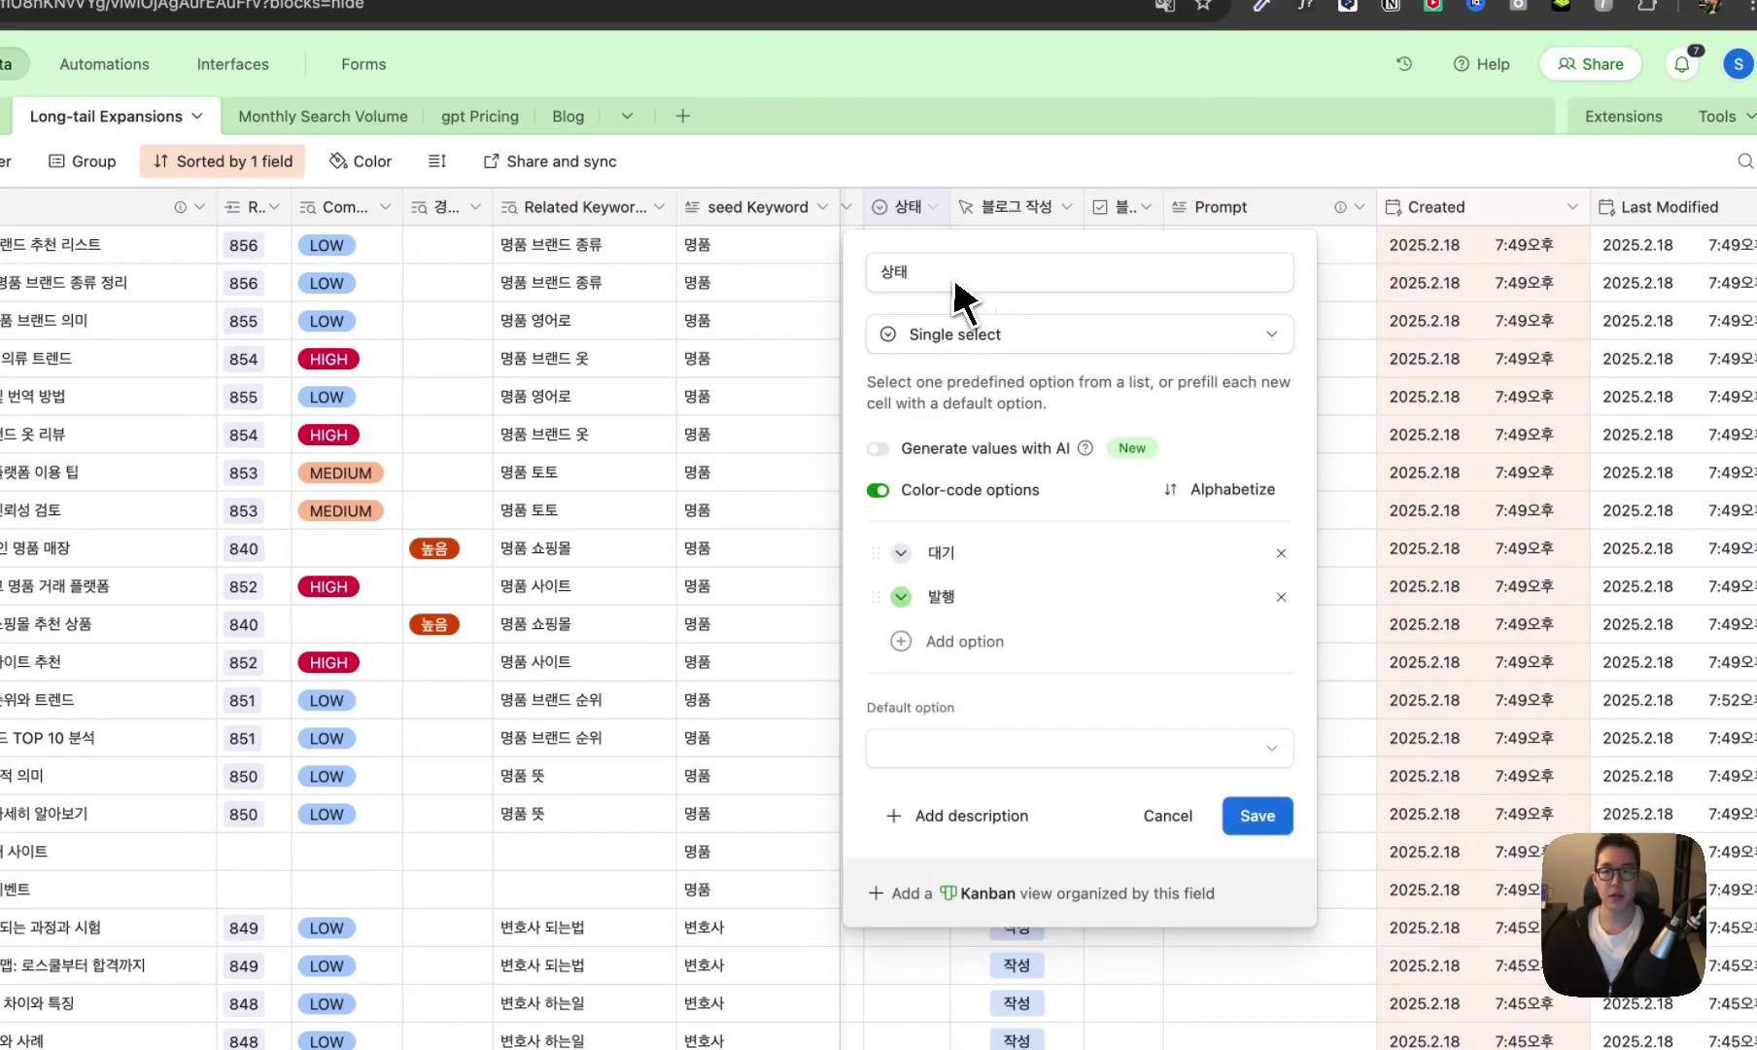
pyautogui.click(868, 282)
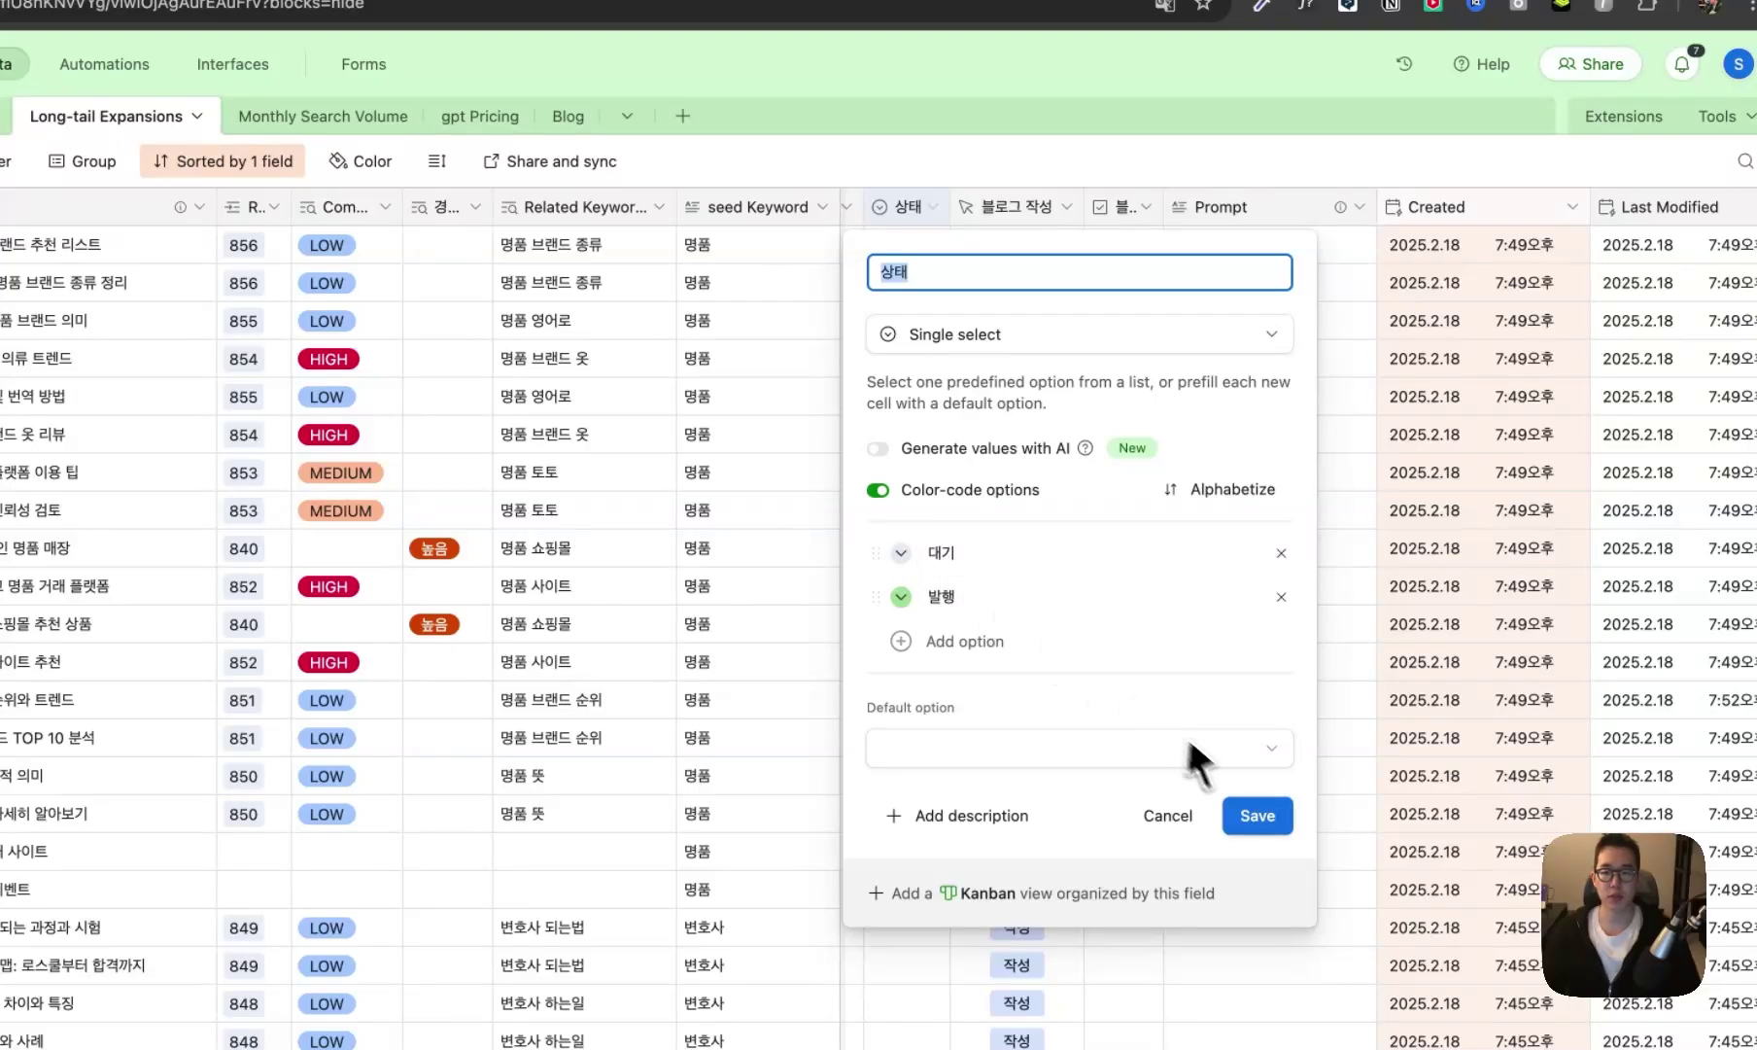
pyautogui.doubleClick(998, 208)
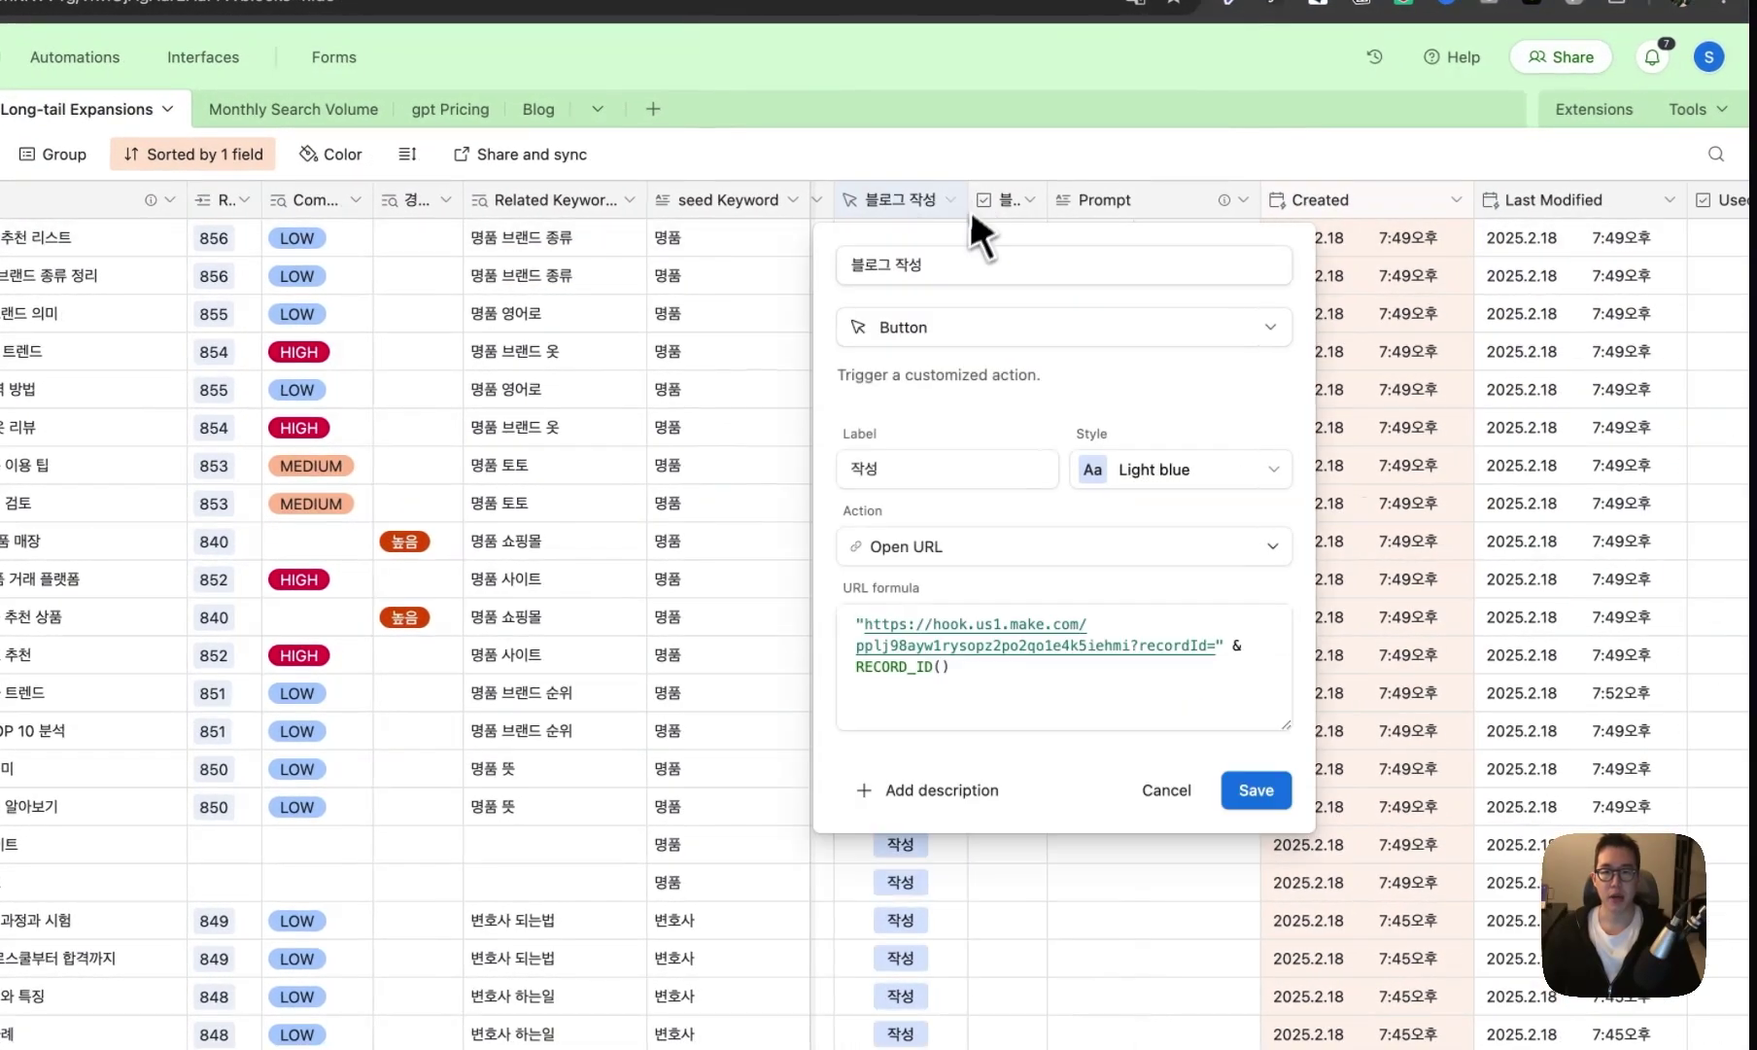
pyautogui.press('Escape')
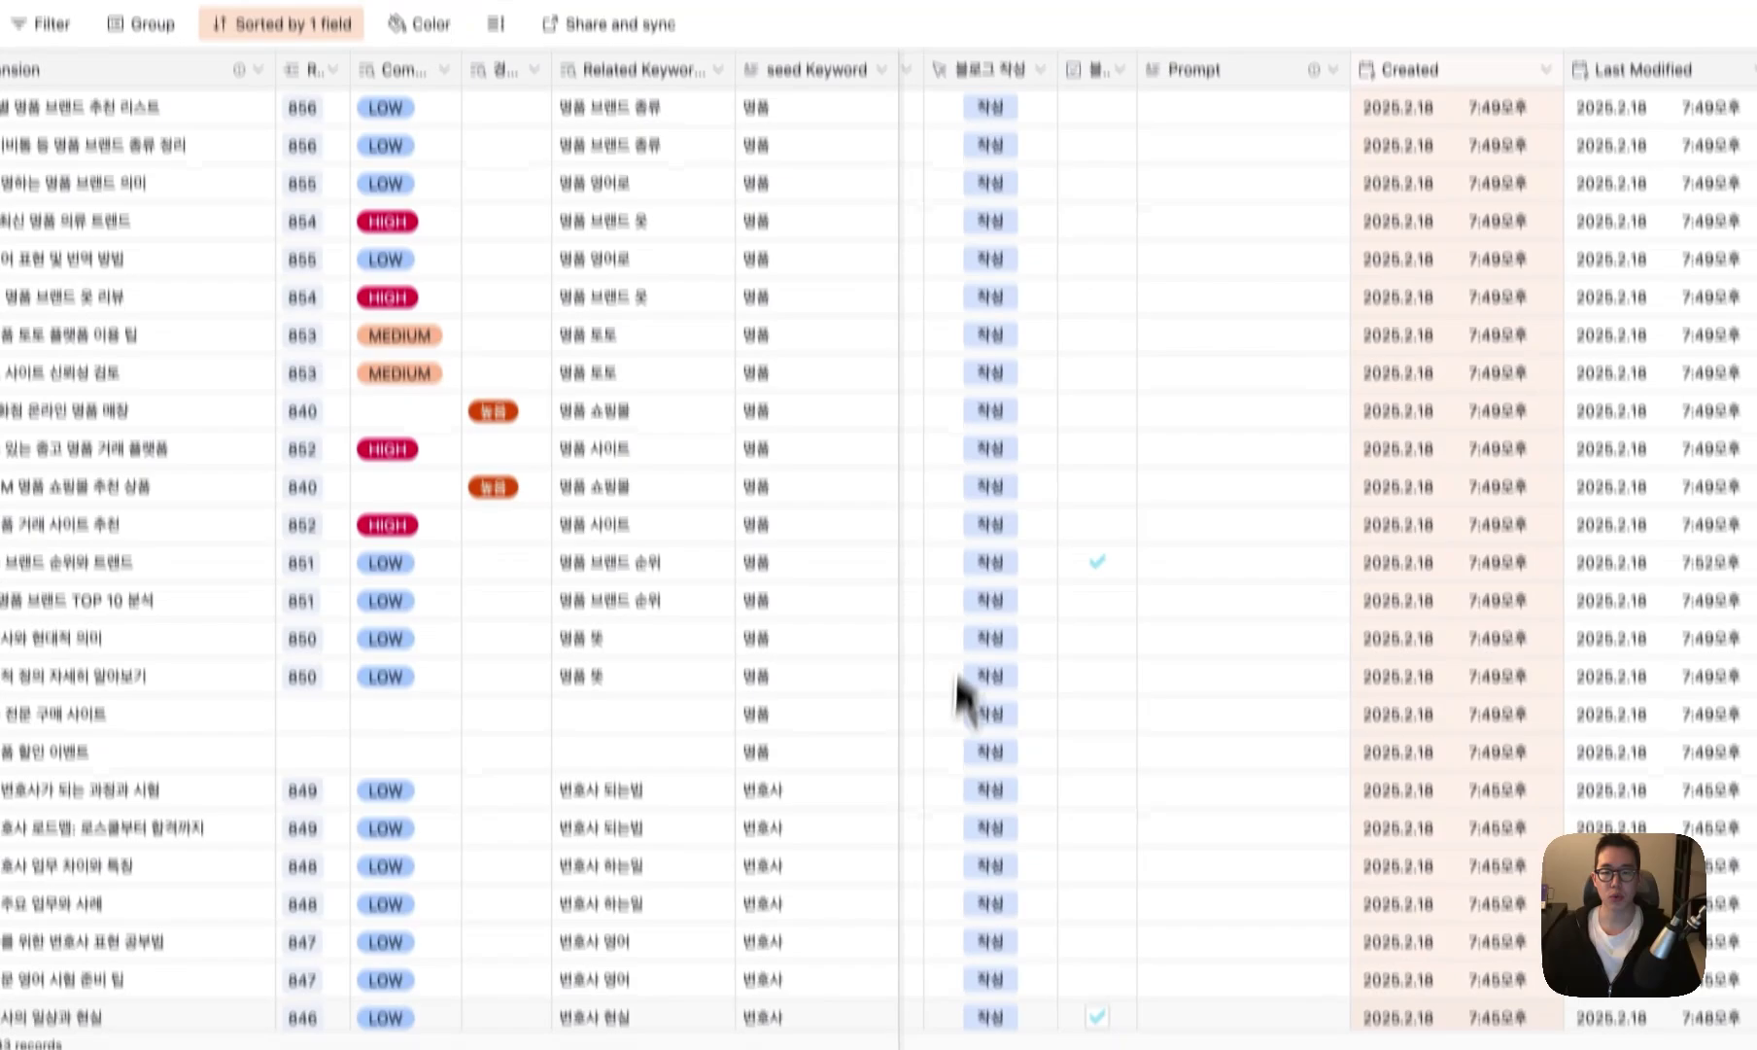
pyautogui.click(1048, 253)
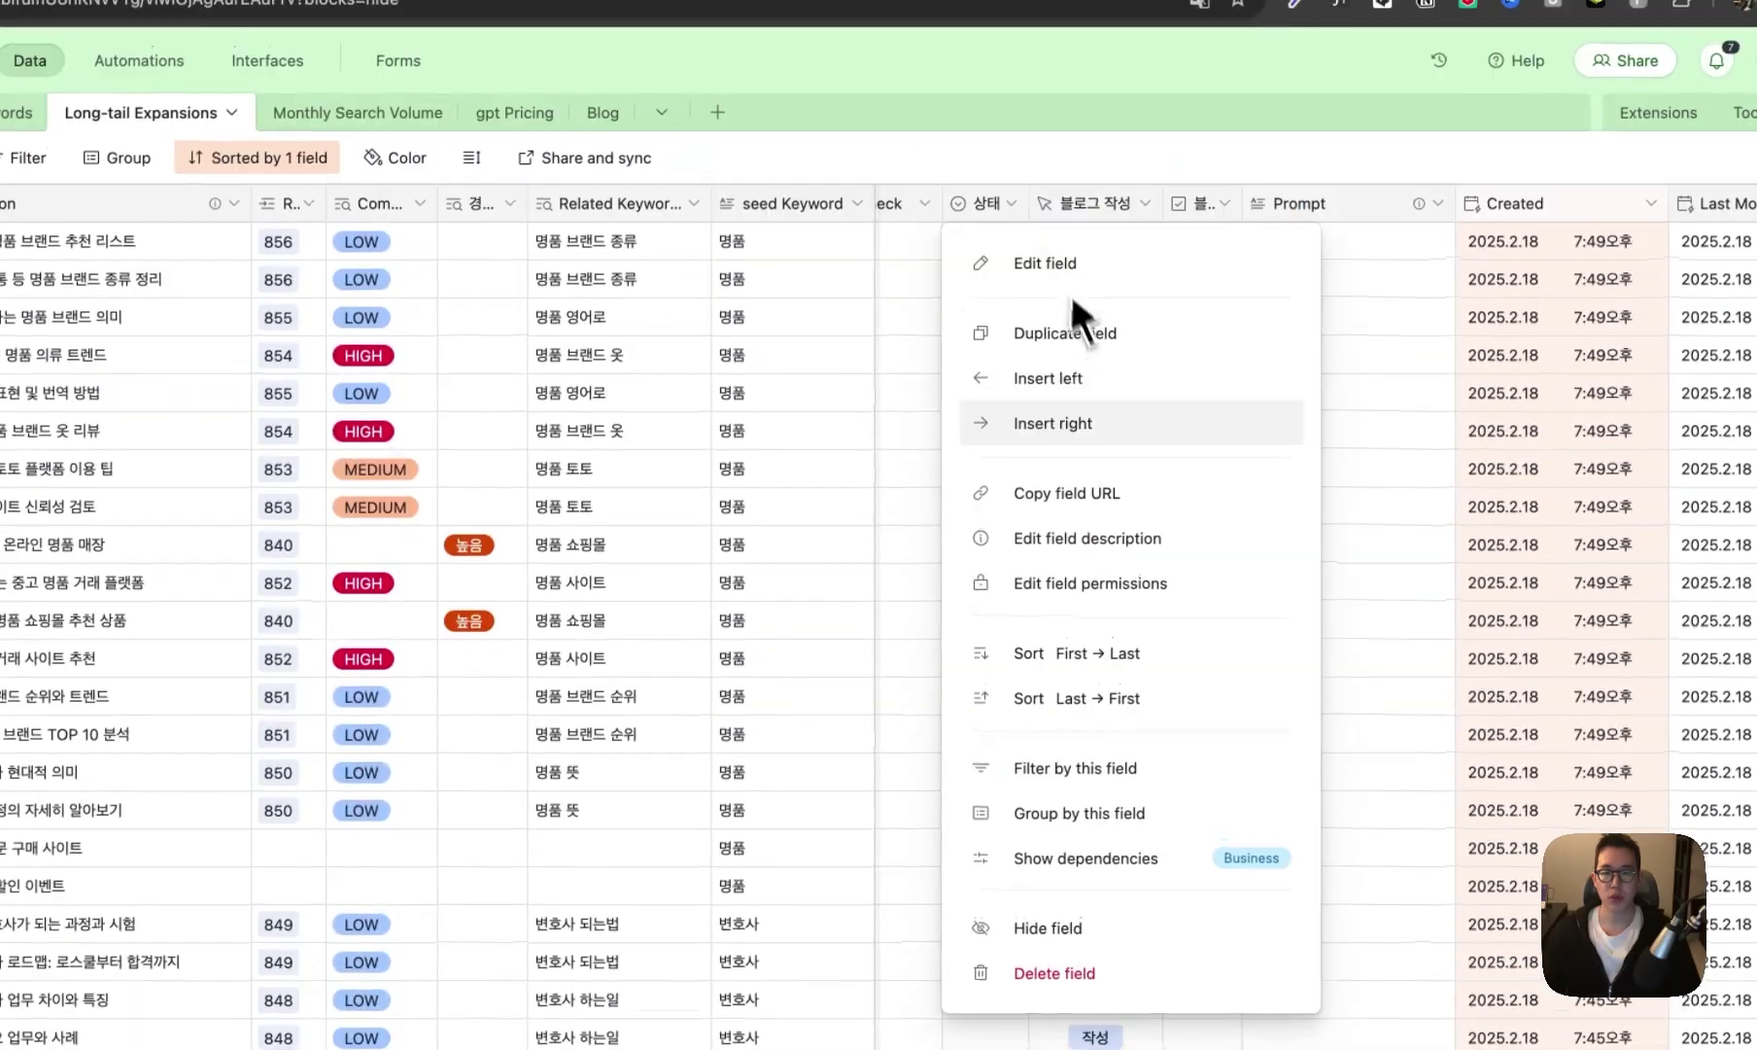
pyautogui.doubleClick(1110, 216)
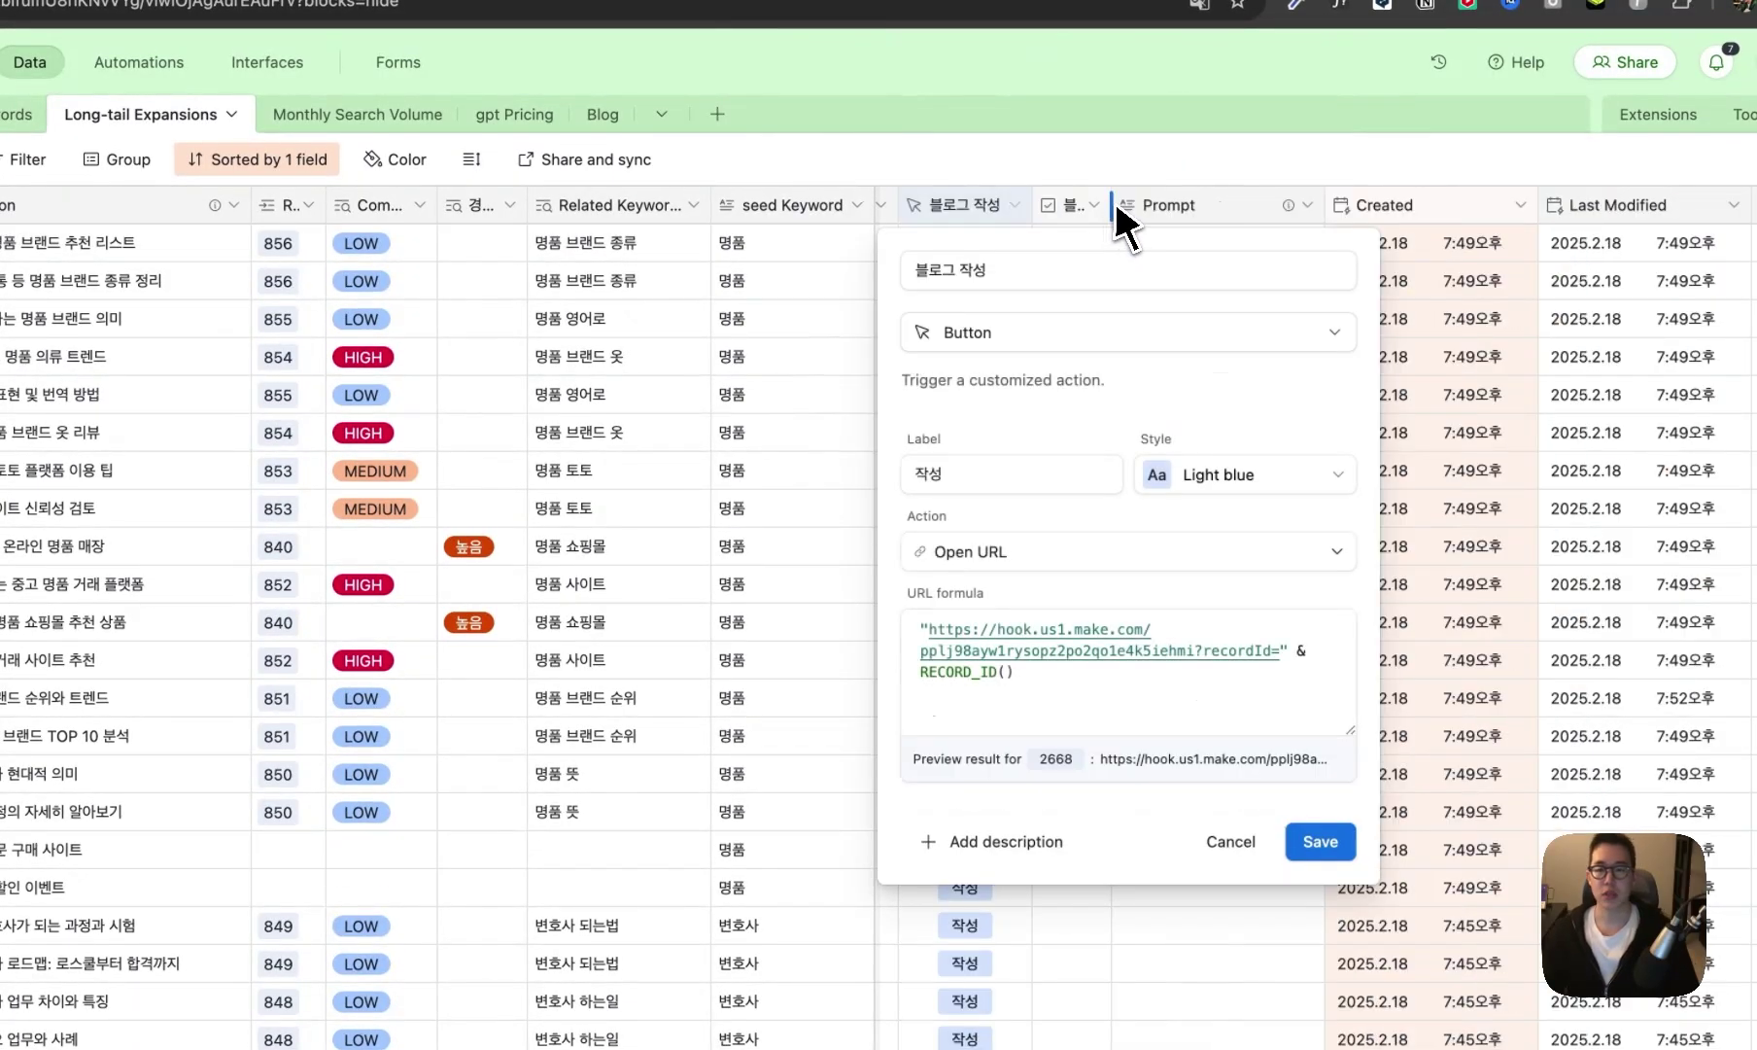
pyautogui.click(1108, 264)
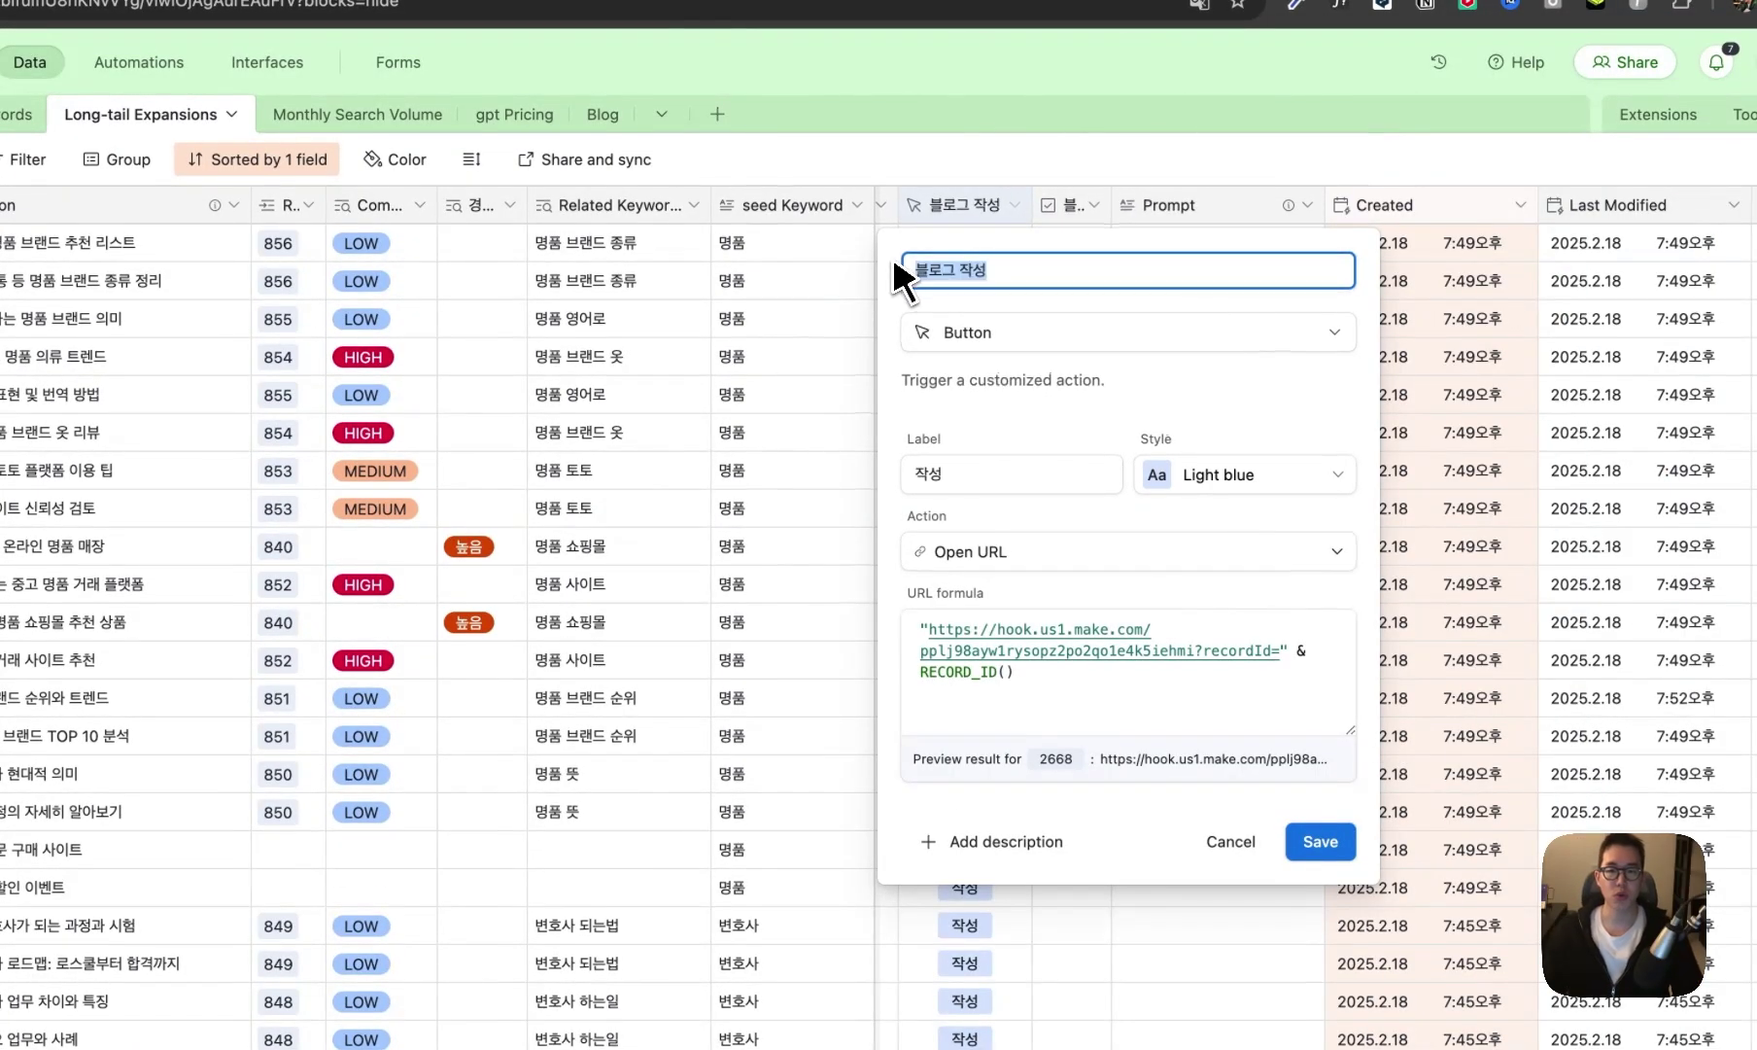
pyautogui.click(1004, 330)
pyautogui.press('Escape')
pyautogui.press('Escape')
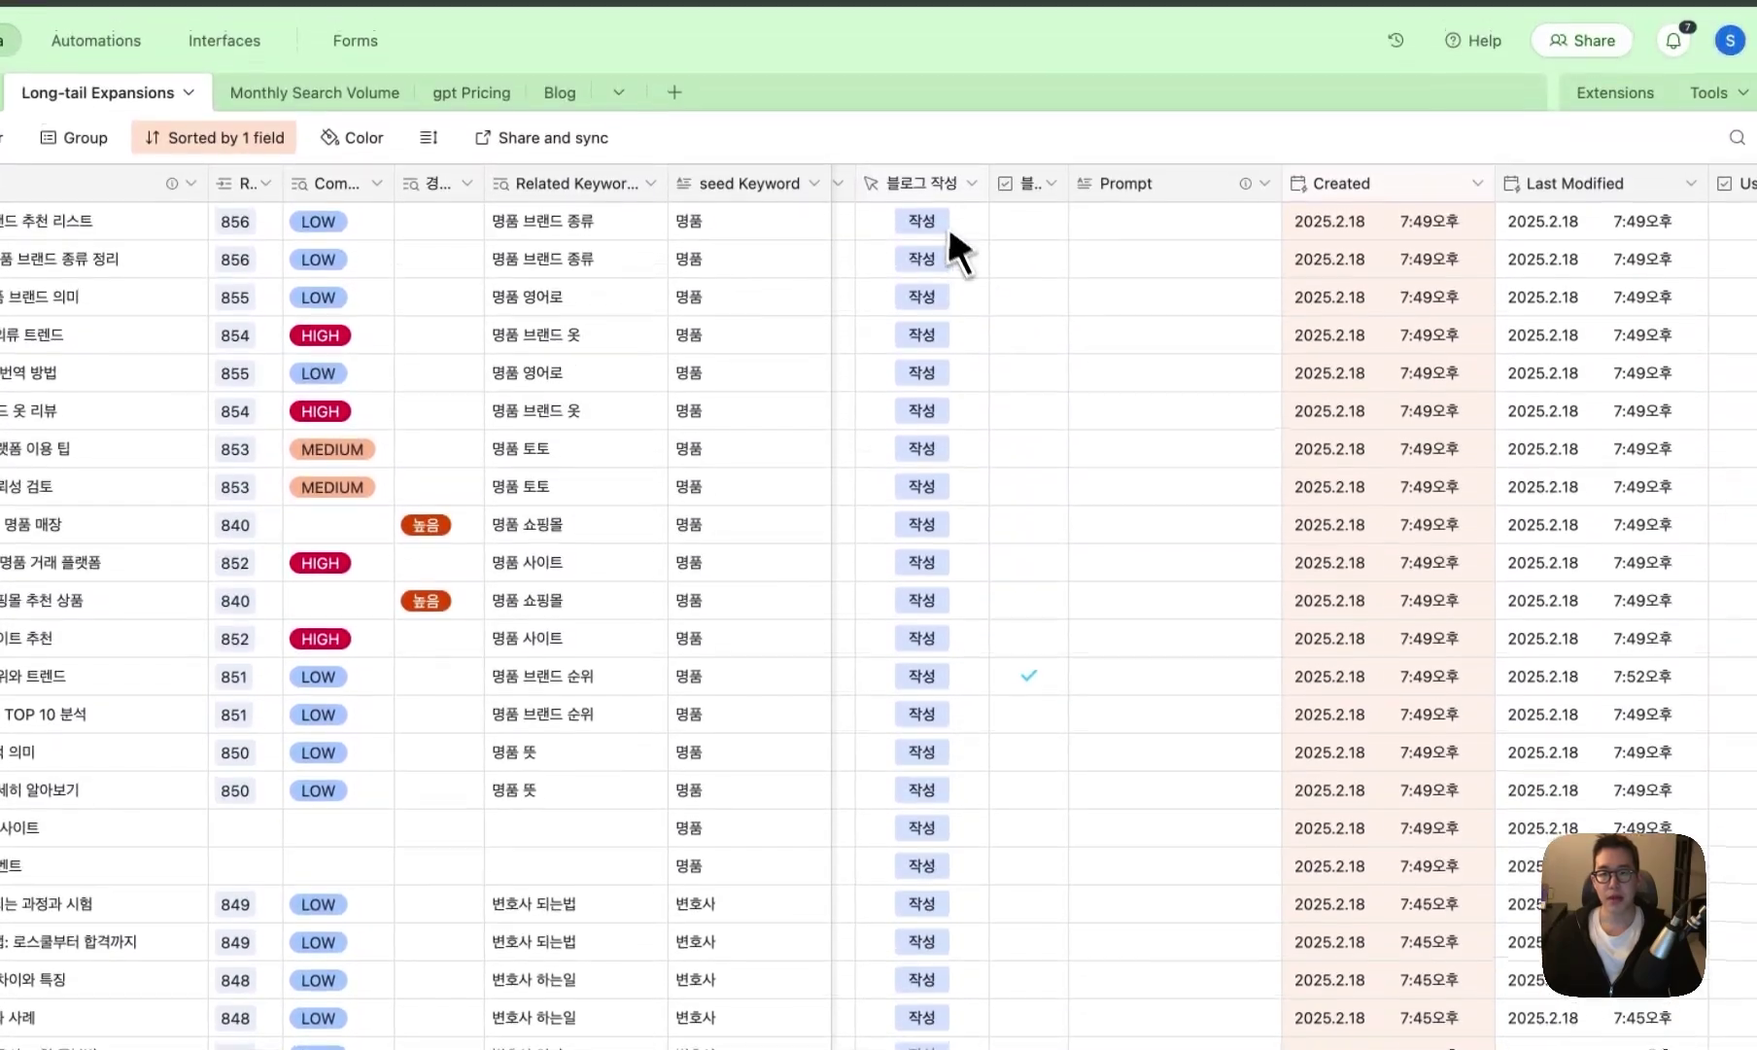
# - Replace the old hook address in the 블로그 작성 button's URL formula with the new webhook address
pyautogui.doubleClick(923, 184)
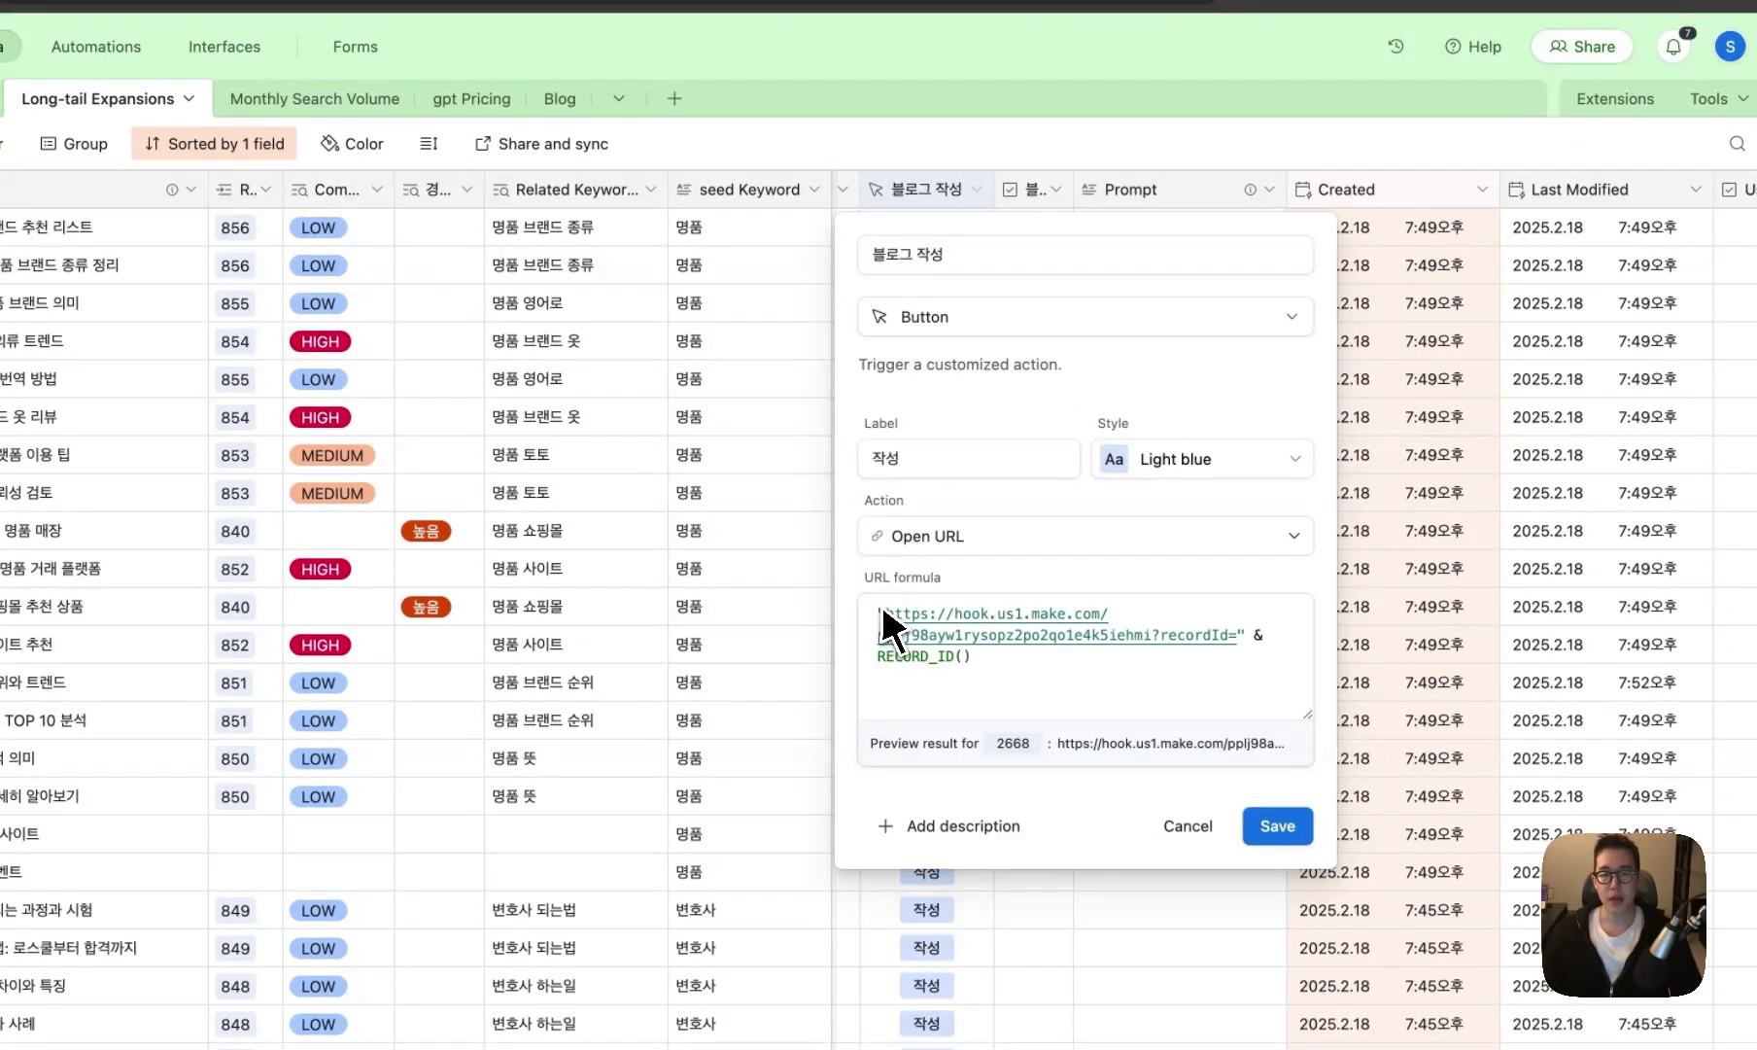
pyautogui.moveTo(884, 613); pyautogui.dragTo(960, 635)
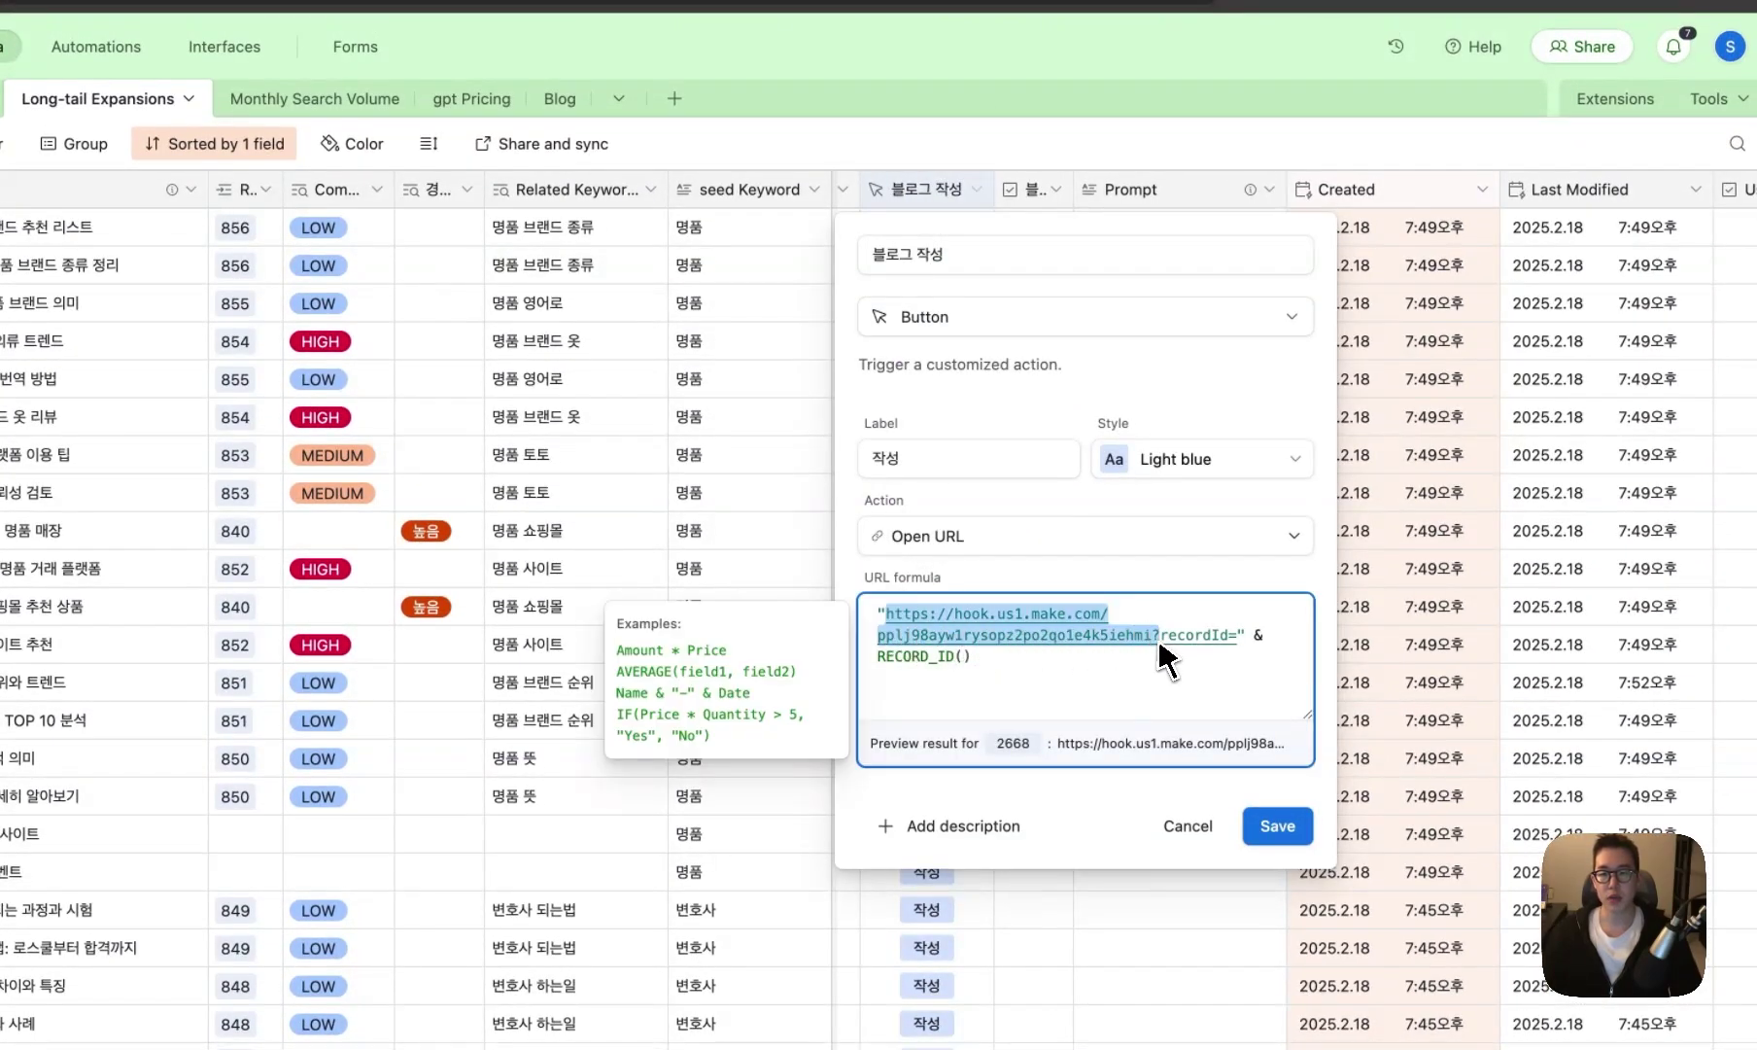
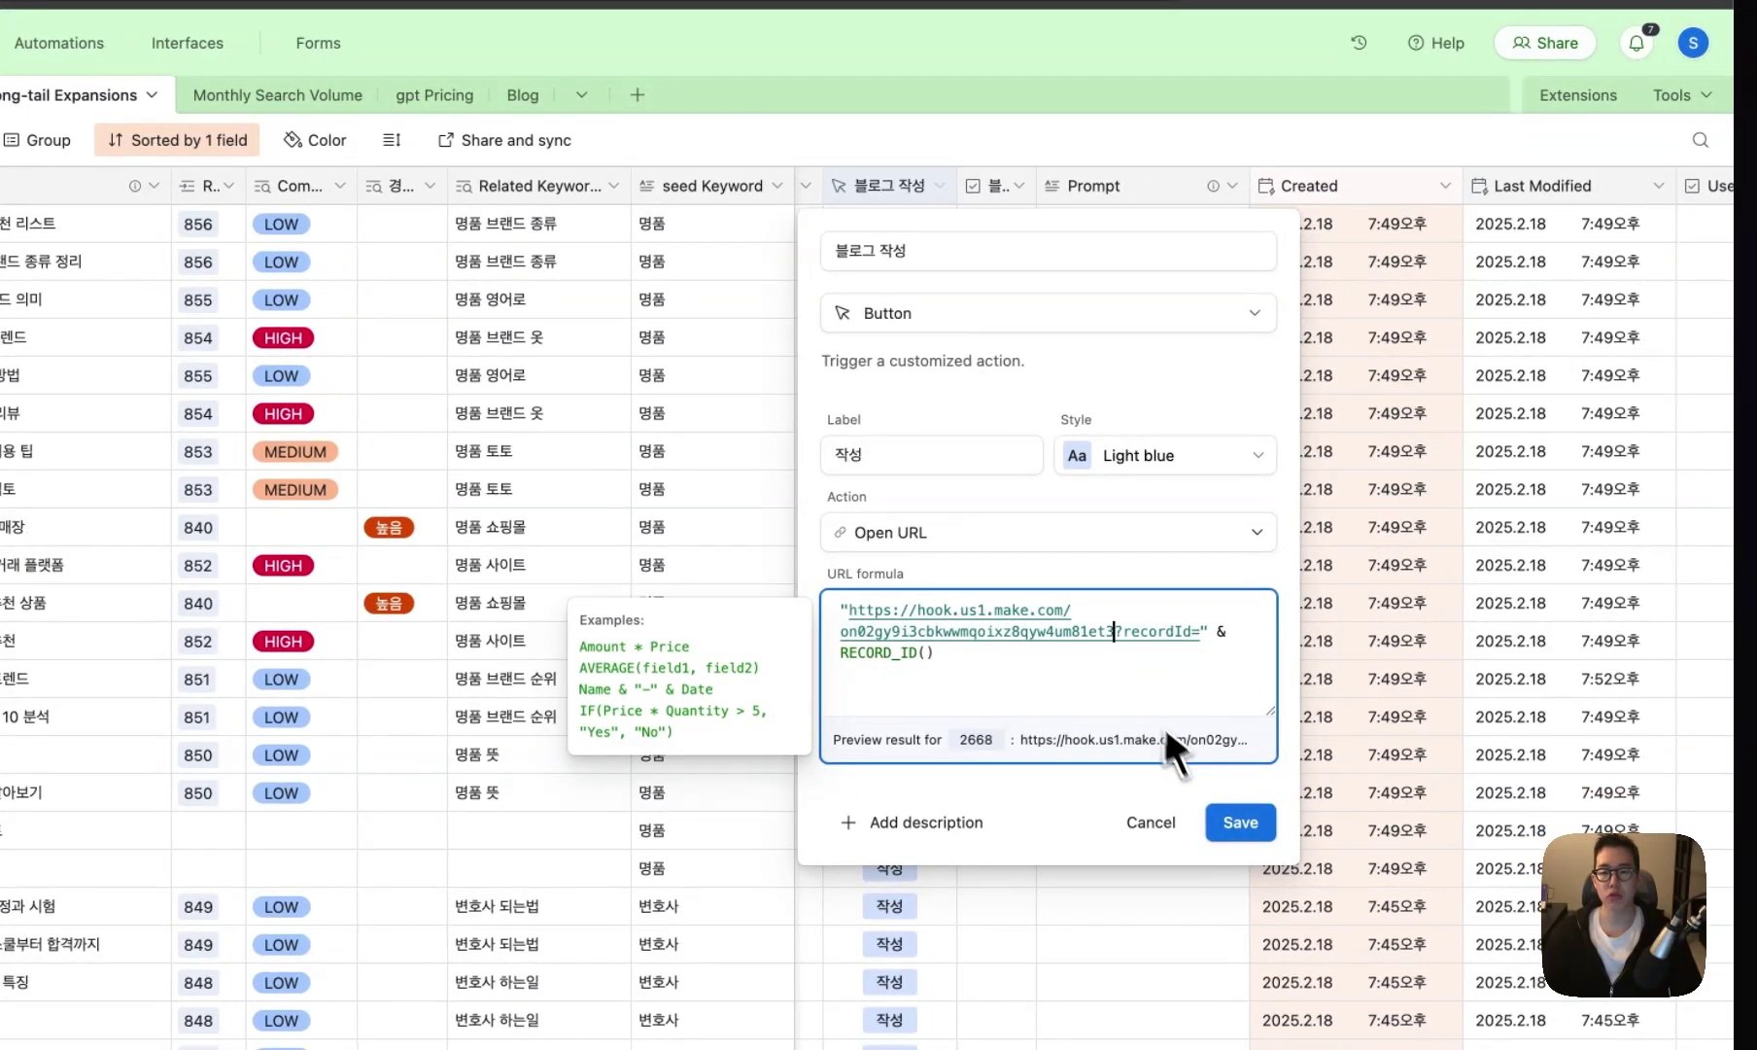
pyautogui.click(1233, 821)
# - Look over the 블로그 생성 checkbox field's name and style options without changing them
pyautogui.rightClick(884, 186)
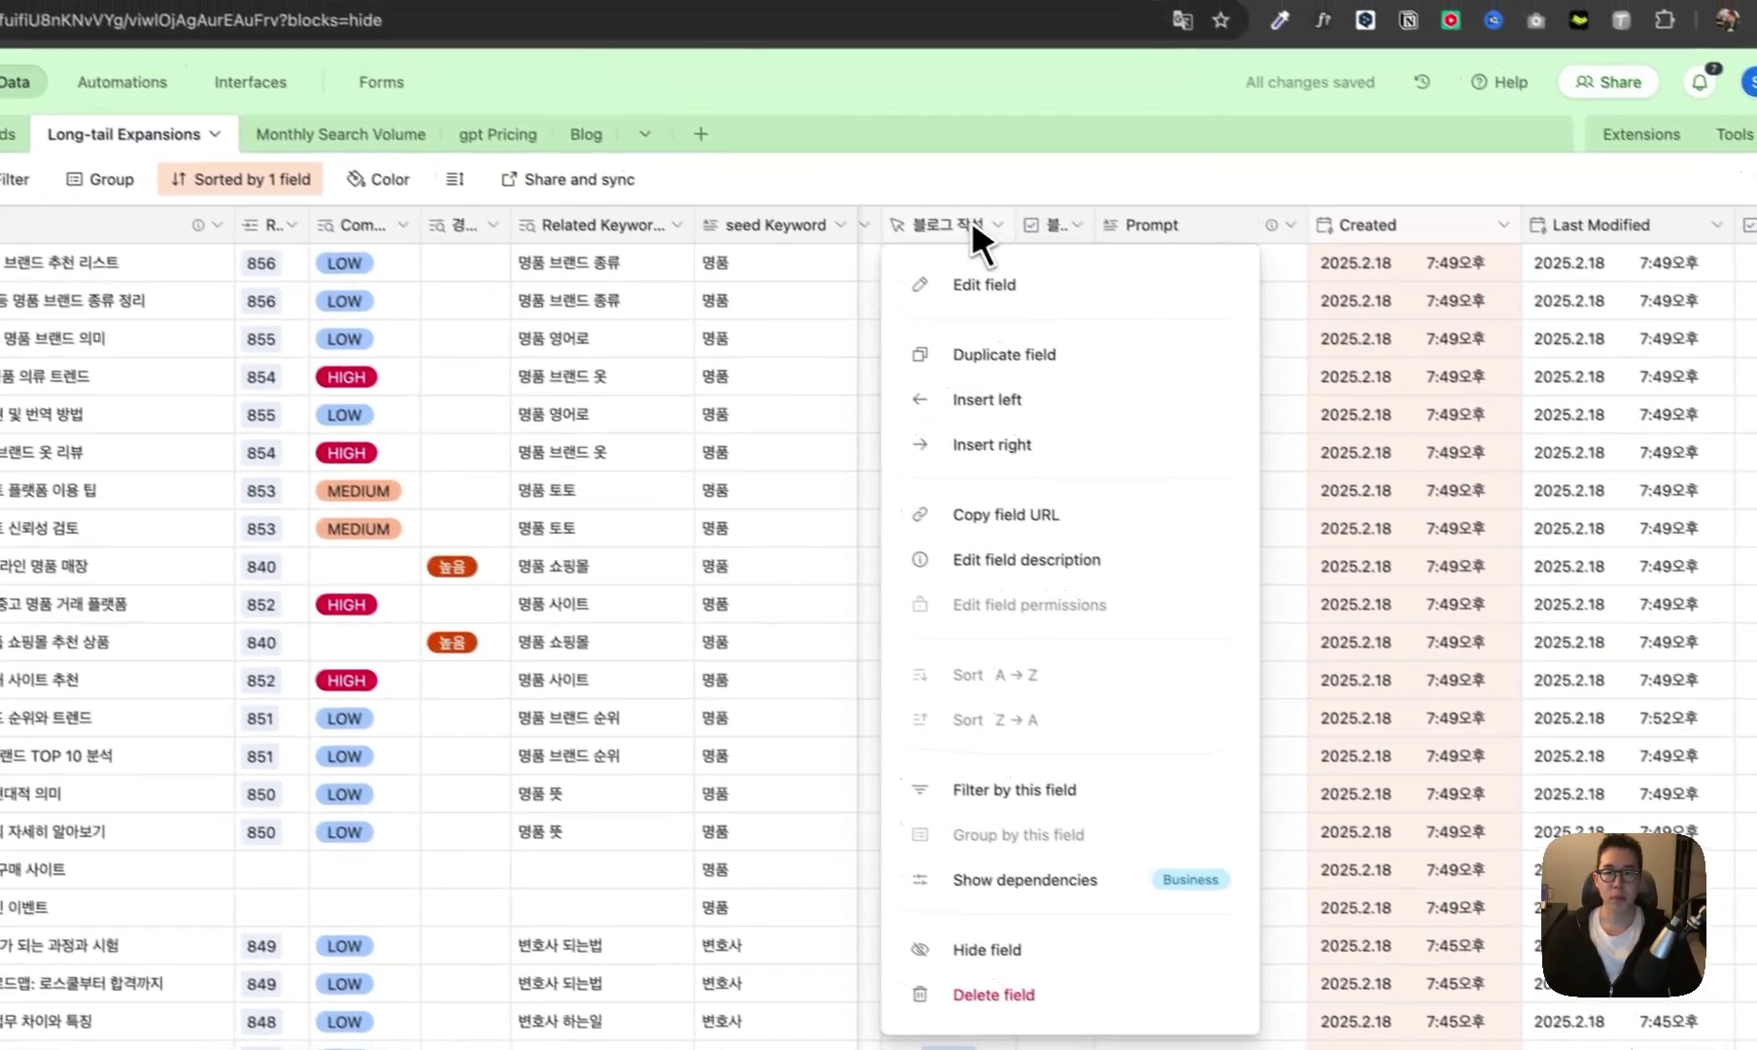
pyautogui.click(1069, 291)
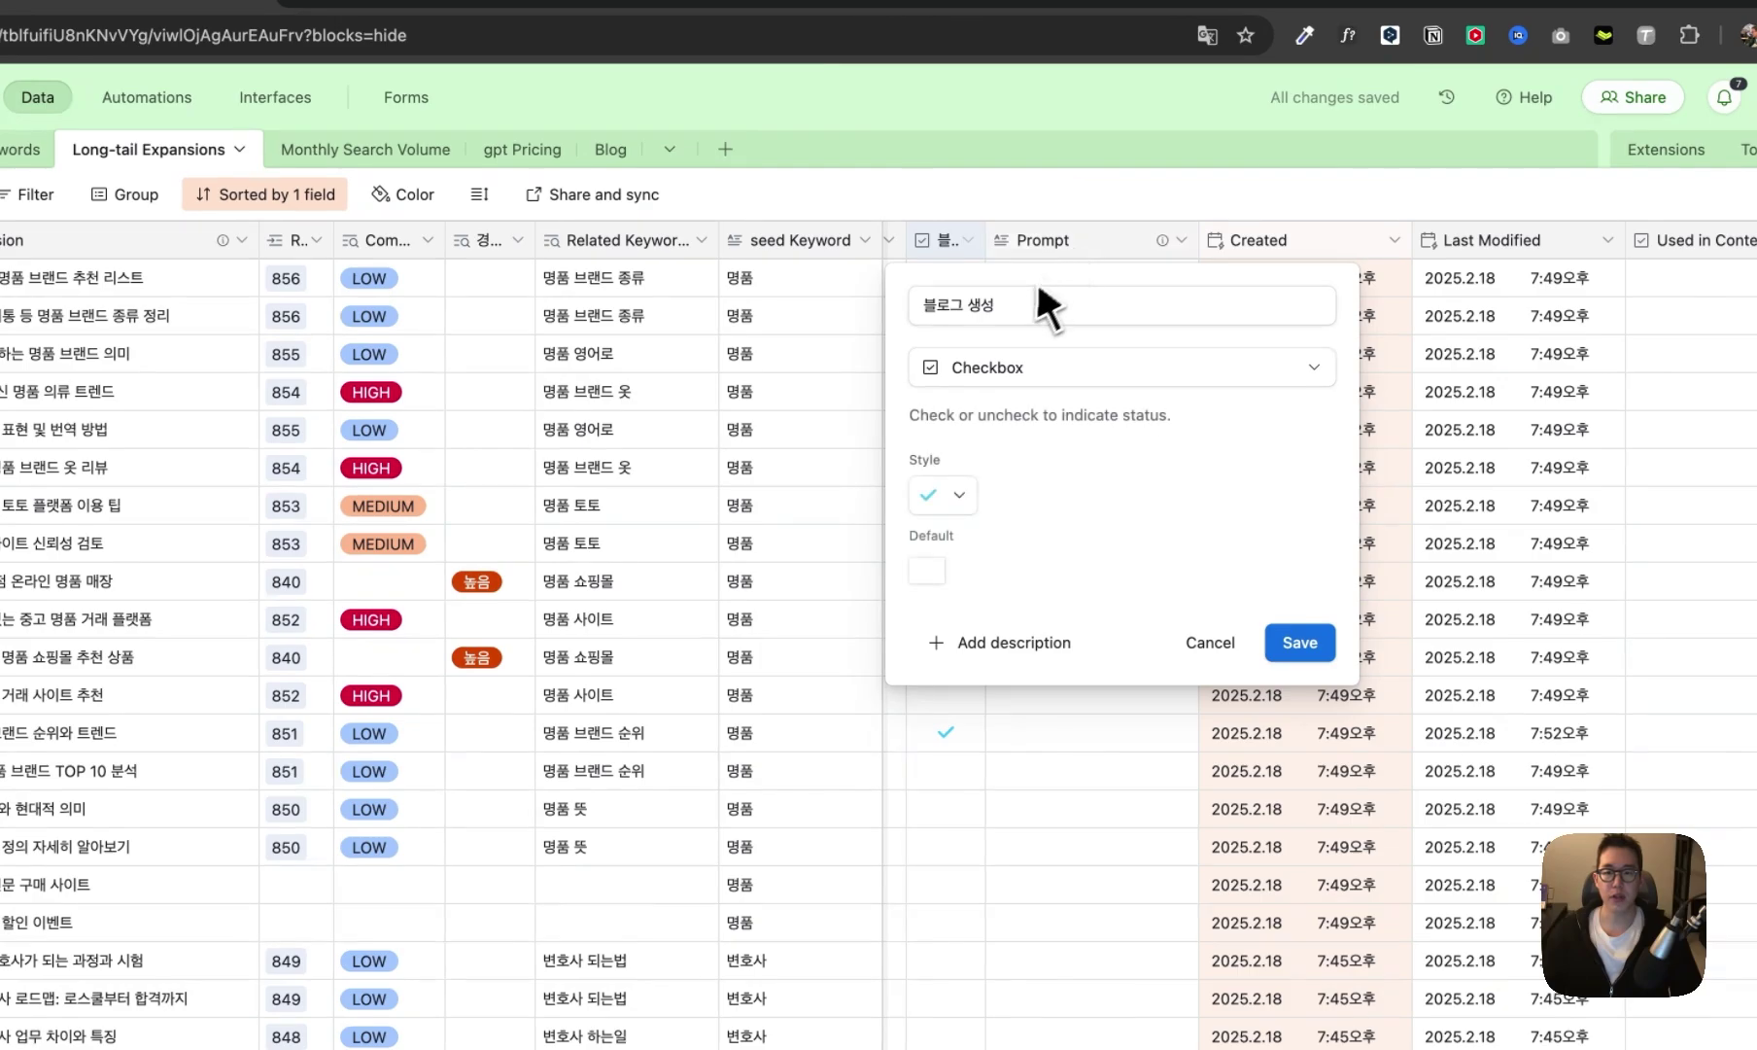
pyautogui.moveTo(1045, 305); pyautogui.dragTo(904, 325)
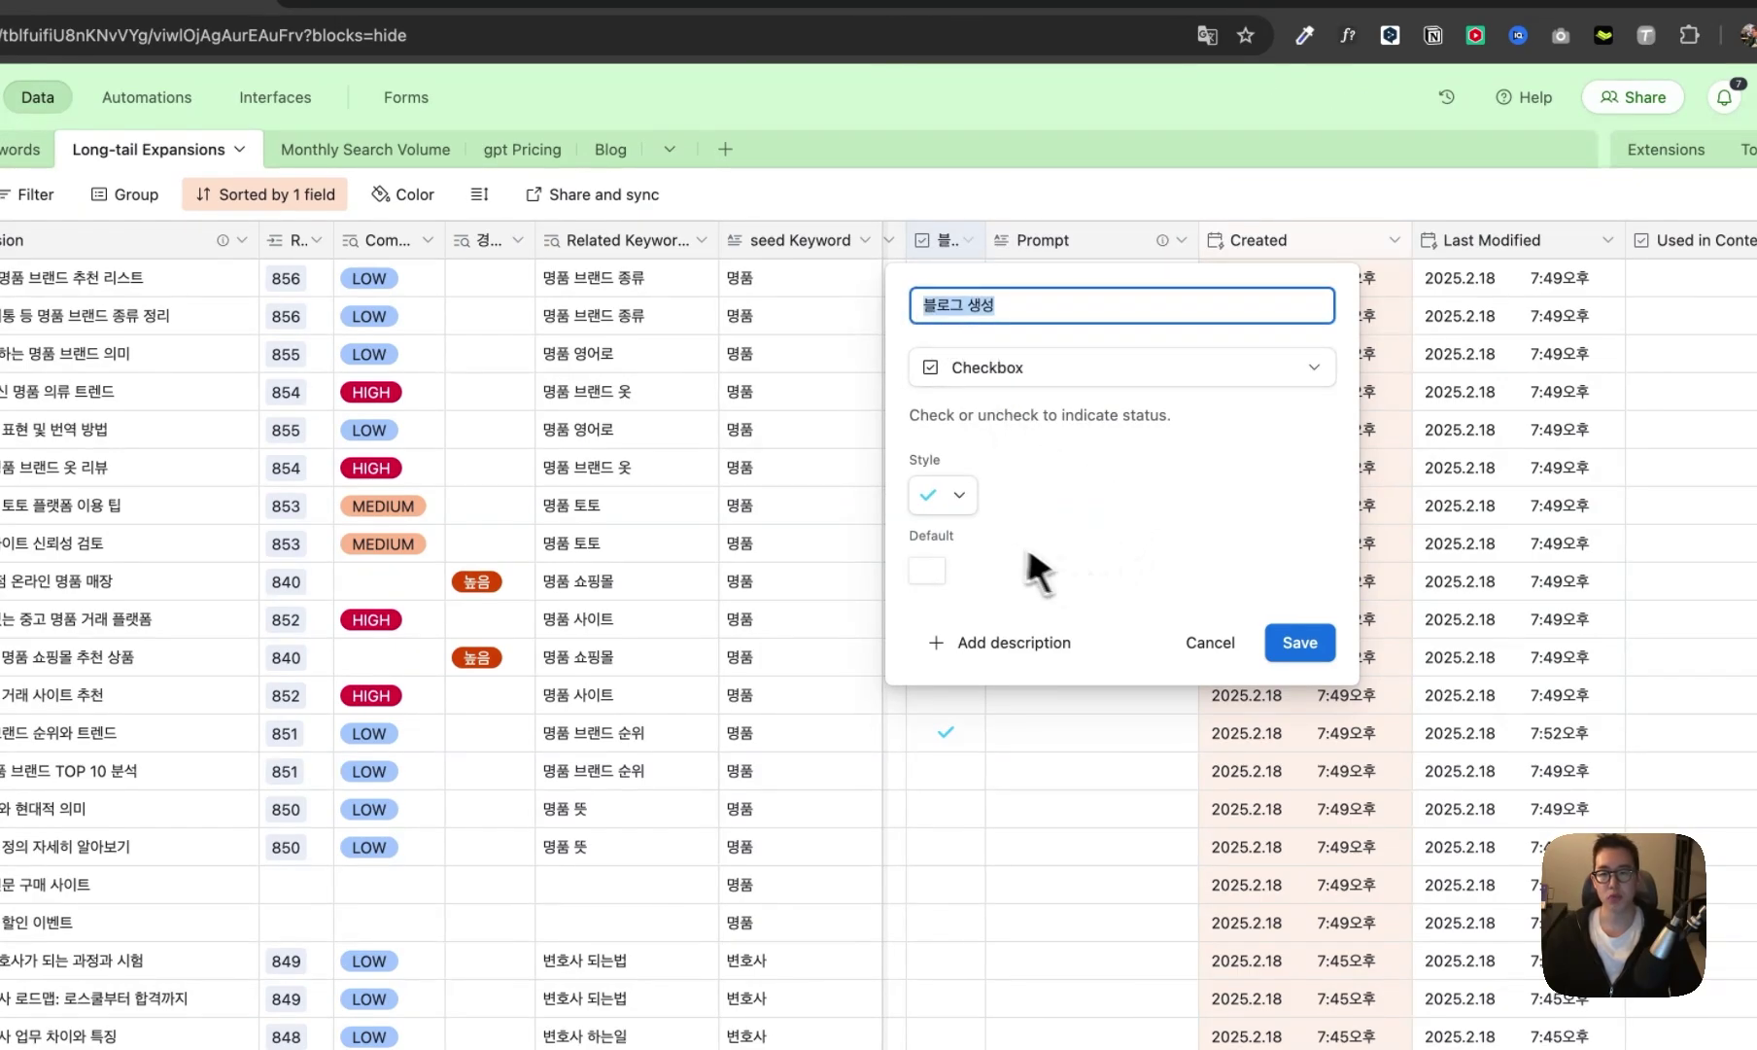
pyautogui.click(943, 495)
pyautogui.click(949, 503)
# - Send sample data to the custom webhook by loading its URL in a new browser tab
pyautogui.click(1210, 643)
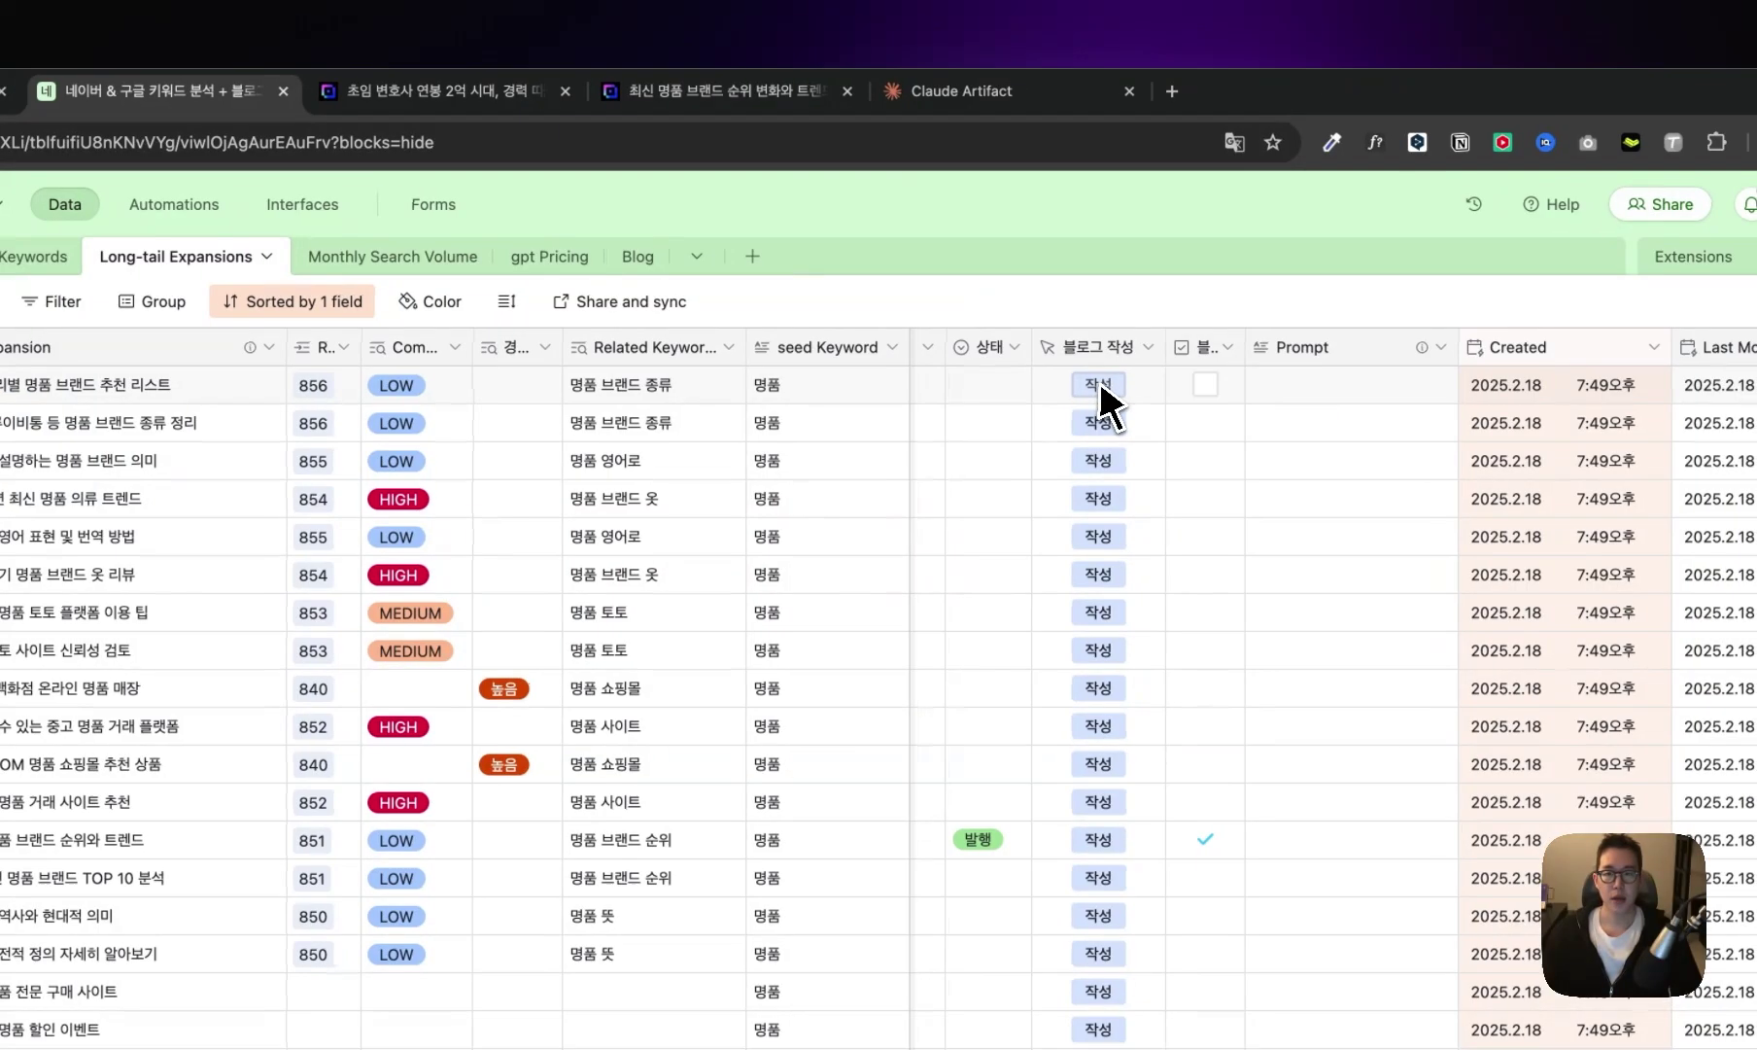
pyautogui.click(1110, 393)
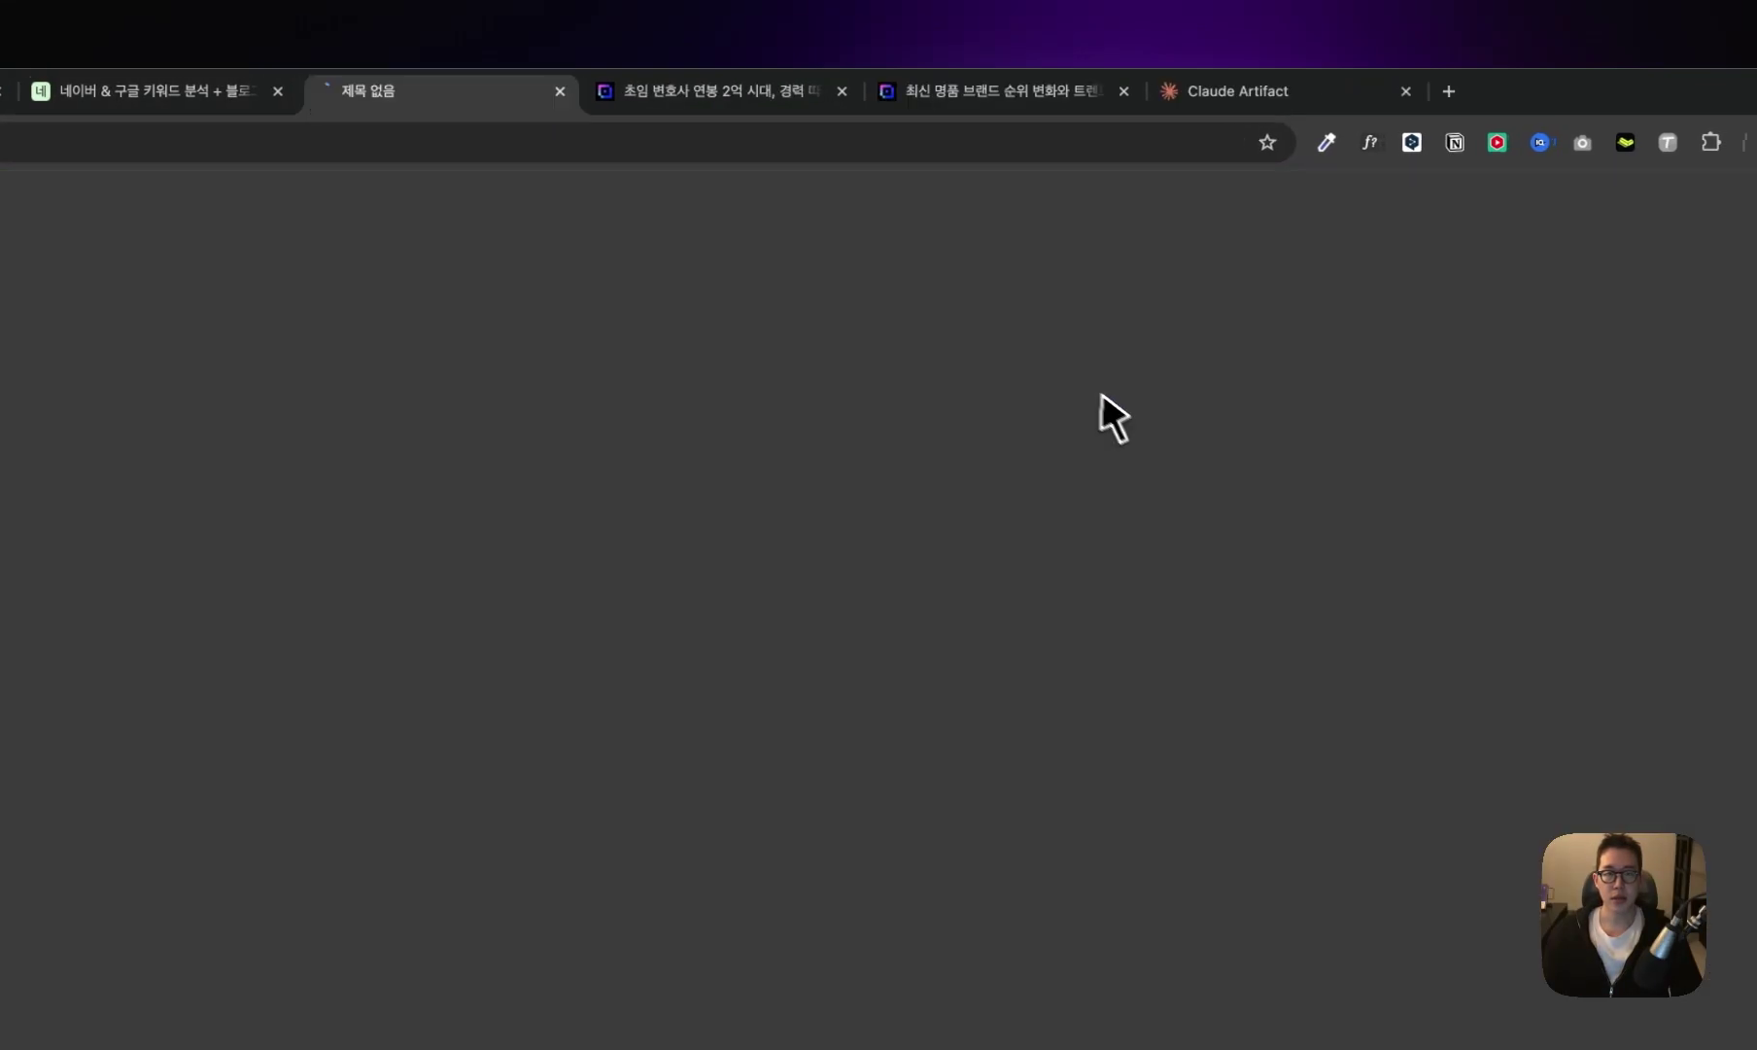
pyautogui.press('super+v')
pyautogui.press('Return')
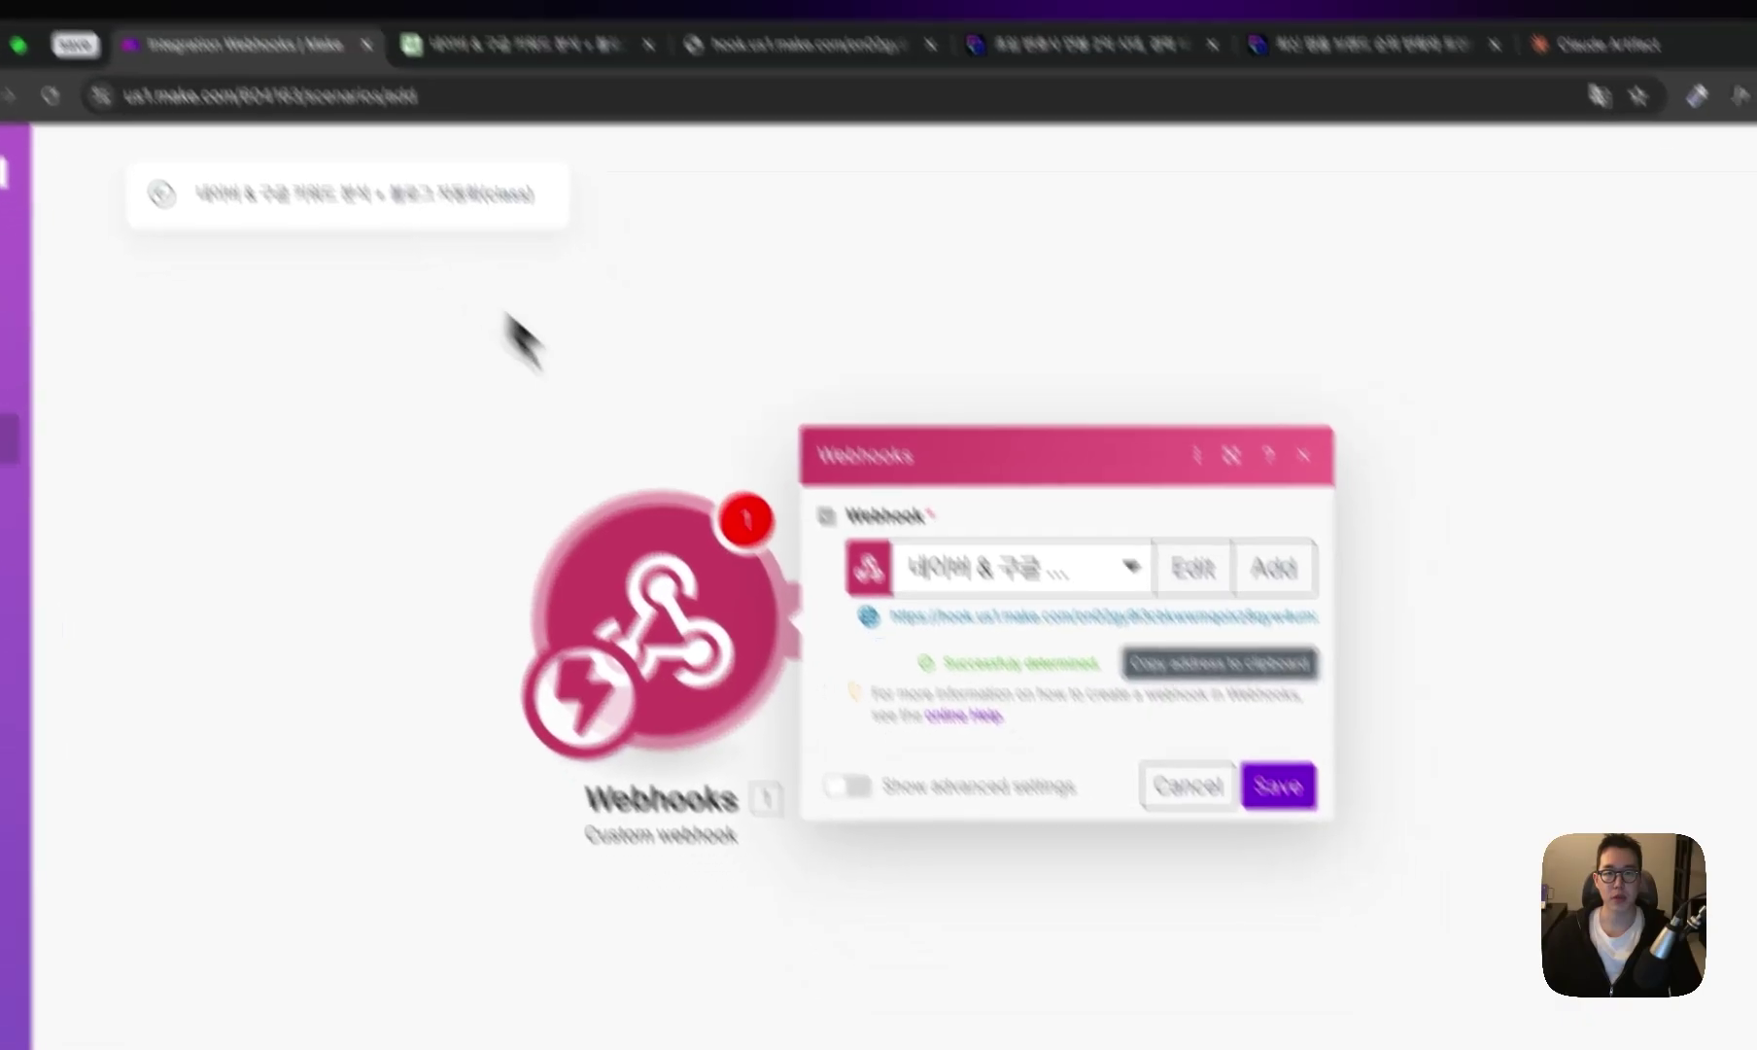
# - Save the webhook once its data structure is determined, and add a module after it
pyautogui.moveTo(944, 662); pyautogui.dragTo(1098, 662)
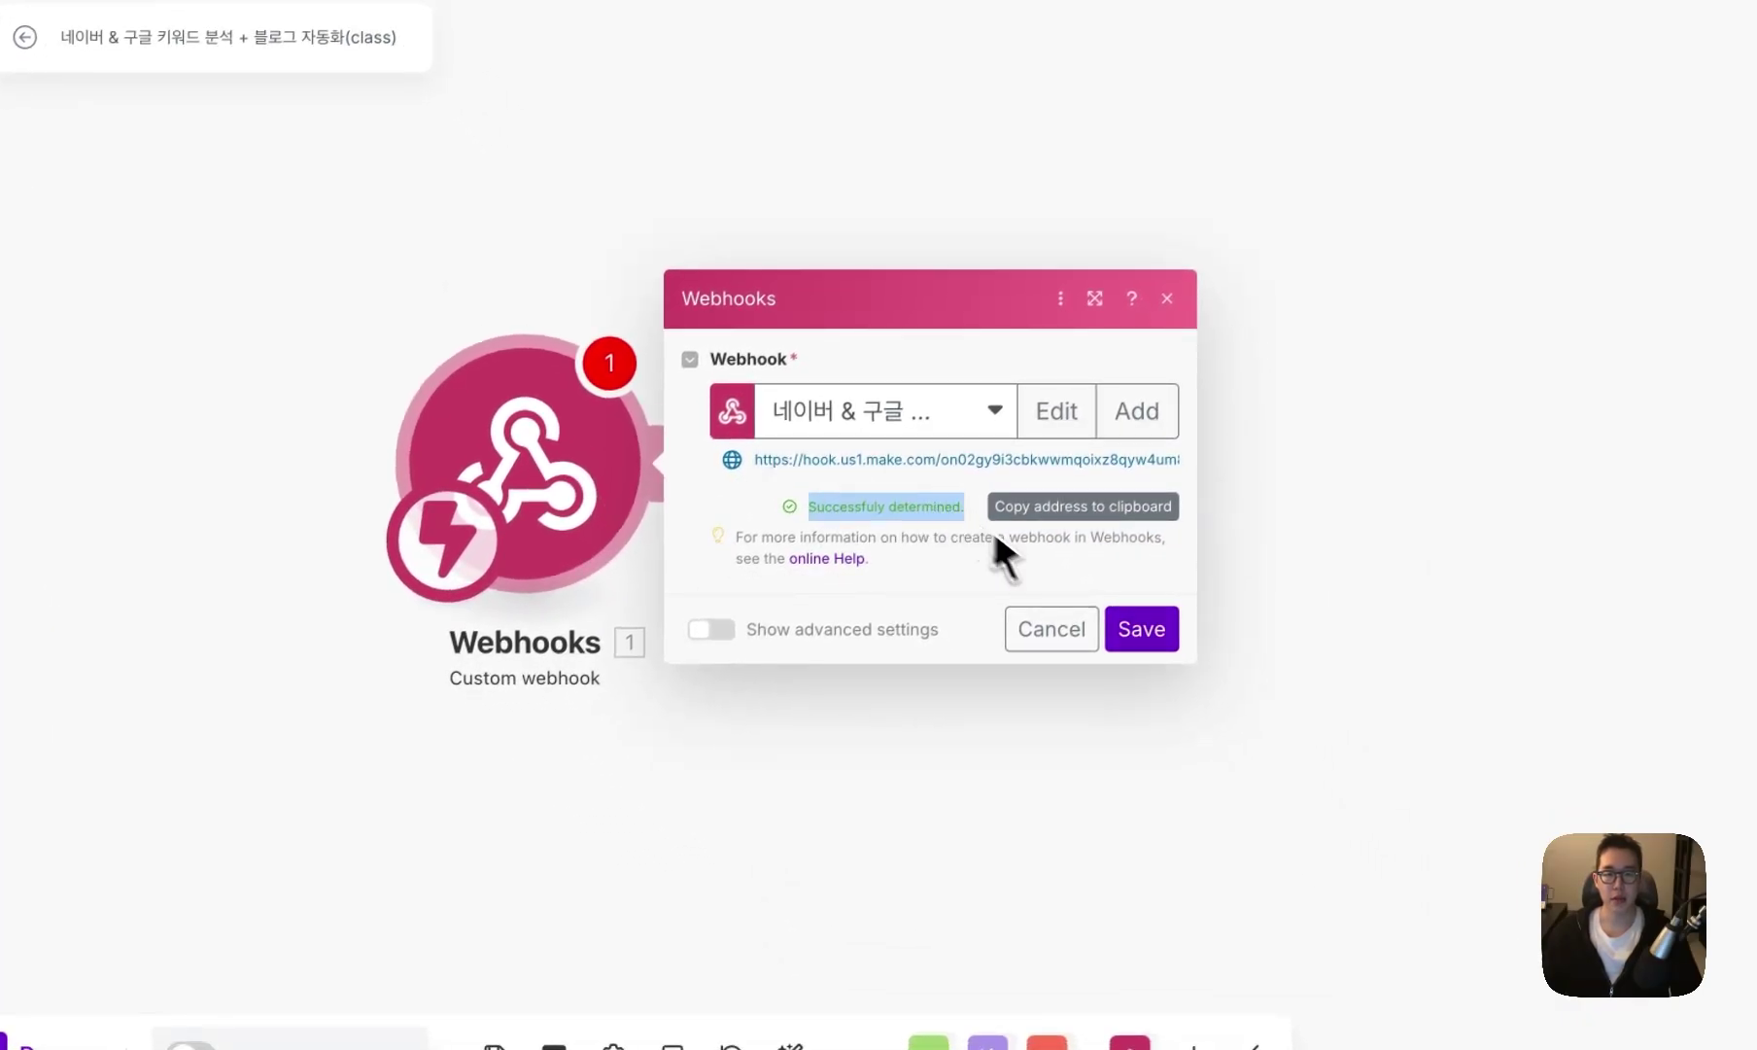
pyautogui.click(1143, 641)
pyautogui.click(836, 474)
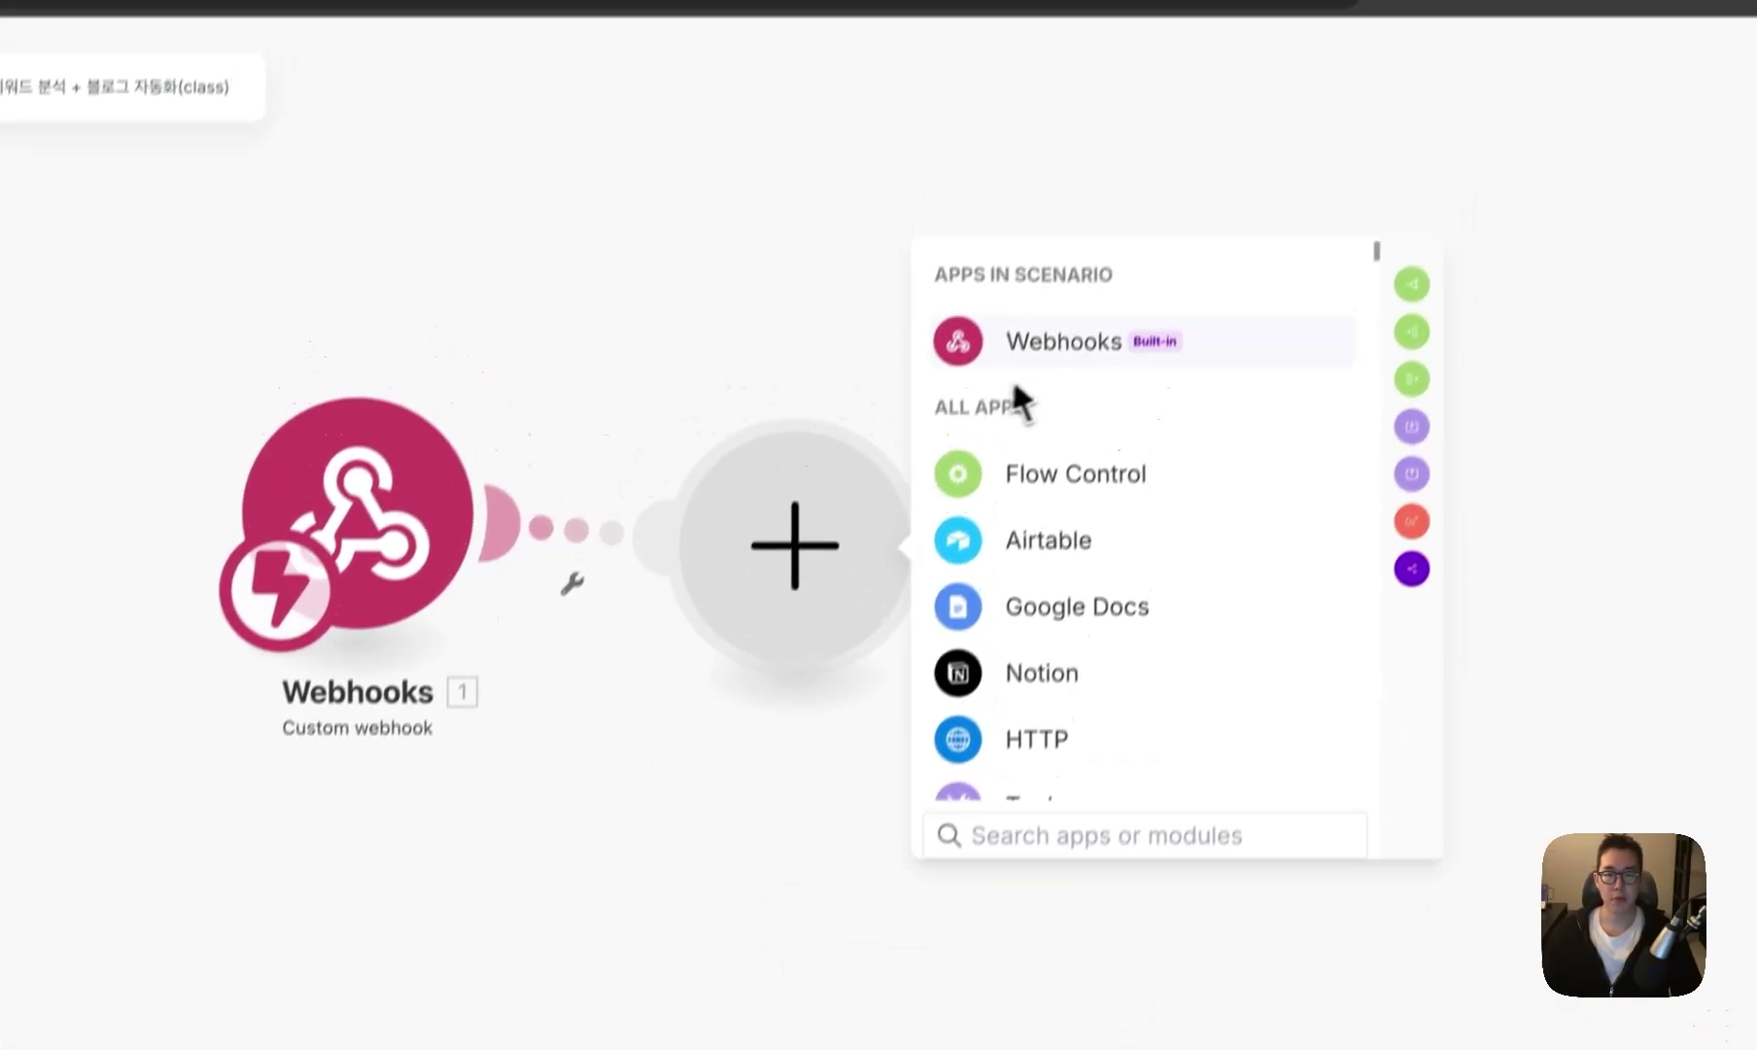
# - Add a Webhooks > Webhook response returning status 200 with a self-closing HTML page, then Run once
pyautogui.click(1016, 360)
pyautogui.click(1099, 525)
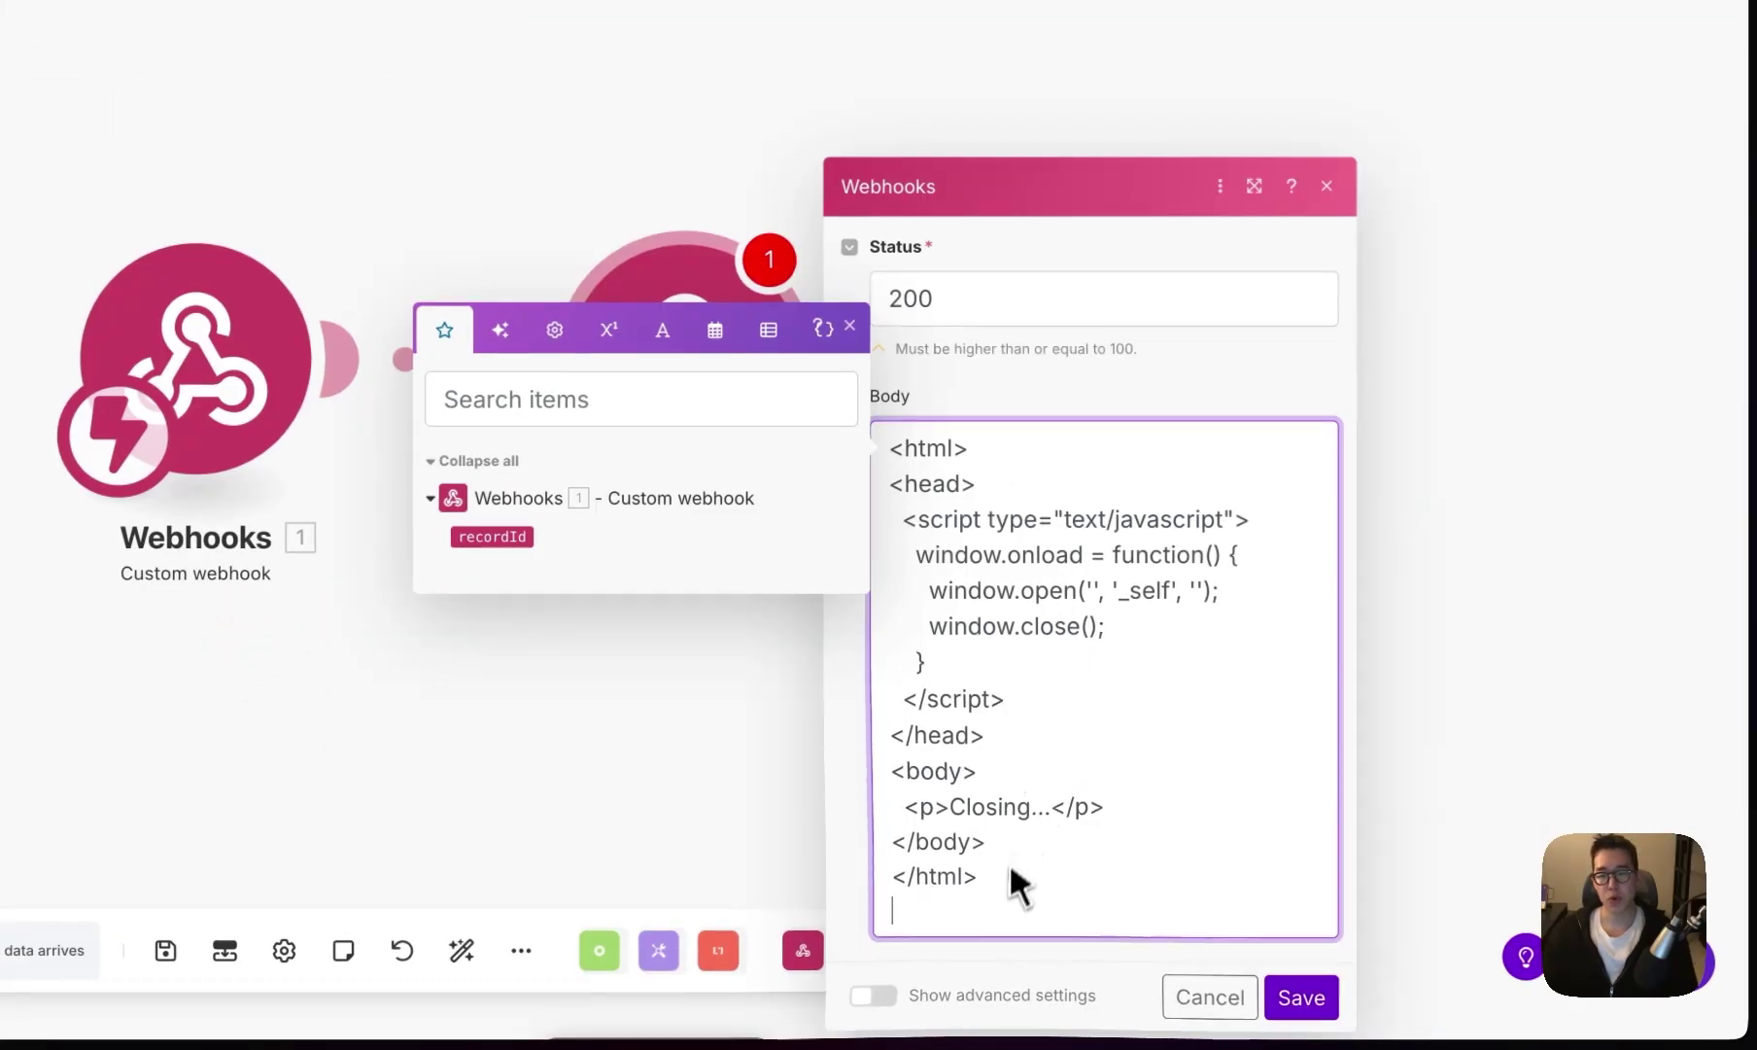
pyautogui.click(1281, 747)
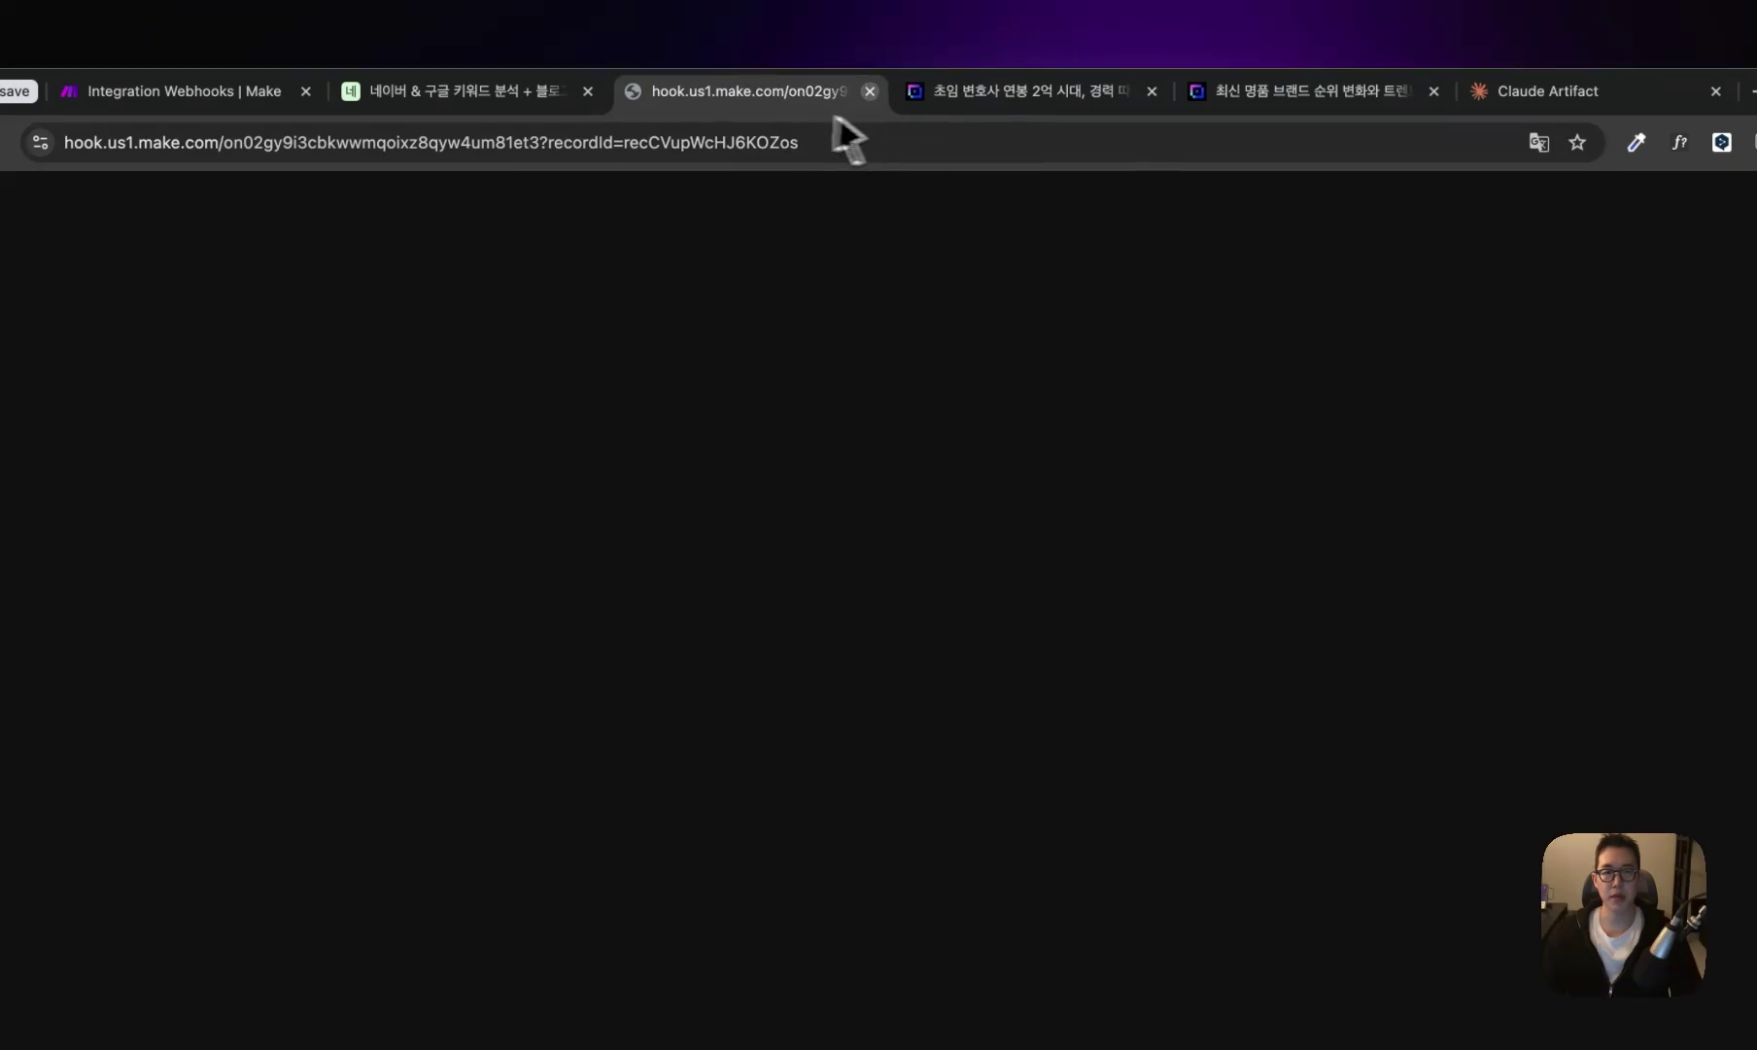
pyautogui.click(869, 91)
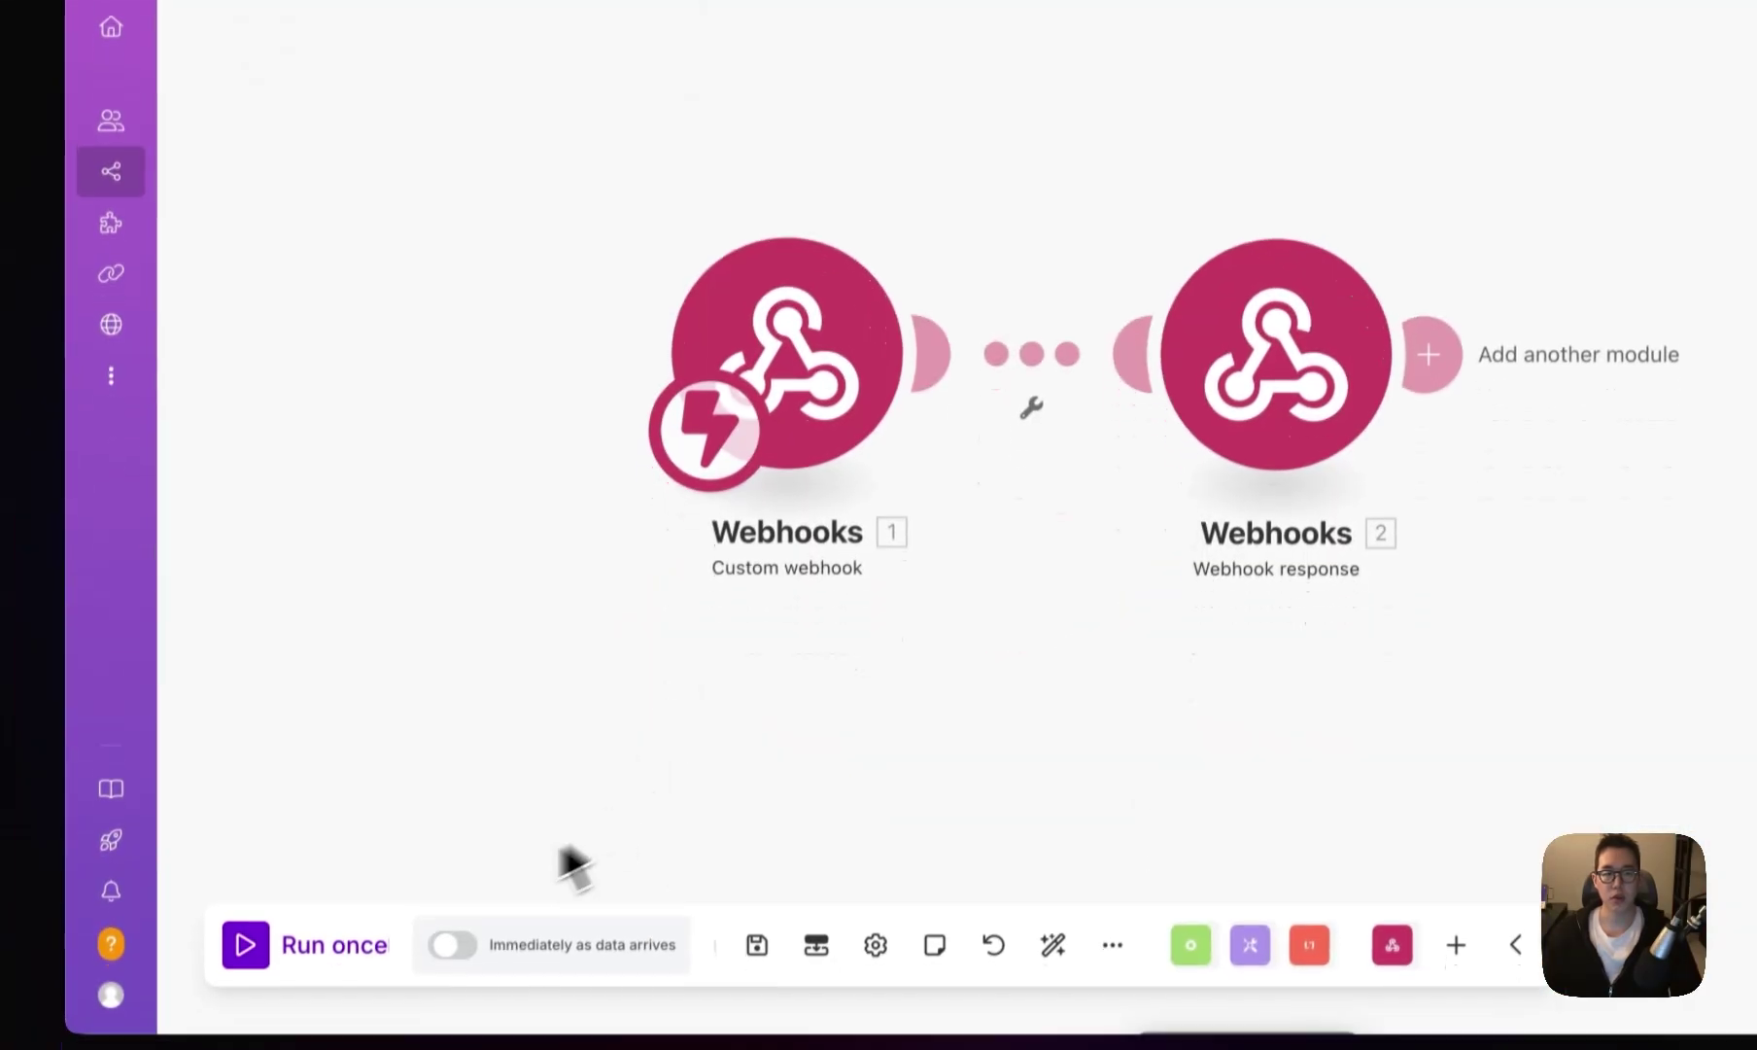
pyautogui.click(340, 938)
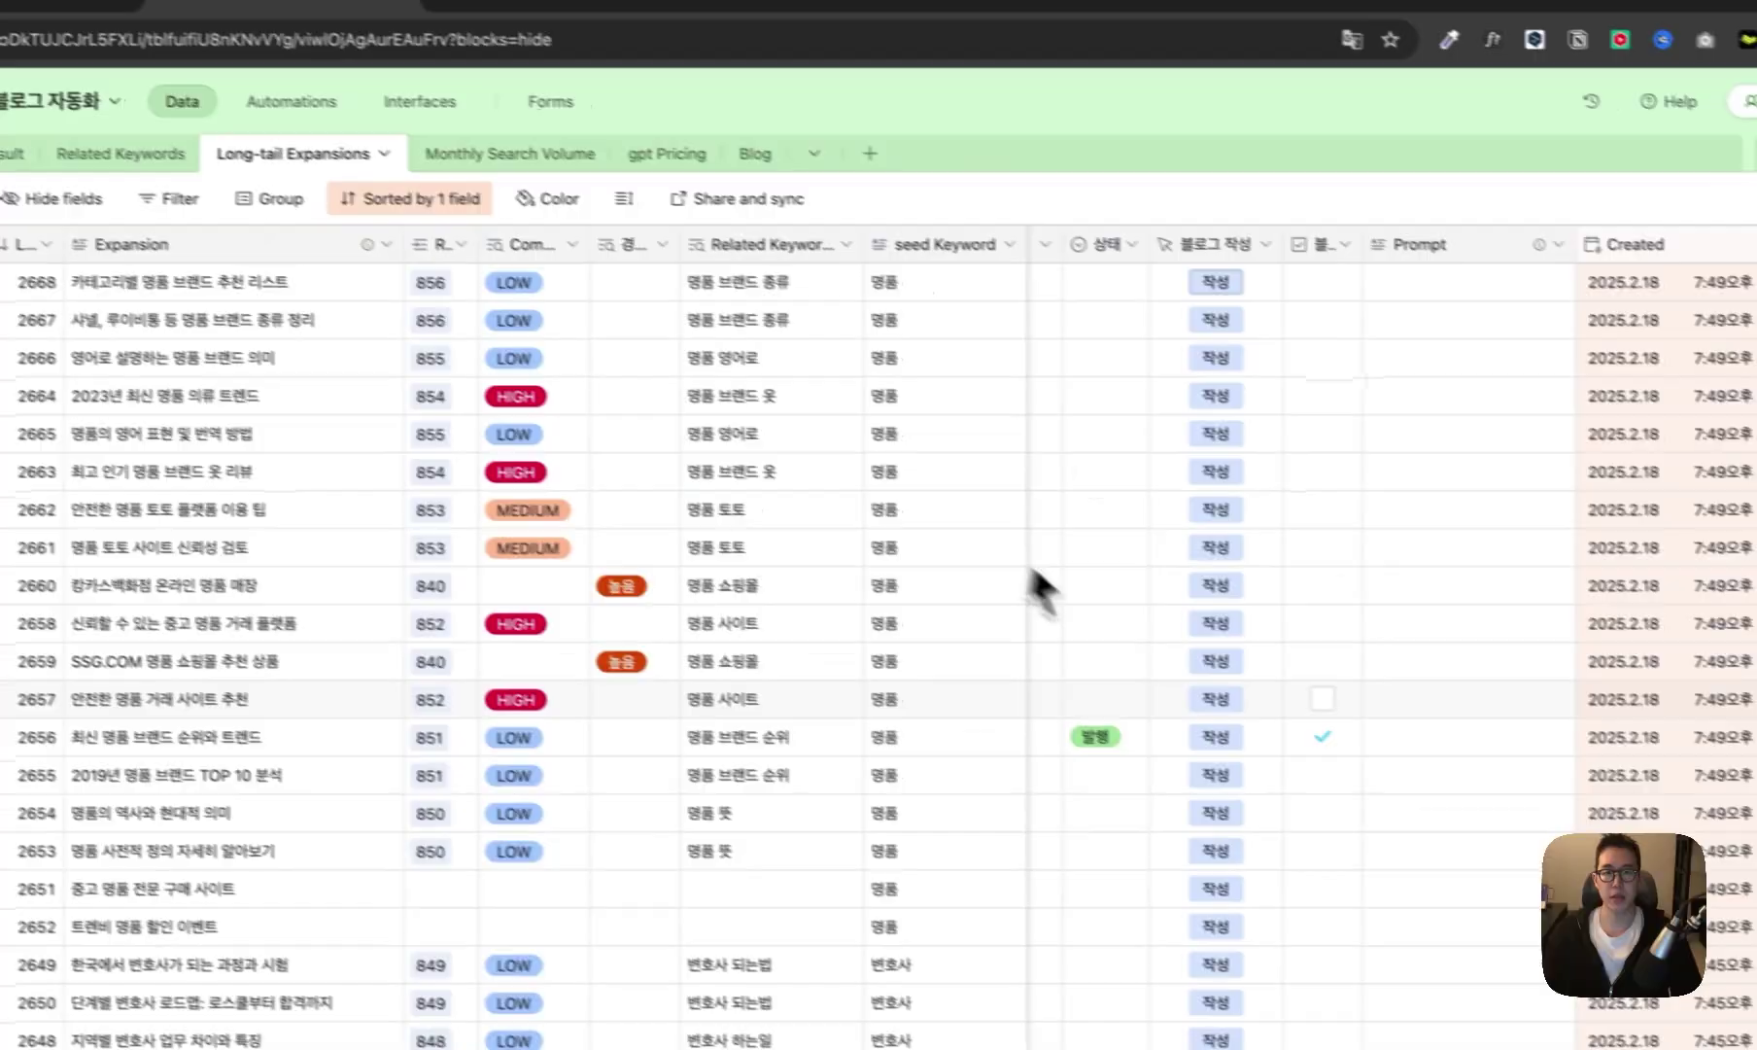
# - Add an Airtable Search Records module on the Long-tail Expansions table after the webhook response
pyautogui.click(418, 85)
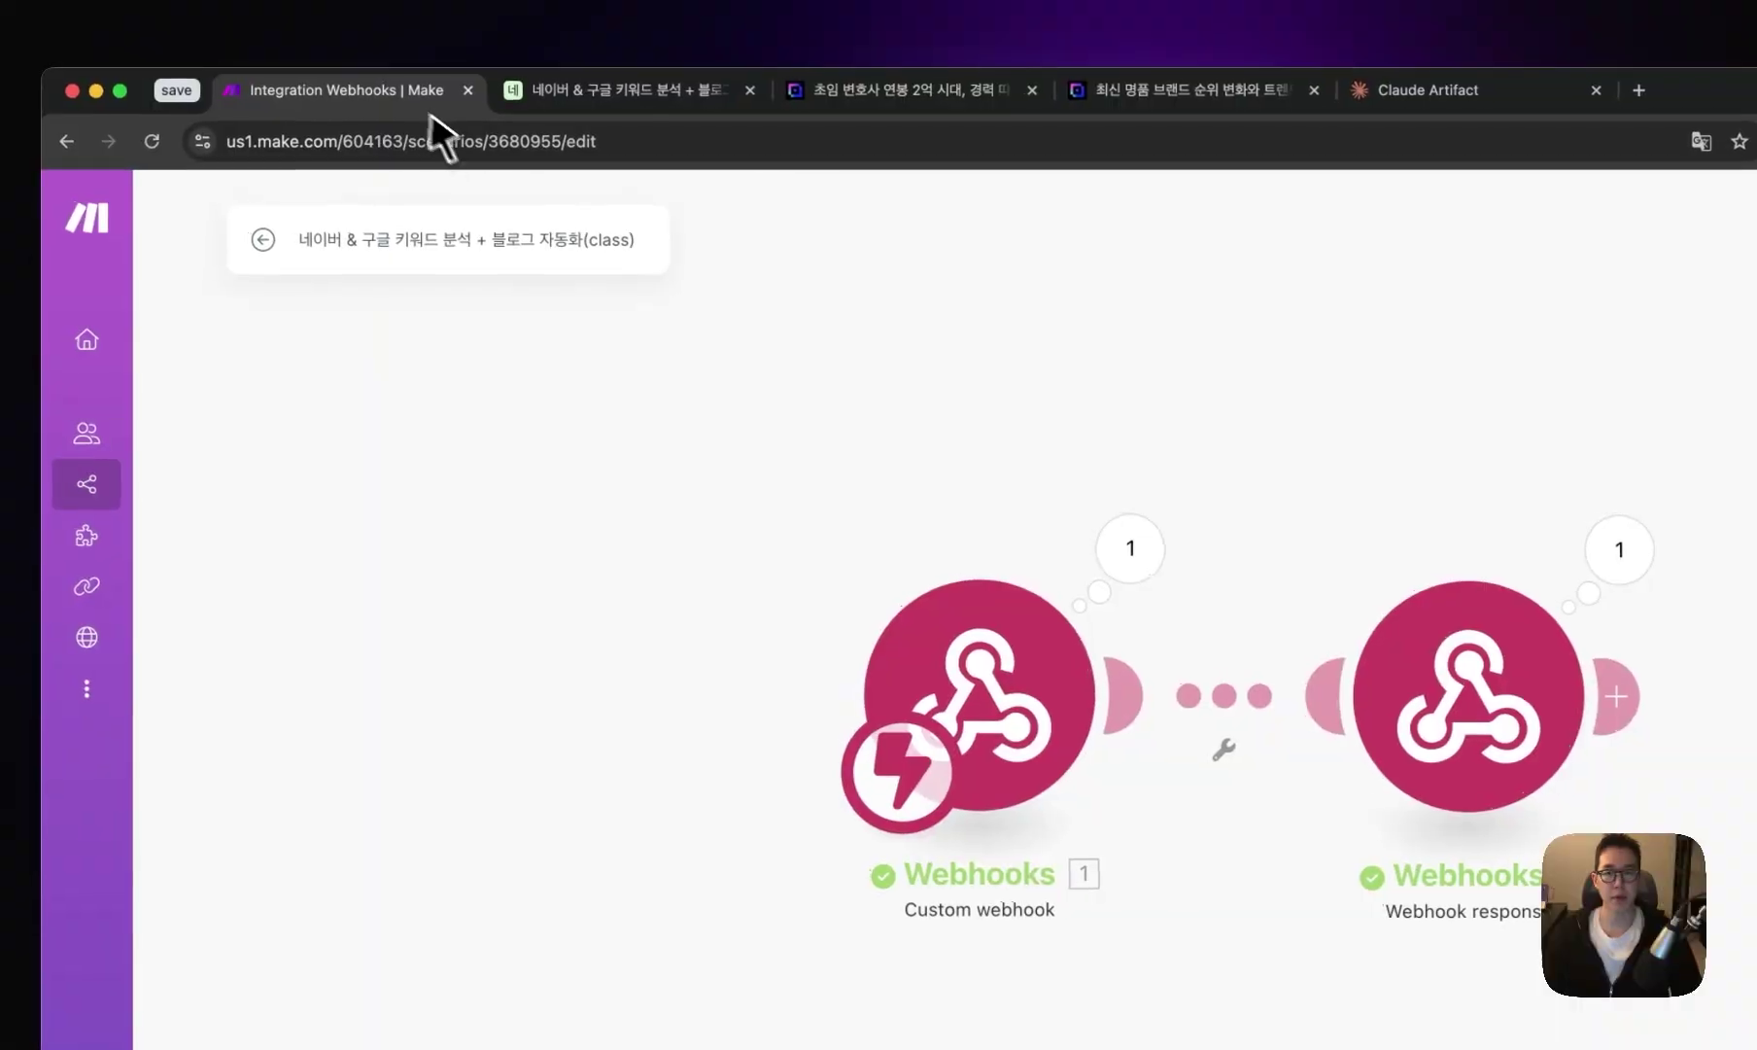
pyautogui.click(741, 573)
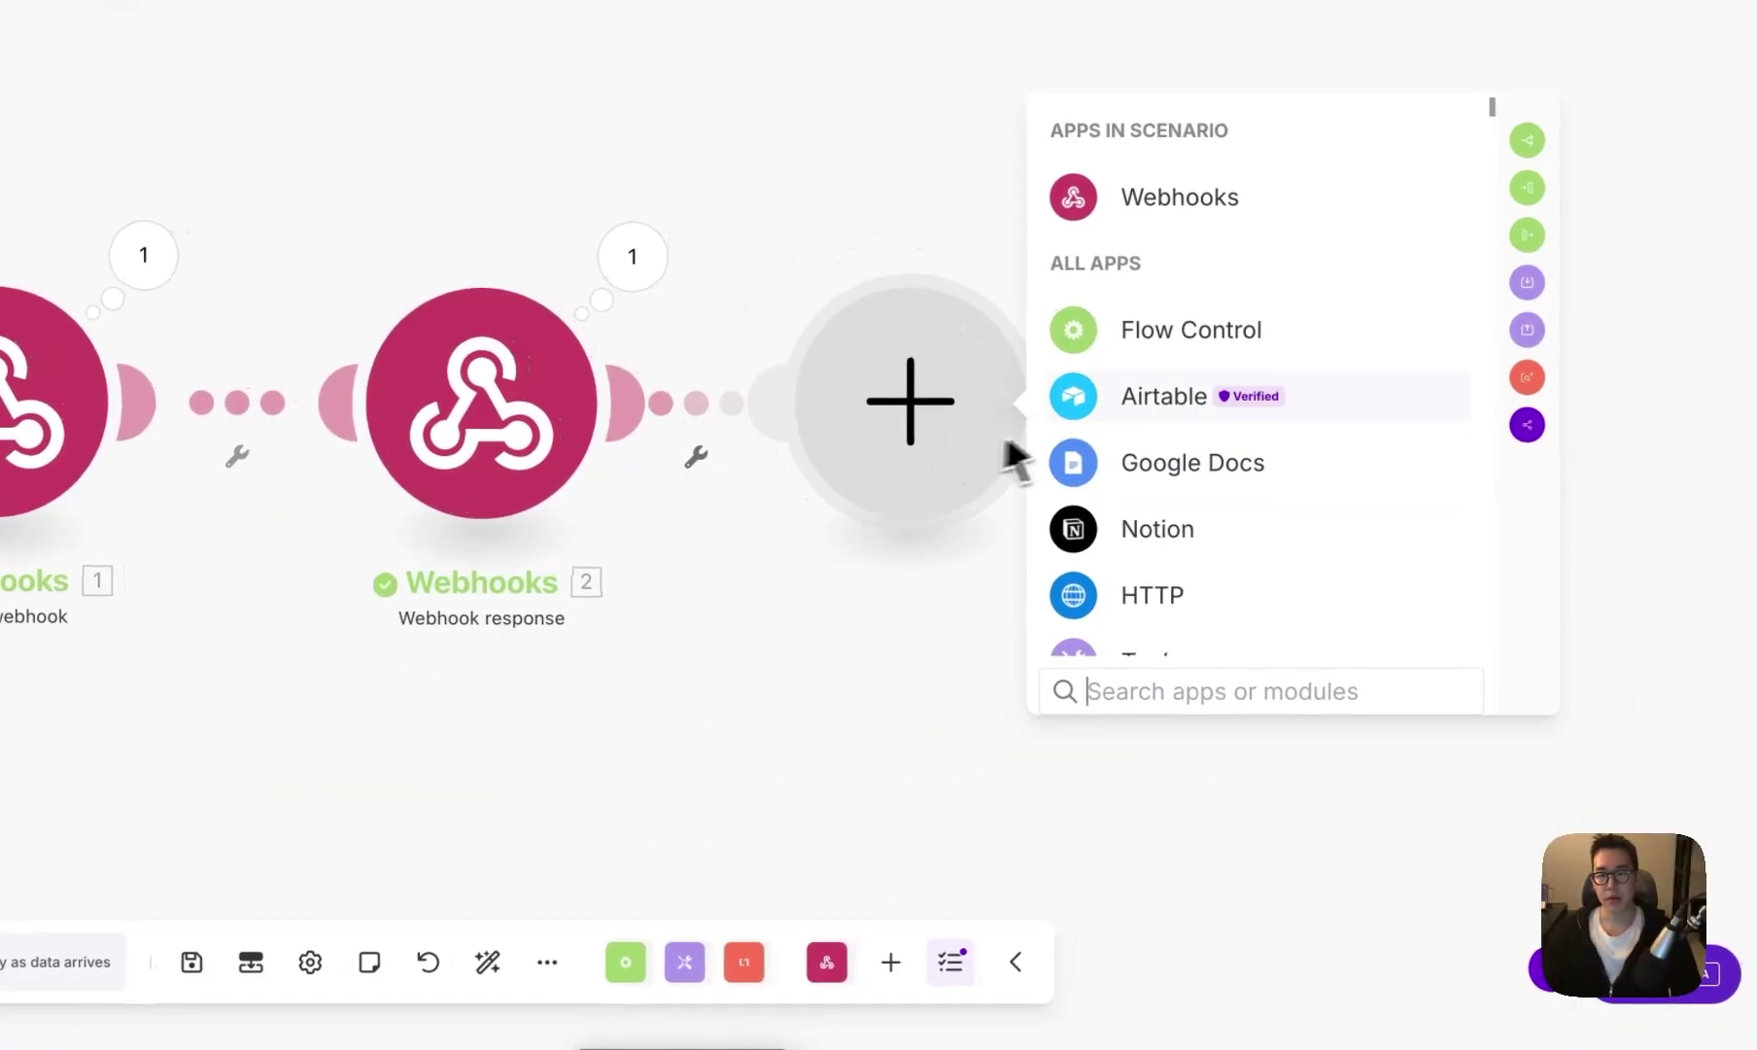
pyautogui.click(1260, 568)
pyautogui.click(1217, 400)
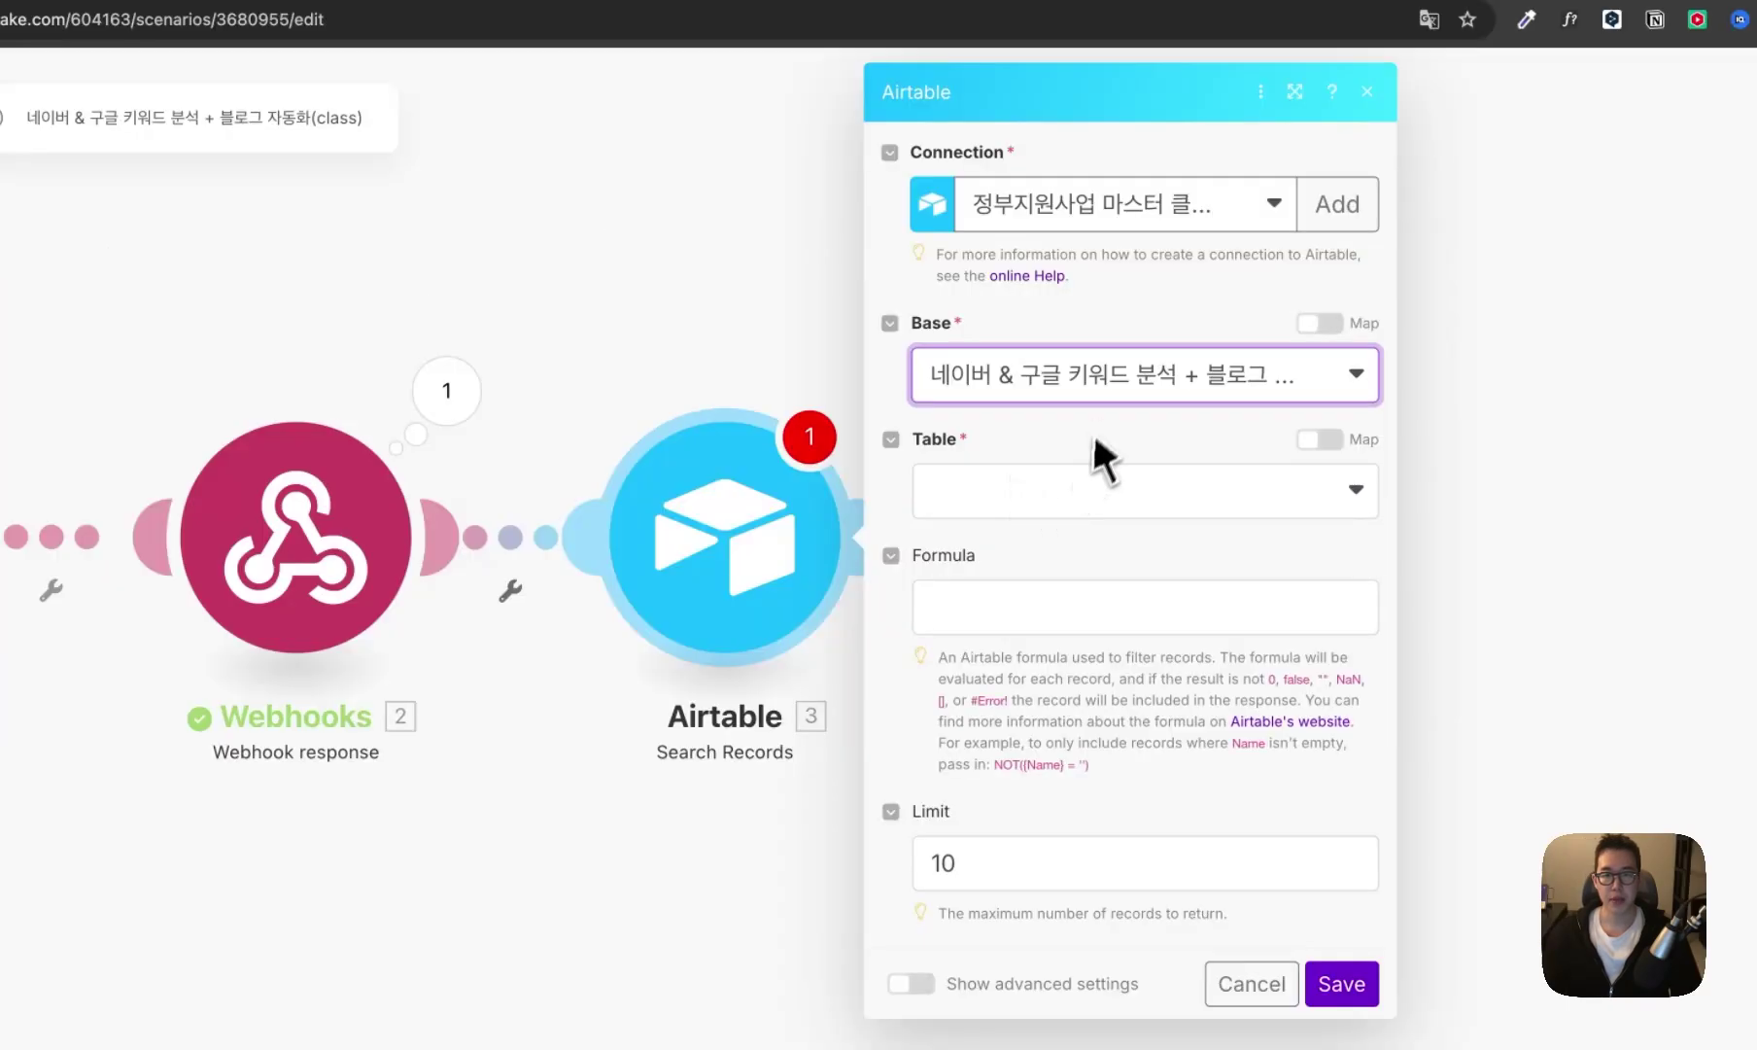
pyautogui.click(1064, 477)
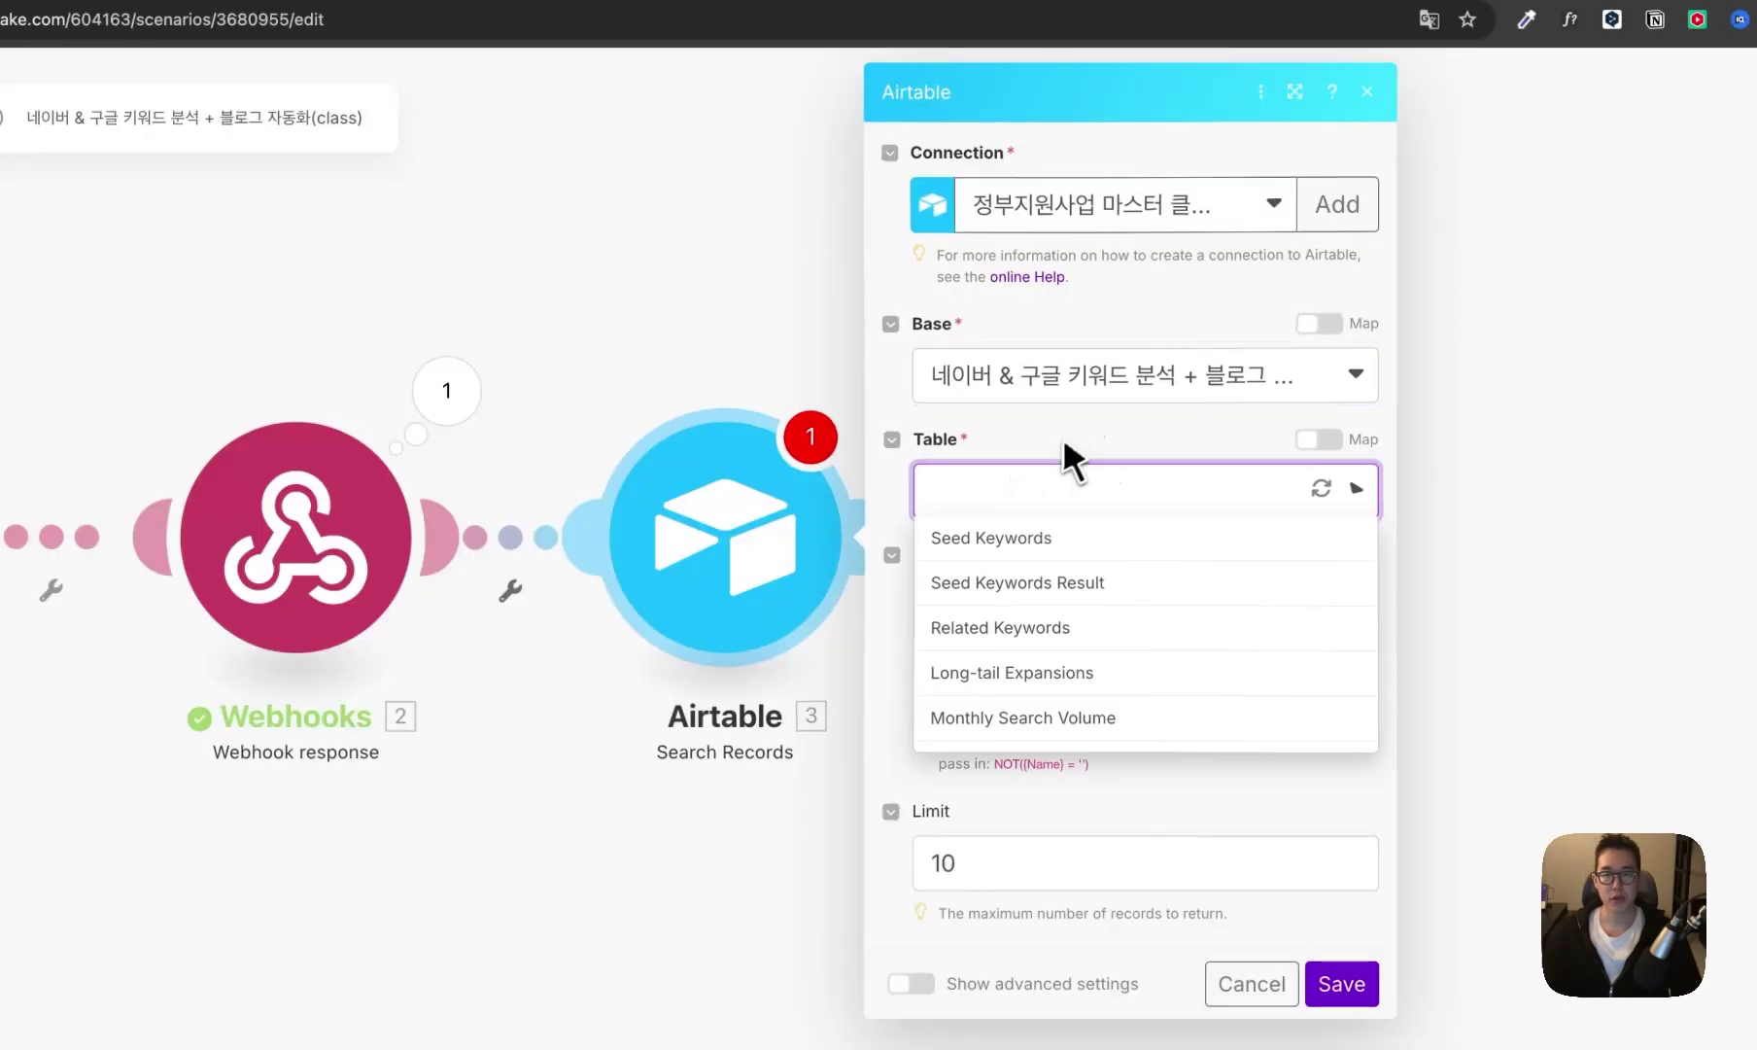
pyautogui.click(1094, 676)
pyautogui.scroll(-4, 937, 591)
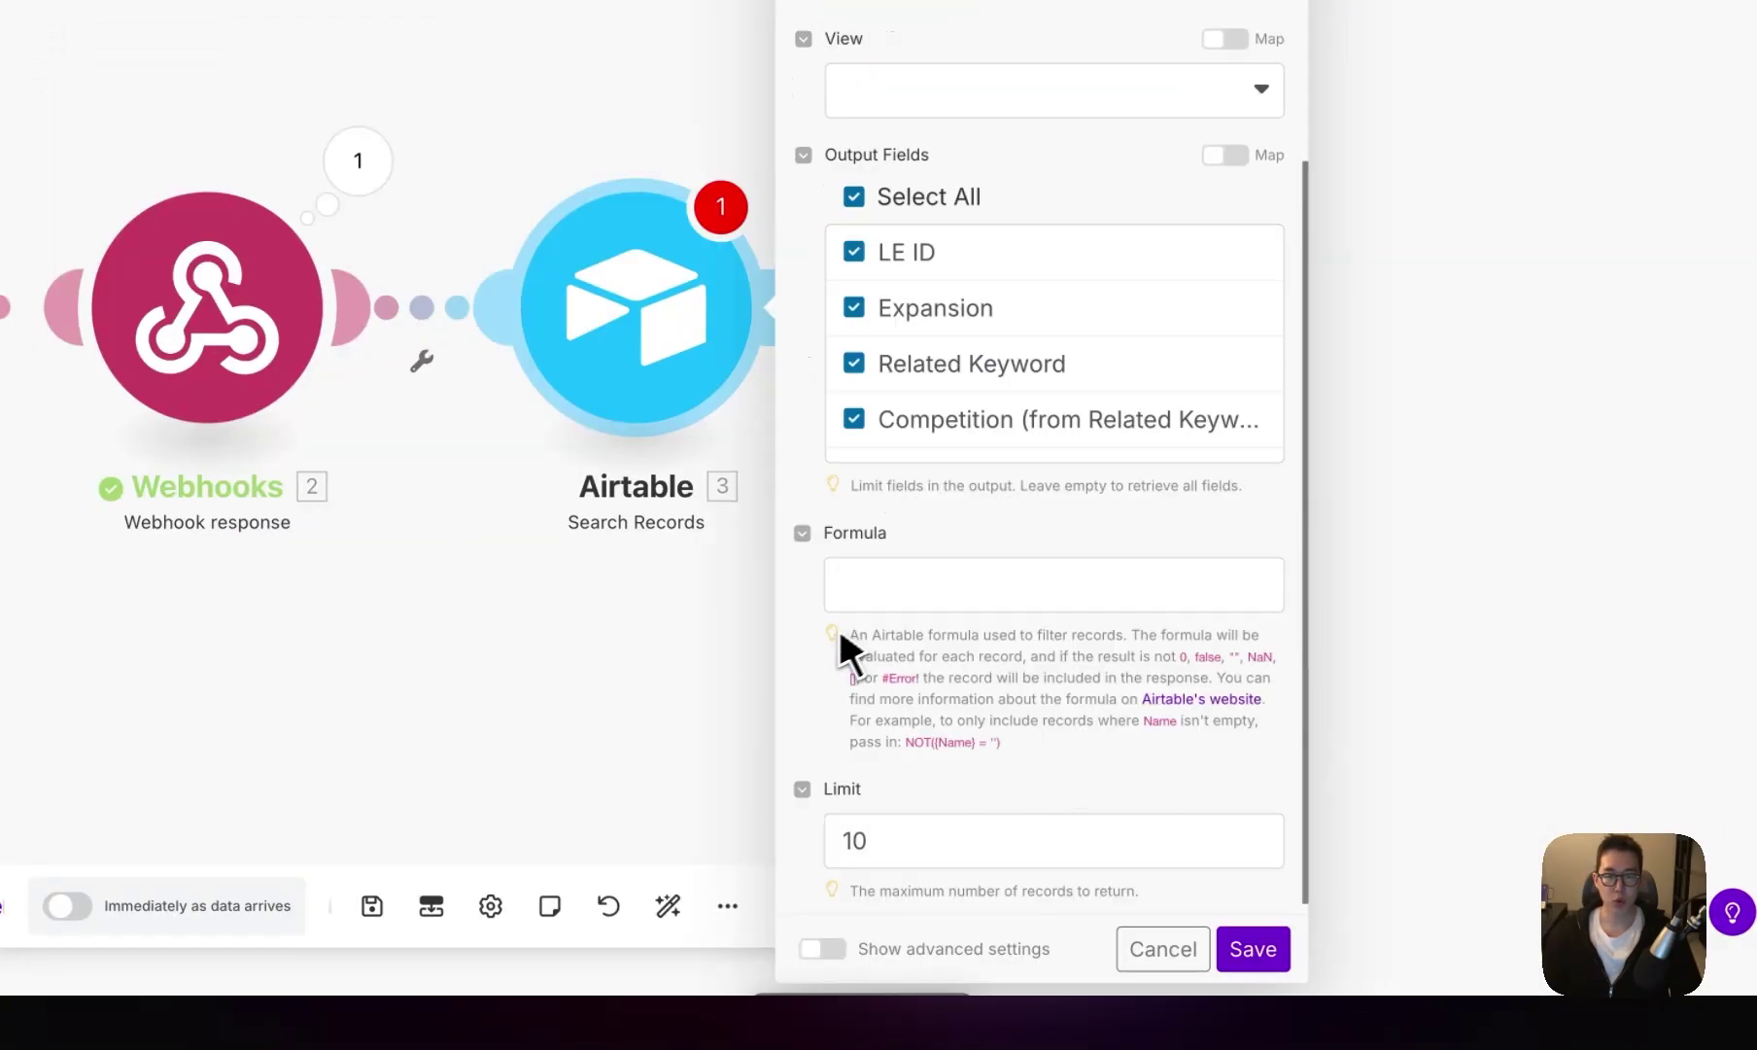
# - Filter the search with formula record_id() = '{{1.recordId}}', limit it to 1 record, and save
pyautogui.click(899, 582)
pyautogui.write('ㄱ')
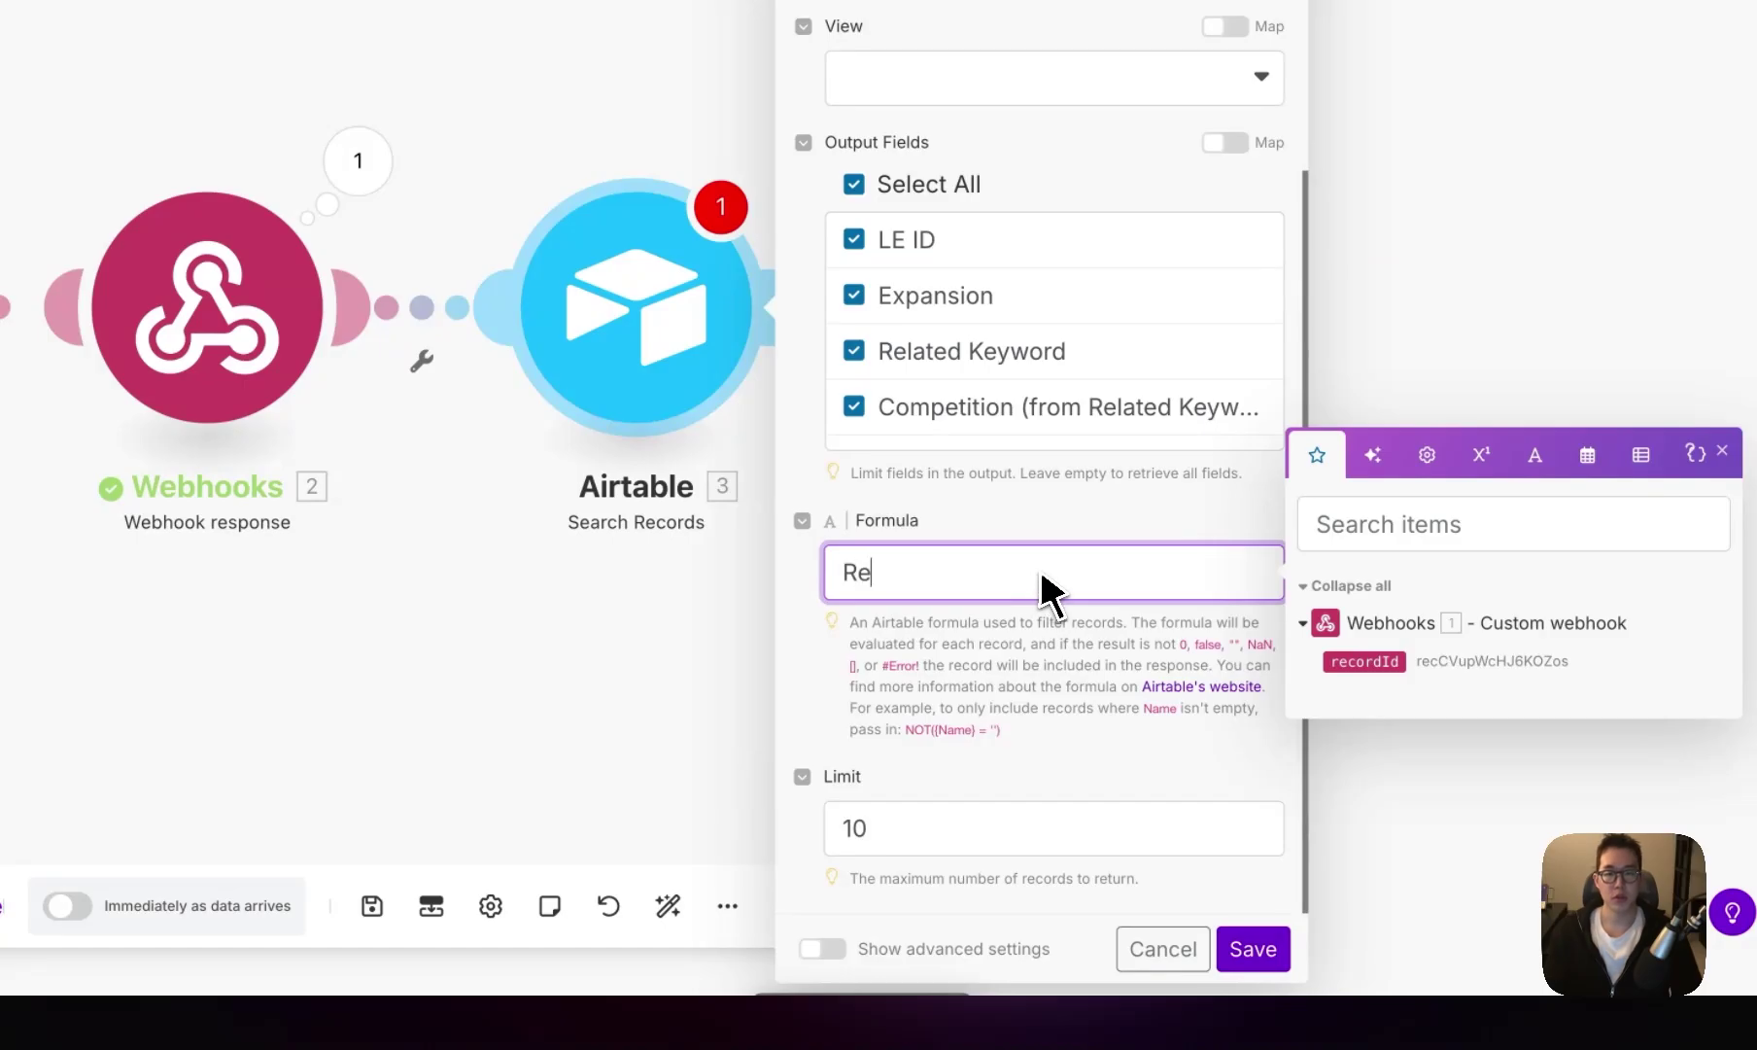
pyautogui.write('e')
pyautogui.press('BackSpace')
pyautogui.press('BackSpace')
pyautogui.write('record')
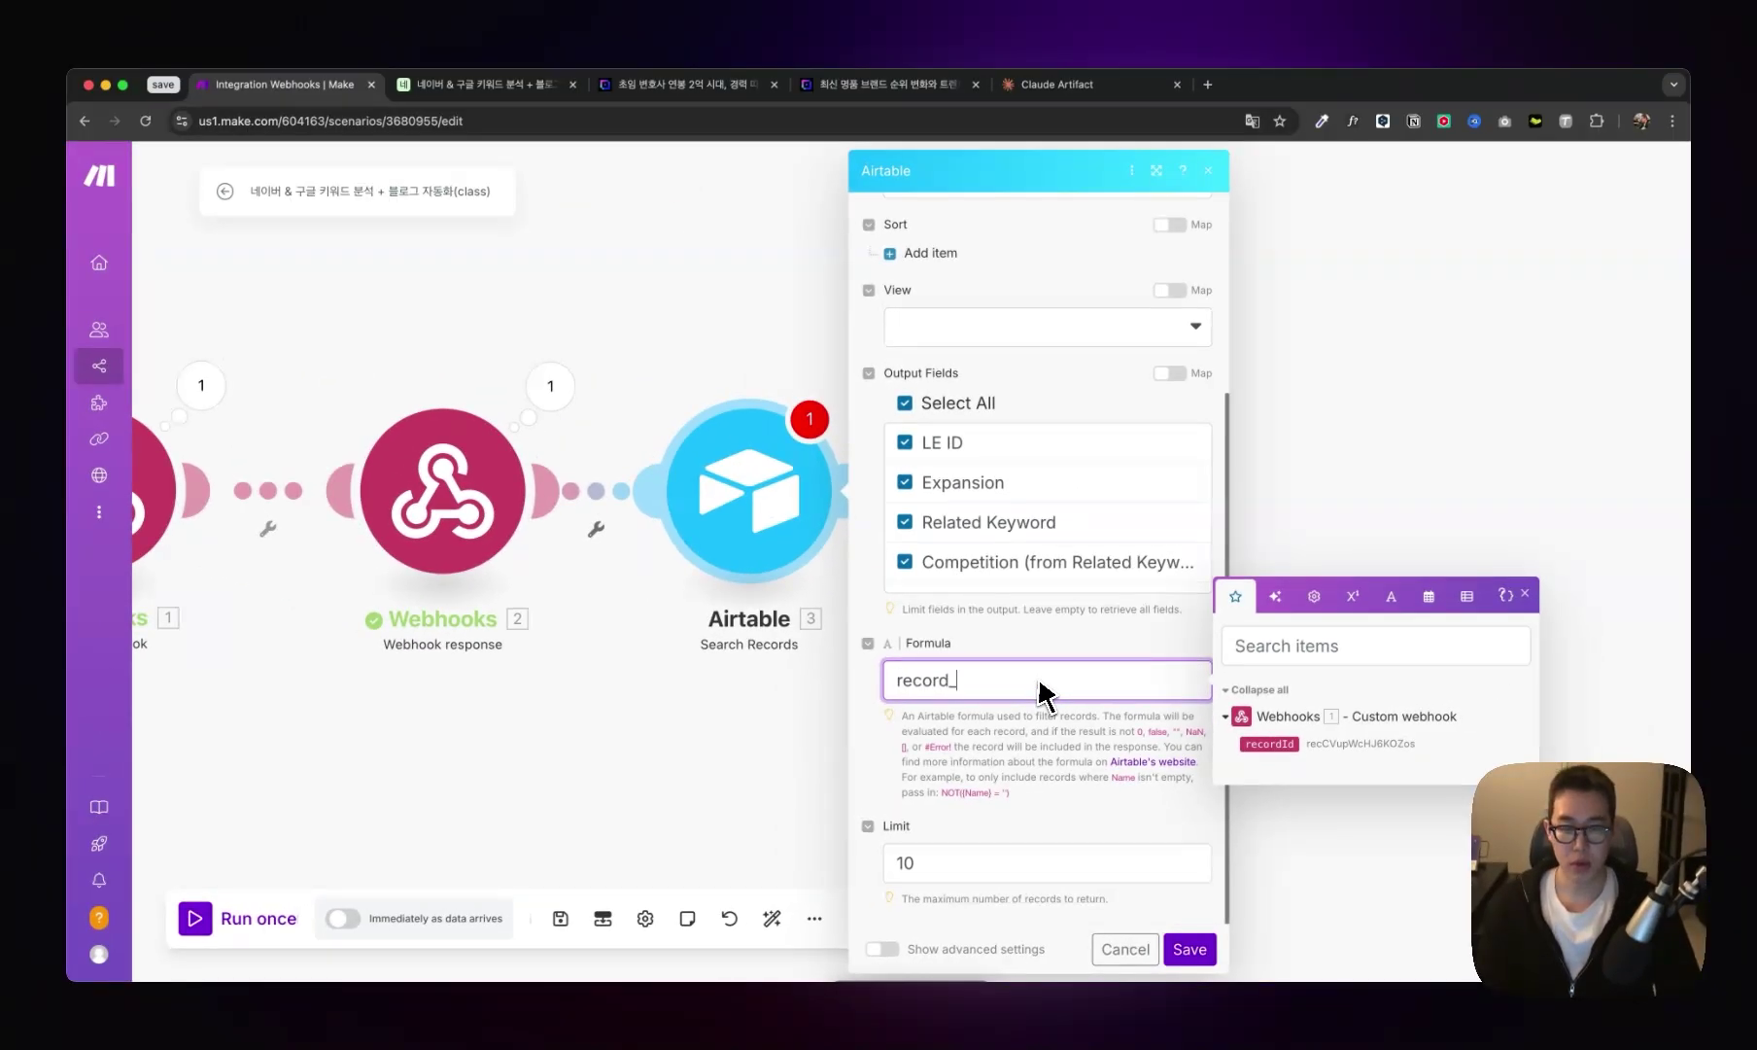
pyautogui.write('_id() = ')
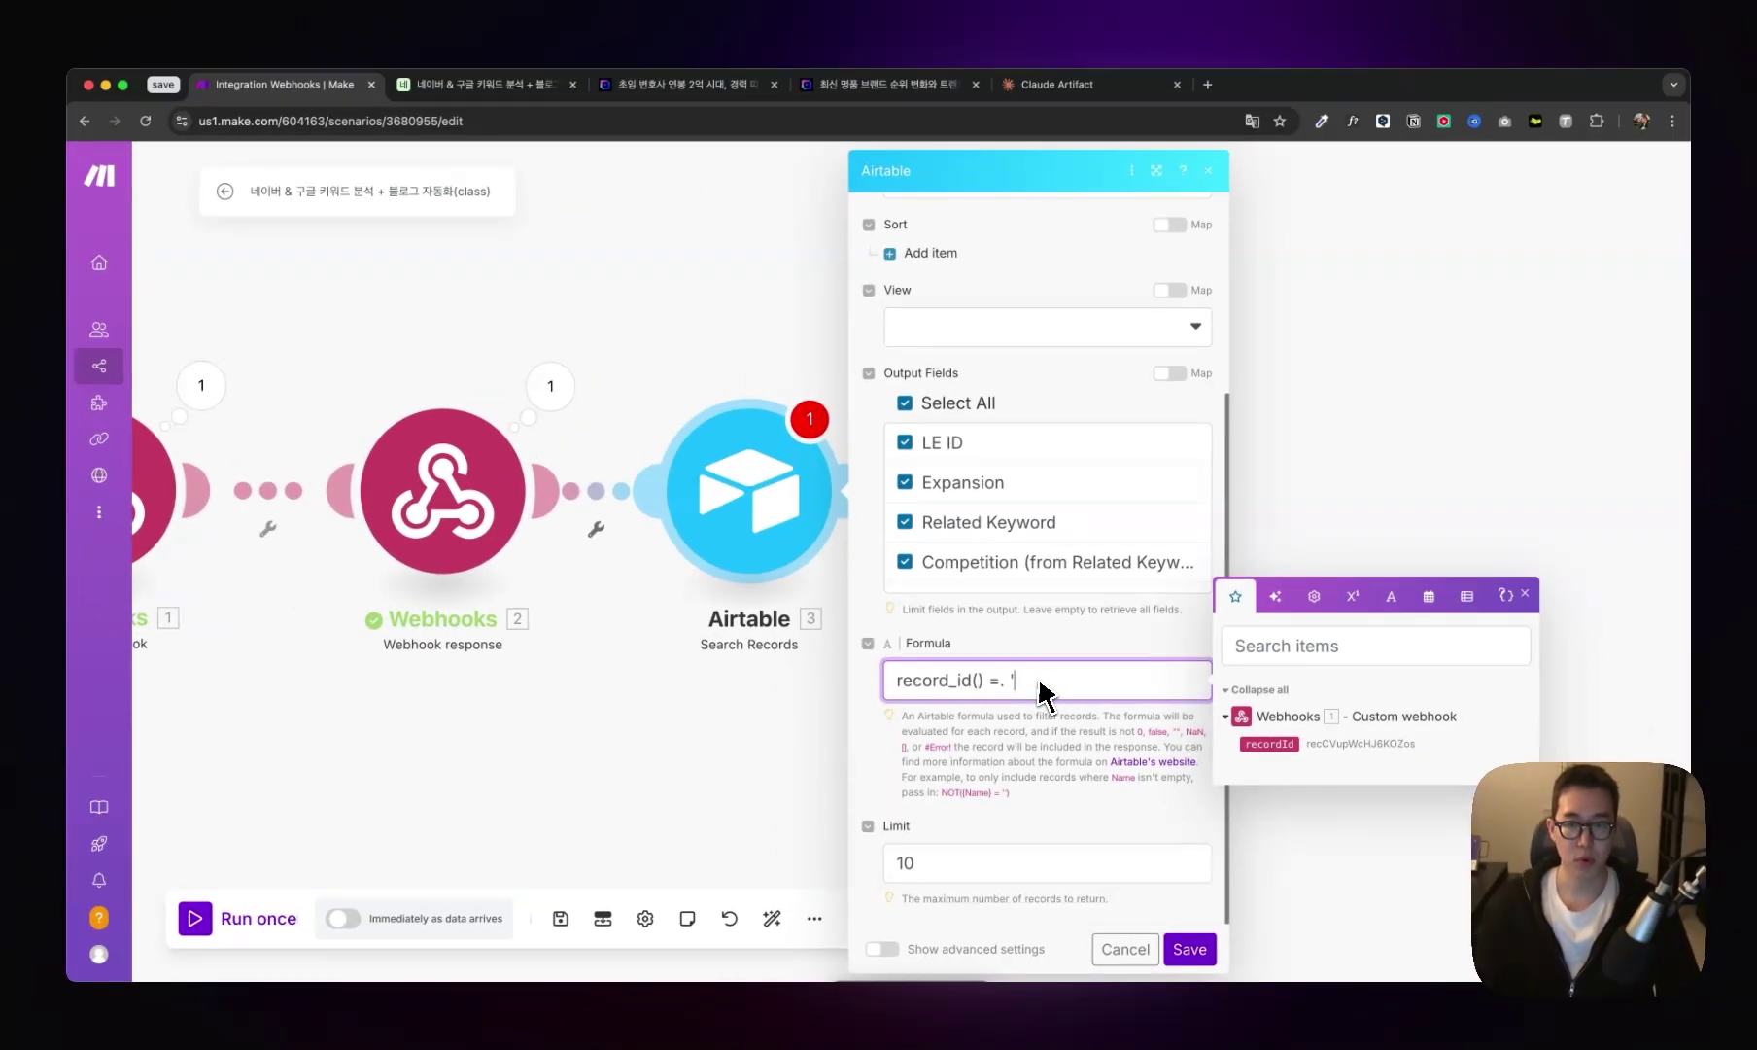
pyautogui.write("'")
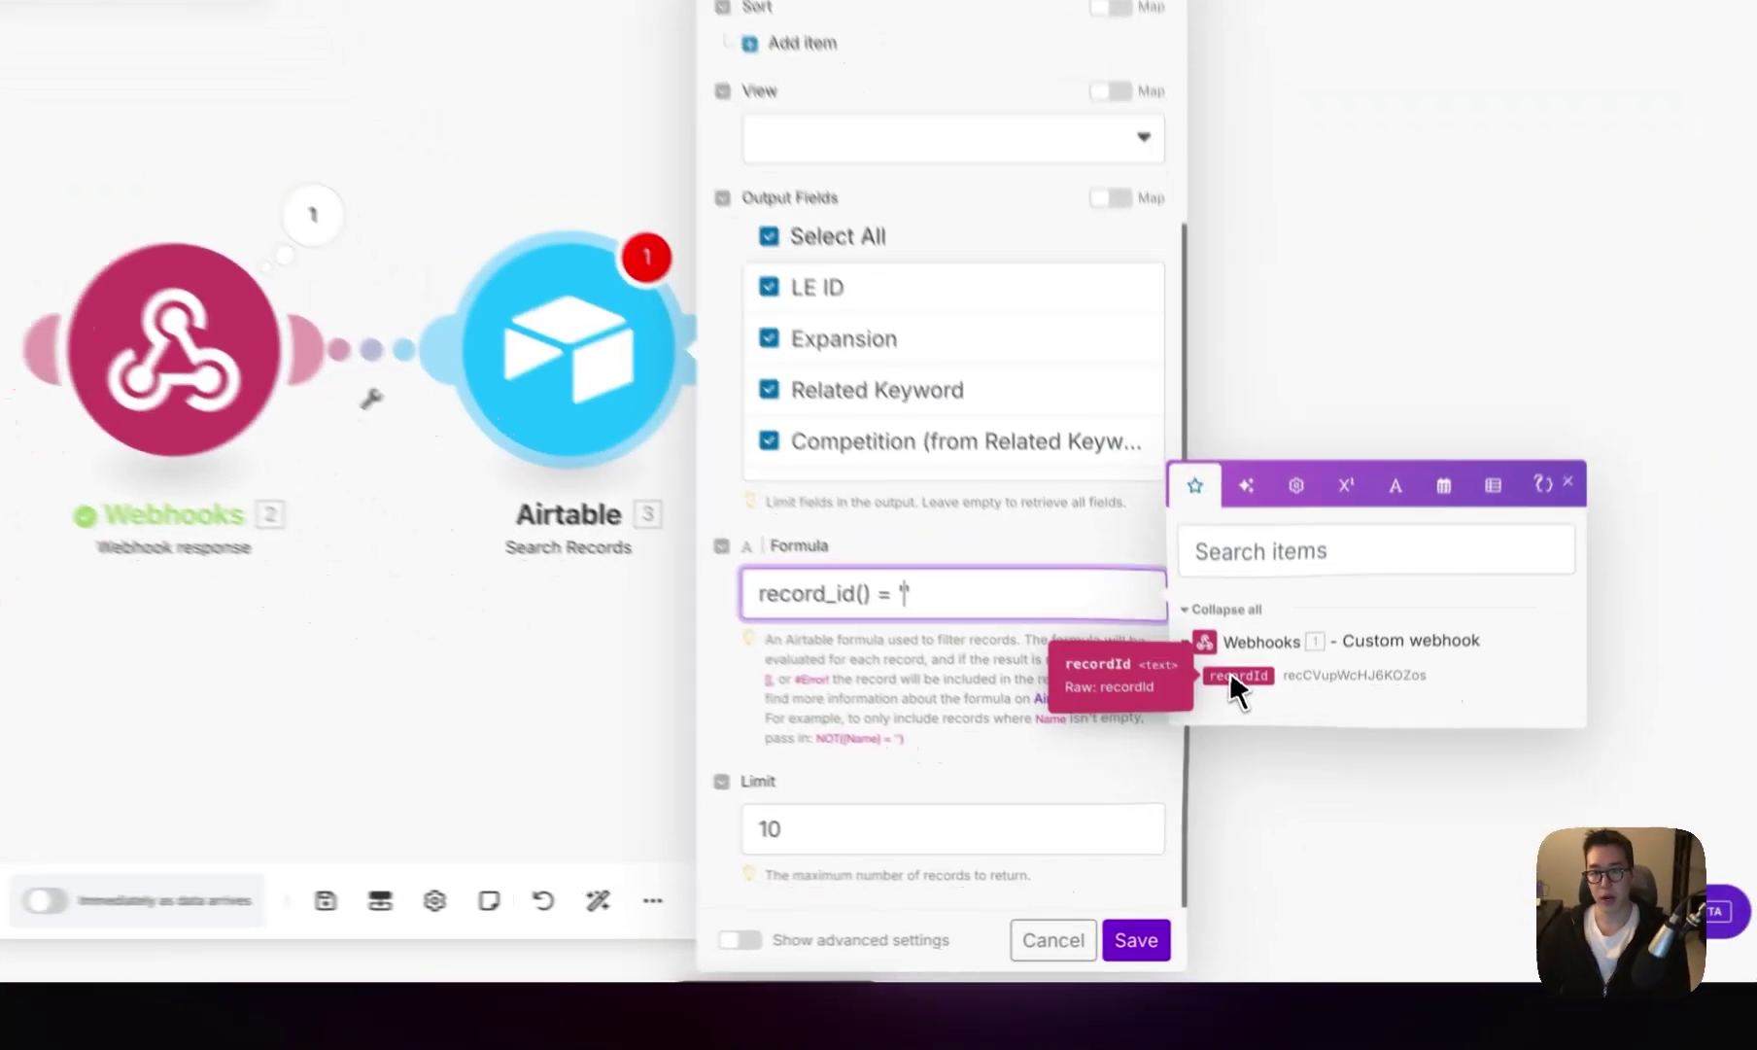
pyautogui.click(1269, 743)
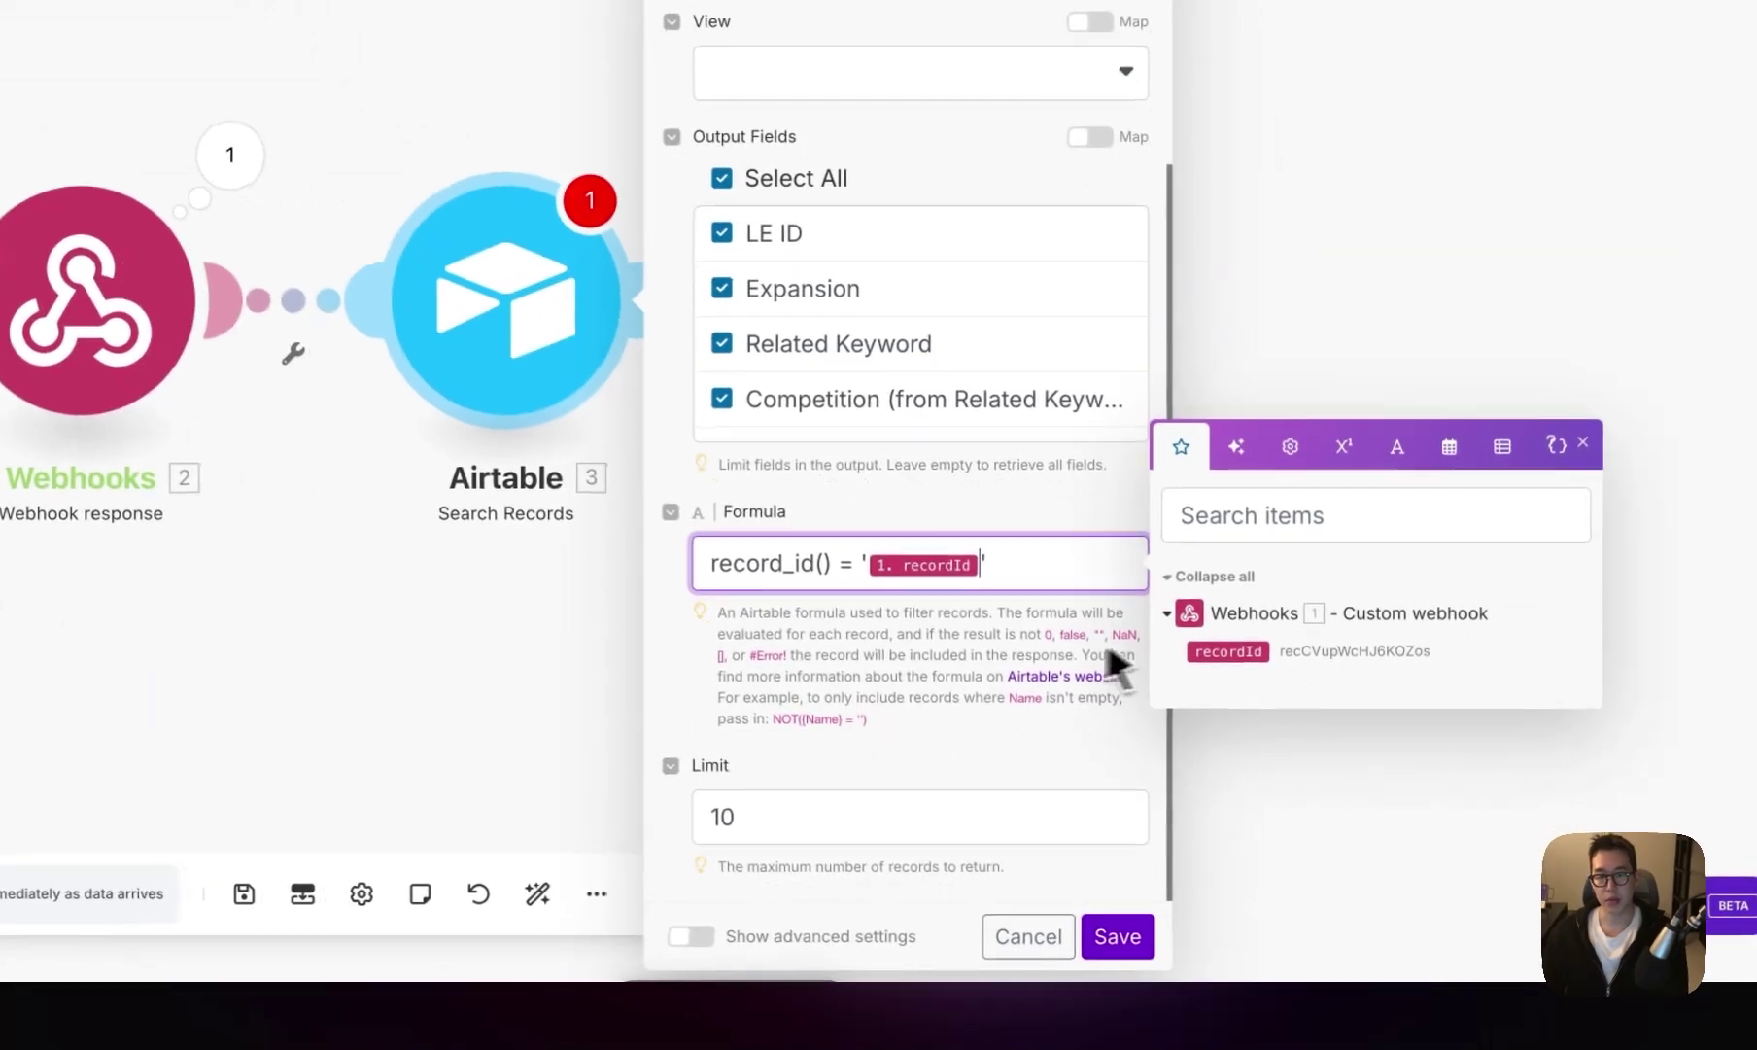
pyautogui.click(836, 816)
pyautogui.press('BackSpace')
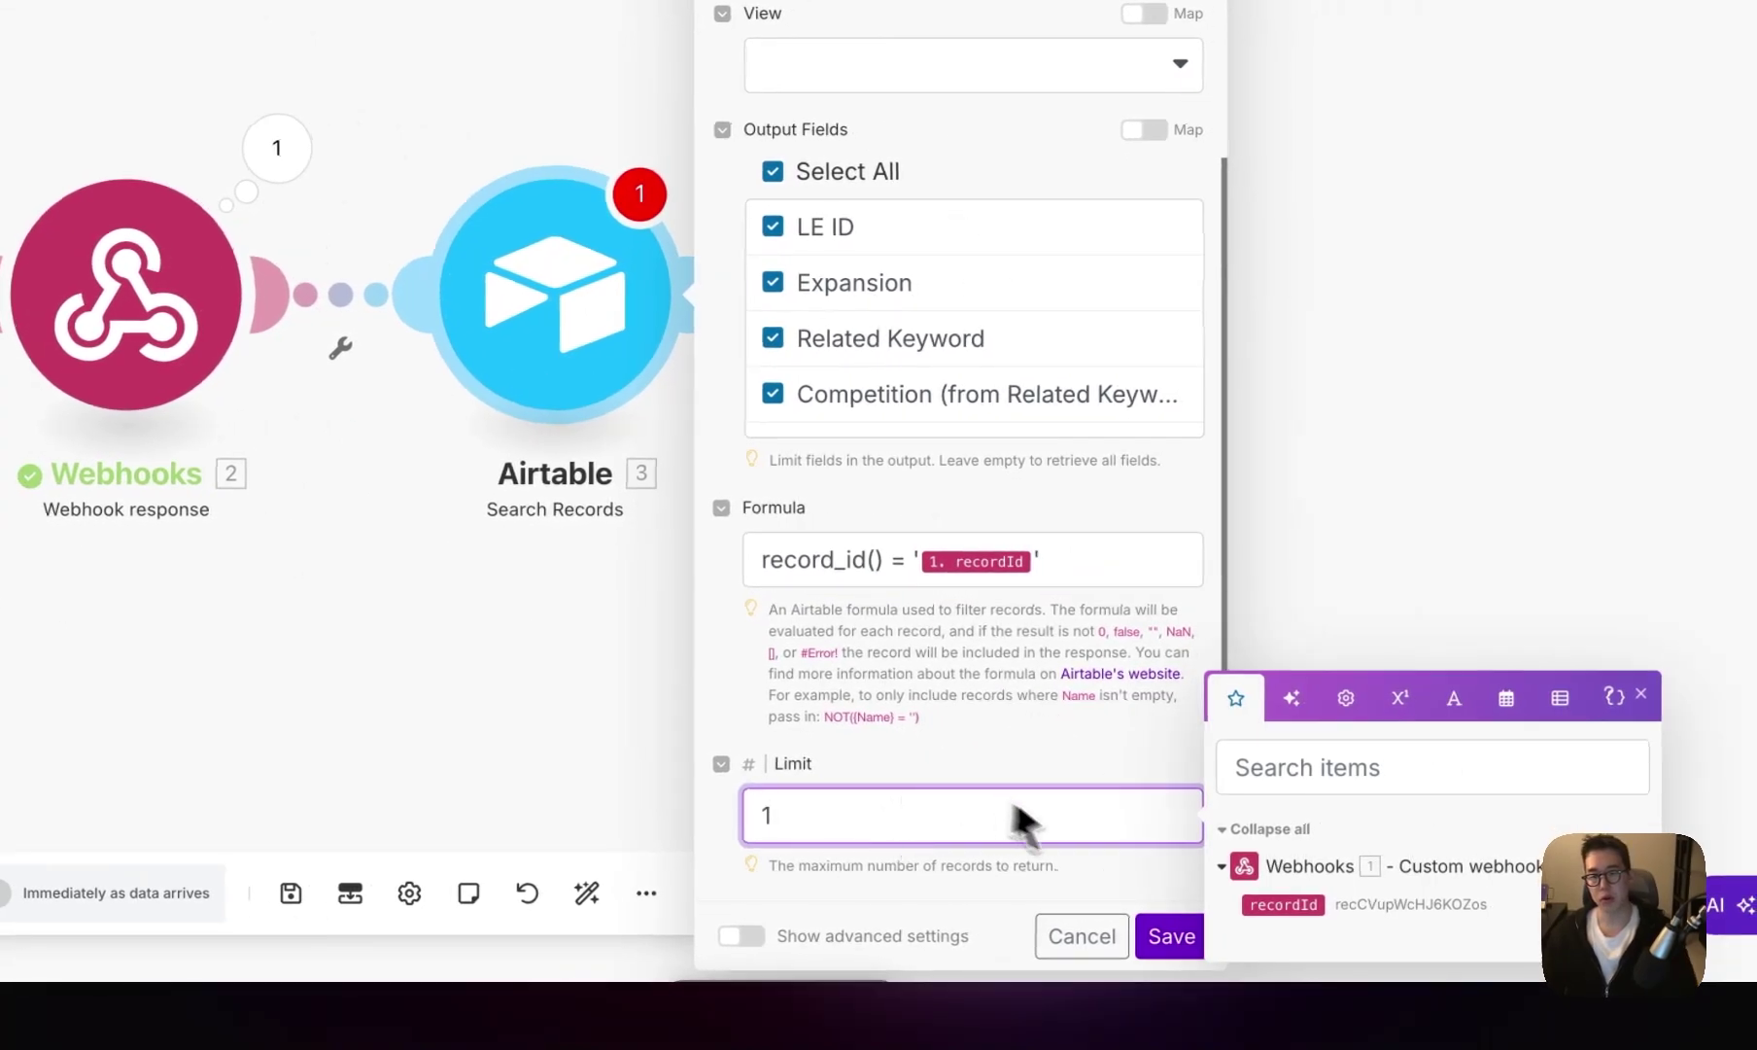
pyautogui.click(1166, 934)
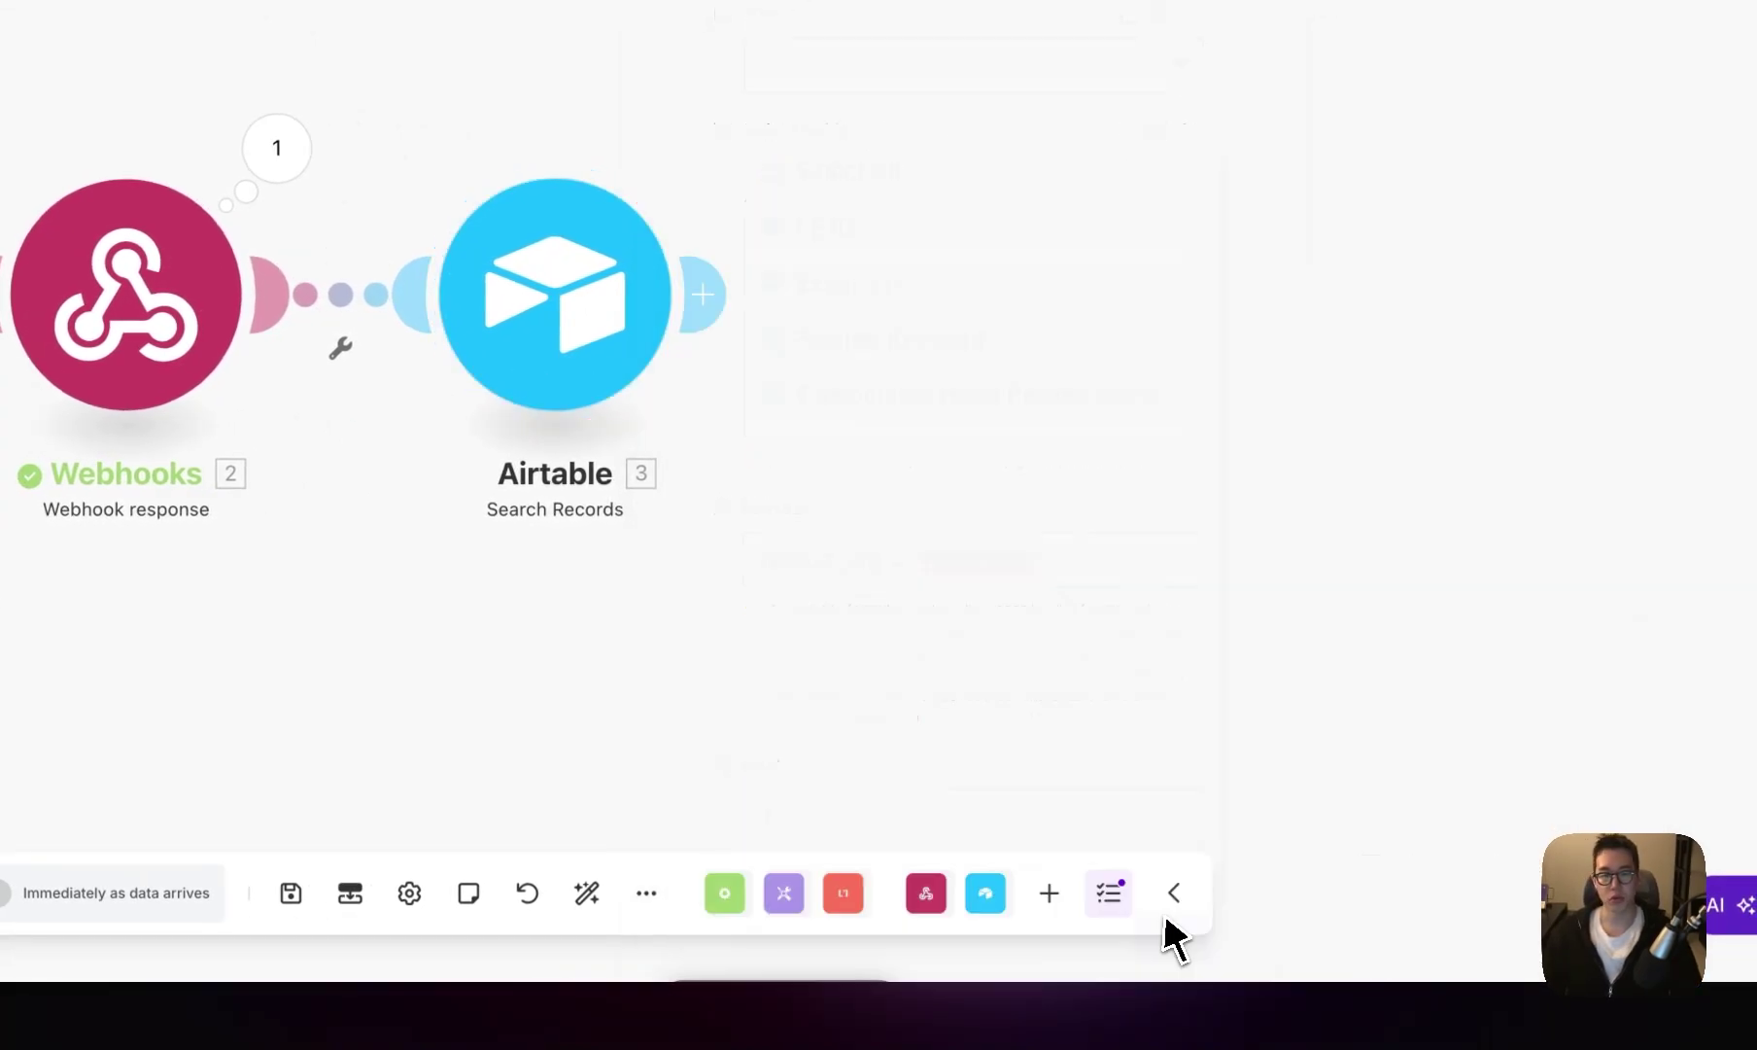
# - Rename the Airtable module 롱테일 테이블 확인, auto-arrange the layout, and start Run once
pyautogui.rightClick(559, 366)
pyautogui.click(723, 504)
pyautogui.write('롱케')
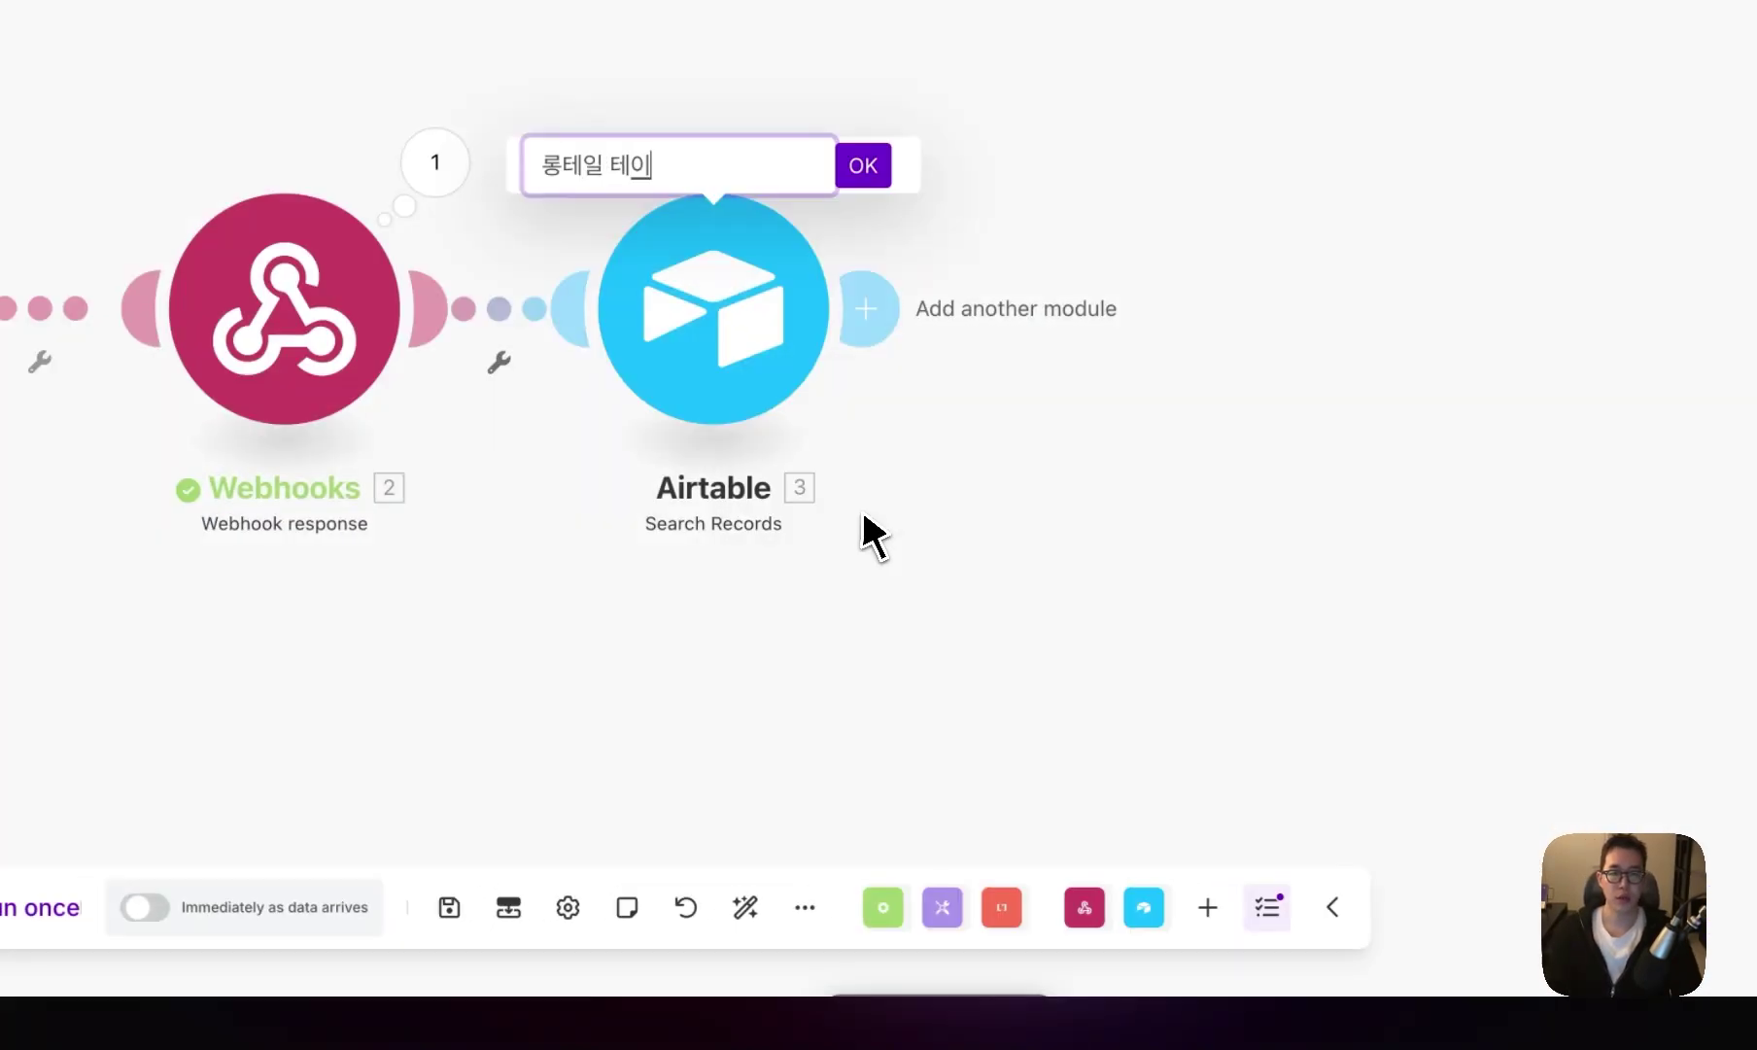
pyautogui.write('일 테이블 확인')
pyautogui.press('Return')
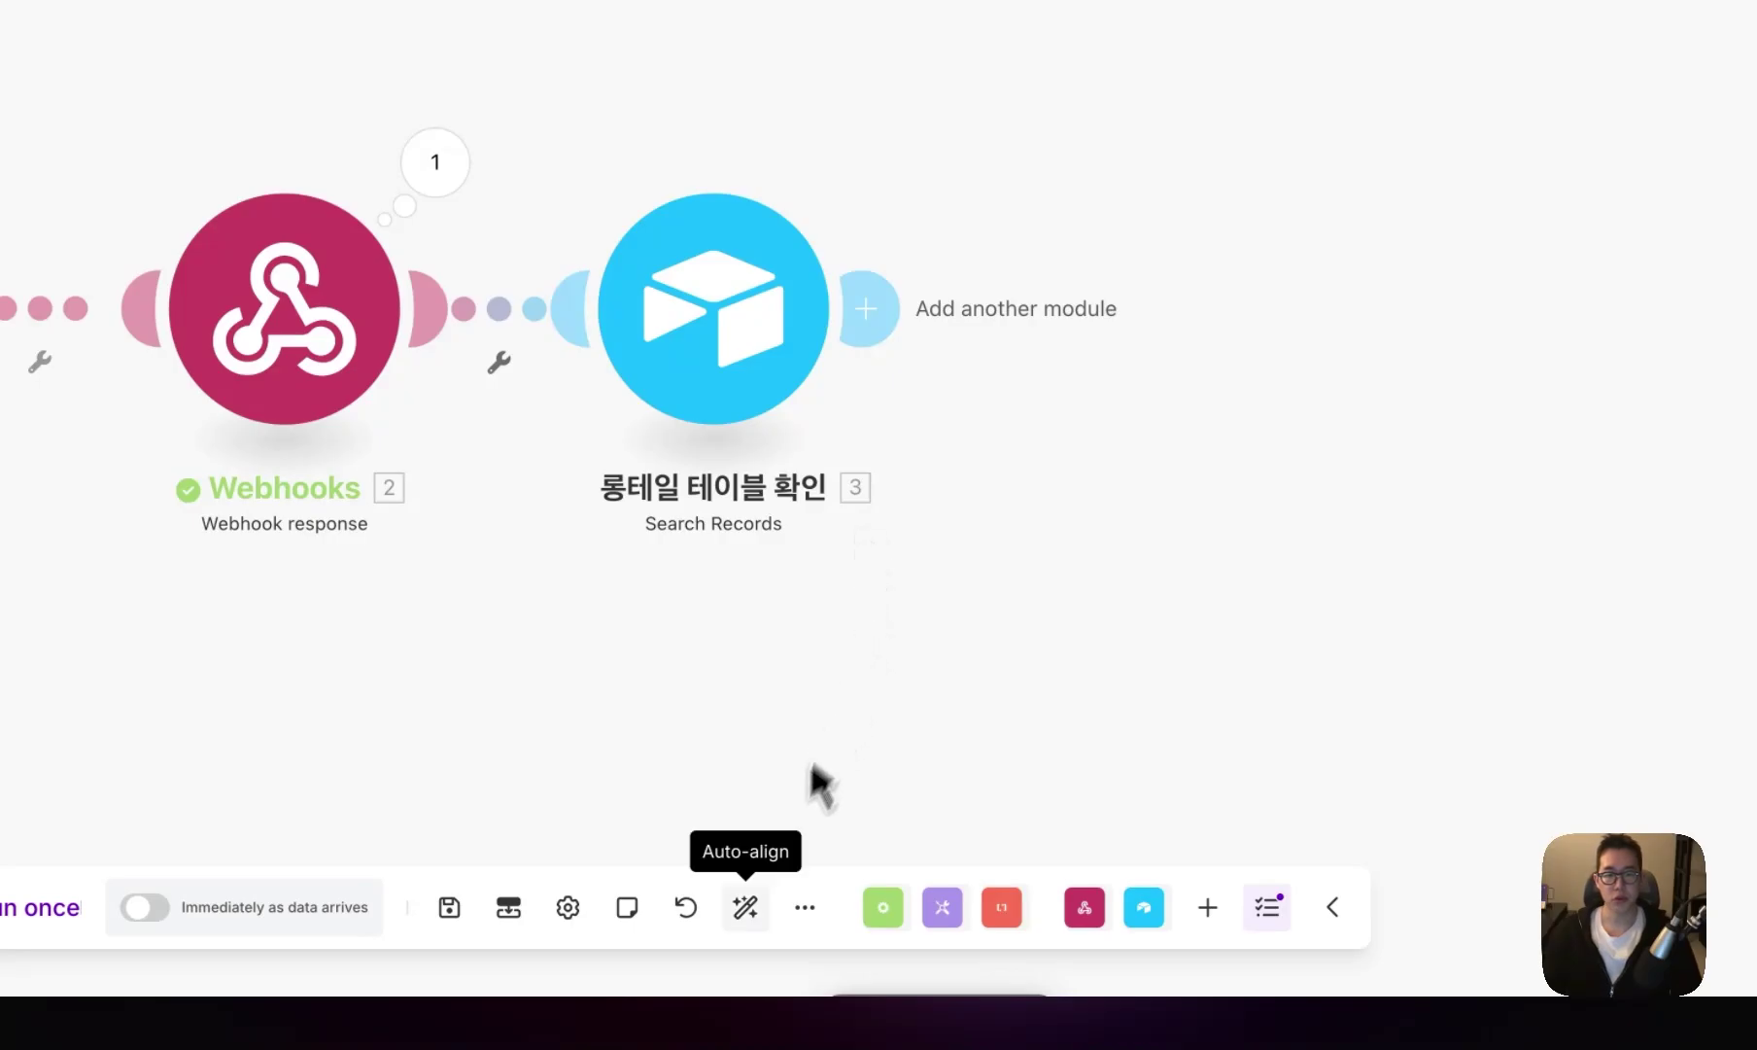
pyautogui.click(746, 907)
pyautogui.click(12, 906)
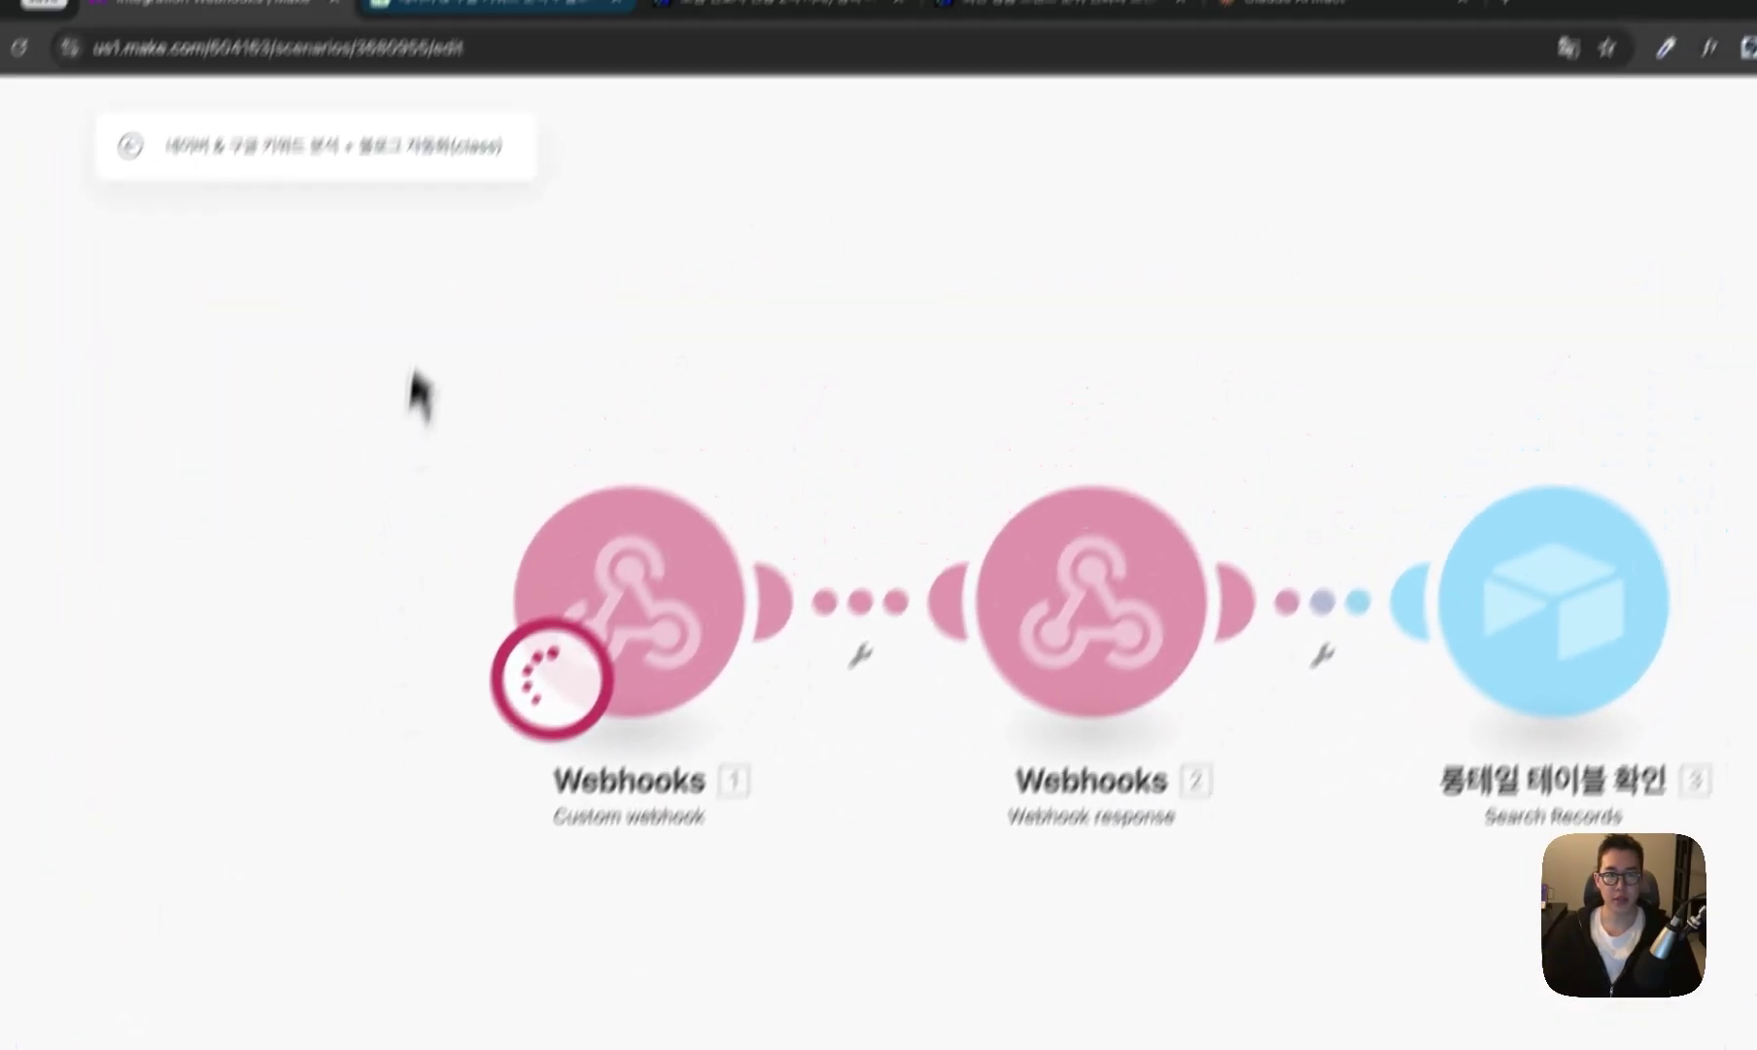
# - Trigger the webhook from the Airtable record and inspect the returned 카테고리별 명품 브랜드 추천 리스트 record (LE ID 2668)
pyautogui.hotkey('ctrl', 'Tab')
pyautogui.click(1186, 382)
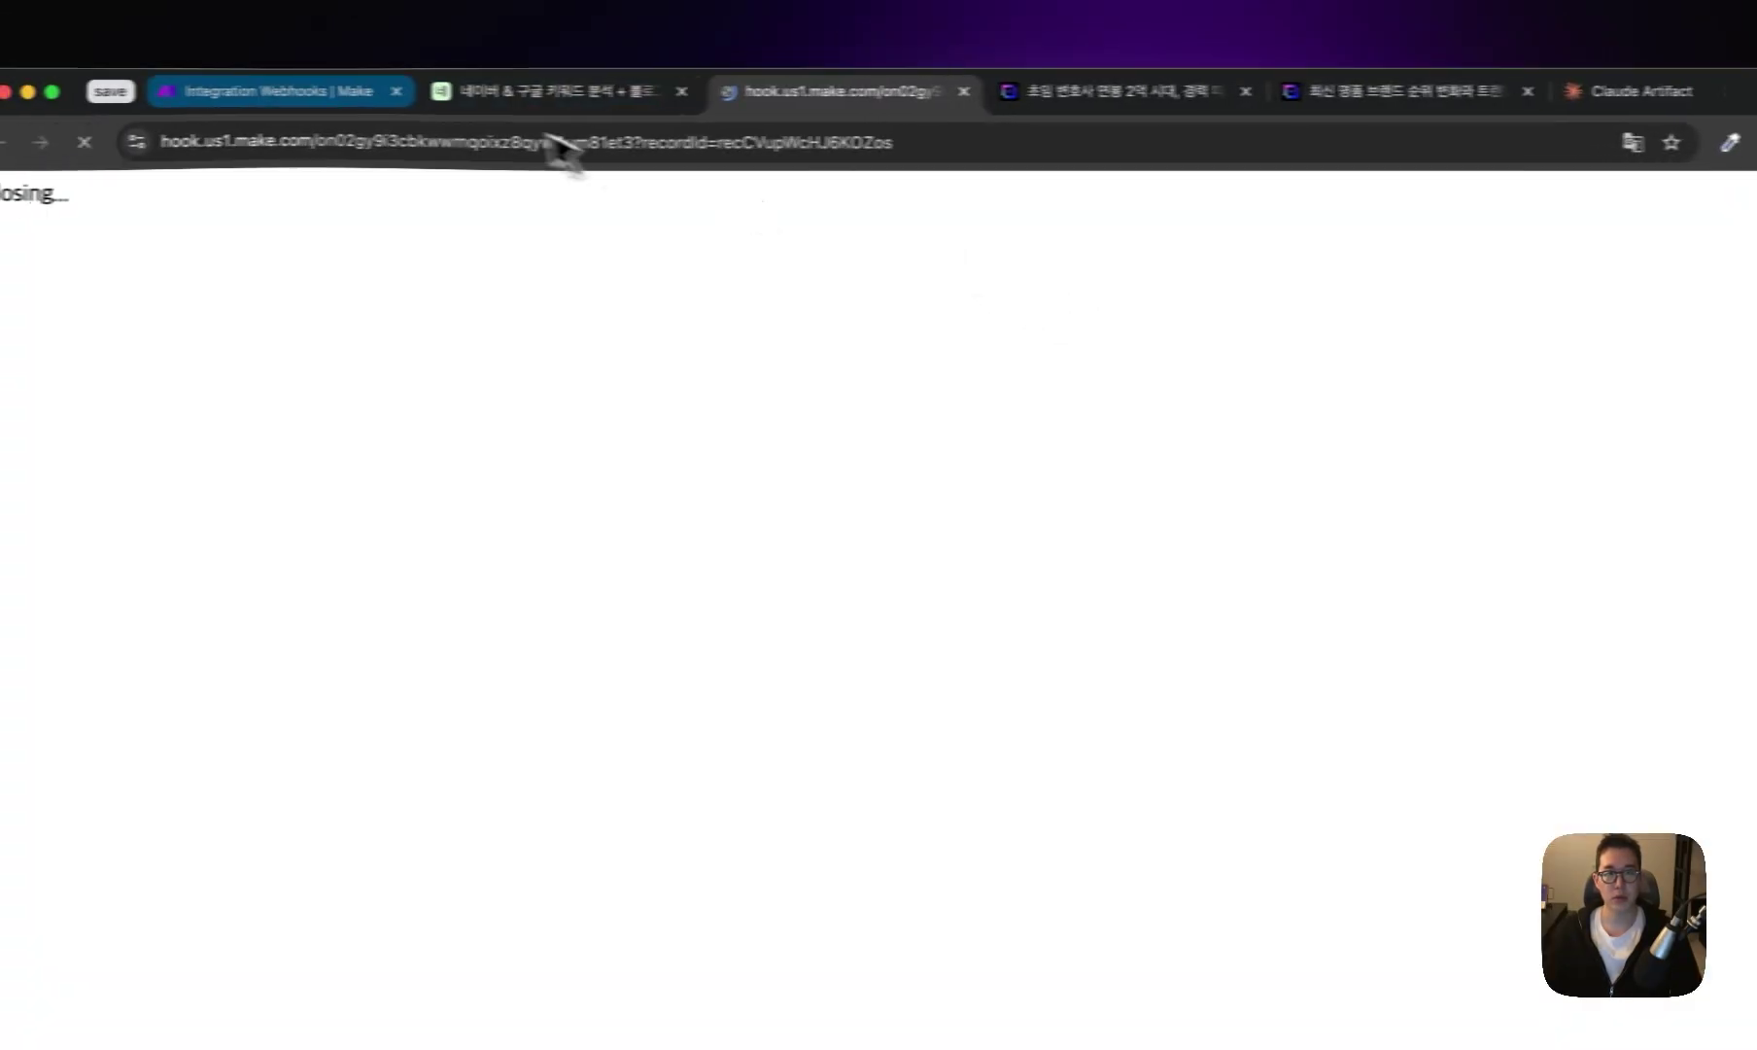
pyautogui.click(756, 413)
pyautogui.click(981, 699)
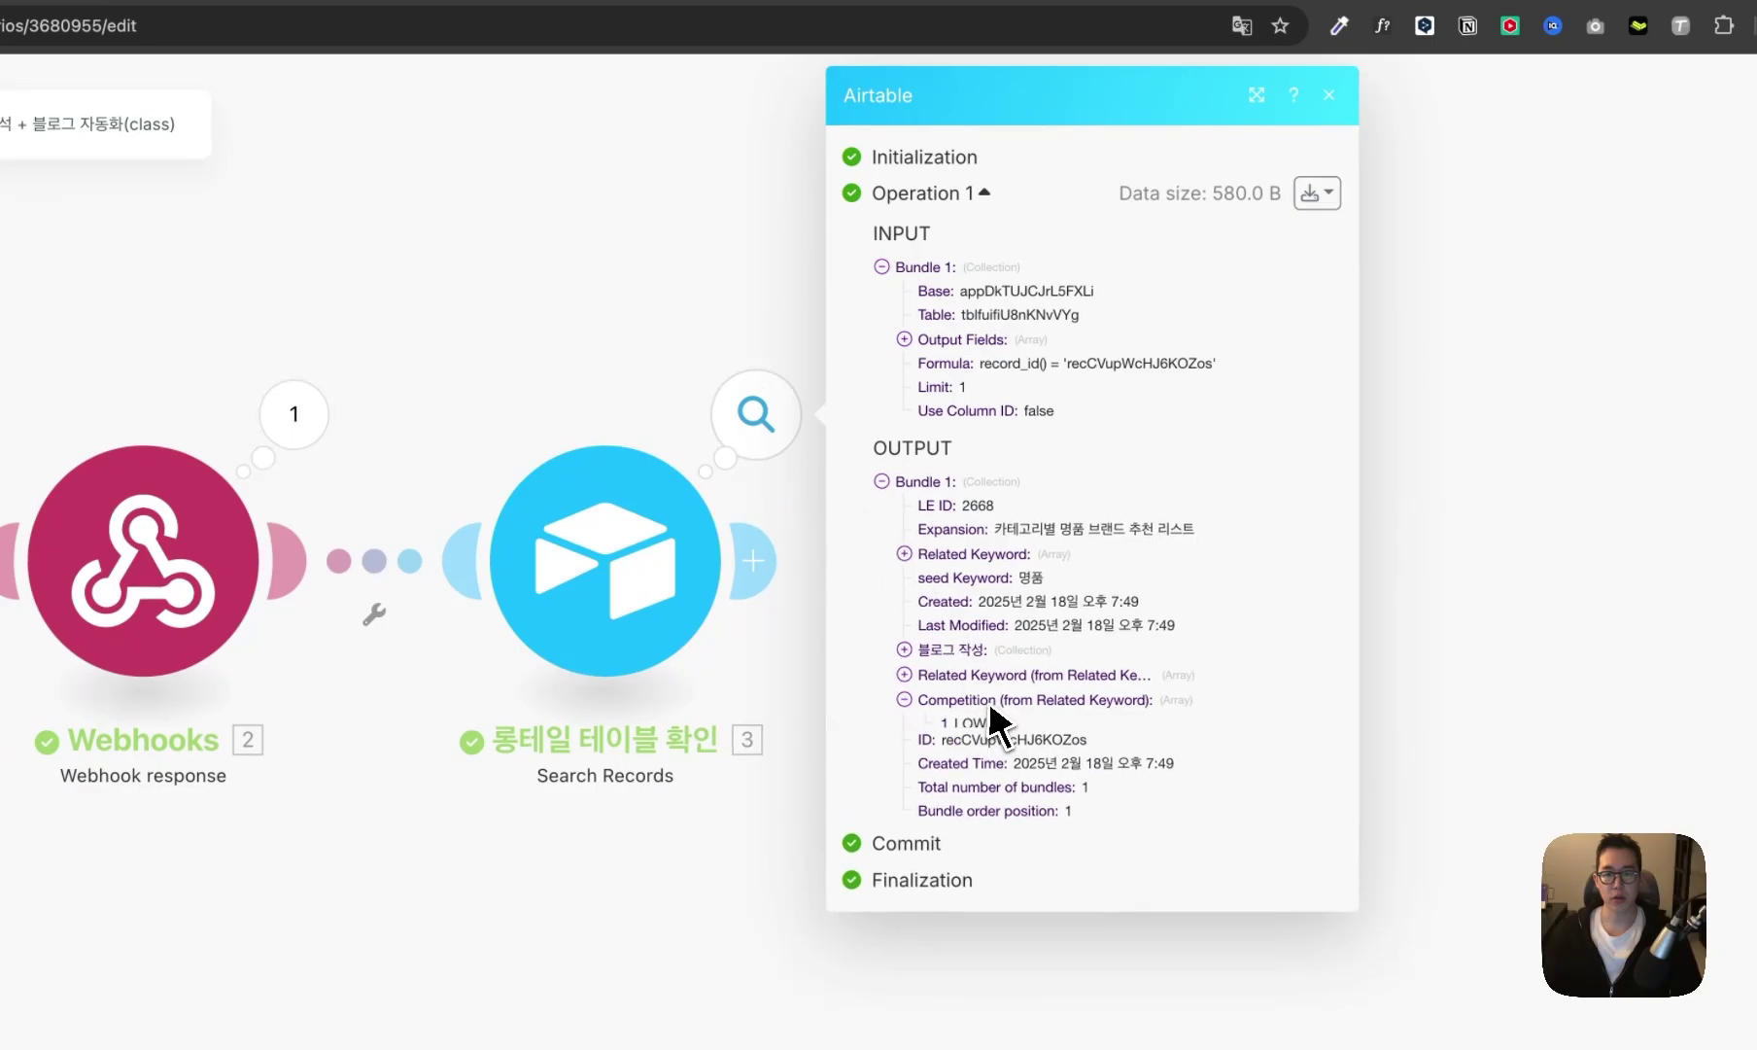
pyautogui.click(967, 554)
pyautogui.moveTo(1007, 533); pyautogui.dragTo(1197, 536)
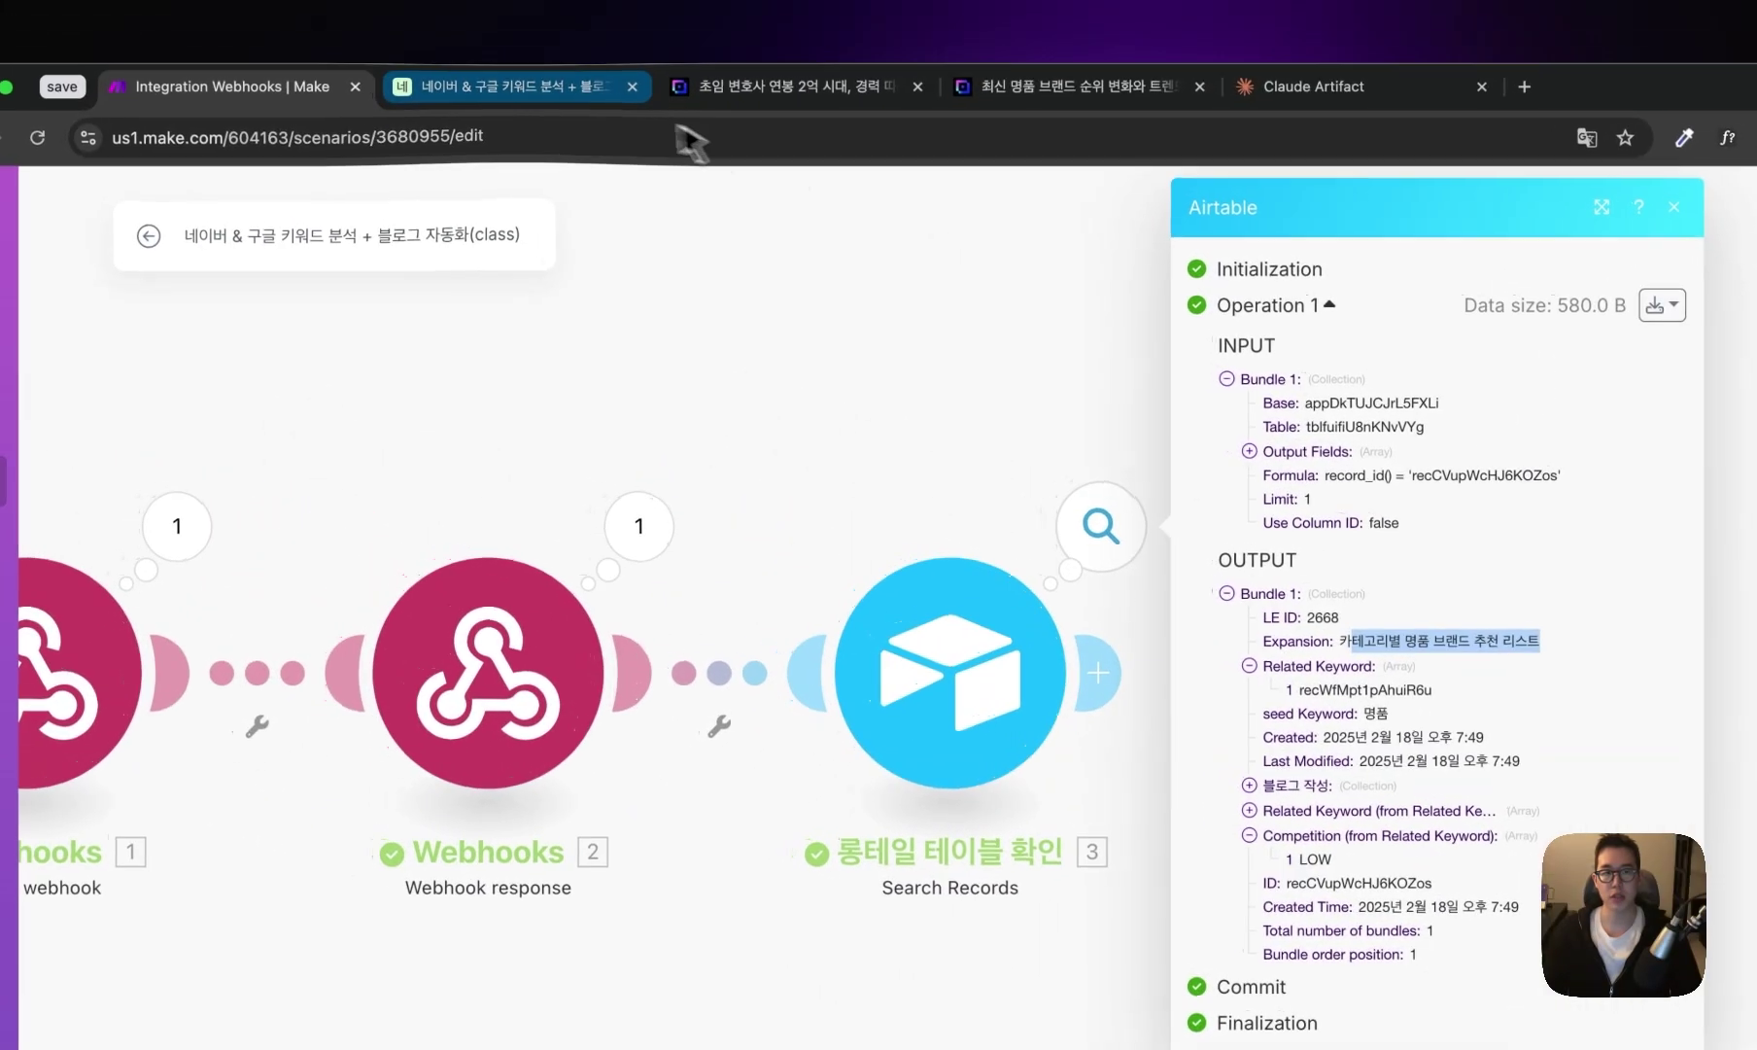
pyautogui.click(511, 31)
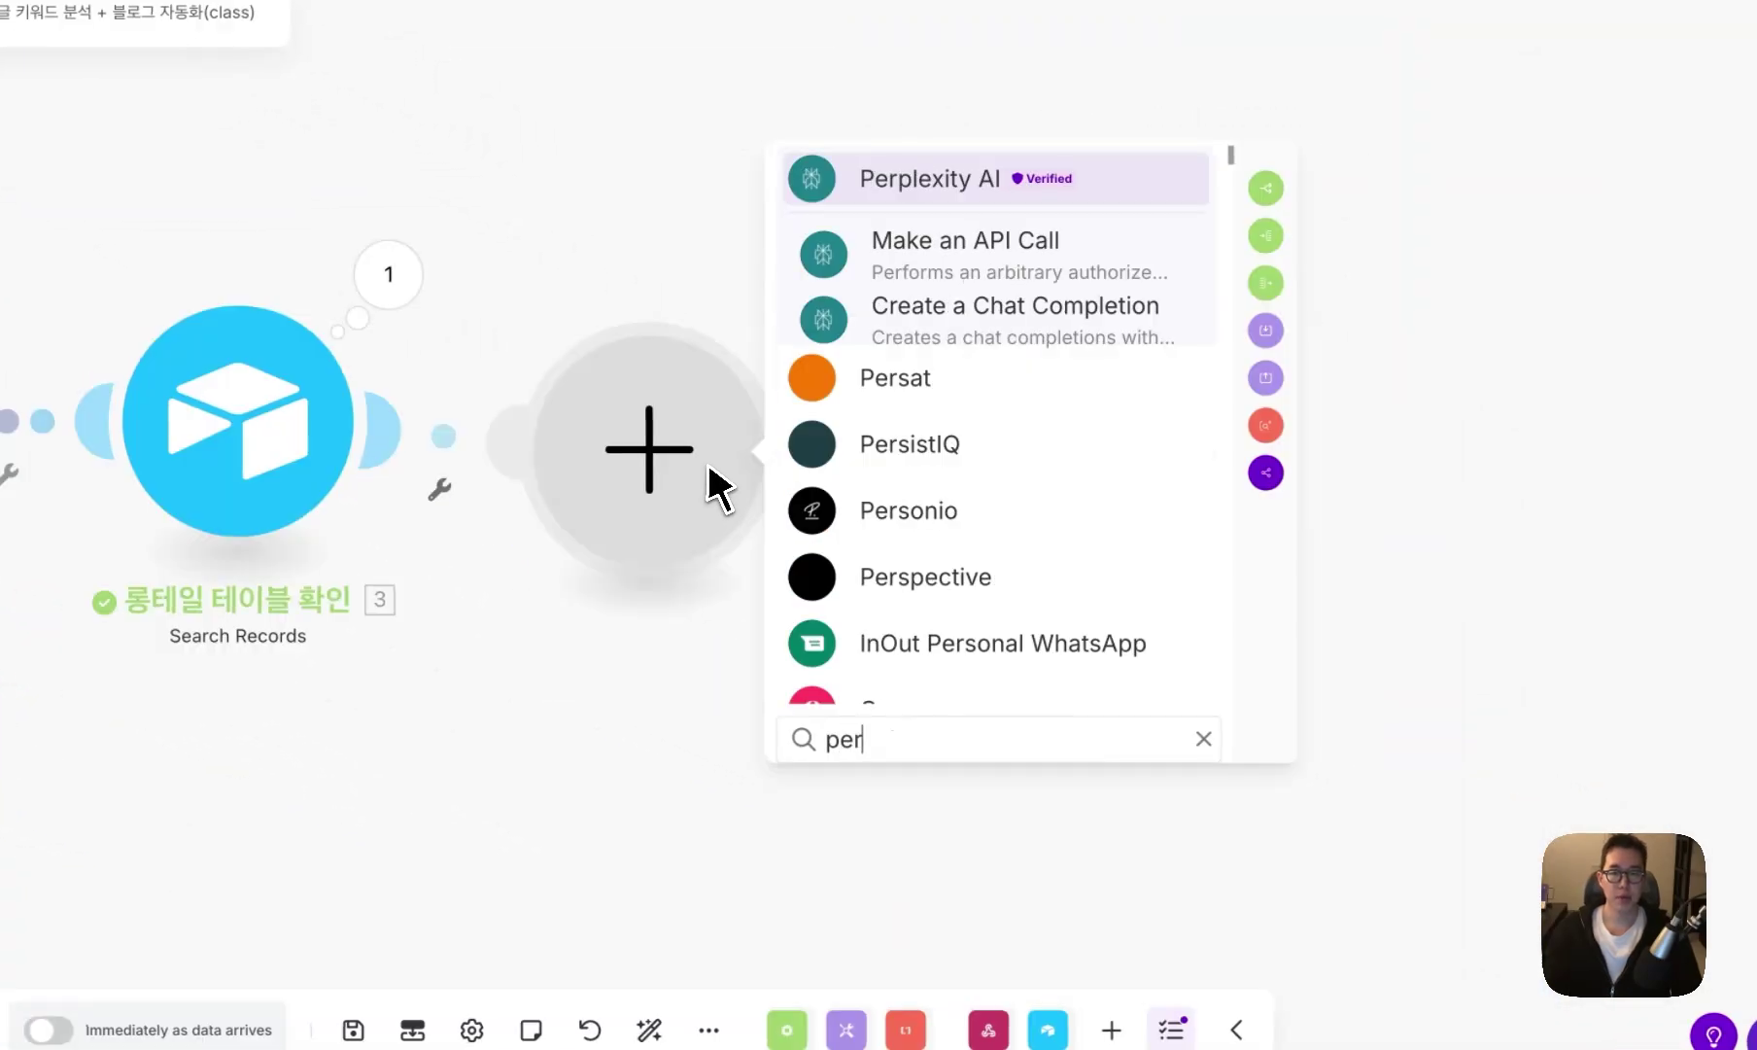
# - Try a Perplexity Chat Completion step, then abandon and delete it
pyautogui.click(1011, 309)
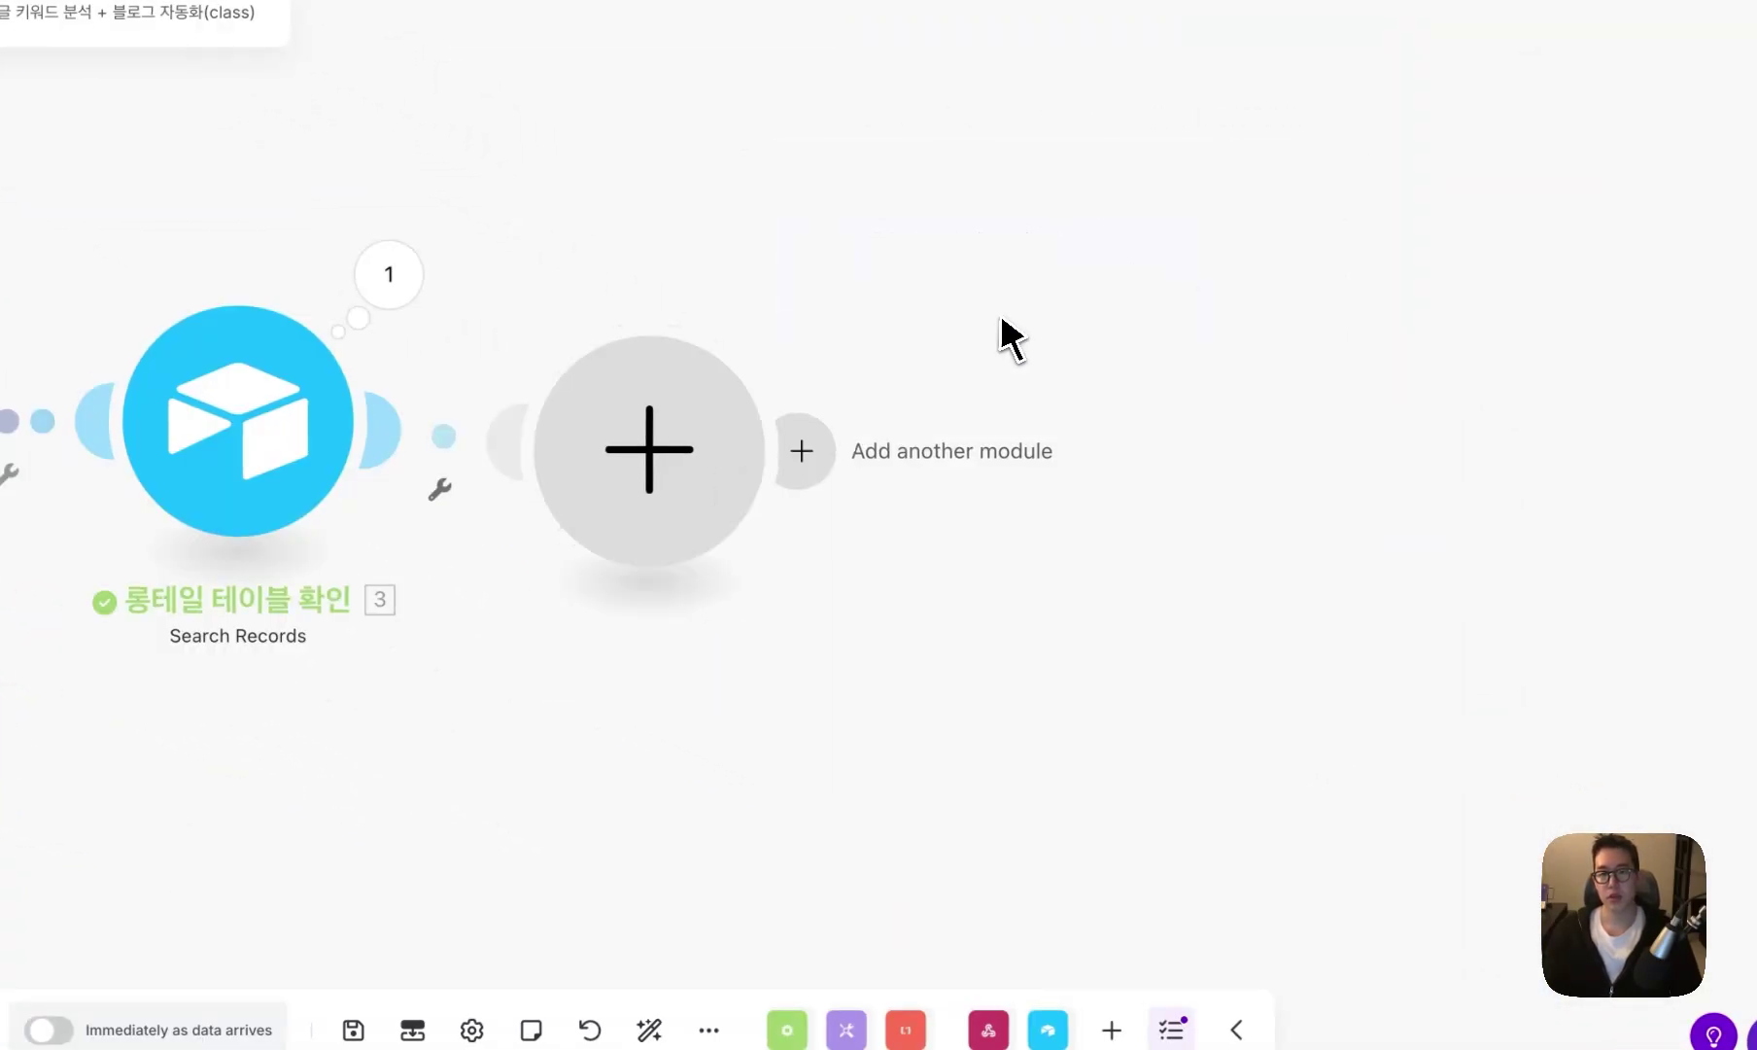
pyautogui.click(1036, 355)
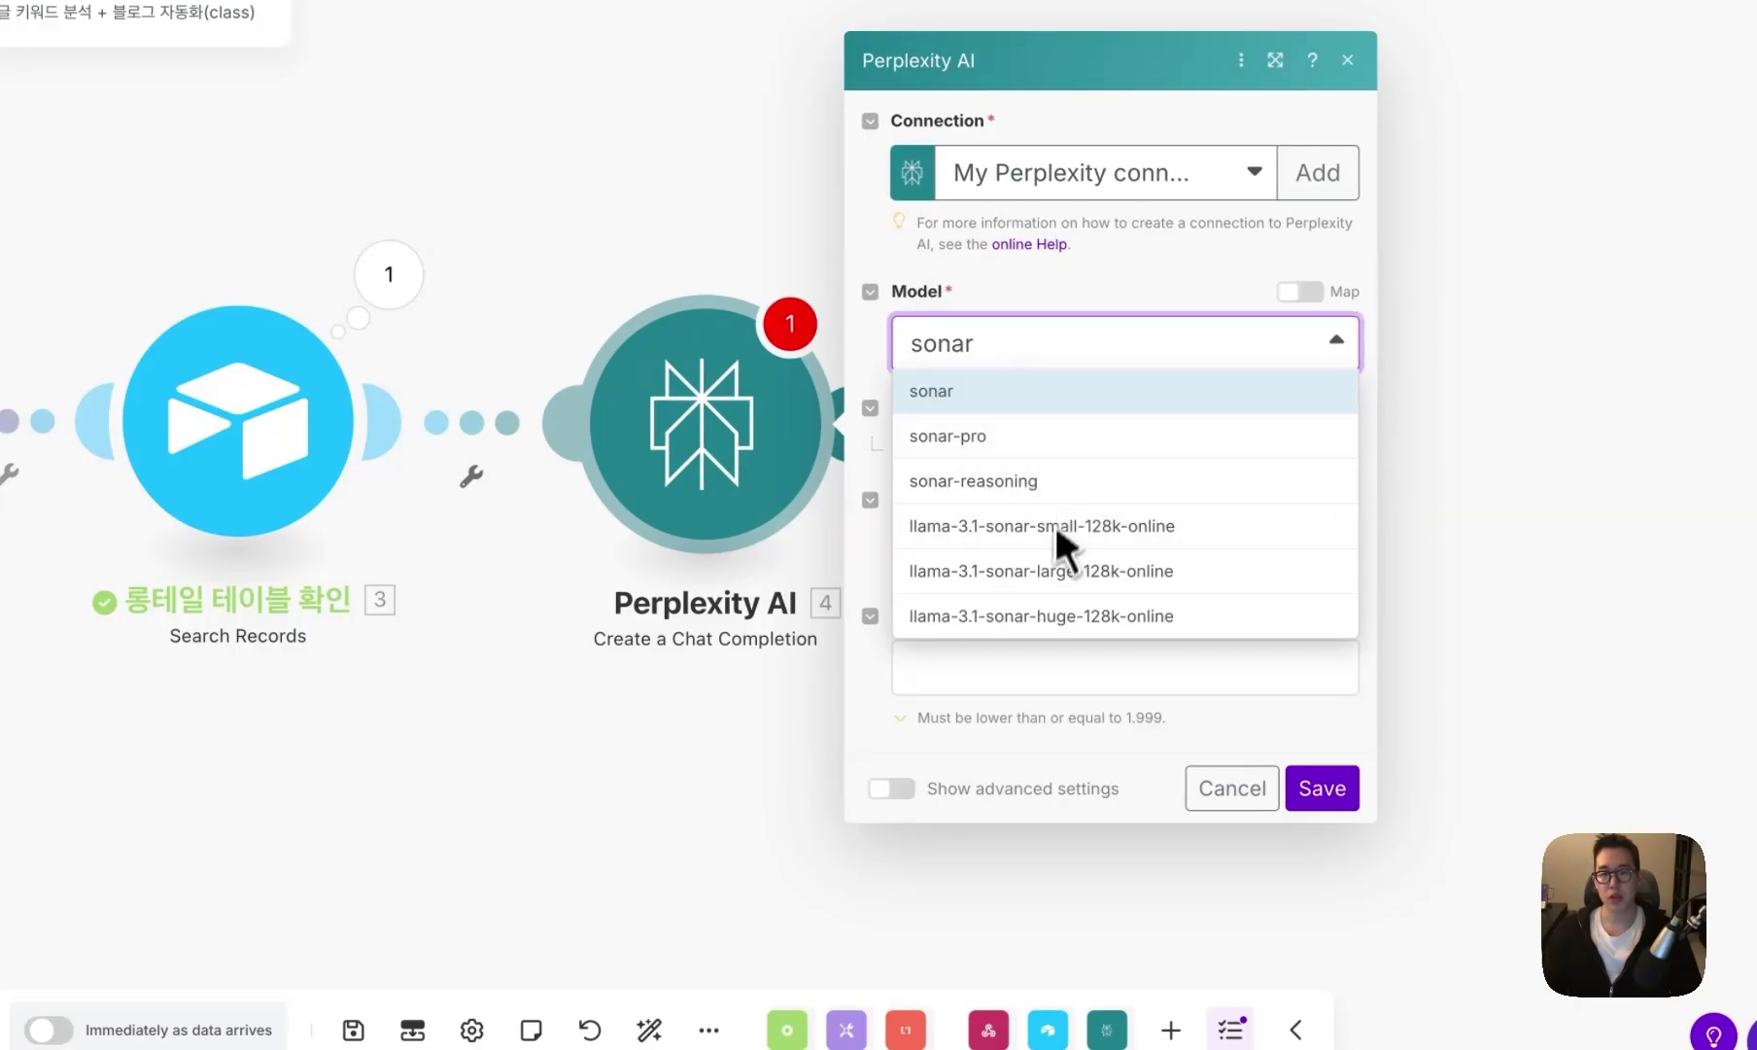
pyautogui.click(1204, 778)
pyautogui.rightClick(714, 442)
pyautogui.click(856, 727)
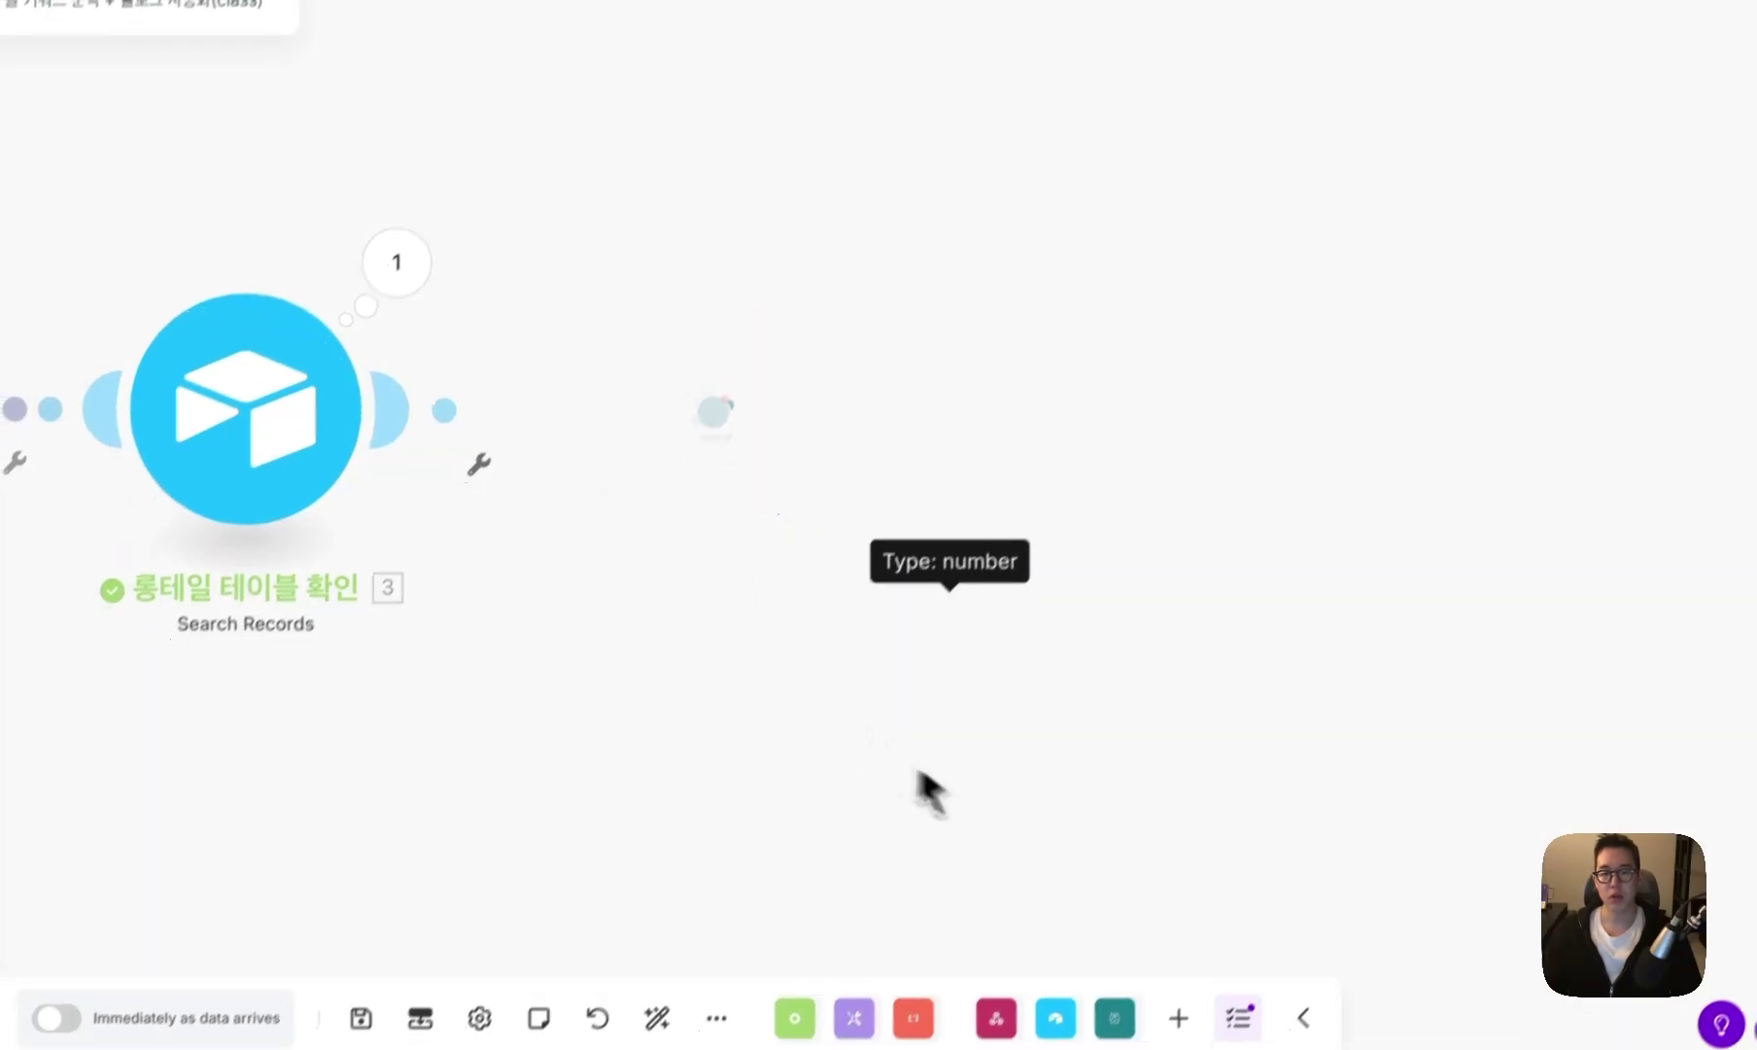
# - Add a Perplexity AI Make an API Call module connected after the record search
pyautogui.click(1115, 1018)
pyautogui.click(1157, 704)
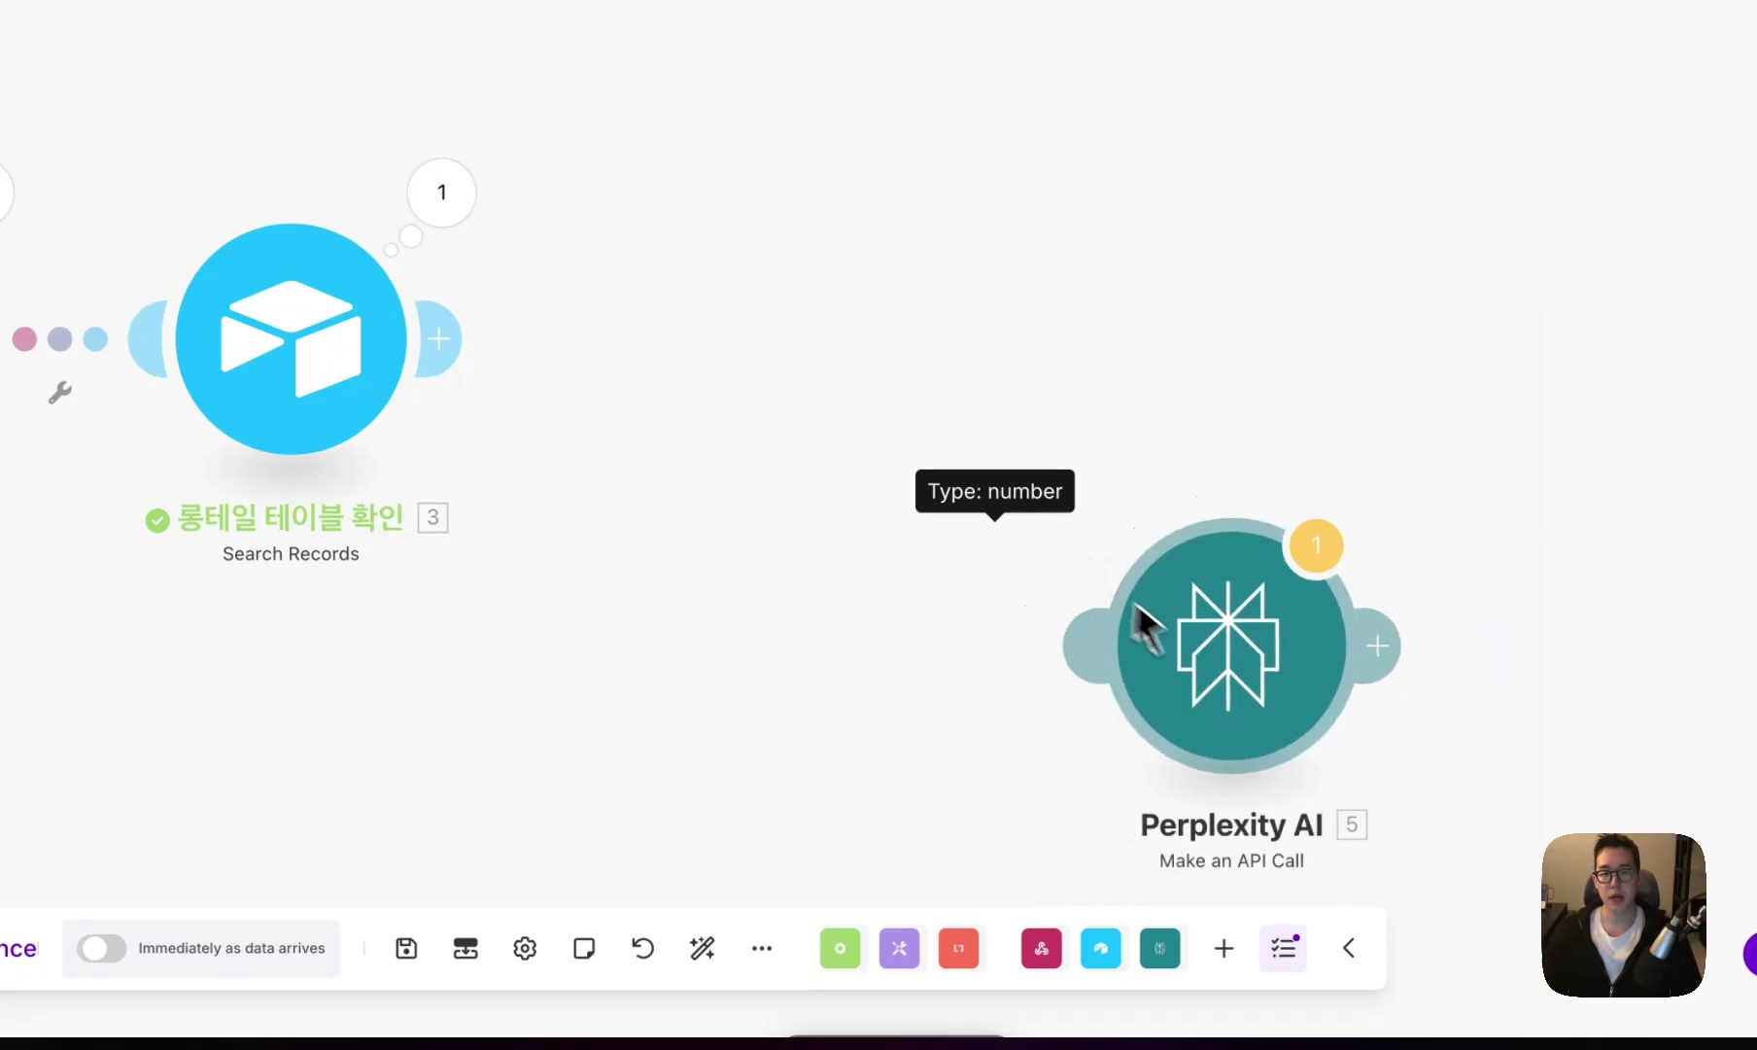
pyautogui.moveTo(1142, 627); pyautogui.dragTo(722, 329)
pyautogui.click(773, 345)
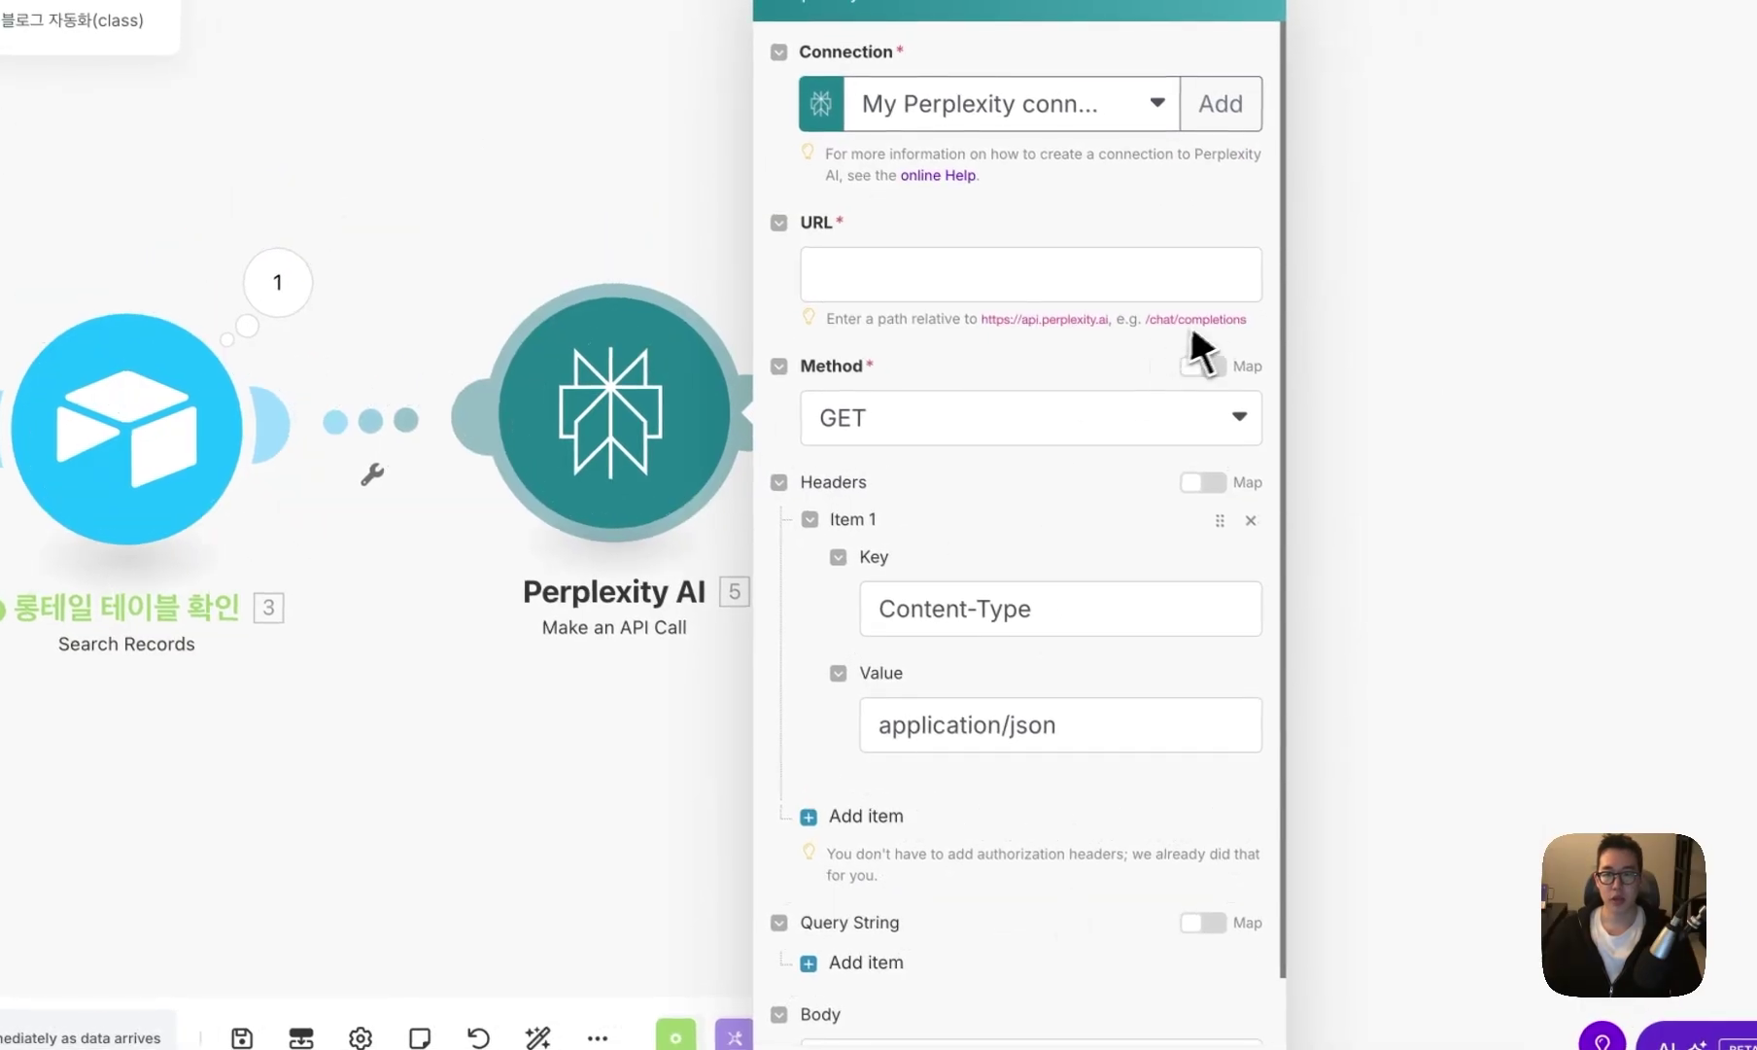
# - Set the API call's URL to /chat/completions and its method to POST
pyautogui.click(1198, 291)
pyautogui.write('/chat/completions')
pyautogui.click(984, 420)
pyautogui.click(899, 507)
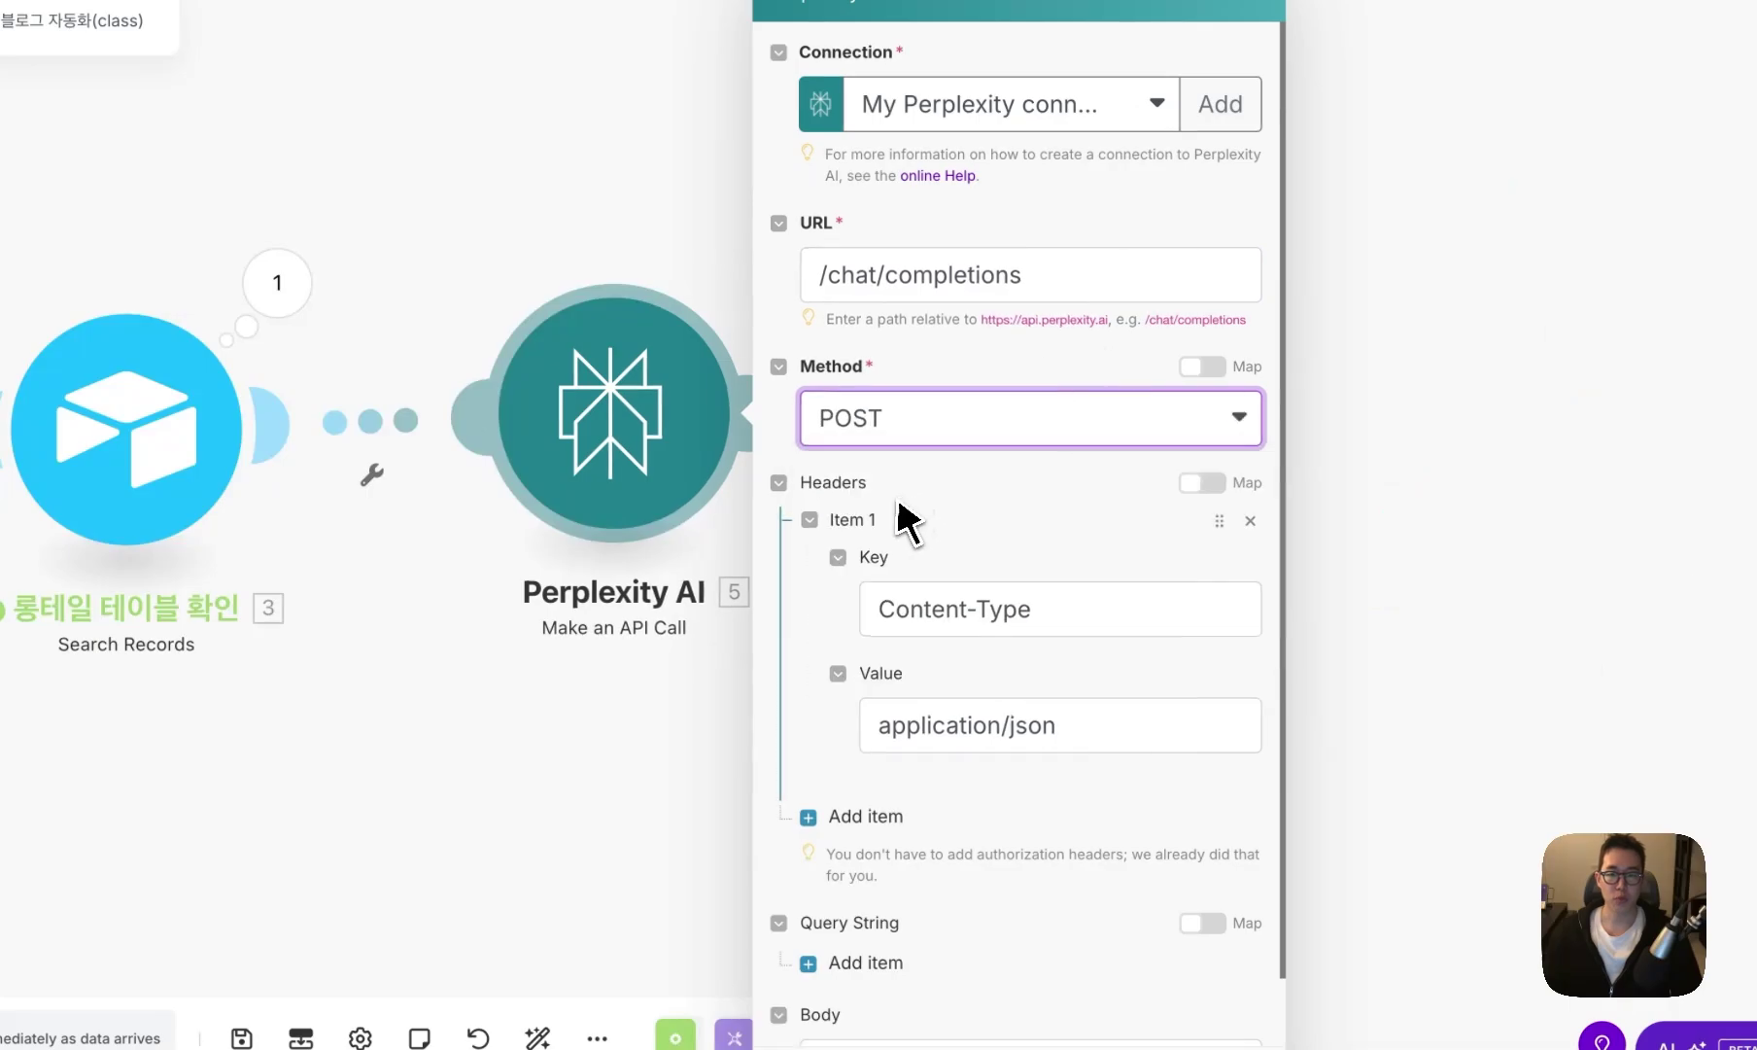
pyautogui.scroll(-1, 823, 706)
pyautogui.click(971, 1042)
# - Paste the JSON chat request body and examine its sonar-pro model name
pyautogui.hotkey('ctrl', 'v')
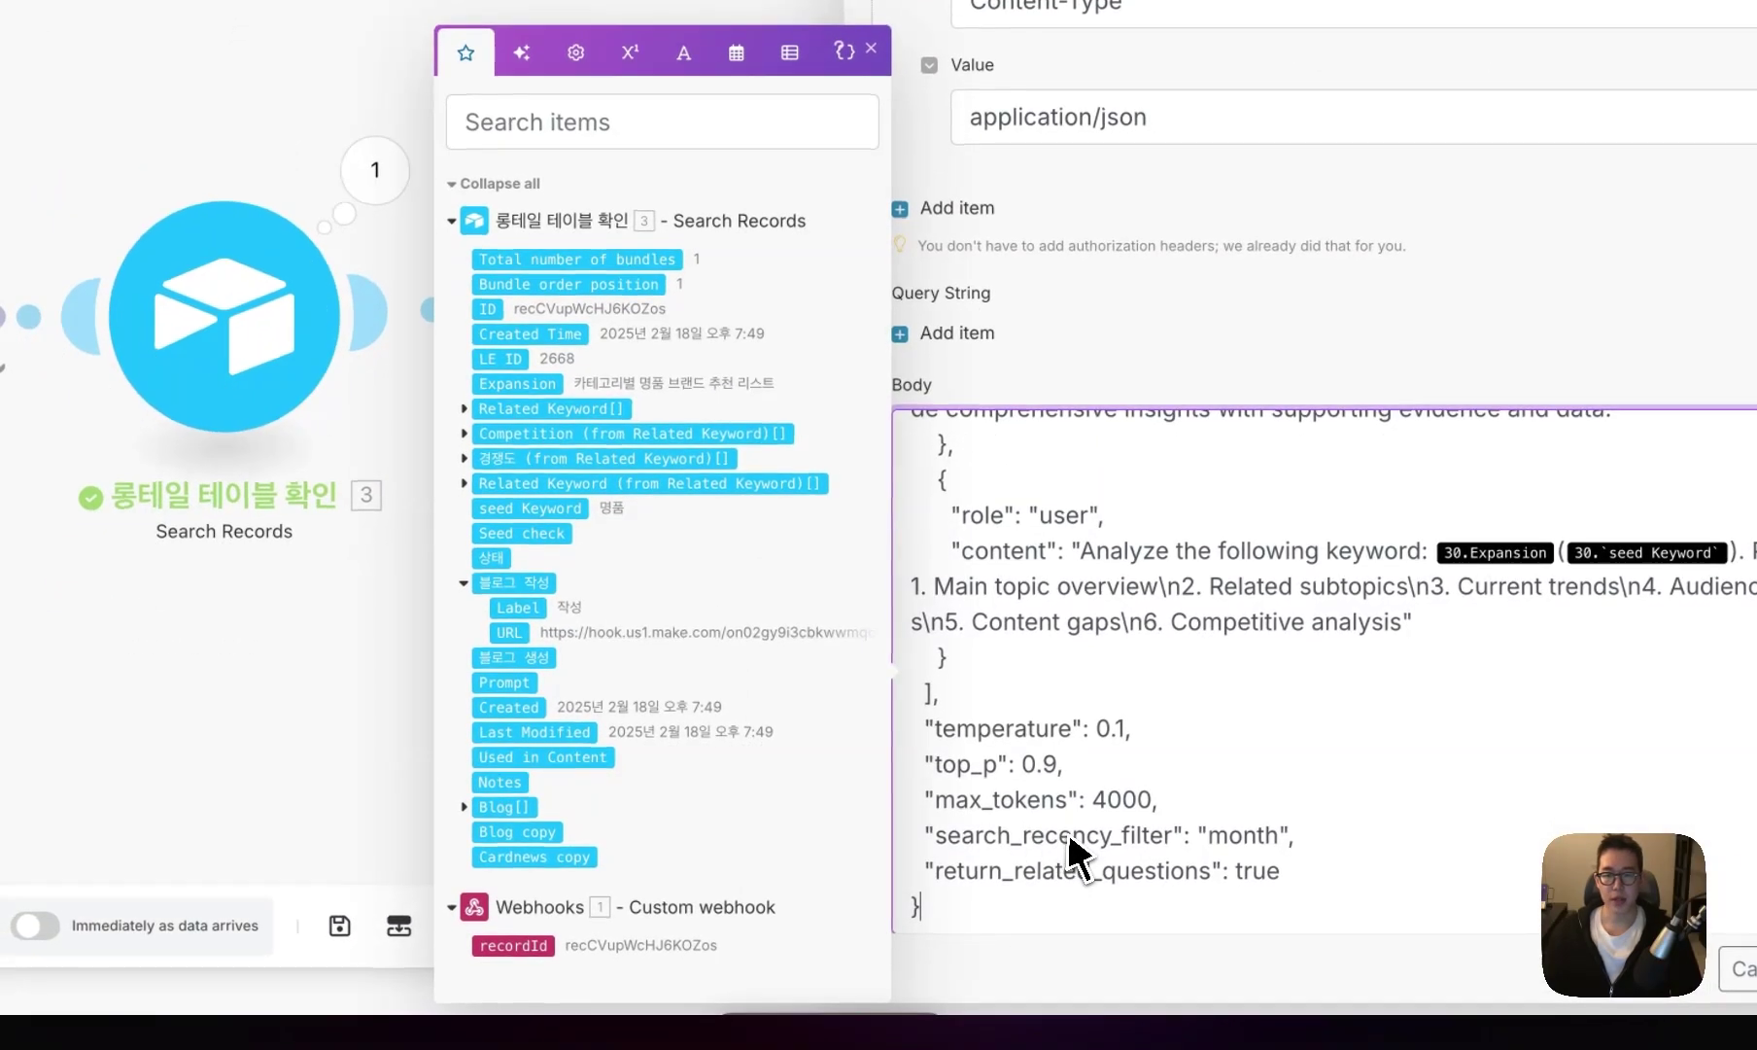
pyautogui.scroll(5, 1069, 855)
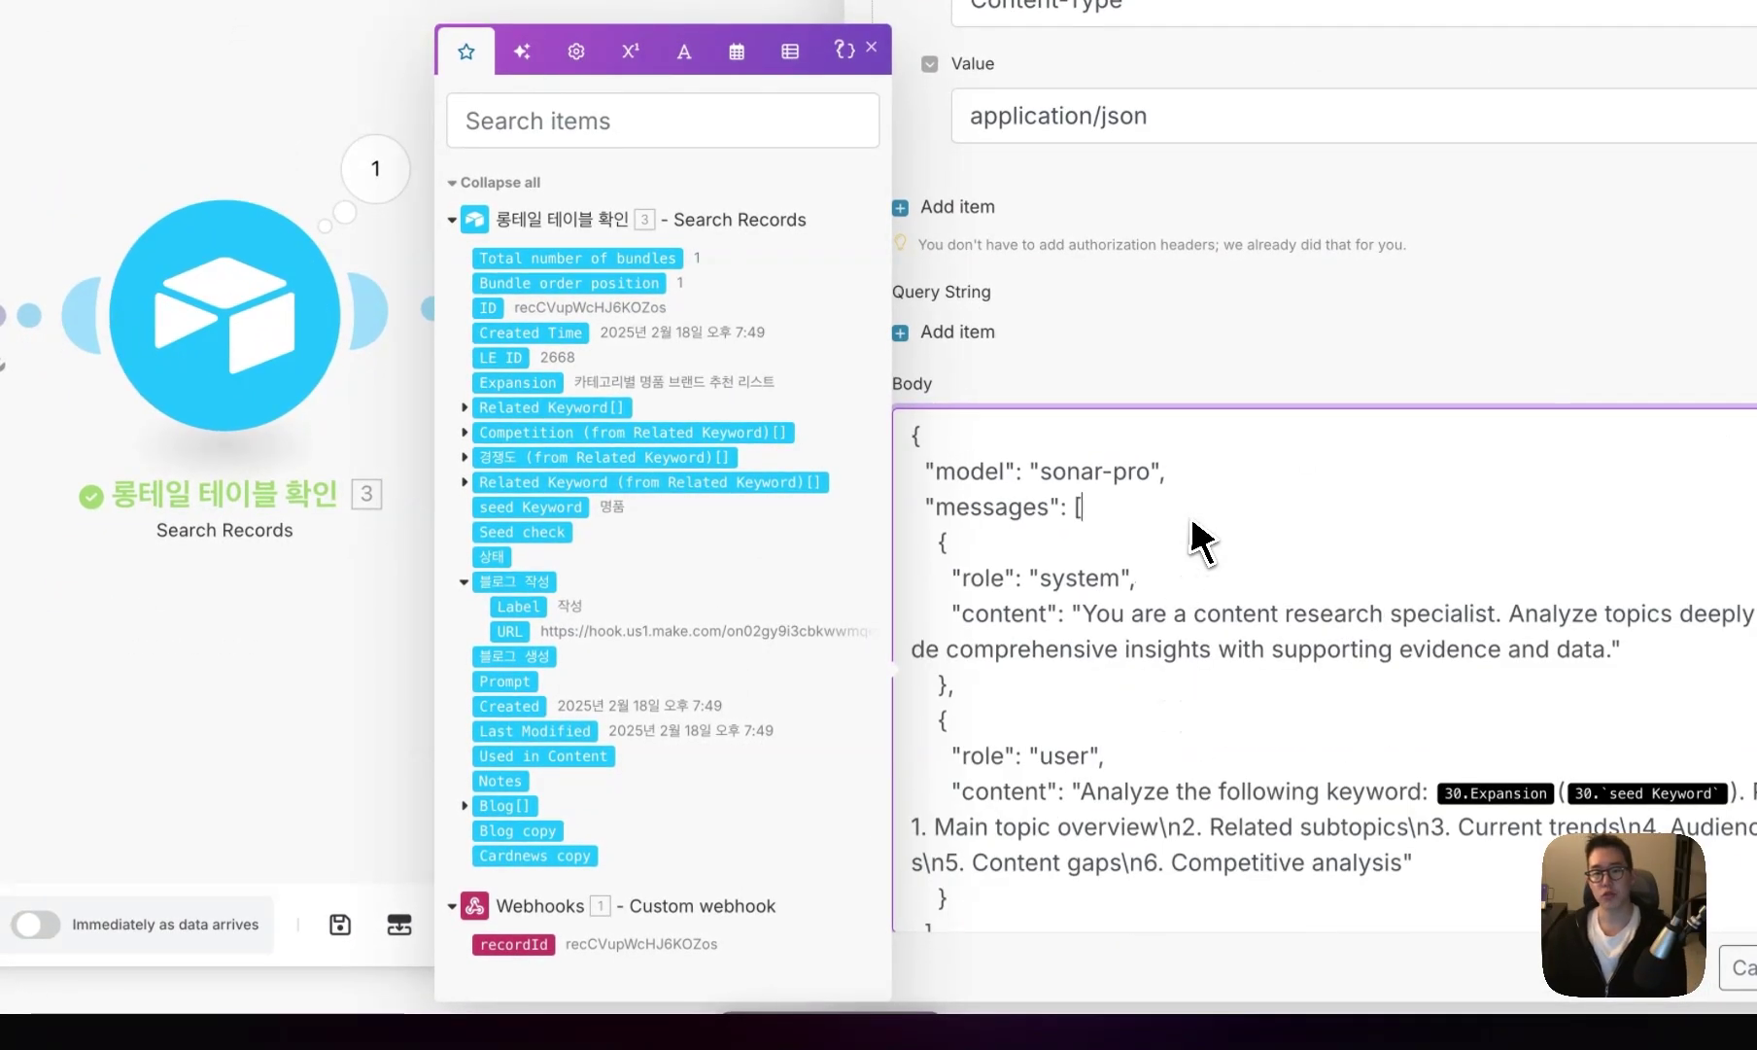
pyautogui.click(1190, 474)
pyautogui.moveTo(1191, 475); pyautogui.dragTo(1070, 474)
pyautogui.click(1059, 486)
pyautogui.click(1151, 480)
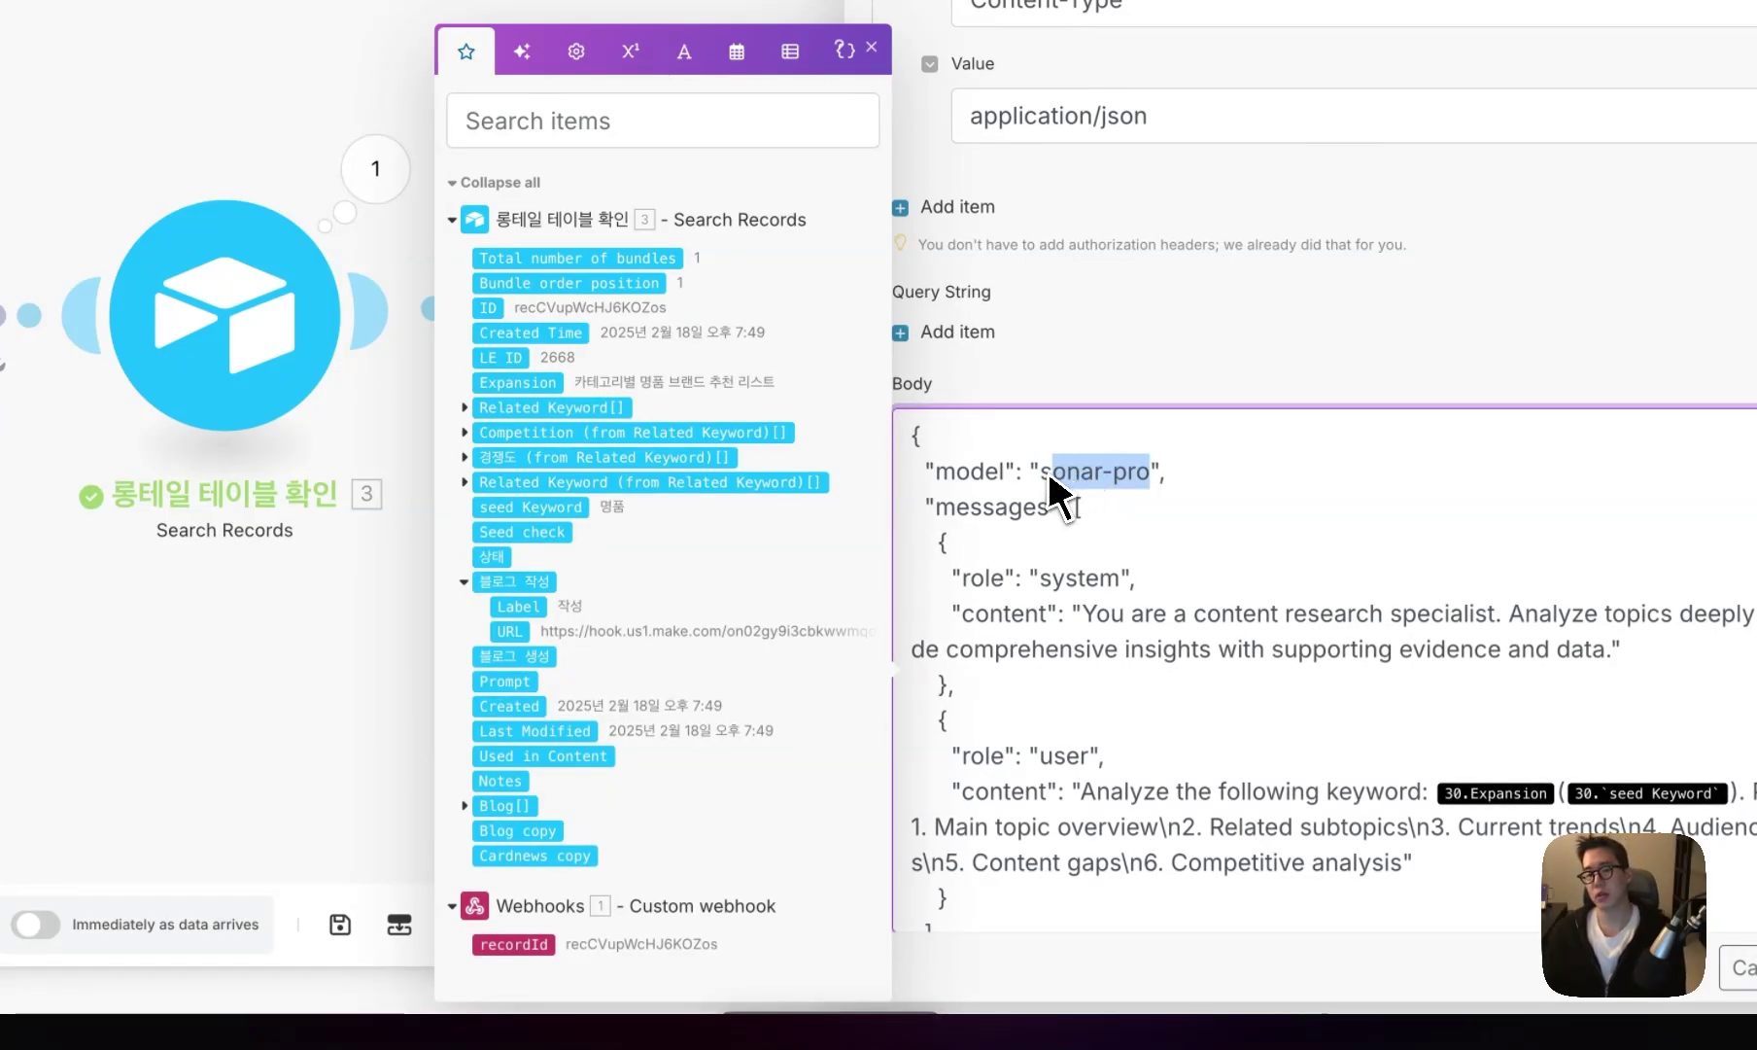
pyautogui.click(1091, 476)
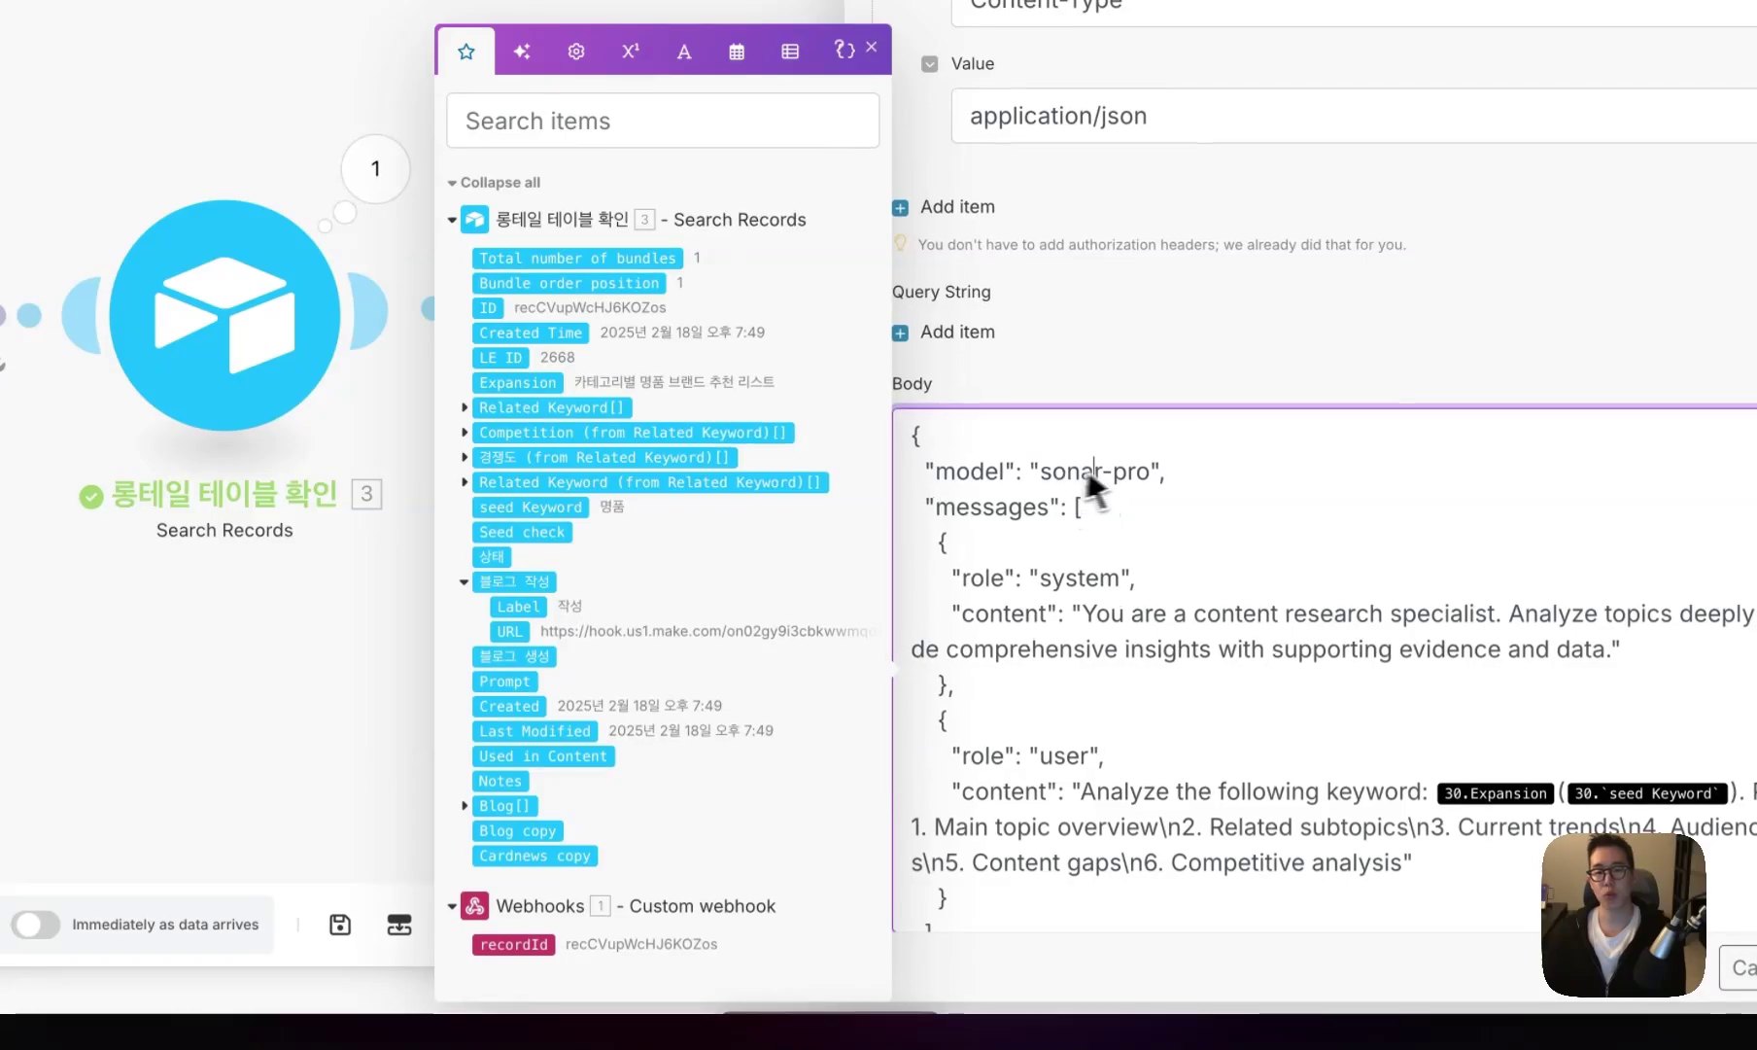
pyautogui.moveTo(1148, 476); pyautogui.dragTo(1088, 478)
# - Replace the outdated field mappings in the prompt with the record's Expansion field
pyautogui.scroll(-3, 1093, 510)
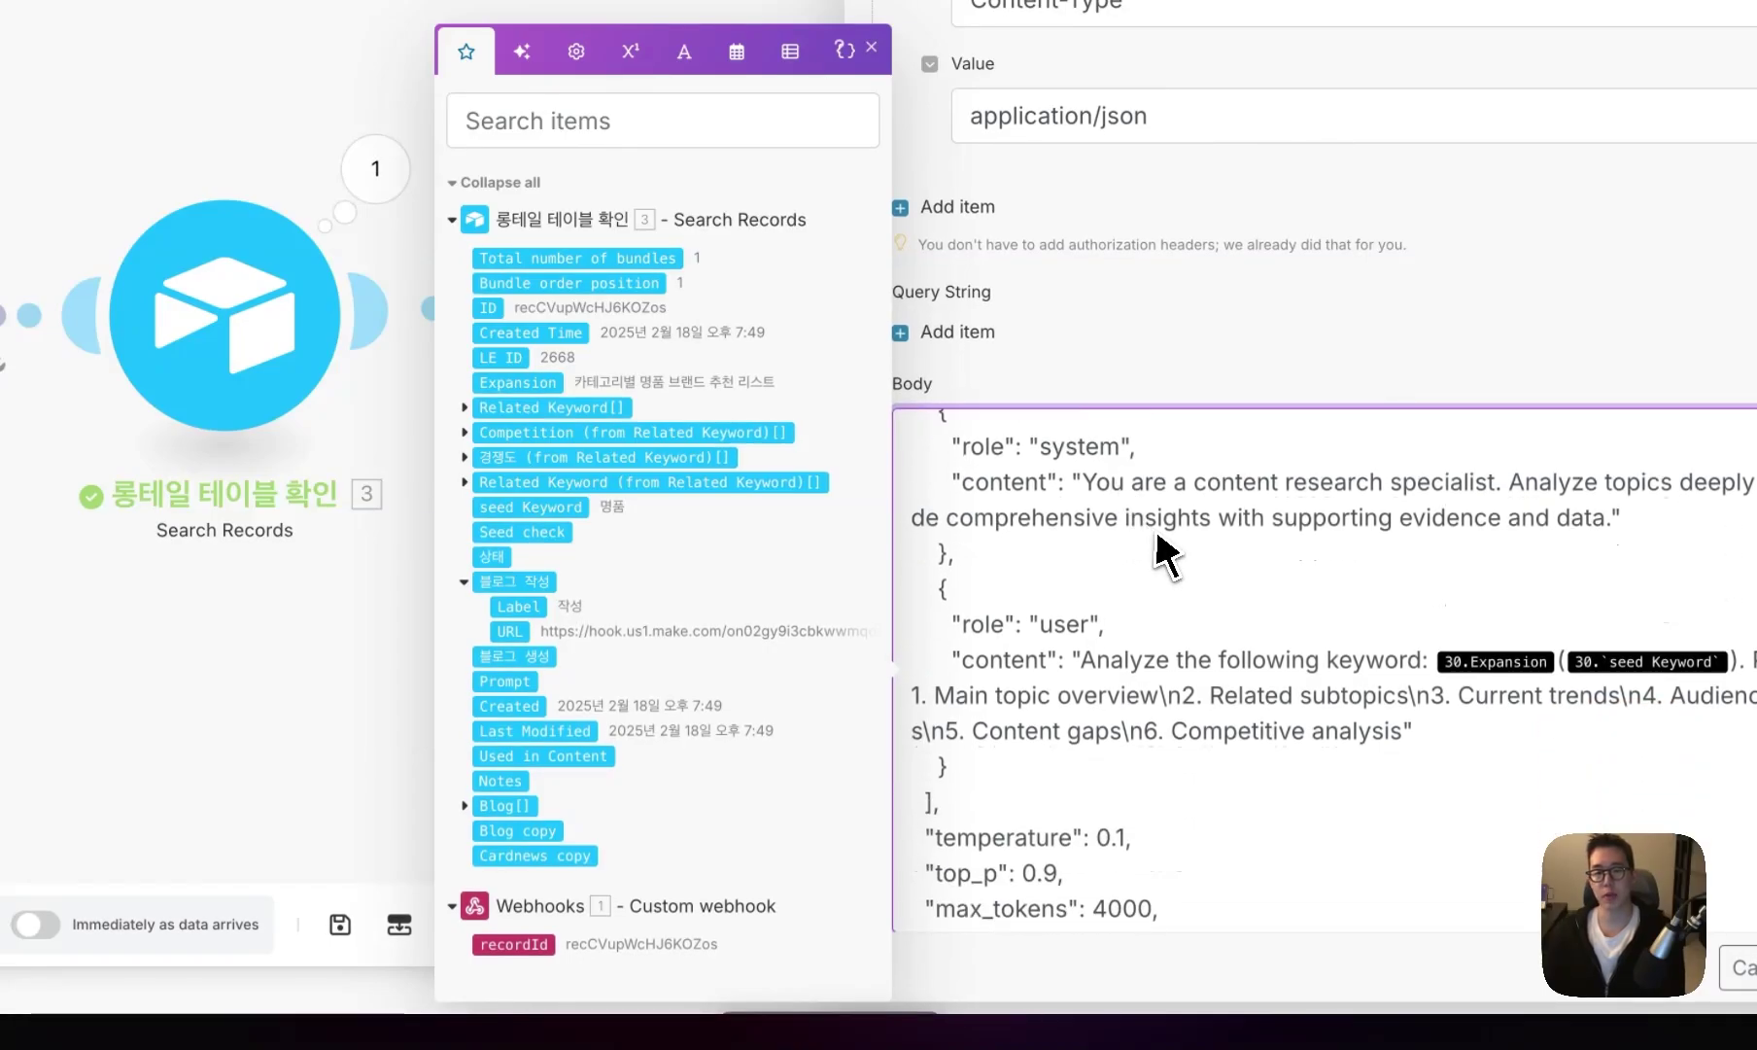
pyautogui.scroll(3, 1165, 553)
pyautogui.scroll(-3, 1165, 553)
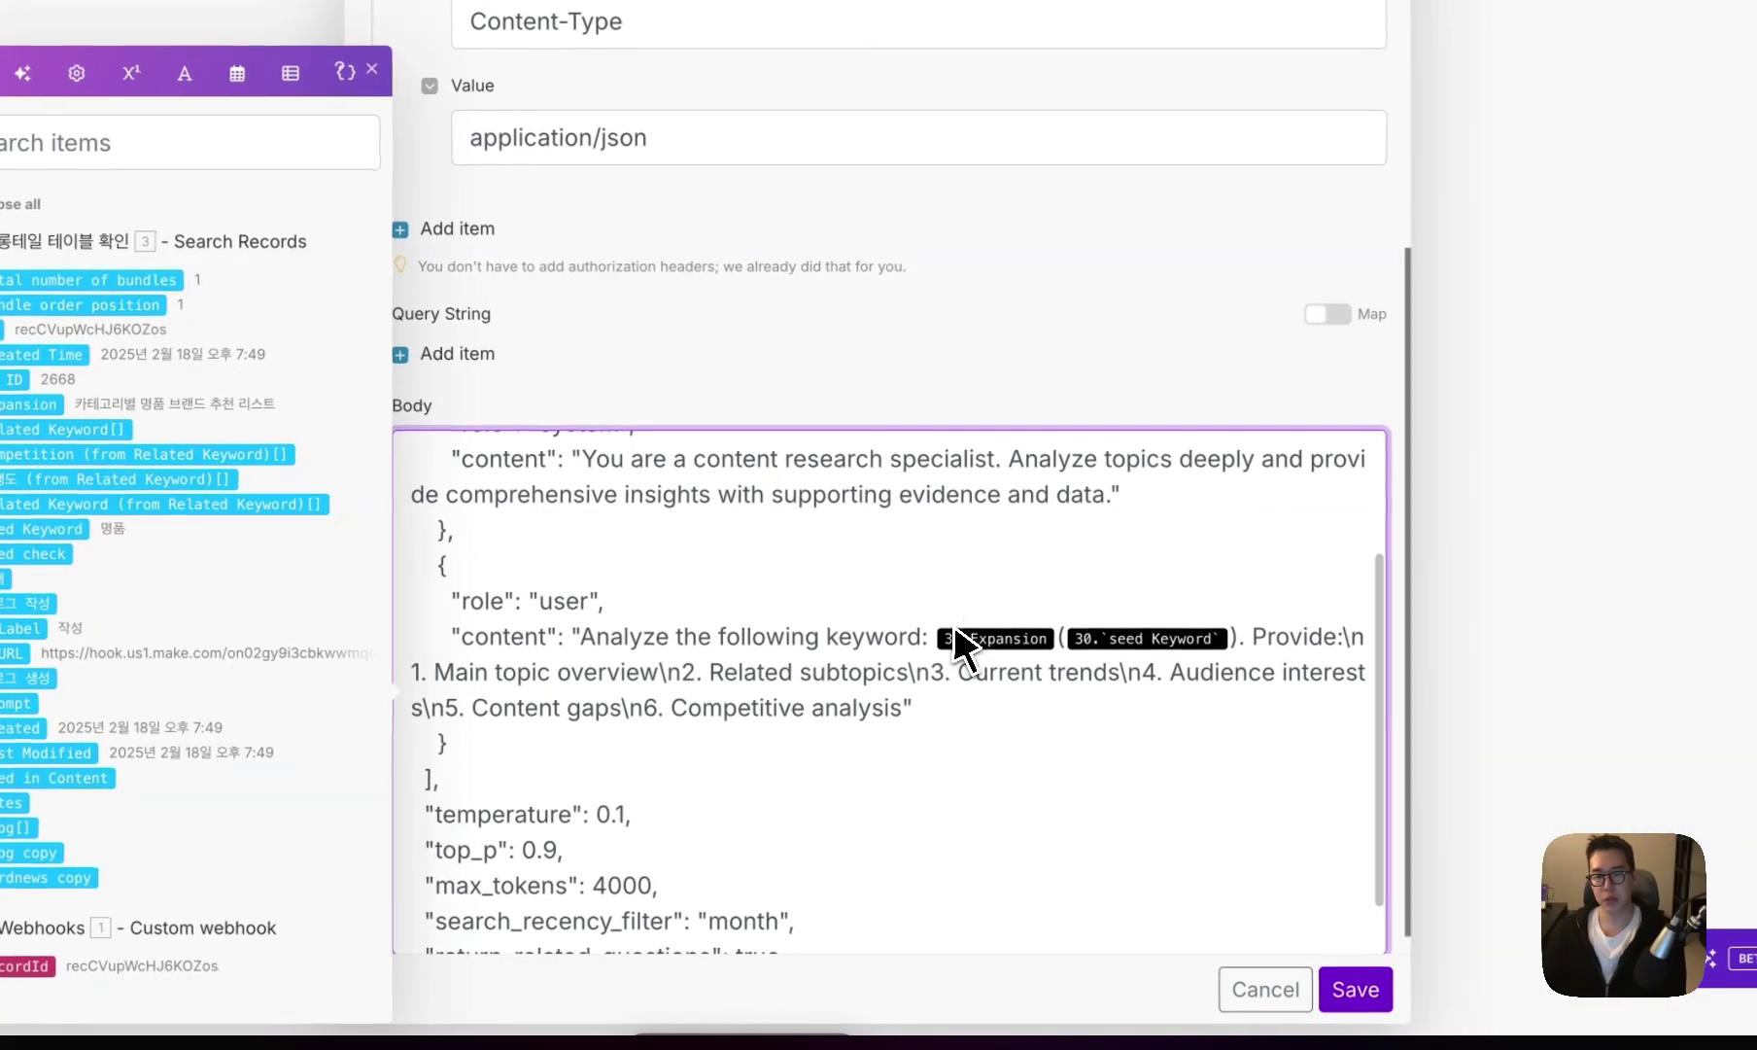
pyautogui.click(1586, 819)
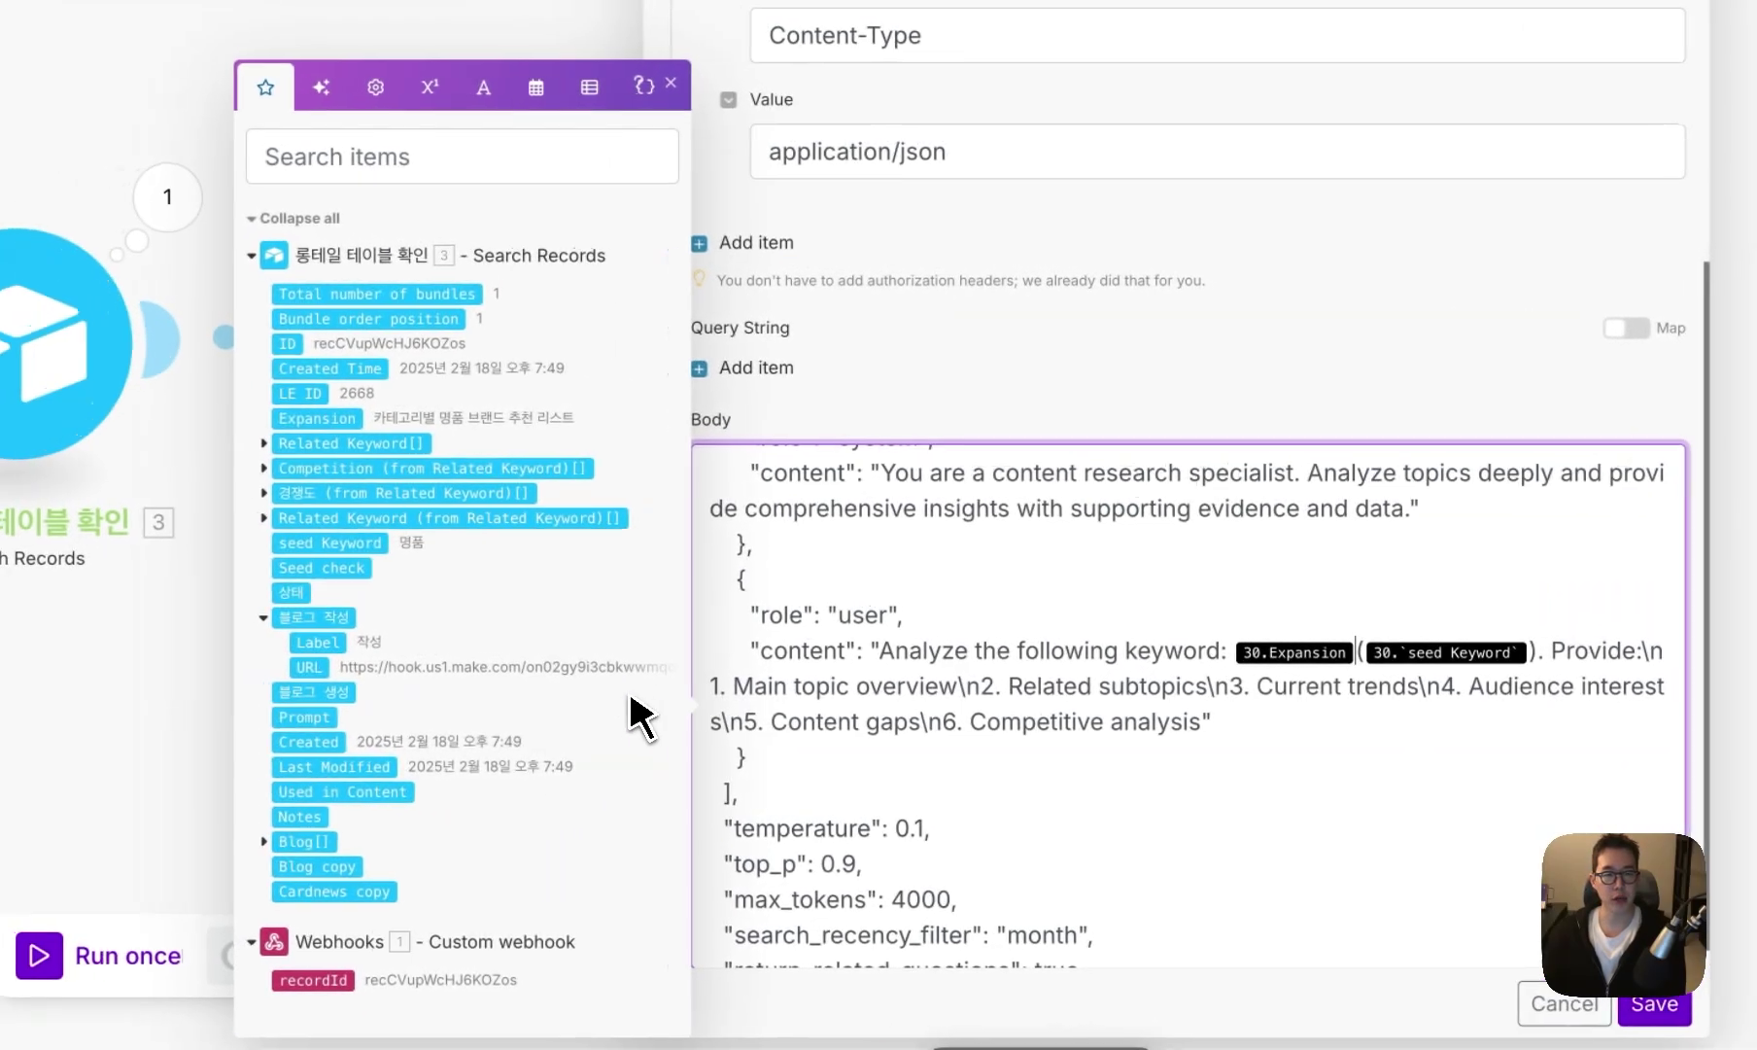
pyautogui.scroll(3, 501, 611)
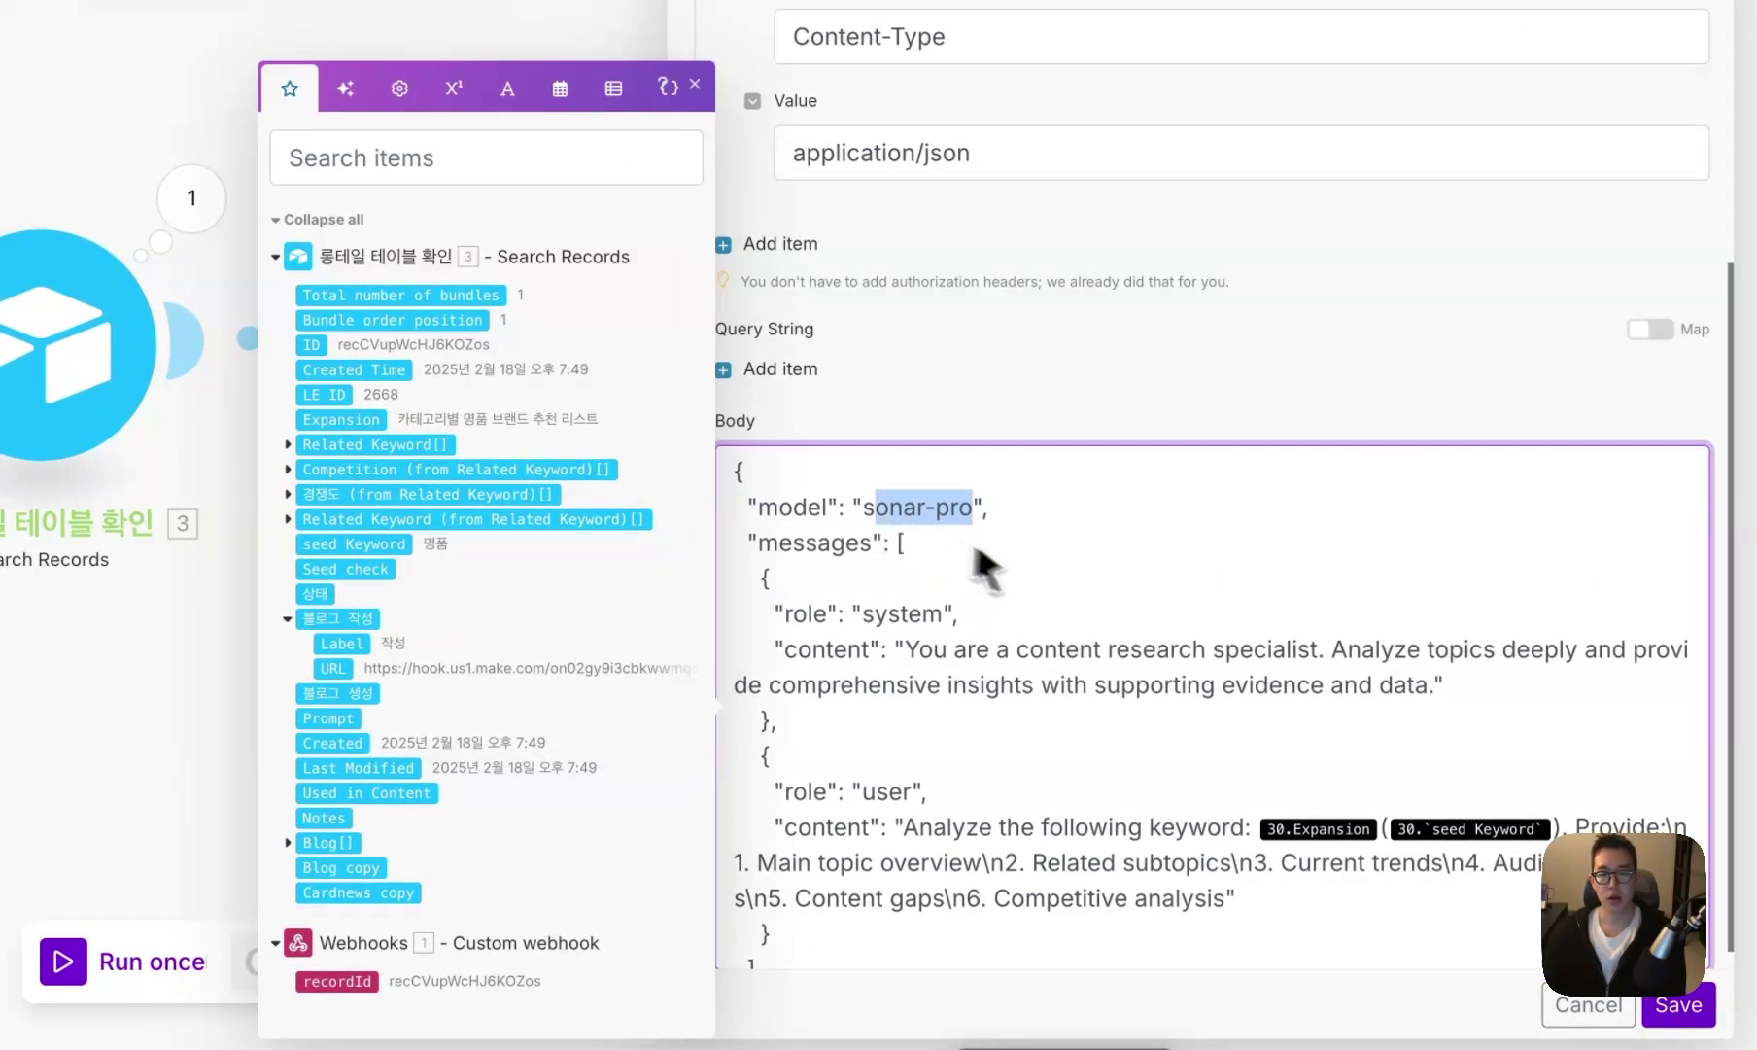
pyautogui.scroll(-2, 981, 569)
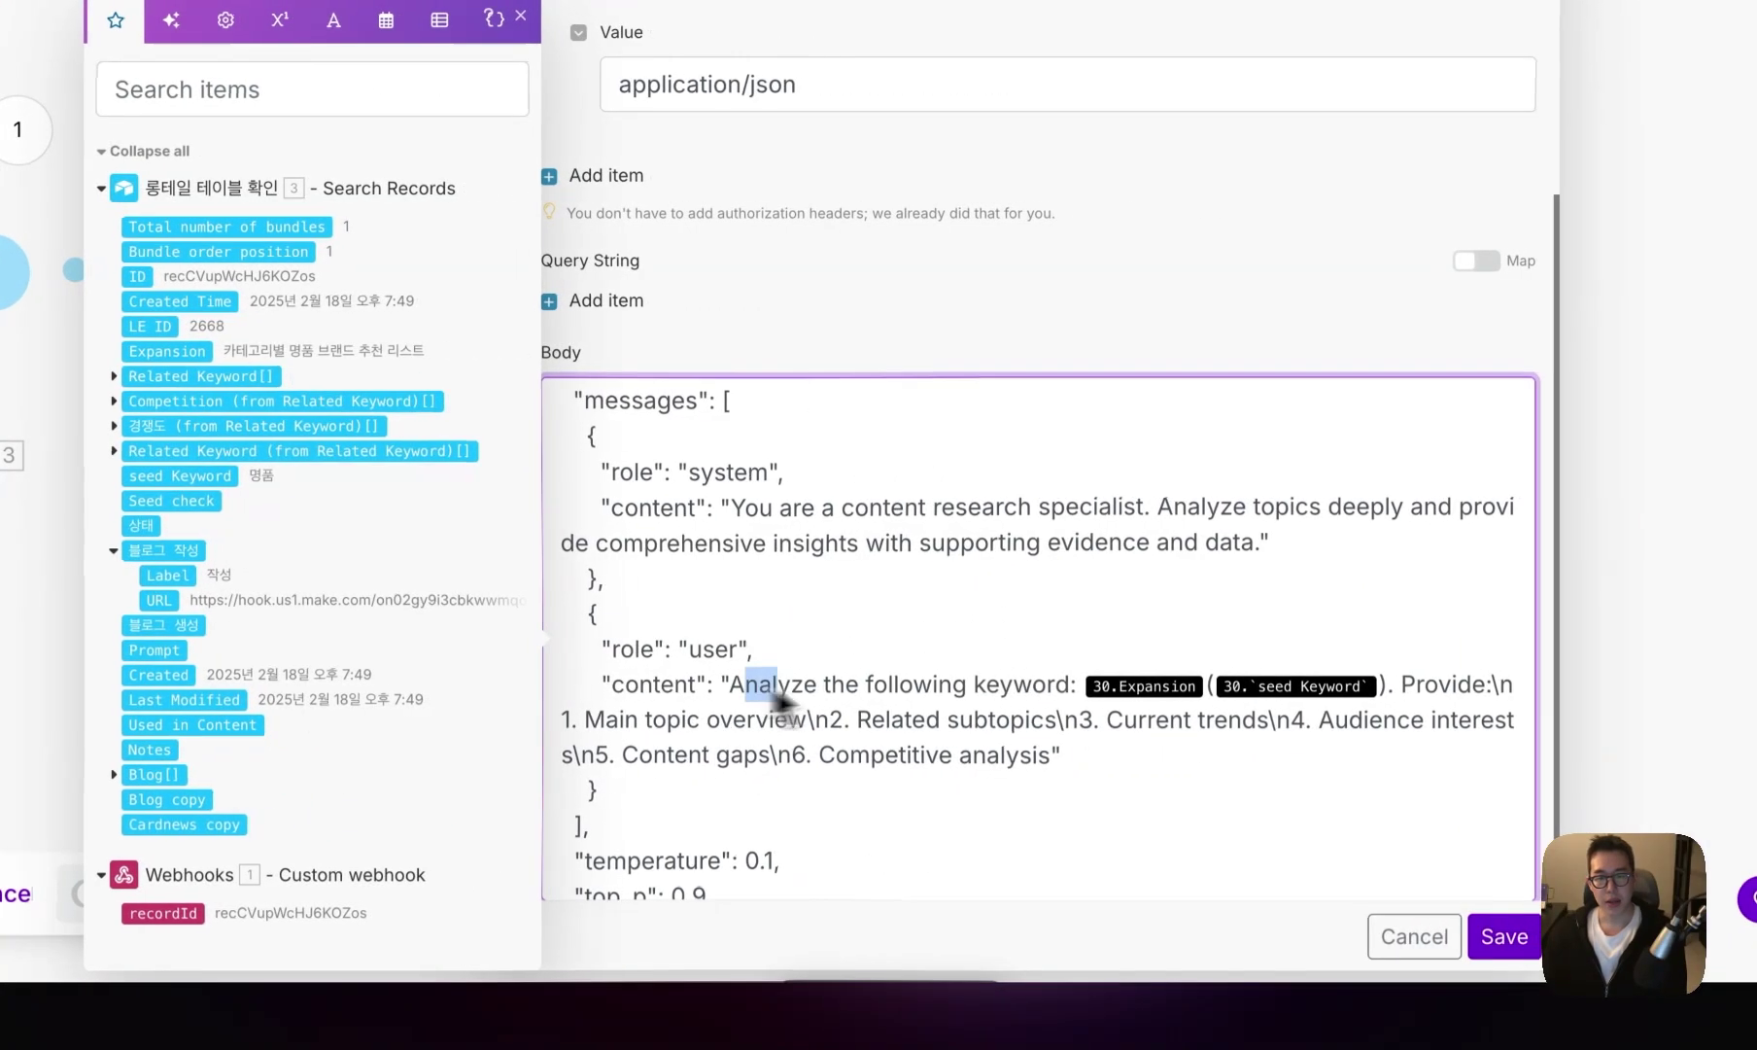
pyautogui.moveTo(666, 700); pyautogui.dragTo(954, 707)
pyautogui.press('Right')
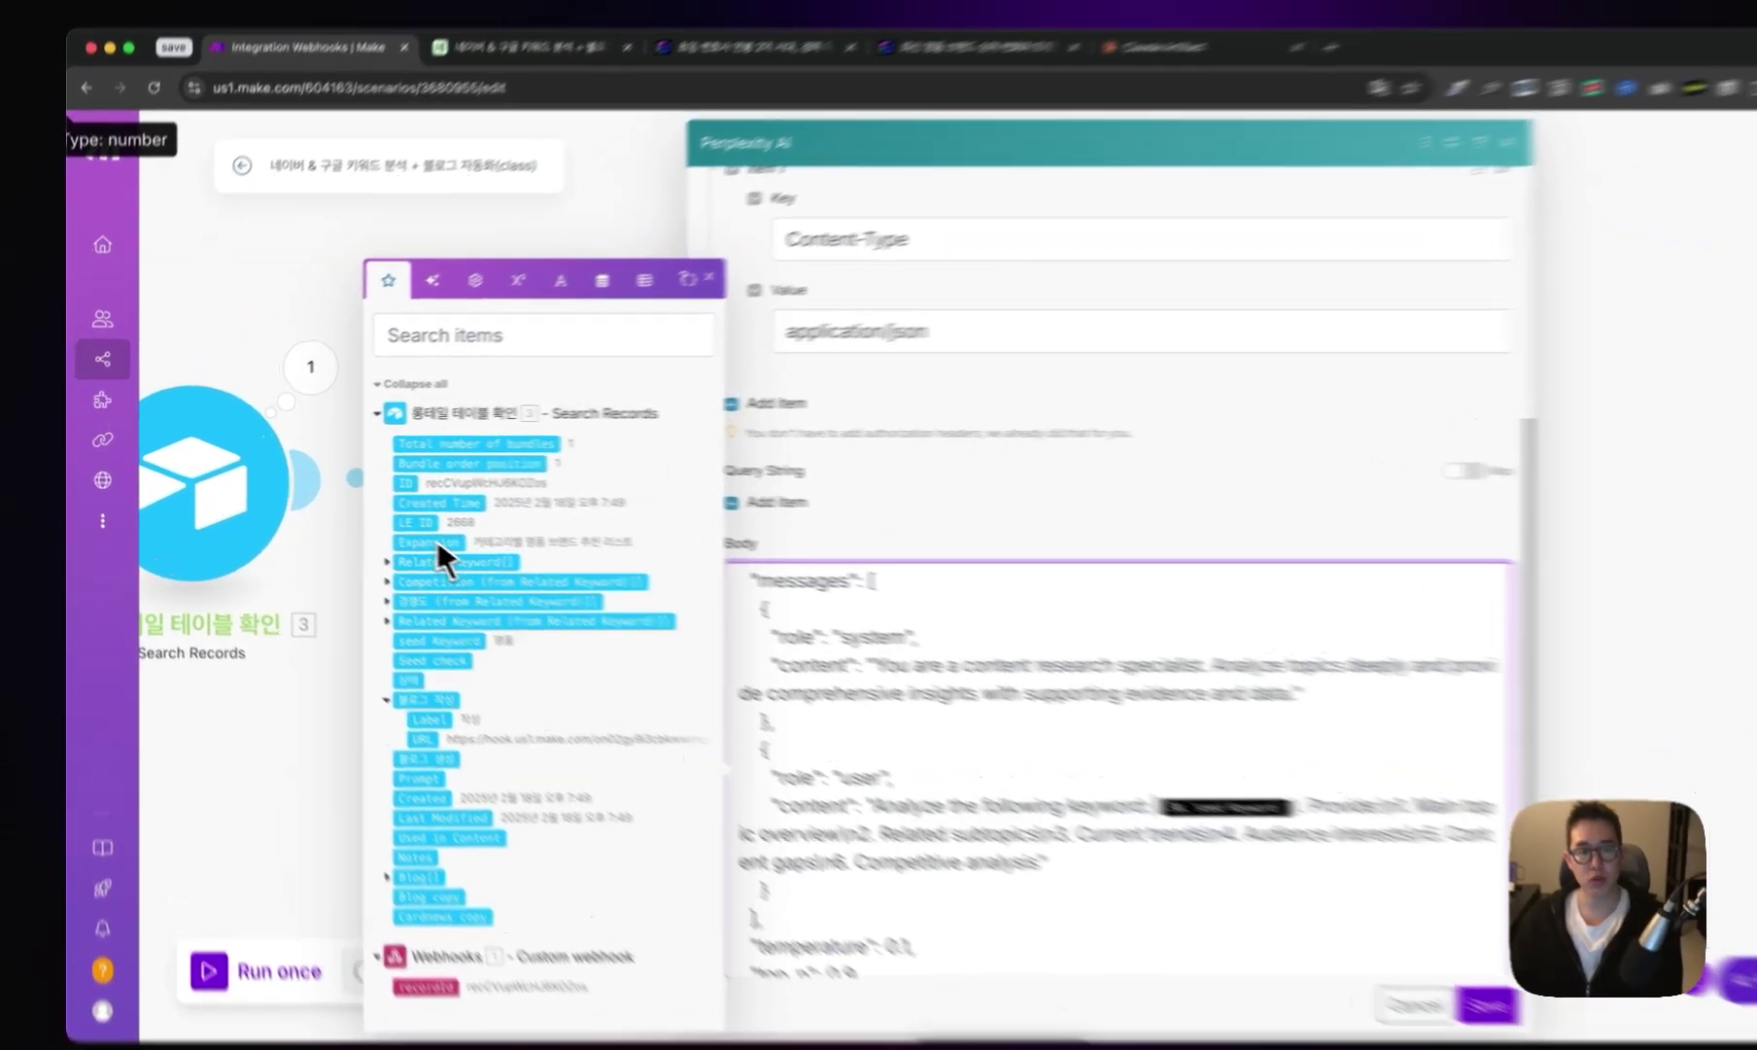
pyautogui.click(394, 532)
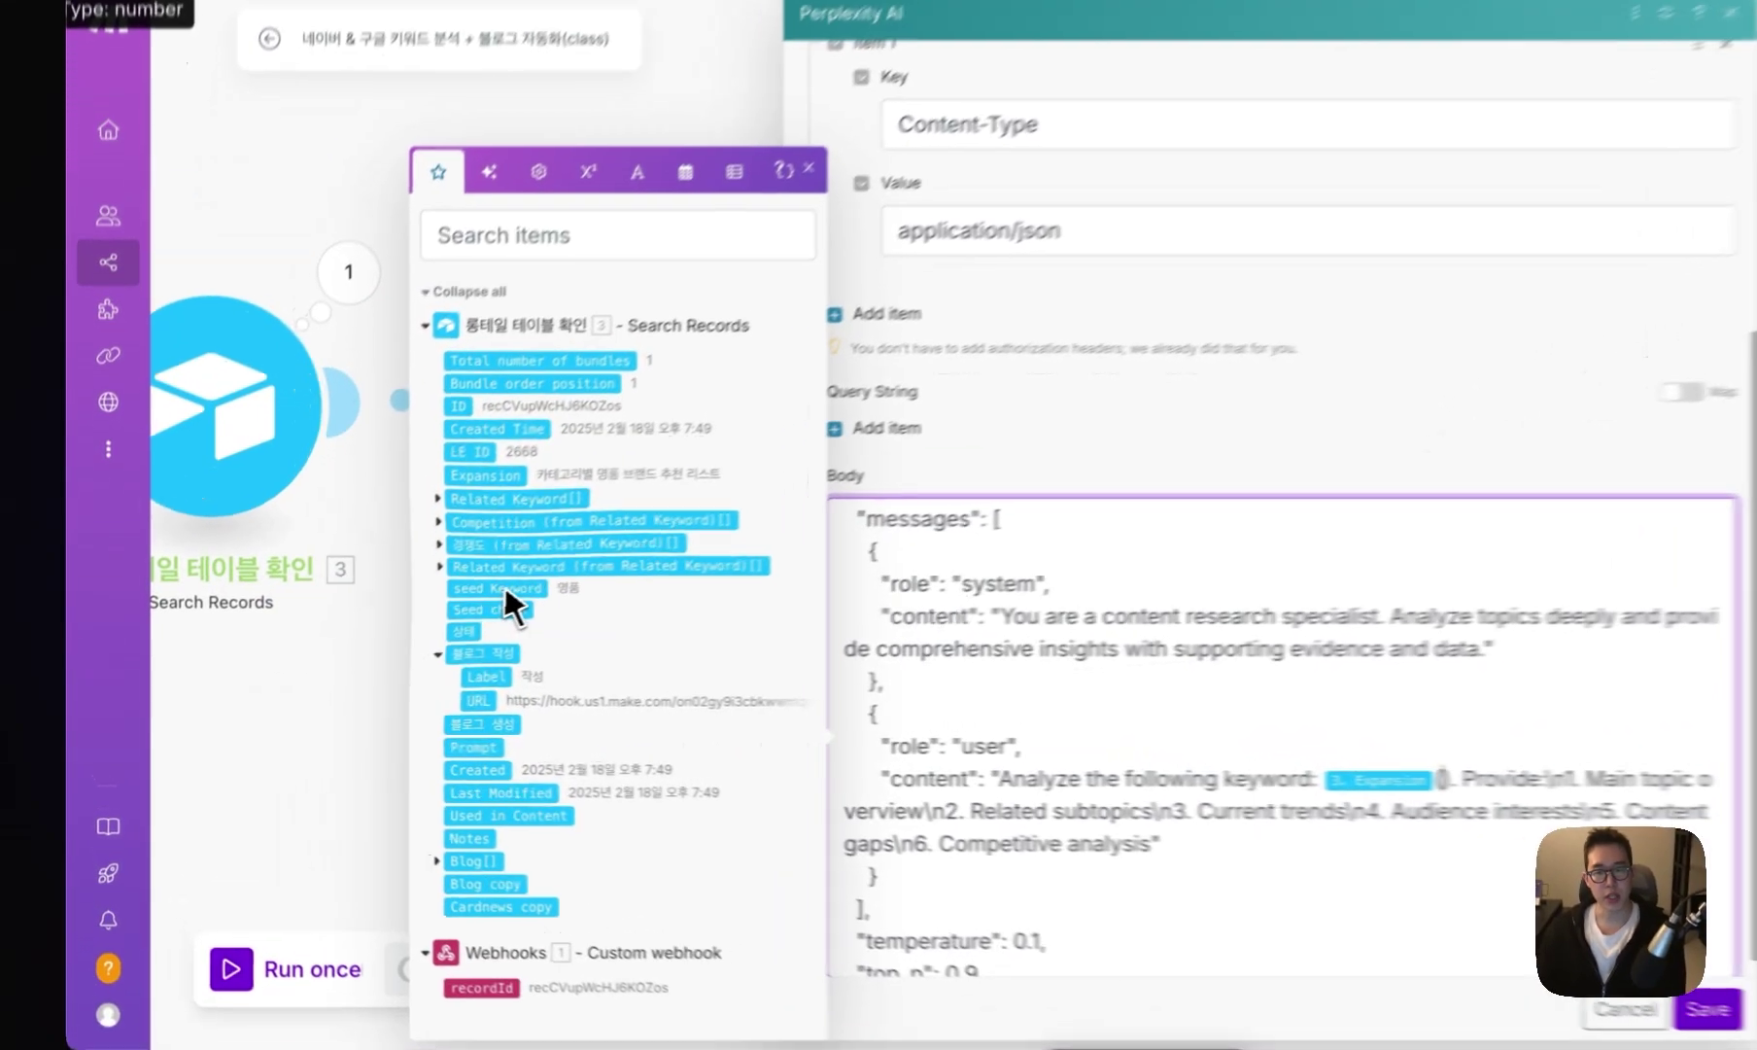
# - Delete the max_tokens line from the request body
pyautogui.scroll(-2, 1069, 811)
pyautogui.moveTo(1127, 793); pyautogui.dragTo(1069, 816)
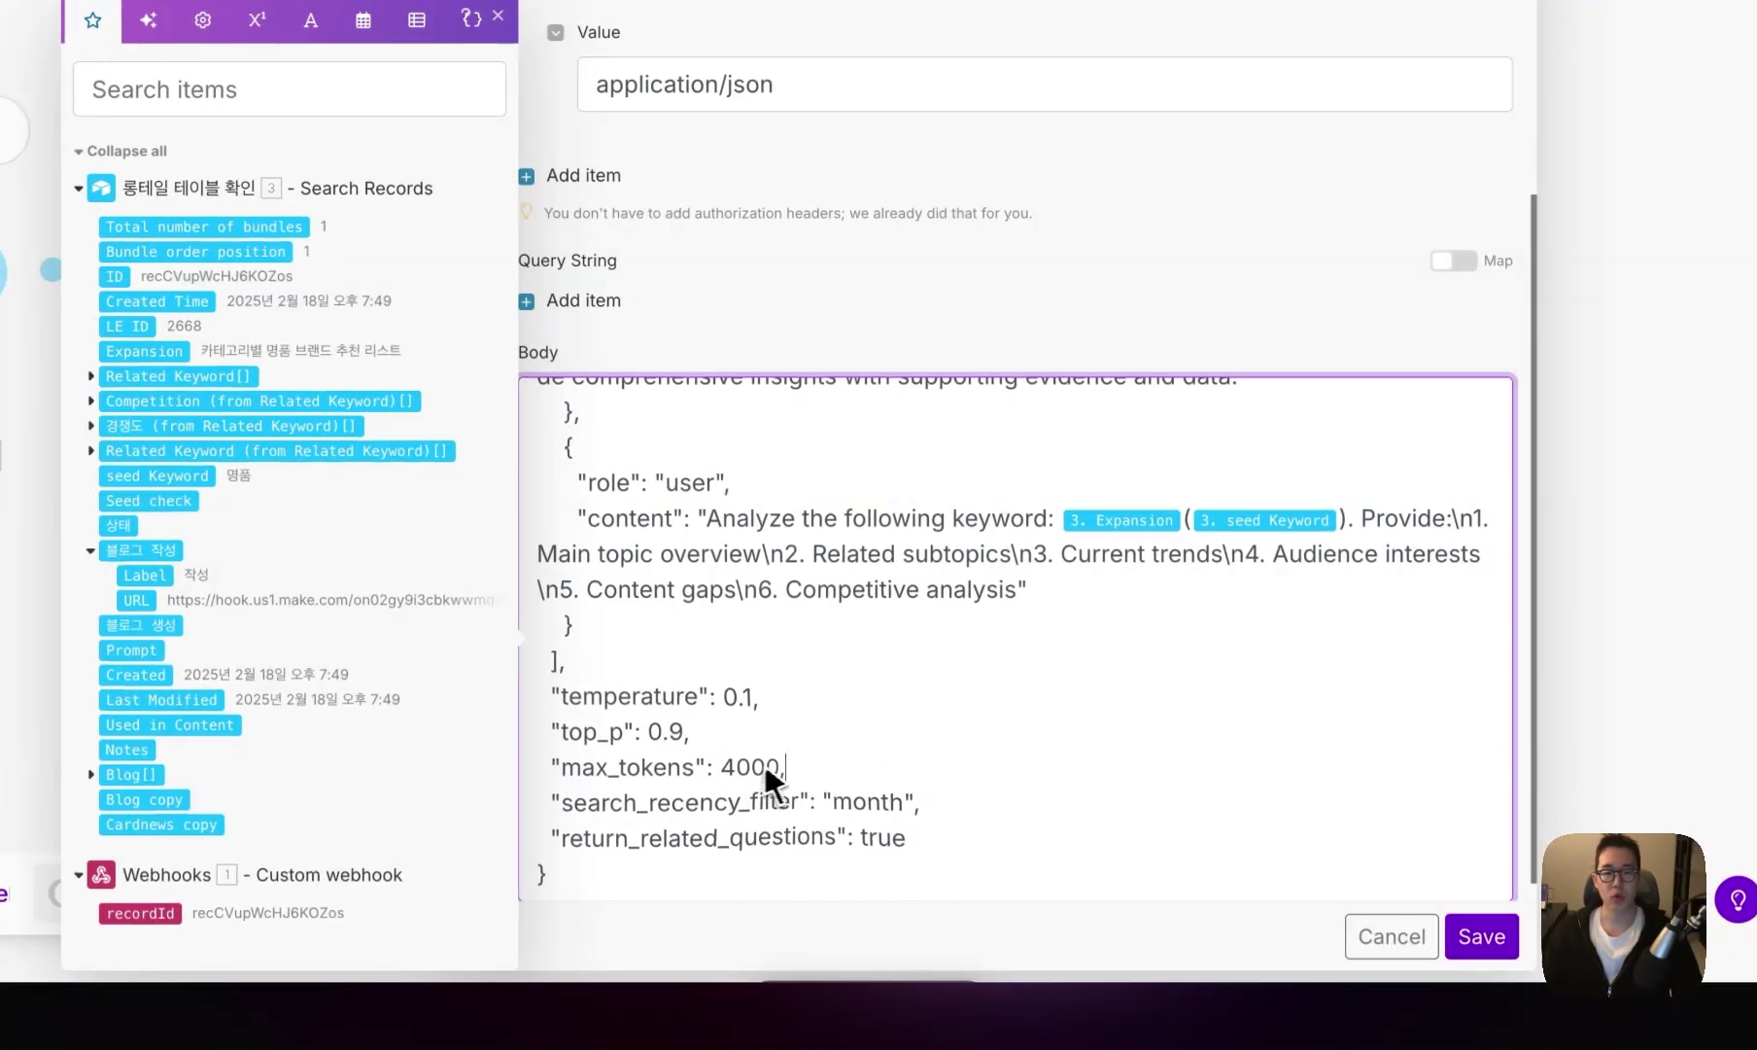
pyautogui.press('BackSpace')
pyautogui.press('BackSpace')
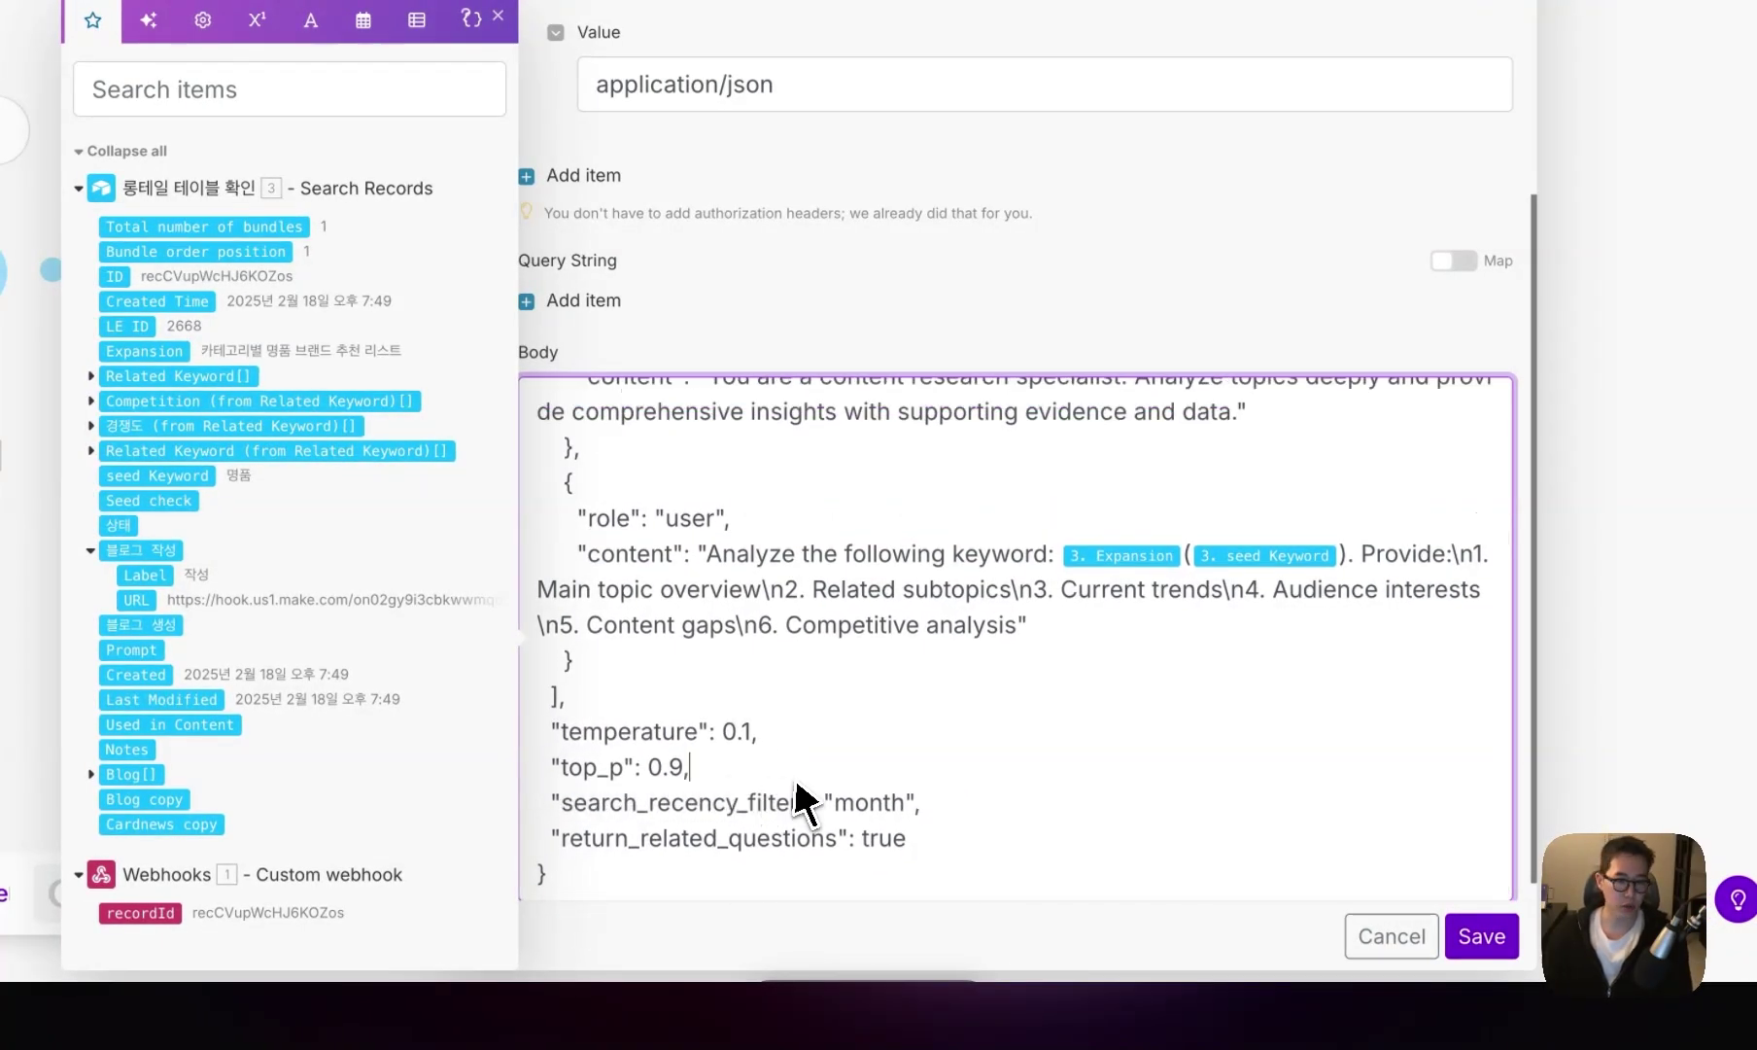
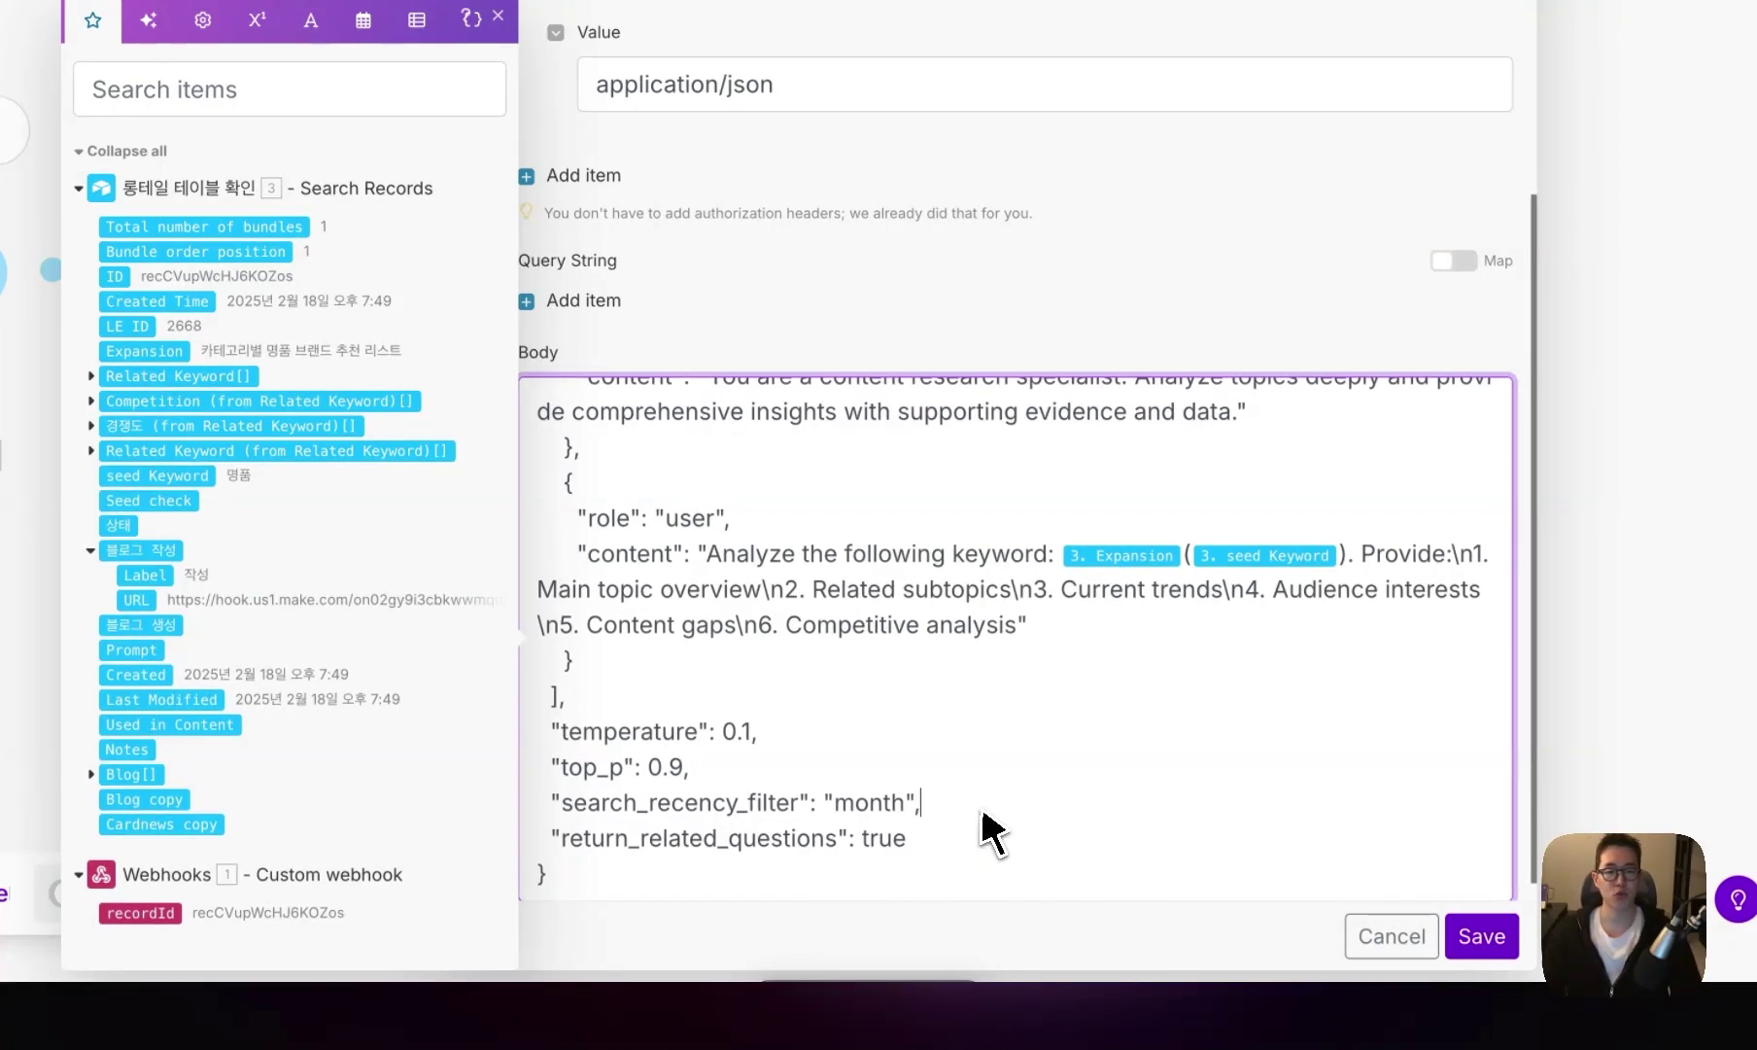
# - Save the Perplexity AI request settings and rename the module to 연구조사
pyautogui.moveTo(920, 804); pyautogui.dragTo(688, 809)
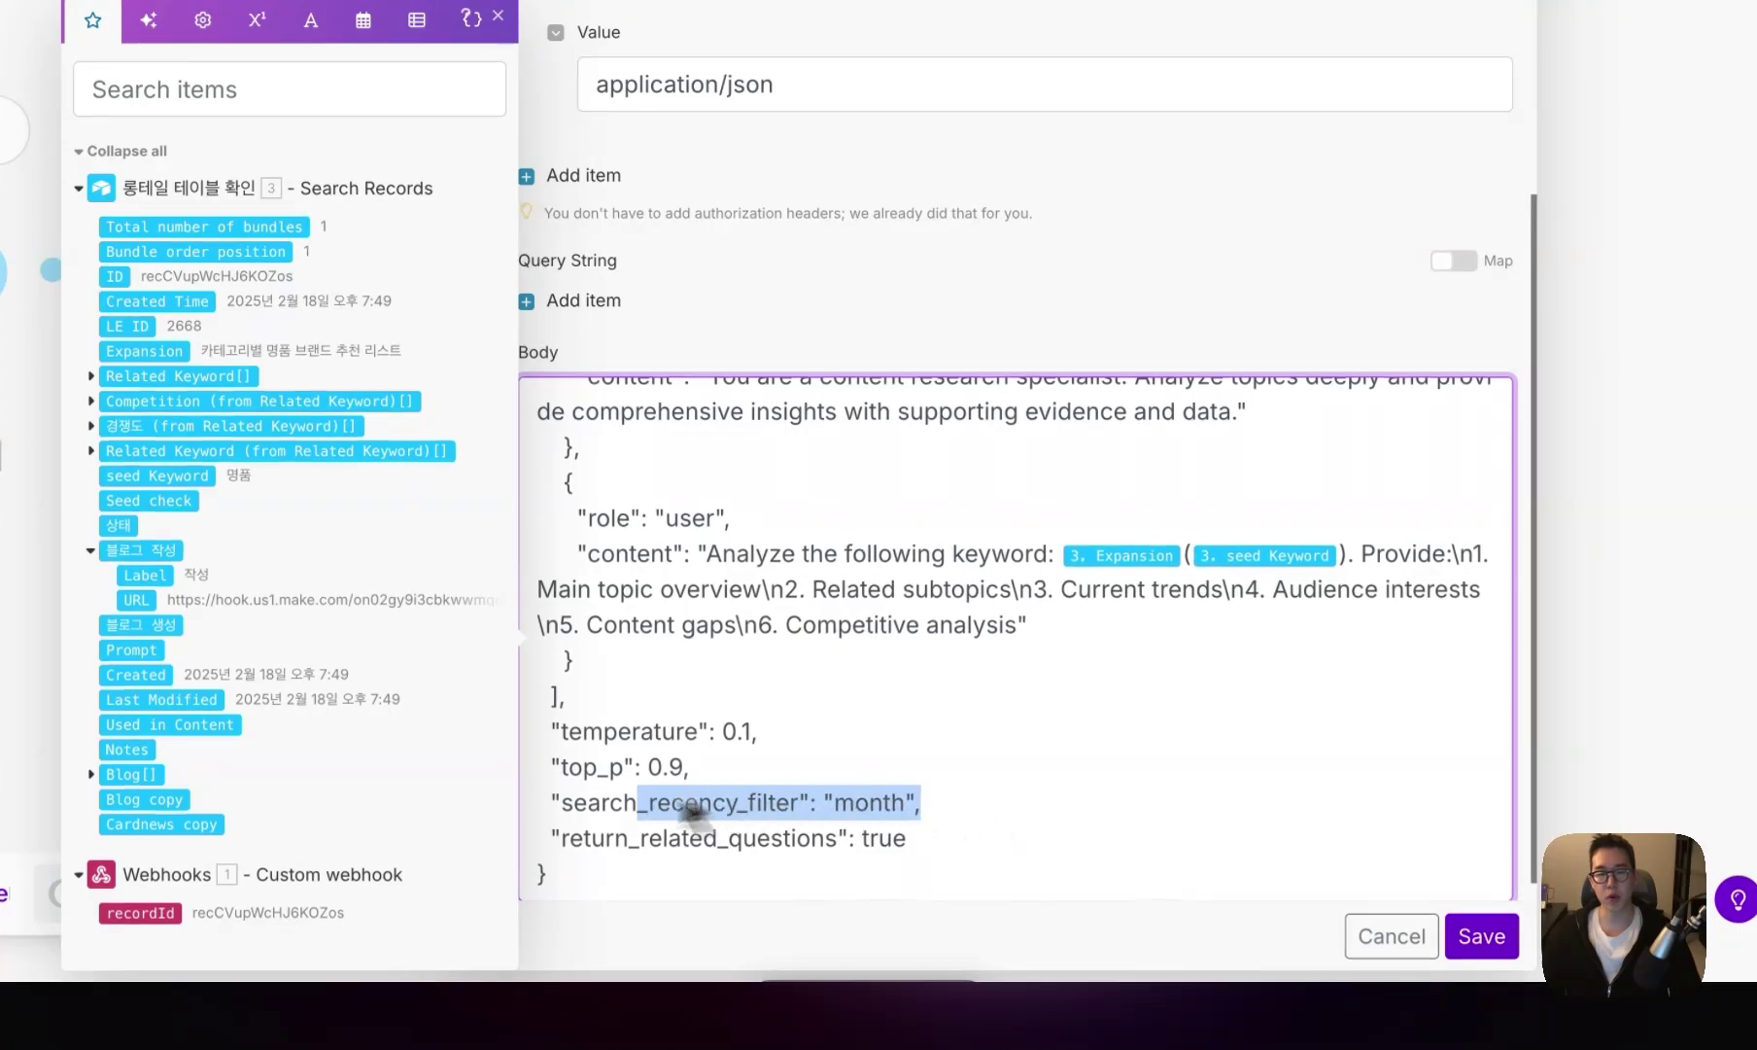
pyautogui.click(1481, 936)
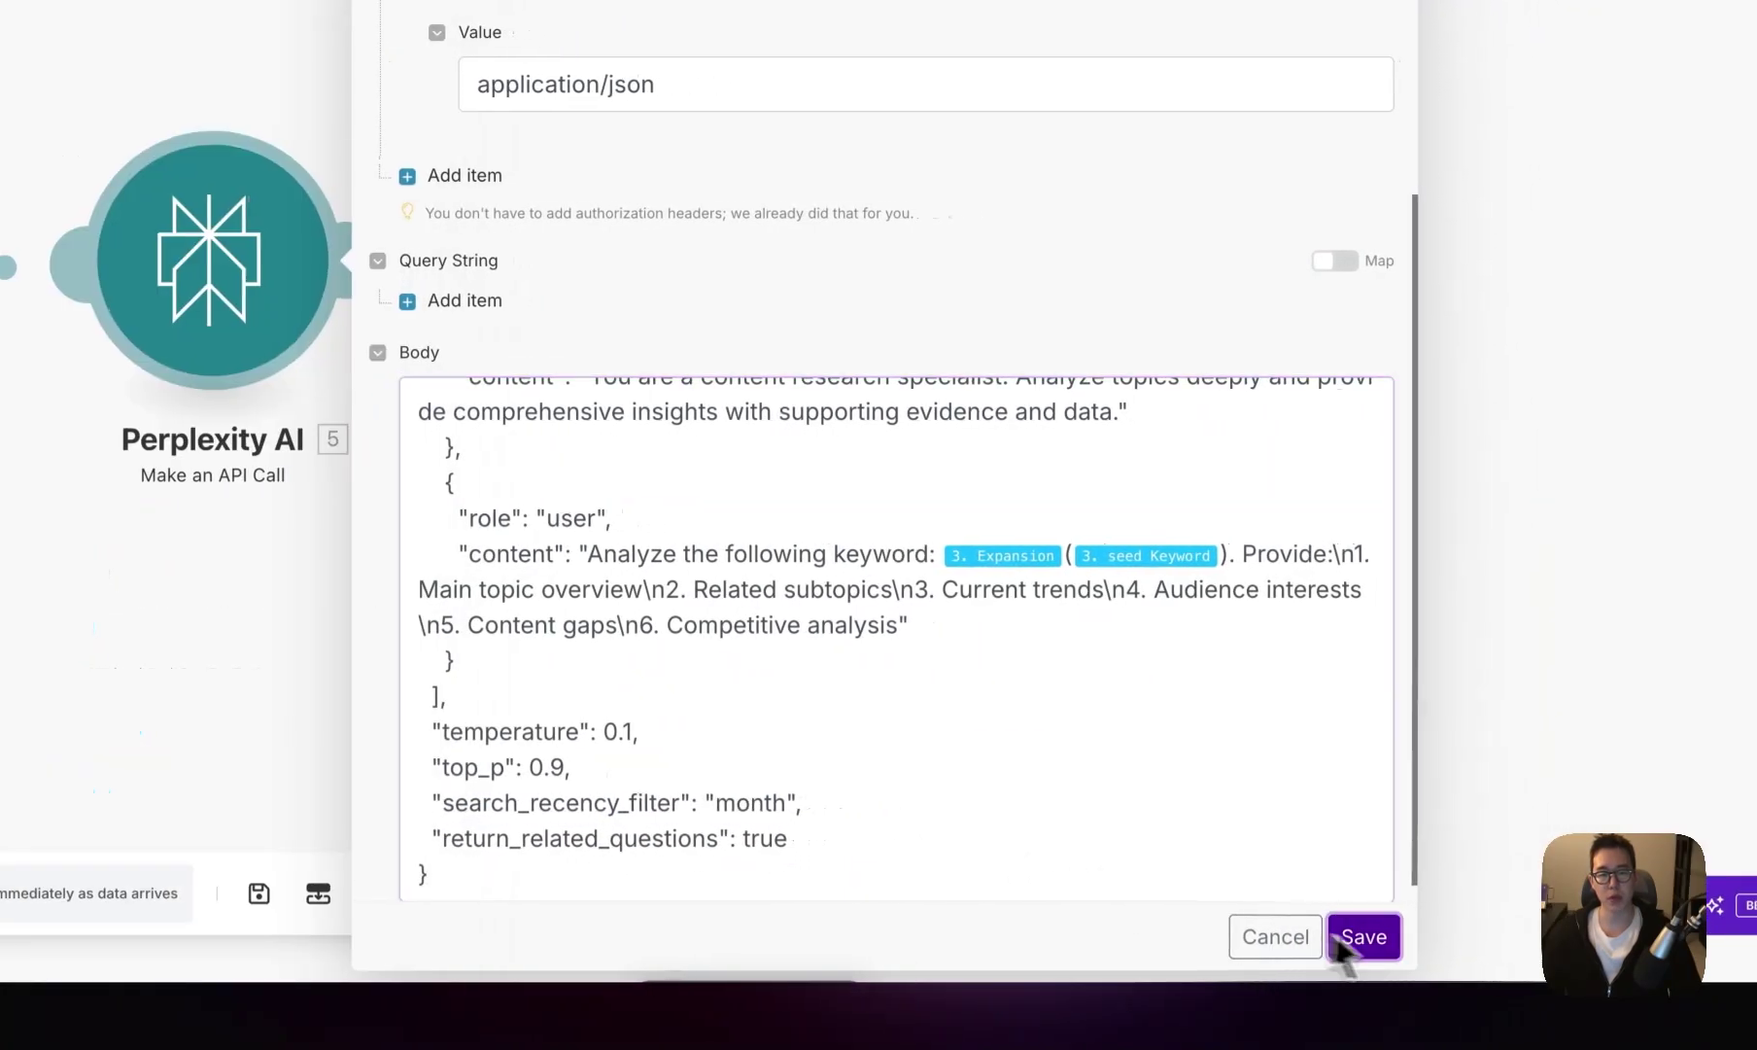
pyautogui.rightClick(180, 258)
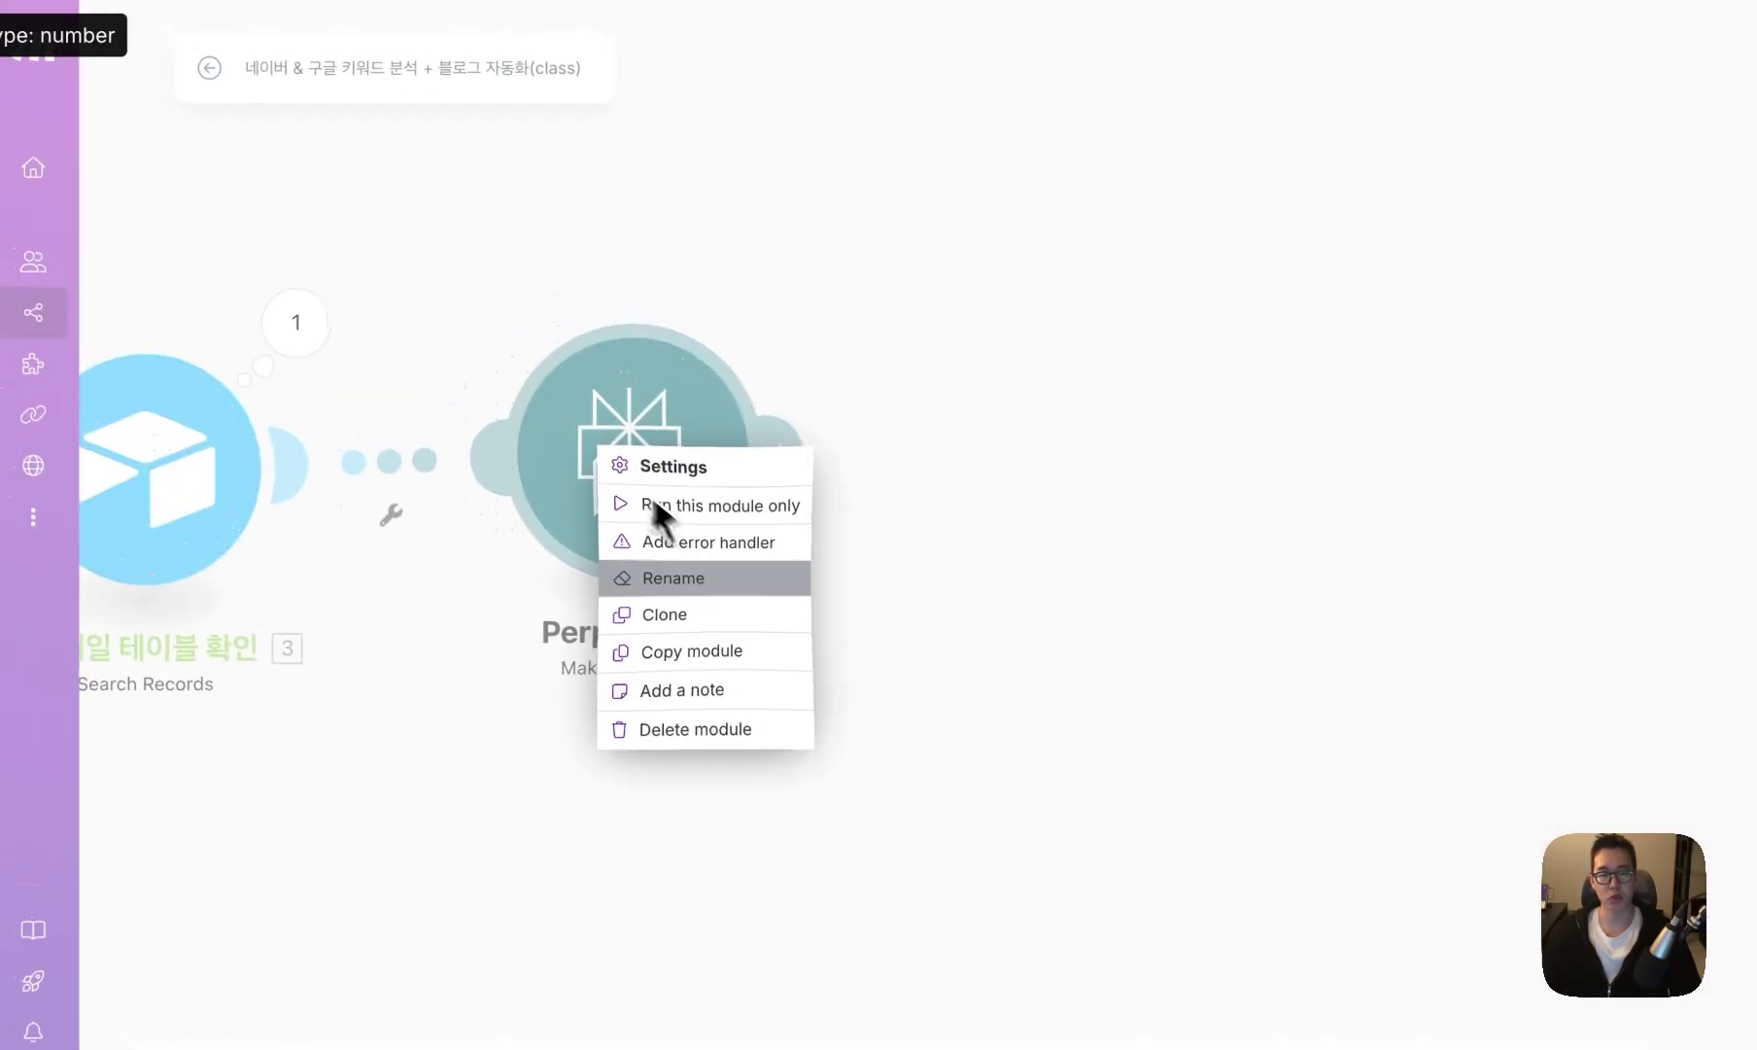
pyautogui.click(673, 577)
pyautogui.write('연구조사')
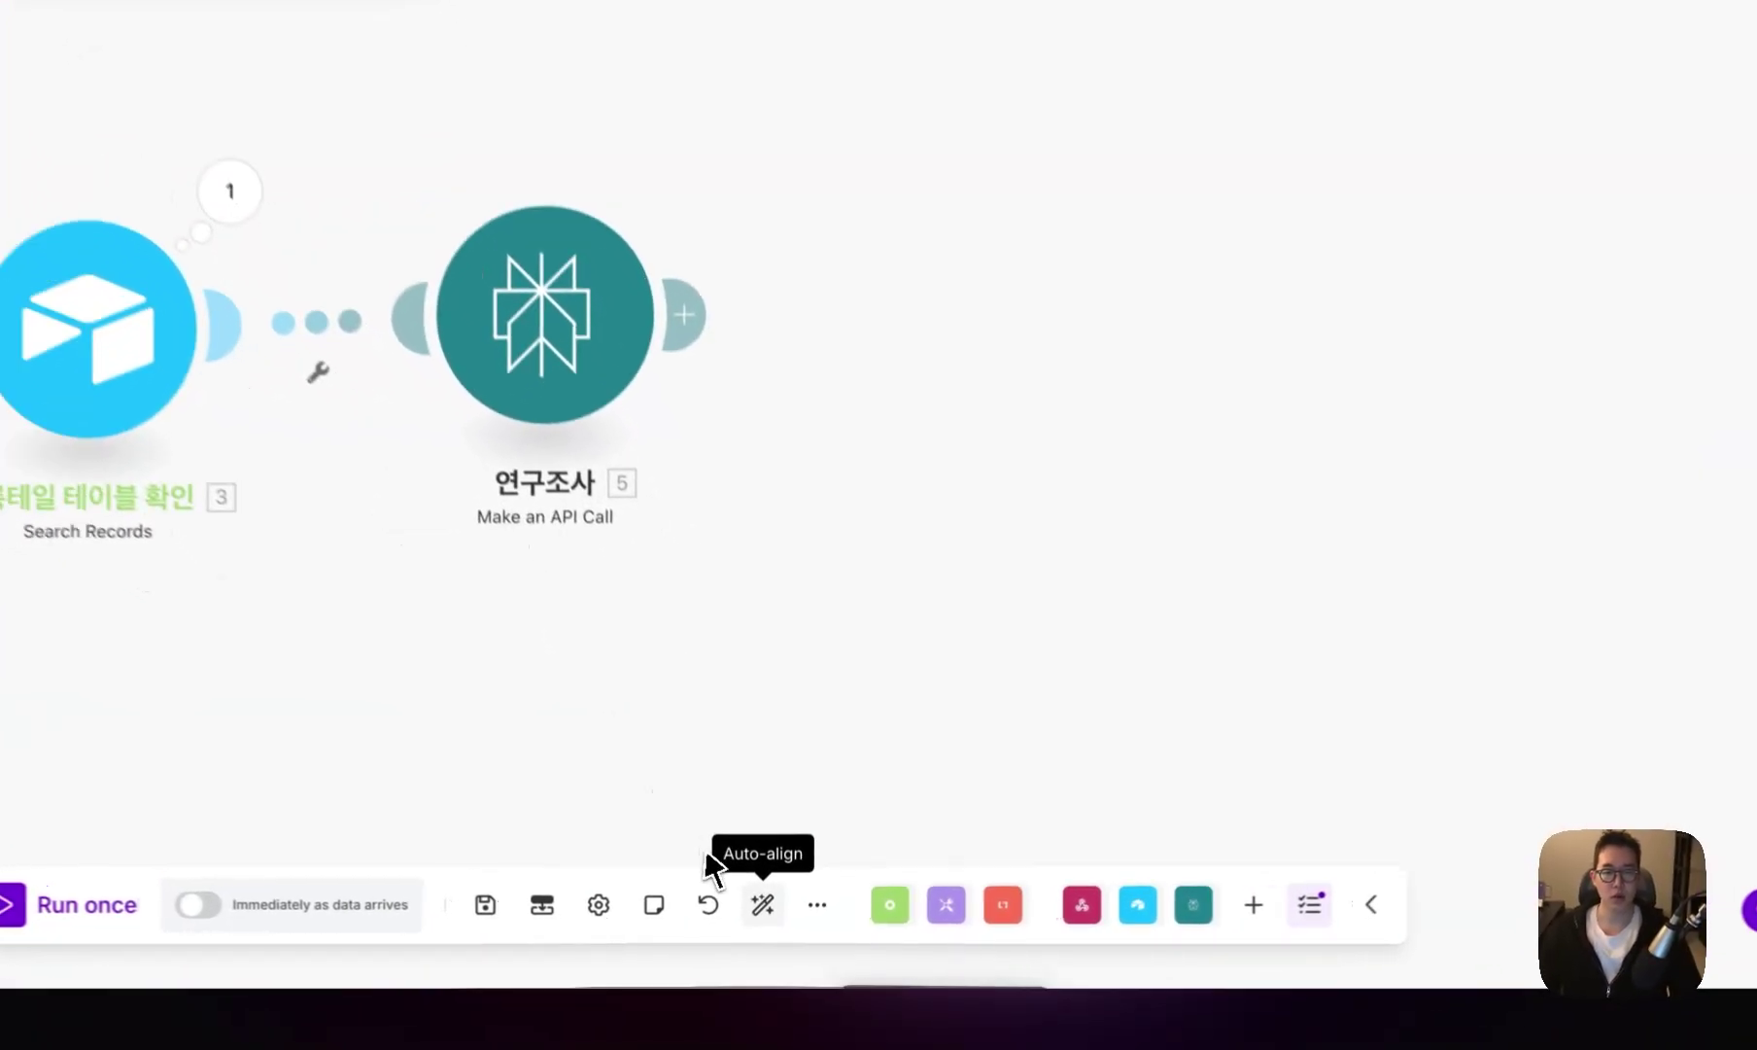
# - Save and auto-align the scenario, then add an OpenAI Create a Completion step
pyautogui.click(771, 917)
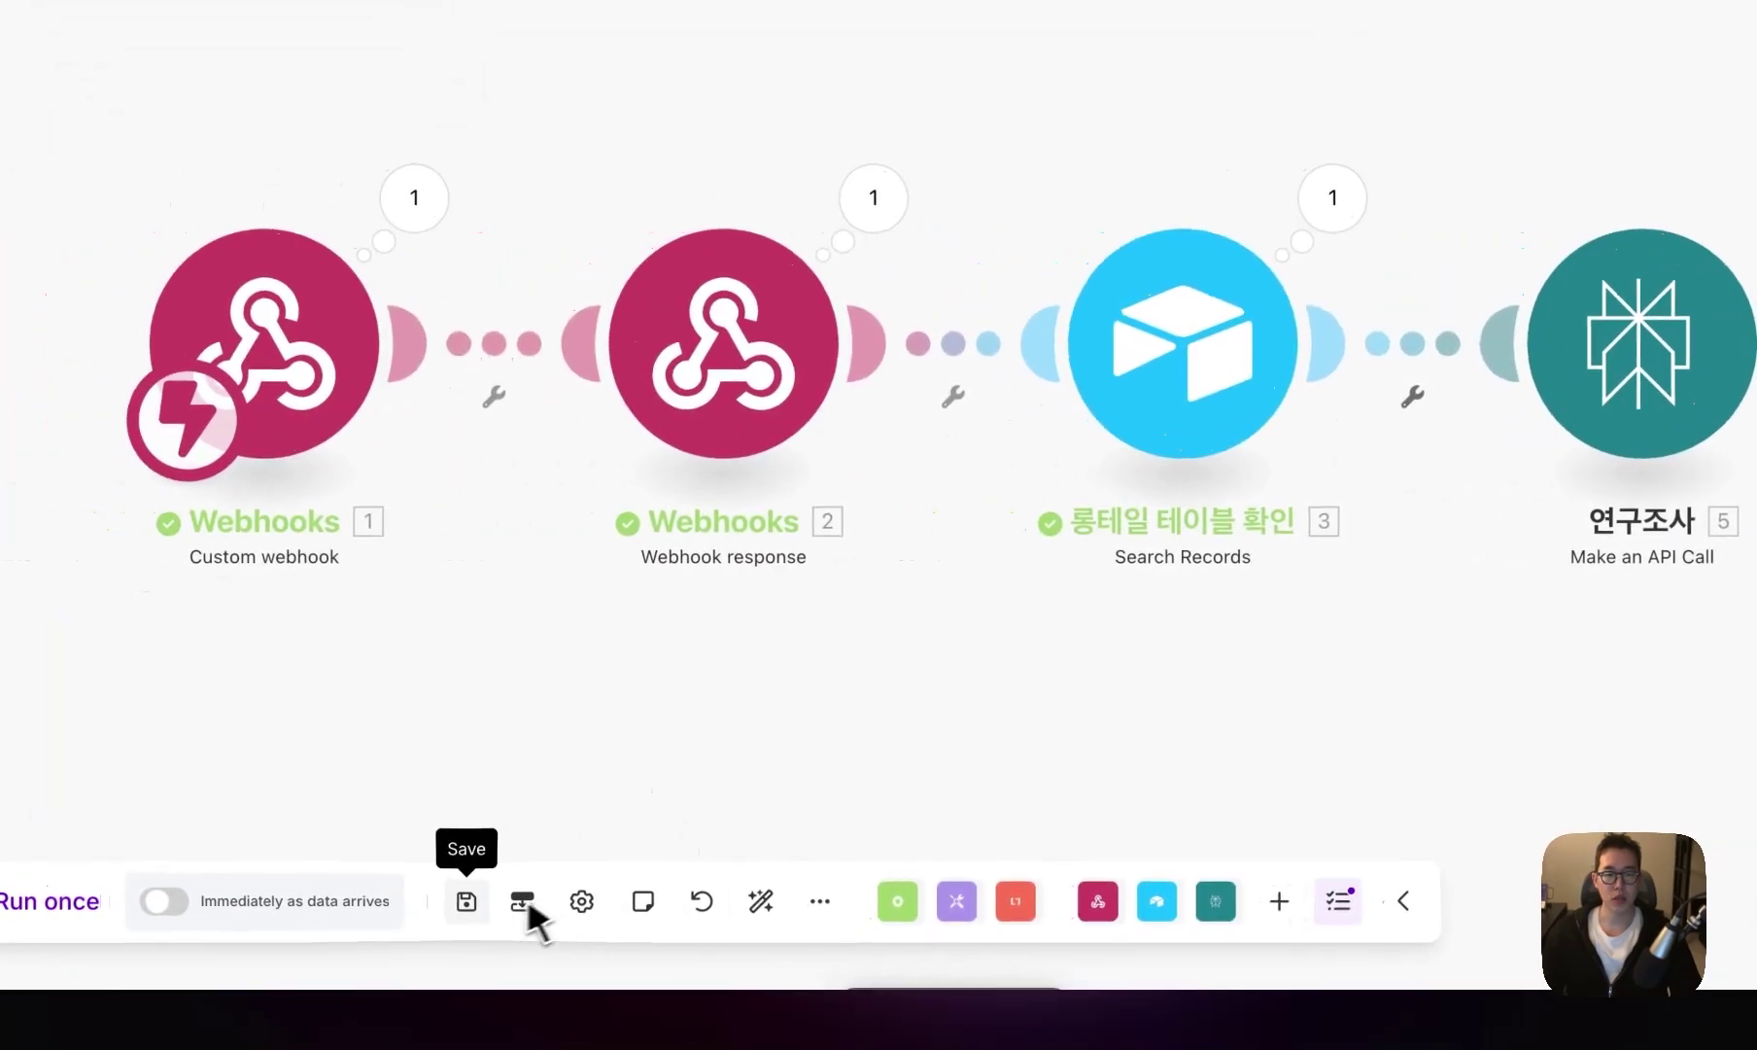
pyautogui.click(560, 918)
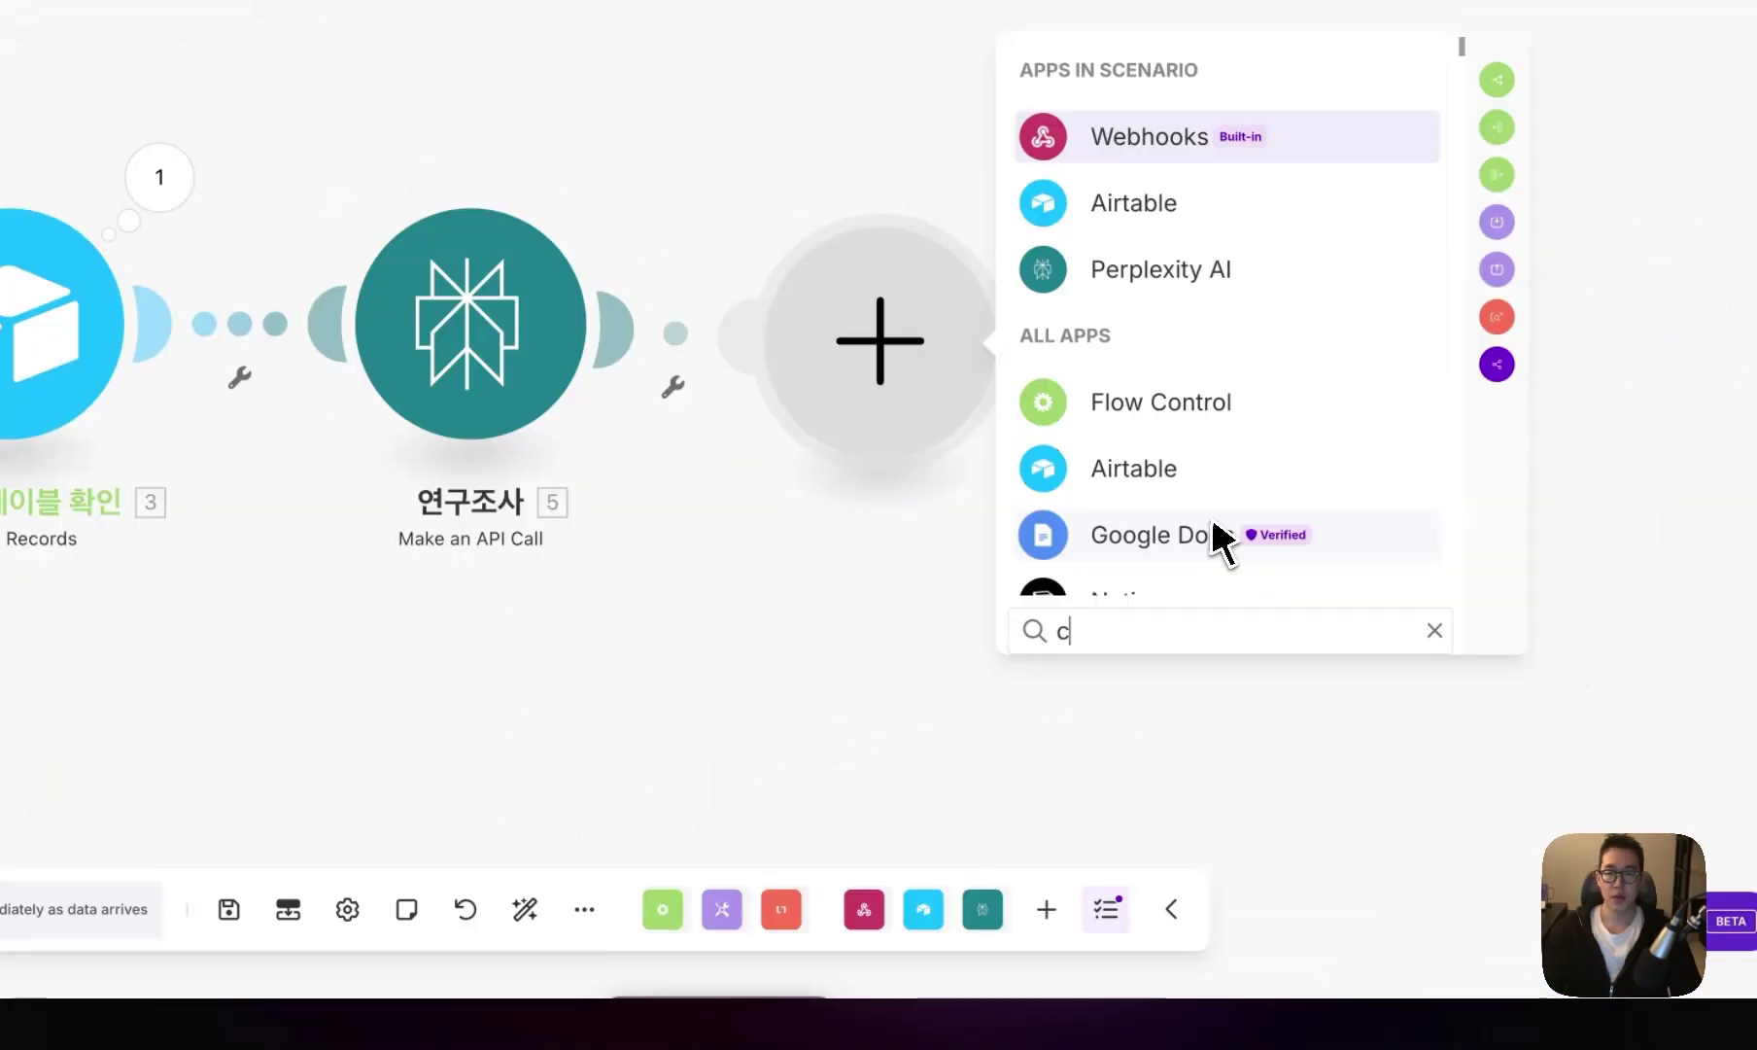
pyautogui.write('hatgpt')
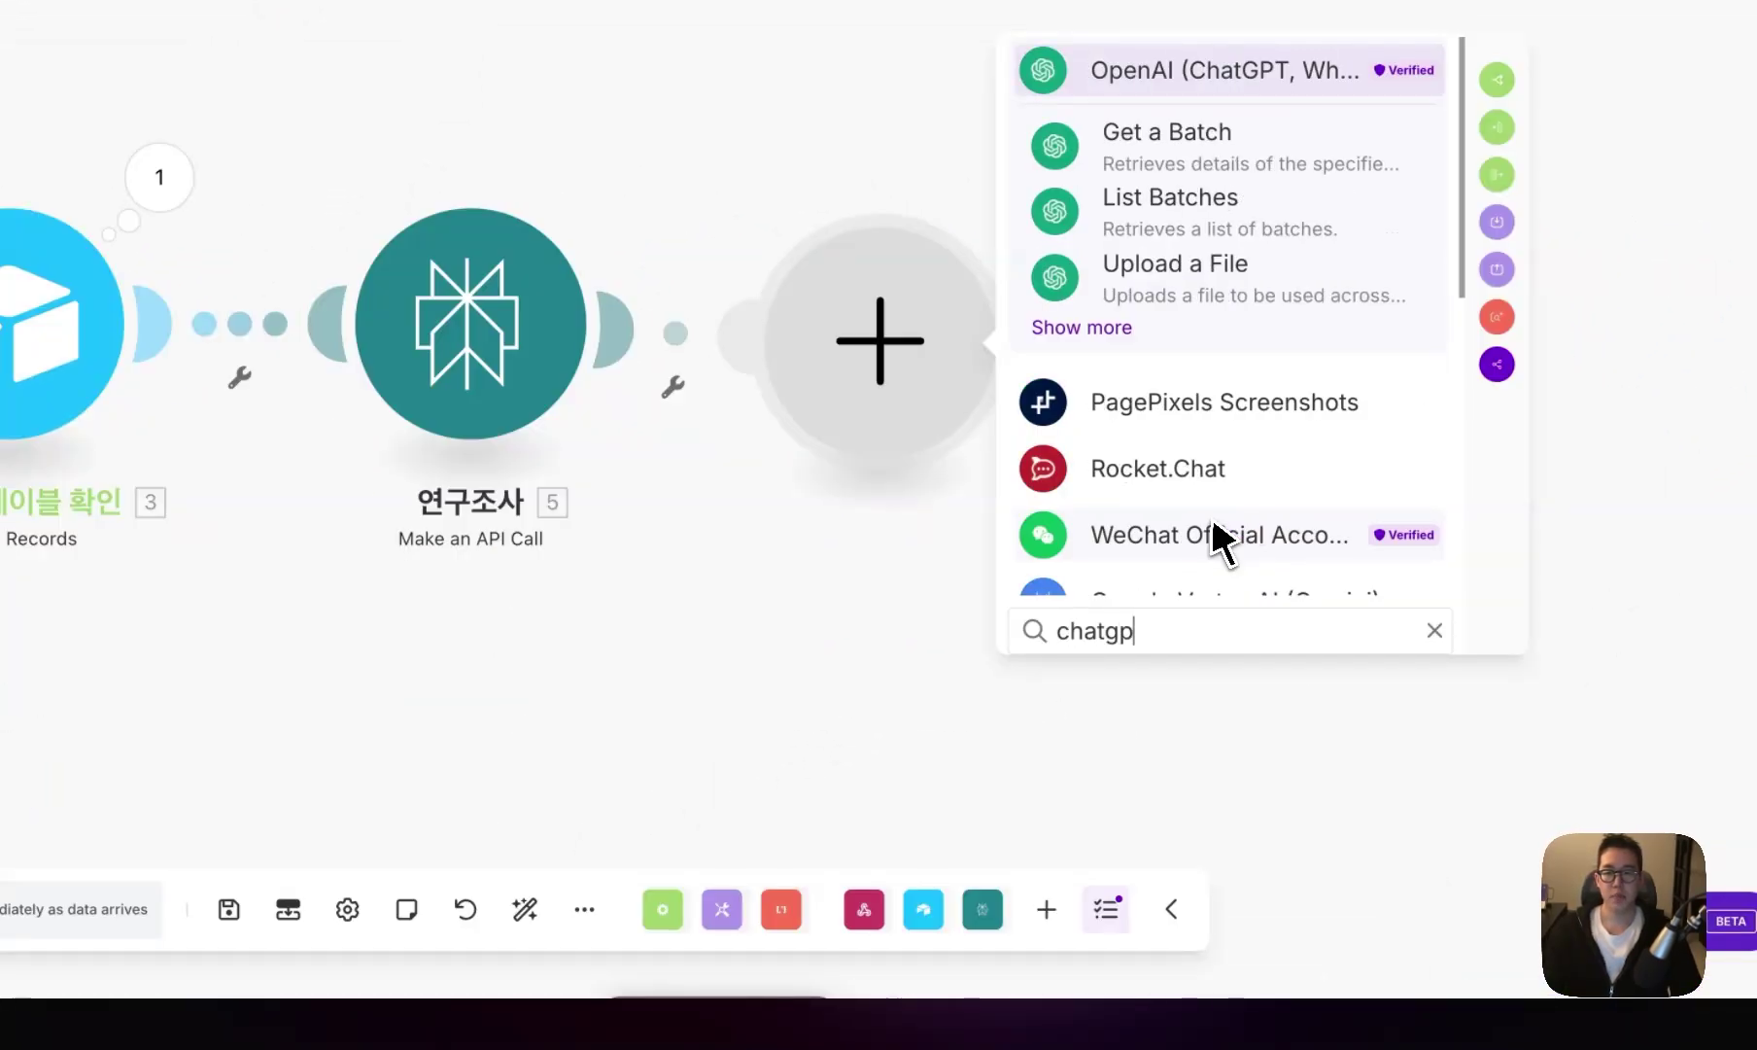
pyautogui.click(1081, 327)
pyautogui.scroll(-2, 1157, 428)
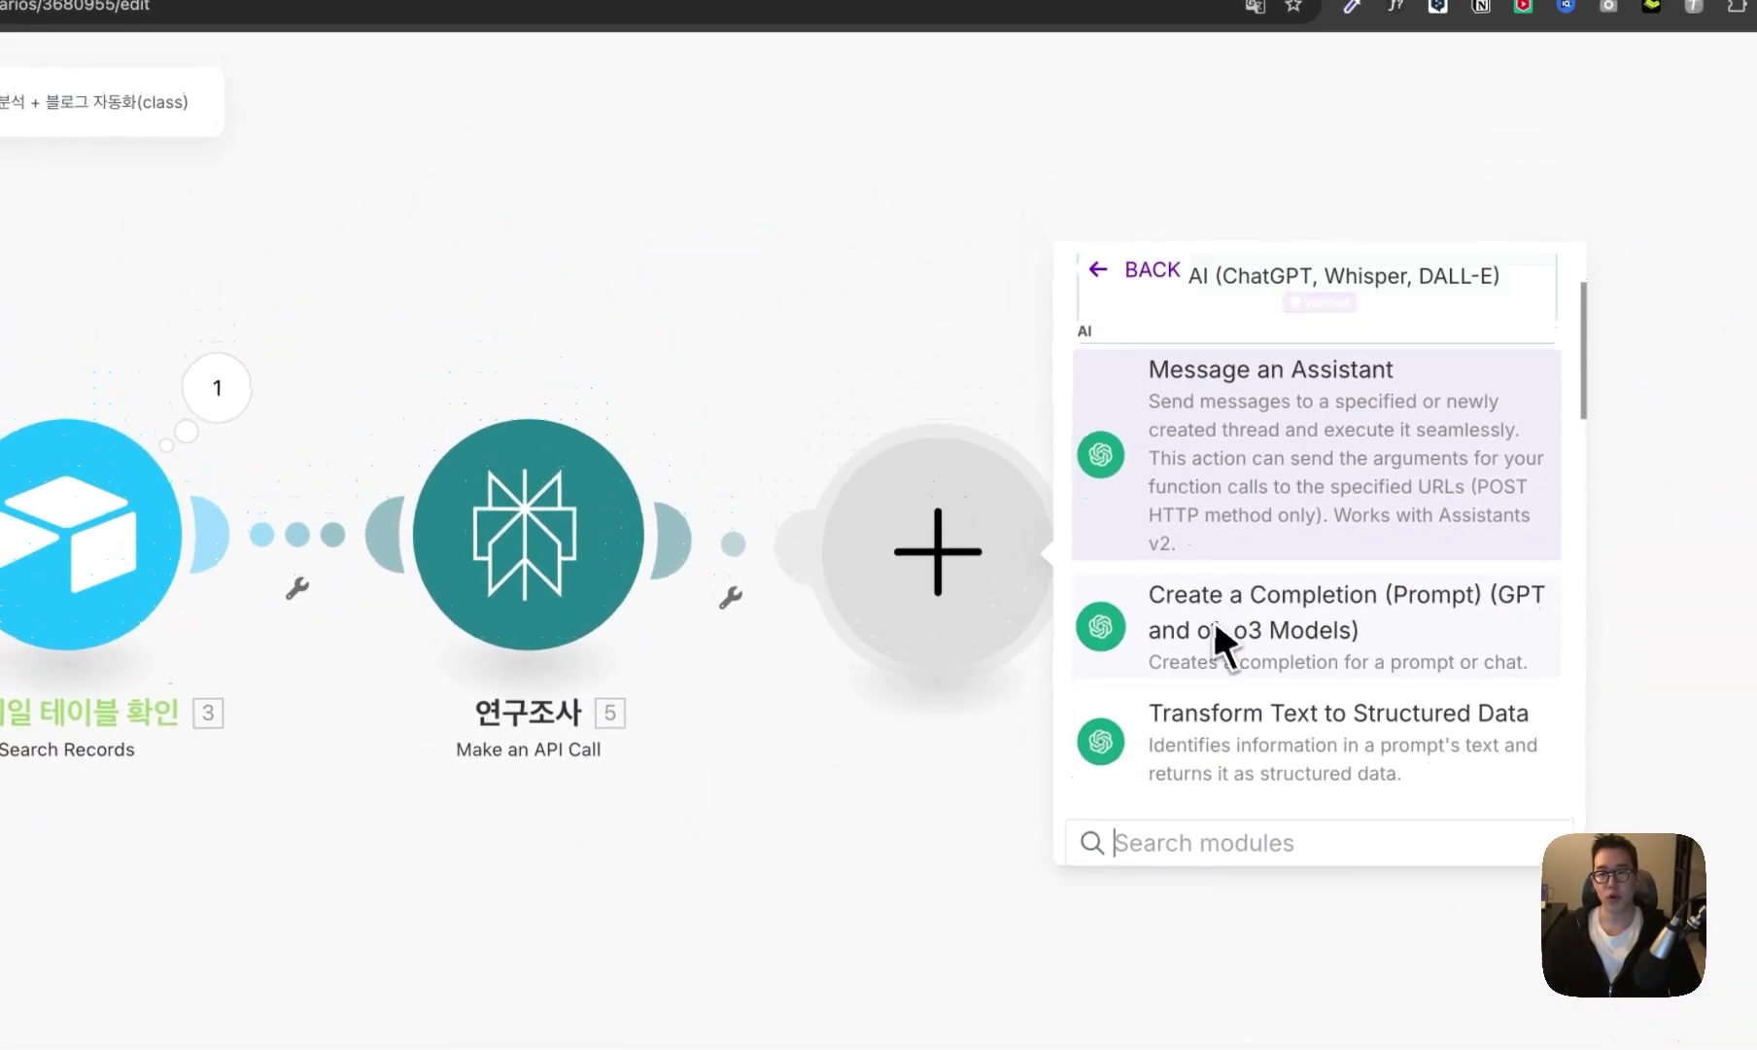
pyautogui.click(1310, 641)
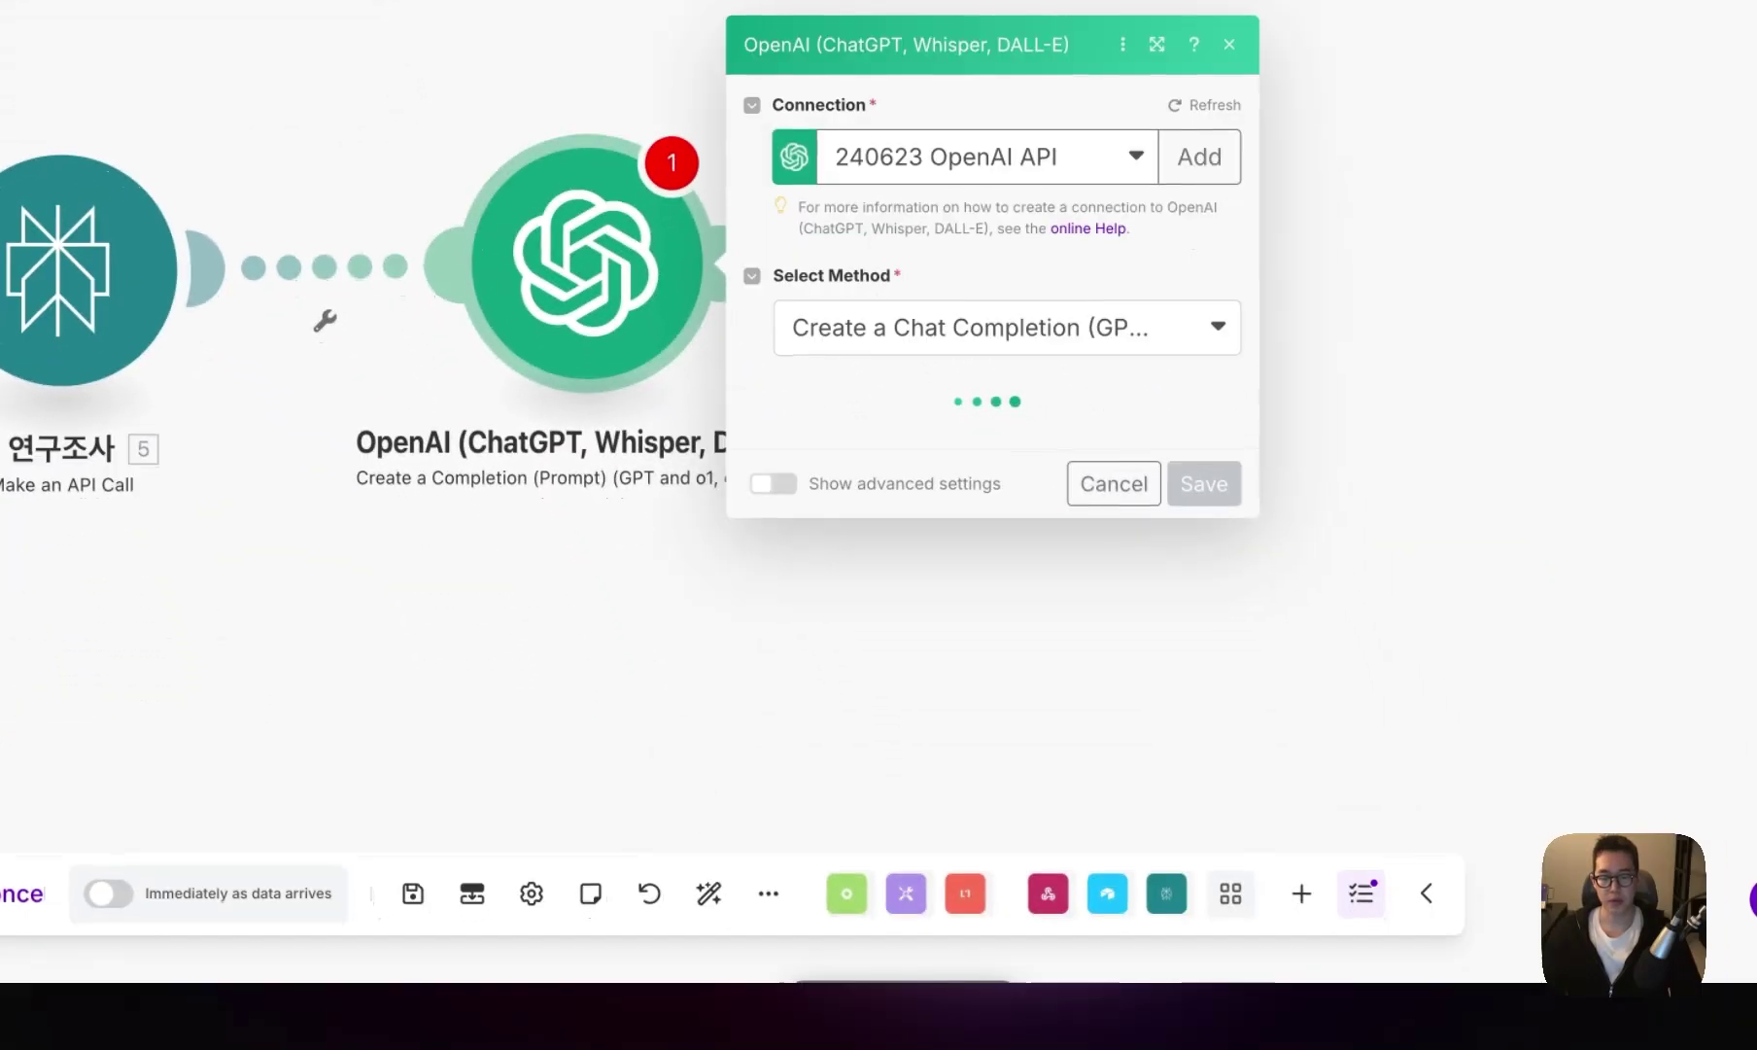
# - Choose the gpt-4o-2024-11-20 model and clear the max completion tokens limit
pyautogui.click(1016, 477)
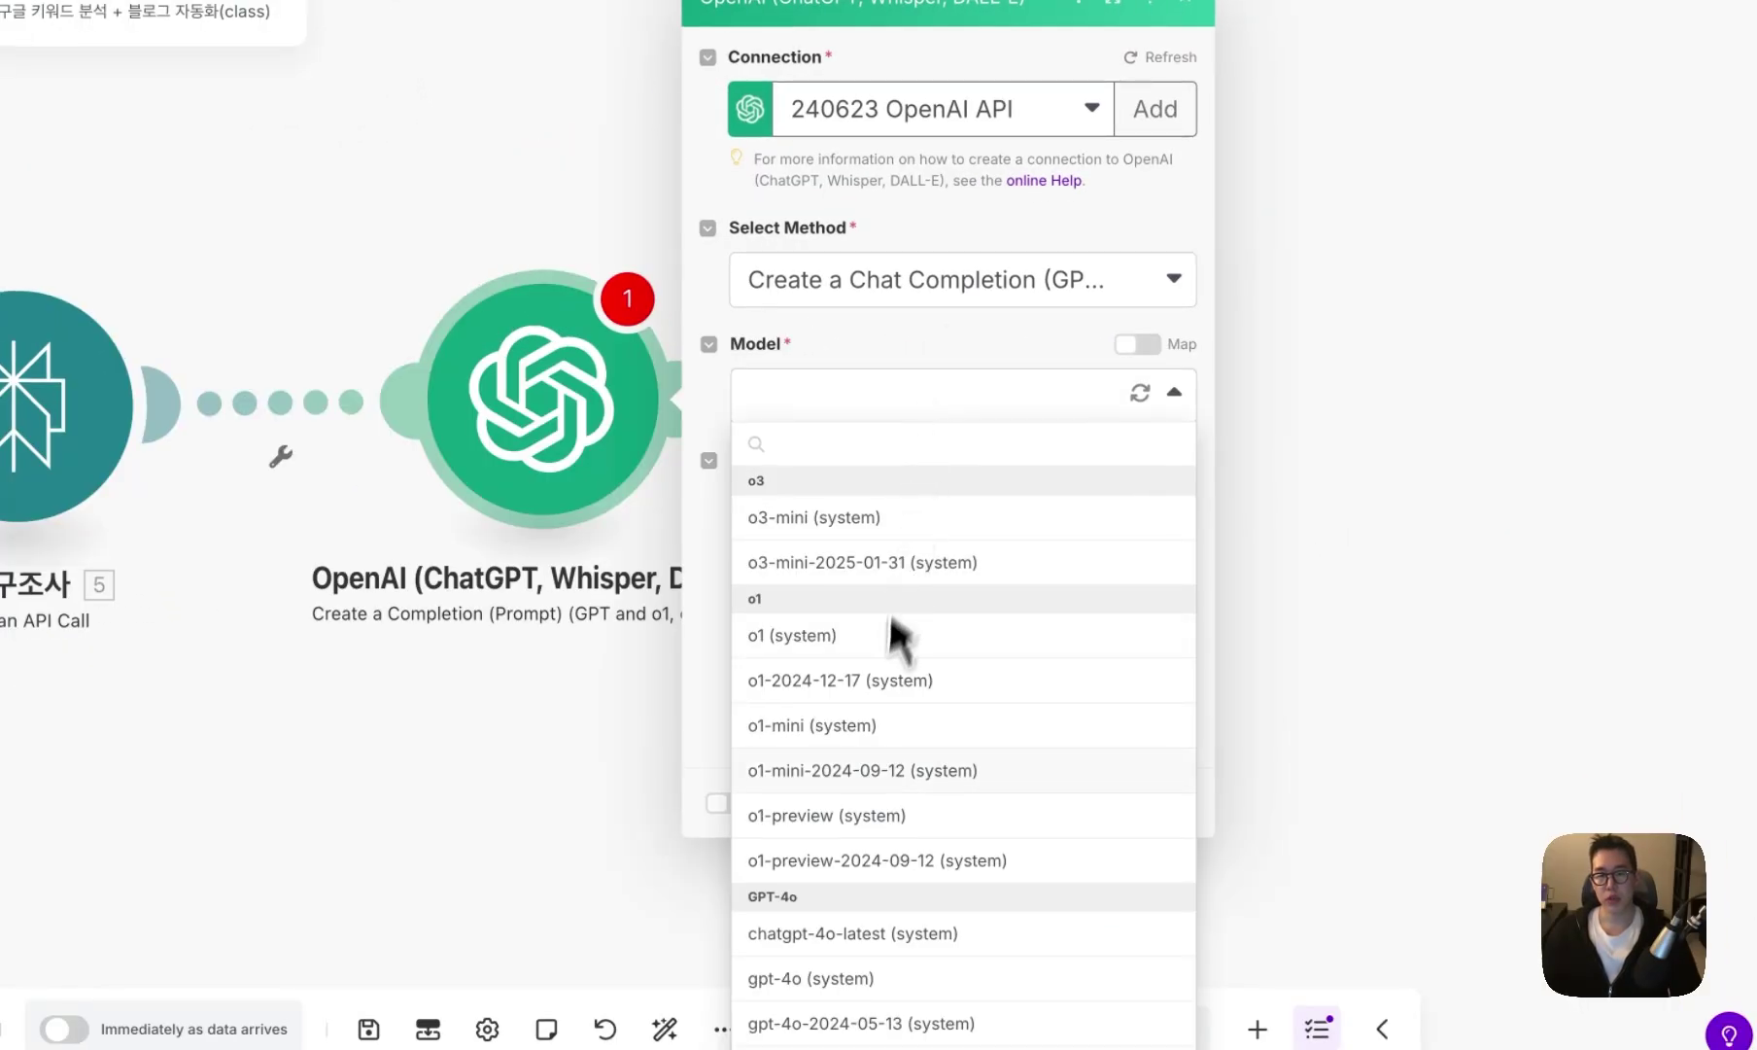
pyautogui.scroll(-3, 884, 720)
pyautogui.click(872, 838)
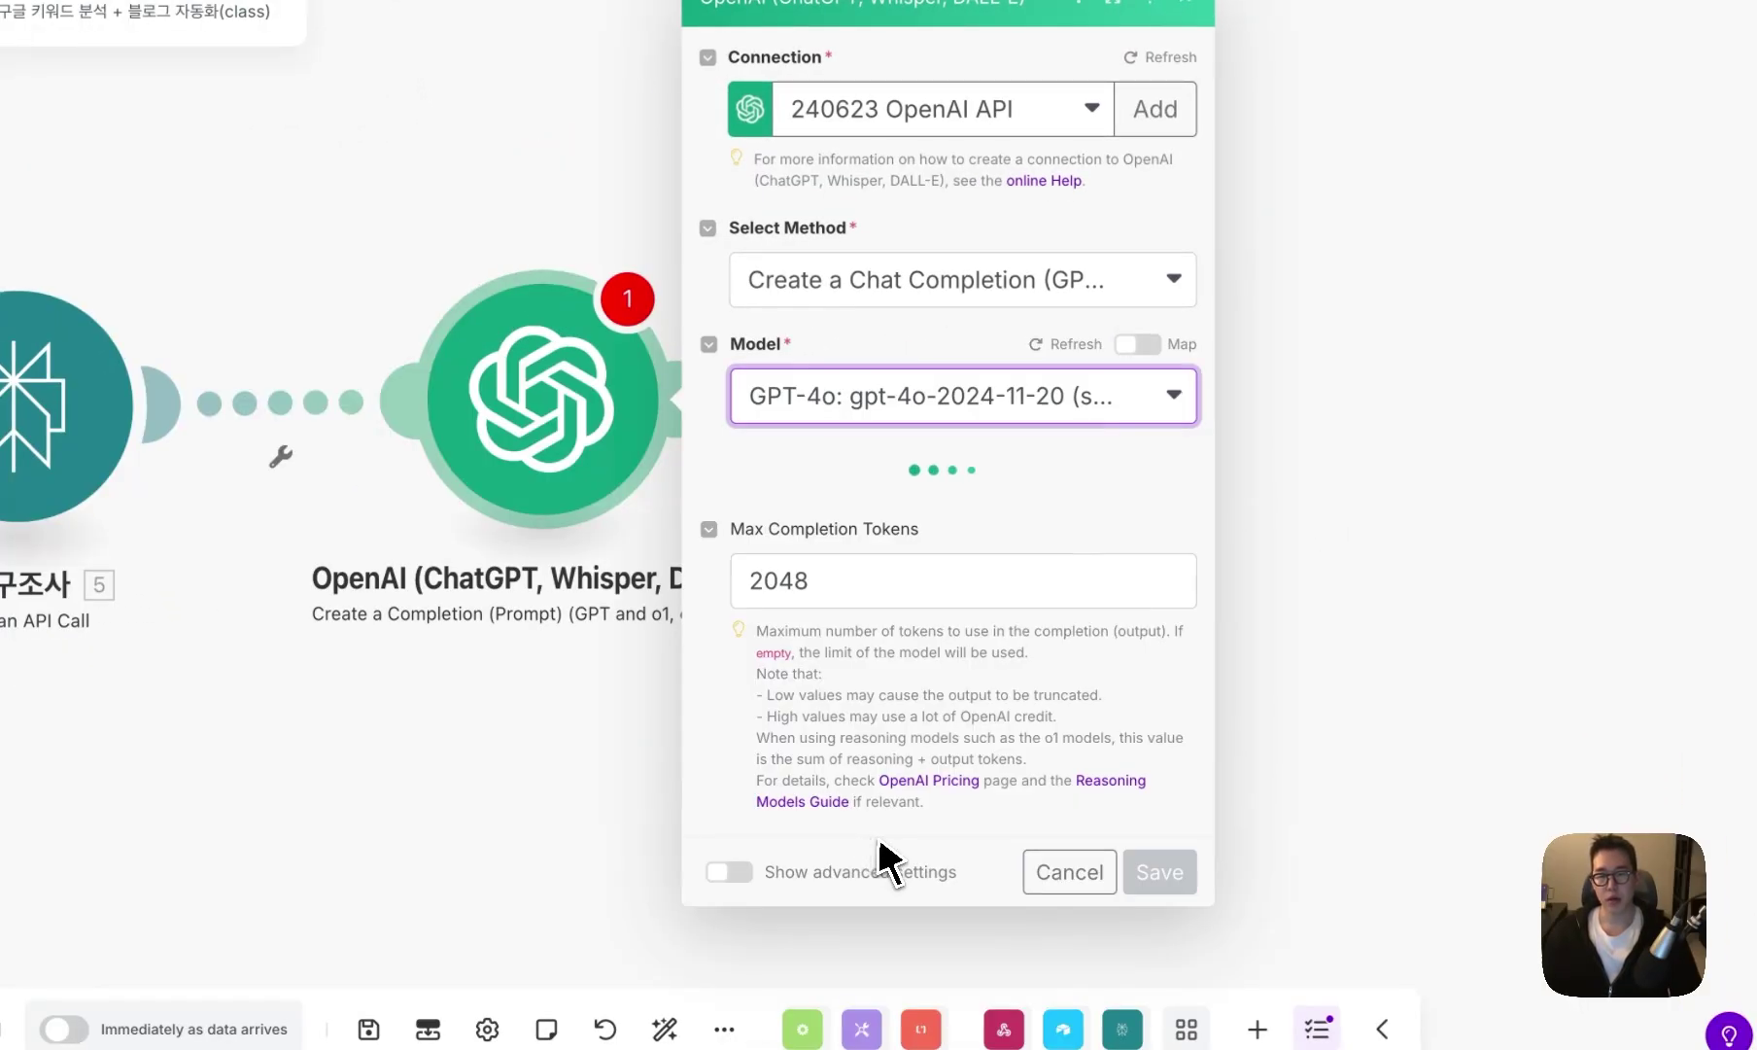
pyautogui.click(908, 589)
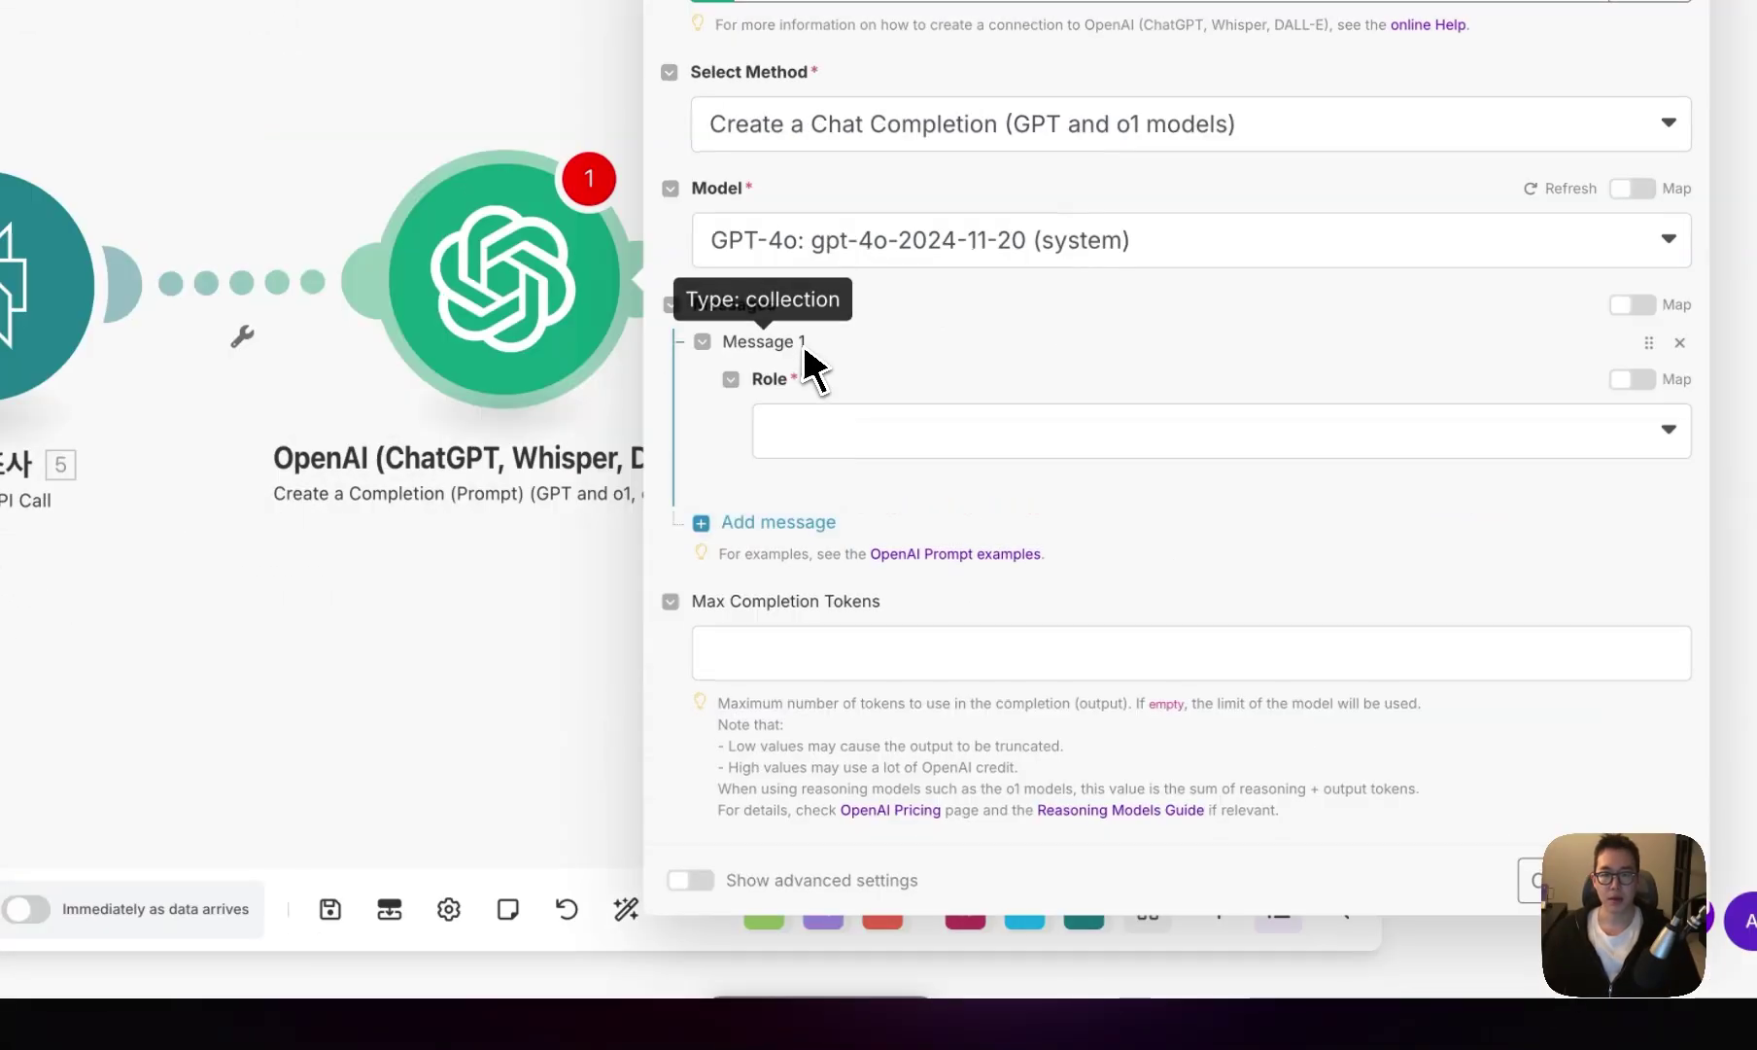
# - Add a Developer / System message with the pasted headline-writing instructions
pyautogui.click(855, 413)
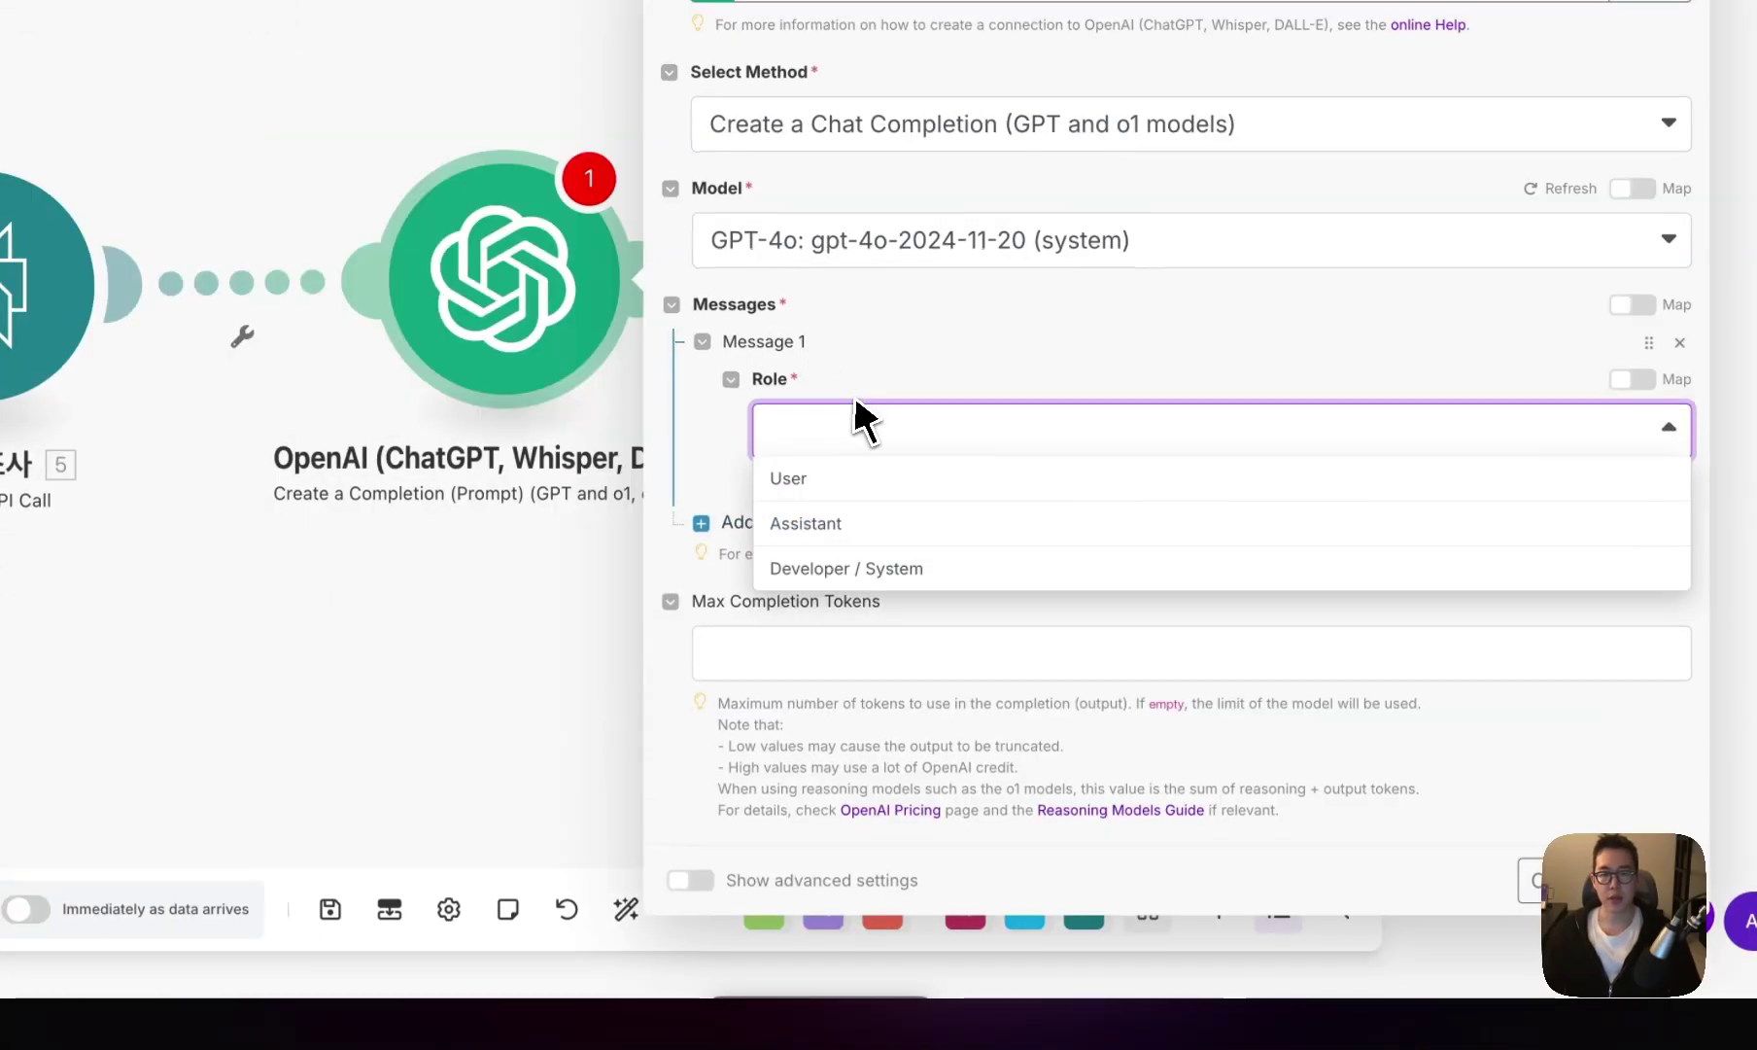
pyautogui.click(855, 569)
pyautogui.click(912, 494)
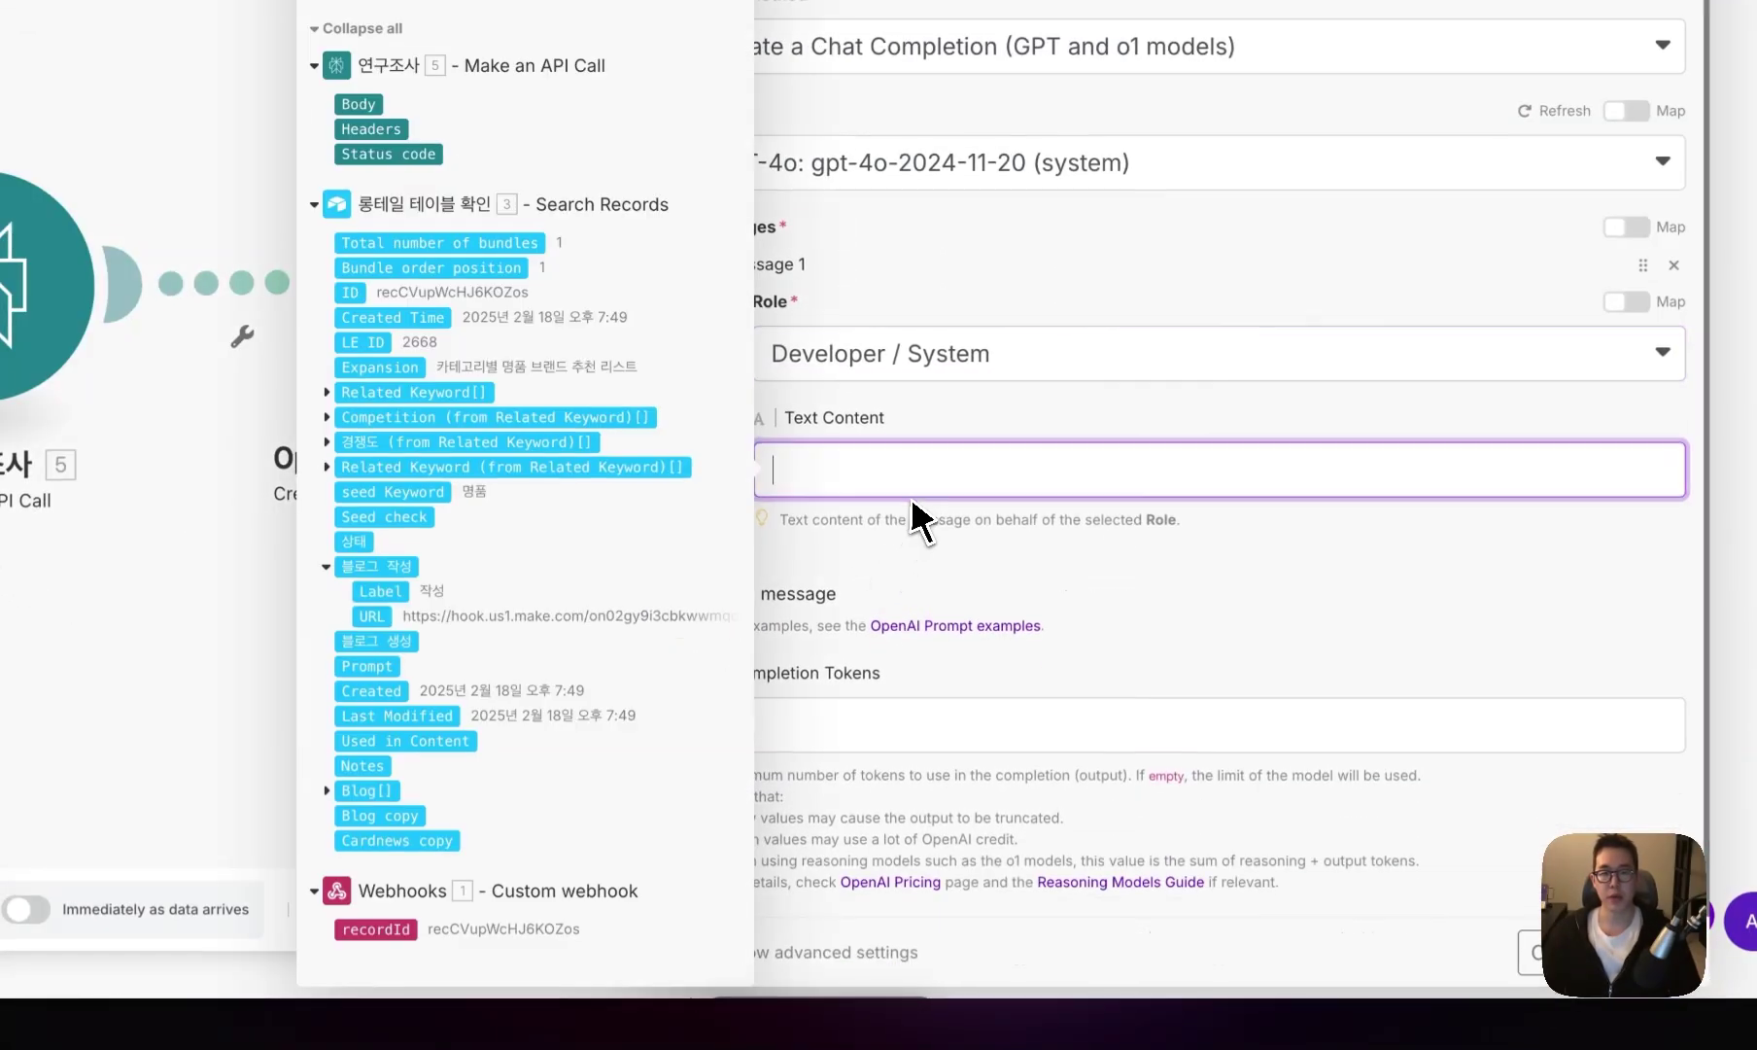
pyautogui.hotkey('ctrl', 'v')
pyautogui.scroll(-3, 958, 622)
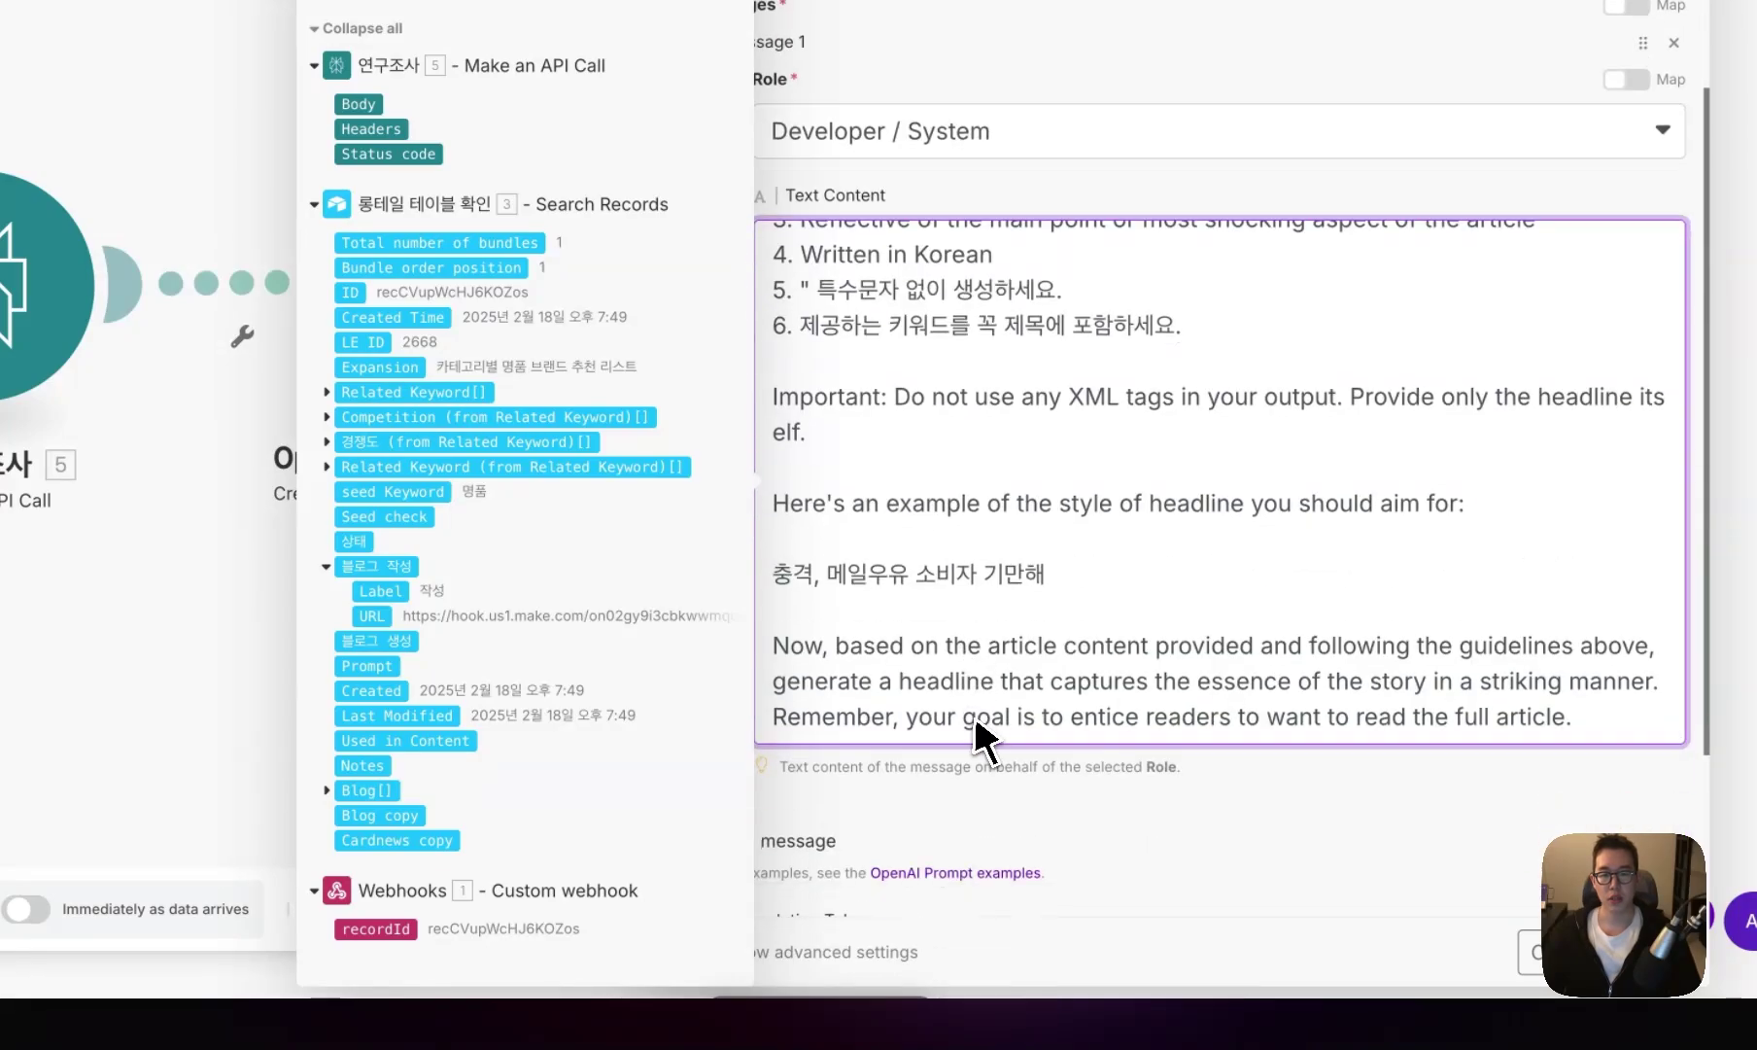
pyautogui.scroll(2, 1117, 583)
pyautogui.scroll(-5, 1137, 569)
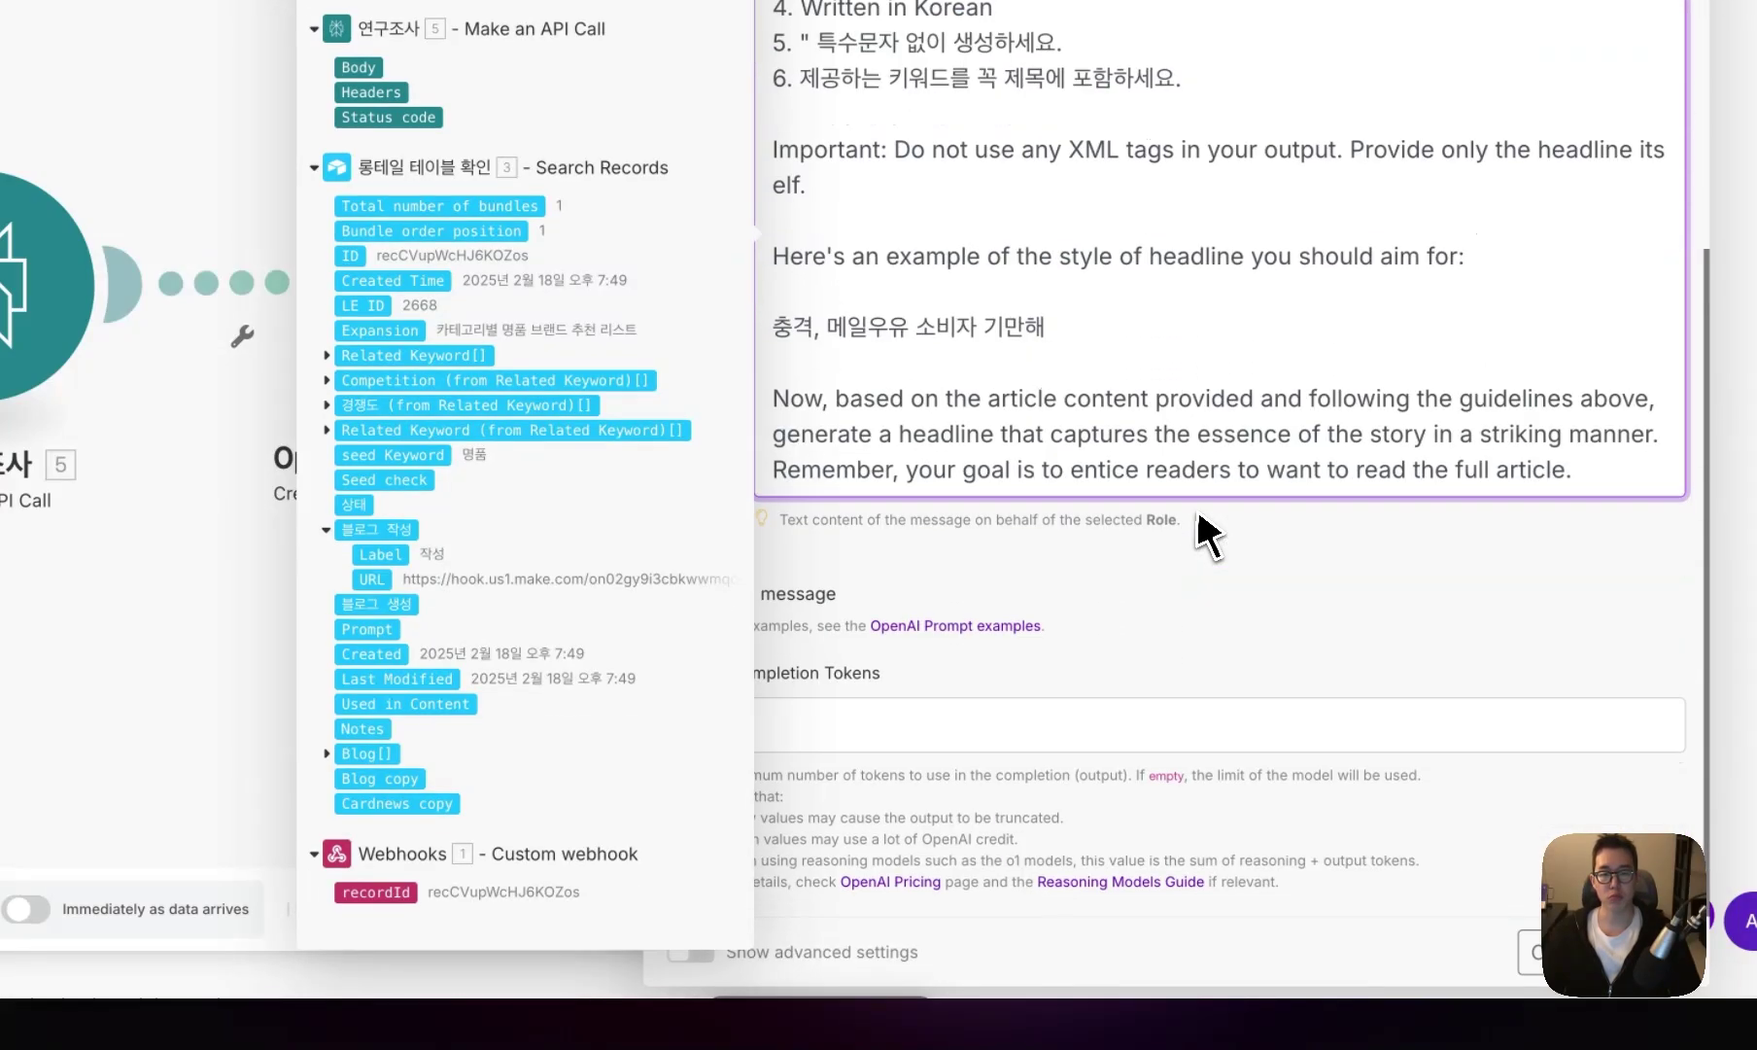
pyautogui.click(1176, 612)
# - Add a User message mapping the seed Keyword and the article content into their tags
pyautogui.click(778, 594)
pyautogui.click(846, 678)
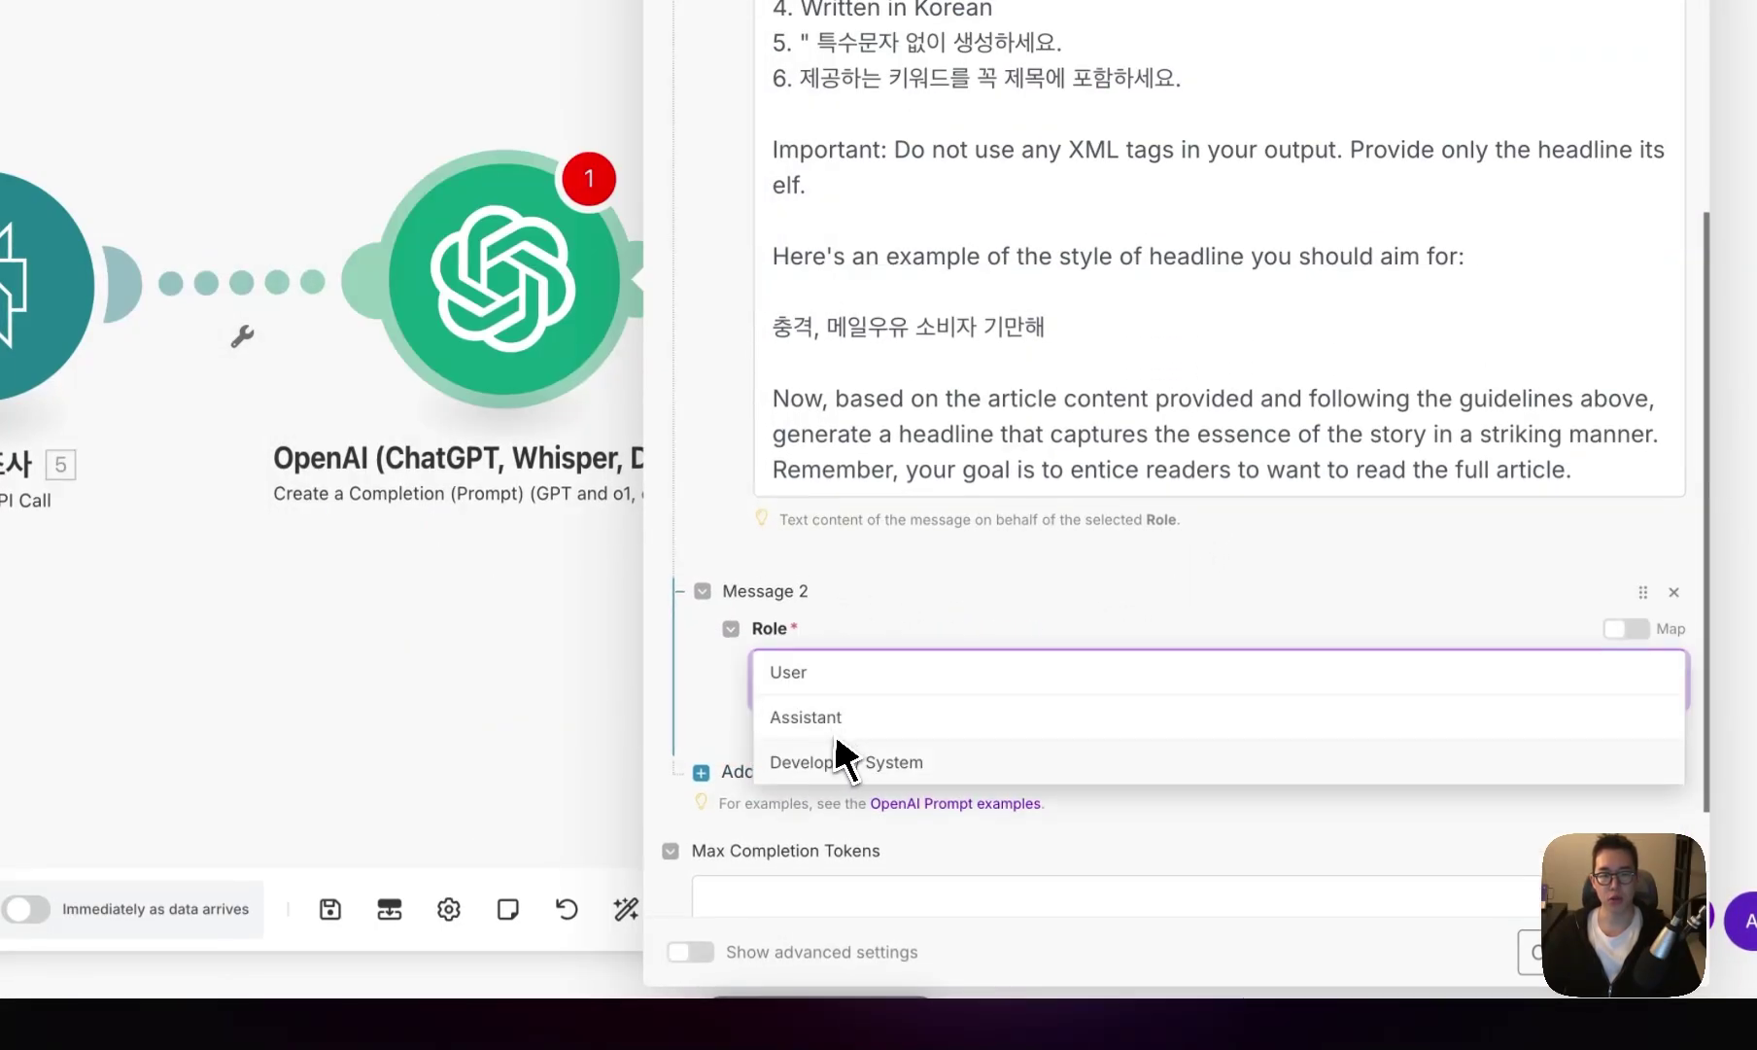
pyautogui.click(845, 680)
pyautogui.scroll(-4, 846, 678)
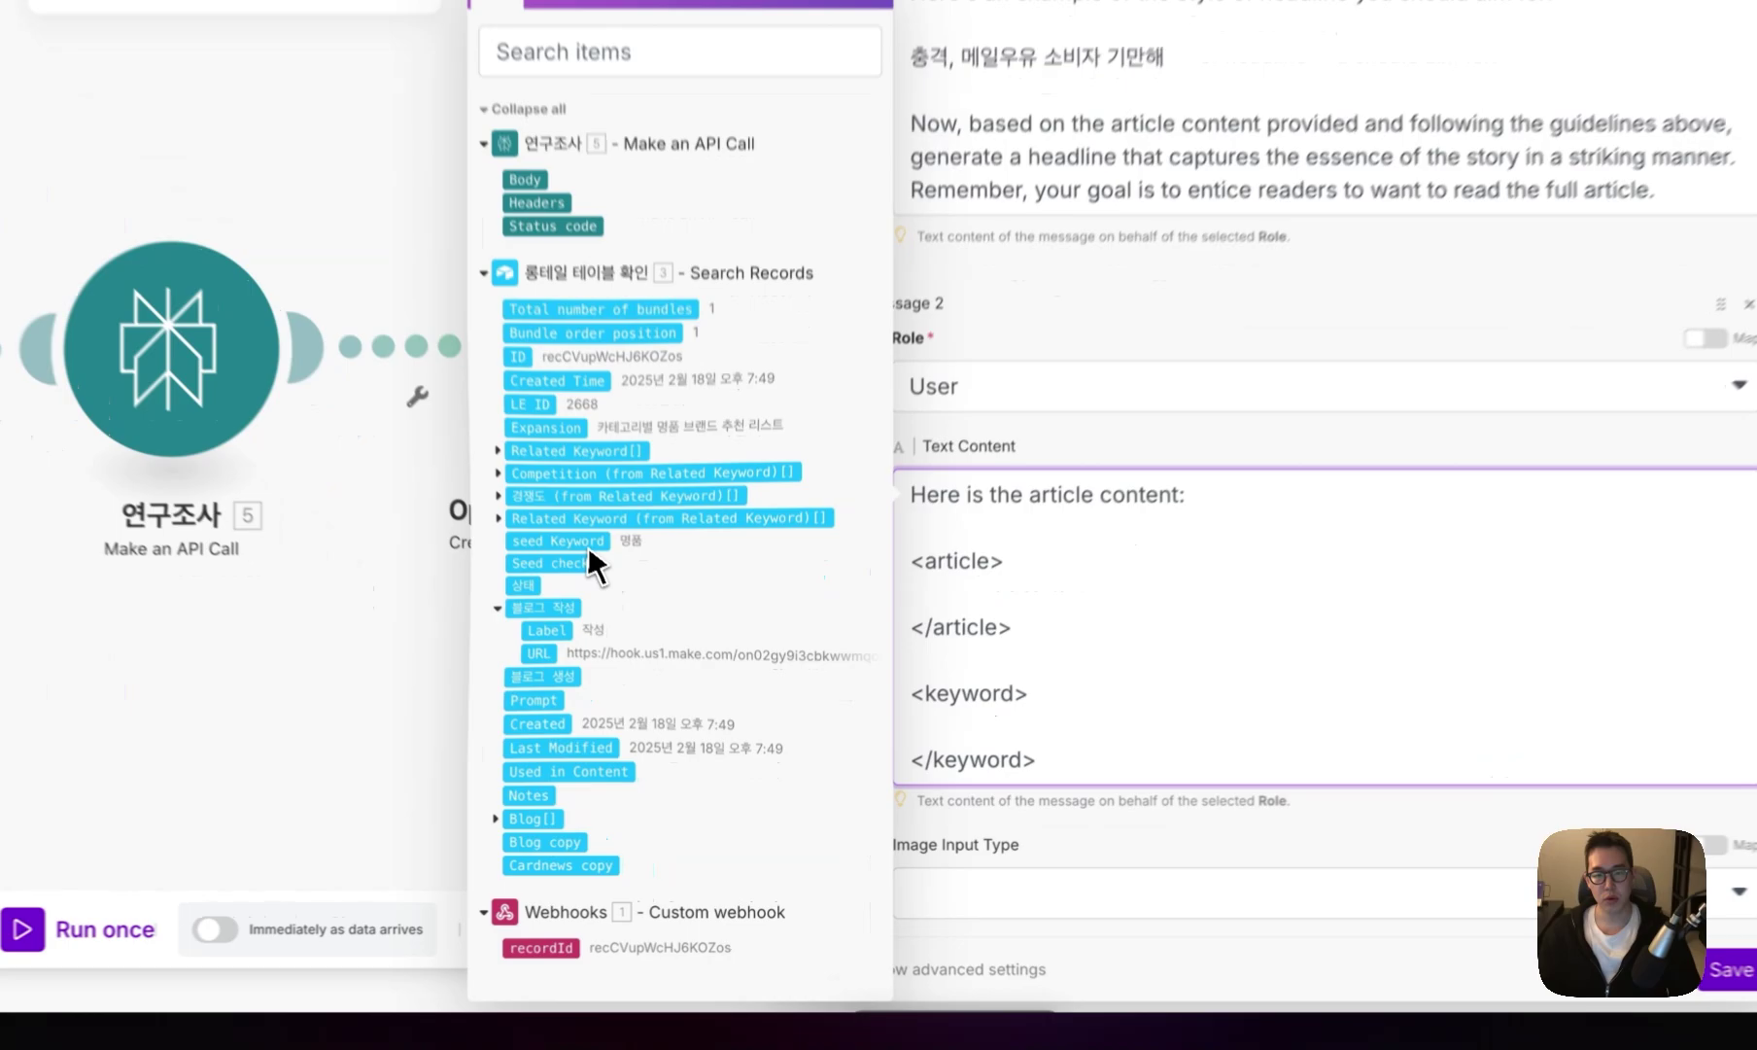
pyautogui.click(605, 620)
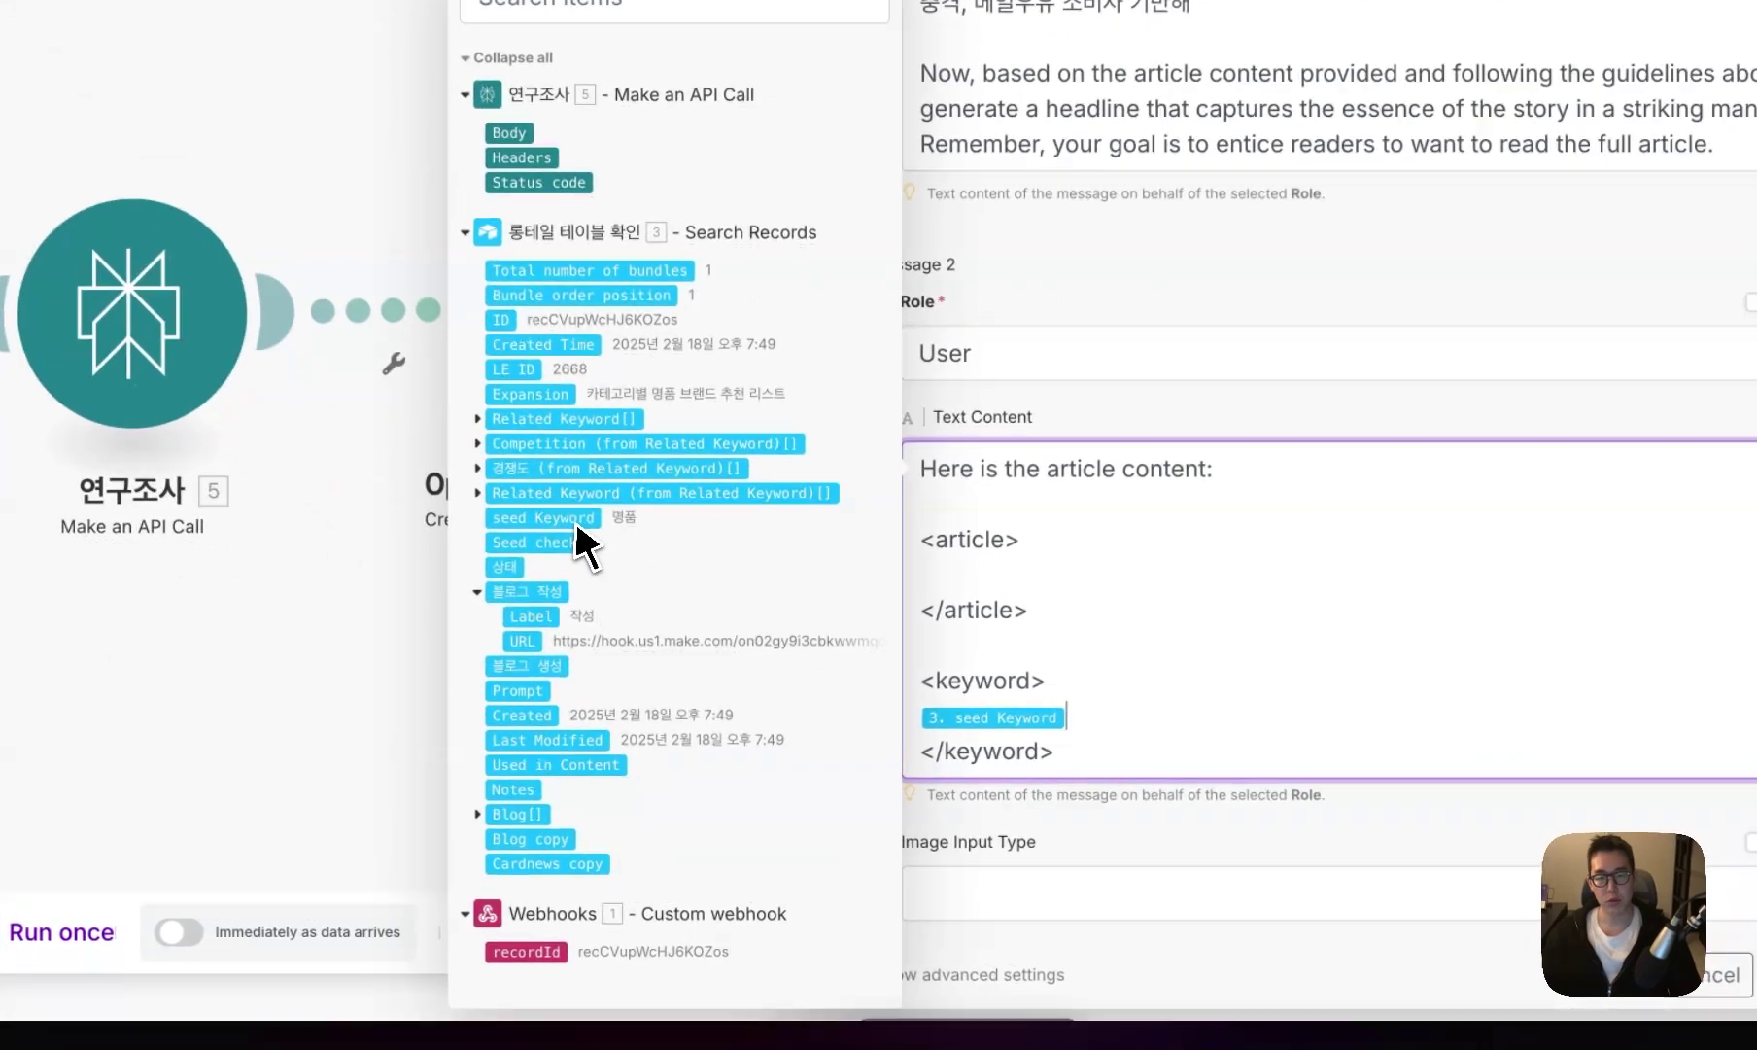
pyautogui.click(899, 673)
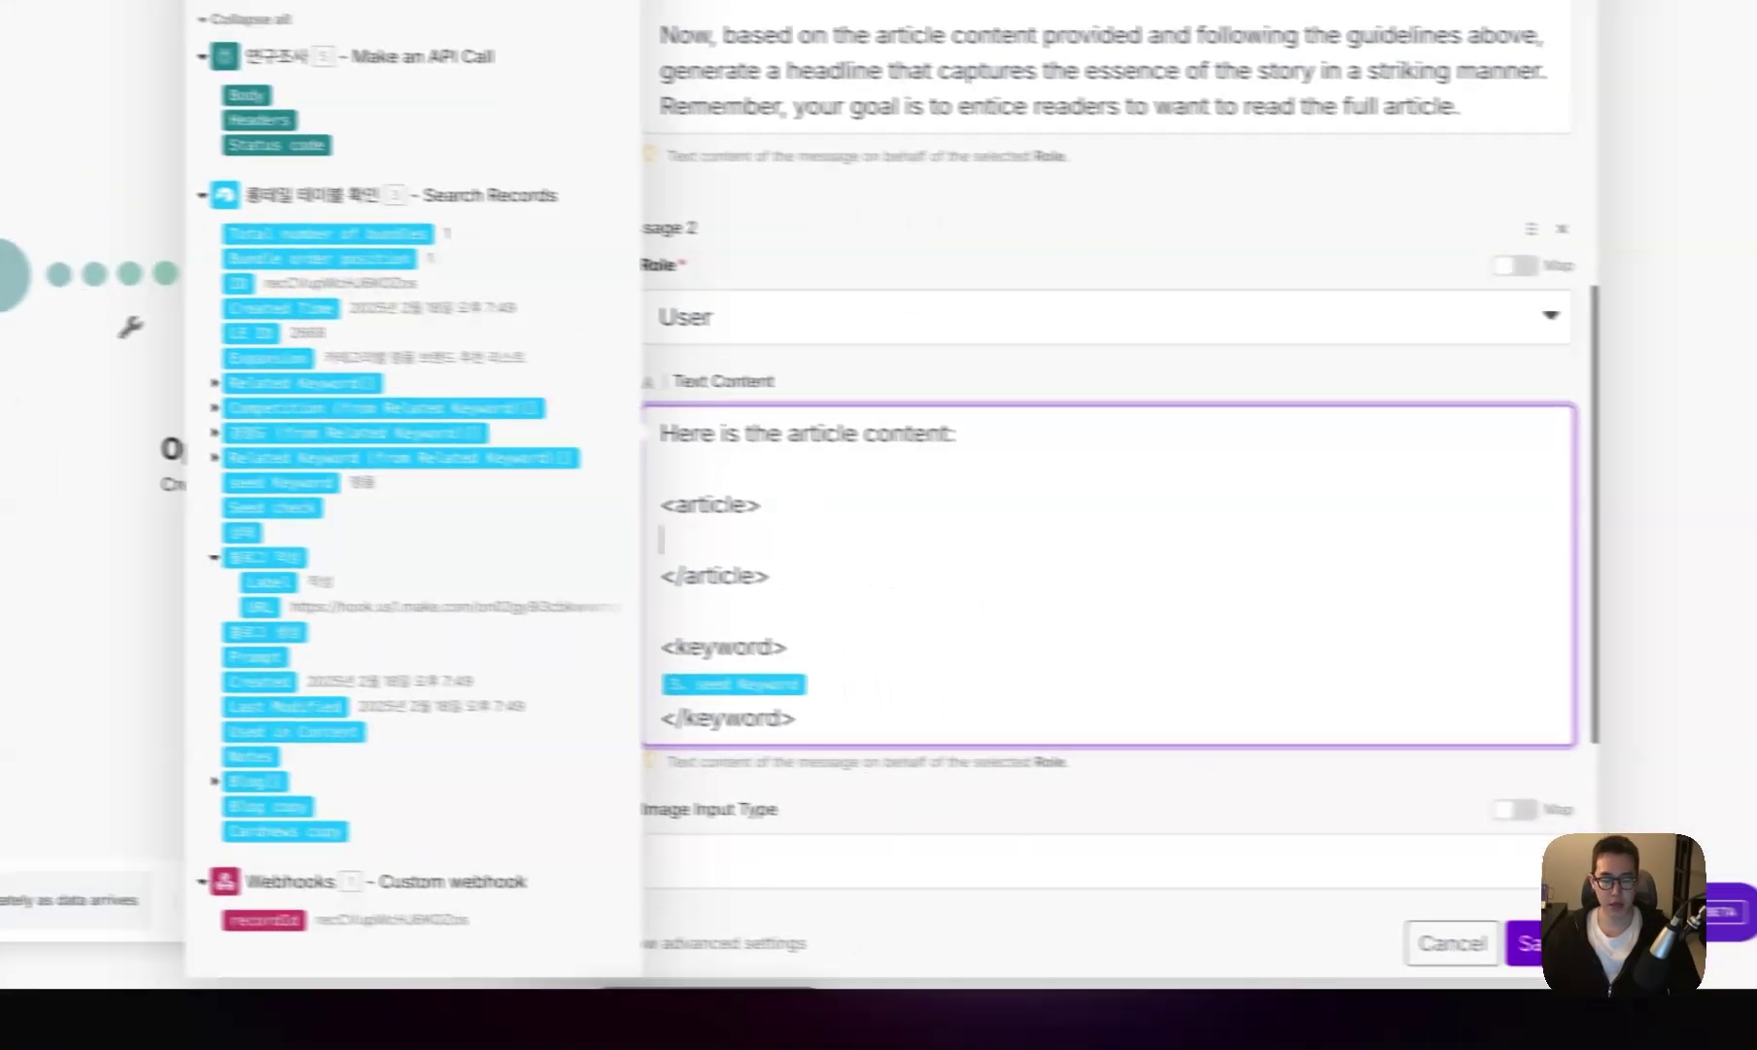
pyautogui.press('Escape')
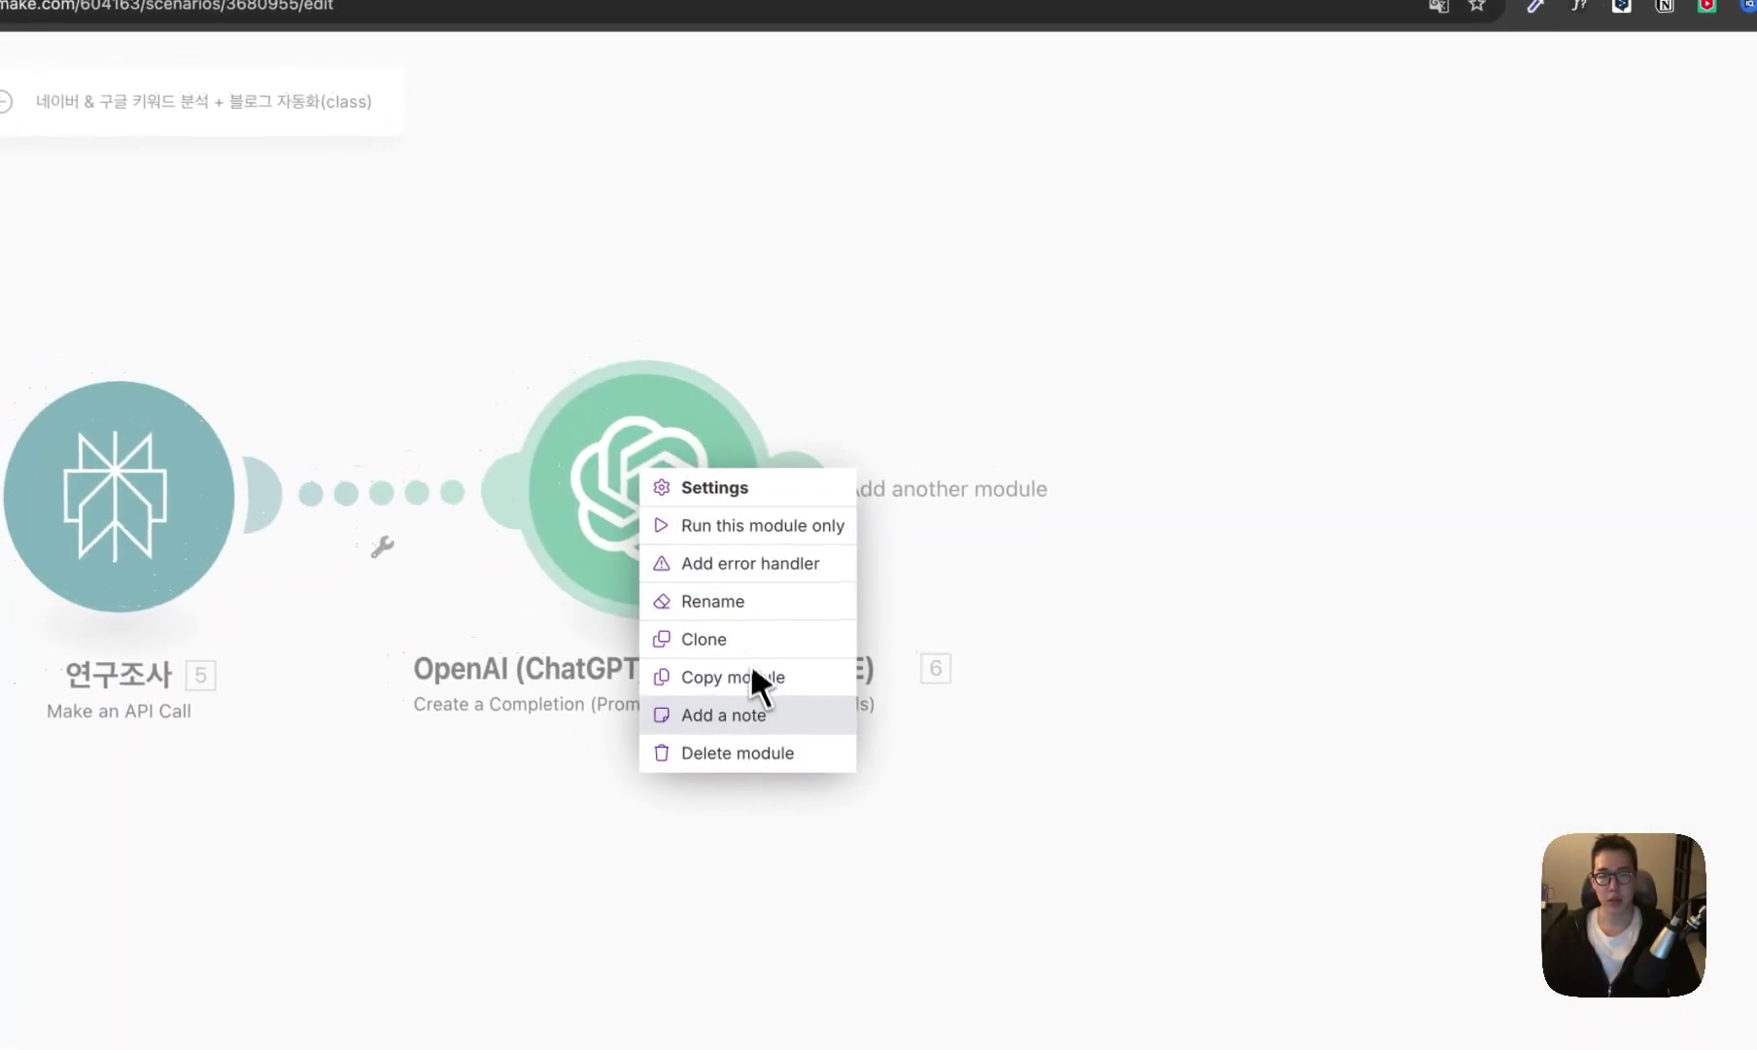
# - Add a note on the OpenAI module holding the Perplexity response-content reference
pyautogui.click(753, 711)
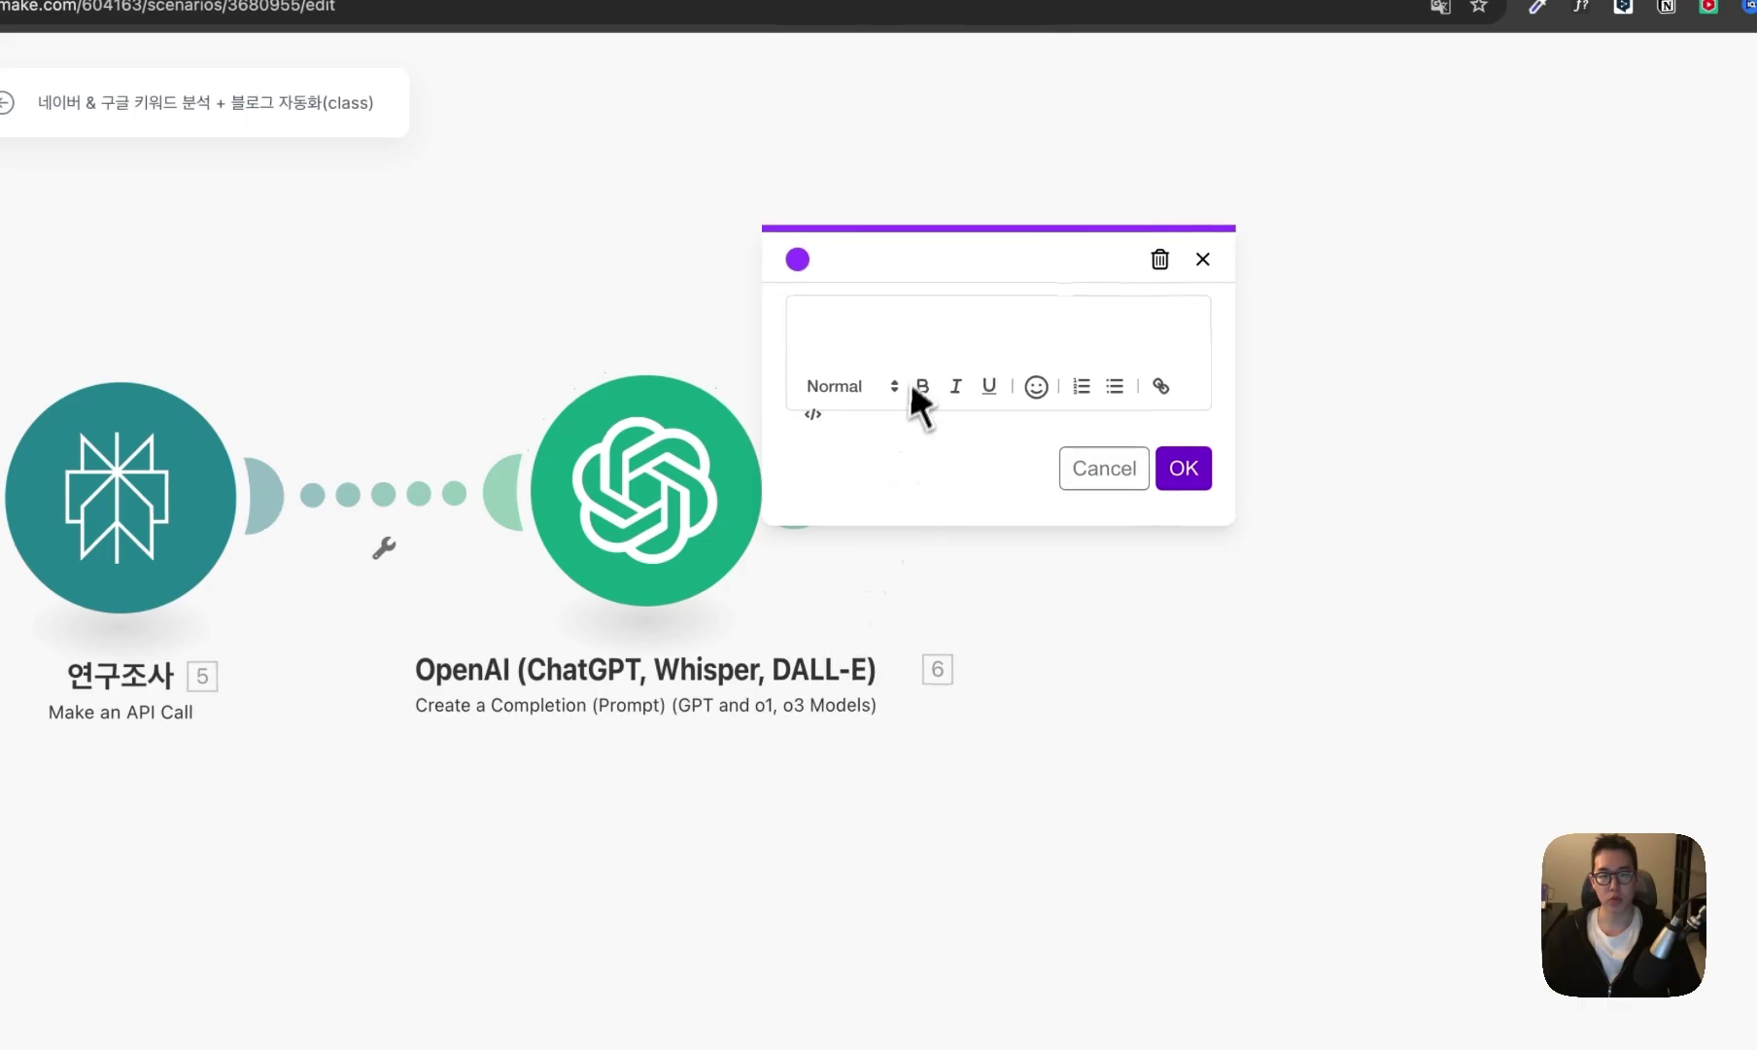
pyautogui.click(1182, 467)
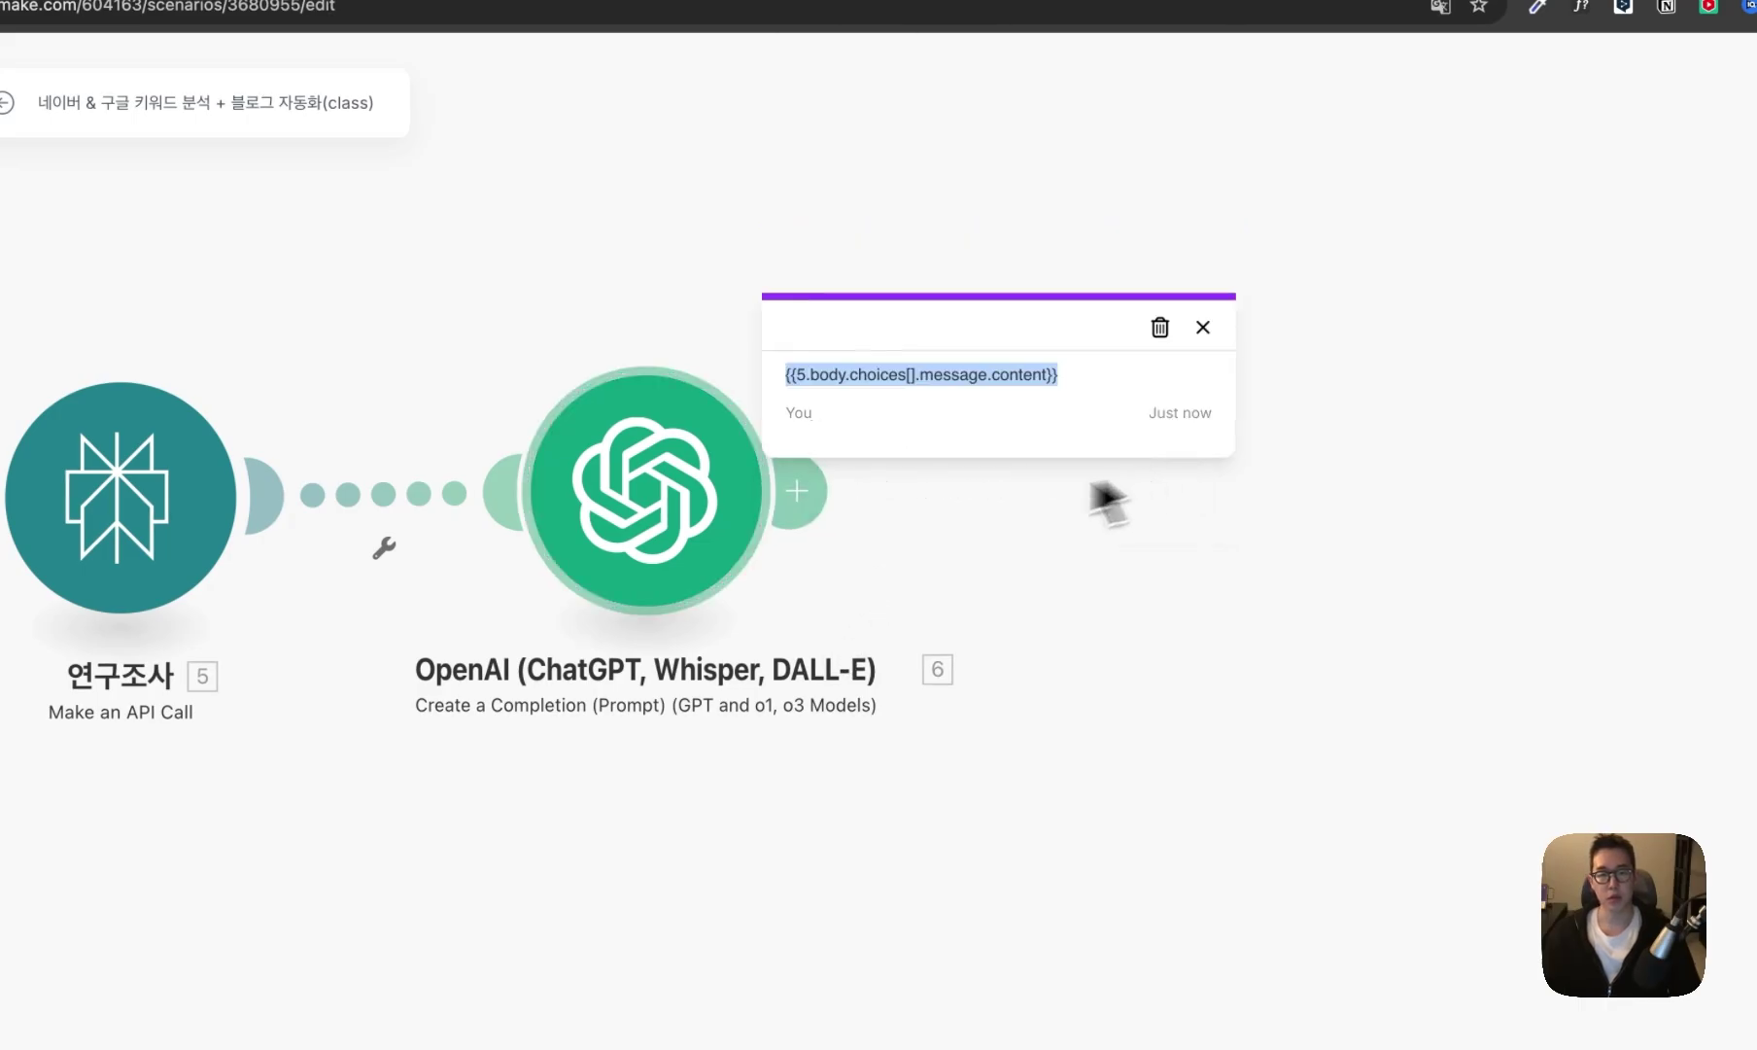
pyautogui.moveTo(780, 379)
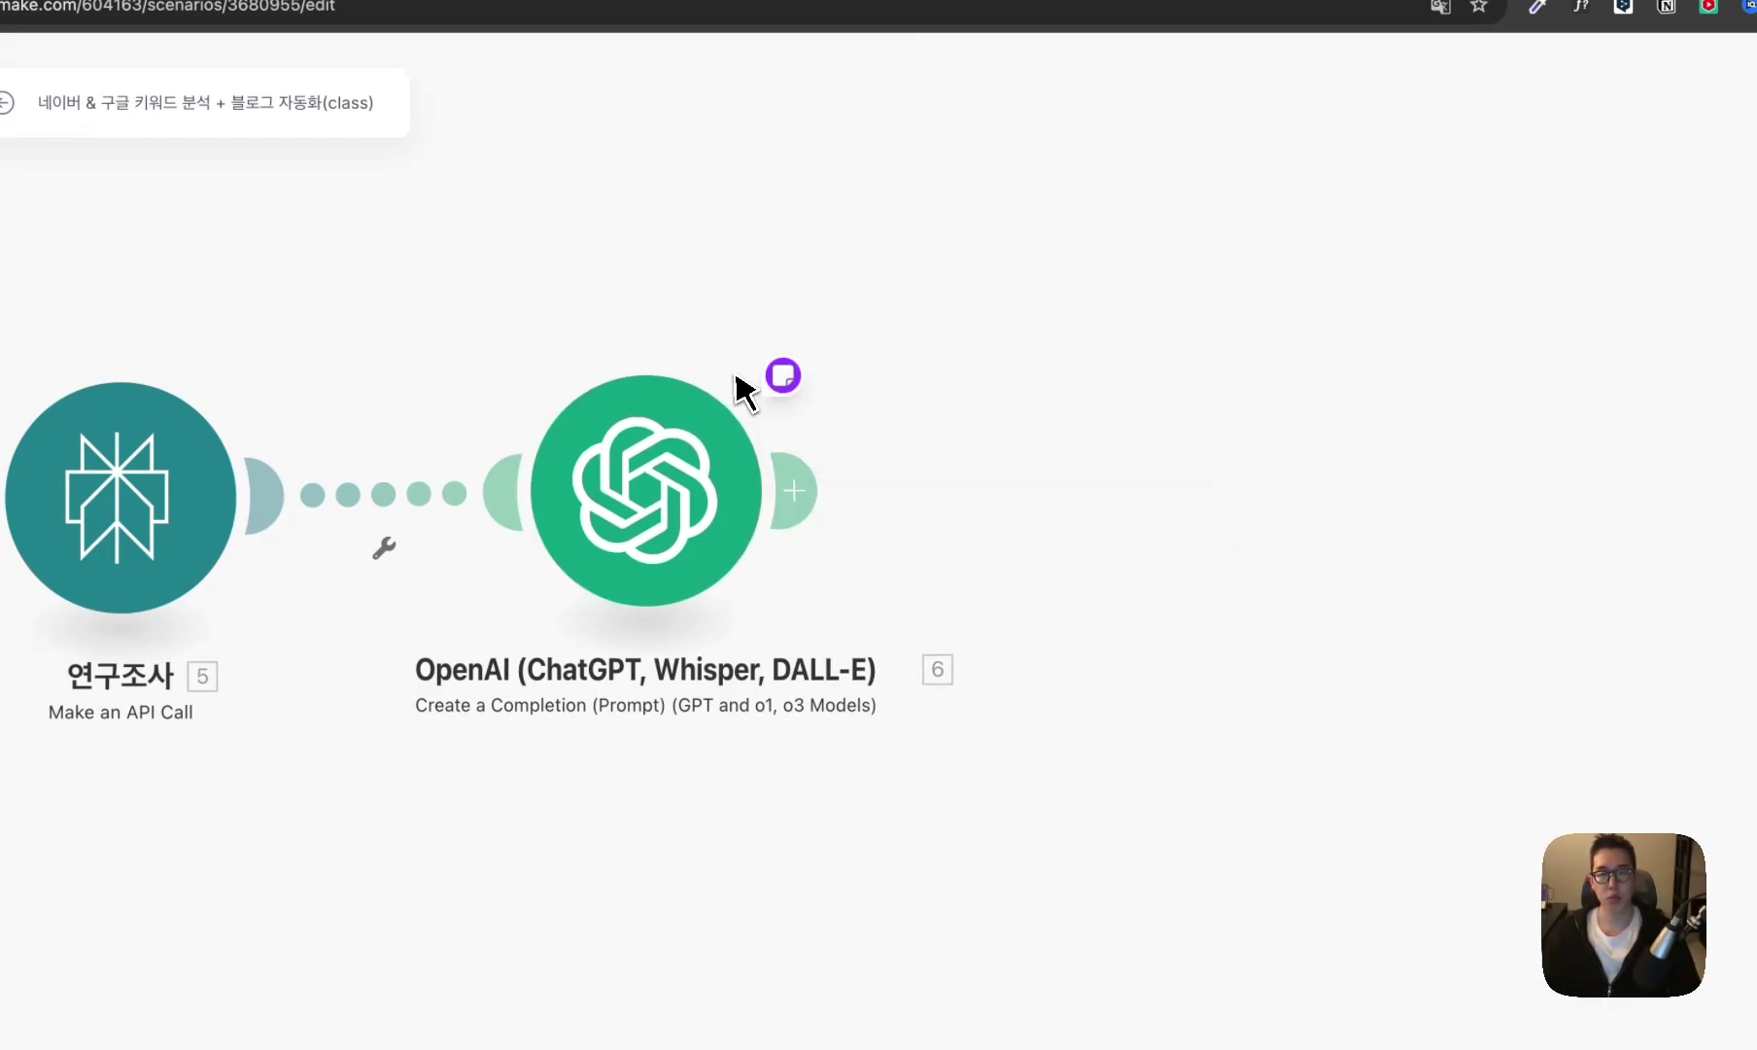
pyautogui.click(709, 449)
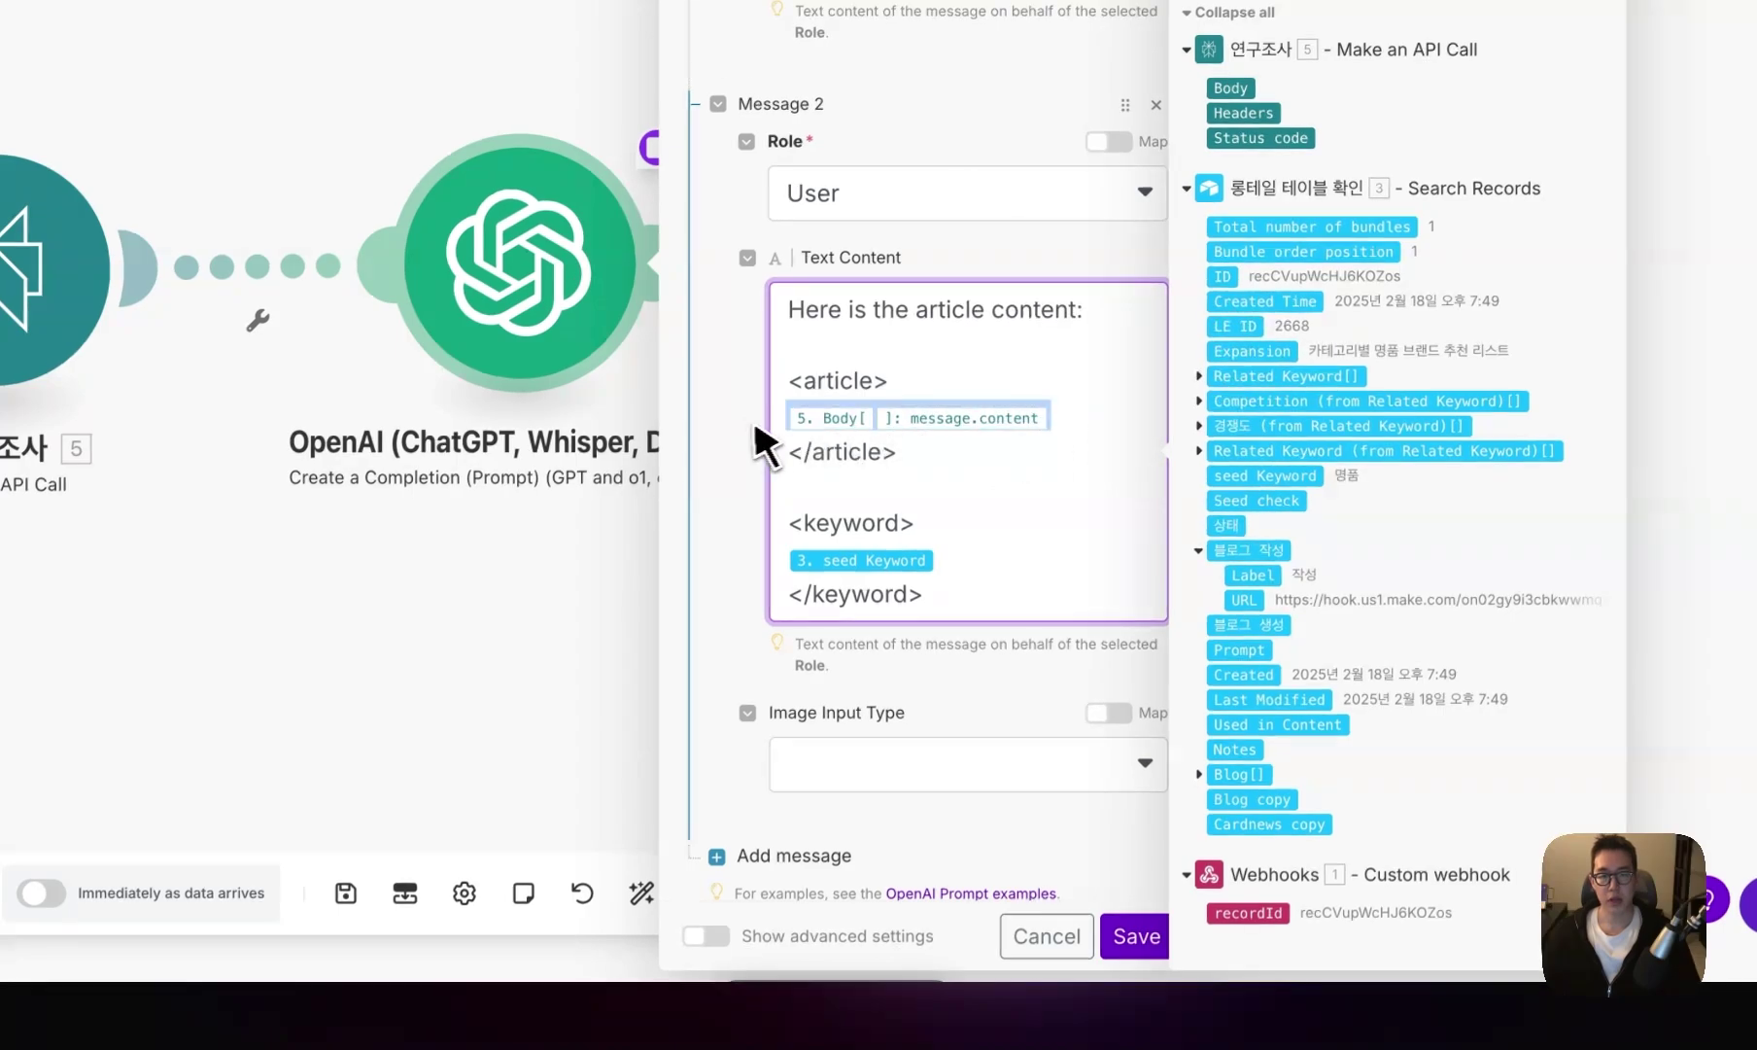
pyautogui.click(1047, 935)
# - Rename the OpenAI module to 제목 생성
pyautogui.rightClick(541, 243)
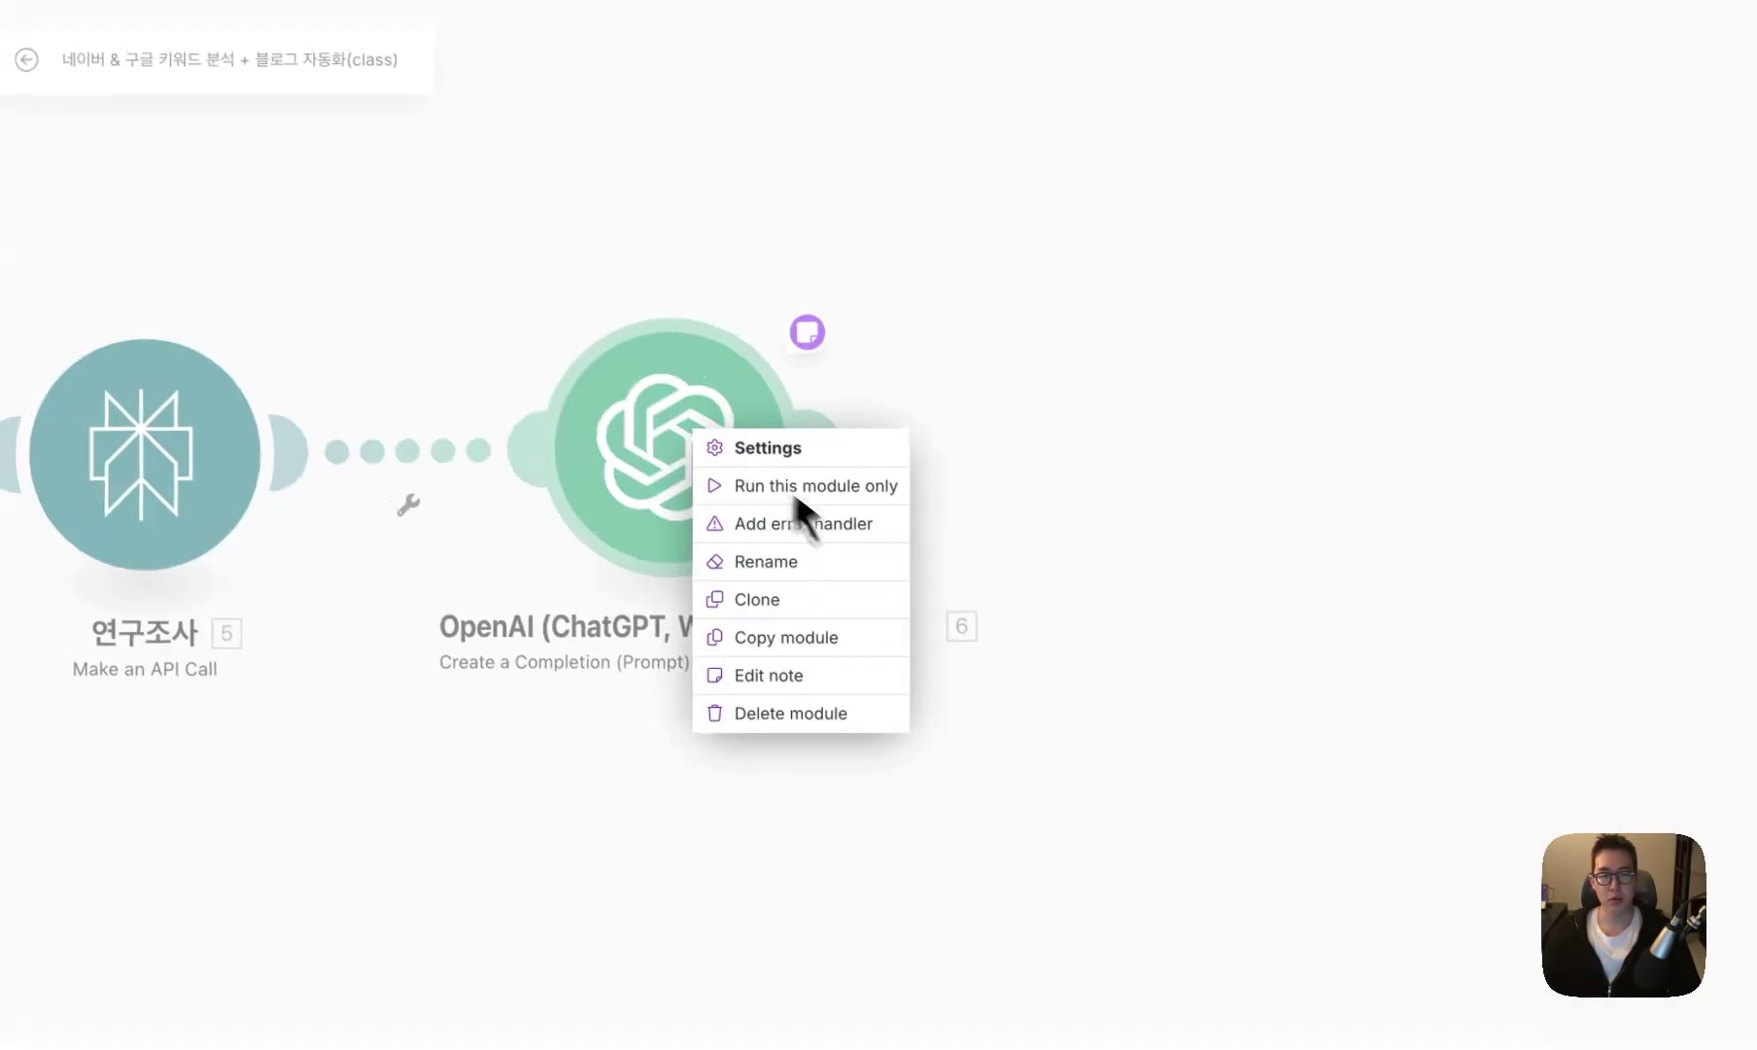
pyautogui.click(593, 380)
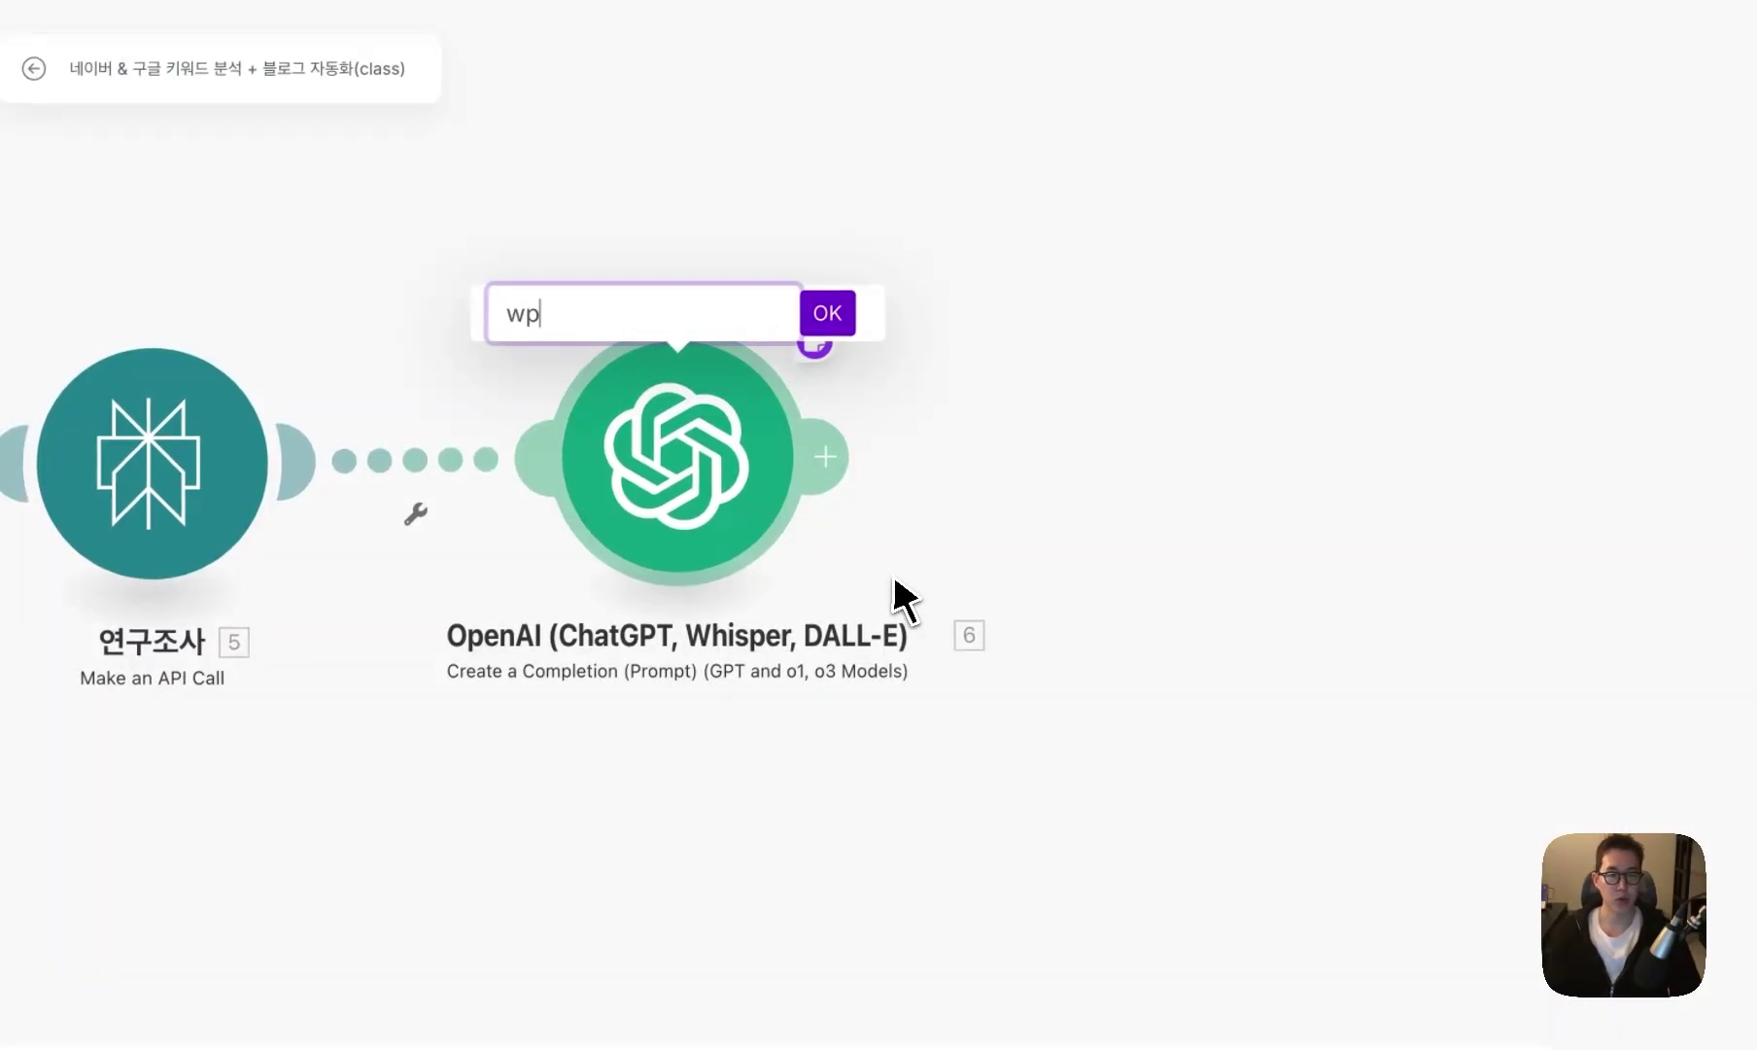
pyautogui.write('wpah')
pyautogui.press('BackSpace')
pyautogui.press('BackSpace')
pyautogui.press('BackSpace')
pyautogui.press('BackSpace')
pyautogui.write('제목 생성')
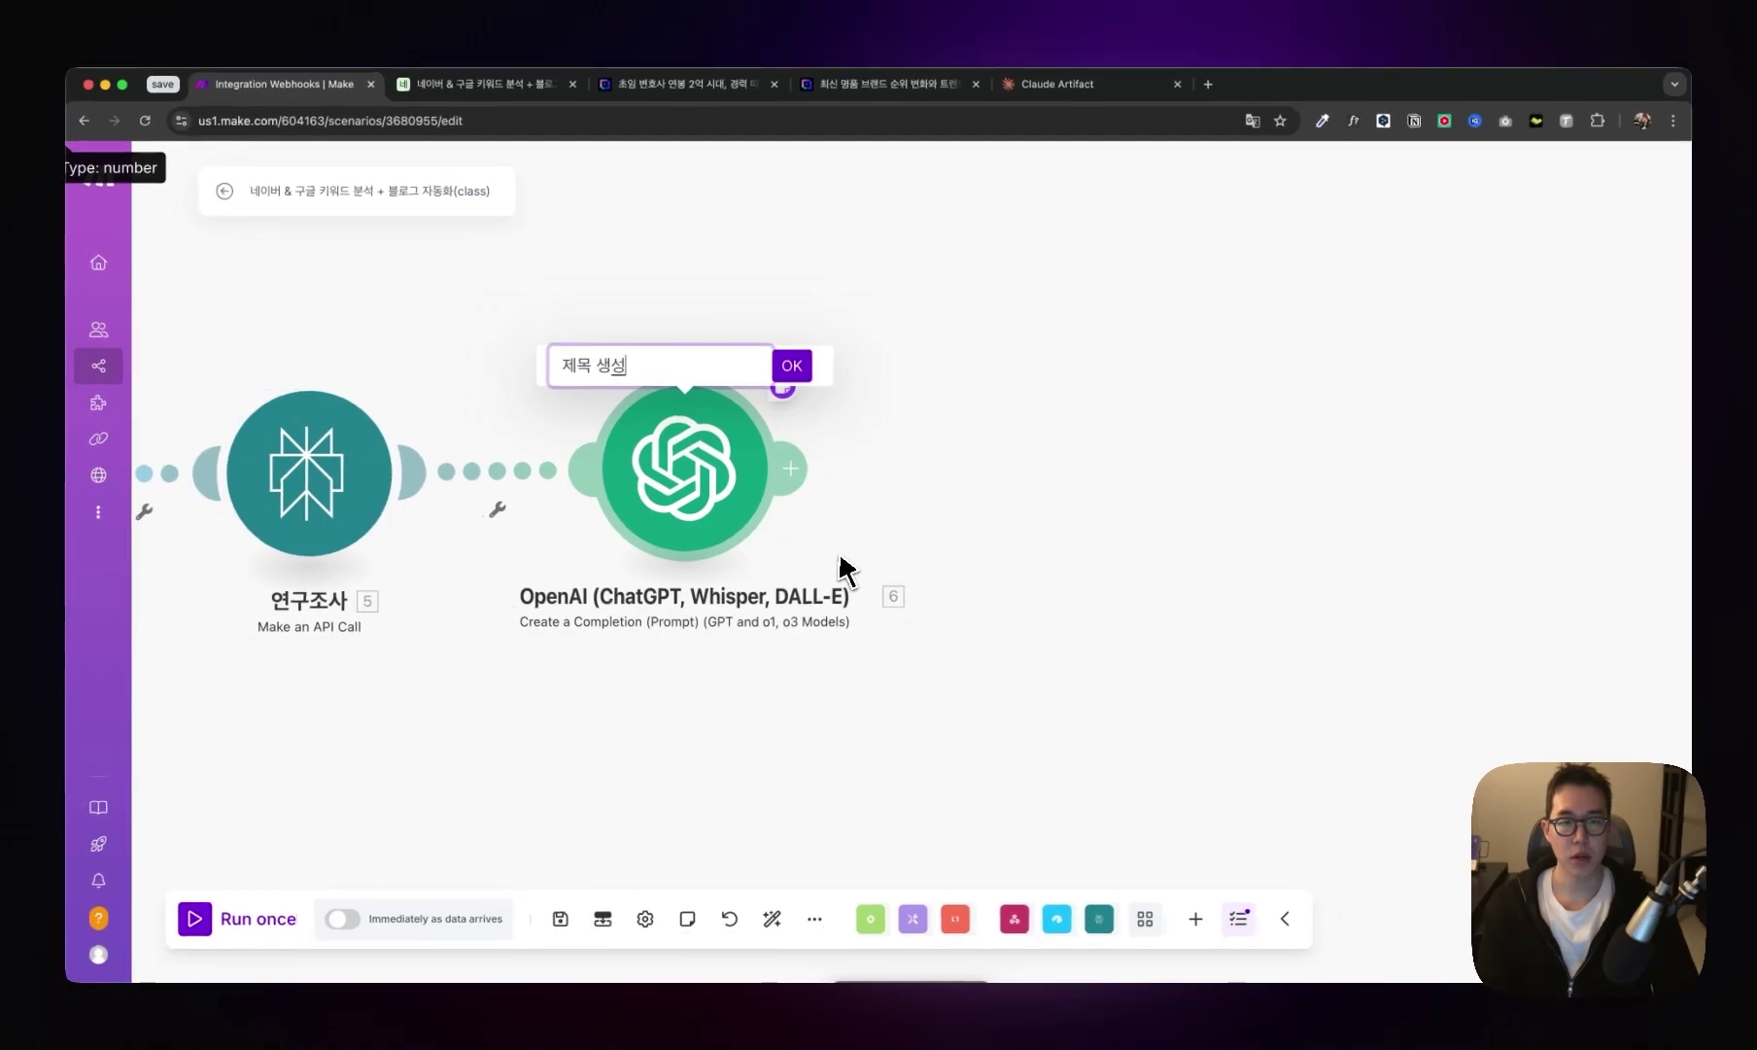
pyautogui.press('Return')
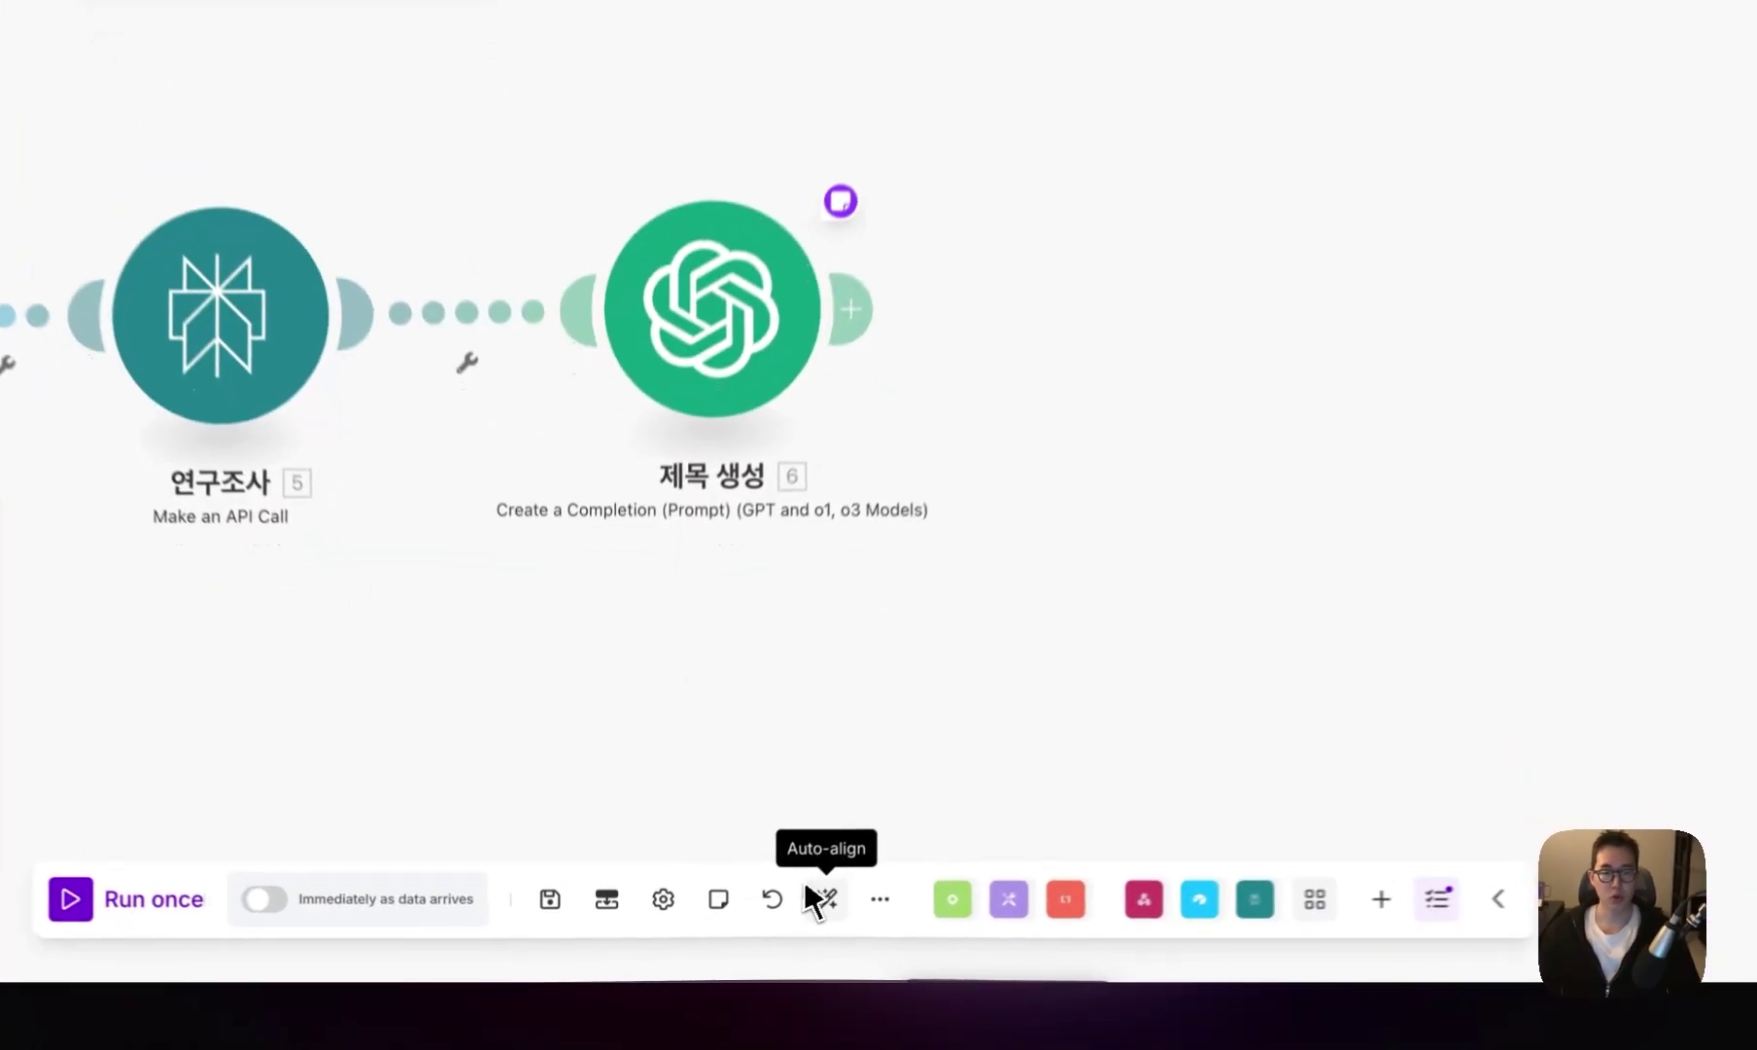
# - Save, then add a Google Docs Create a Document step using the Google connection
pyautogui.click(772, 917)
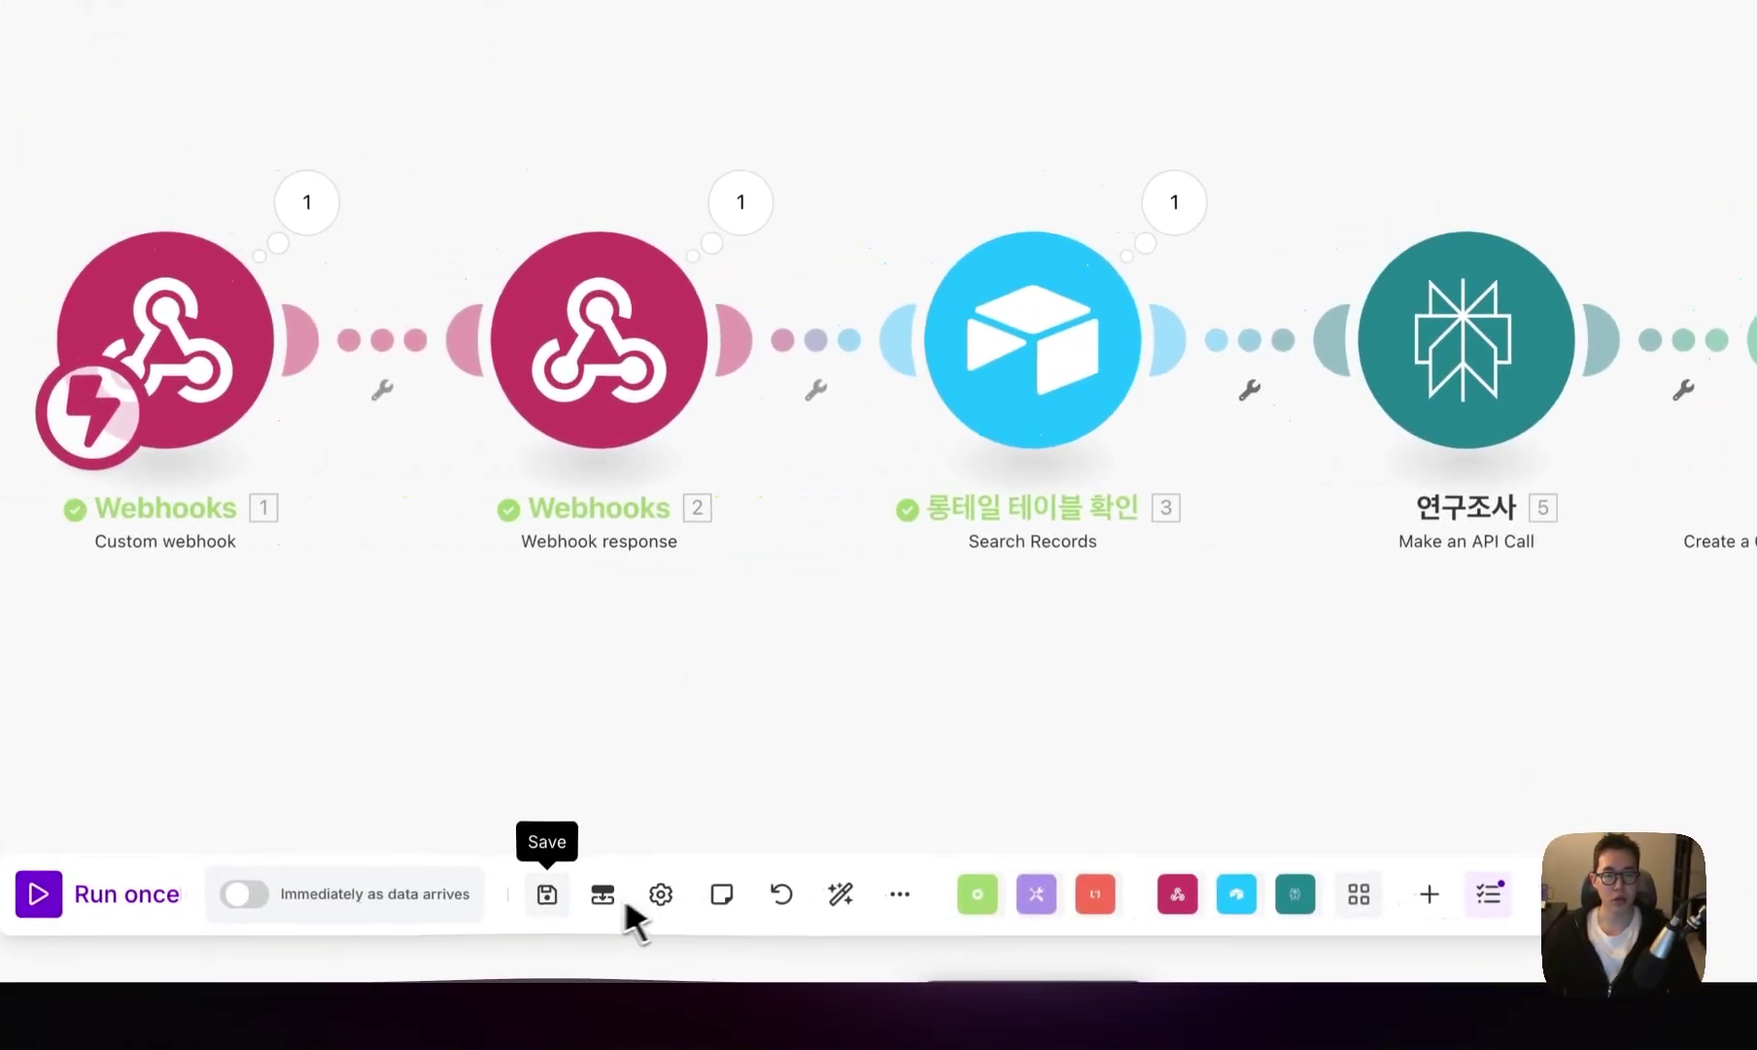
pyautogui.click(790, 468)
pyautogui.write('goo')
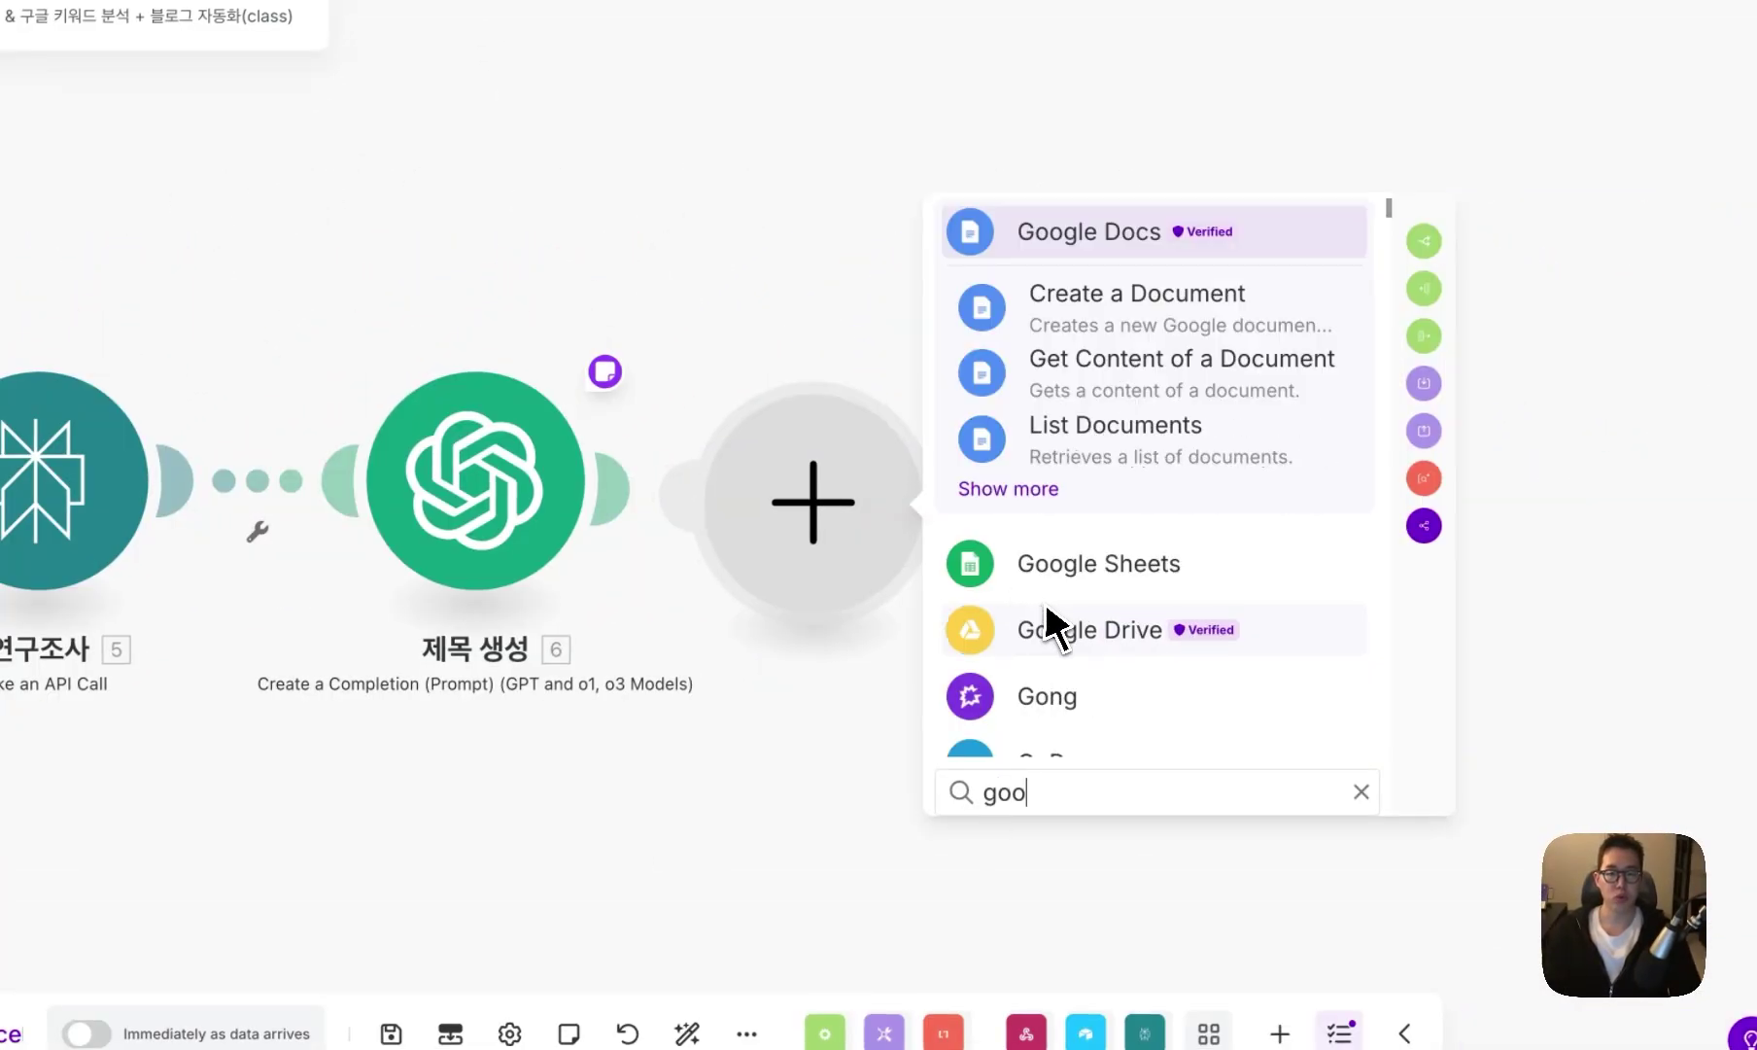
pyautogui.write('gle docs')
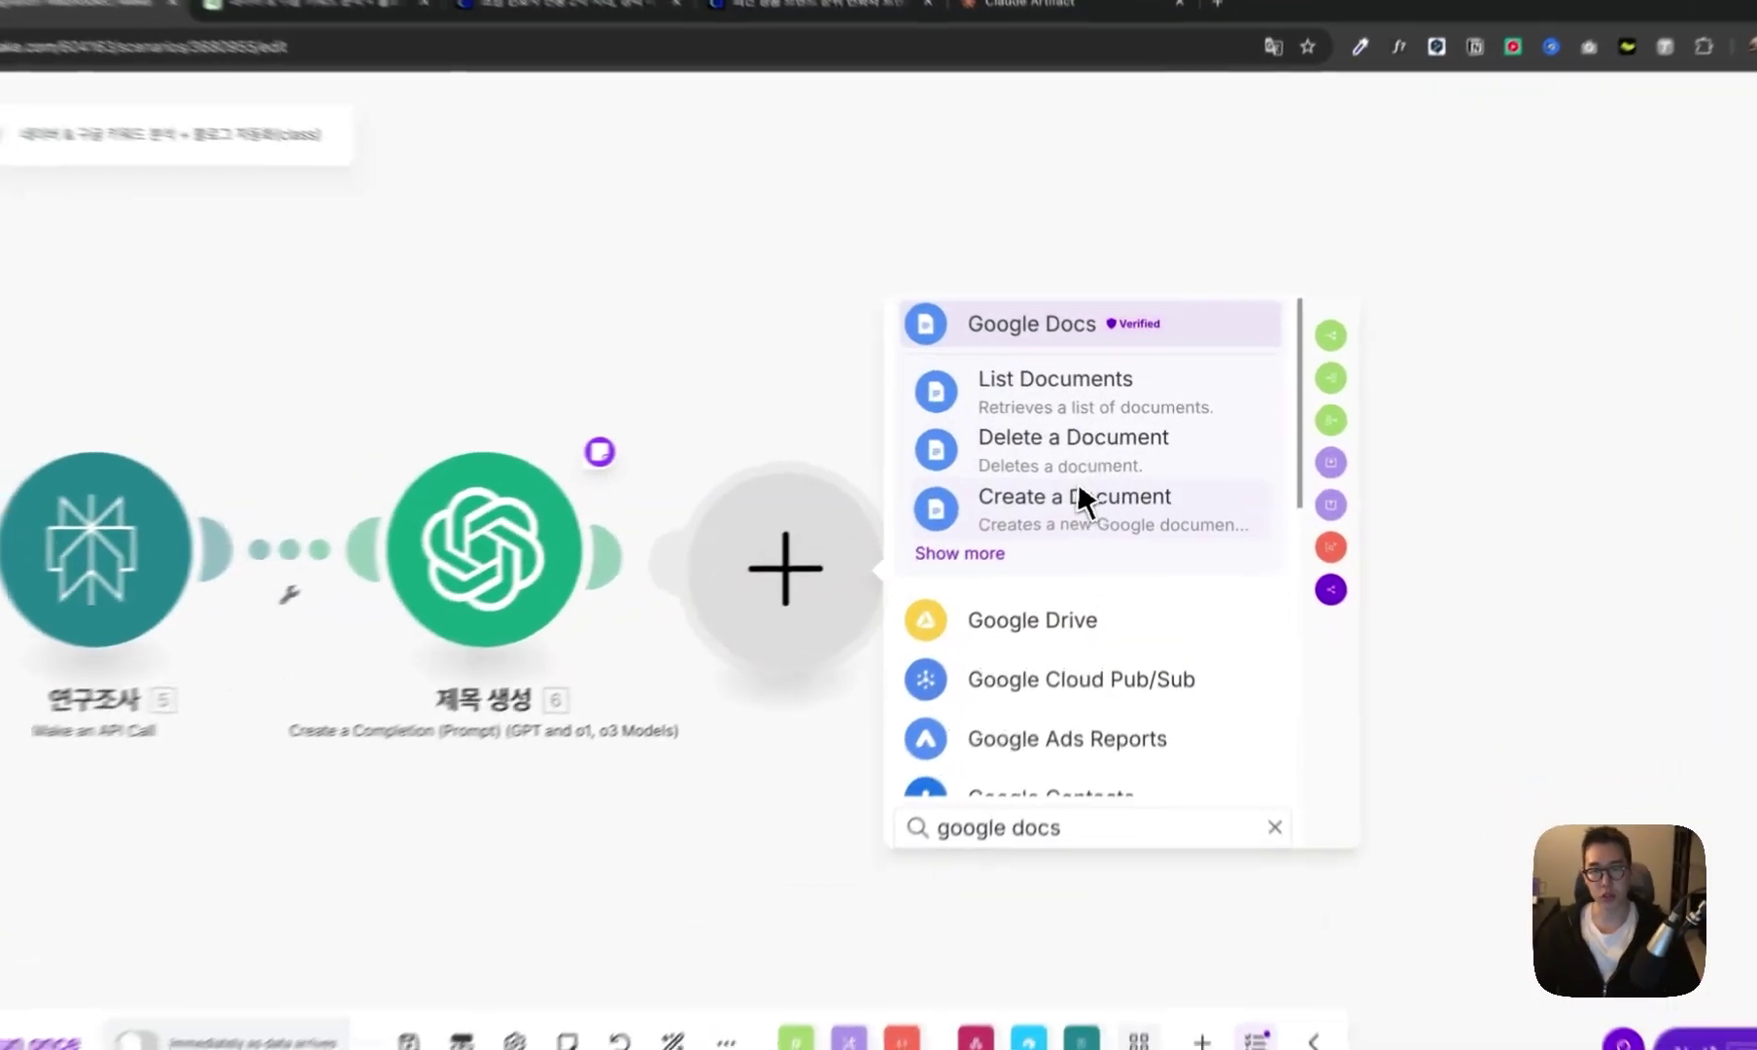
pyautogui.click(1093, 491)
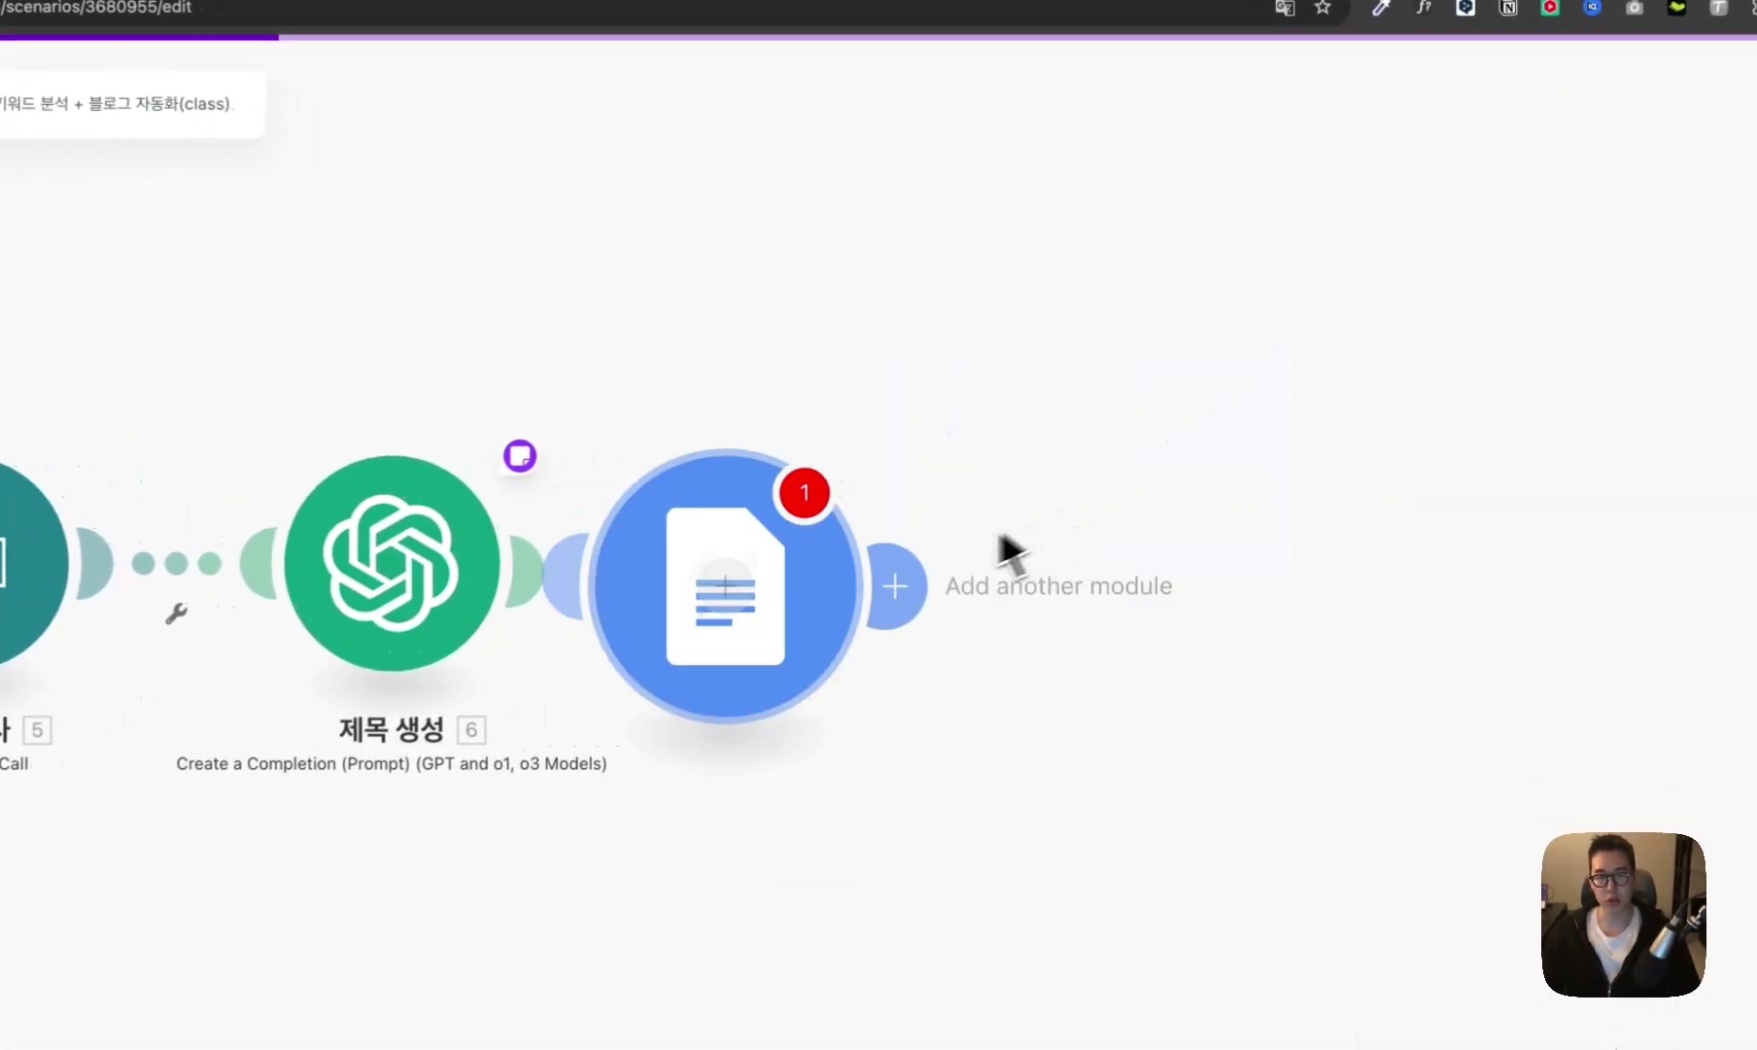
pyautogui.click(1171, 301)
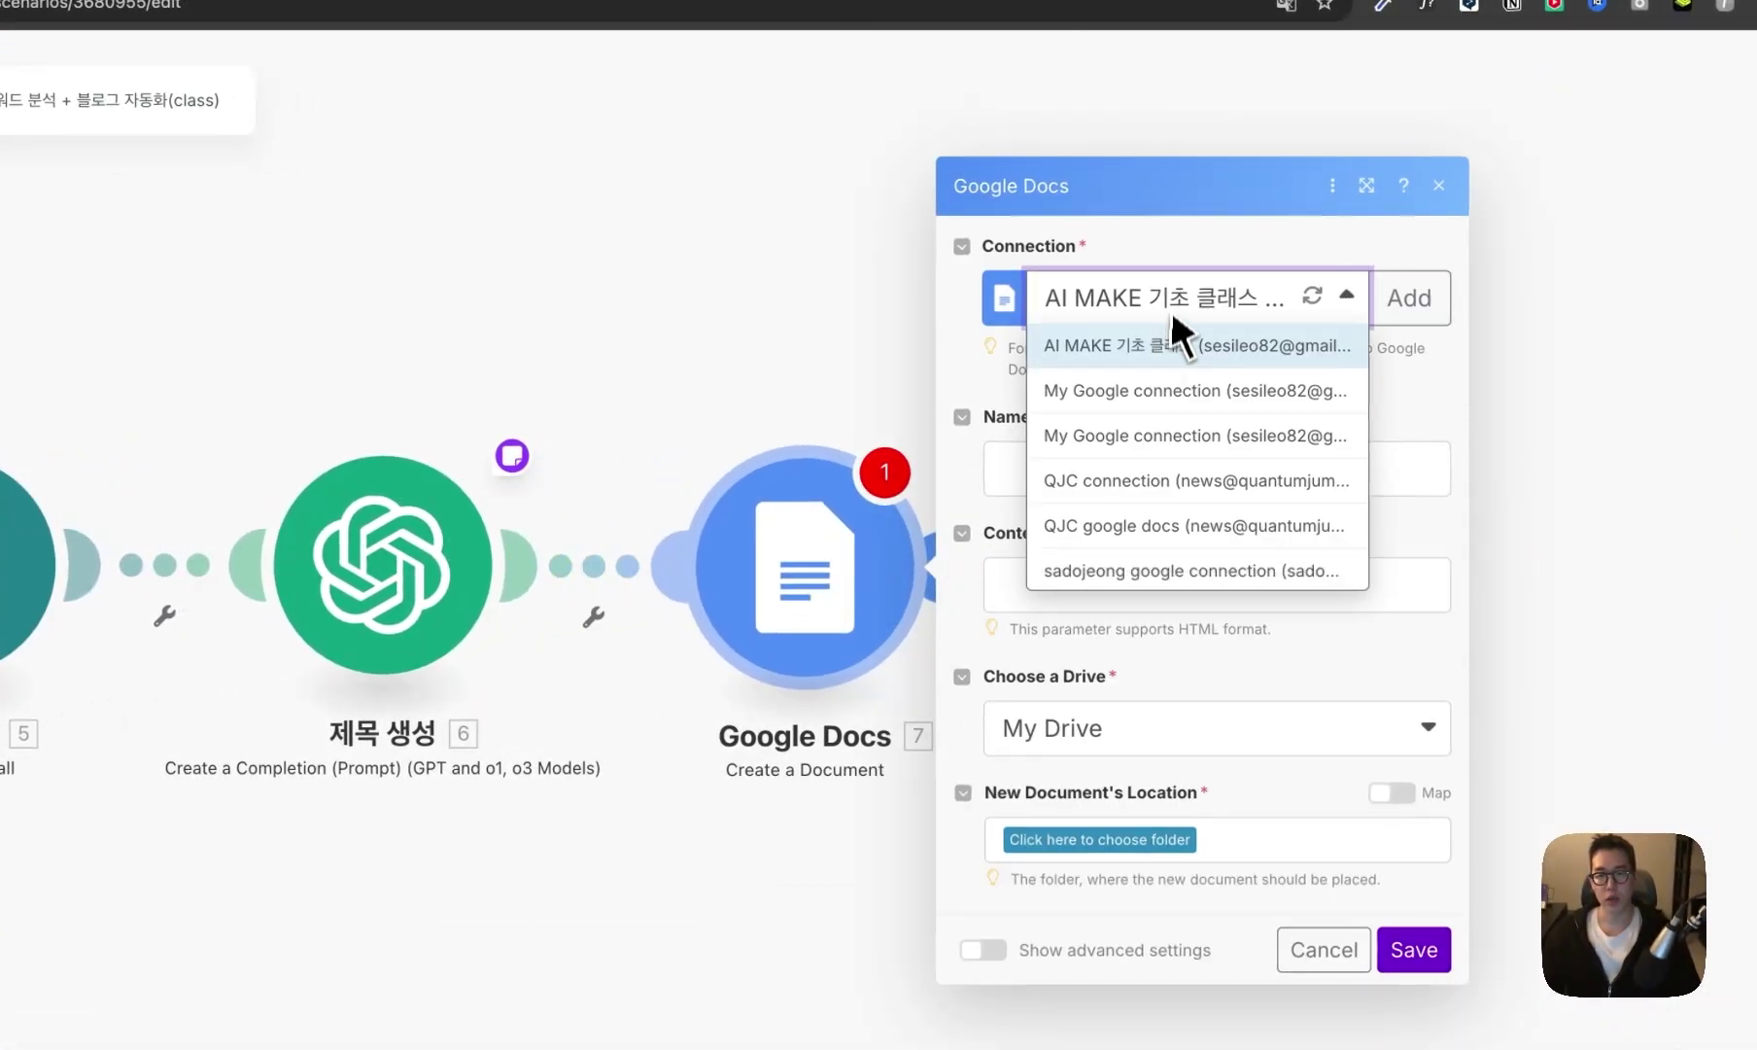
pyautogui.click(1195, 480)
pyautogui.click(1195, 476)
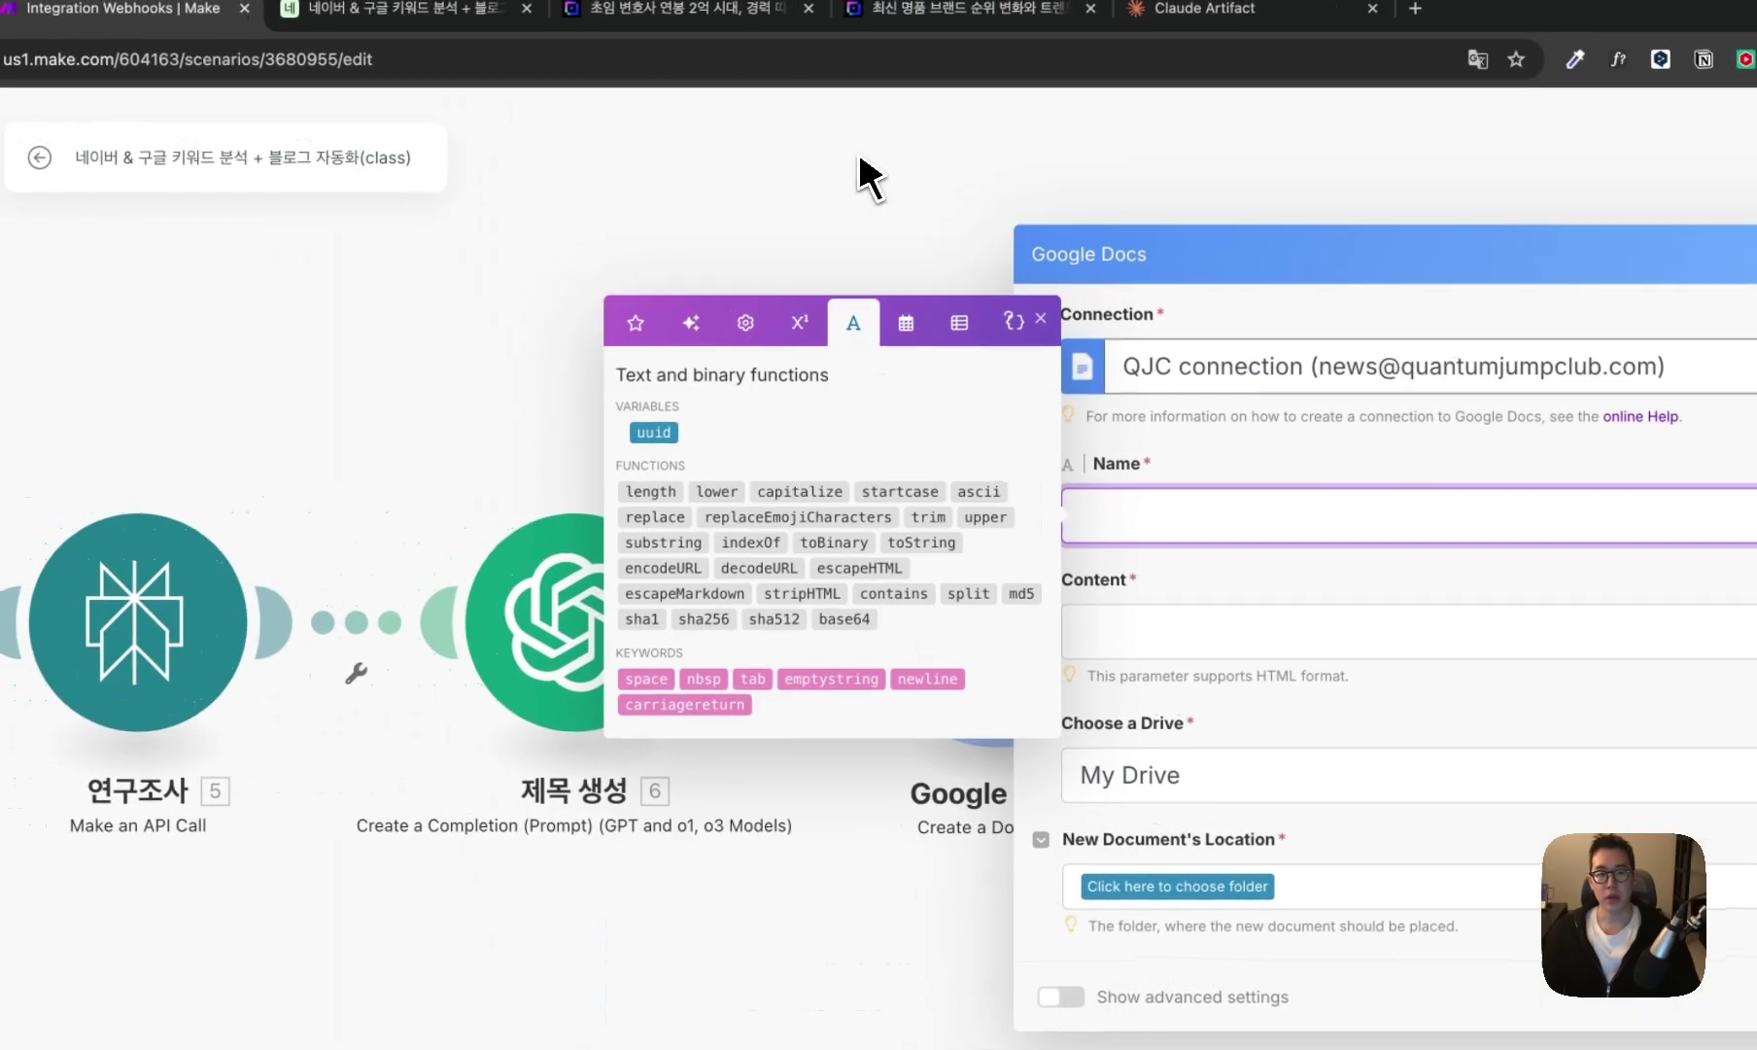
# - Set the document name to formatDate(now;YYMMDD) 6. Result (BLOG)
pyautogui.click(710, 260)
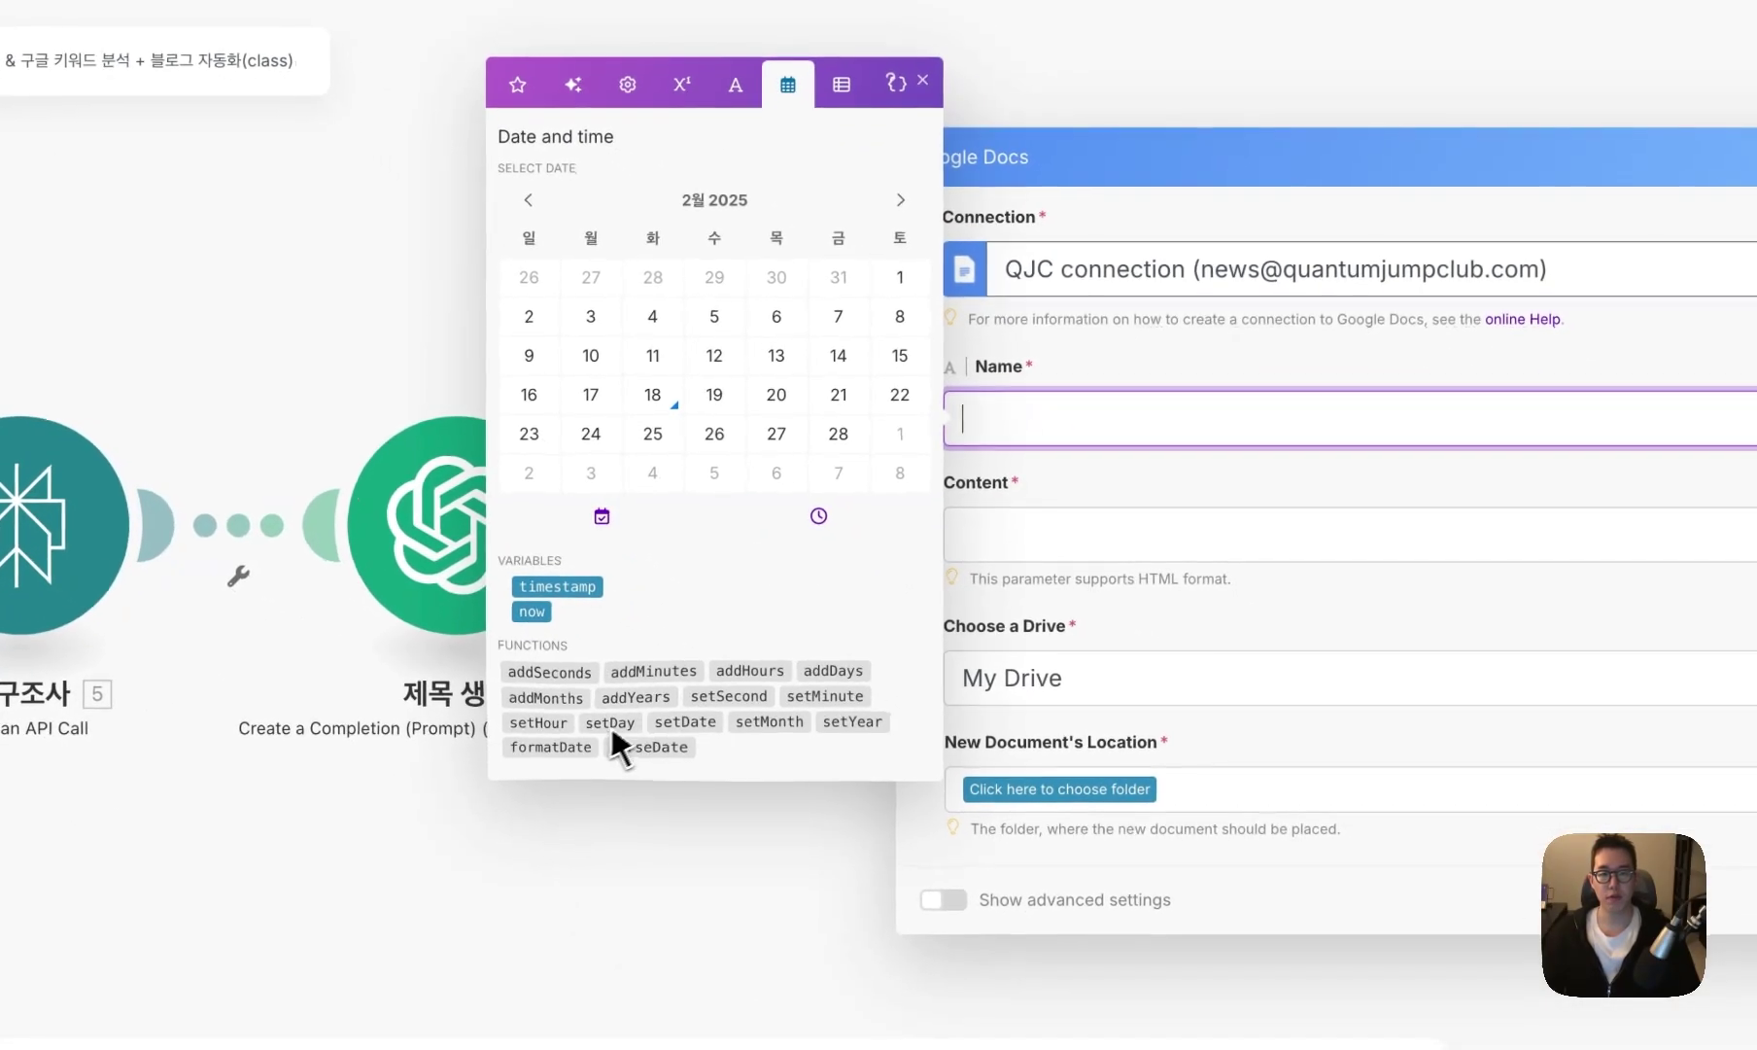
pyautogui.click(716, 848)
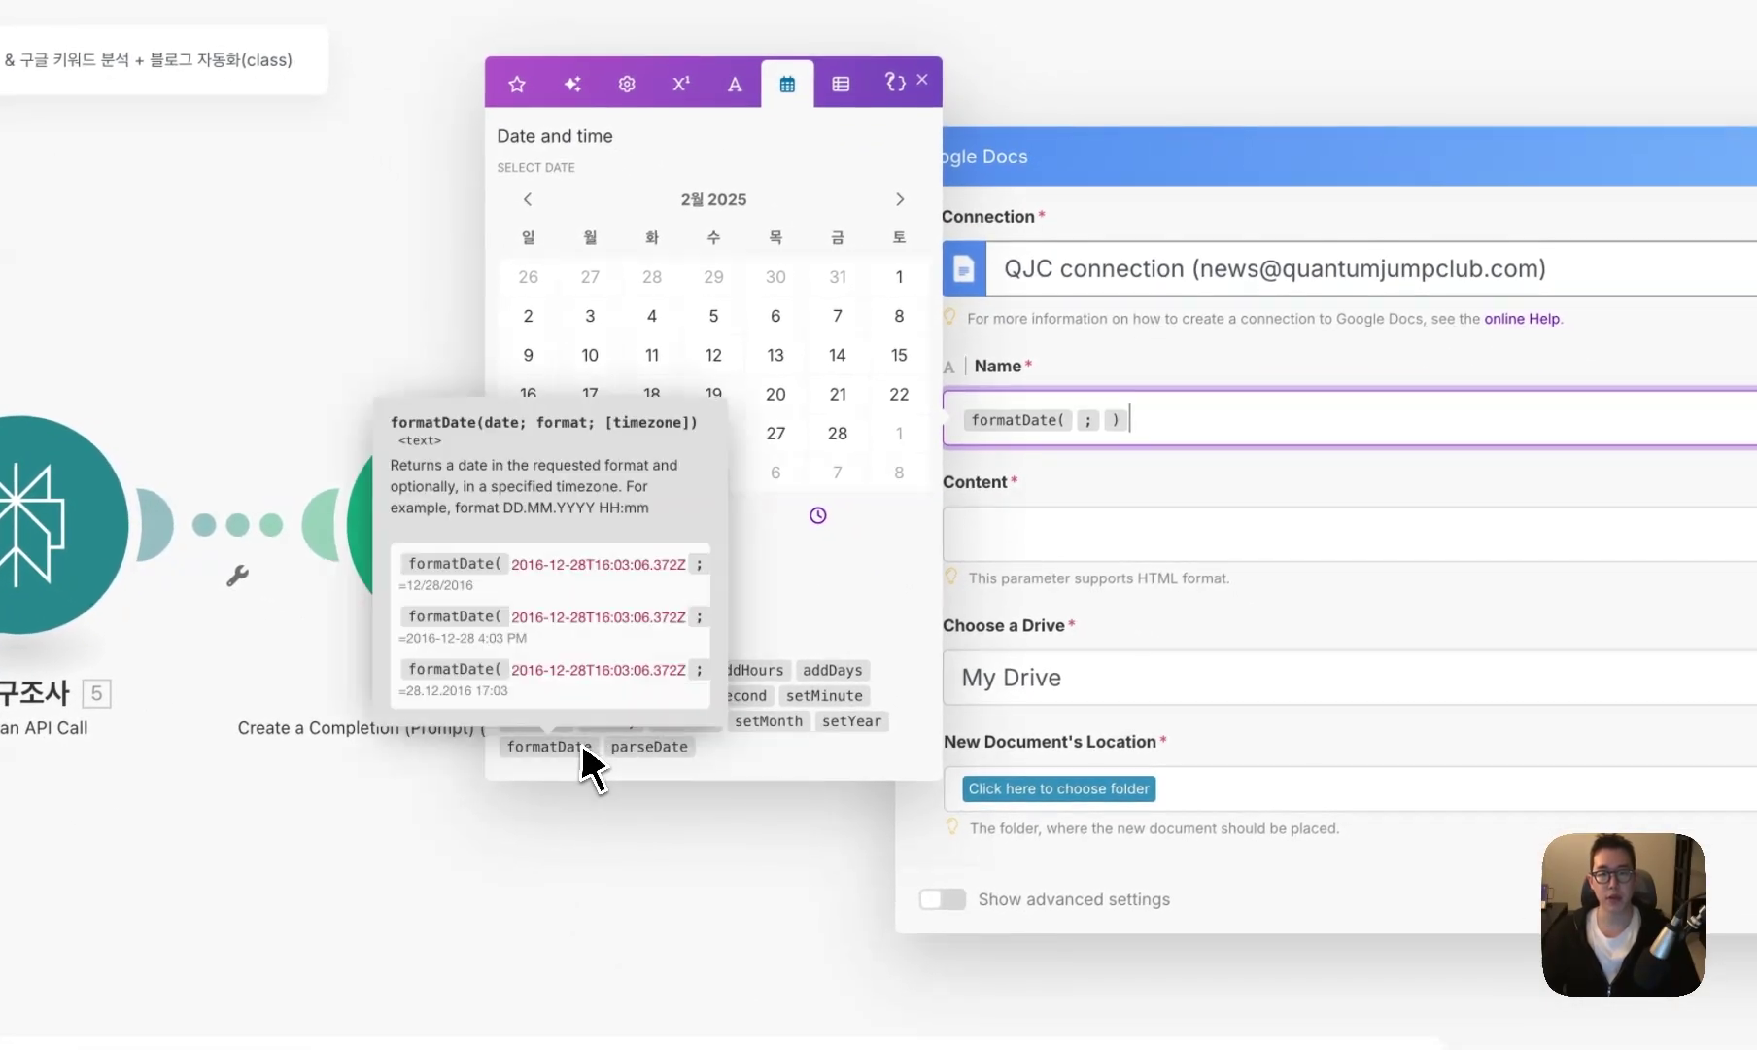
pyautogui.click(535, 612)
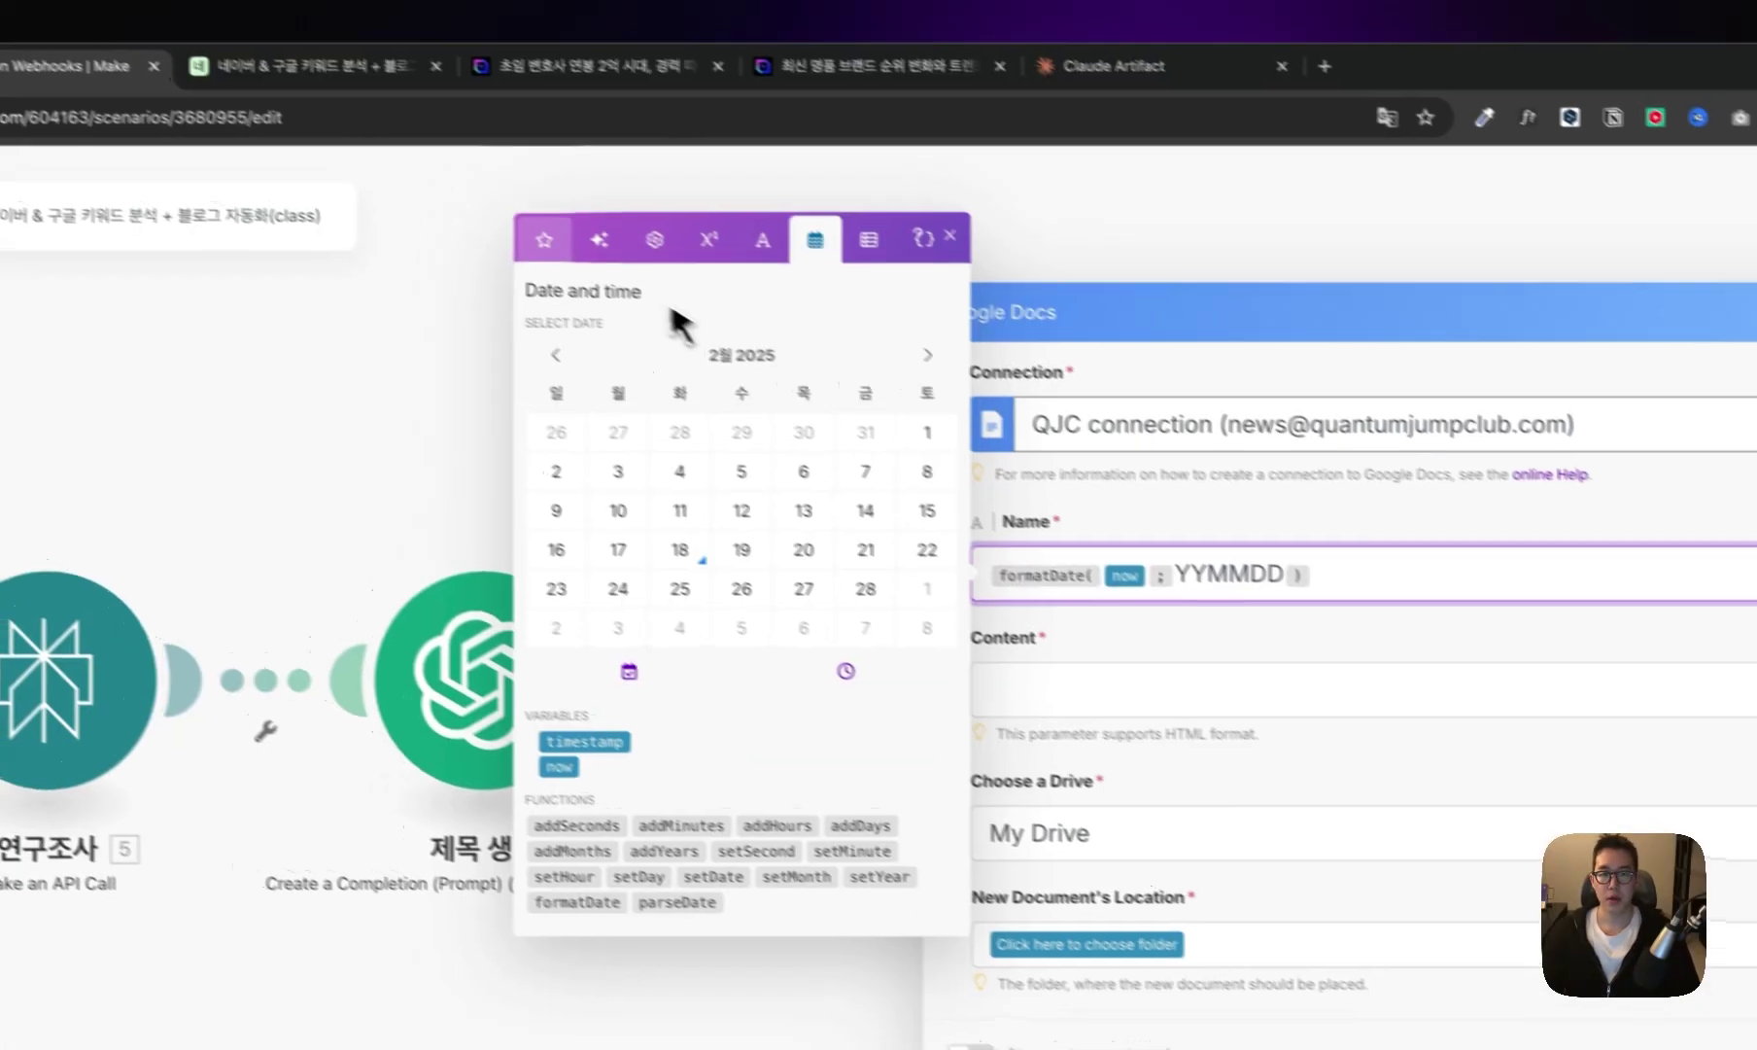
pyautogui.click(516, 84)
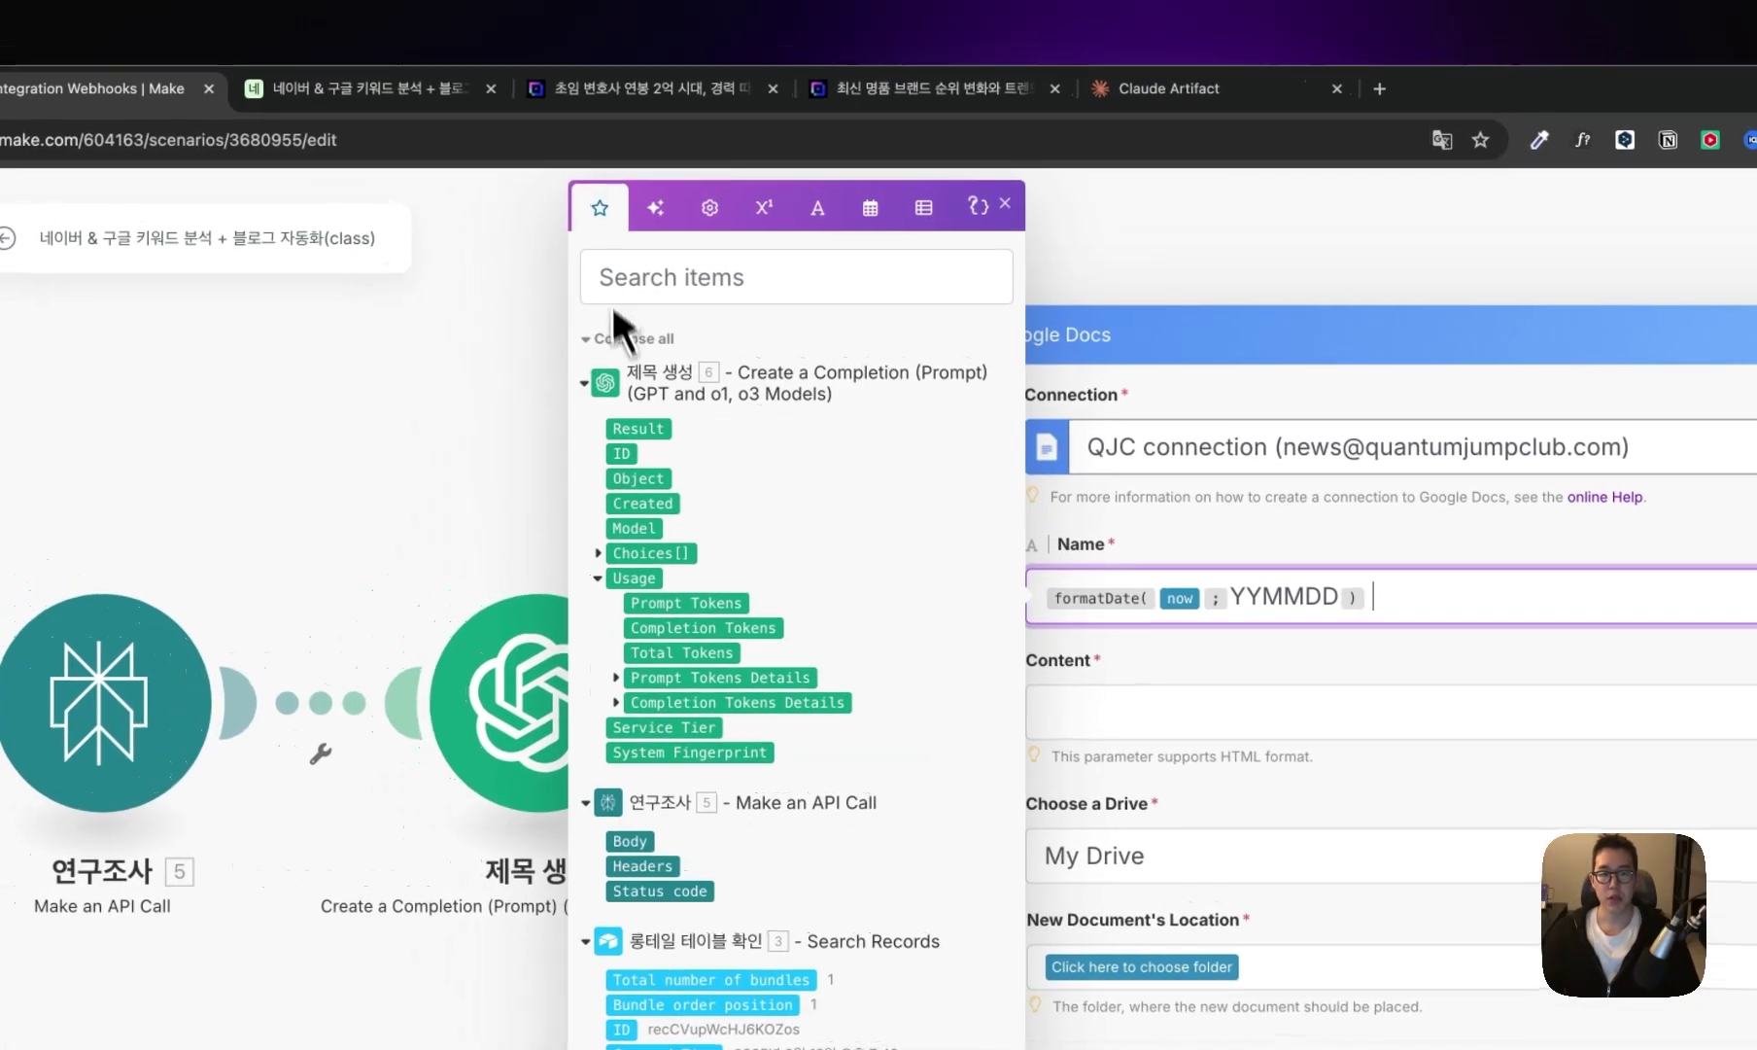
pyautogui.click(643, 432)
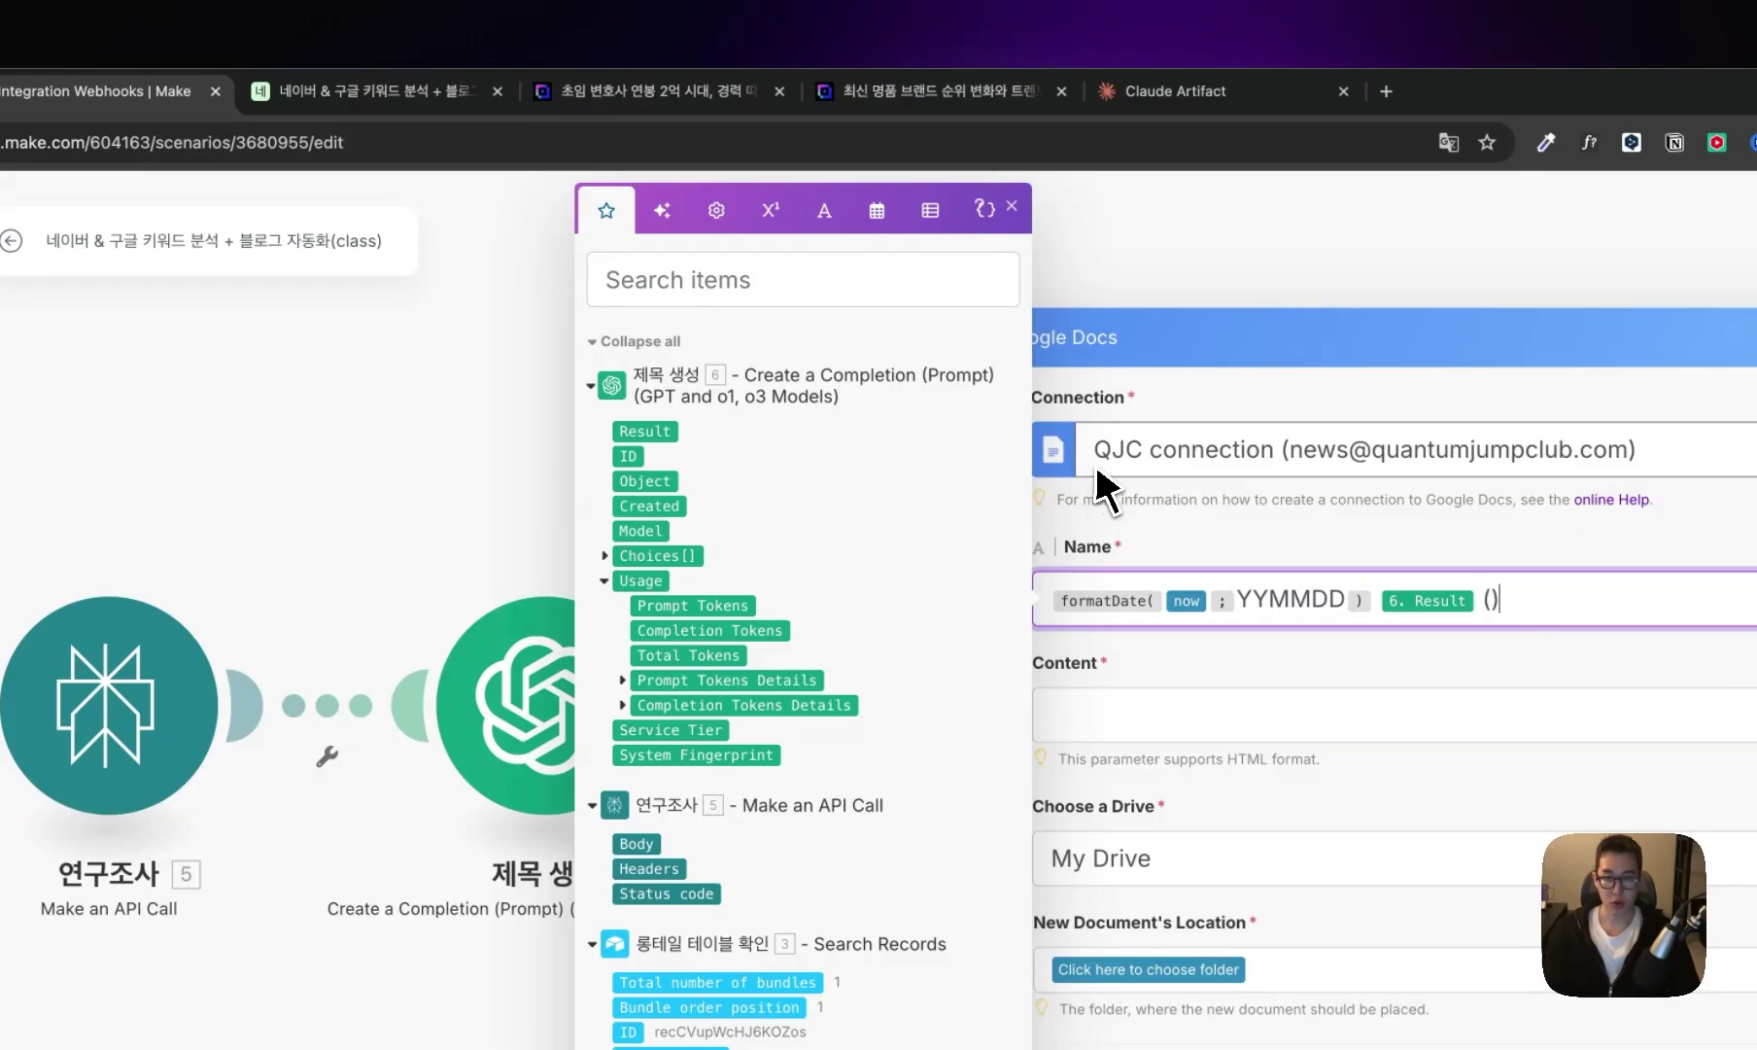
pyautogui.press('BackSpace')
pyautogui.write('BLOG')
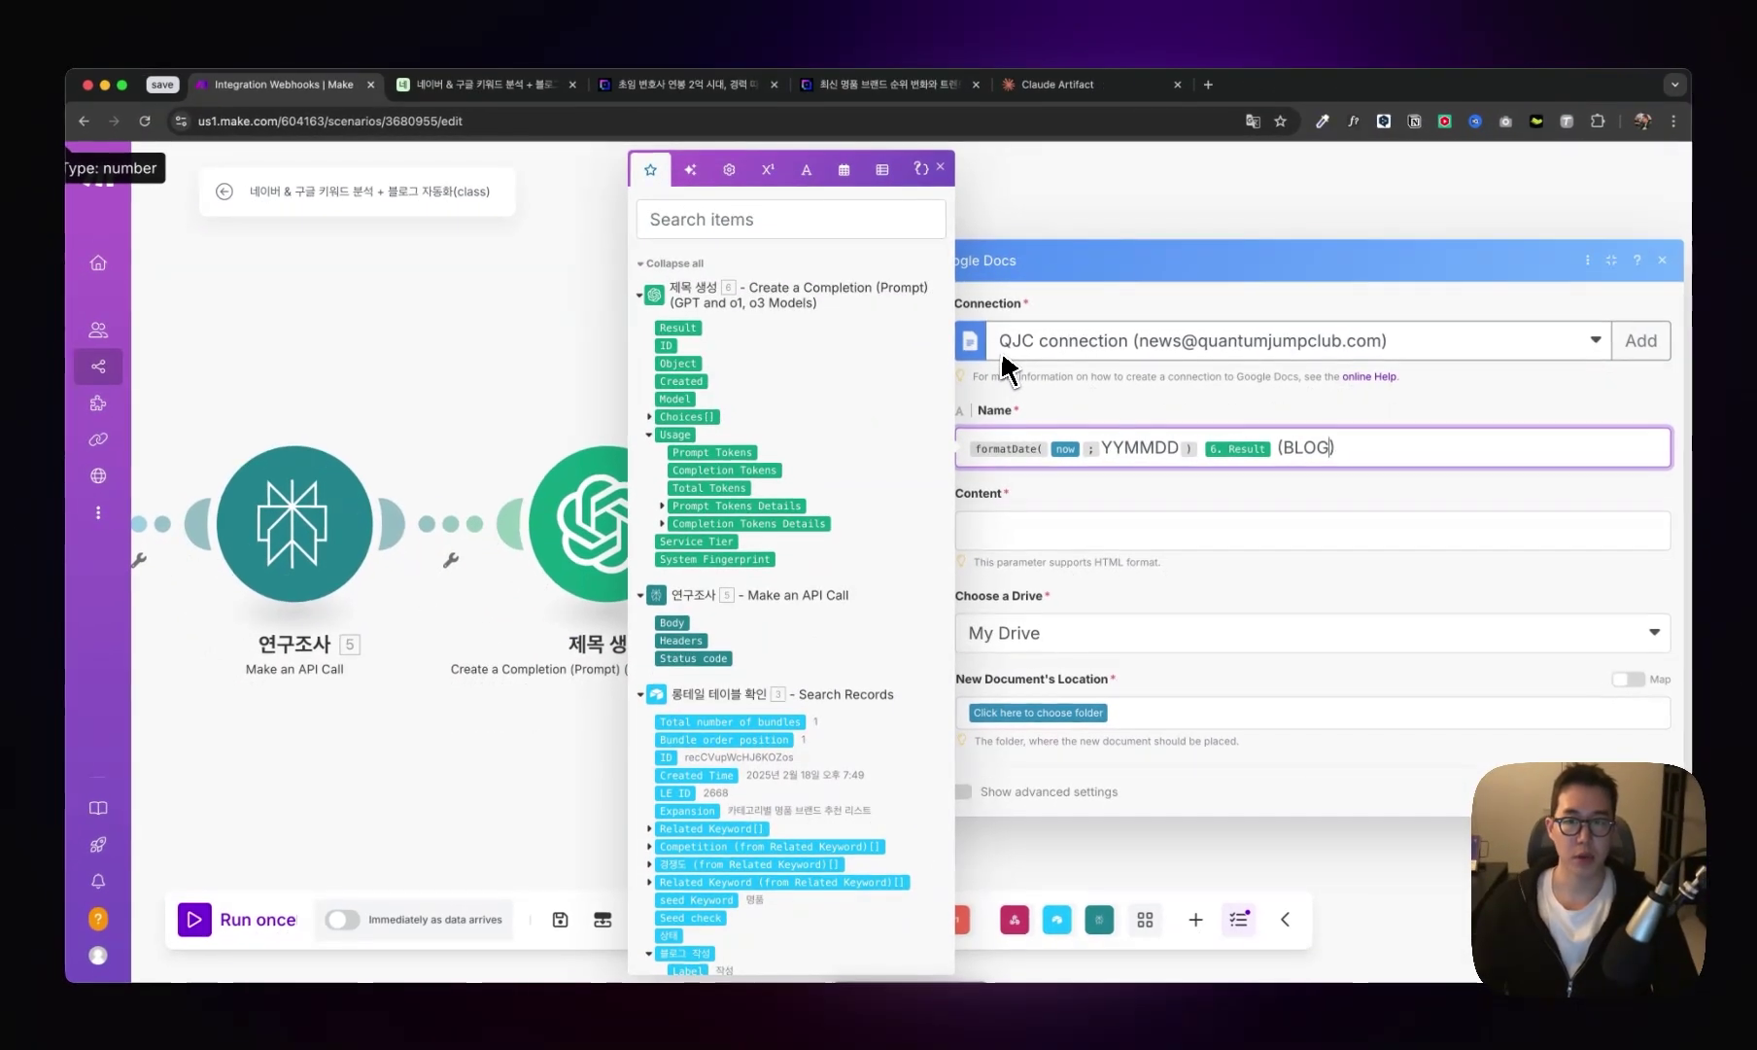
# - Set the content to '# 6. Result' and the folder to /test/, save, and begin renaming the step
pyautogui.click(1073, 533)
pyautogui.write('# 6. Result')
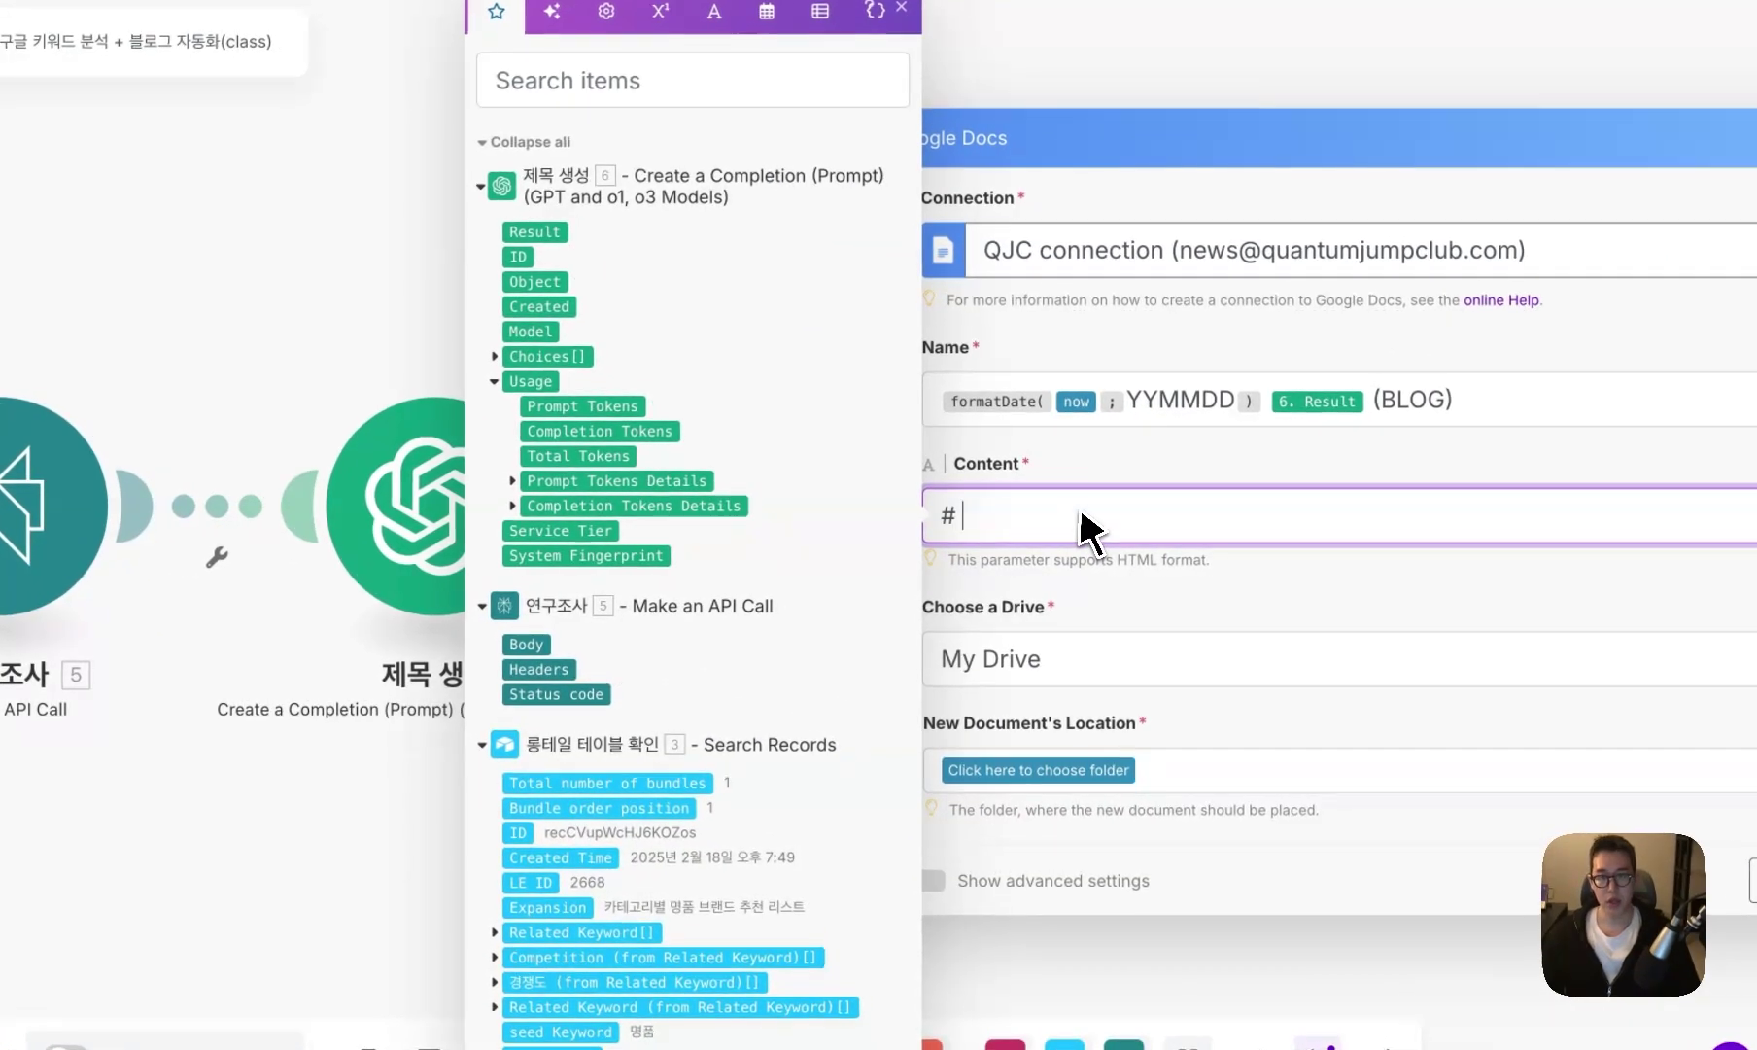
pyautogui.click(1139, 475)
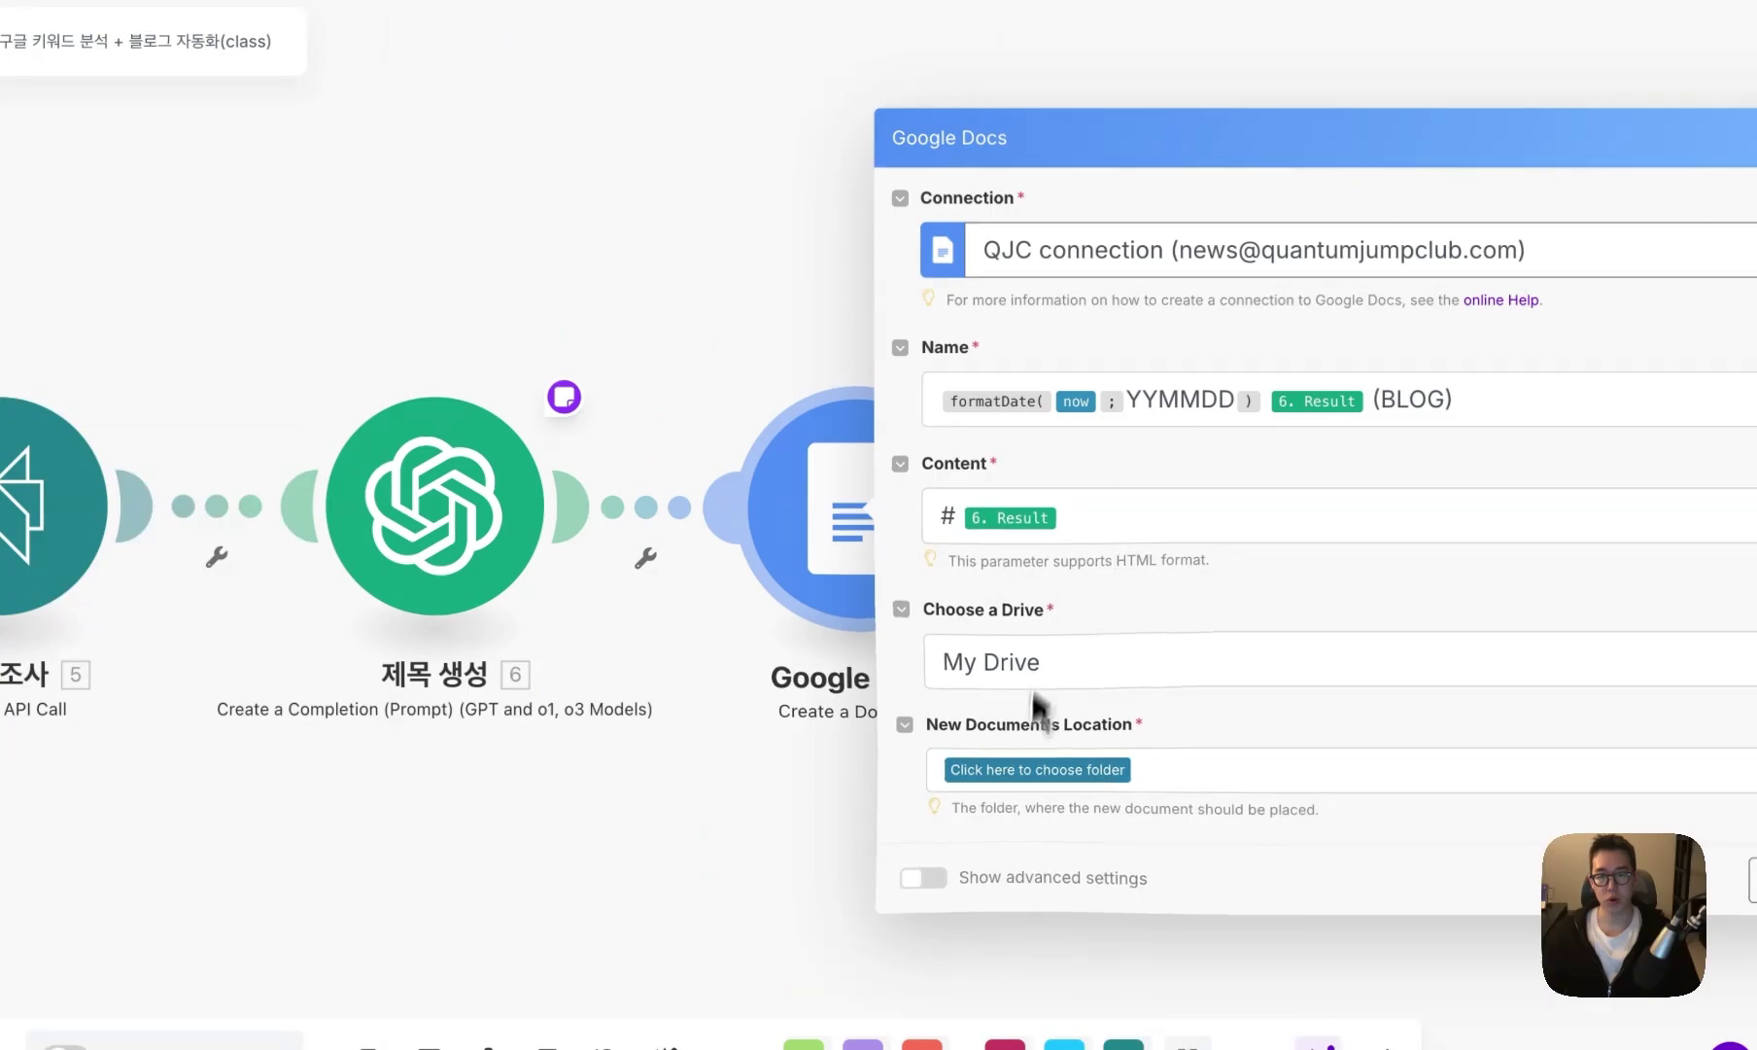
pyautogui.click(1038, 769)
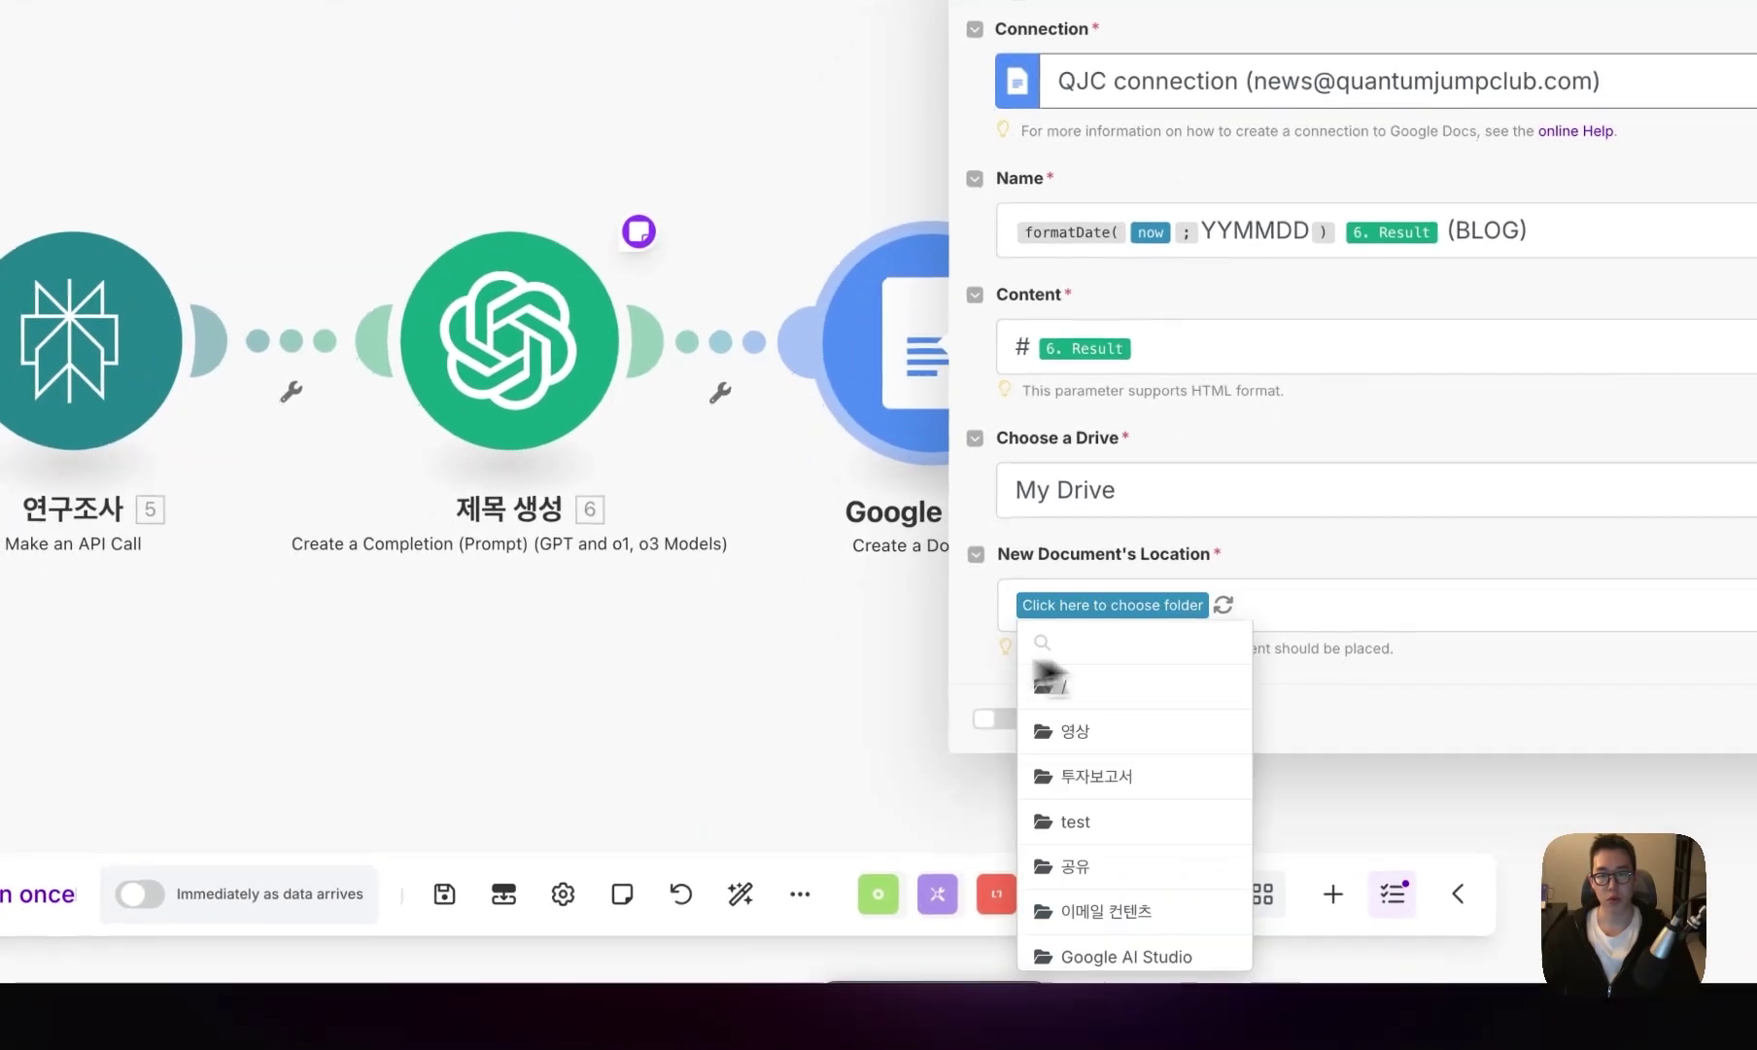
pyautogui.click(1076, 821)
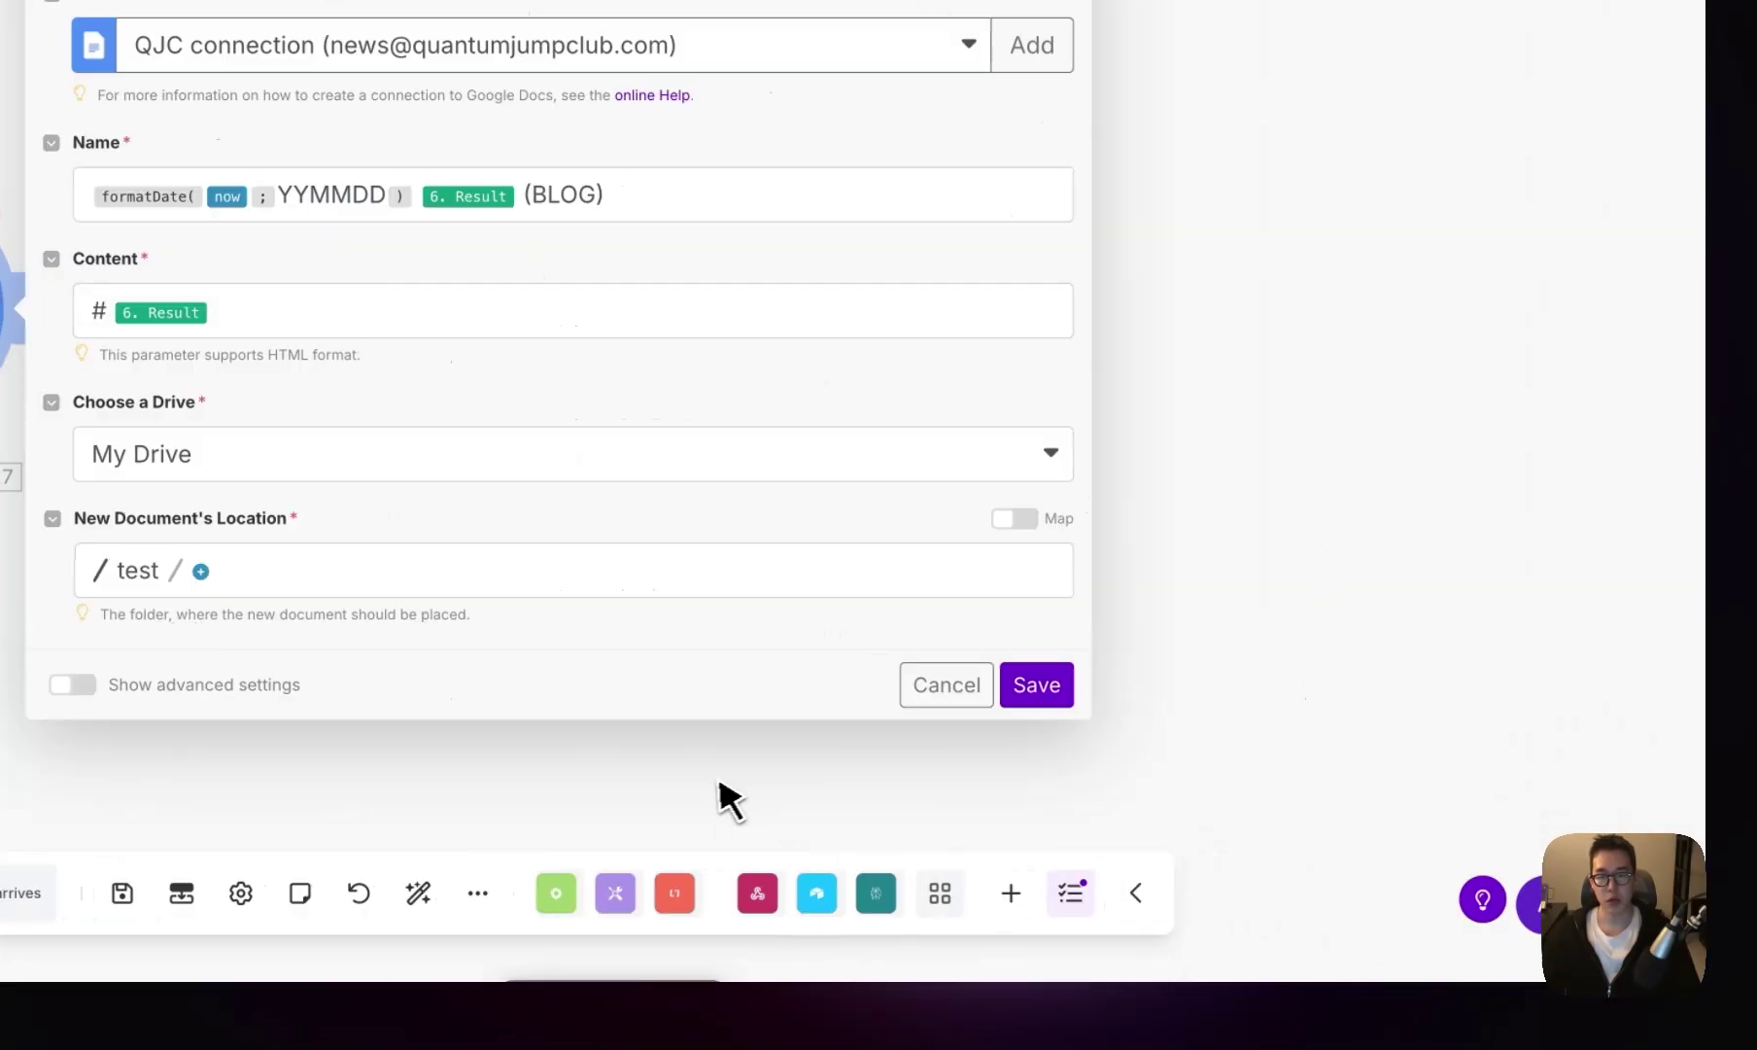
pyautogui.click(1010, 692)
pyautogui.rightClick(463, 391)
pyautogui.click(533, 526)
# - Clone the title-writing ChatGPT step after the document step and rename the copy 이미지 프롬프트 생성
pyautogui.write('q')
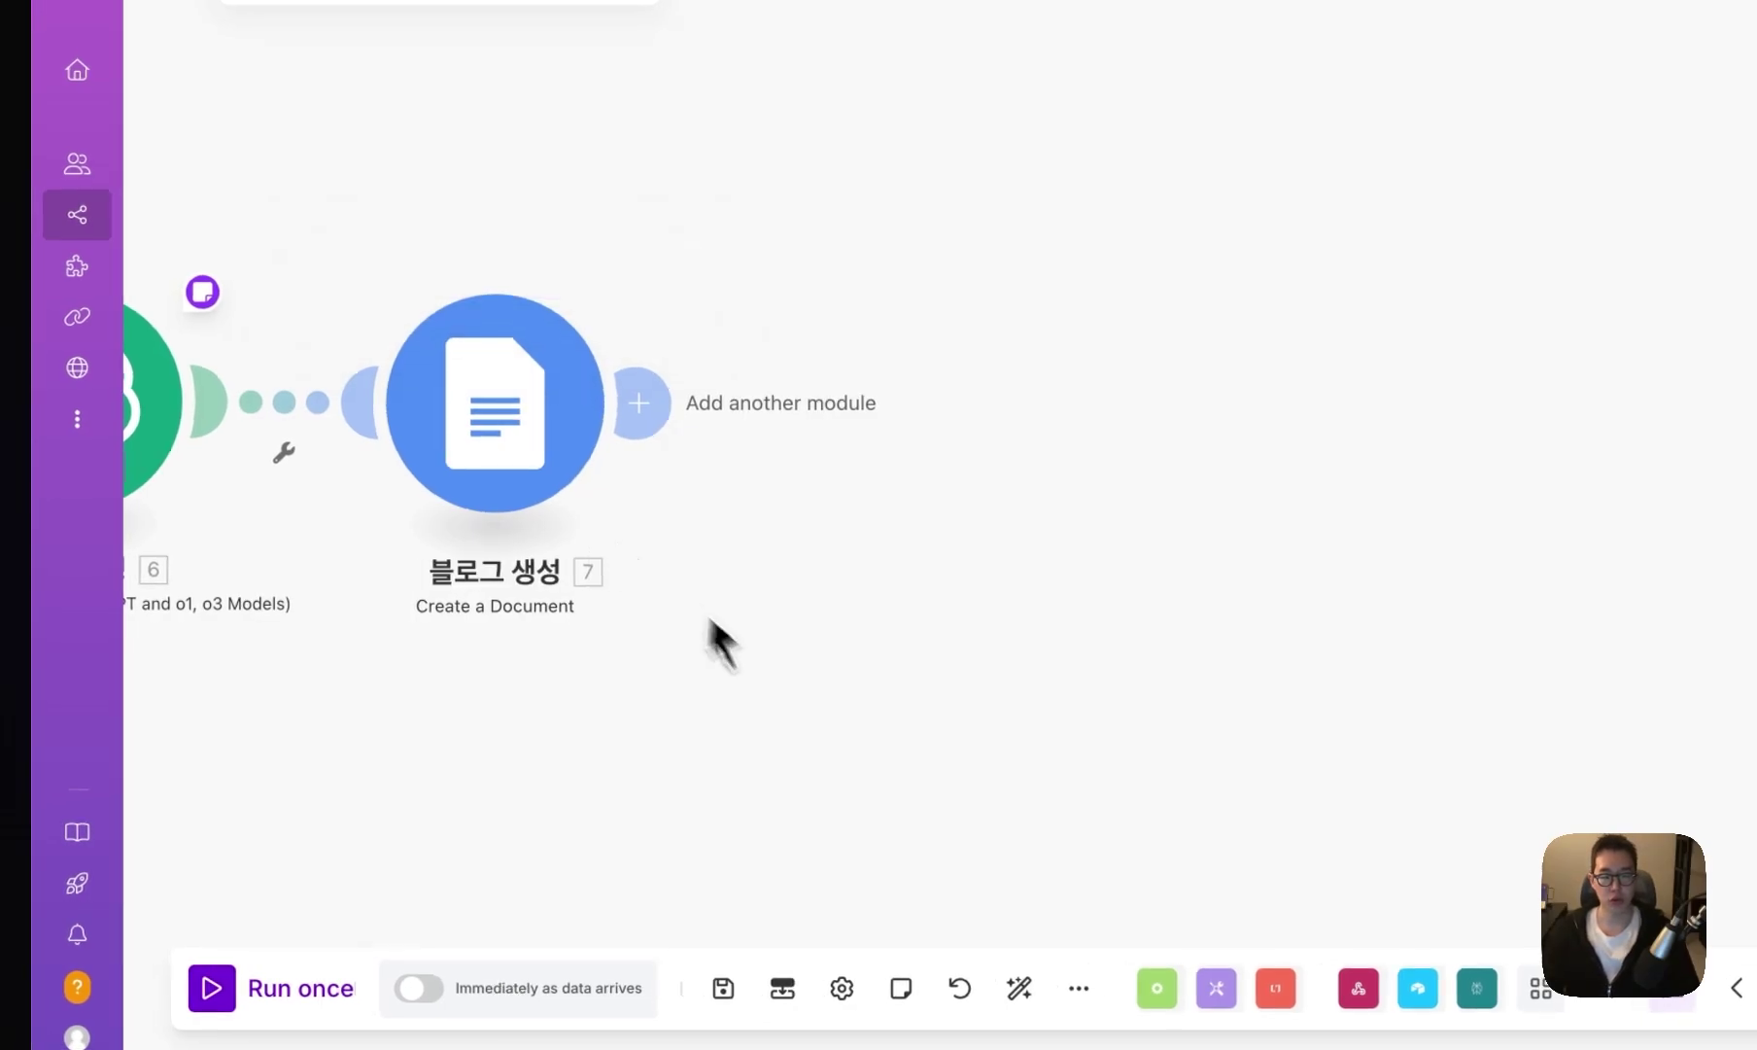
pyautogui.hscroll(-5, 545, 506)
pyautogui.rightClick(411, 391)
pyautogui.click(503, 568)
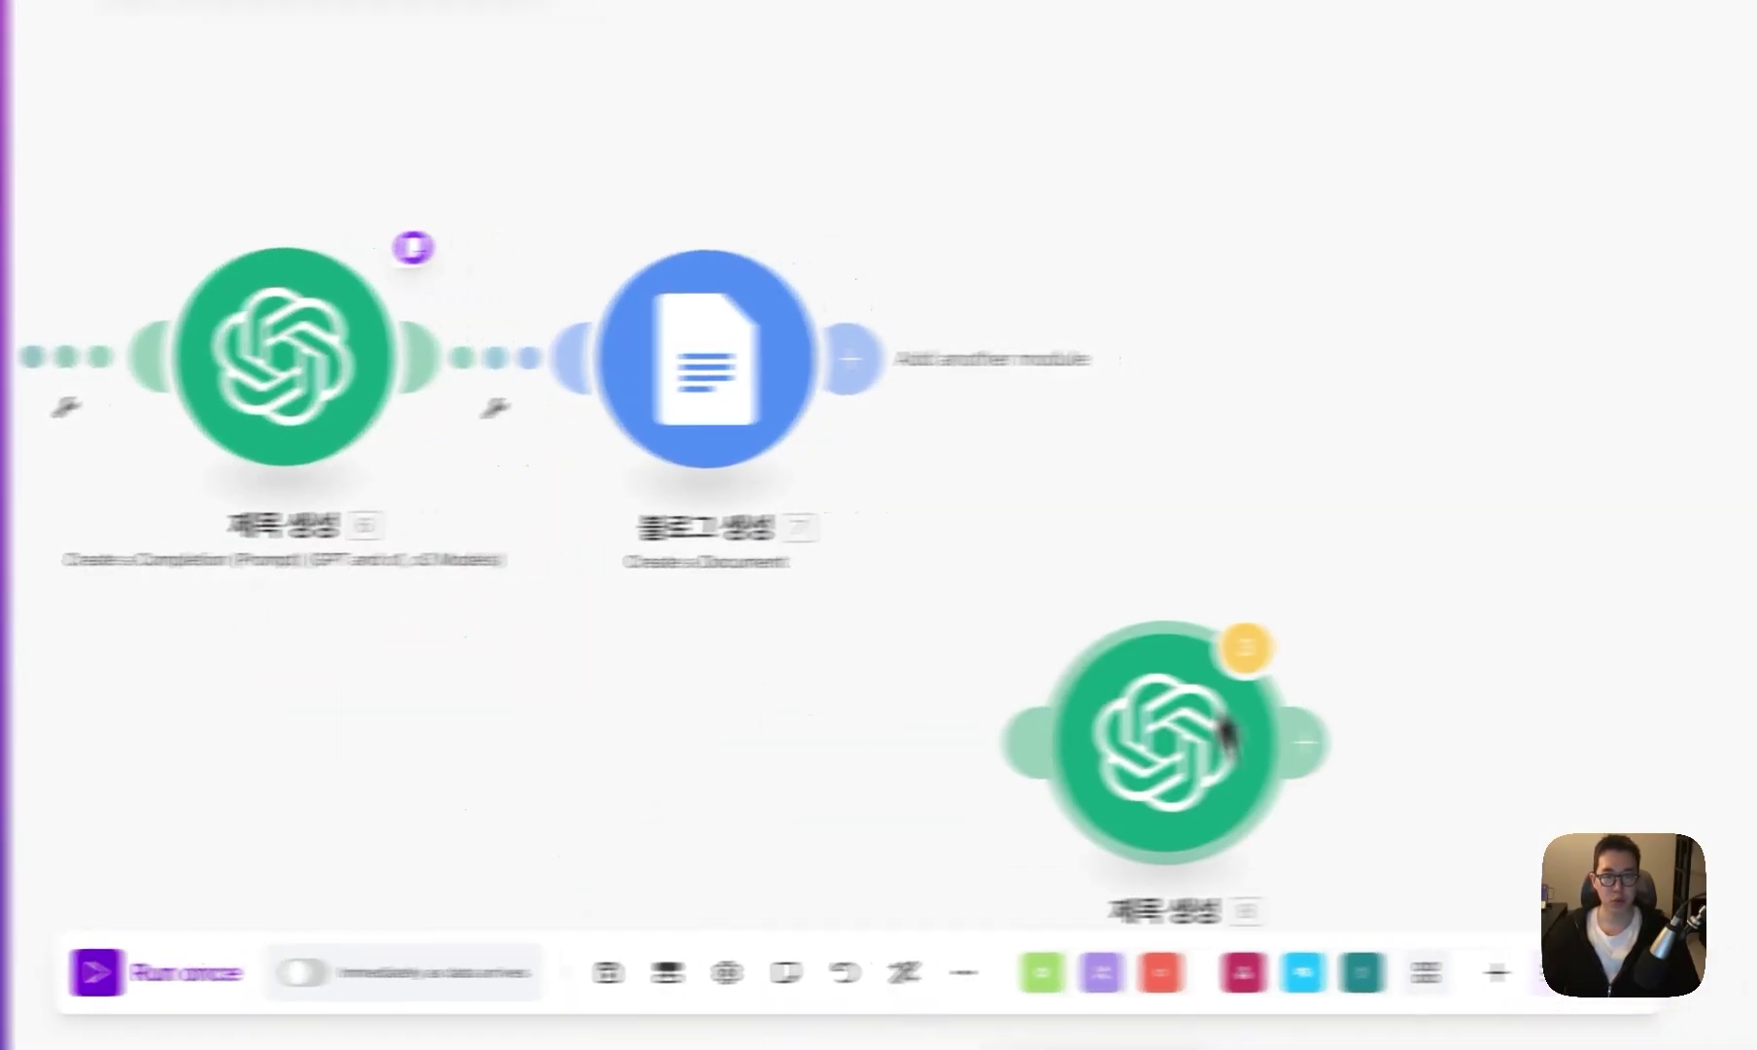
pyautogui.click(1251, 379)
pyautogui.rightClick(1242, 369)
pyautogui.click(1341, 500)
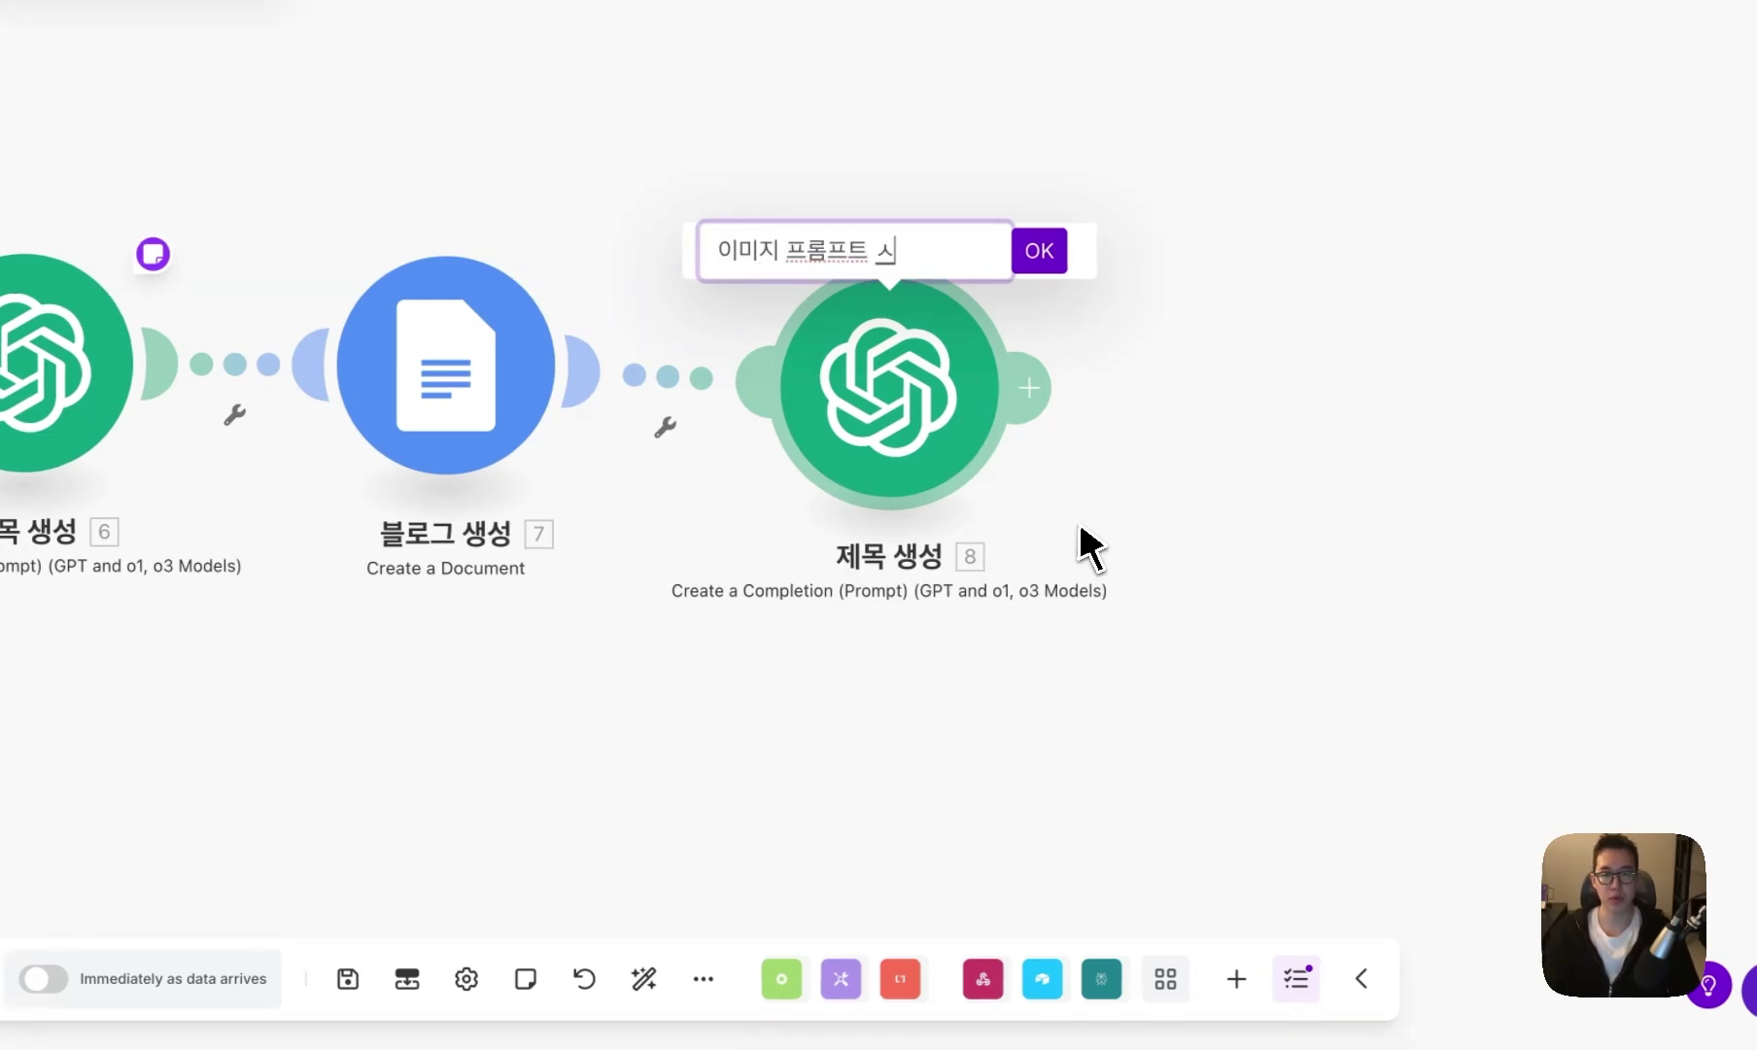
pyautogui.write('이미지 프롬프트 생성')
pyautogui.press('Return')
# - Replace the copied step's system prompt with the image-prompt instructions
pyautogui.click(889, 409)
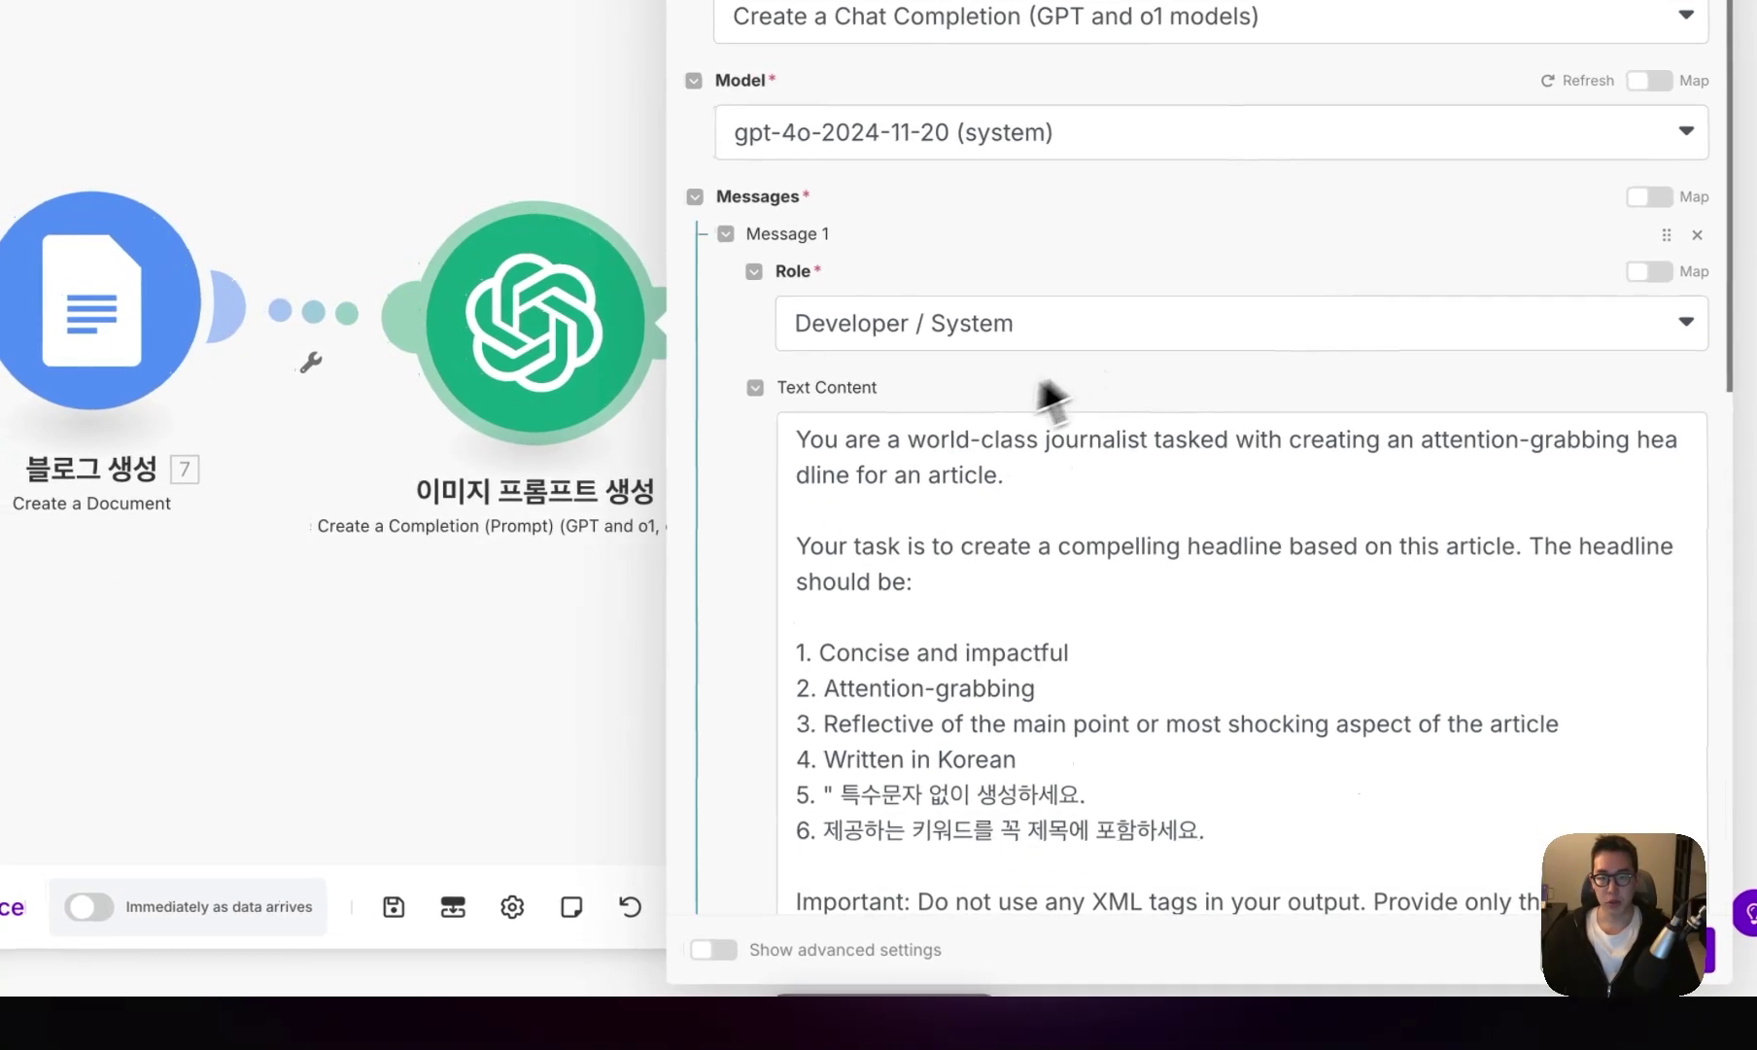
pyautogui.scroll(-2, 839, 572)
pyautogui.click(880, 501)
pyautogui.hotkey('ctrl', 'a')
pyautogui.hotkey('ctrl', 'v')
pyautogui.scroll(2, 988, 510)
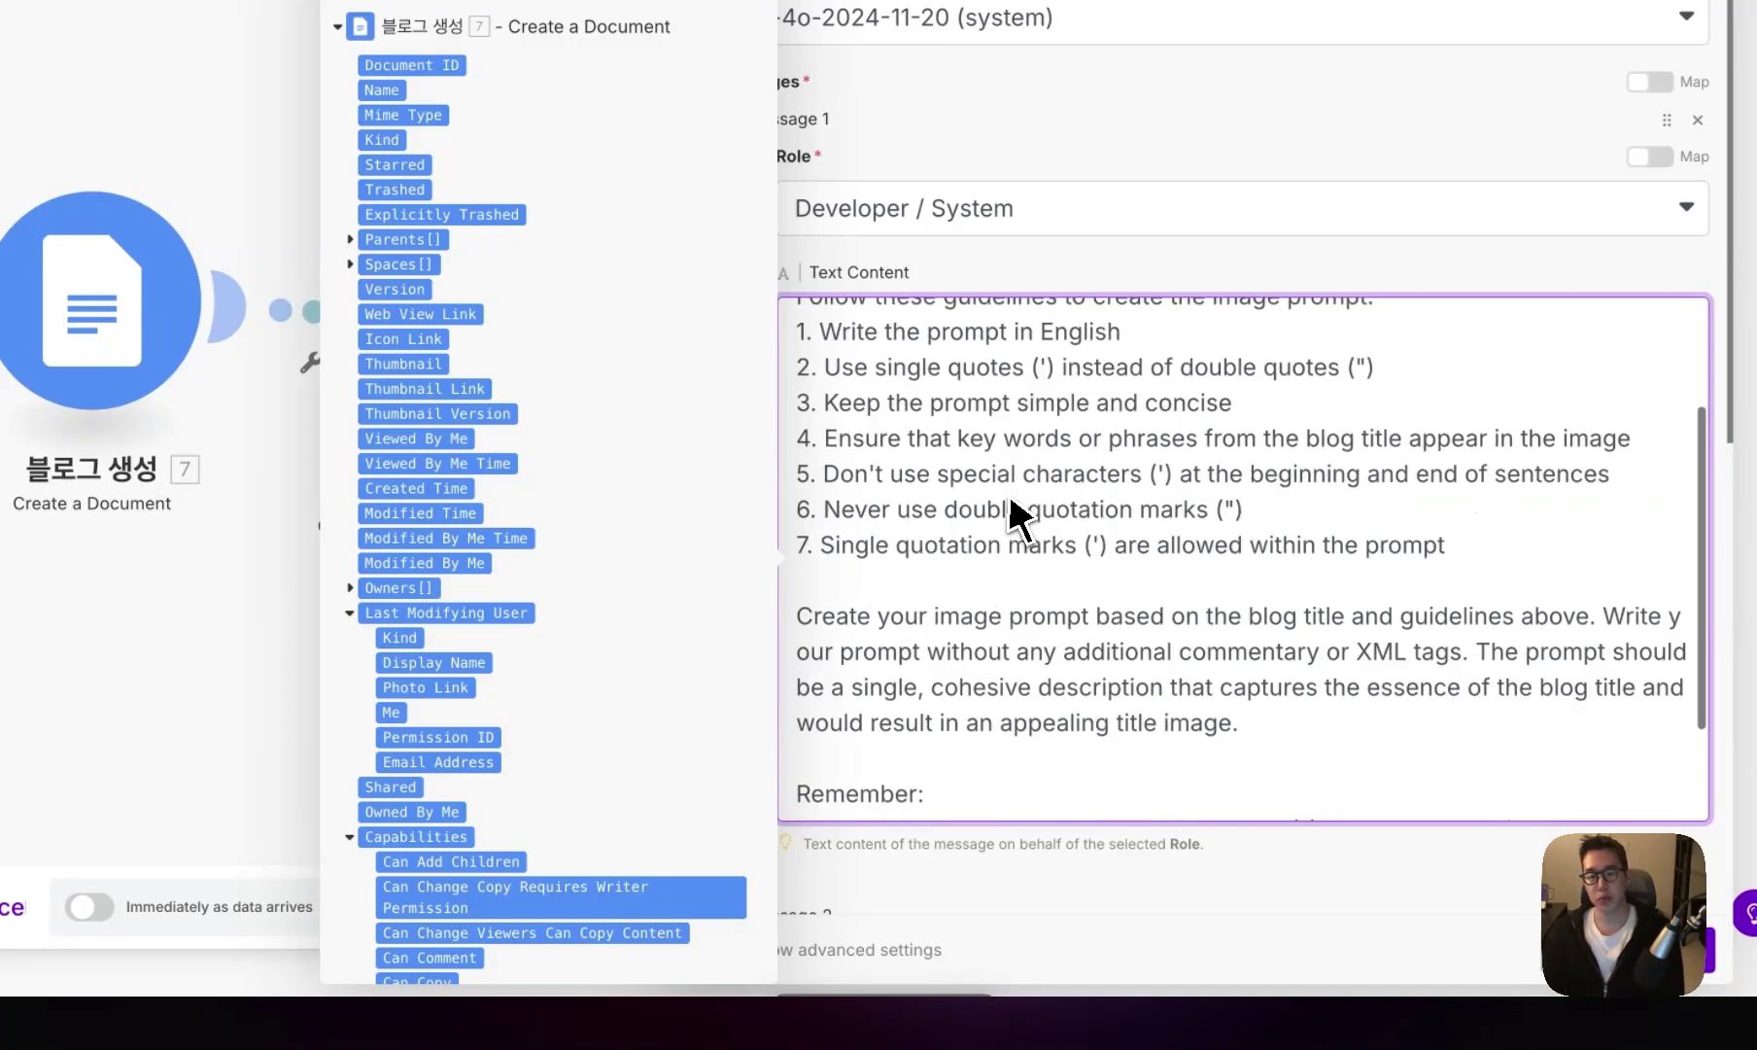
pyautogui.scroll(-3, 1011, 518)
pyautogui.scroll(-4, 1032, 525)
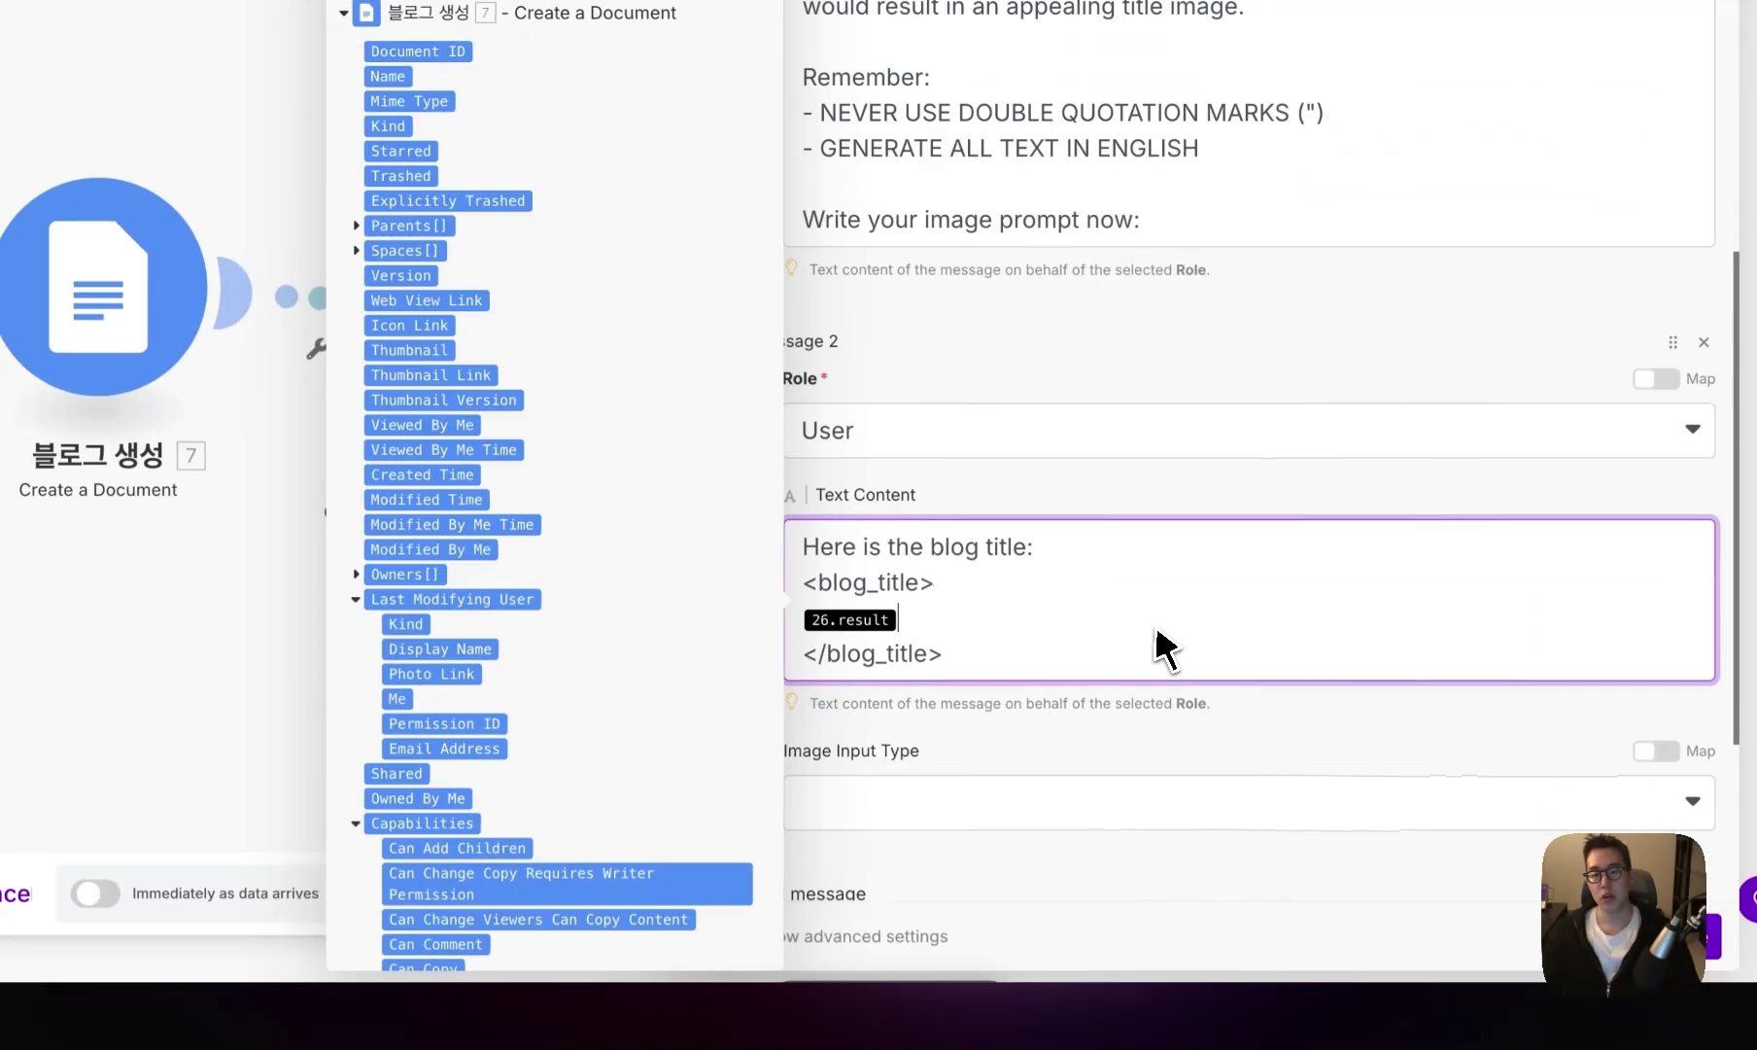
# - Swap the old 26.result for 6. Result inside the blog_title tags and save
pyautogui.press('BackSpace')
pyautogui.scroll(-10, 705, 561)
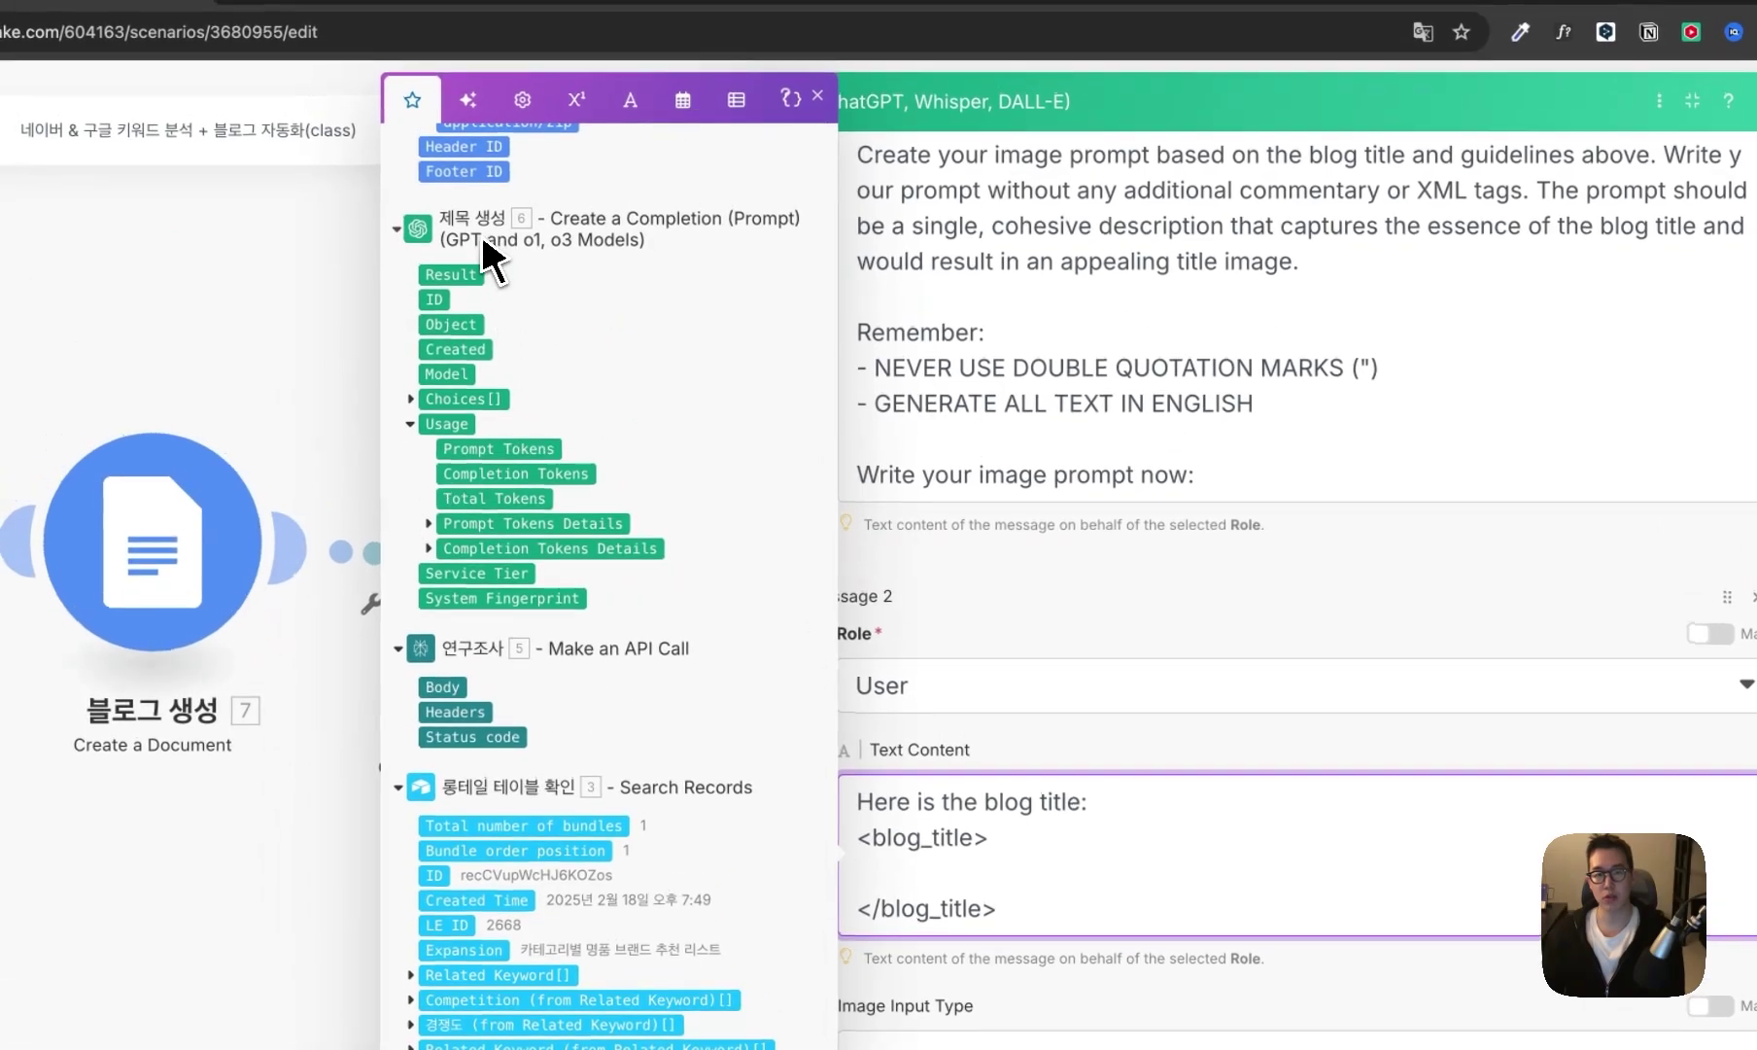
pyautogui.click(438, 101)
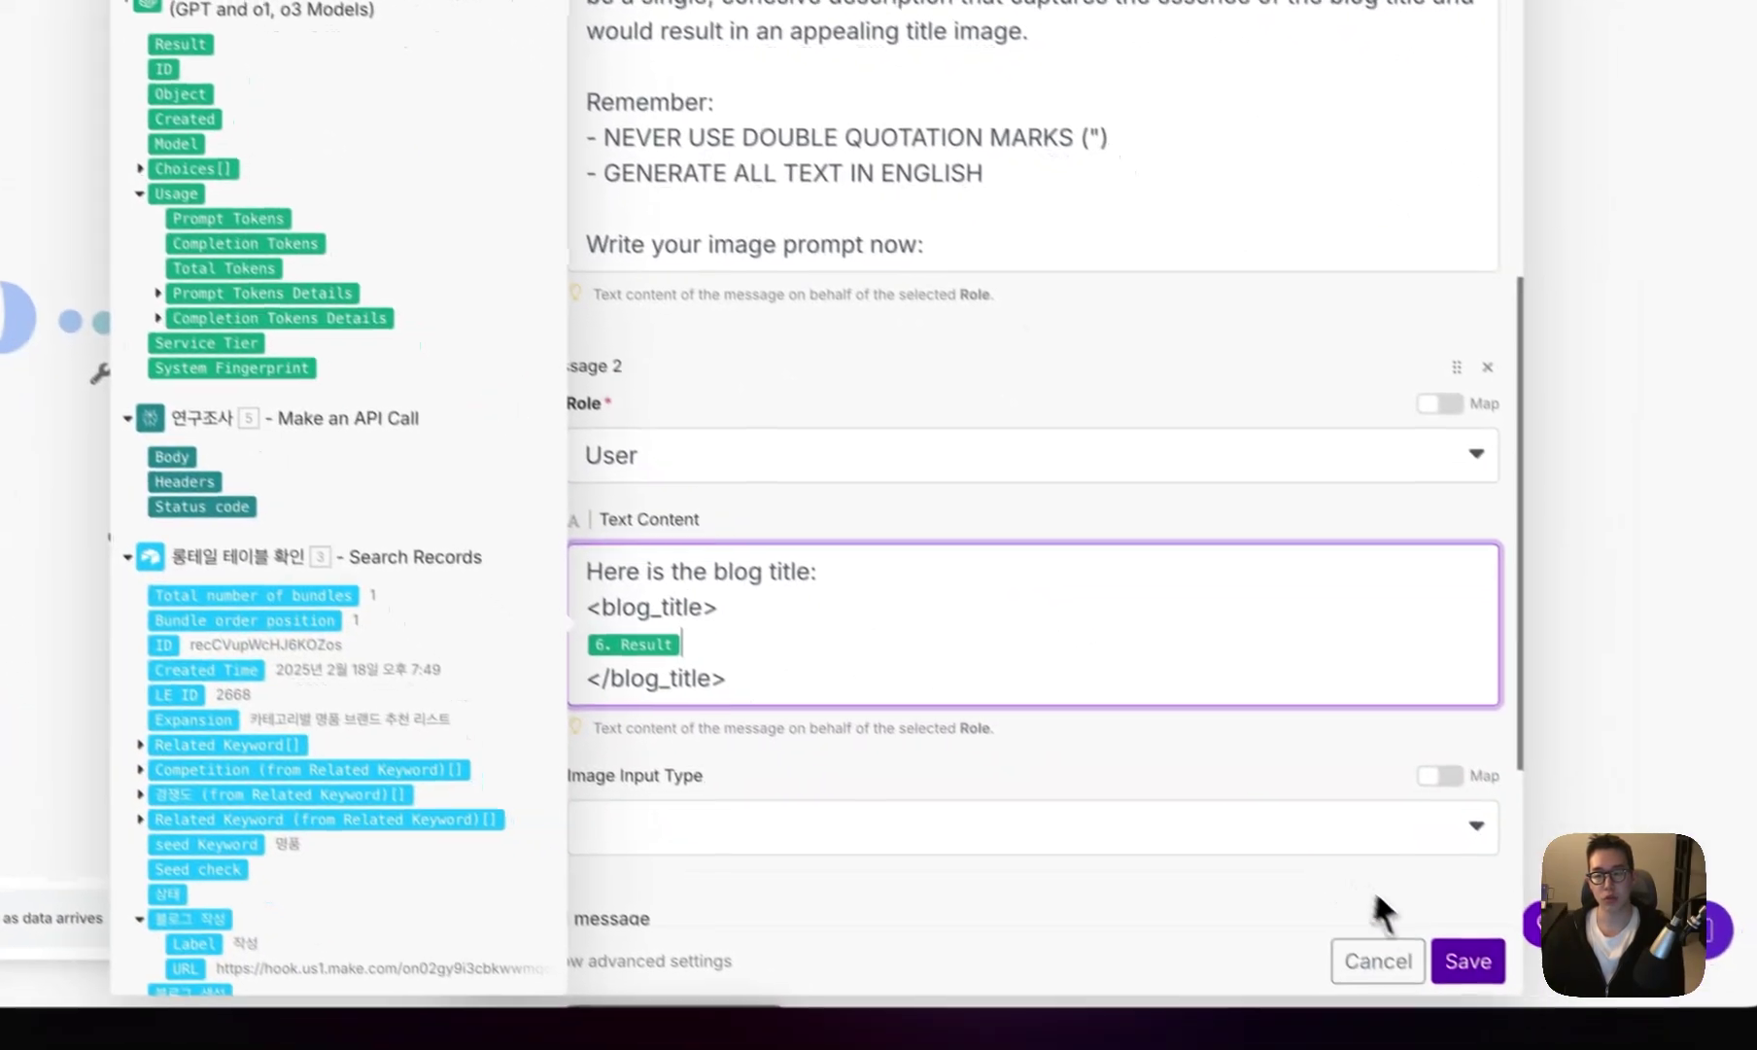
pyautogui.click(1462, 961)
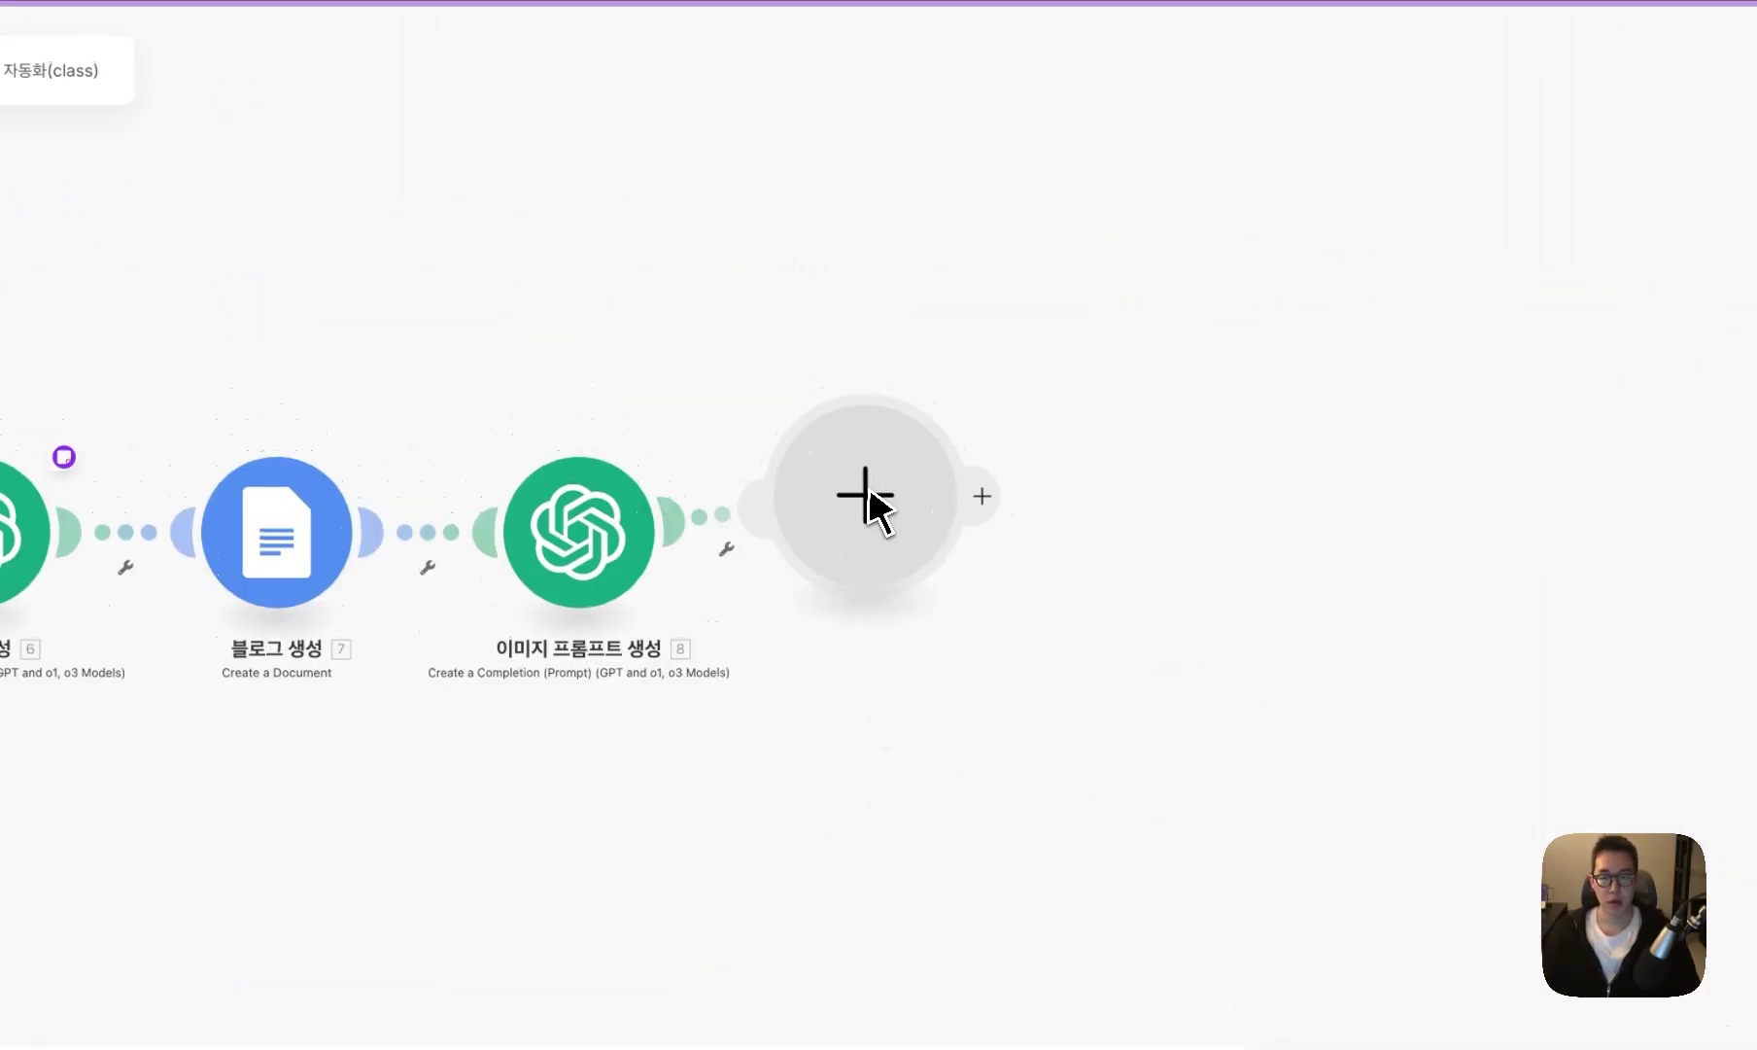
# - Add an HTTP Make a request step after 이미지 프롬프트 생성
pyautogui.click(863, 496)
pyautogui.write('http')
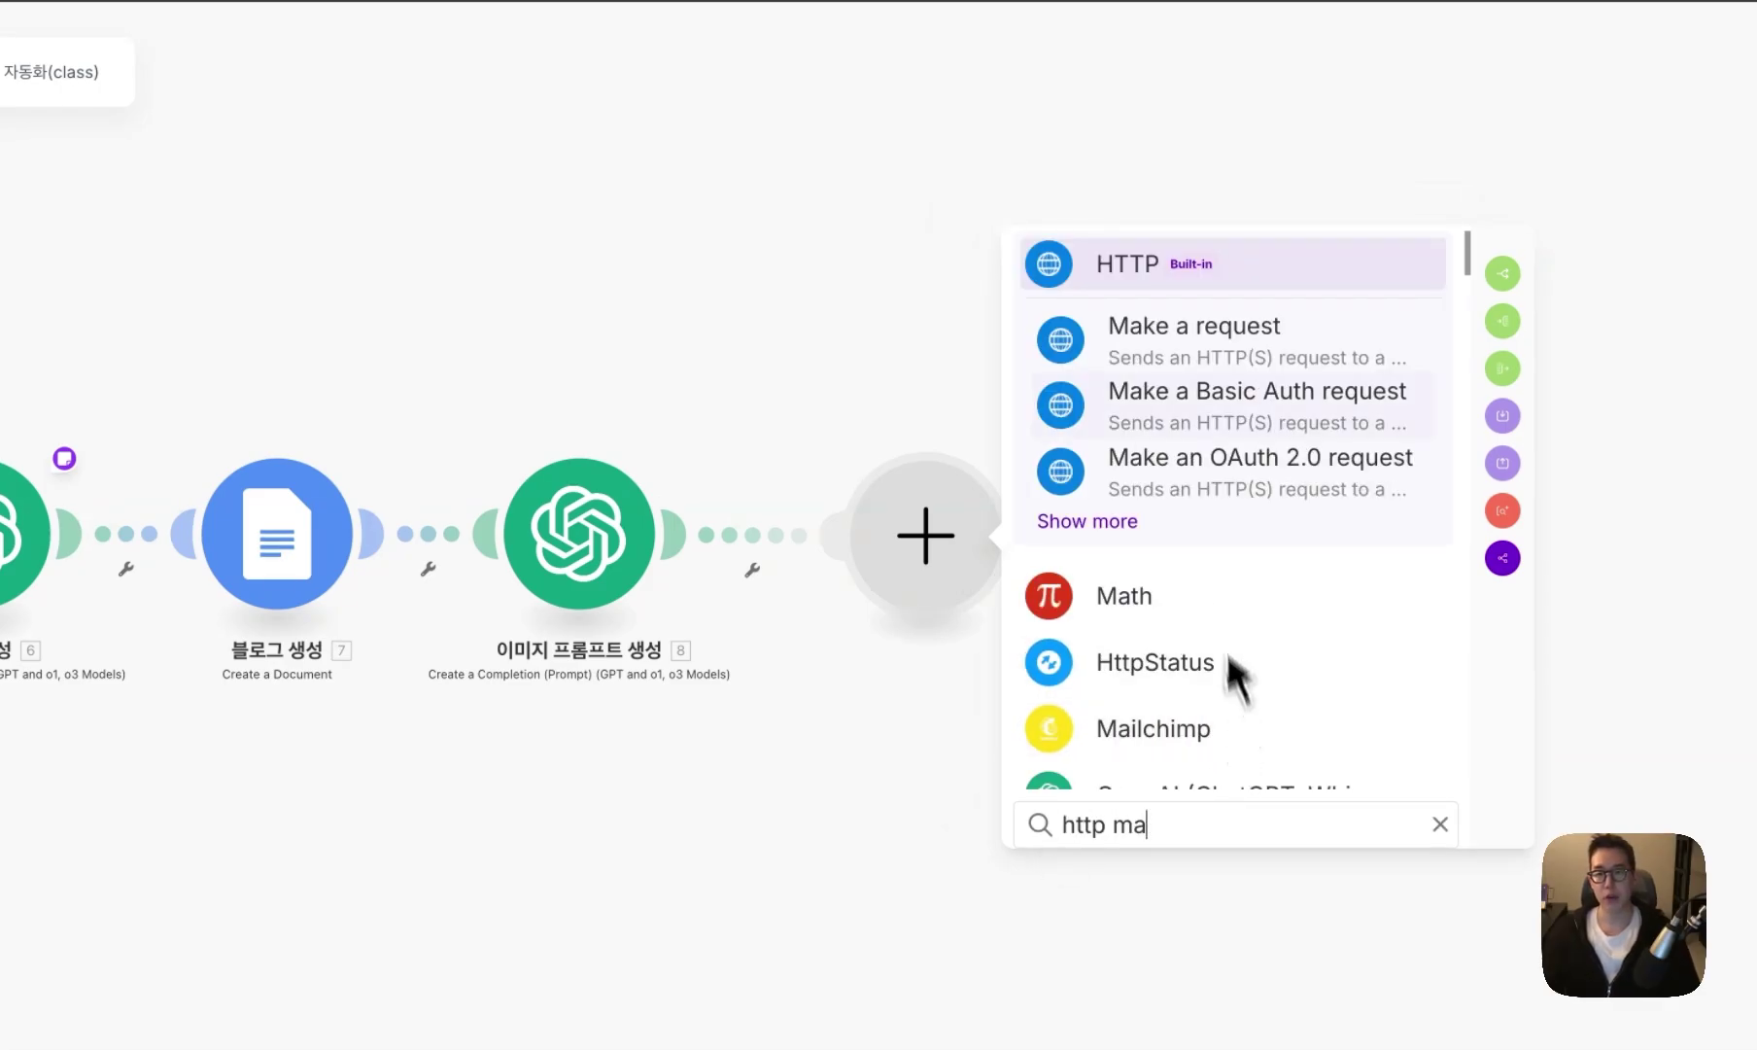
pyautogui.write(' ma')
pyautogui.press('Return')
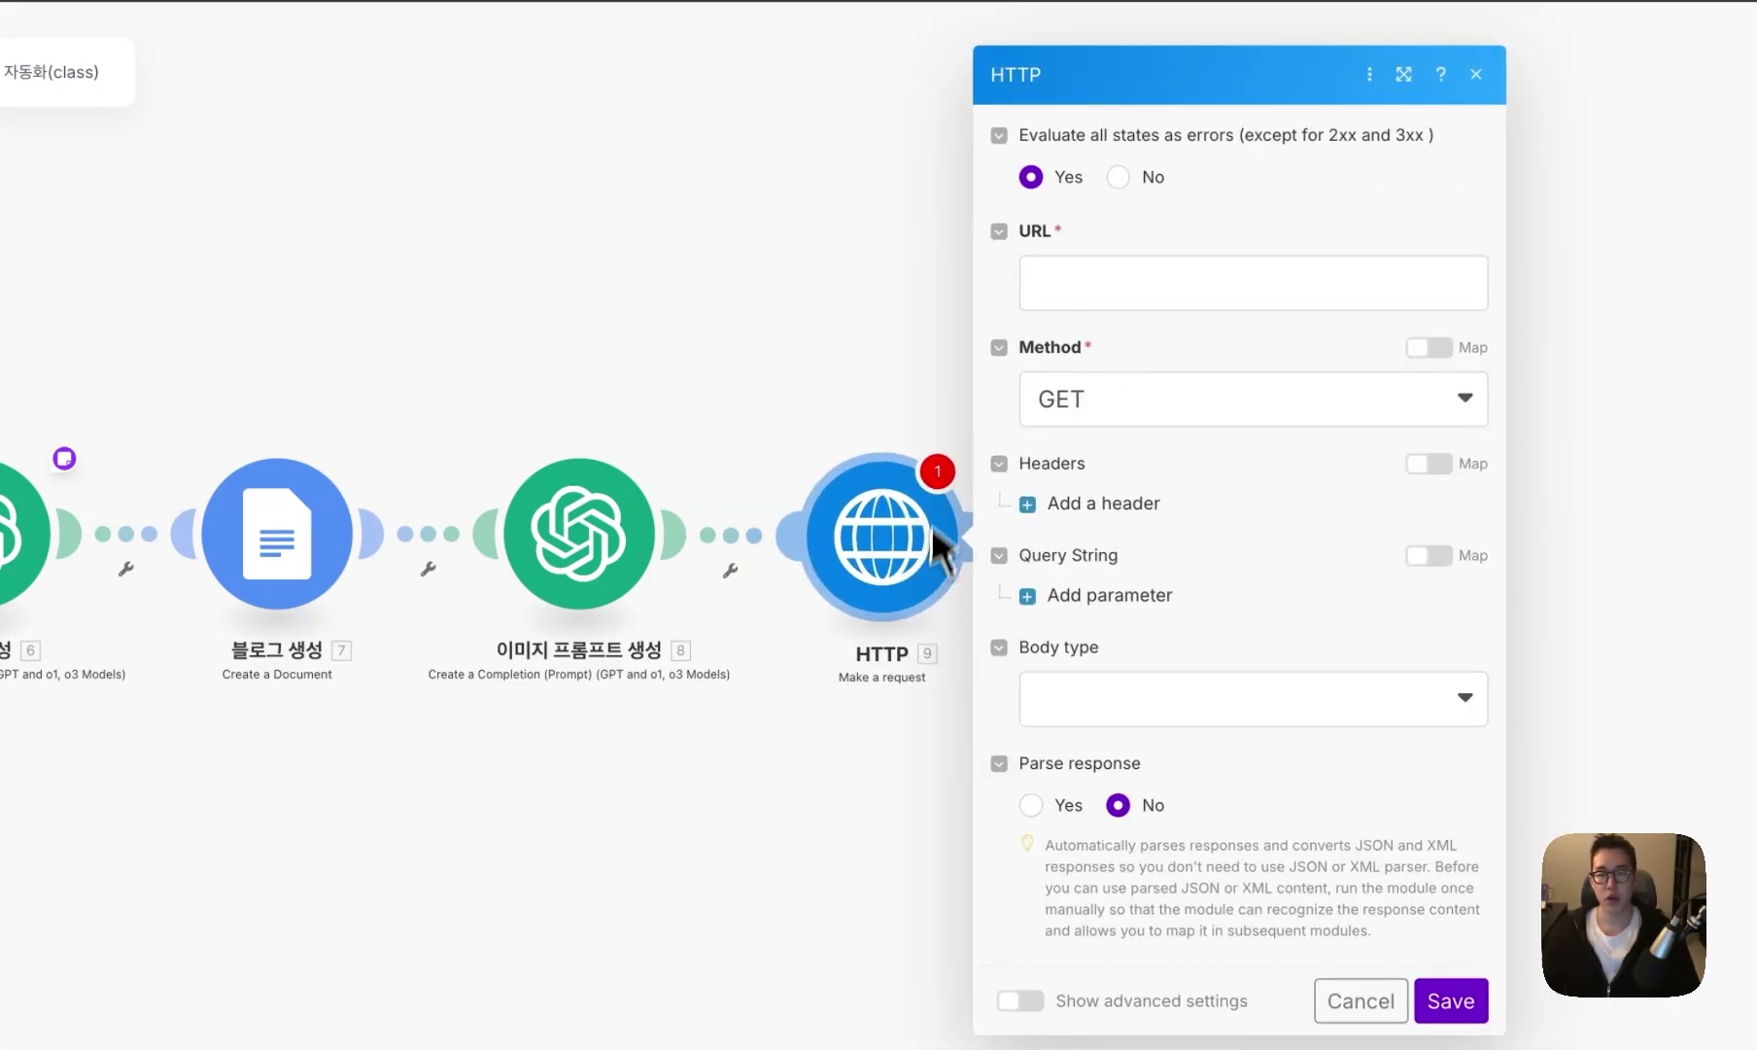
# - Set the URL to Replicate's flux-1.1-pro-ultra predictions endpoint with method POST
pyautogui.click(1128, 282)
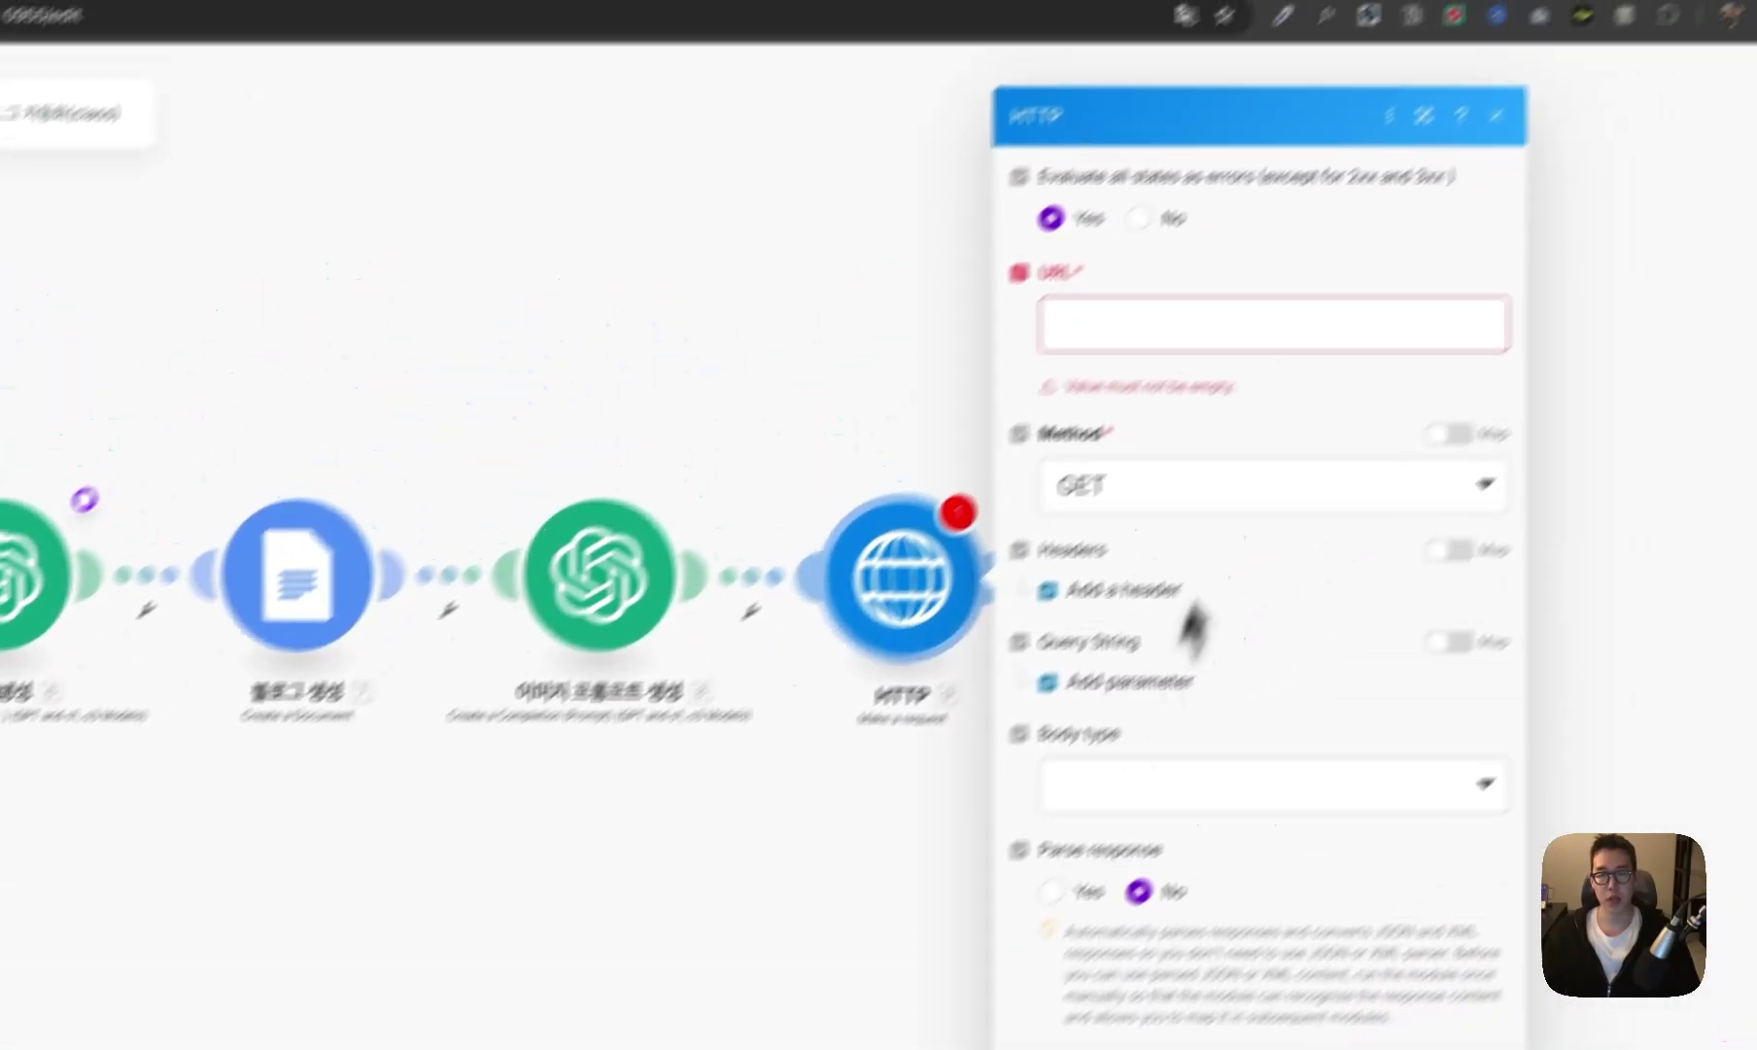
pyautogui.click(1576, 77)
pyautogui.write('https://api.replicate.com/v1/models/black-forest-labs/flux-1.1-pro-ultra/predictions')
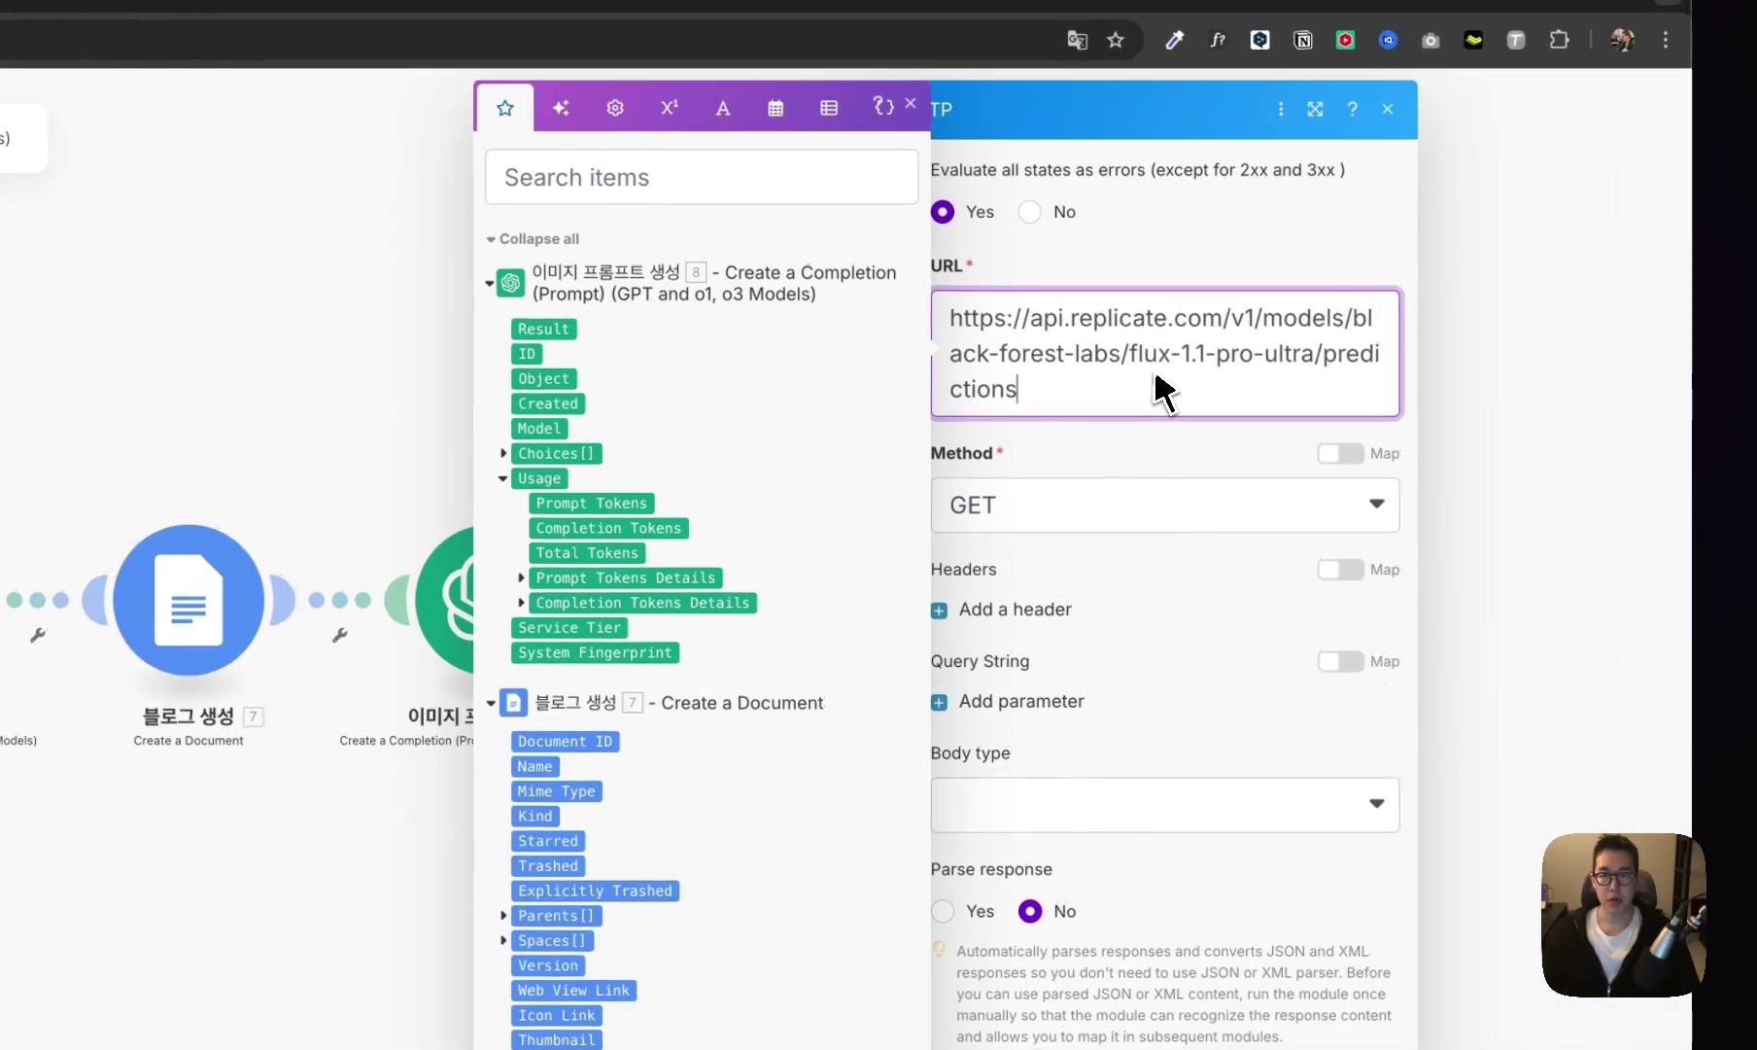
pyautogui.moveTo(1576, 132); pyautogui.dragTo(1367, 75)
pyautogui.click(1095, 380)
pyautogui.tripleClick(1158, 299)
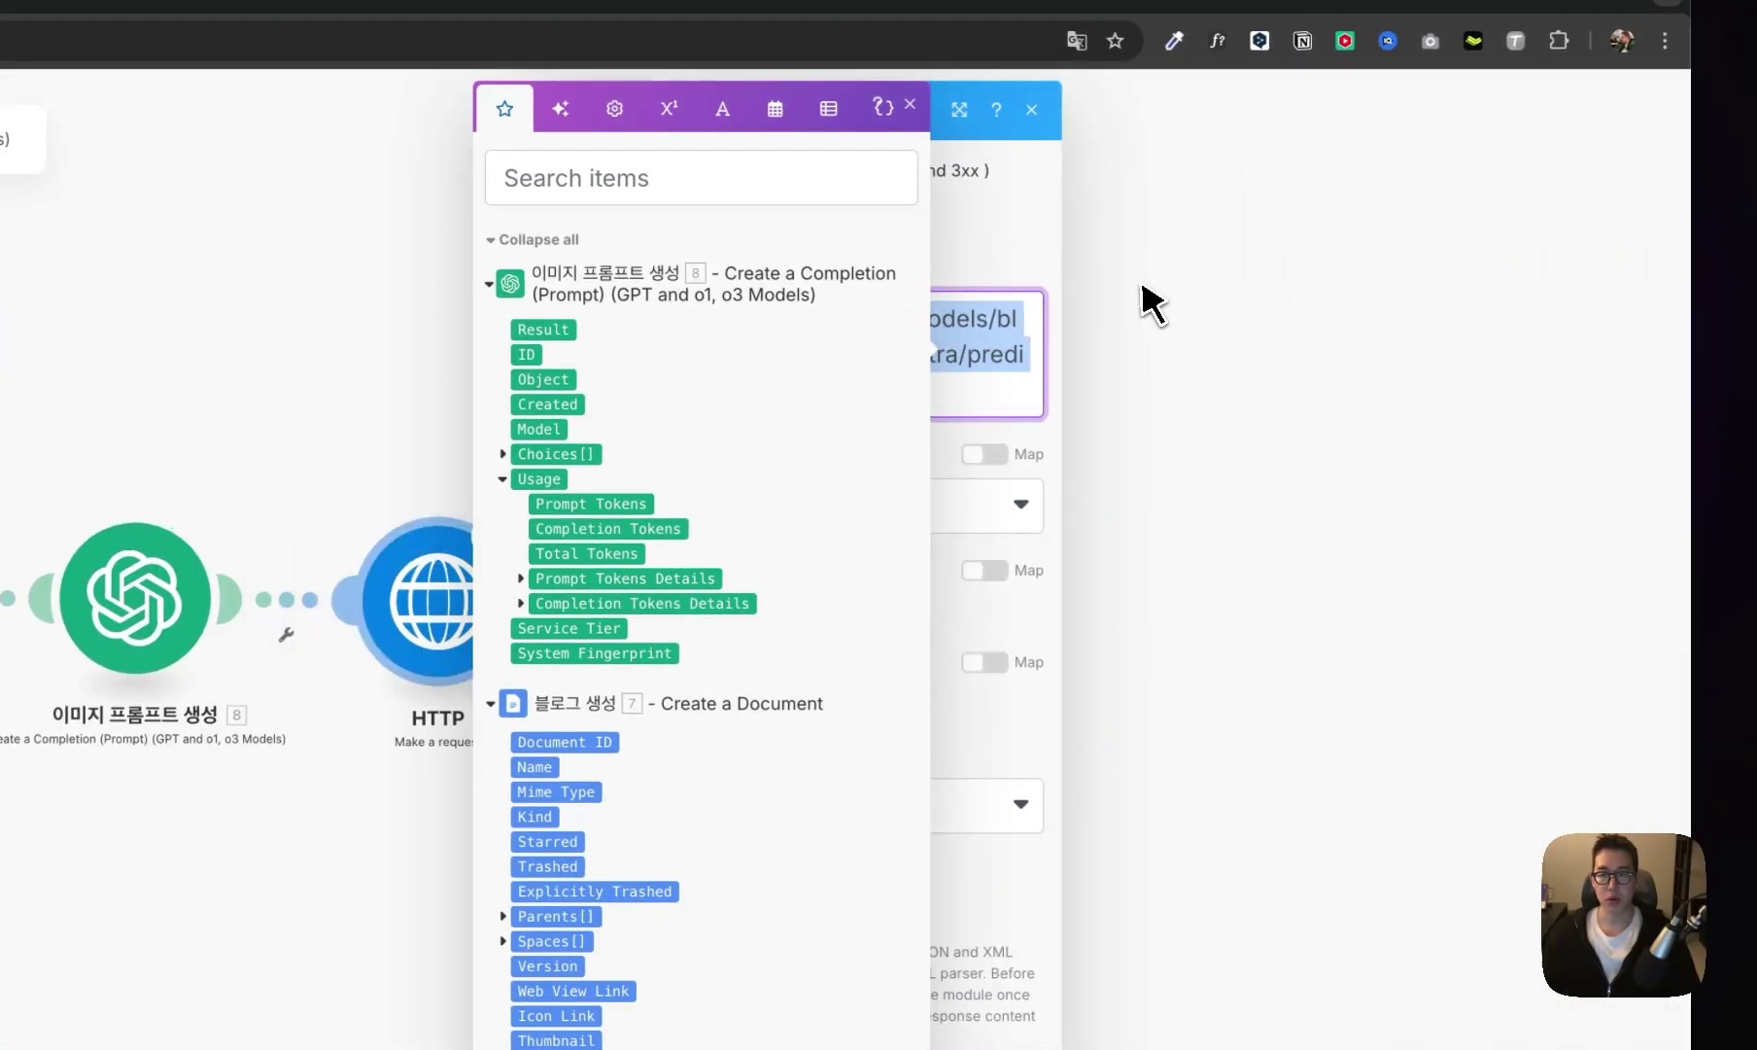
pyautogui.click(941, 505)
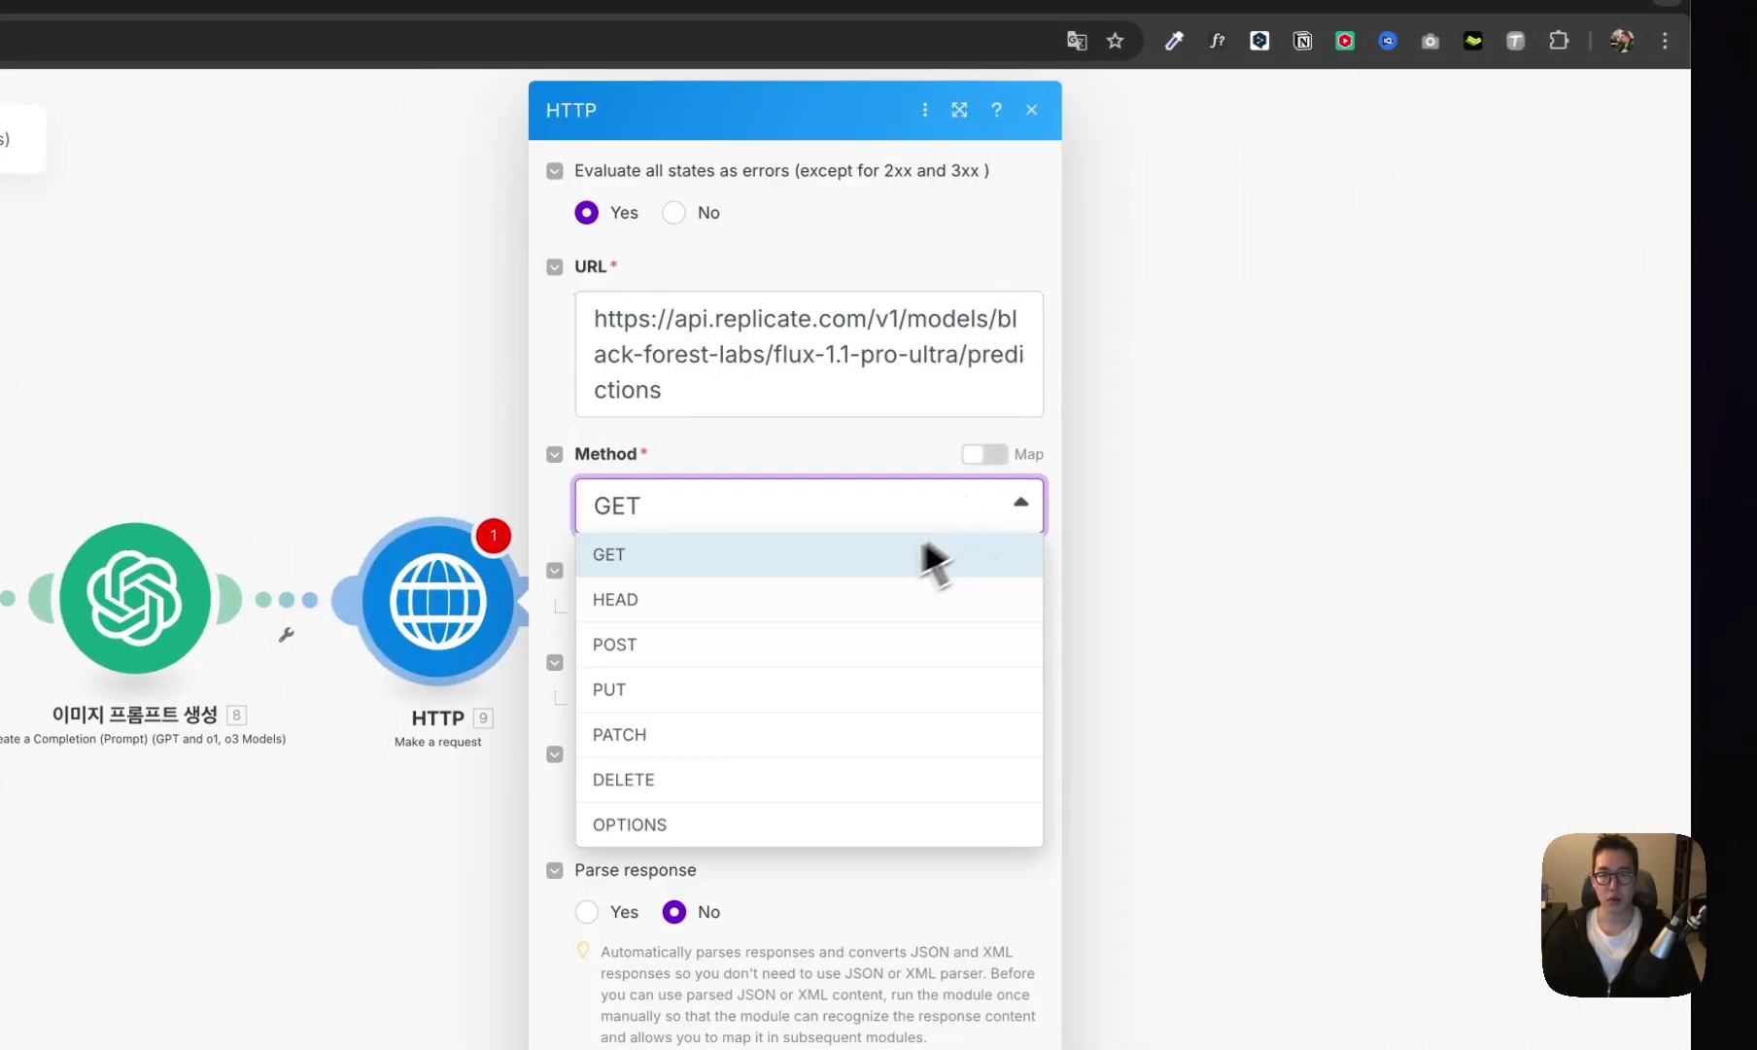
pyautogui.click(785, 654)
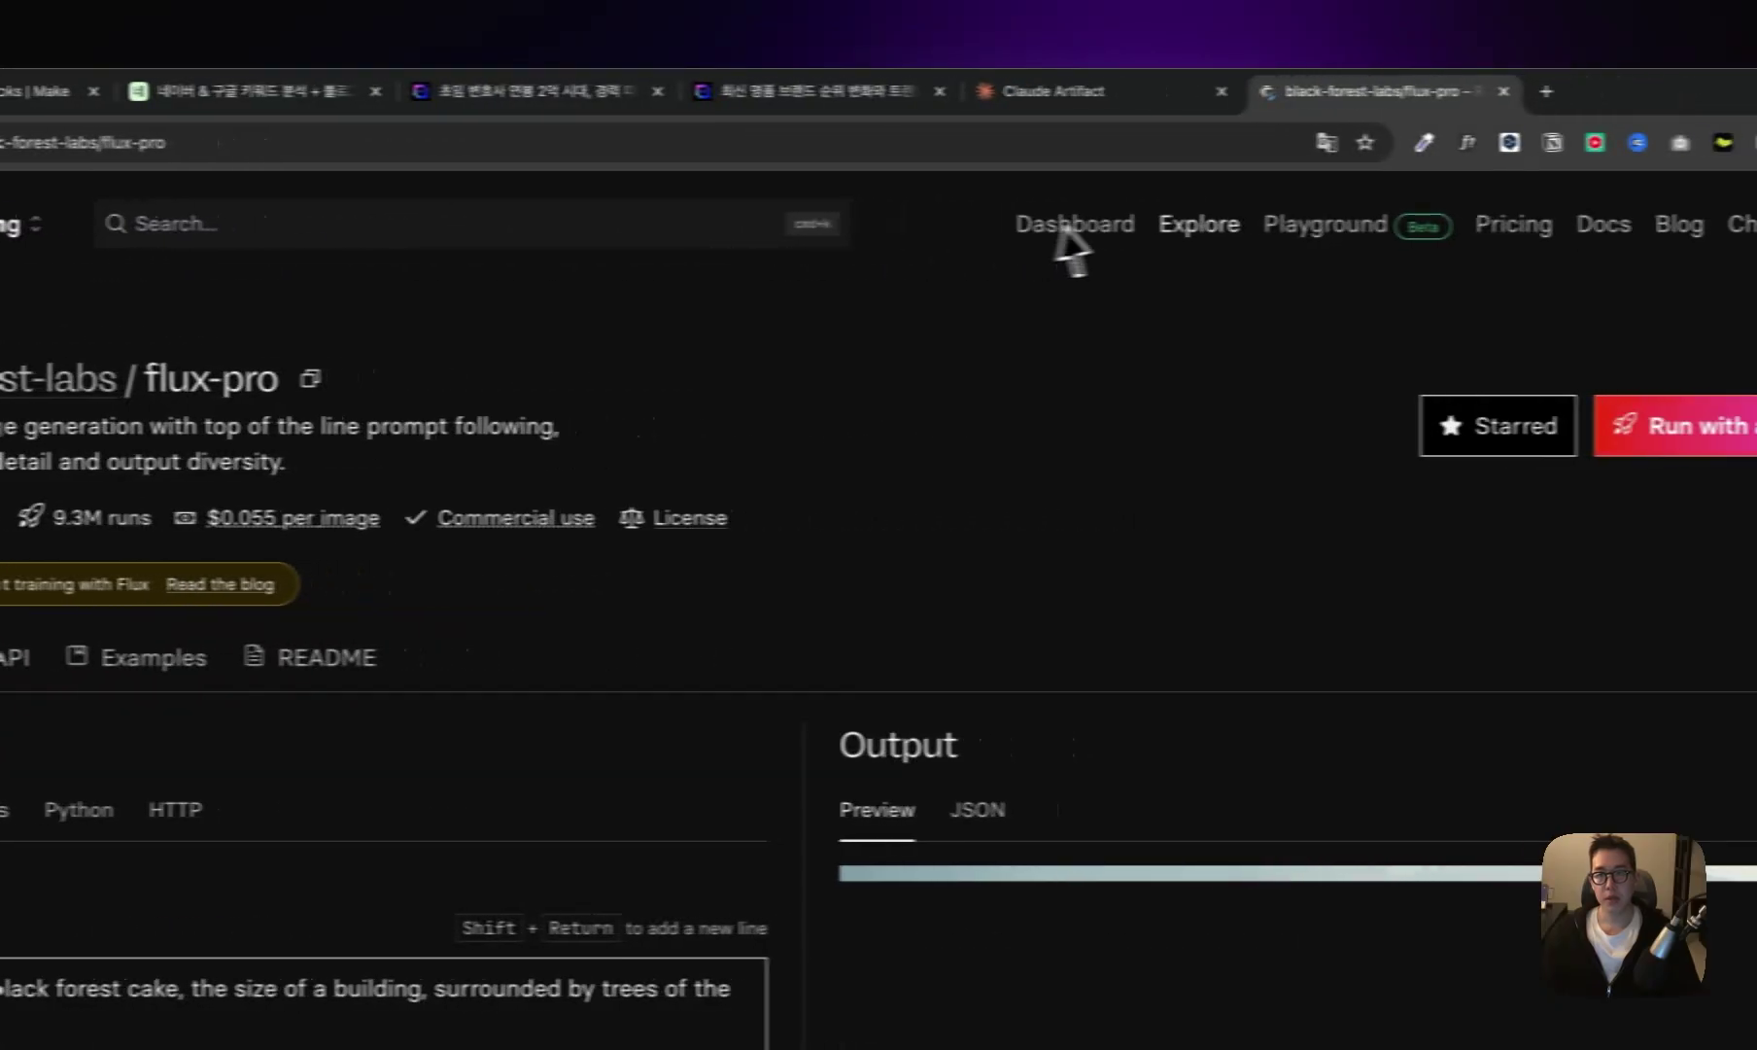
# - In Replicate, open the account API tokens page, check Billing, and try creating a new token
pyautogui.click(1064, 233)
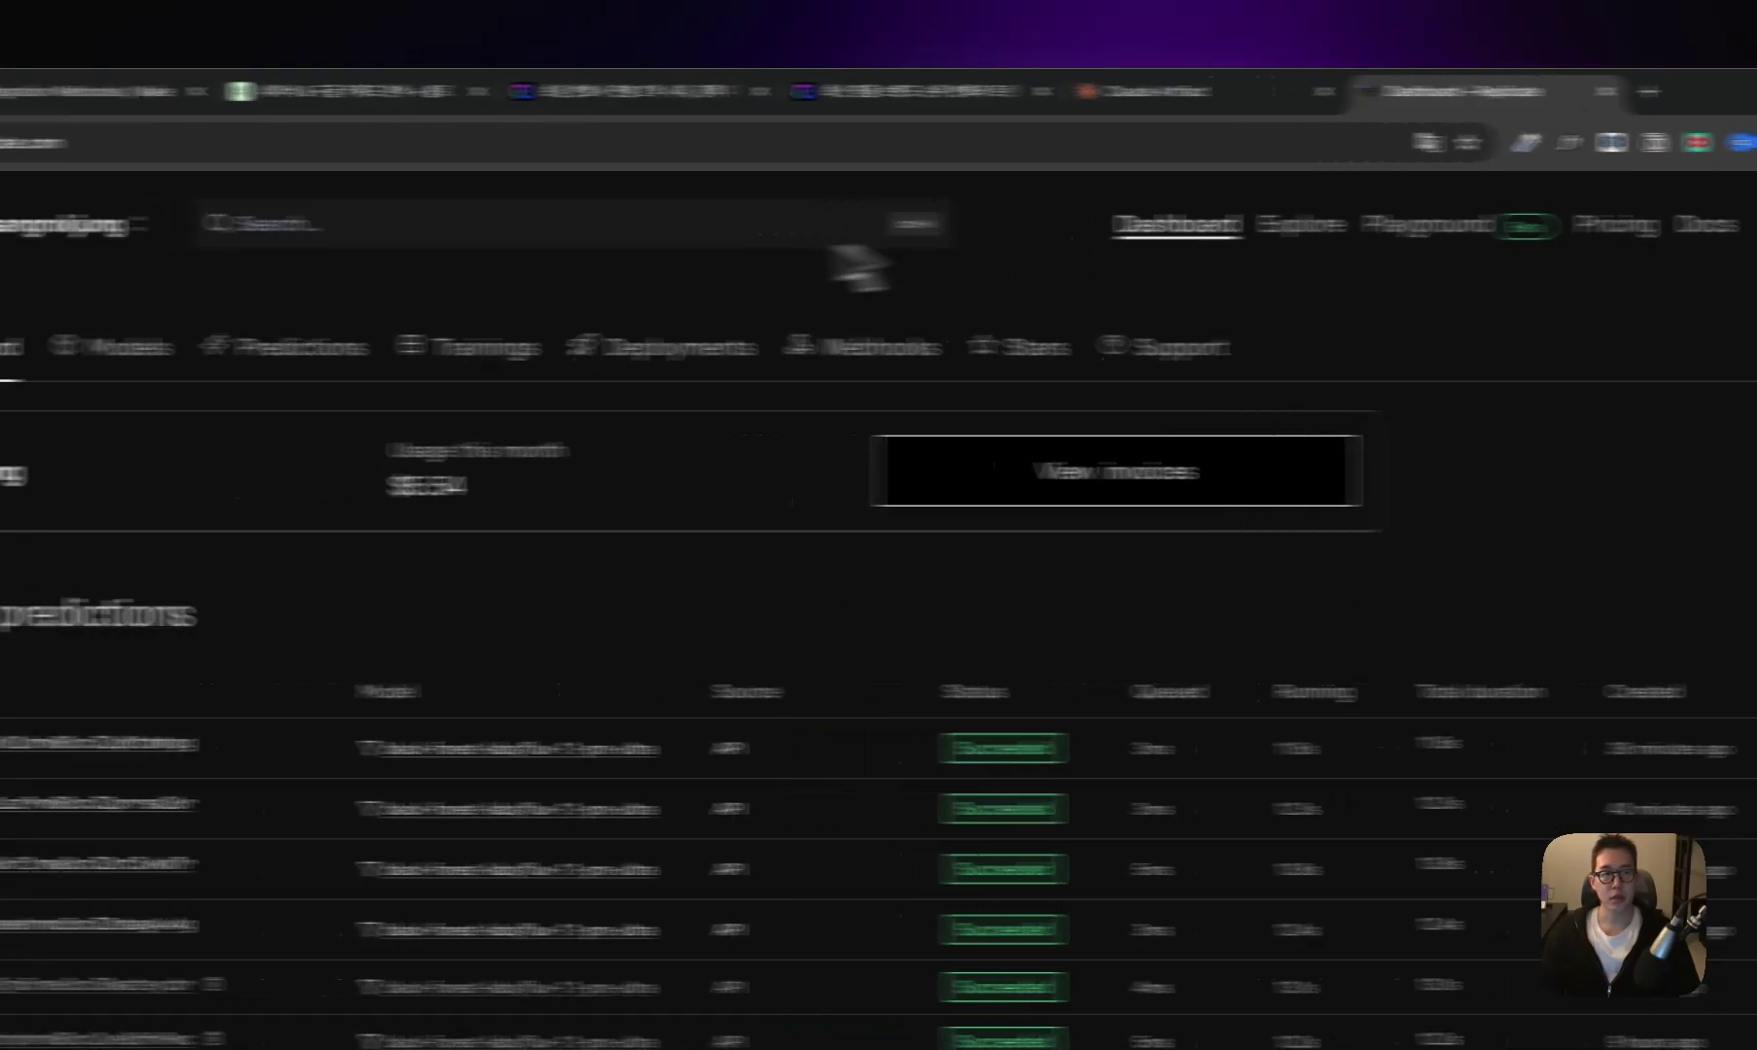
pyautogui.click(212, 151)
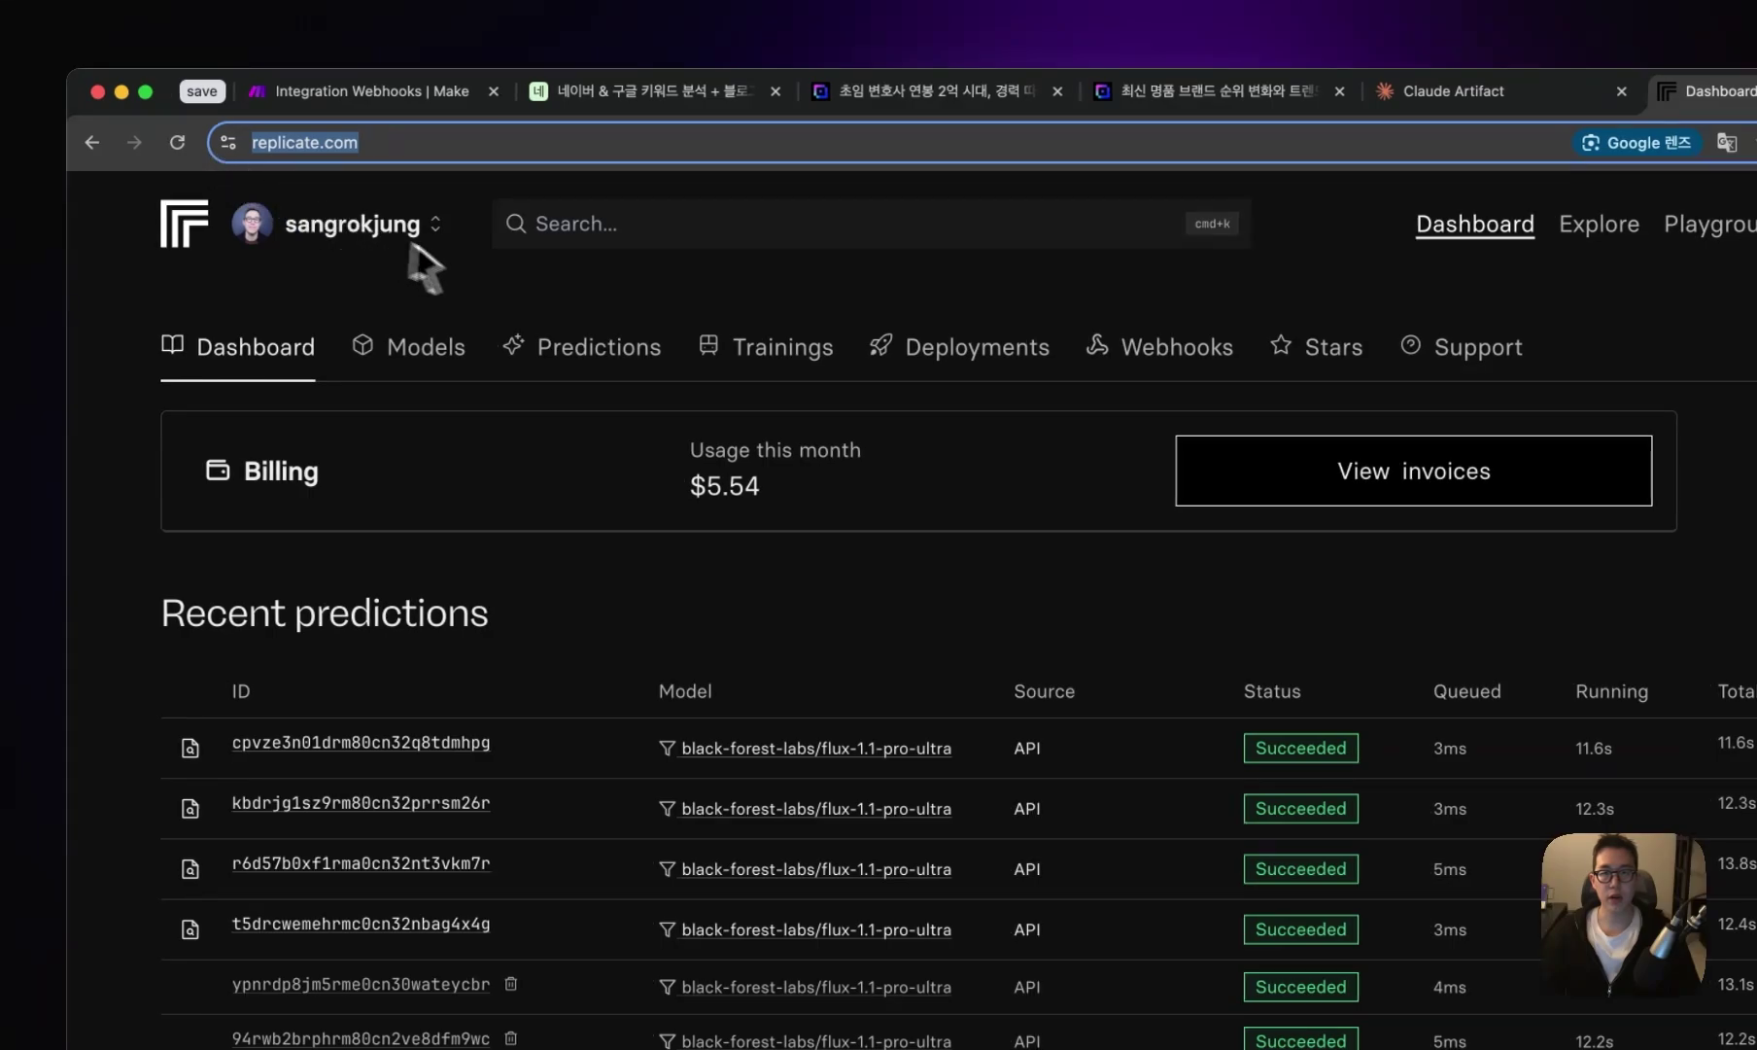
pyautogui.click(434, 224)
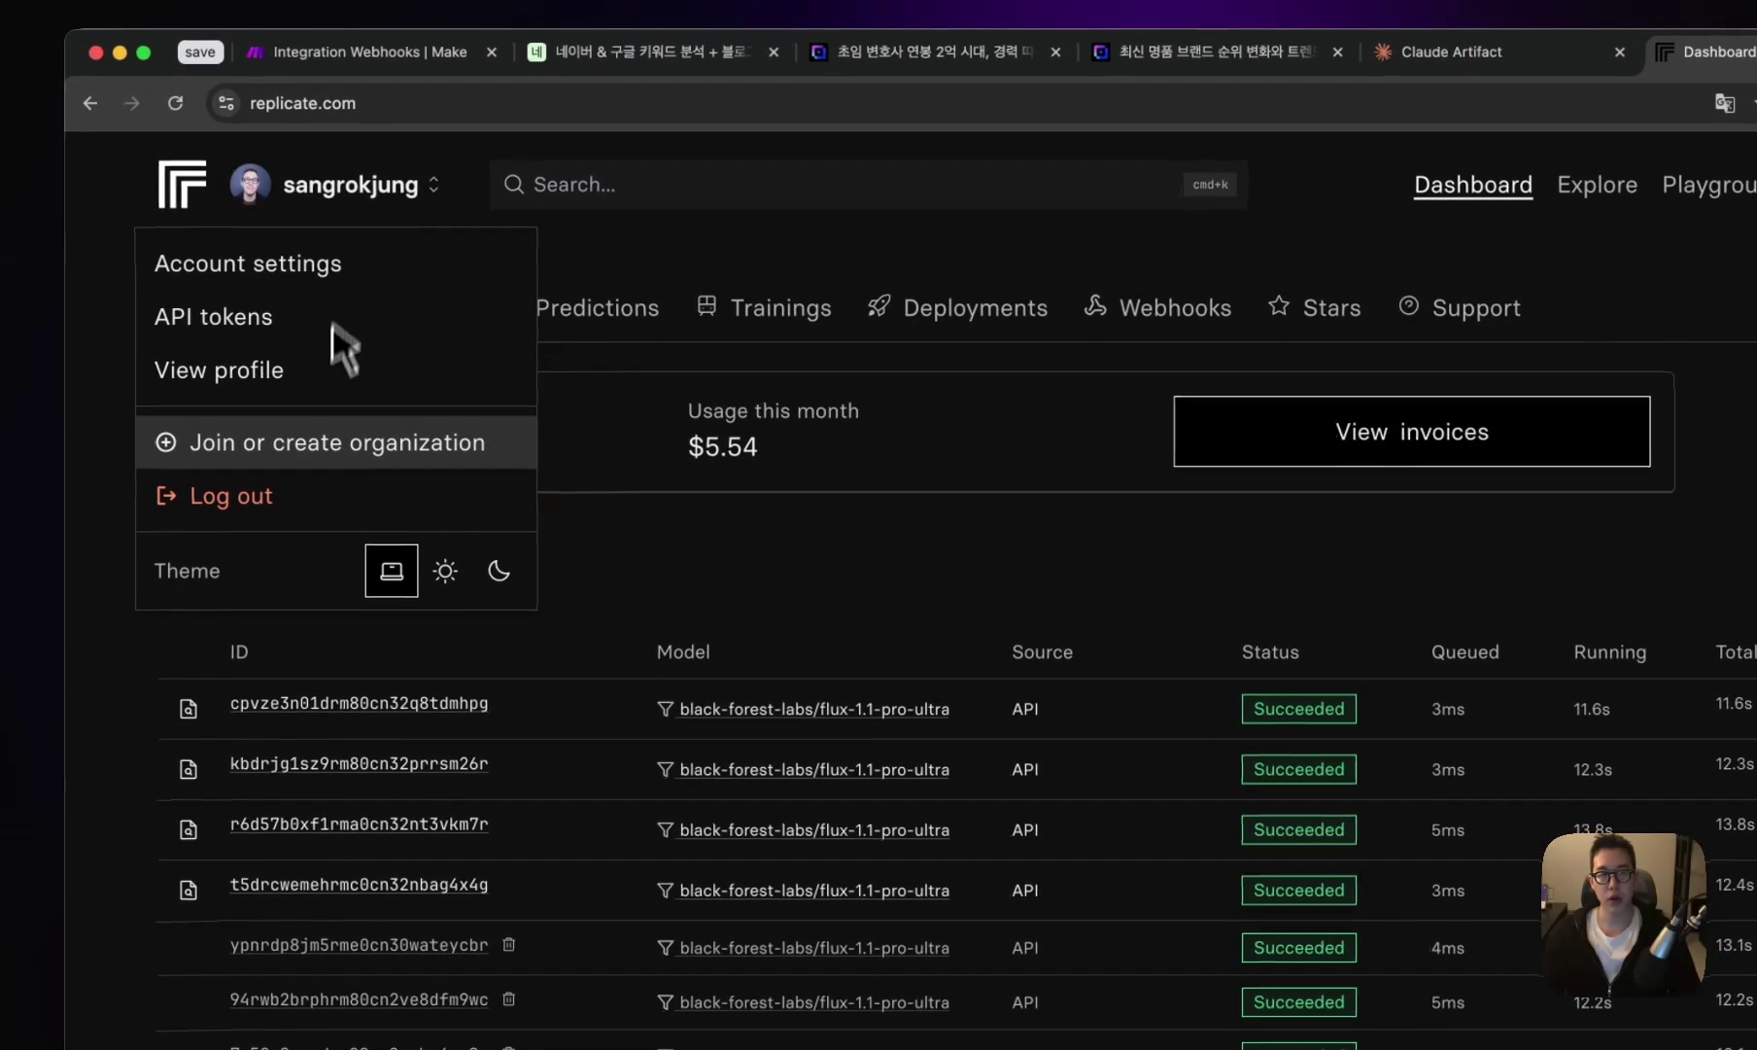
pyautogui.click(275, 326)
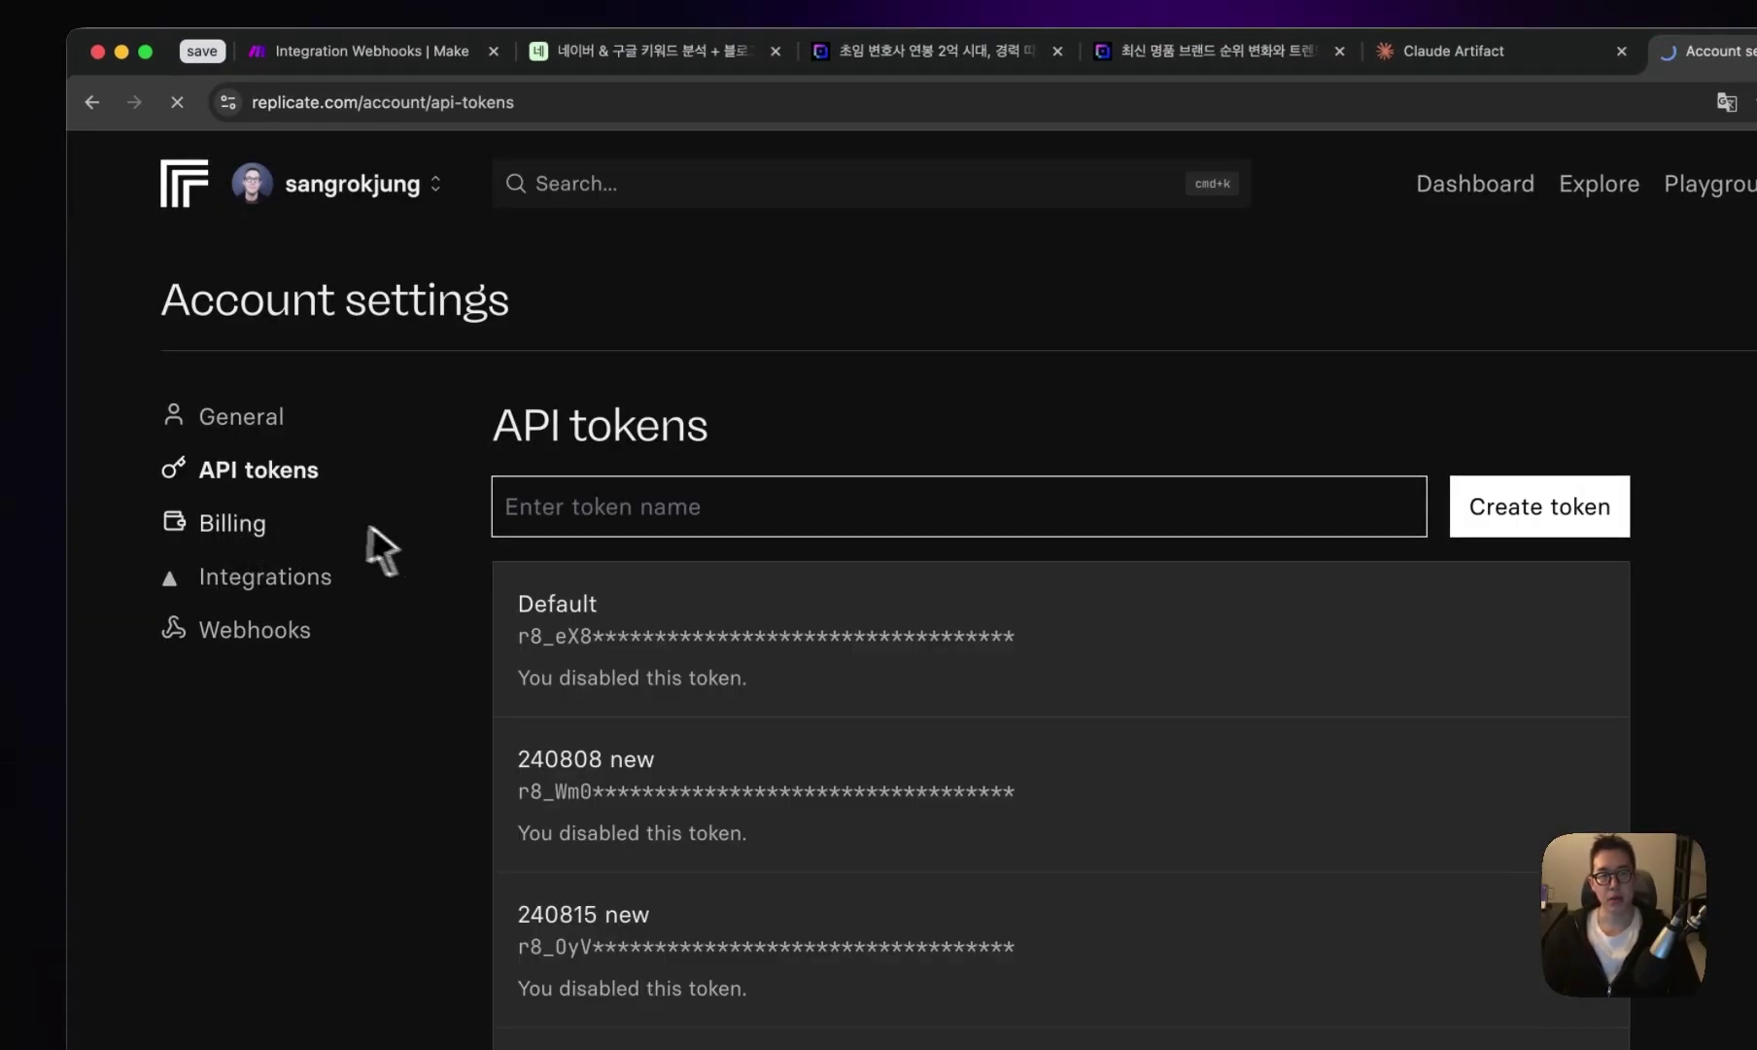
pyautogui.click(345, 534)
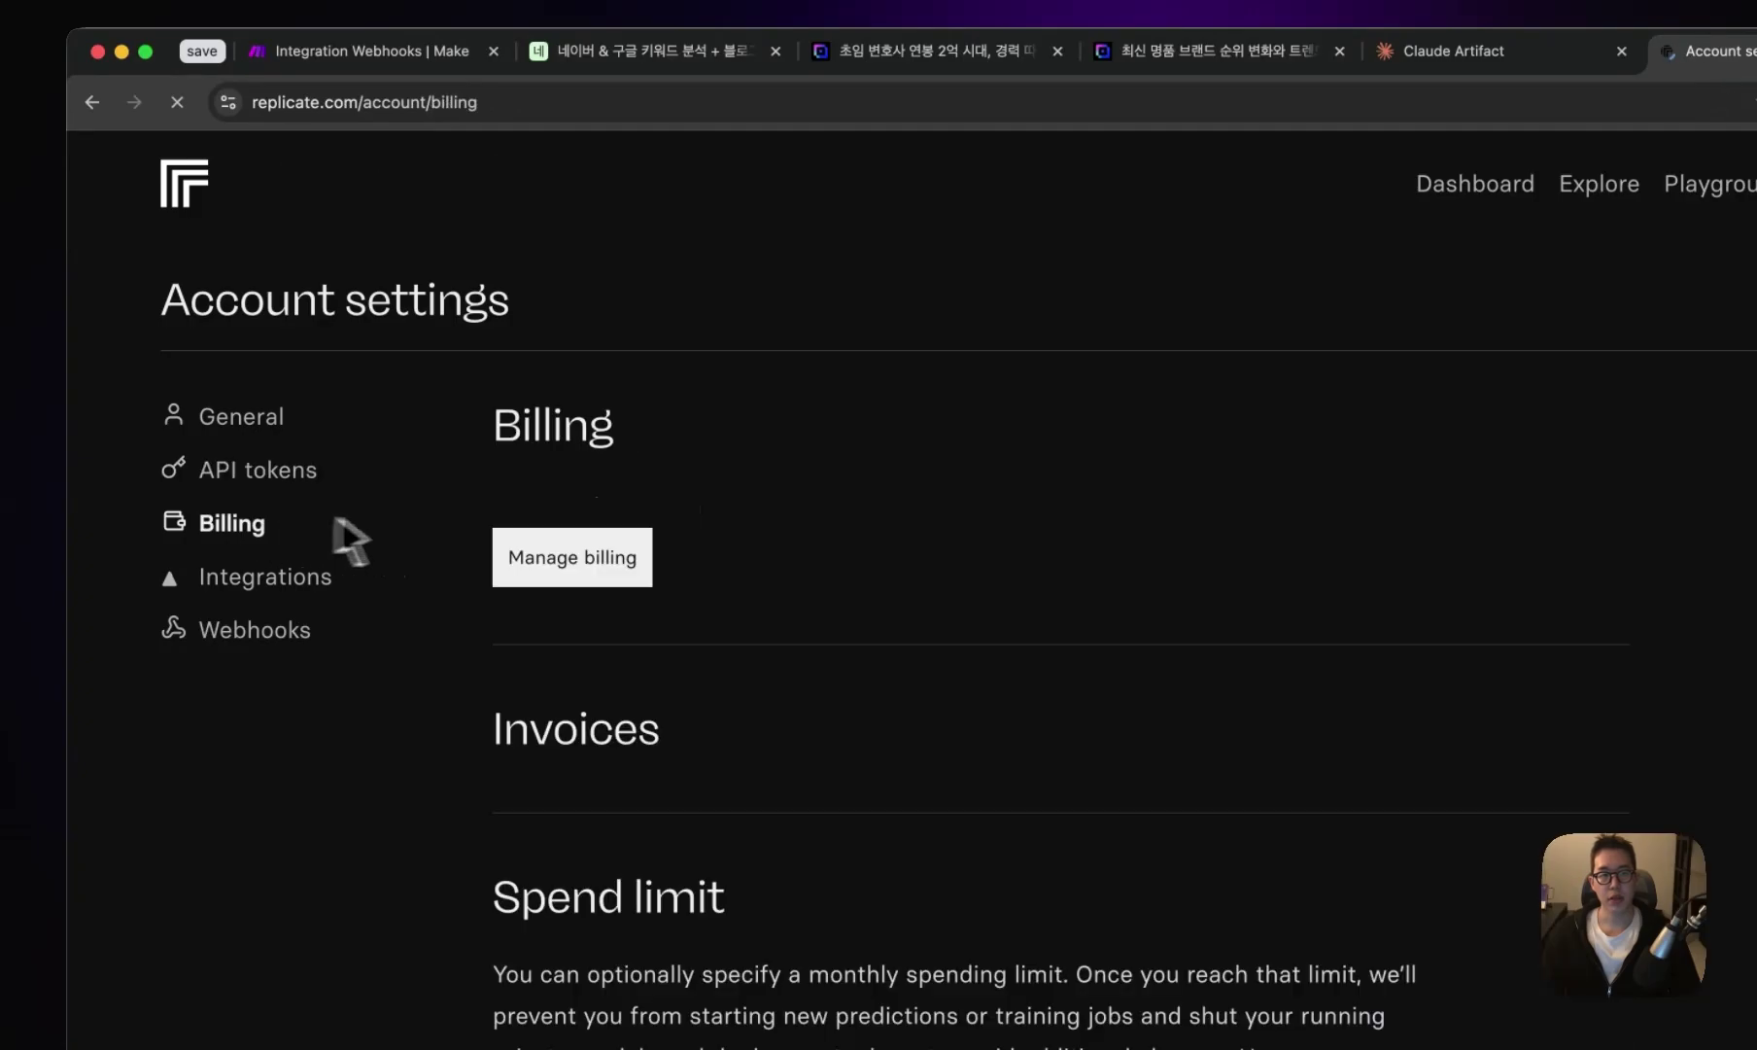
pyautogui.click(297, 476)
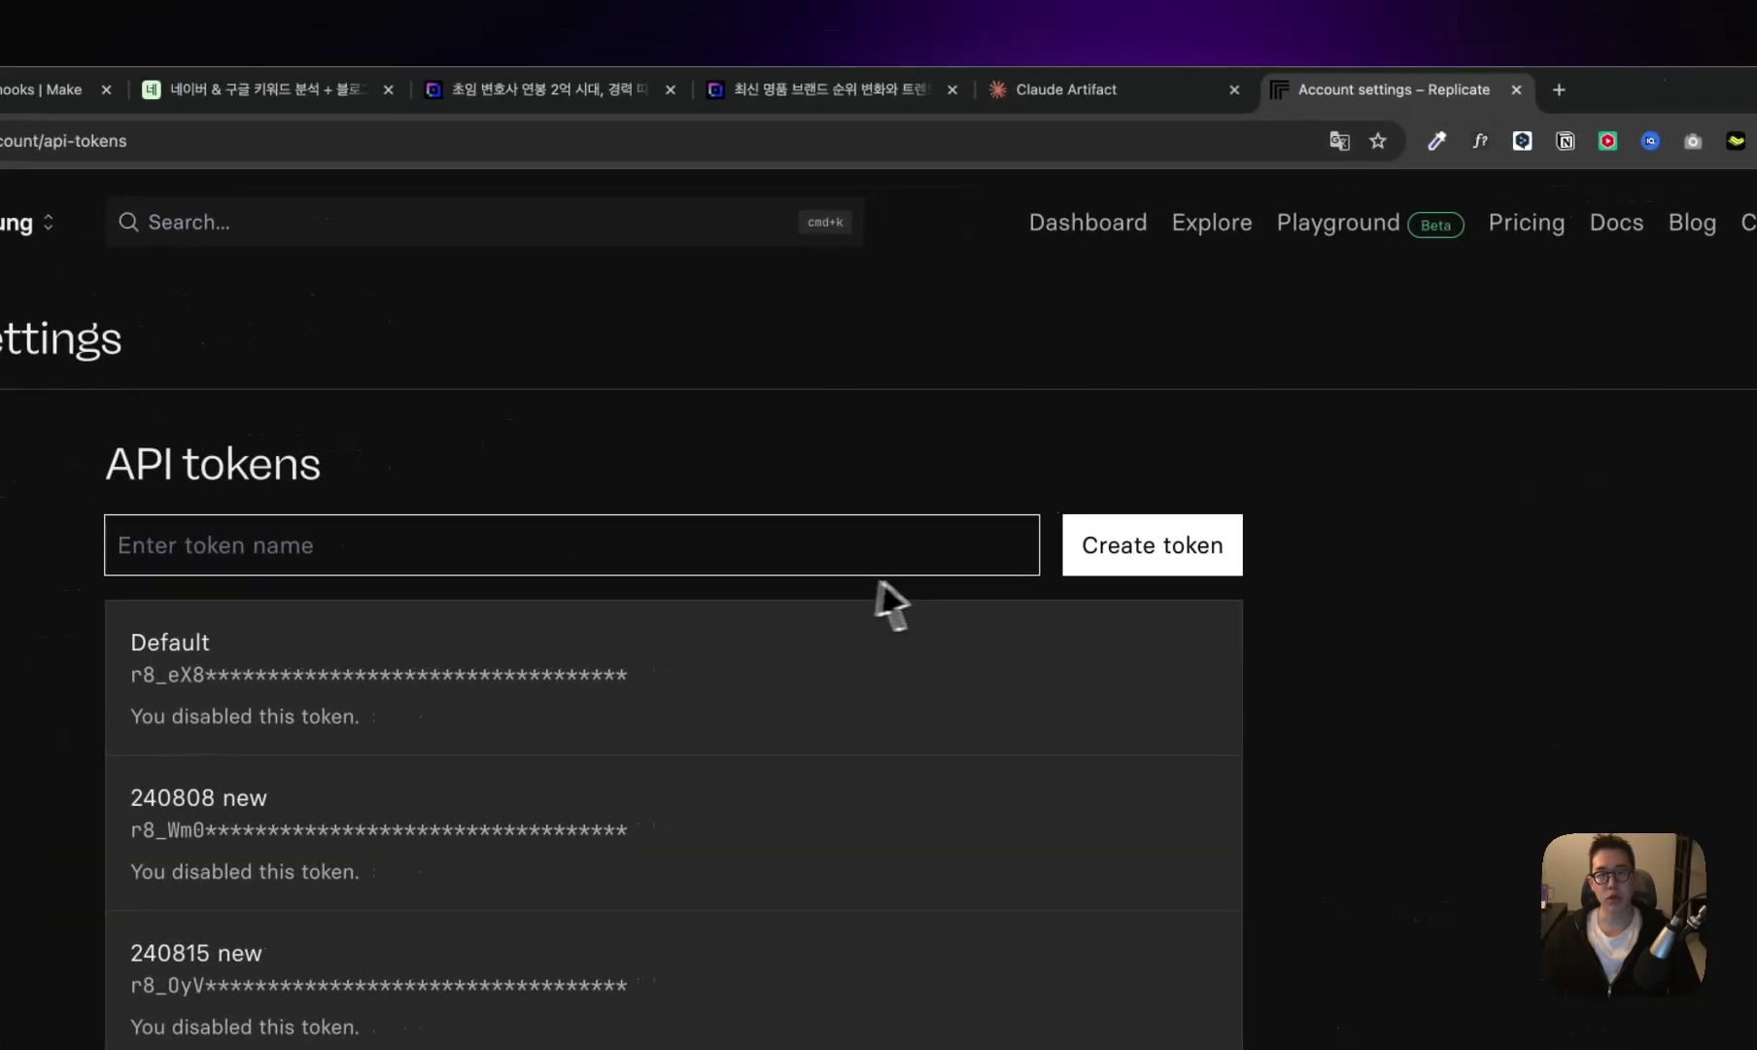
pyautogui.click(1184, 564)
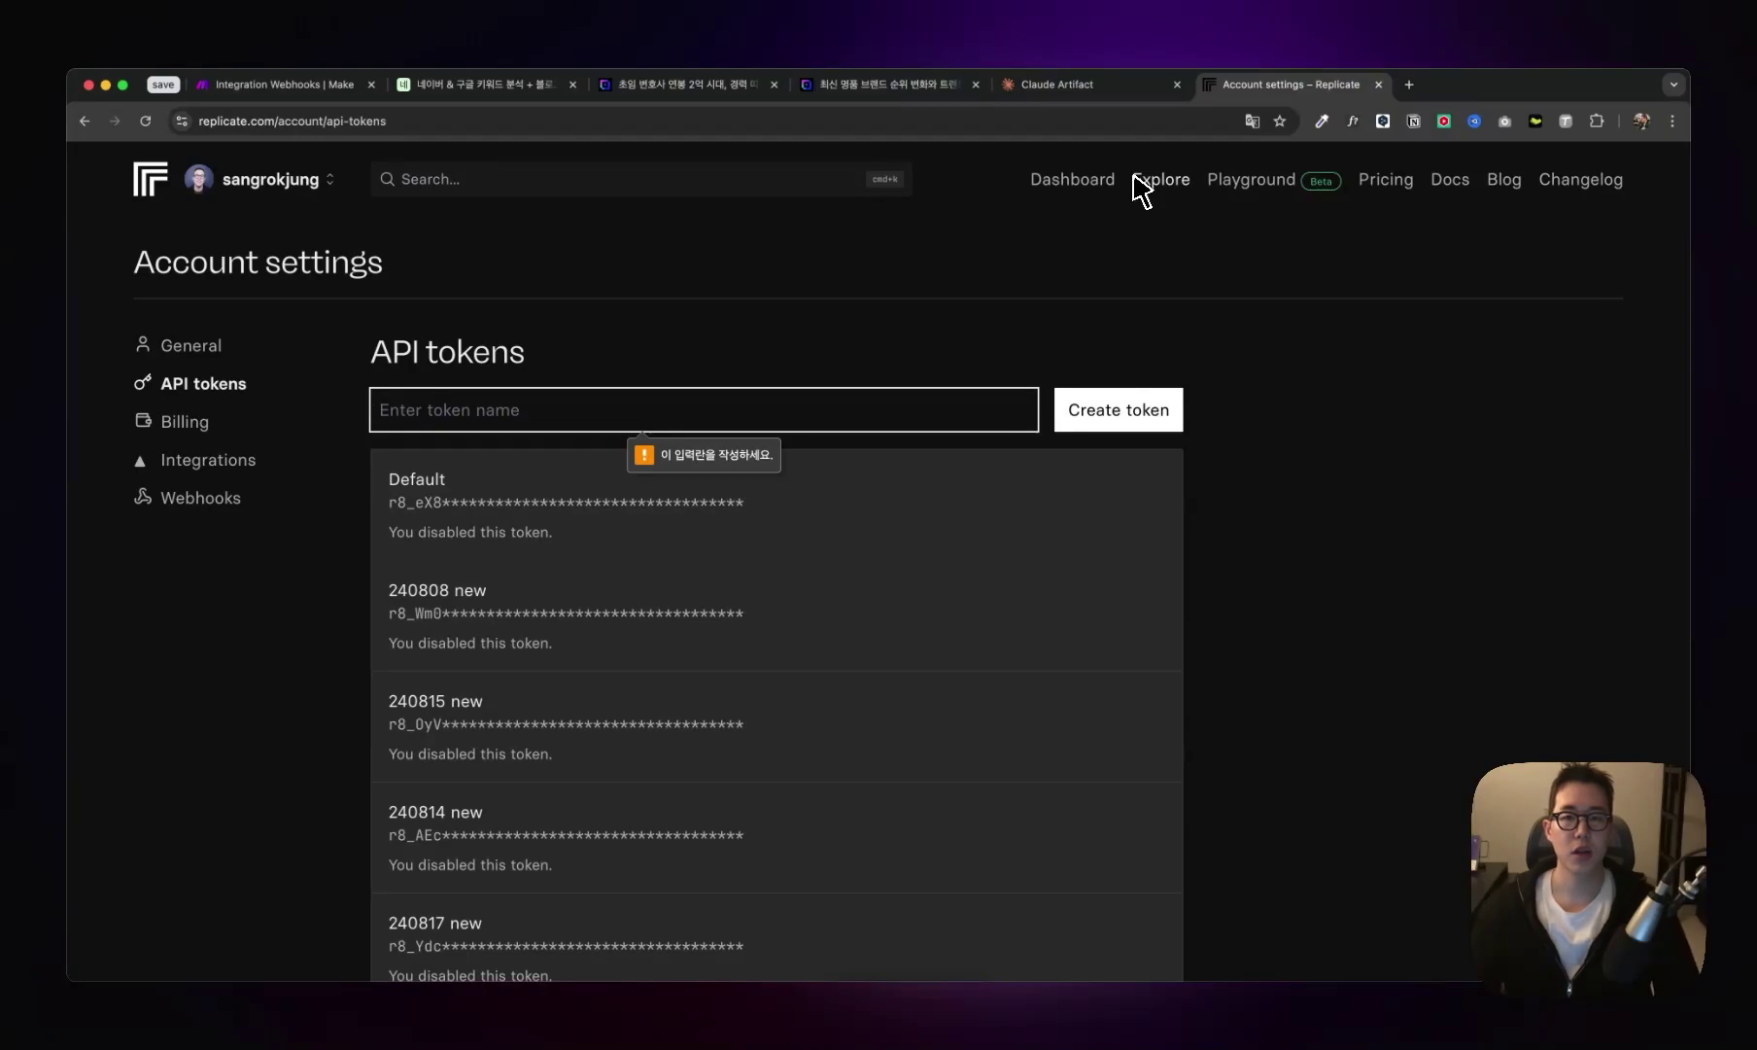
# - Back in the HTTP module, add a Content-Type: application/json header
pyautogui.click(483, 89)
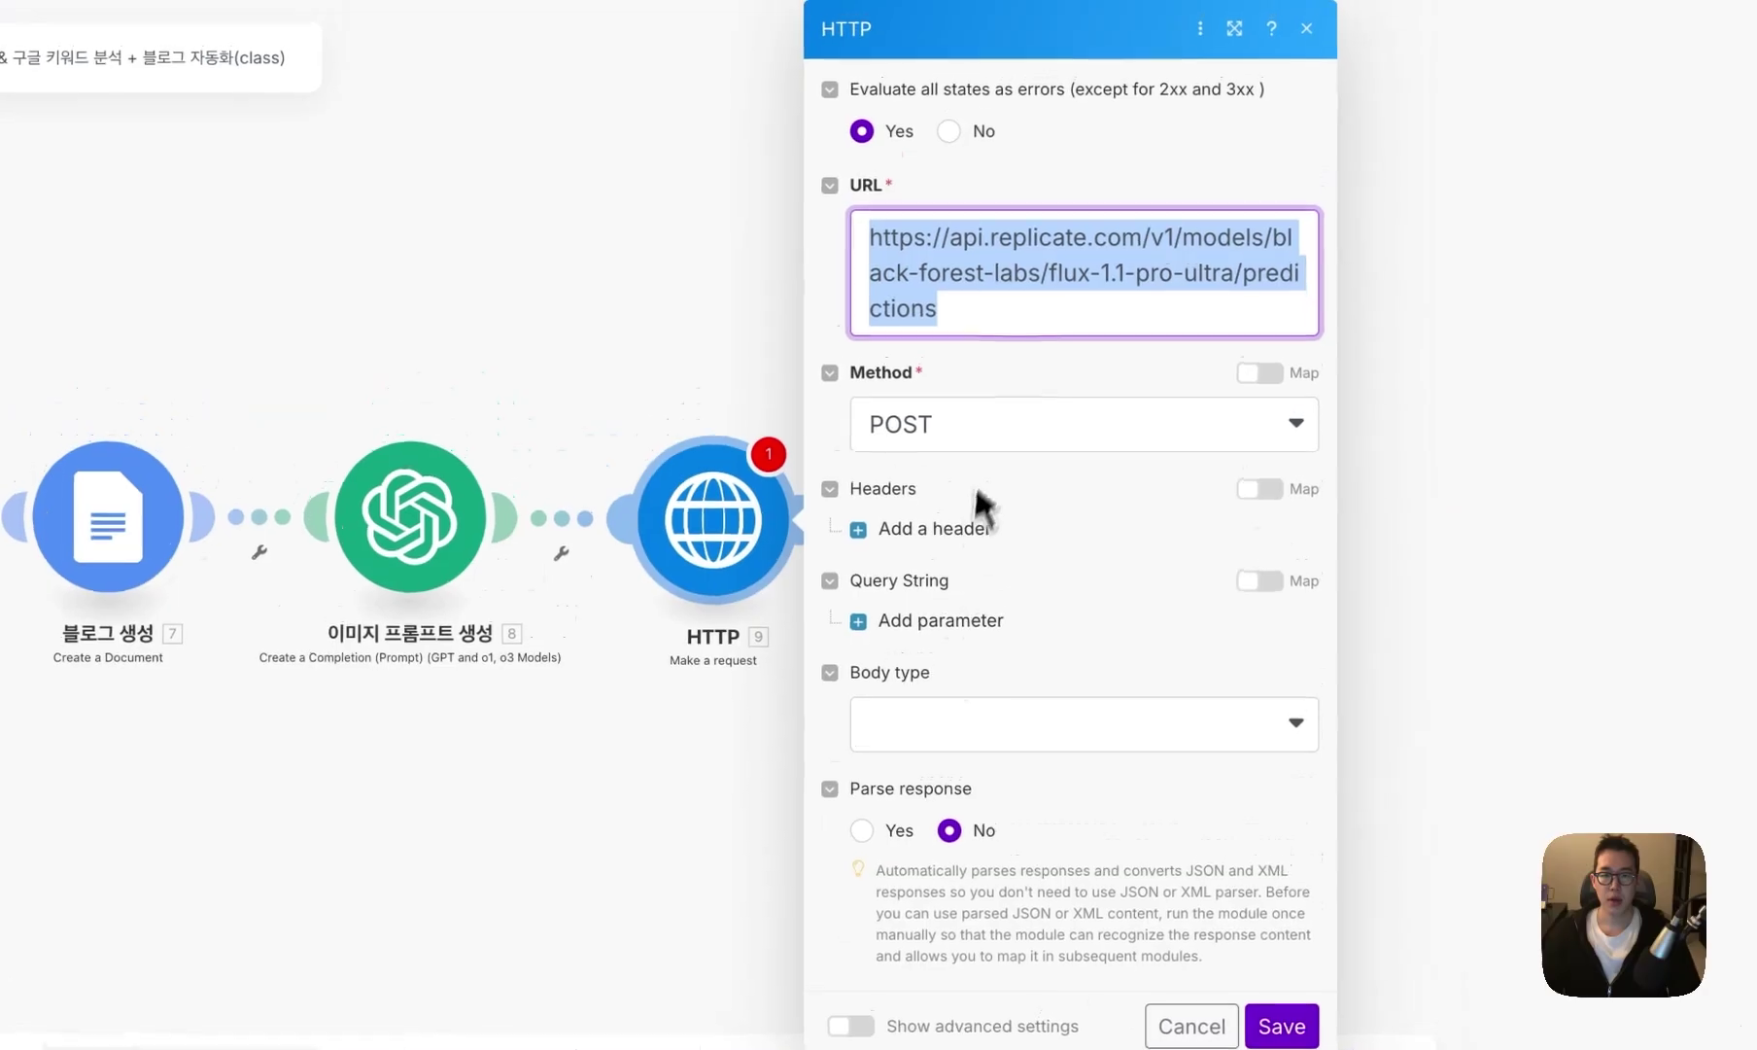
pyautogui.moveTo(935, 316); pyautogui.dragTo(904, 315)
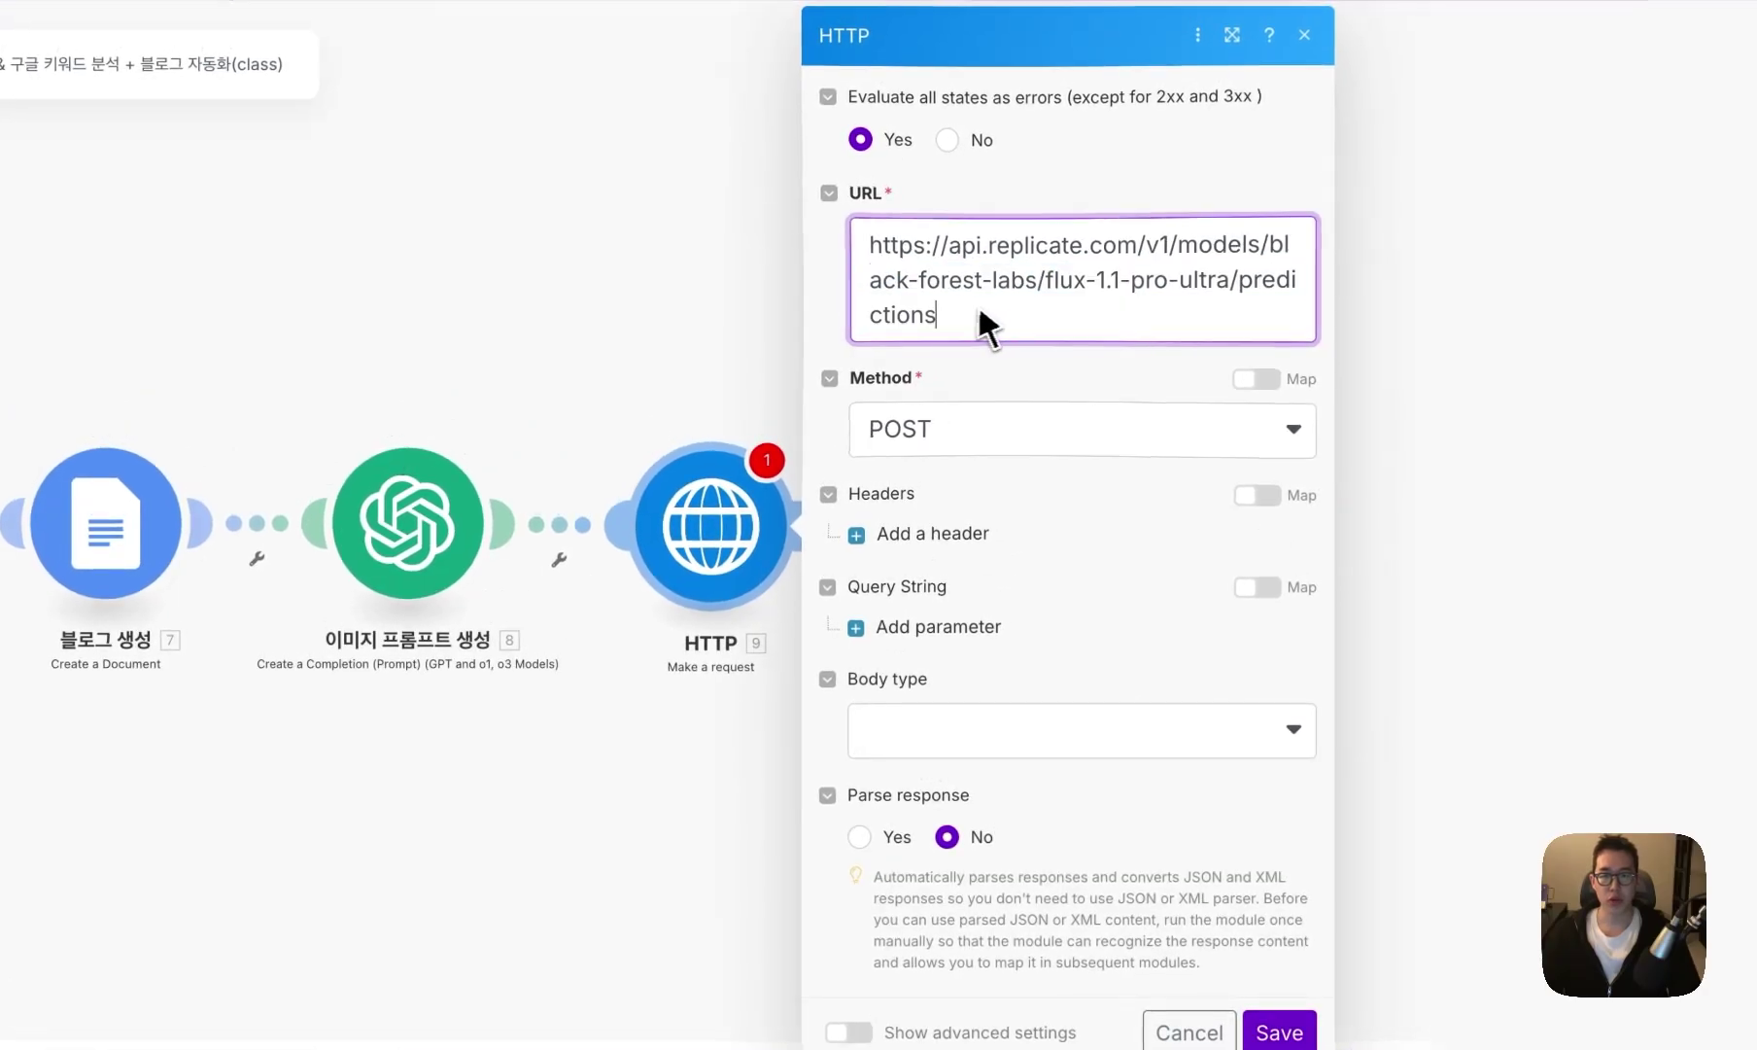
pyautogui.moveTo(988, 329); pyautogui.dragTo(905, 258)
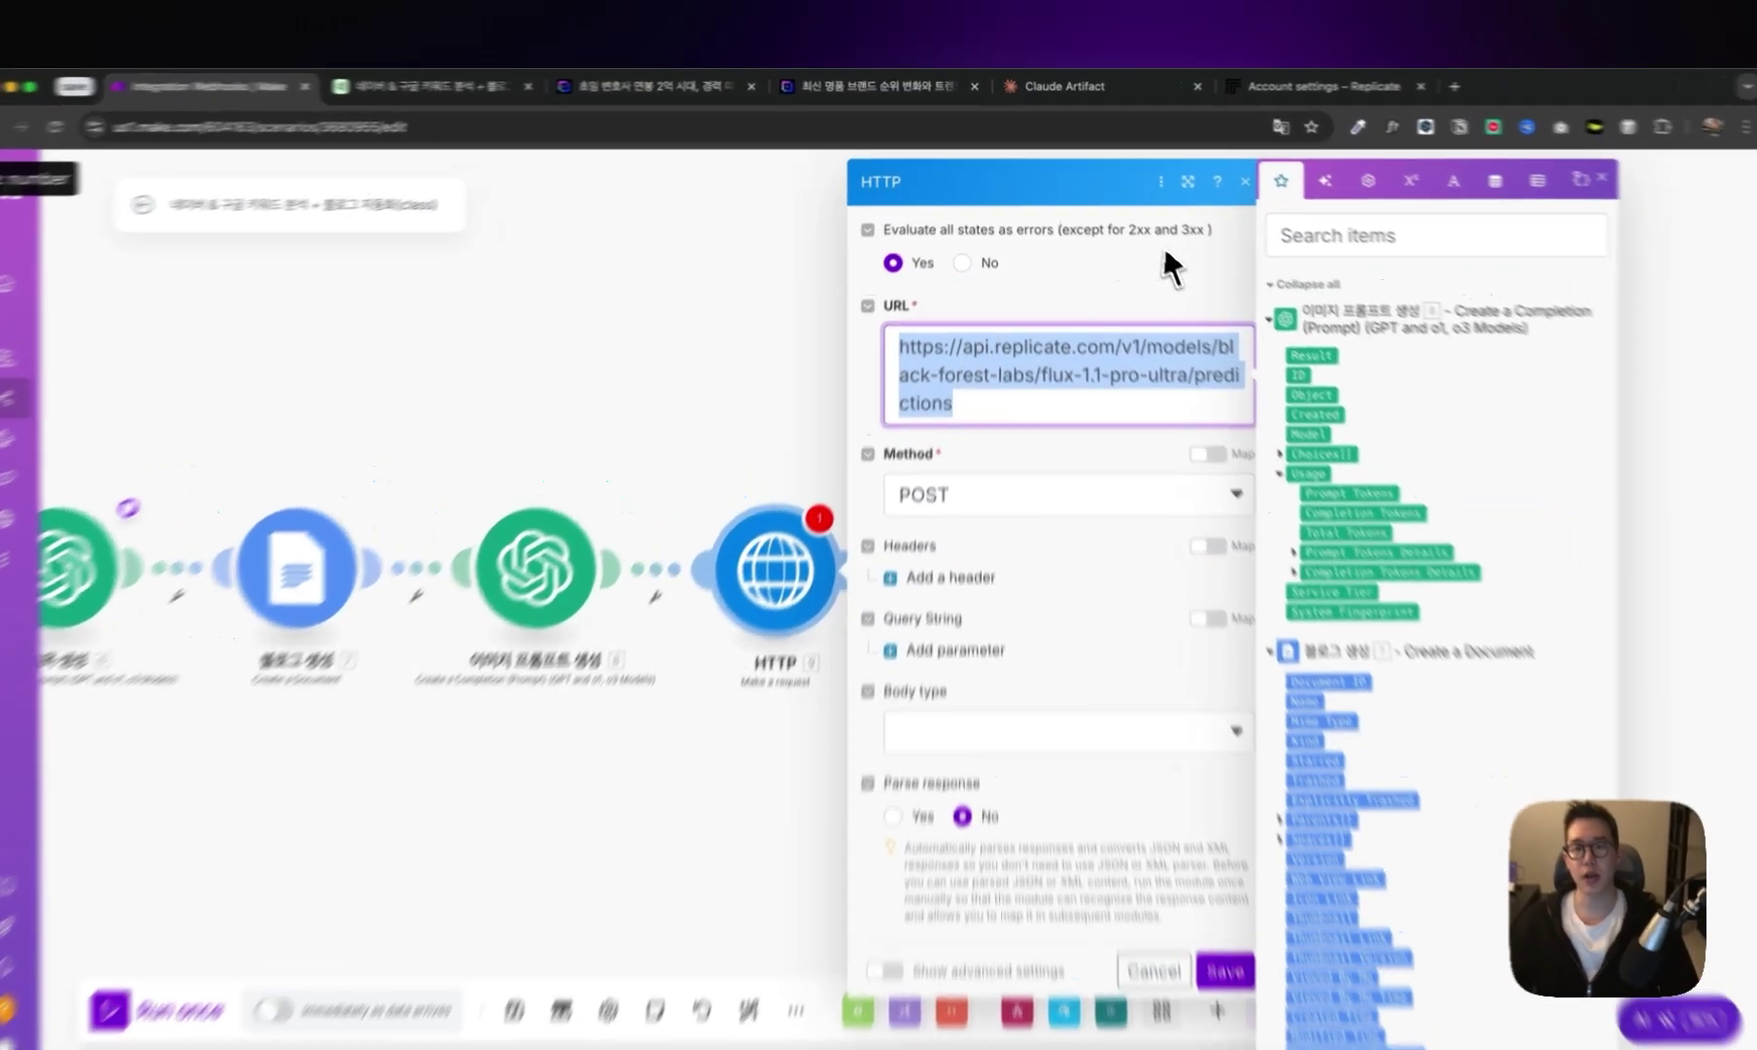
pyautogui.click(1147, 194)
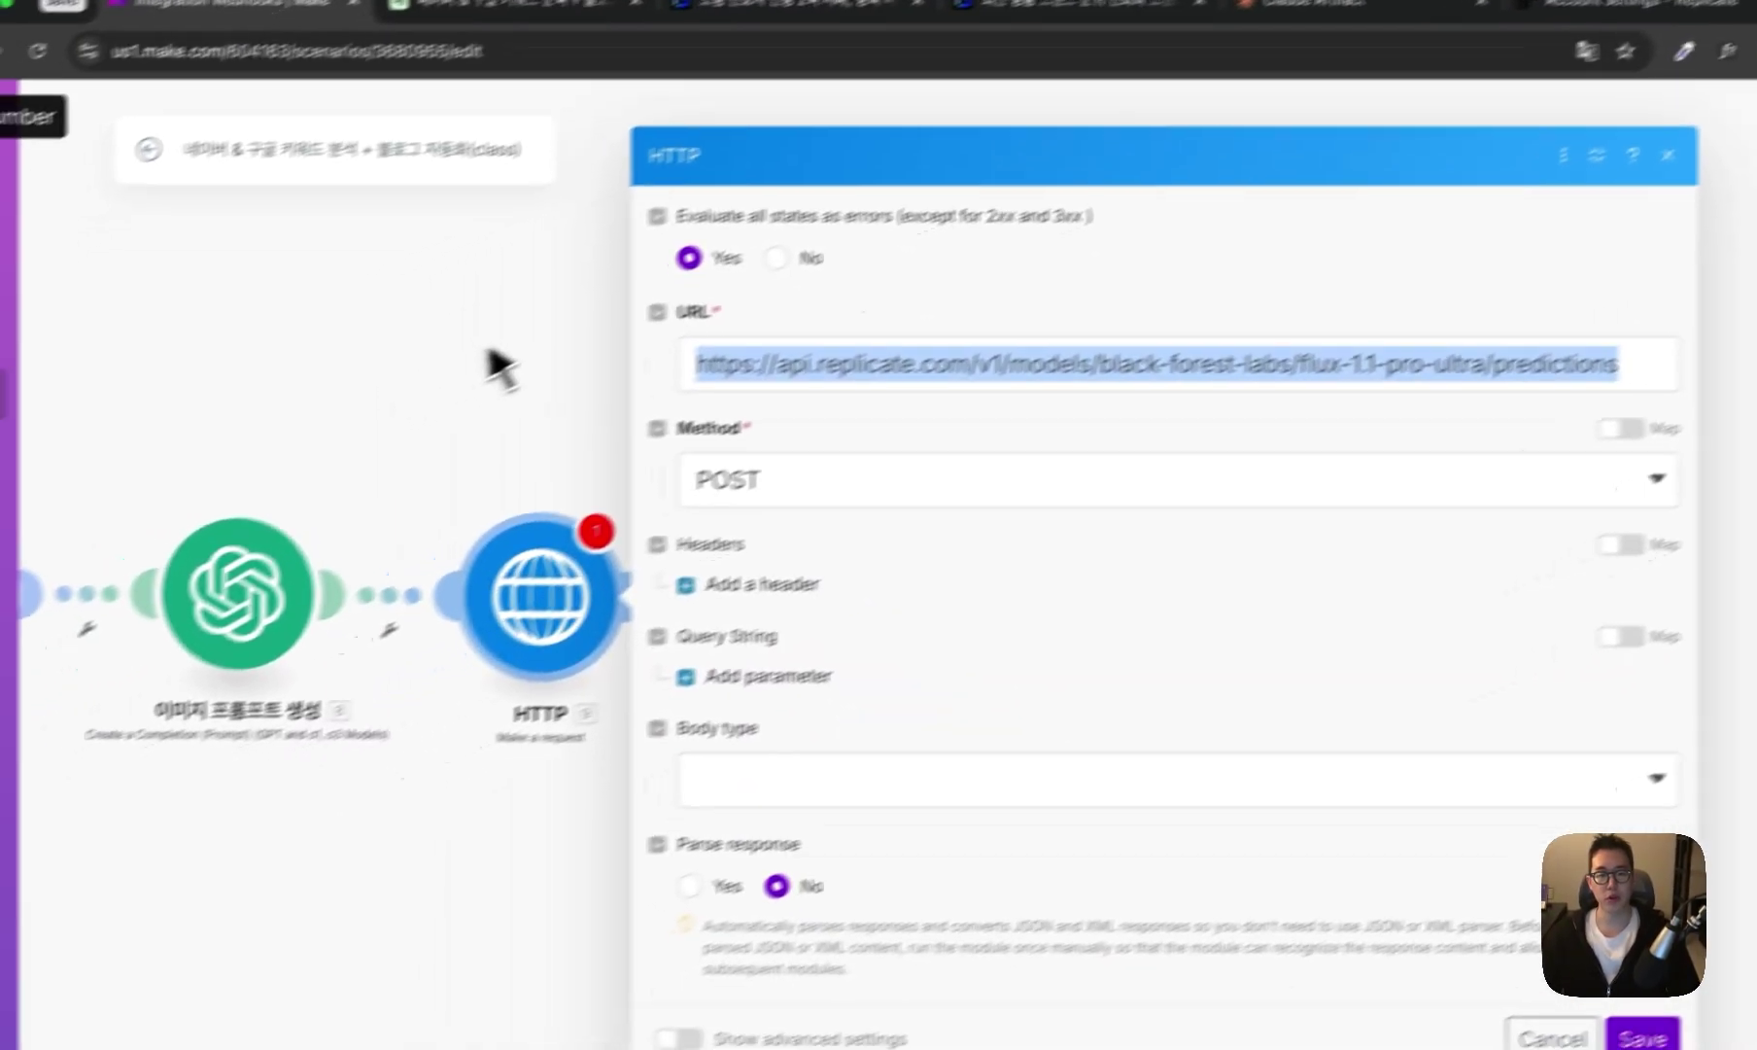
pyautogui.click(762, 583)
pyautogui.click(786, 662)
pyautogui.write('Content-Type')
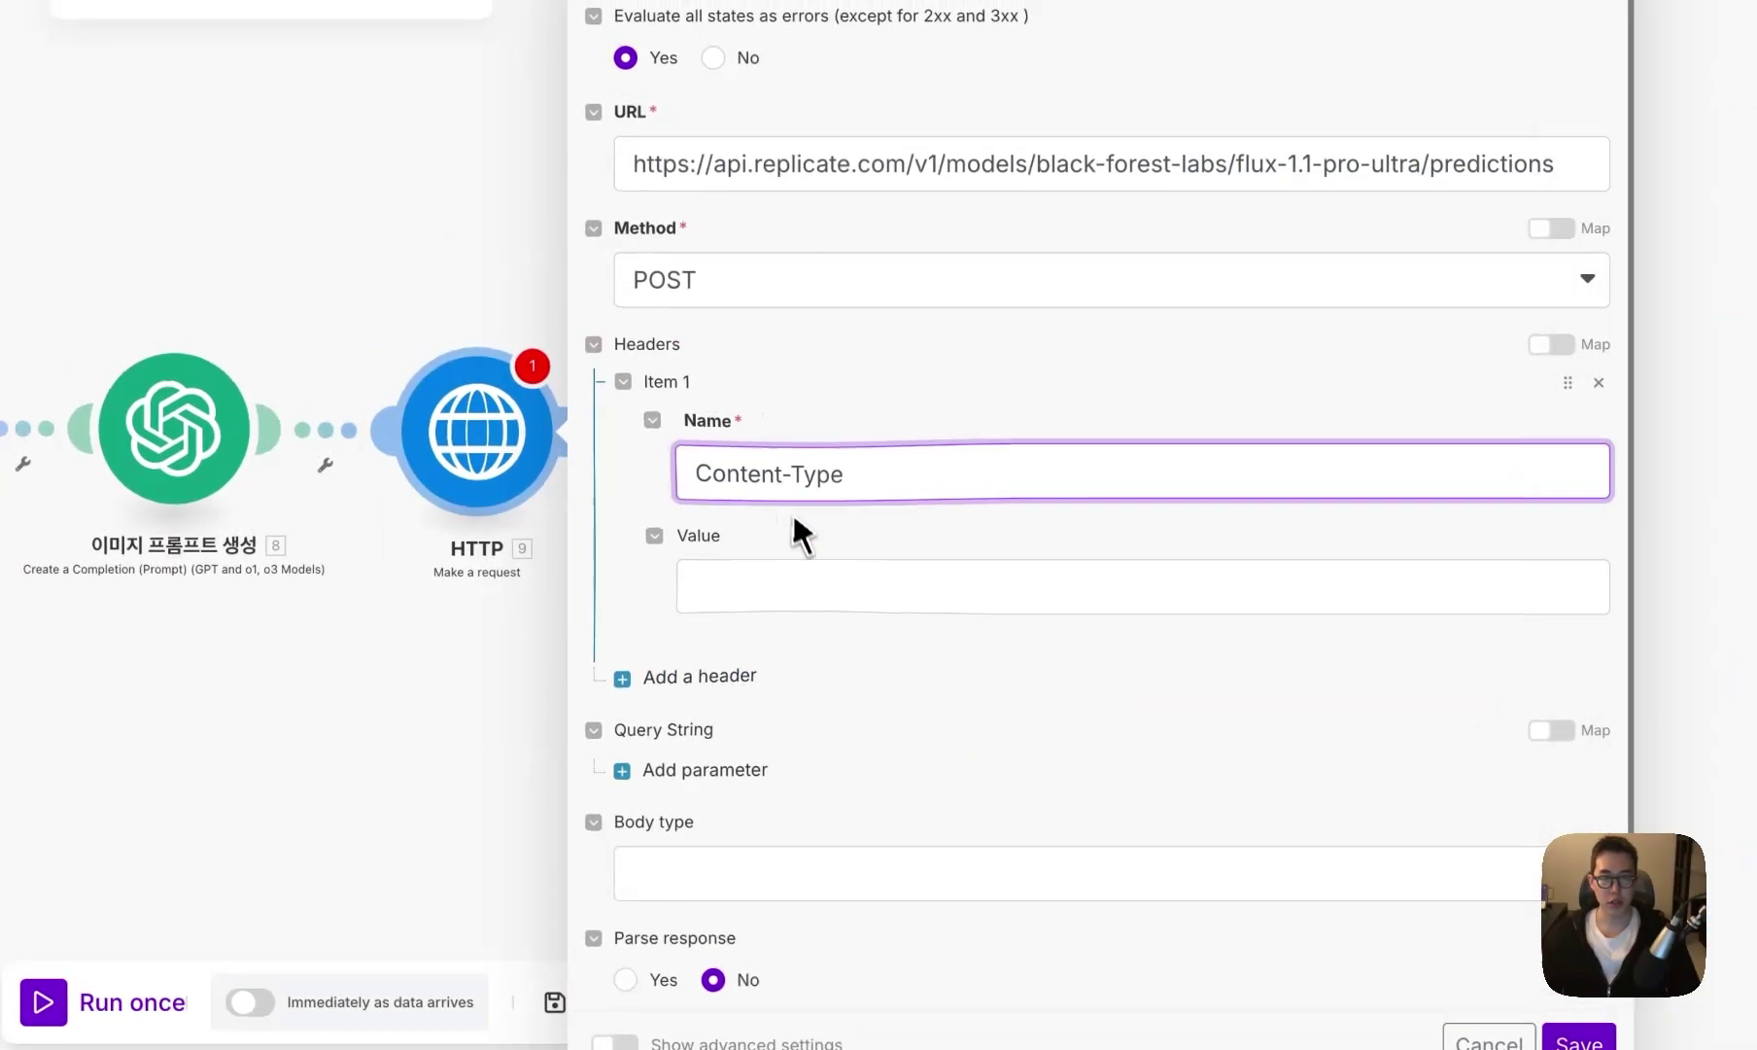
pyautogui.click(800, 588)
pyautogui.write('application/json')
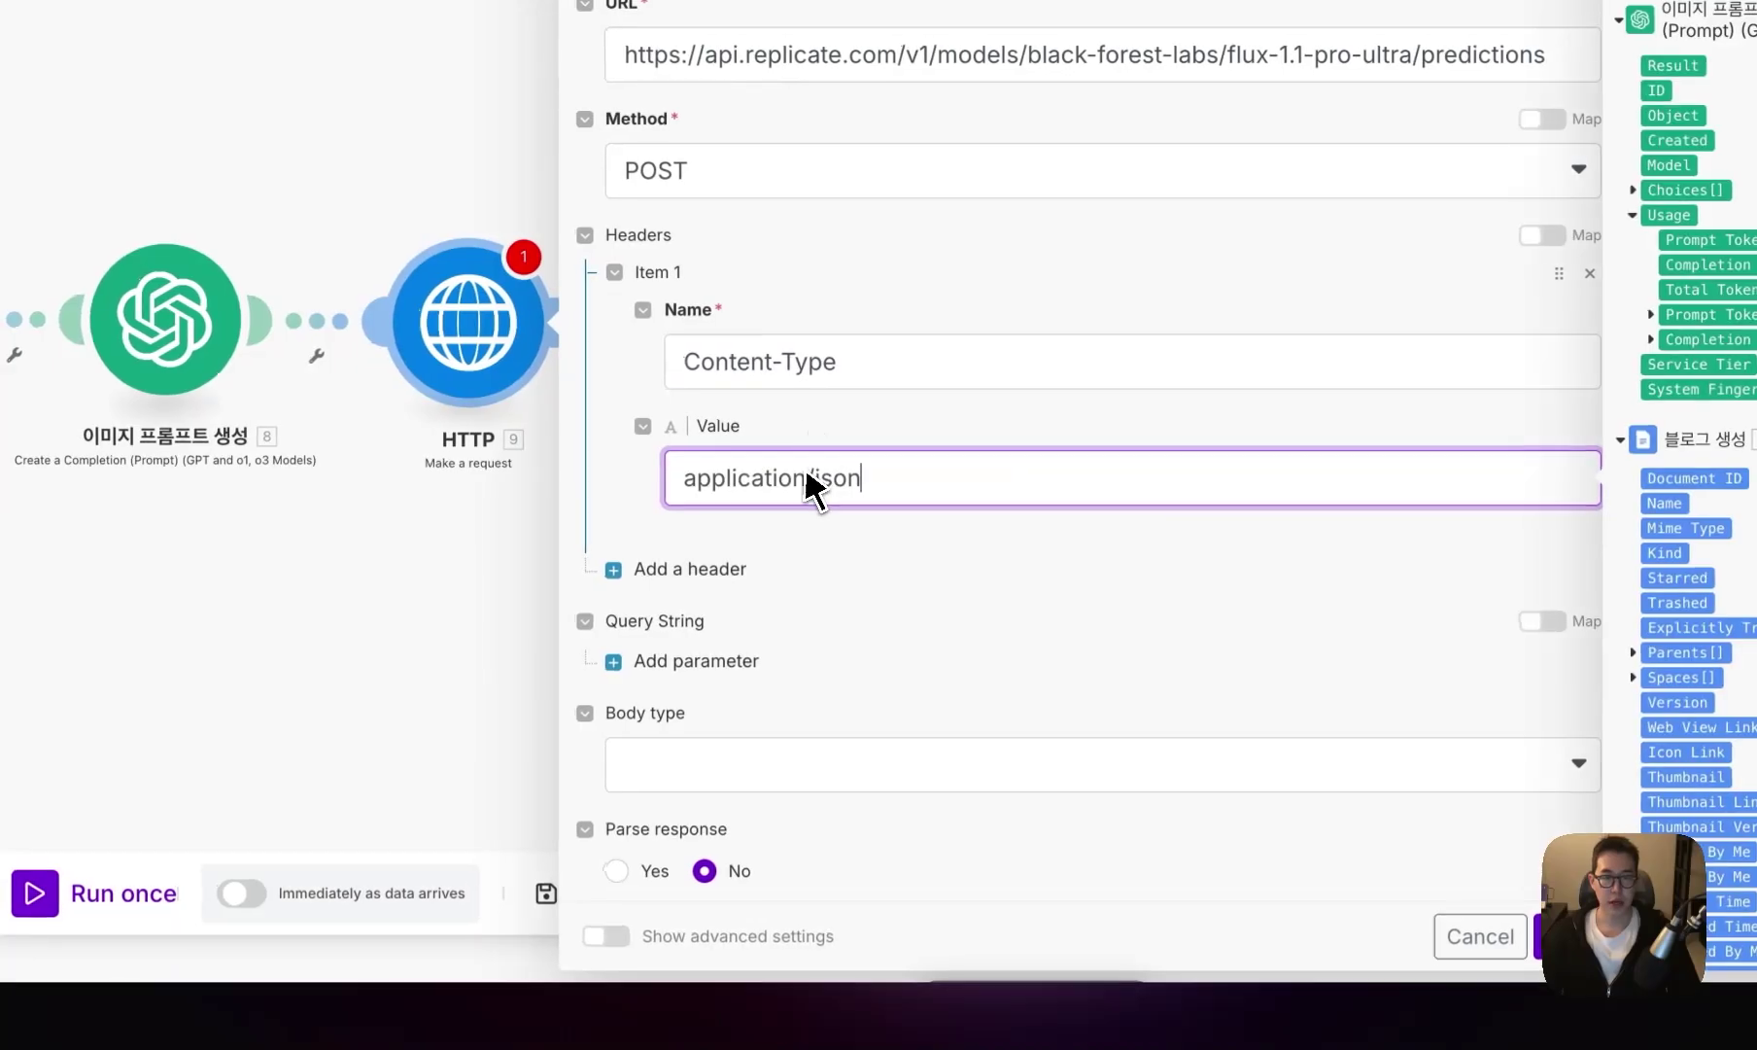
# - Add an Authorization header with the pasted Bearer API token as its value
pyautogui.click(734, 570)
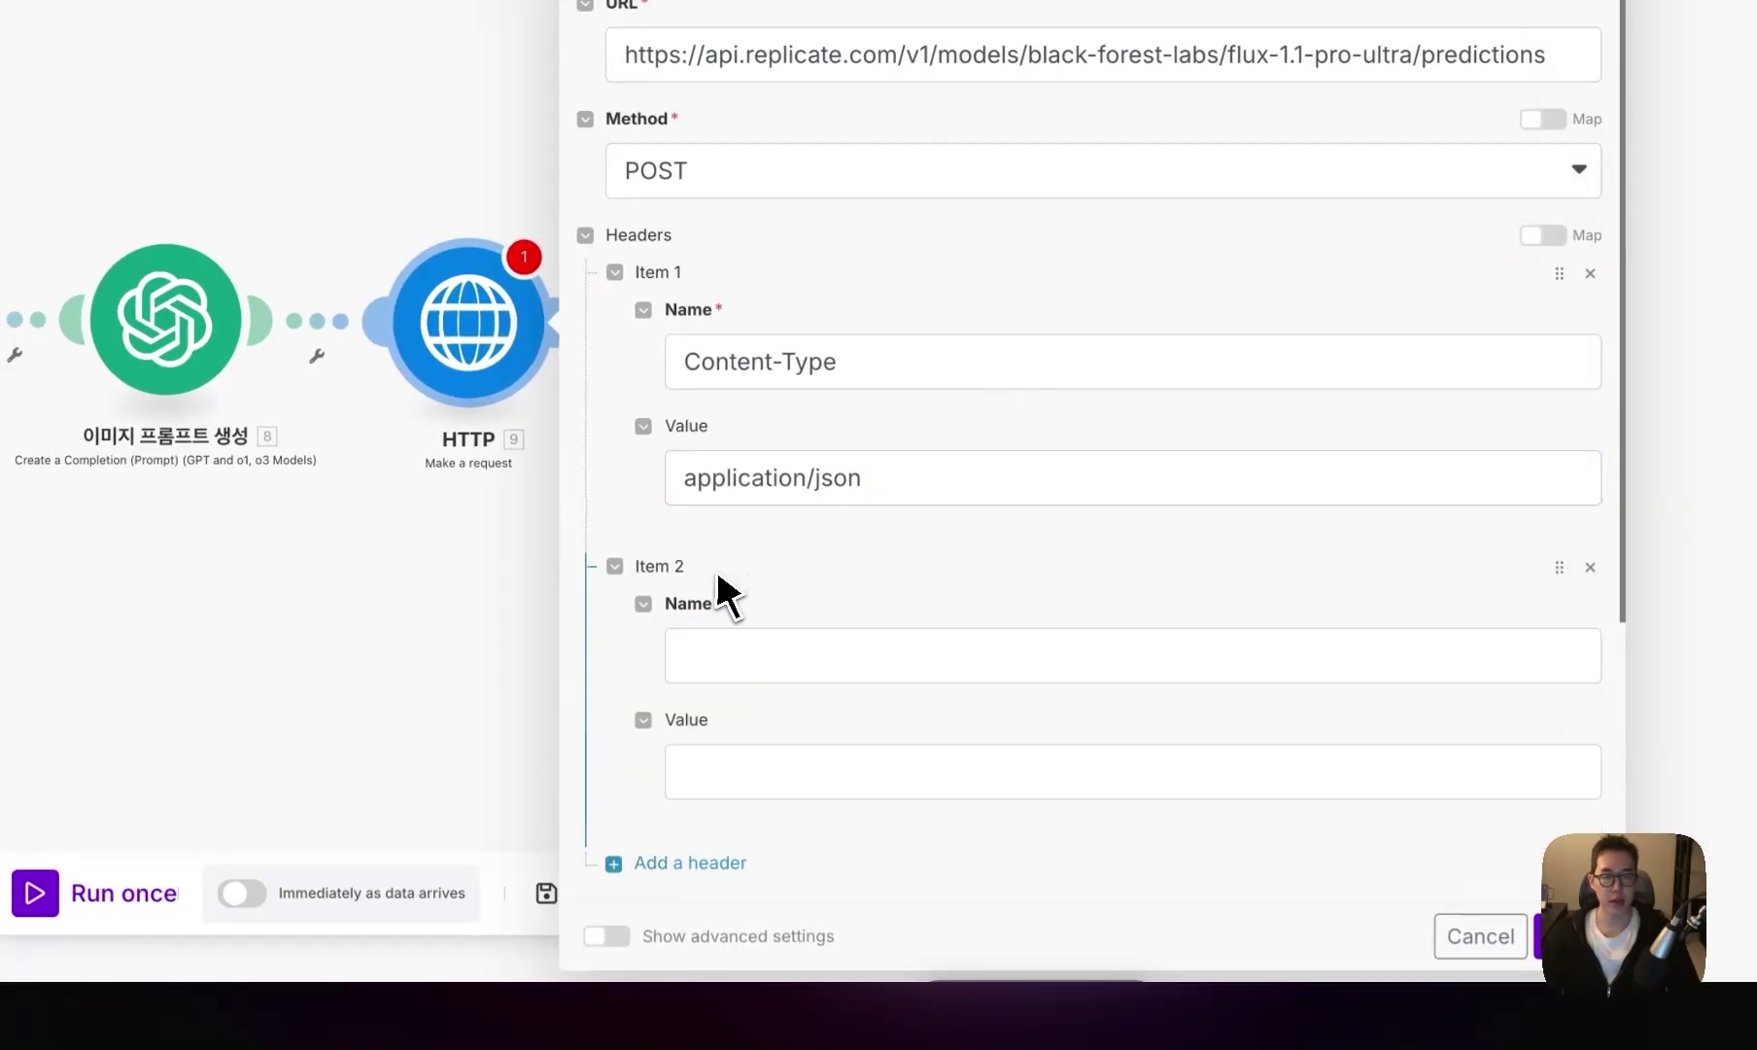
pyautogui.scroll(-2, 729, 680)
pyautogui.click(778, 540)
pyautogui.write('Authorization')
pyautogui.click(844, 675)
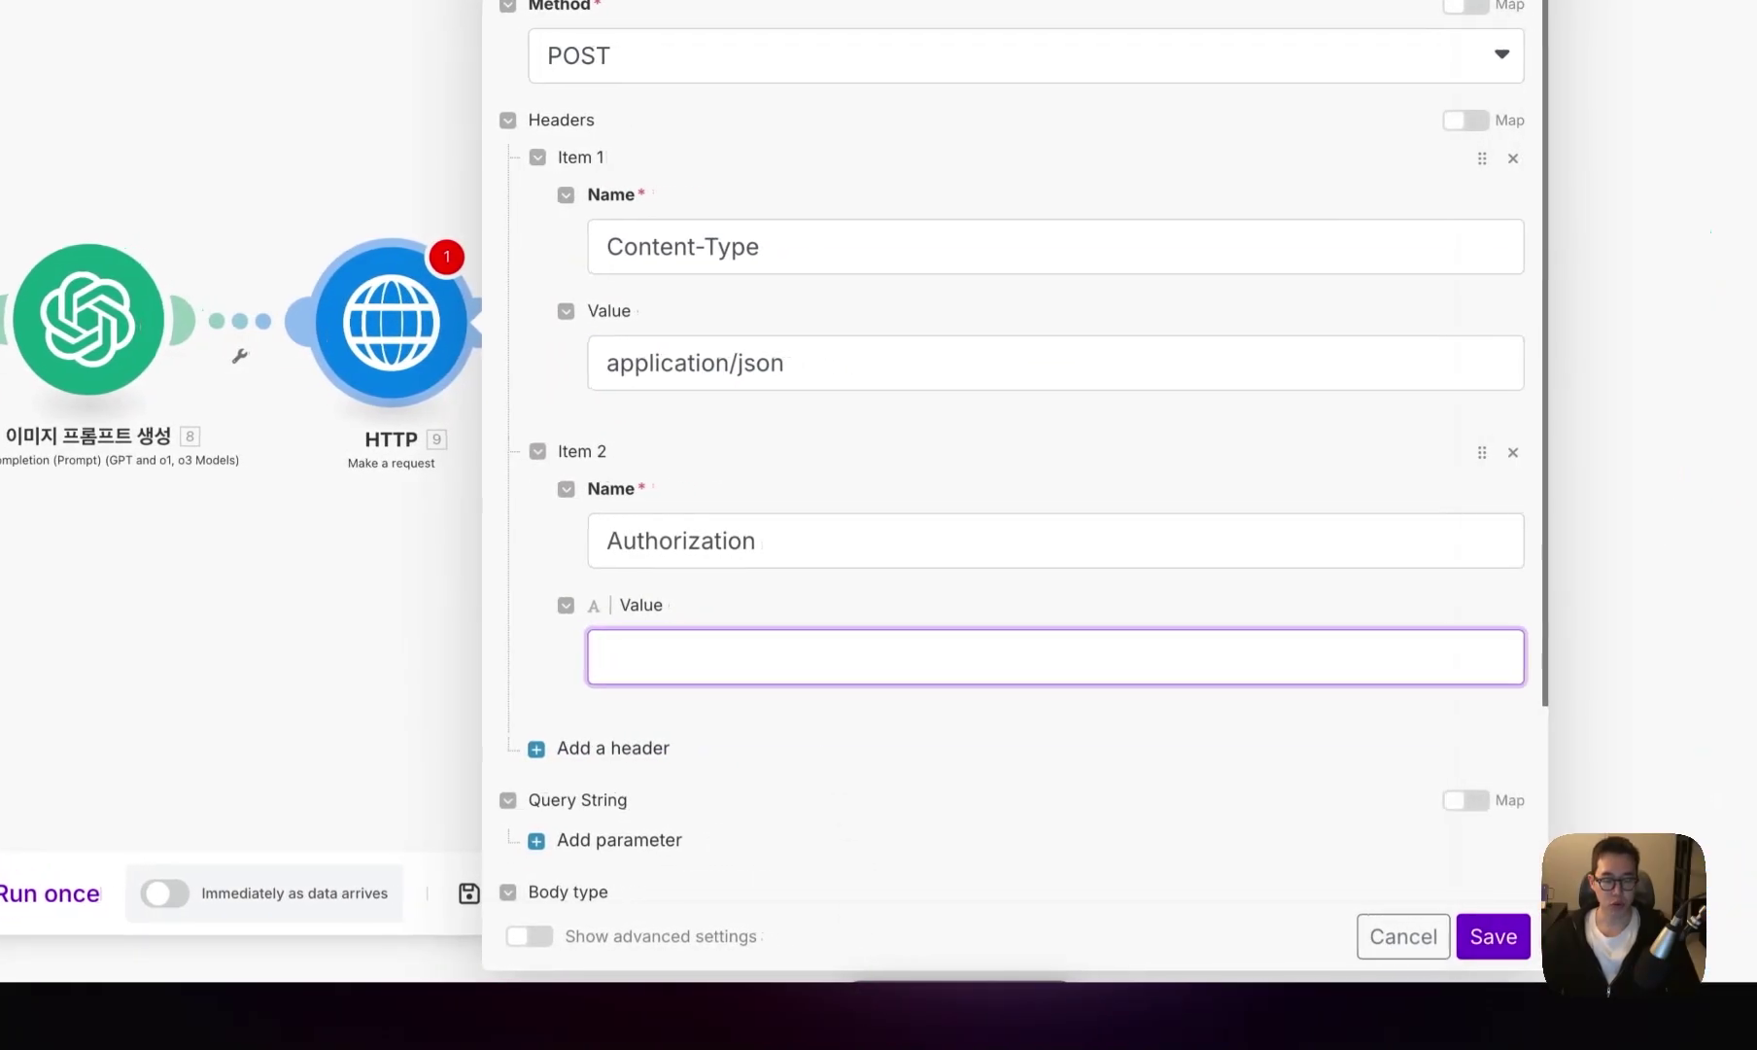
pyautogui.hotkey('ctrl', 'v')
pyautogui.click(586, 538)
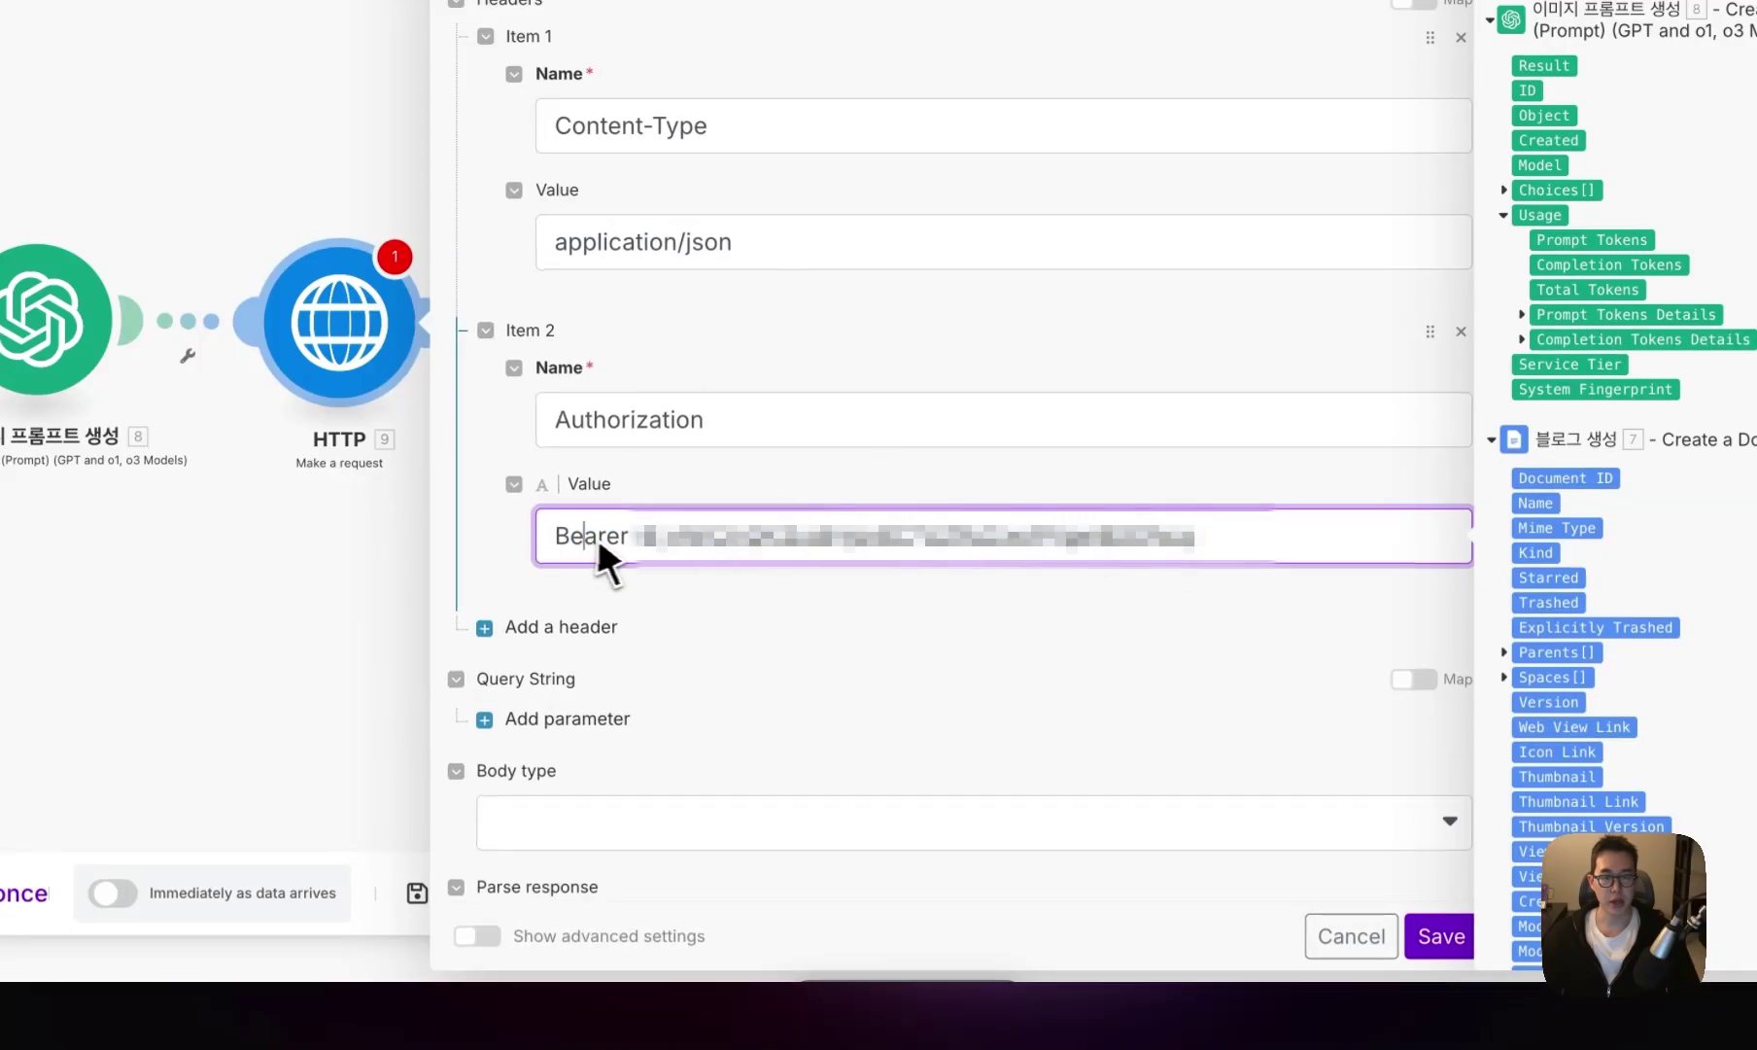
pyautogui.moveTo(773, 558); pyautogui.dragTo(1263, 549)
# - Add a third header, Prefer: wait
pyautogui.click(544, 627)
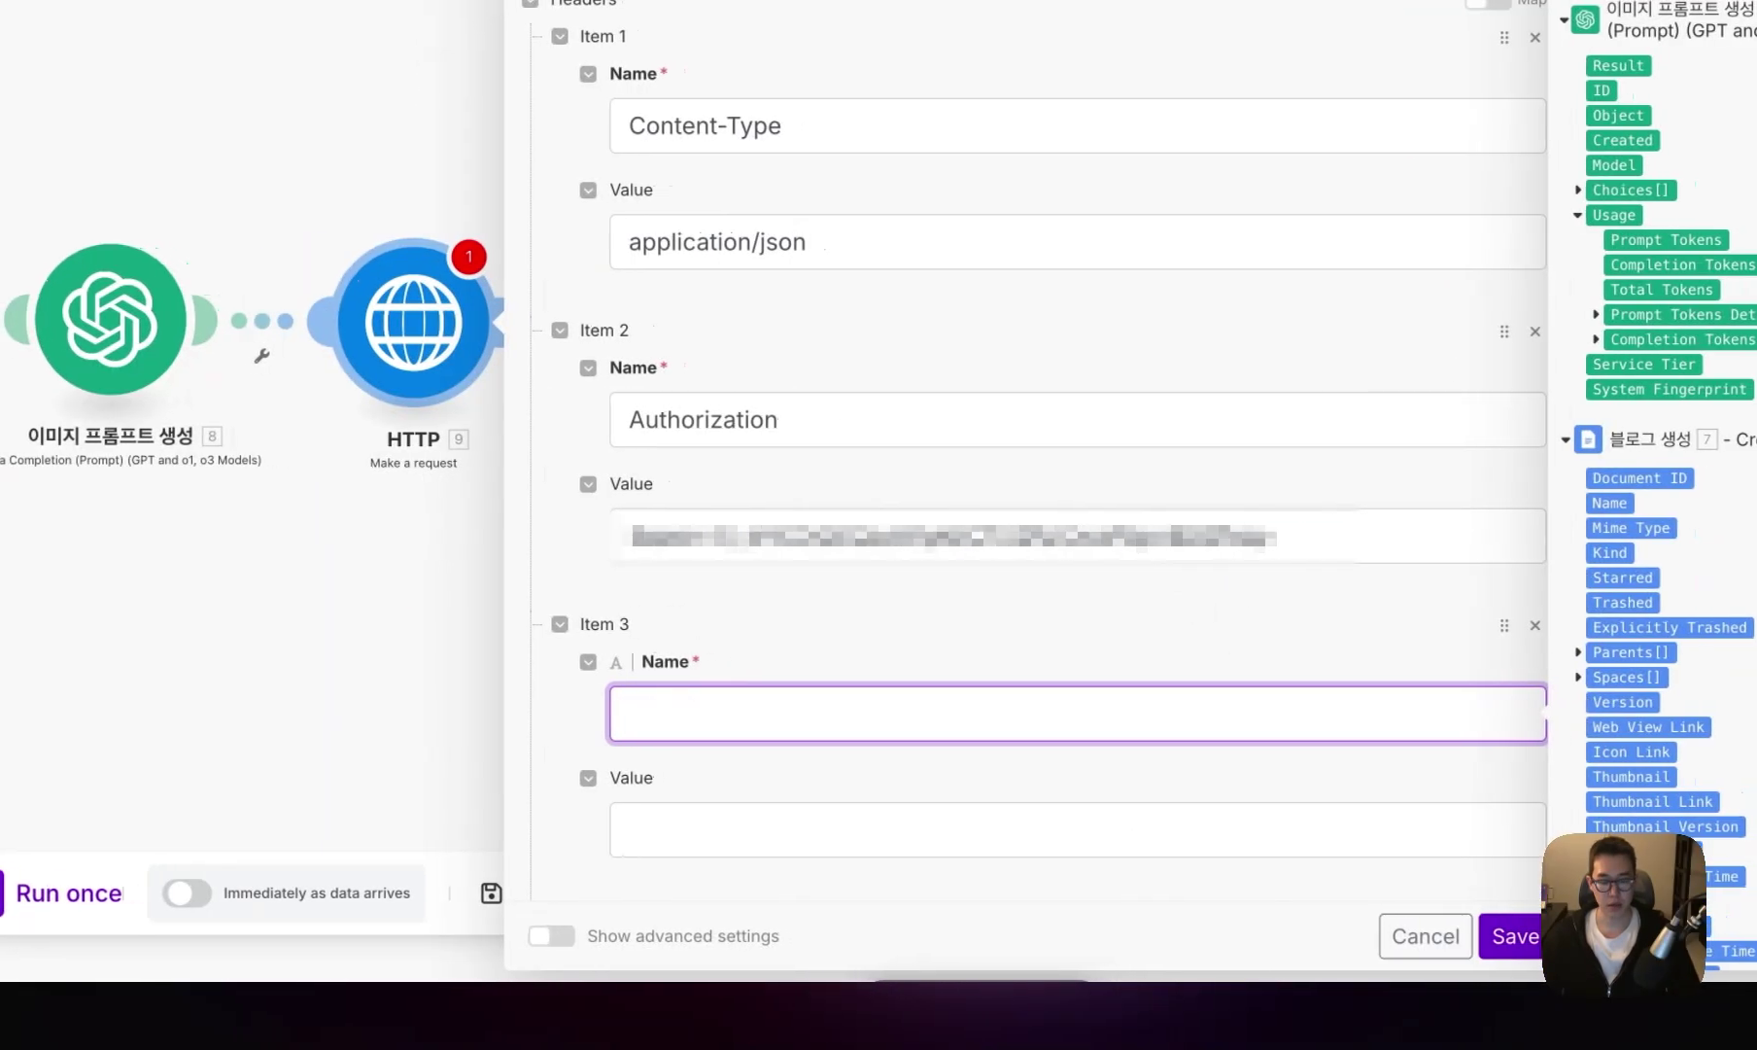
pyautogui.write('Prefer')
pyautogui.click(755, 821)
pyautogui.write('wait')
pyautogui.click(763, 732)
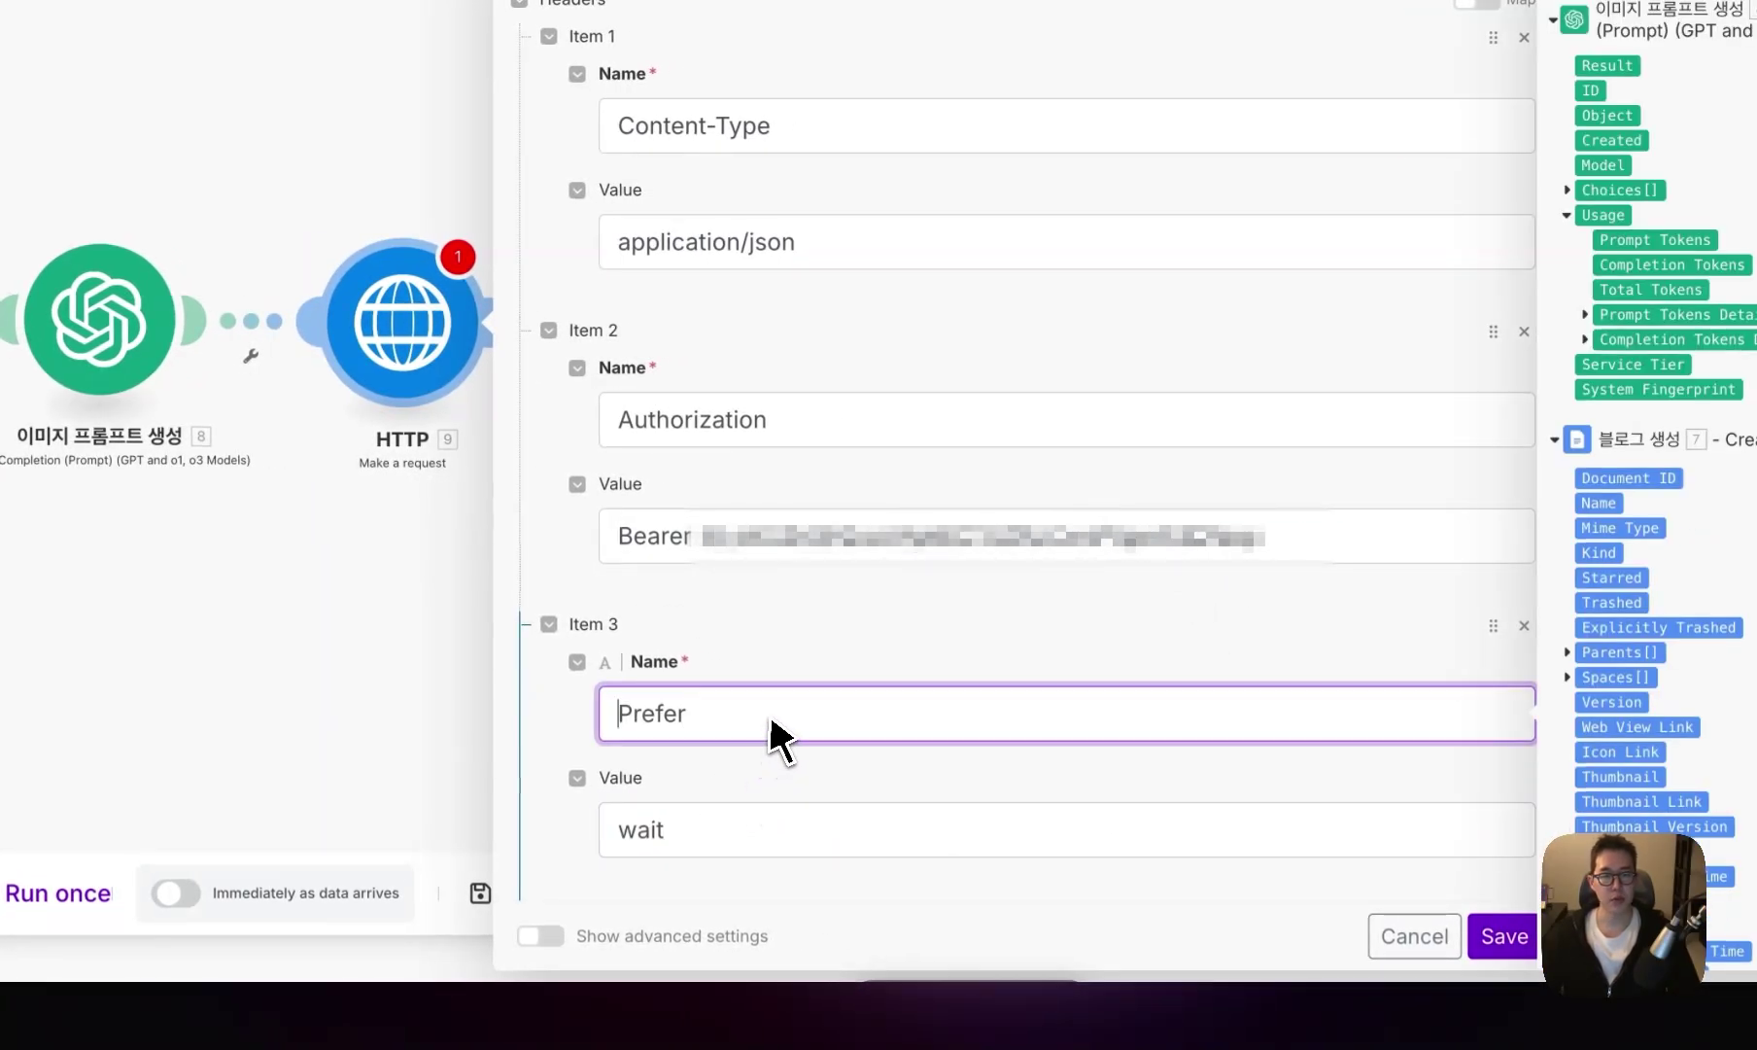
# - Give the HTTP request a Raw body with JSON content type, pasting in the prepared JSON
pyautogui.scroll(-5, 778, 739)
pyautogui.click(782, 675)
pyautogui.click(772, 710)
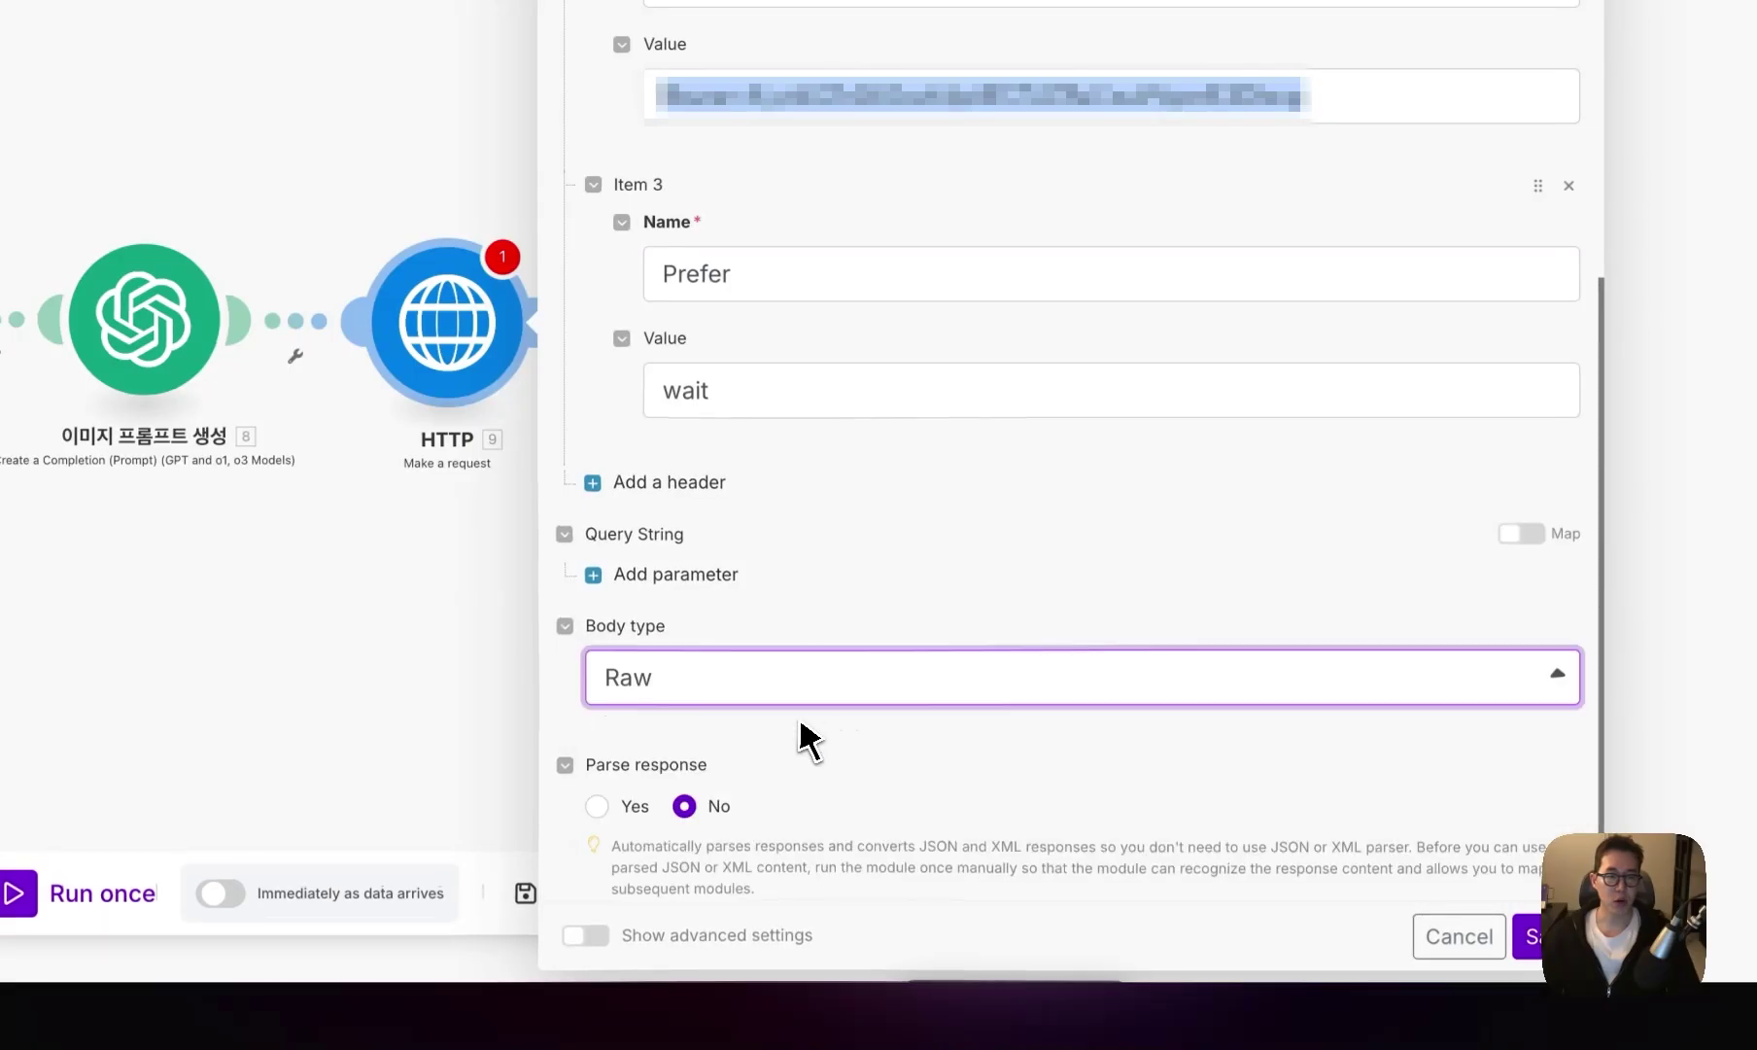
pyautogui.scroll(-1, 762, 758)
pyautogui.click(717, 704)
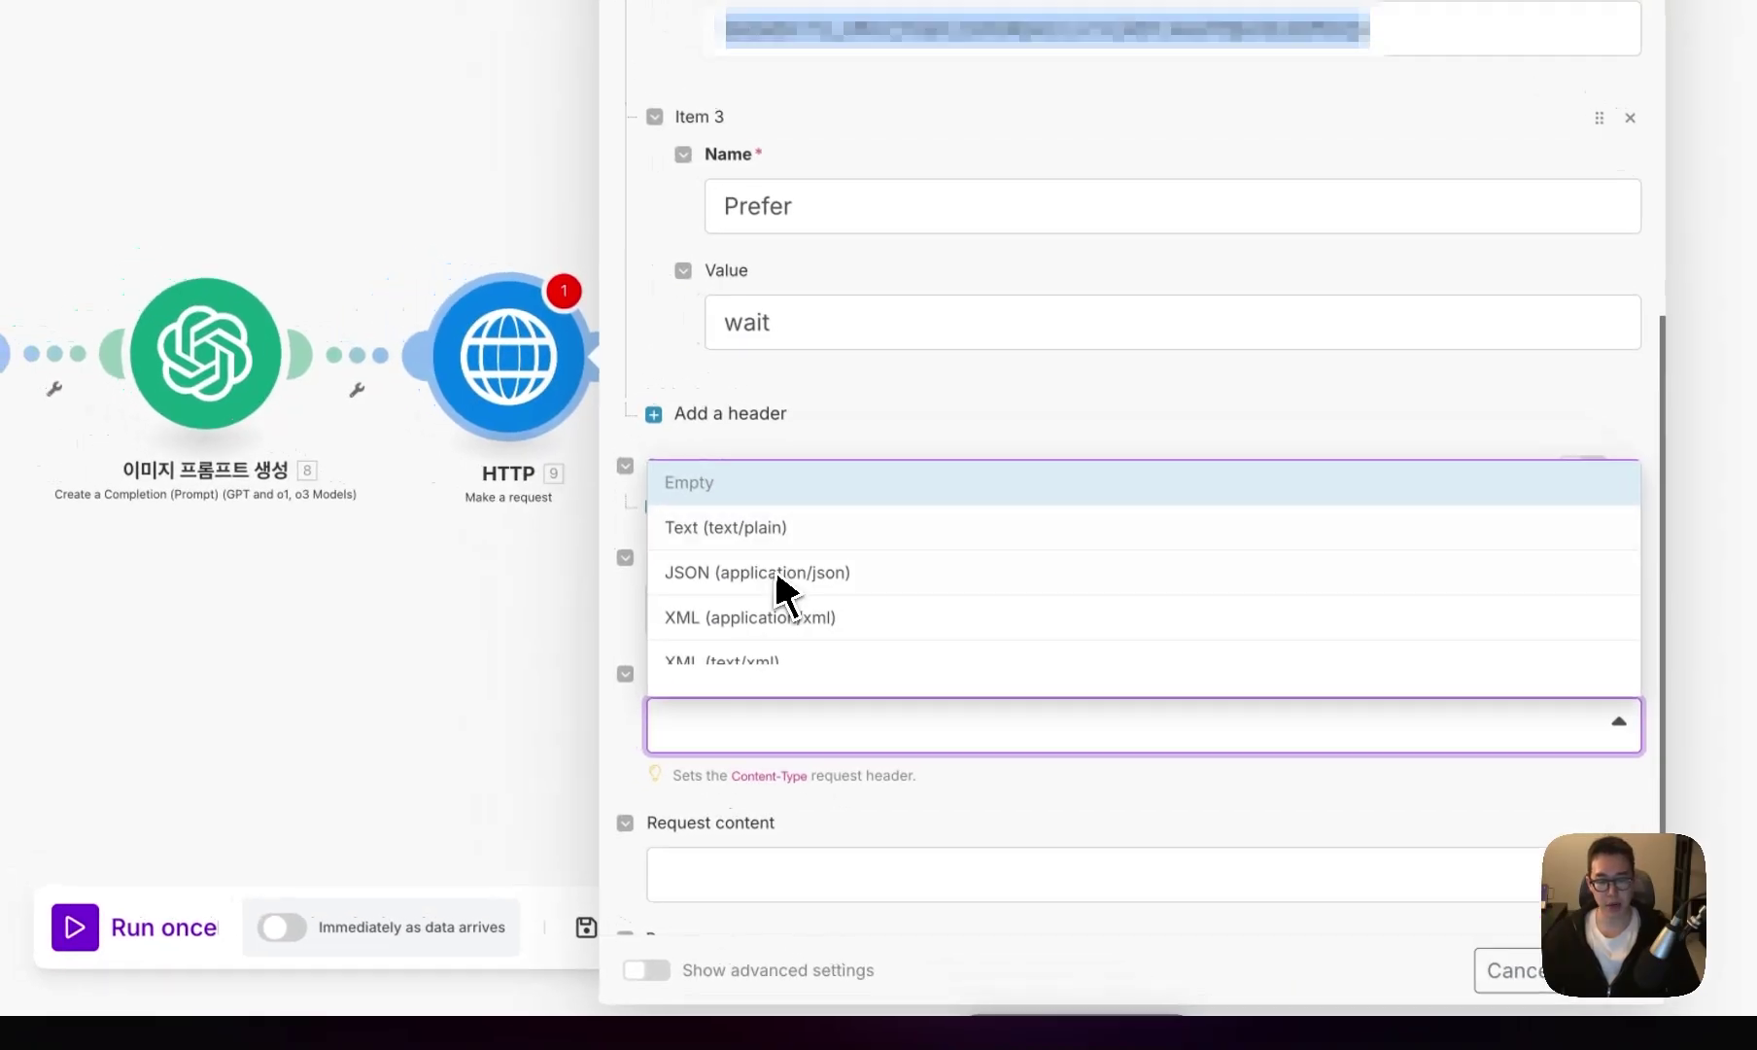
pyautogui.click(731, 575)
pyautogui.scroll(-2, 719, 680)
pyautogui.click(718, 731)
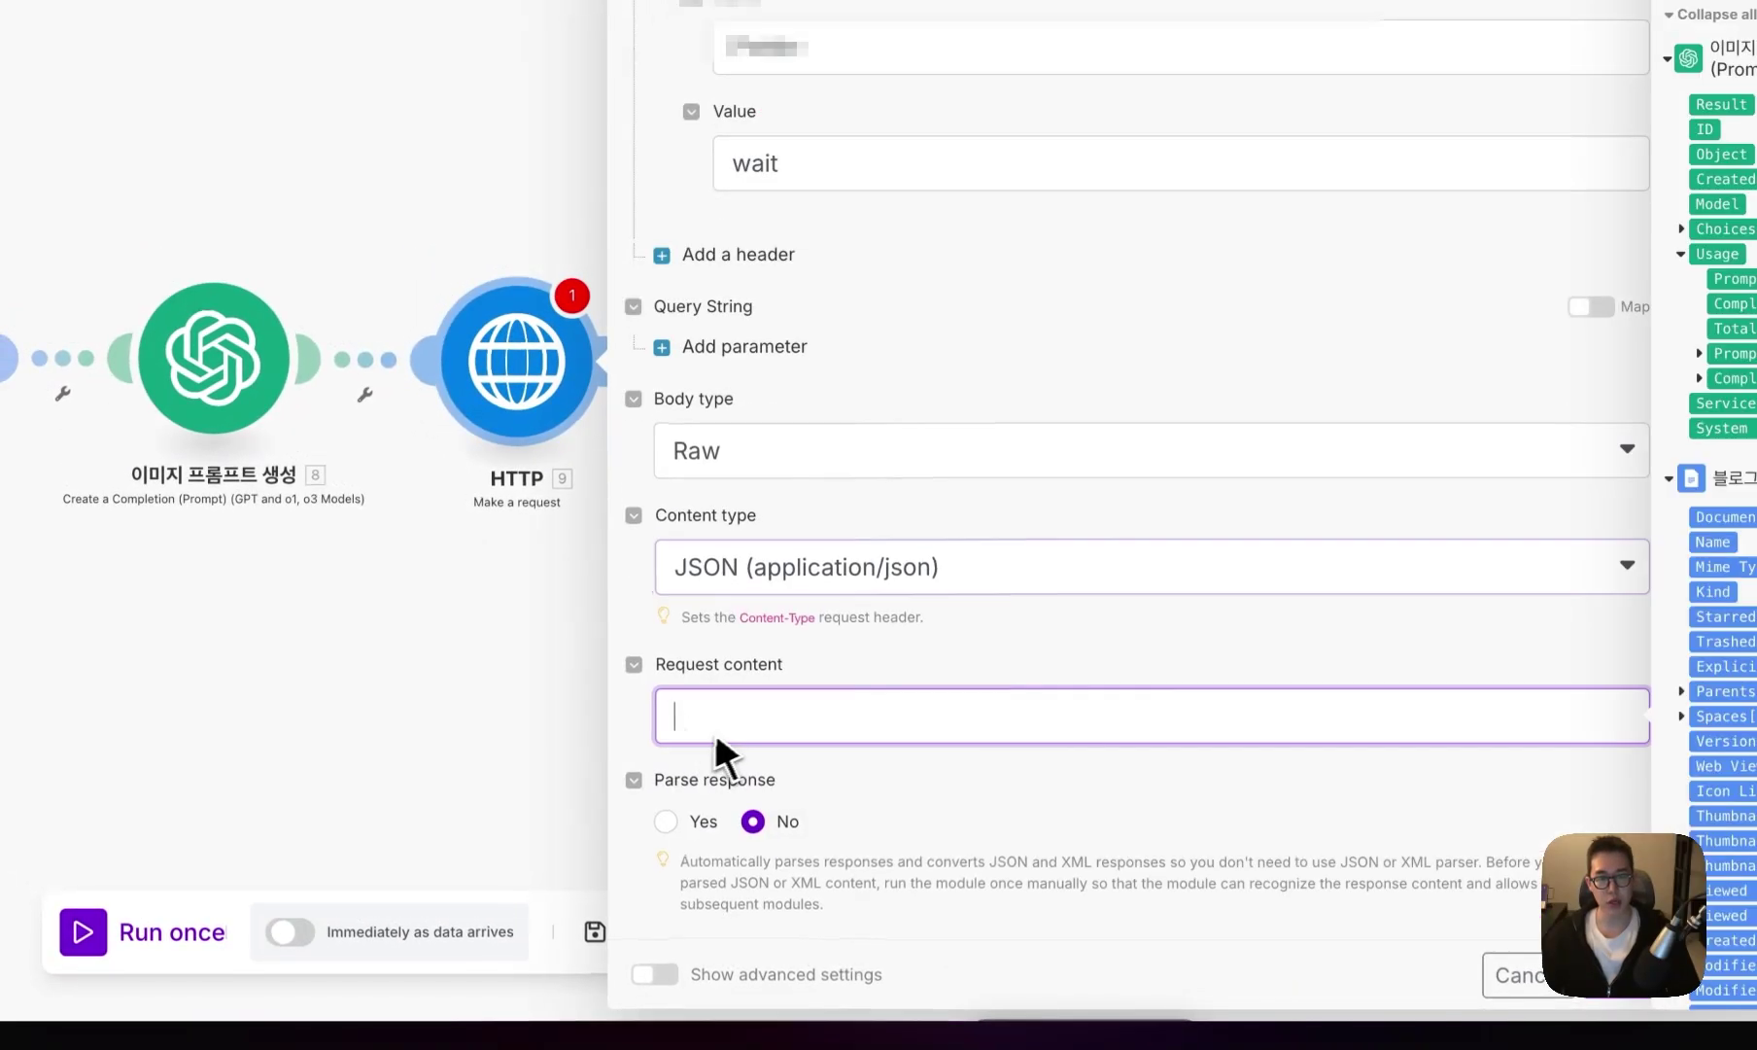
pyautogui.write('{   "input": {     "prompt": "{{28.result}}",     "aspect_ratio": "1:1",     "output_format": "png",     "safety_tolerance": 2,     "prompt_upsampling": true   } }')
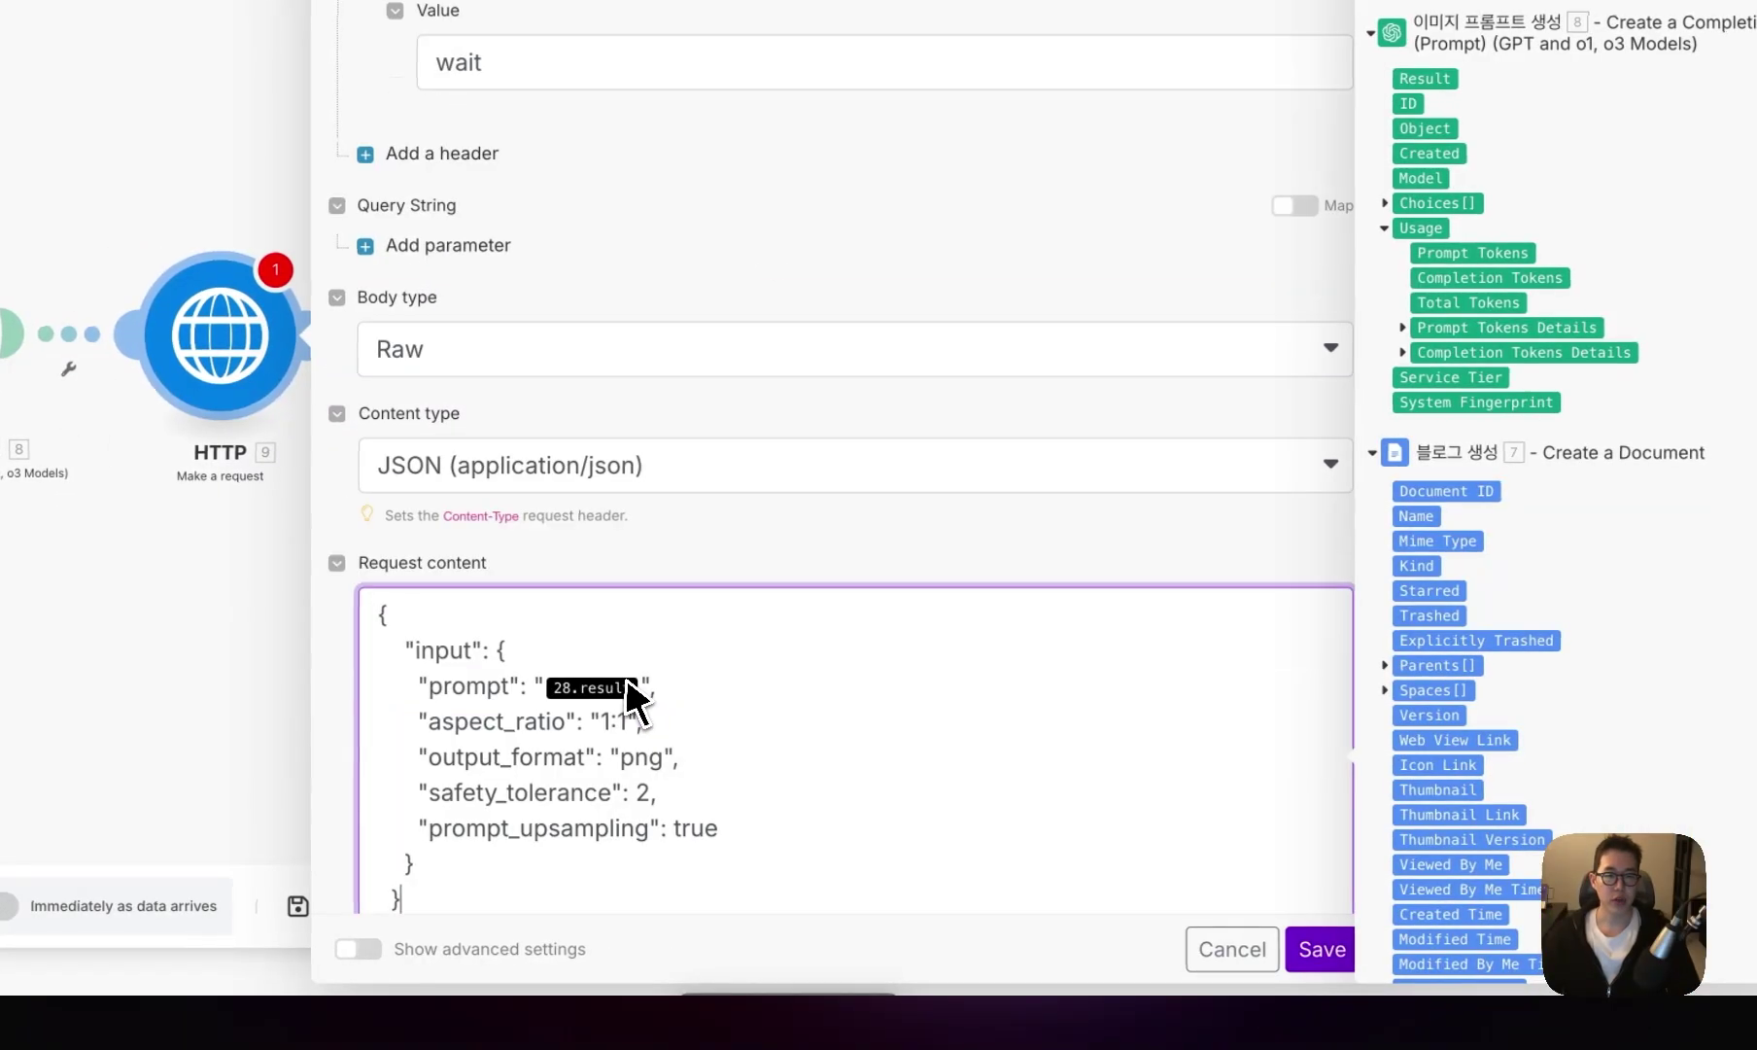
# - Map 8. Result into the prompt, keep png output, parse the response, and save the module
pyautogui.scroll(-3, 714, 705)
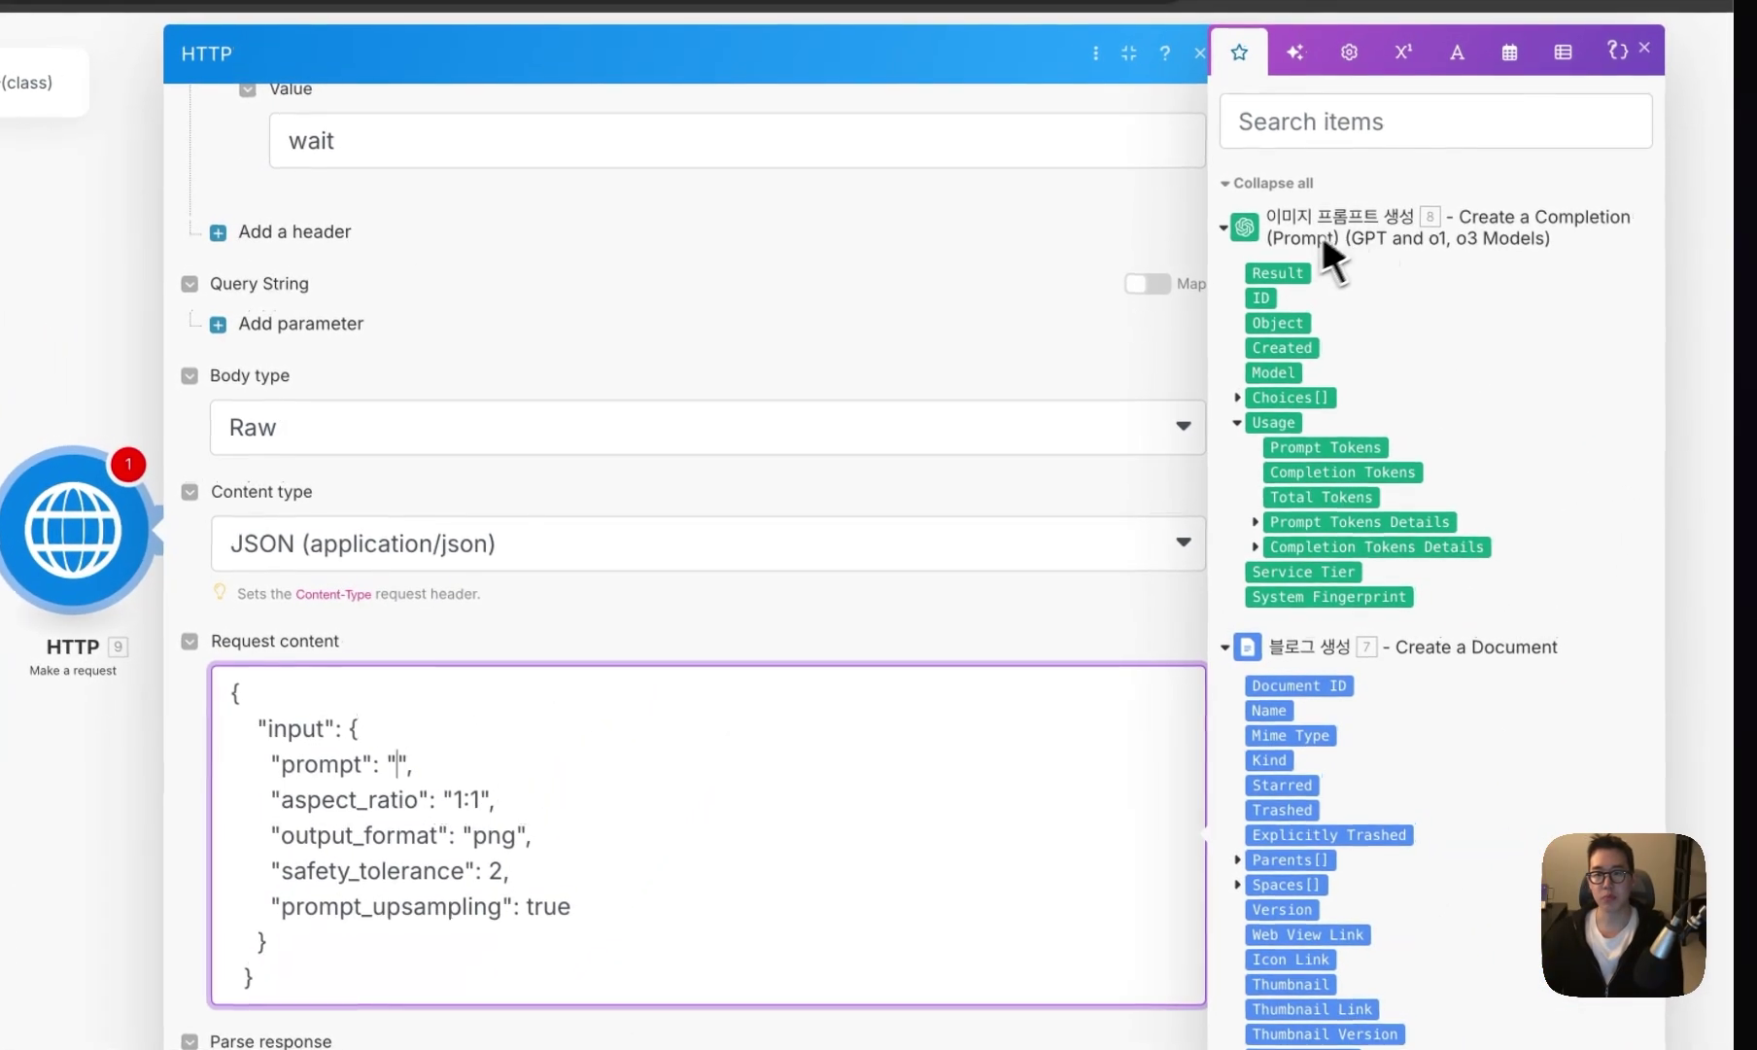
pyautogui.click(1274, 272)
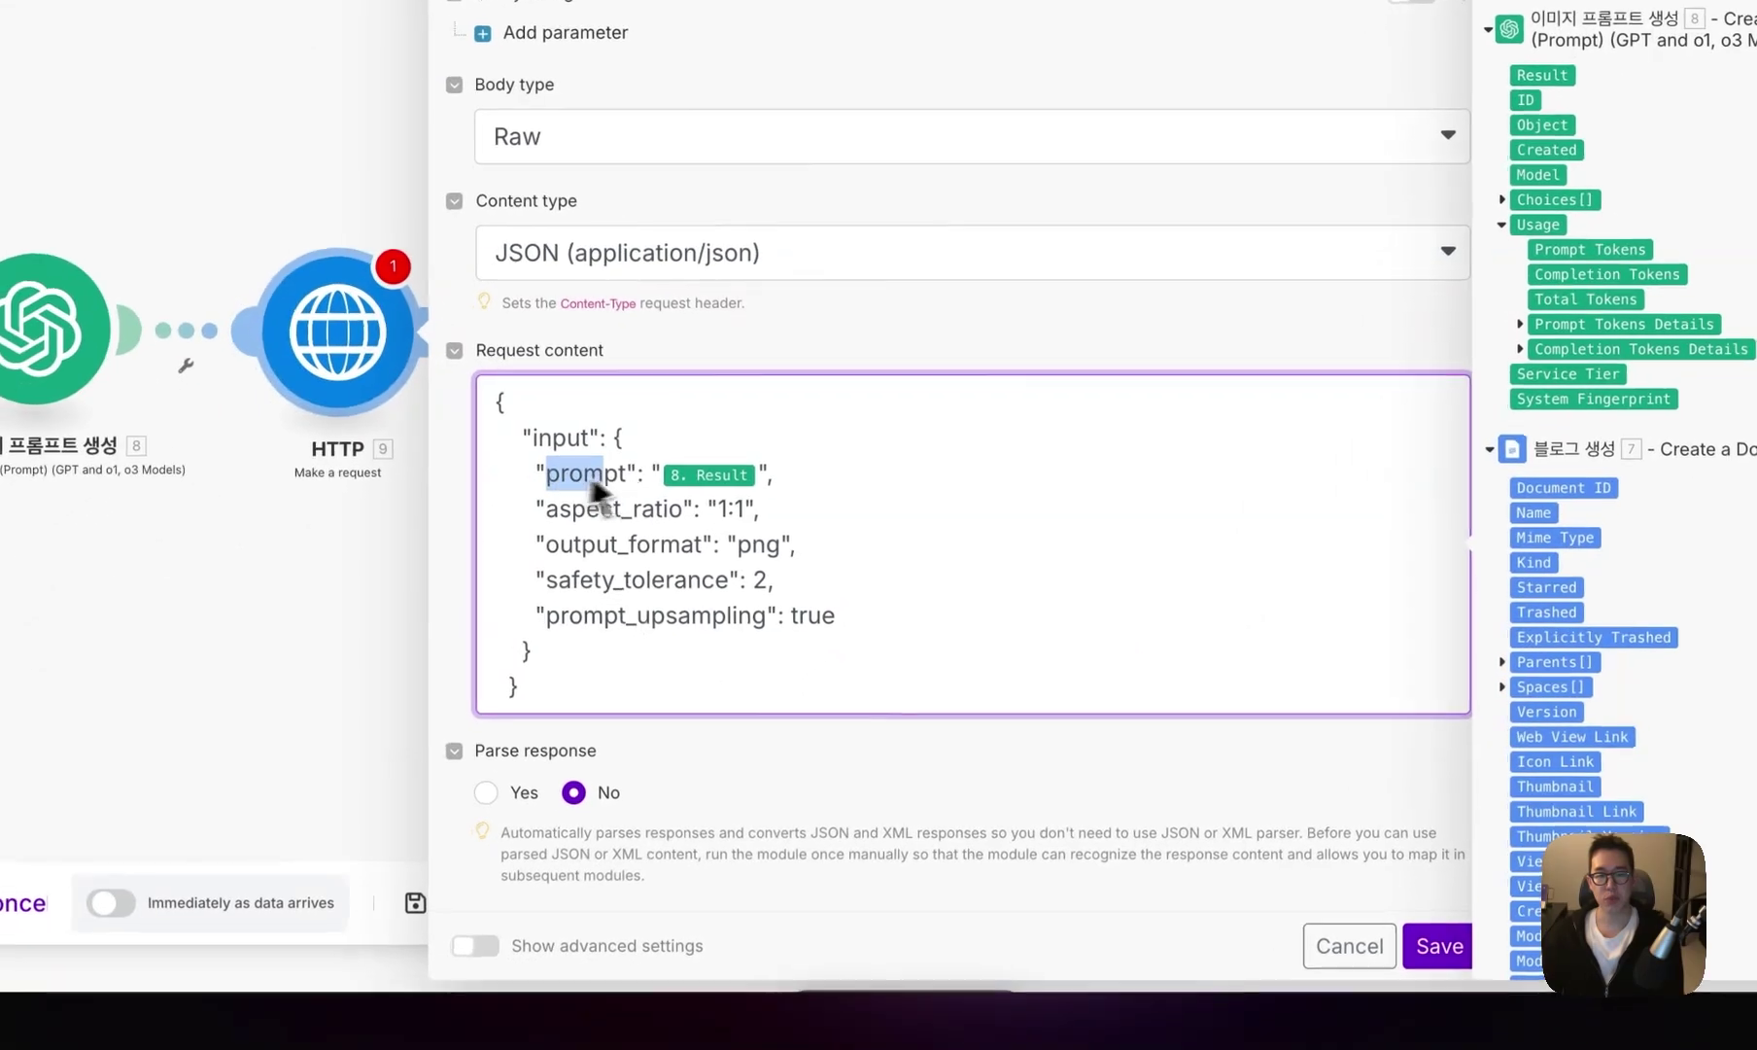
pyautogui.doubleClick(446, 770)
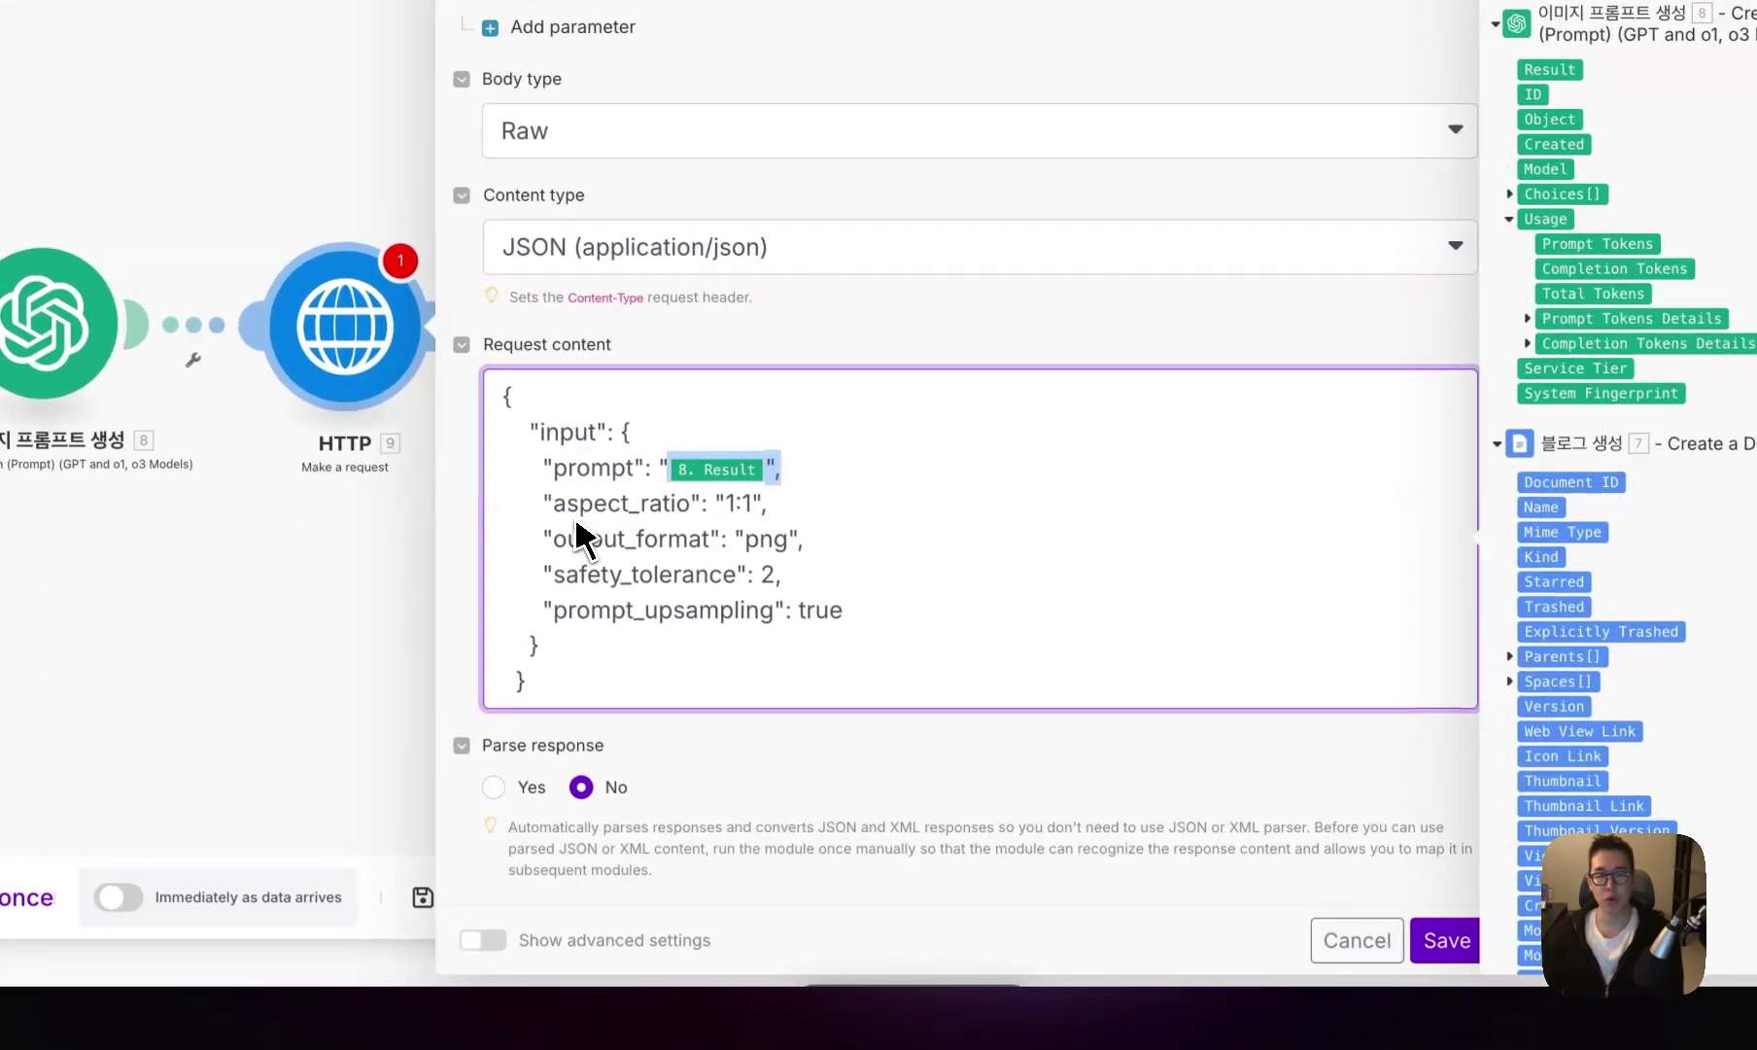
pyautogui.click(738, 510)
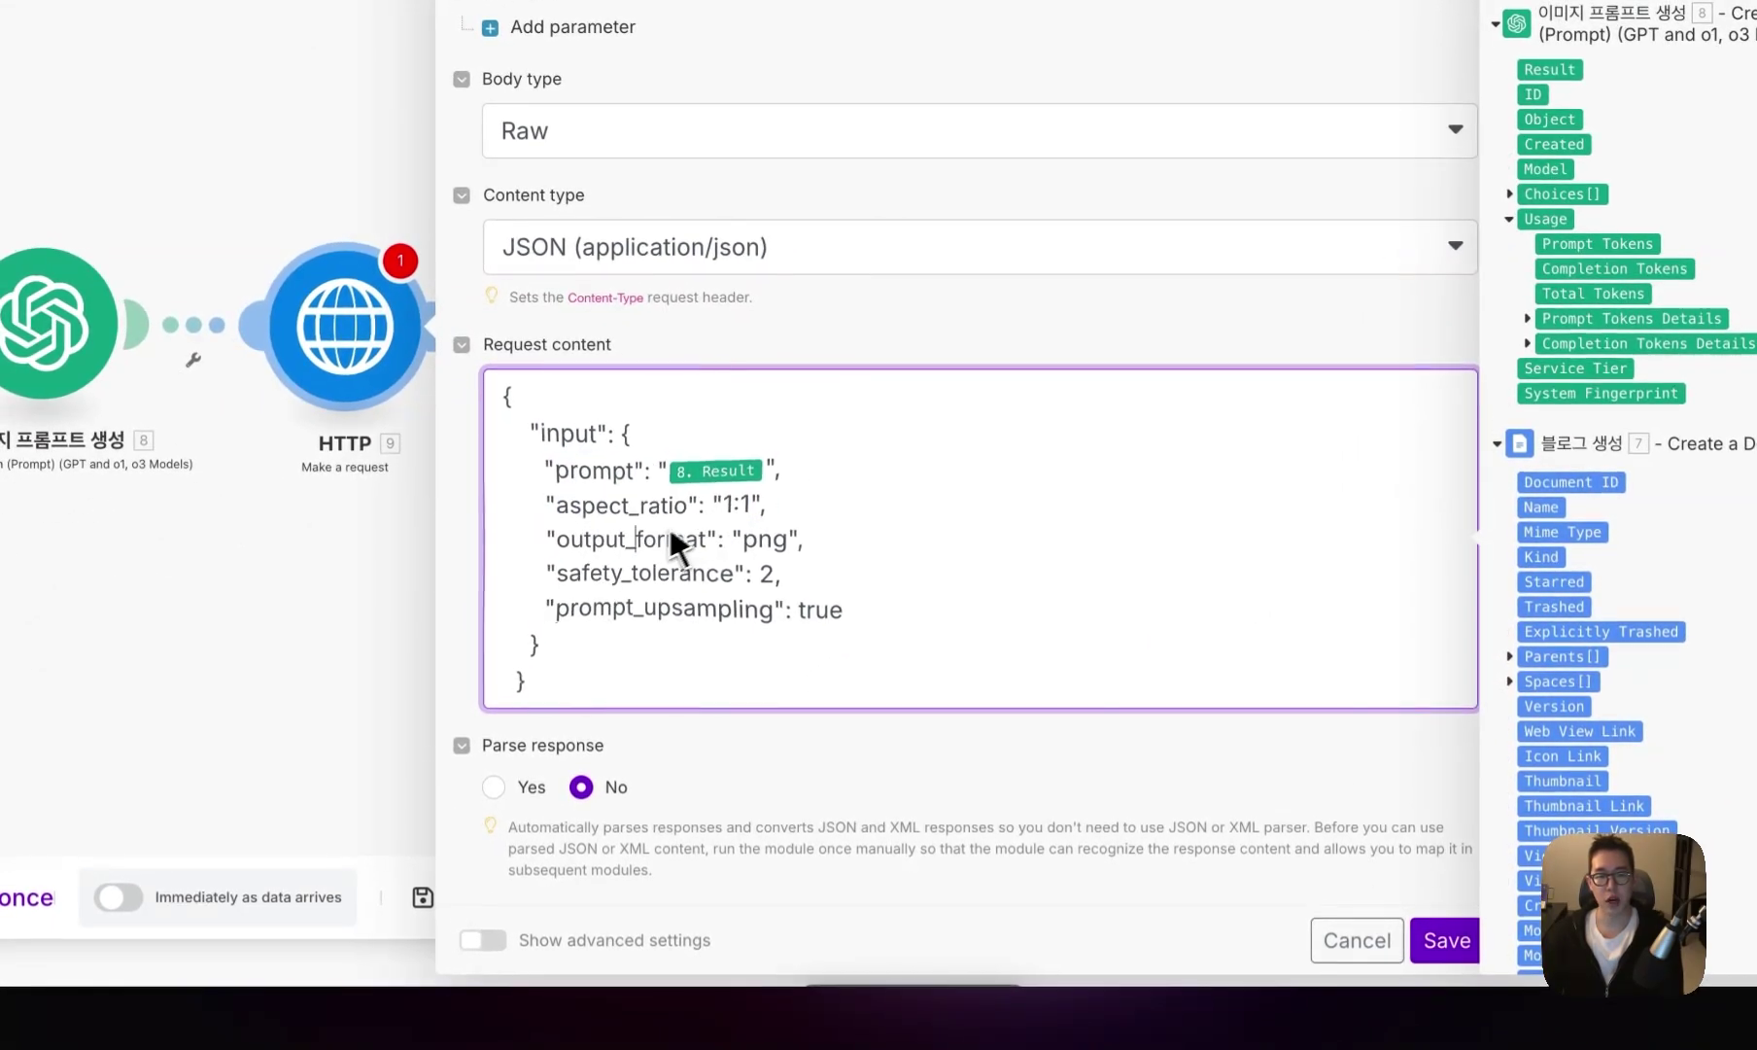
pyautogui.moveTo(773, 540); pyautogui.dragTo(738, 546)
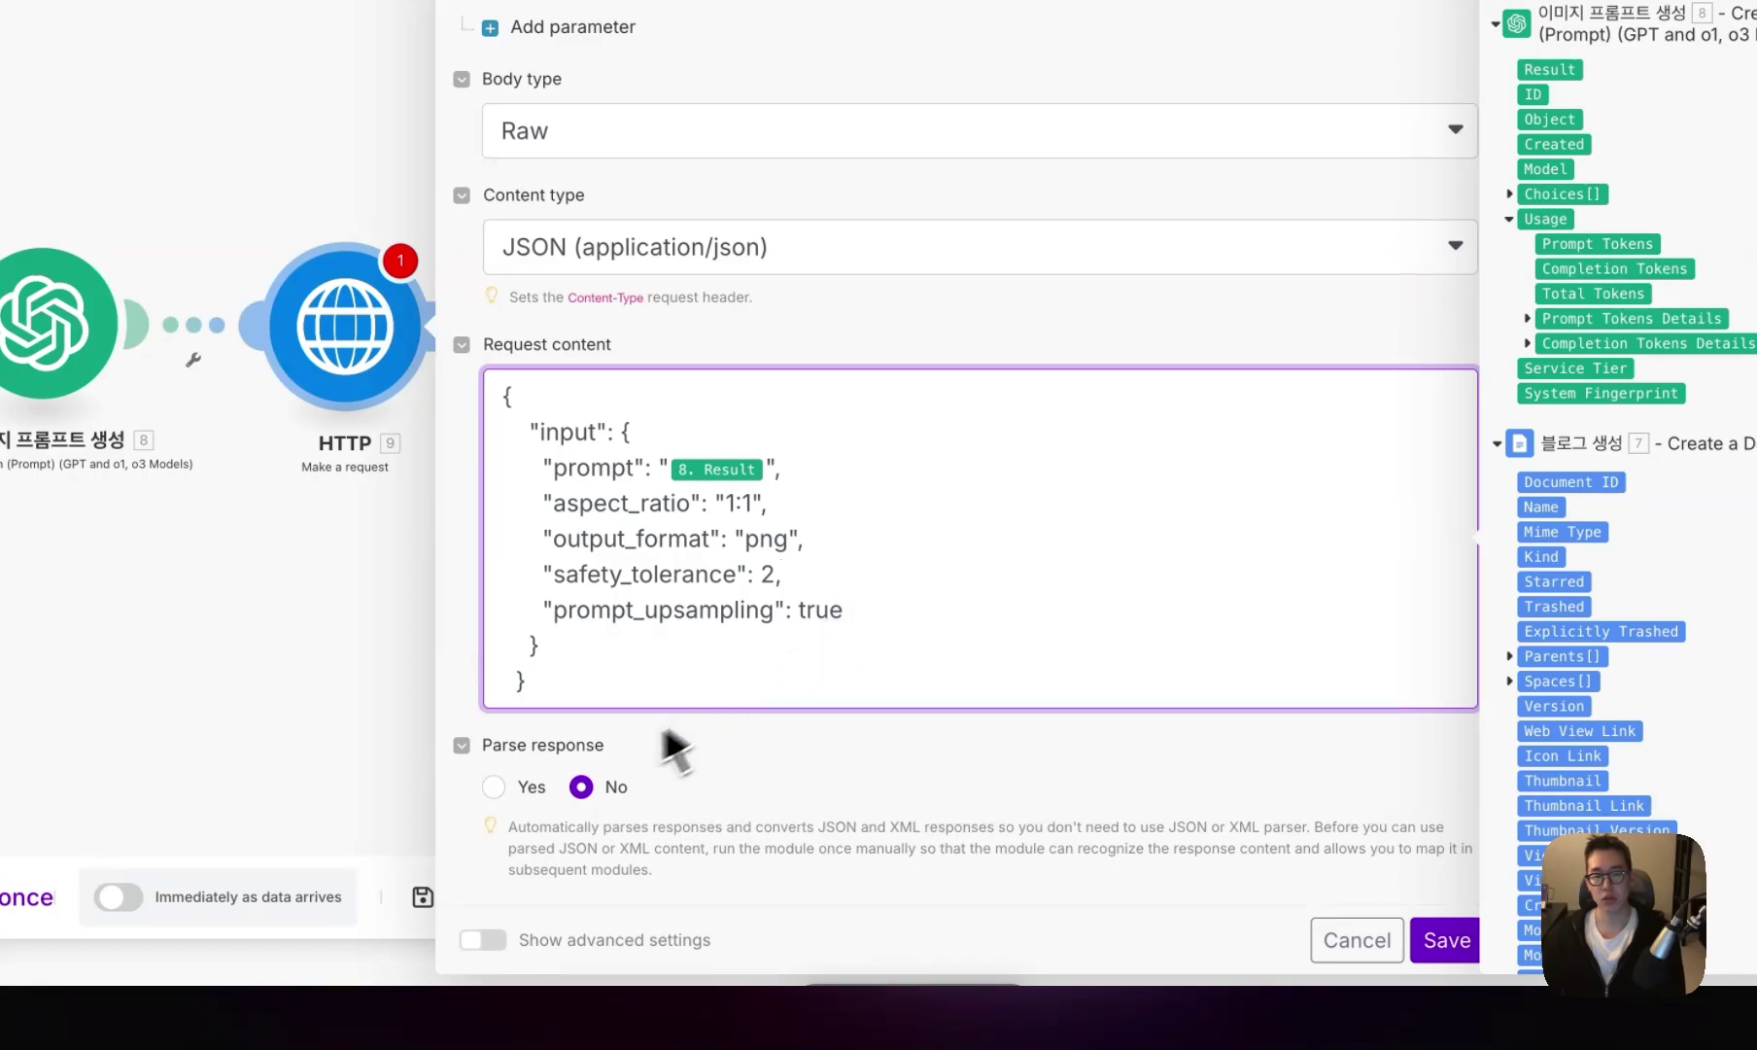
pyautogui.click(529, 792)
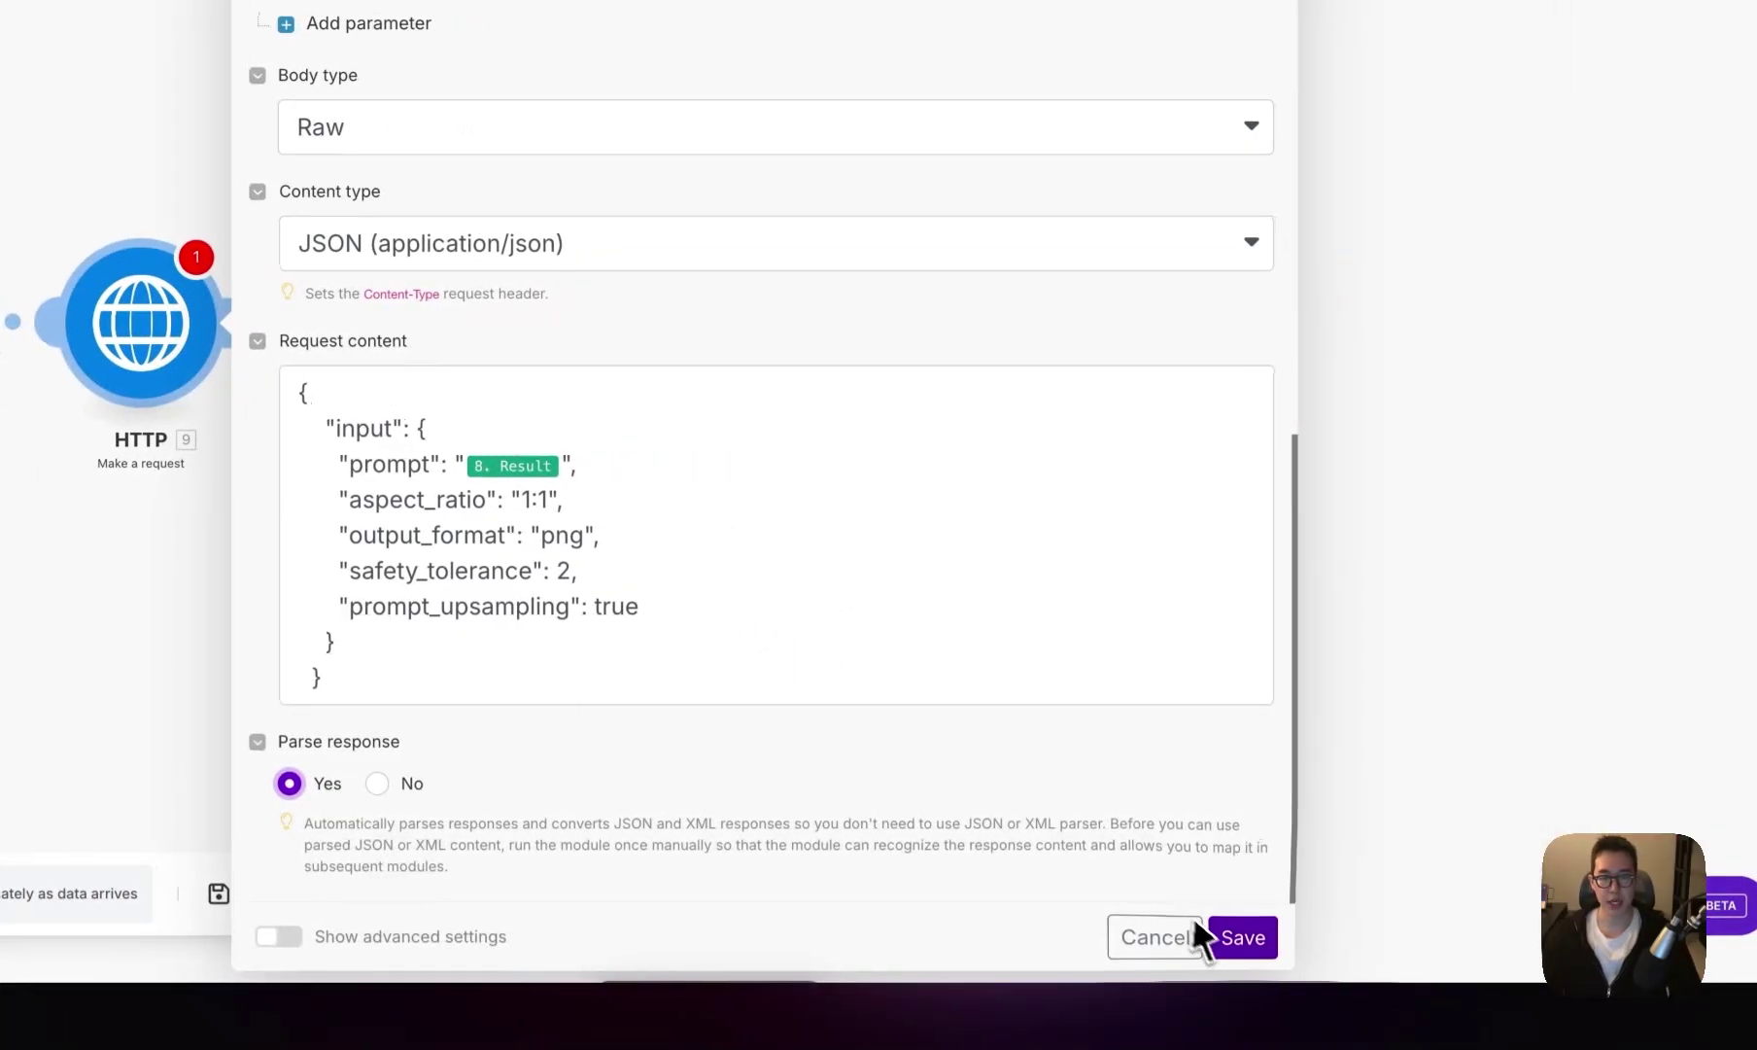
pyautogui.click(1215, 935)
pyautogui.rightClick(626, 483)
pyautogui.click(697, 619)
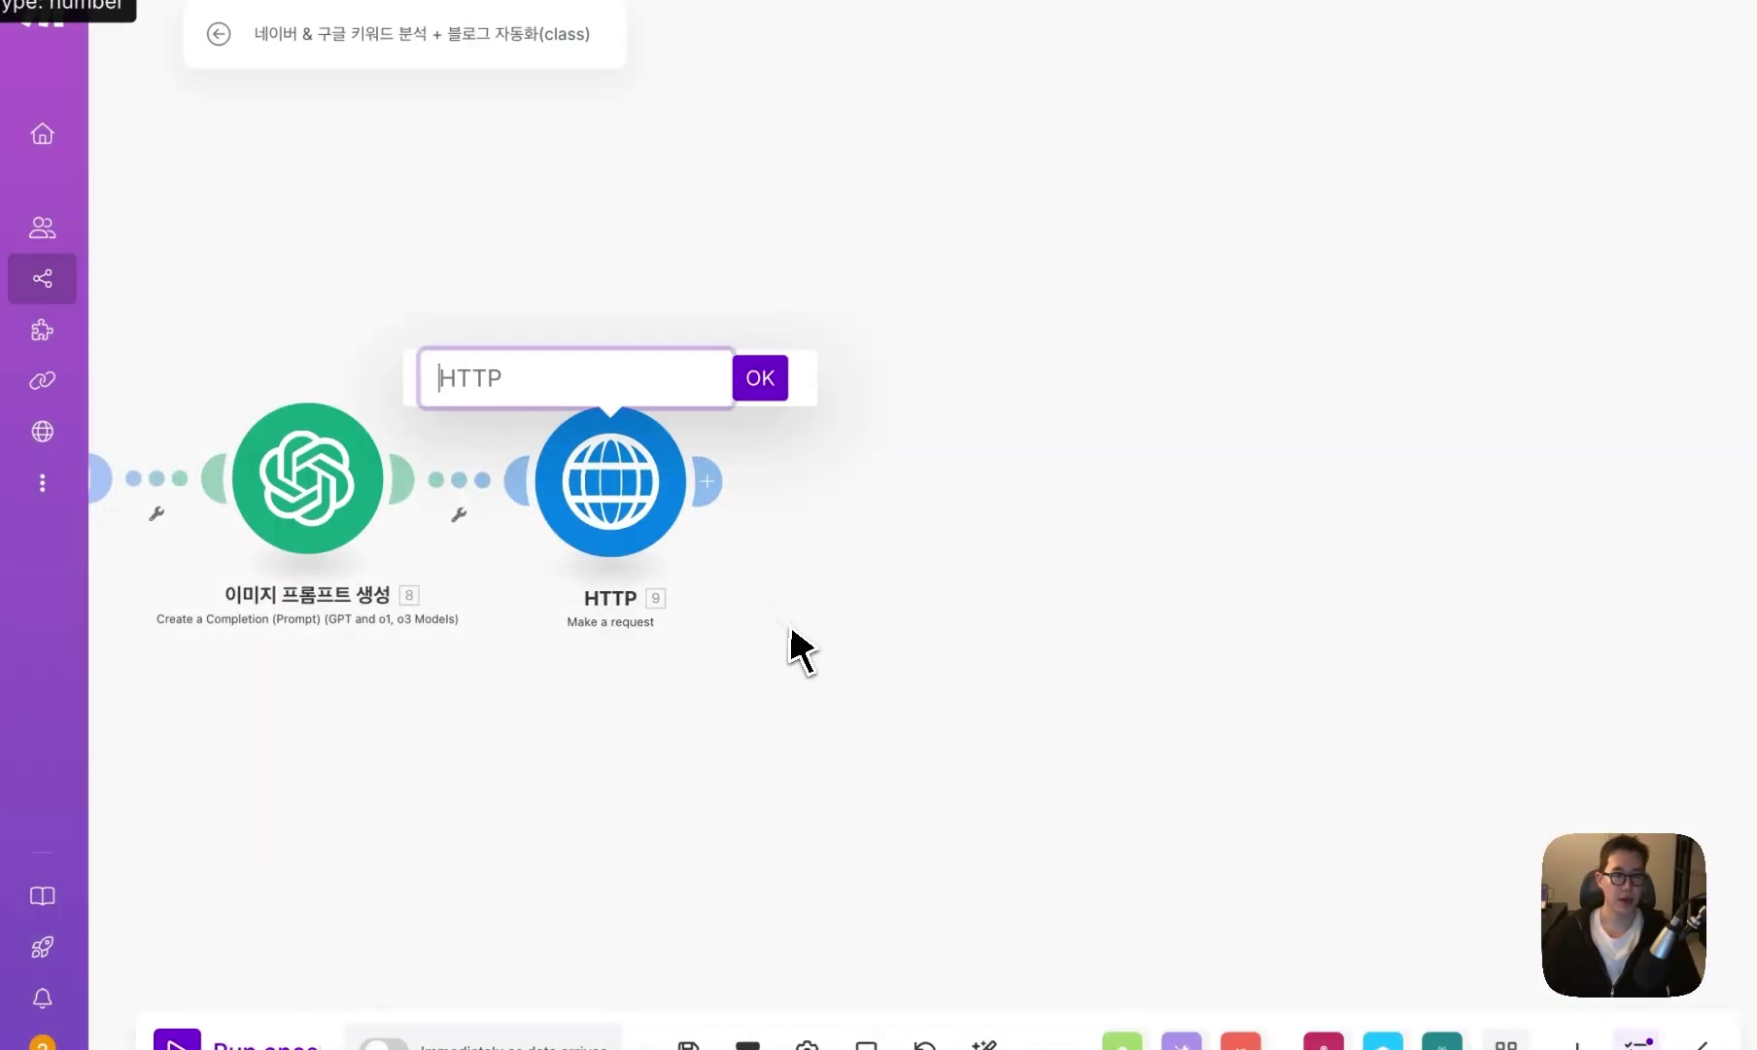
# - Name the request module AI 이미지 생성 and add an HTTP Get a file module after it
pyautogui.write('AI 이미지 생성')
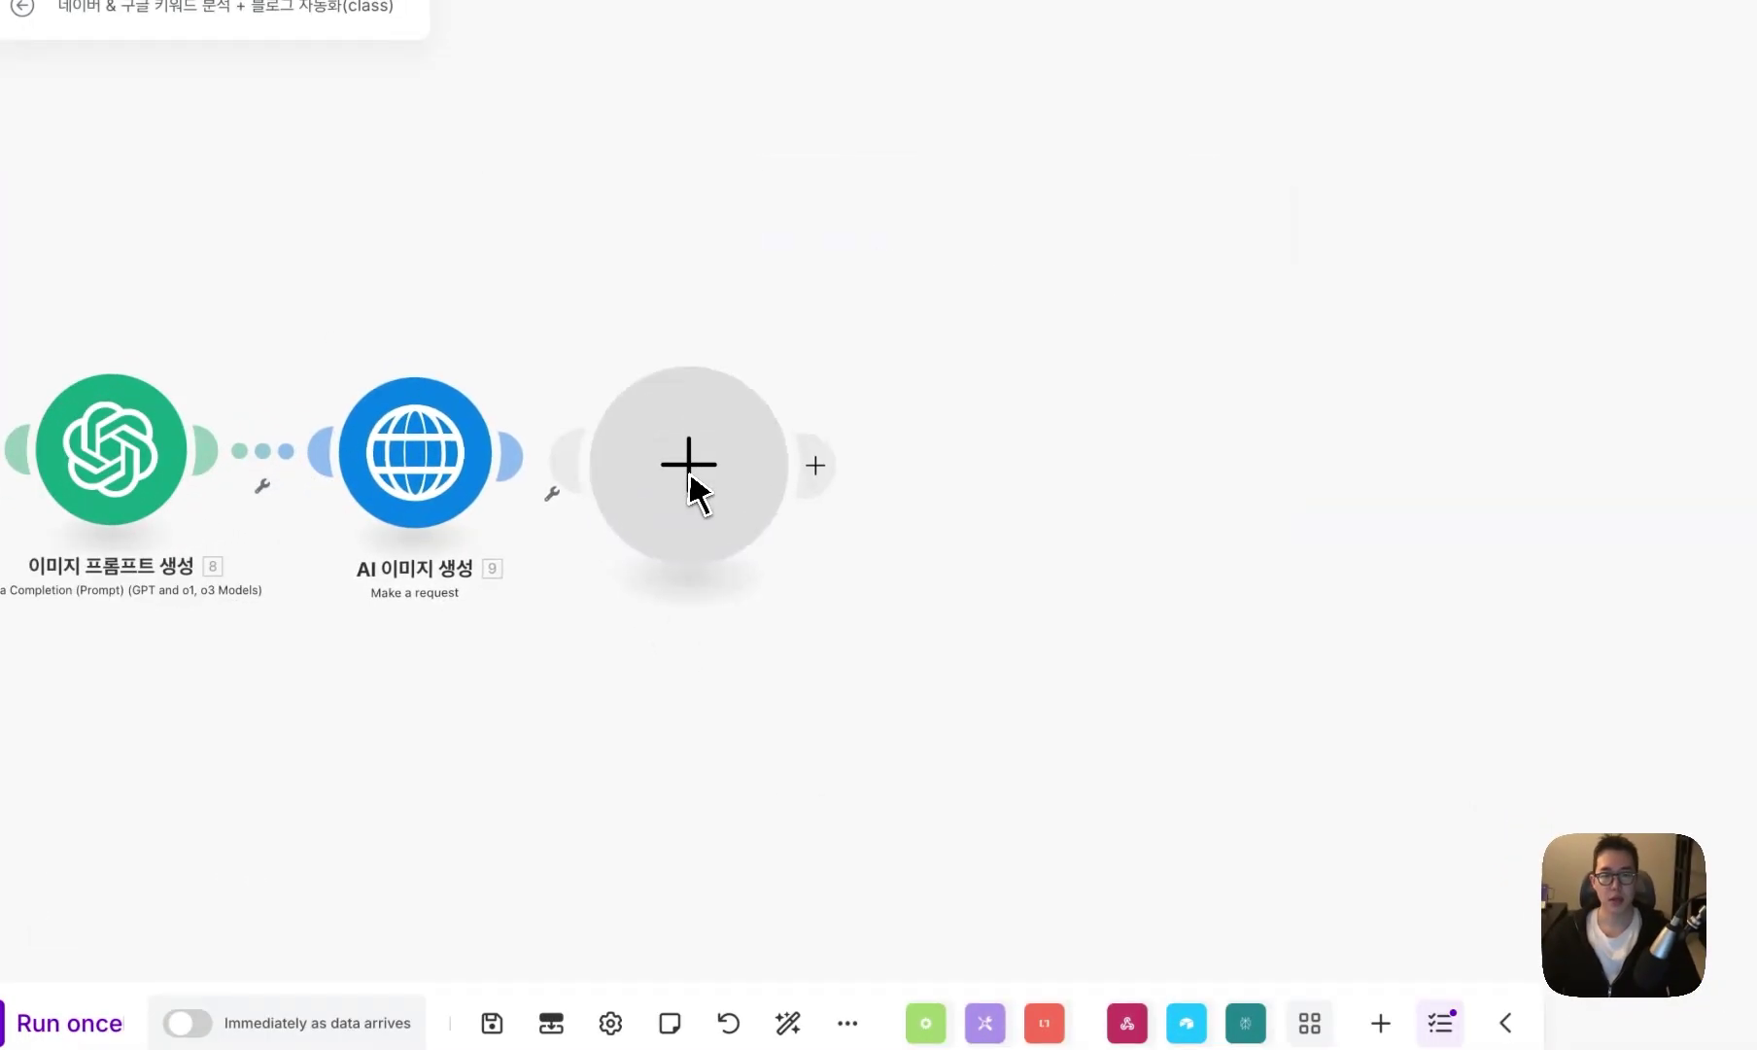
pyautogui.click(699, 532)
pyautogui.write('ga')
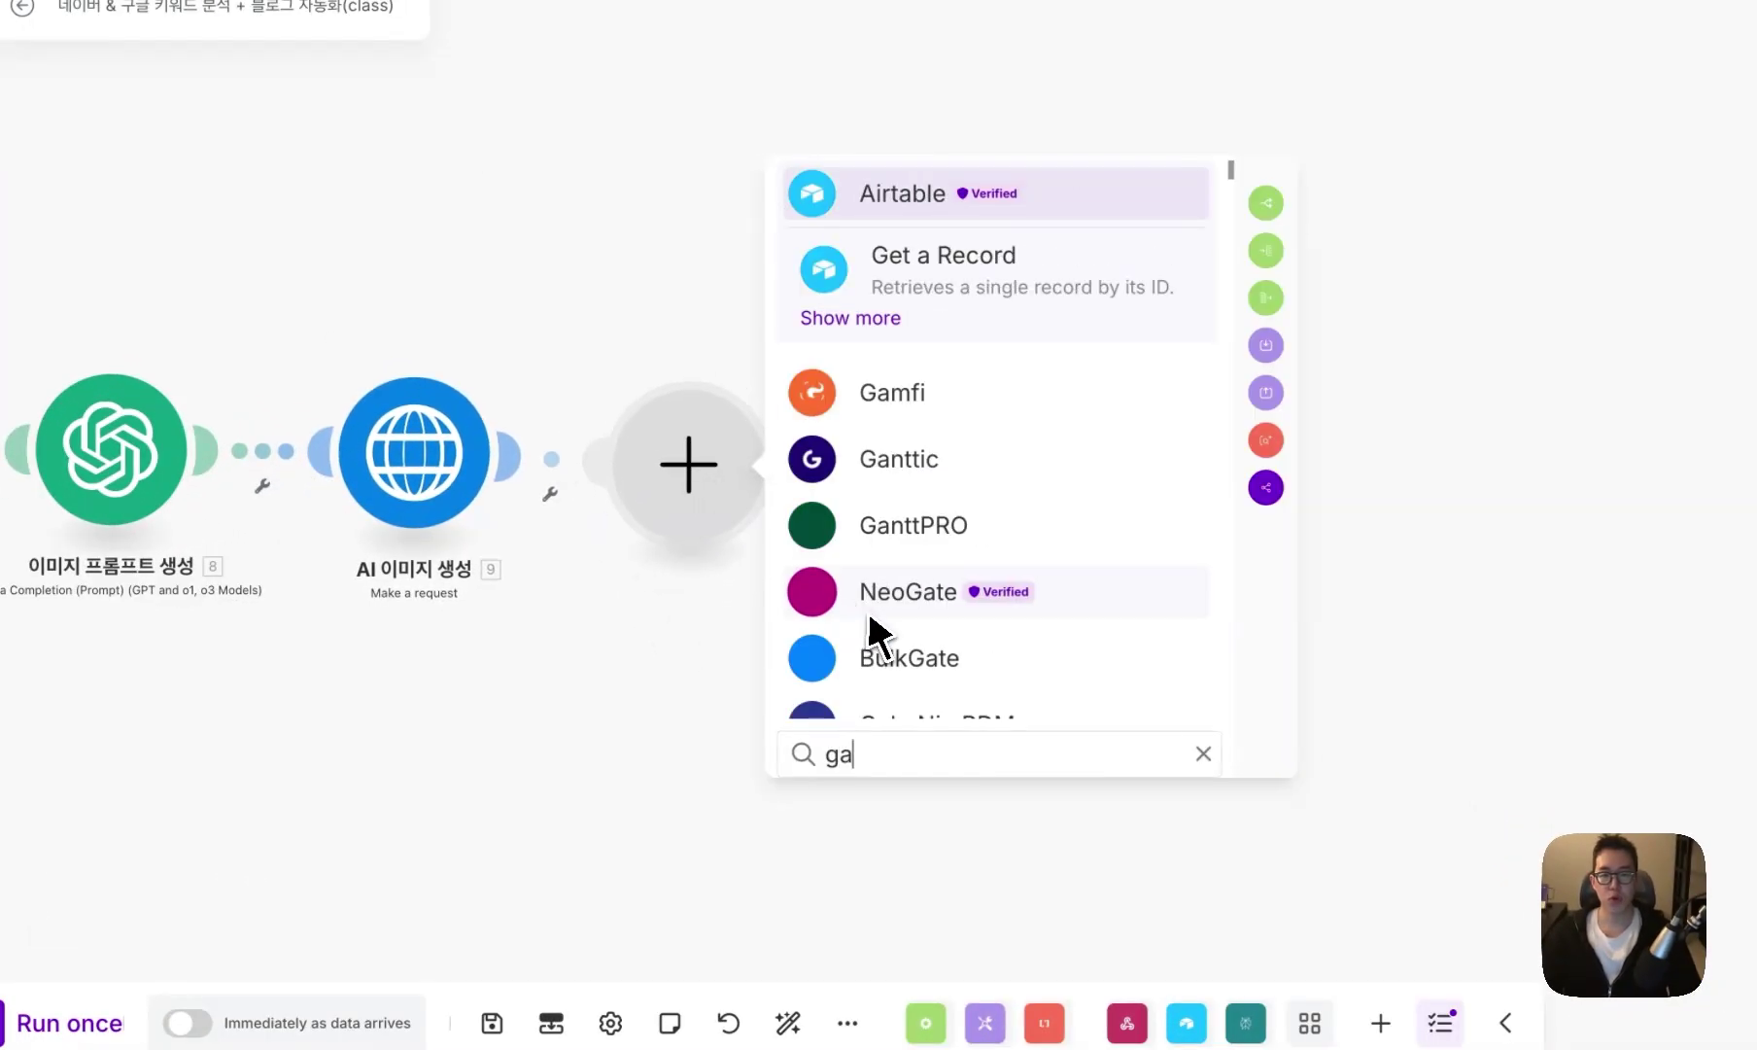
pyautogui.write('t af')
pyautogui.press('BackSpace')
pyautogui.write('file')
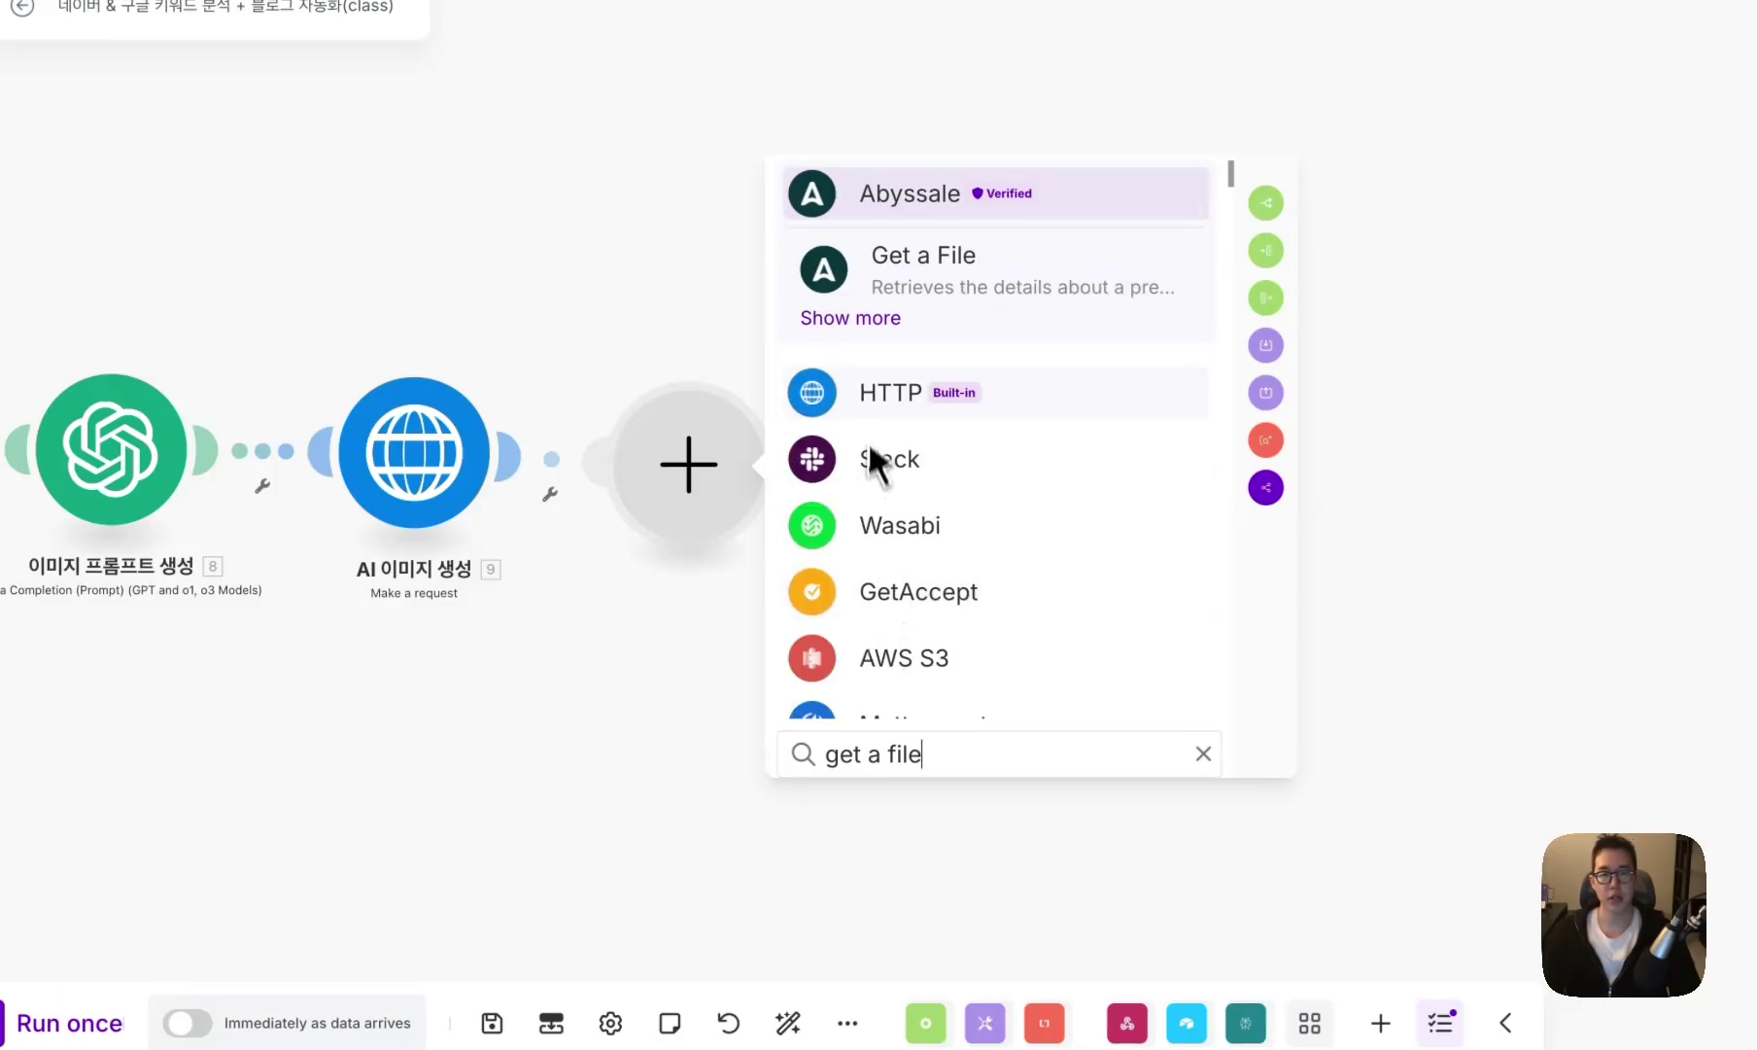
pyautogui.click(867, 393)
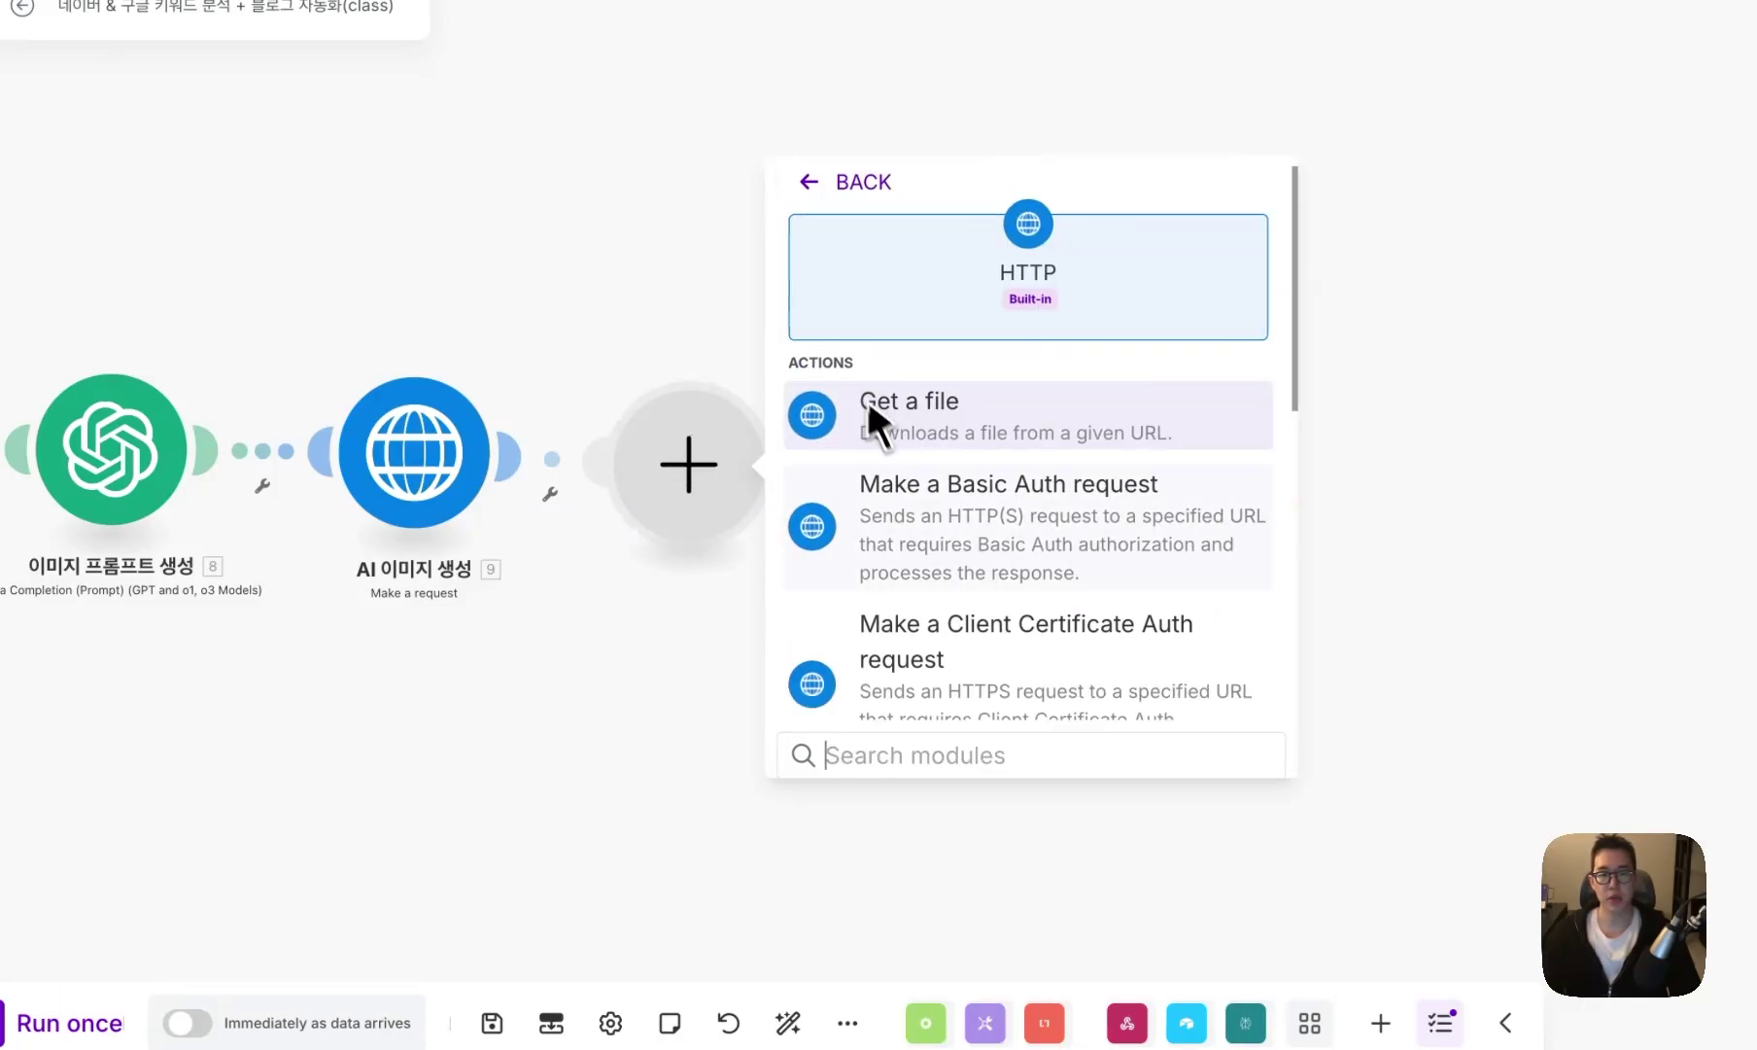
pyautogui.click(871, 414)
pyautogui.click(904, 481)
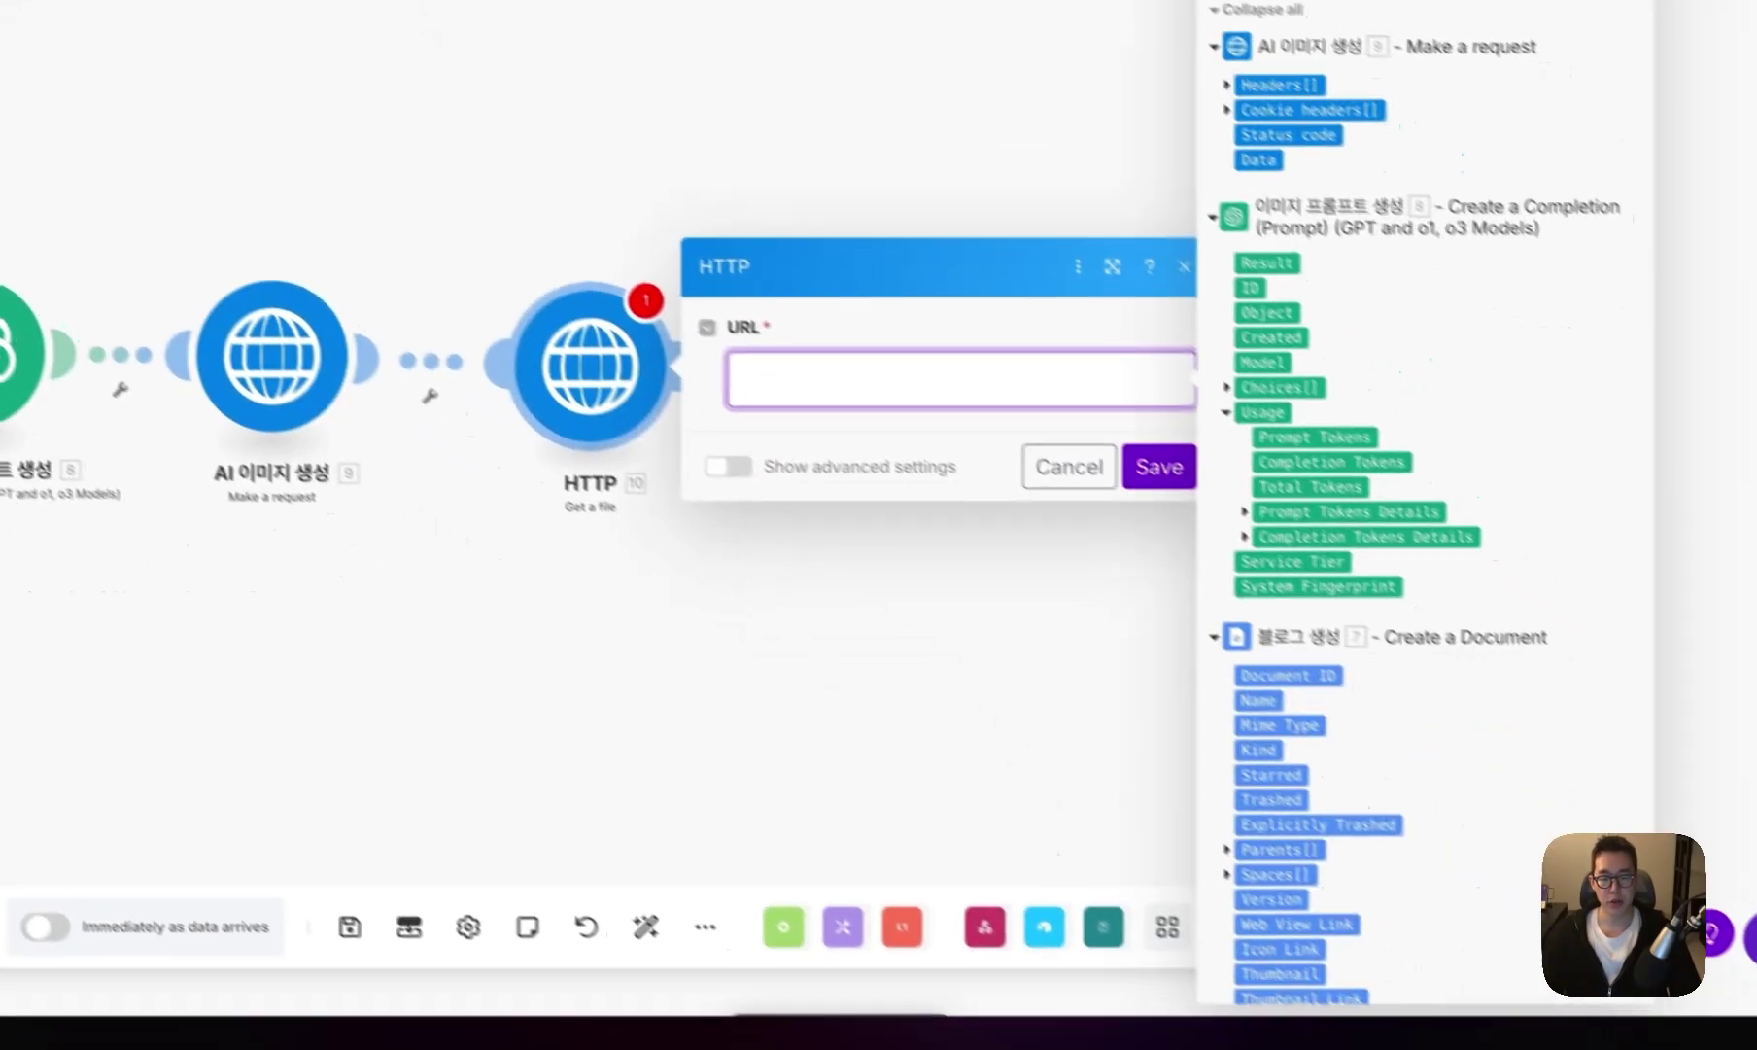
pyautogui.press('Escape')
# - Add a note to the HTTP module reading {{9.data.output}}
pyautogui.rightClick(782, 518)
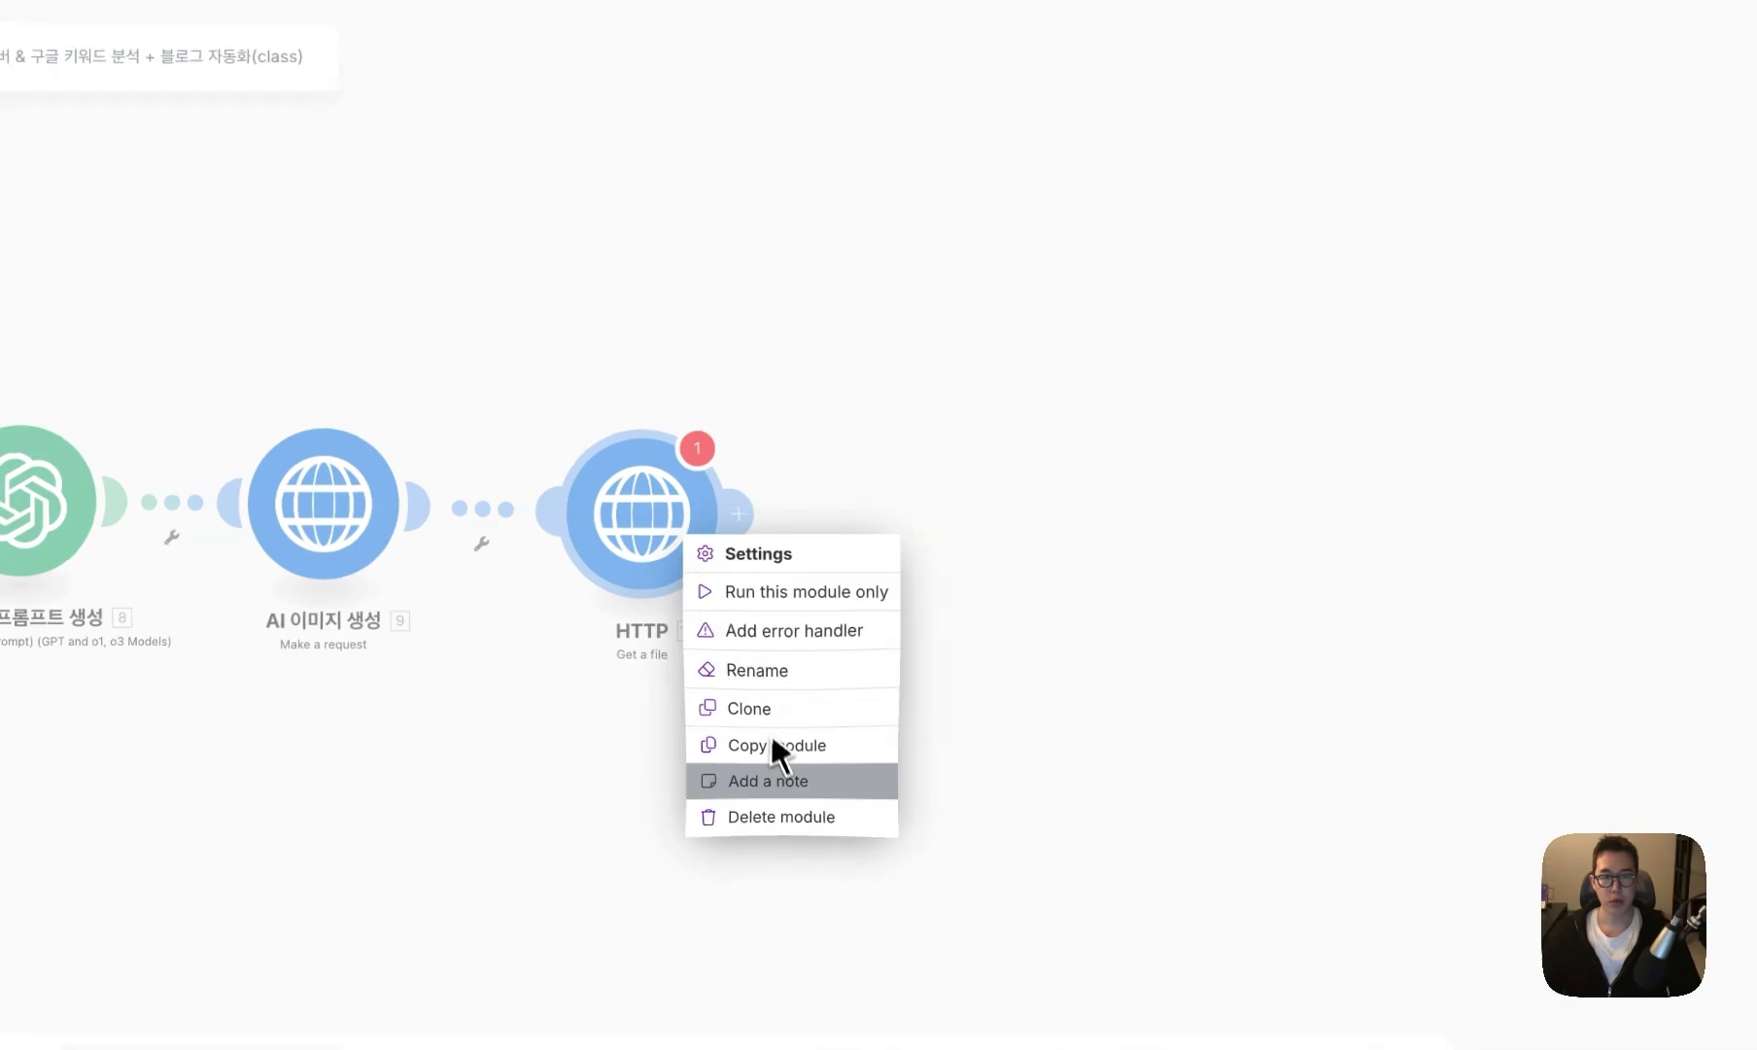
pyautogui.click(773, 779)
pyautogui.write('{{7.data.output}}')
pyautogui.press('BackSpace')
pyautogui.press('BackSpace')
pyautogui.write('9.')
pyautogui.hotkey('ctrl', 'Return')
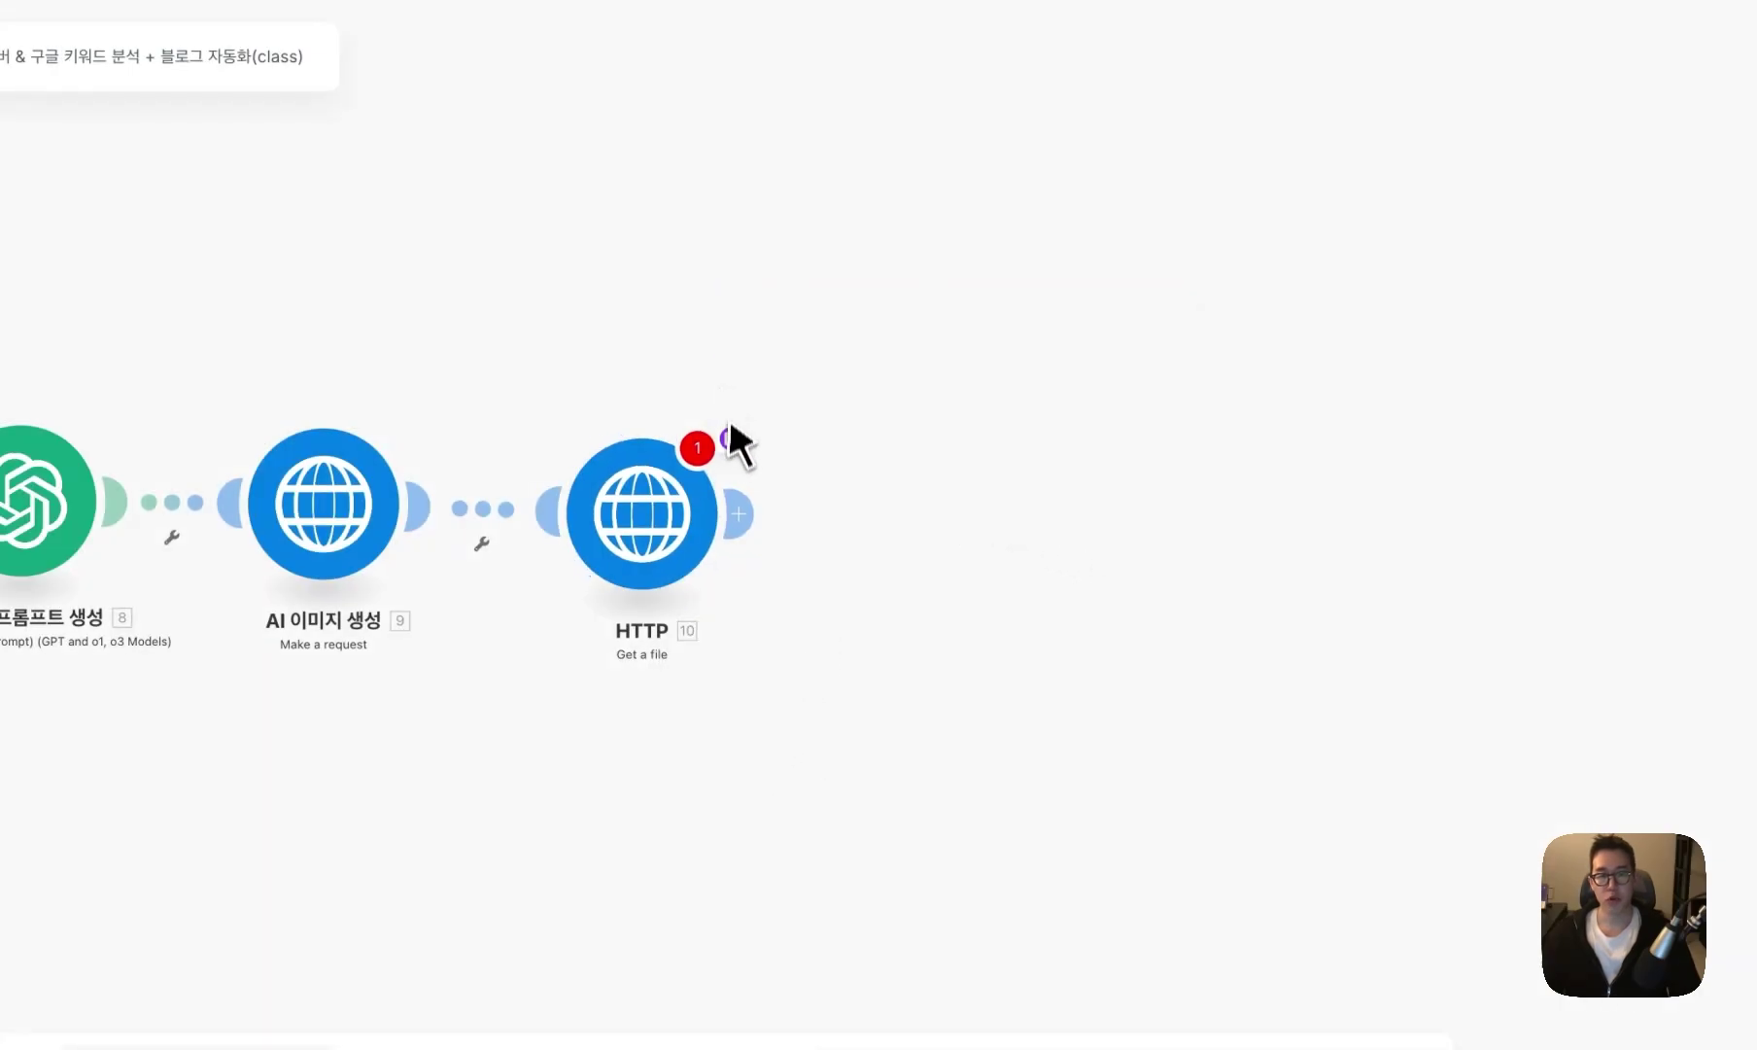
# - Paste the image output reference into the HTTP URL and add a WordPress Create a Media Item module
pyautogui.click(671, 510)
pyautogui.click(1076, 525)
pyautogui.write('{{9.data.output}}')
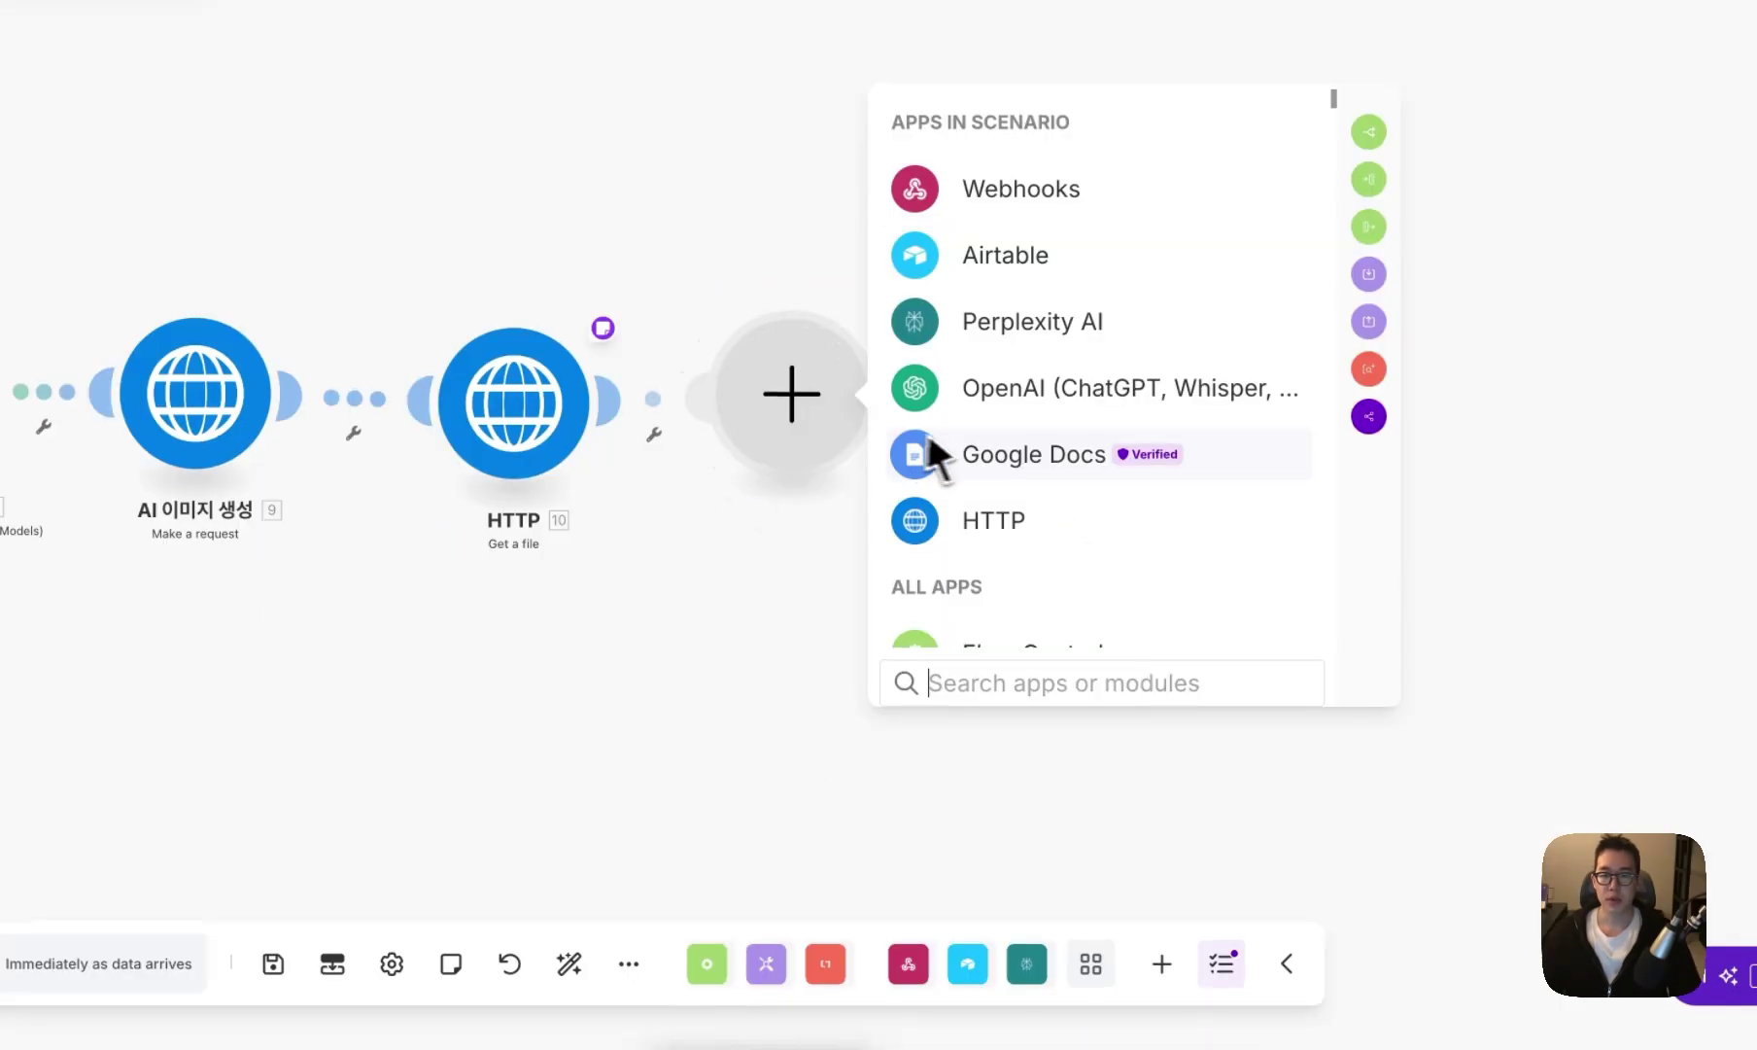
pyautogui.write('word')
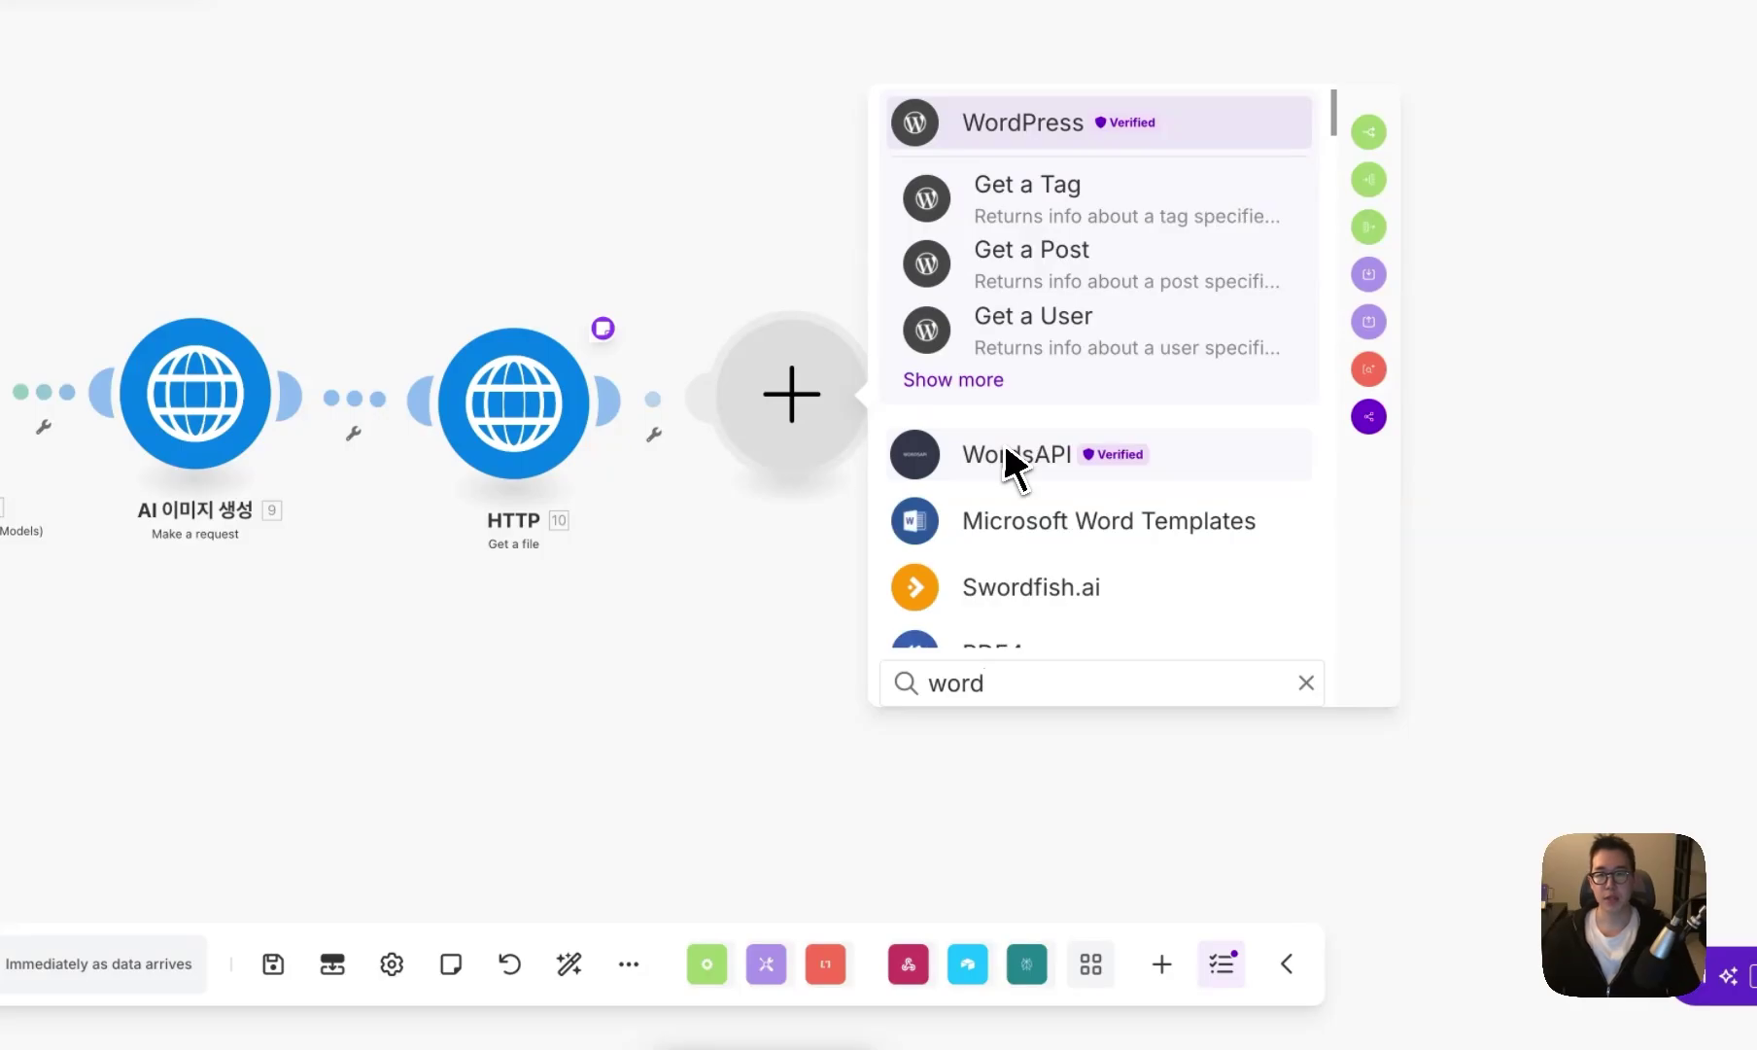
pyautogui.click(976, 387)
pyautogui.click(1062, 685)
pyautogui.write('media')
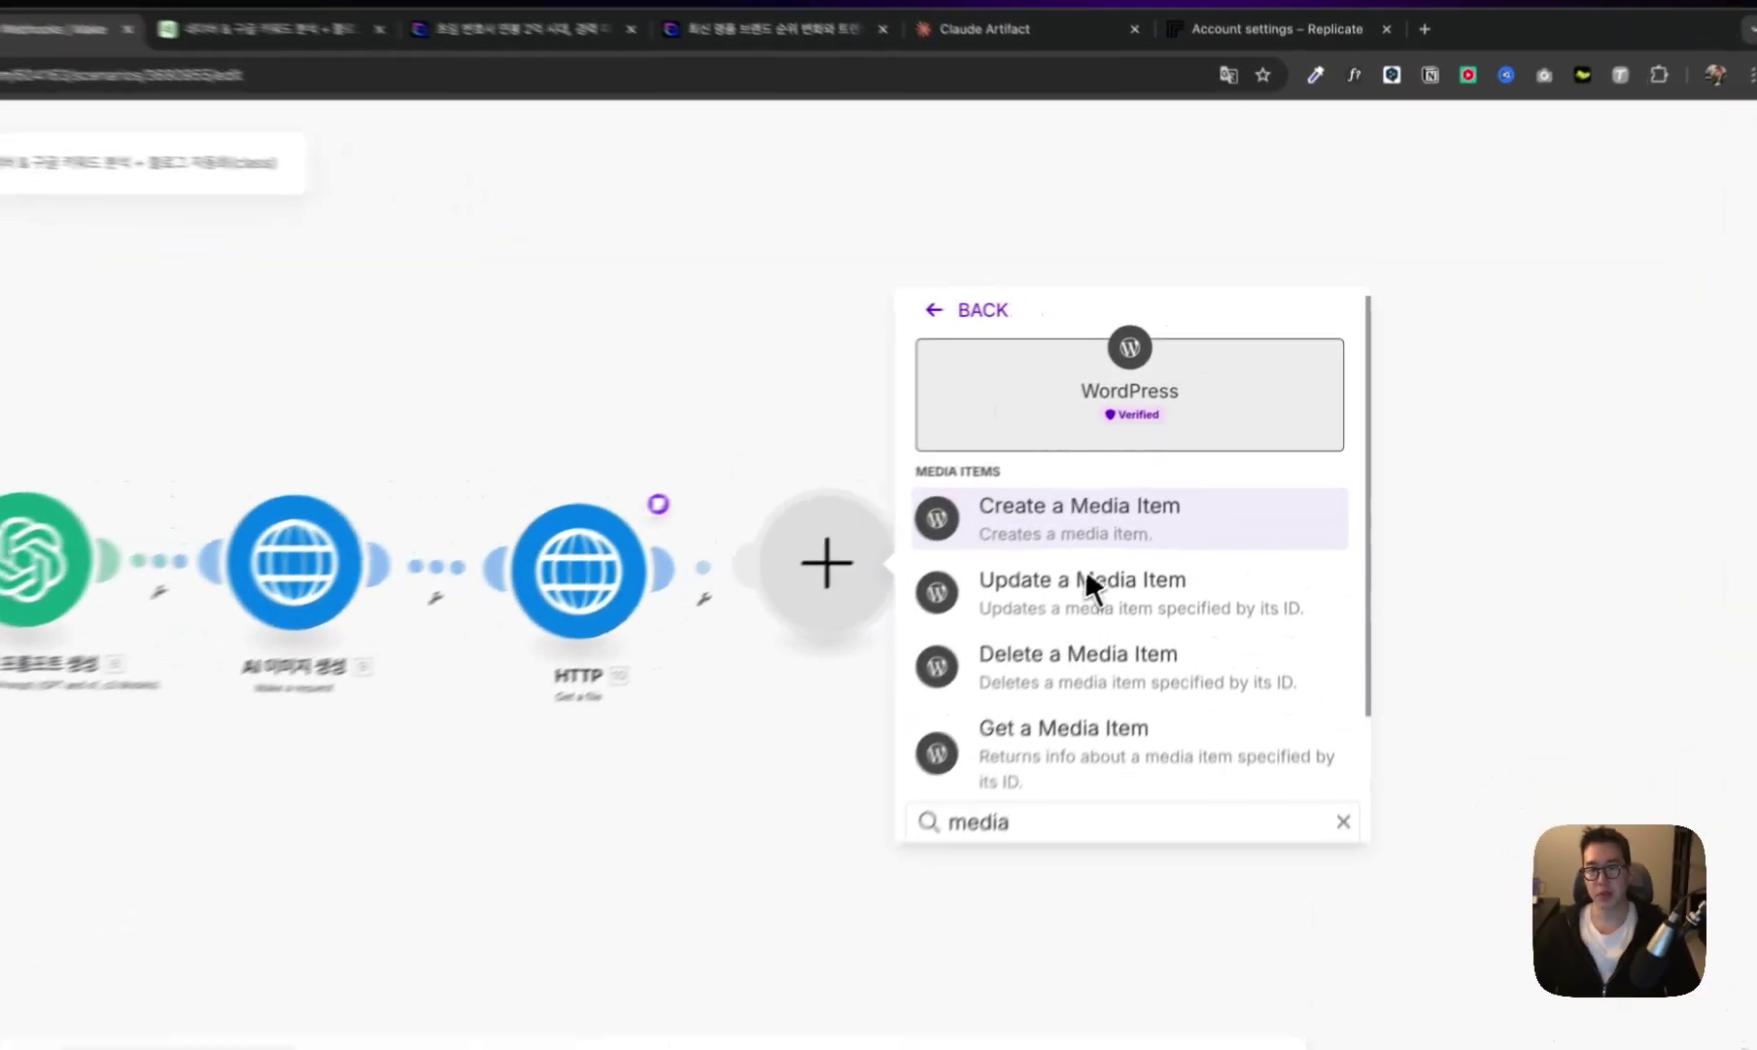
pyautogui.click(1142, 476)
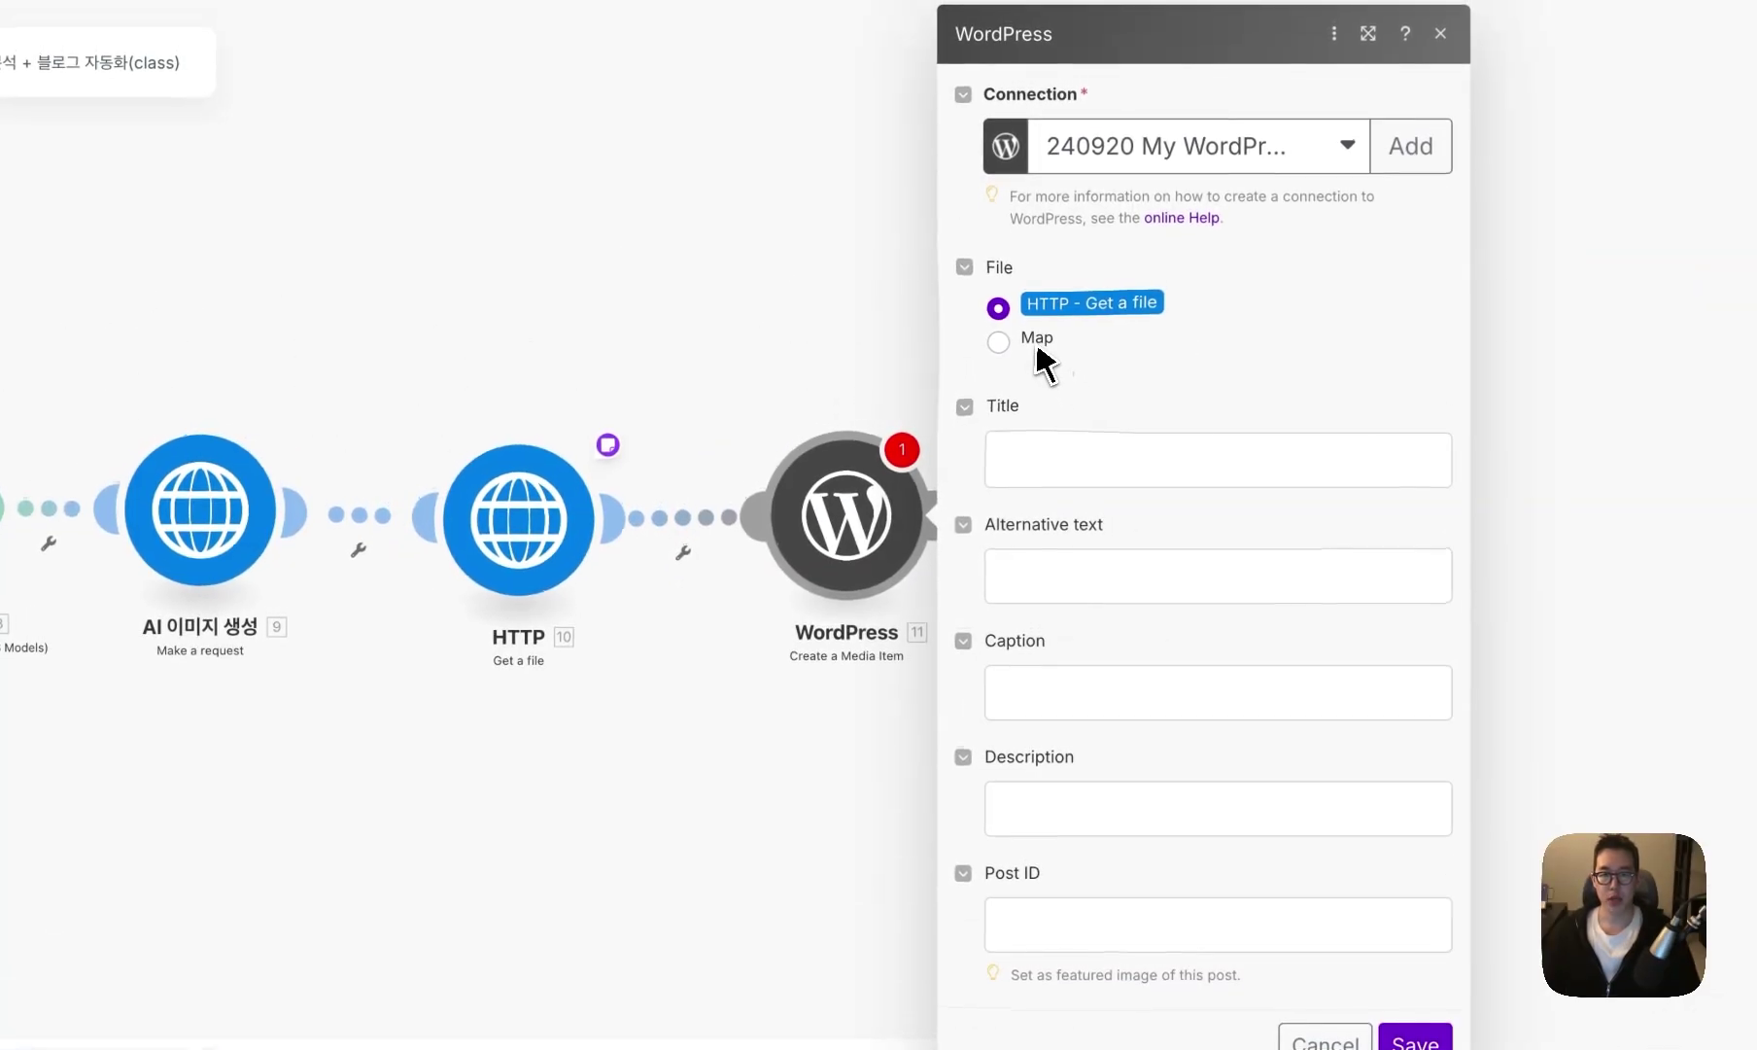
# - Switch the media item to Map, set Data to 10. Data, and note 10.data.id
pyautogui.click(1104, 394)
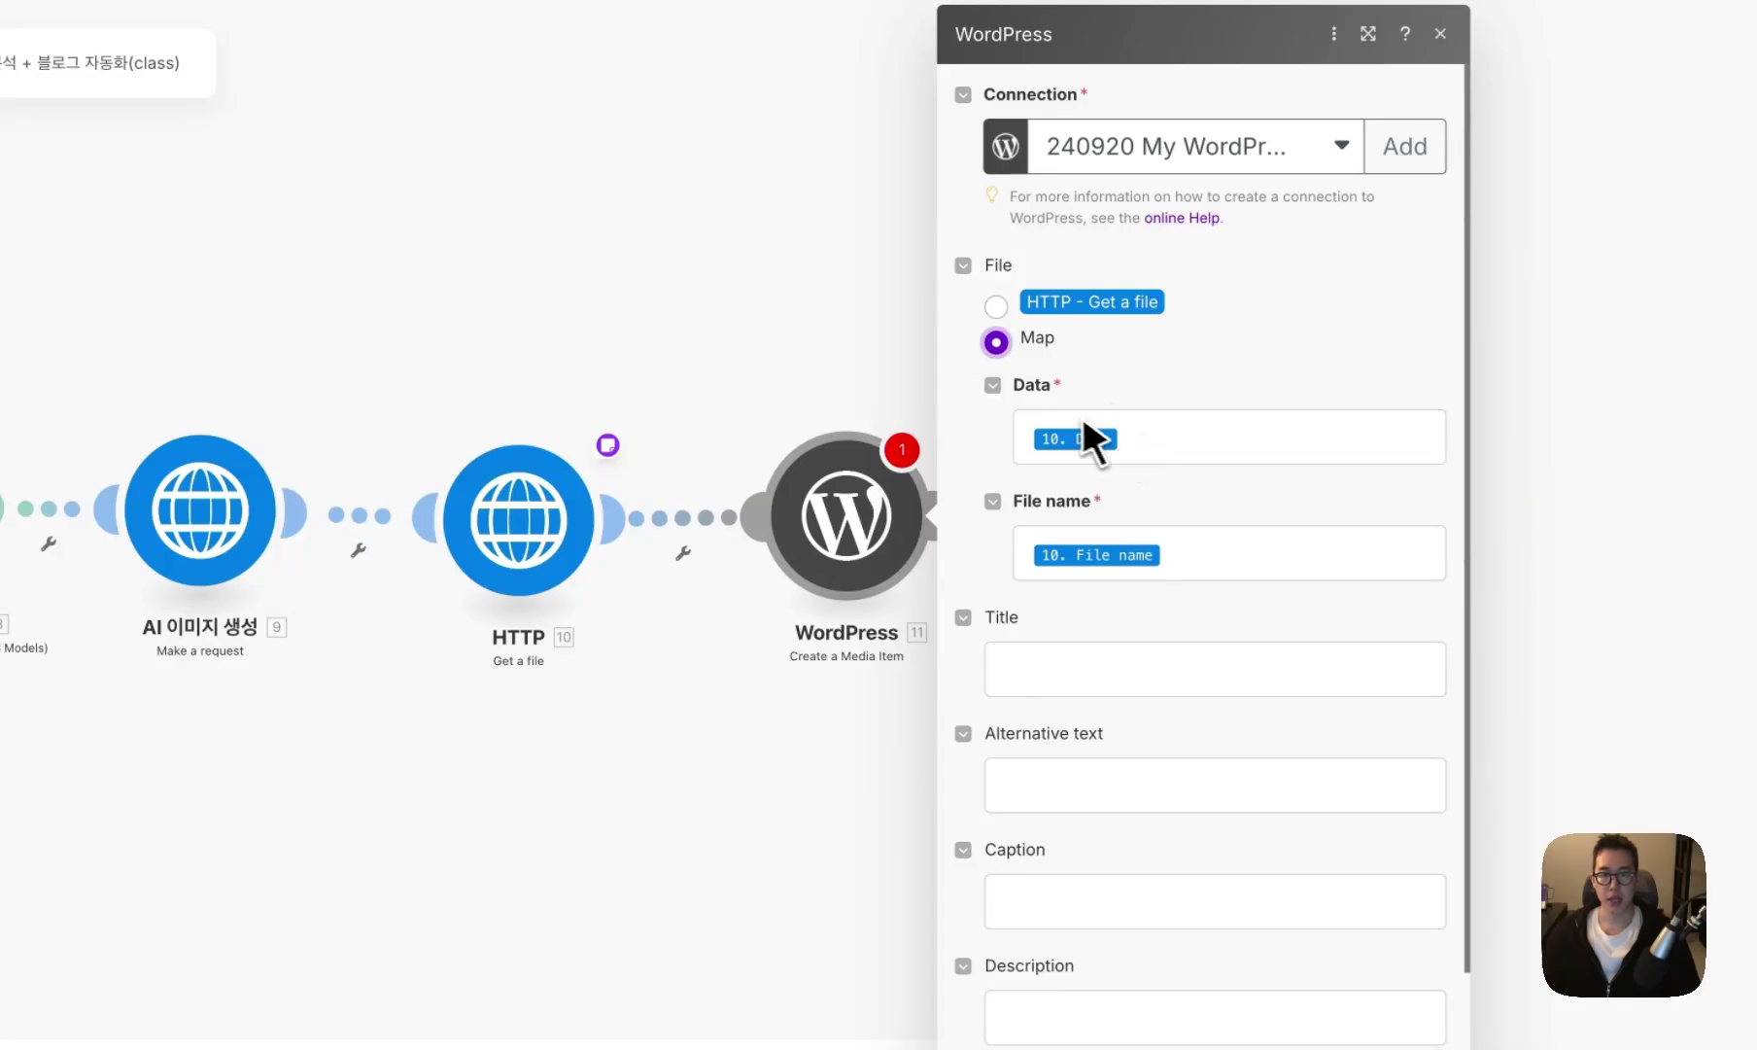
pyautogui.click(1156, 446)
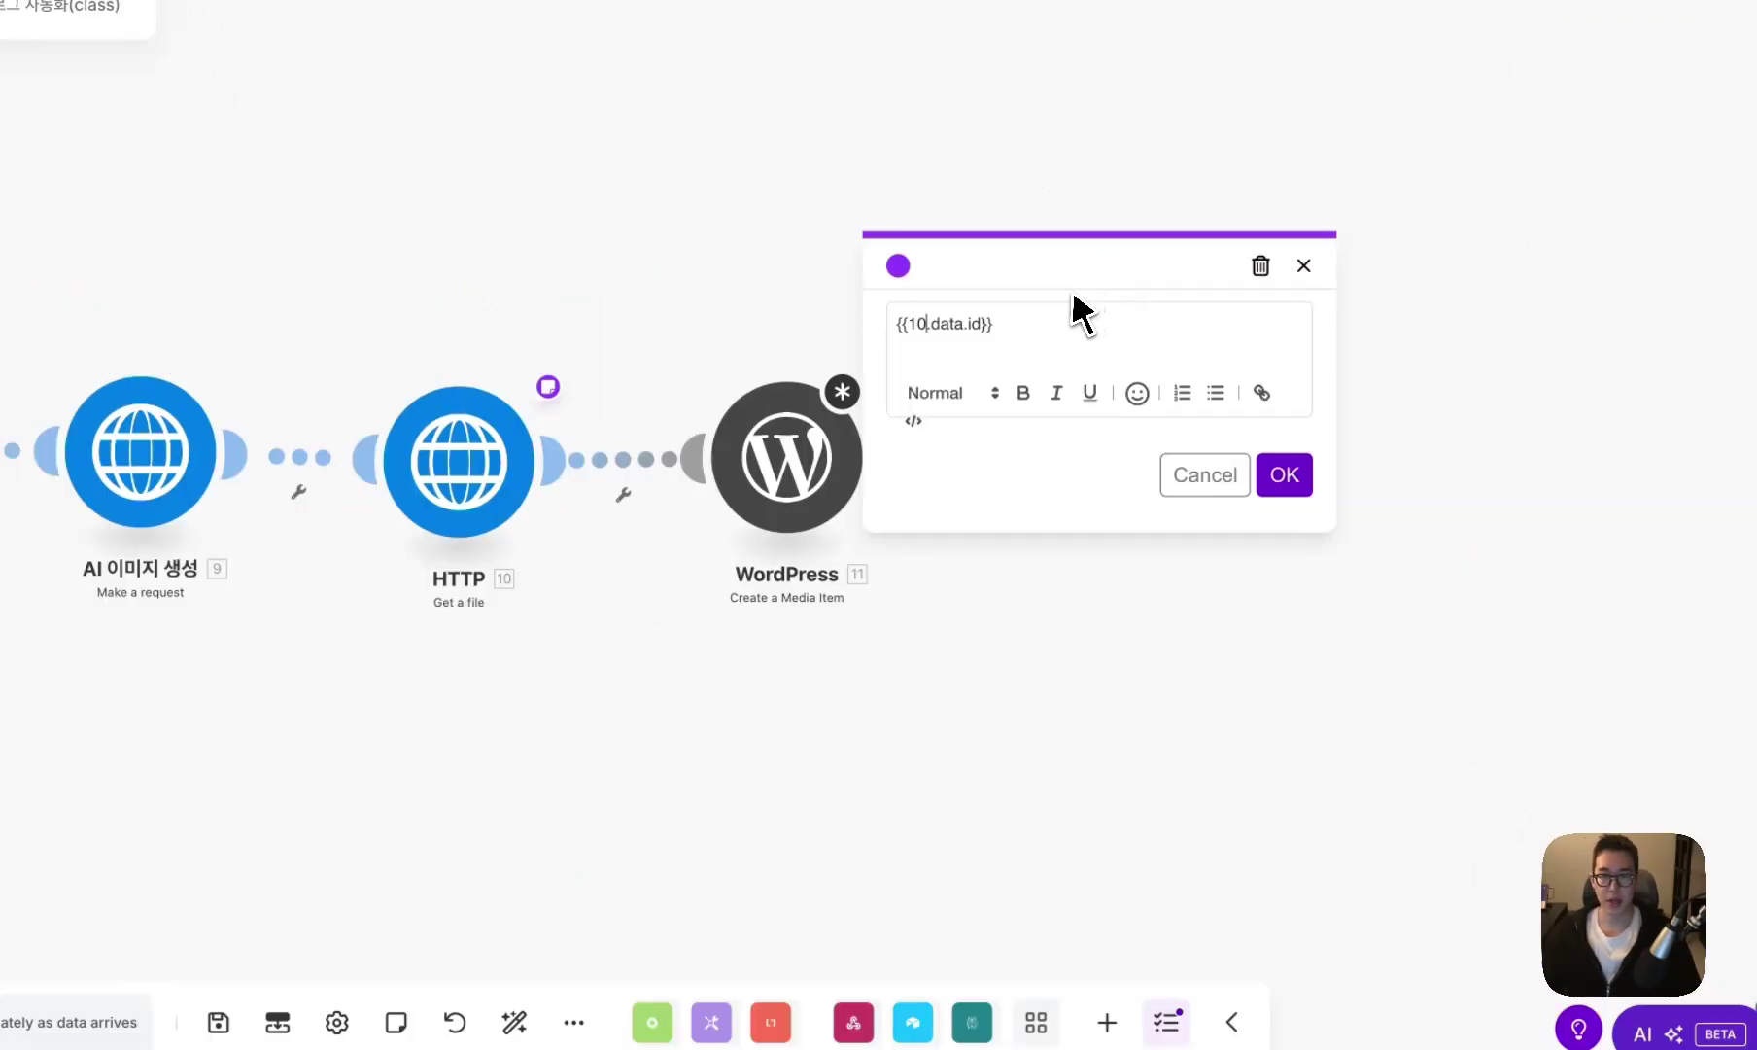
pyautogui.click(846, 315)
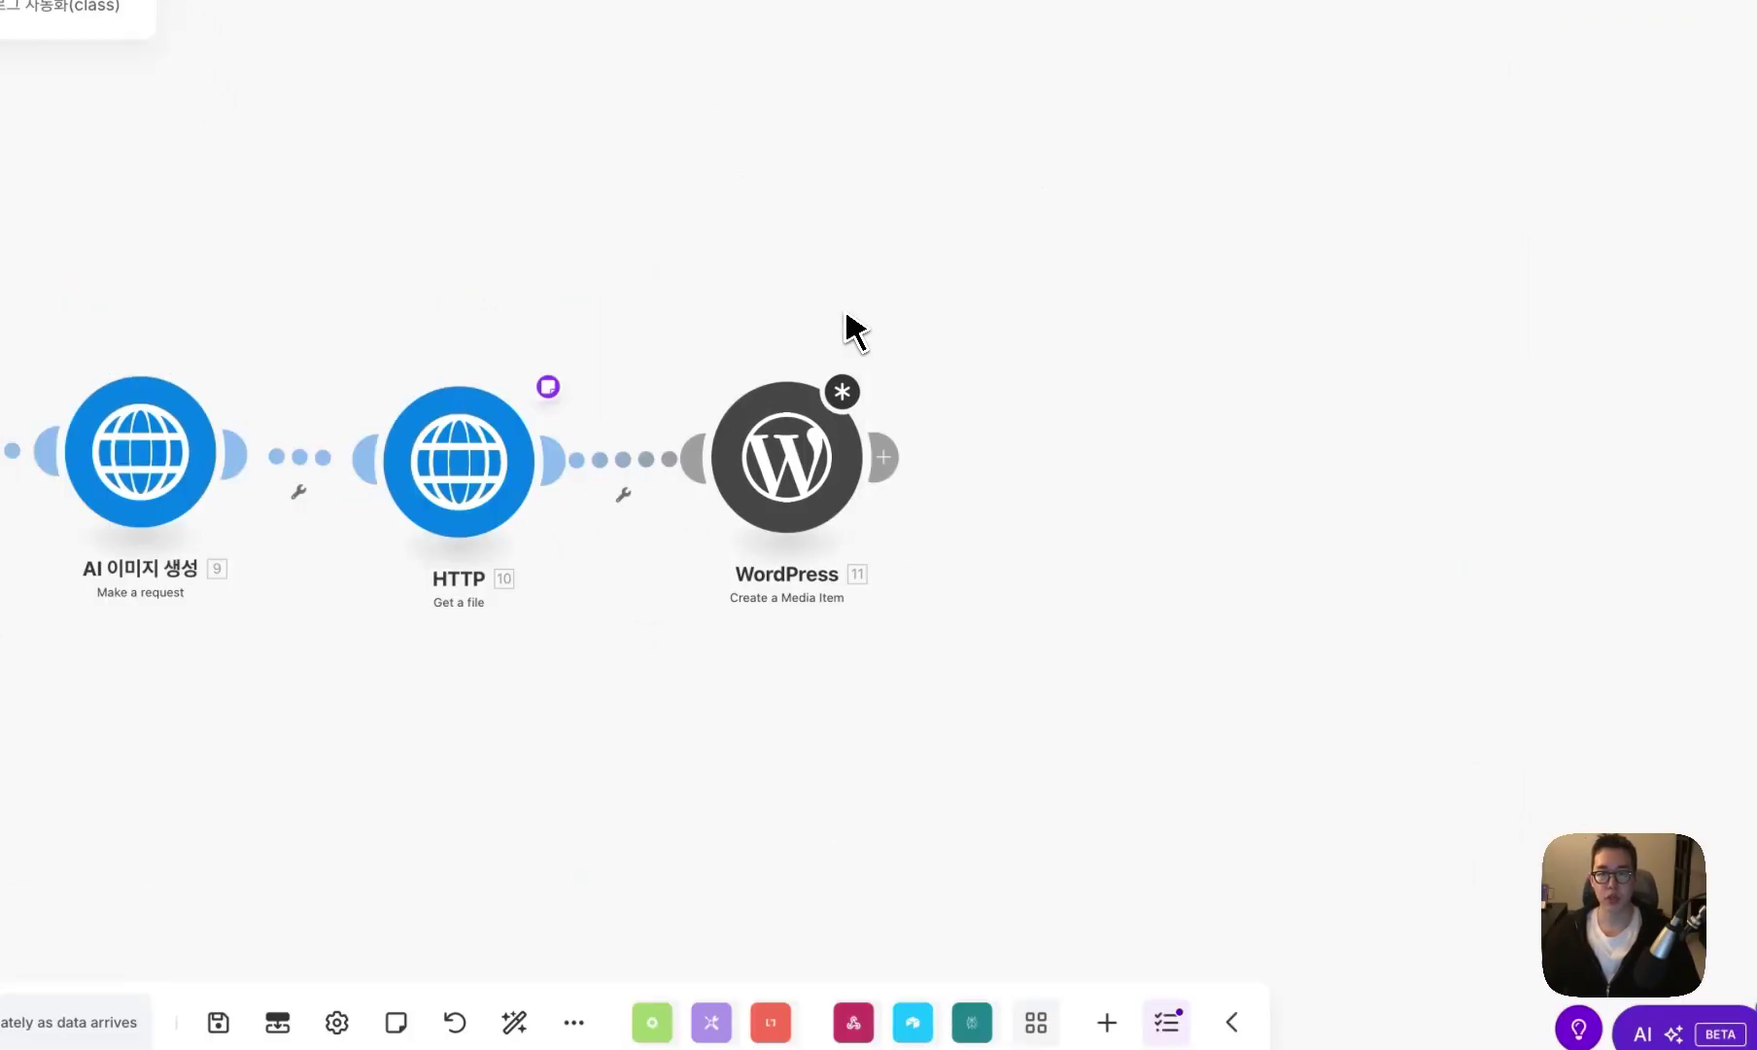
pyautogui.rightClick(828, 474)
pyautogui.click(910, 721)
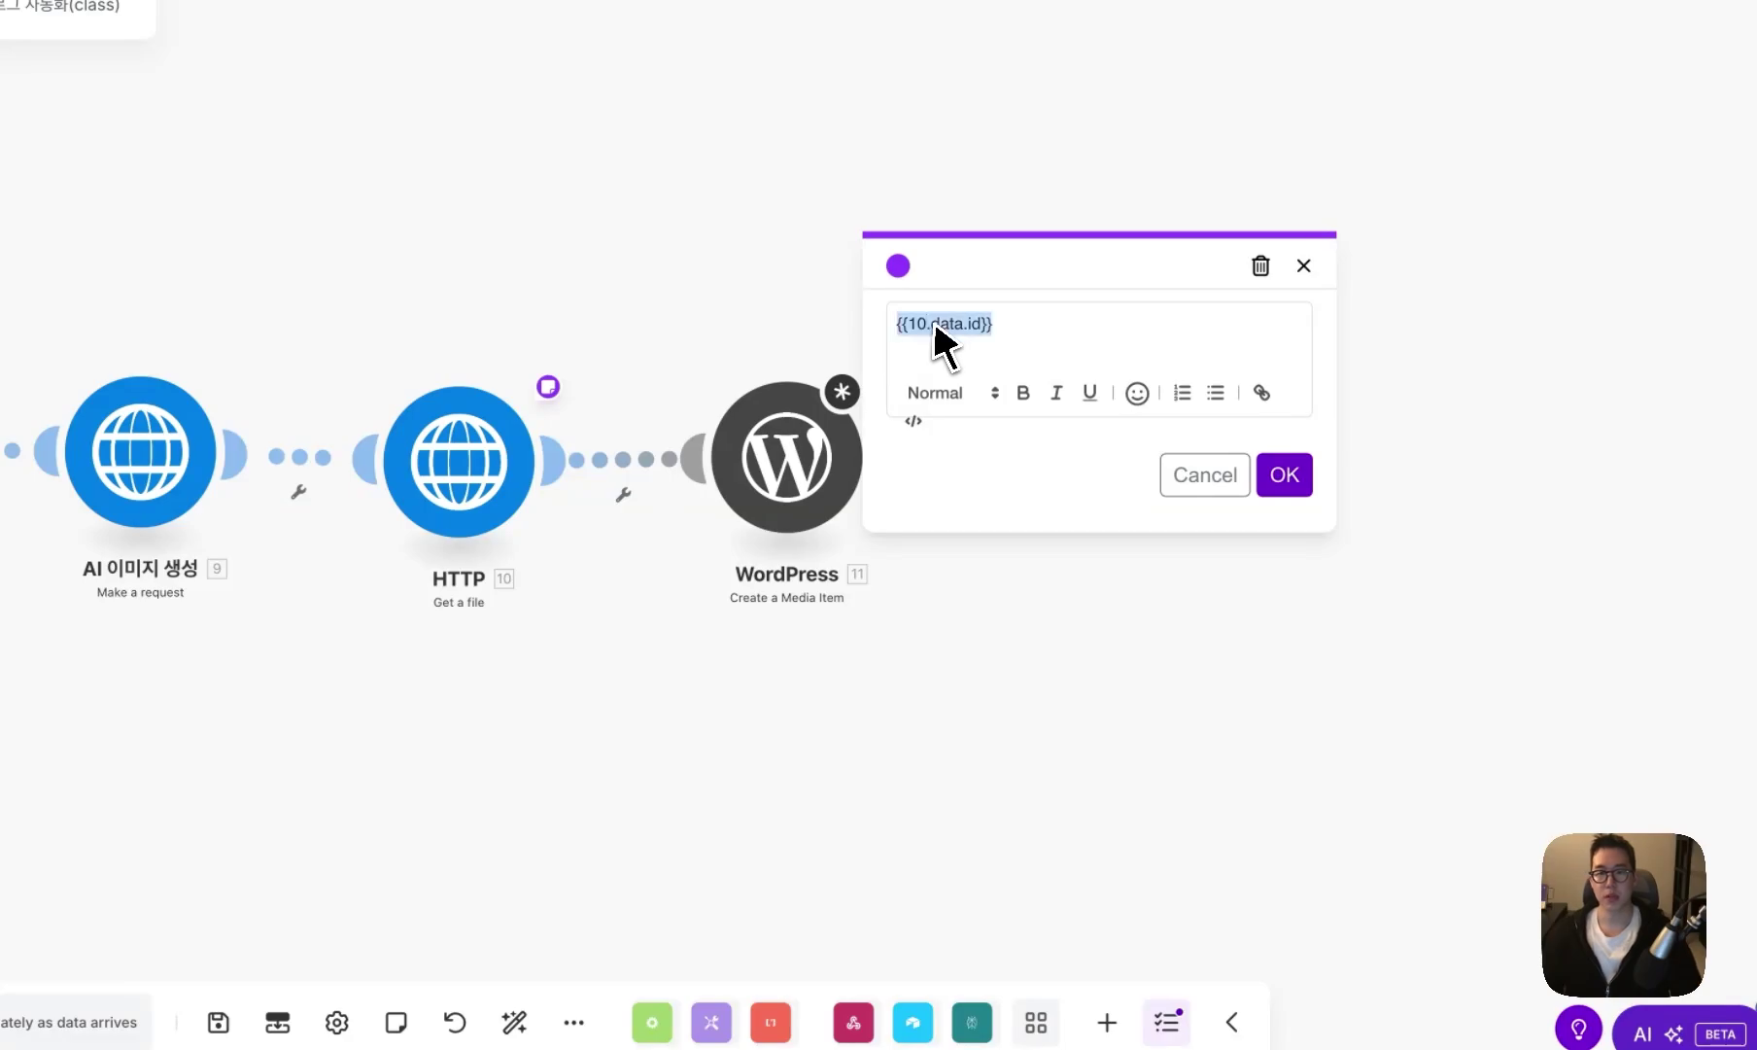
pyautogui.click(1180, 463)
# - Set File name to 10.data.id.png and Title to 10.data.id, then auto-arrange the modules
pyautogui.click(851, 481)
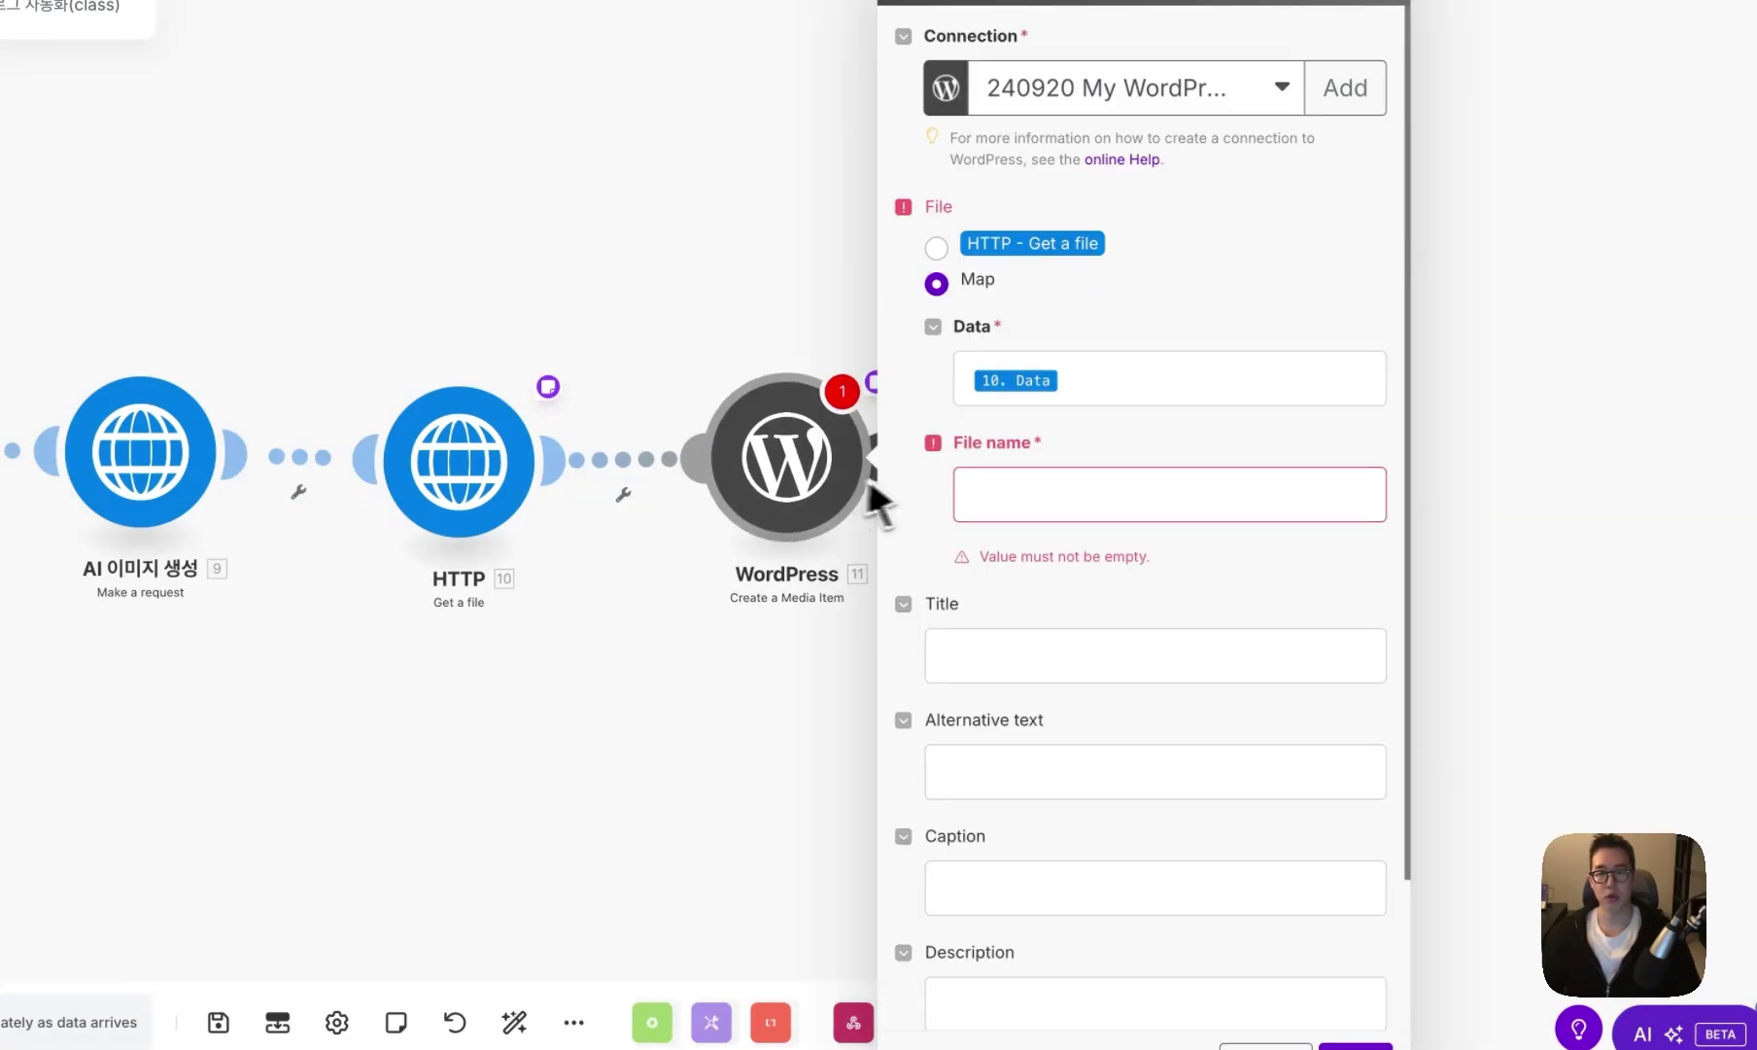
pyautogui.click(1088, 481)
pyautogui.hotkey('ctrl', 'v')
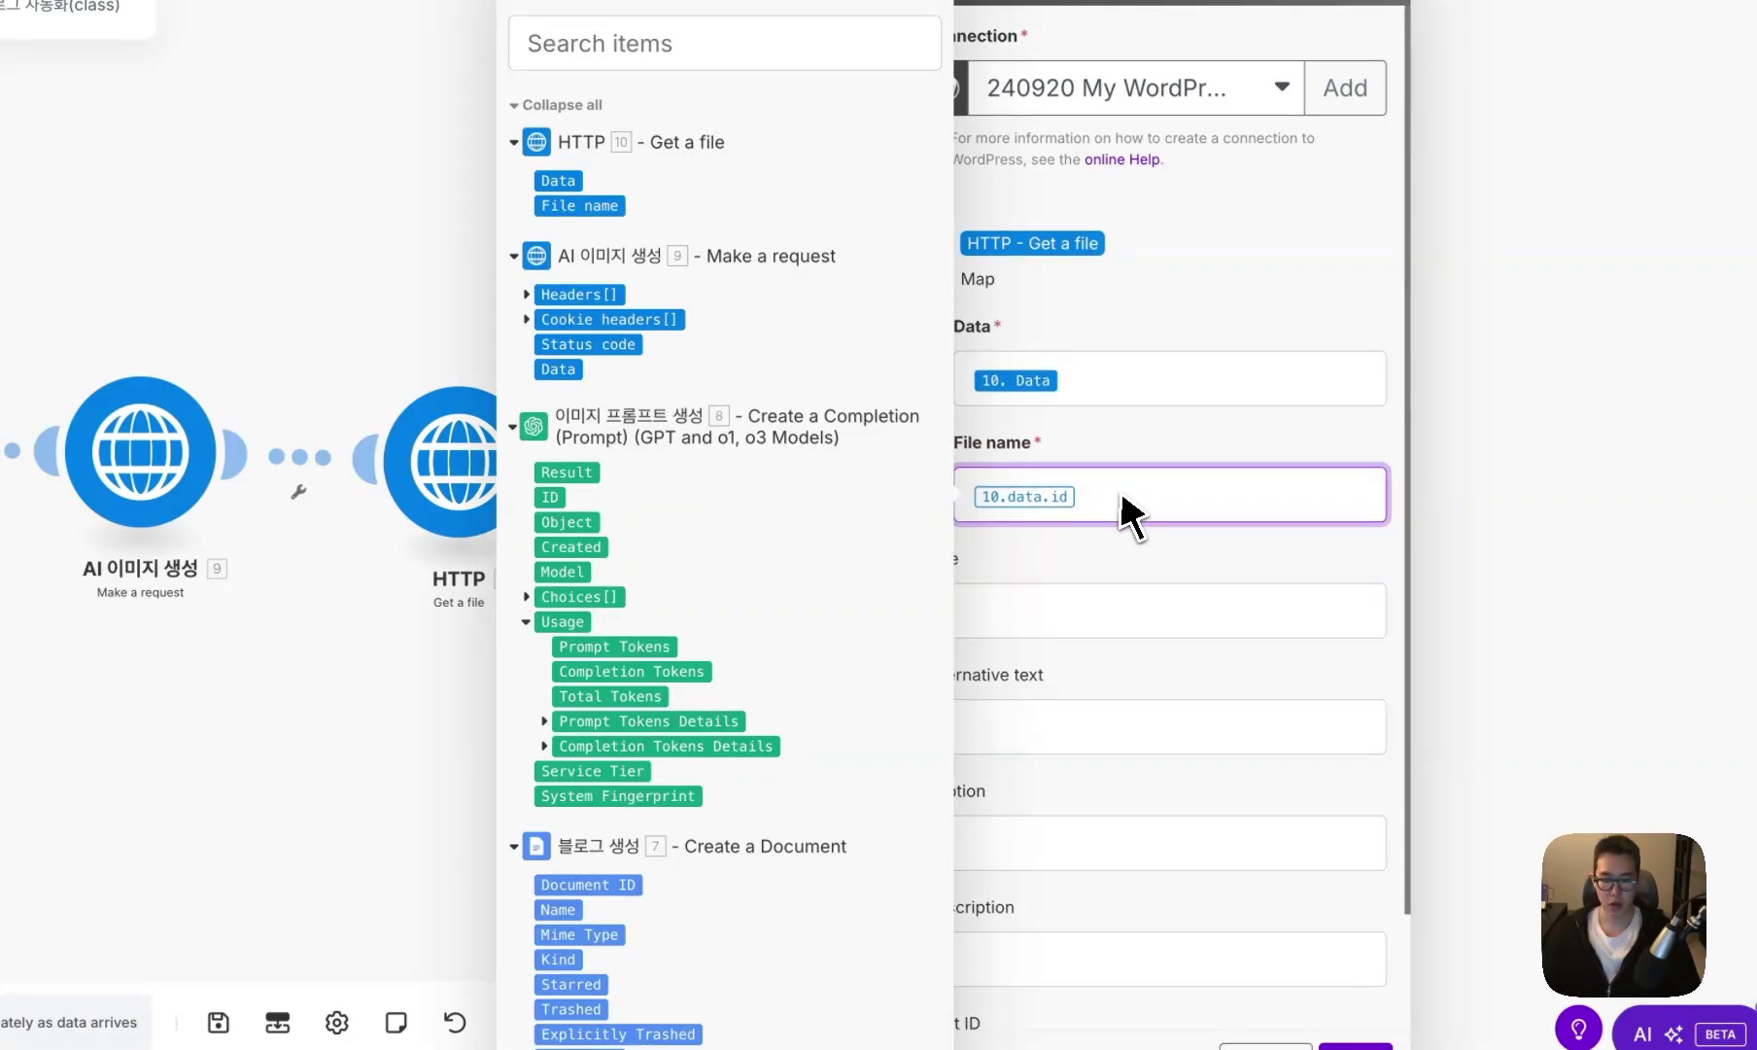
pyautogui.write('.png')
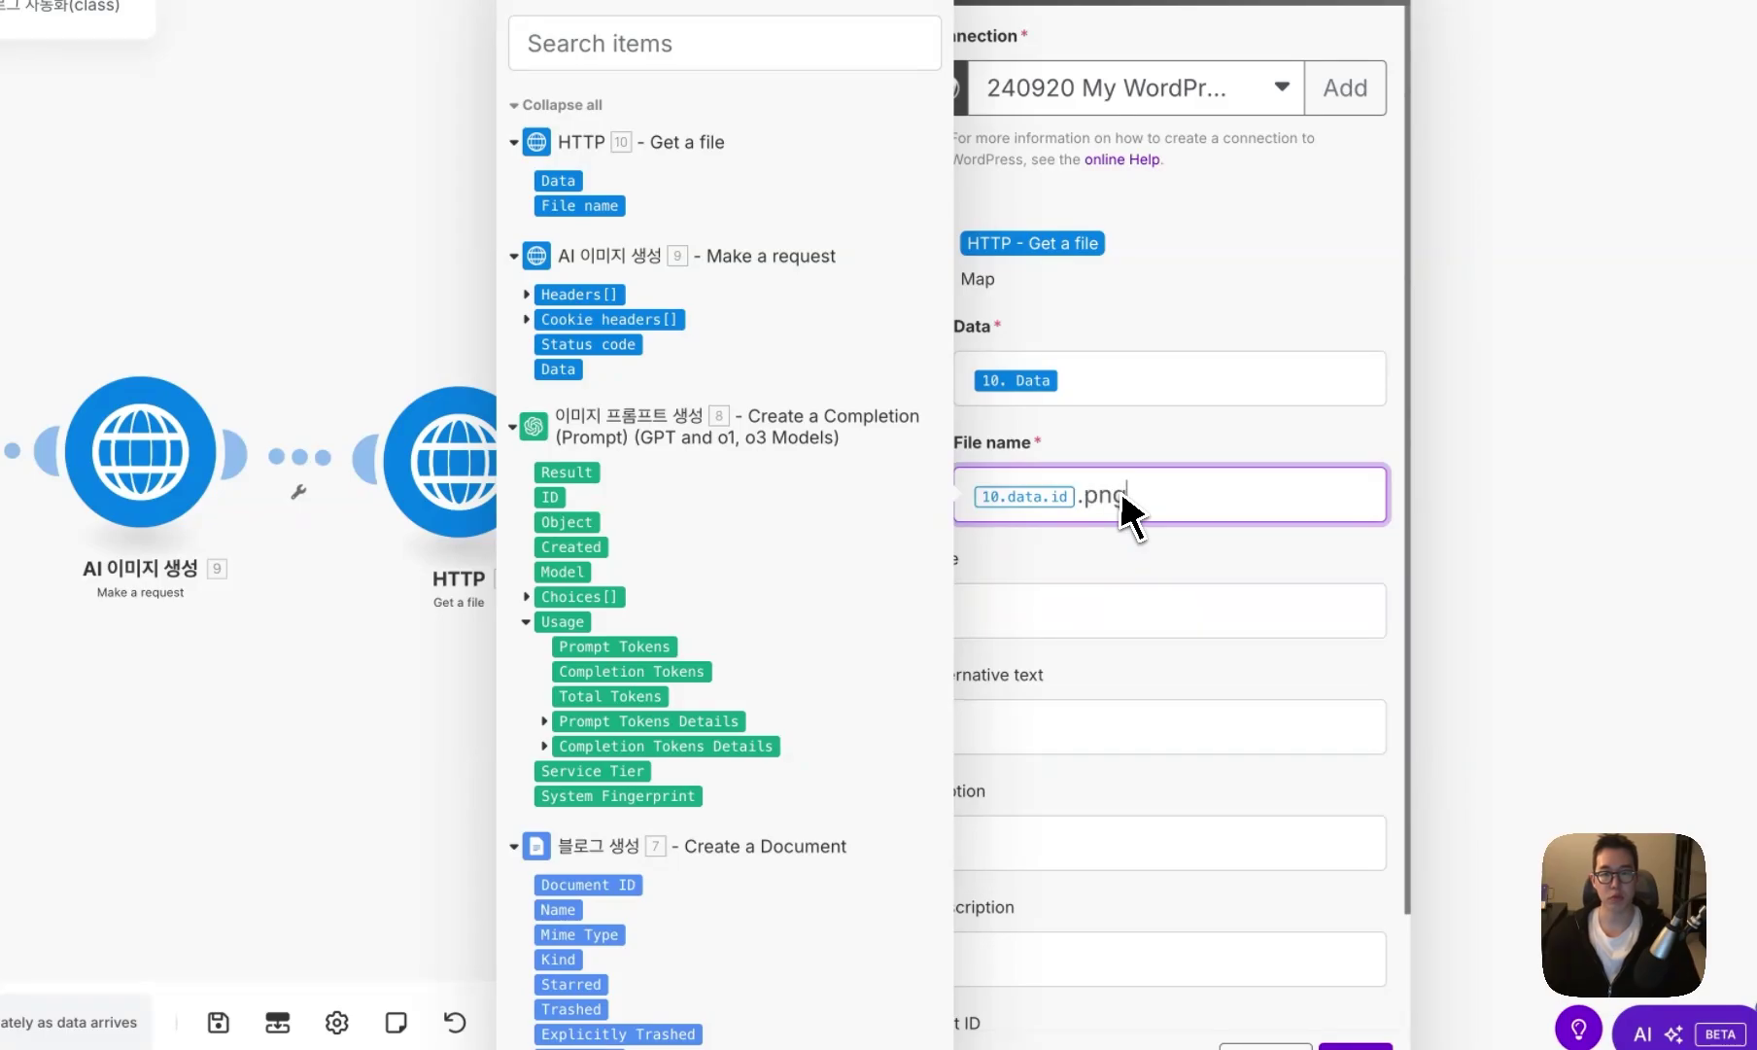
pyautogui.click(1075, 576)
pyautogui.click(1037, 612)
pyautogui.hotkey('ctrl', 'v')
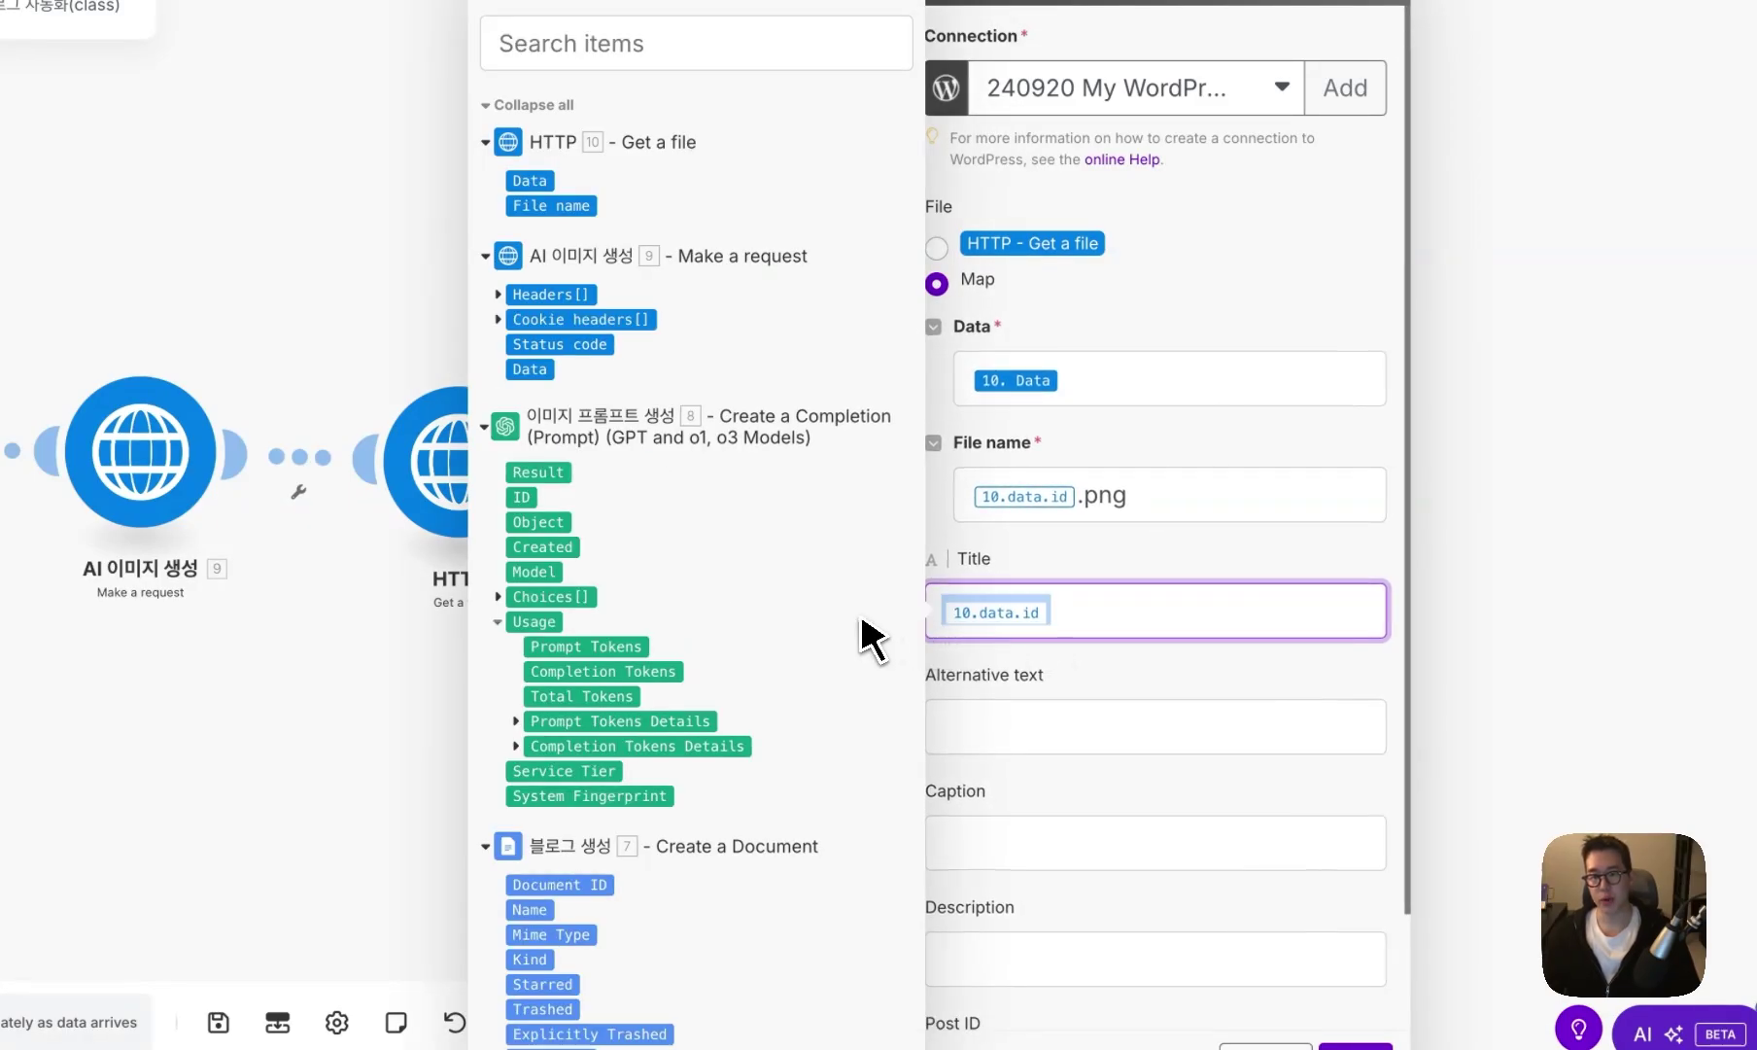
pyautogui.click(1355, 1046)
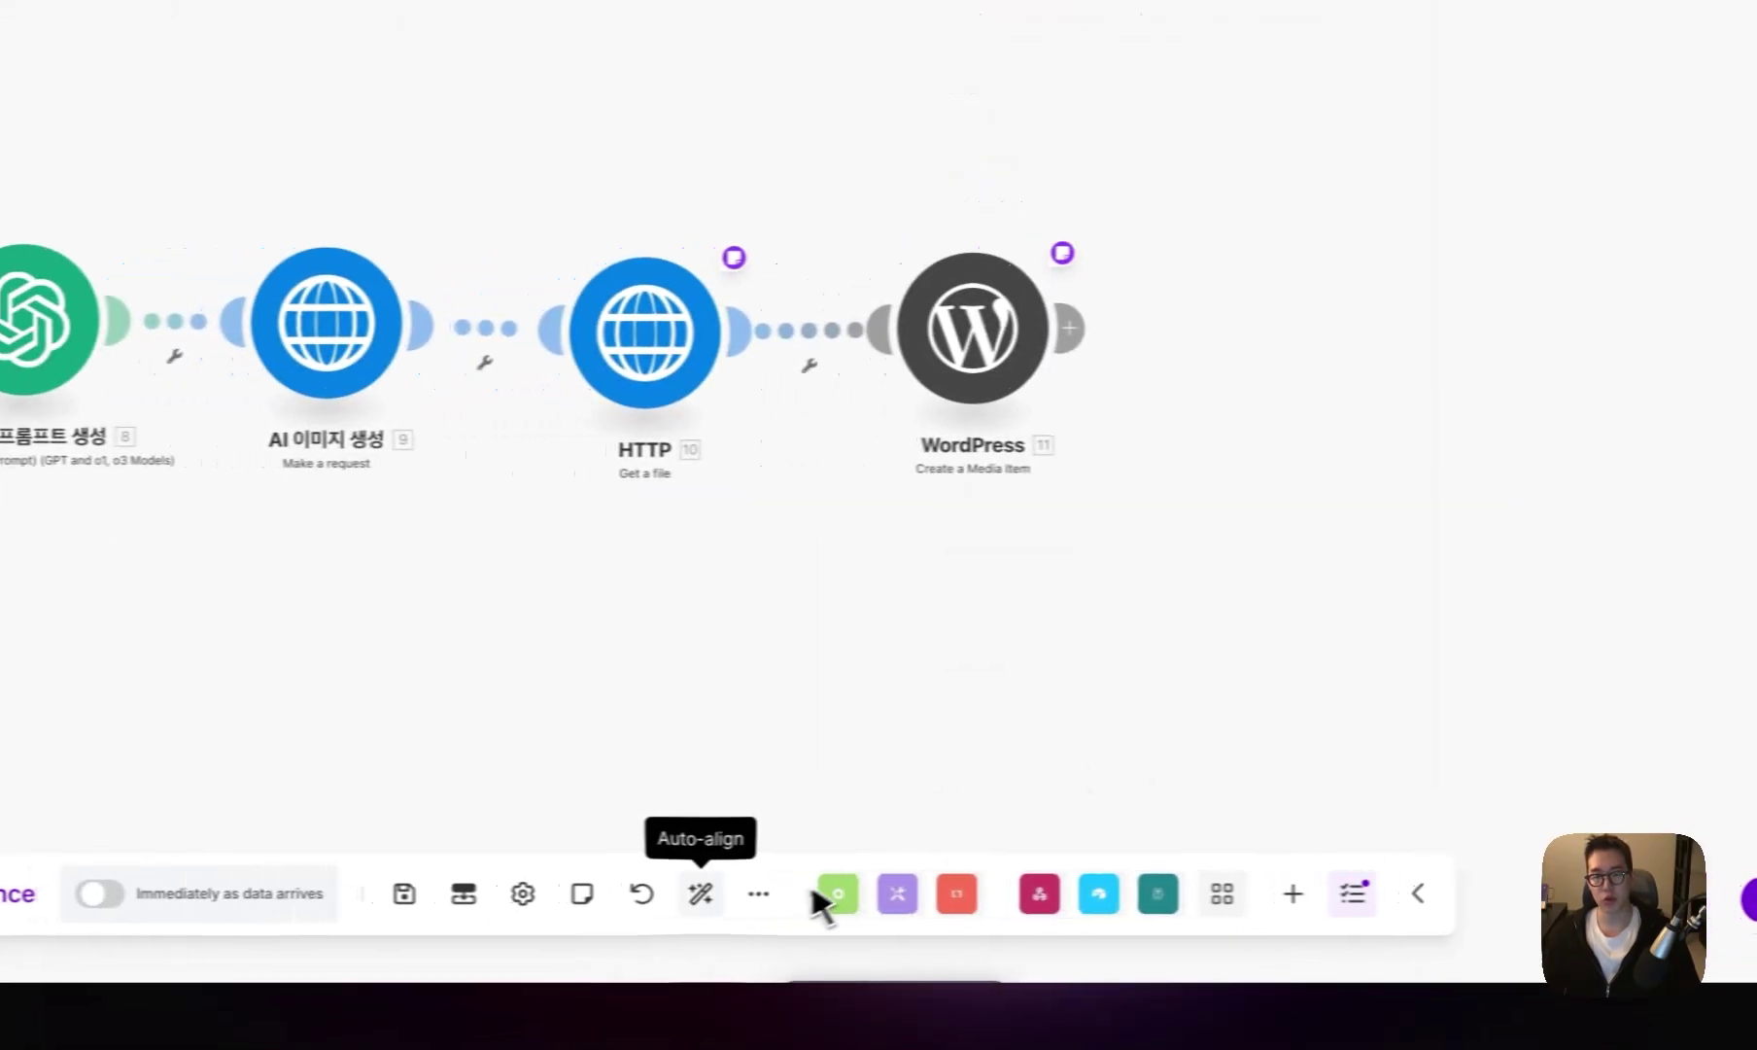
pyautogui.click(515, 1022)
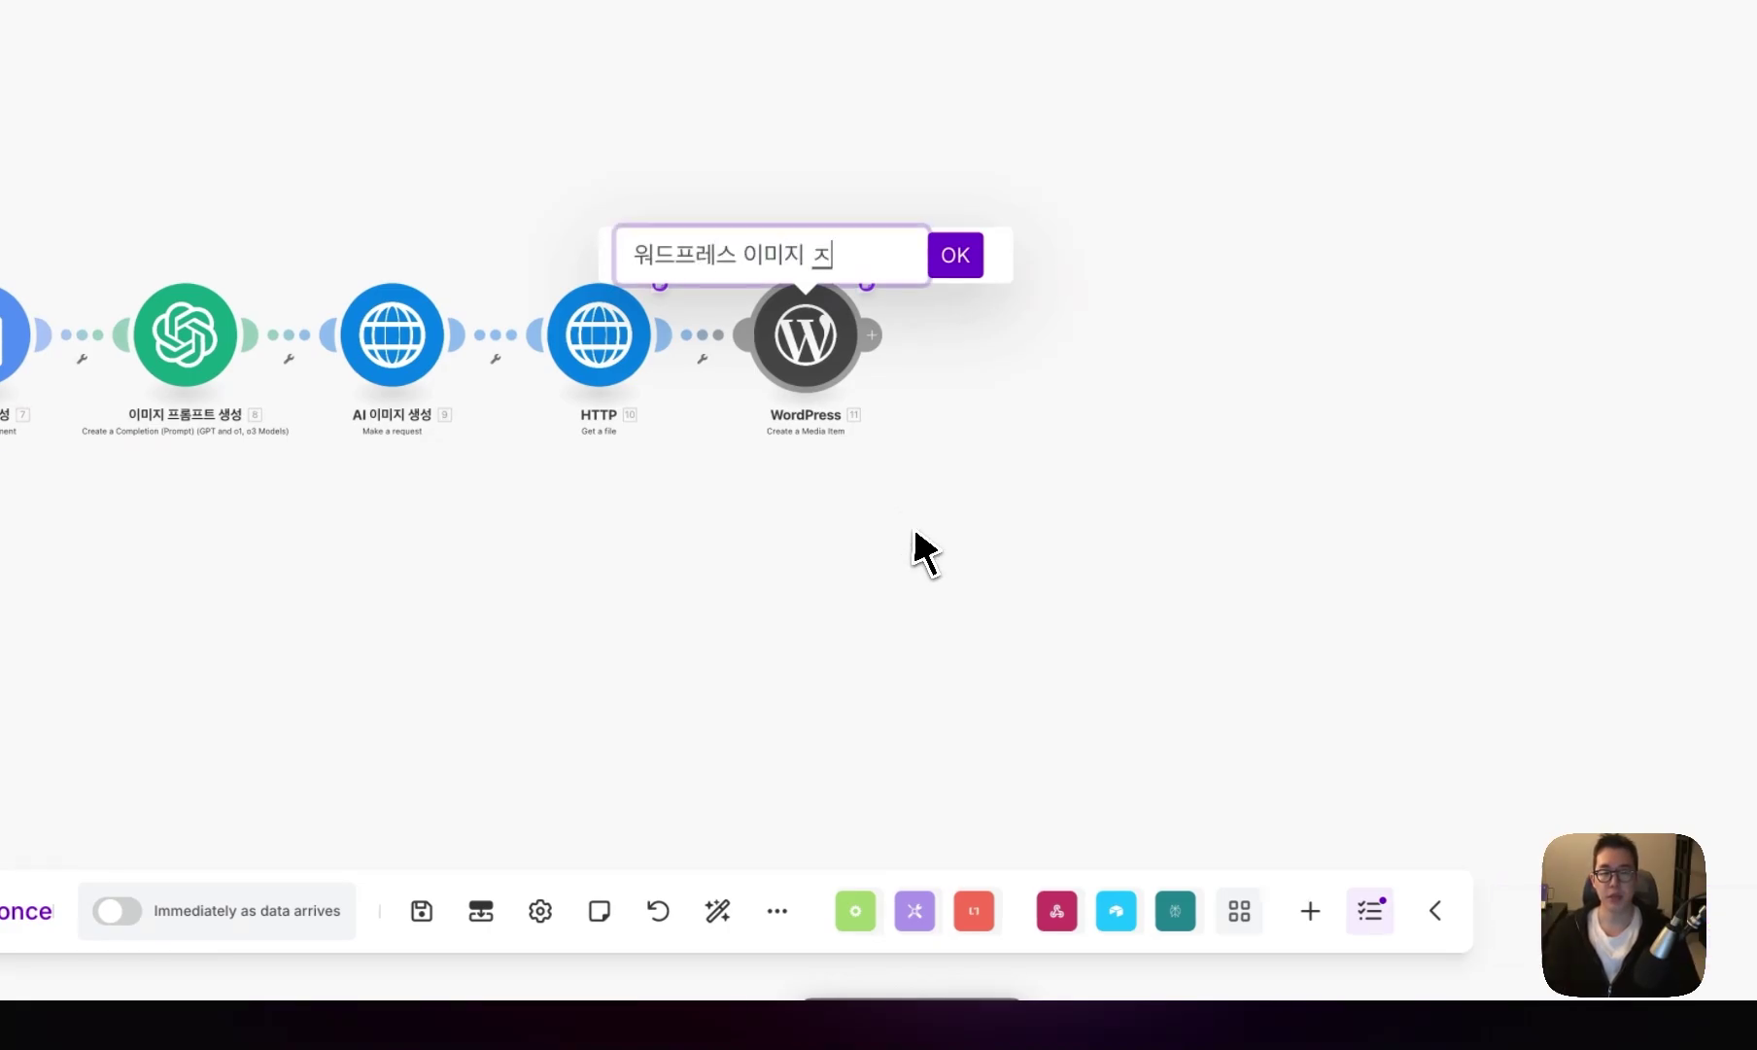
# - Name the WordPress module 워드프레스 이미지 저장 and clone the image prompt module after it as 스토리 구조 생성
pyautogui.write('저장')
pyautogui.press('Return')
pyautogui.rightClick(302, 277)
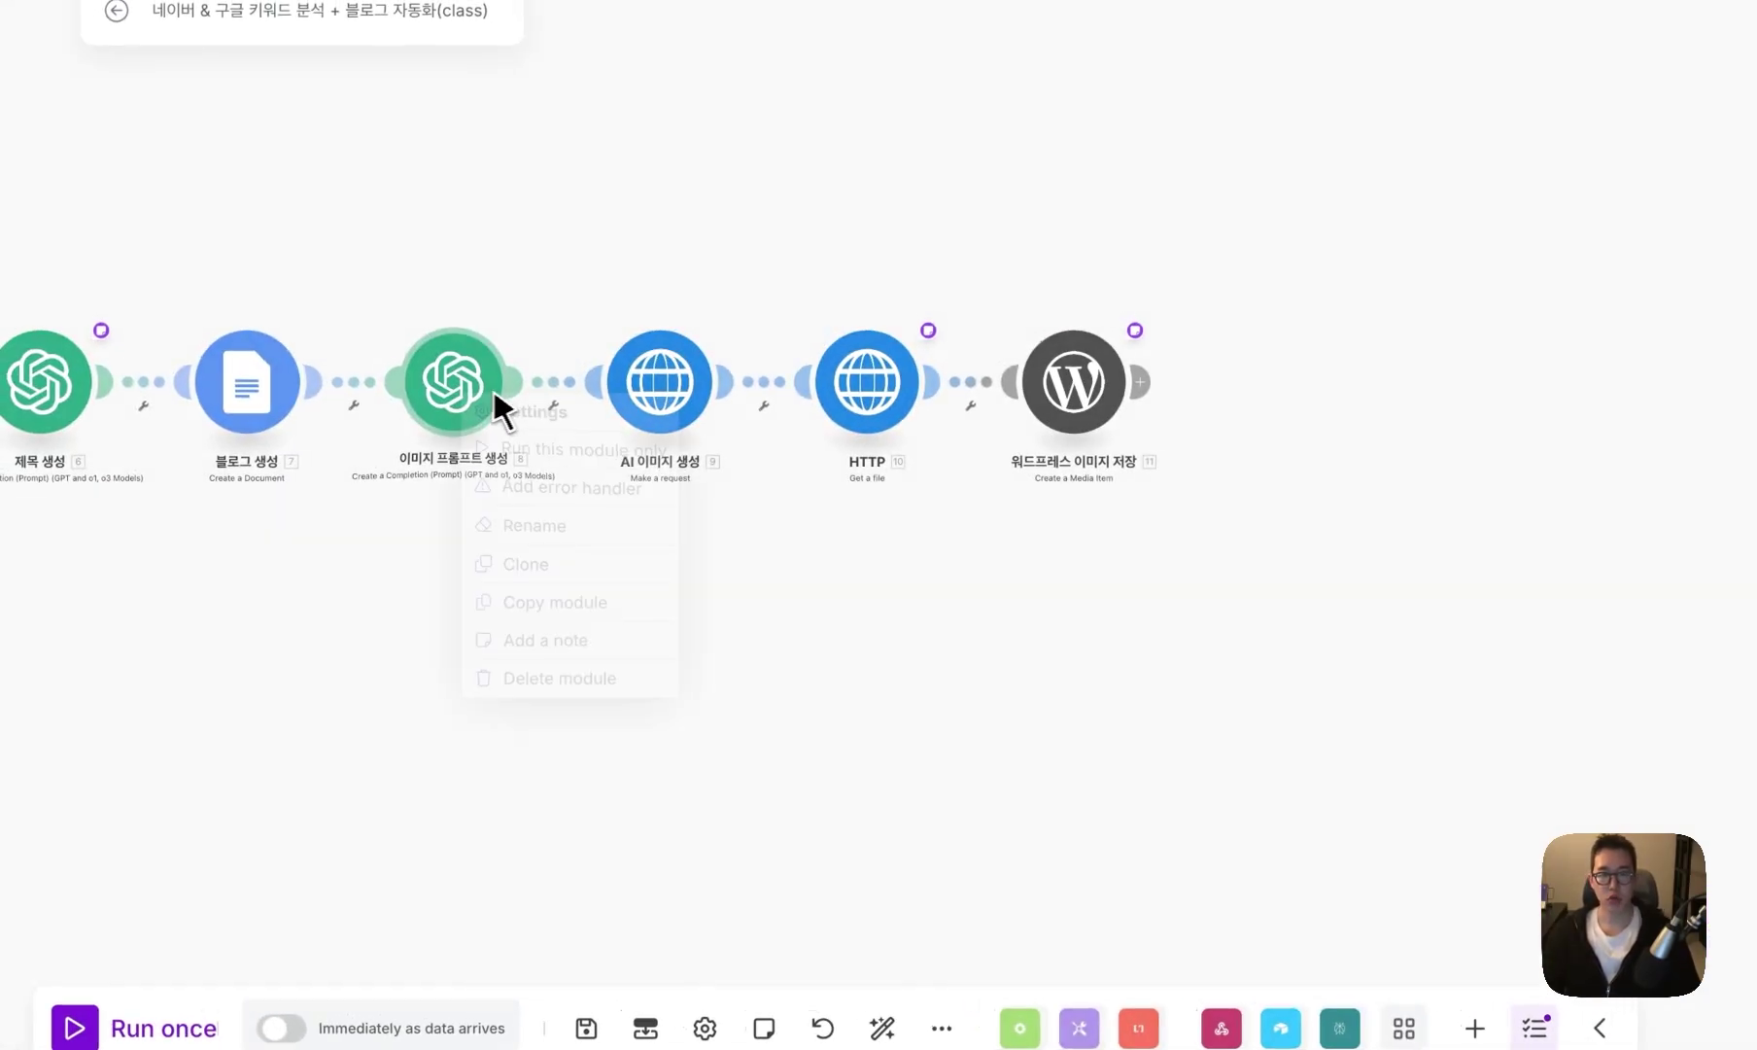
pyautogui.click(362, 447)
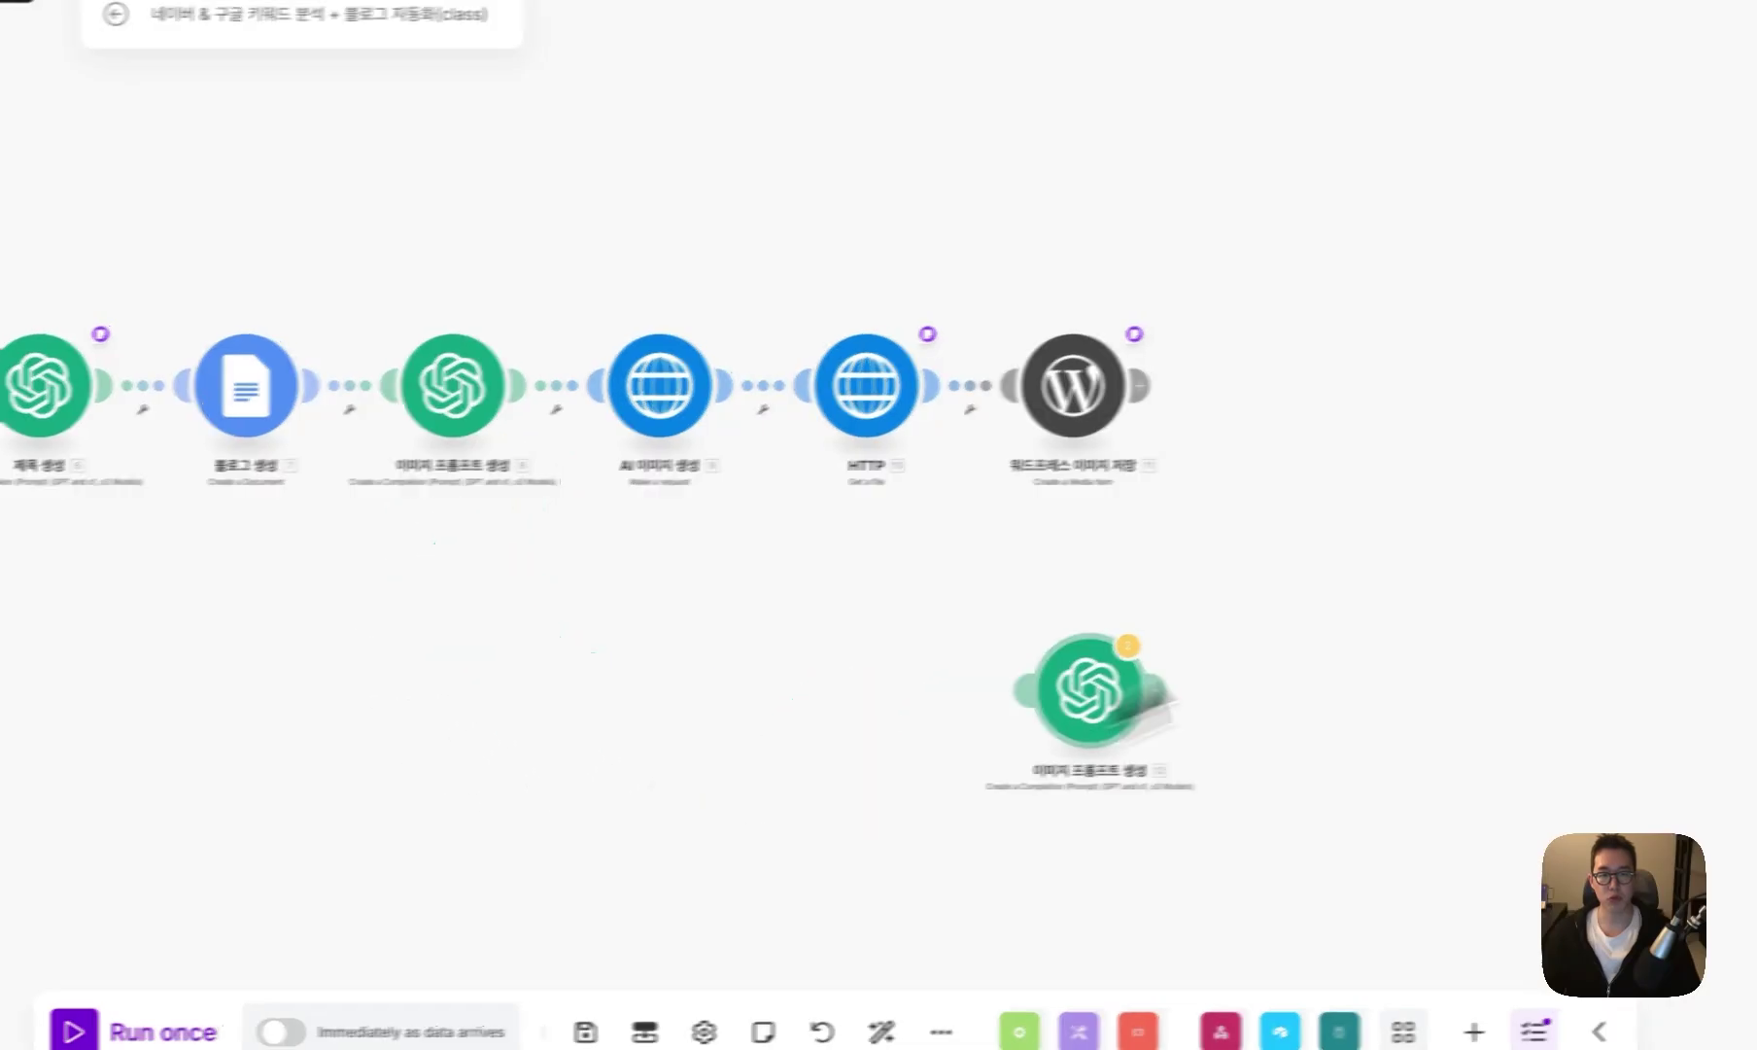
pyautogui.click(1322, 416)
pyautogui.rightClick(1329, 402)
pyautogui.click(1078, 550)
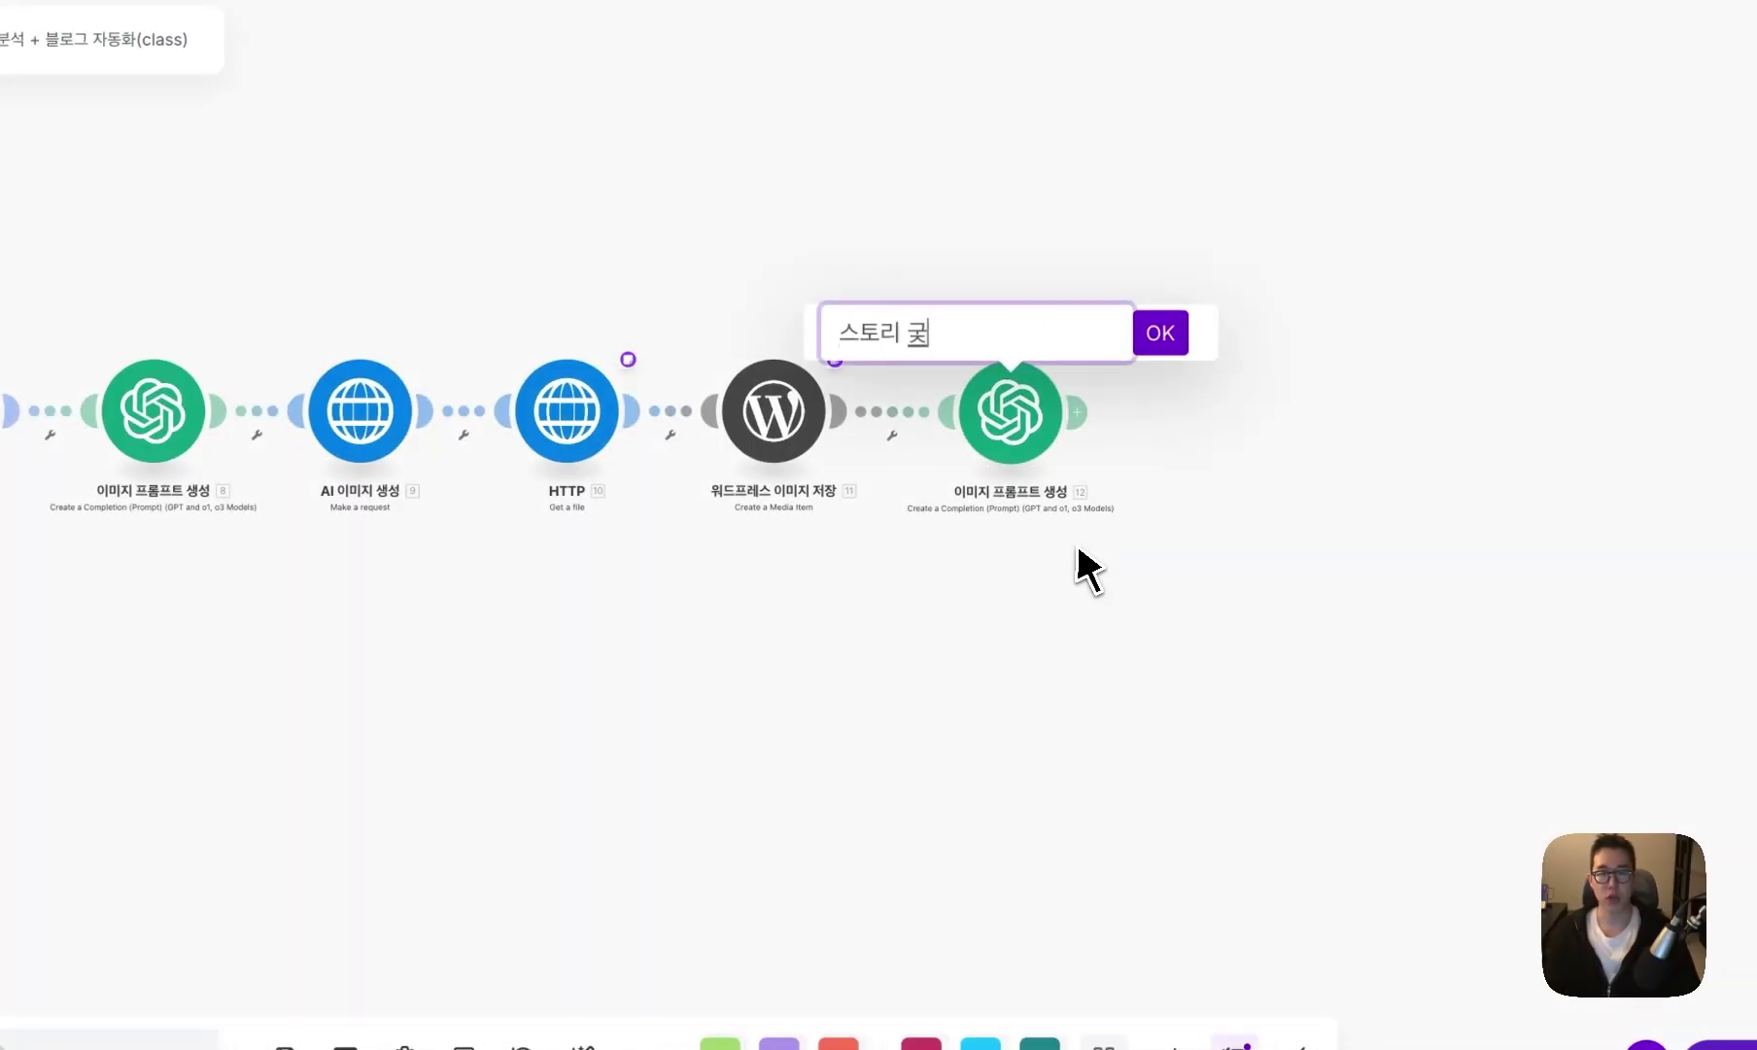
pyautogui.write('스토리 구조 생성')
pyautogui.press('Return')
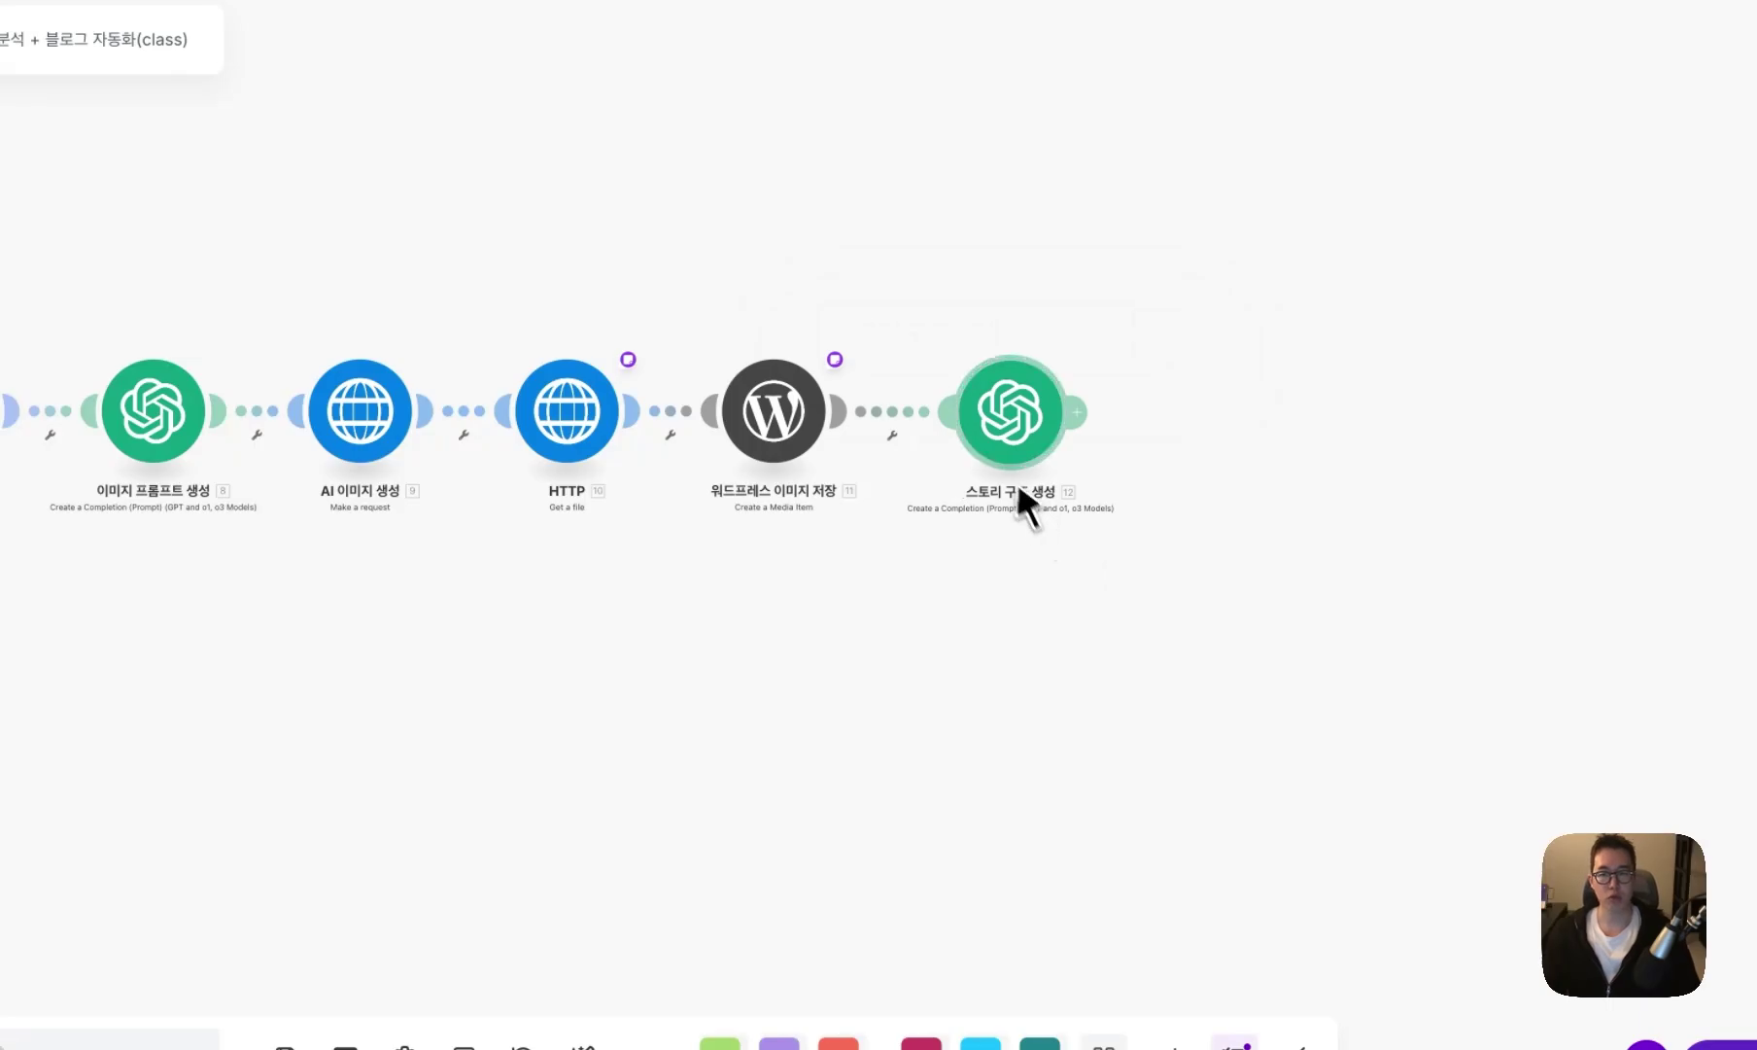
# - Set 스토리 구조 생성's response format to JSON Object with parsed JSON response, and save
pyautogui.scroll(-10, 588, 648)
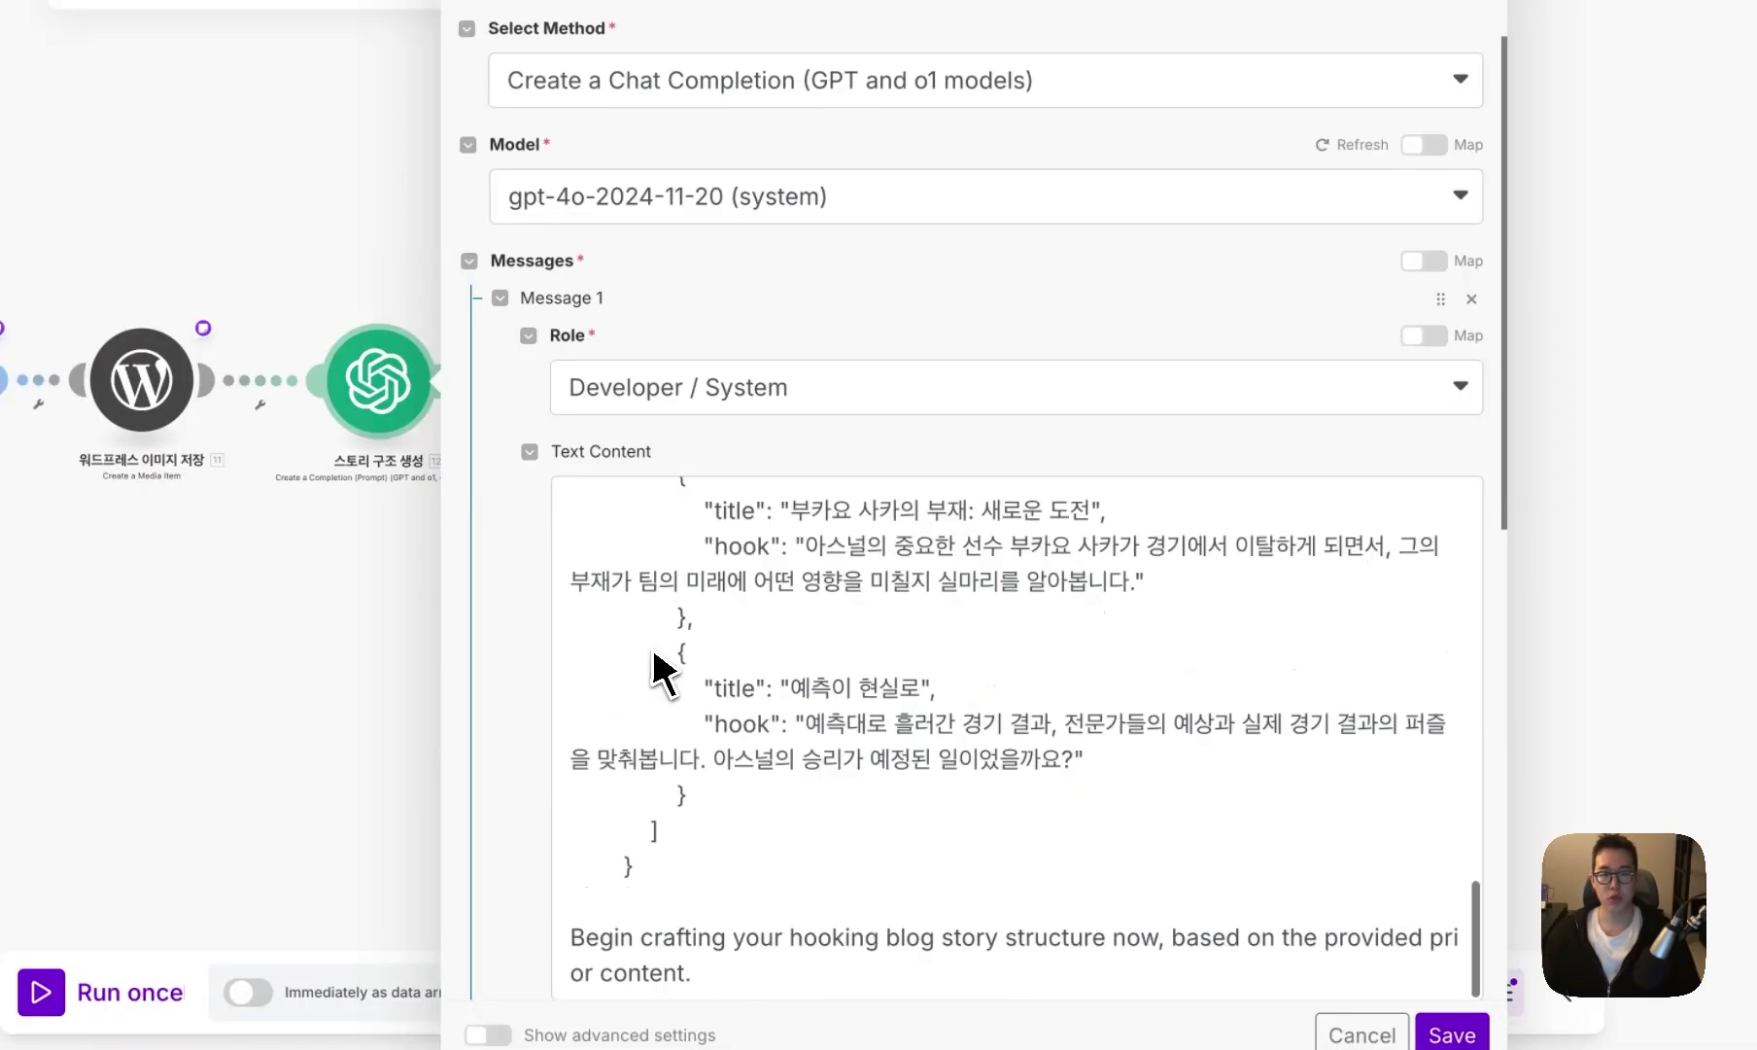
pyautogui.scroll(-3, 654, 664)
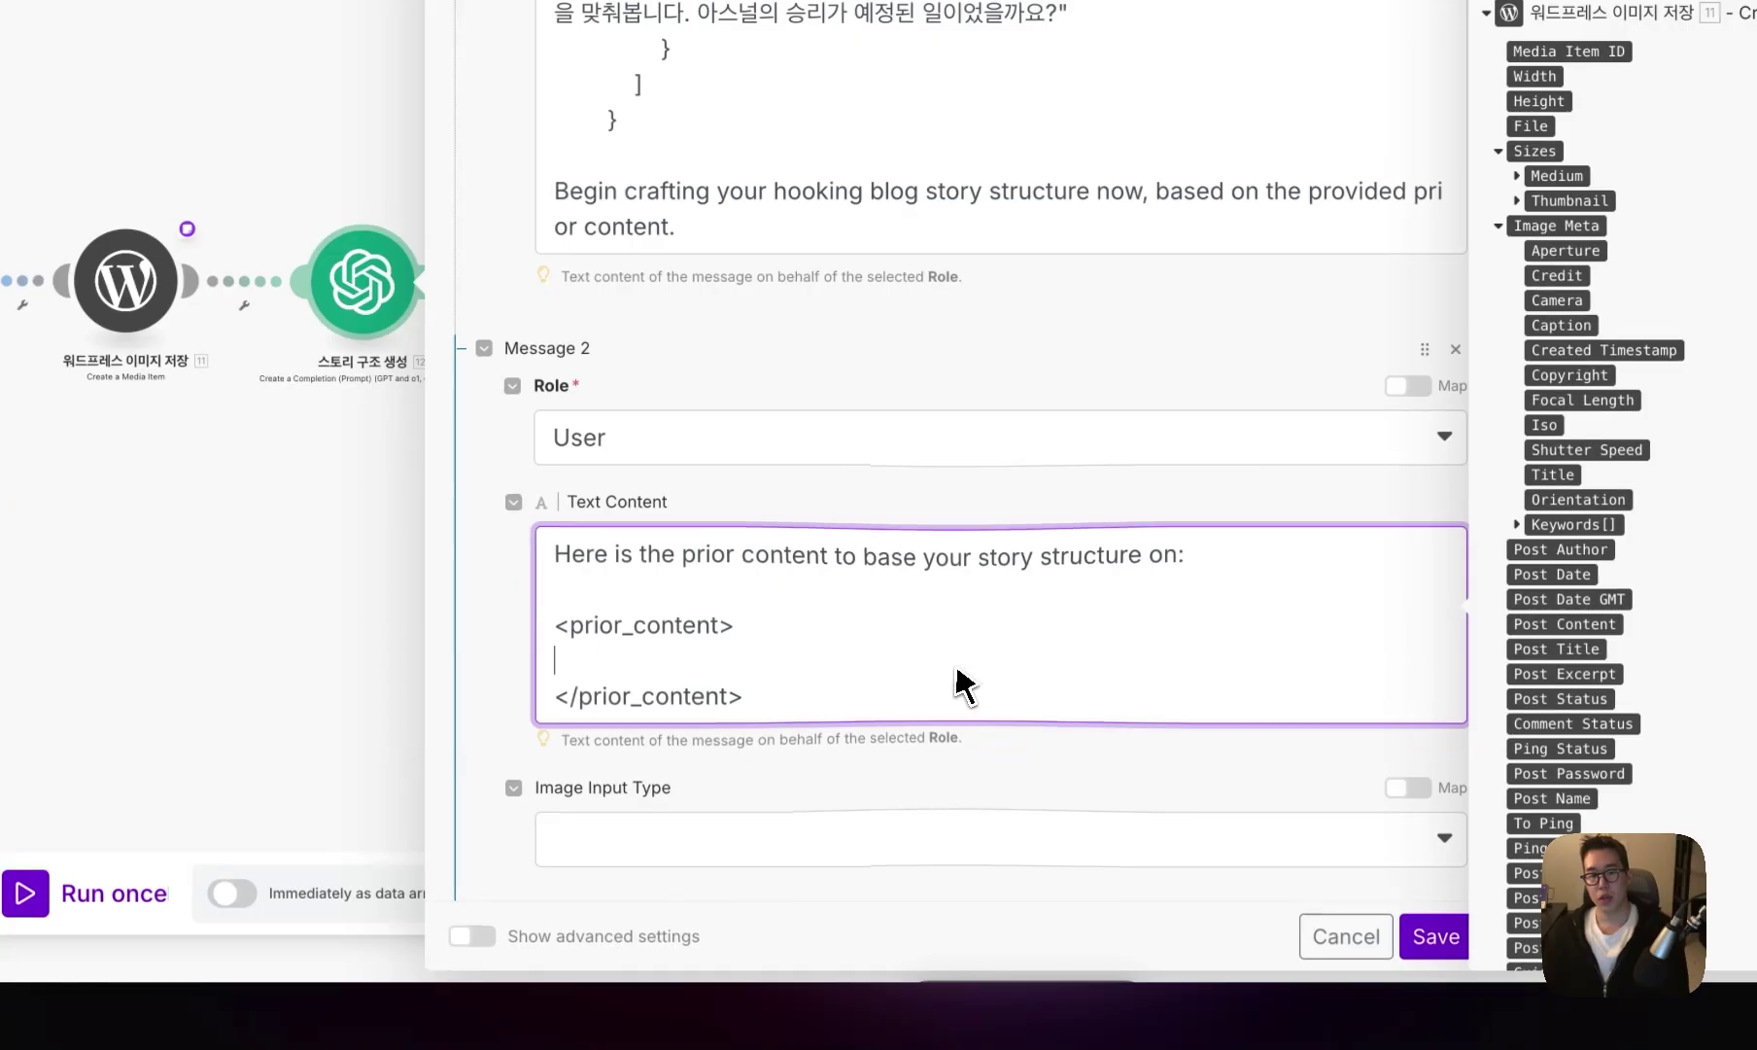
pyautogui.scroll(-3, 780, 483)
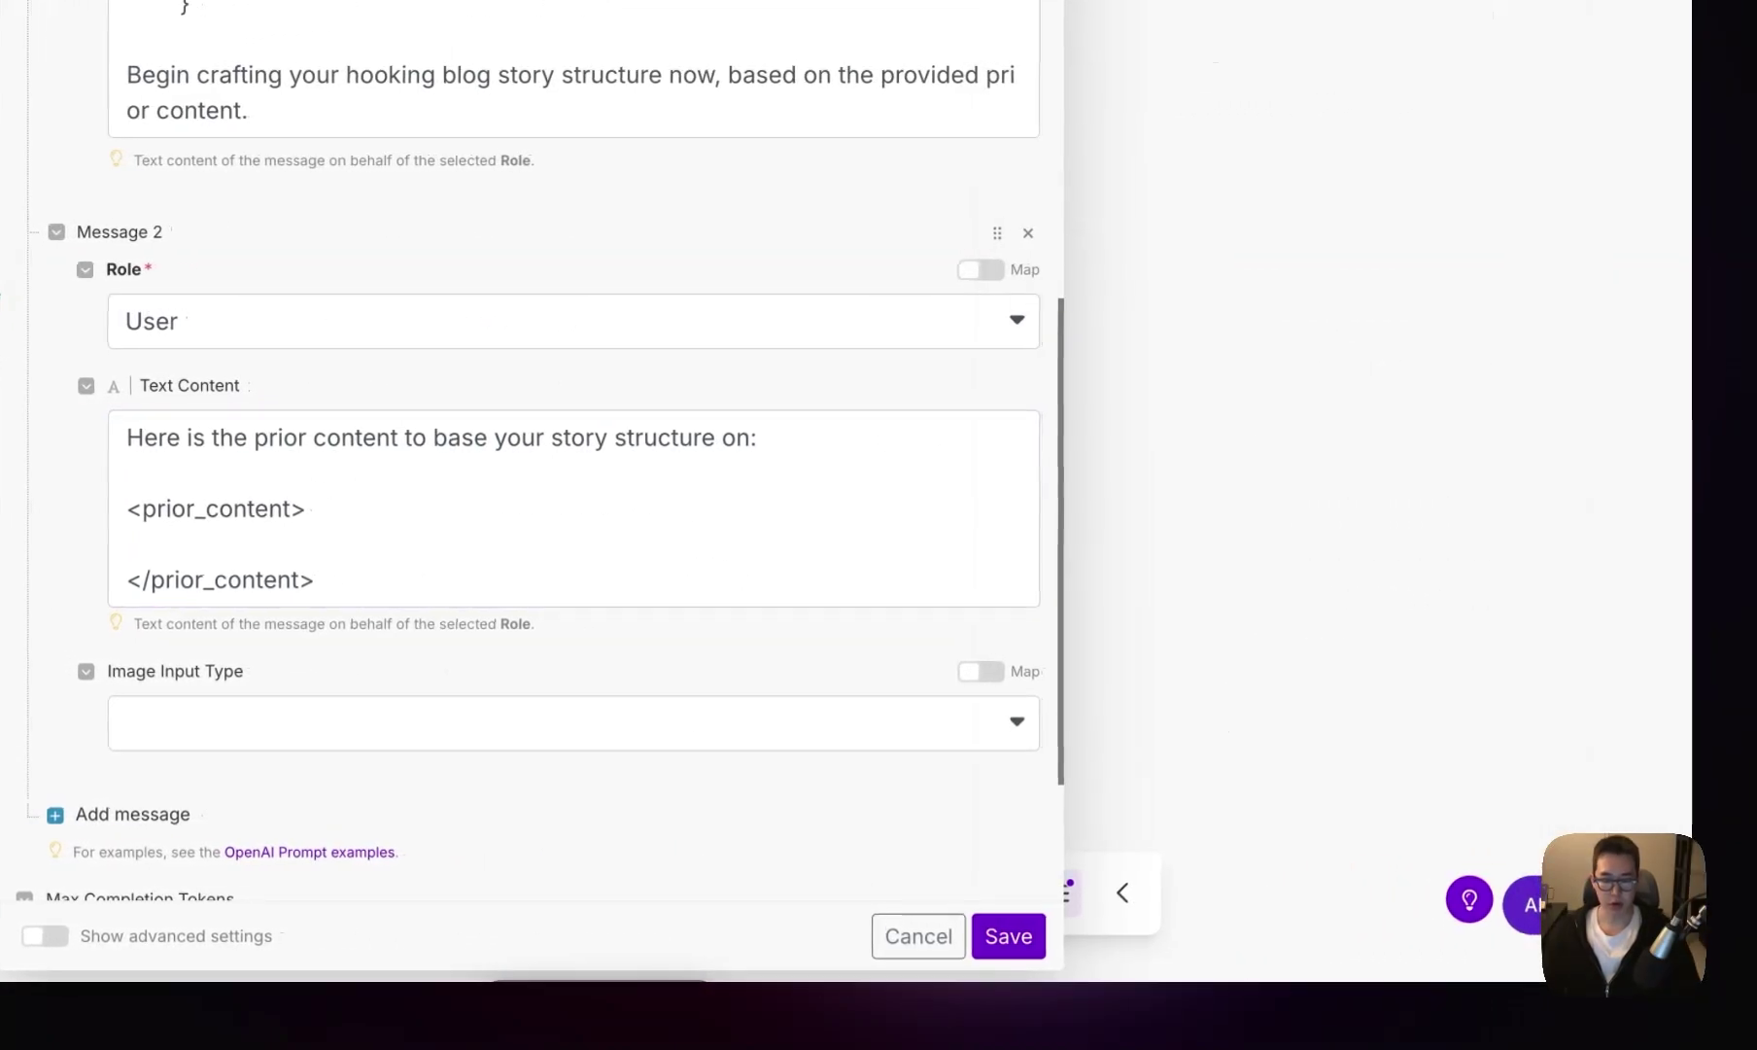
pyautogui.scroll(-3, 200, 835)
pyautogui.click(83, 934)
pyautogui.scroll(-2, 124, 662)
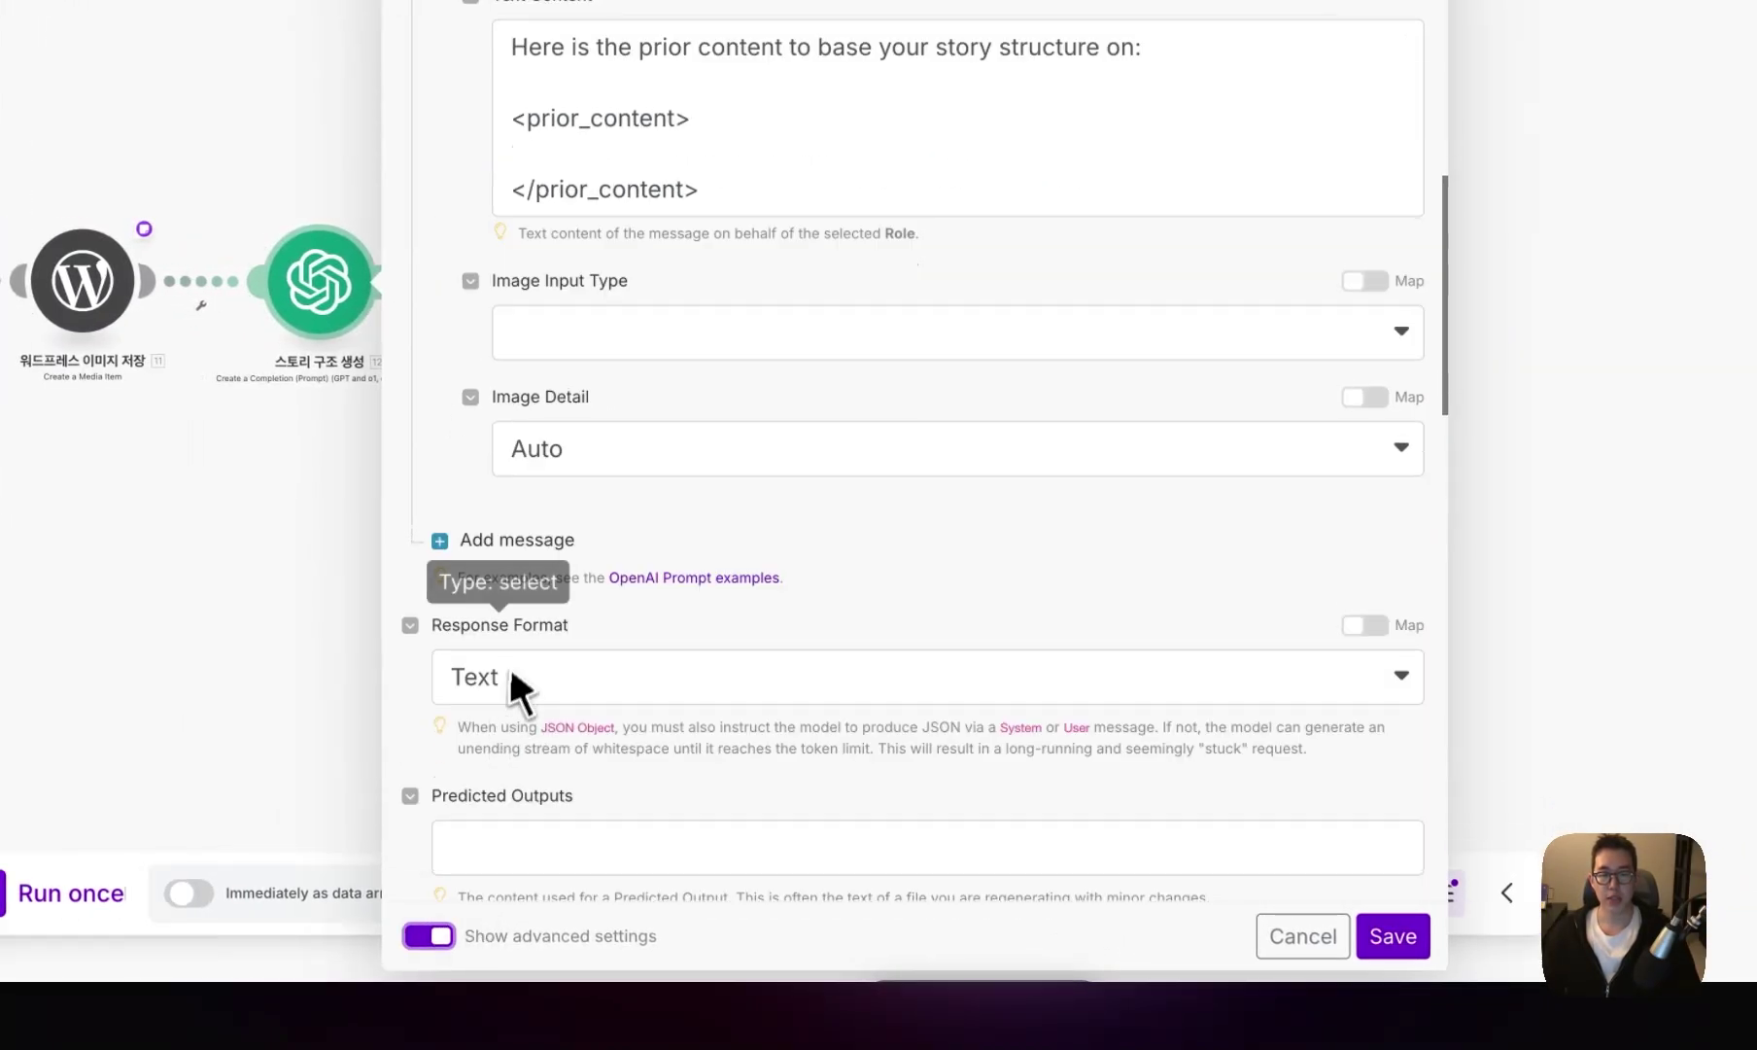
pyautogui.scroll(-3, 512, 672)
pyautogui.click(540, 548)
pyautogui.click(525, 682)
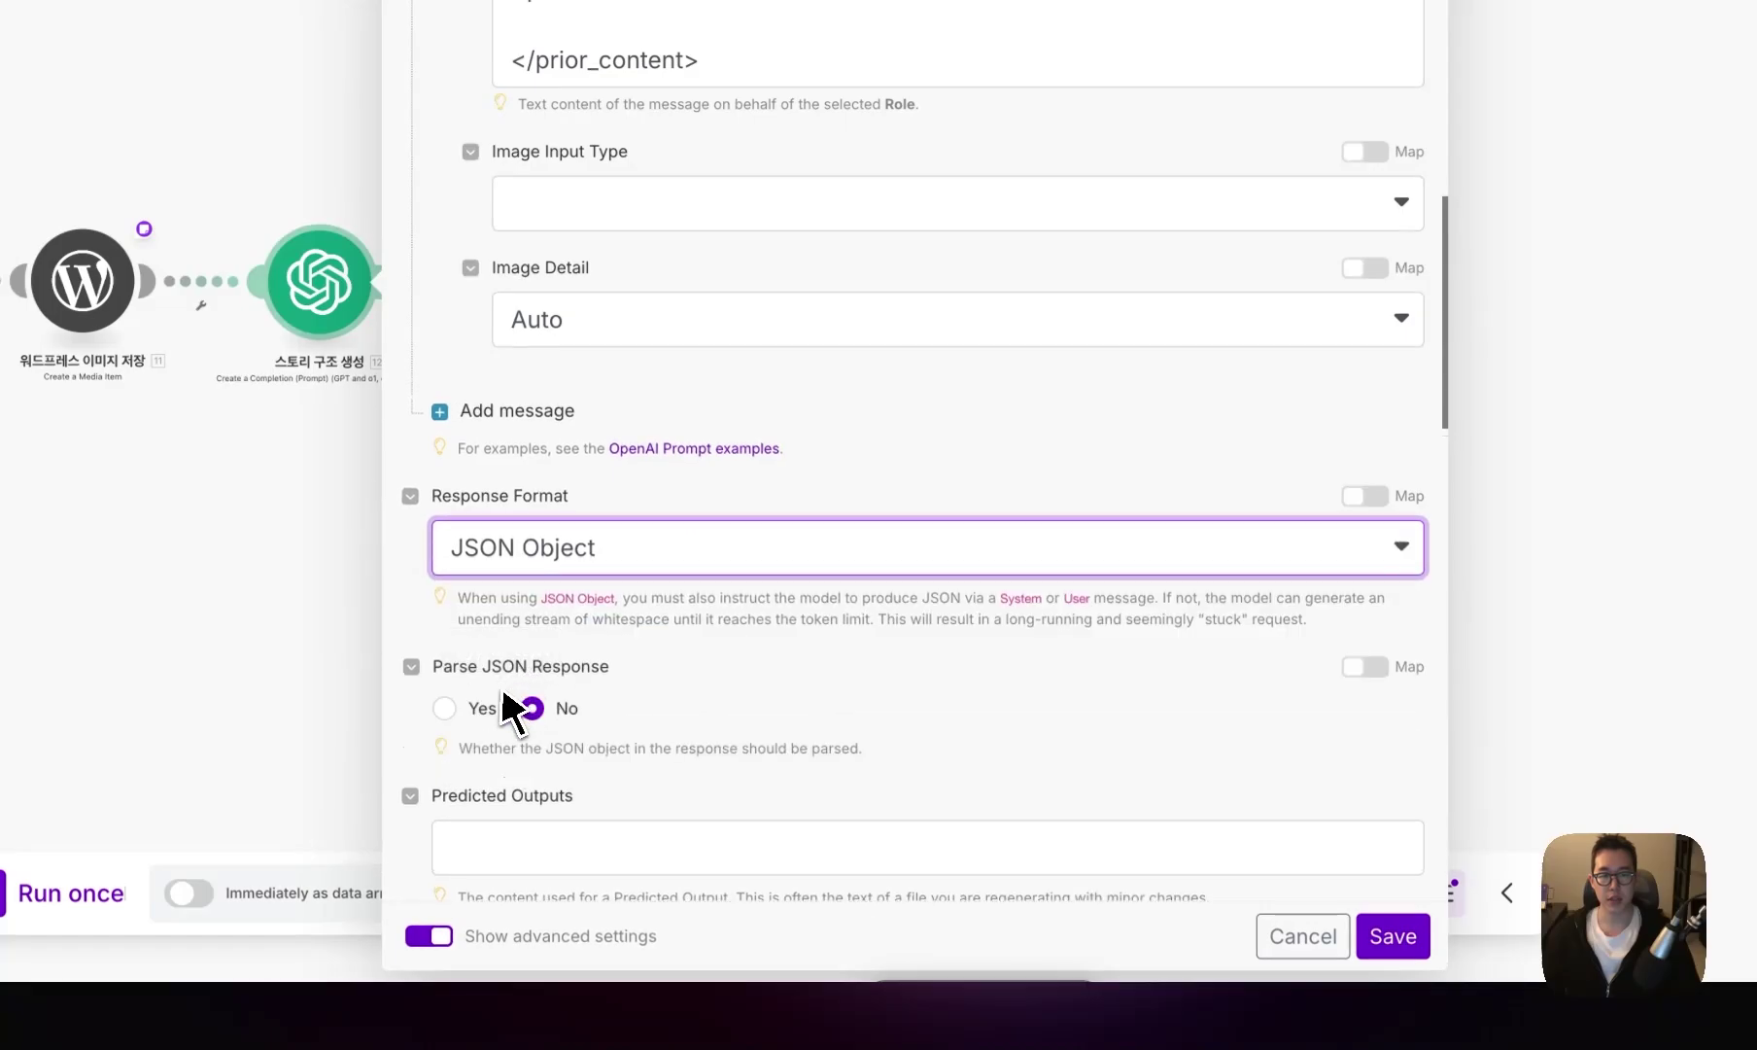
pyautogui.click(501, 698)
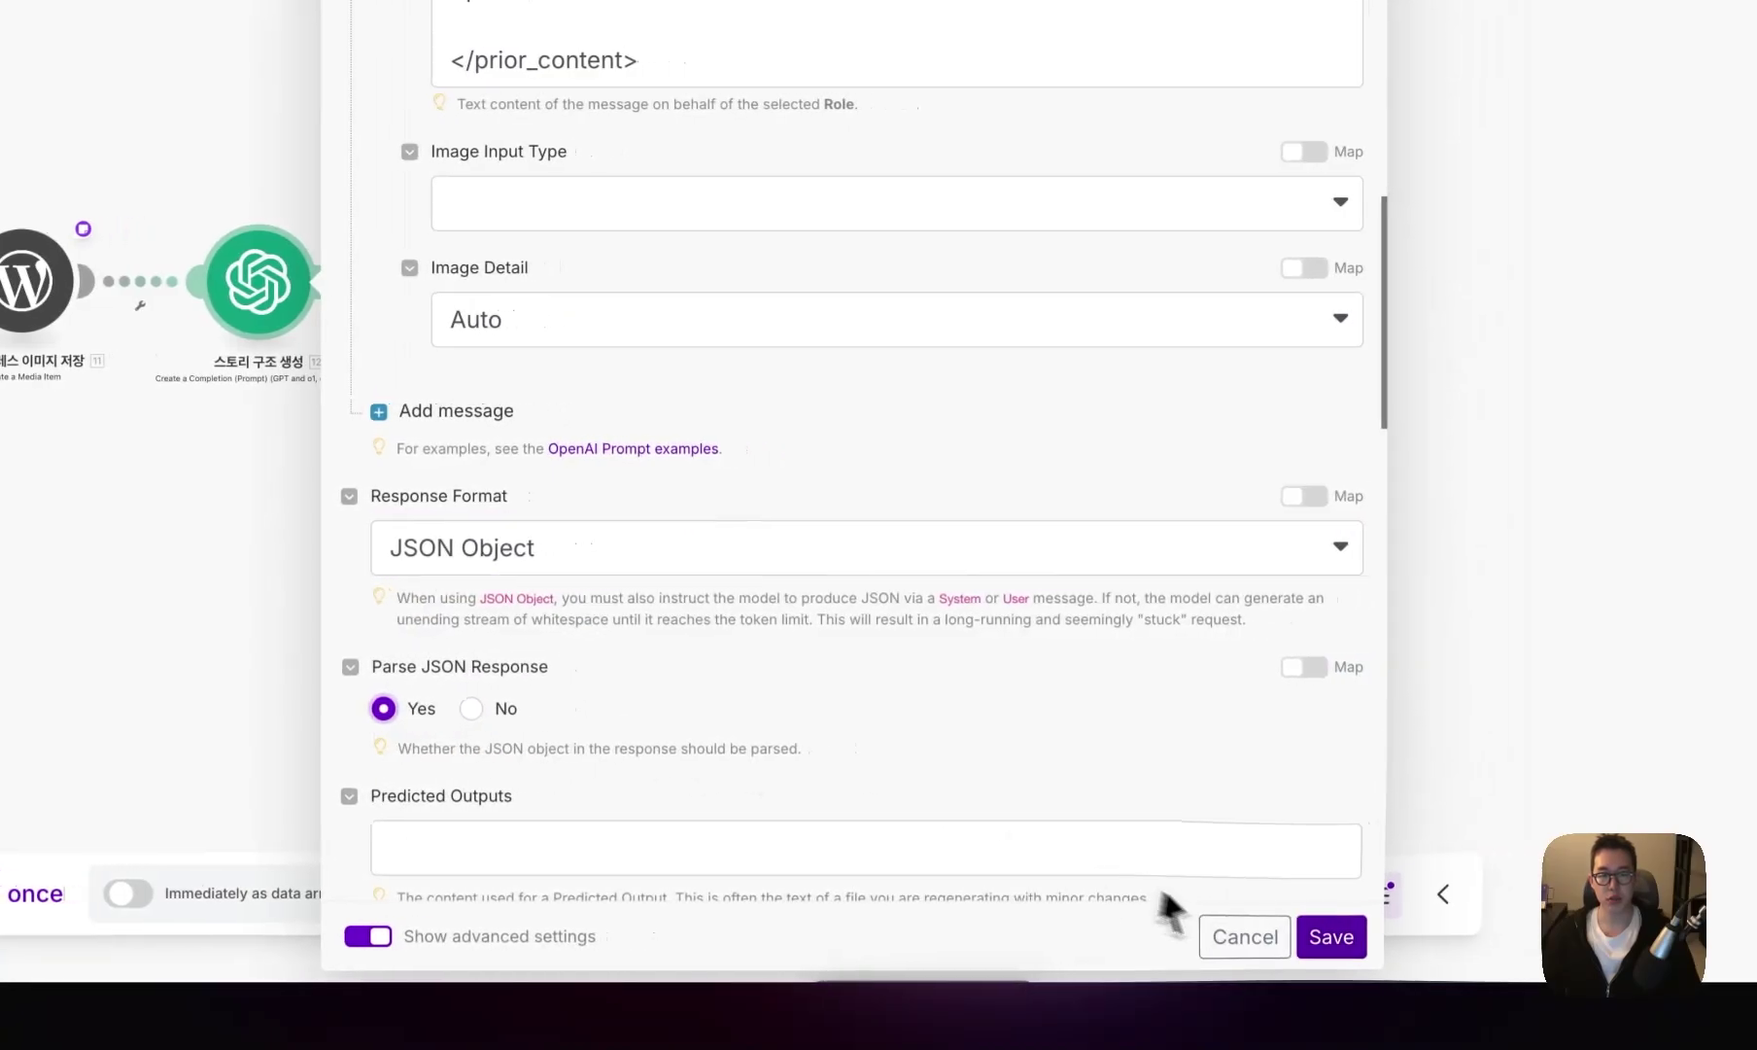
pyautogui.click(1393, 936)
# - Insert 5.body.choices[].message.content between the prior_content tags
pyautogui.rightClick(692, 450)
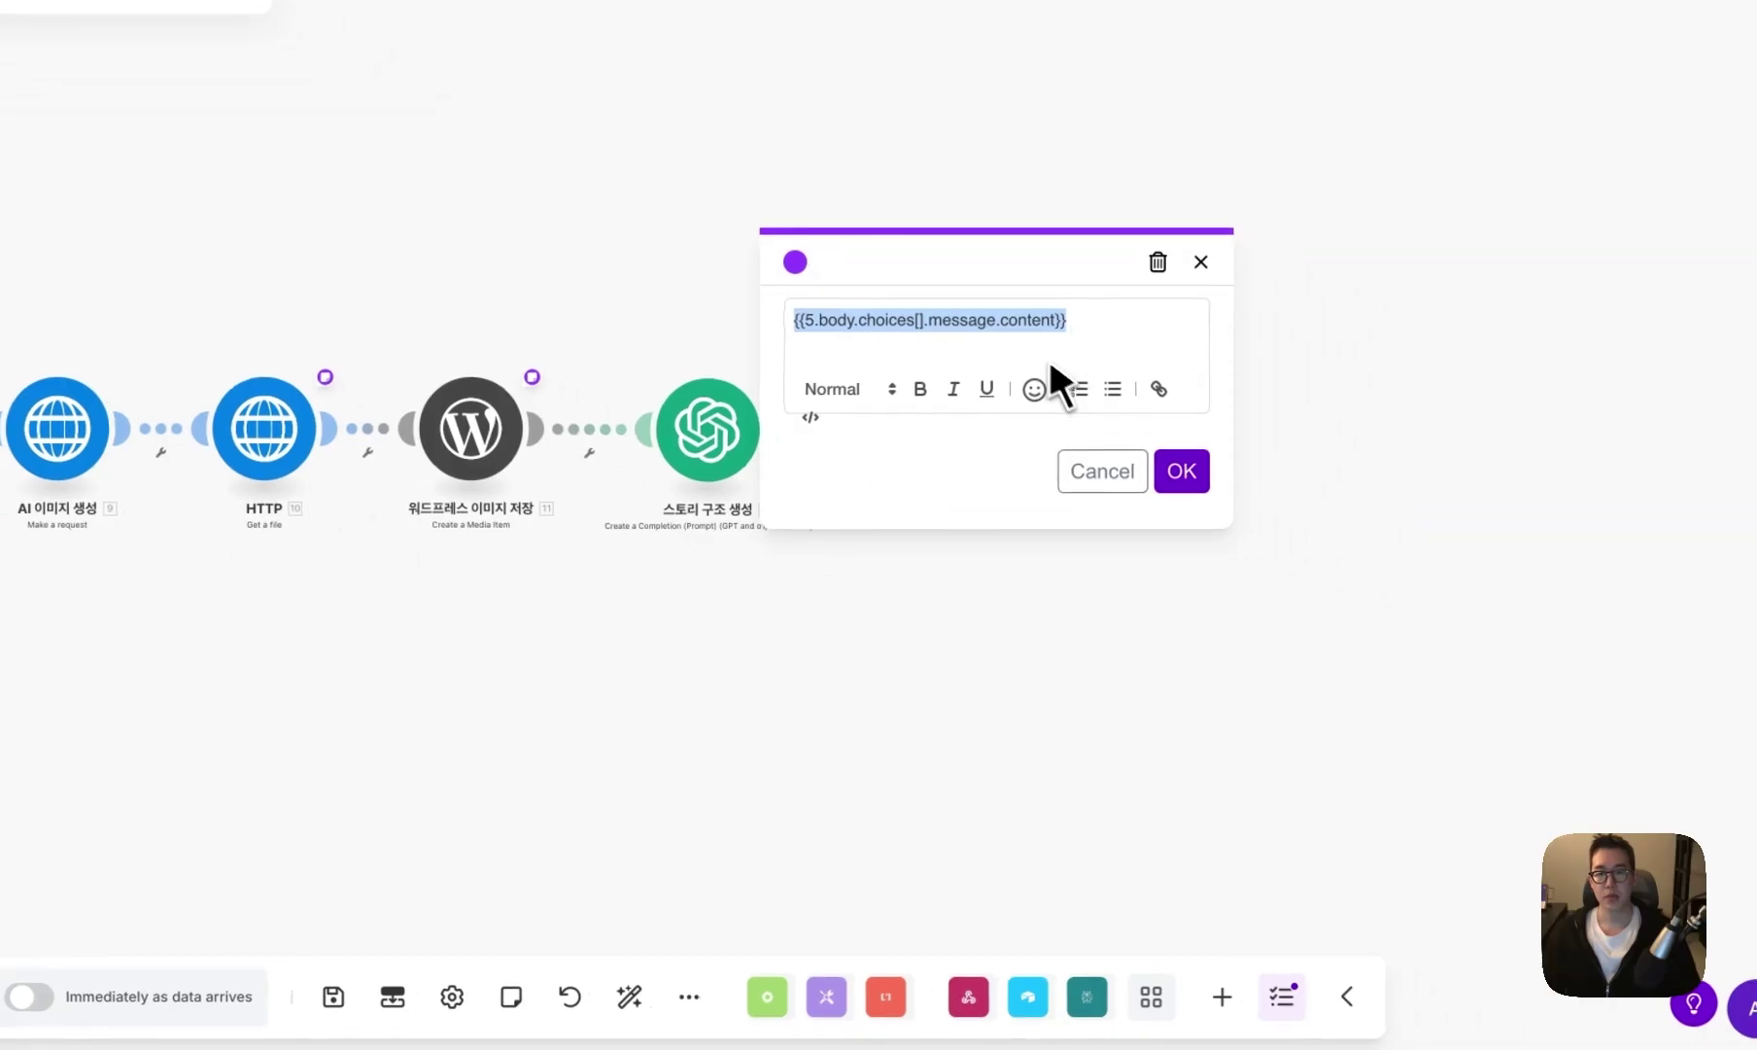
pyautogui.press('Escape')
pyautogui.rightClick(724, 443)
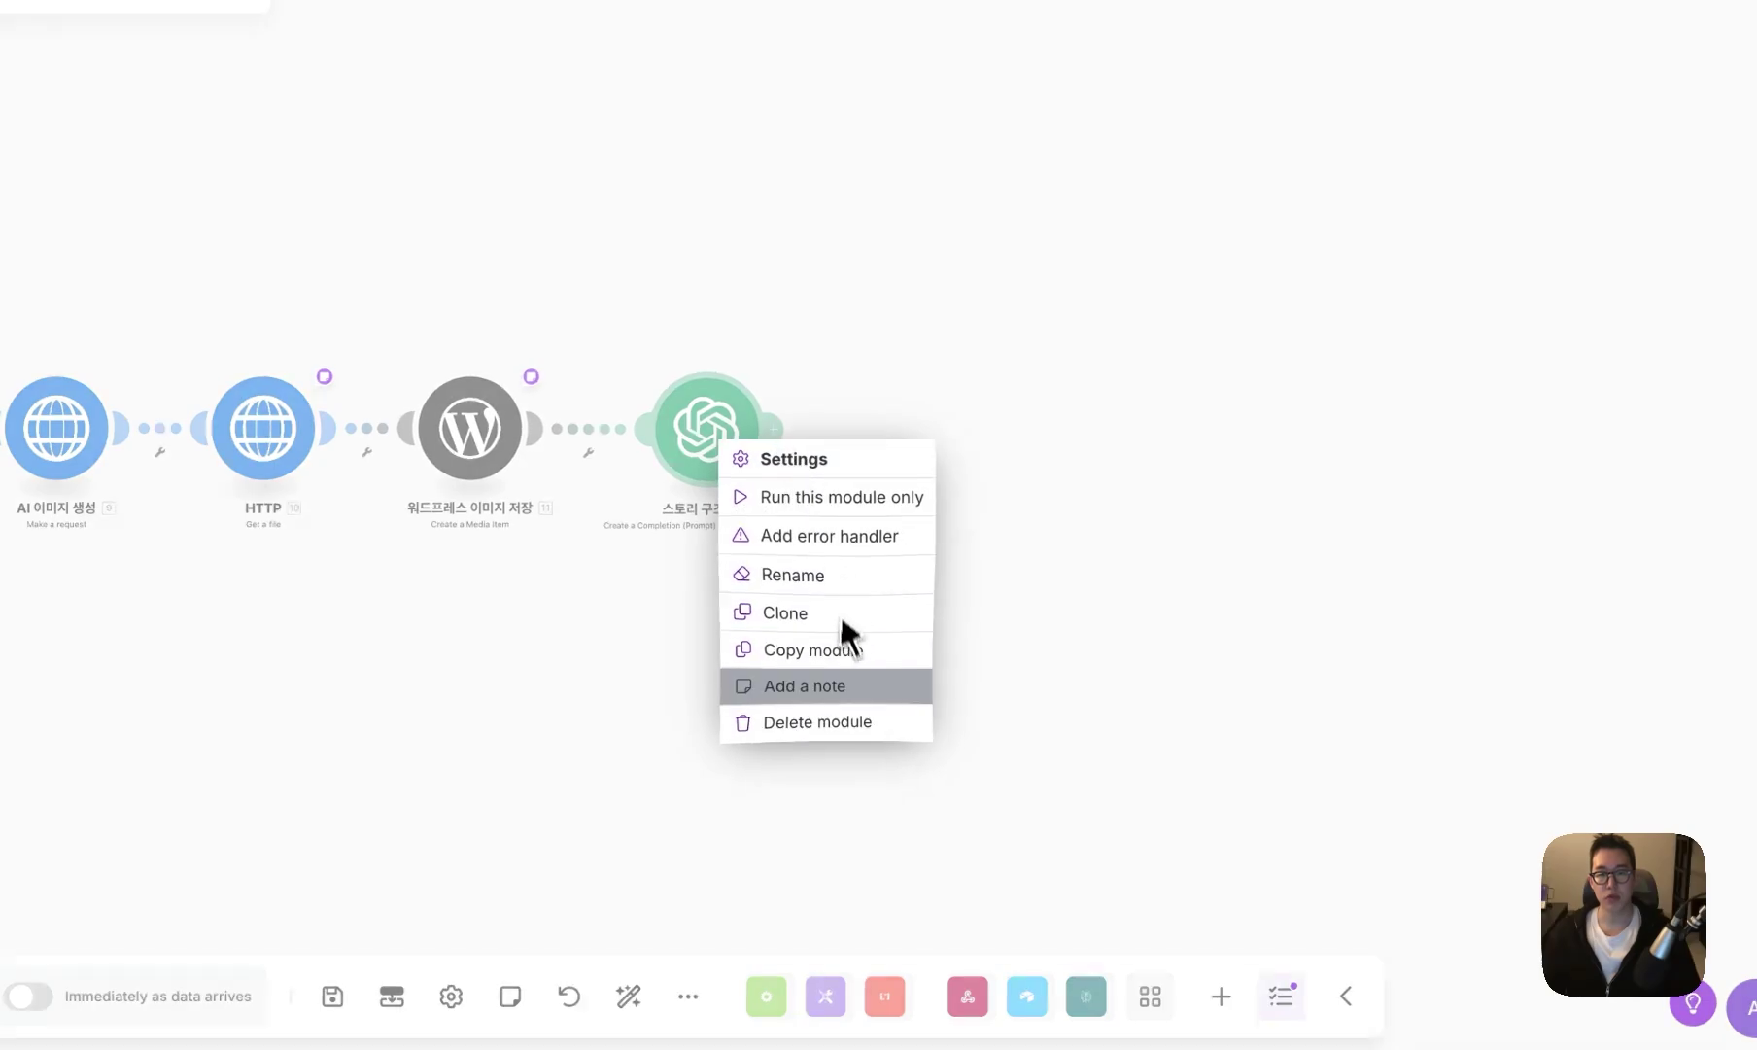
pyautogui.click(817, 686)
pyautogui.click(728, 447)
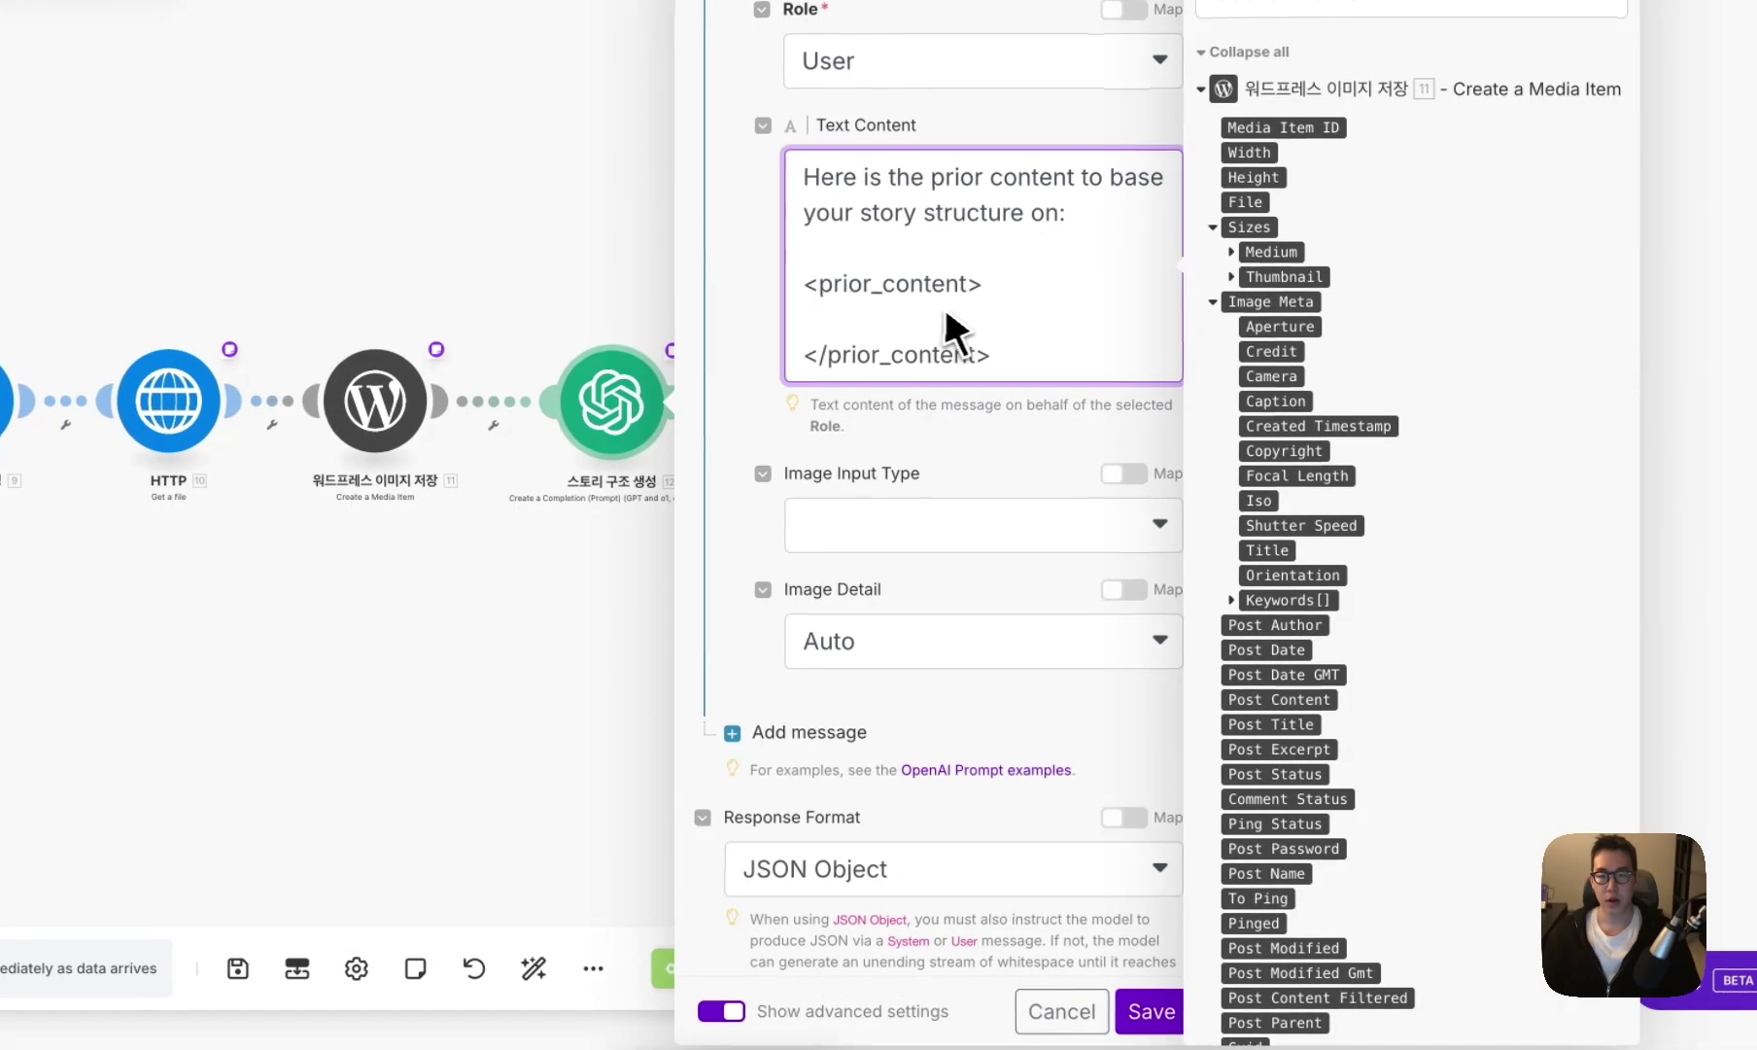
pyautogui.moveTo(953, 329); pyautogui.dragTo(925, 338)
pyautogui.click(1214, 948)
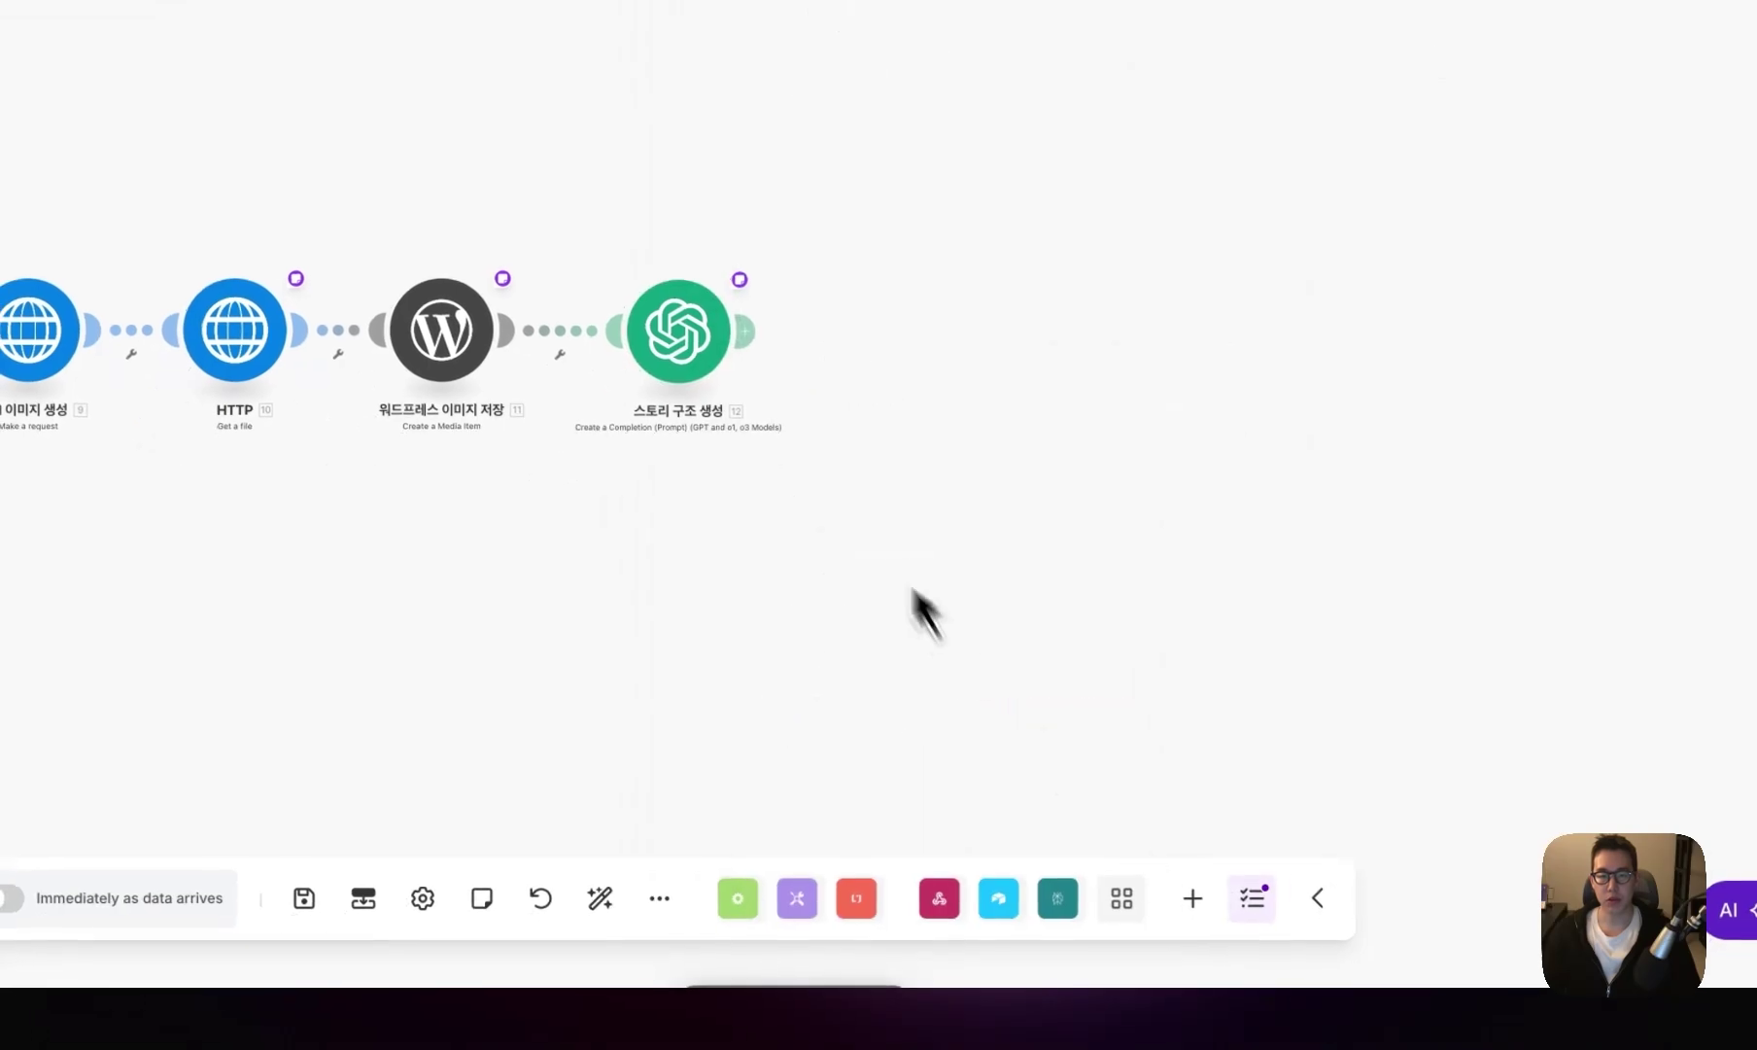
# - Add an Airtable Create a Record step targeting the keyword-analysis blog base's Blog table
pyautogui.click(899, 338)
pyautogui.click(1205, 341)
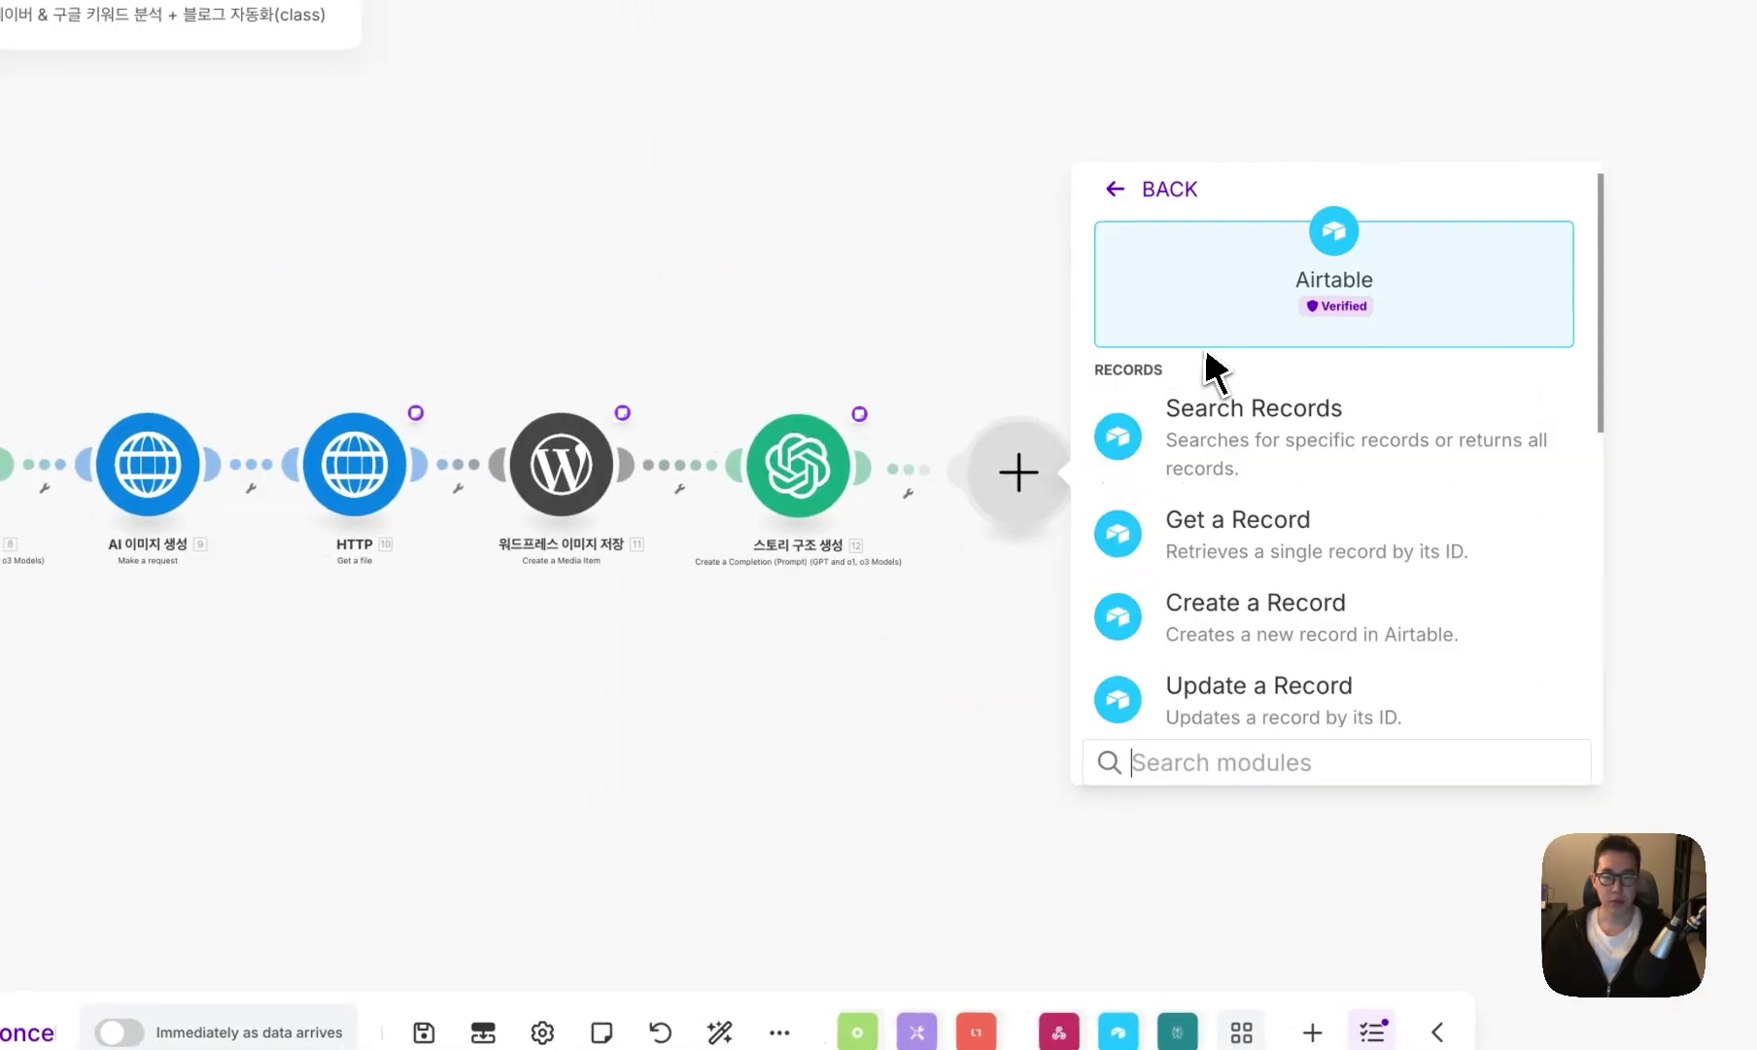
pyautogui.click(1254, 607)
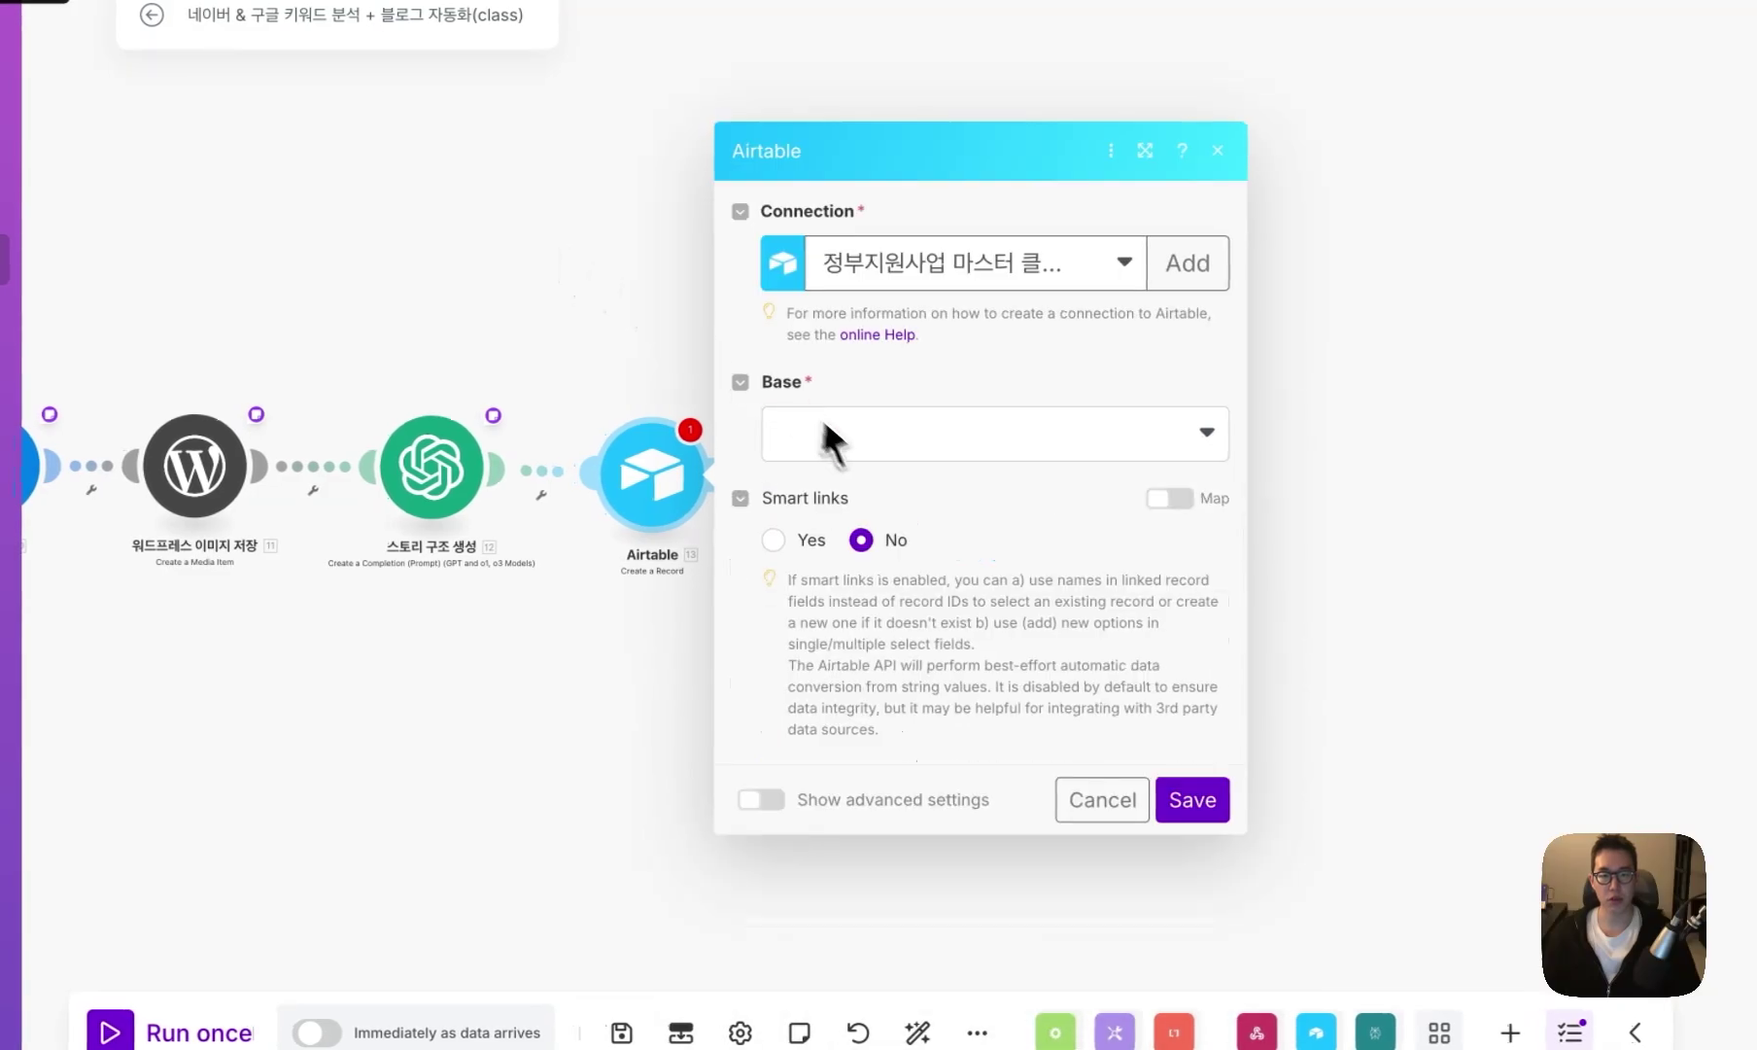
pyautogui.click(821, 437)
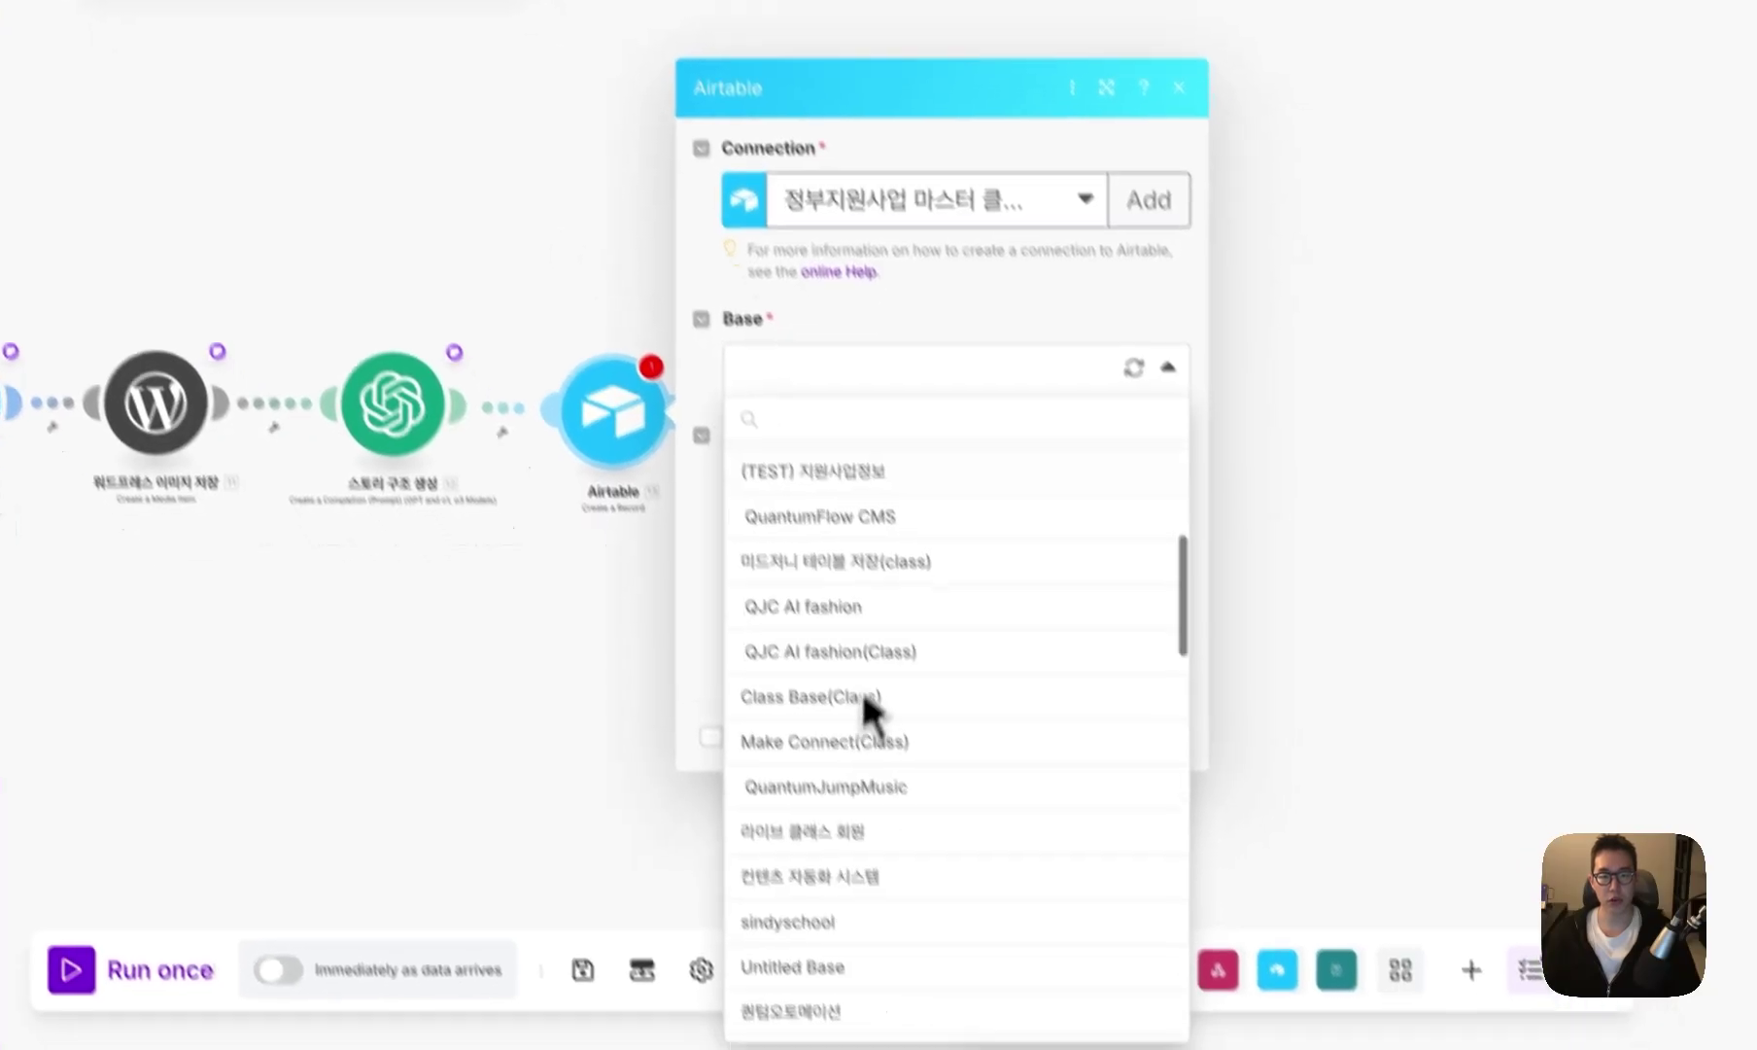
pyautogui.scroll(-5, 861, 688)
pyautogui.click(836, 680)
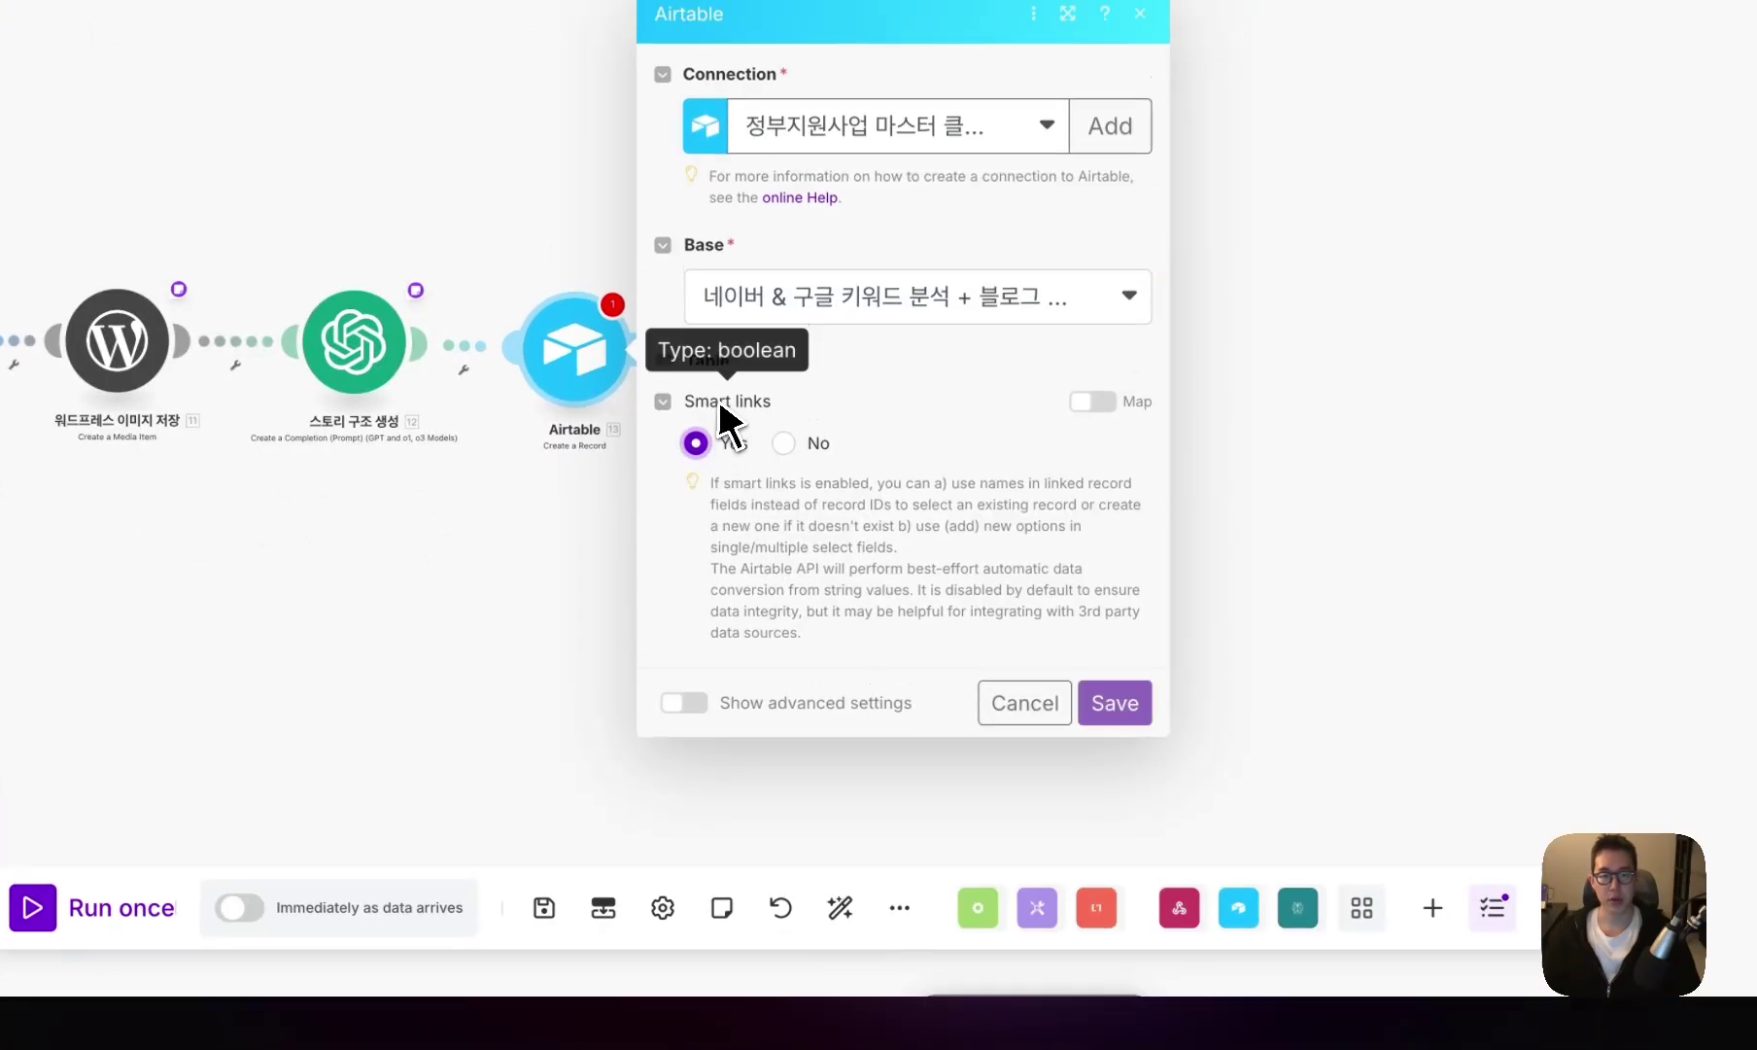
pyautogui.click(758, 446)
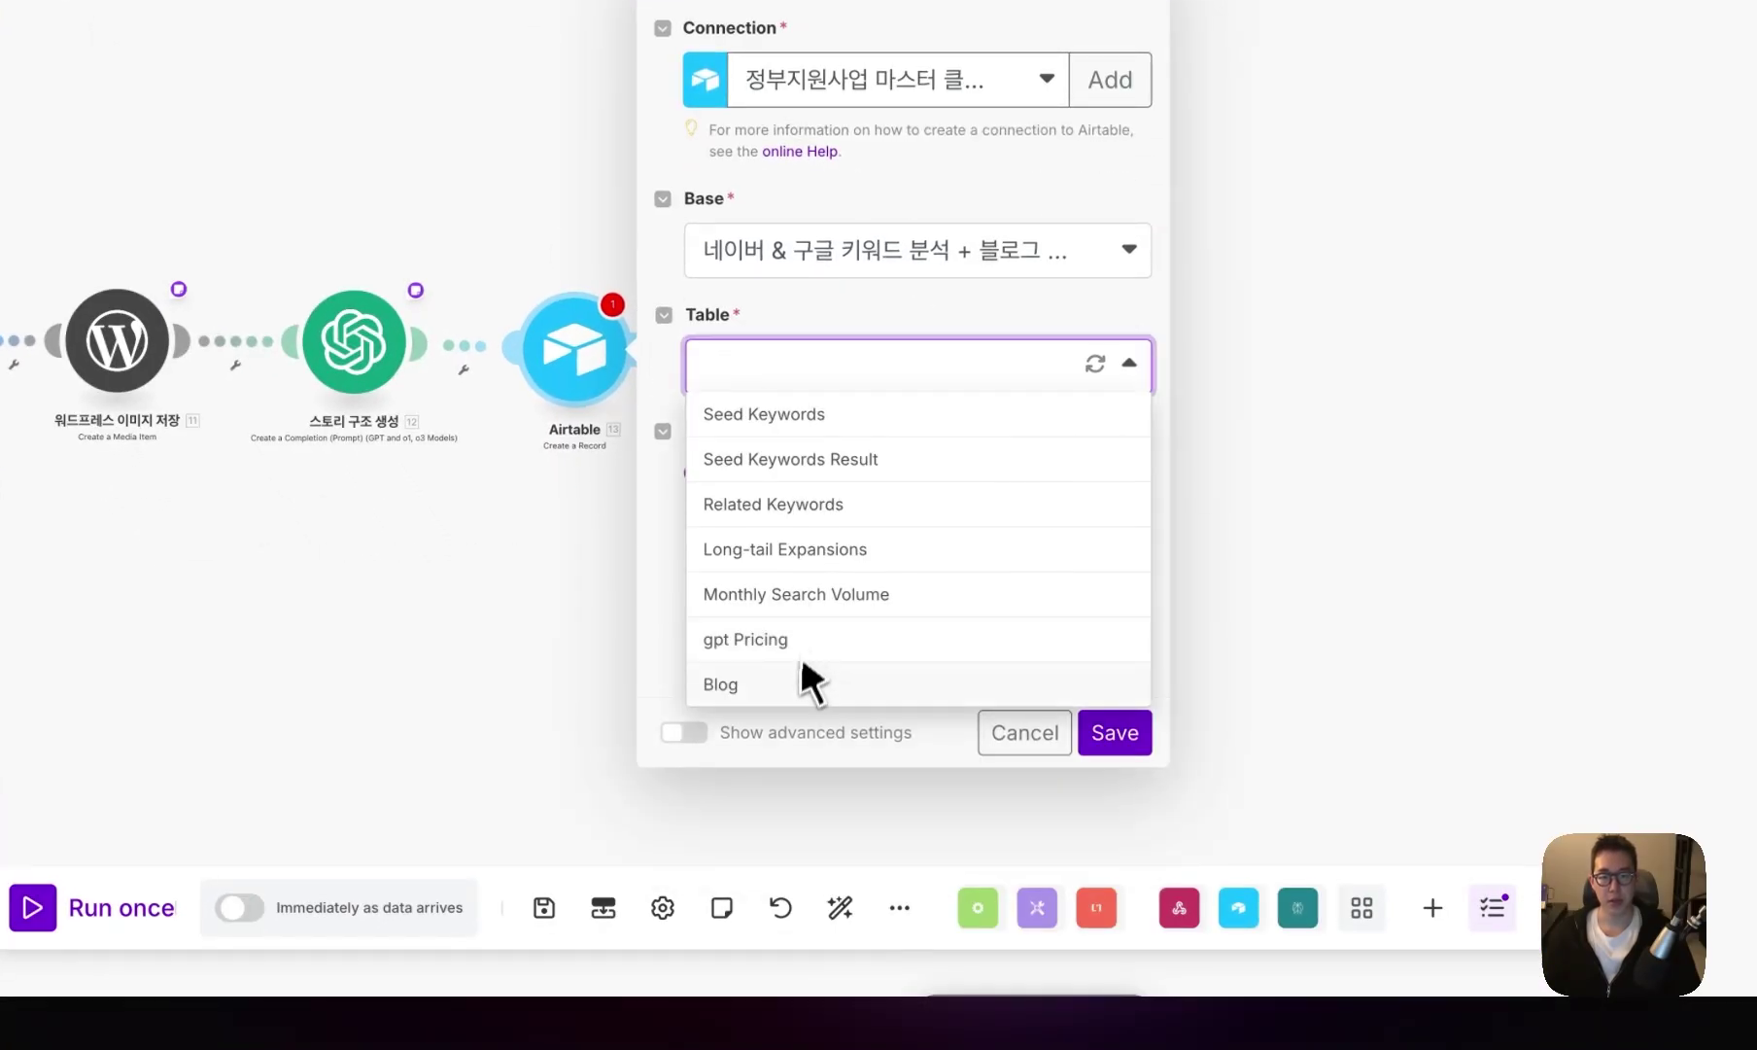
pyautogui.click(800, 684)
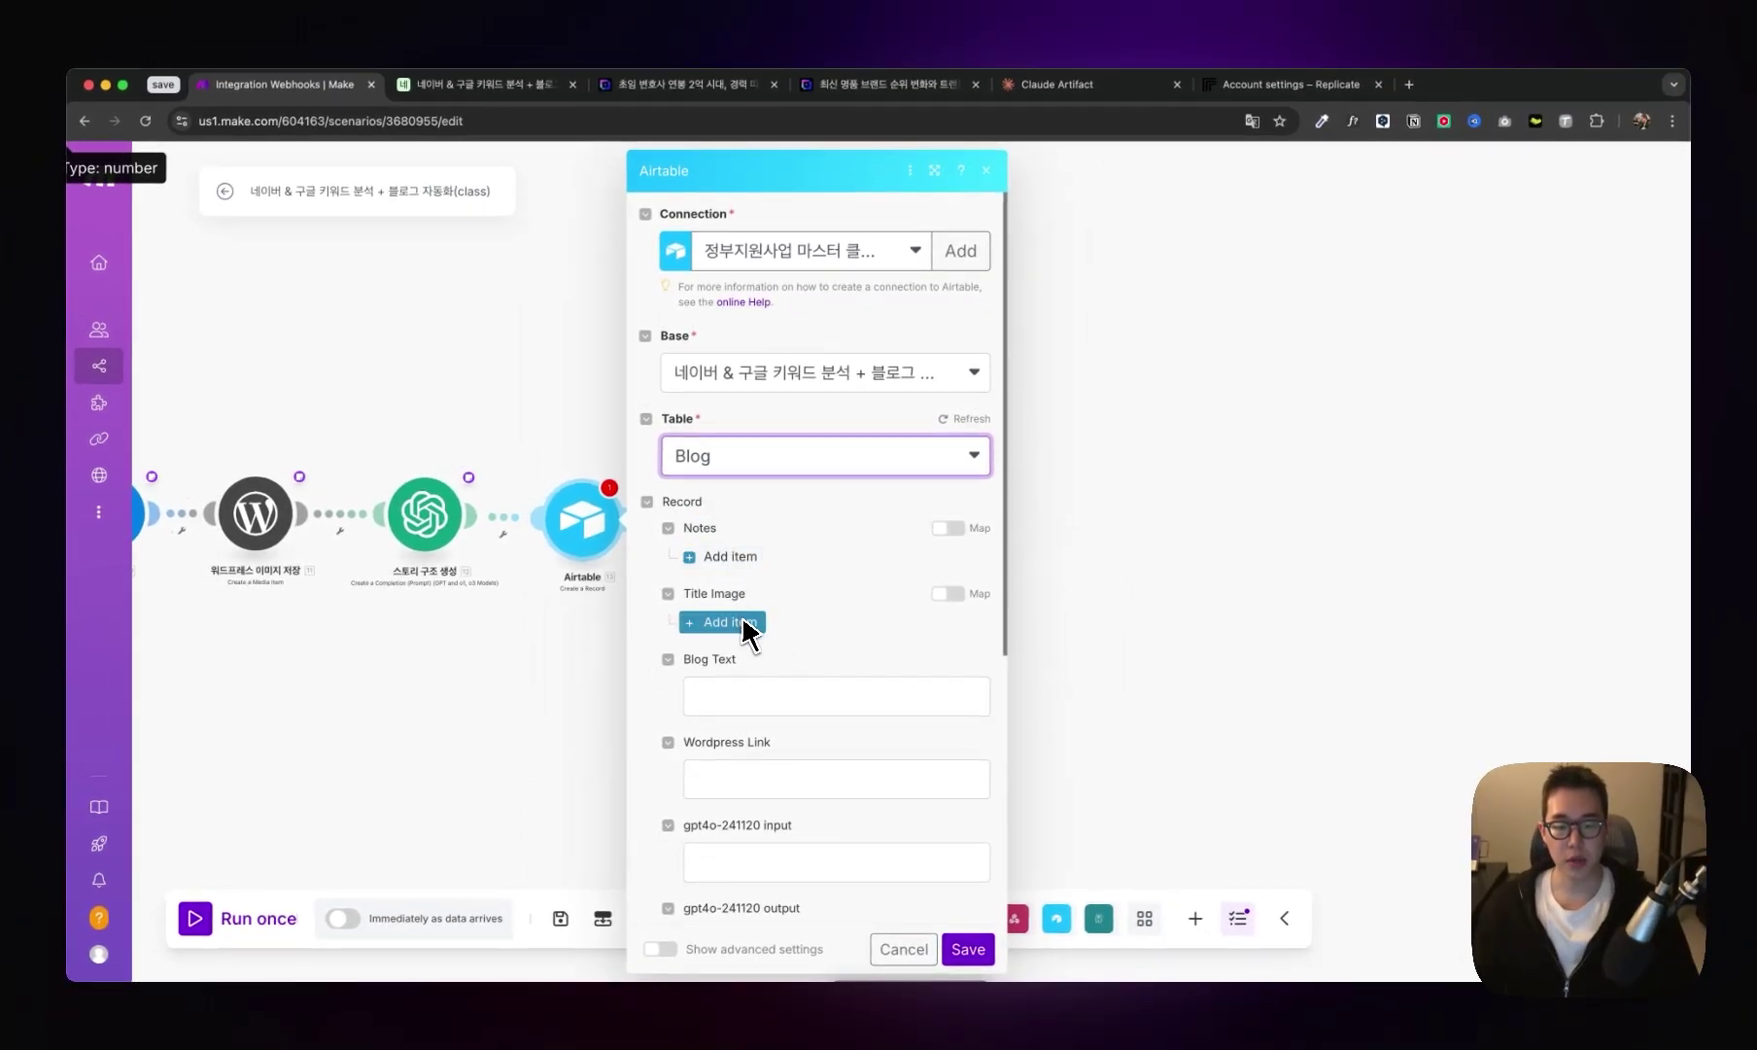
# - Map 3. ID into Notes and add an item under Title Image
pyautogui.click(730, 556)
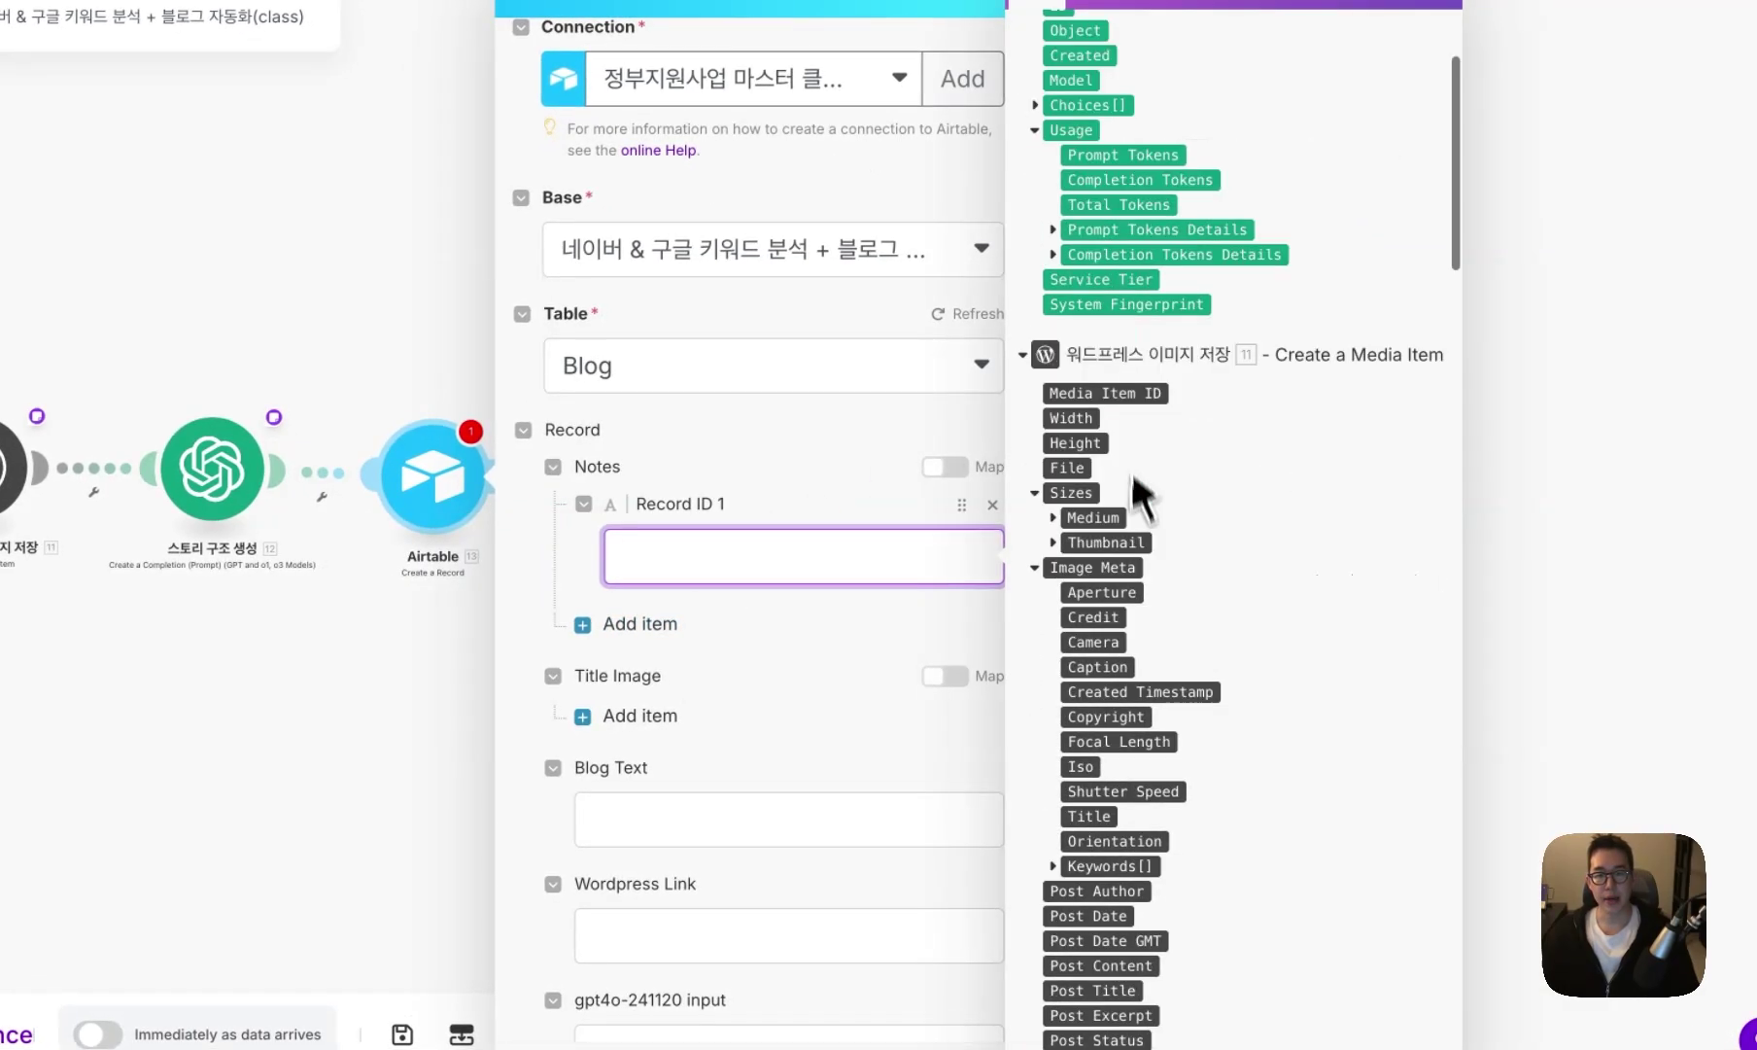
pyautogui.scroll(-15, 1147, 544)
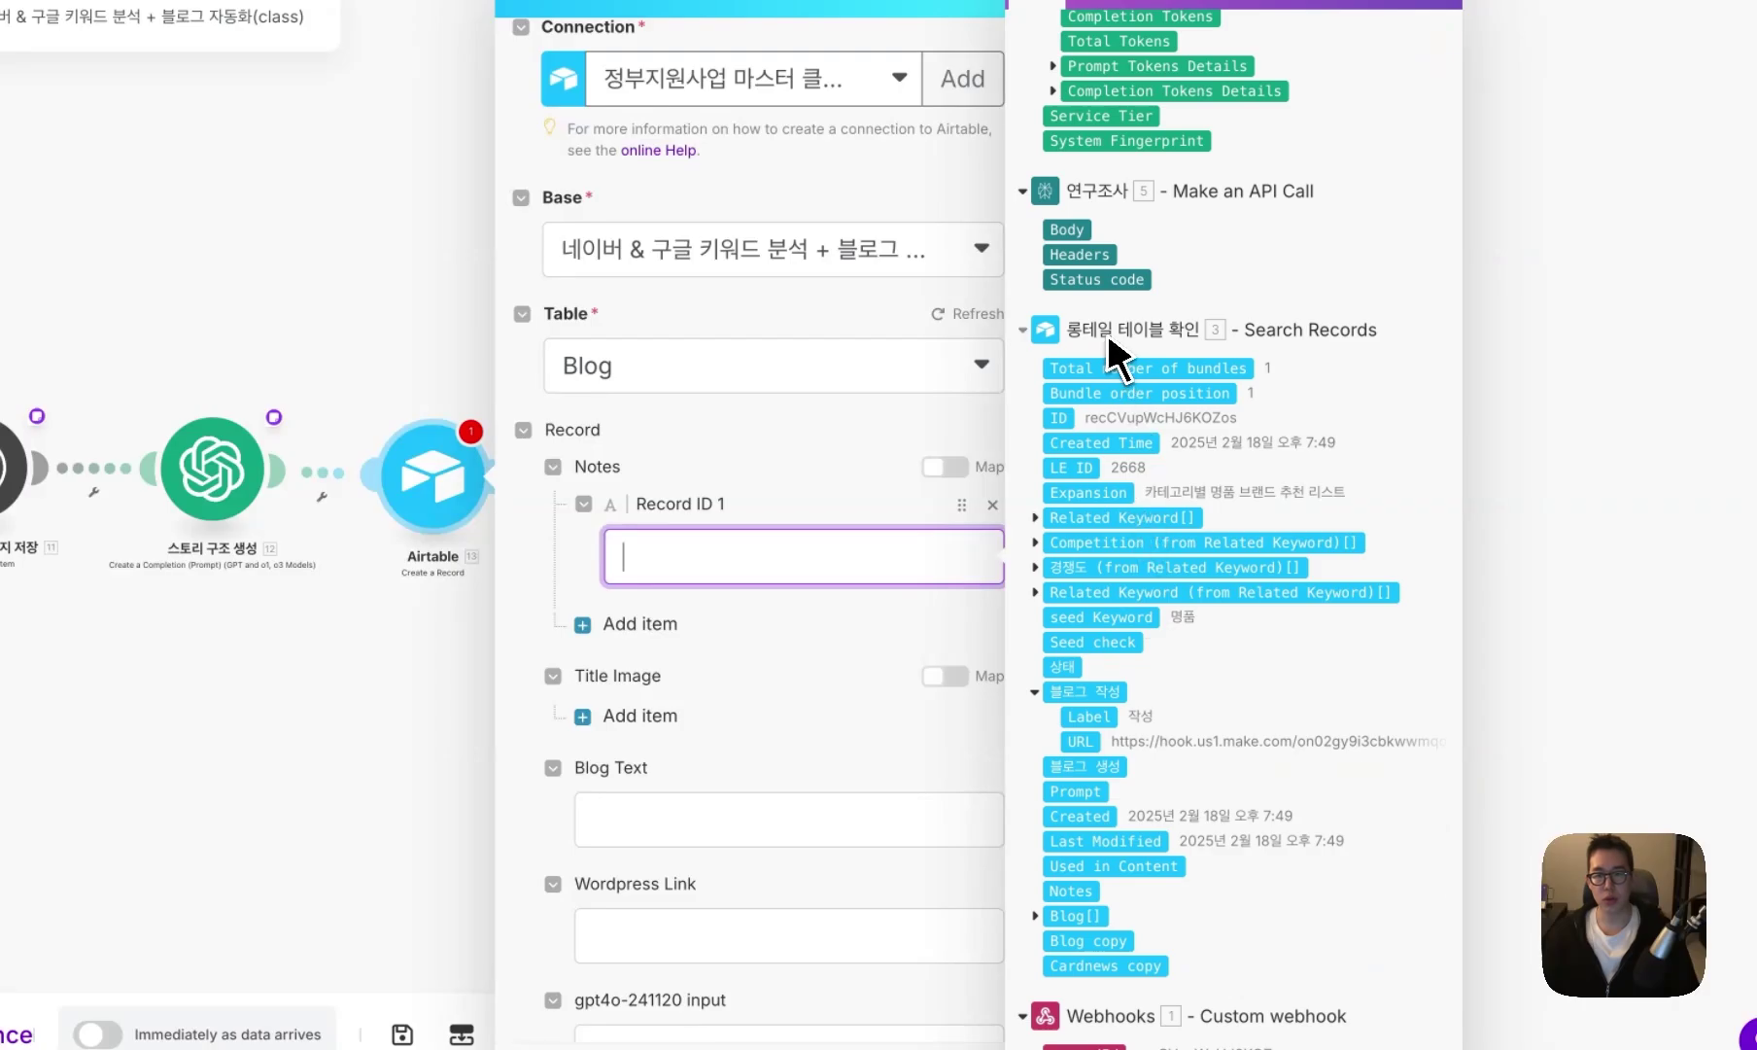
pyautogui.click(653, 717)
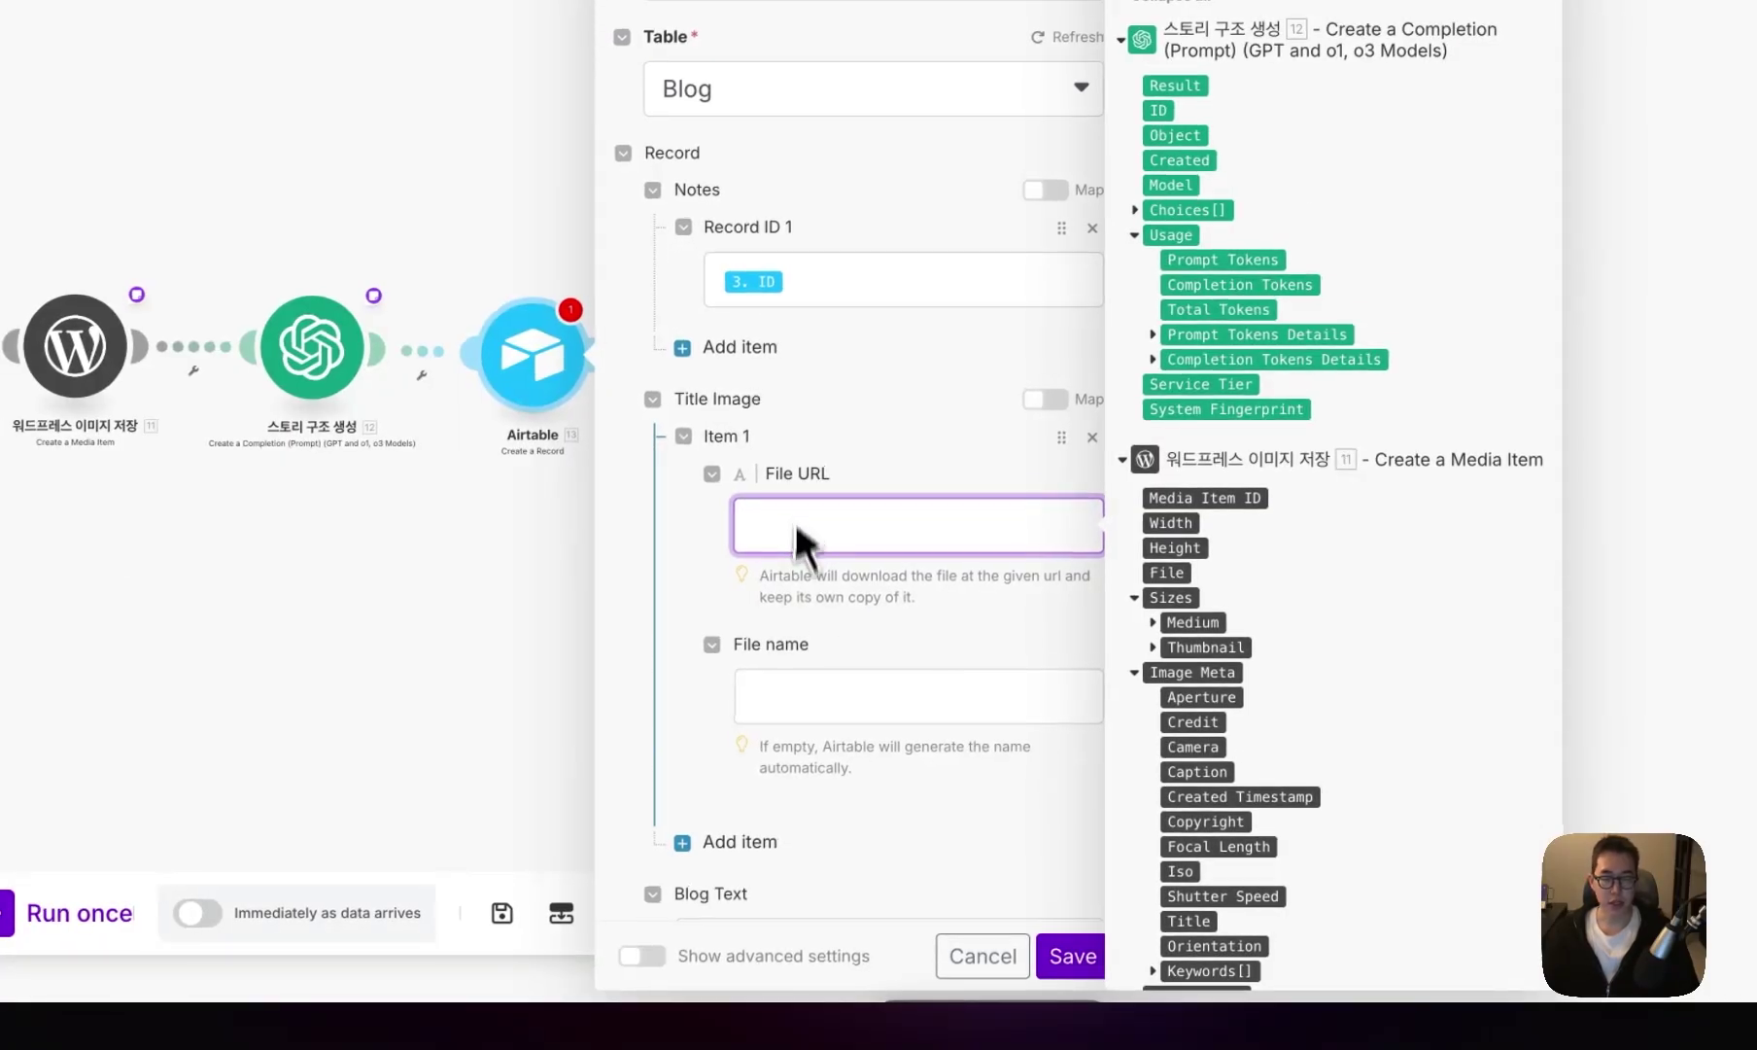
pyautogui.rightClick(561, 359)
pyautogui.click(661, 605)
# - Put {{9.data.output}} in the Airtable step's note and copy it for the Title Image File URL
pyautogui.write('{{7.data.output}}')
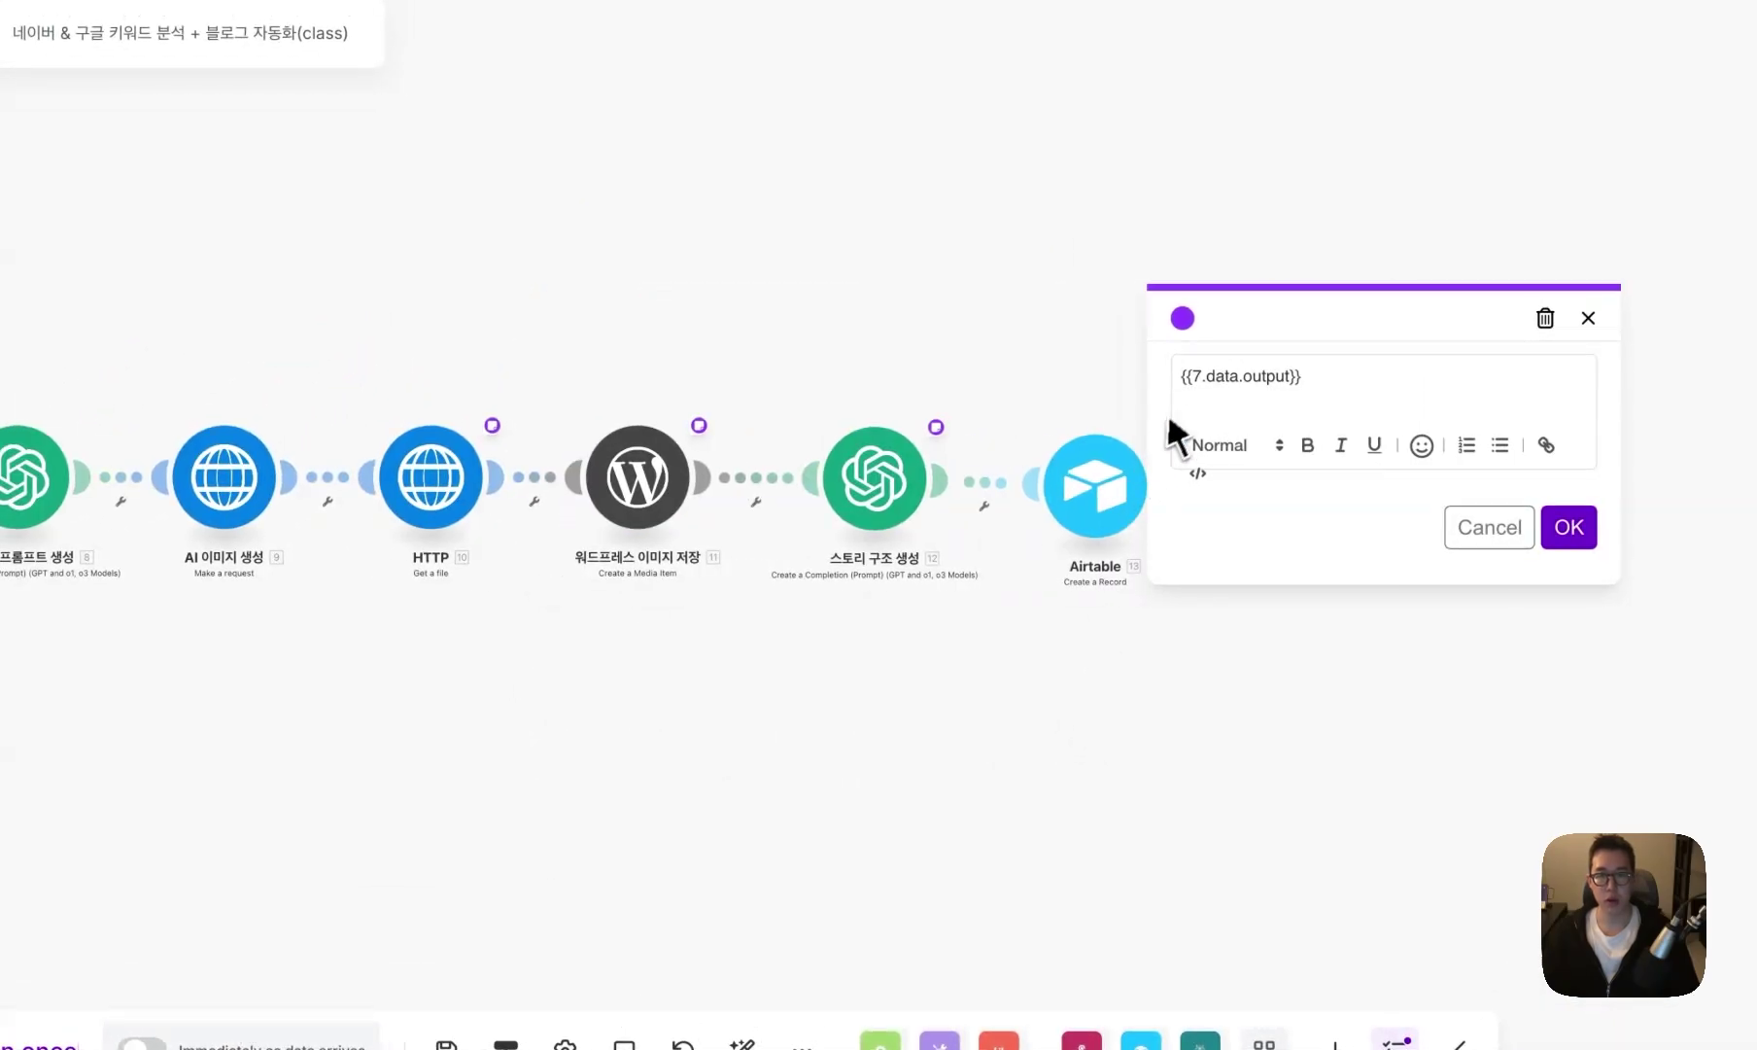
pyautogui.hotkey('ctrl', 'a')
pyautogui.click(1487, 525)
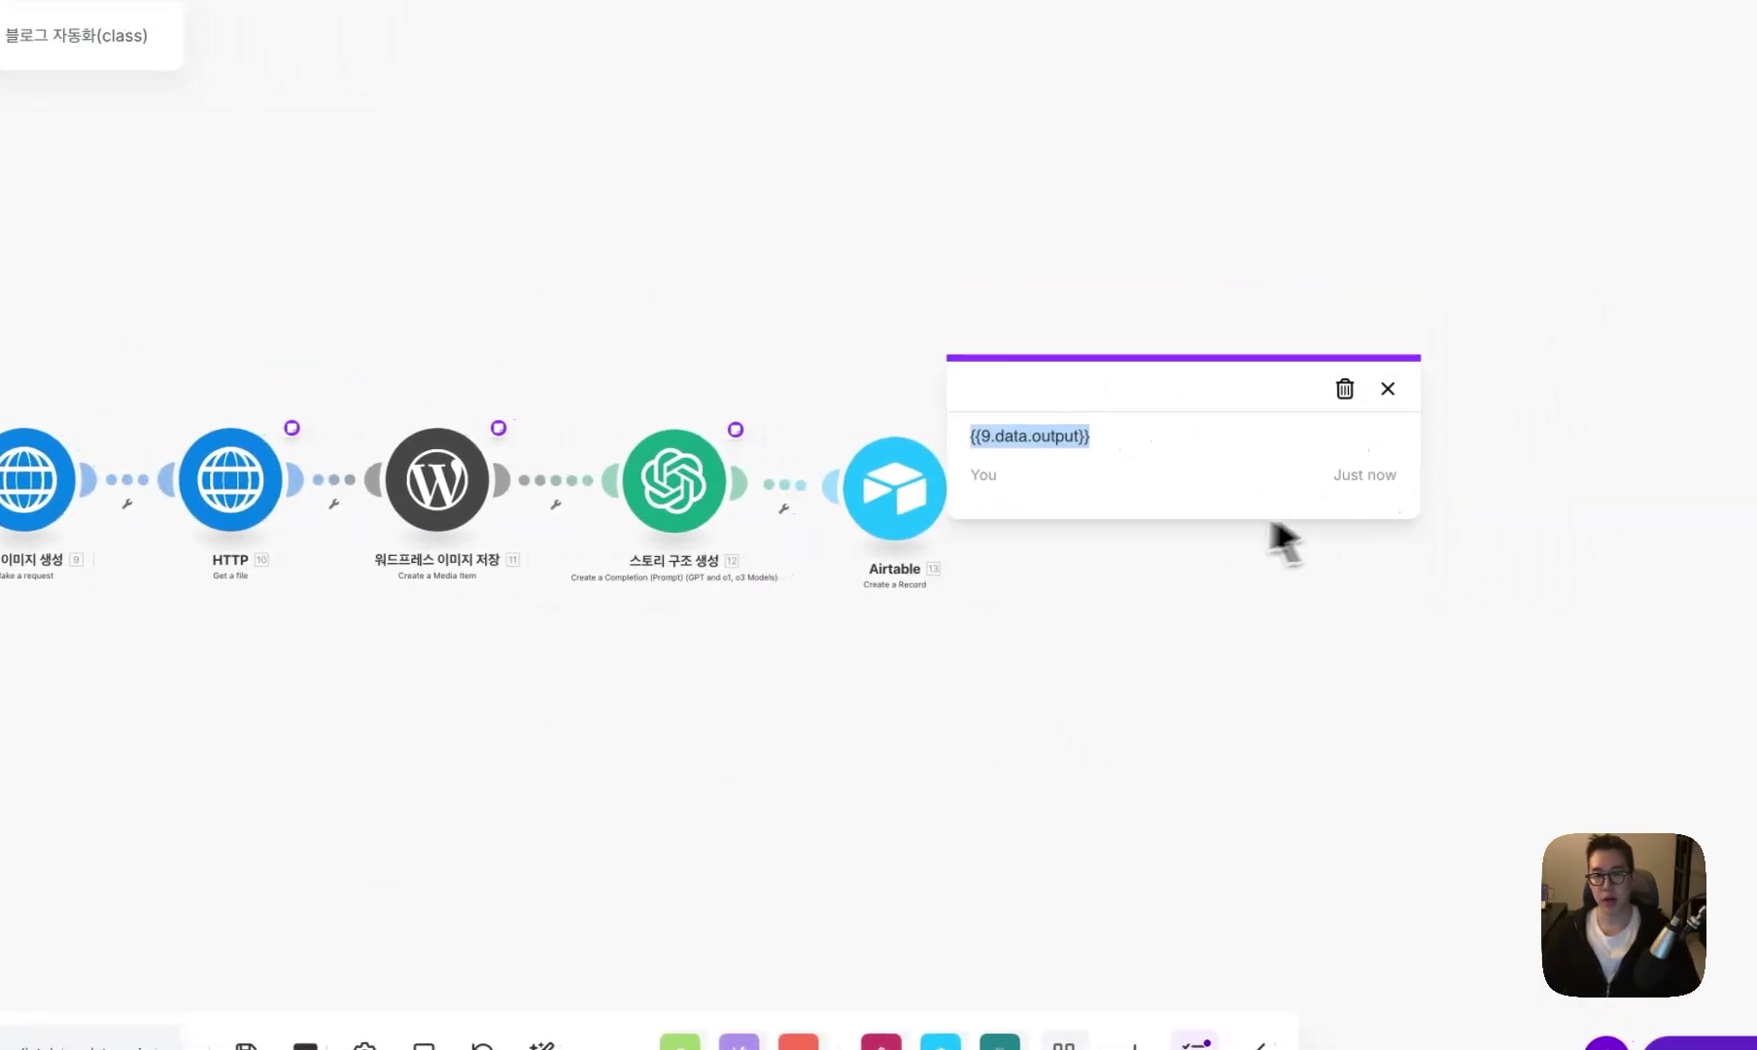
pyautogui.click(999, 717)
pyautogui.scroll(-5, 989, 696)
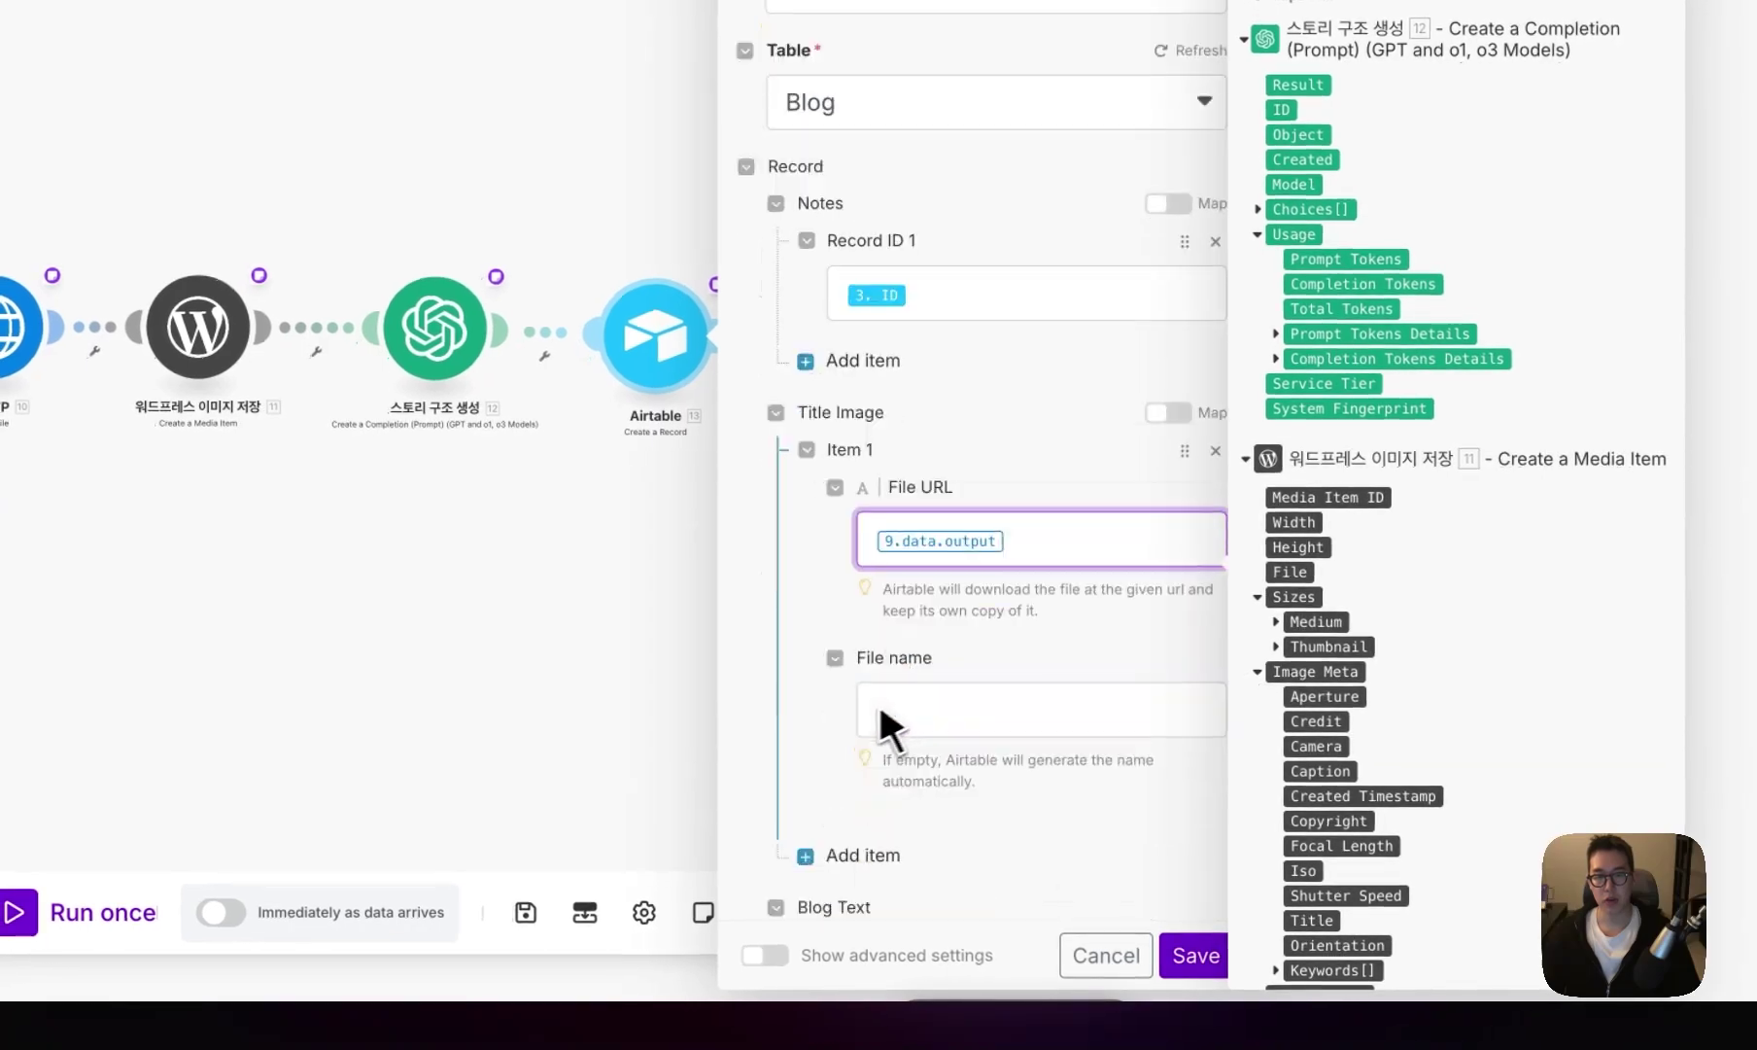
pyautogui.scroll(-3, 843, 695)
pyautogui.click(966, 698)
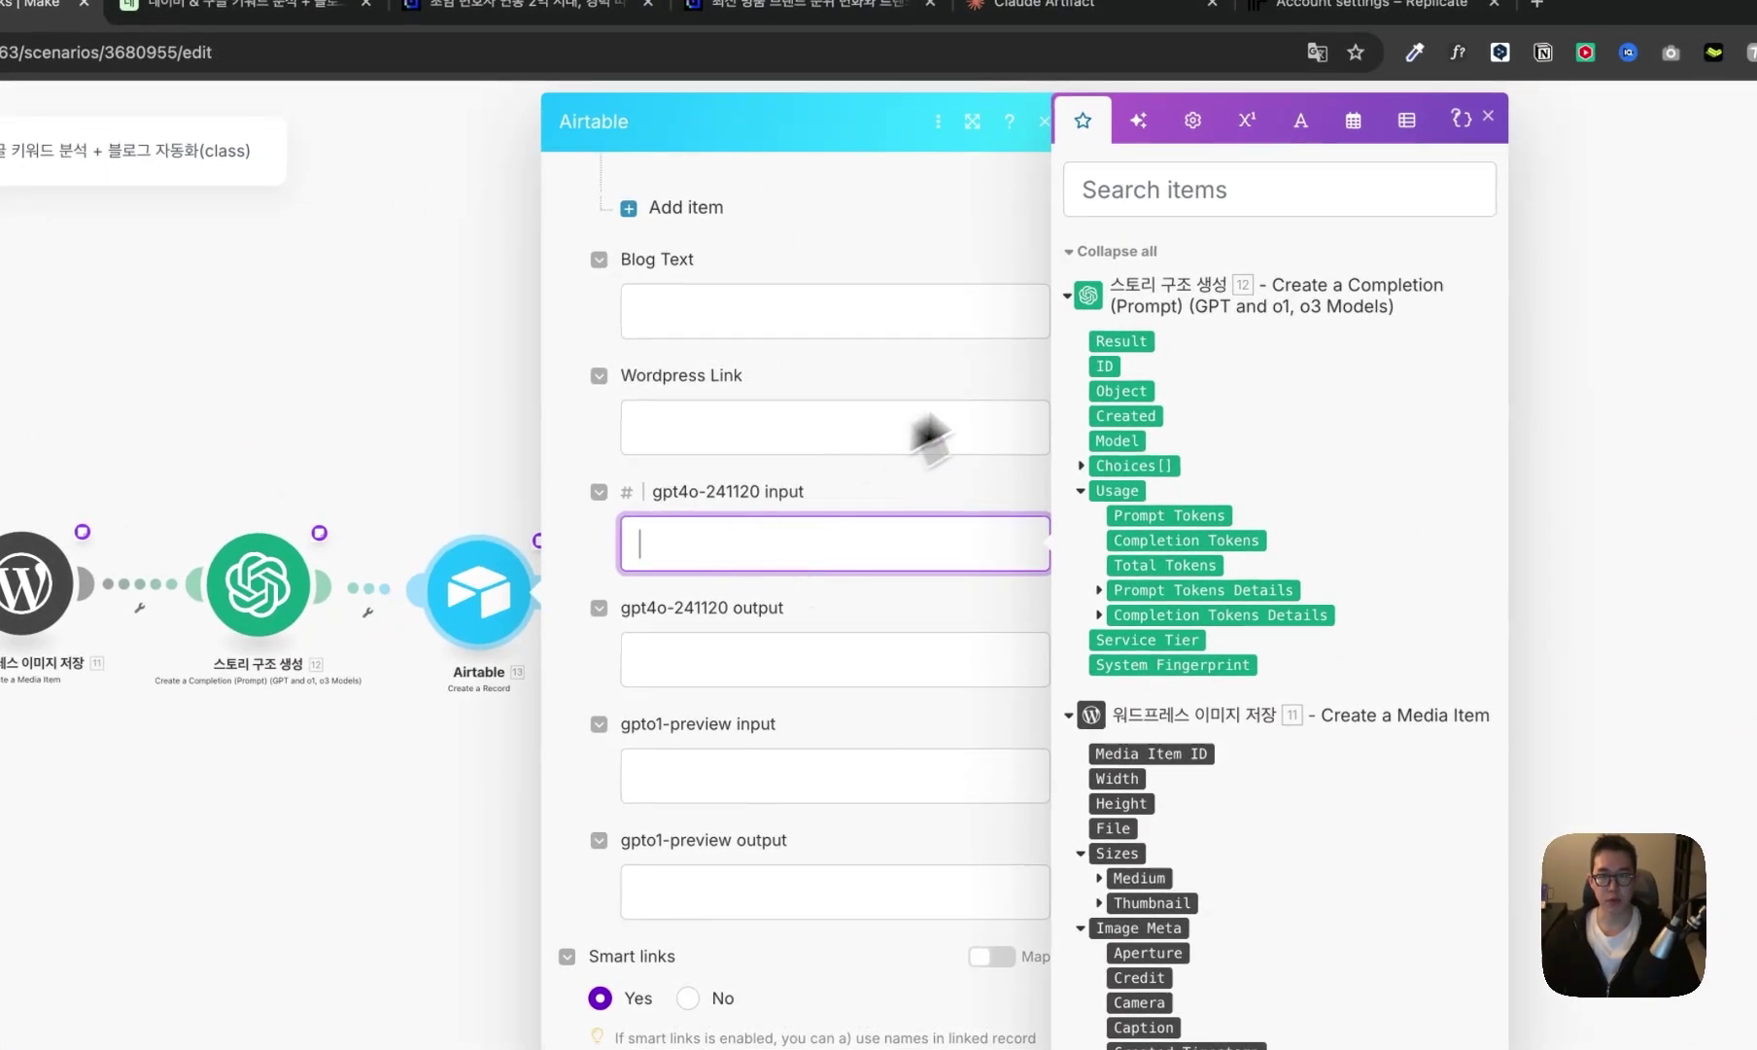
# - Set gpt4o-241120 input to the sum of Prompt Tokens from modules 12, 8 and 6
pyautogui.click(1248, 388)
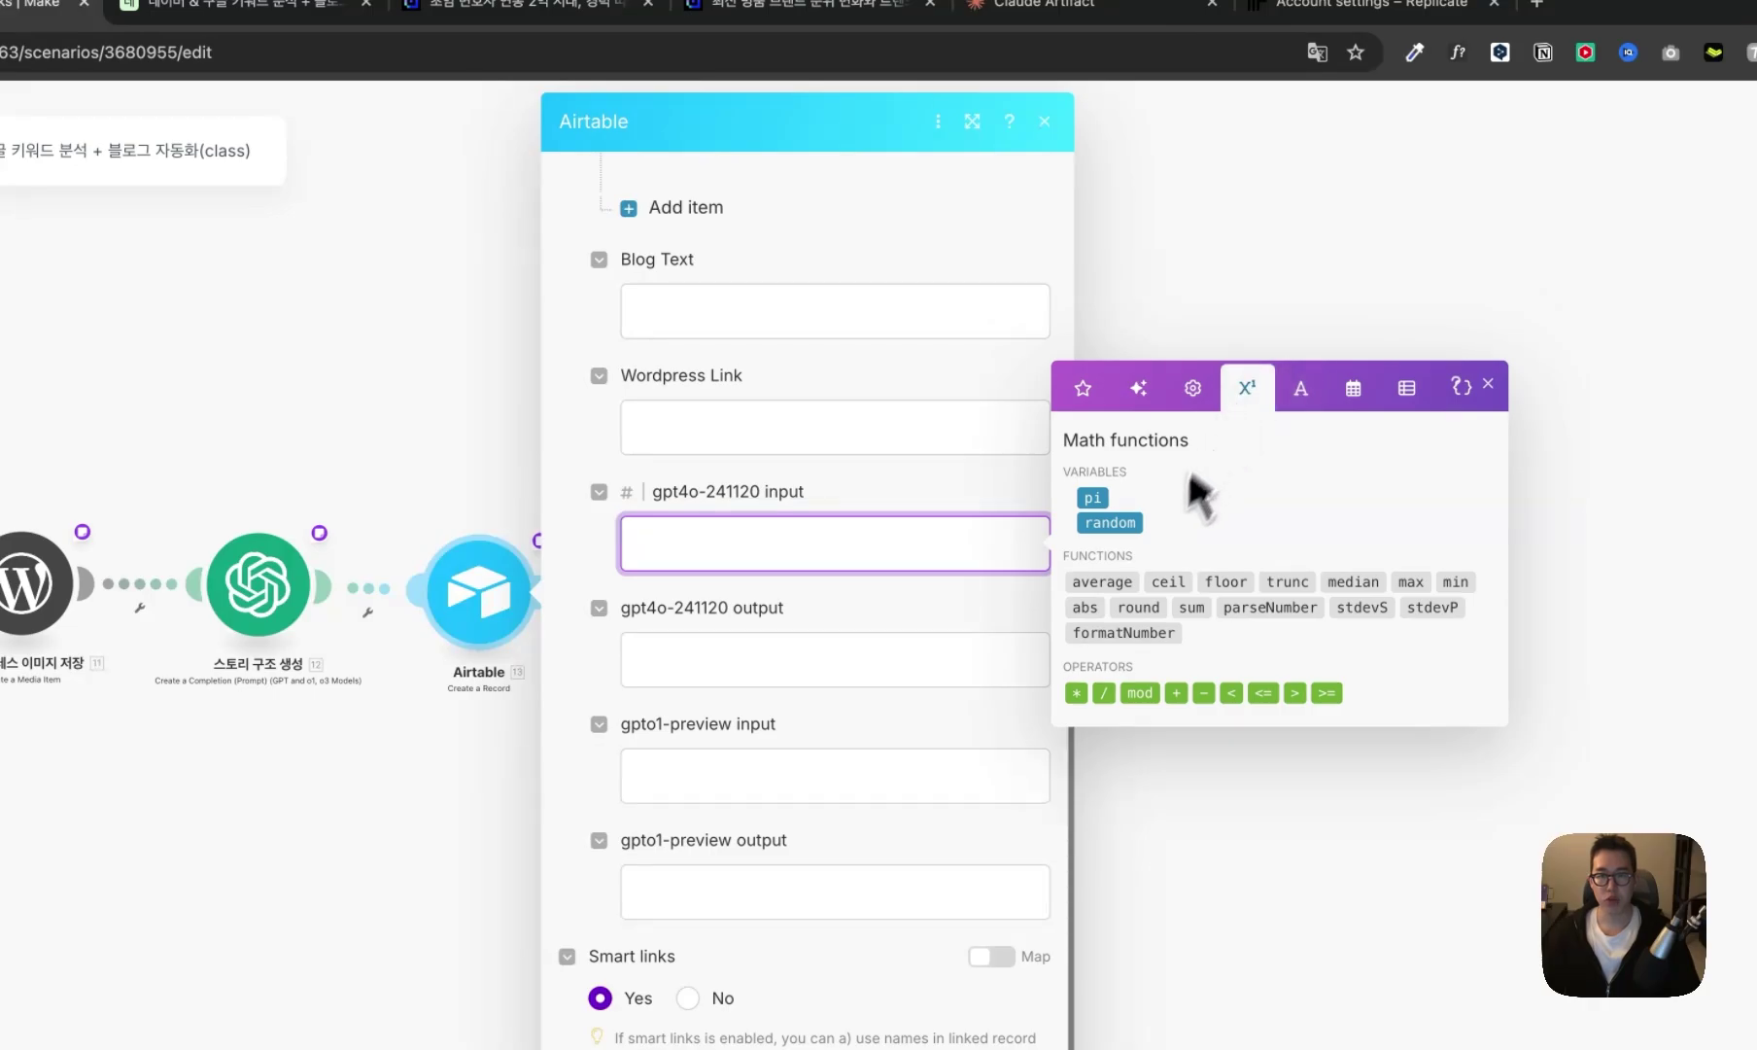
pyautogui.click(1188, 607)
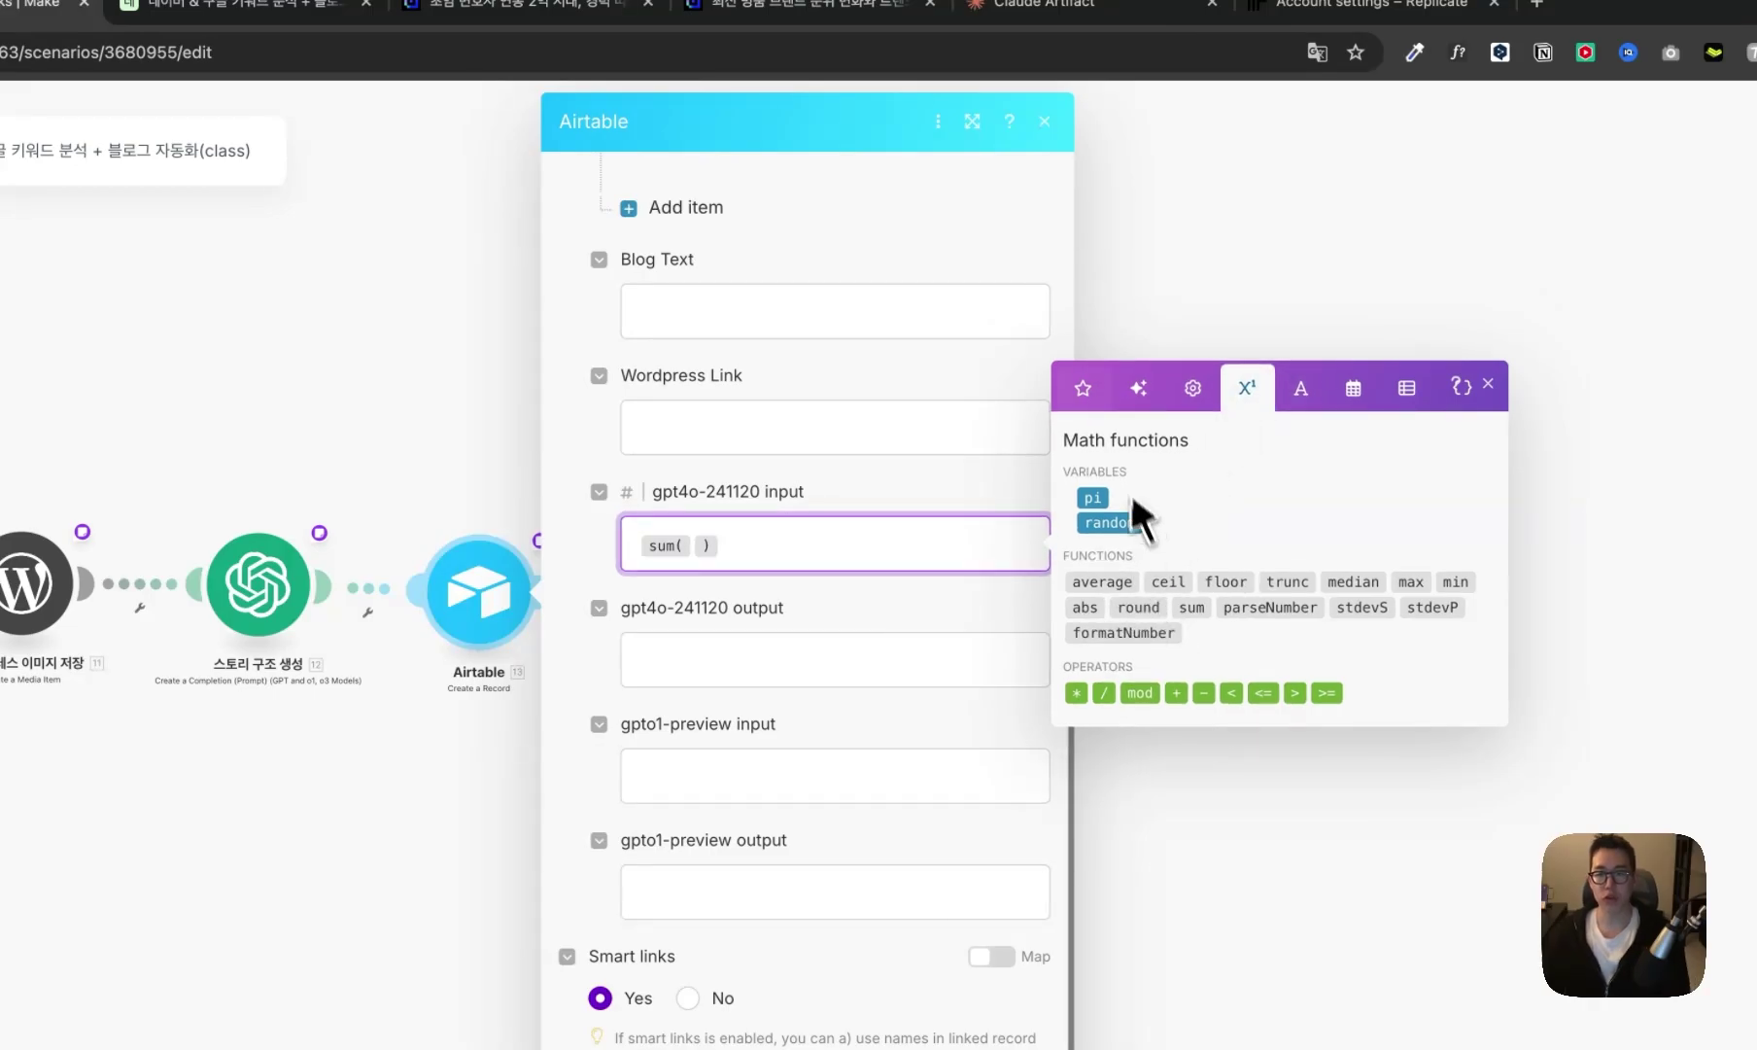
pyautogui.click(1215, 209)
pyautogui.write('token')
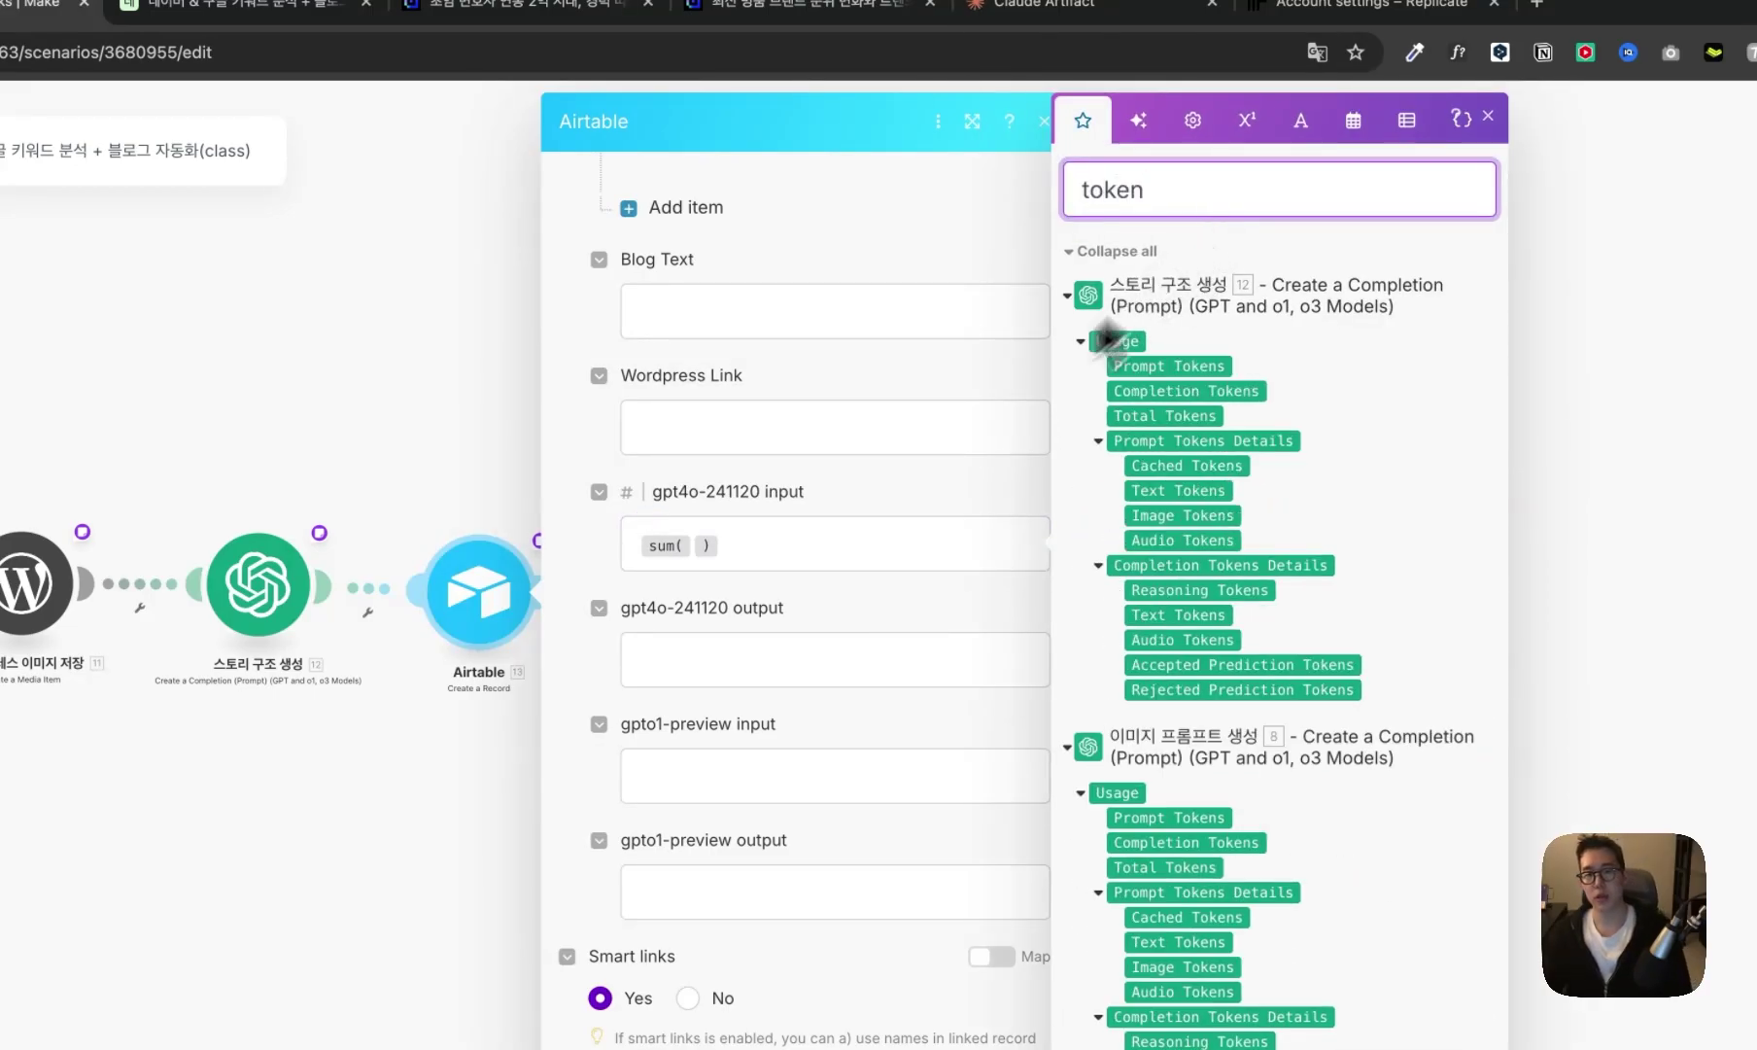
pyautogui.click(868, 540)
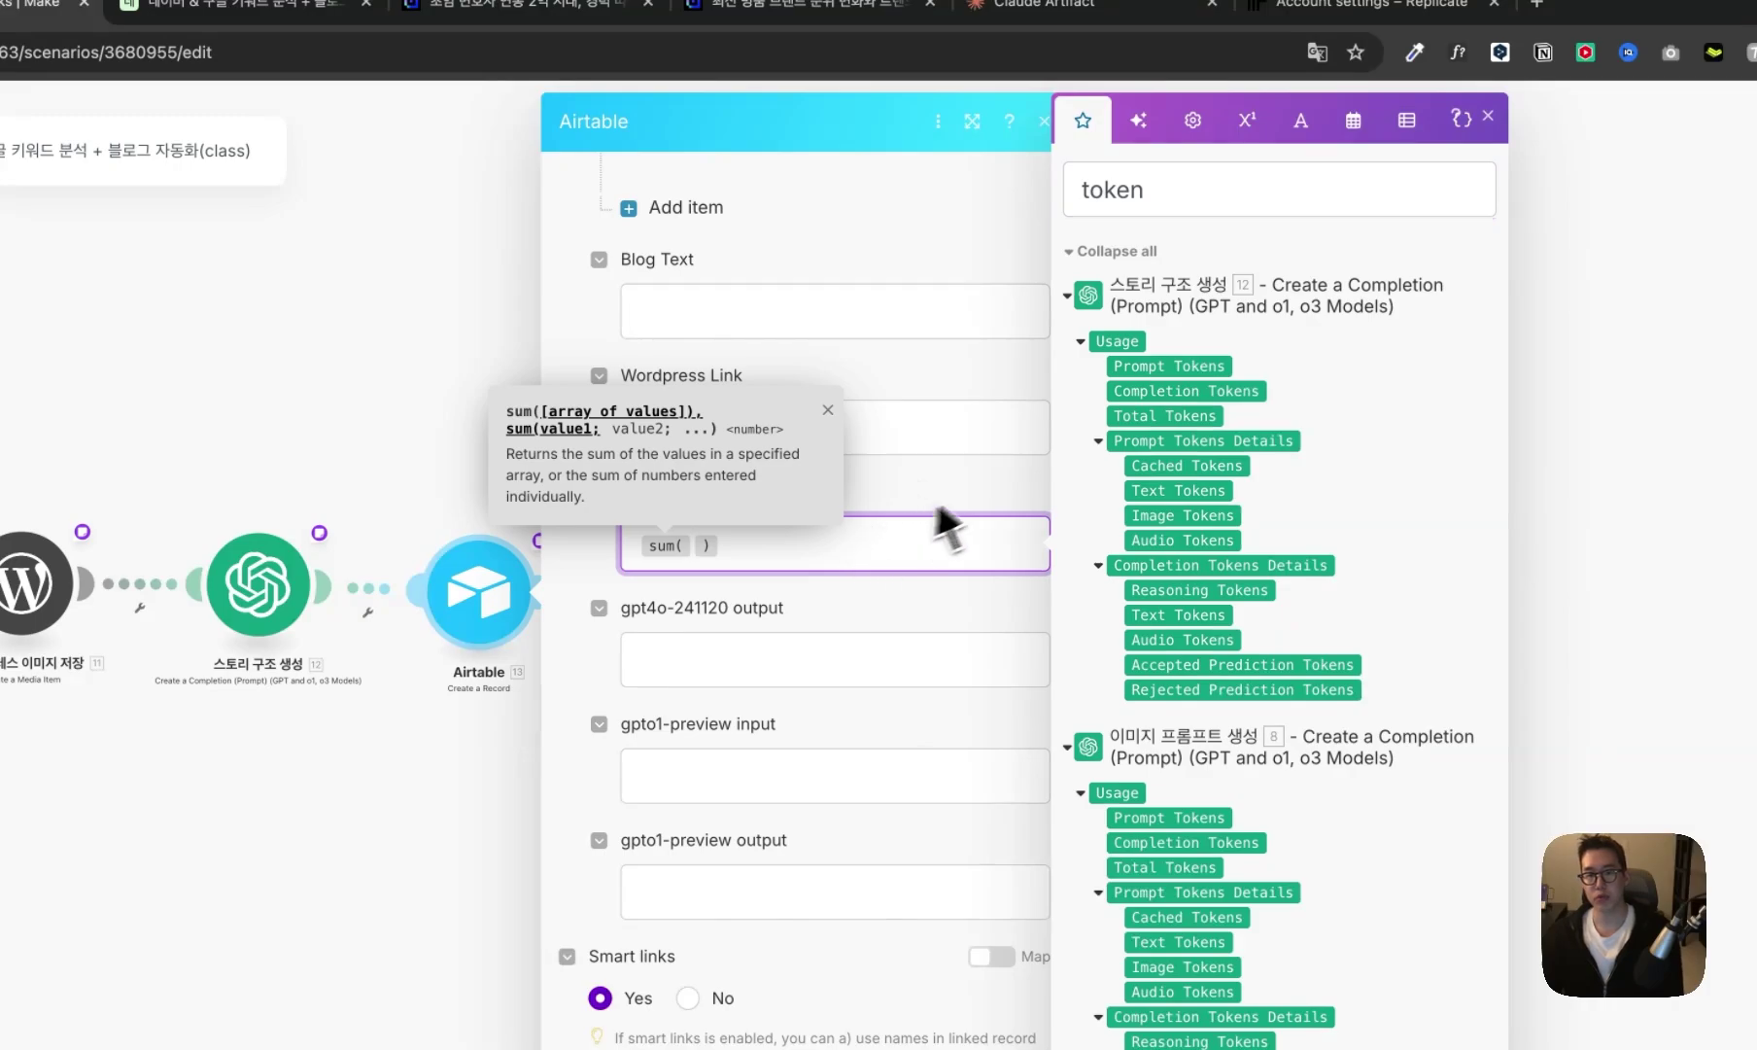
pyautogui.click(1171, 366)
pyautogui.click(1180, 818)
pyautogui.scroll(-4, 1218, 830)
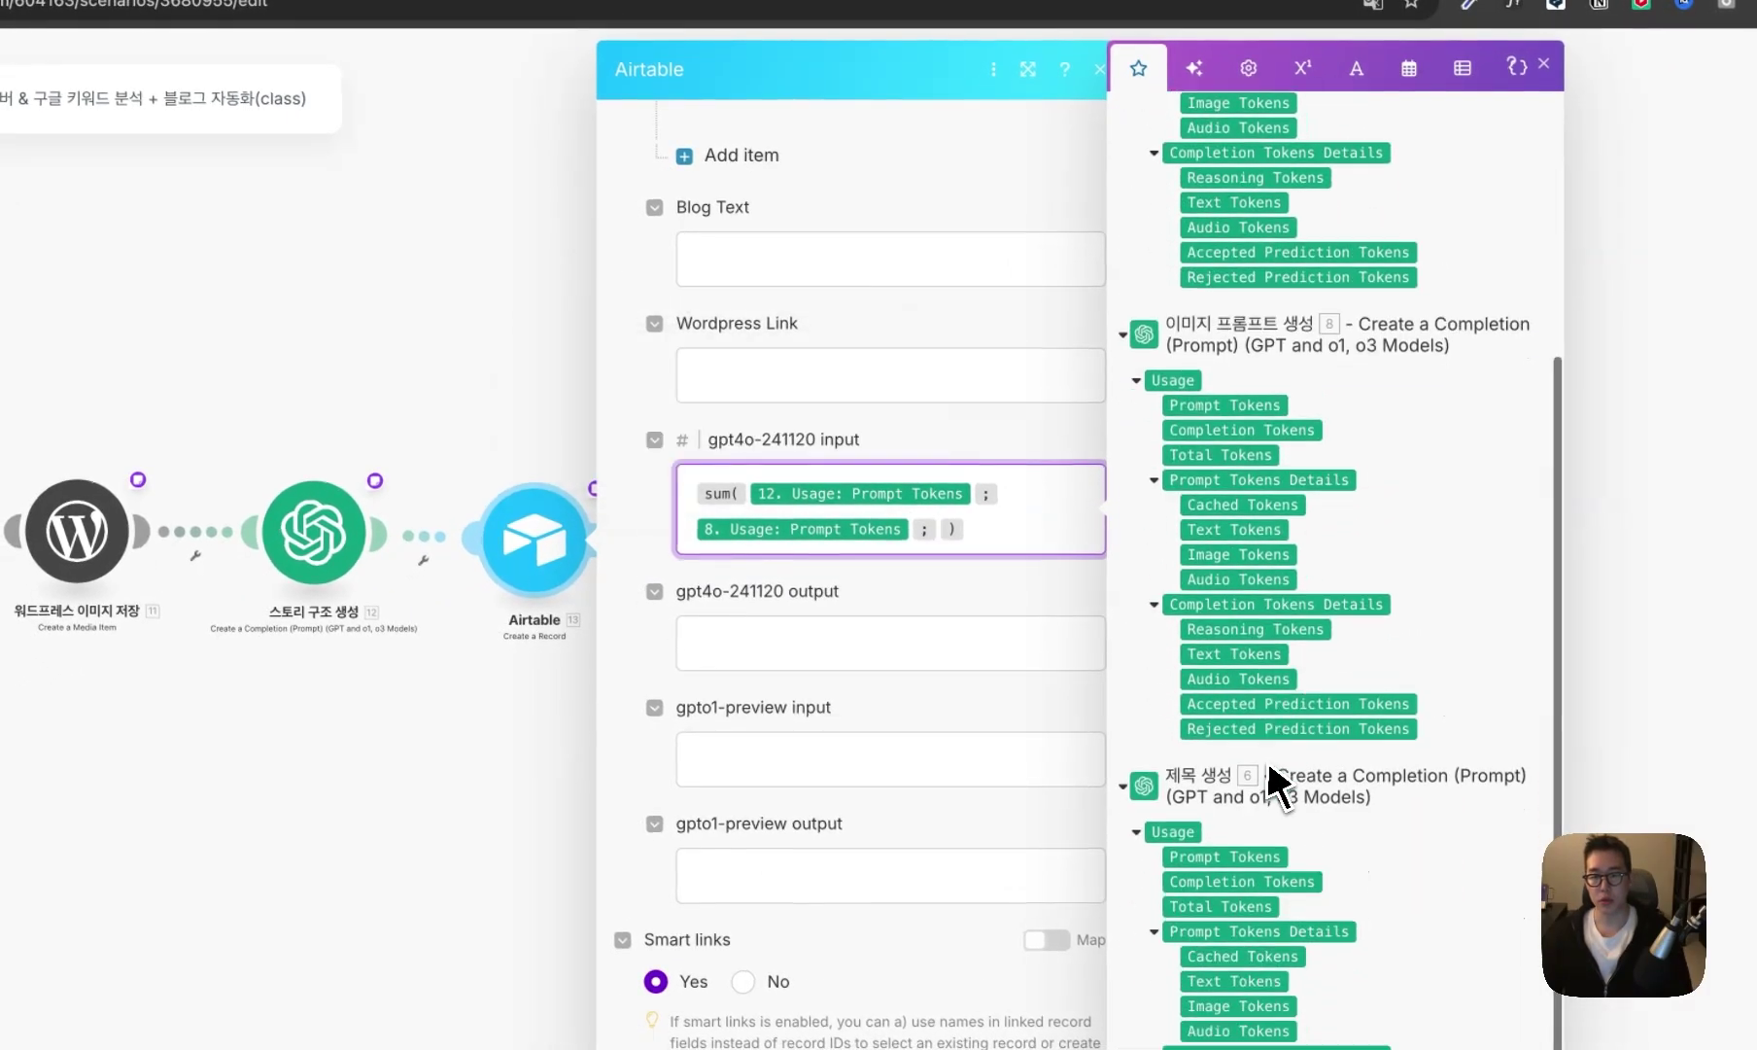
pyautogui.scroll(-1, 1274, 778)
pyautogui.click(1248, 809)
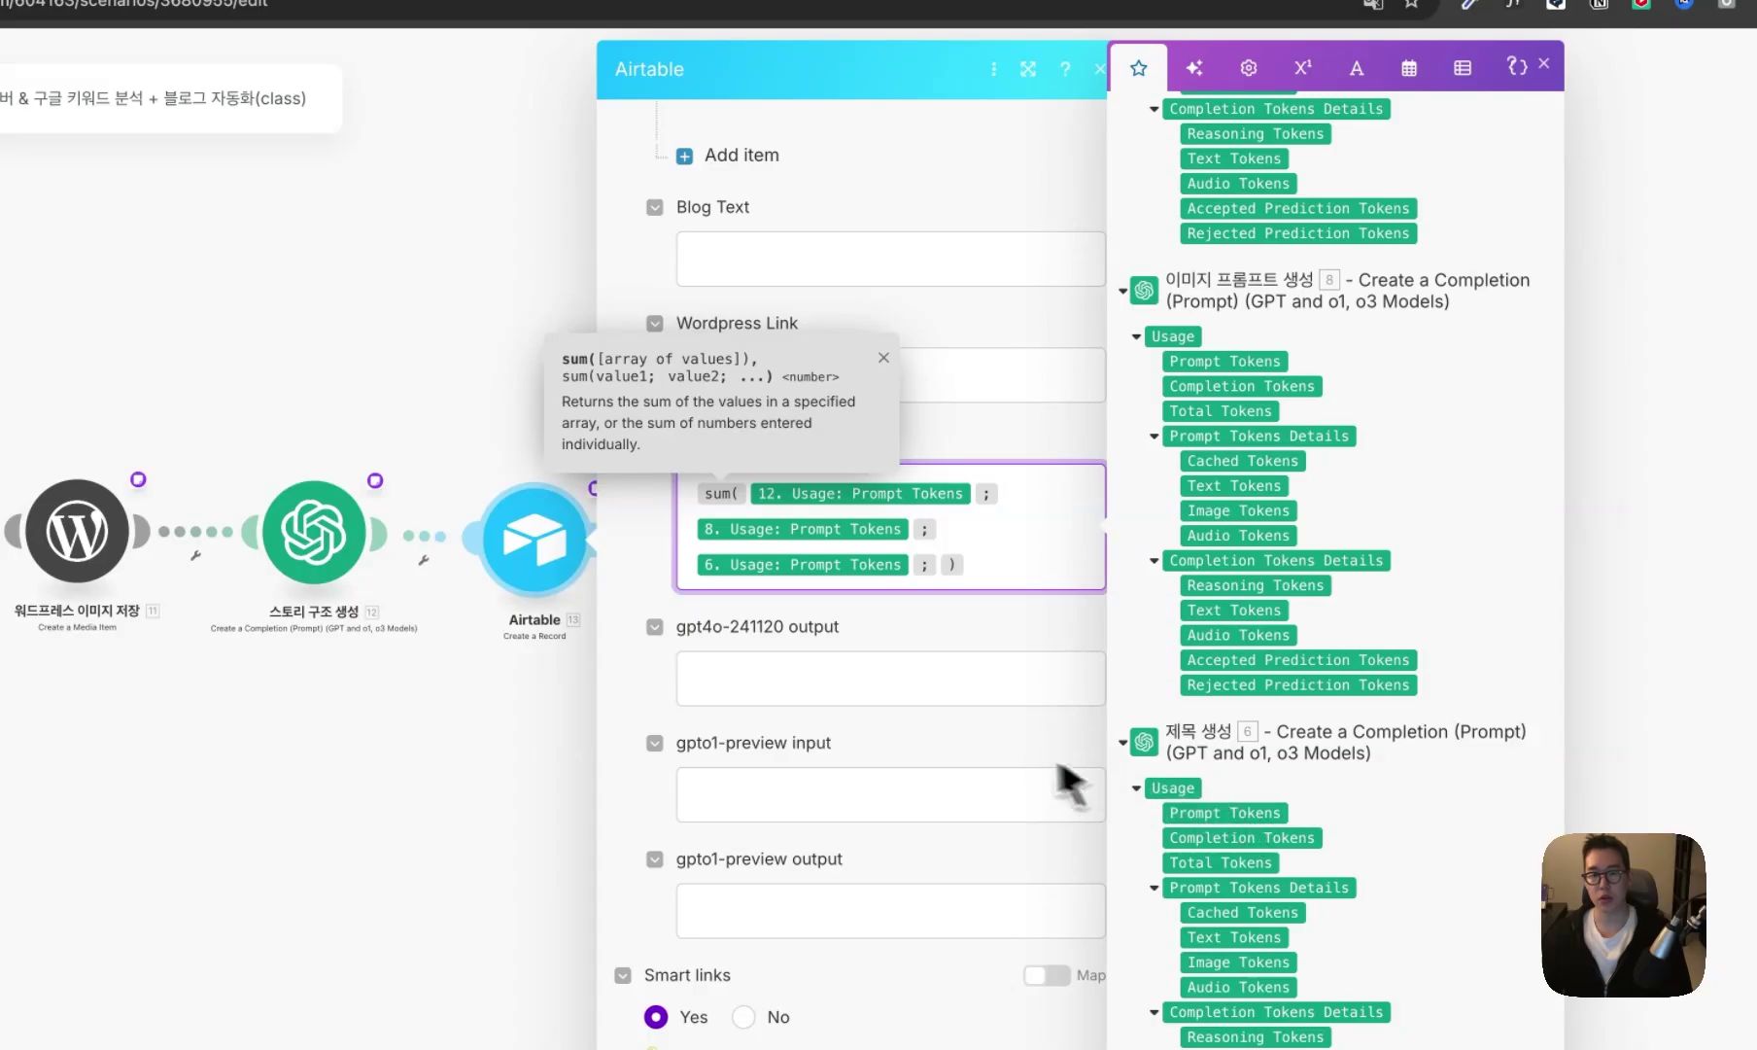
pyautogui.moveTo(972, 566); pyautogui.dragTo(540, 496)
# - Sum modules 12, 8 and 6 Completion Tokens into gpt4o-241120 output, then rename it 블로그 레코드 생성
pyautogui.click(785, 692)
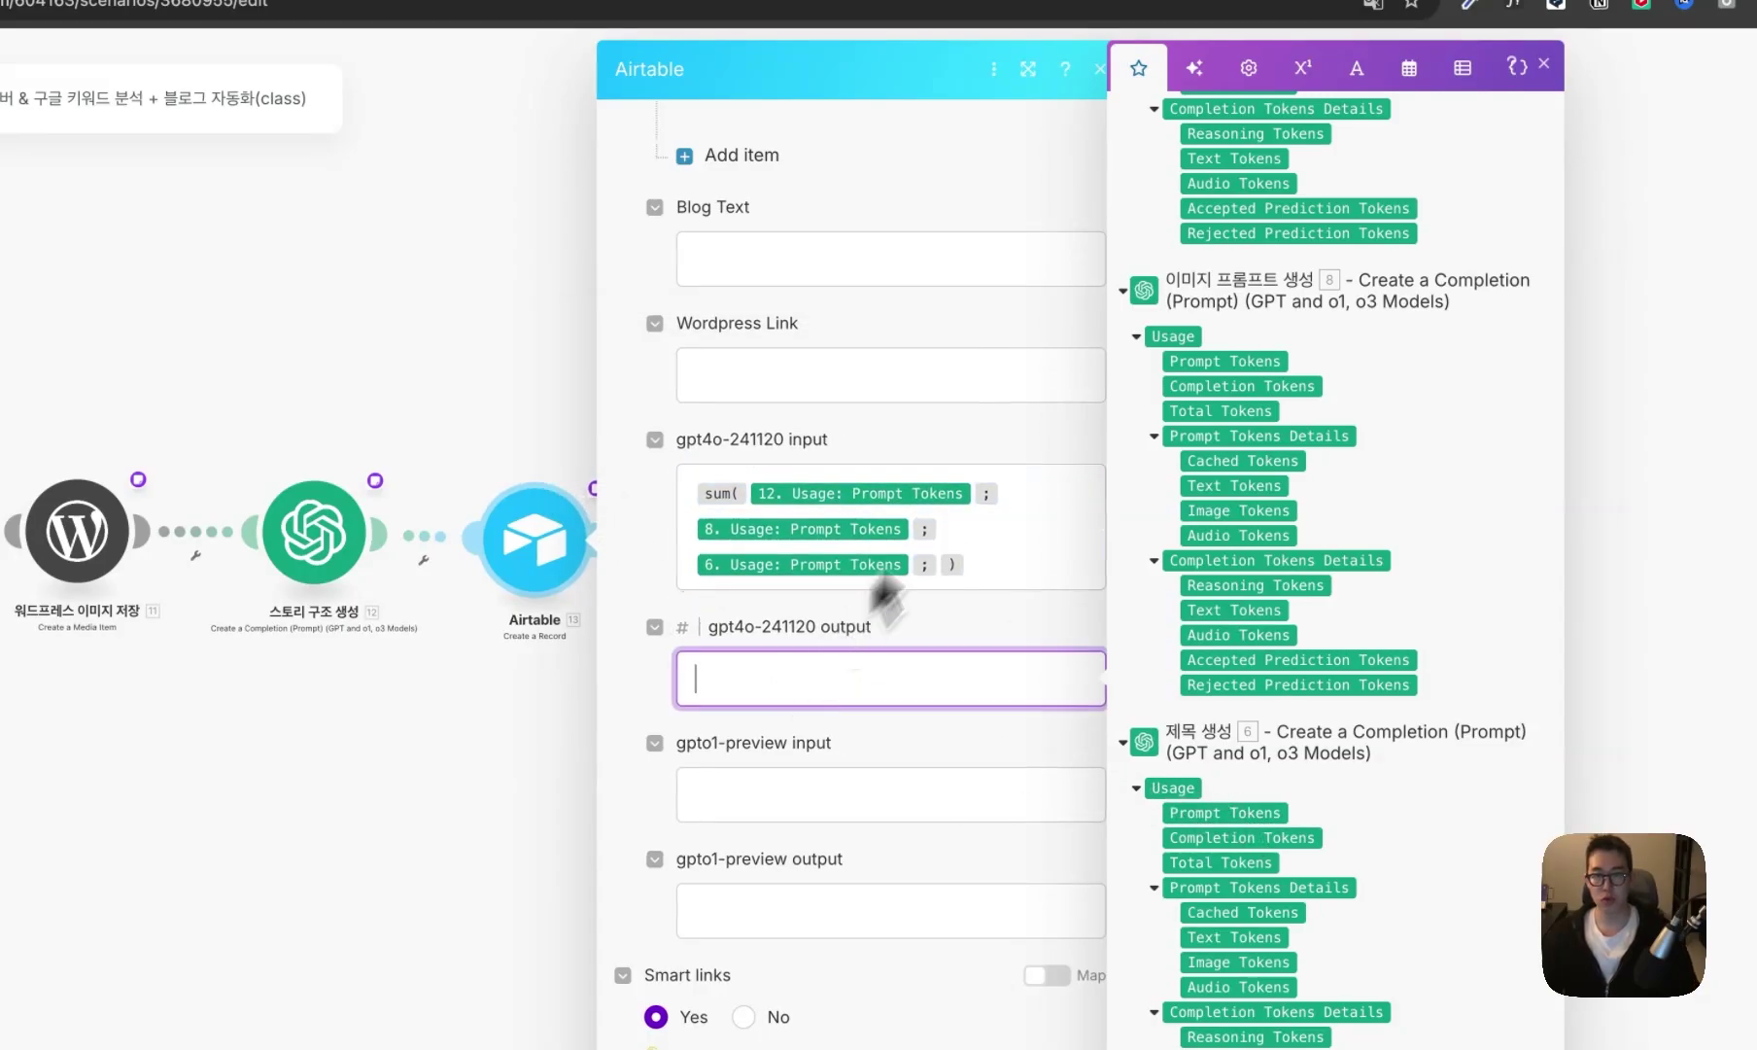
pyautogui.click(1302, 67)
pyautogui.click(1147, 663)
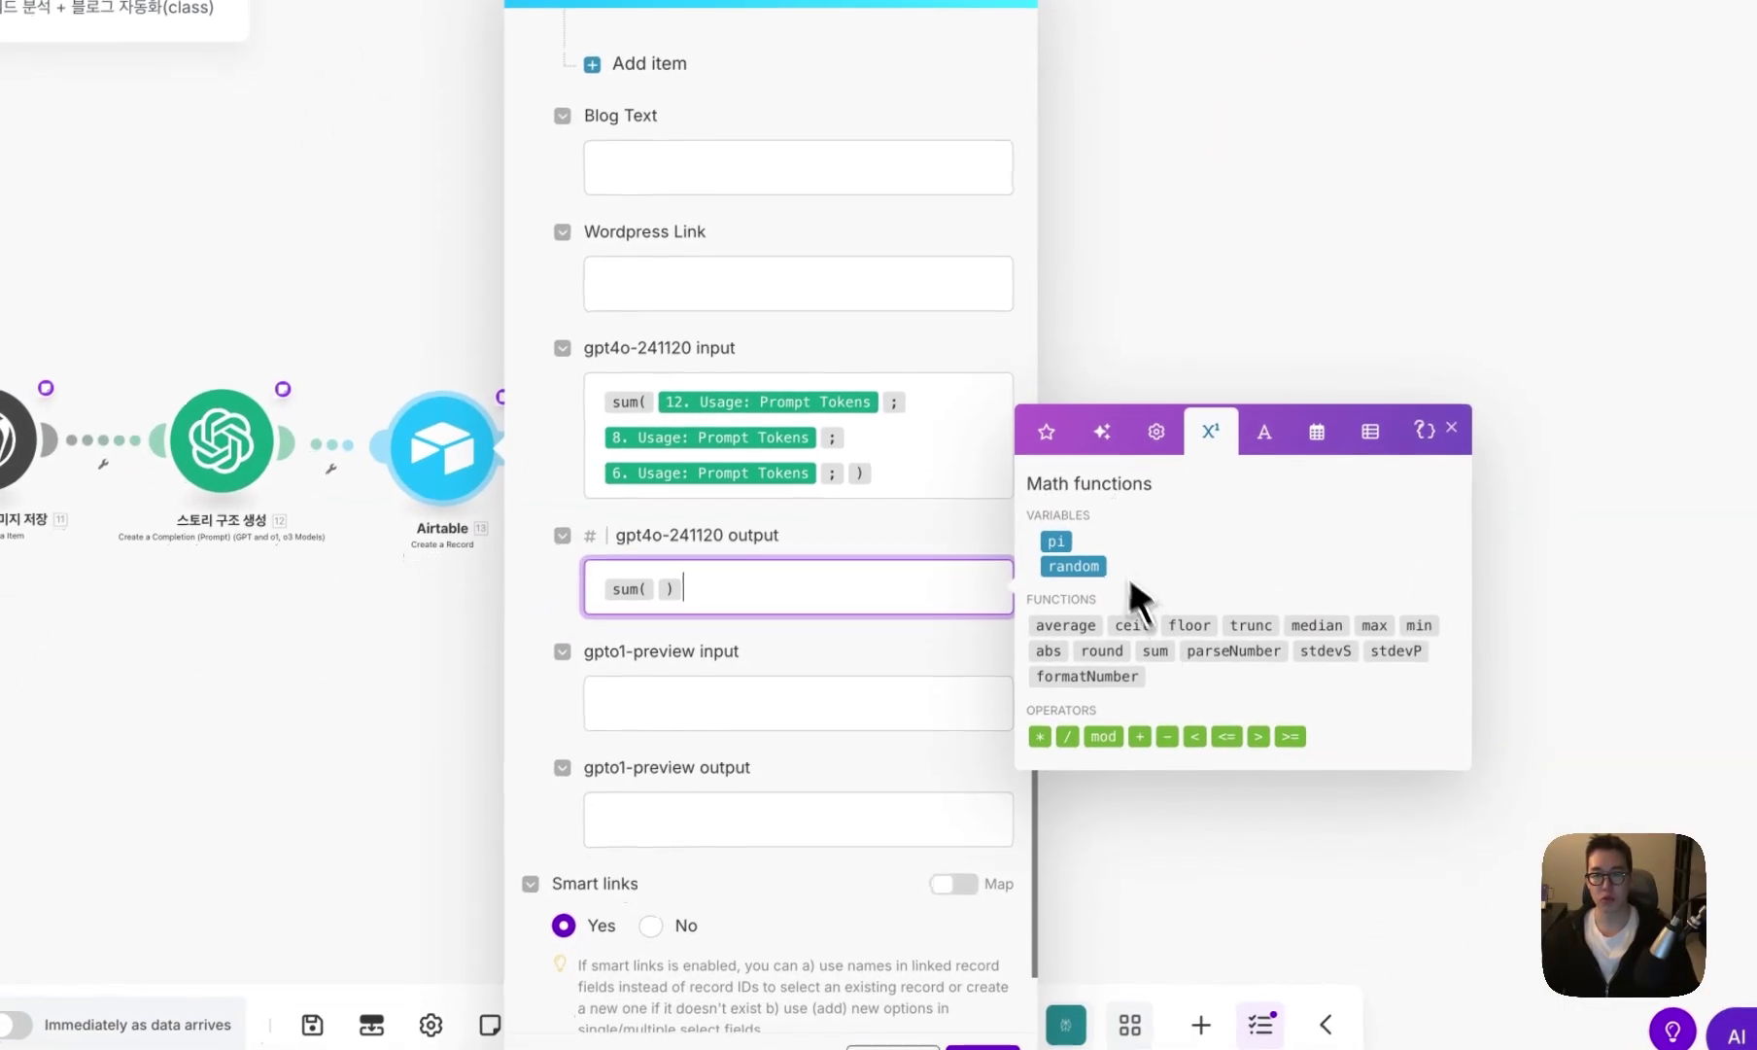
pyautogui.click(1180, 249)
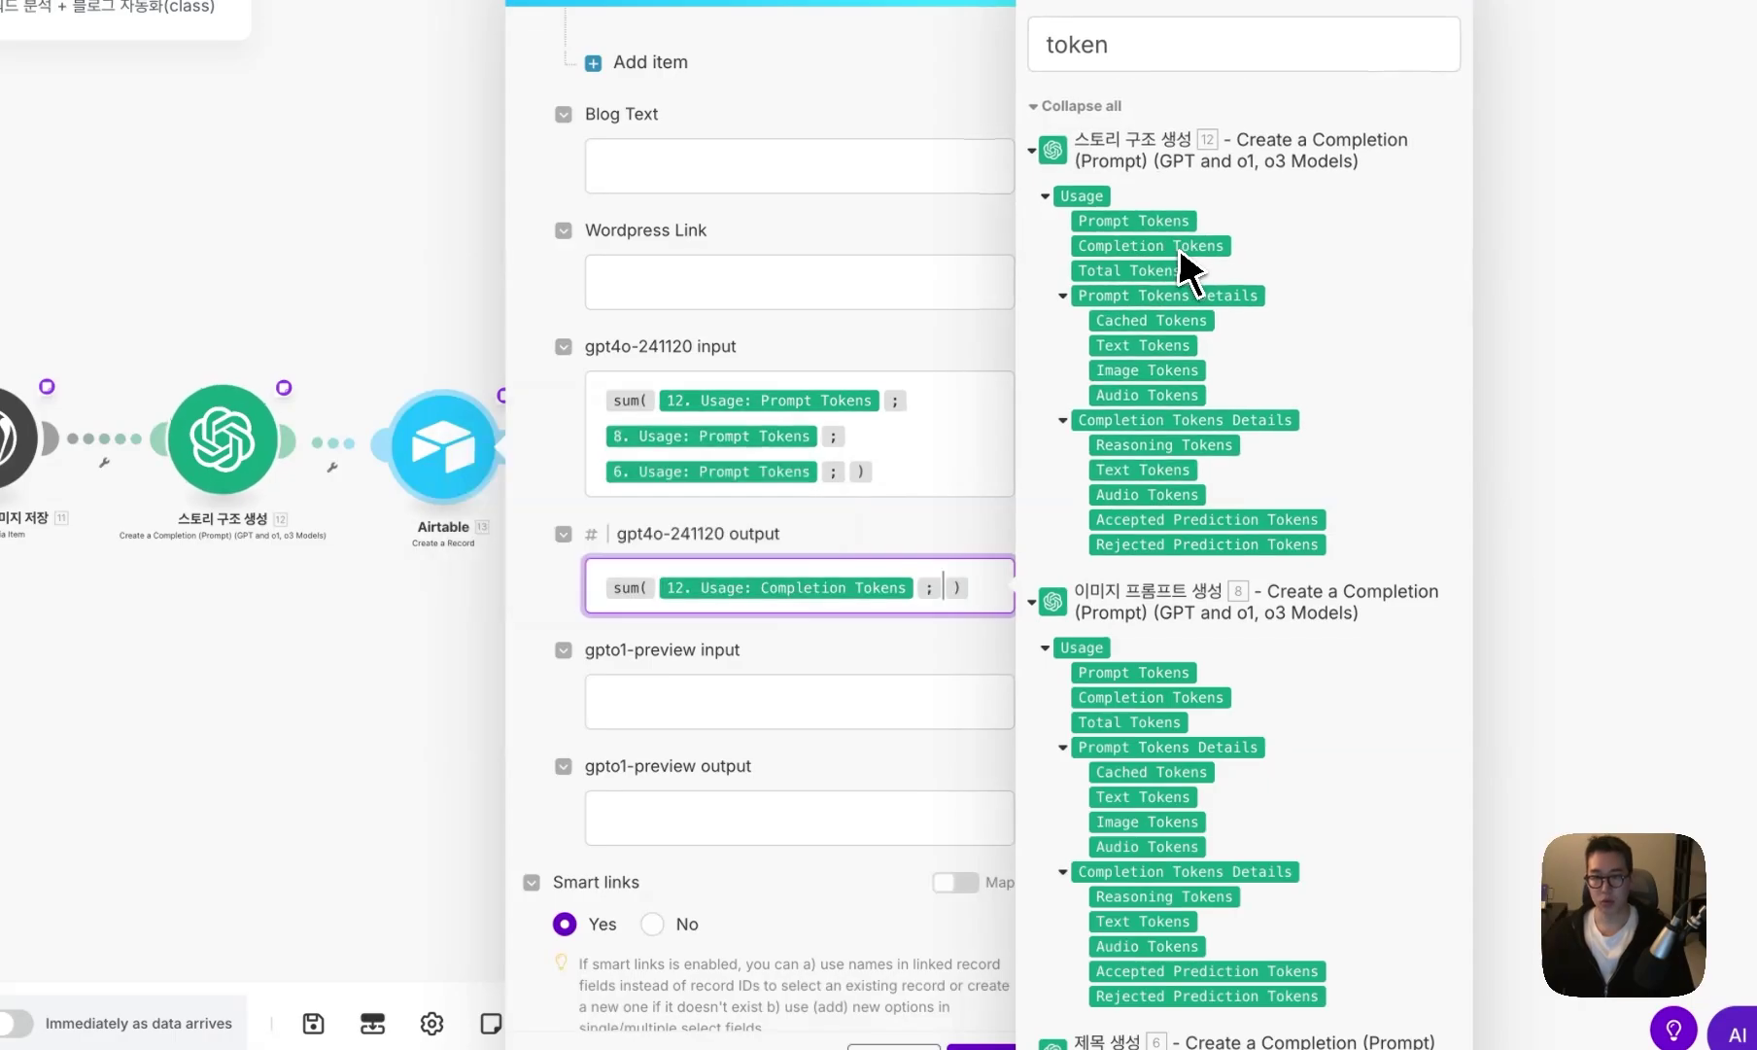
pyautogui.click(1216, 697)
pyautogui.scroll(-5, 1215, 719)
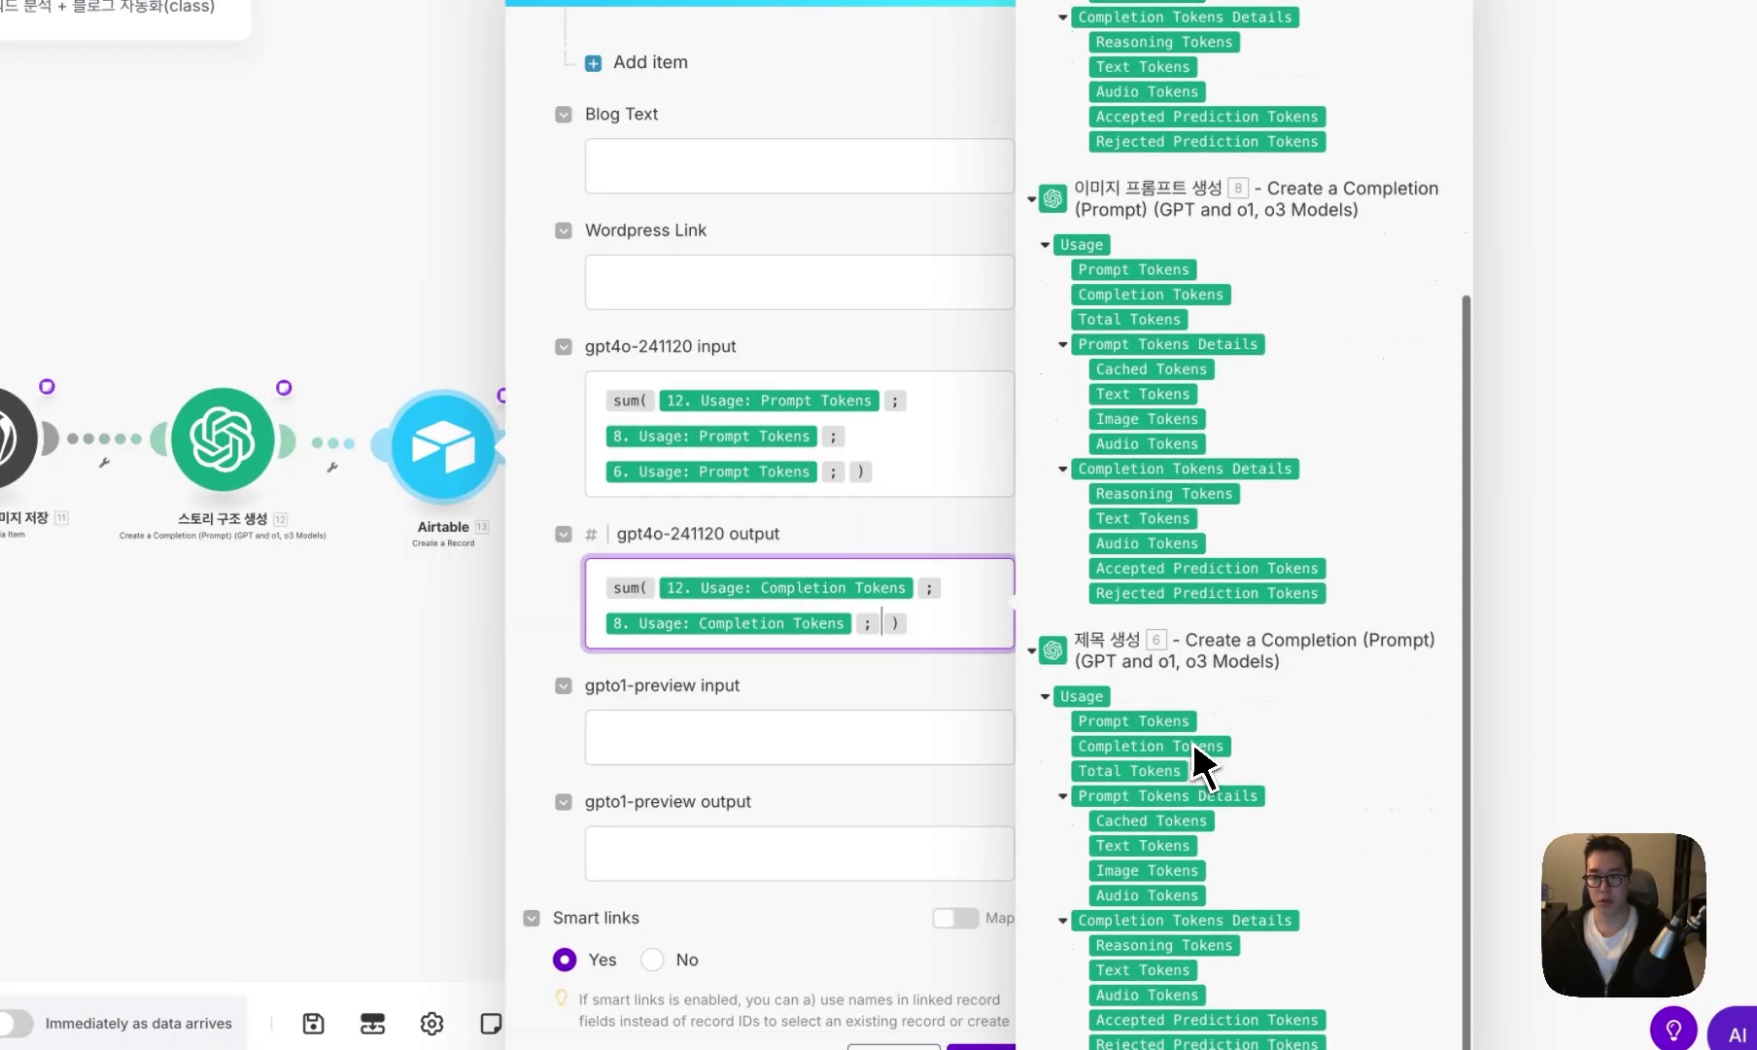
pyautogui.click(1203, 747)
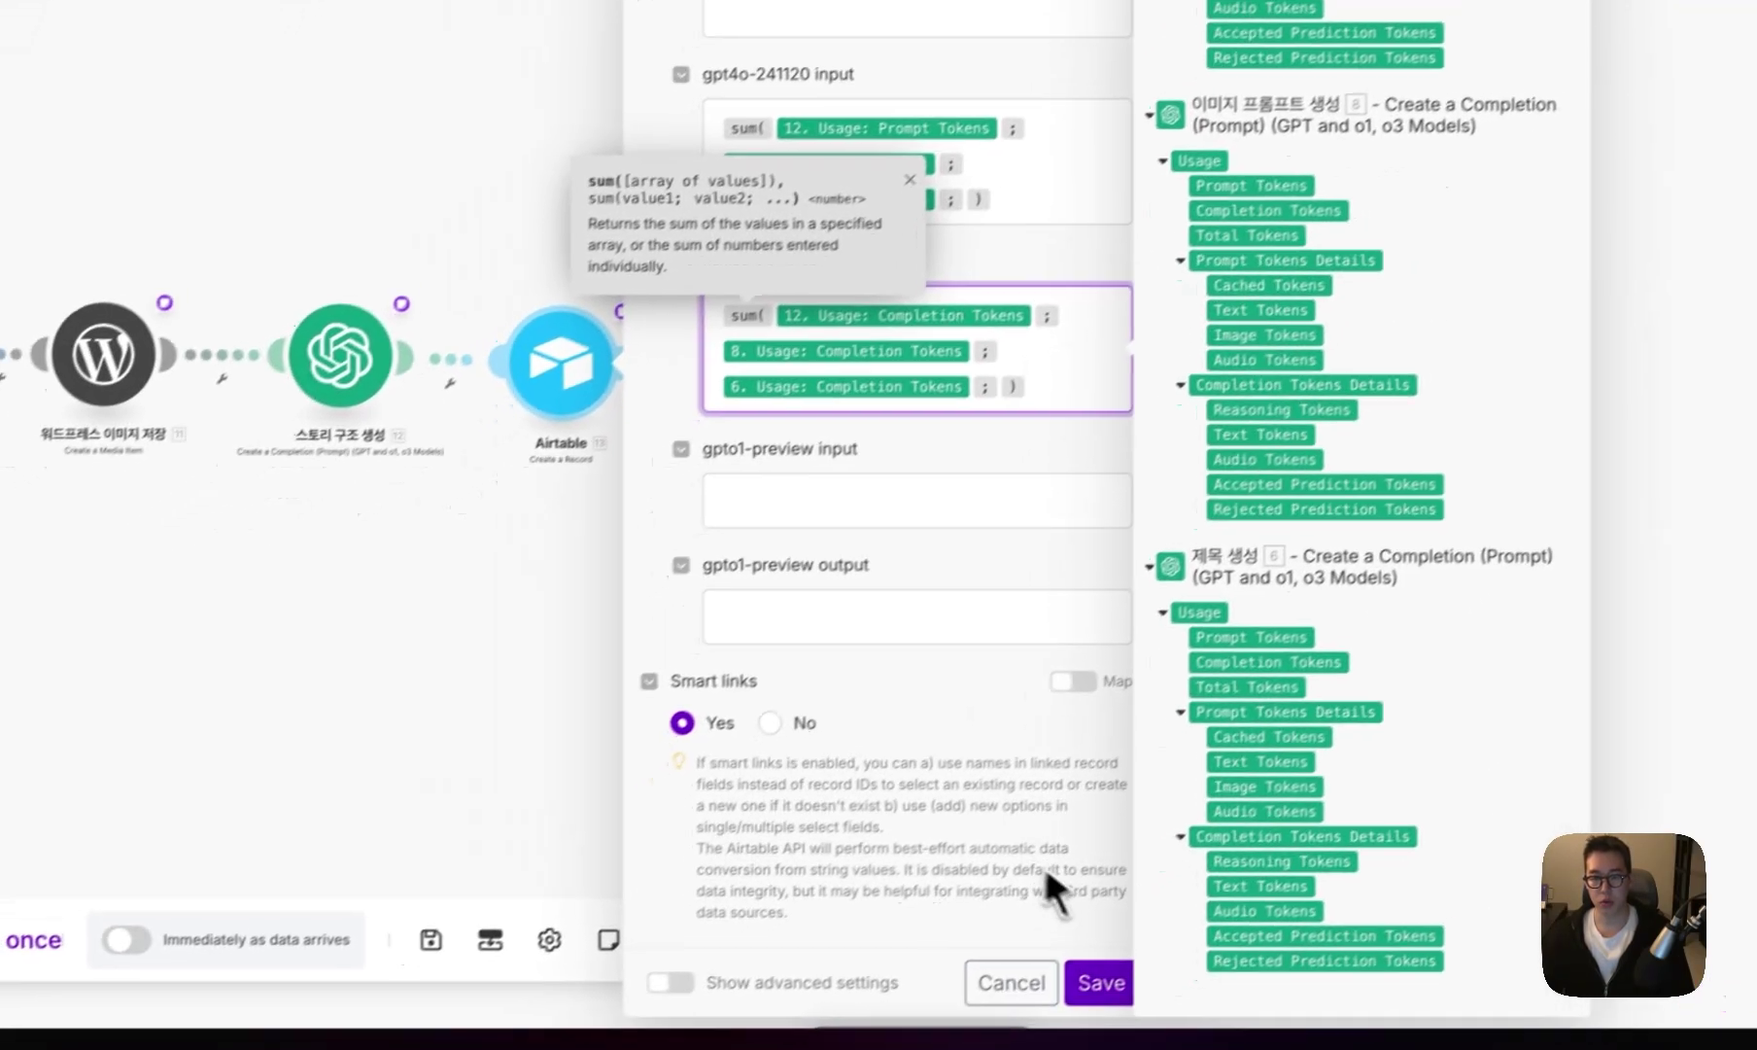
pyautogui.click(981, 1045)
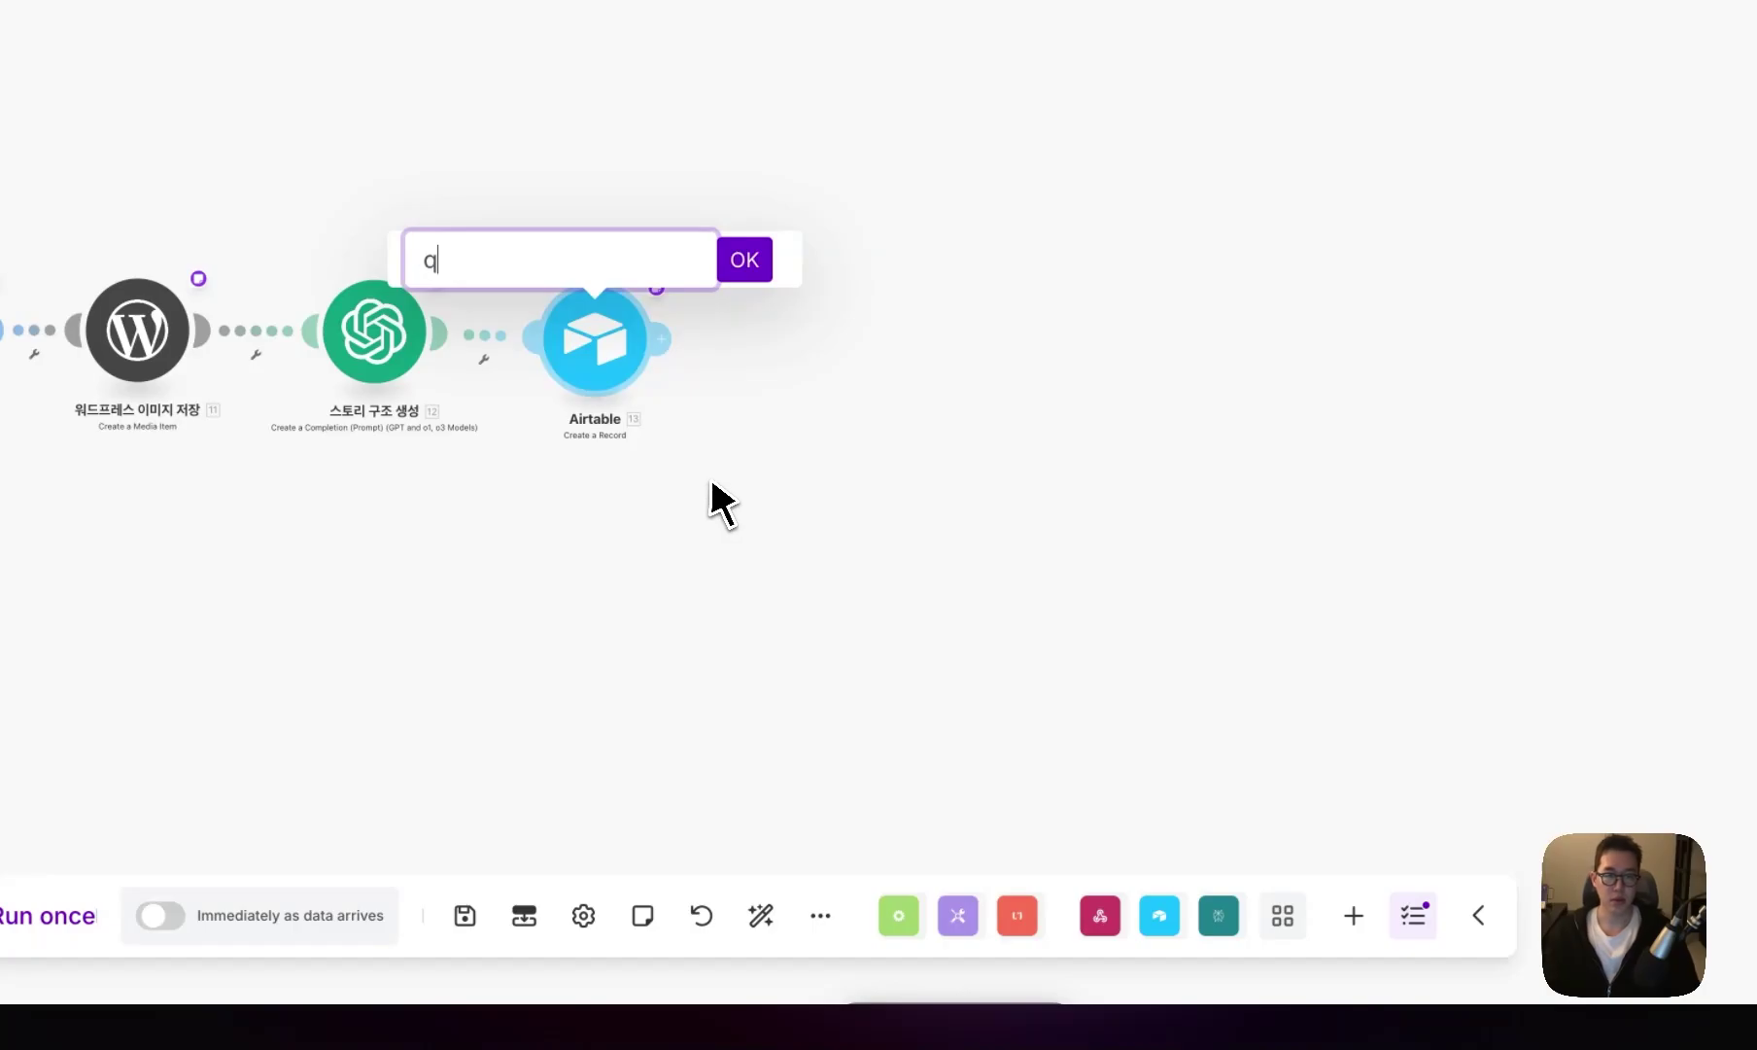
pyautogui.write('블로그 레코드')
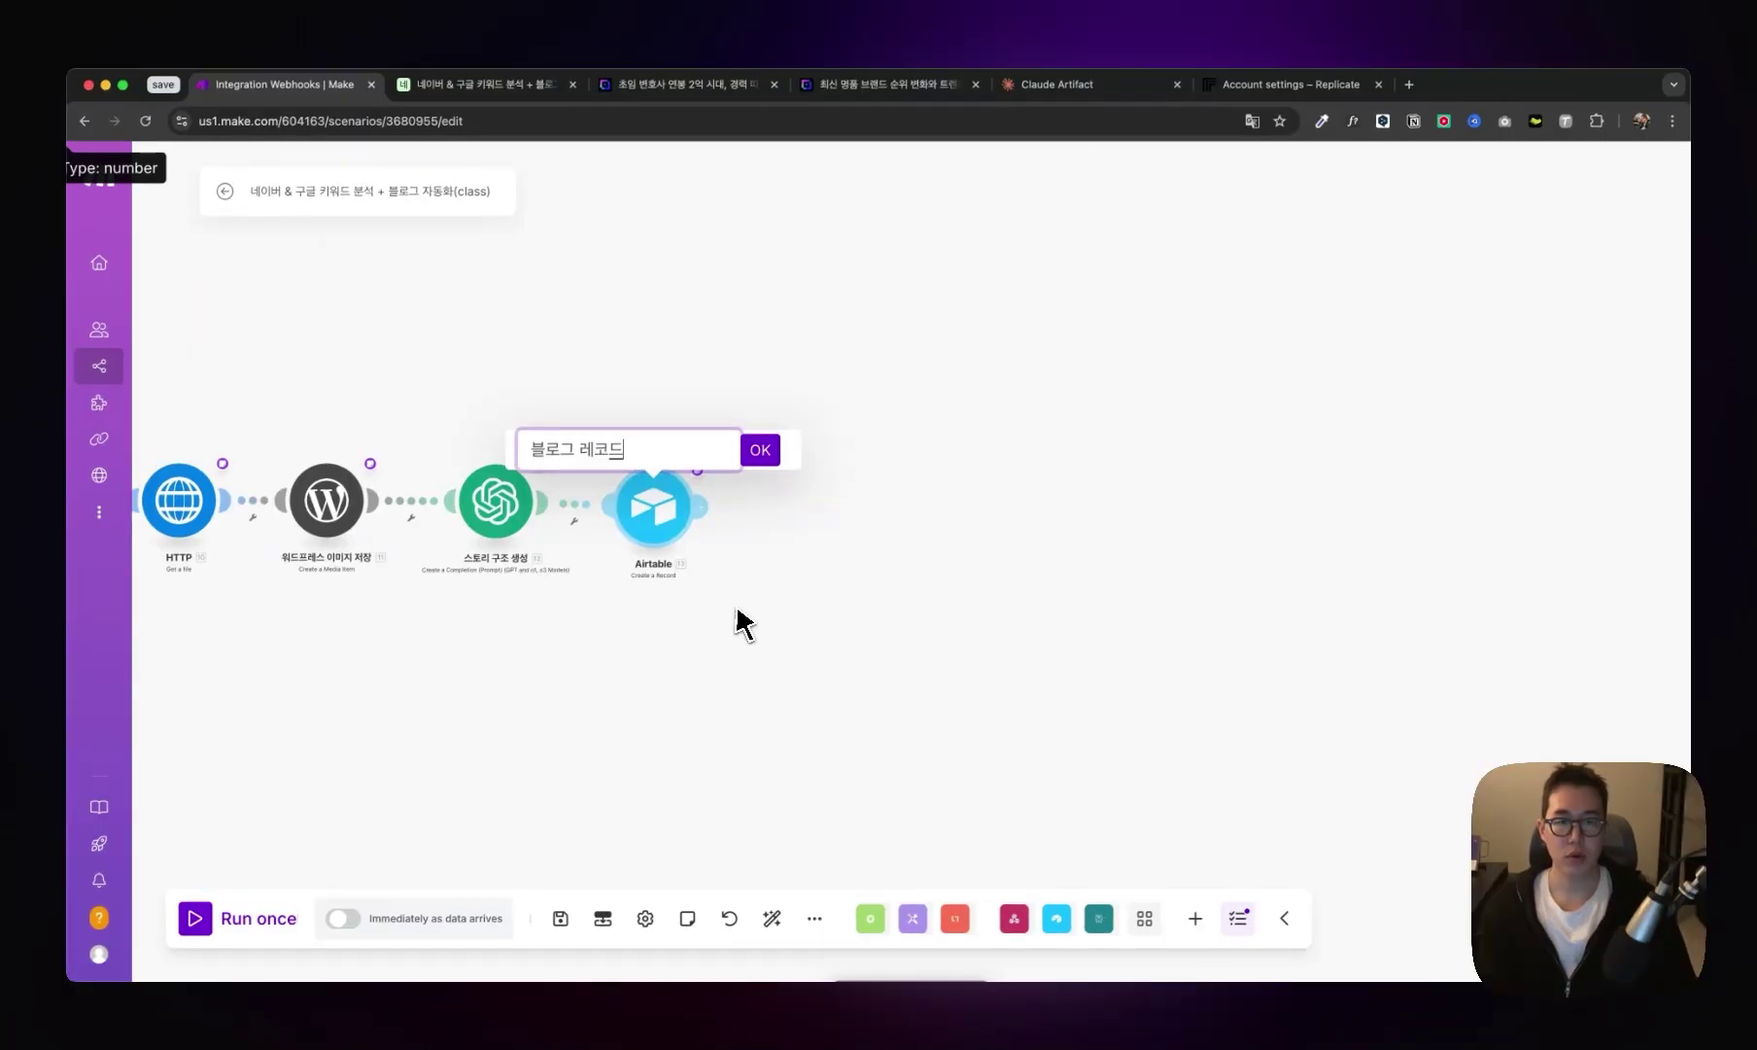
pyautogui.write(' 생성')
pyautogui.press('Return')
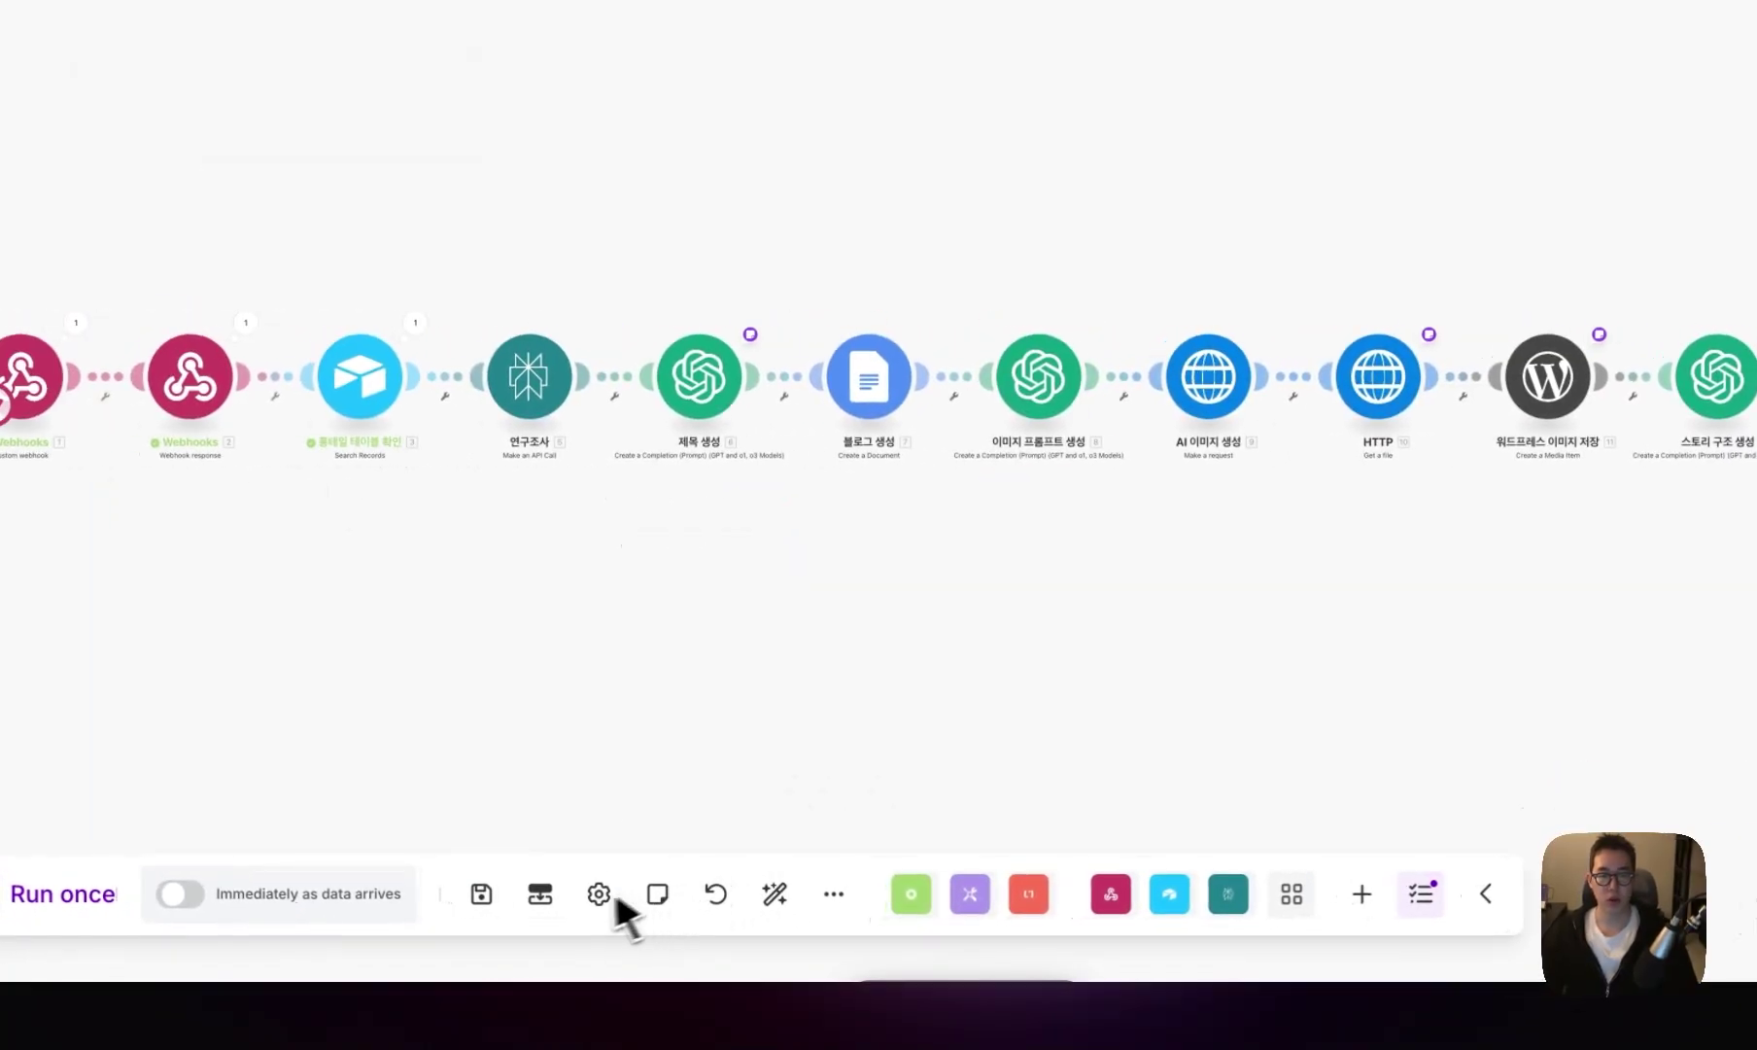
# - Add an Iterator module at the end of the chain
pyautogui.click(1100, 567)
pyautogui.write('ite')
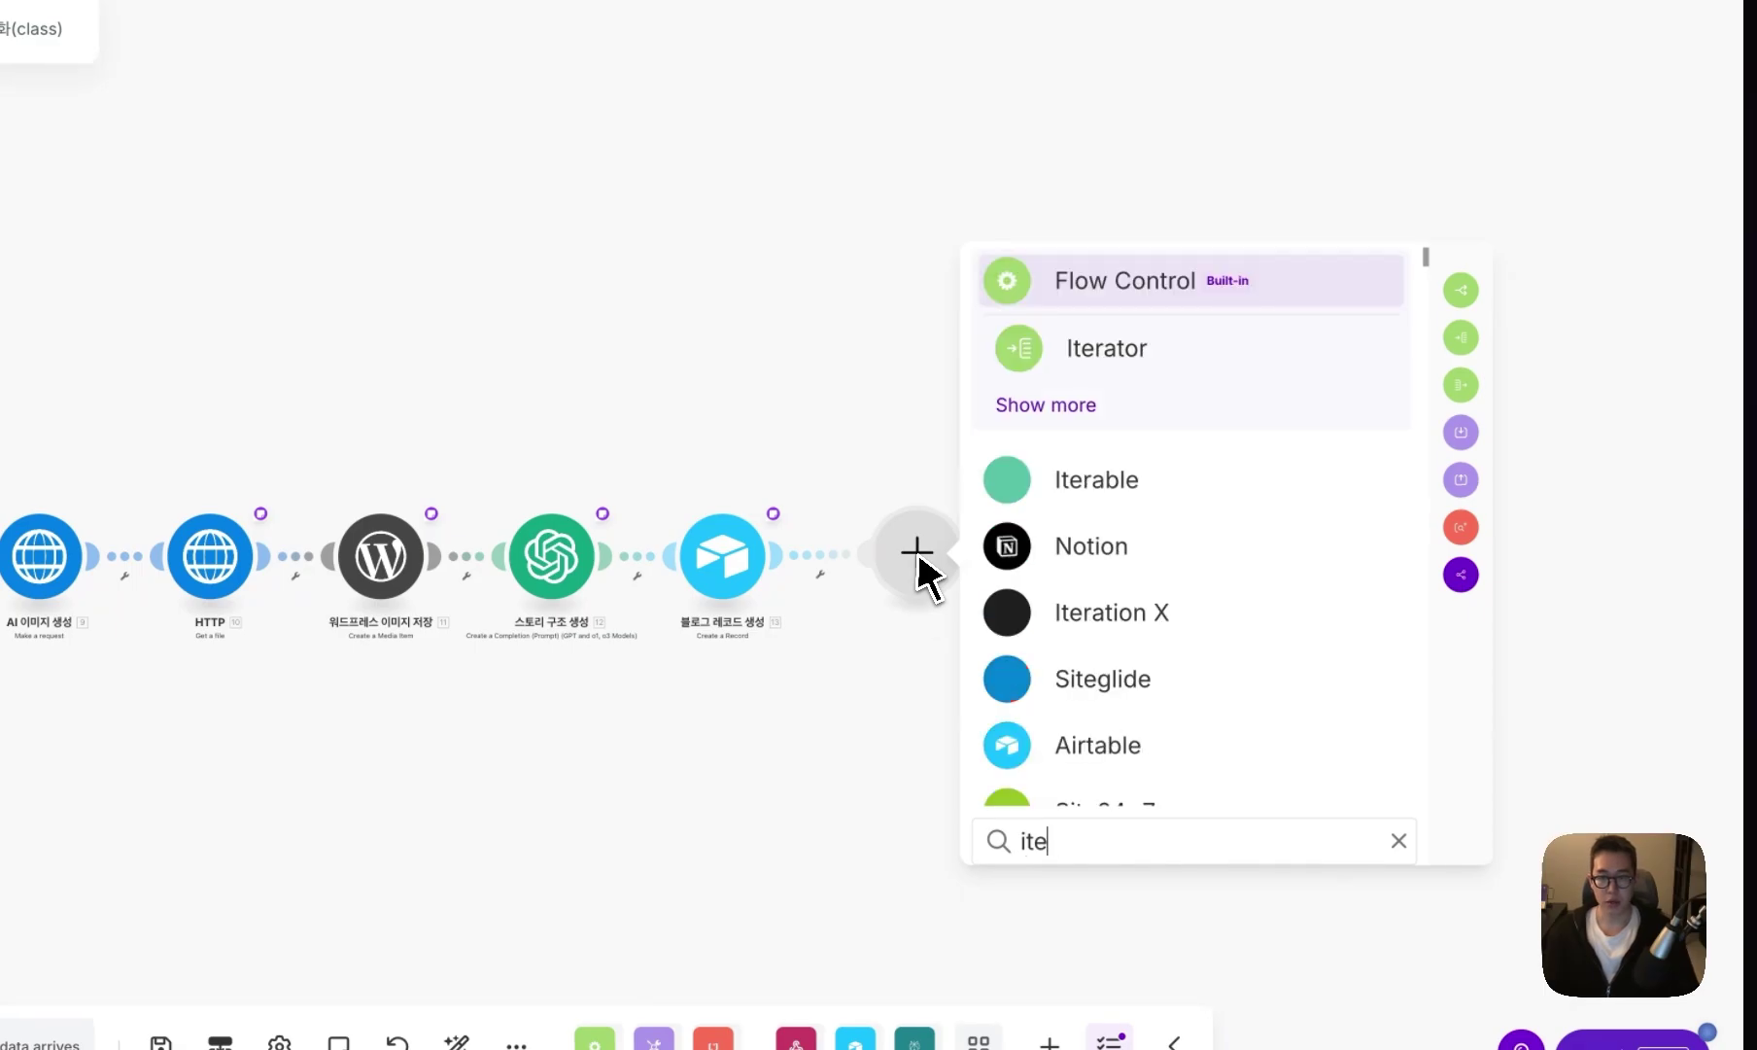
pyautogui.press('BackSpace')
pyautogui.press('BackSpace')
pyautogui.press('BackSpace')
pyautogui.write('Iter')
pyautogui.click(1175, 369)
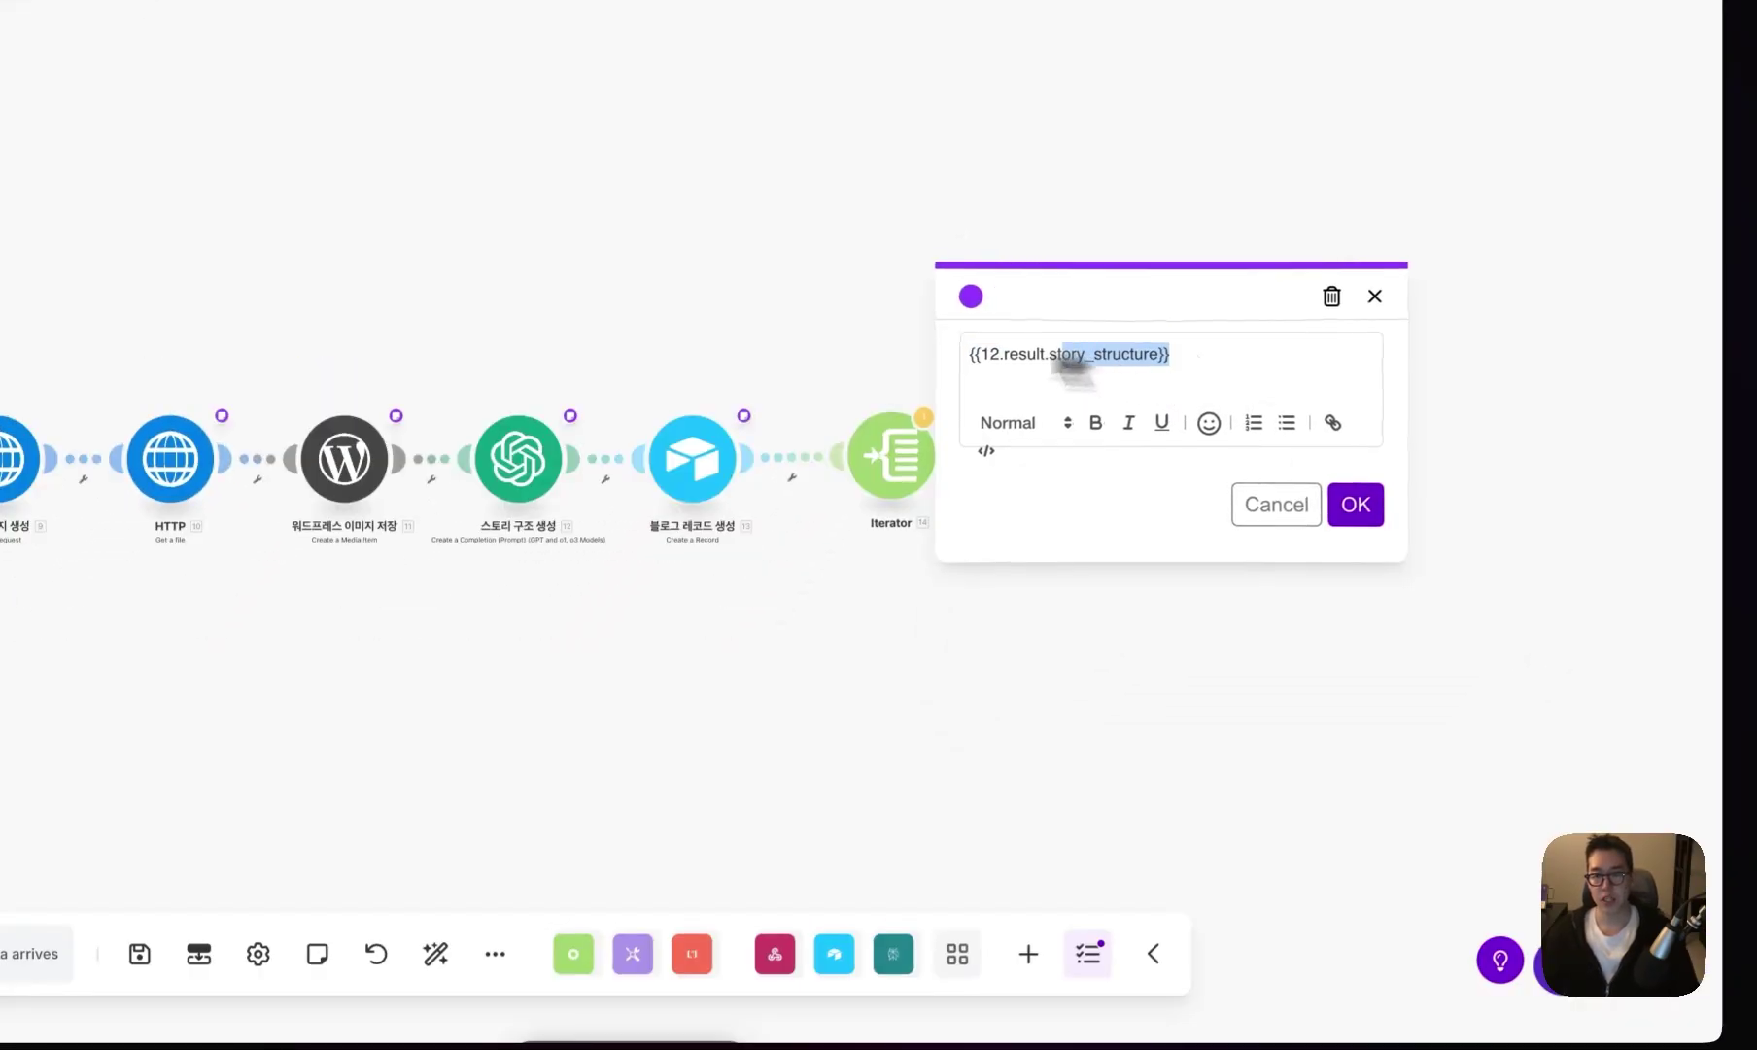
# - Add a note to the Iterator holding the 12.result.story_structure reference
pyautogui.press('Escape')
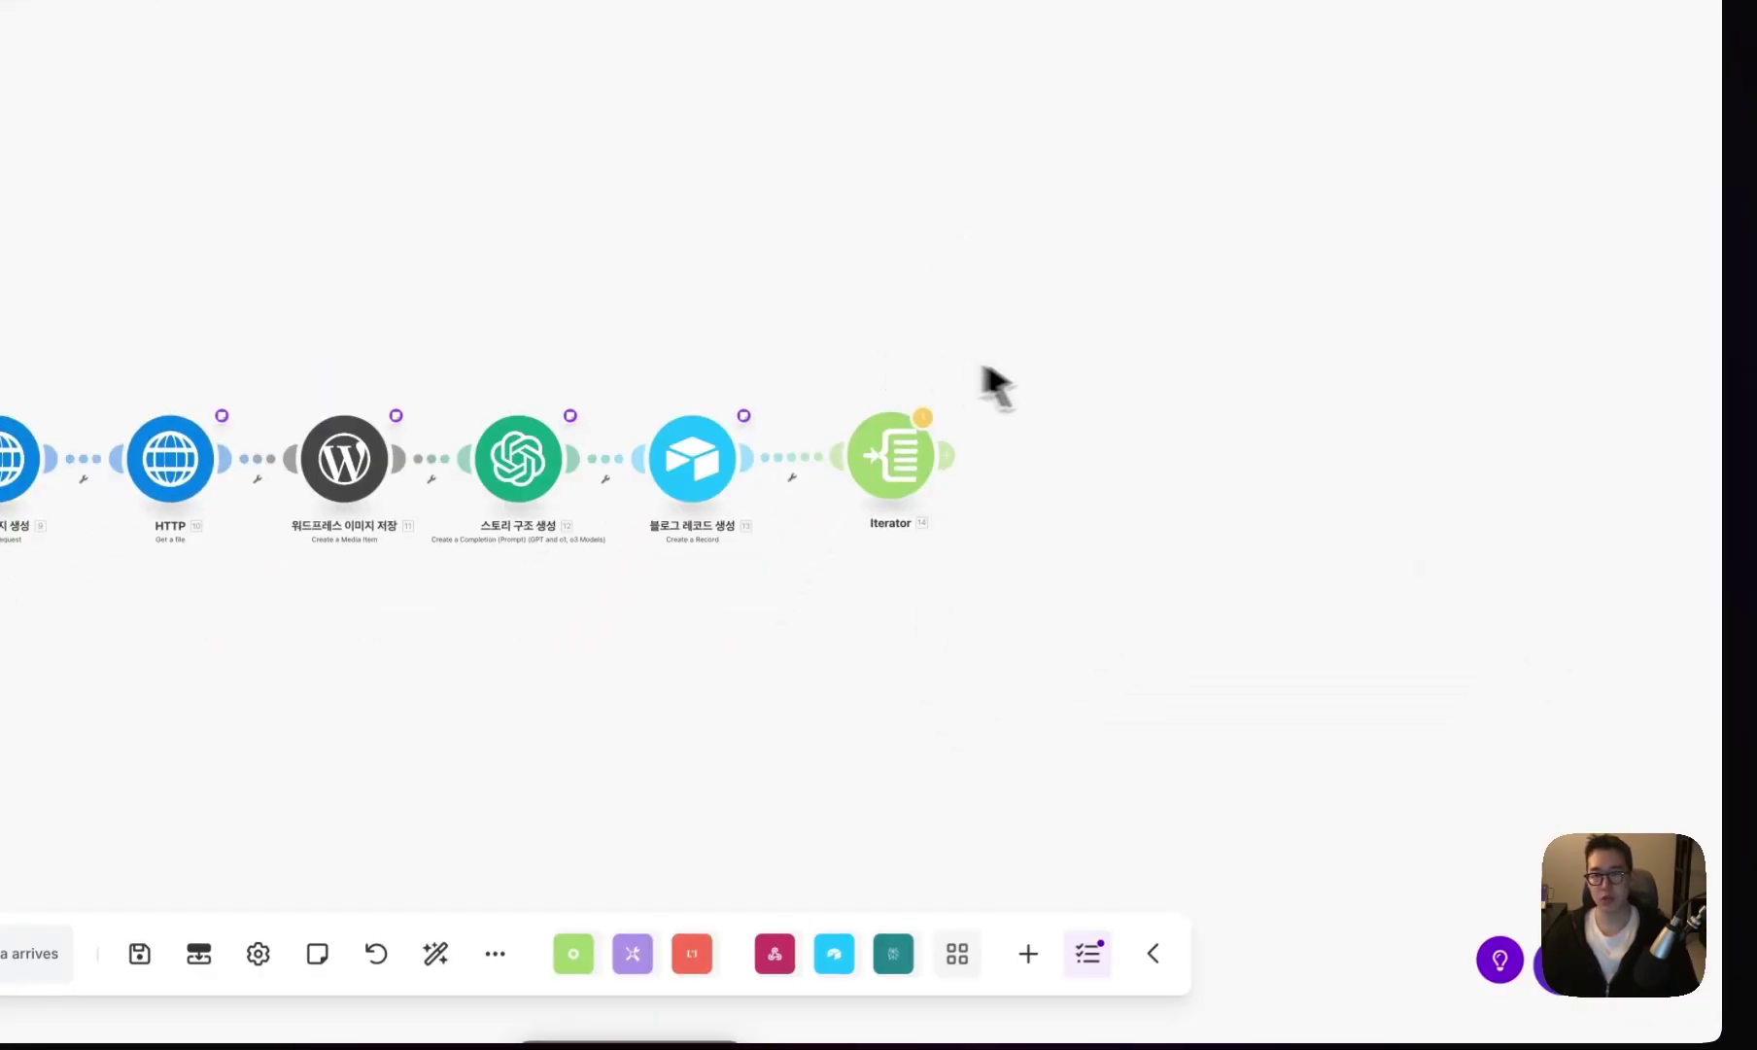
pyautogui.rightClick(889, 464)
pyautogui.click(1052, 715)
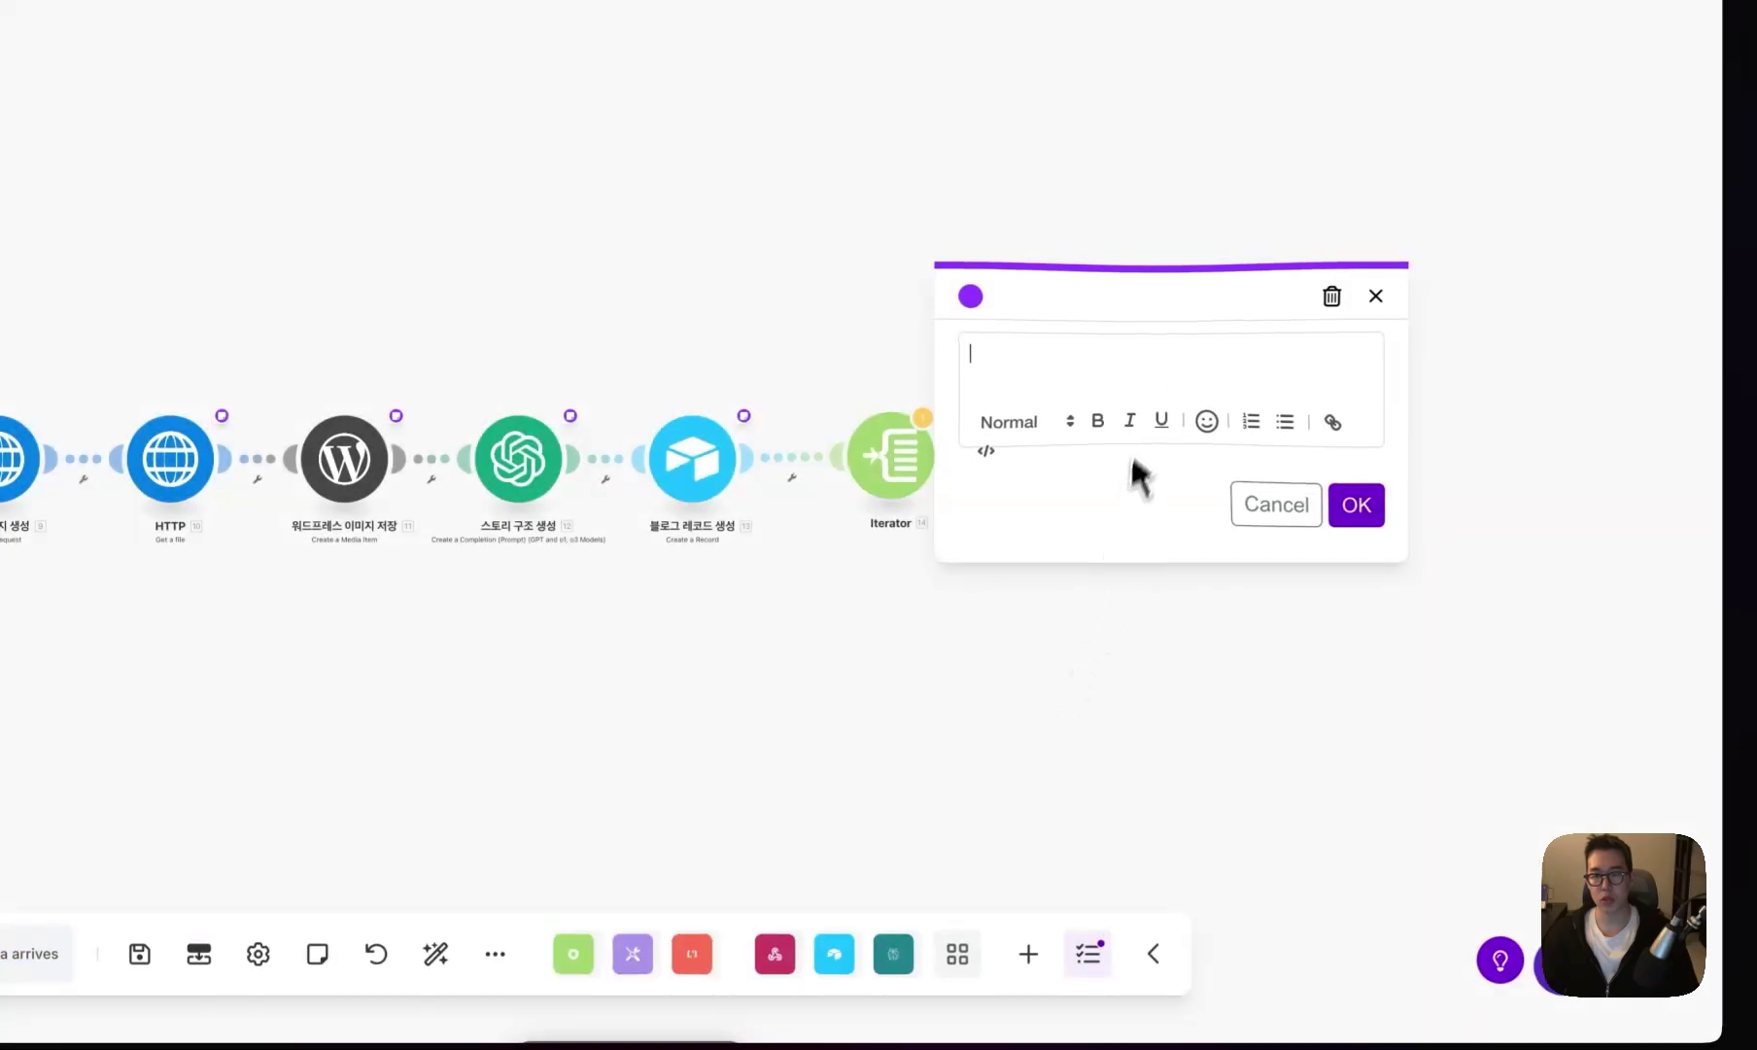
pyautogui.write('{{12.result.story_structure}}')
pyautogui.click(1356, 505)
# - Map {{12.result.story_structure}} into the Iterator's Array field and save the scenario
pyautogui.click(919, 464)
pyautogui.click(1215, 470)
pyautogui.write('{{12.result.story_structure}}')
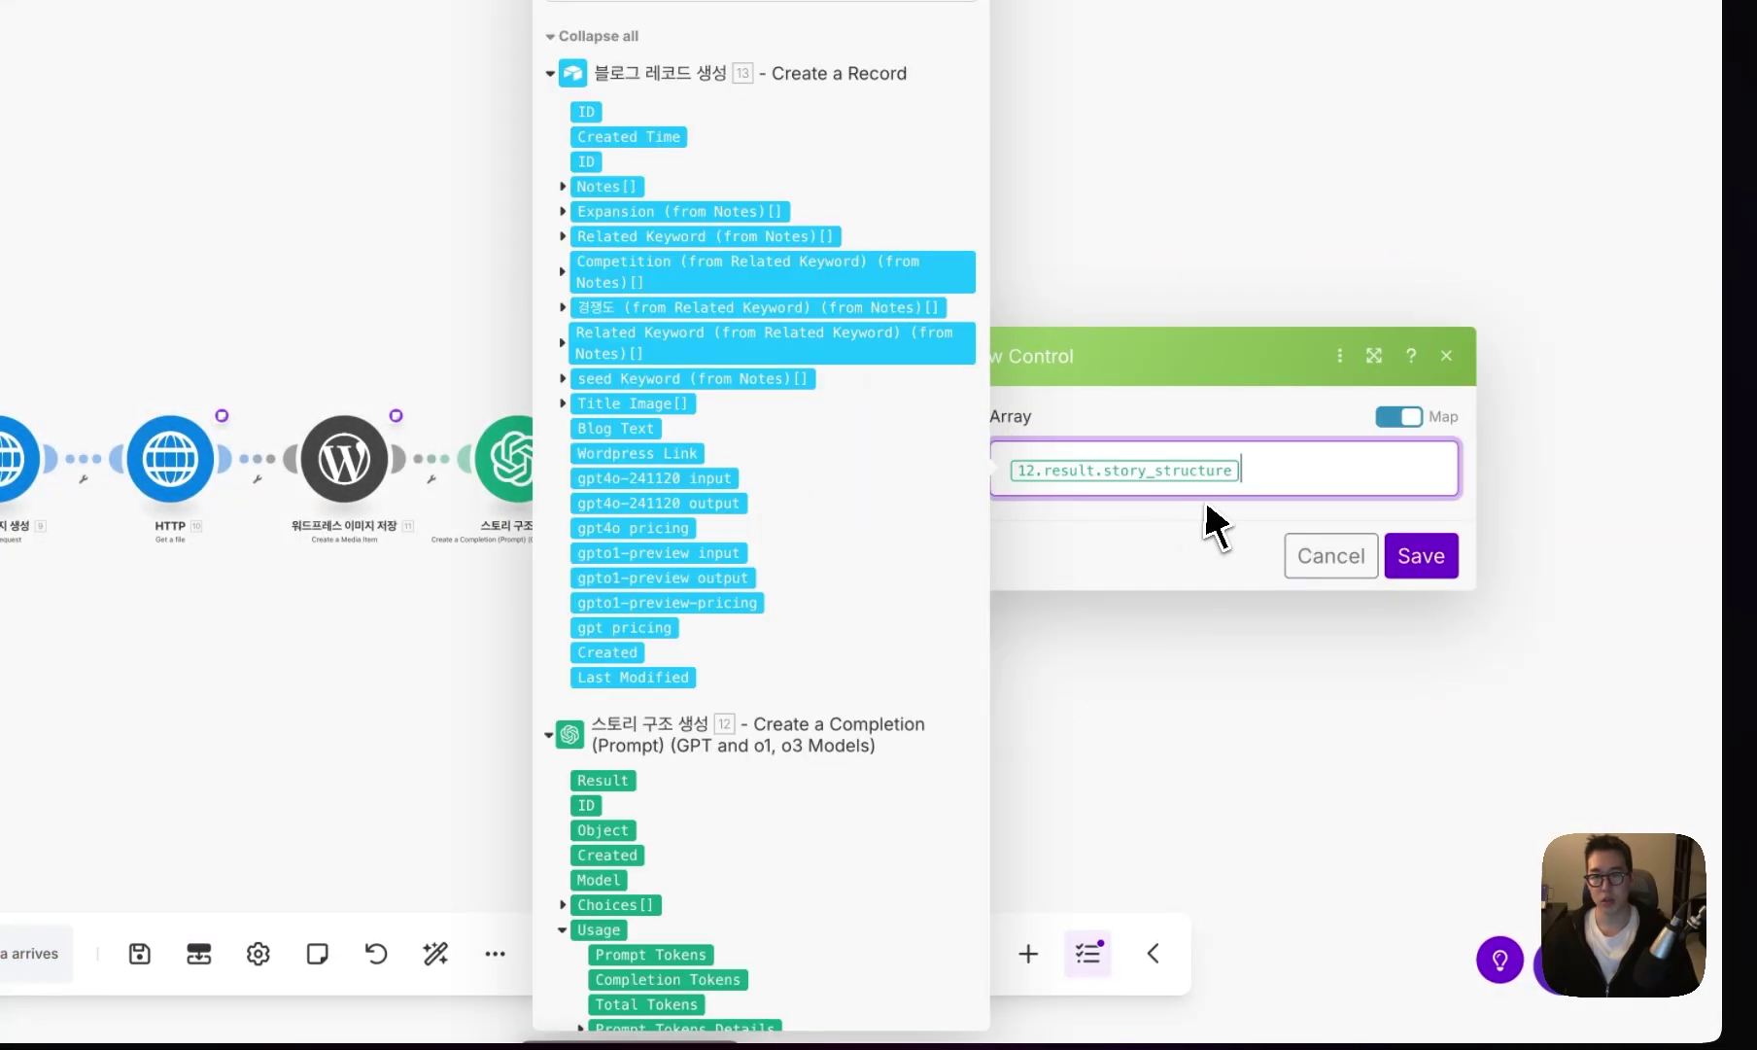
pyautogui.click(1420, 555)
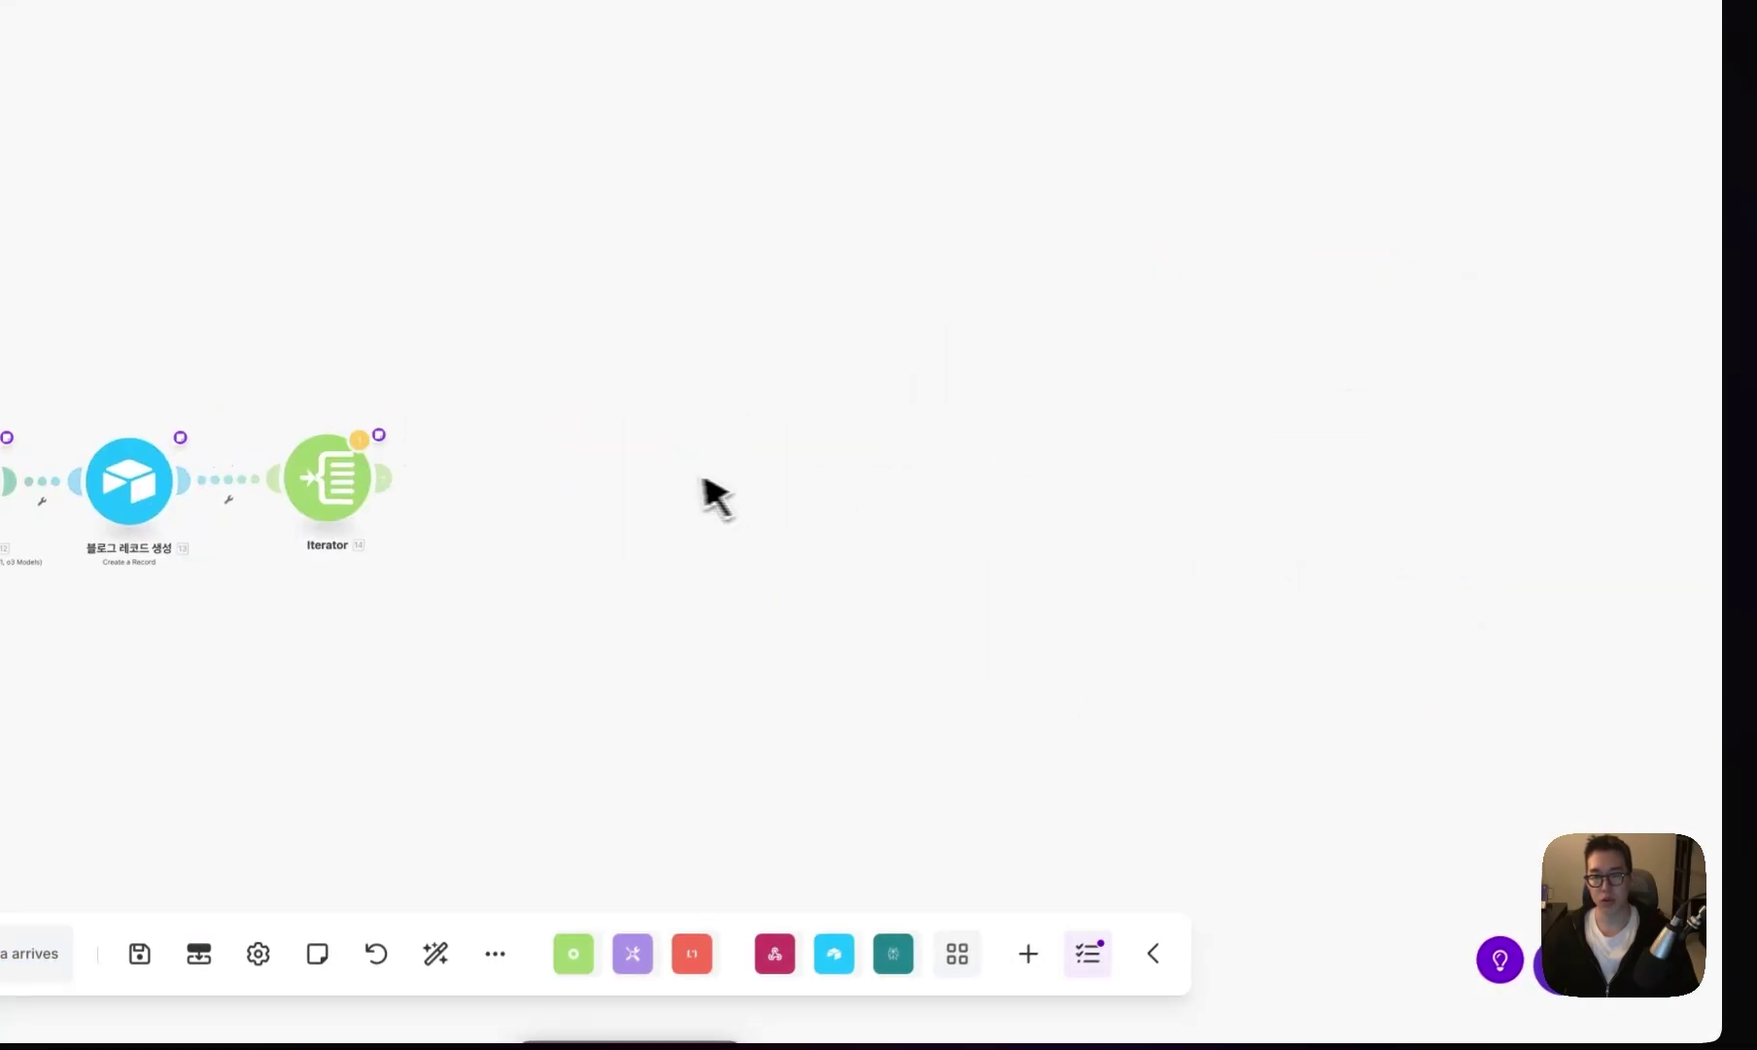
pyautogui.click(138, 953)
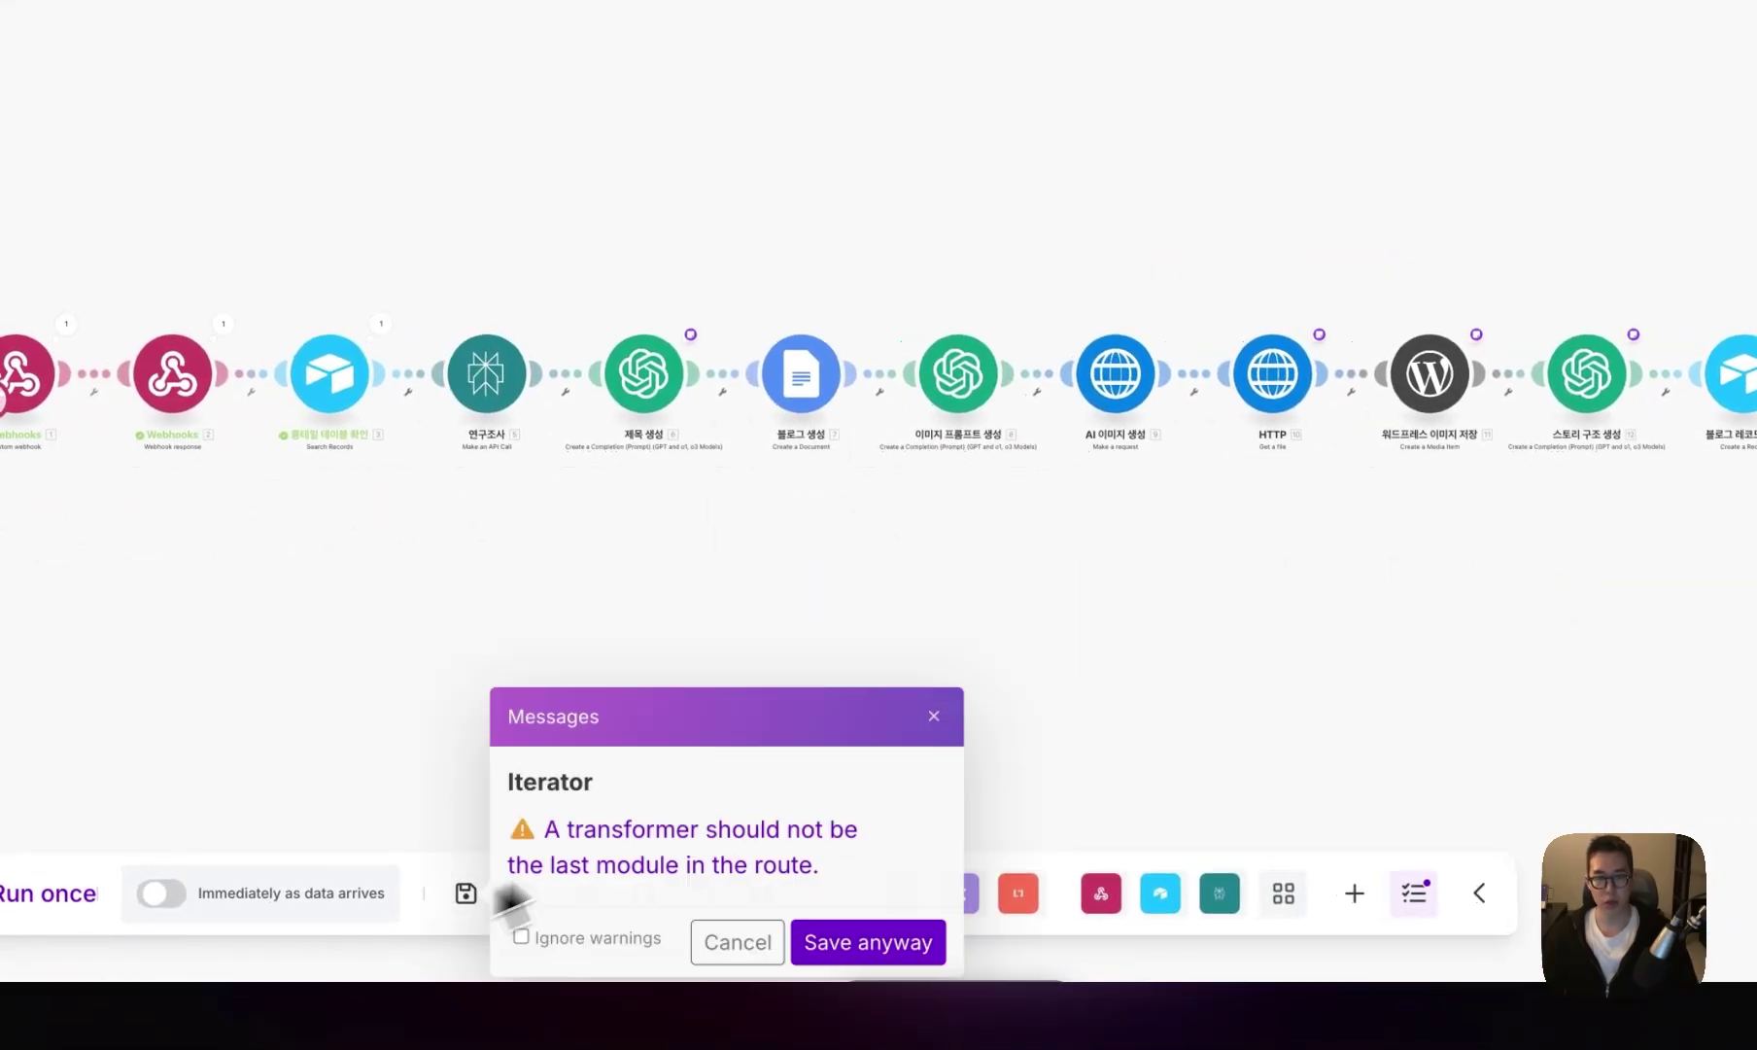
pyautogui.click(868, 942)
# - Clone the 스토리 구조 생성 module
pyautogui.rightClick(684, 457)
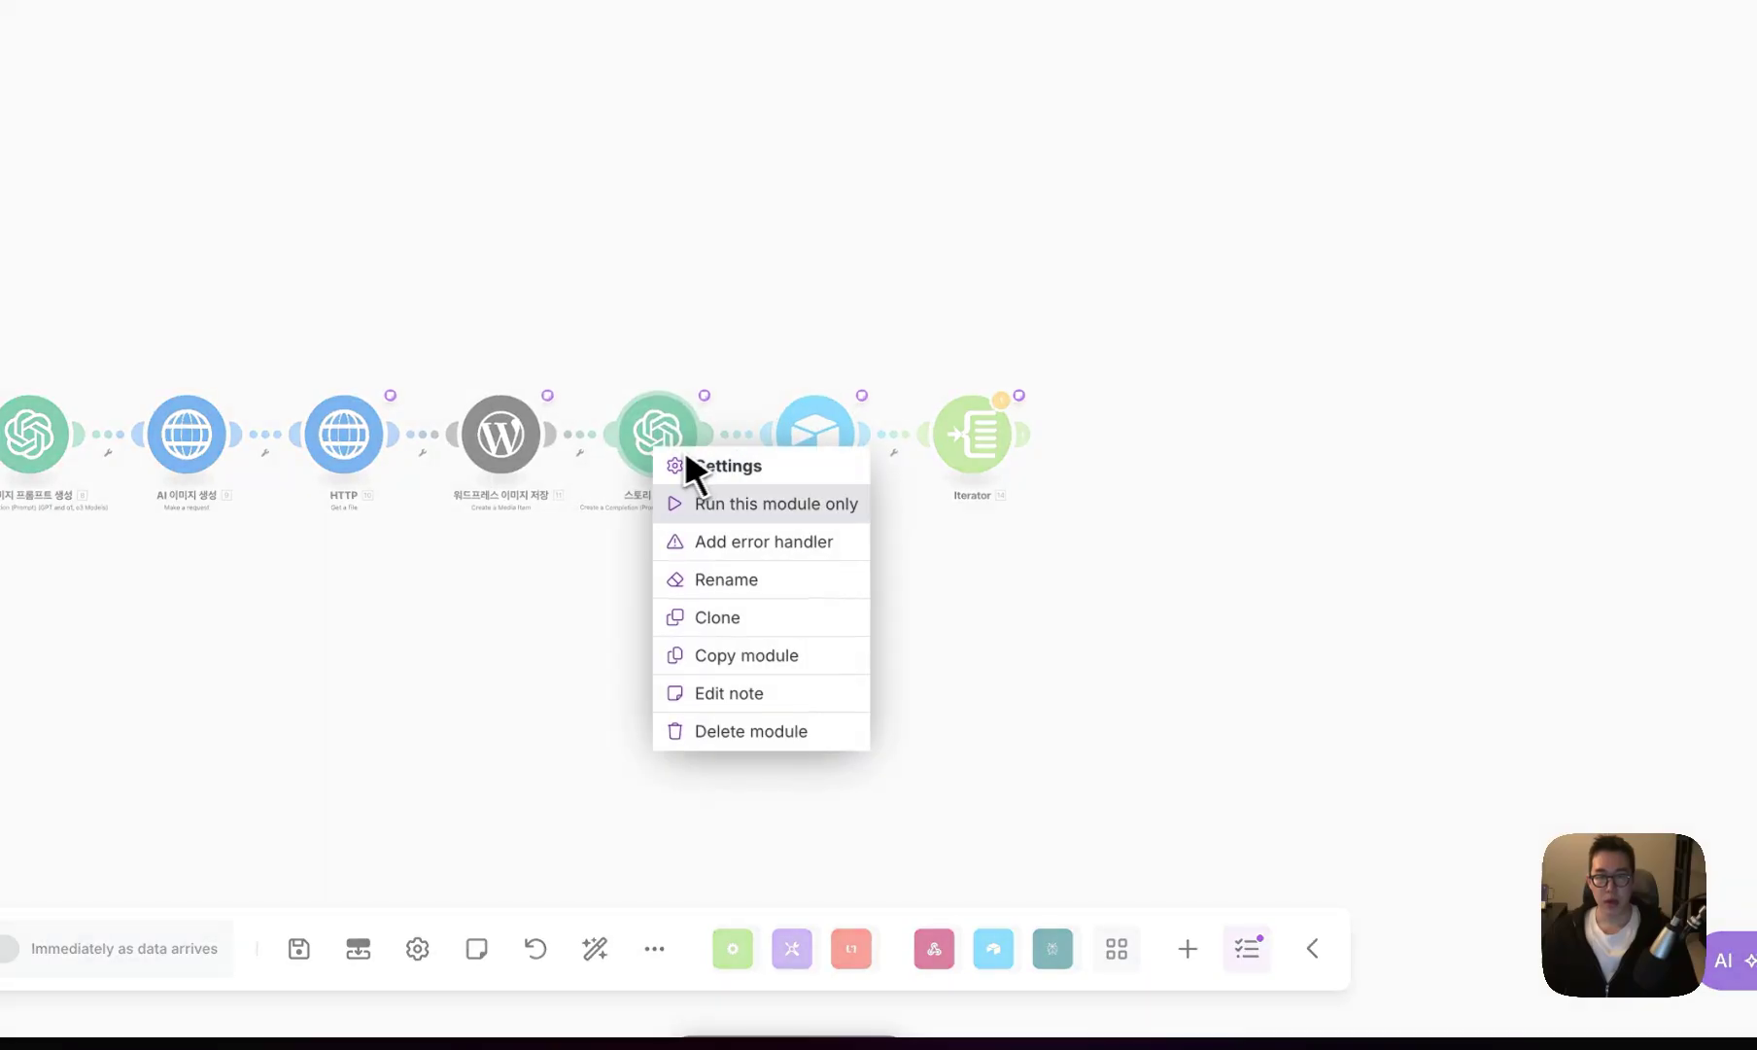
pyautogui.click(721, 471)
pyautogui.rightClick(676, 455)
pyautogui.click(756, 614)
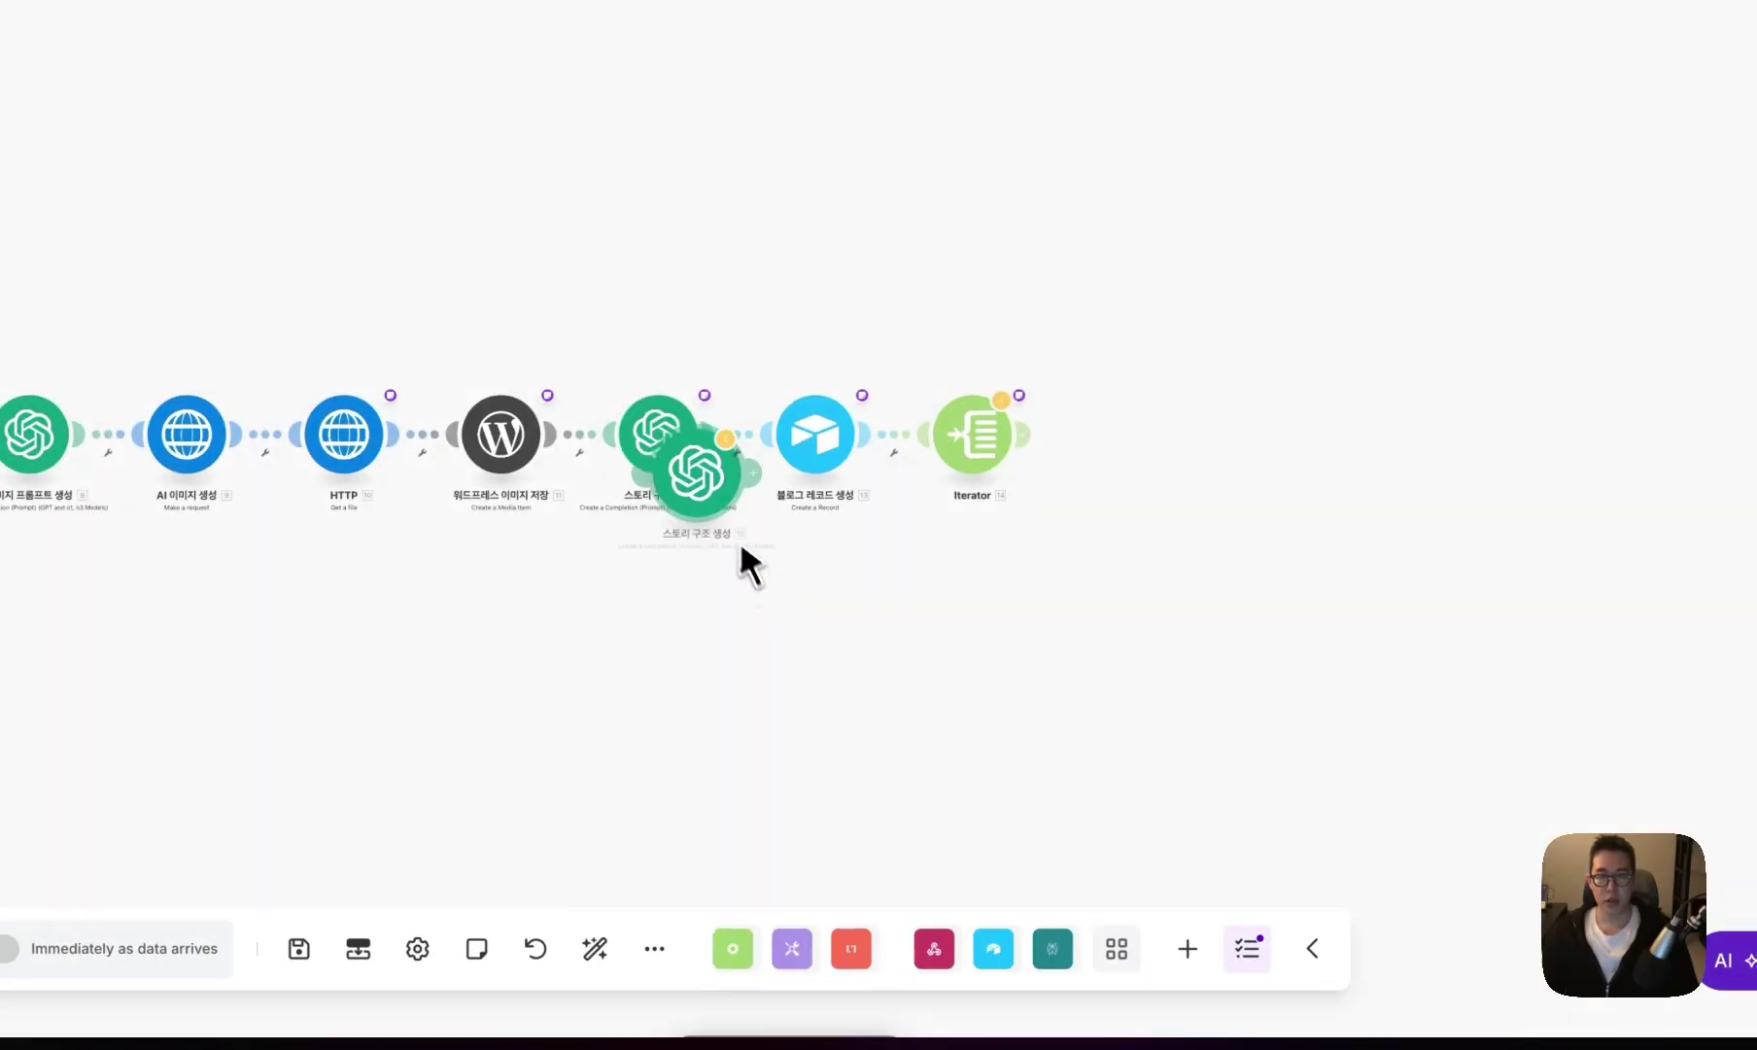
# - Place the clone after the Iterator and rename it 아티클 생성
pyautogui.rightClick(1157, 465)
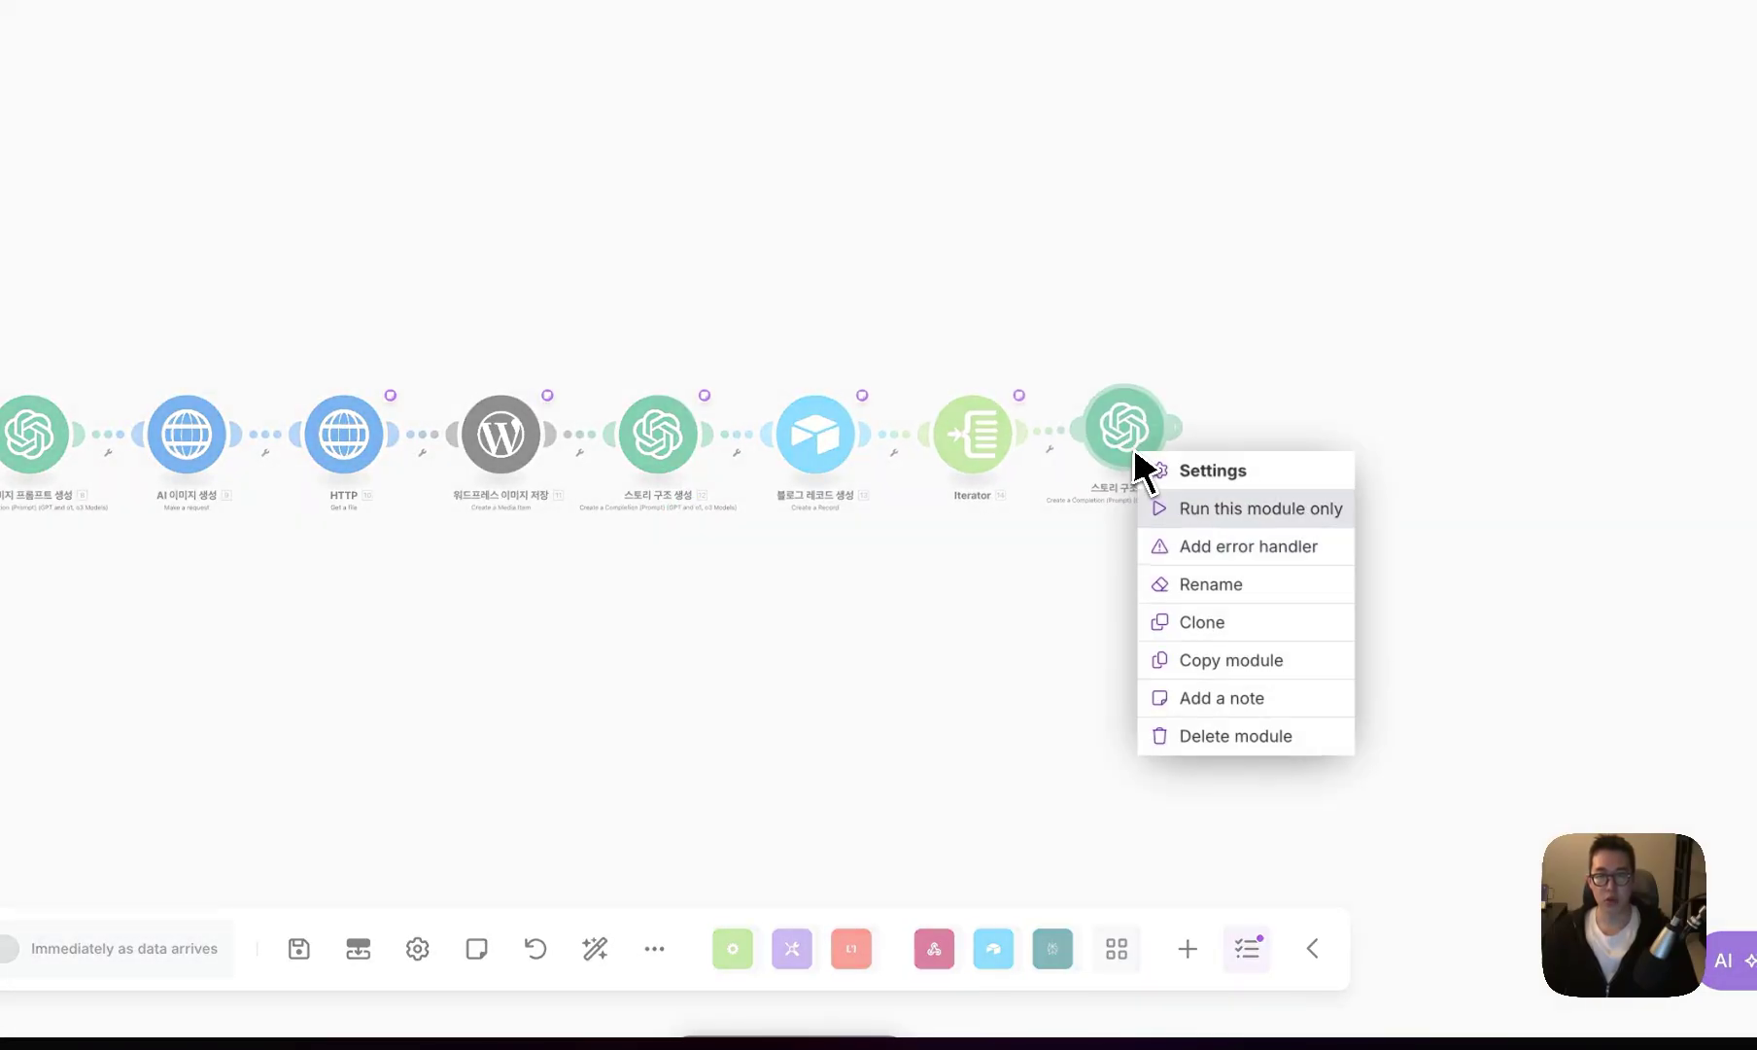
pyautogui.click(1188, 579)
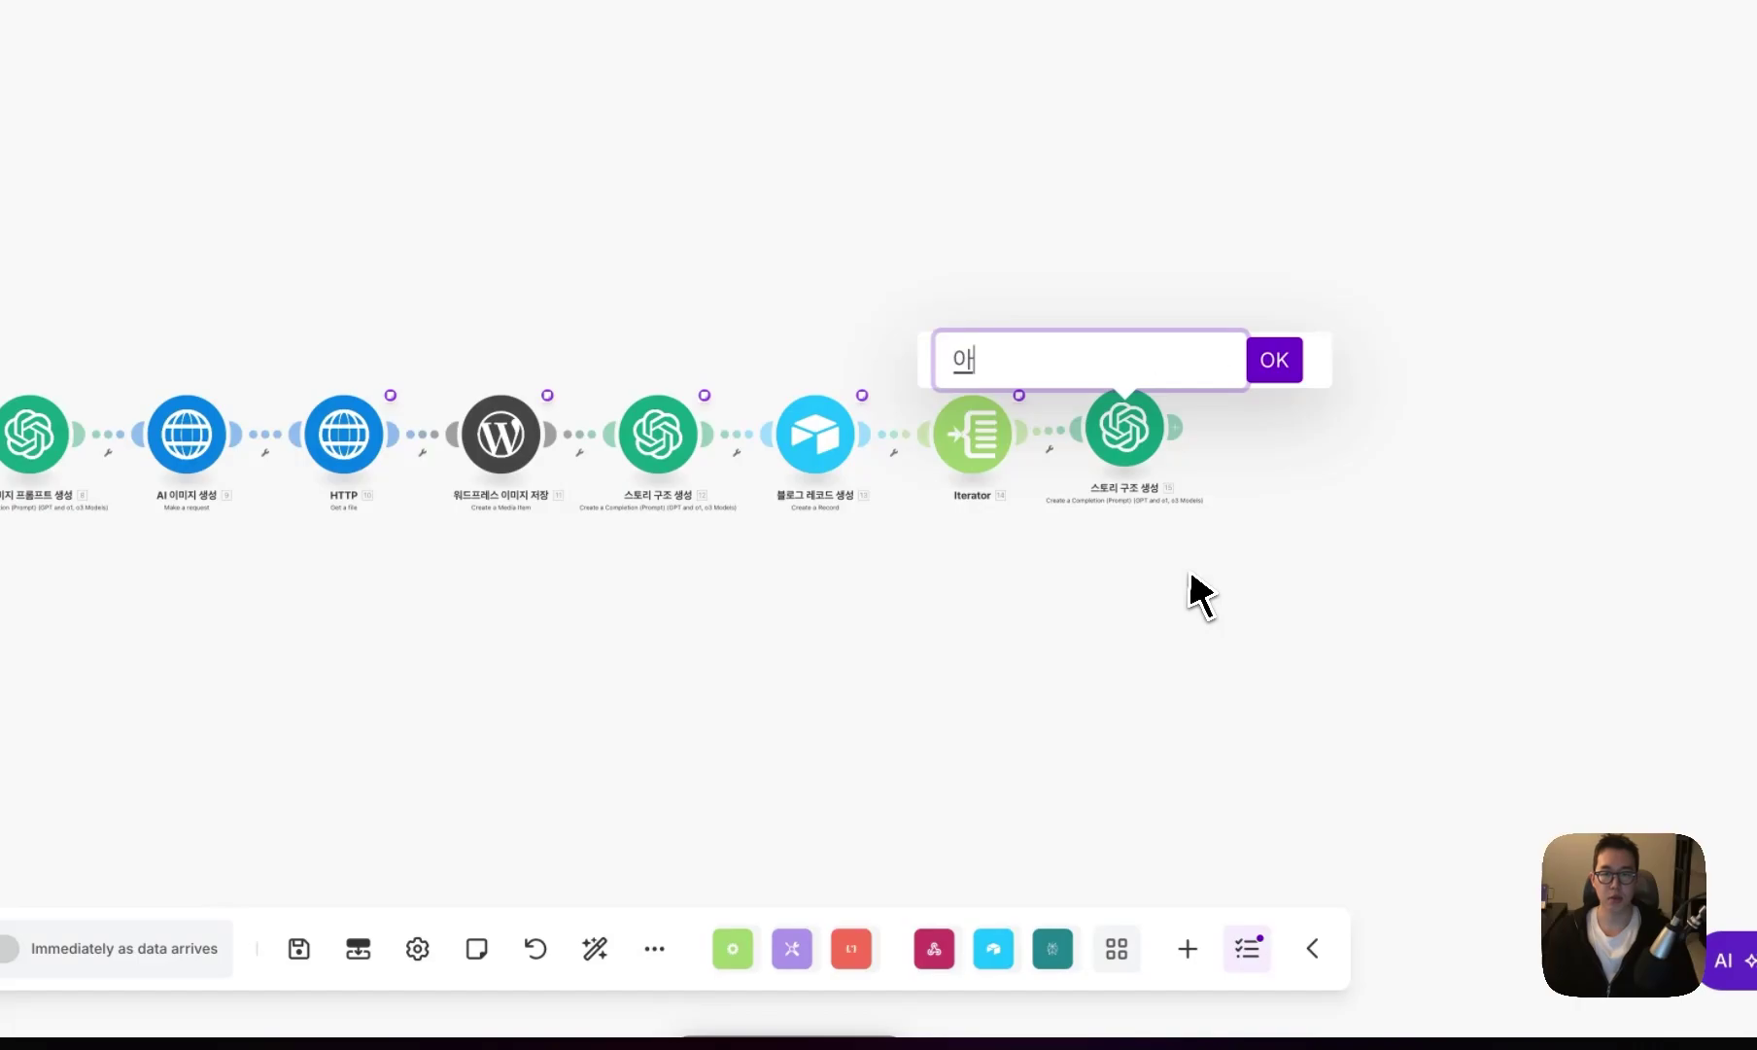
pyautogui.write('아티클 생성')
pyautogui.press('Return')
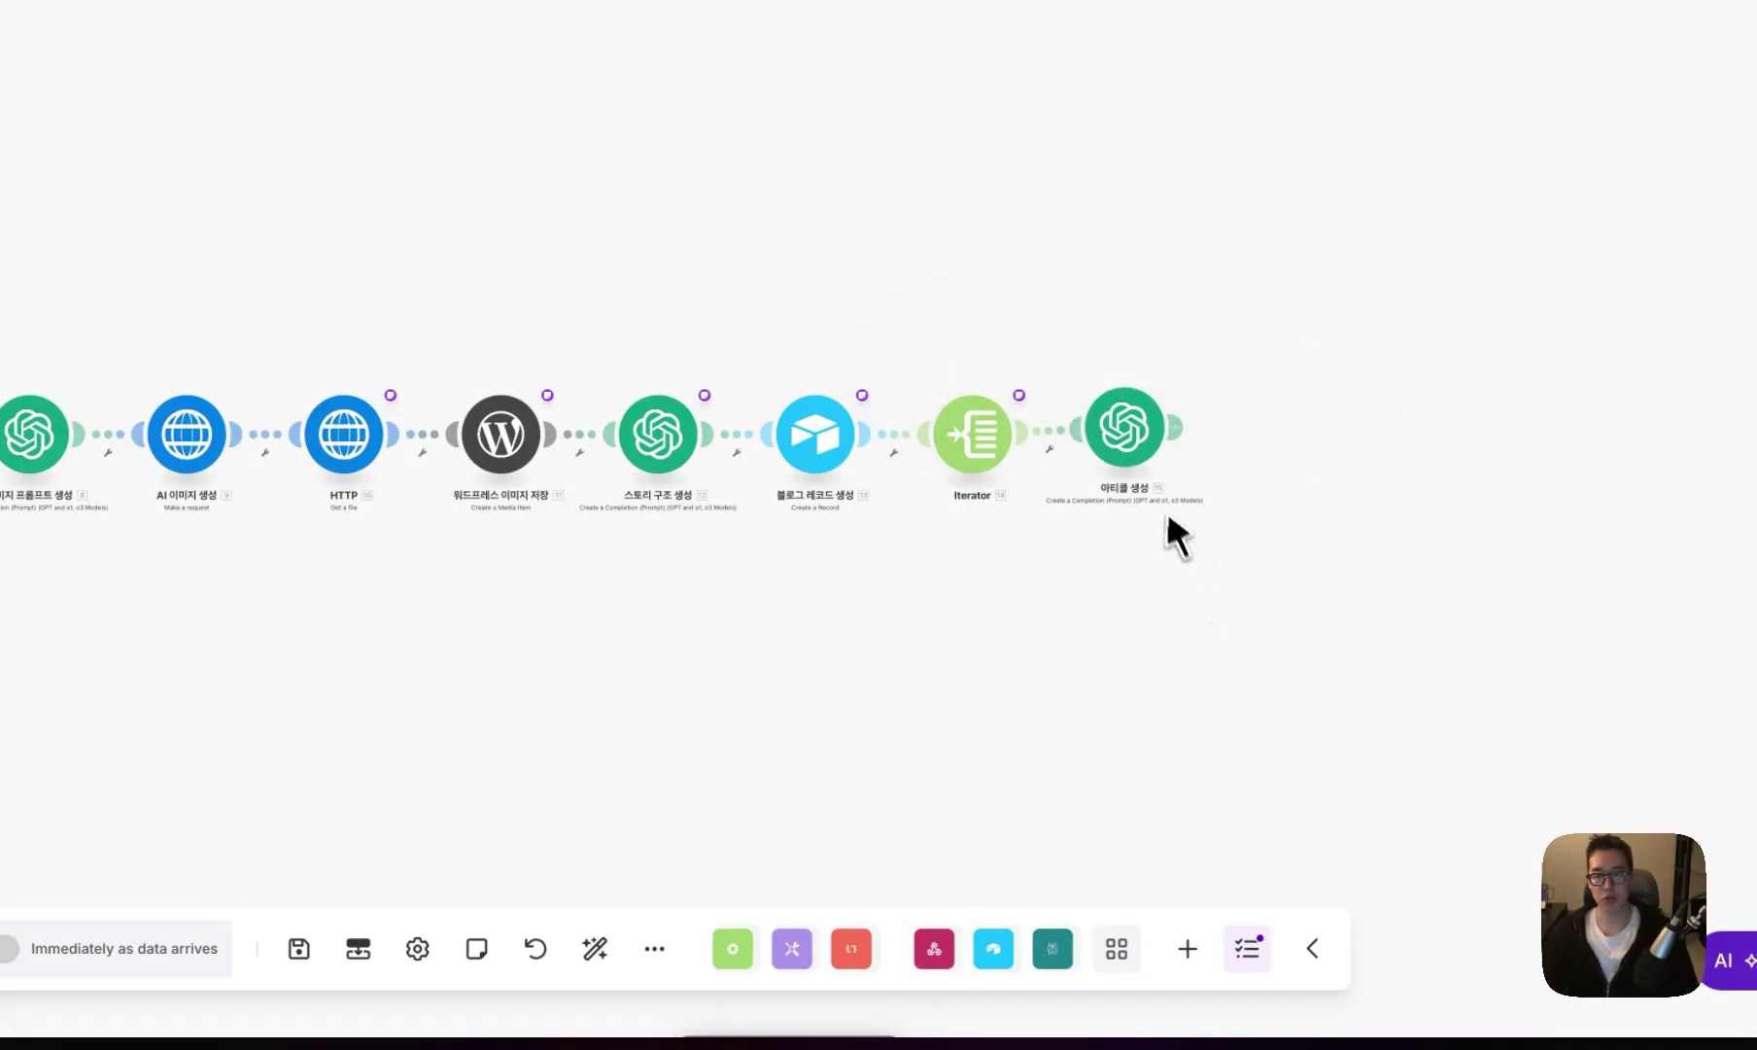
pyautogui.click(1125, 428)
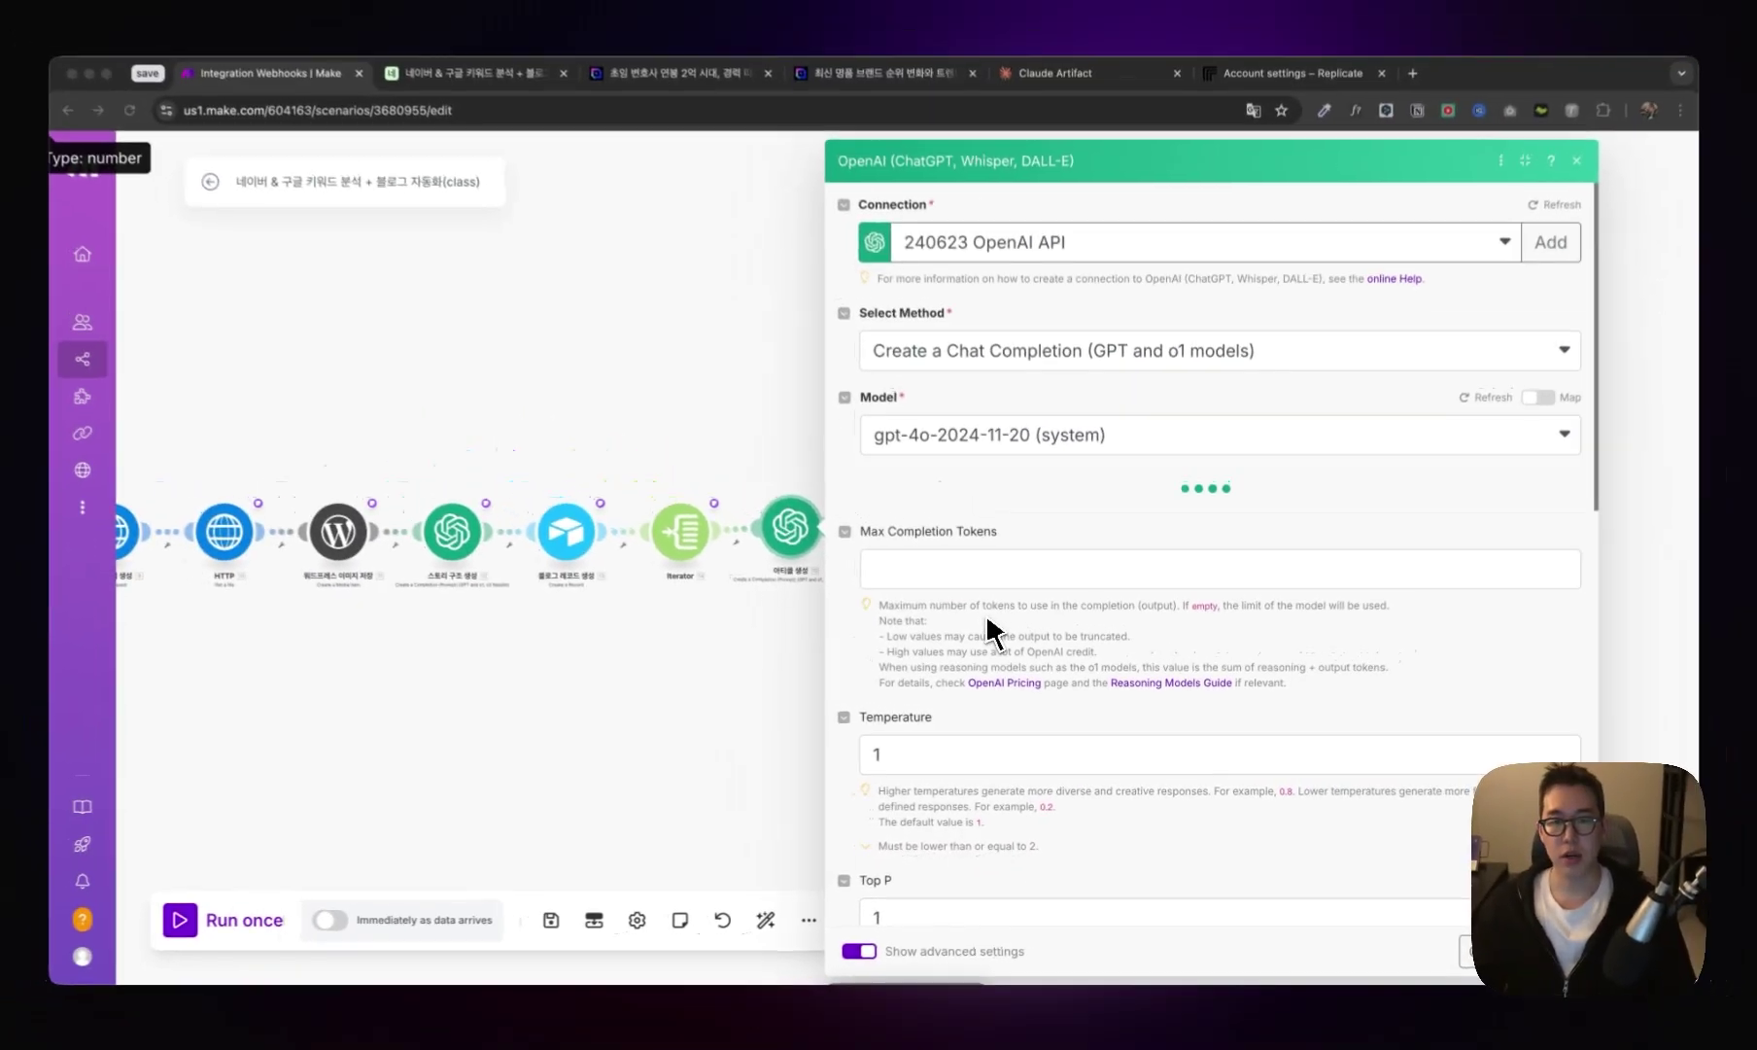
# - Delete the prior_content block from 아티클 생성's Message 2 text content
pyautogui.click(991, 629)
pyautogui.scroll(-10, 1001, 641)
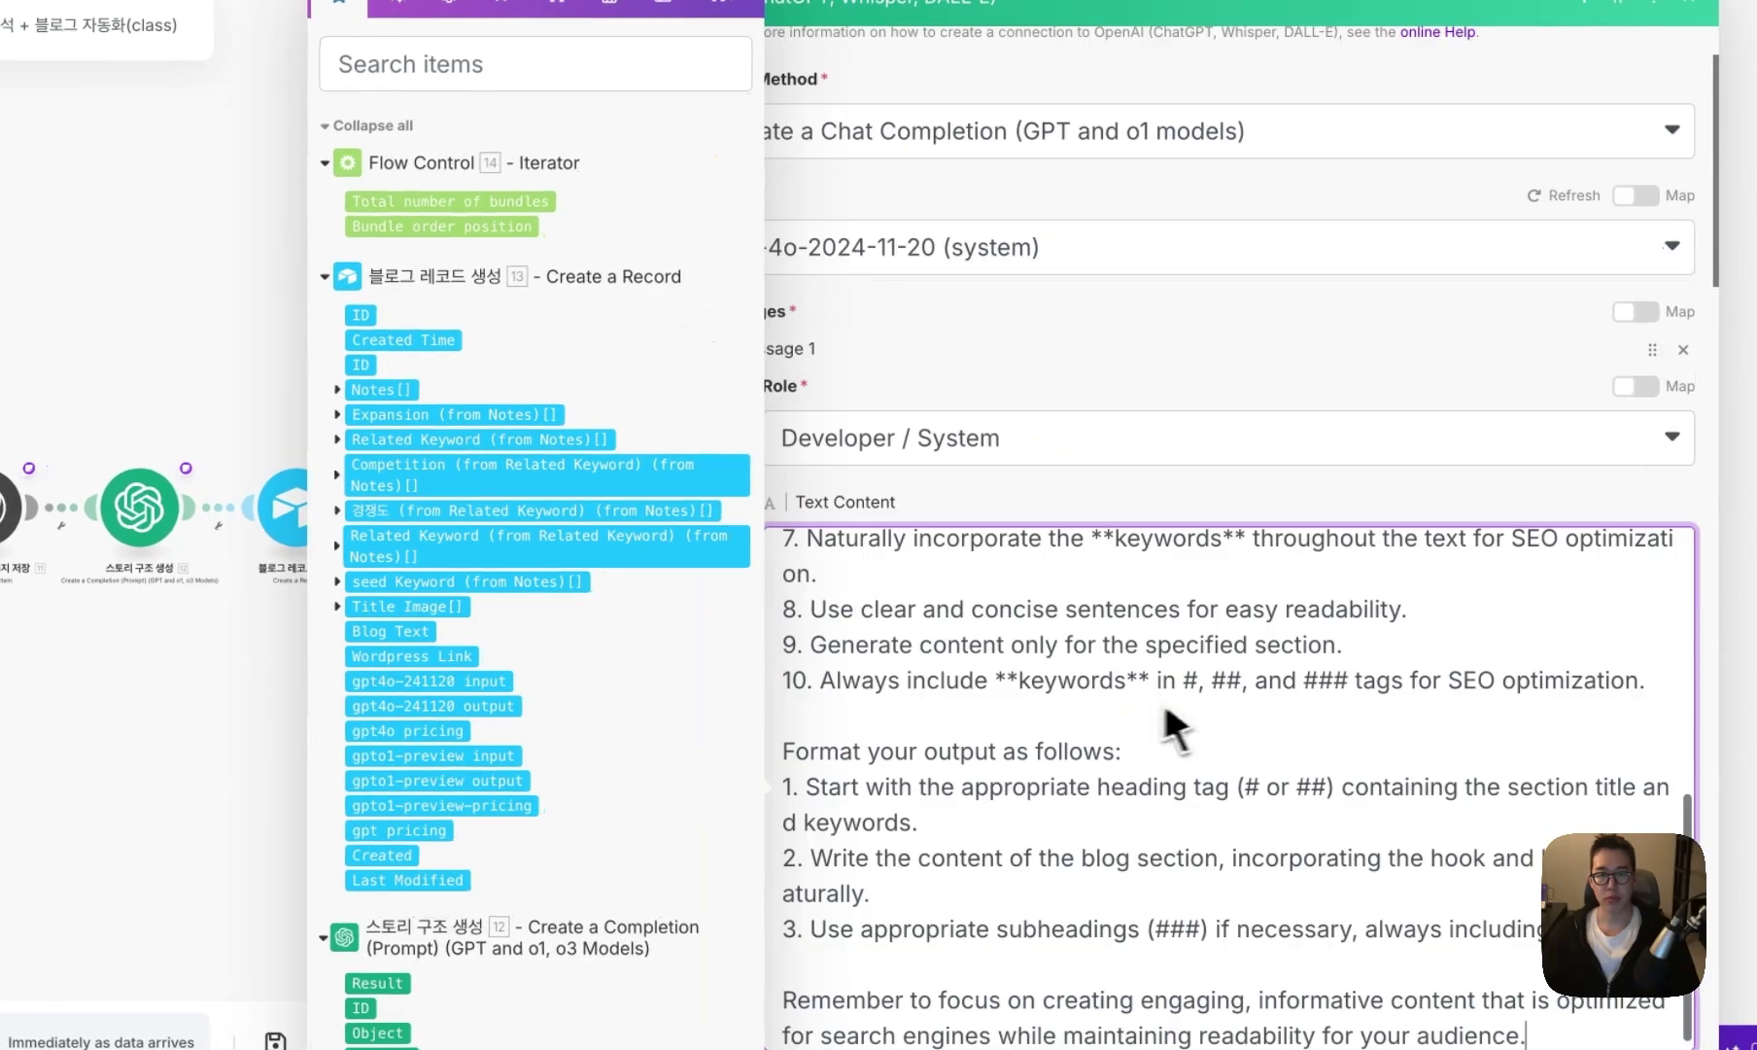
pyautogui.scroll(-4, 1038, 462)
pyautogui.scroll(-3, 991, 681)
pyautogui.click(999, 783)
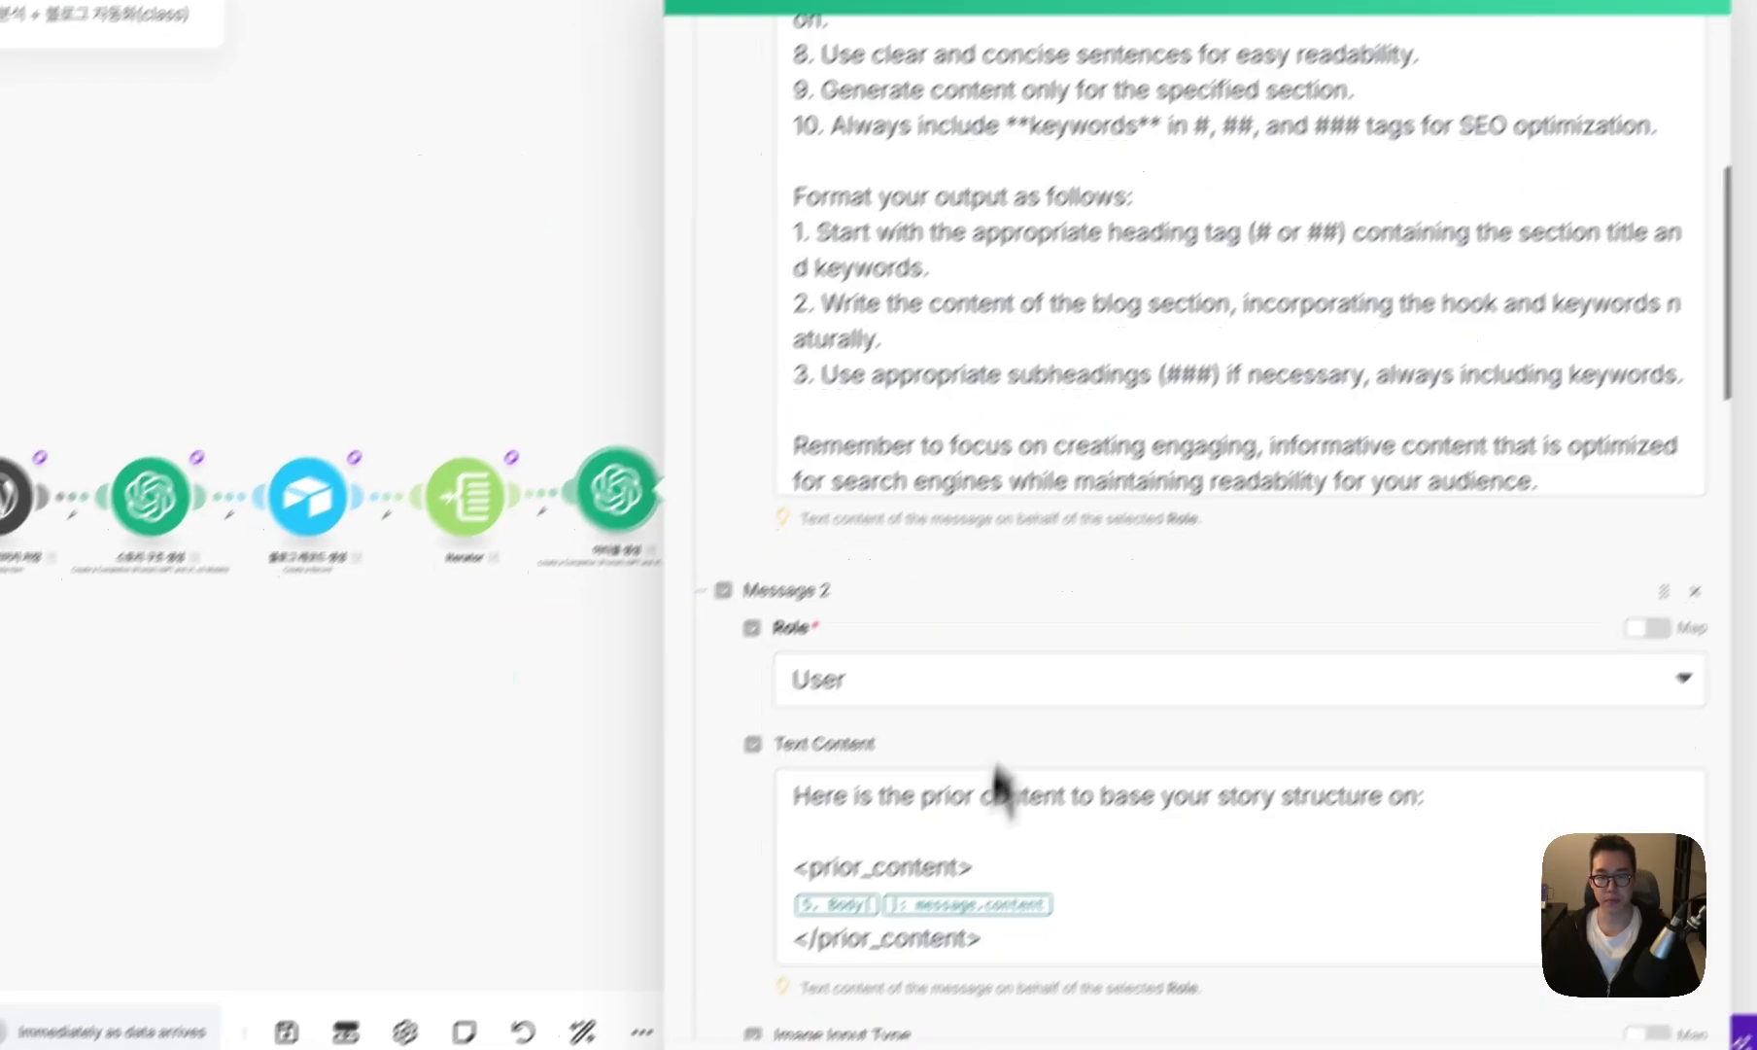
pyautogui.scroll(-3, 999, 783)
pyautogui.moveTo(1135, 694); pyautogui.dragTo(960, 699)
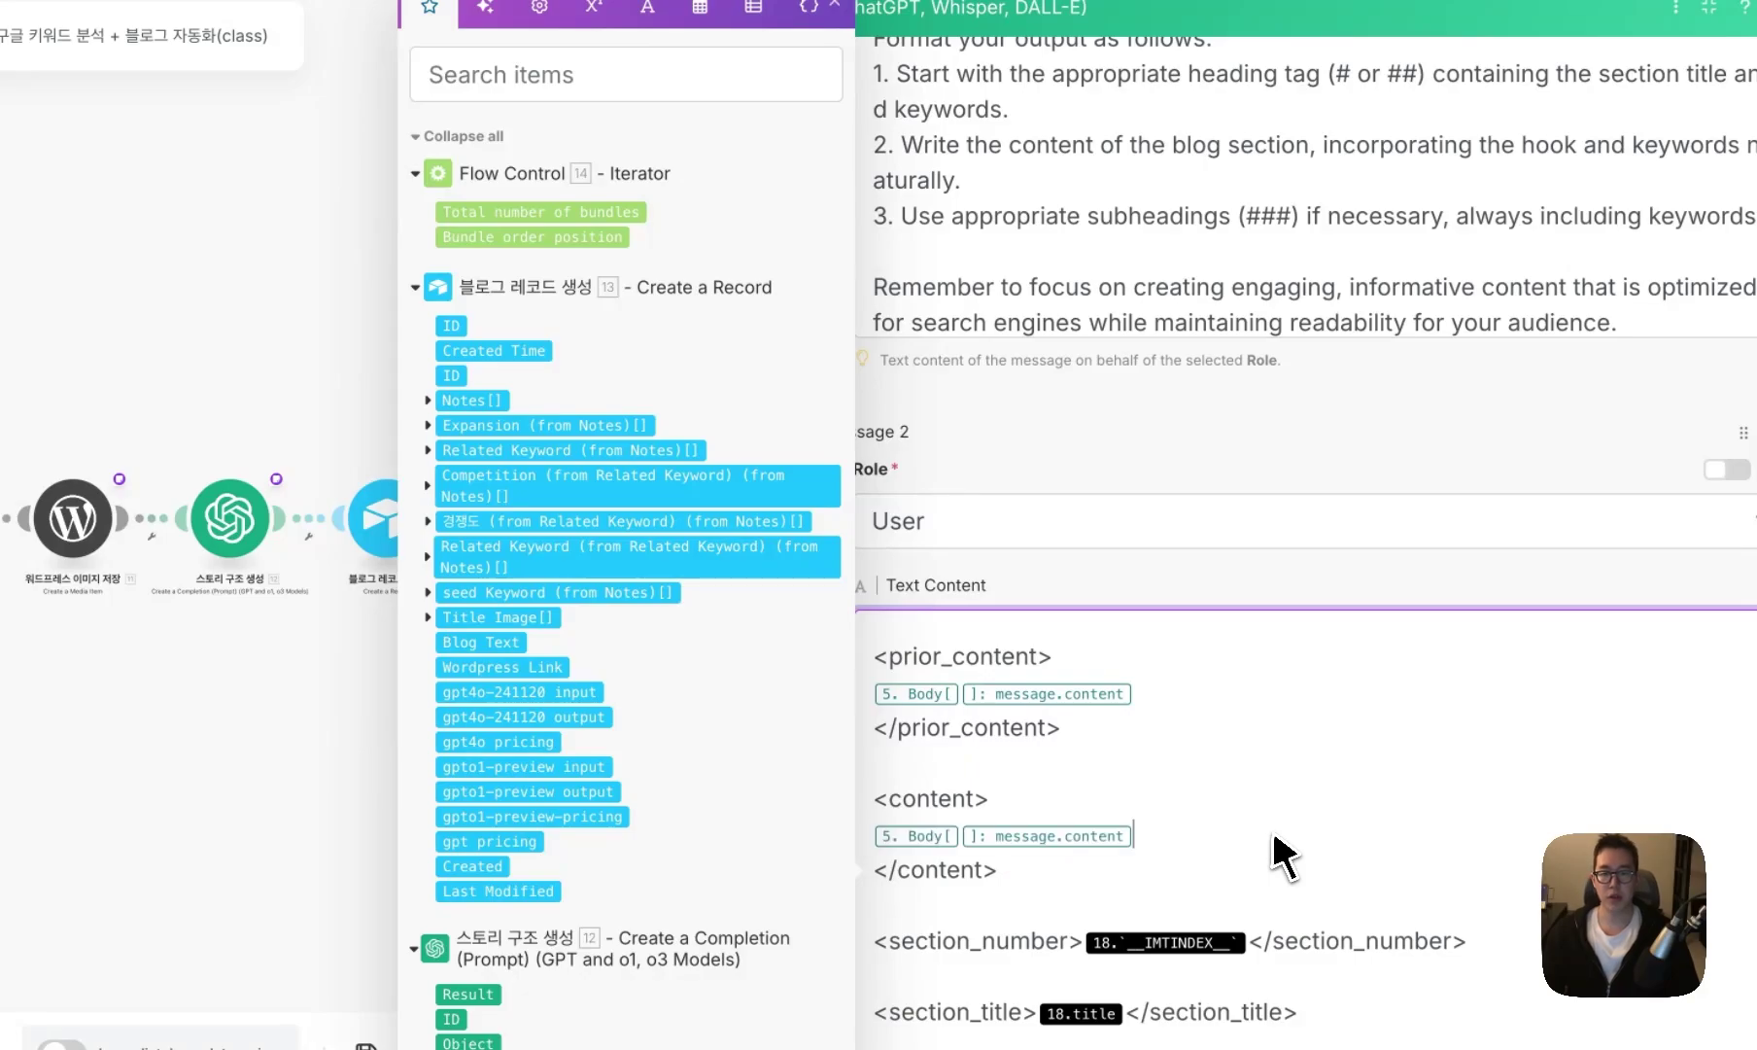
pyautogui.moveTo(1110, 777); pyautogui.dragTo(785, 554)
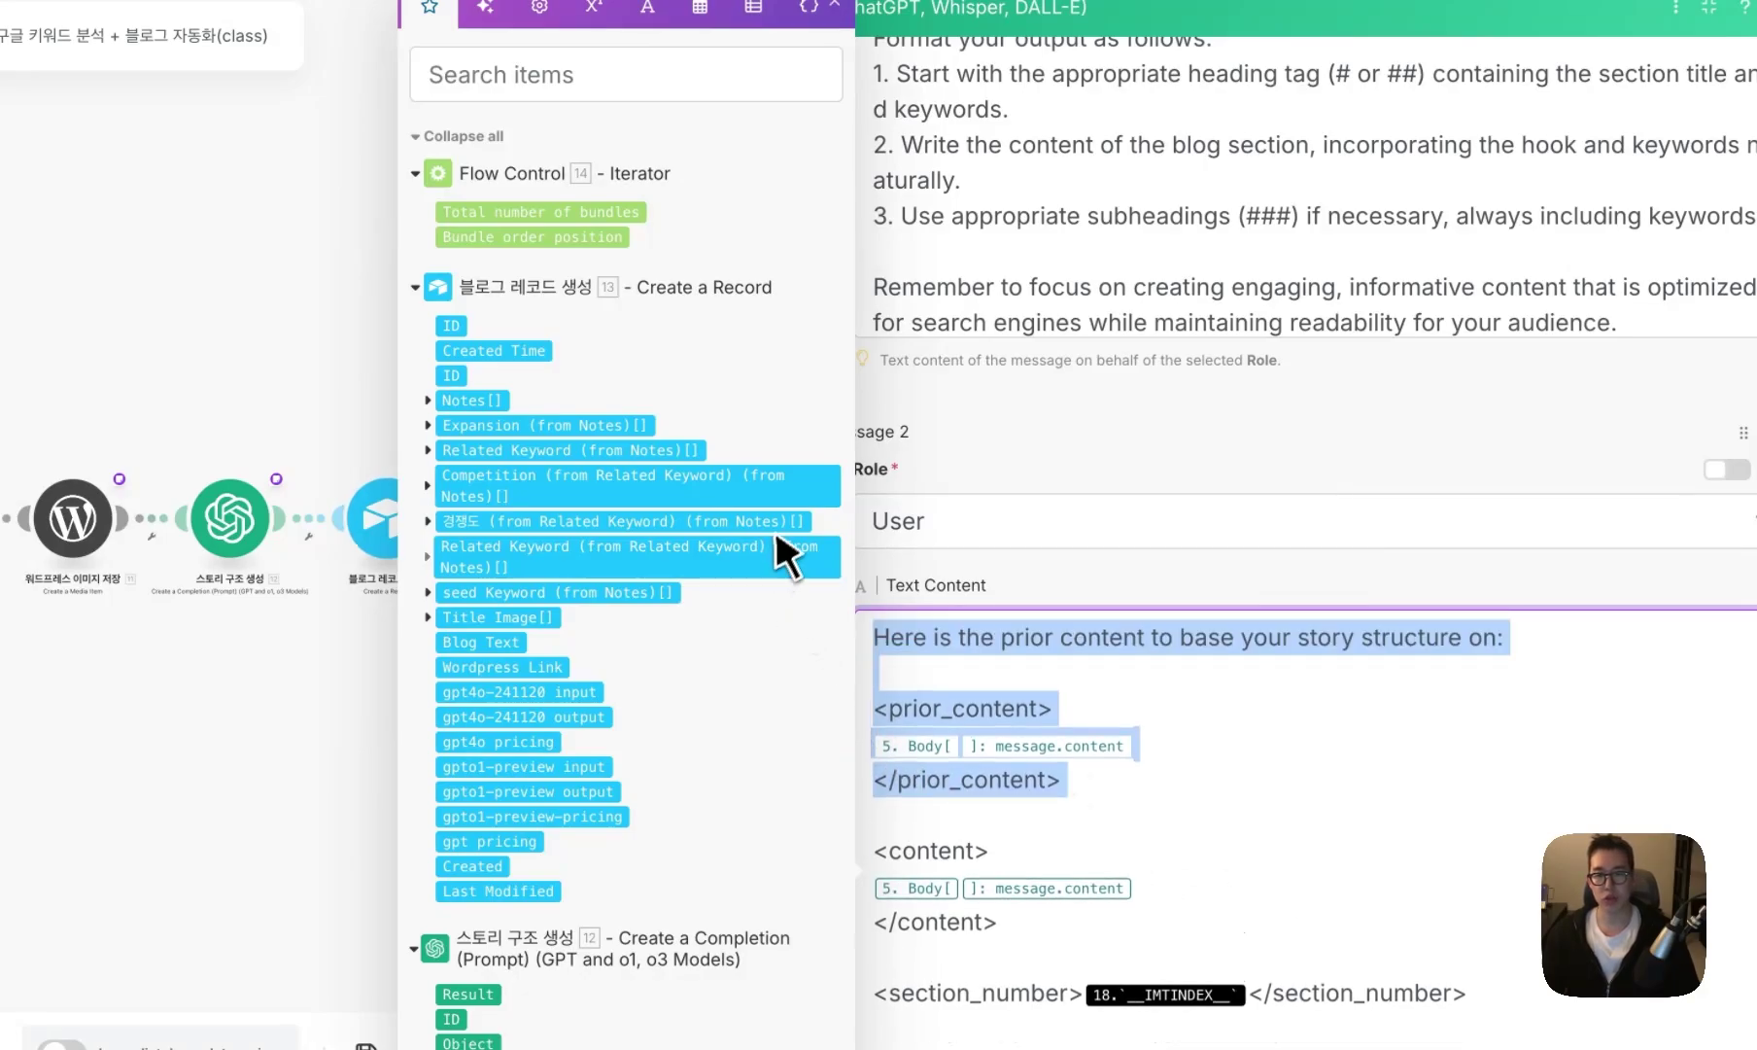
pyautogui.press('BackSpace')
# - Replace the IMTINDEX reference in section_number with the Iterator's Bundle order position
pyautogui.click(1296, 698)
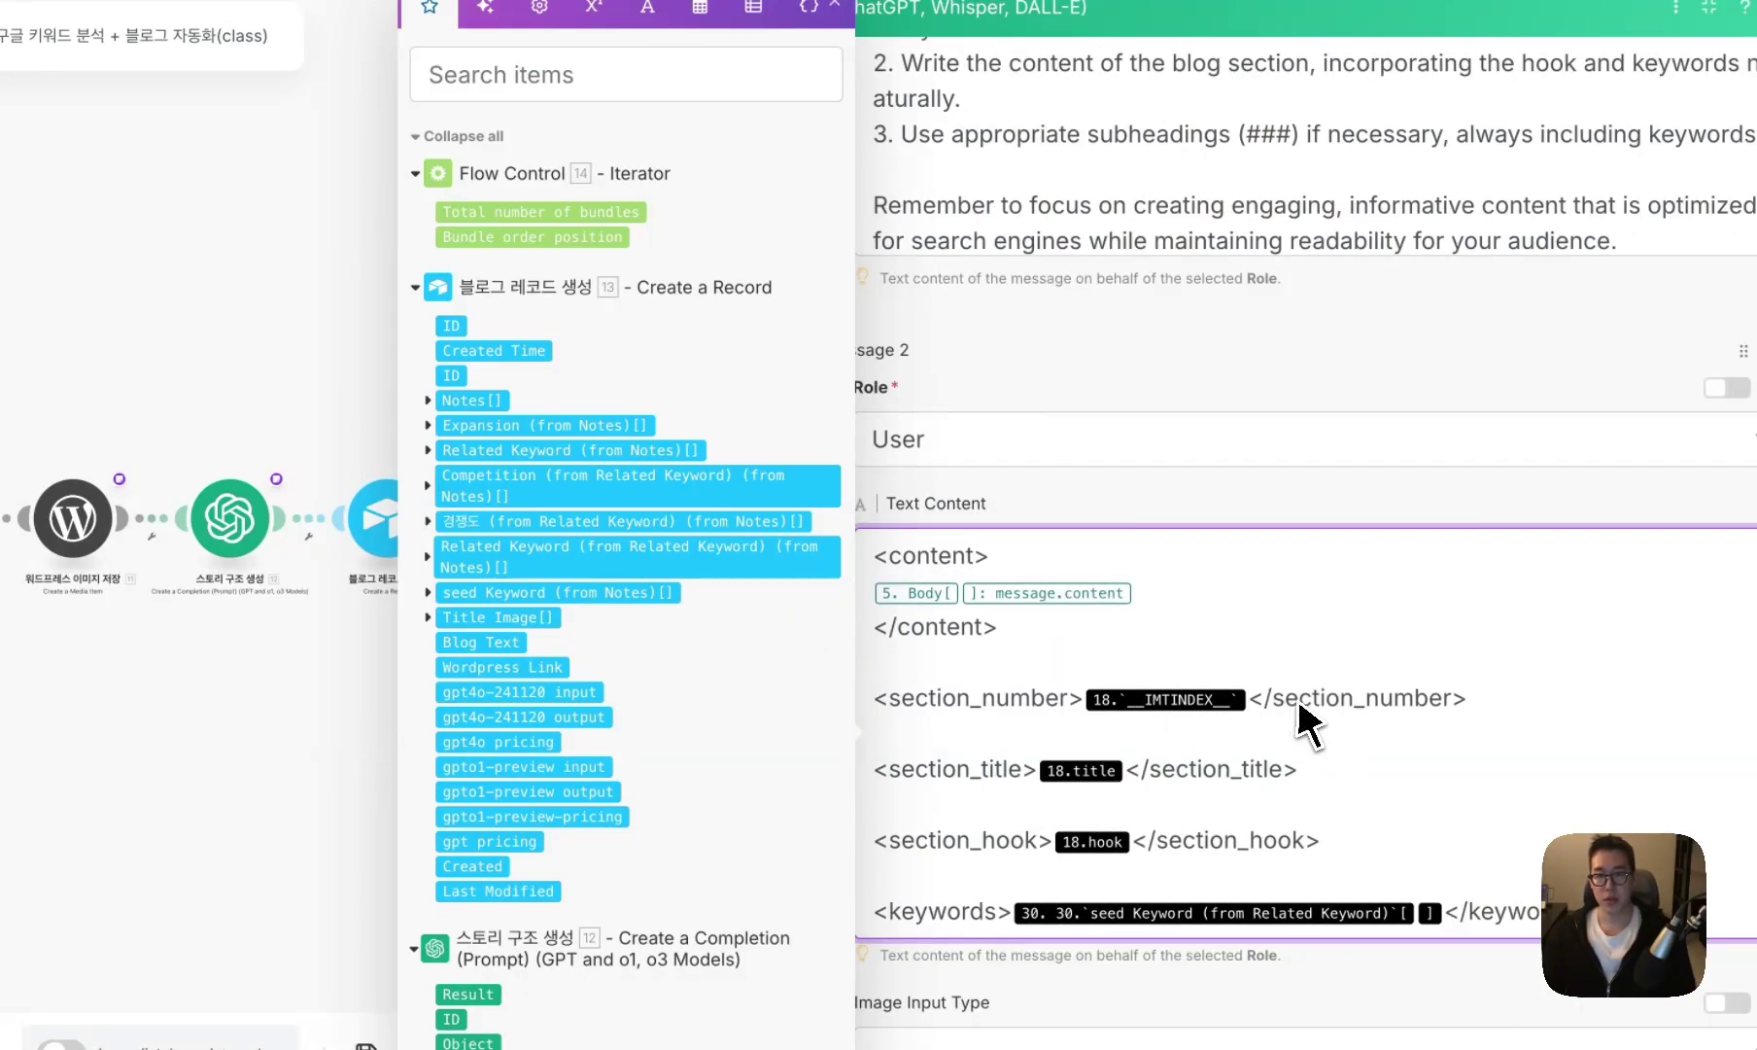
pyautogui.press('Left')
pyautogui.press('BackSpace')
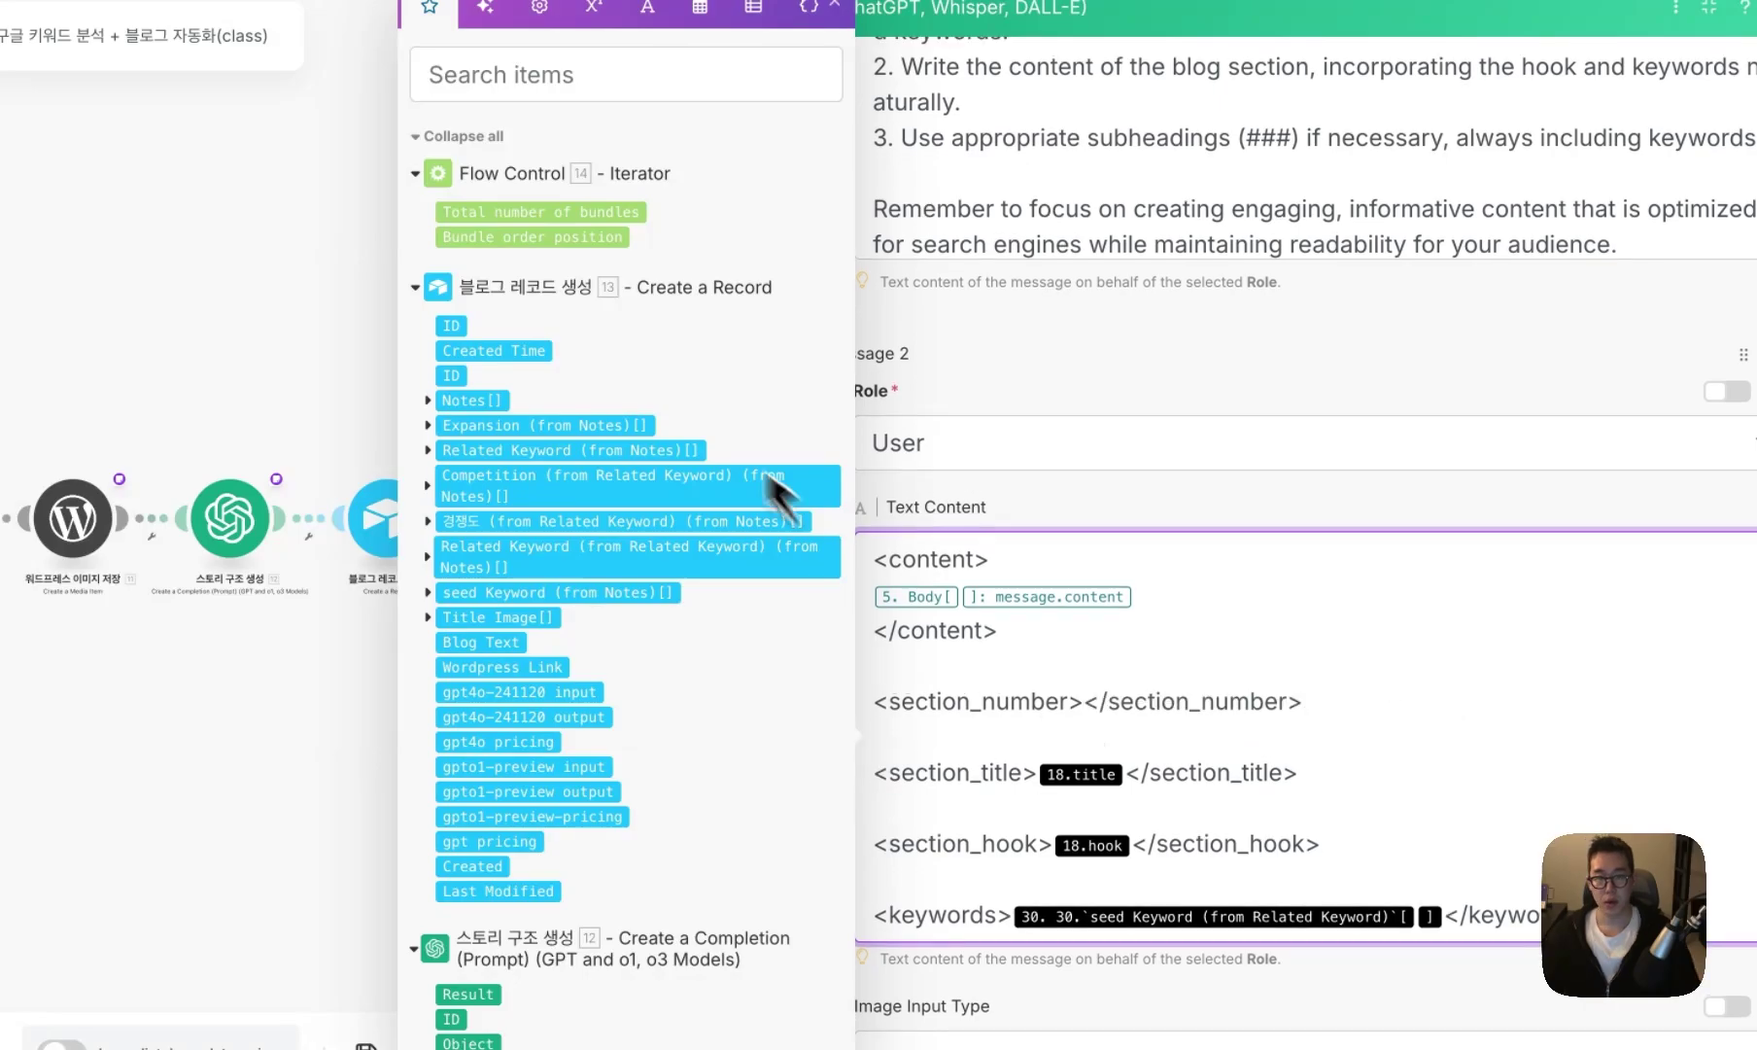
pyautogui.click(544, 236)
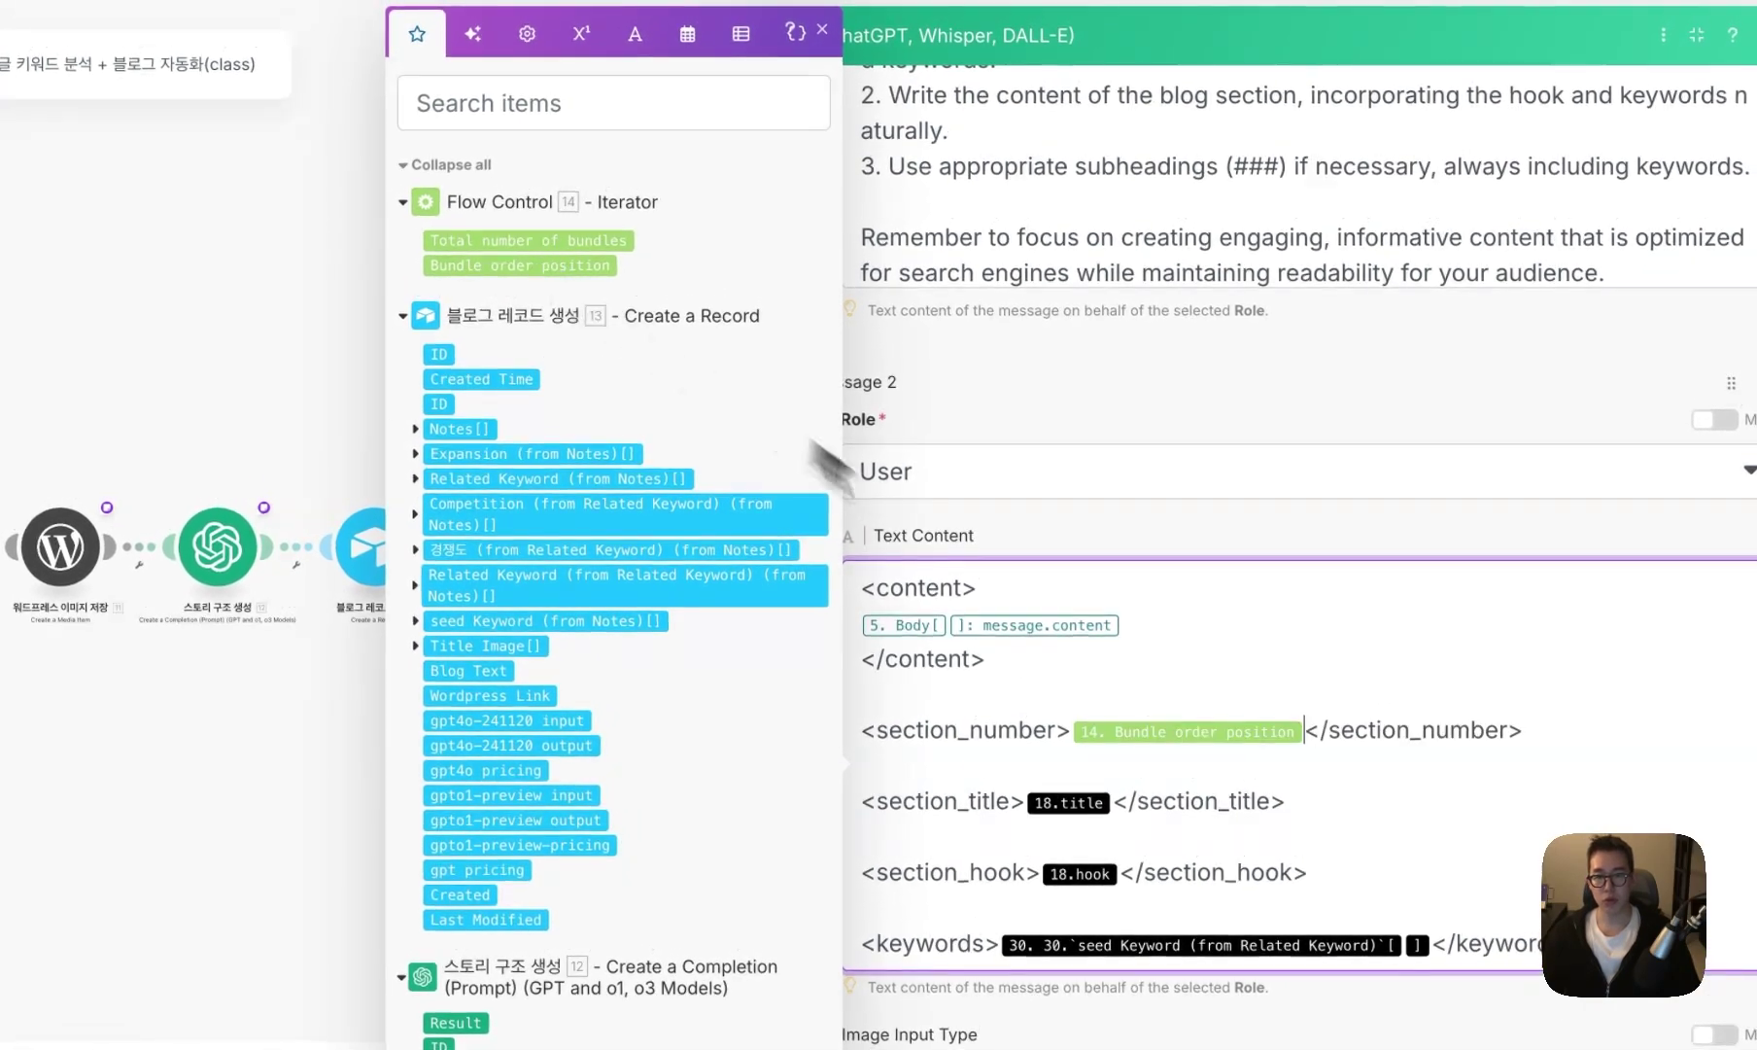
pyautogui.hotkey('ctrl', 'a')
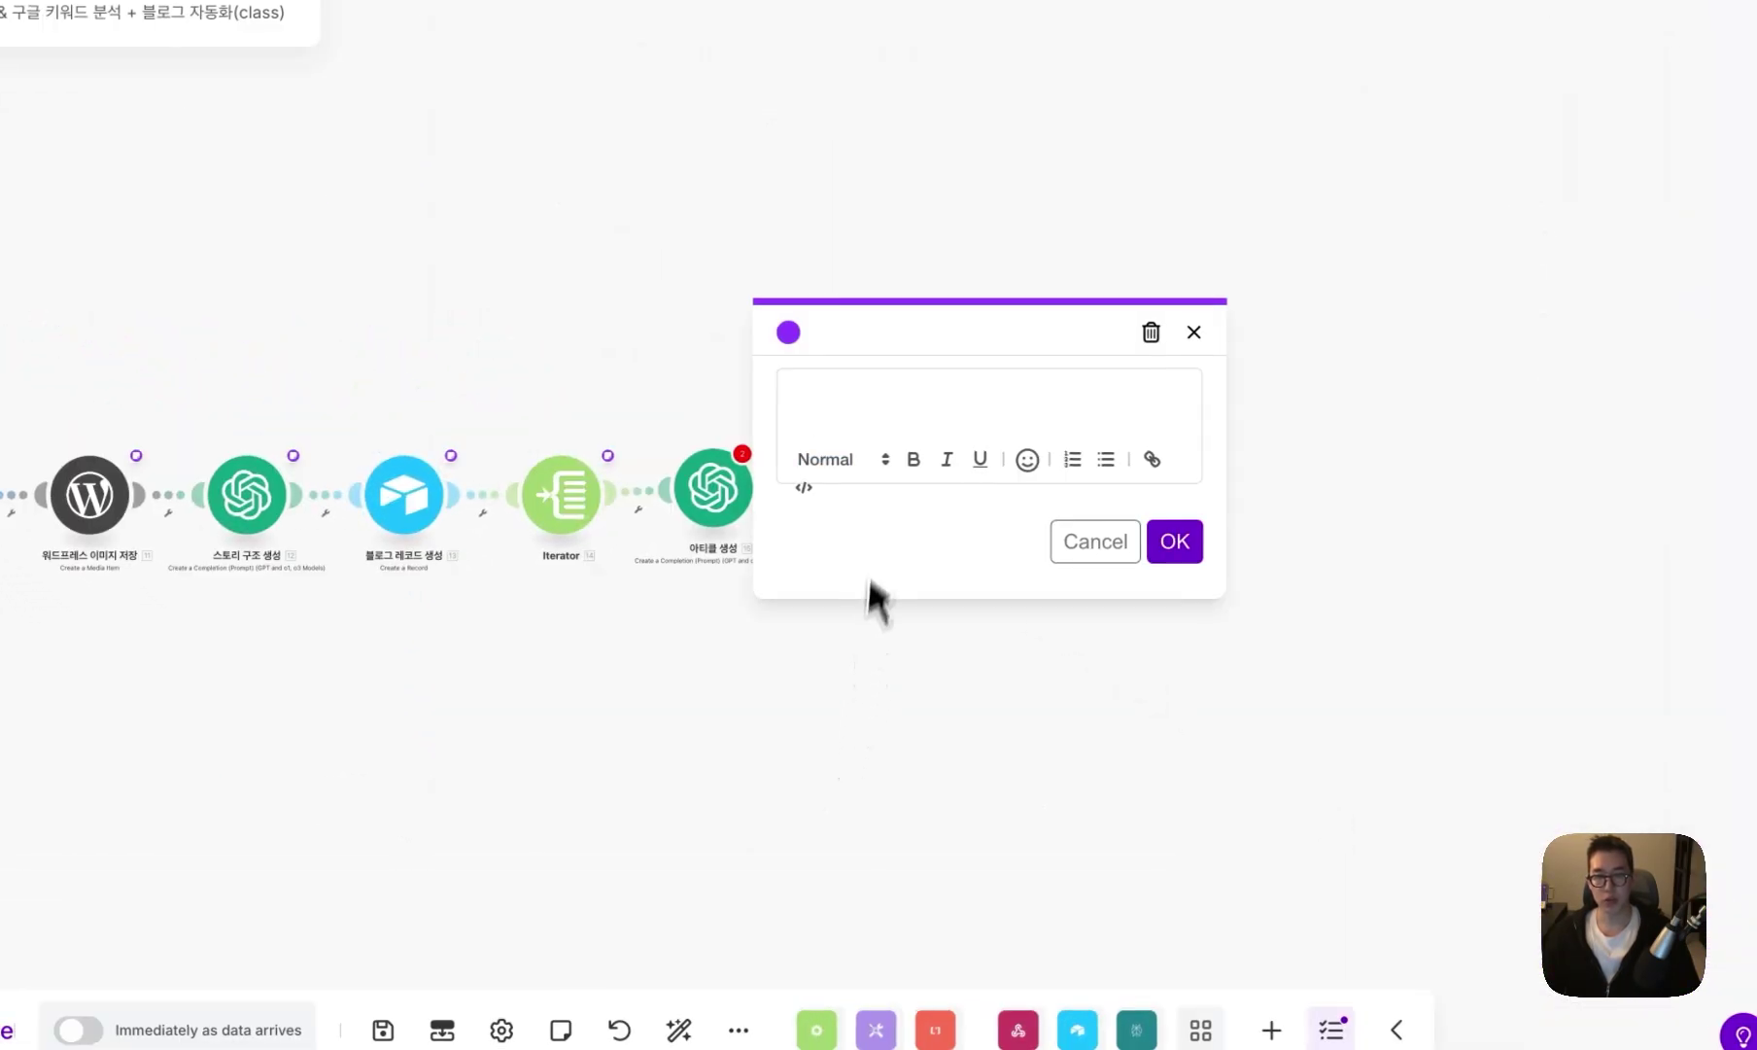
# - Paste the copied prompt into the 아티클 생성 module's note and save it
pyautogui.write('<content> {{5.body.choices[].message.content}} </content>  <section_number>{{14.`__IMTINDEX__`}}</section_number>  <section_title>{{14.title}}</section_title>  <section_hook>{{18.hook}}</section_hook>  <keywords>{{30.`seed Keyword (from Related Keyword)`[]}}</keywords>')
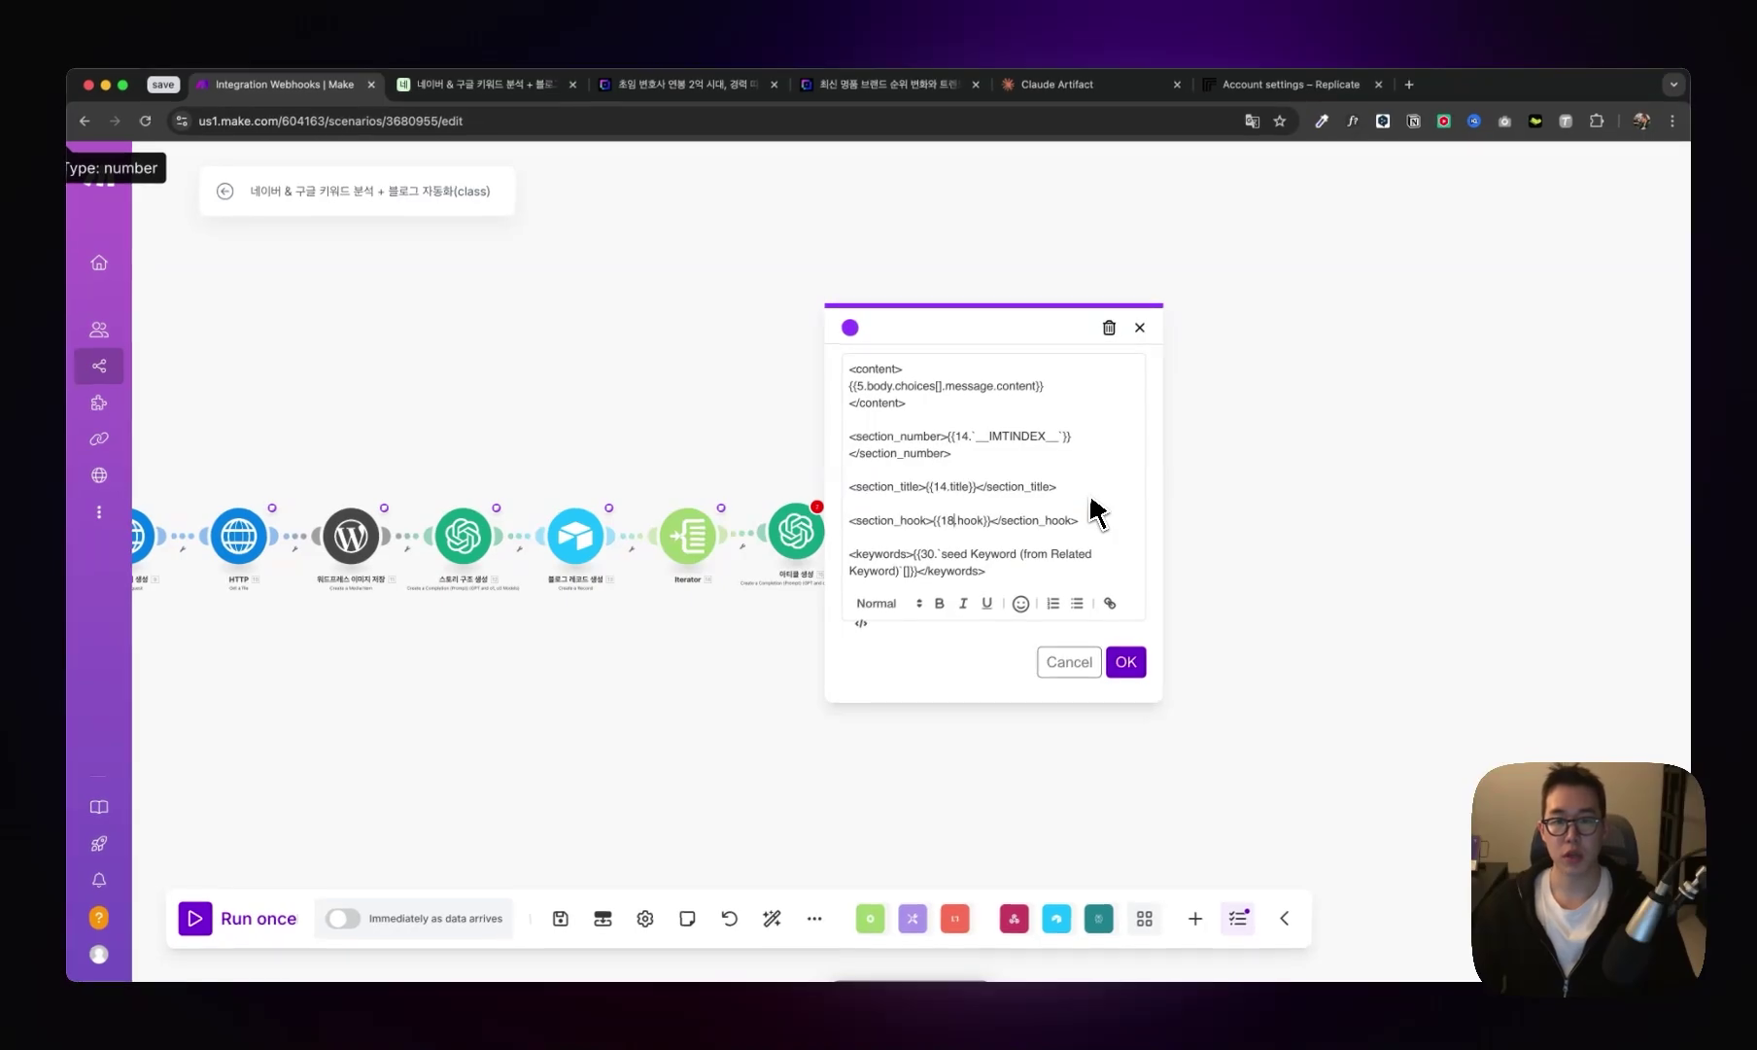
pyautogui.hotkey('ctrl', 'a')
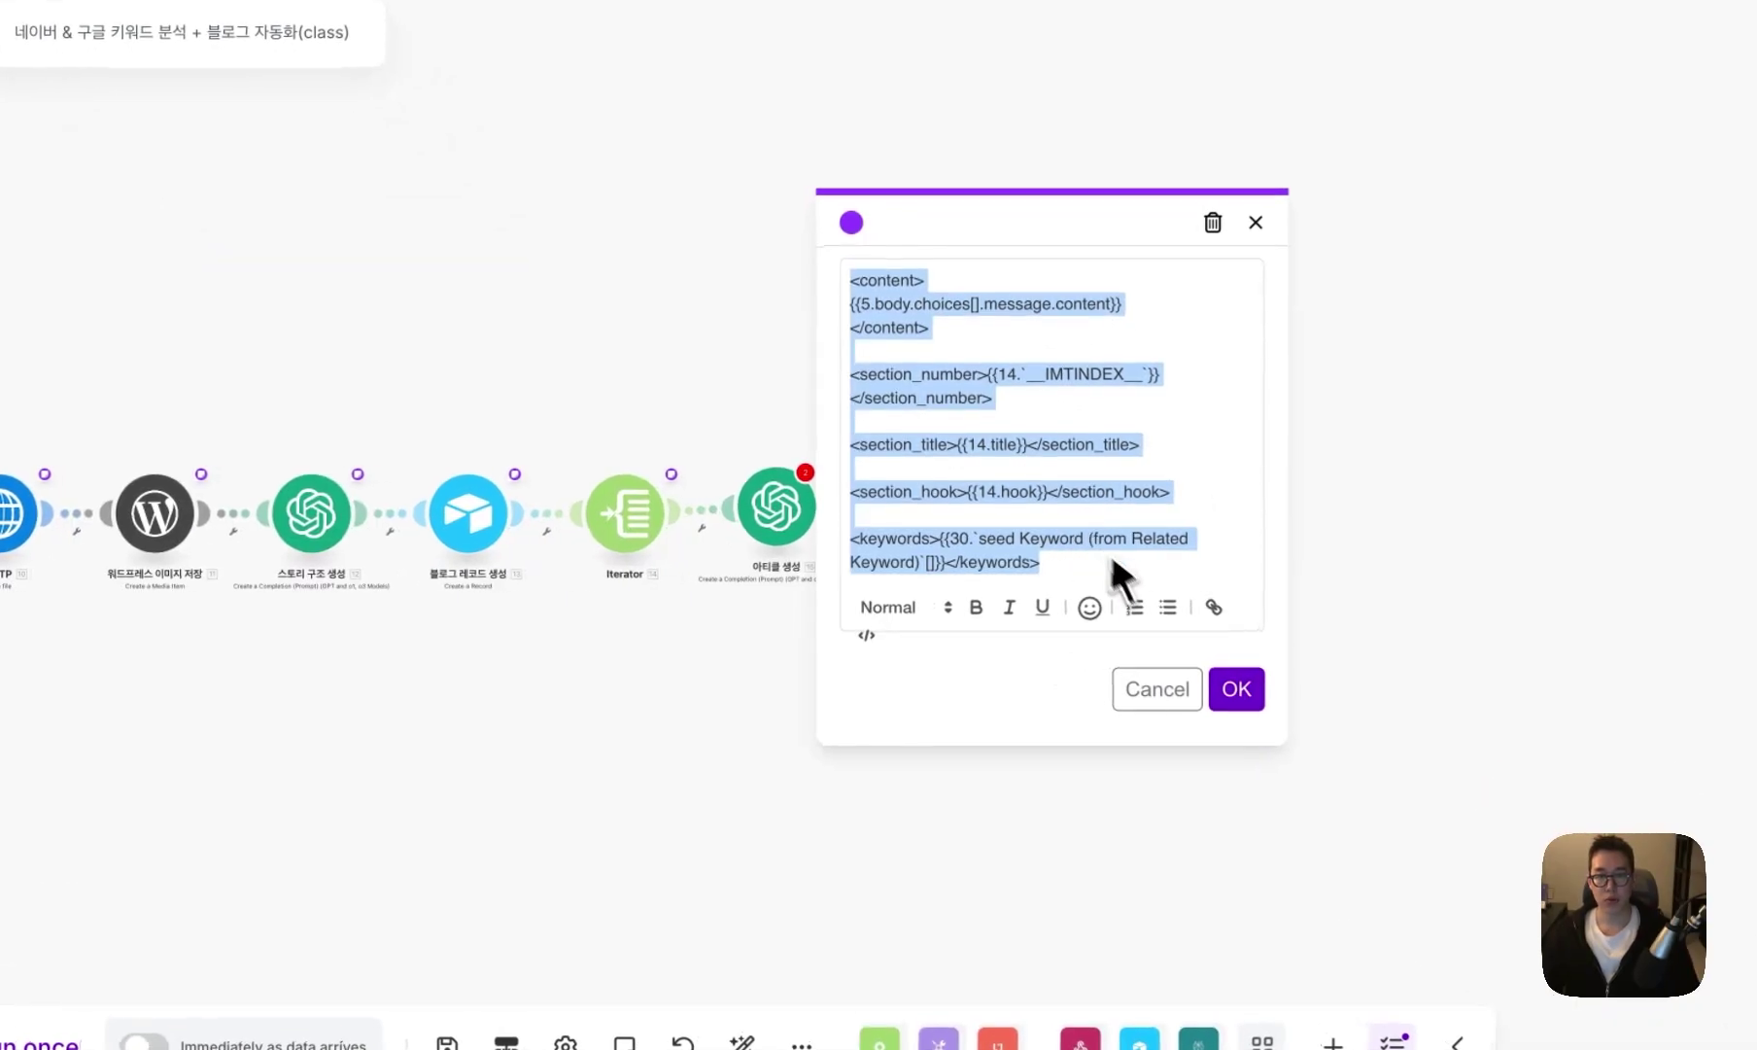
pyautogui.click(1125, 662)
# - Replace the keywords reference in the prompt with 3. seed Keyword
pyautogui.click(780, 515)
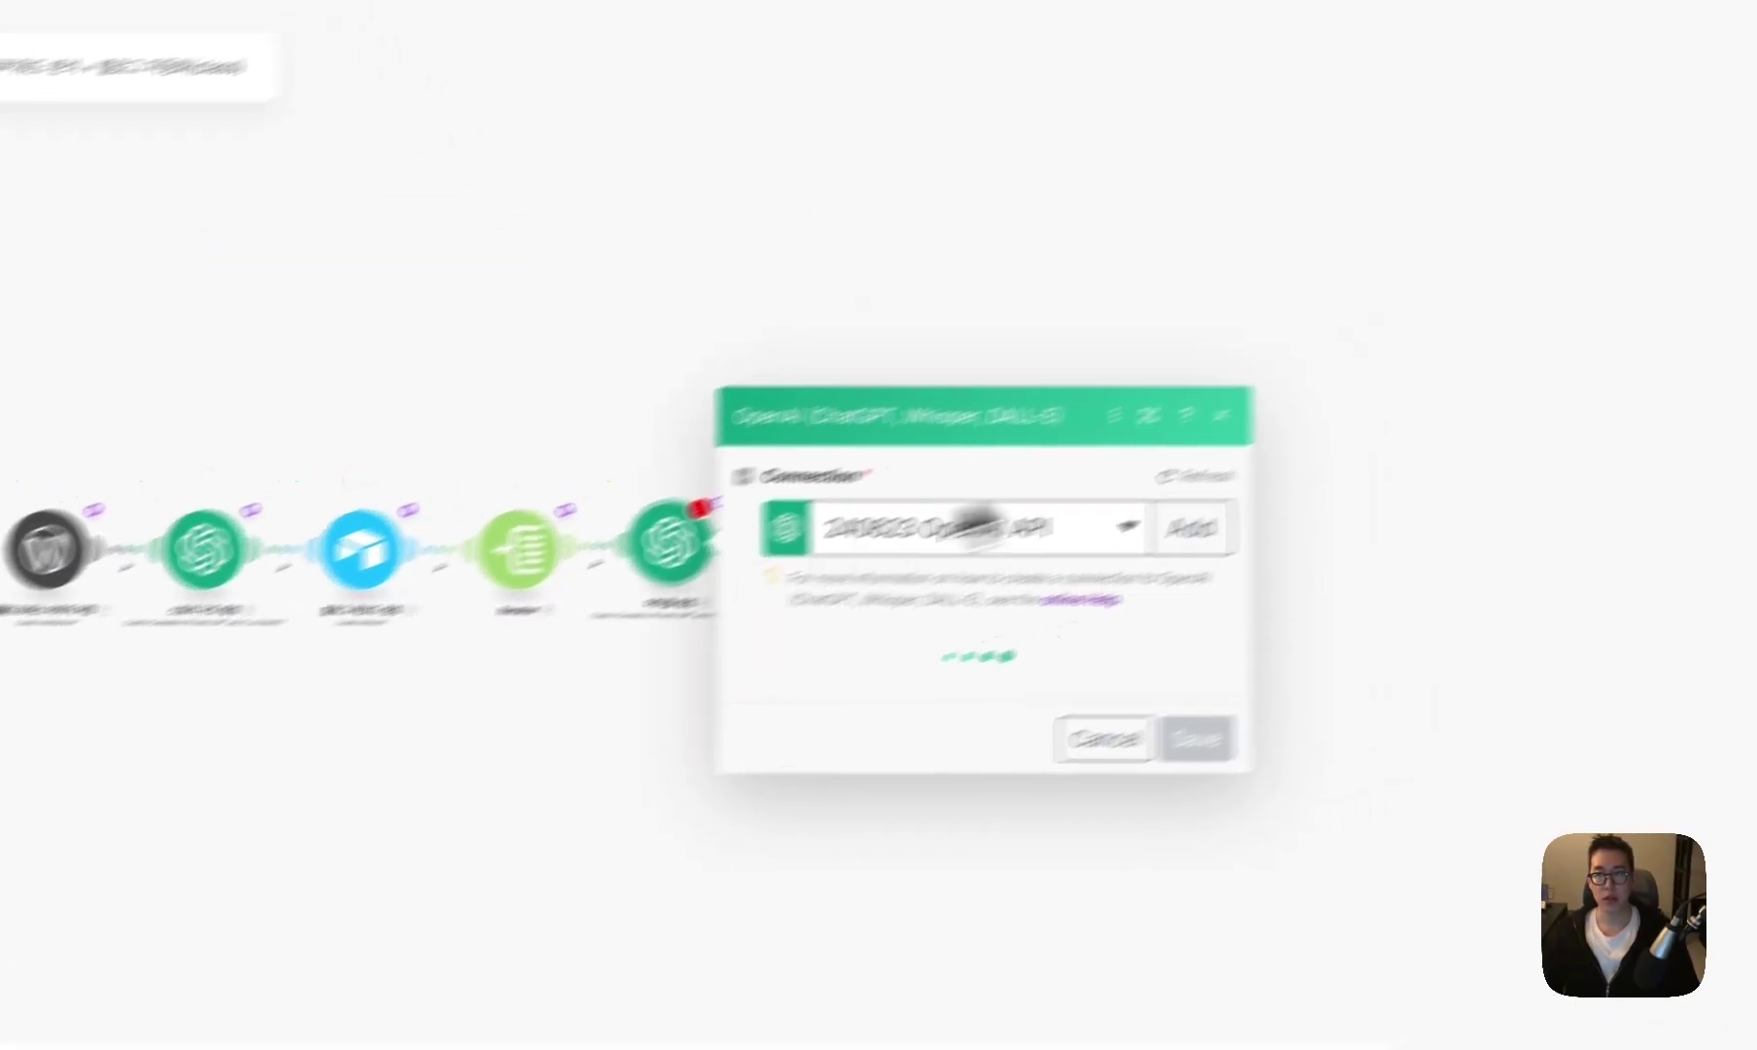
pyautogui.scroll(-10, 875, 721)
pyautogui.click(874, 721)
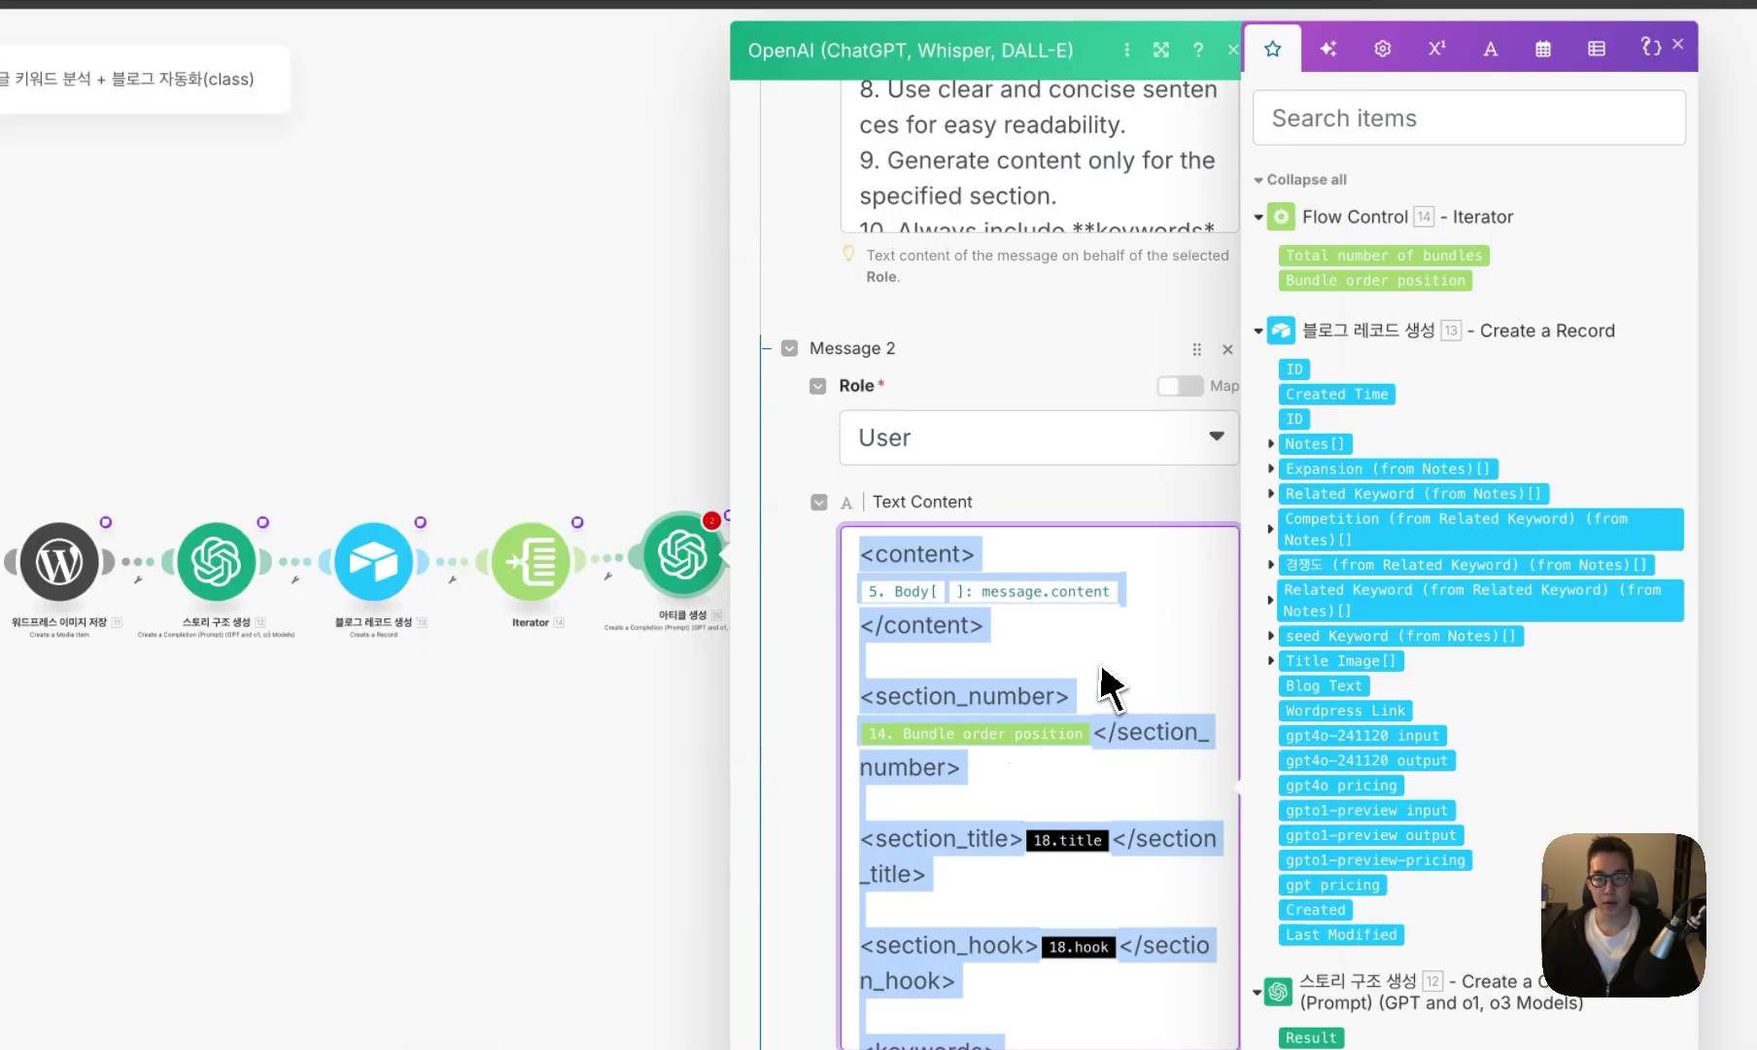
pyautogui.scroll(-2, 875, 721)
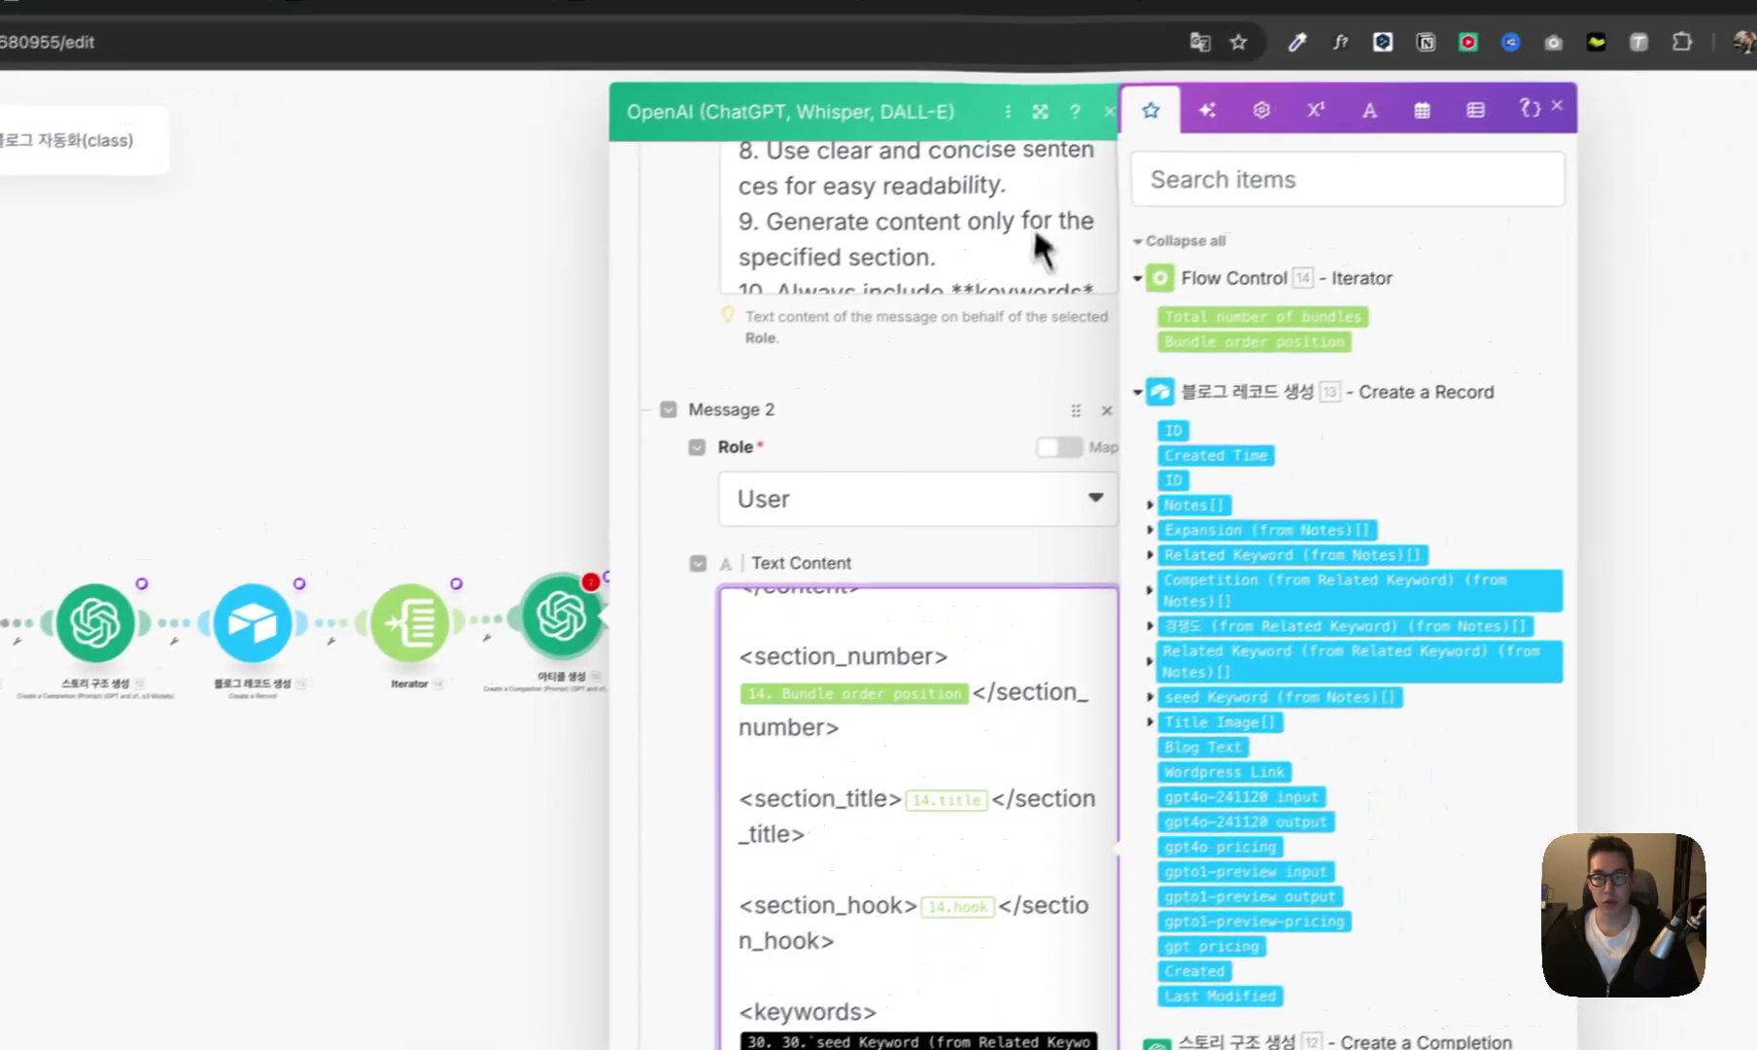
pyautogui.press('Escape')
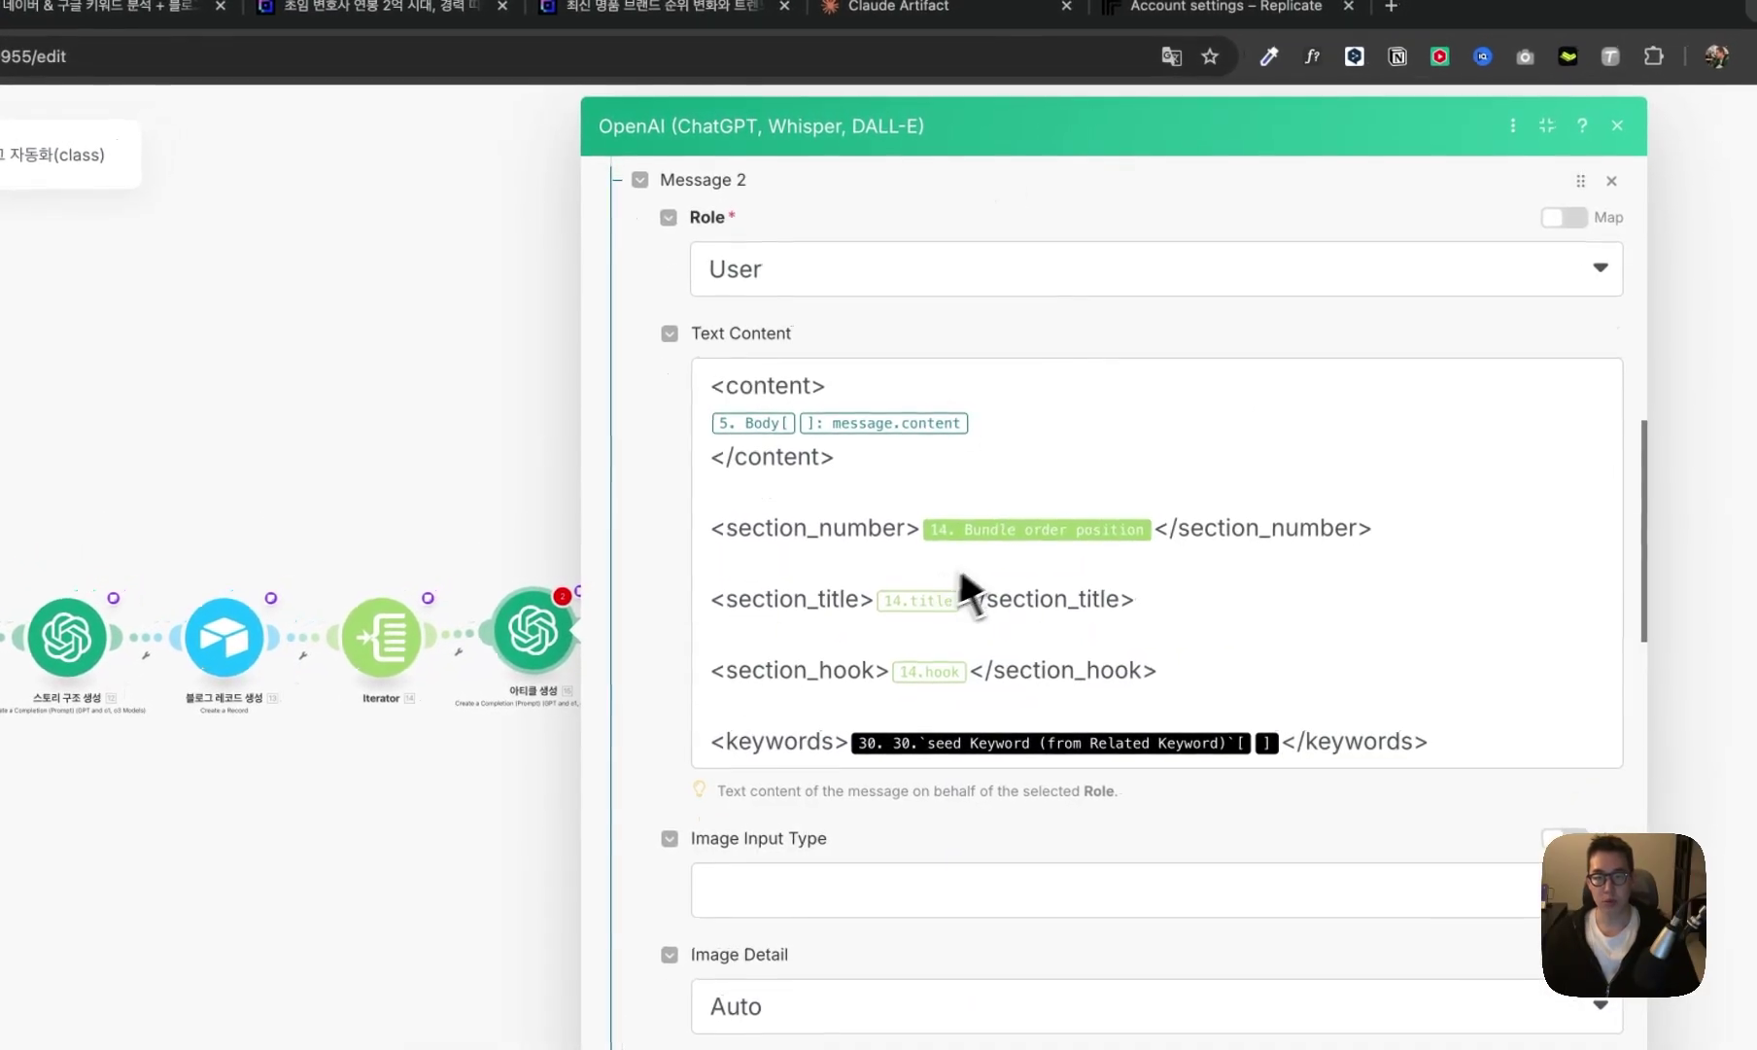
pyautogui.click(1003, 595)
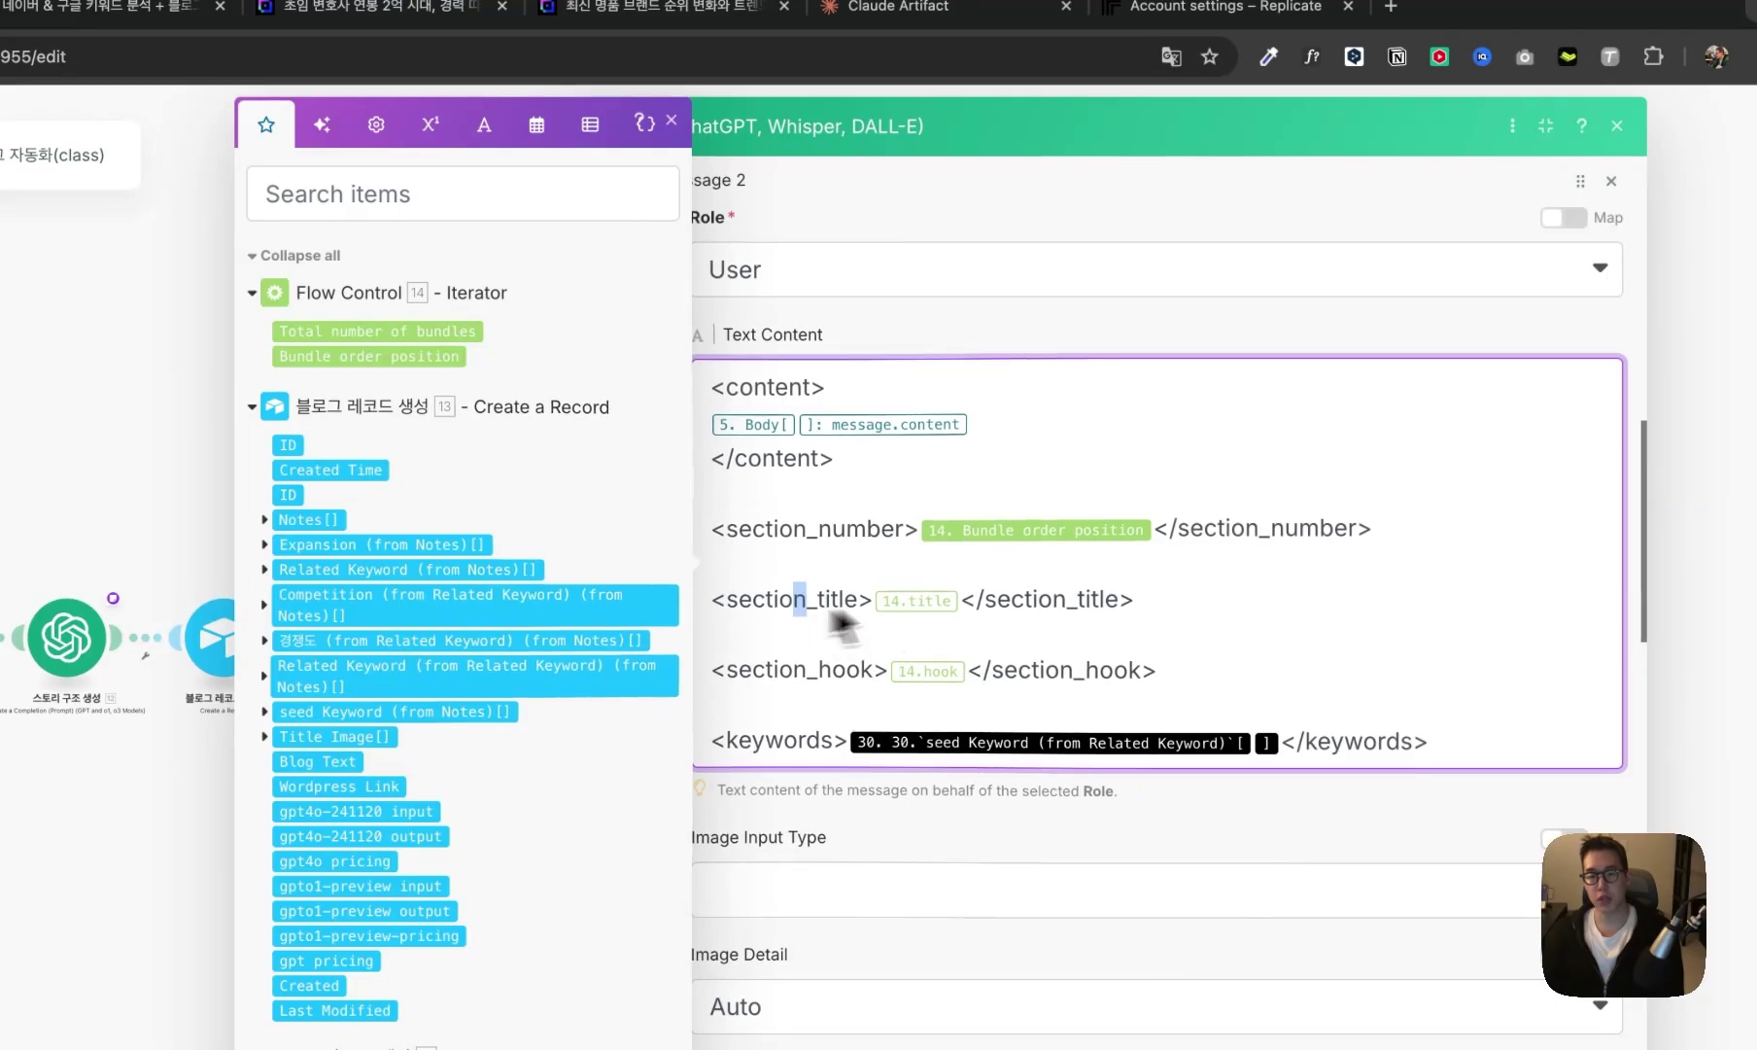
pyautogui.moveTo(795, 600); pyautogui.dragTo(1016, 605)
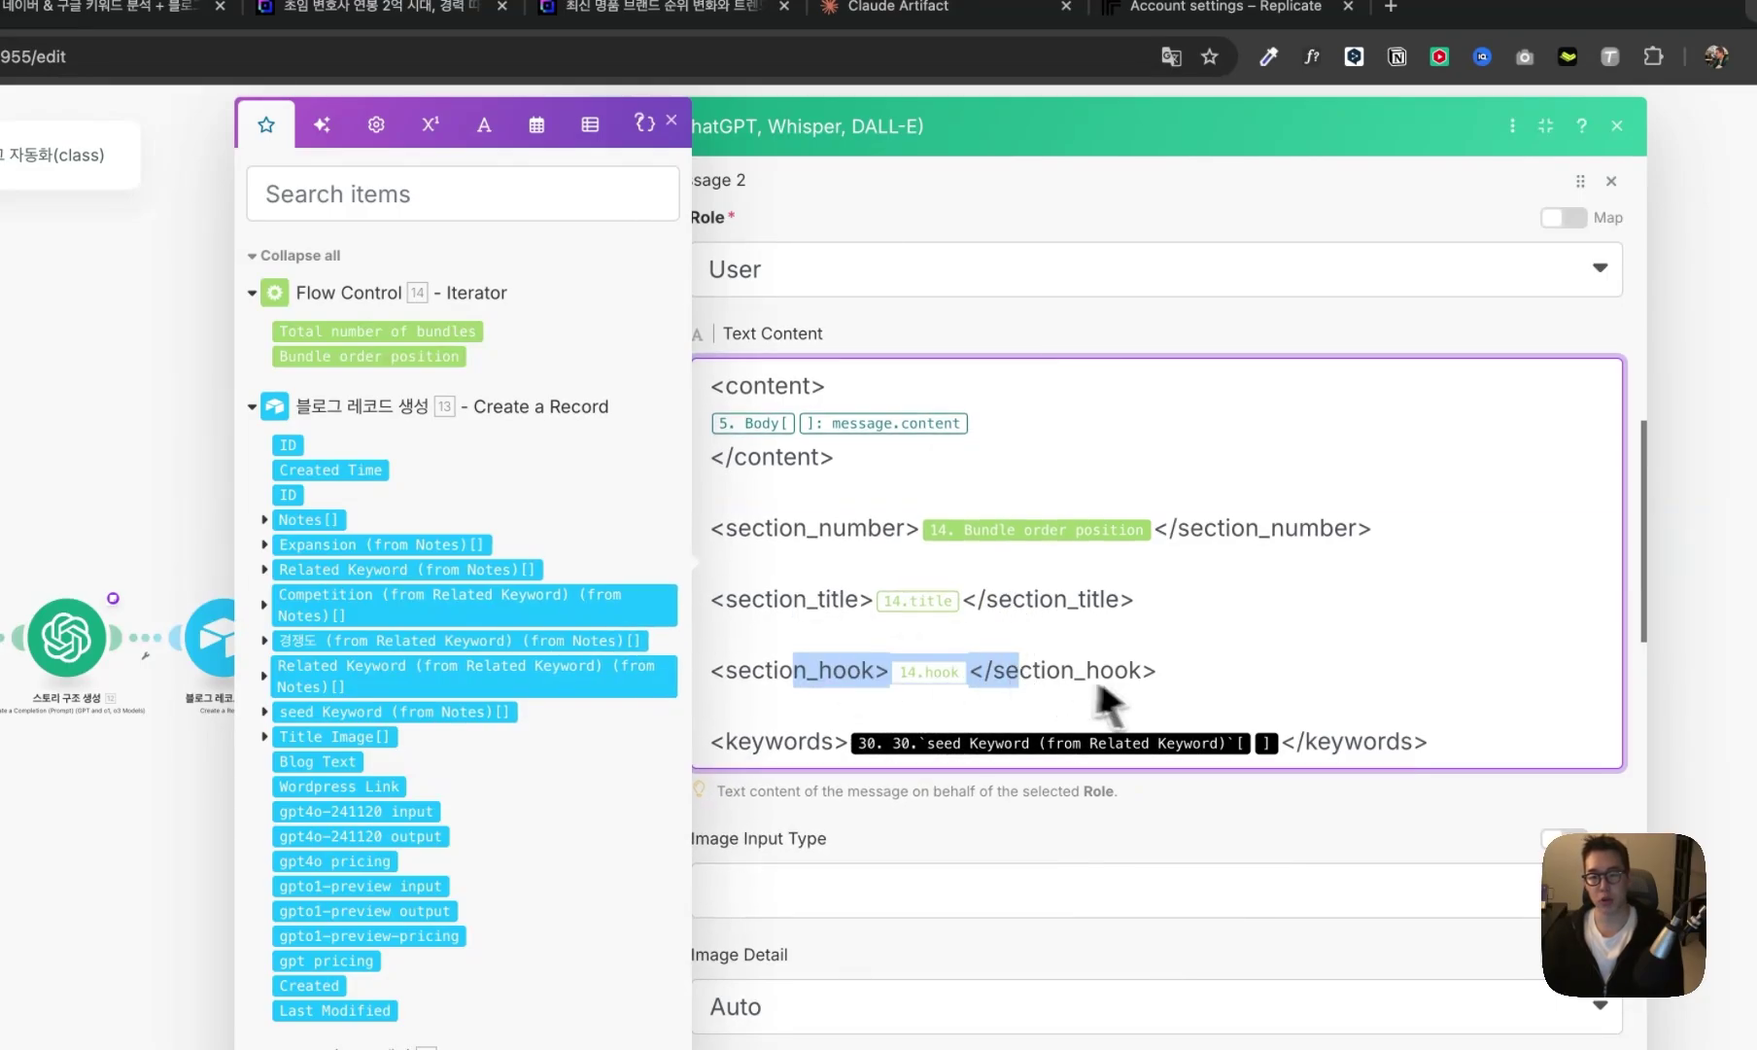
pyautogui.click(1286, 746)
pyautogui.press('BackSpace')
pyautogui.press('BackSpace')
pyautogui.scroll(-15, 769, 753)
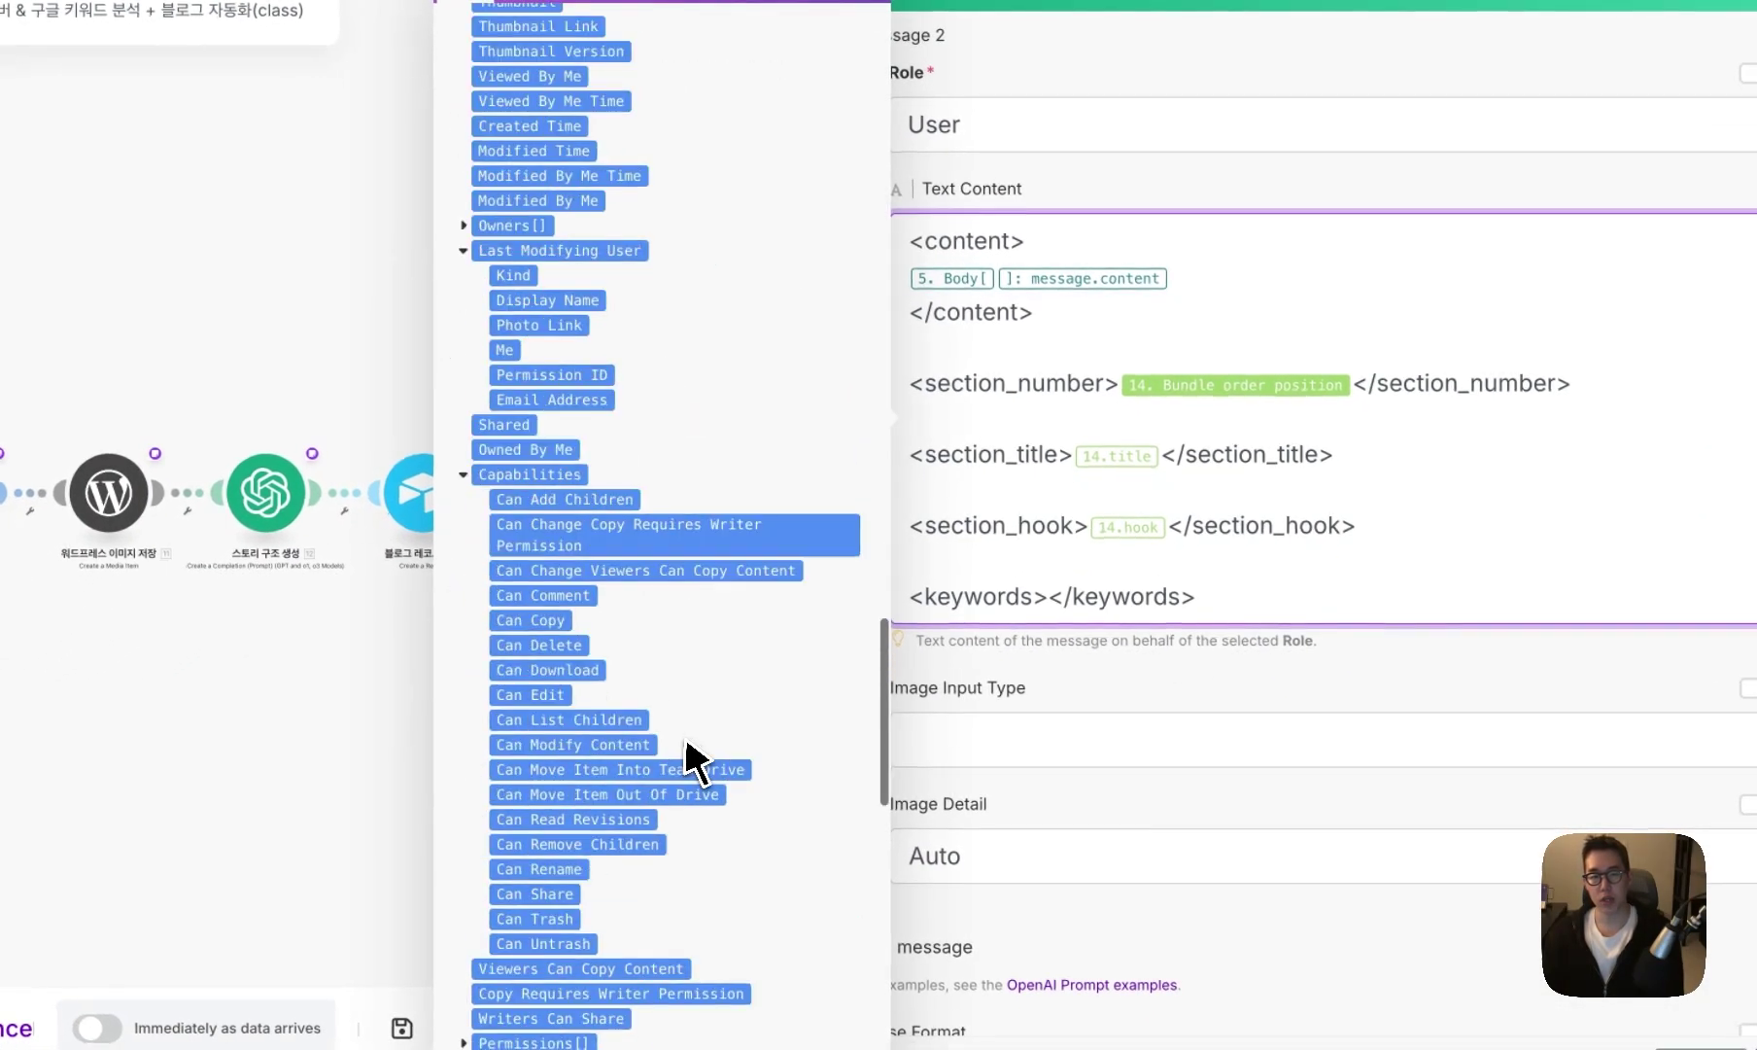
pyautogui.scroll(-10, 692, 758)
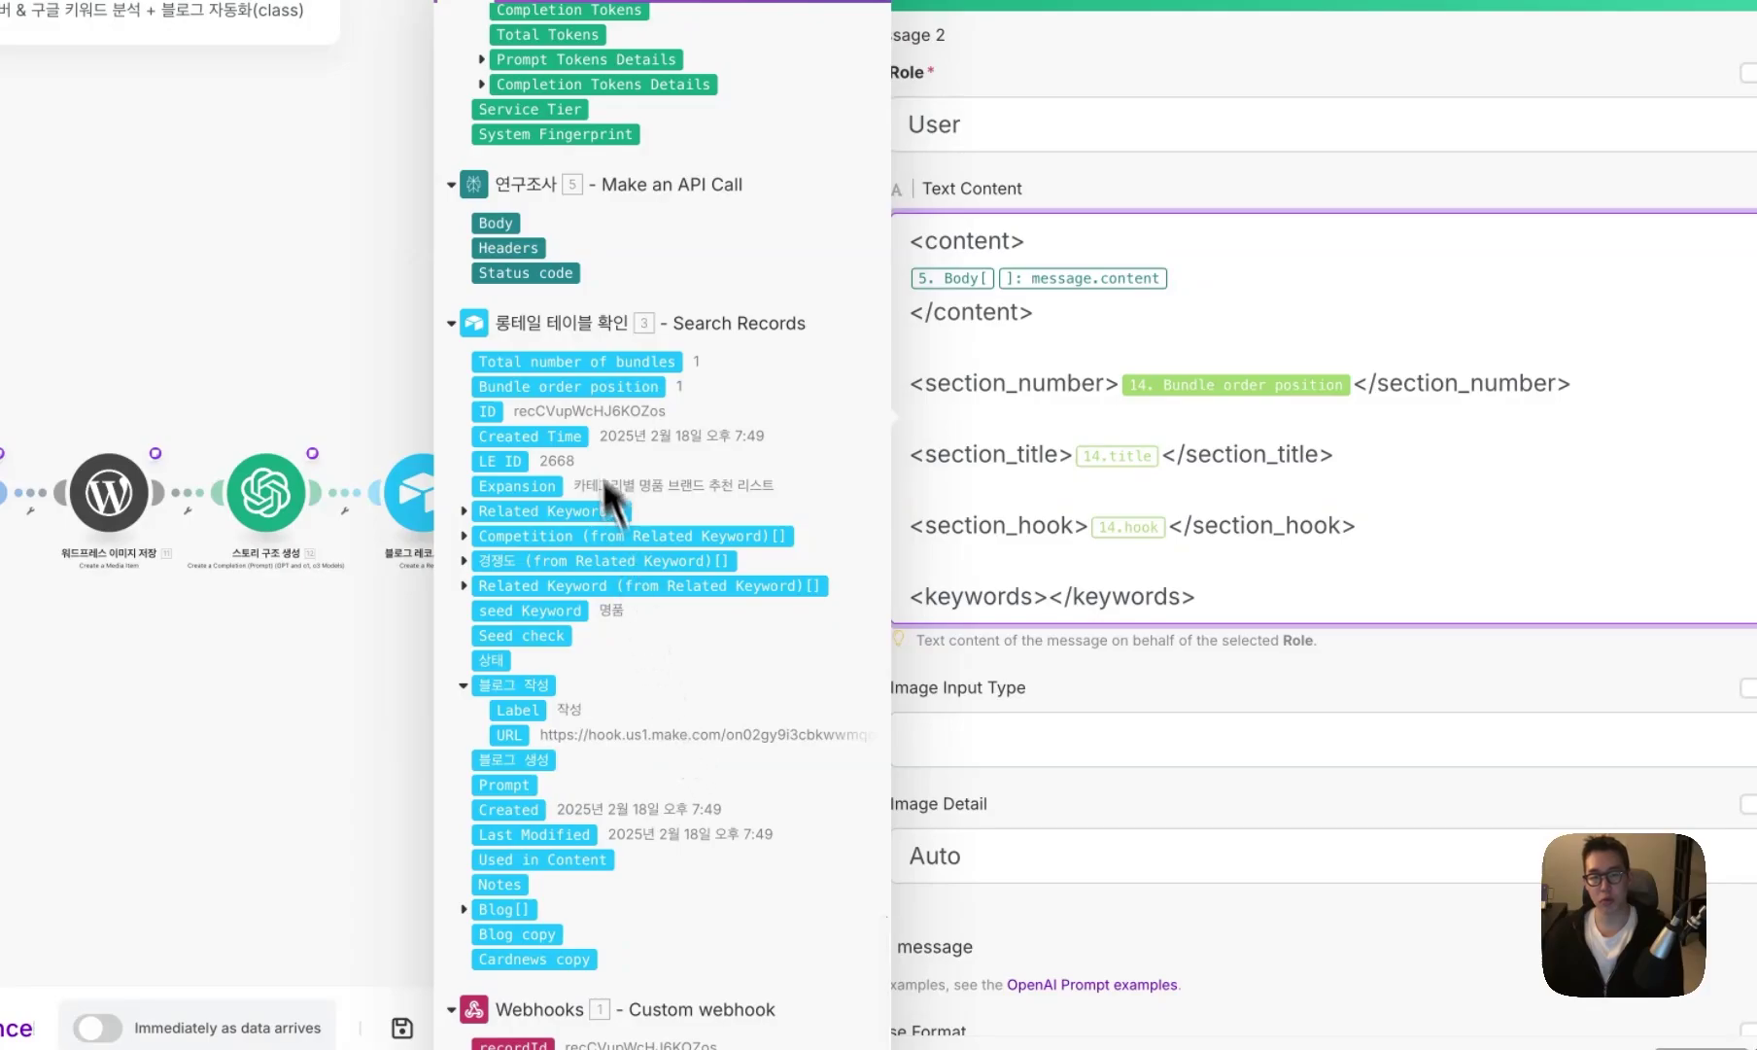
pyautogui.click(572, 614)
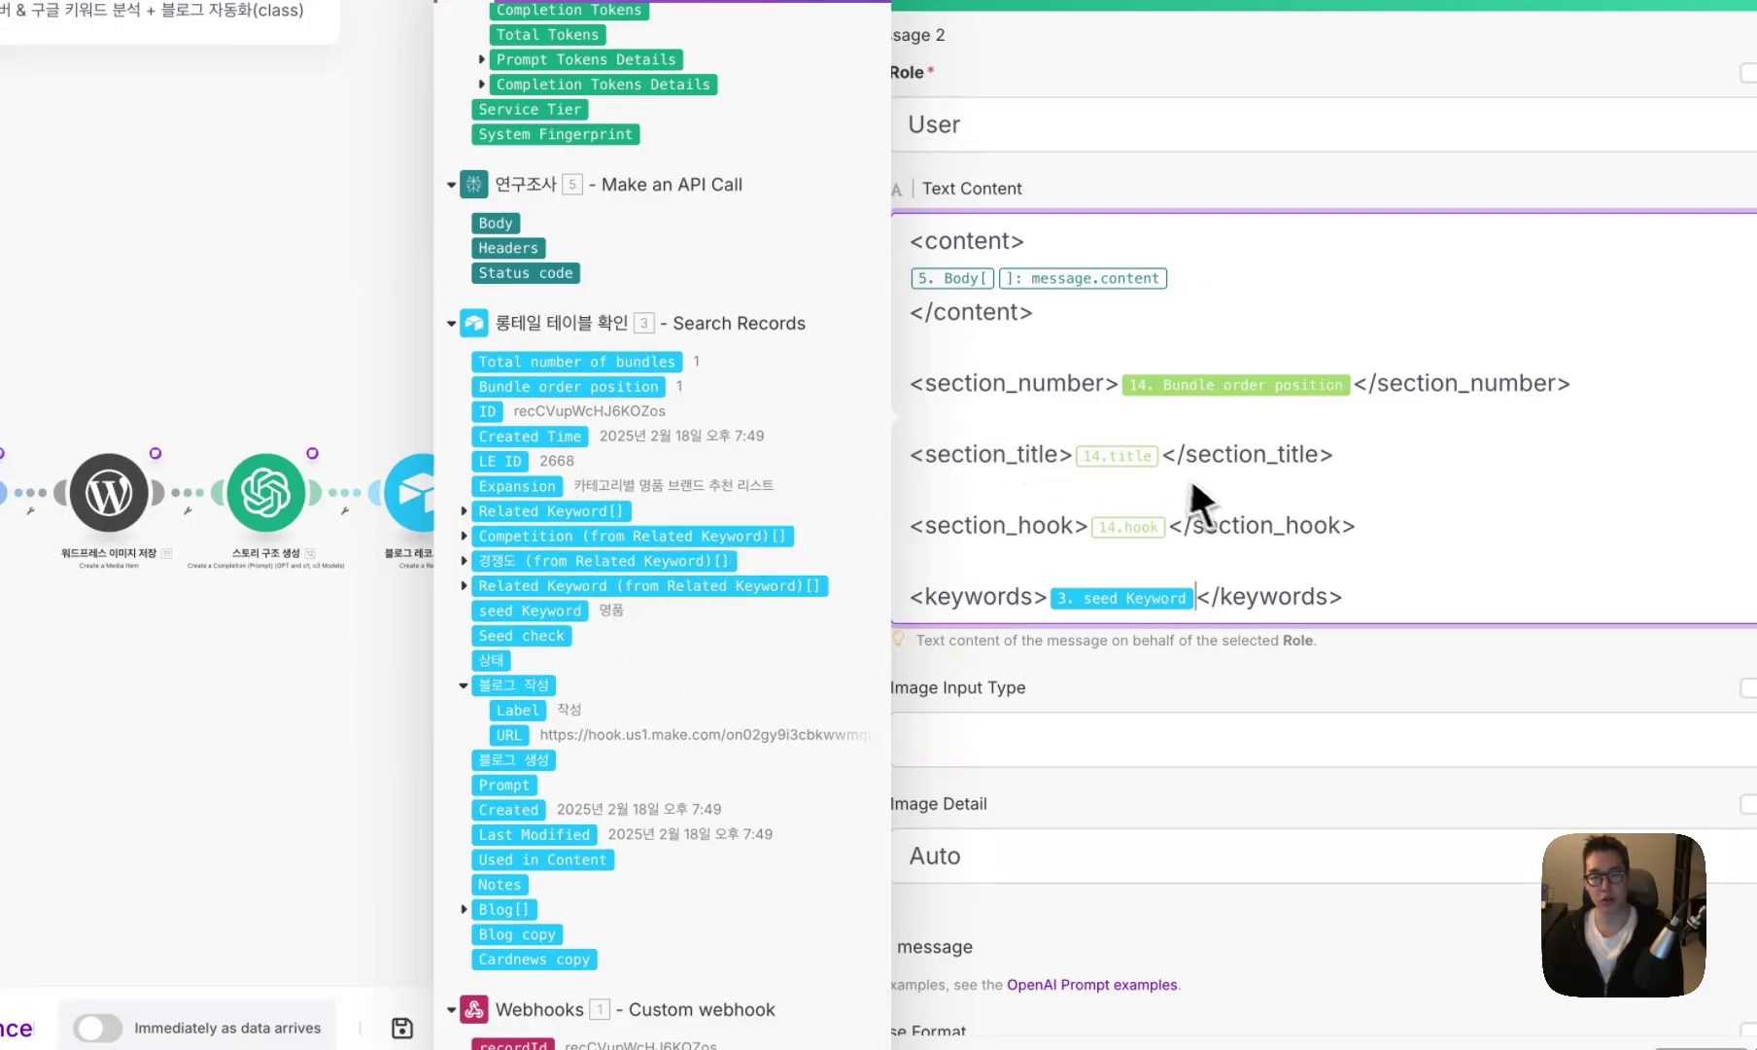
# - Change the response format from JSON Object to Text and close the module
pyautogui.scroll(-5, 1106, 698)
pyautogui.click(761, 539)
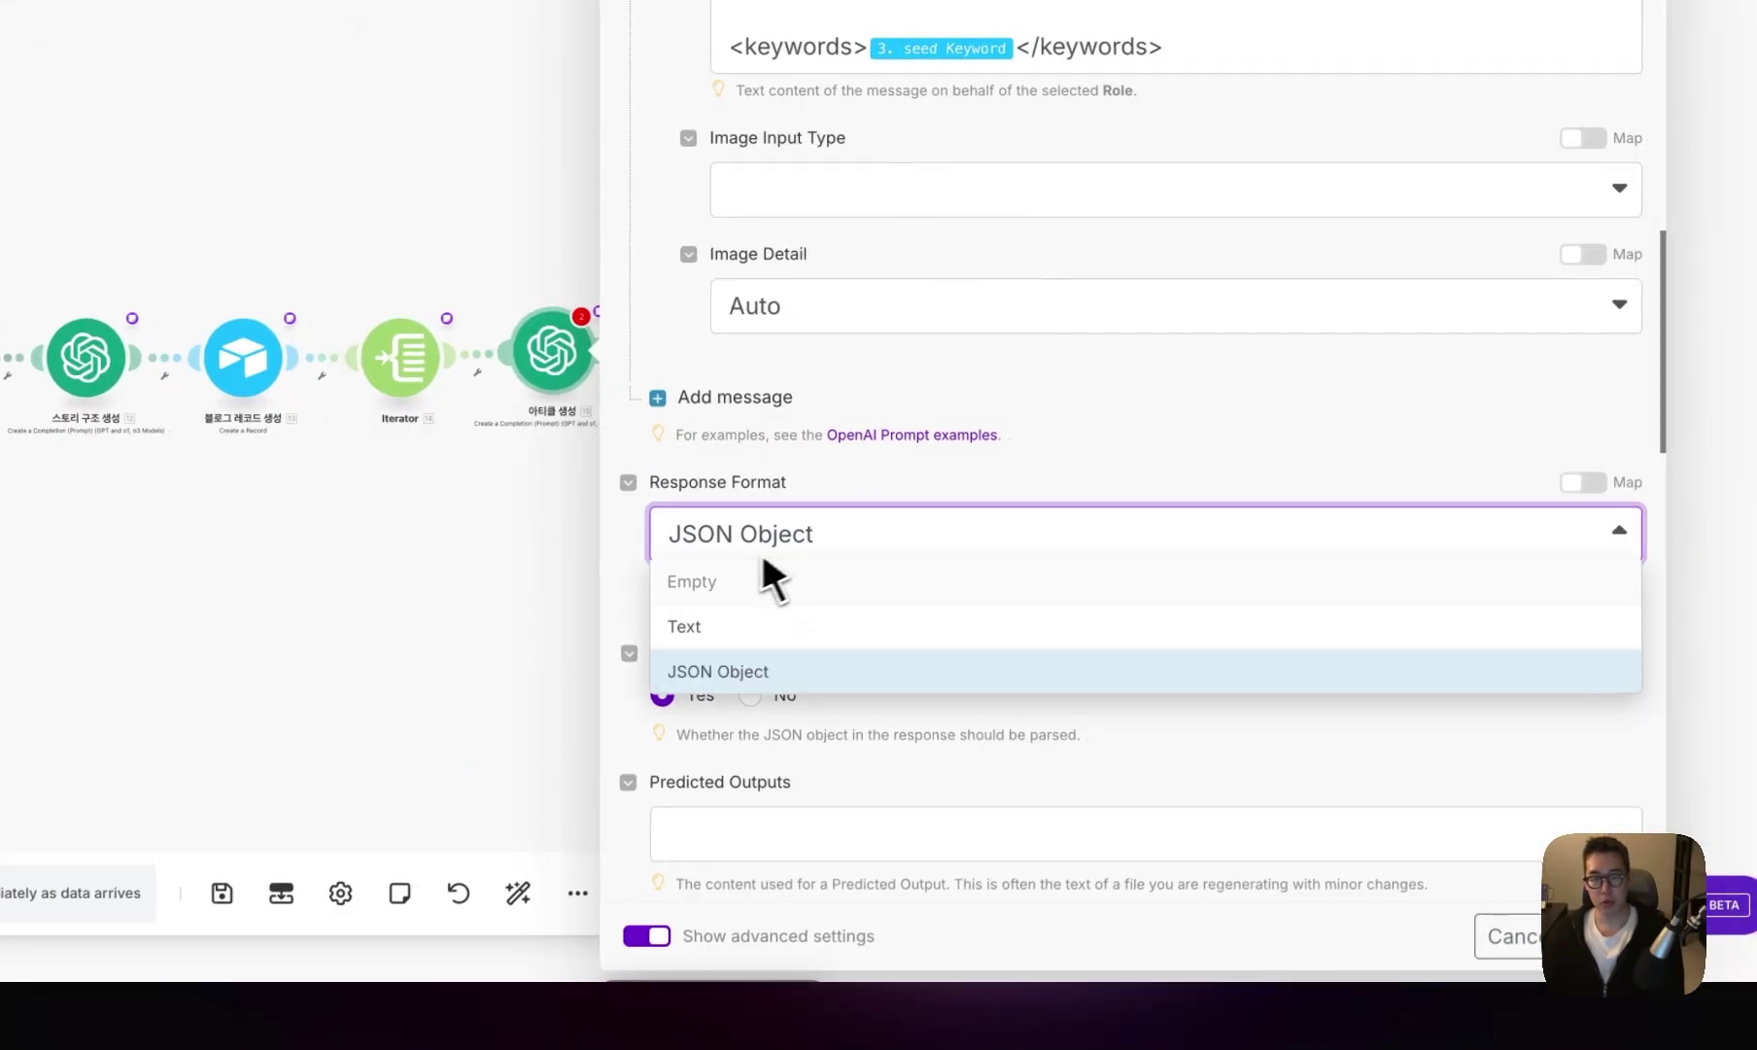
pyautogui.click(724, 624)
pyautogui.scroll(-3, 847, 622)
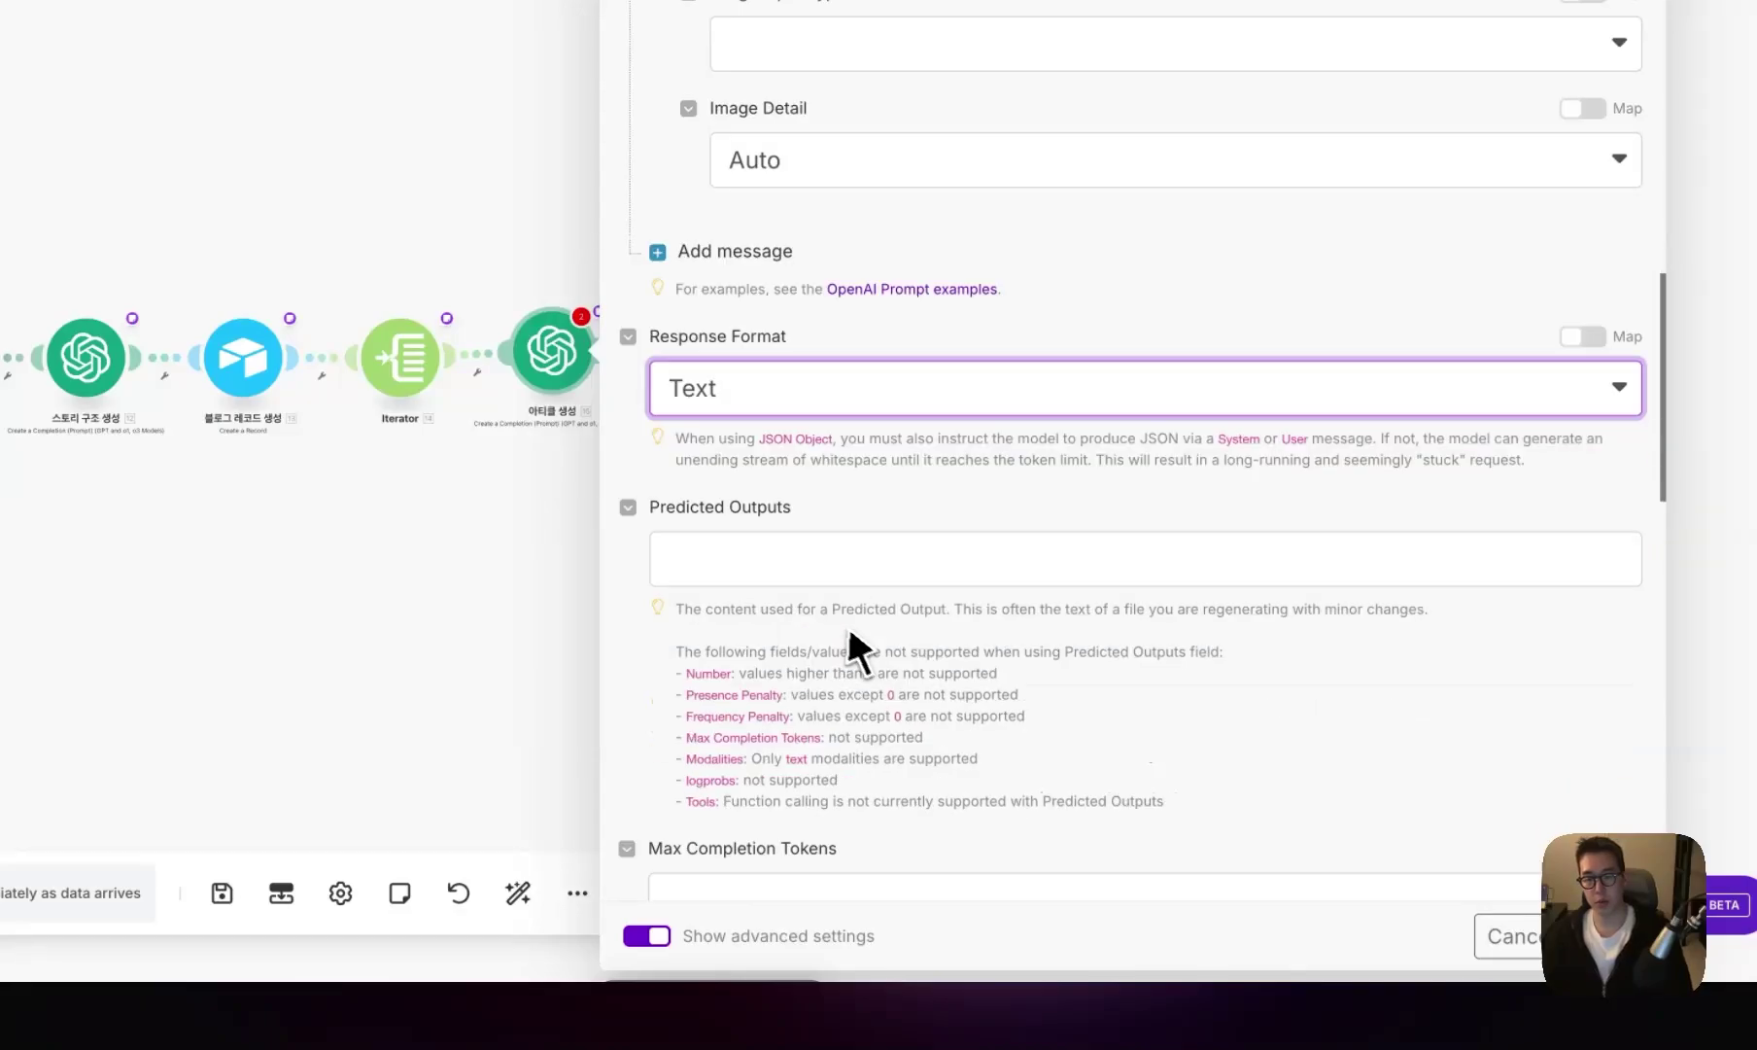
pyautogui.click(1516, 928)
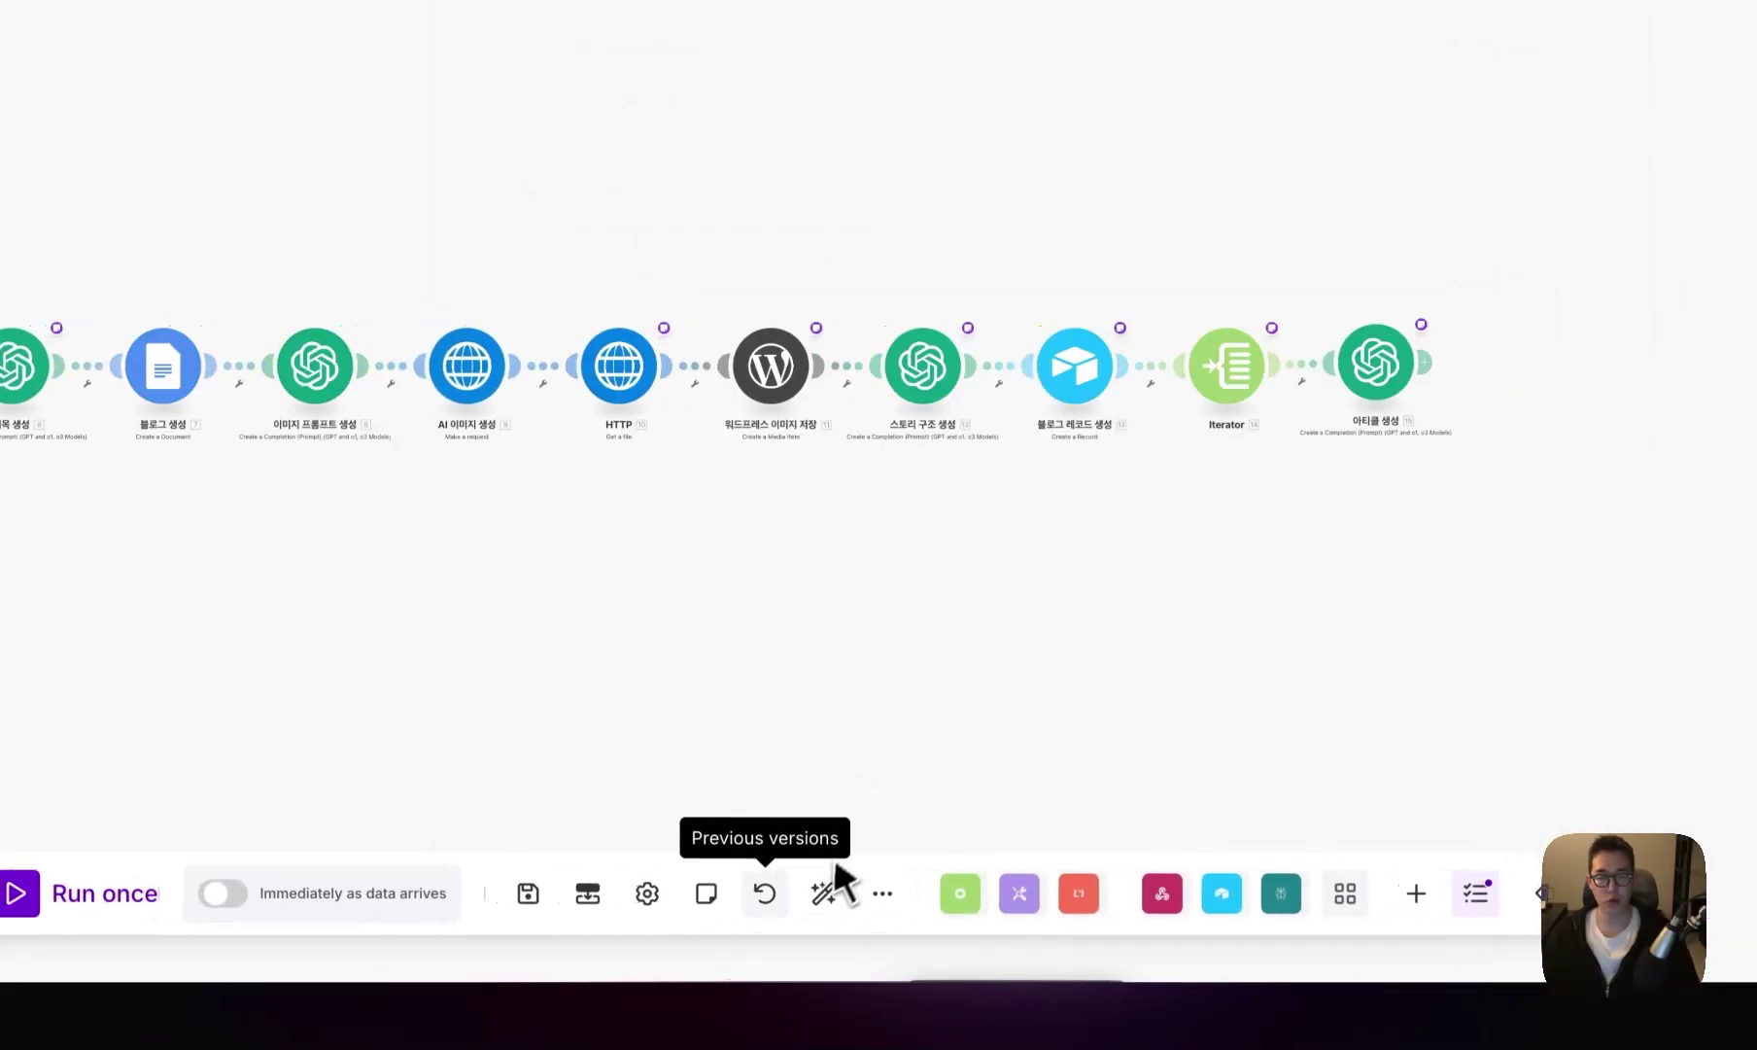
# - Save, then add an Airtable Get a Record on the Blog table using Record ID 13. ID
pyautogui.click(410, 892)
pyautogui.click(1105, 890)
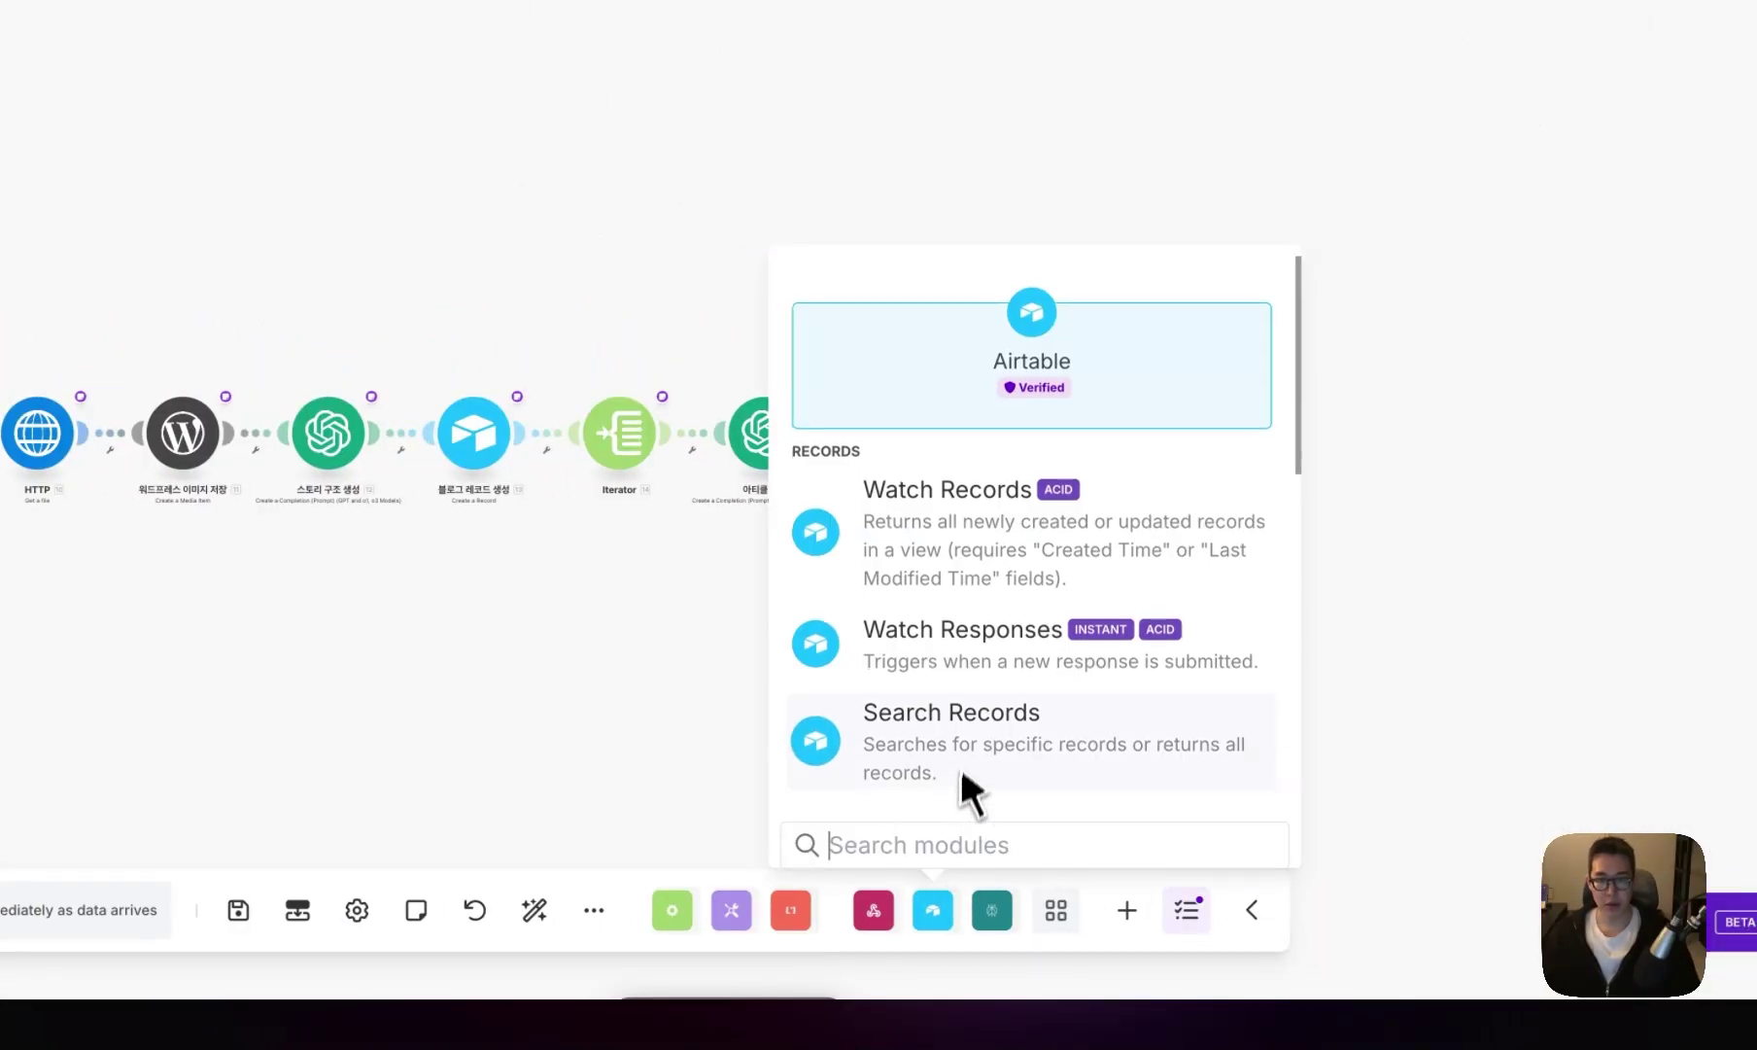
pyautogui.scroll(-5, 962, 739)
pyautogui.click(977, 682)
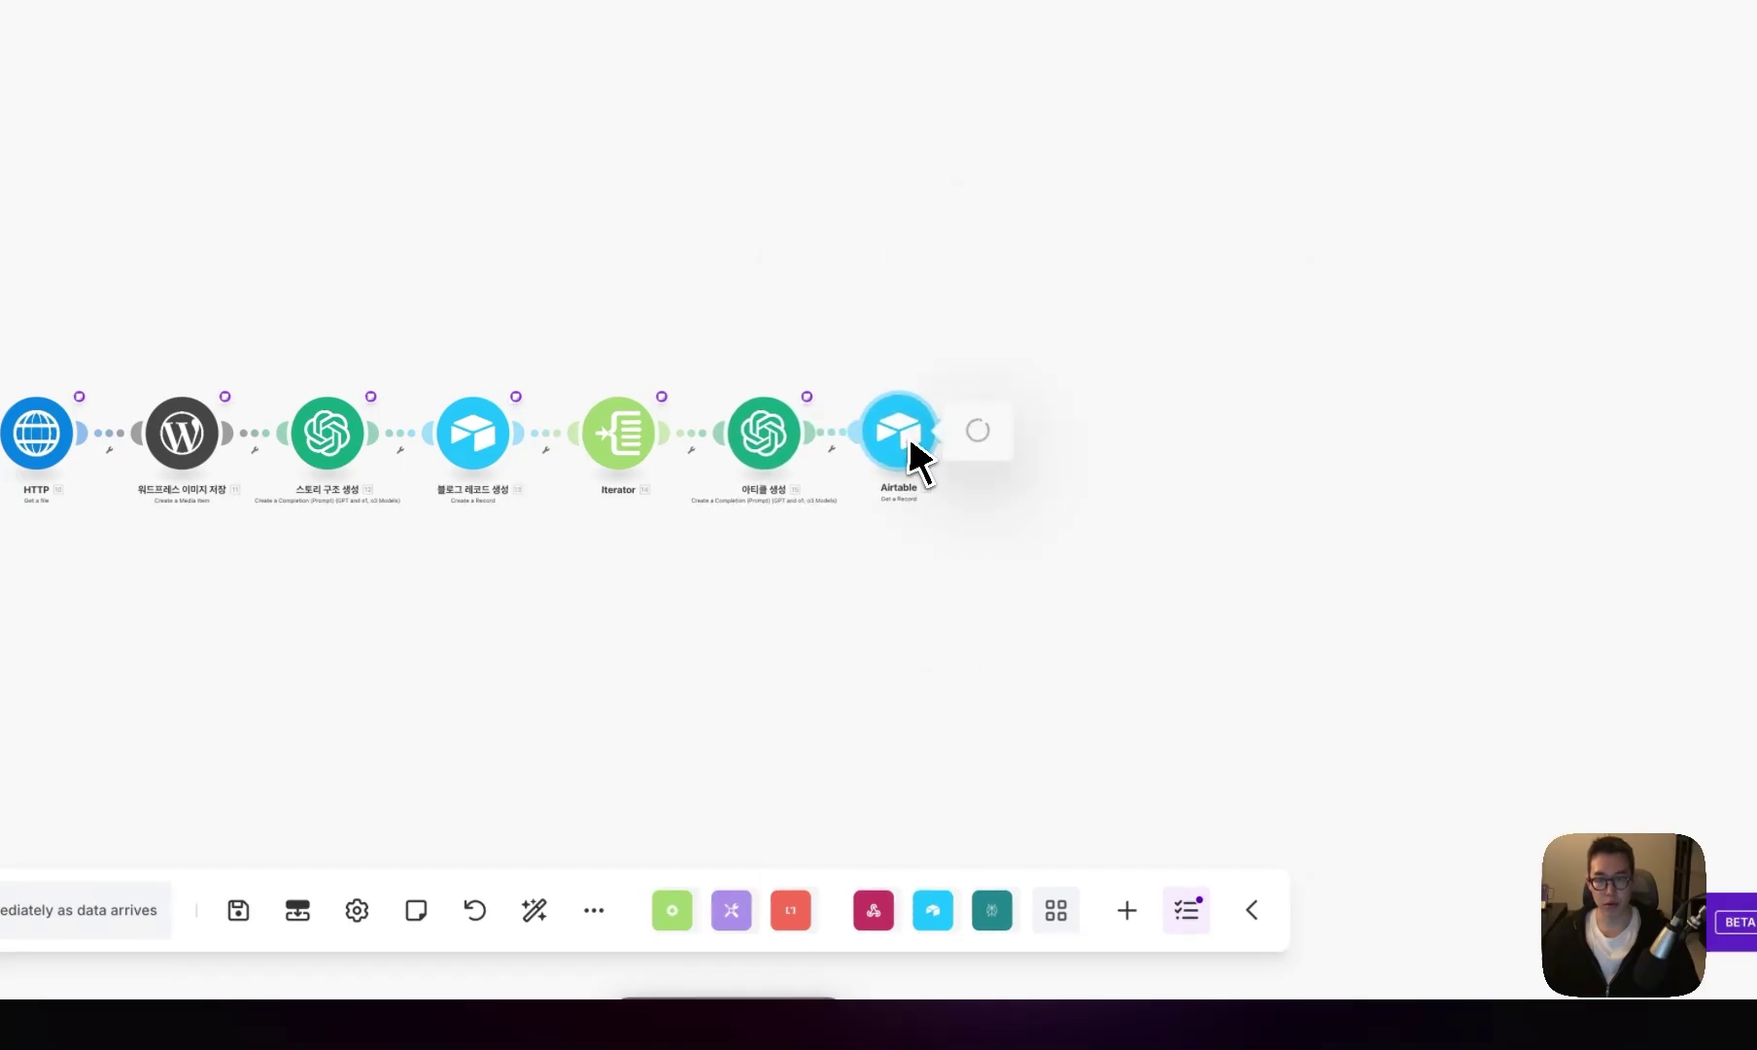
pyautogui.click(1222, 470)
pyautogui.click(1022, 948)
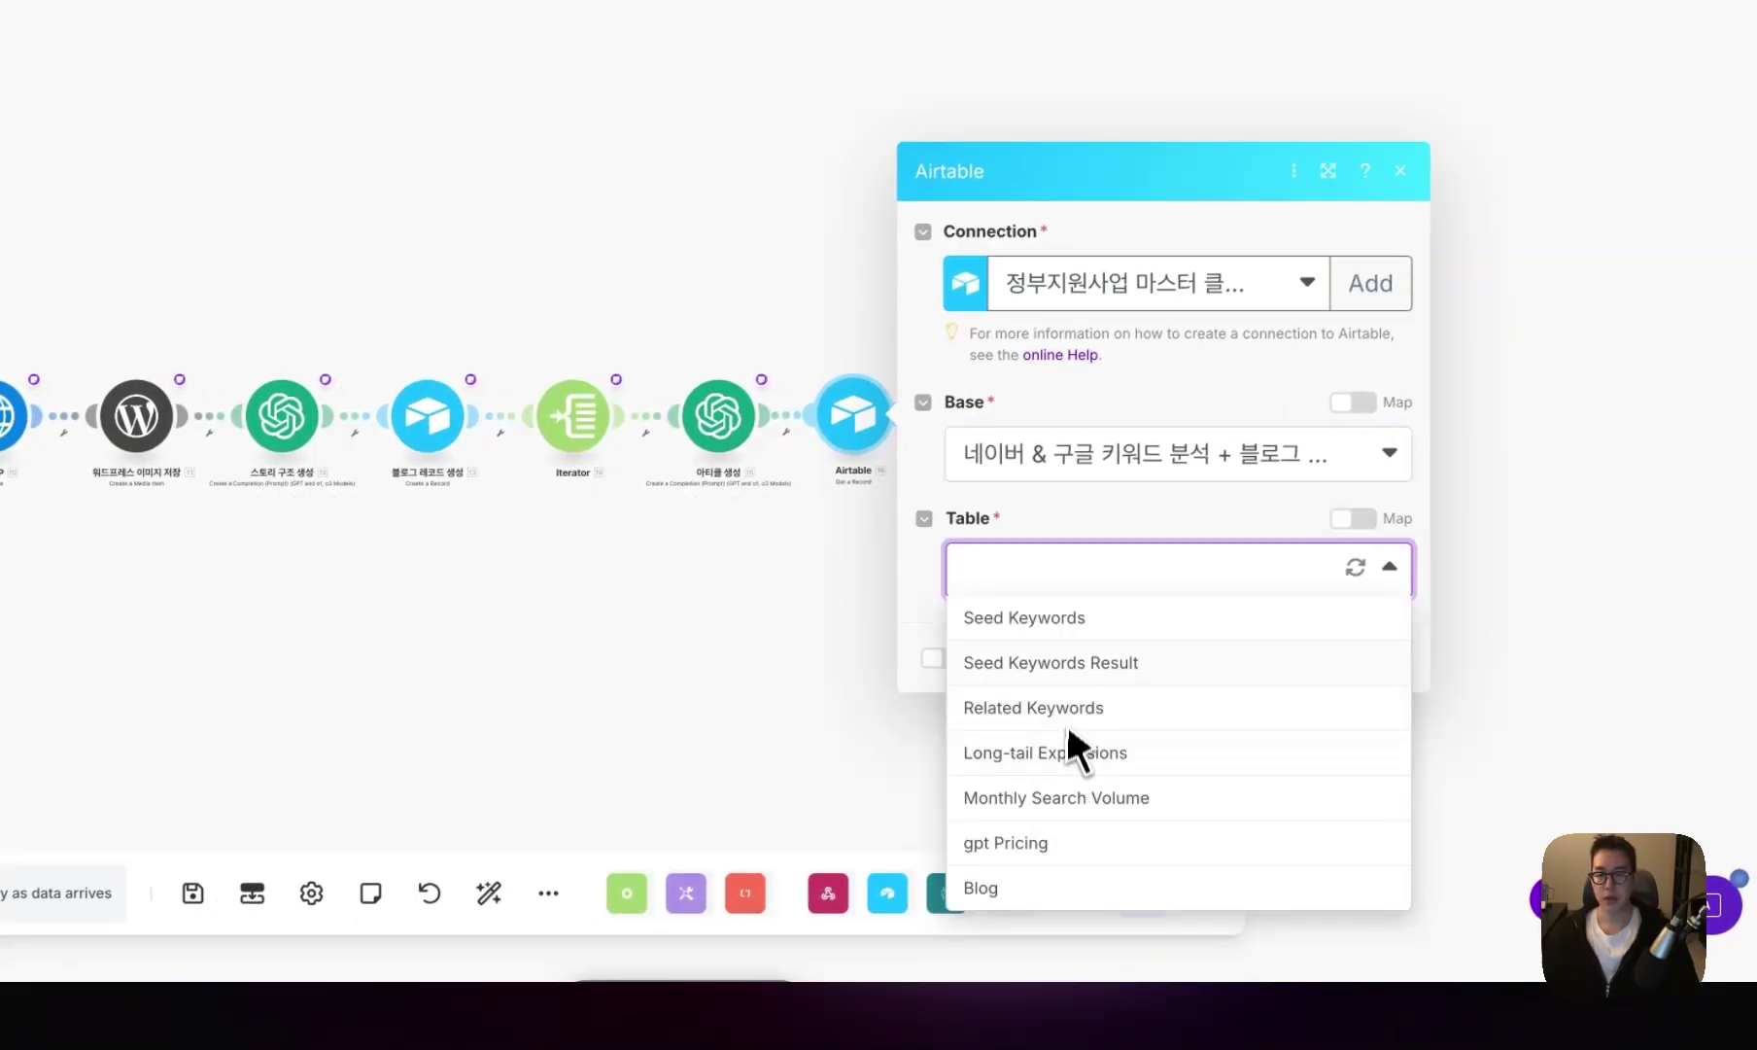
pyautogui.click(1039, 886)
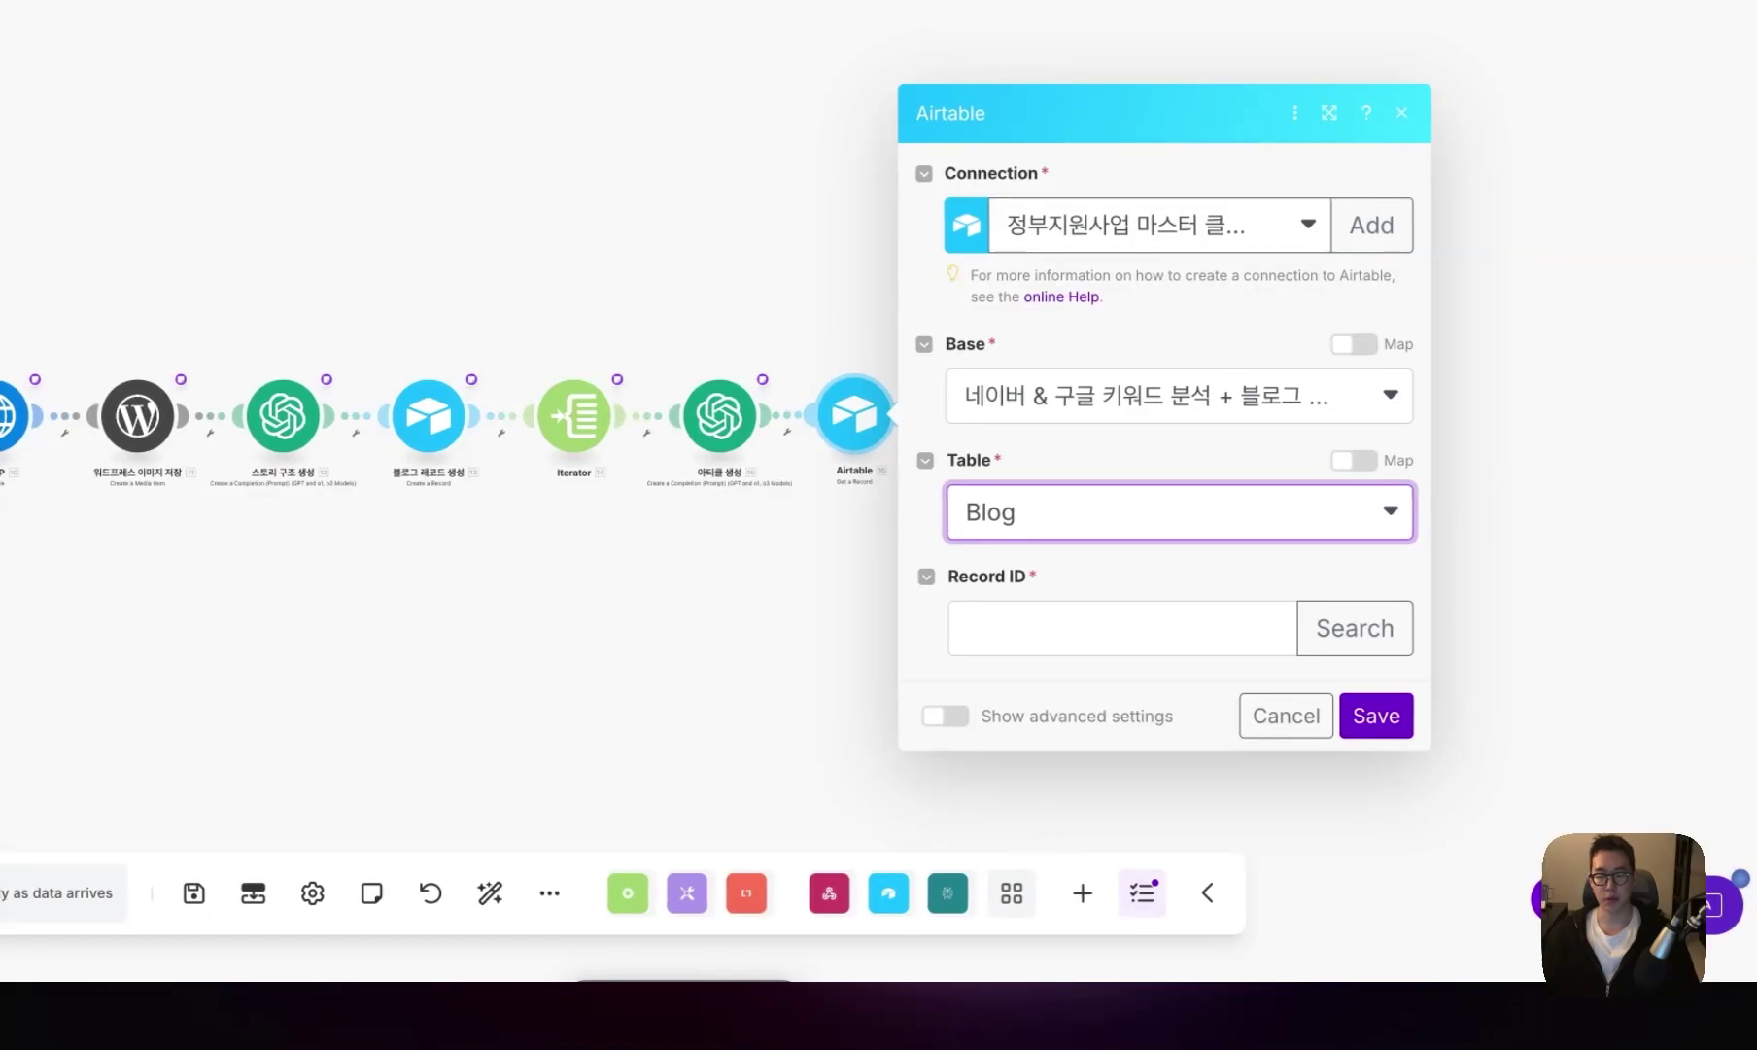
pyautogui.click(1079, 641)
pyautogui.scroll(-1, 1409, 388)
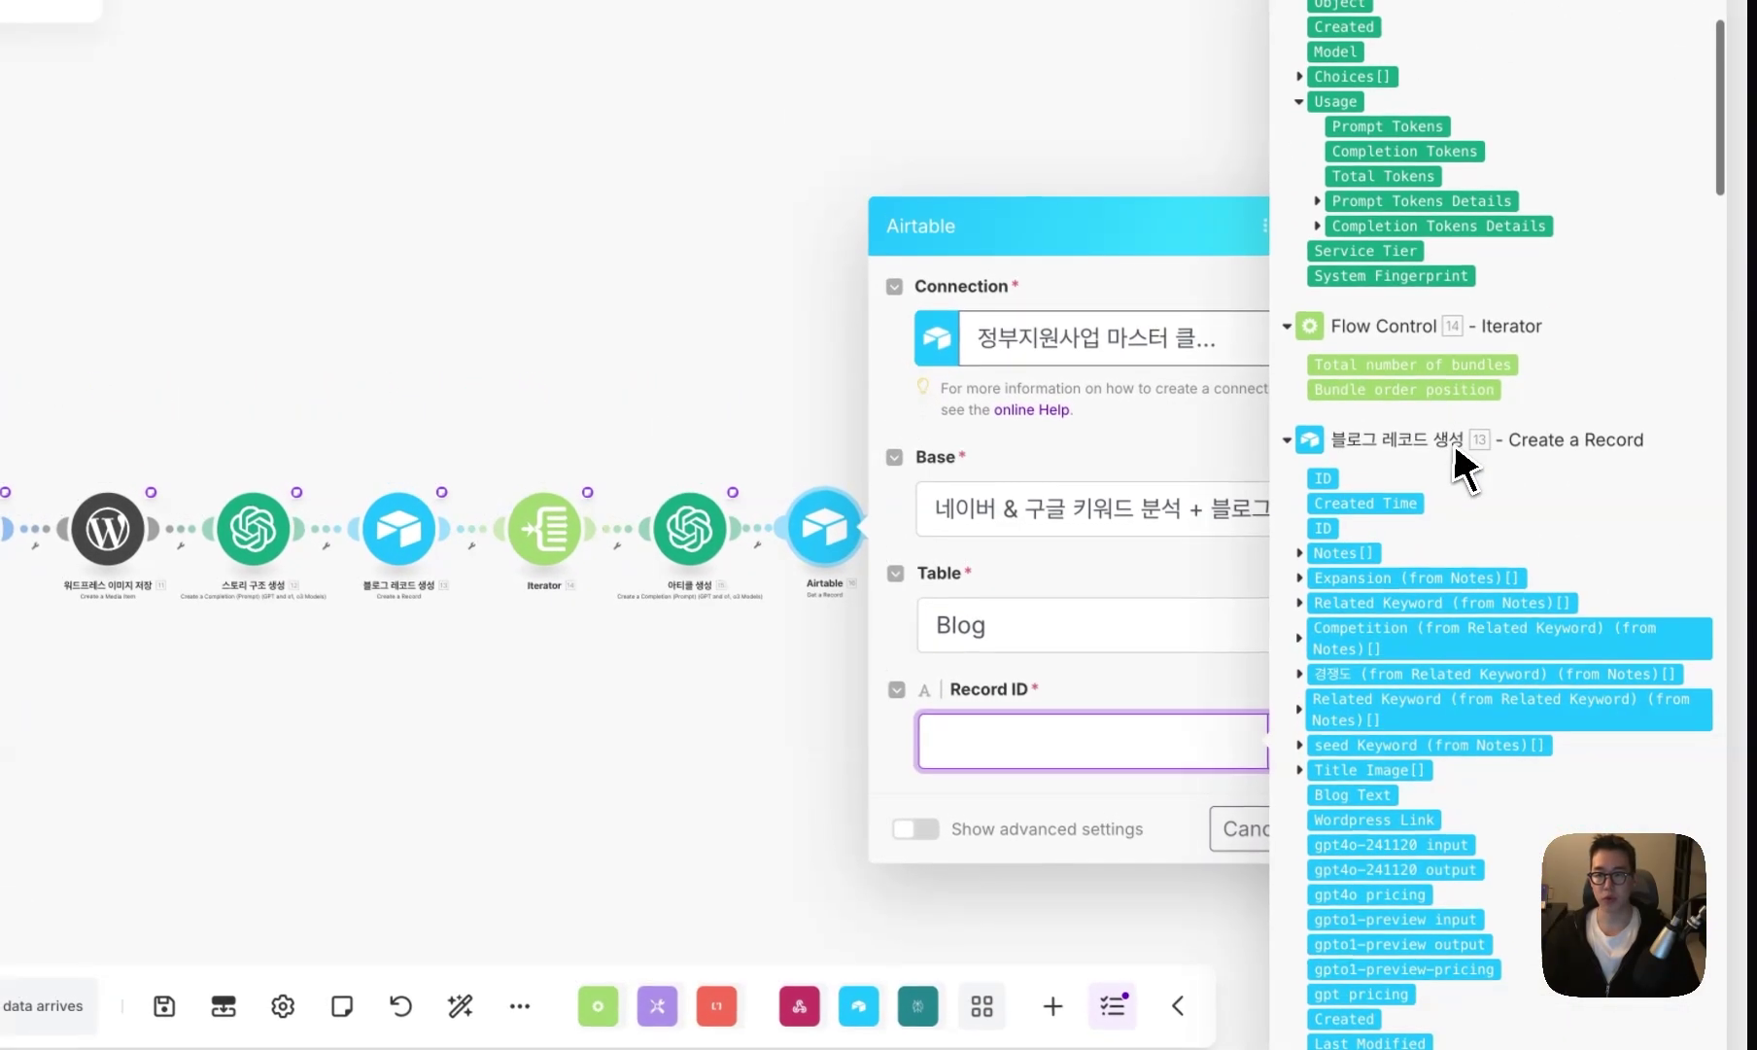
pyautogui.click(1245, 738)
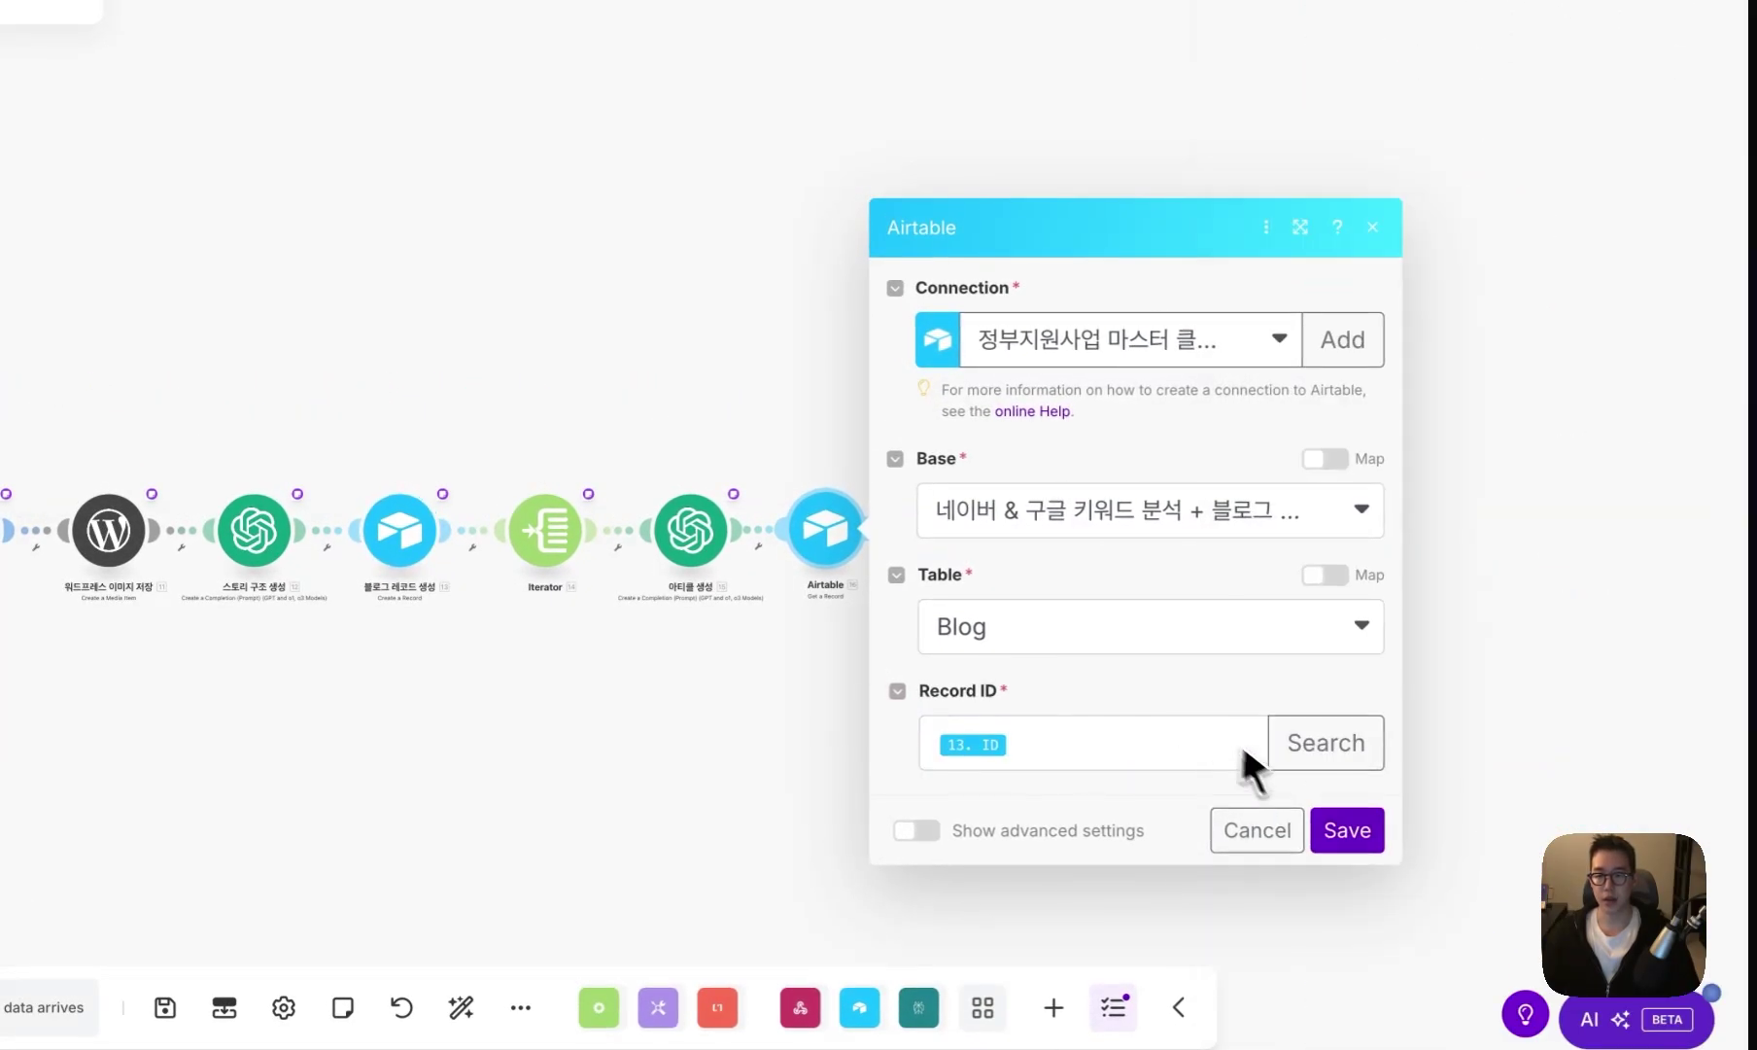
pyautogui.click(1317, 824)
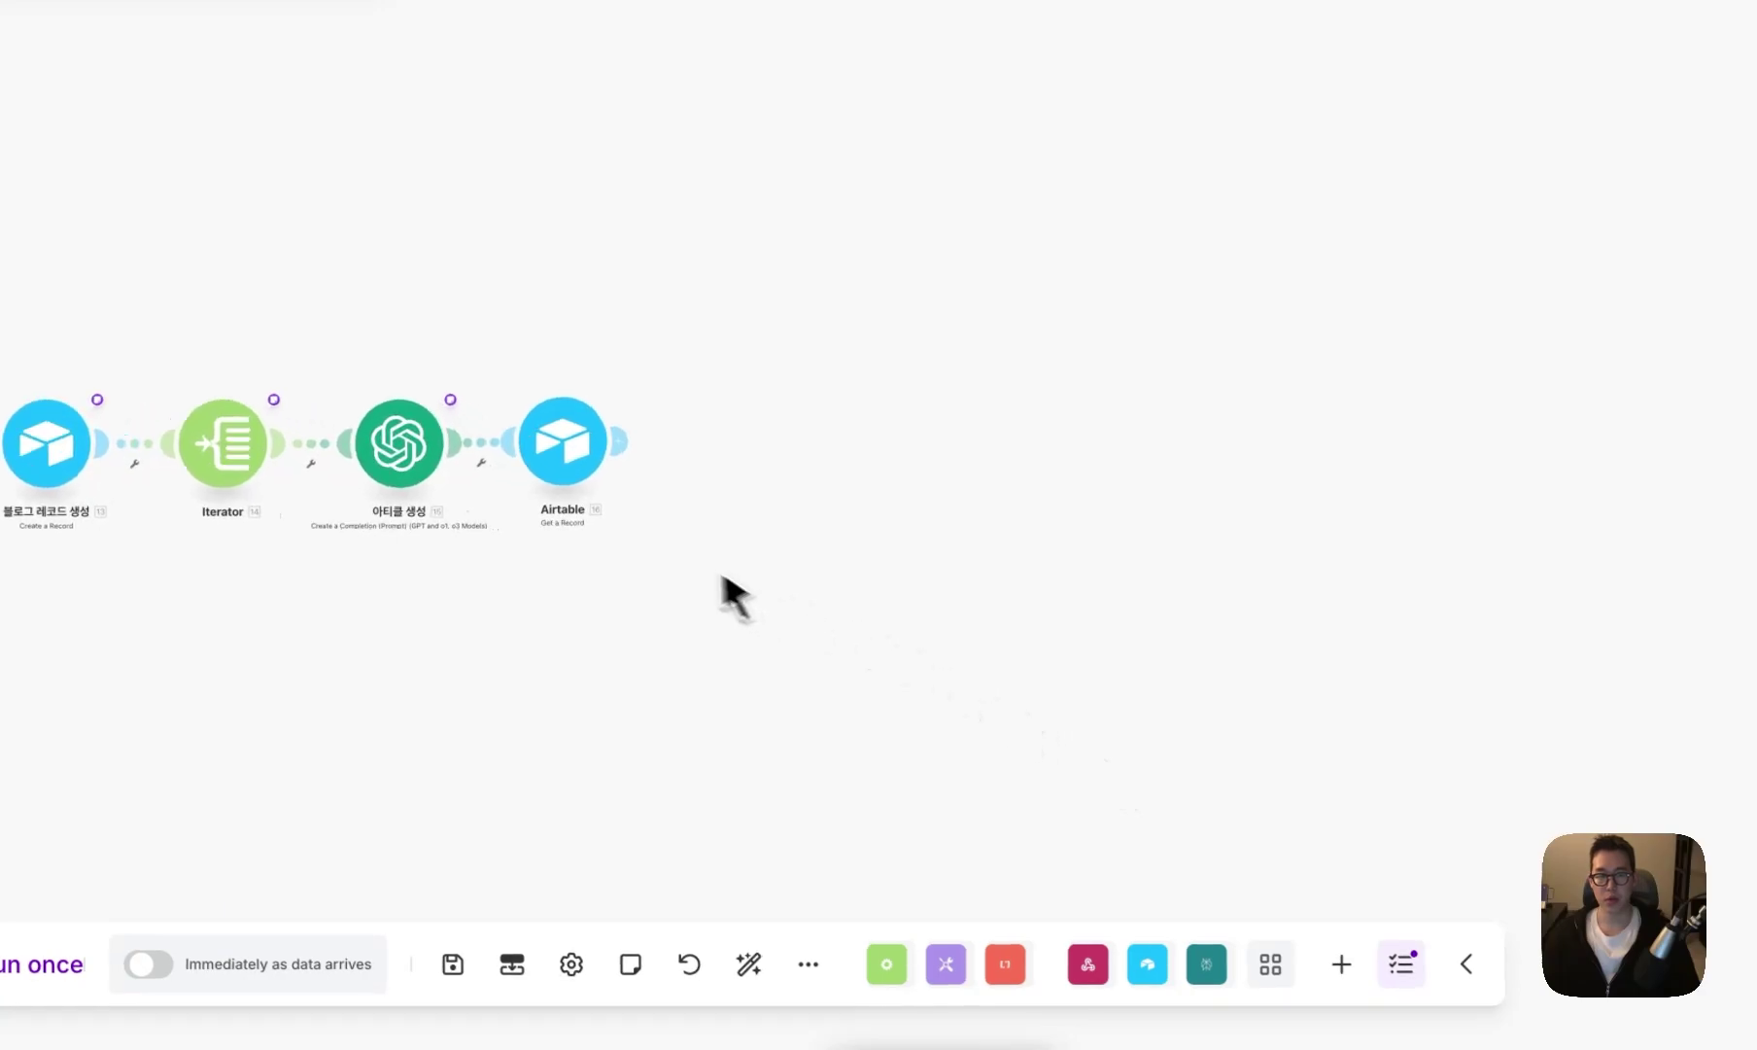
# - Rename the new Airtable module 블로그 레코드 가져오기
pyautogui.rightClick(564, 452)
pyautogui.click(678, 588)
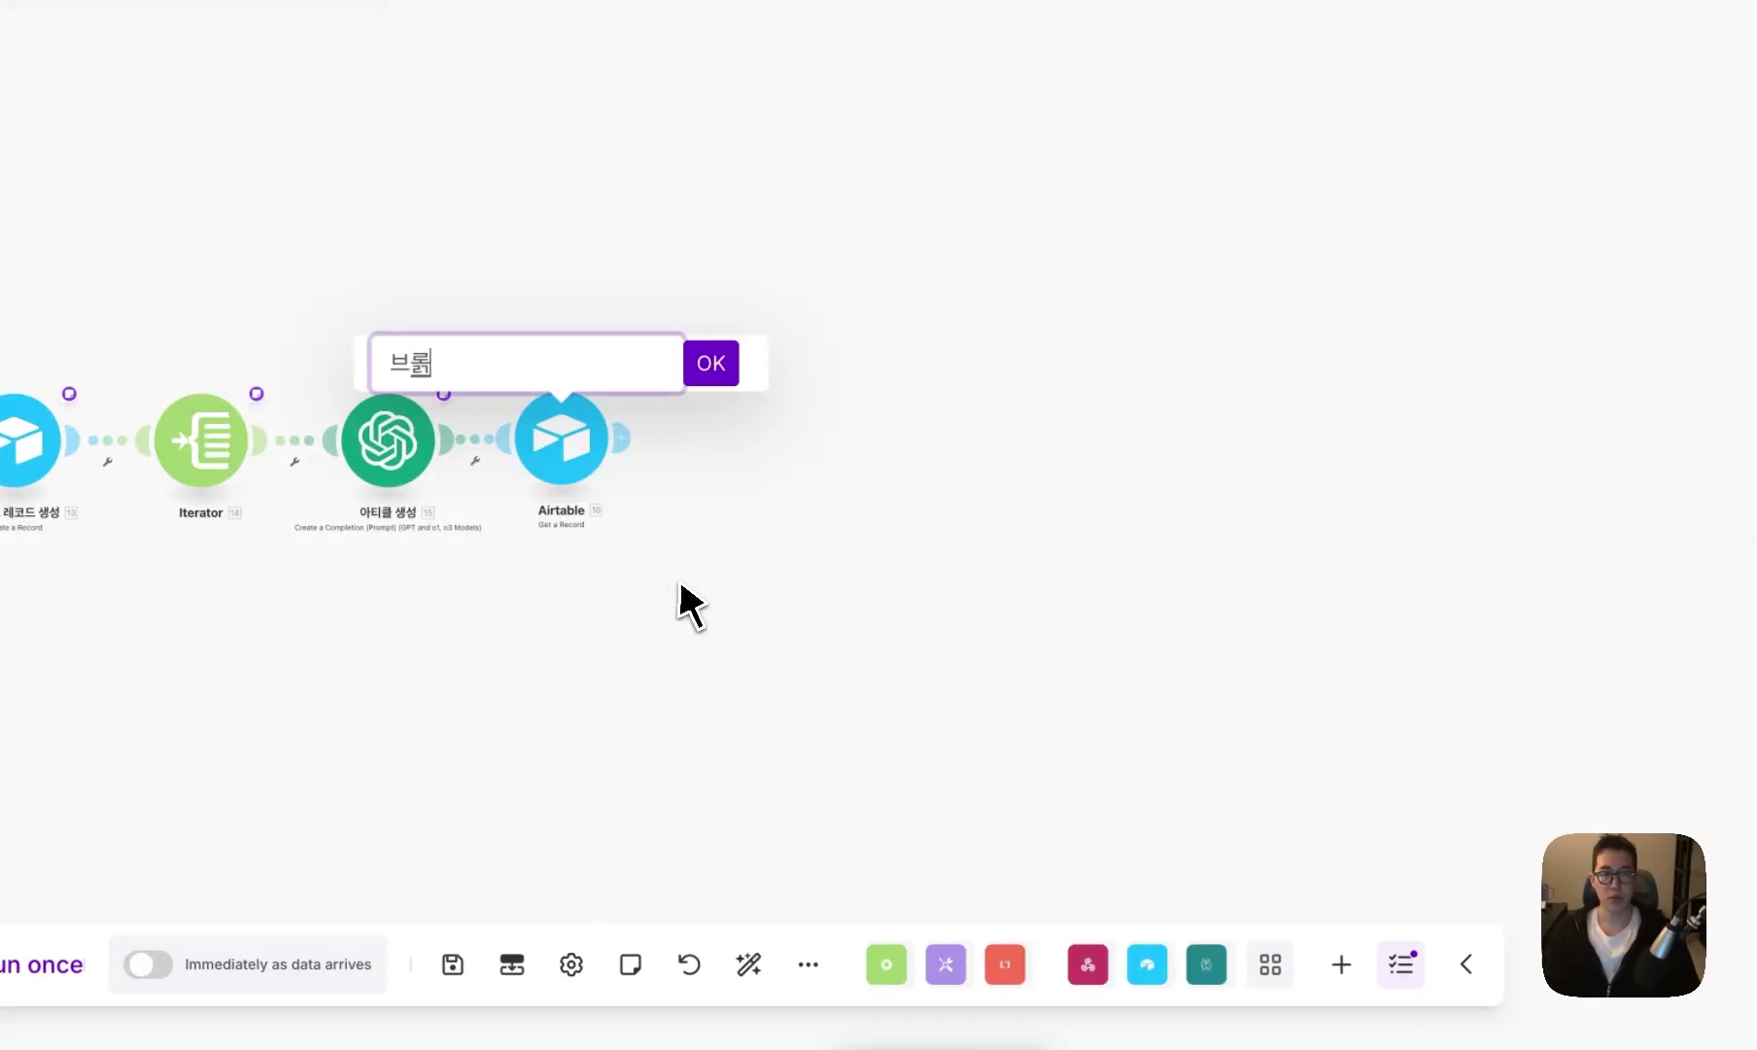
pyautogui.write('블로그')
pyautogui.write(' 레코드 개')
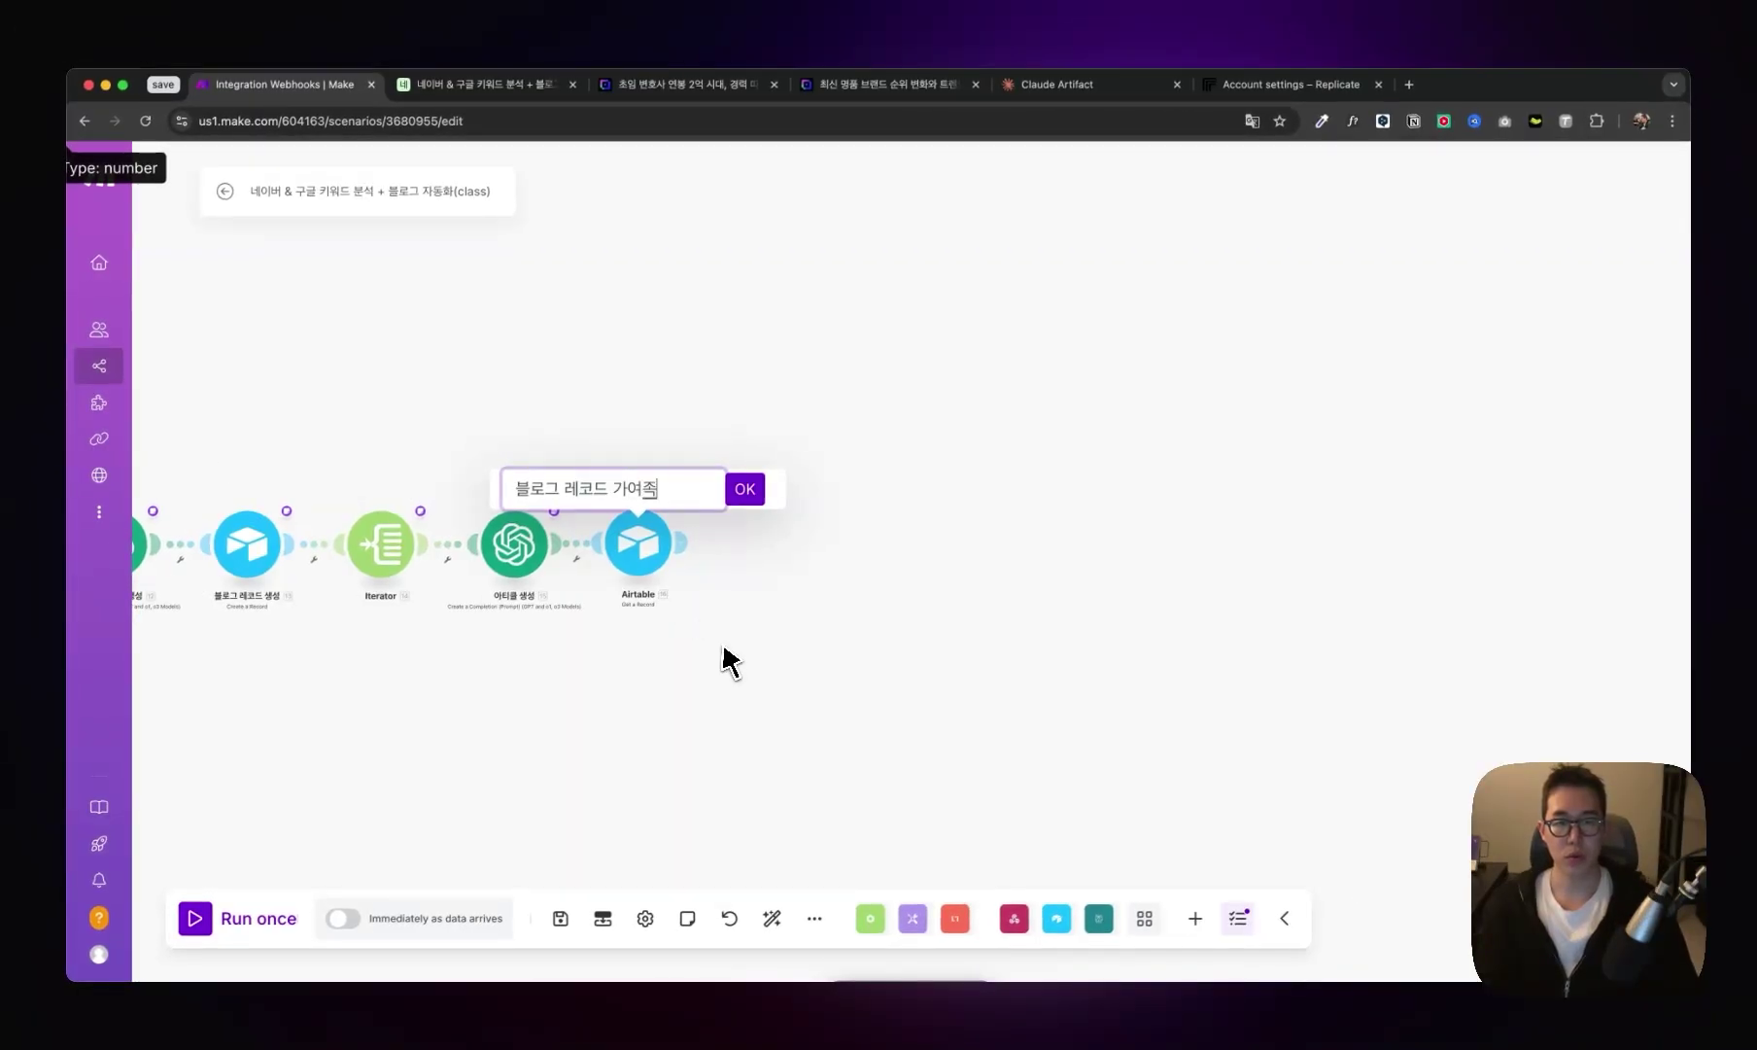
pyautogui.write('져오기')
pyautogui.press('Return')
pyautogui.click(755, 550)
pyautogui.click(899, 442)
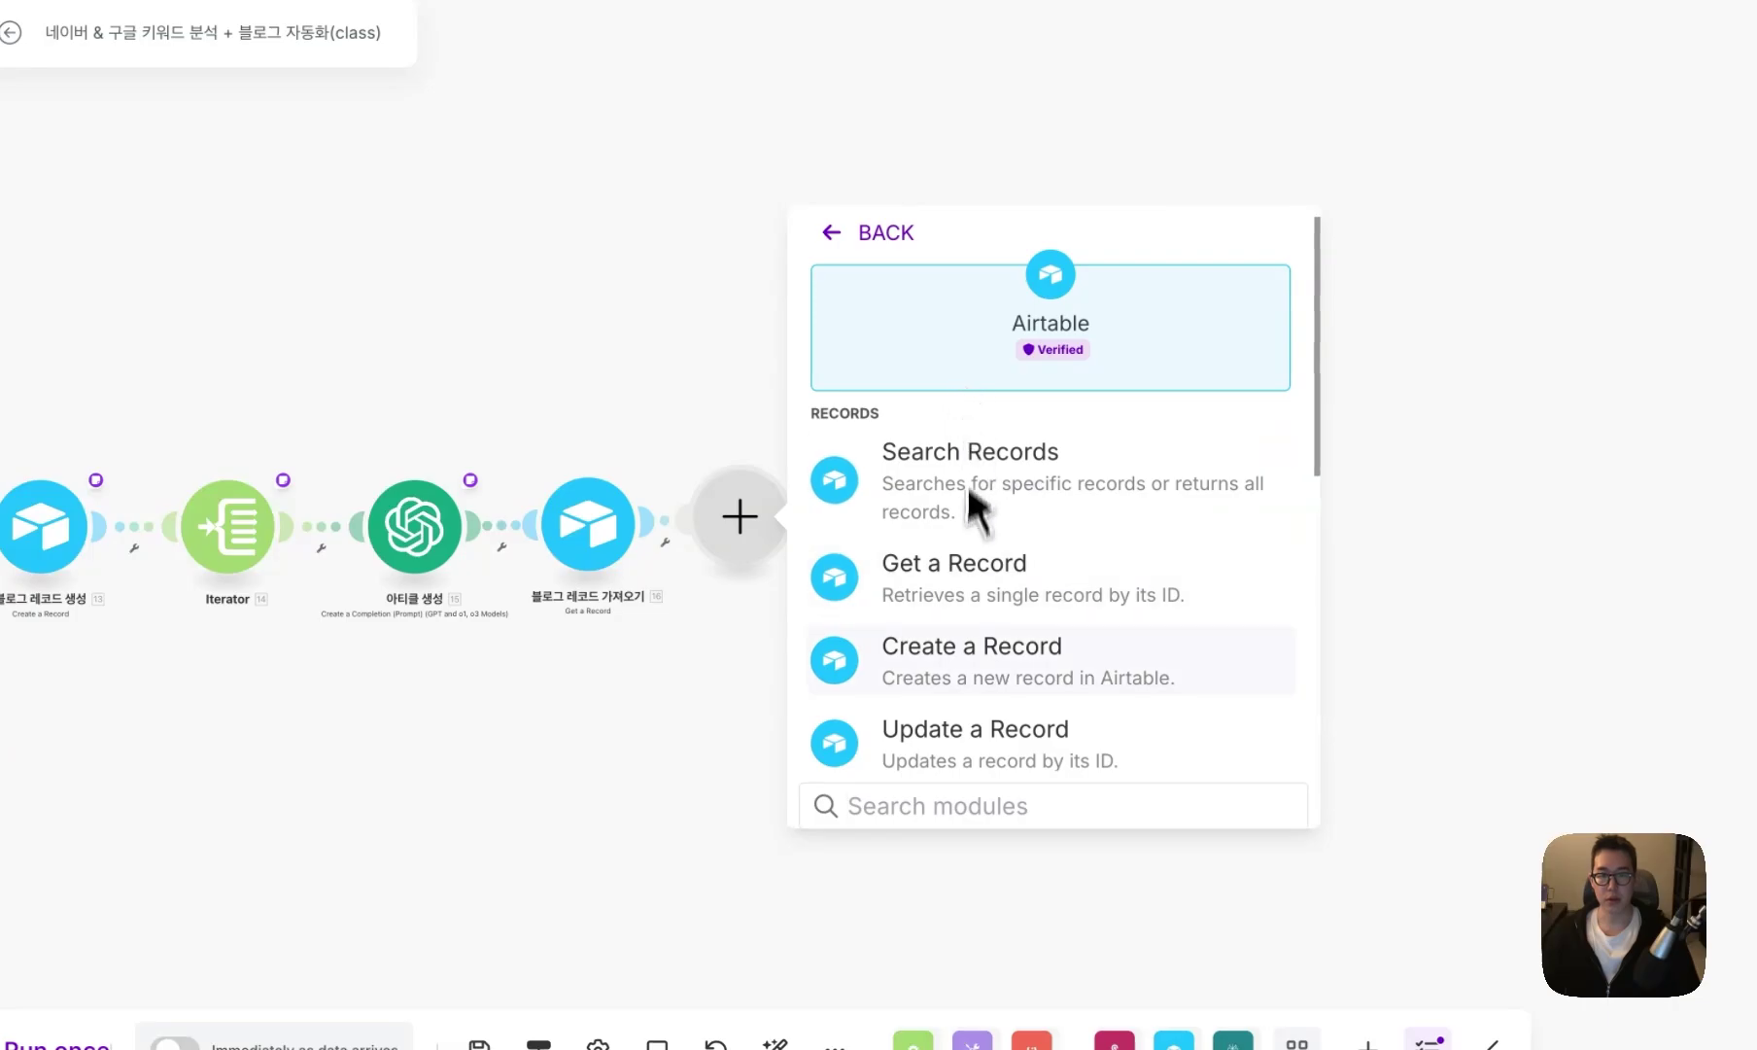
# - Add an Airtable Update a Record on the keyword-analysis base's Blog table with smart links on
pyautogui.scroll(-2, 975, 505)
pyautogui.click(872, 627)
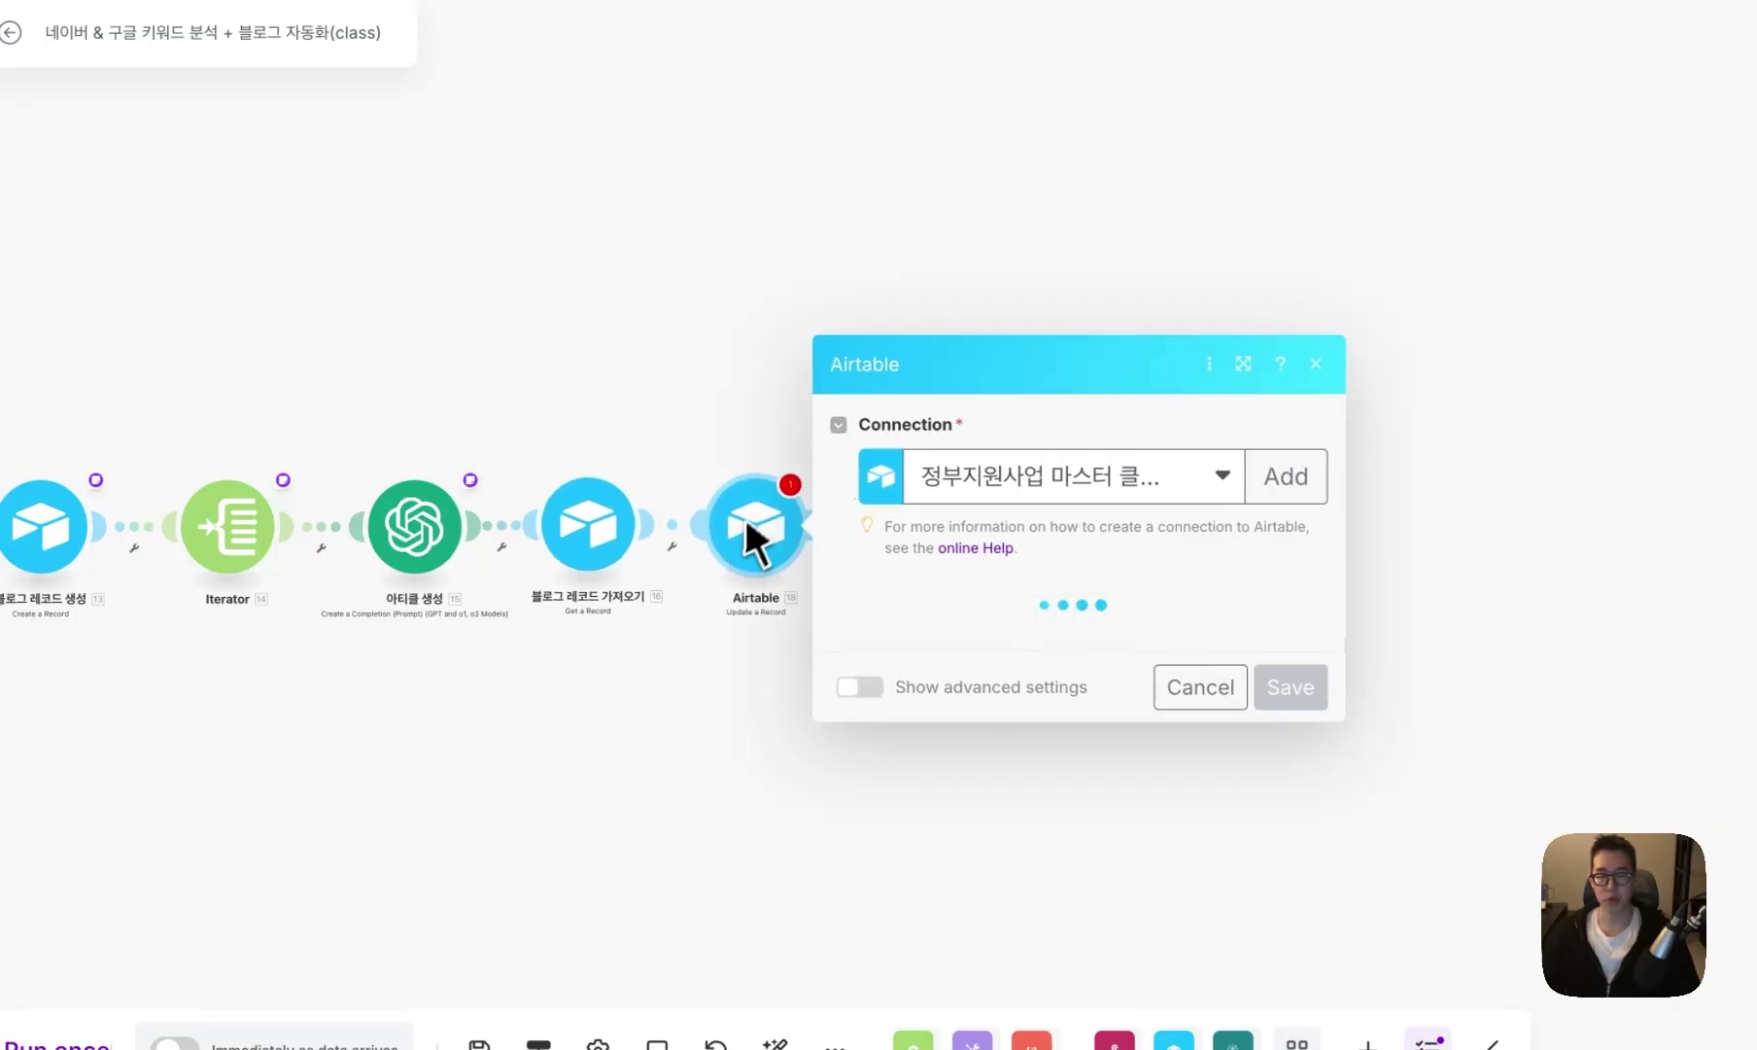
pyautogui.click(1072, 643)
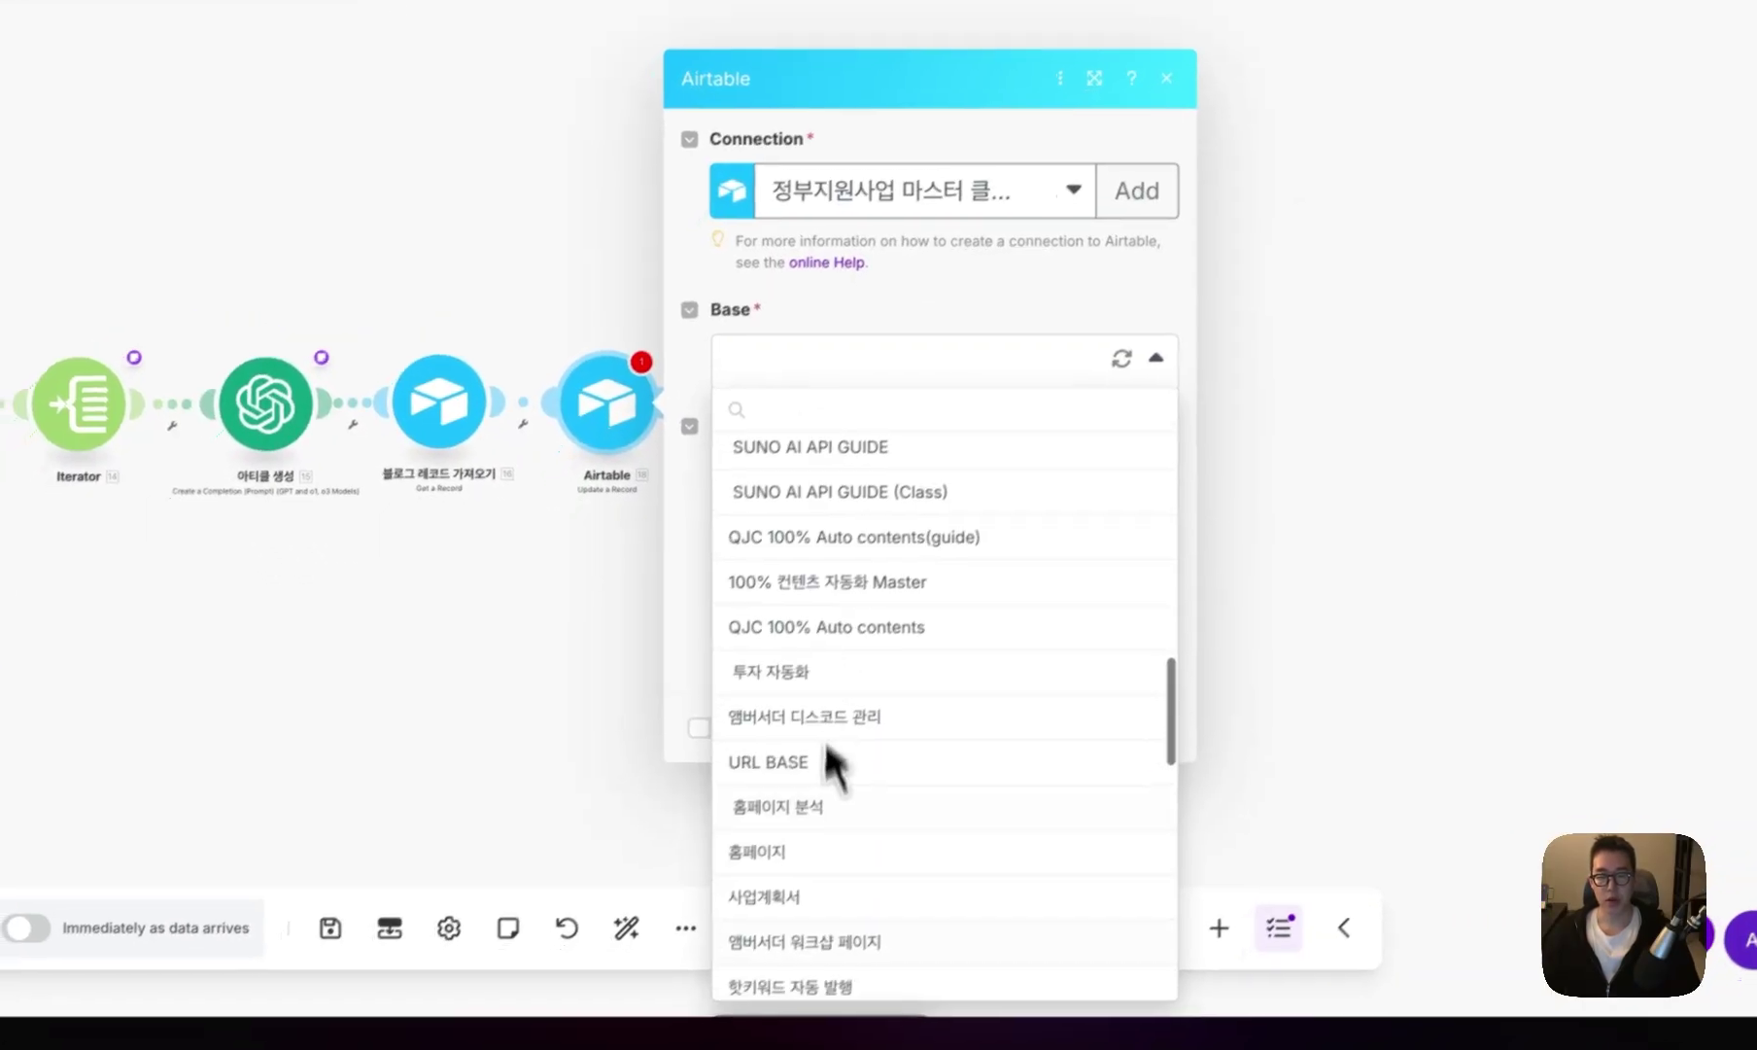
pyautogui.scroll(-5, 833, 763)
pyautogui.click(807, 942)
pyautogui.click(759, 468)
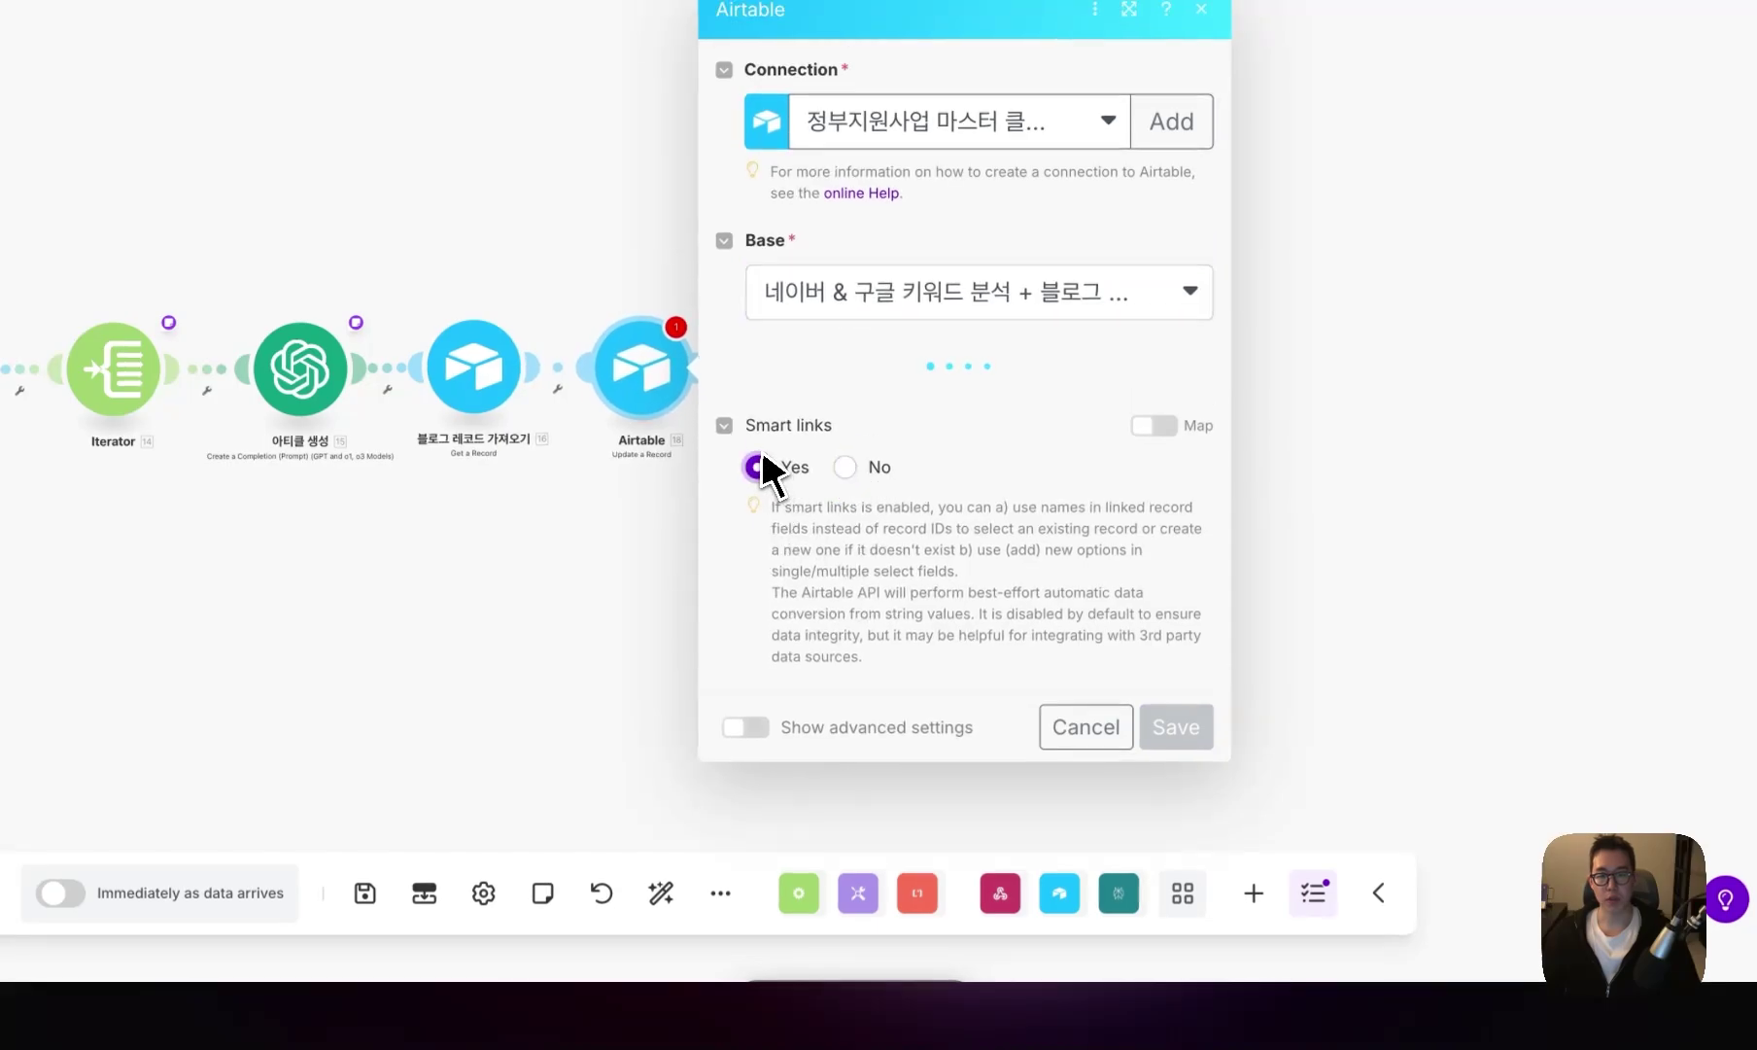
pyautogui.click(841, 387)
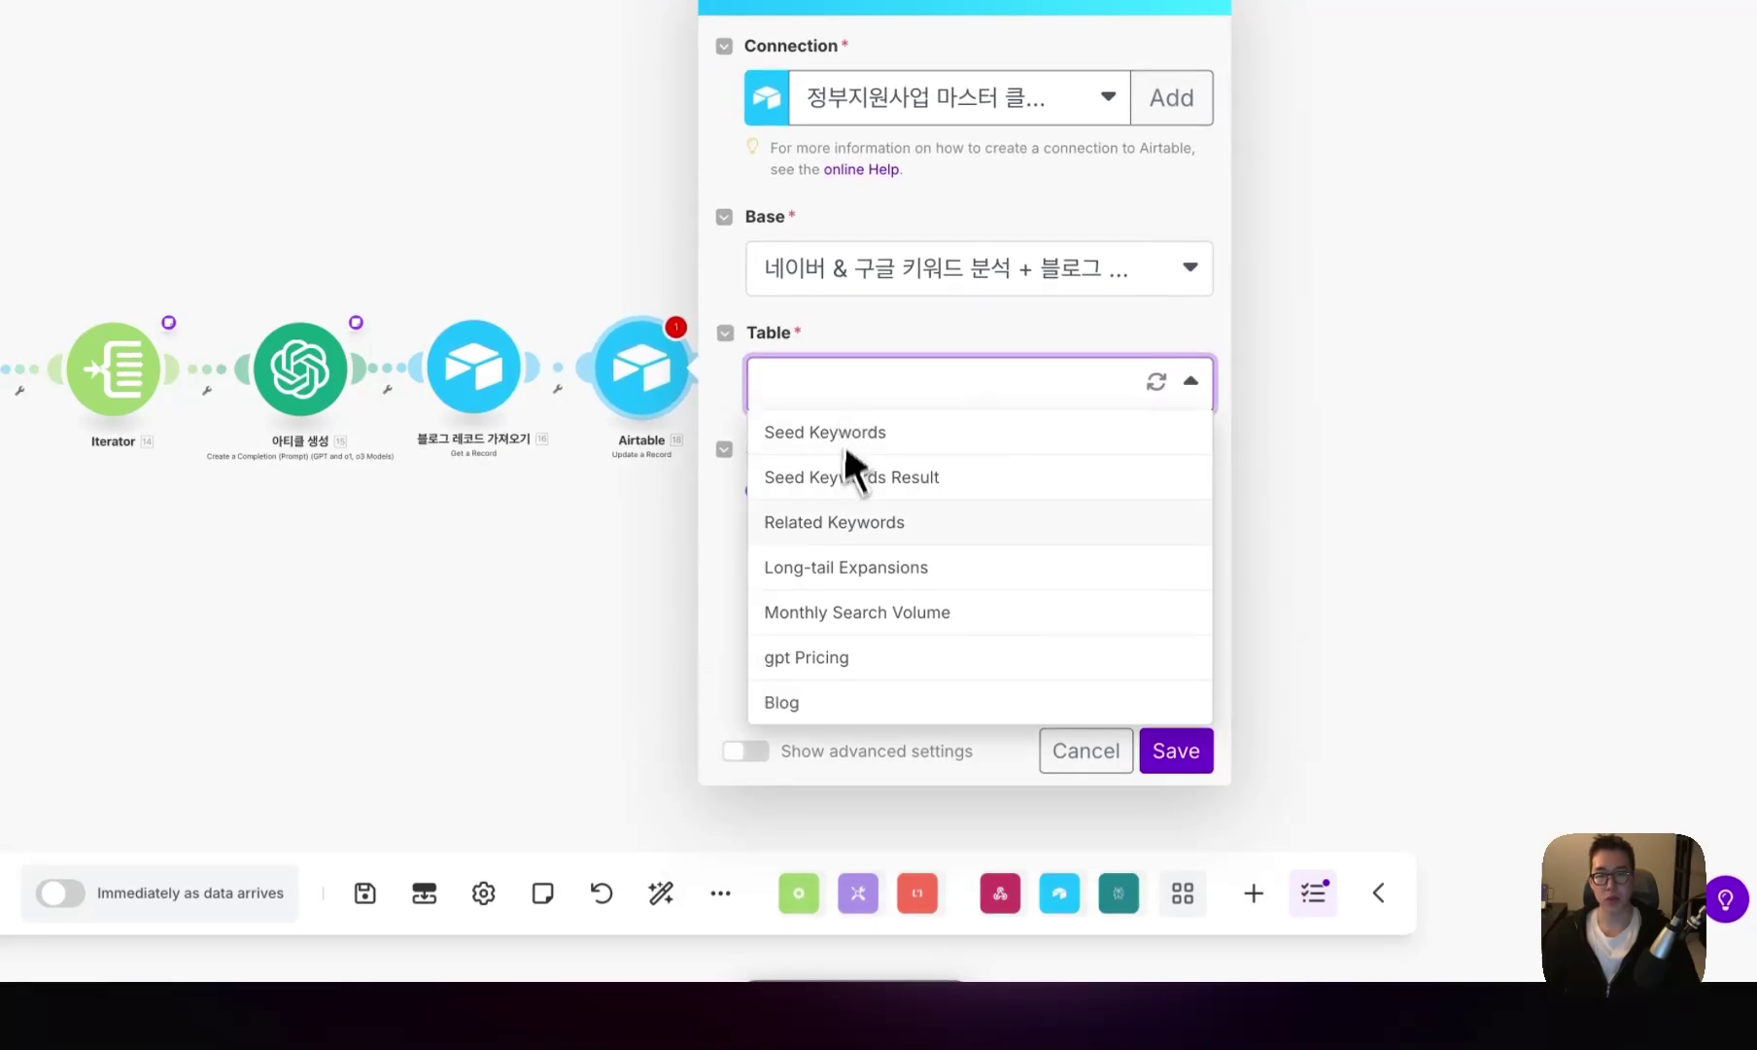
pyautogui.click(865, 698)
# - Map the record's ID into Record ID and begin the gpt4o-241120 input field
pyautogui.click(834, 384)
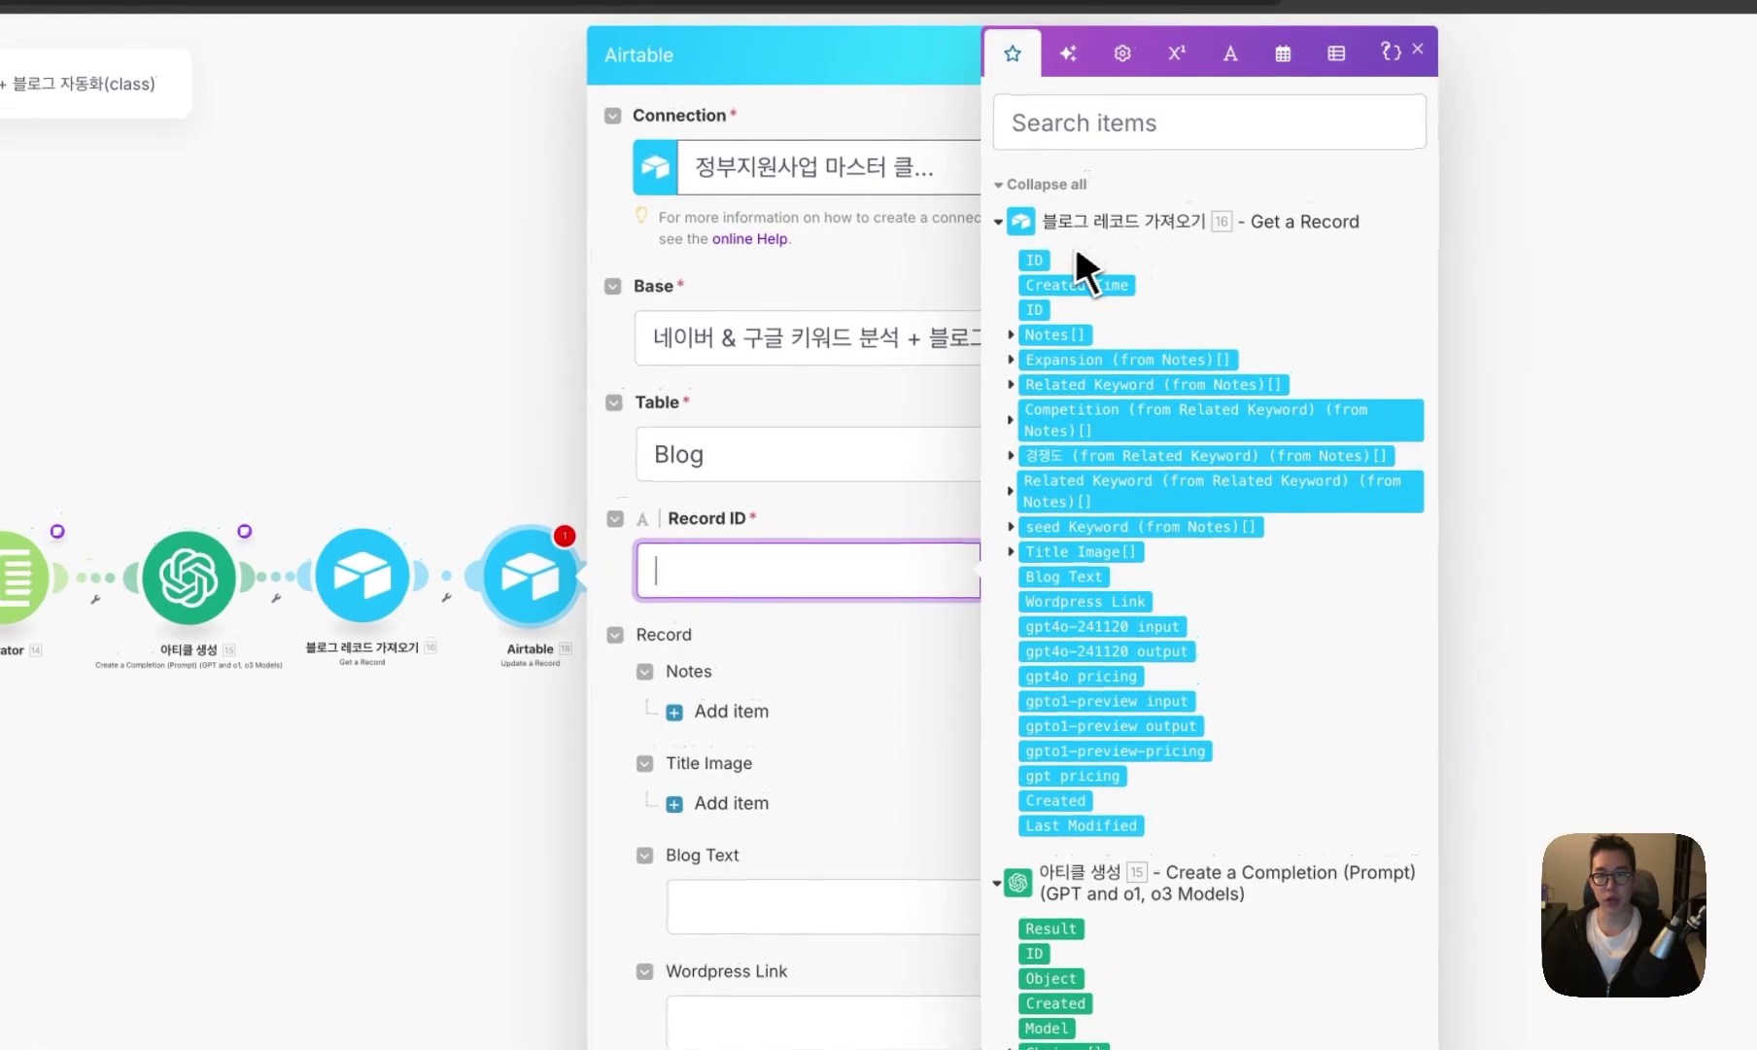
pyautogui.click(1034, 260)
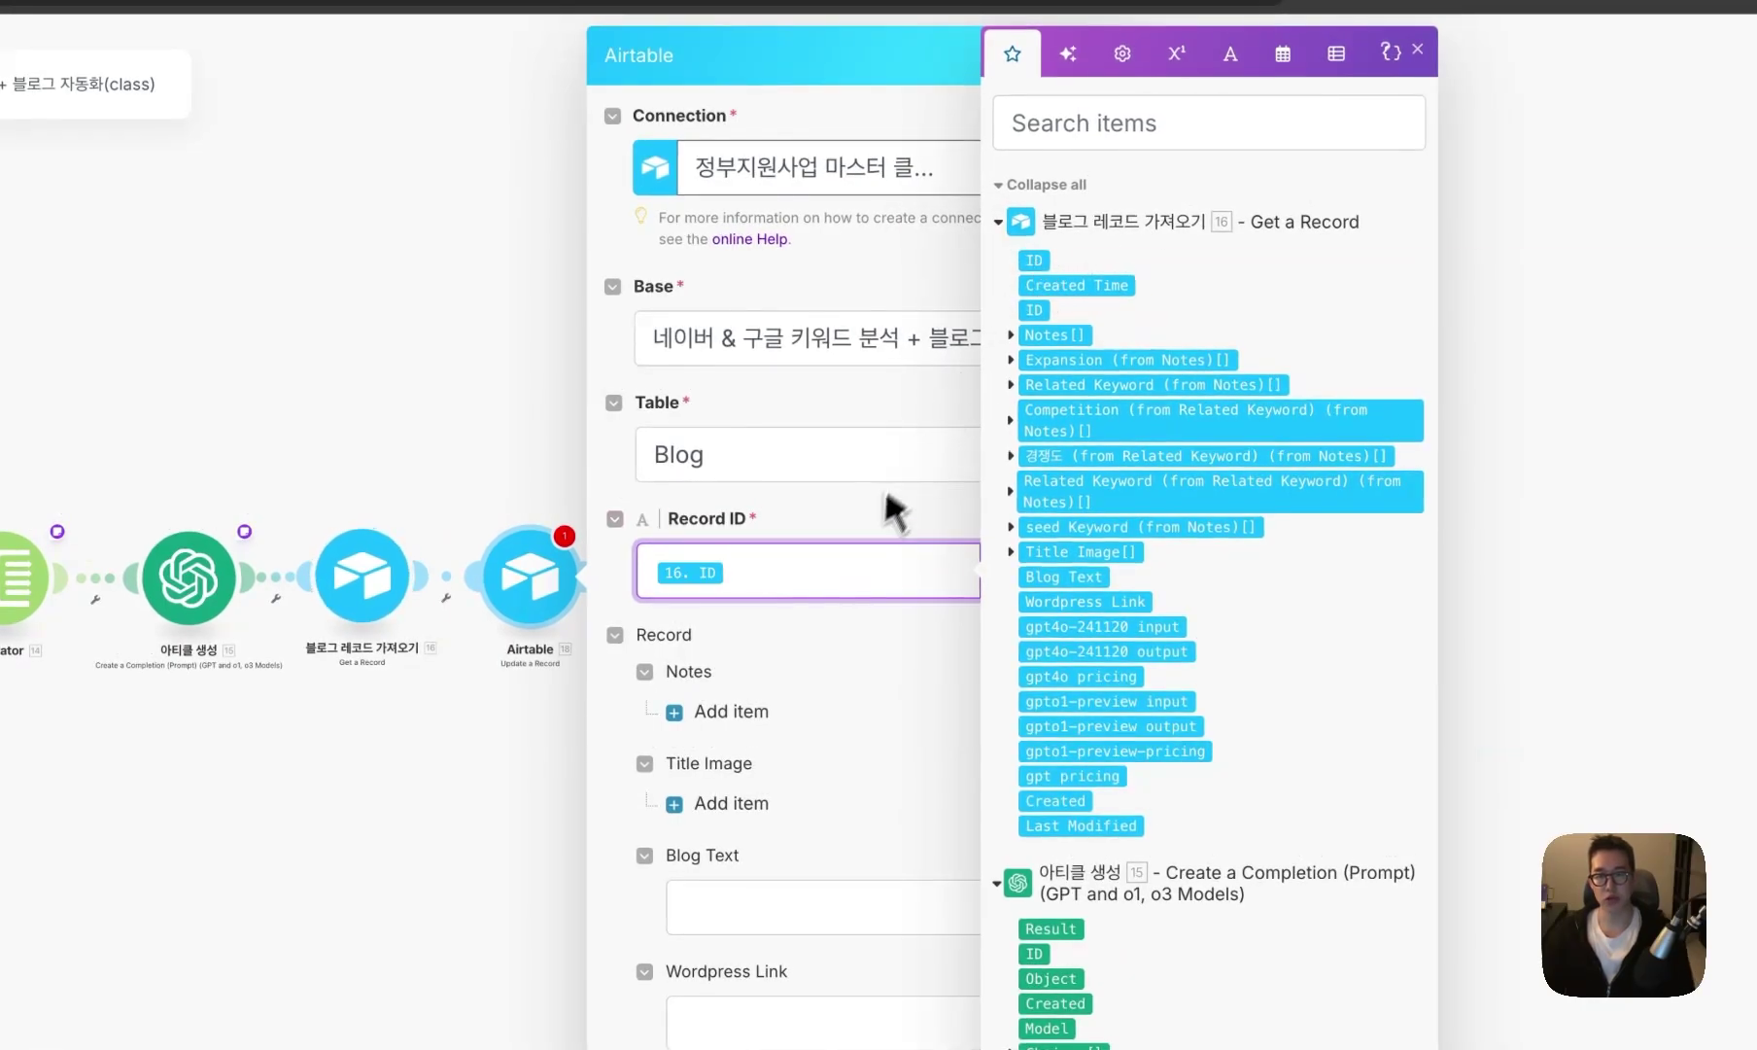
pyautogui.scroll(-15, 1082, 635)
pyautogui.scroll(10, 1083, 642)
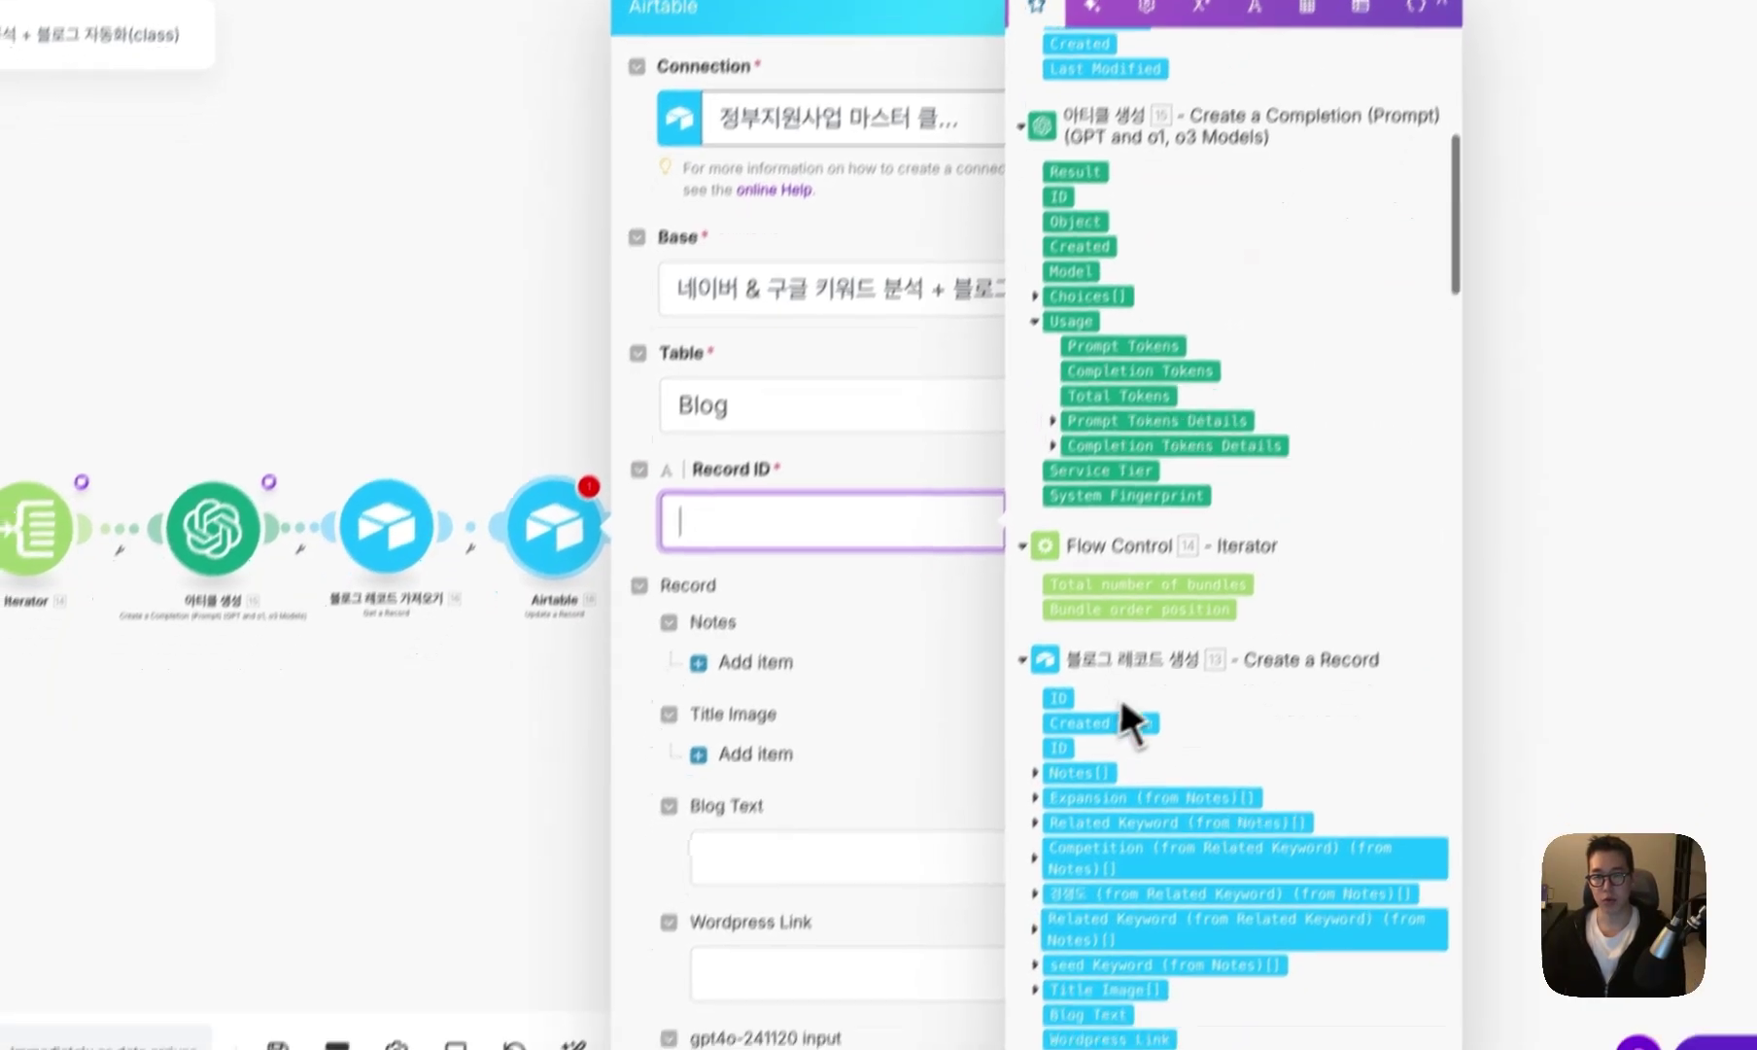
pyautogui.click(1034, 844)
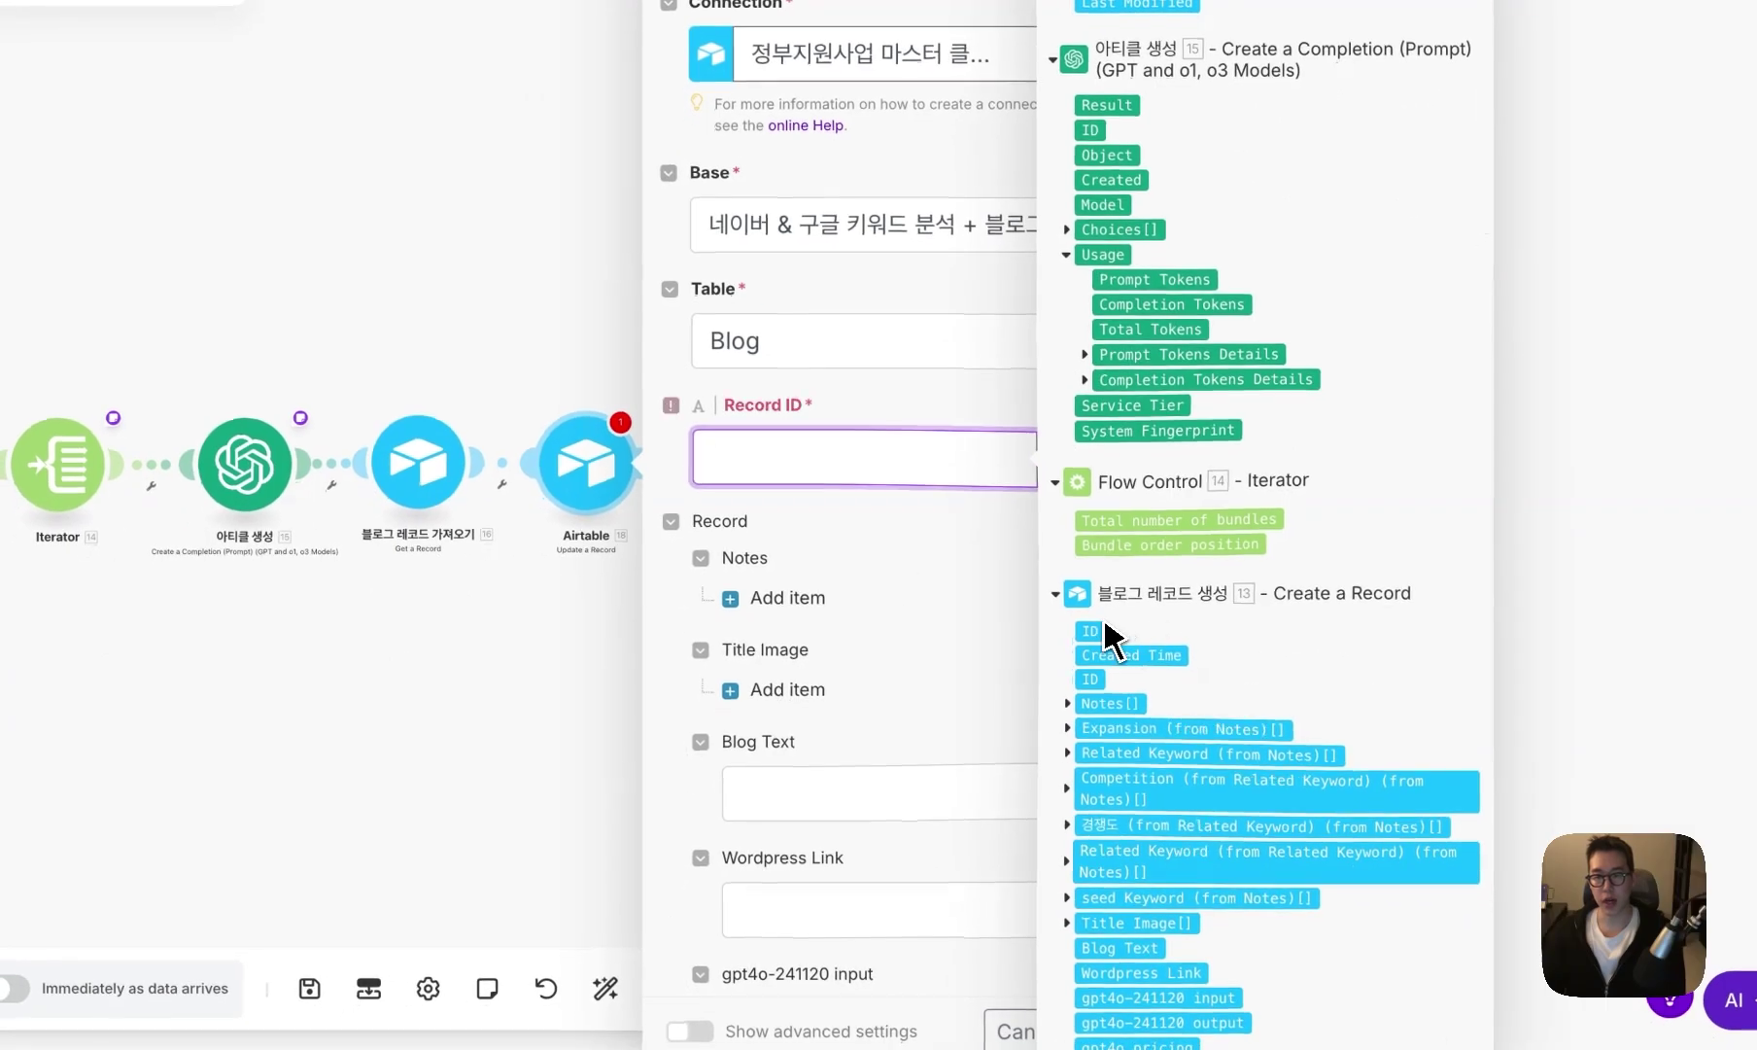
pyautogui.click(871, 549)
pyautogui.scroll(-5, 894, 447)
pyautogui.click(894, 388)
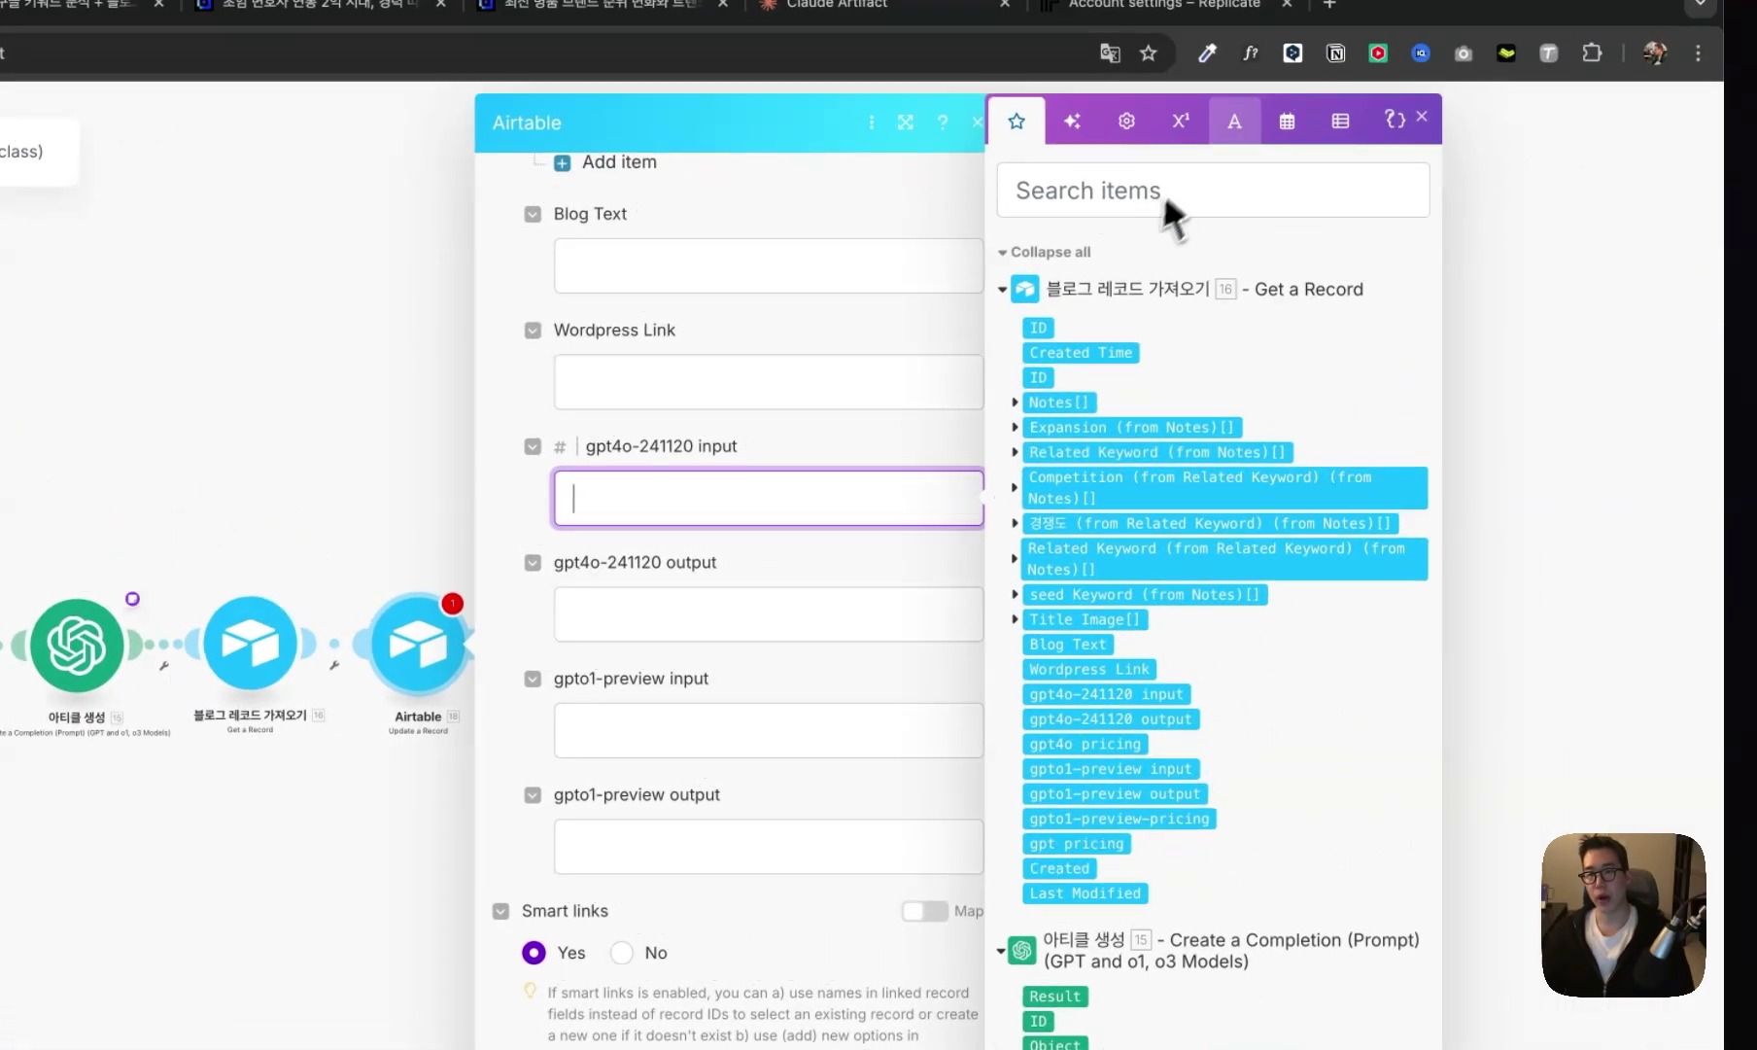
# - Set gpt4o-241120 input to the sum of its stored value and 15's Prompt Tokens
pyautogui.click(1333, 39)
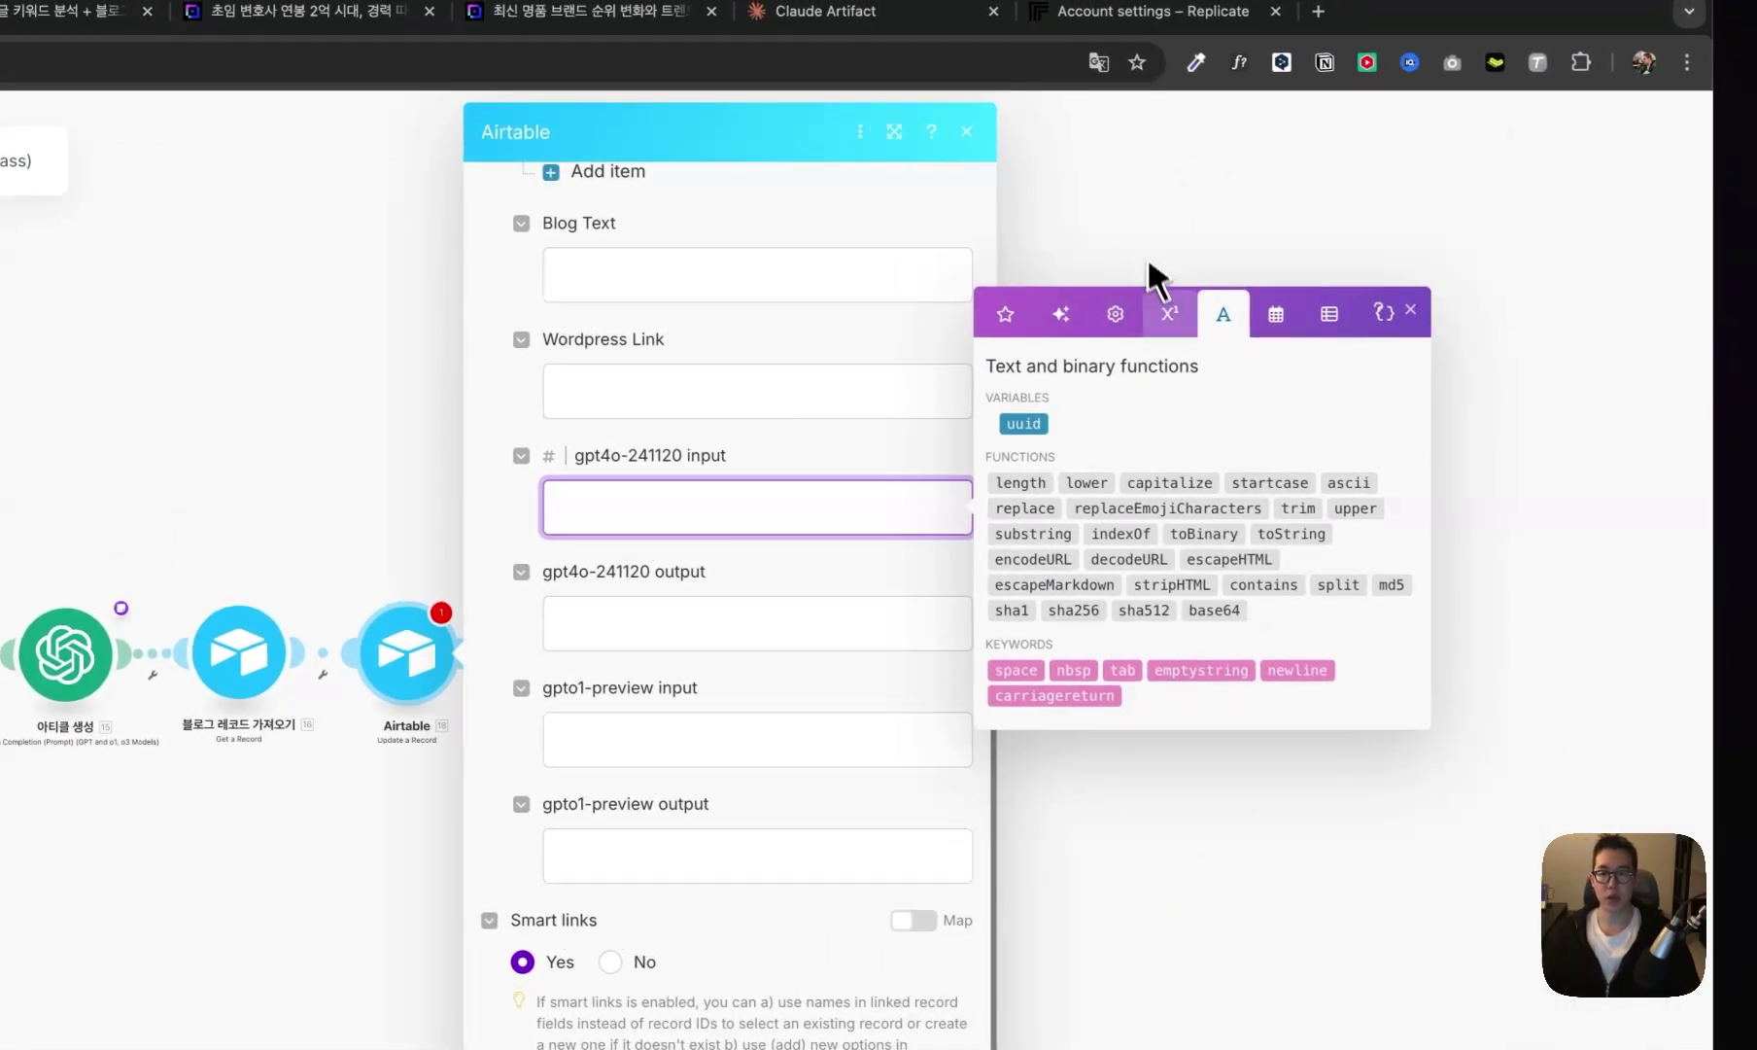
pyautogui.click(1281, 252)
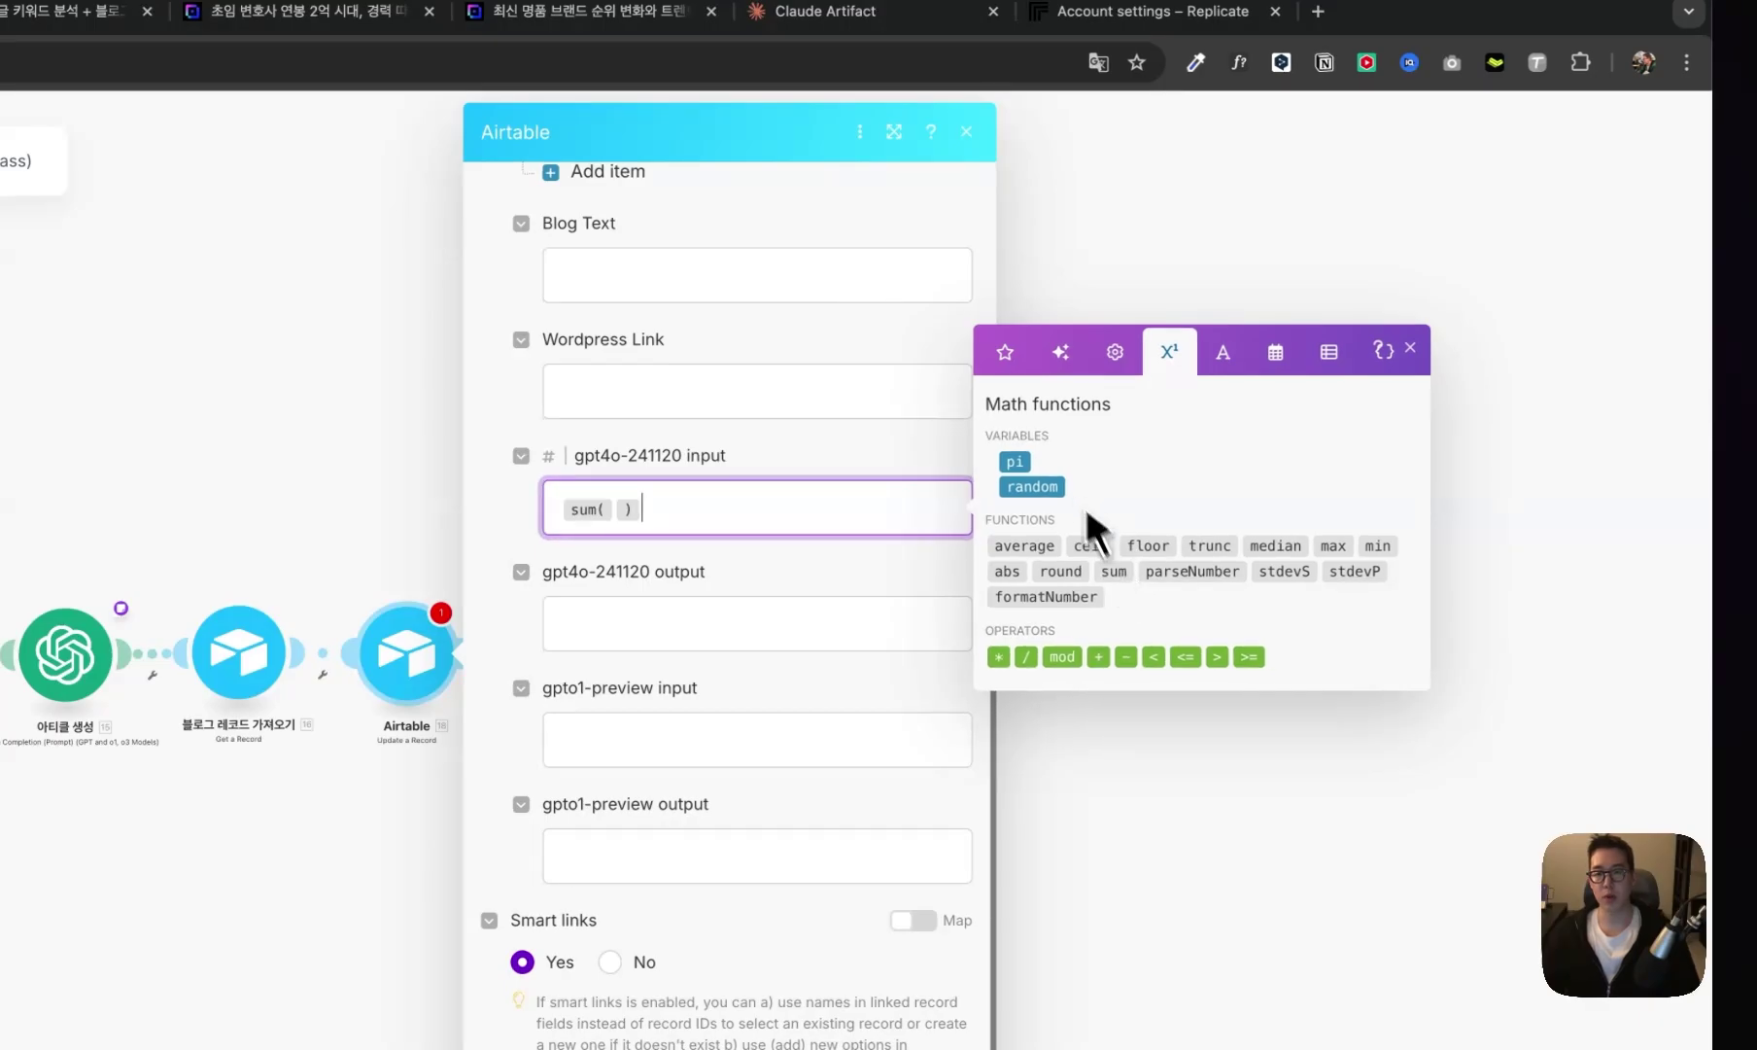
pyautogui.click(1005, 350)
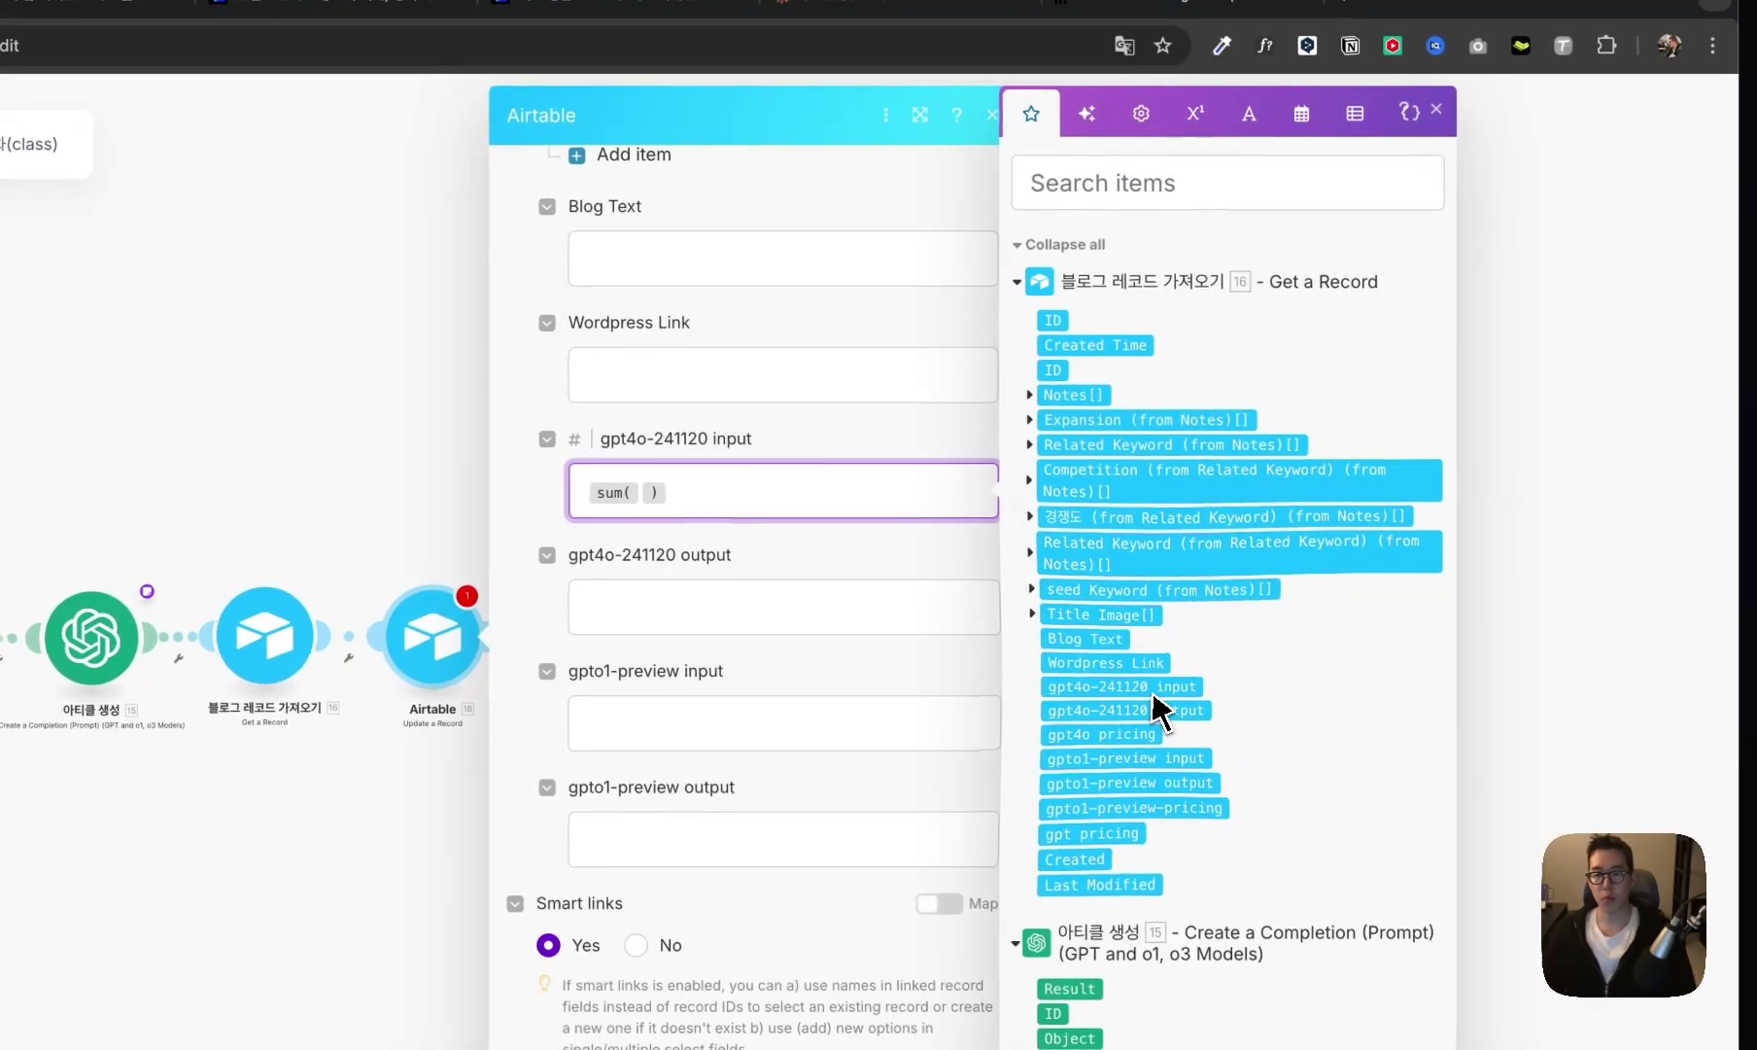
pyautogui.click(1153, 690)
pyautogui.write(';')
pyautogui.scroll(-2, 1118, 758)
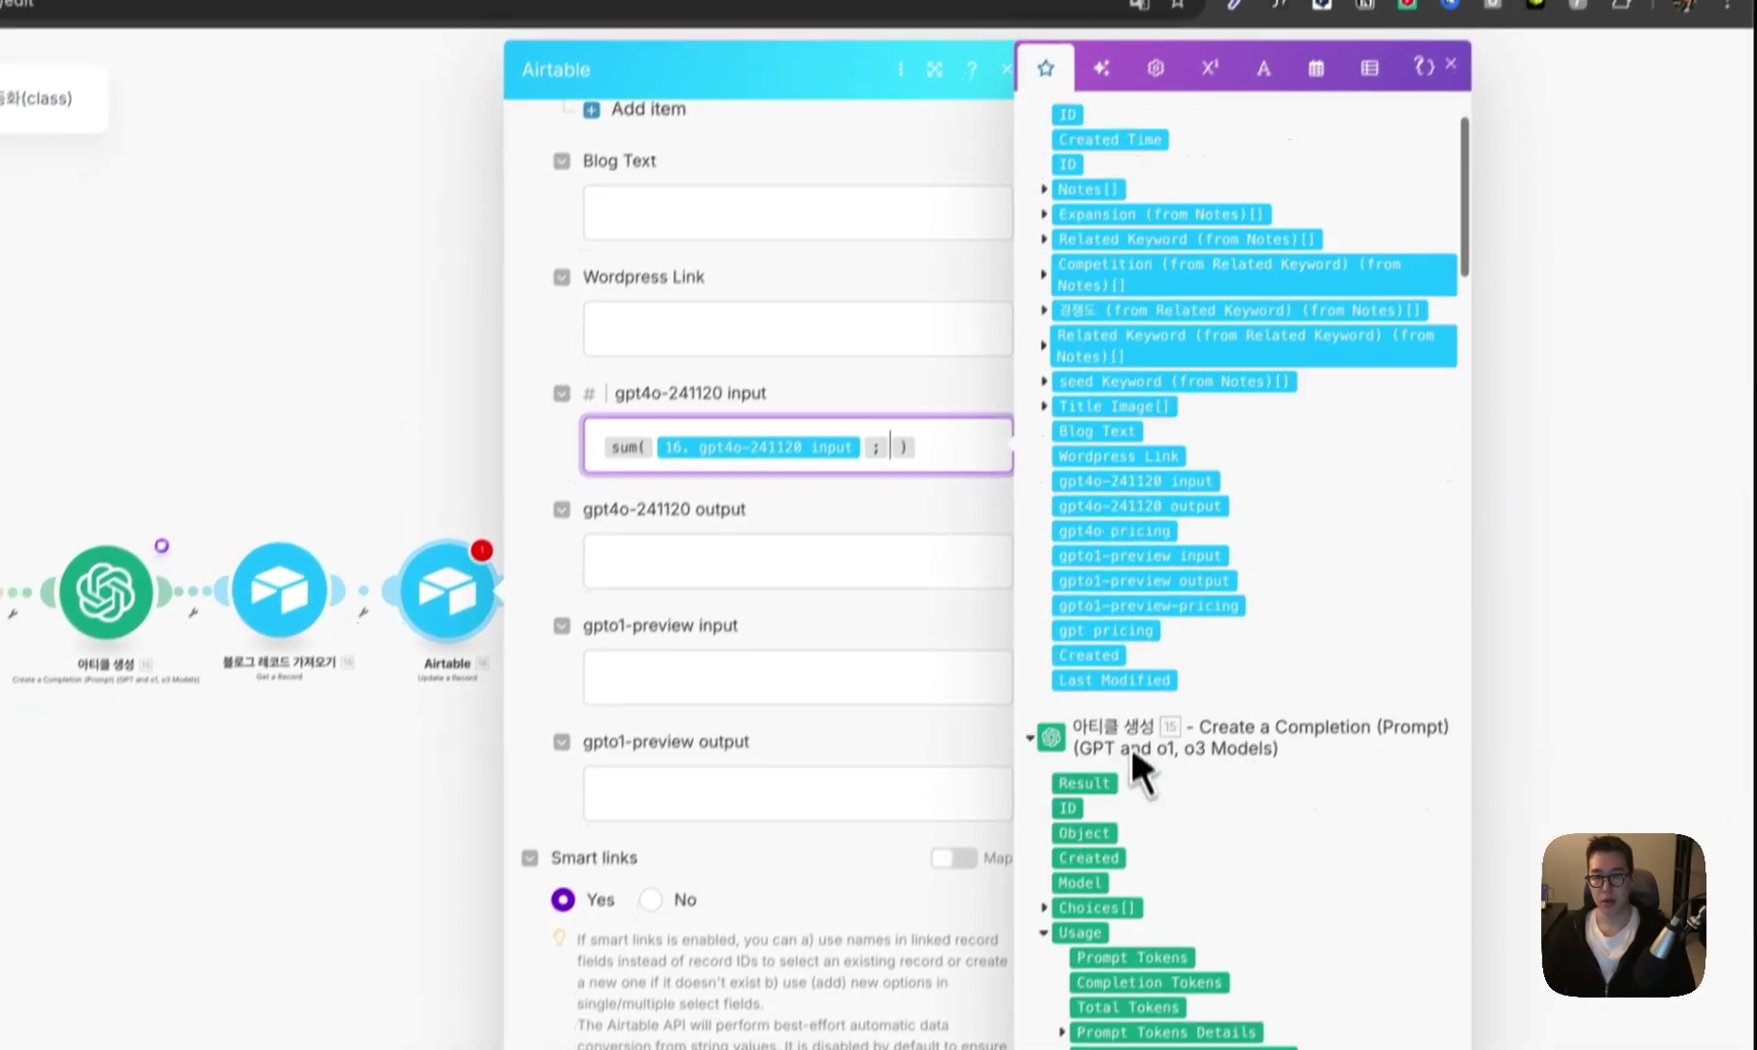
pyautogui.scroll(-3, 1129, 742)
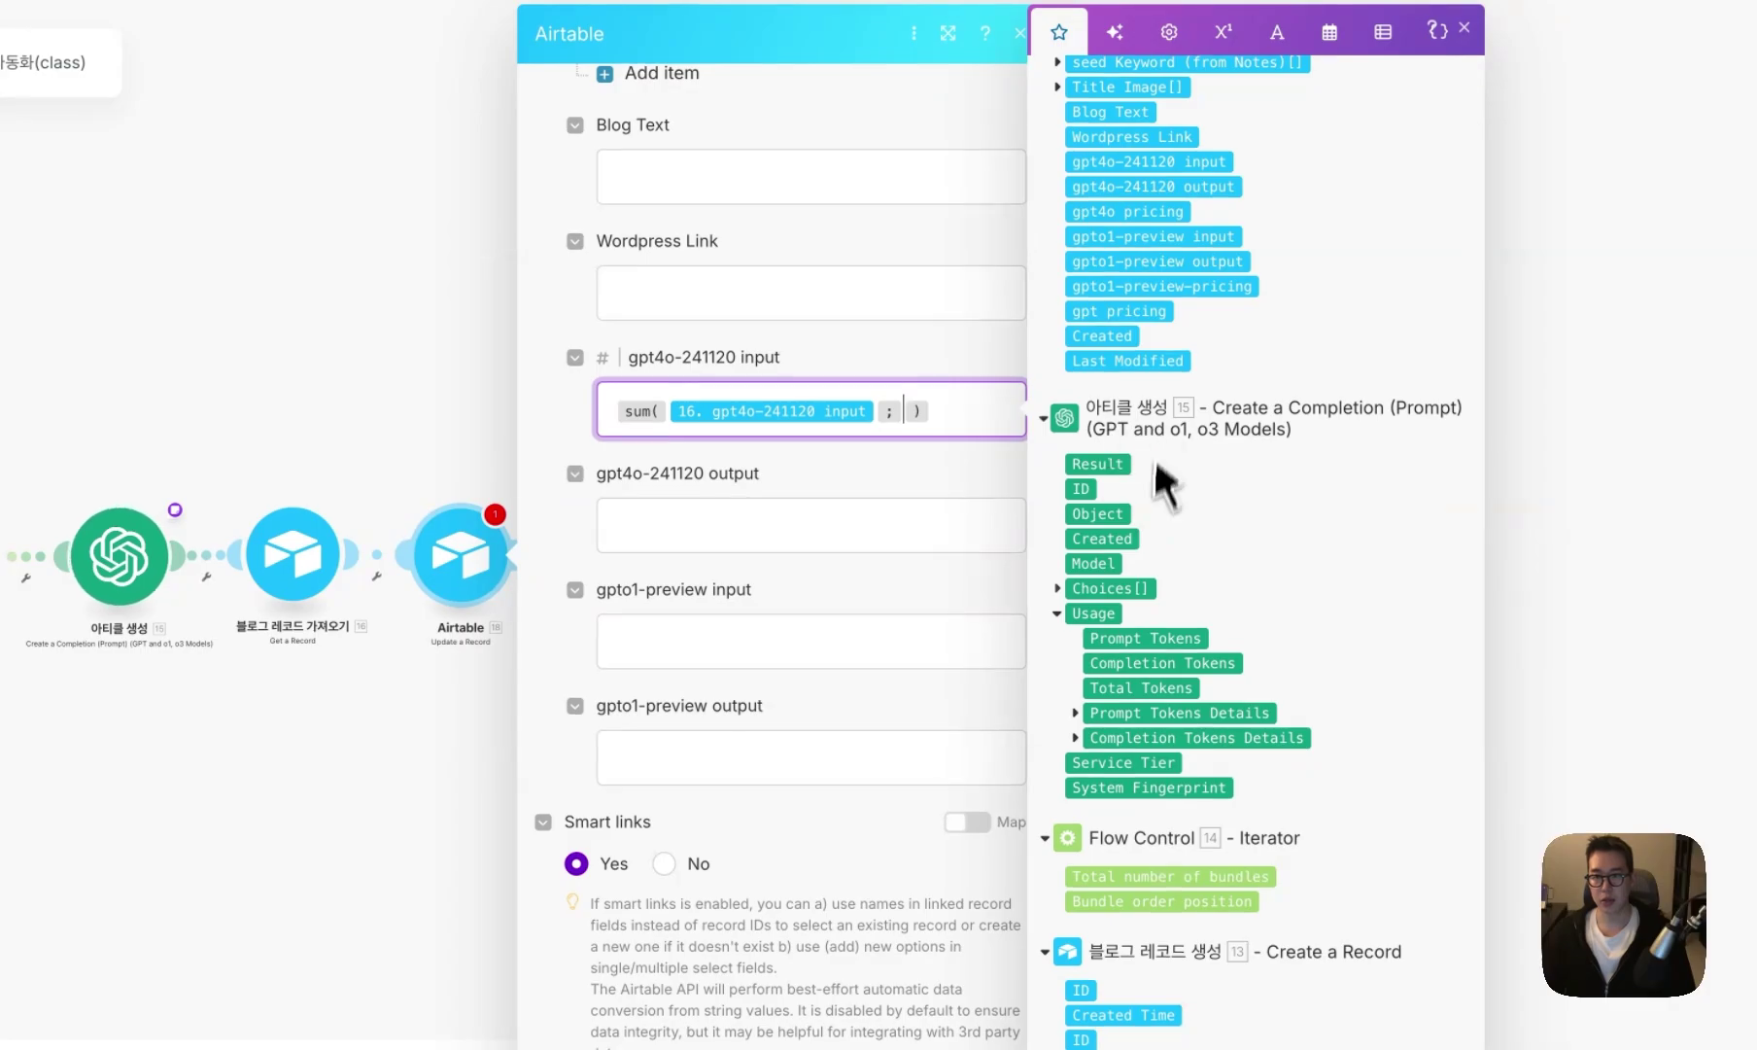
pyautogui.click(1145, 638)
pyautogui.write(';')
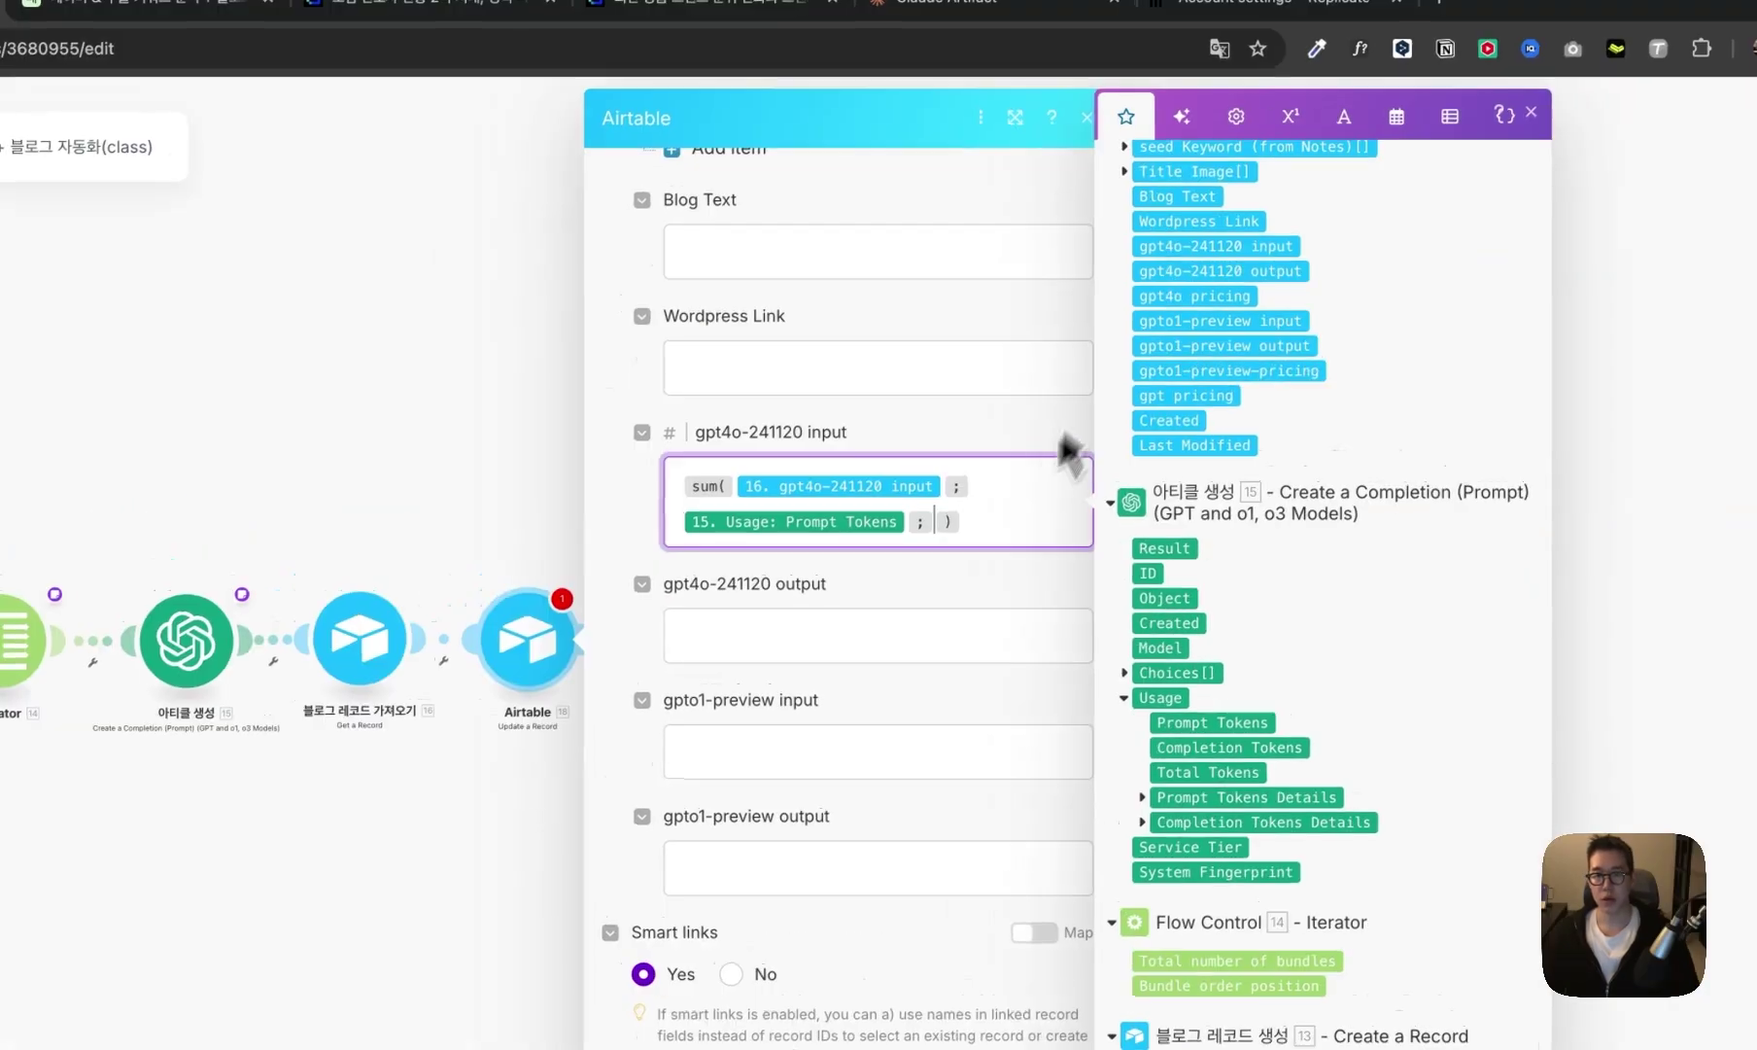
# - Set gpt4o-241120 output to sum its stored value and 15's Completion Tokens, then save
pyautogui.click(961, 640)
pyautogui.click(1291, 116)
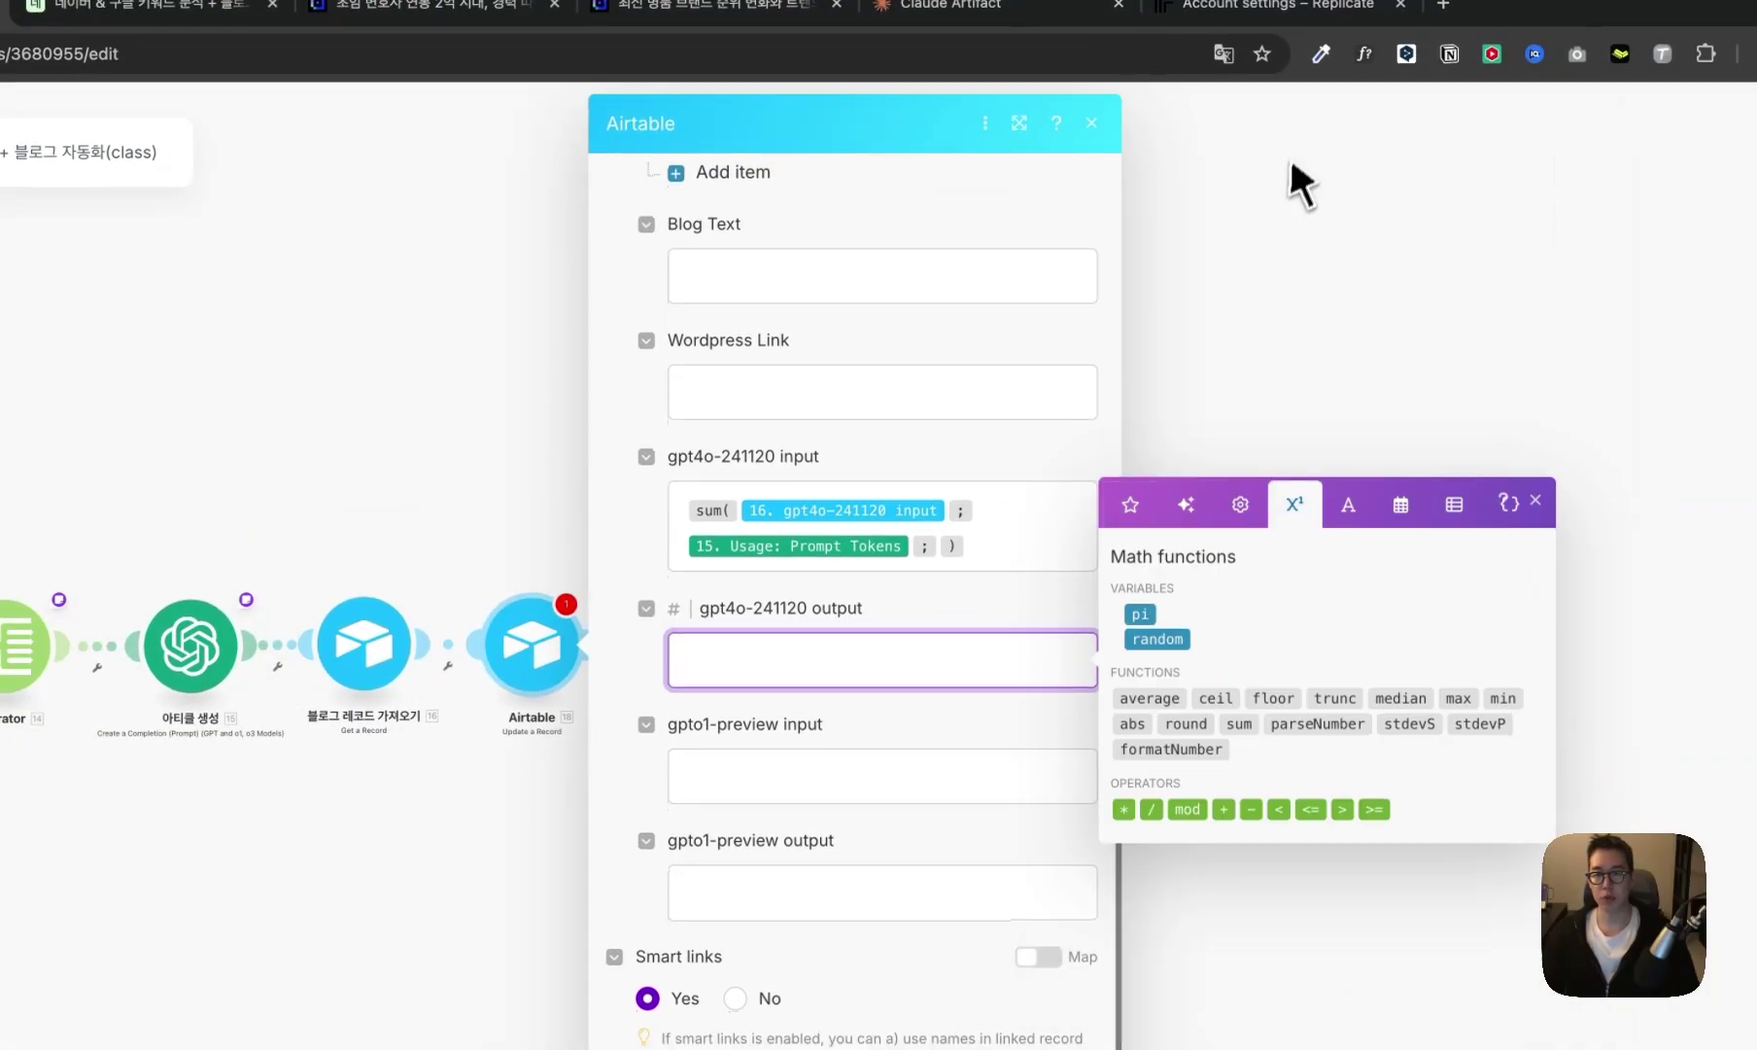
pyautogui.click(1240, 723)
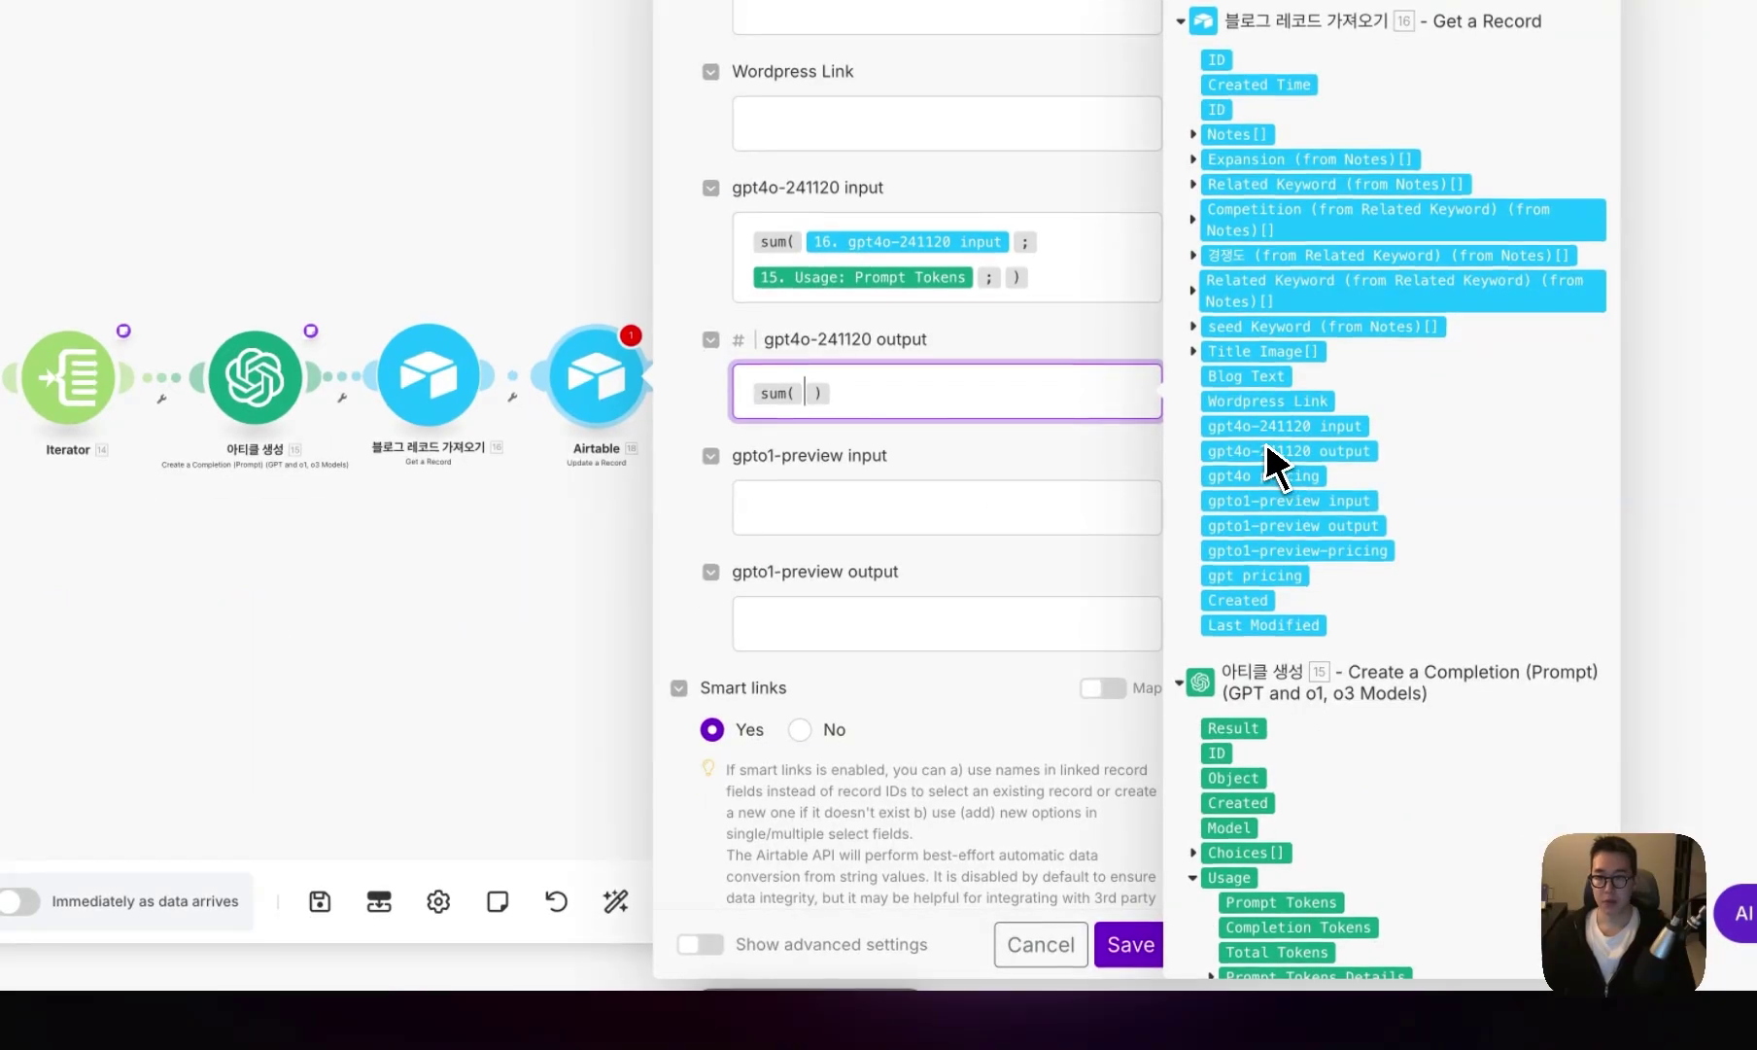
pyautogui.click(1285, 451)
pyautogui.scroll(-3, 1267, 583)
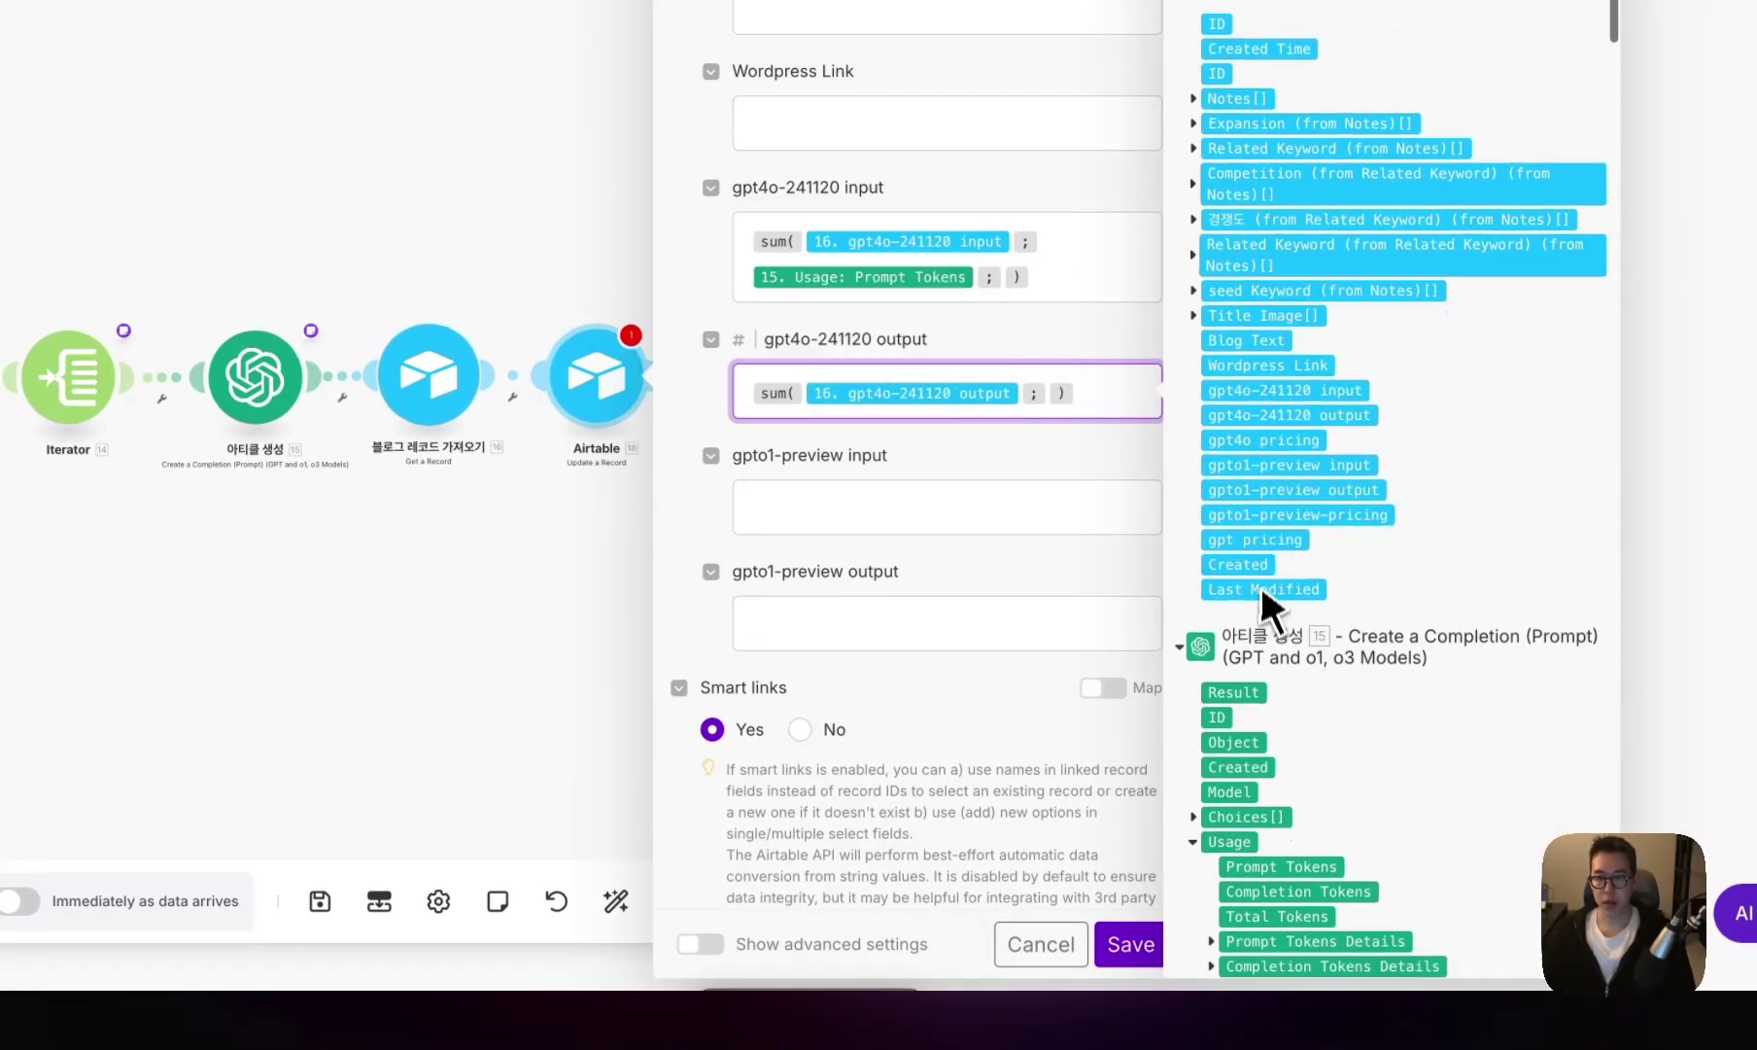
pyautogui.click(1270, 661)
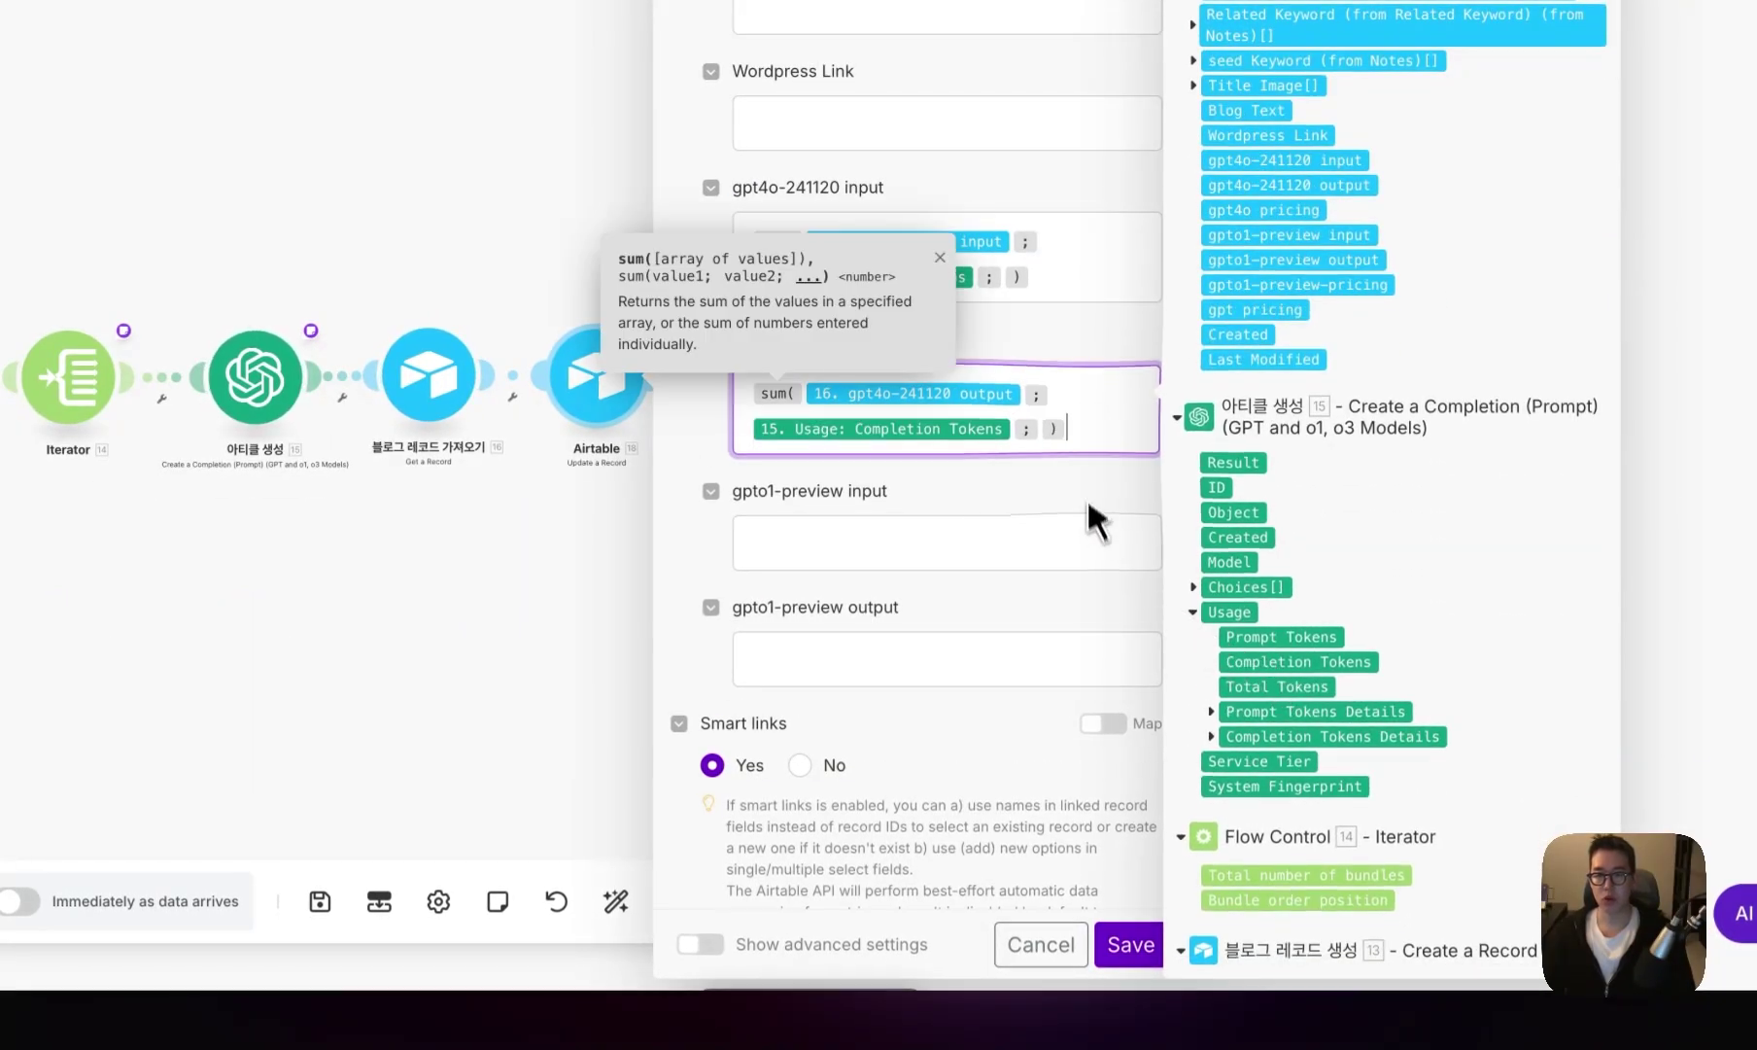
pyautogui.click(1127, 938)
# - Rename the update module 블로그 레코드 업데이트
pyautogui.write('ㅂ')
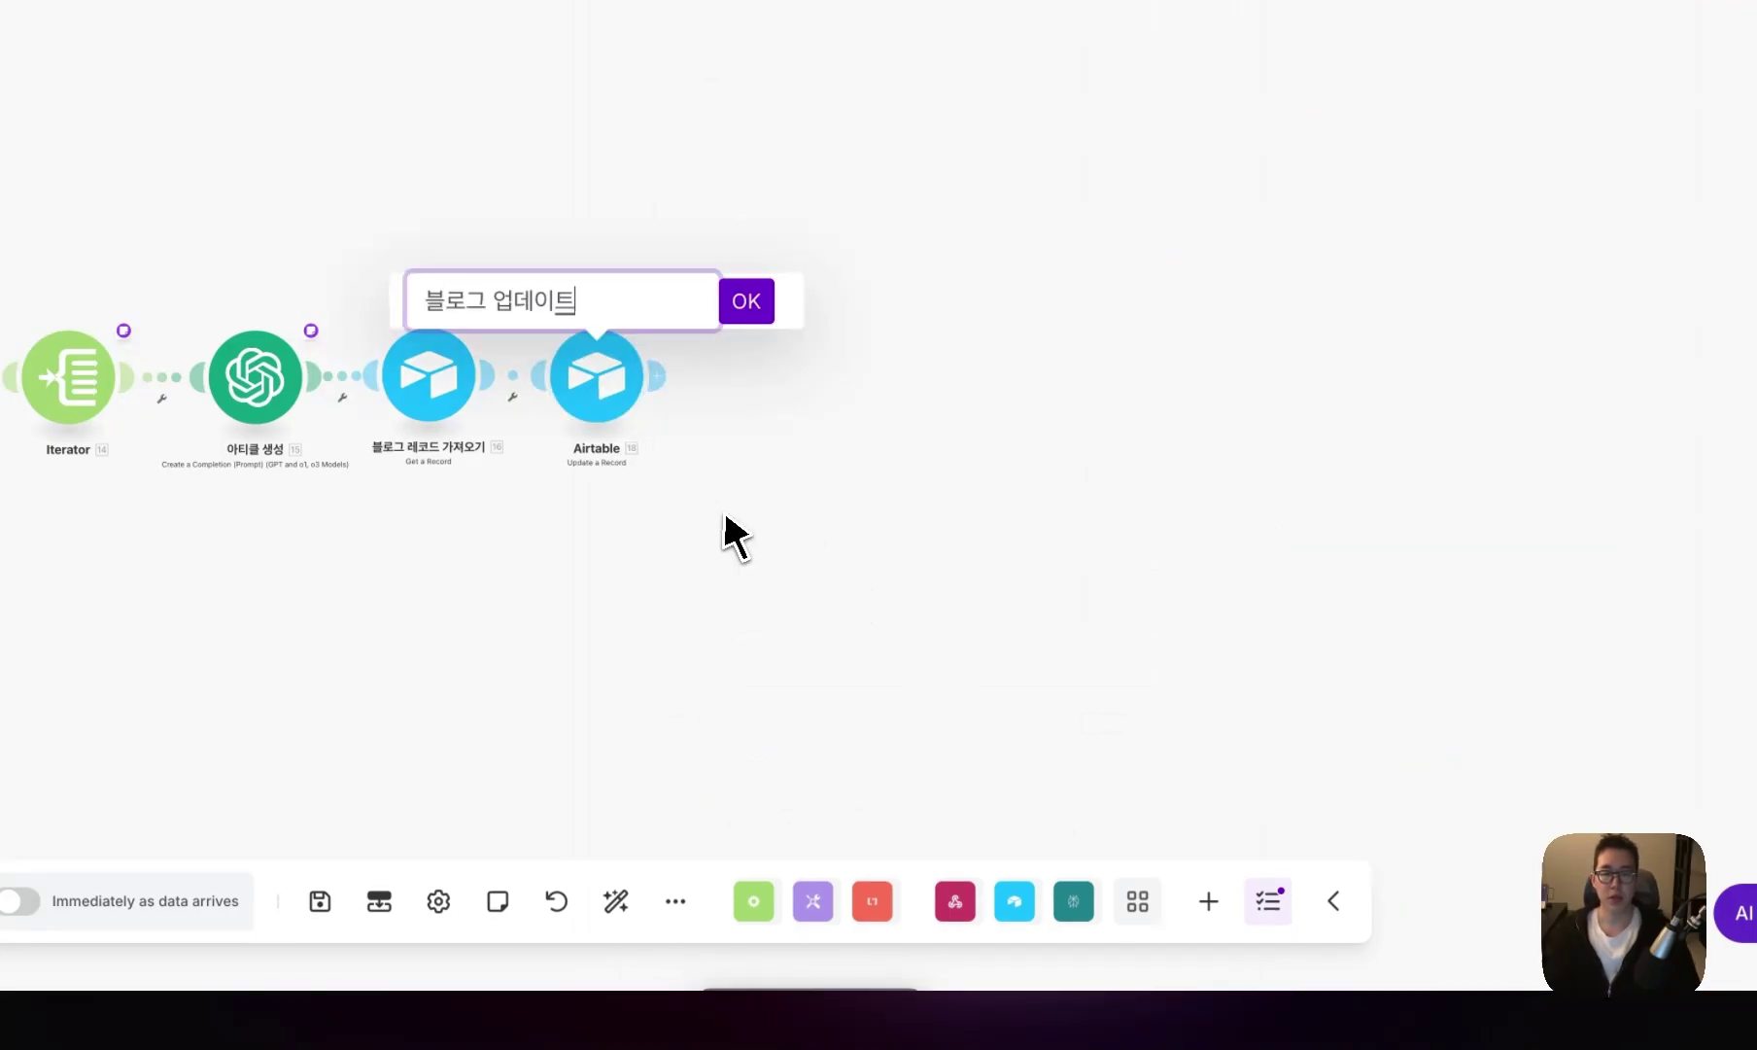
pyautogui.press('Return')
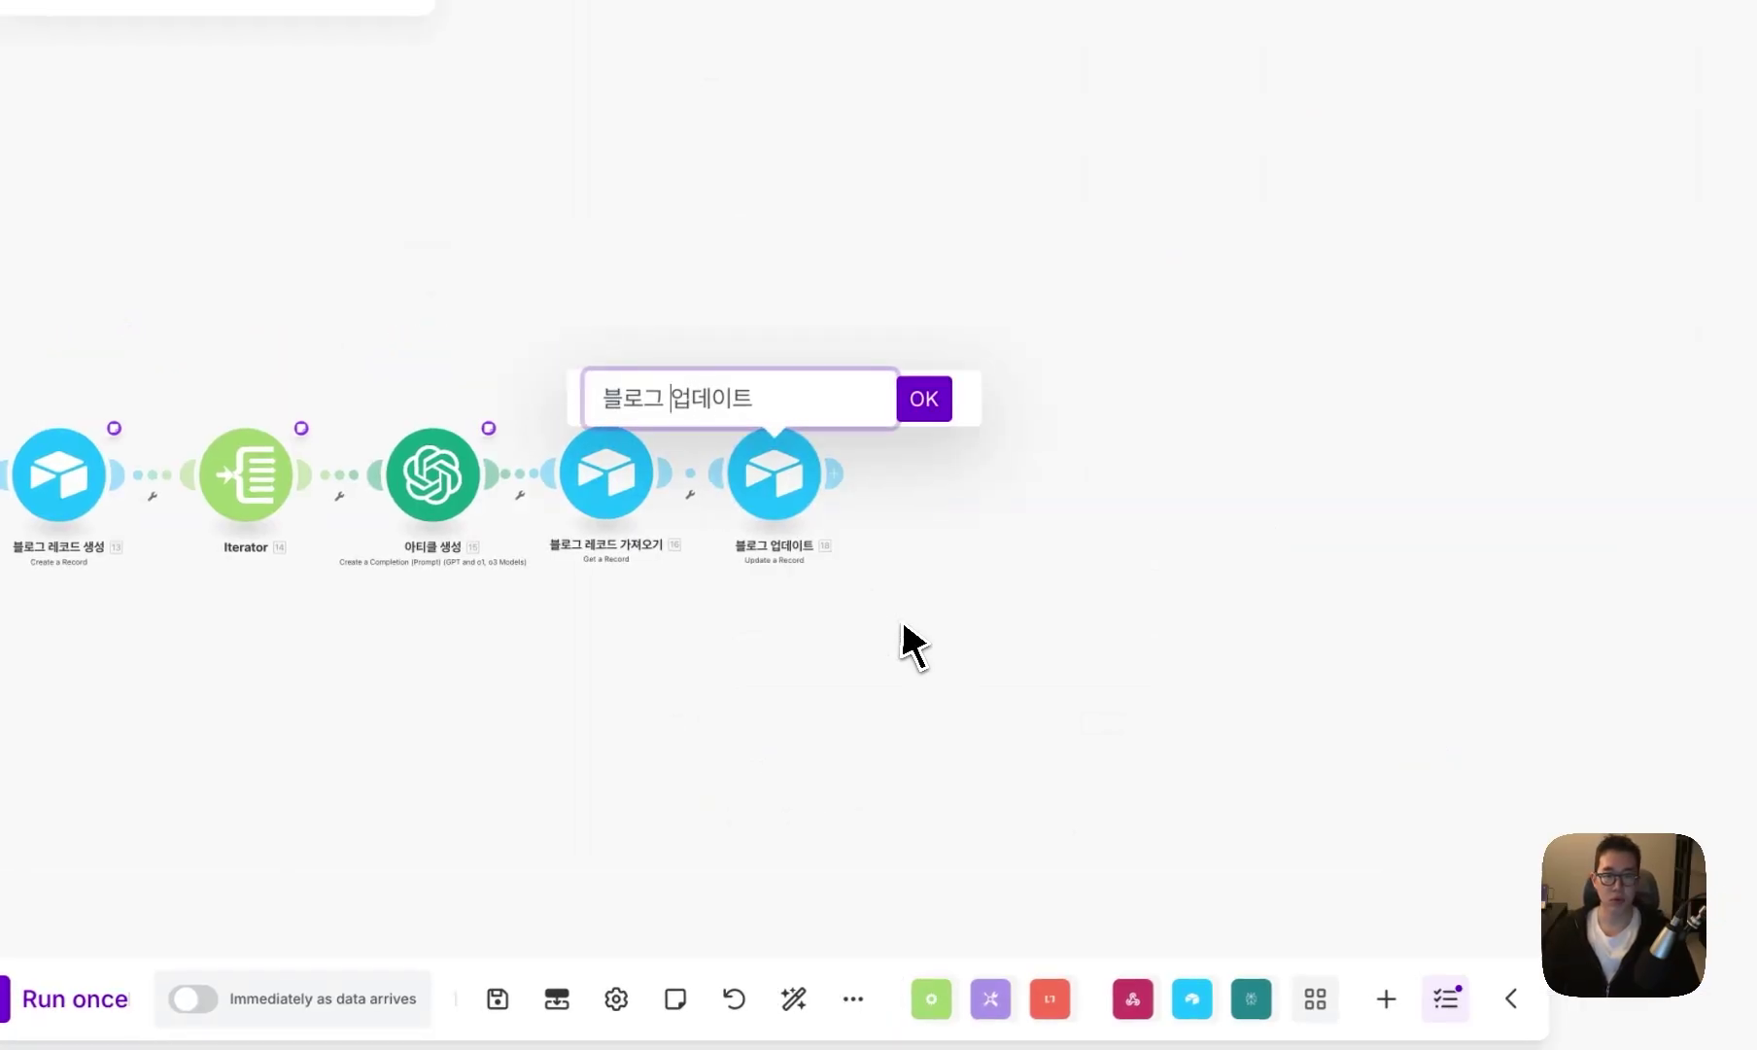
pyautogui.press('Return')
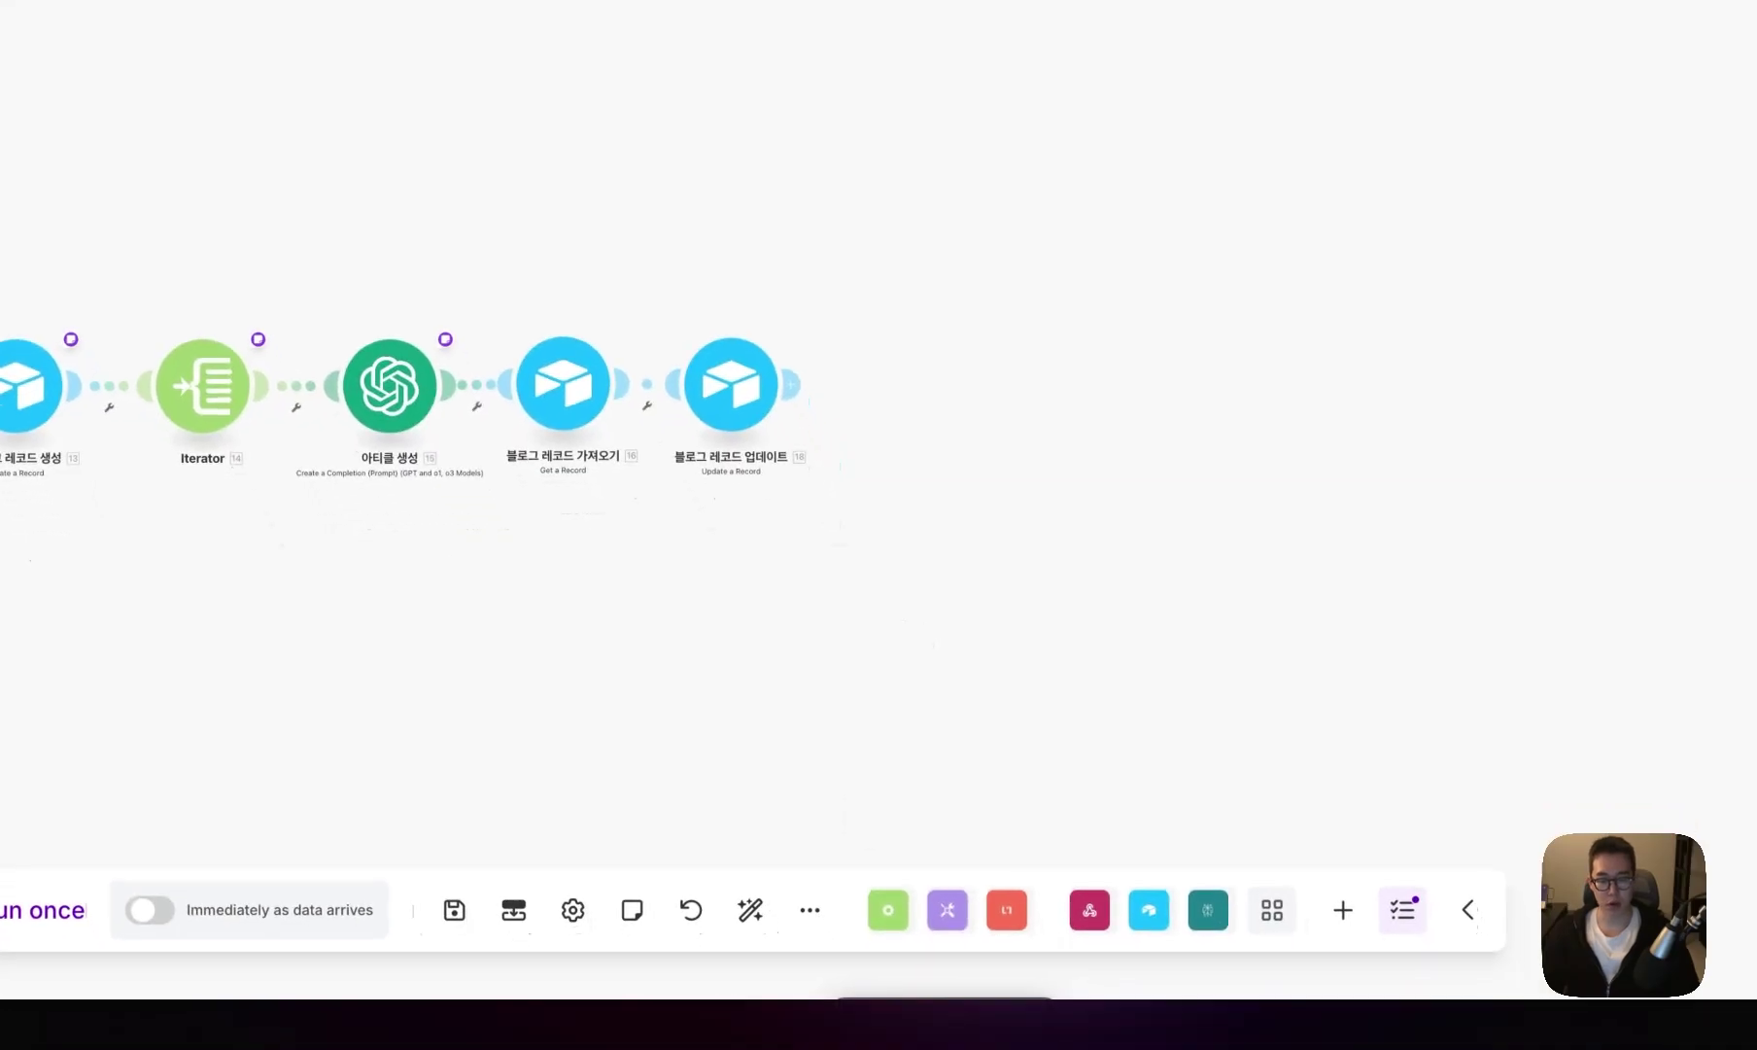
# - Add a Google Docs Insert a Paragraph to a Document module after the update step
pyautogui.click(834, 473)
pyautogui.click(875, 443)
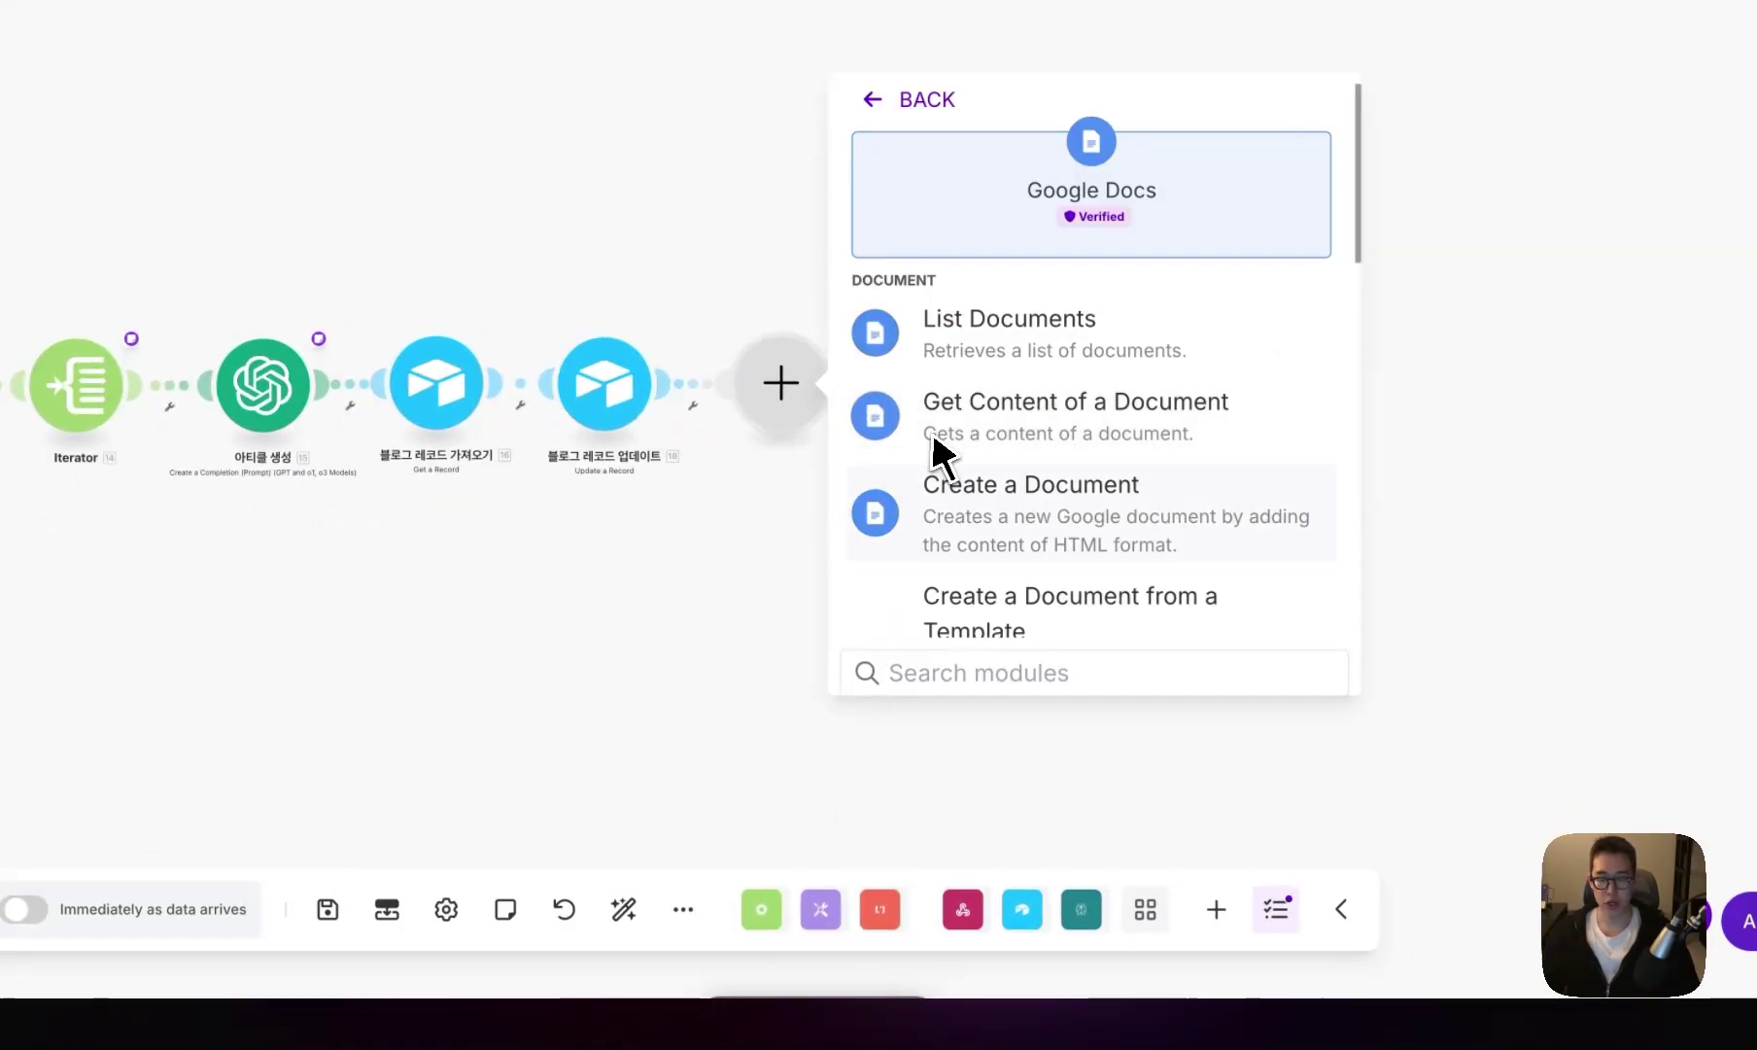
pyautogui.scroll(-2, 958, 476)
pyautogui.write('insert')
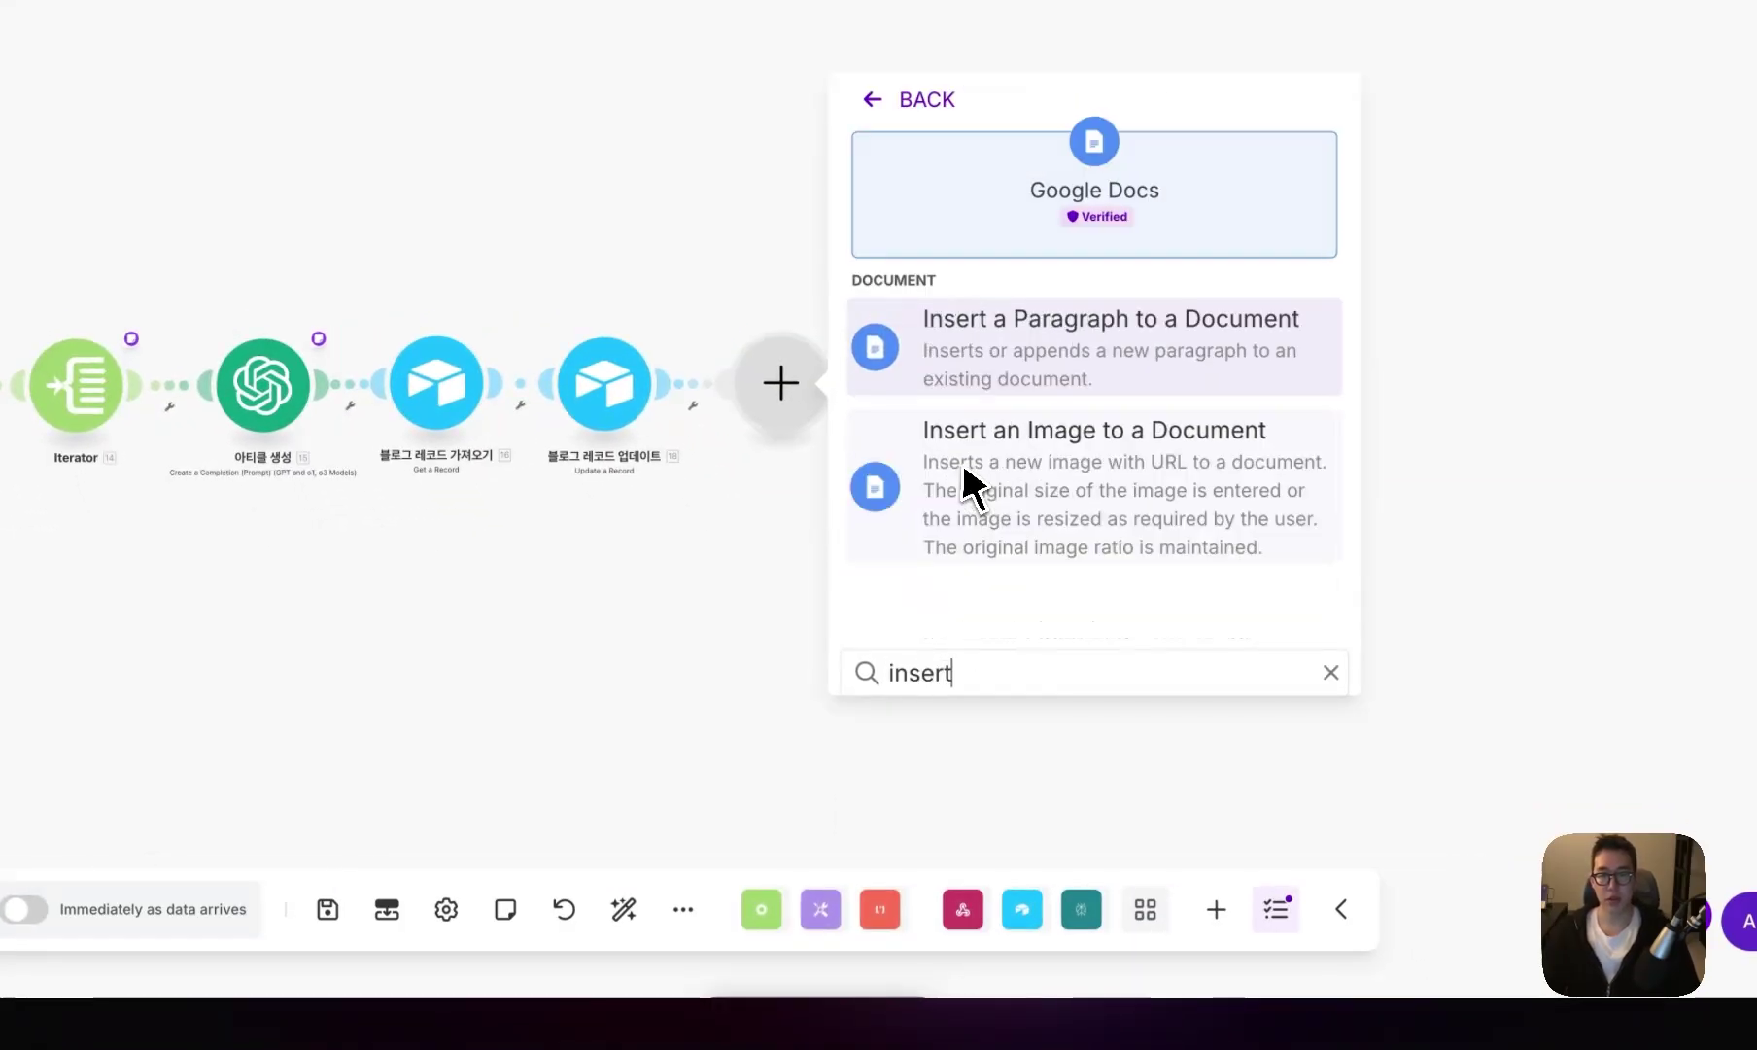
pyautogui.click(1128, 383)
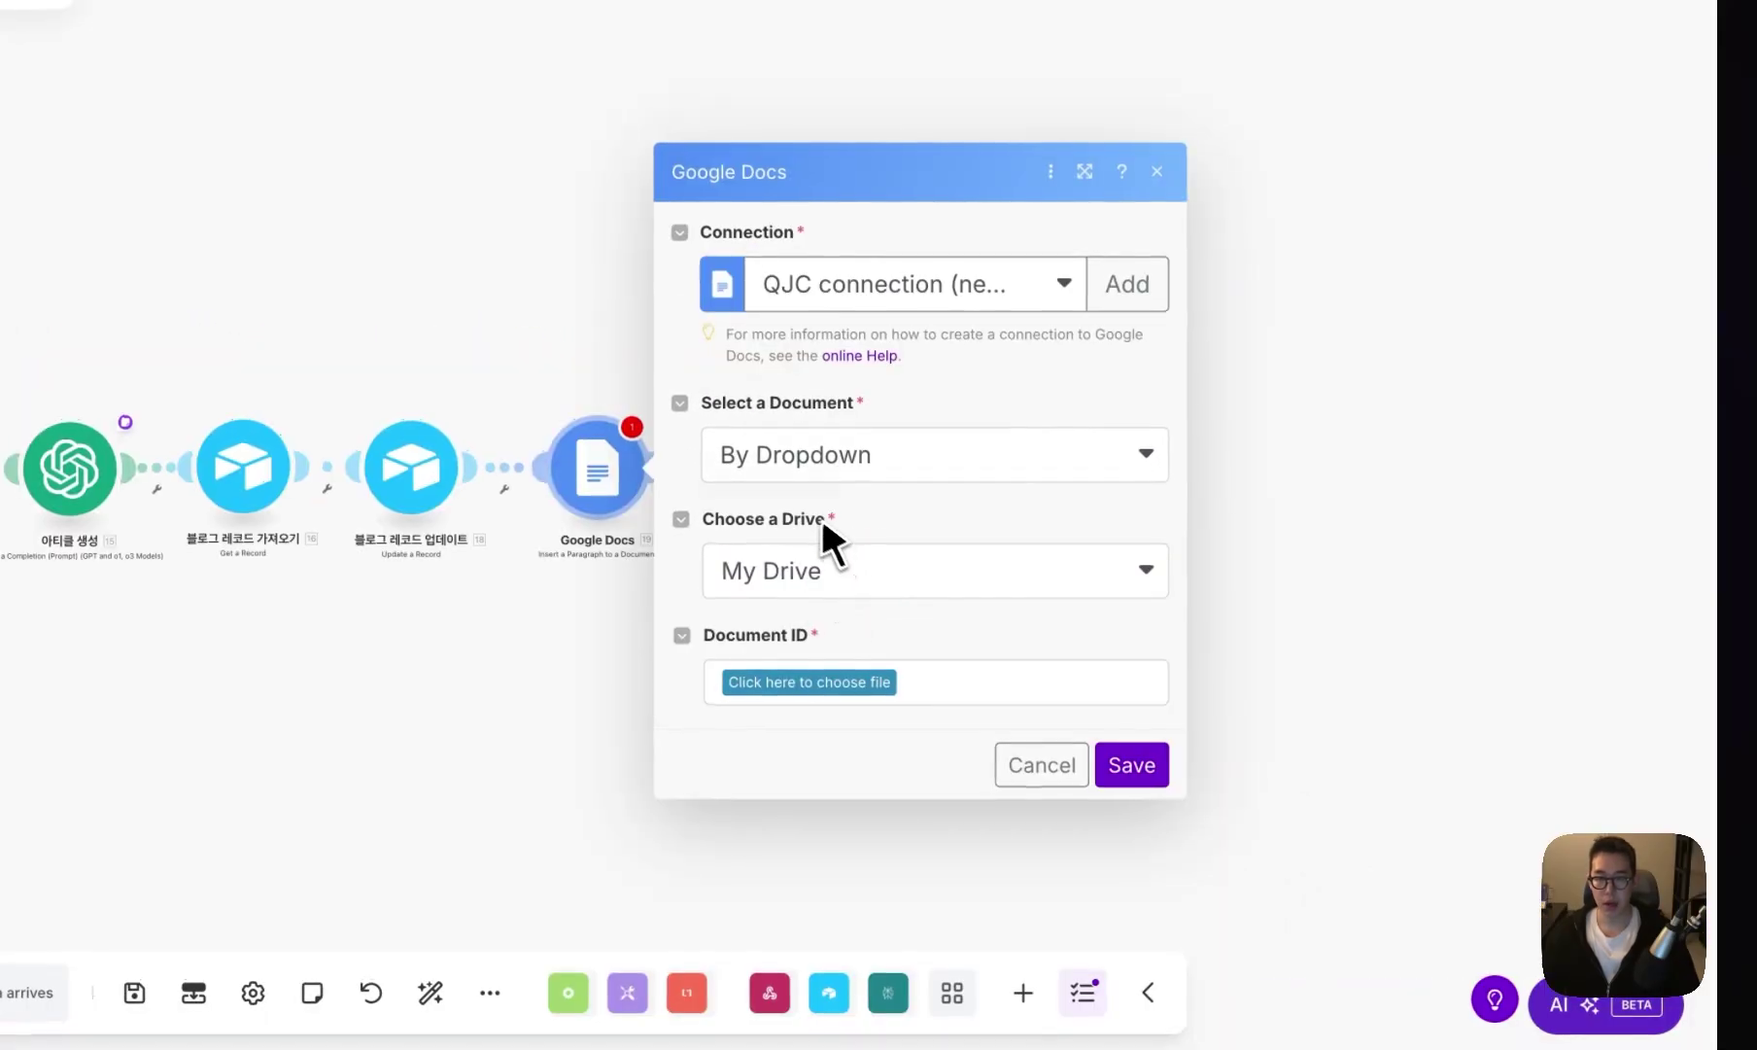
# - Map the module's Document ID to 7. Document ID and save it
pyautogui.click(894, 474)
pyautogui.click(828, 466)
pyautogui.click(828, 502)
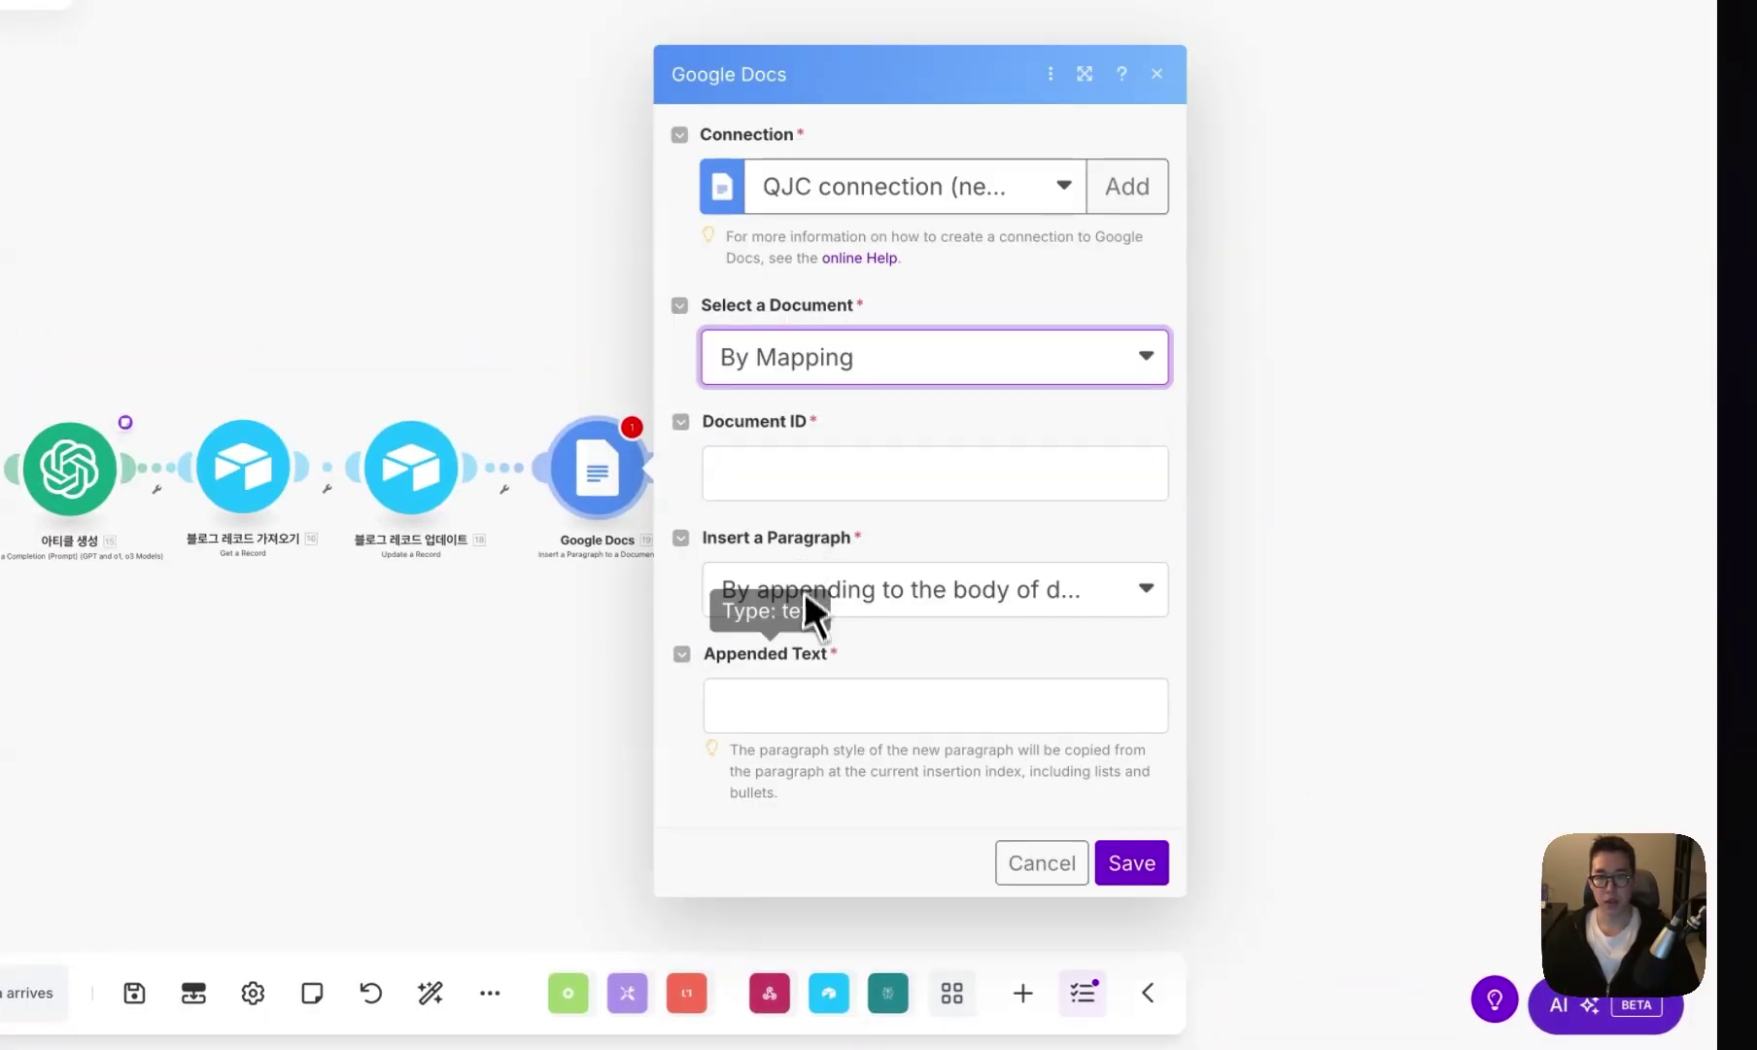
pyautogui.click(831, 481)
pyautogui.scroll(-15, 1401, 595)
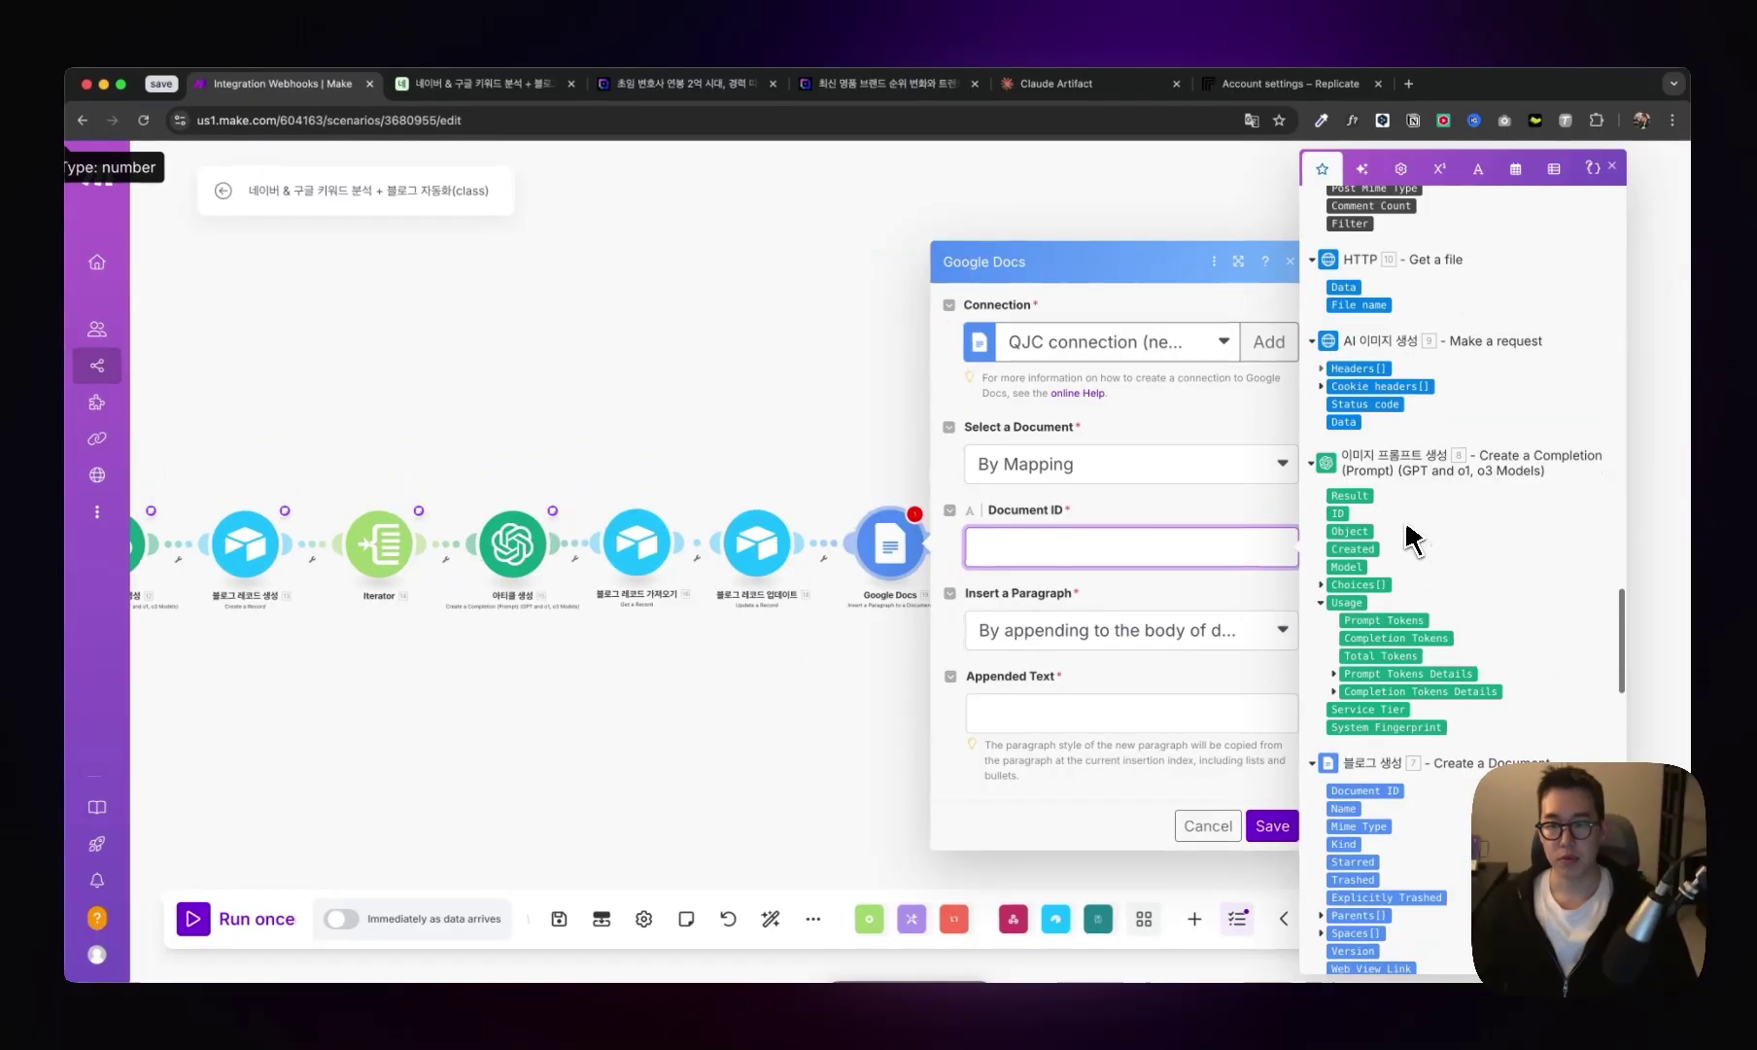
pyautogui.scroll(-3, 1359, 696)
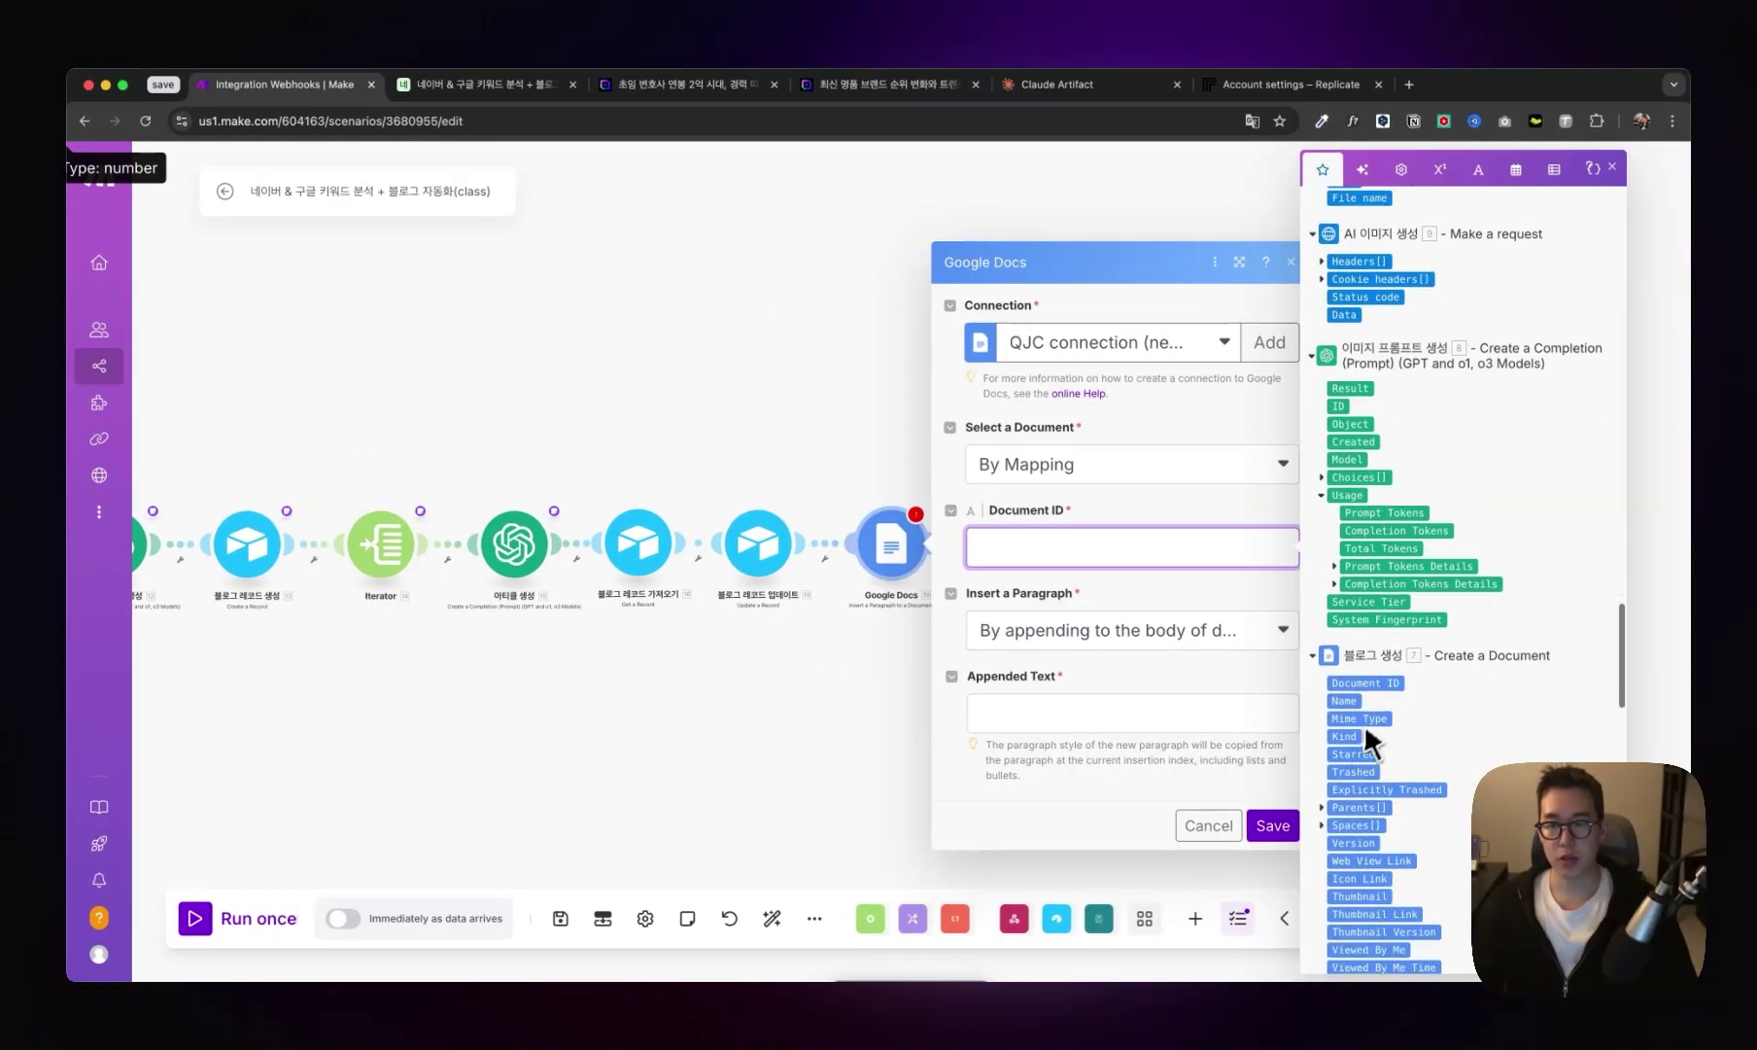
pyautogui.click(1374, 677)
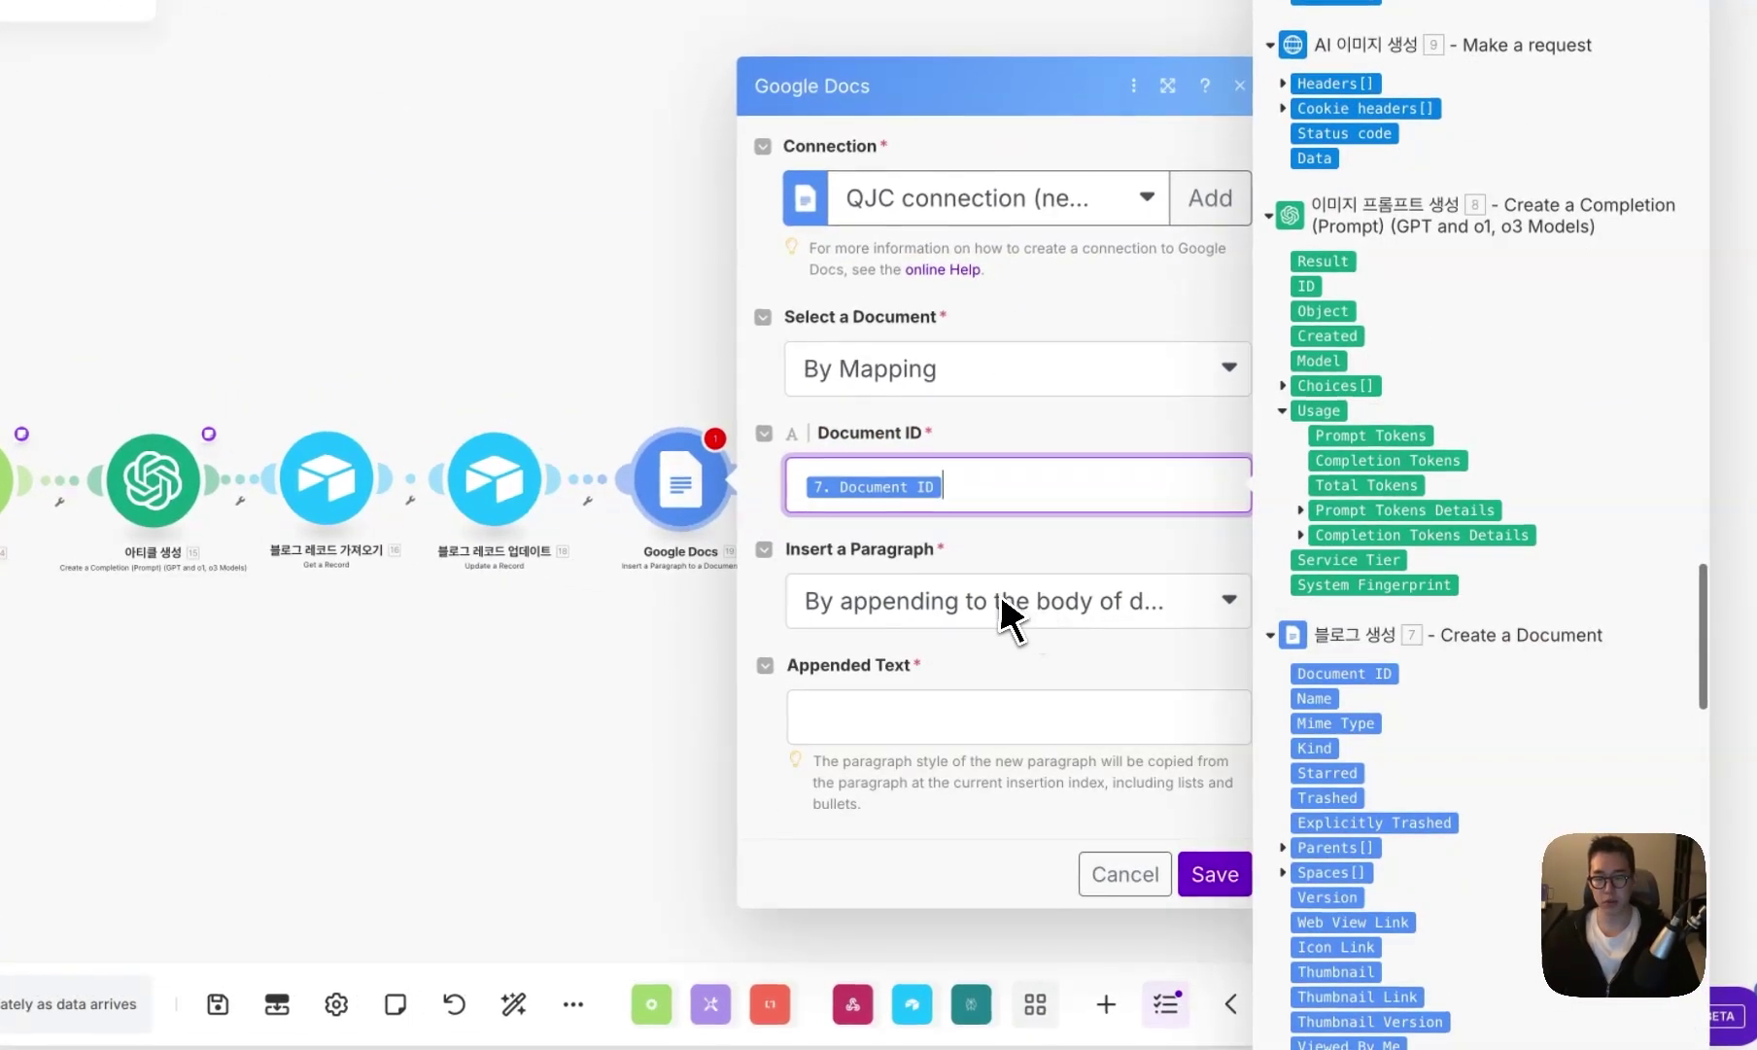
pyautogui.click(1001, 717)
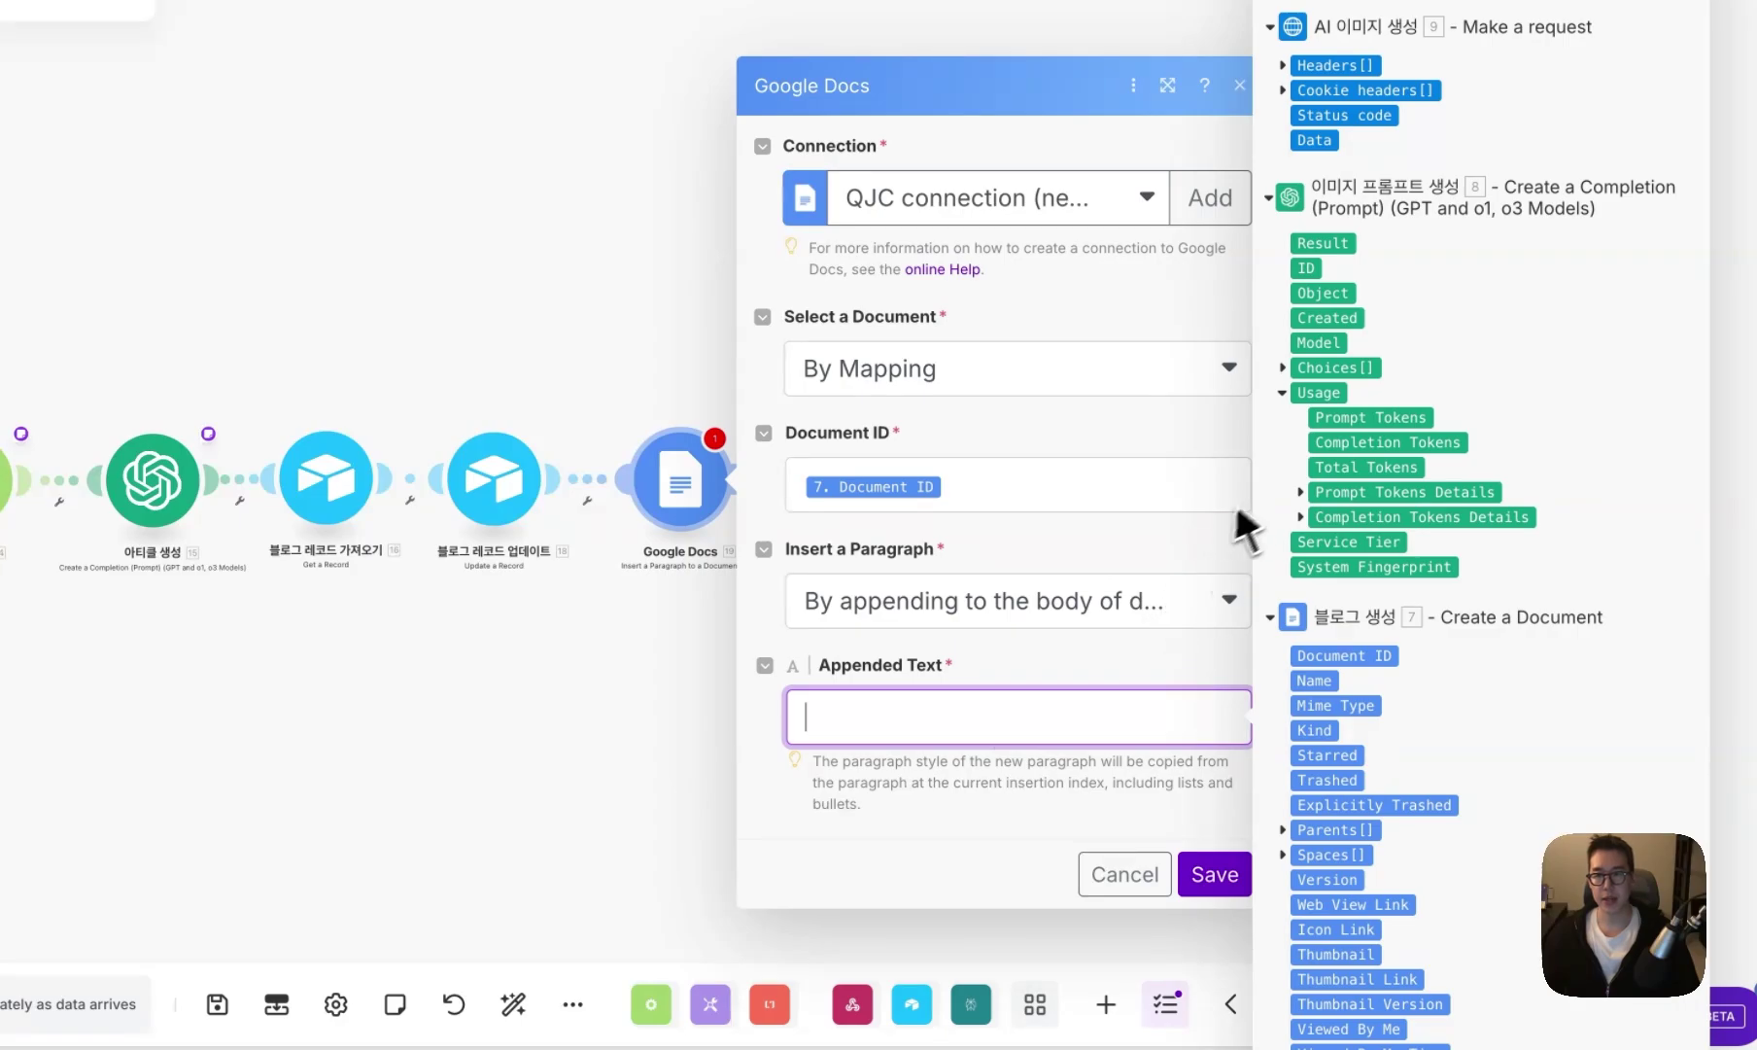
pyautogui.scroll(15, 1361, 475)
pyautogui.scroll(-5, 1399, 374)
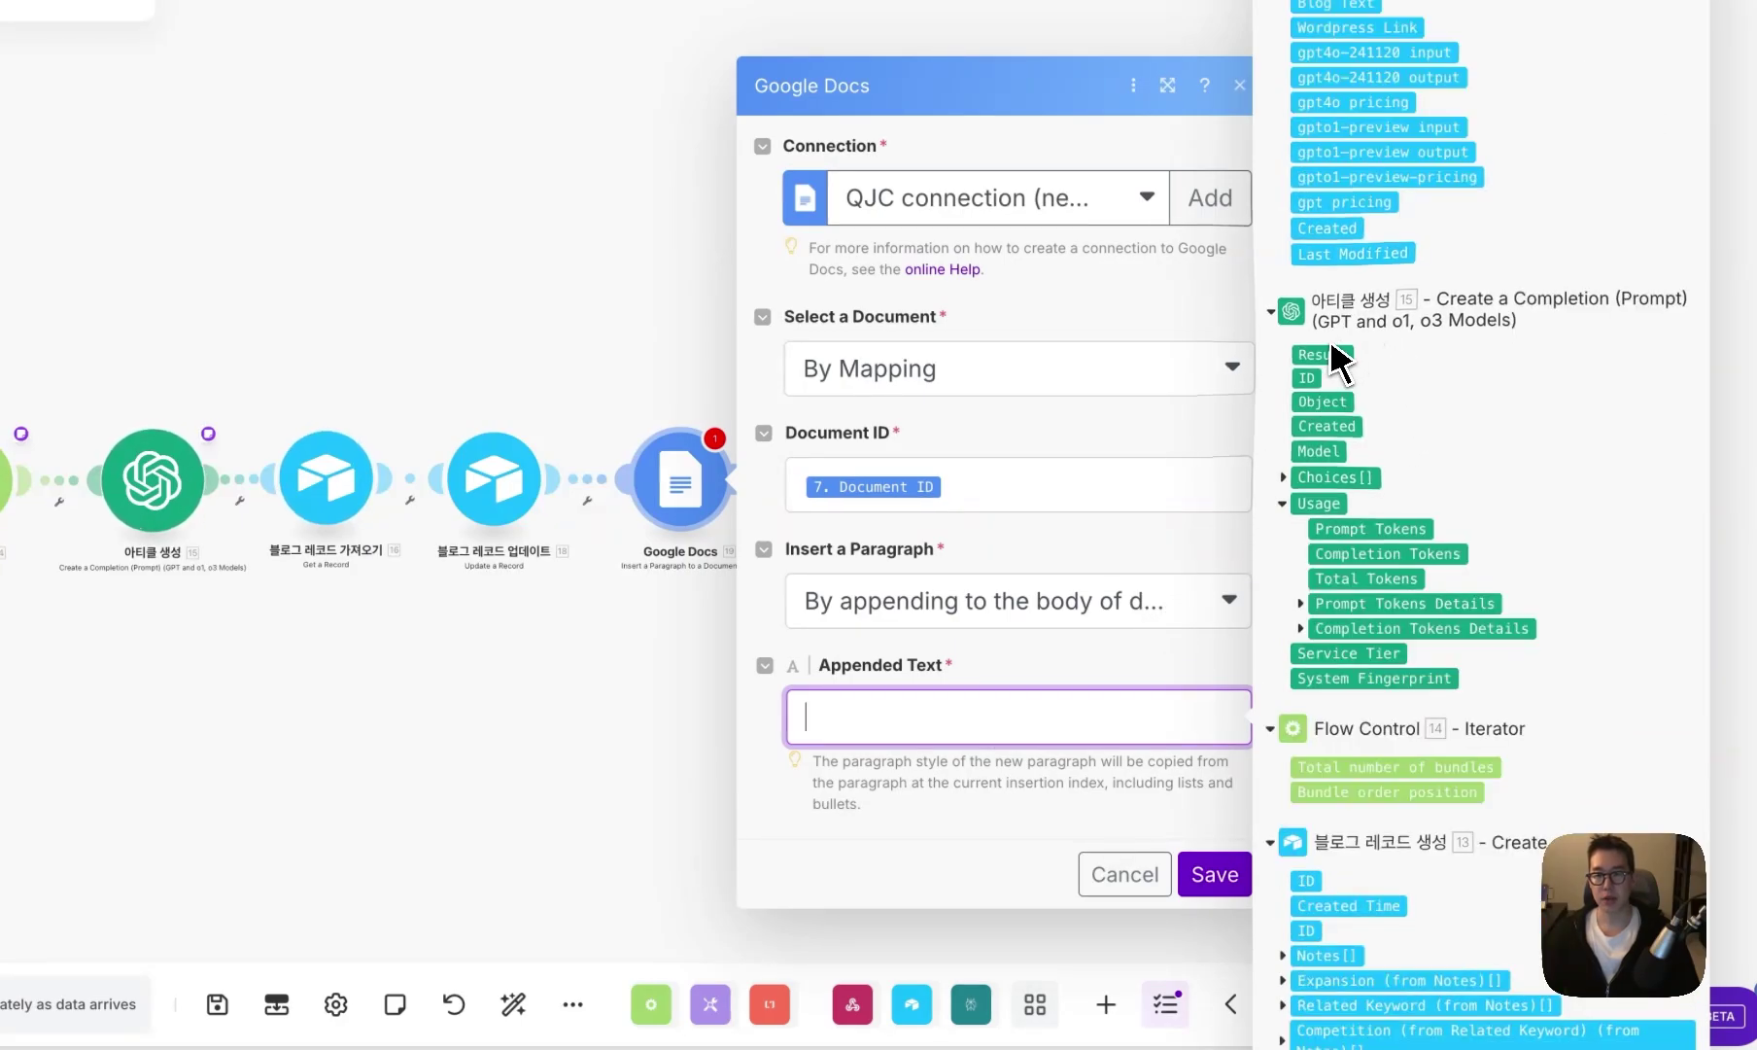
pyautogui.click(1215, 874)
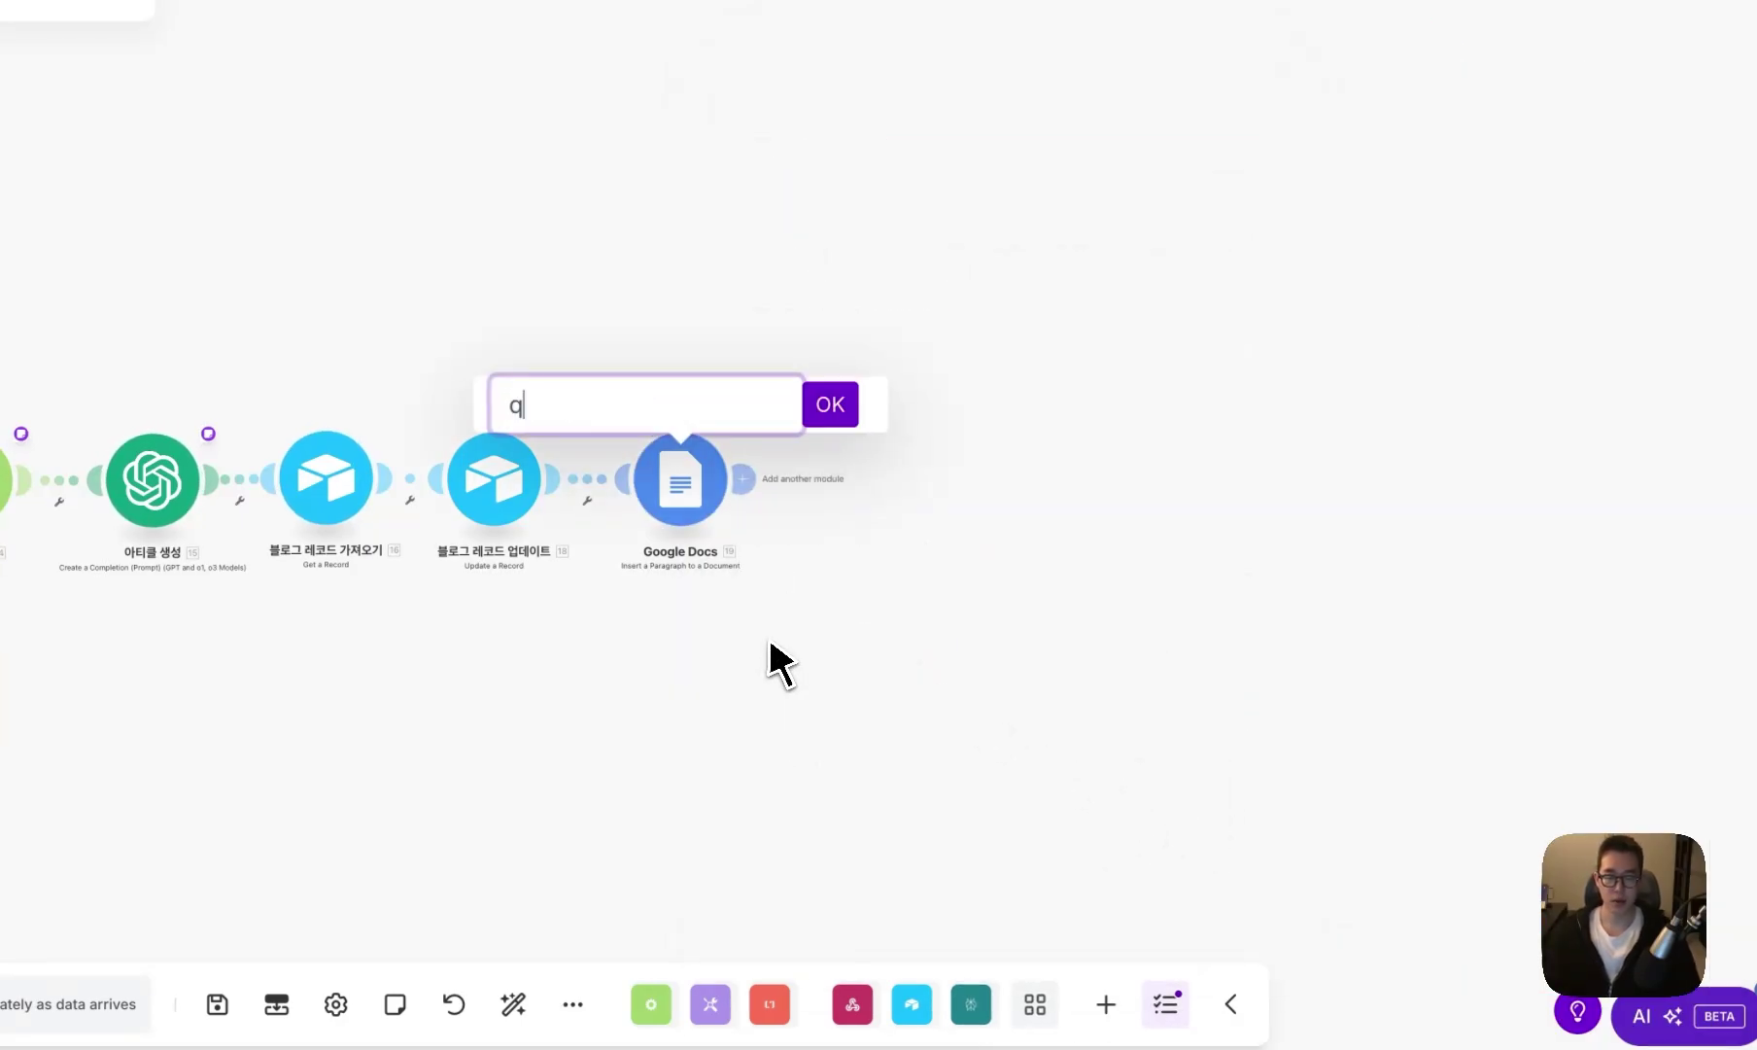
# - Rename the paragraph module 블로그 아티클 입력
pyautogui.write('qmf')
pyautogui.press('BackSpace')
pyautogui.press('BackSpace')
pyautogui.press('BackSpace')
pyautogui.write('블로그 아티클 이')
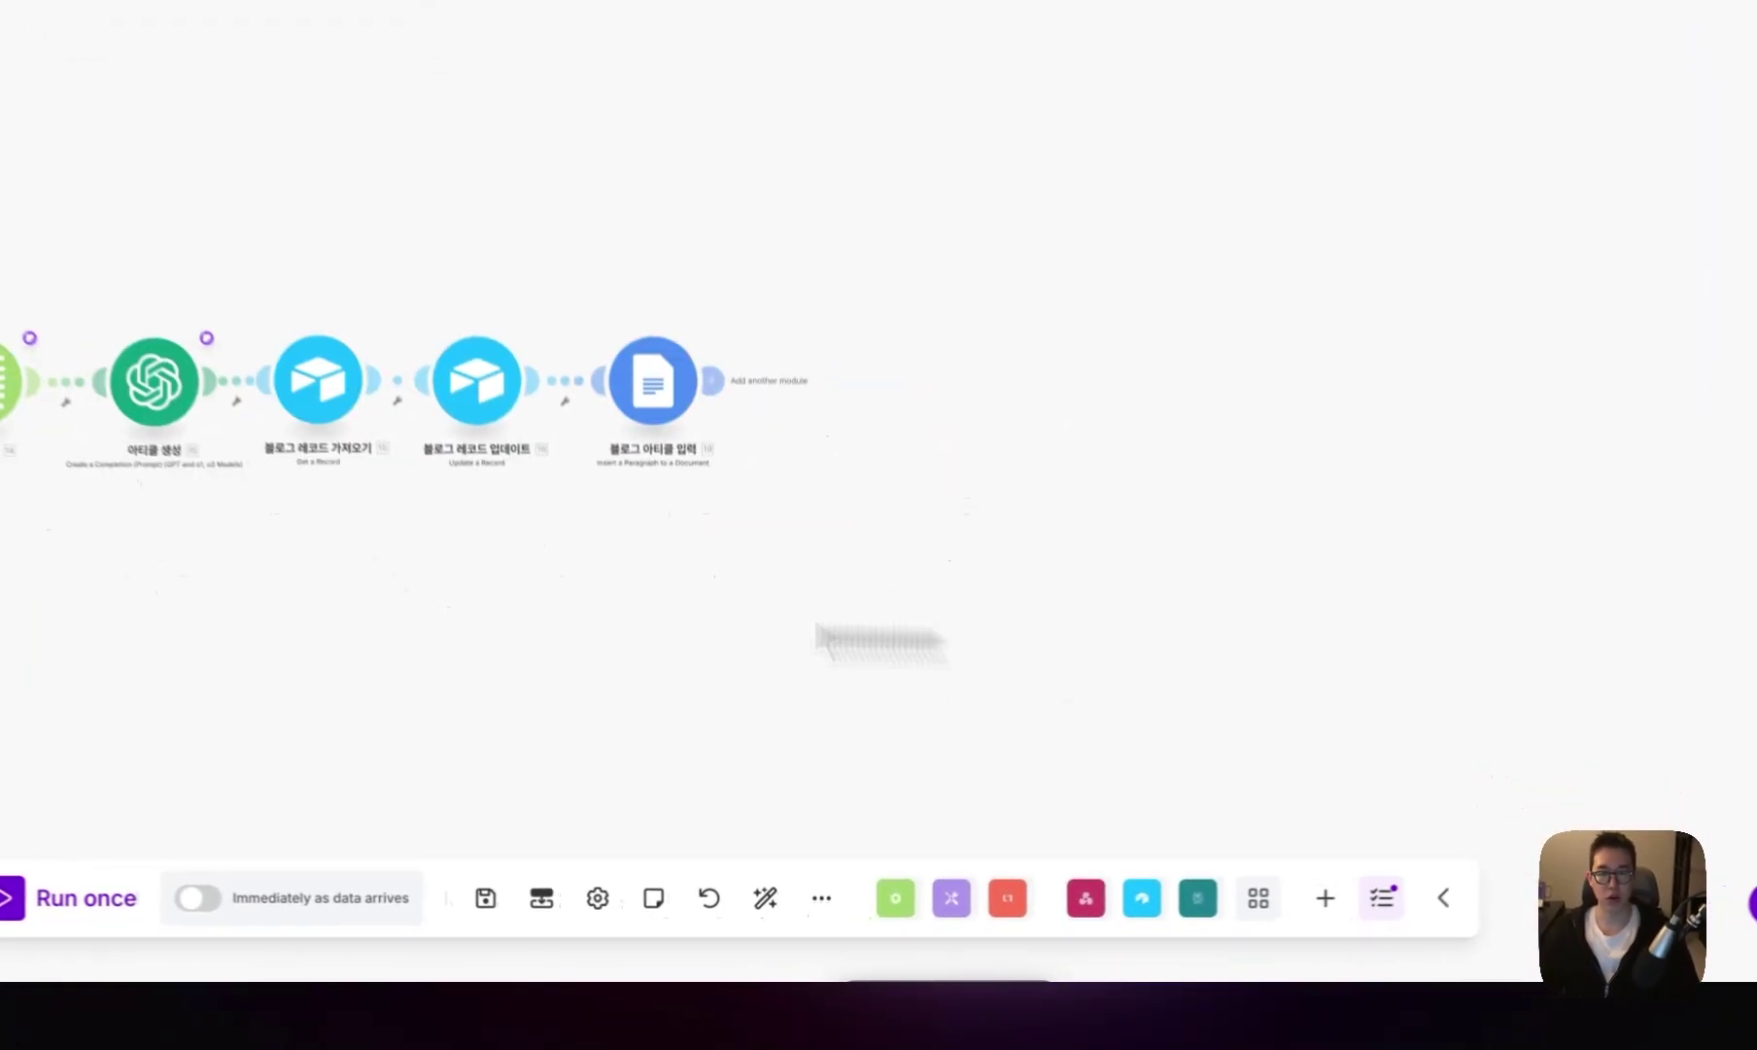
# - Add an Array aggregator sourcing Iterator [14], save it, and start a Google Docs module after it
pyautogui.click(1014, 561)
pyautogui.click(773, 688)
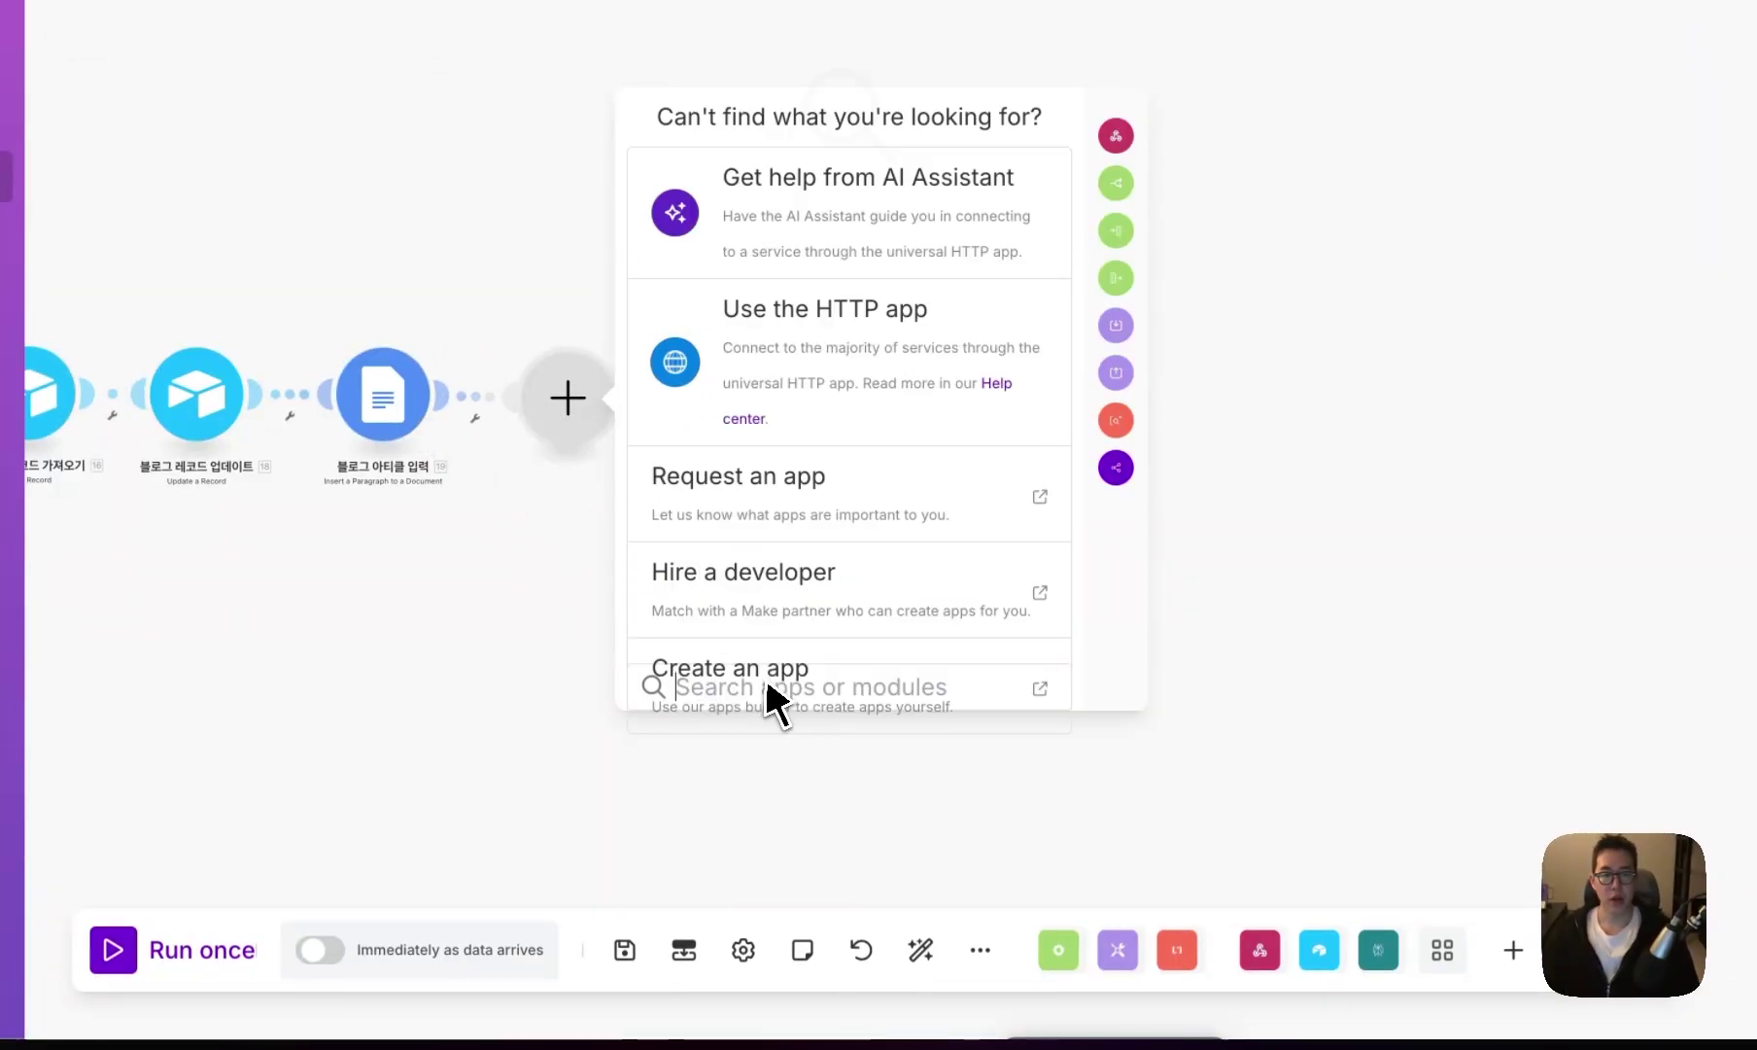
pyautogui.write('array')
pyautogui.click(787, 282)
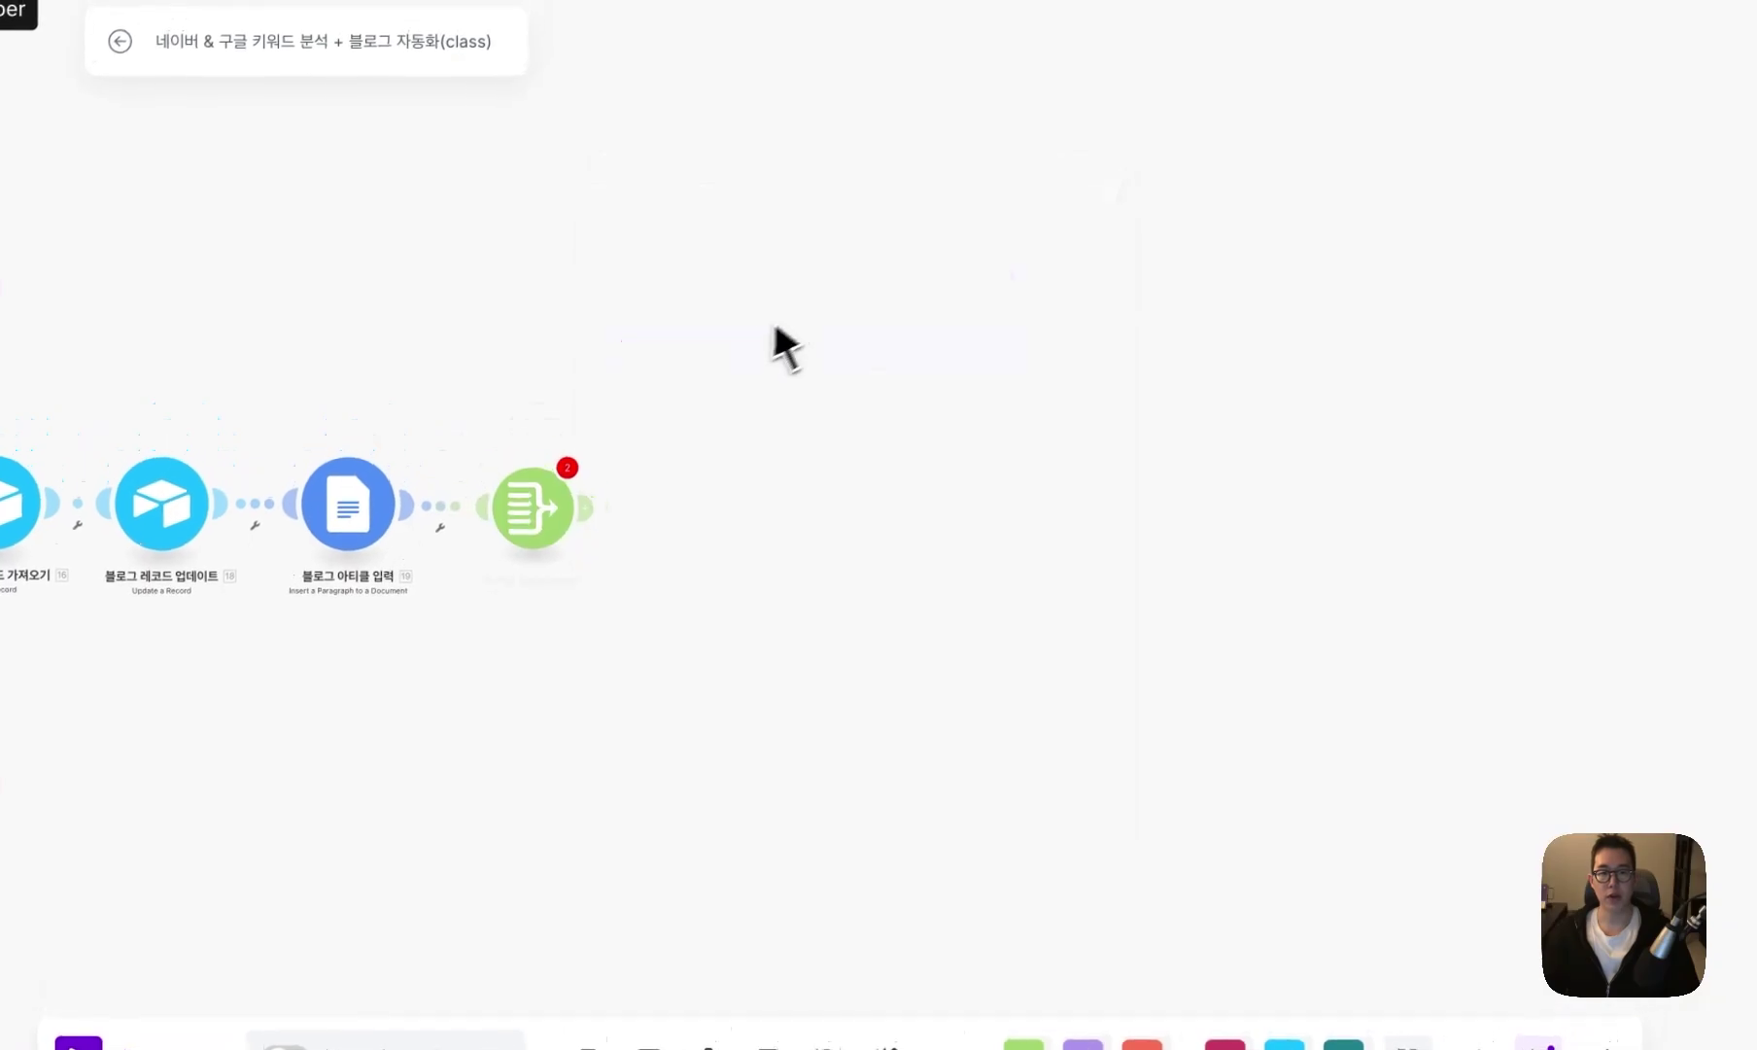
pyautogui.click(740, 292)
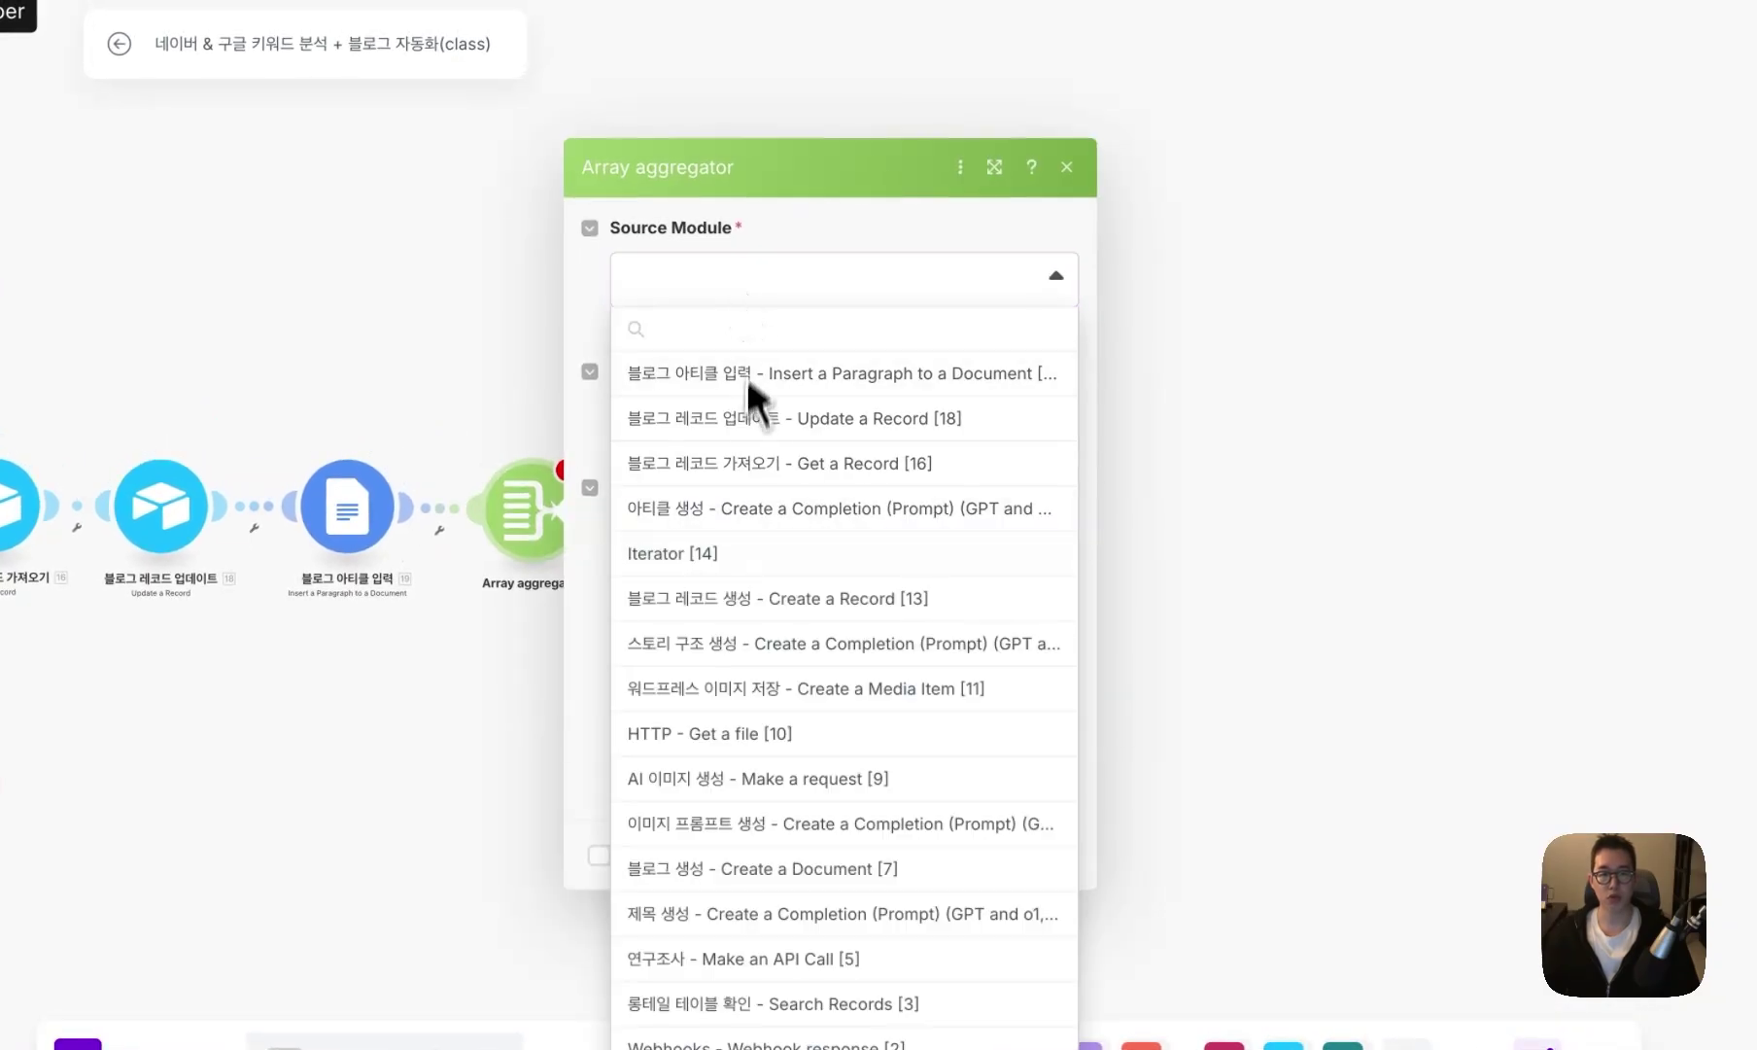
pyautogui.click(745, 546)
pyautogui.click(1015, 844)
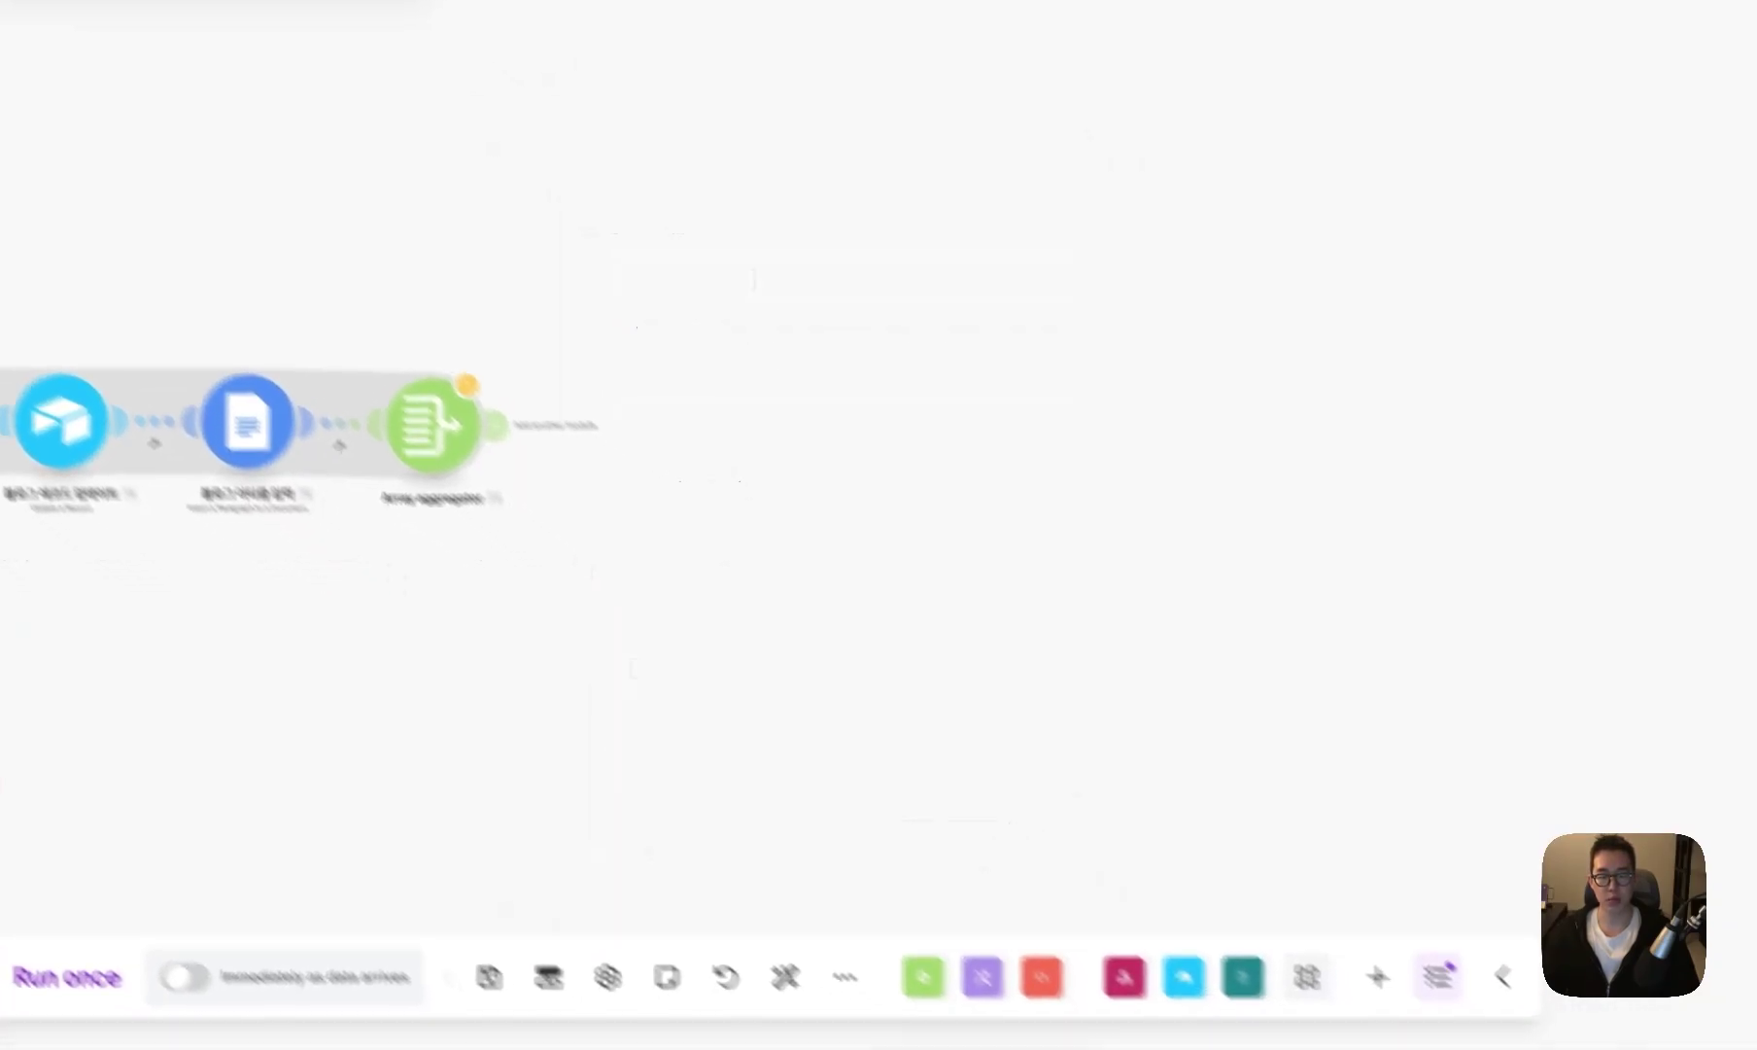
pyautogui.click(745, 505)
pyautogui.click(956, 564)
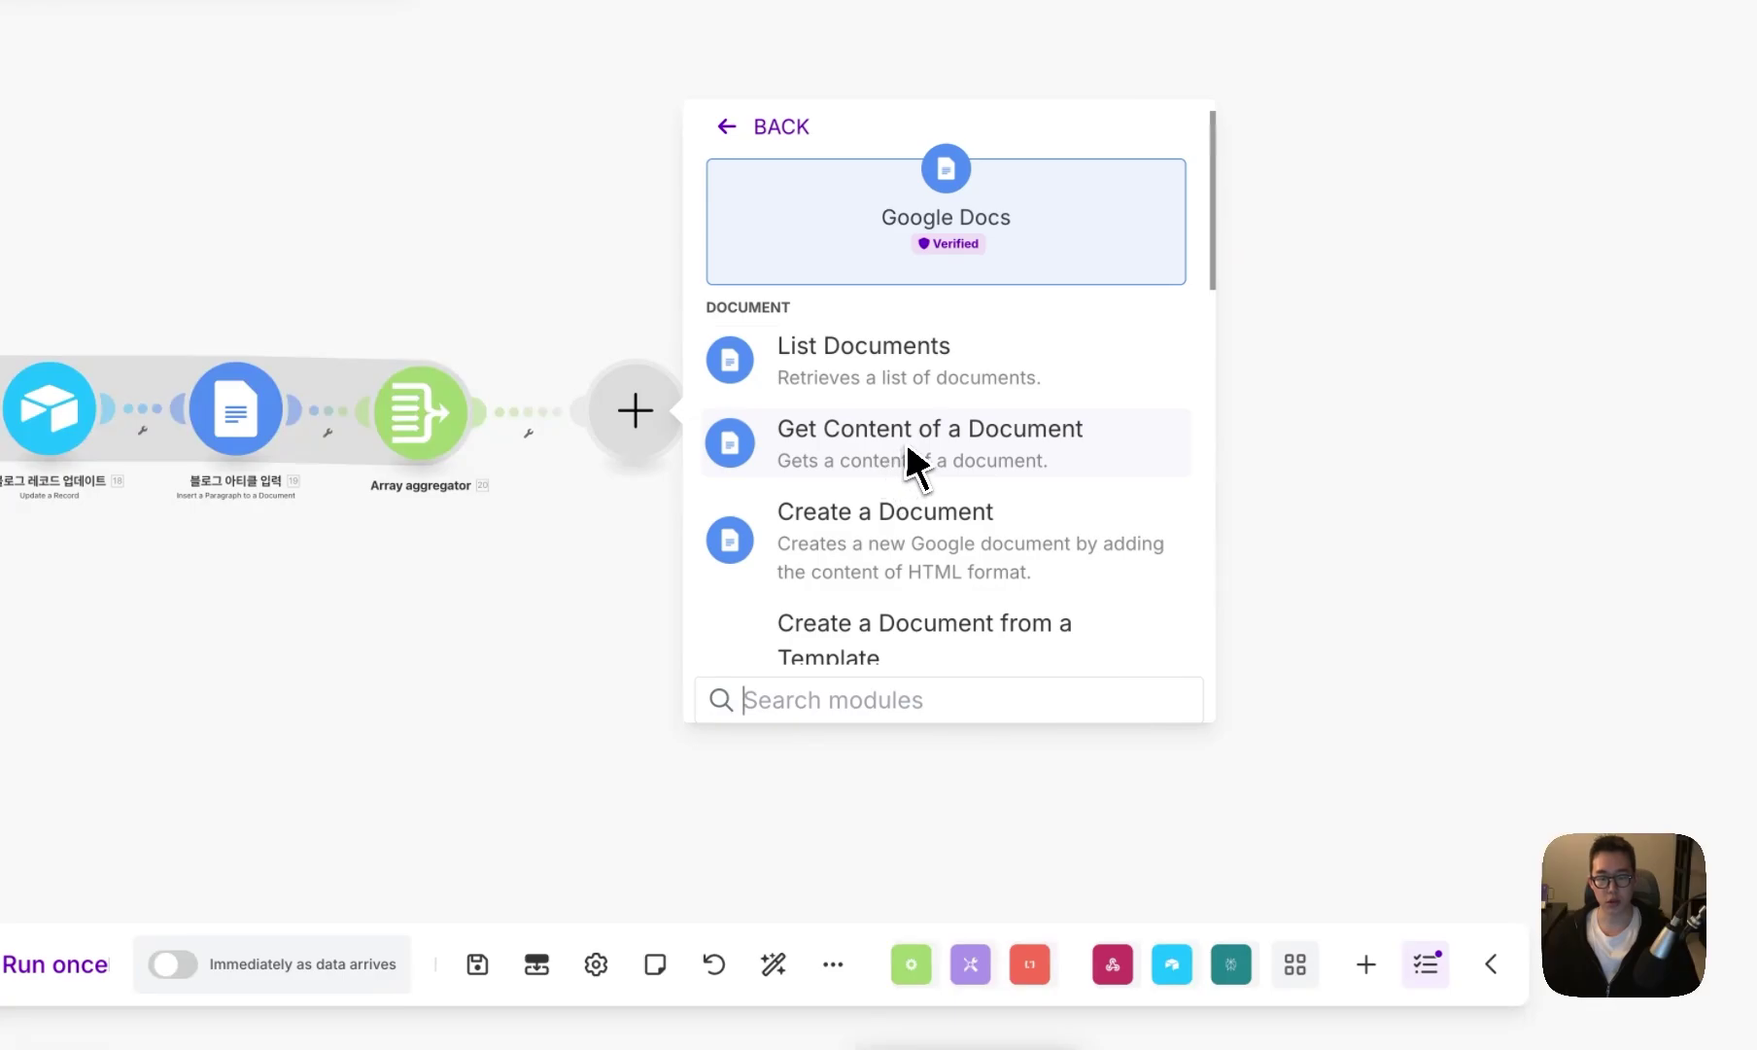
# - Add a Google Docs Get Content of a Document module using the QJC connection and mapped 7. Document ID
pyautogui.write('get')
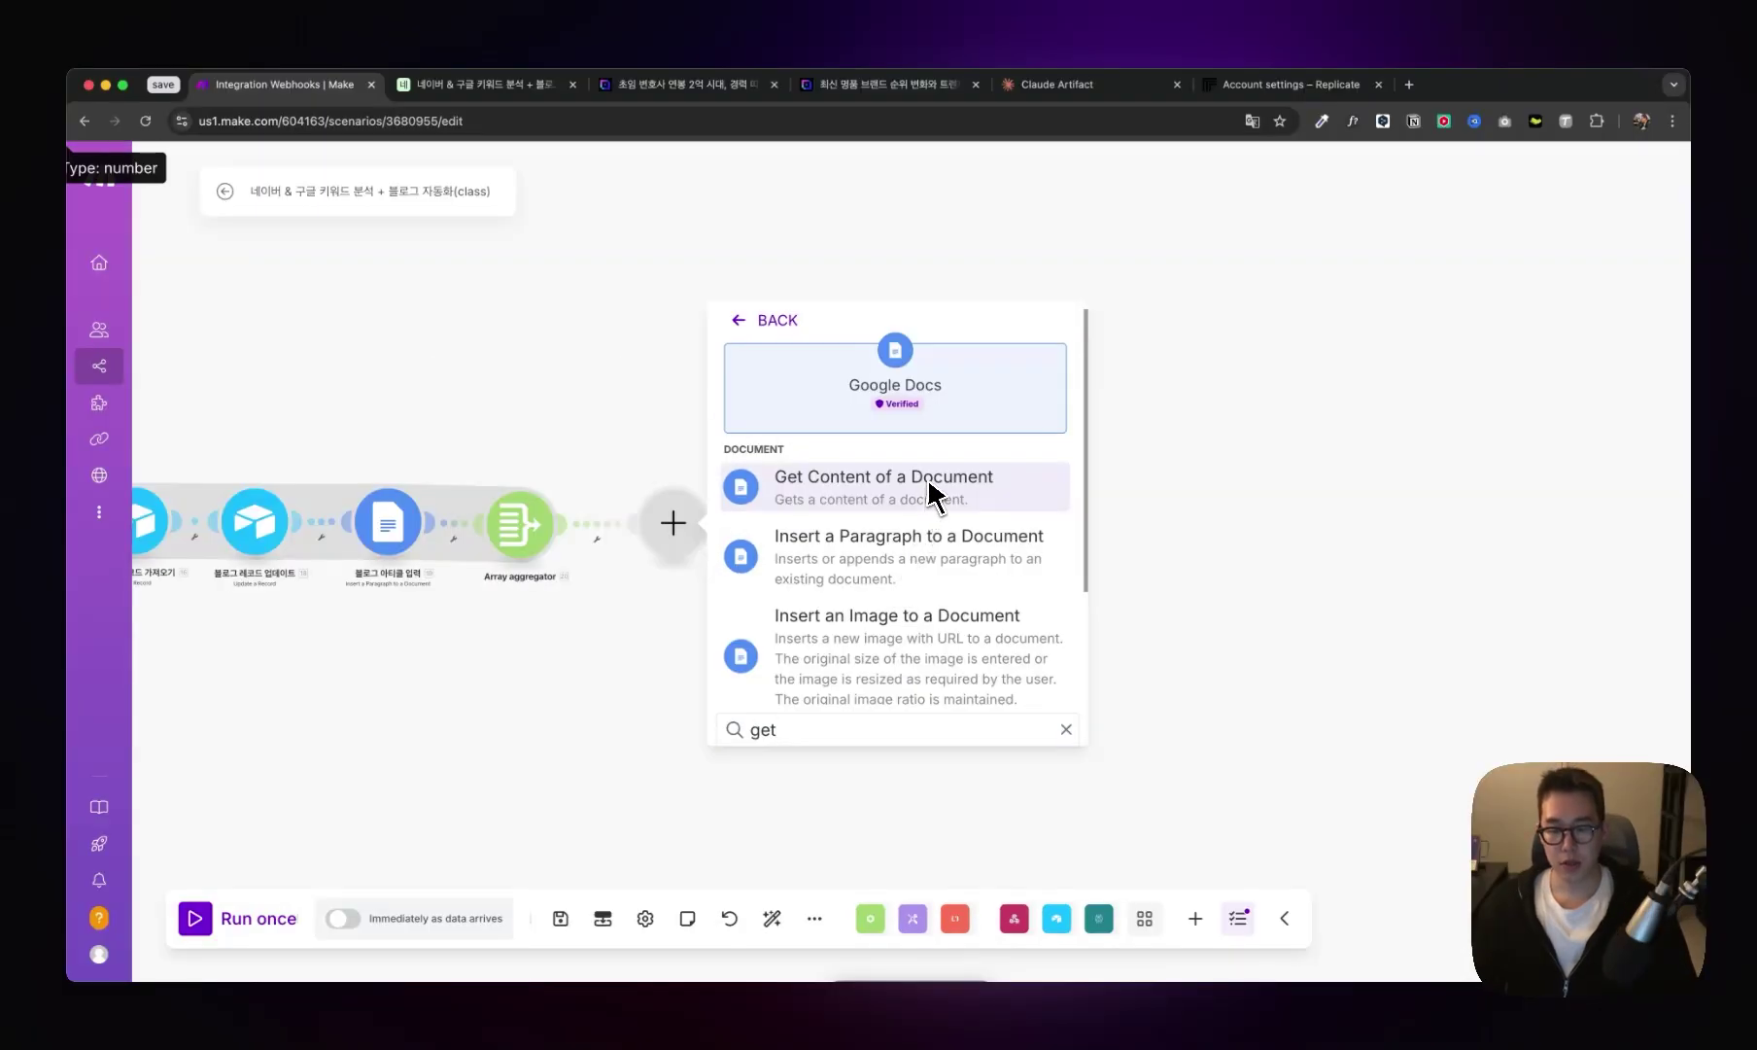
pyautogui.click(930, 486)
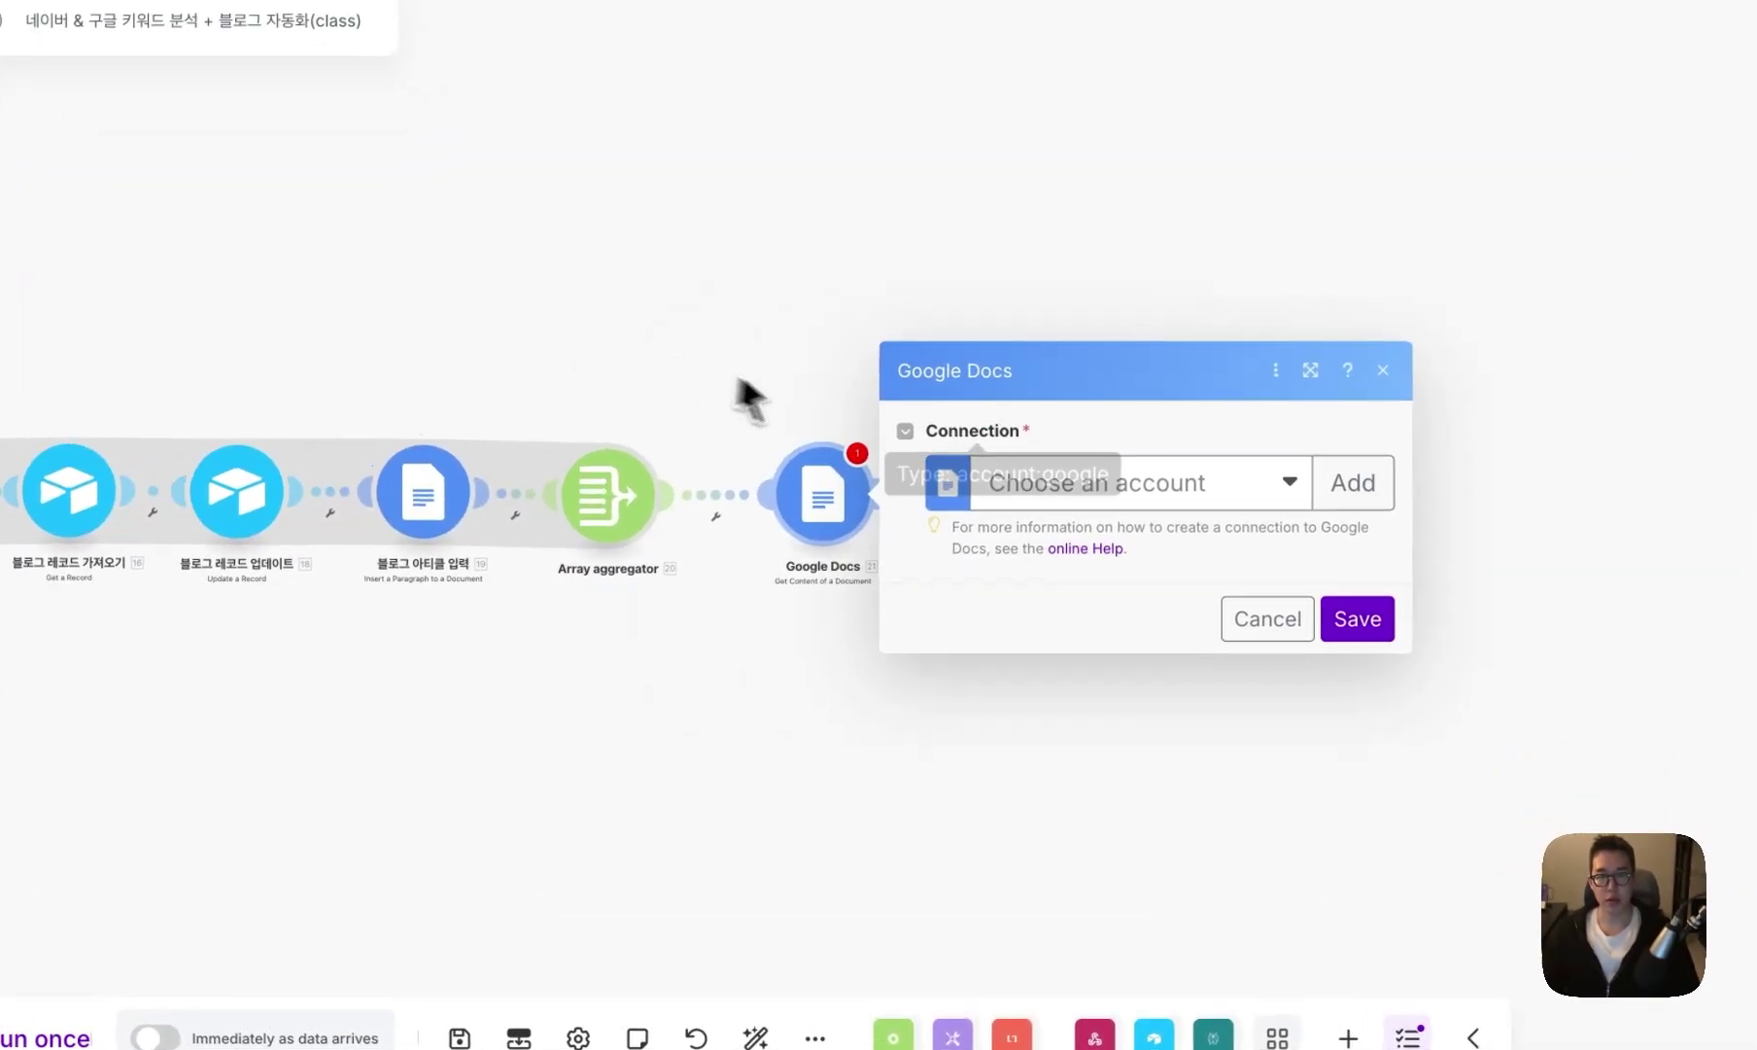
pyautogui.click(1025, 470)
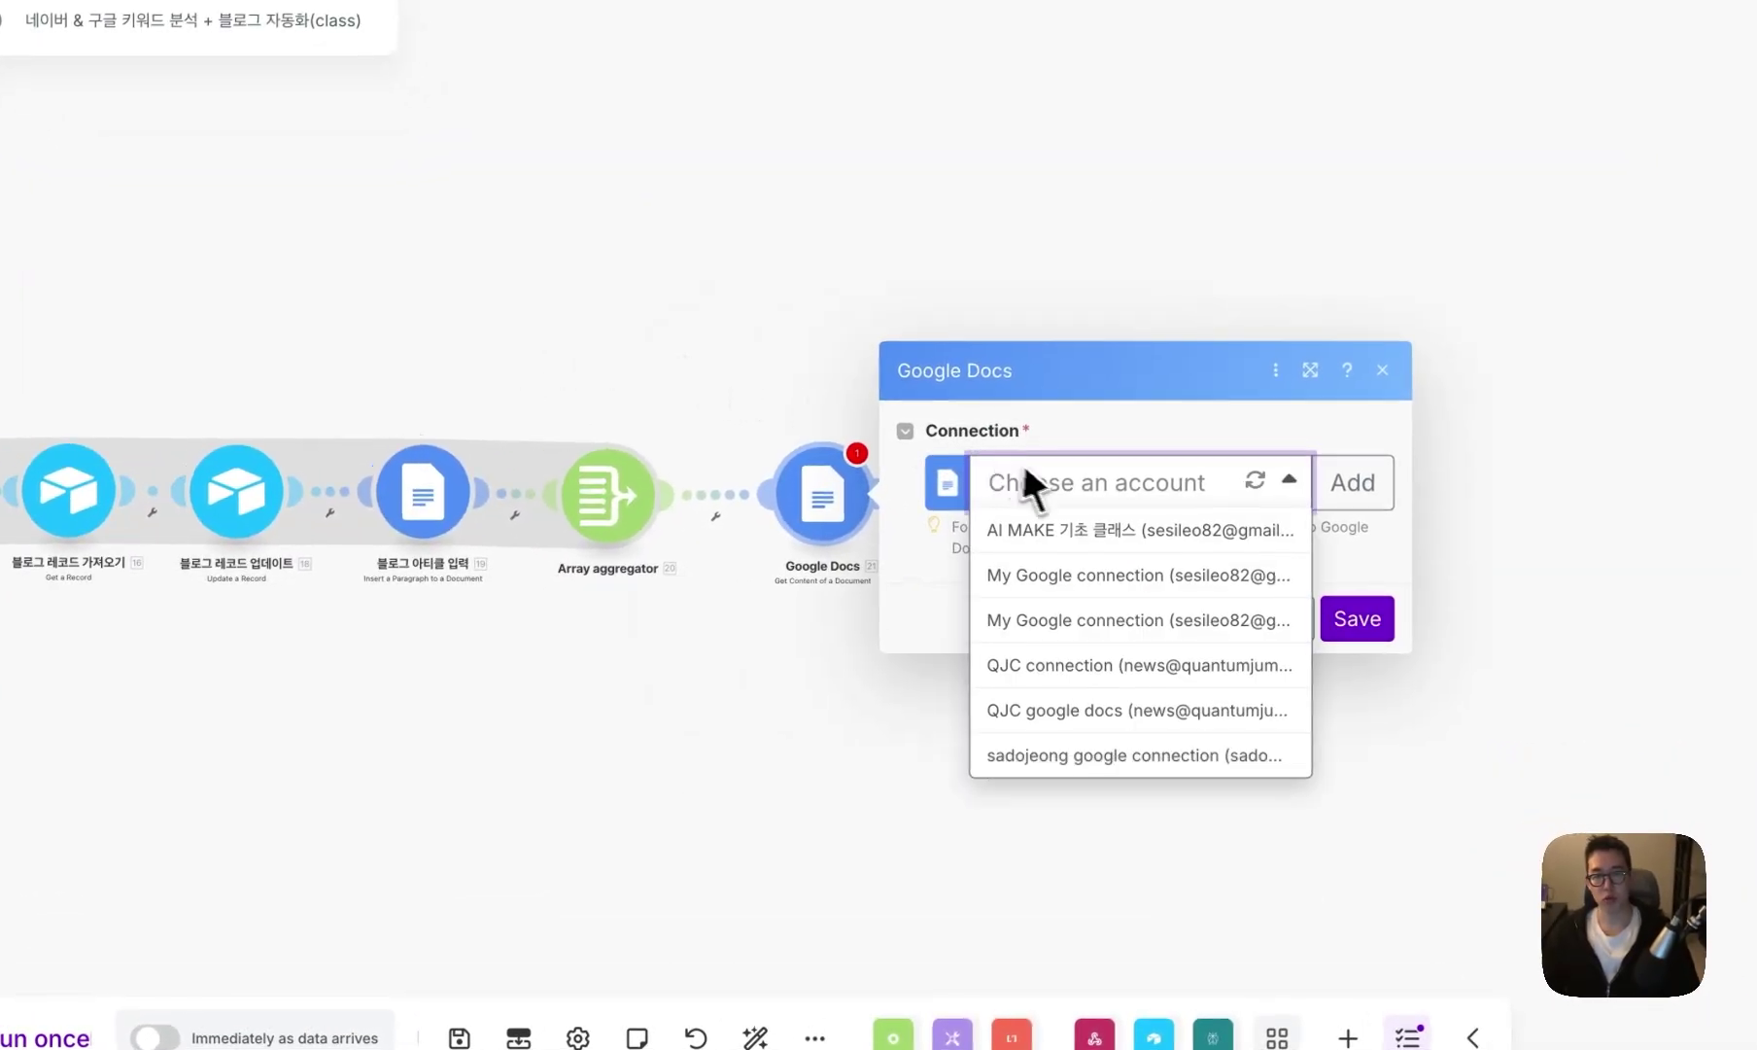
pyautogui.click(1155, 708)
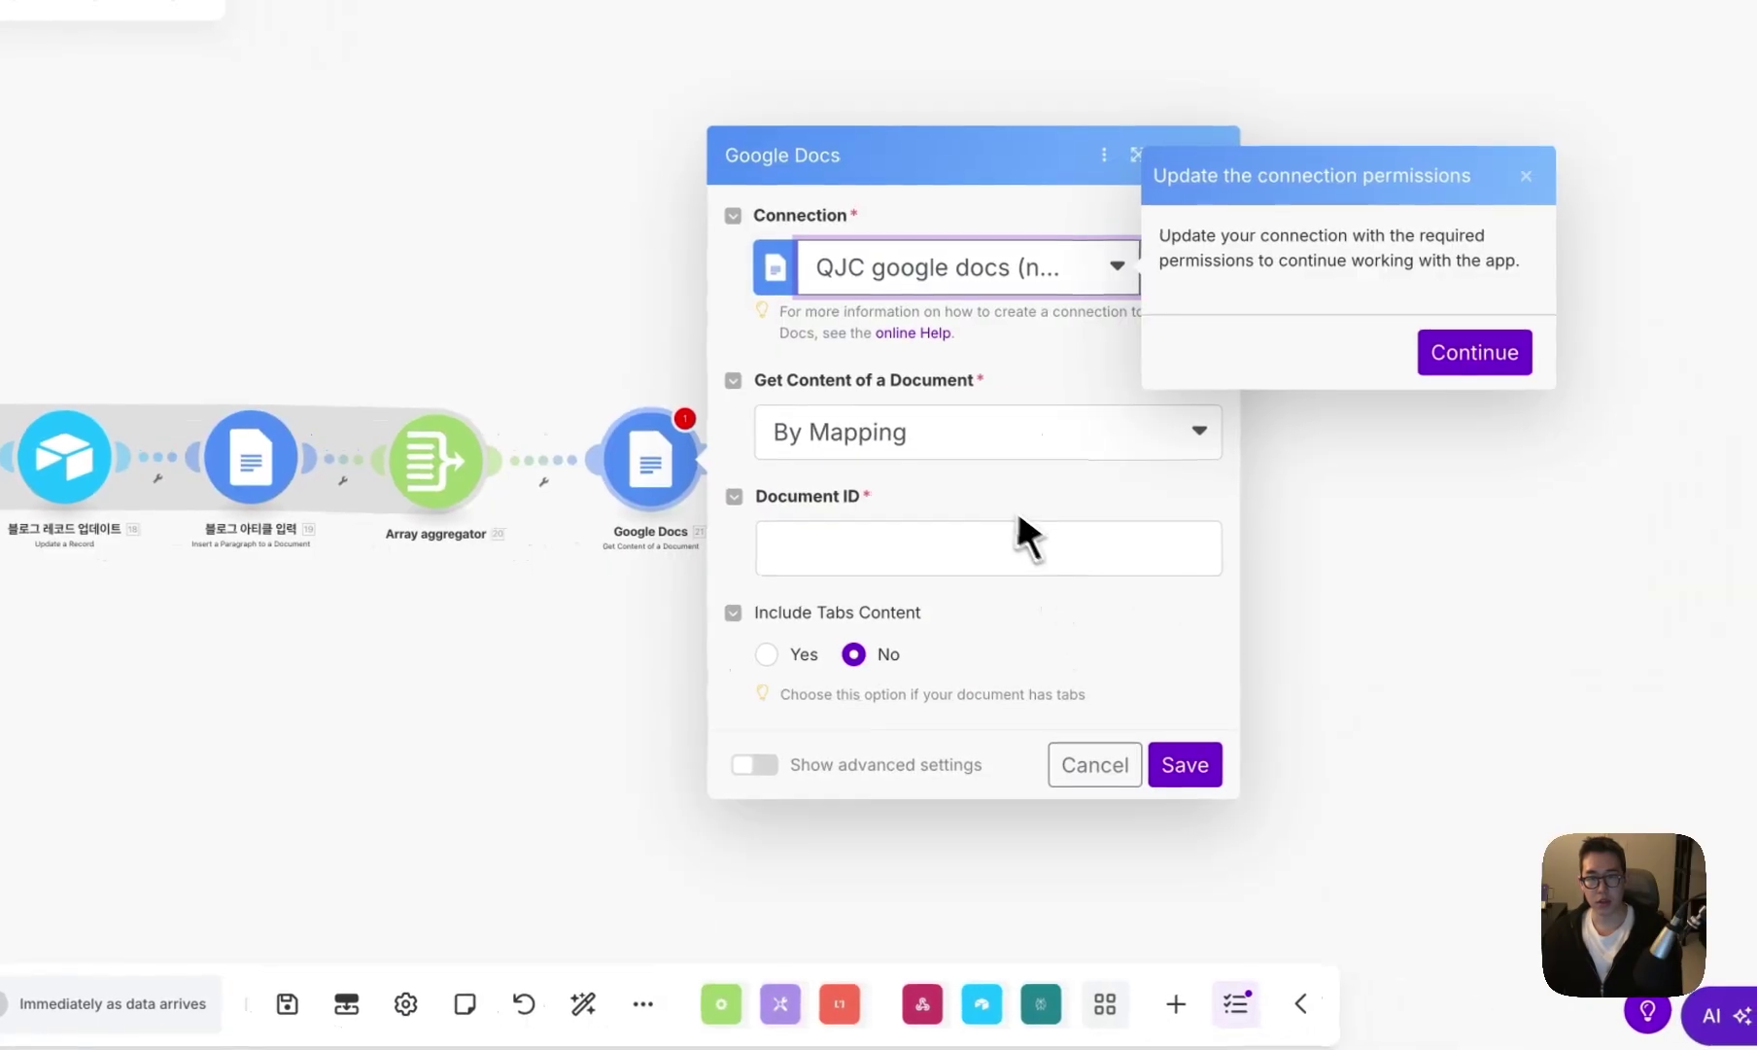
pyautogui.click(1077, 485)
pyautogui.click(914, 476)
pyautogui.click(886, 547)
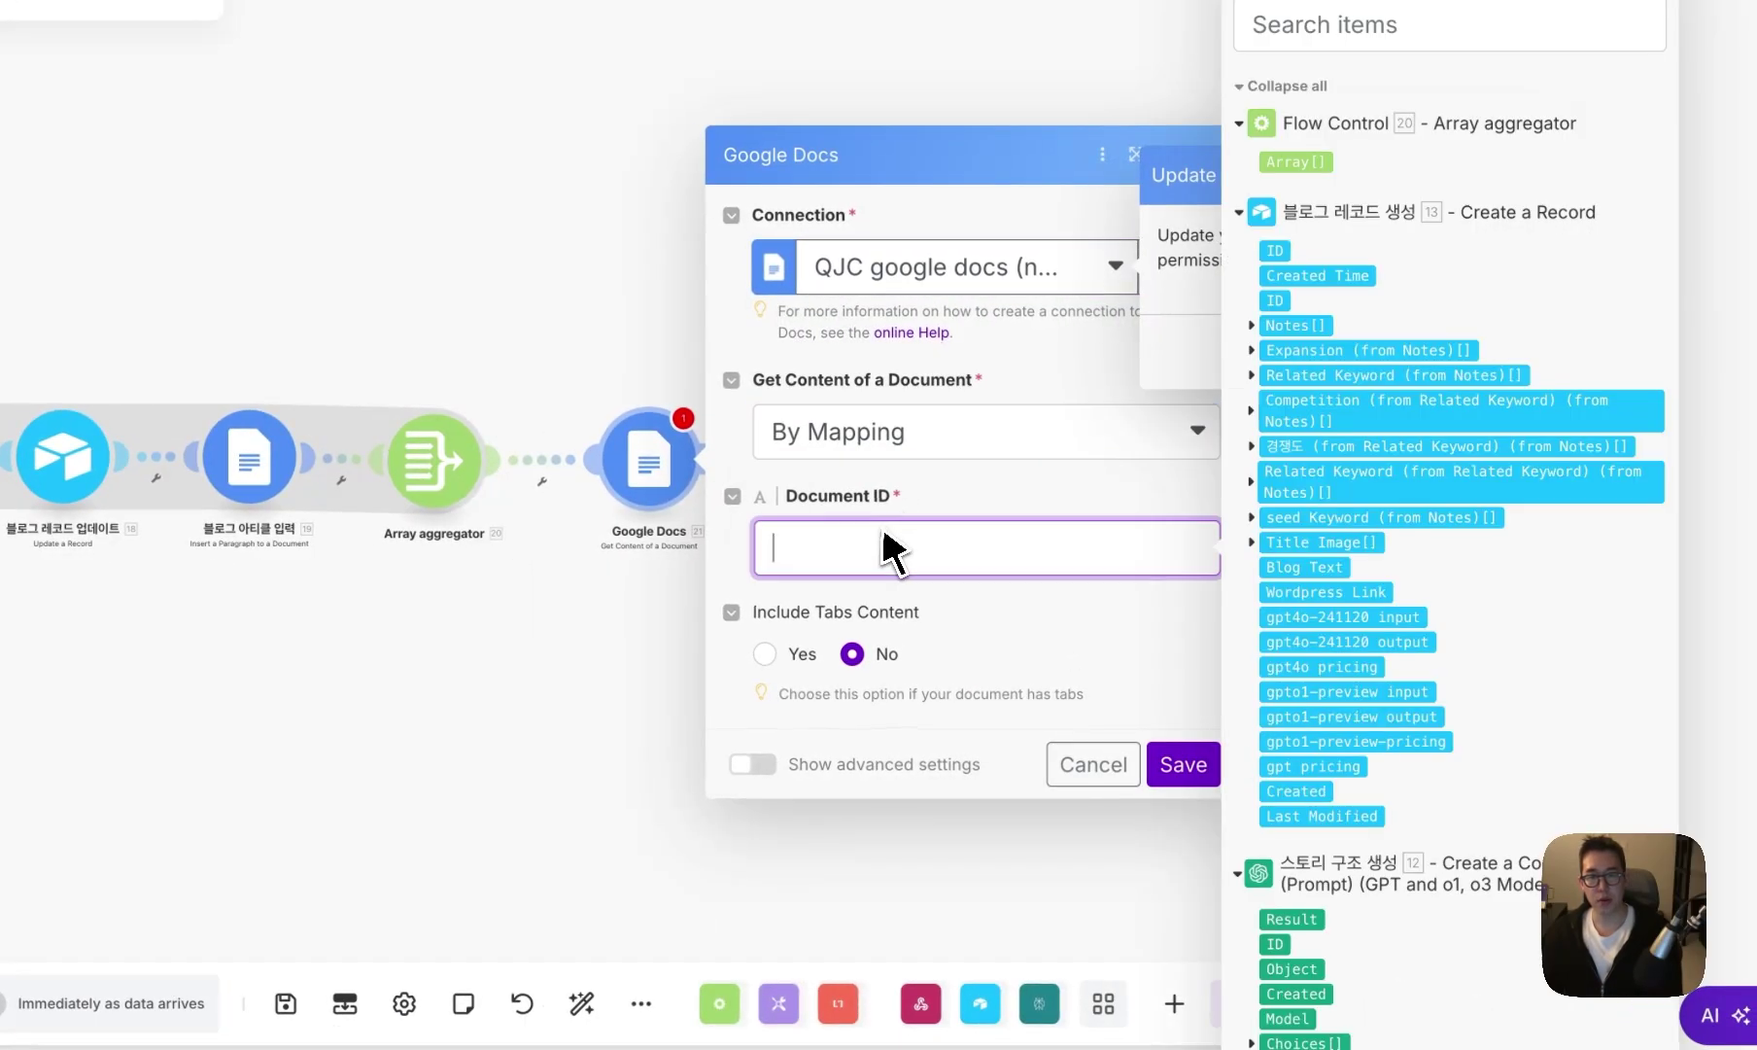
pyautogui.scroll(-10, 1264, 499)
pyautogui.scroll(-1, 1333, 477)
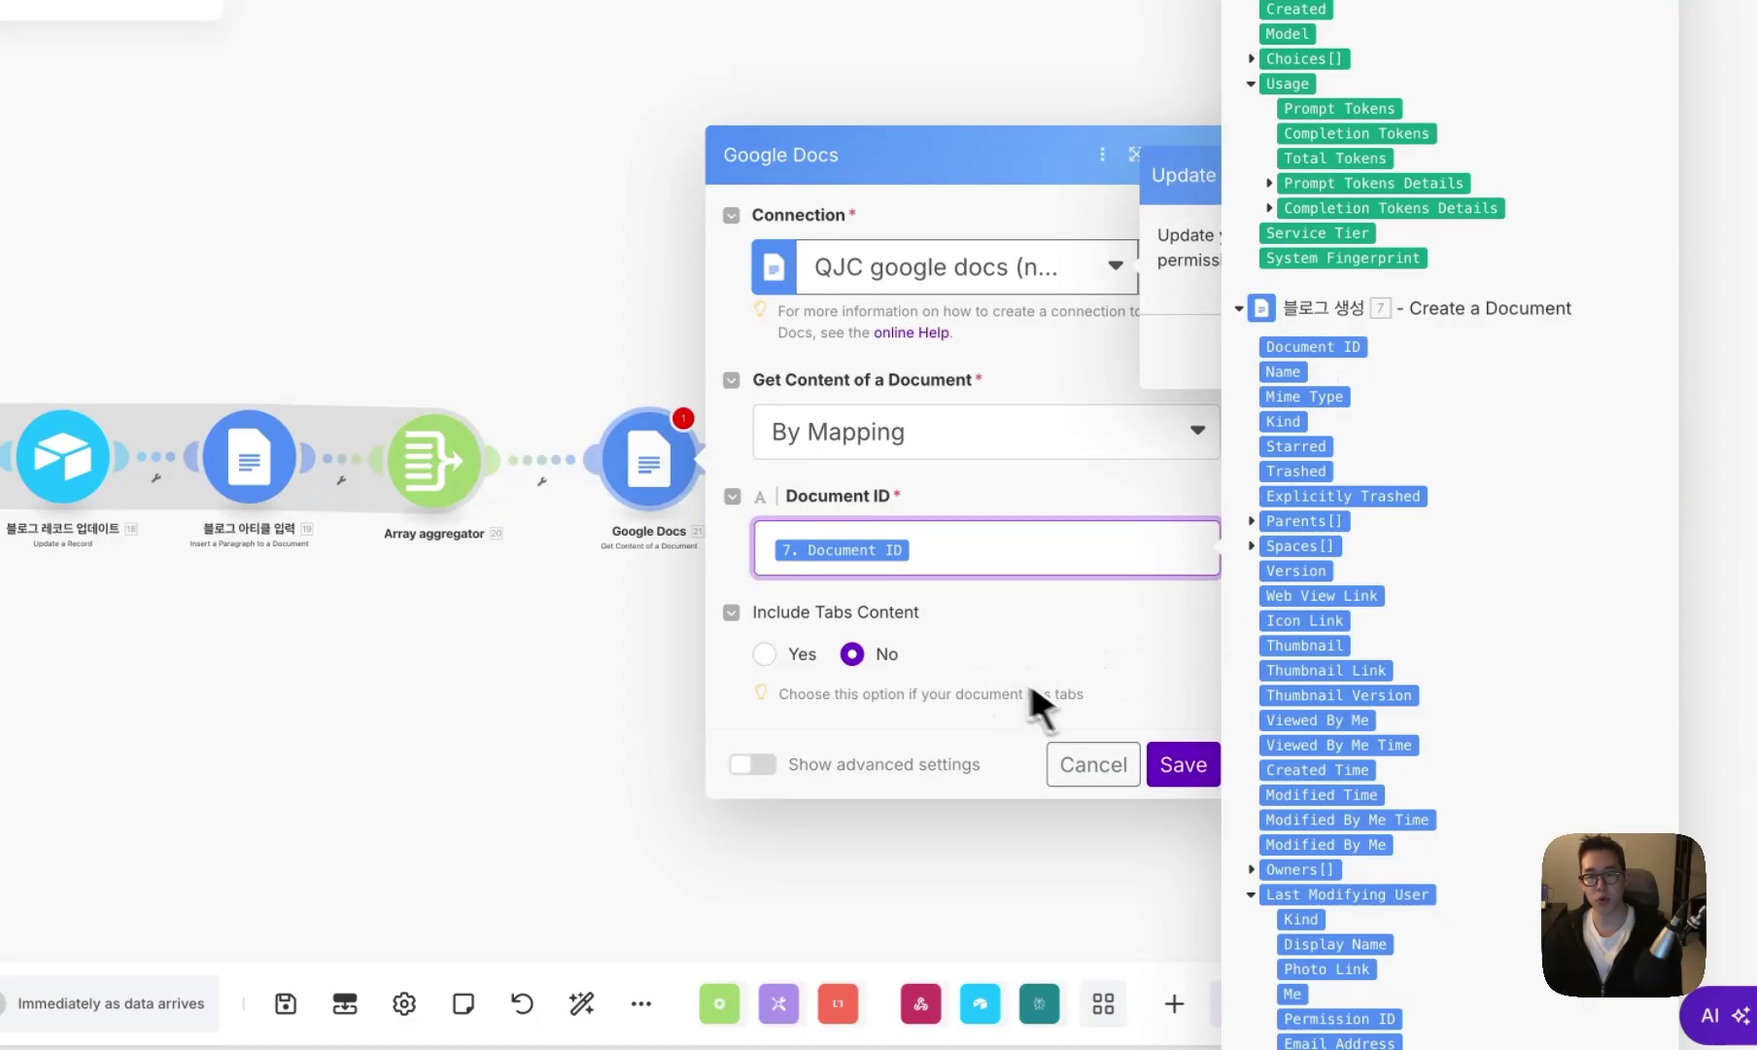
pyautogui.click(1166, 767)
# - Rename the module to 블로그 내용 가져오기 and auto-align the scenario layout
pyautogui.rightClick(657, 486)
pyautogui.click(765, 617)
pyautogui.write('q')
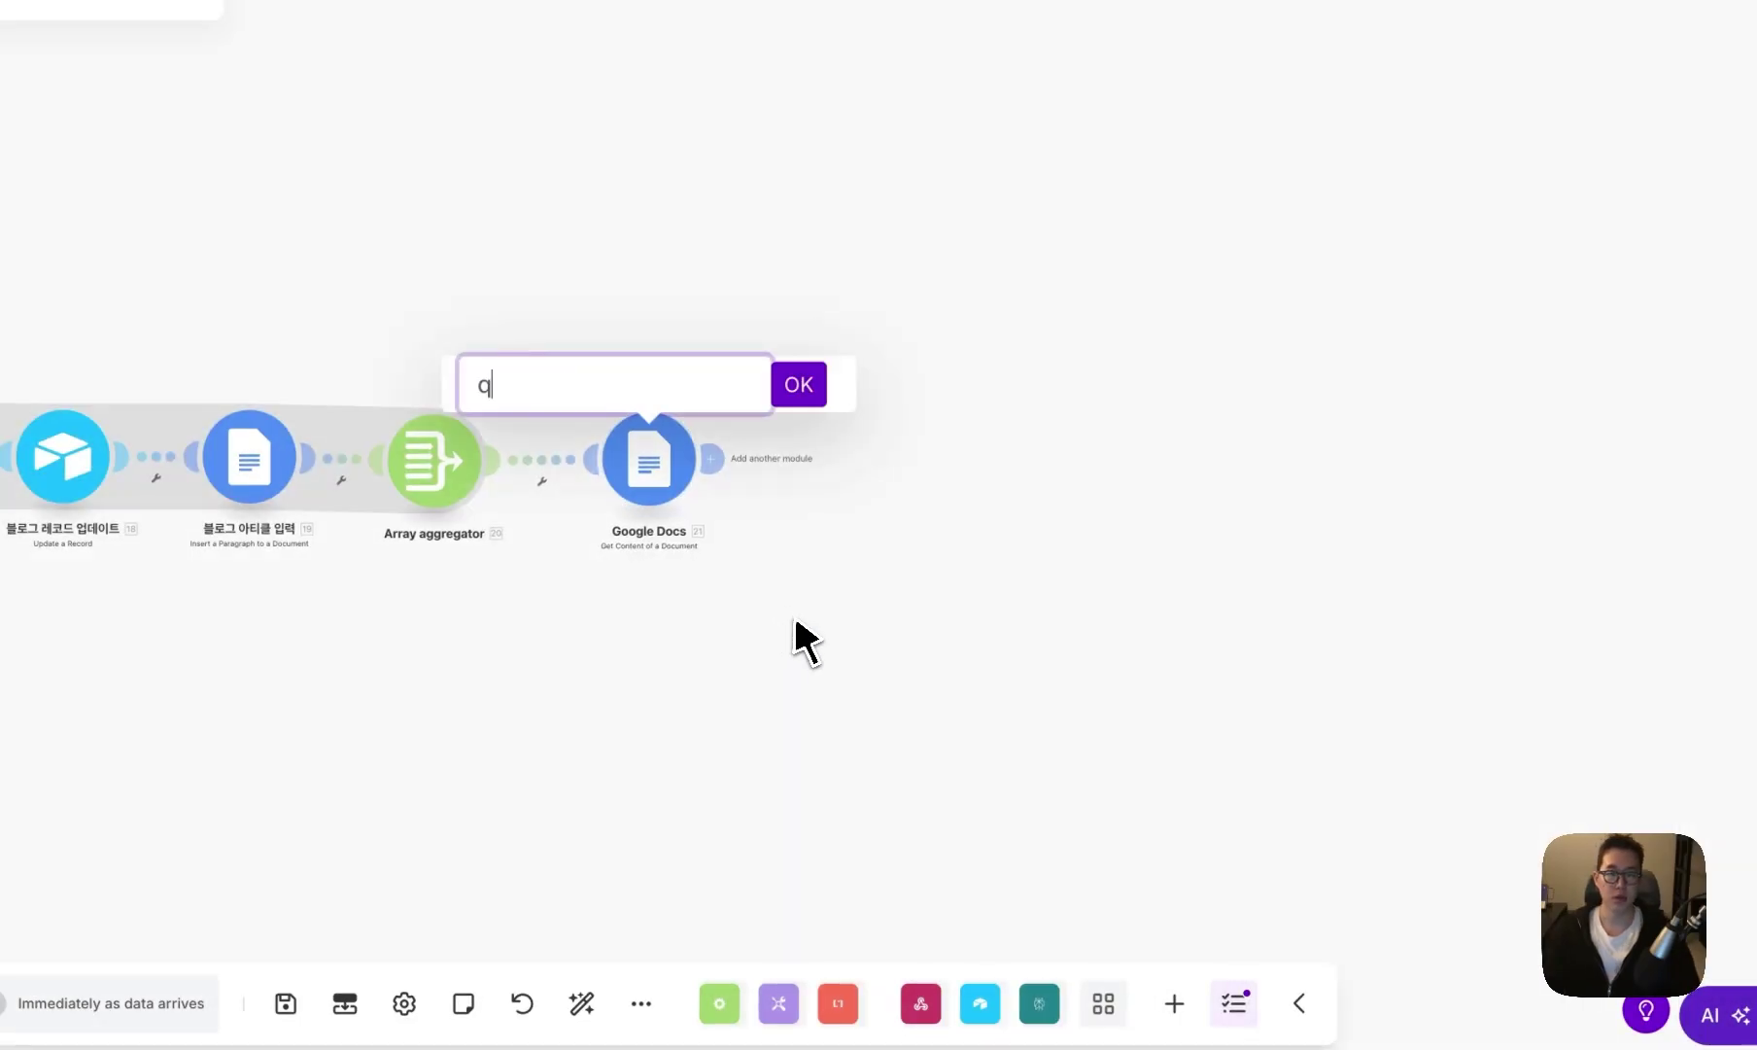
pyautogui.write('mf')
pyautogui.press('BackSpace')
pyautogui.press('BackSpace')
pyautogui.press('BackSpace')
pyautogui.write('블로그 내용 가졍')
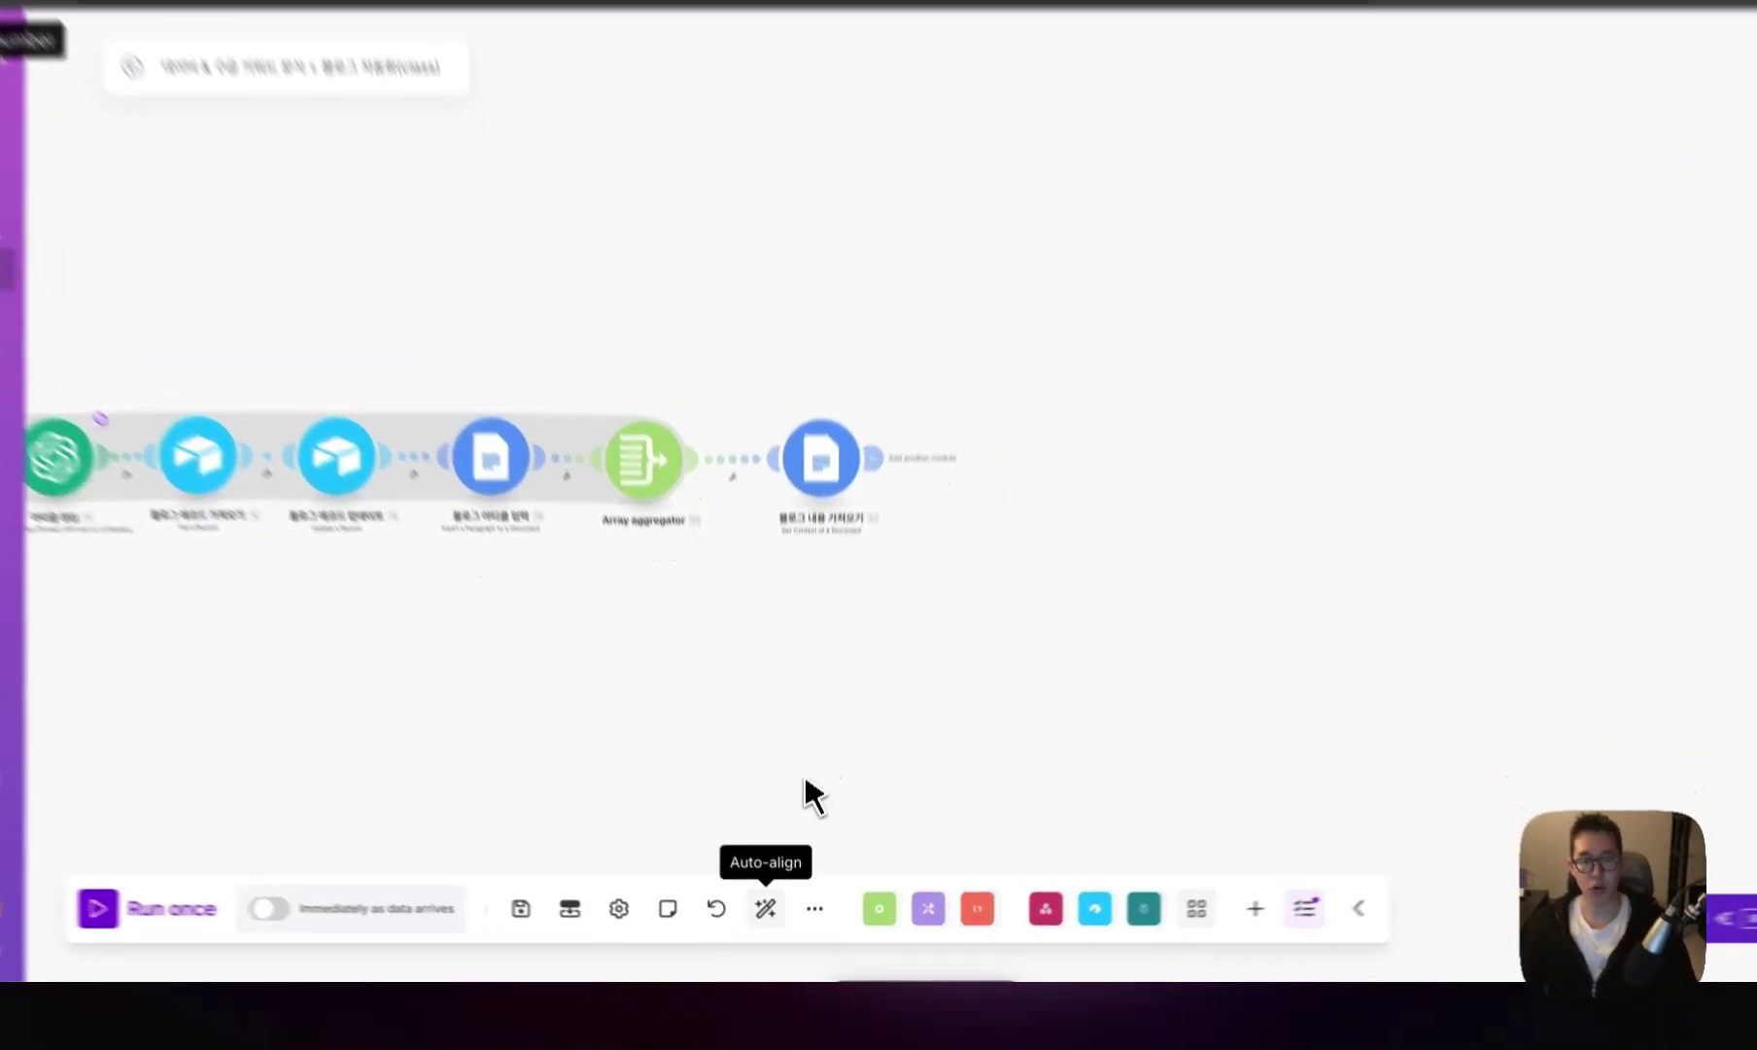
pyautogui.click(771, 919)
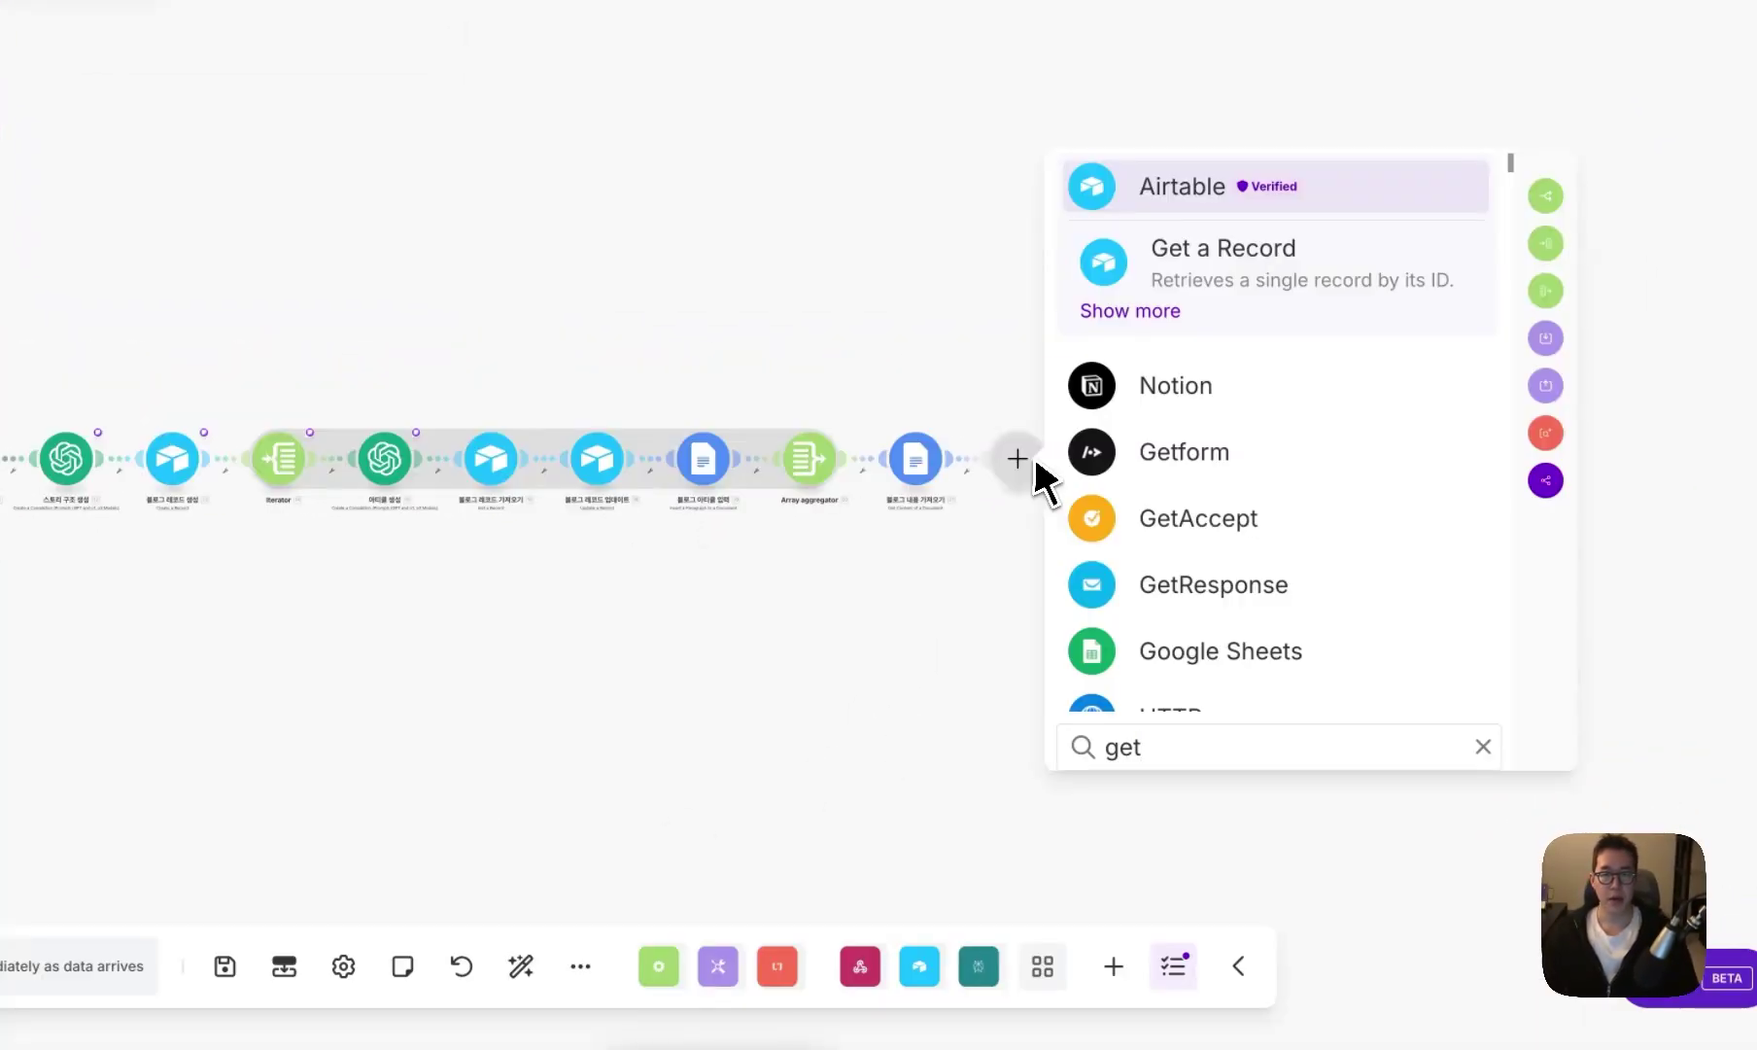
# - Add a Google Drive Get a Share Link module sharing 21. Document ID with Anyone as Reader
pyautogui.press('BackSpace')
pyautogui.press('BackSpace')
pyautogui.press('BackSpace')
pyautogui.write('google drive')
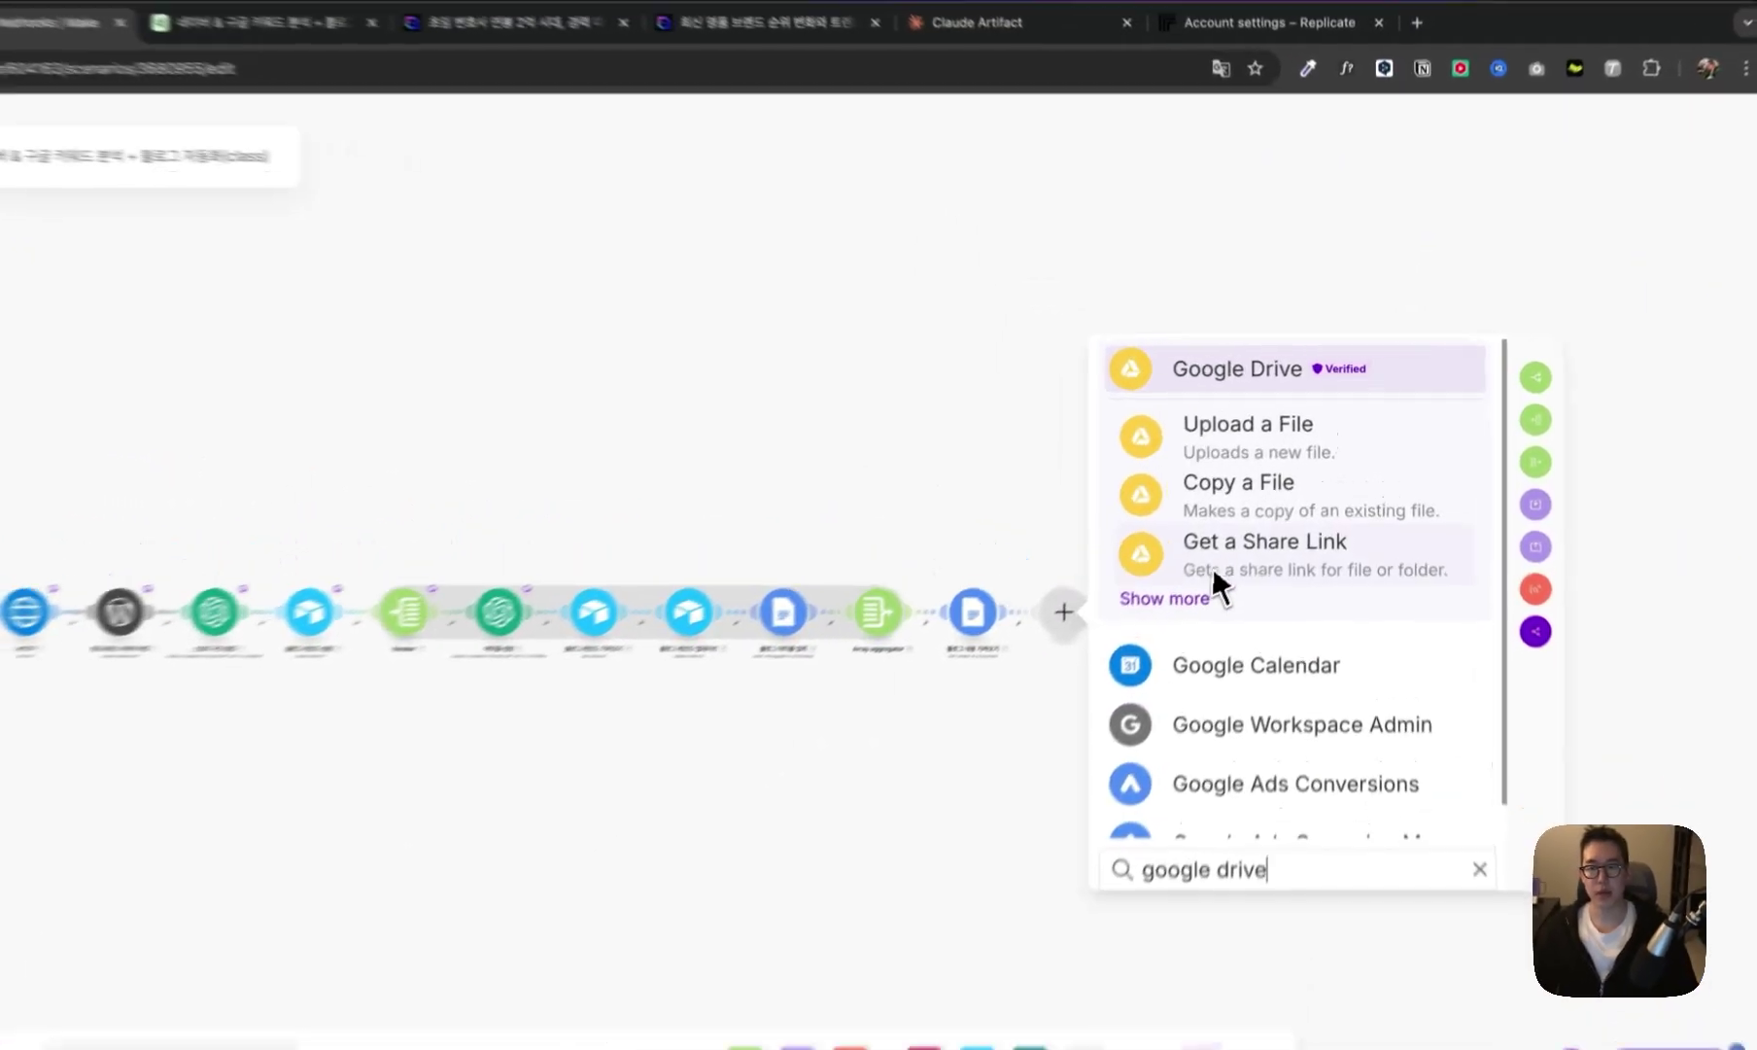
pyautogui.click(1254, 514)
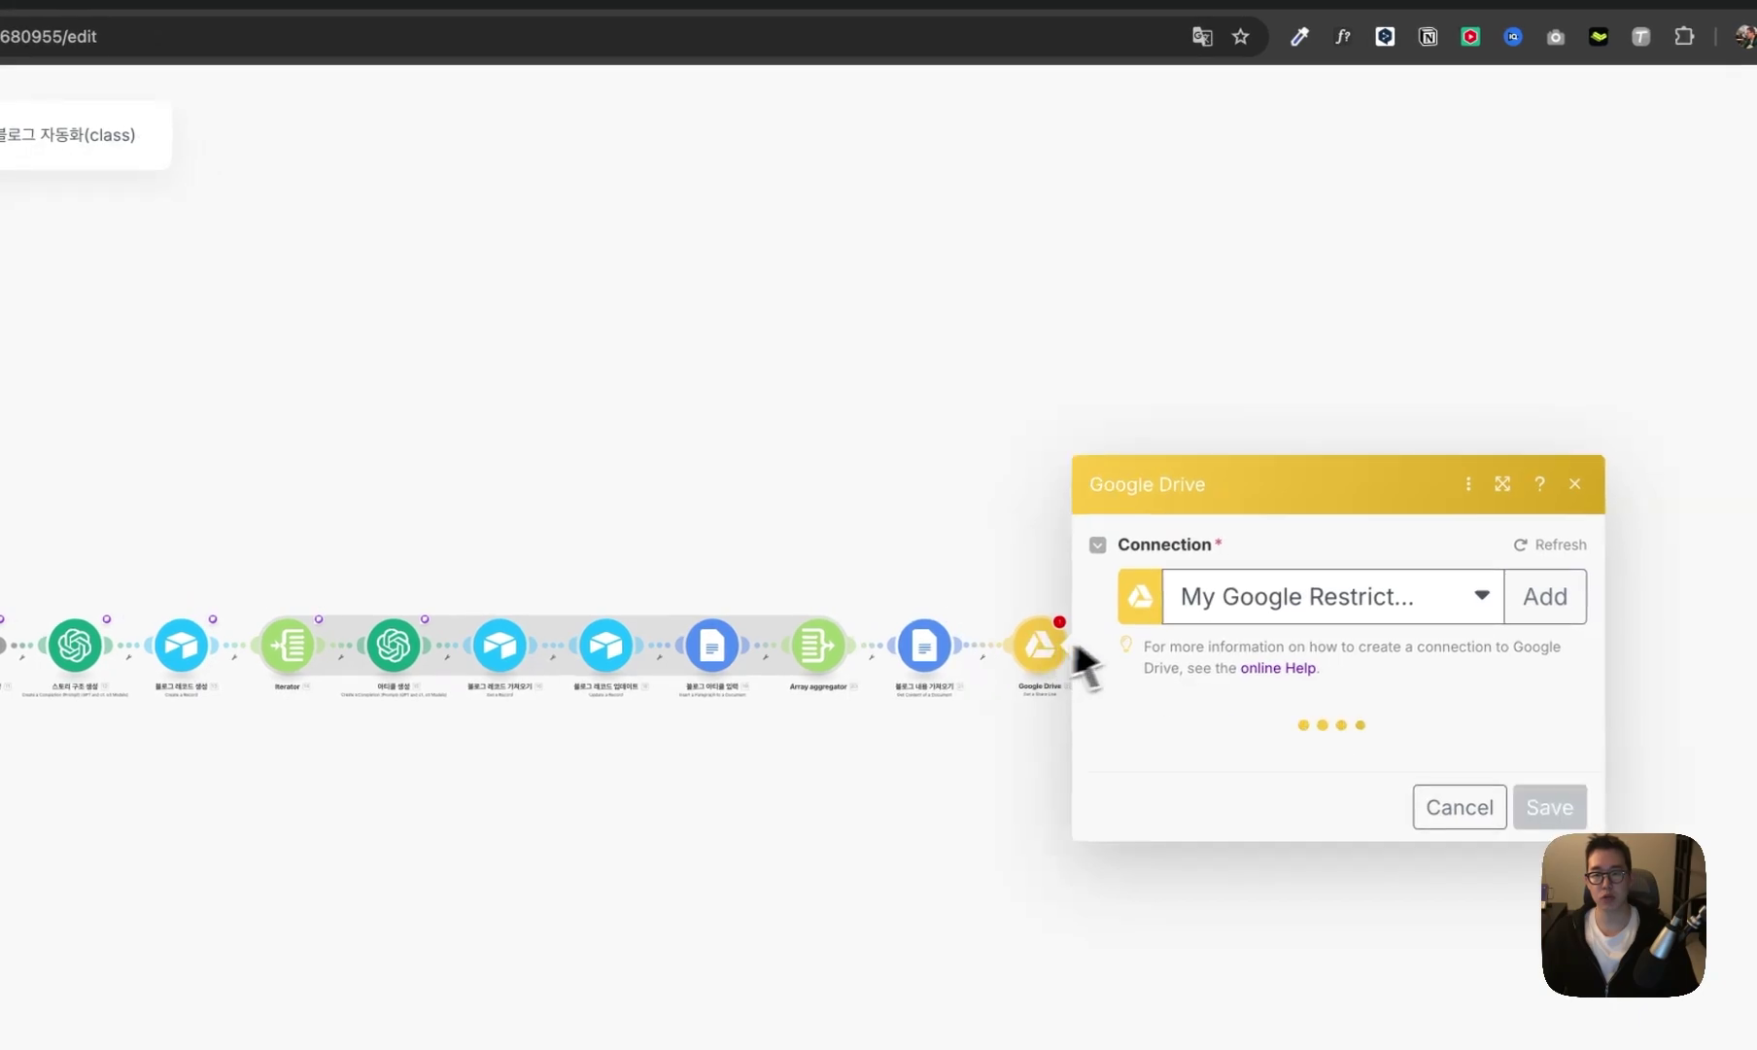
pyautogui.click(1279, 227)
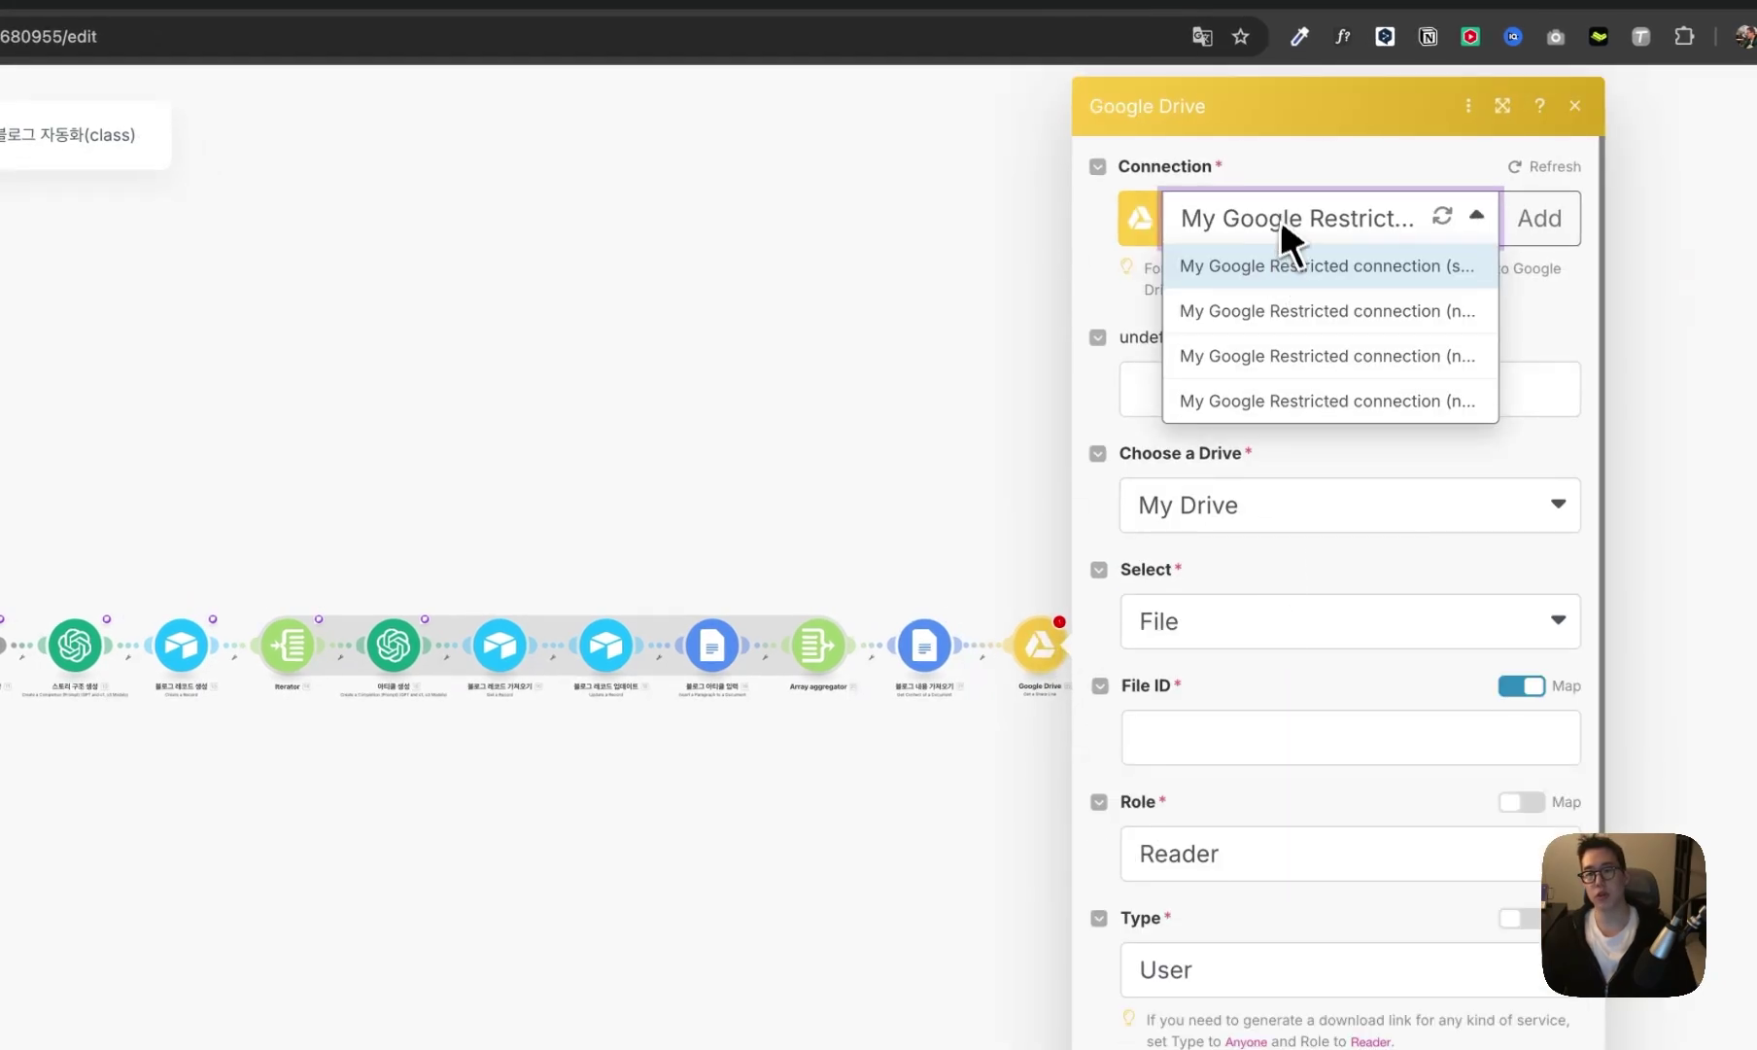
pyautogui.click(1281, 265)
pyautogui.click(1211, 613)
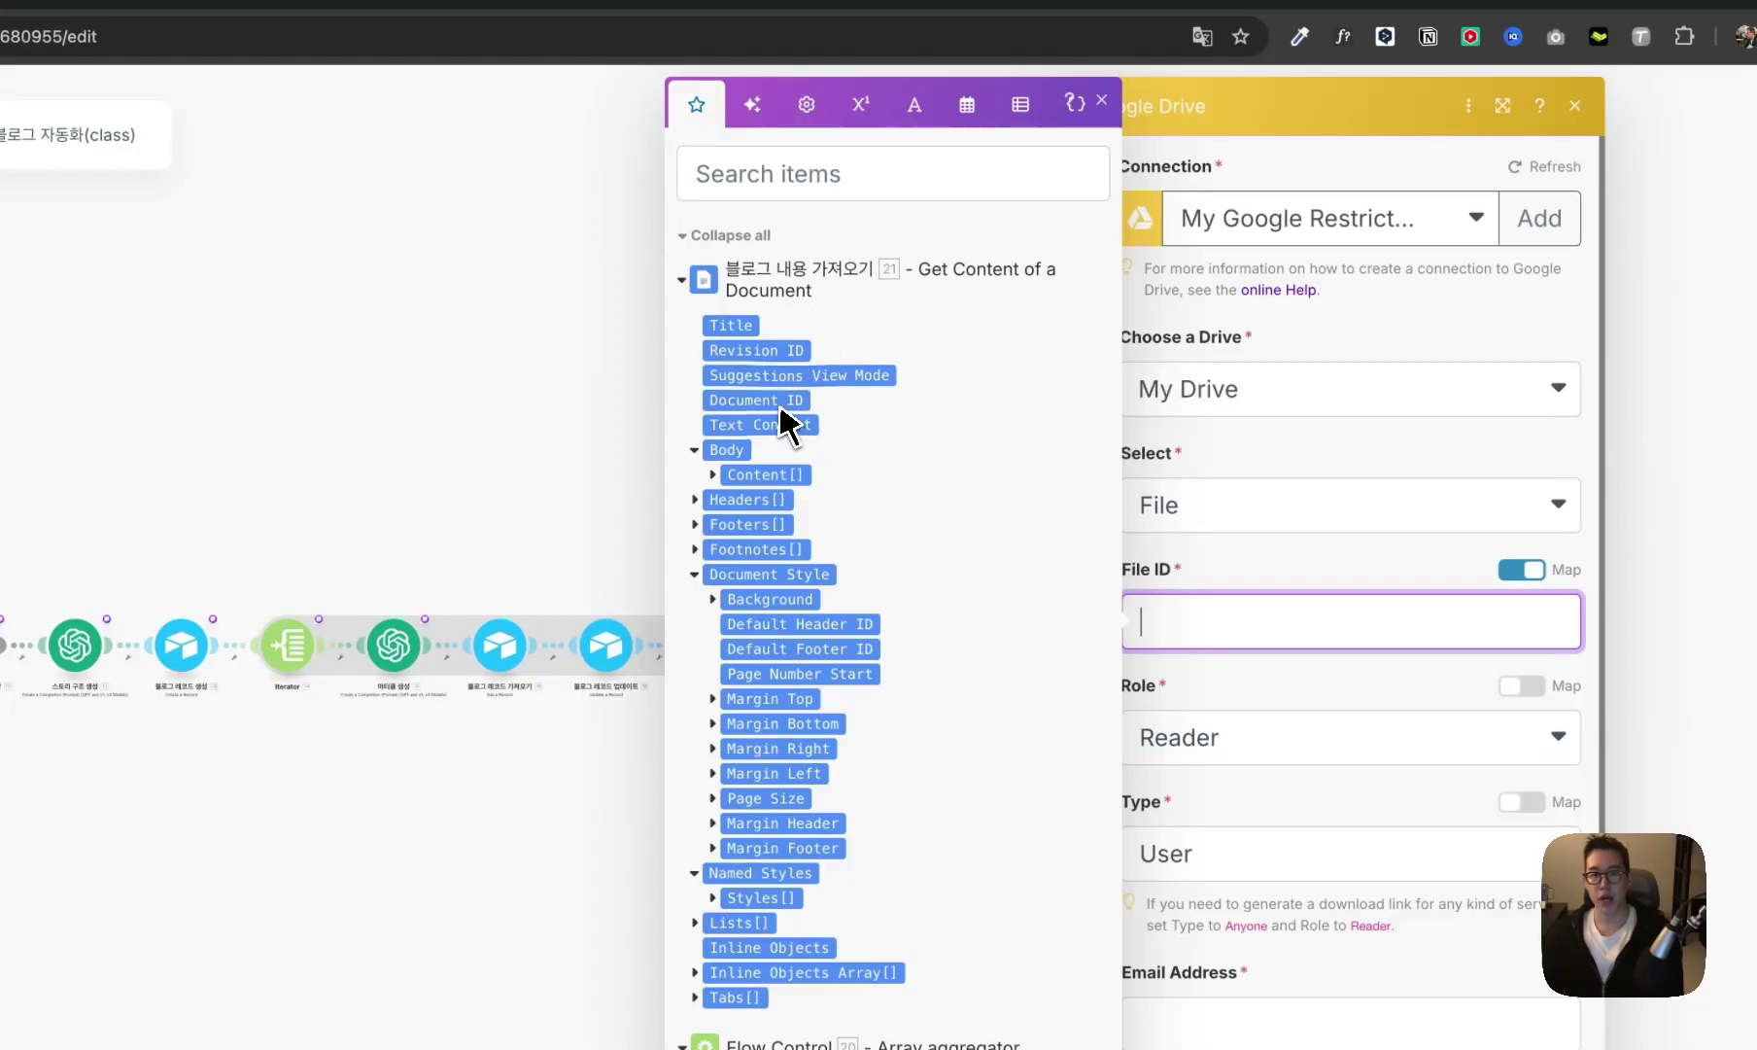
pyautogui.click(1318, 704)
pyautogui.click(1288, 744)
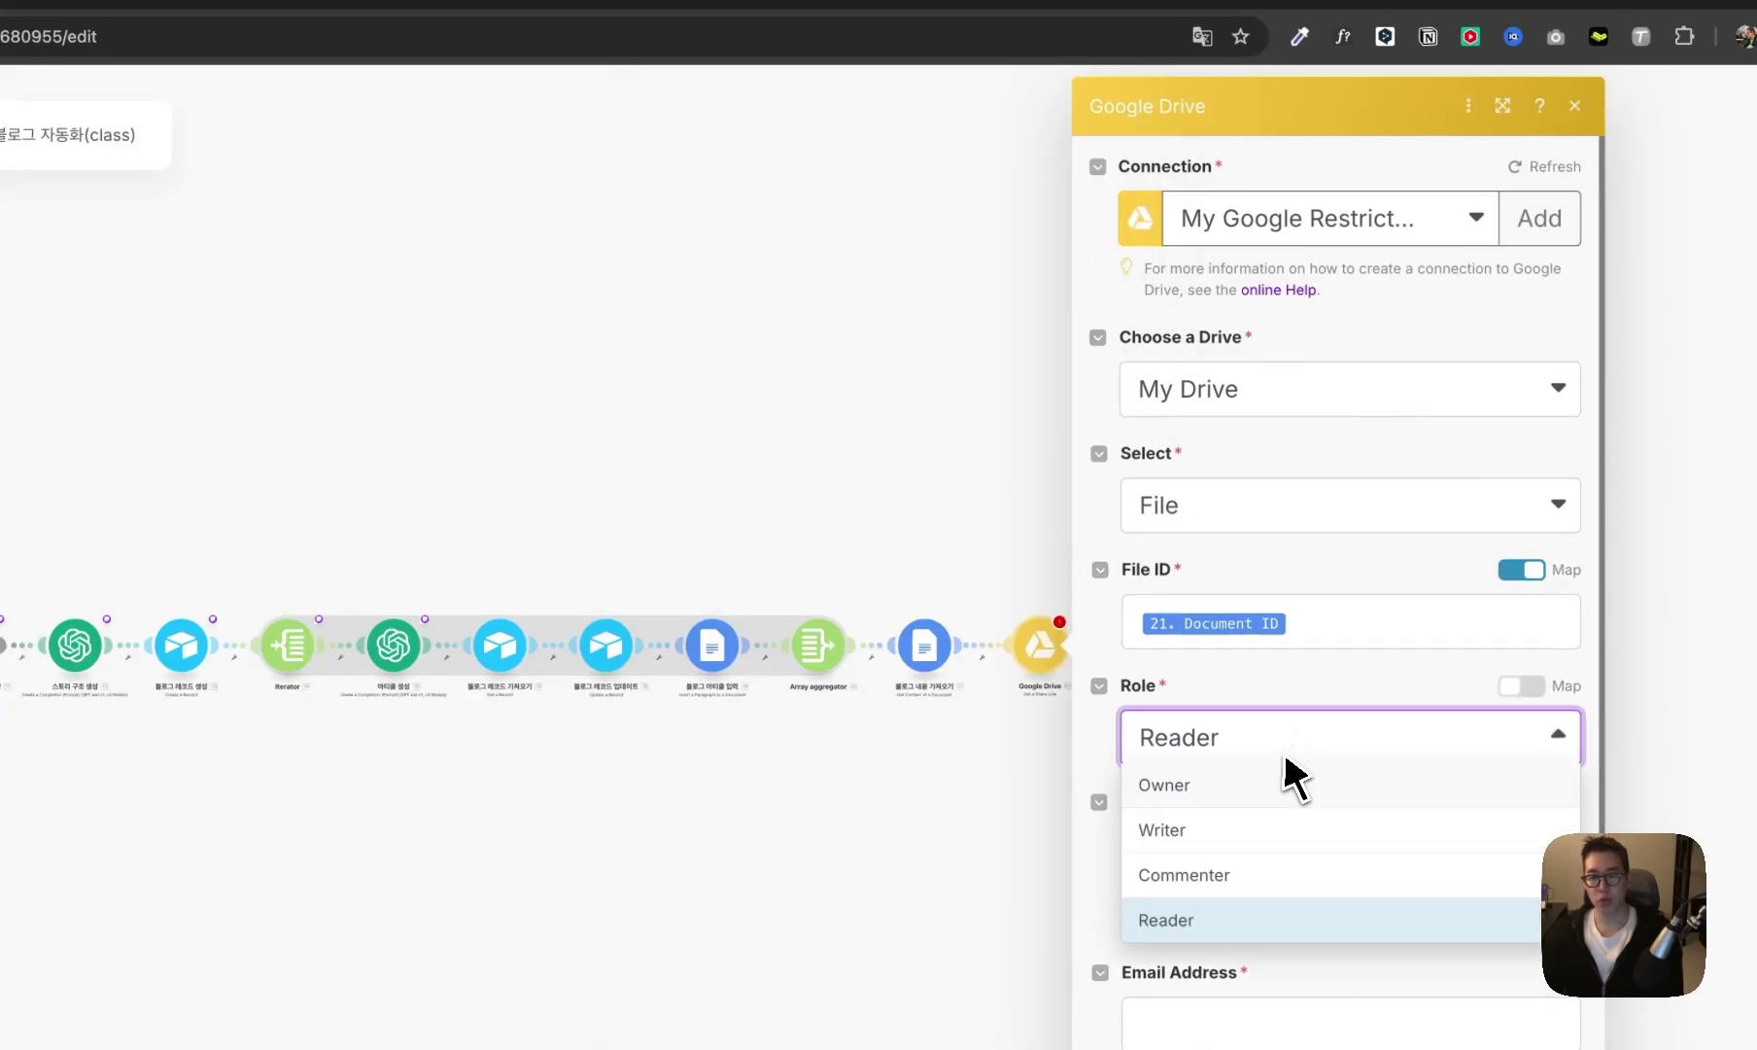
pyautogui.click(1330, 572)
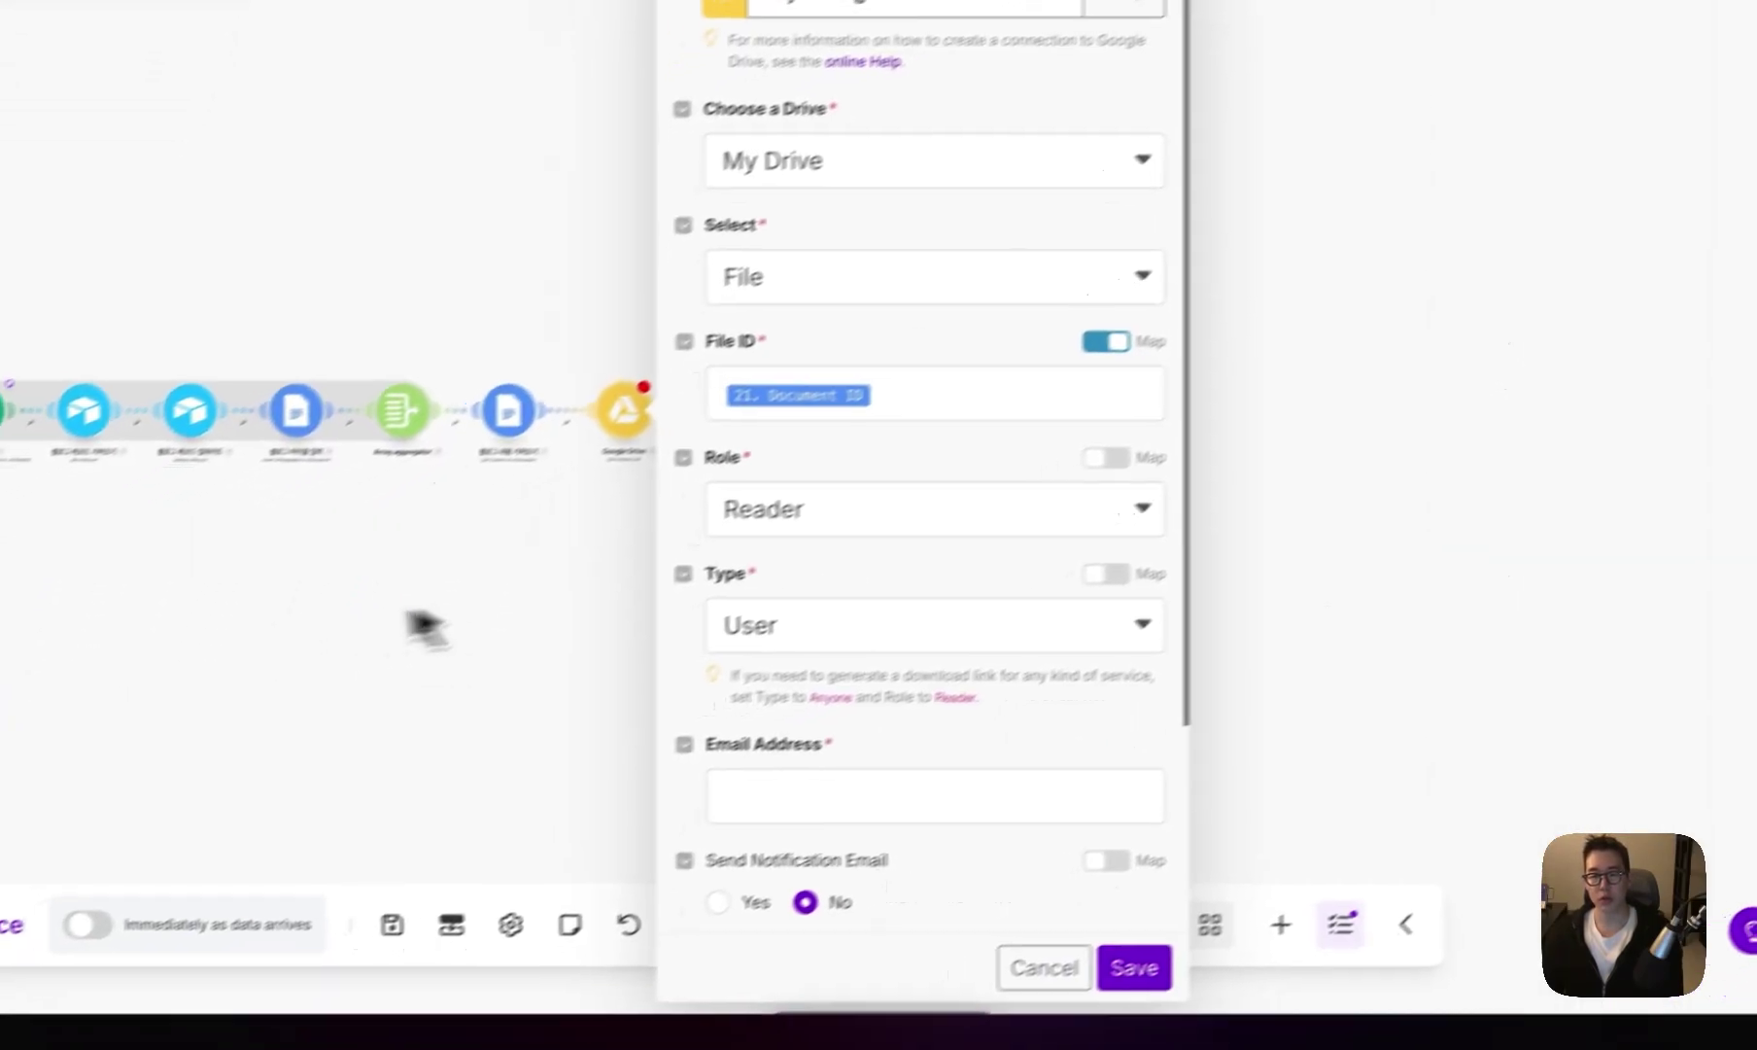
pyautogui.click(1293, 669)
pyautogui.click(873, 775)
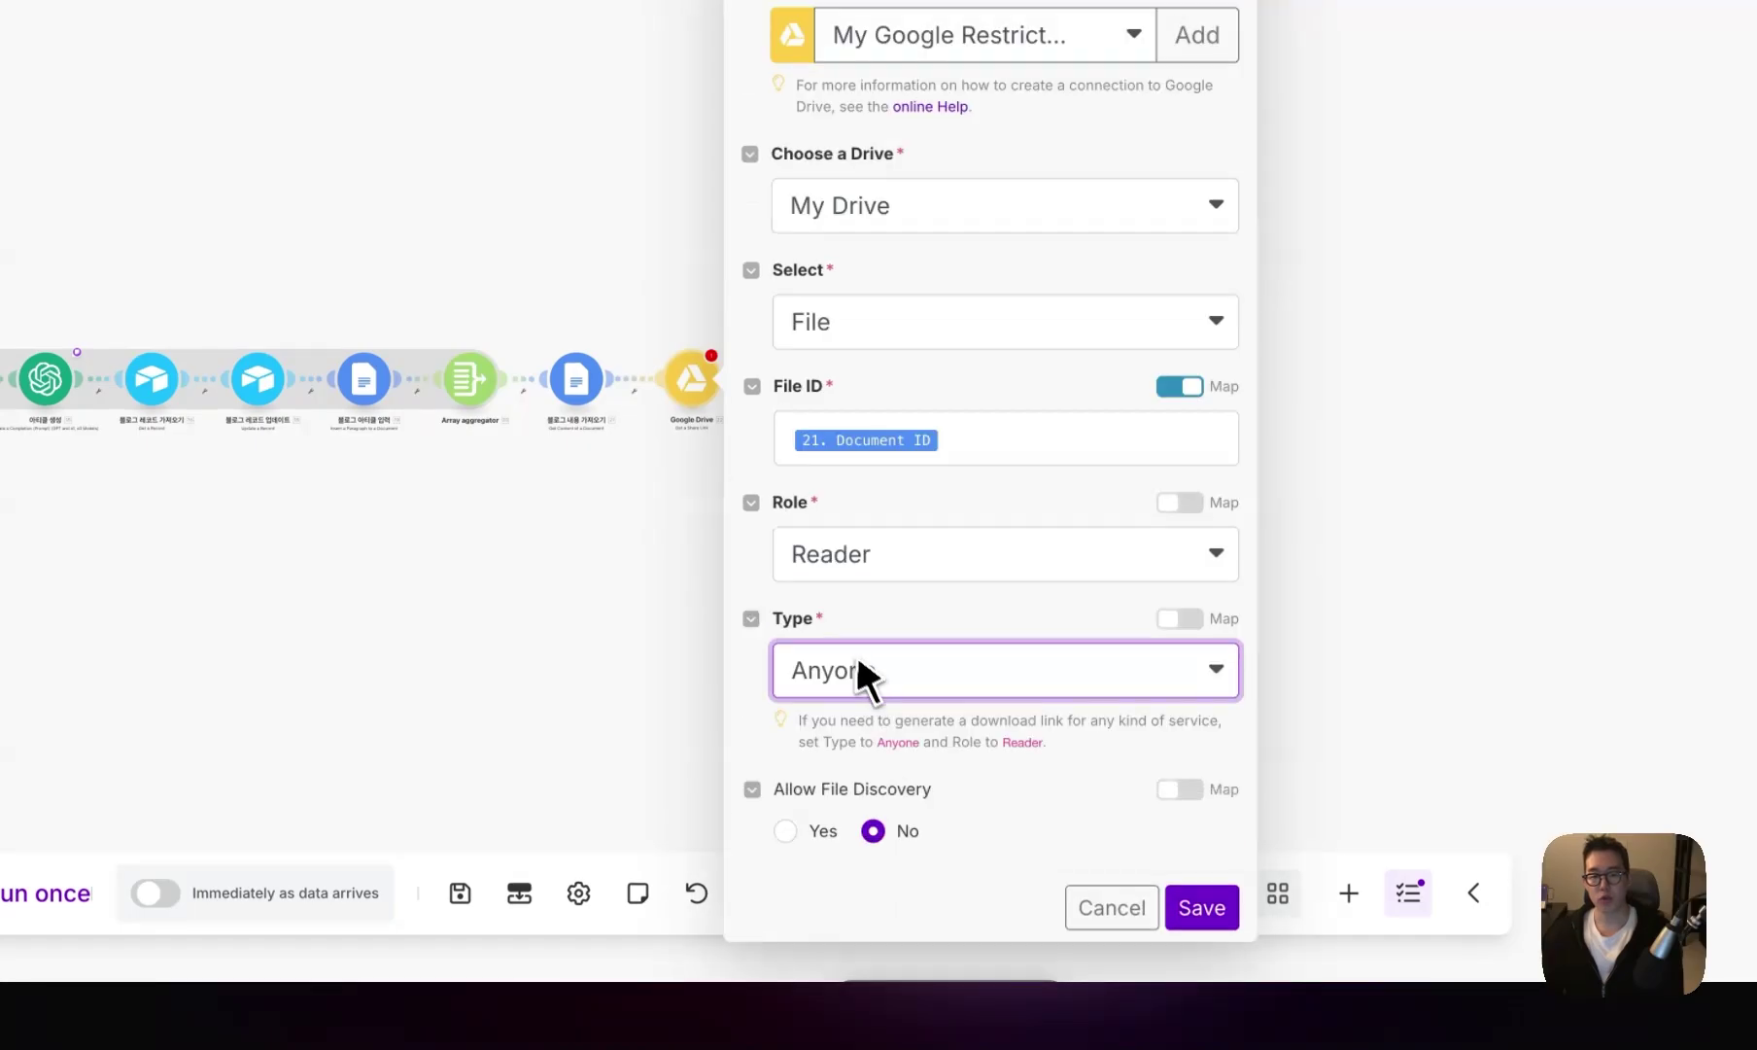
pyautogui.click(1202, 871)
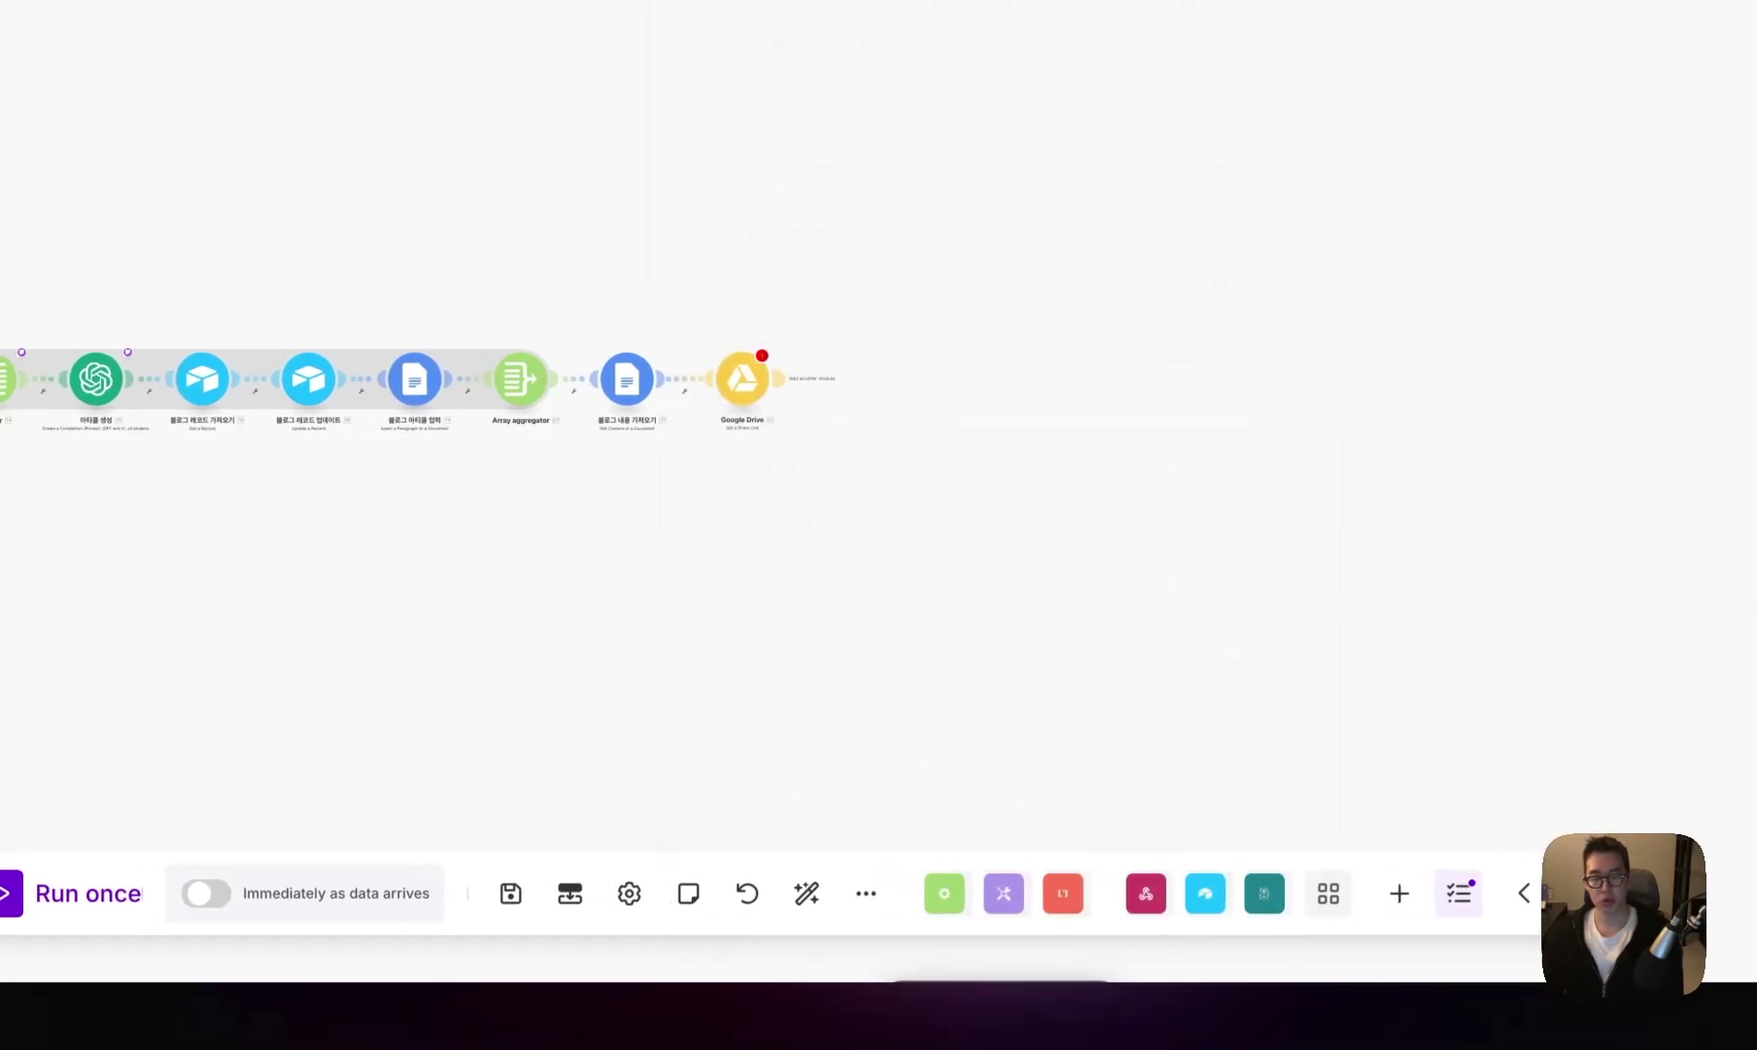
# - Add a Markdown to HTML module after Google Drive, converting the mapped 21. Text Content
pyautogui.click(783, 388)
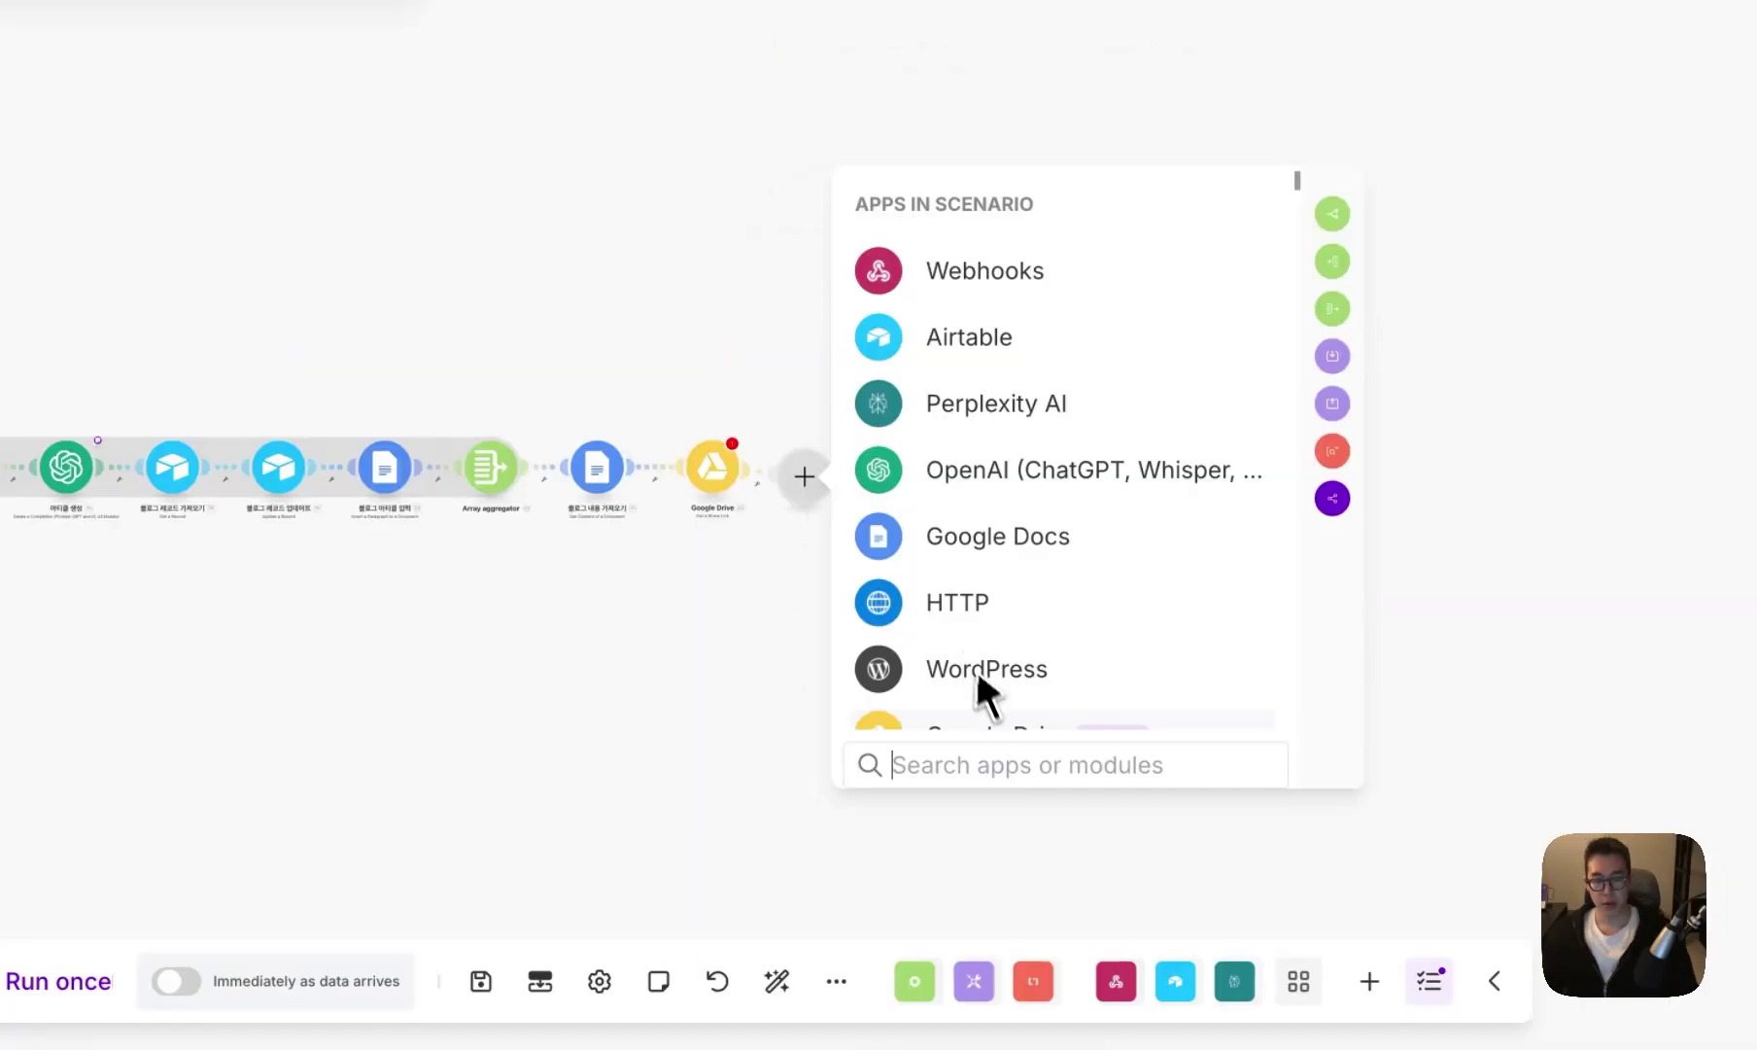
pyautogui.scroll(-10, 981, 690)
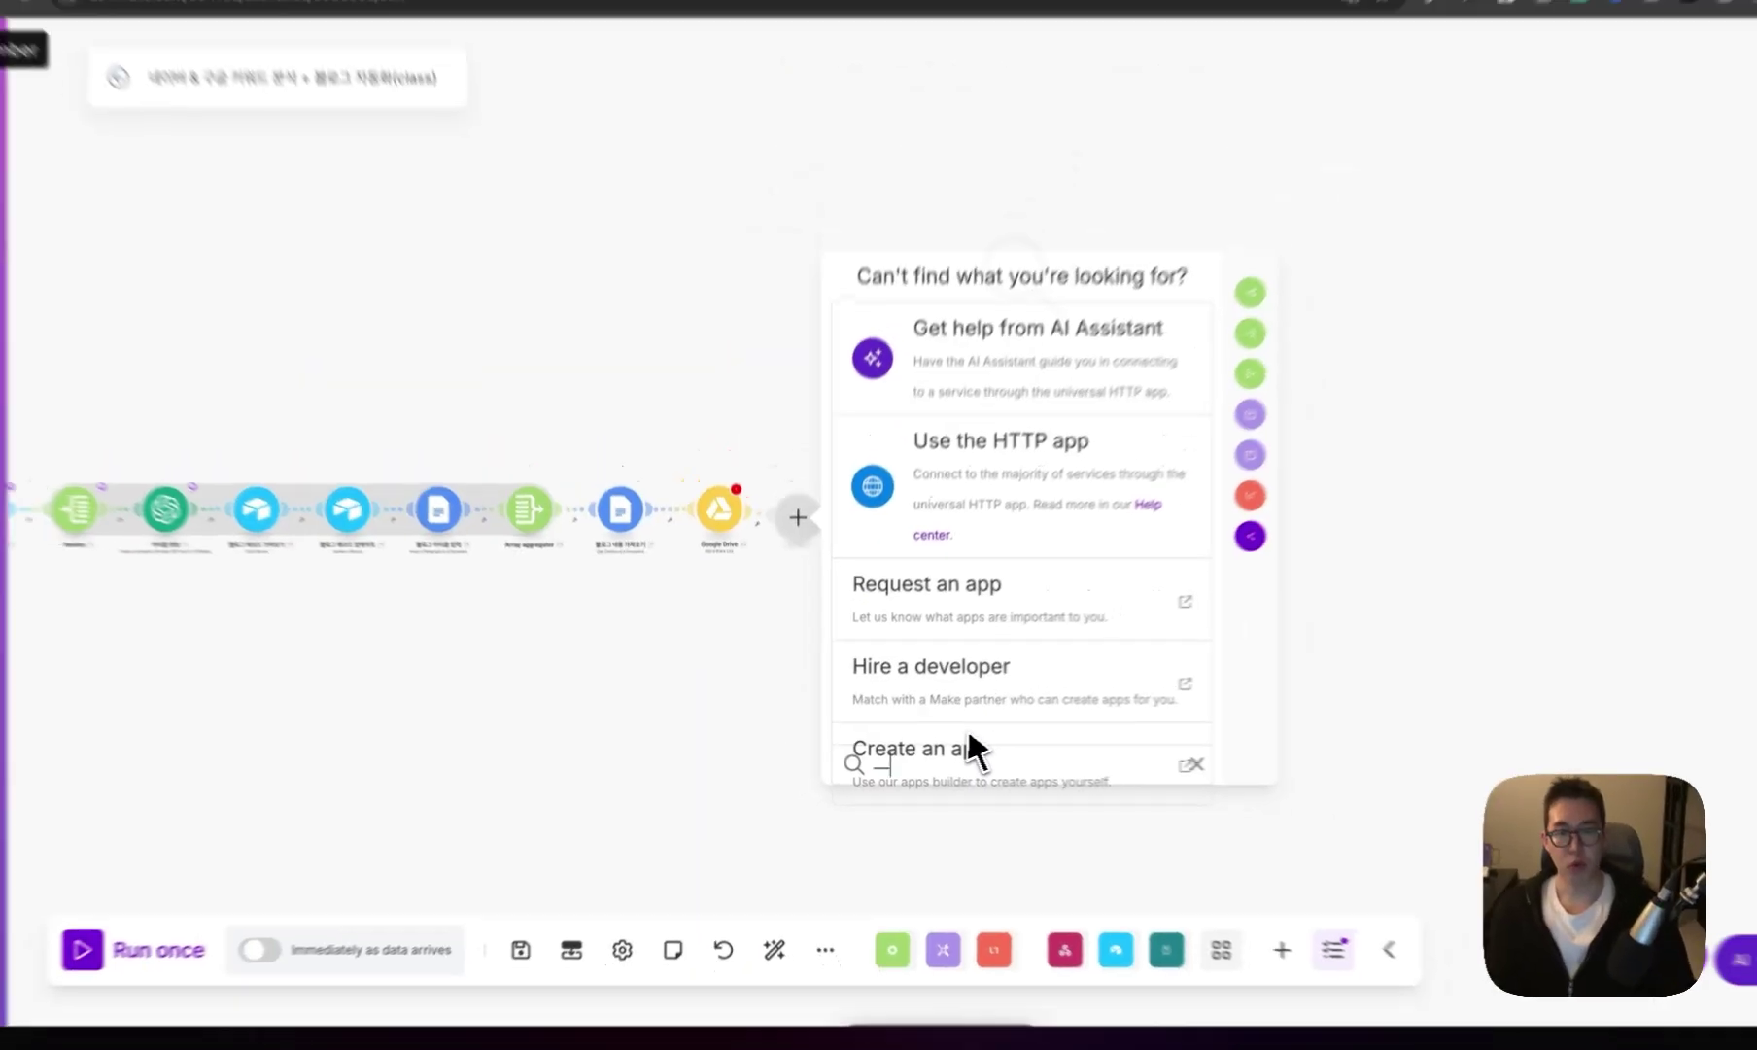
pyautogui.scroll(10, 981, 680)
pyautogui.write('mar')
pyautogui.write('k down')
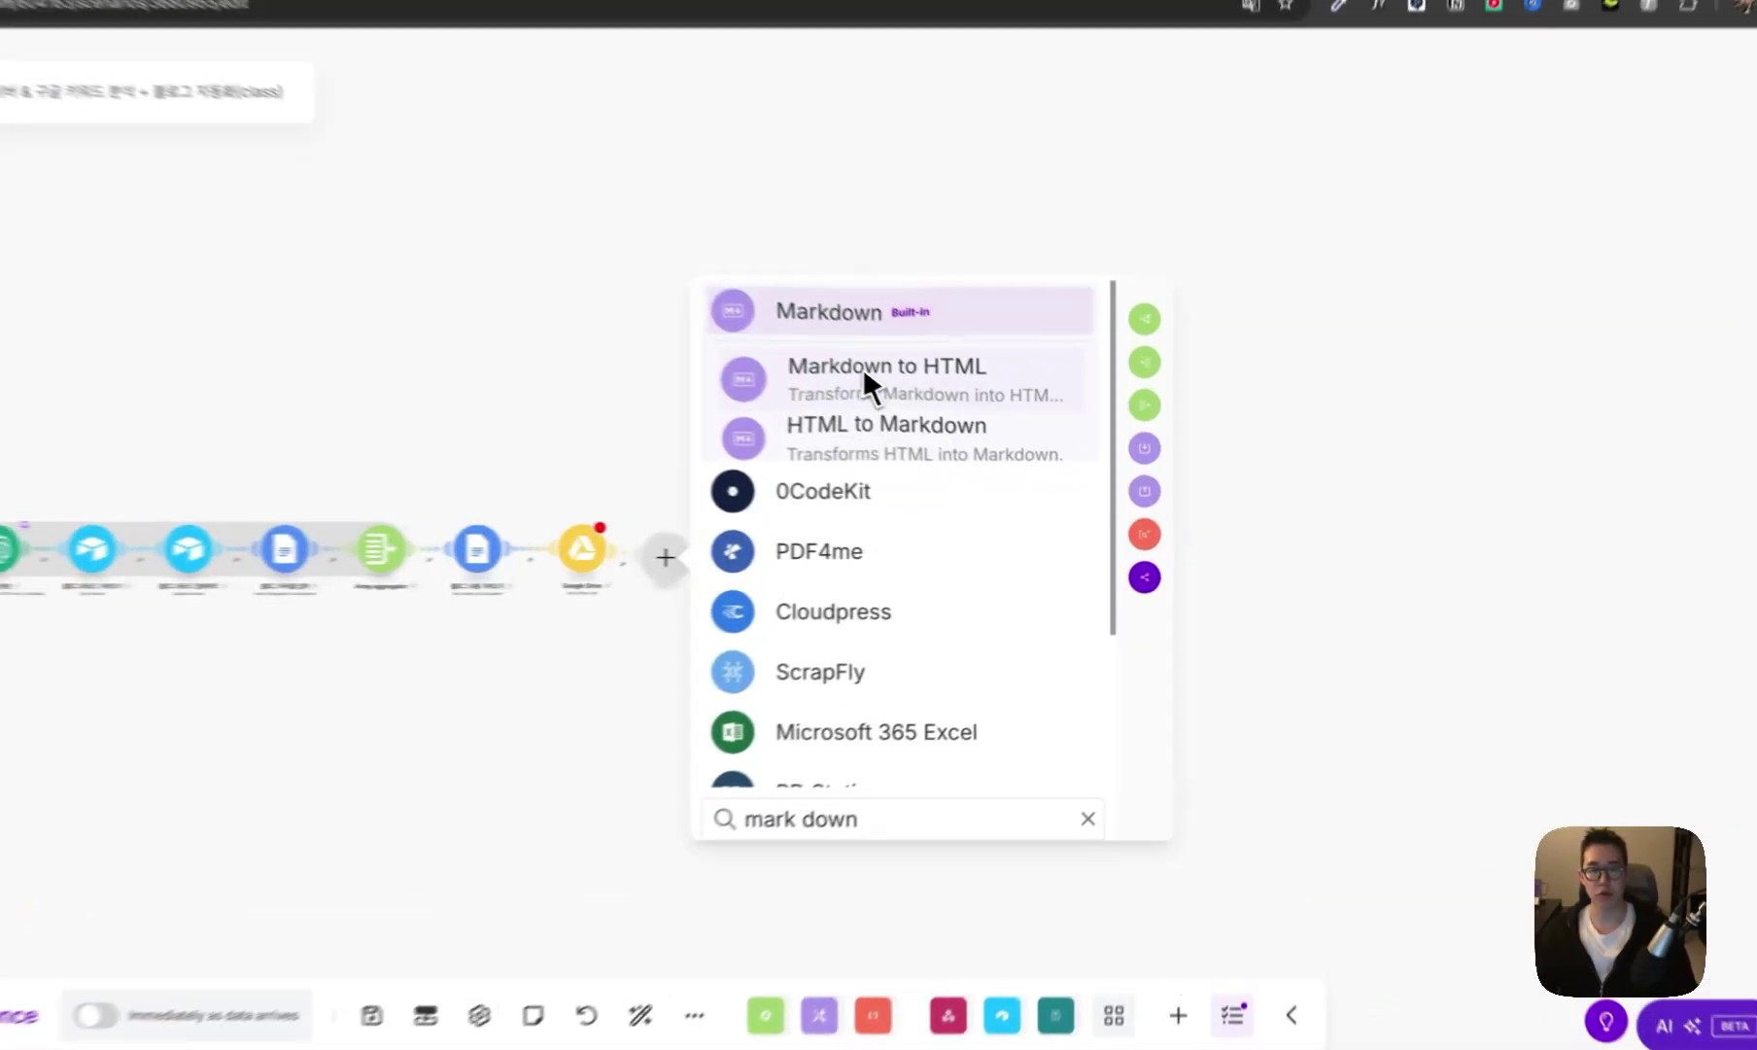
pyautogui.click(948, 416)
pyautogui.click(1085, 516)
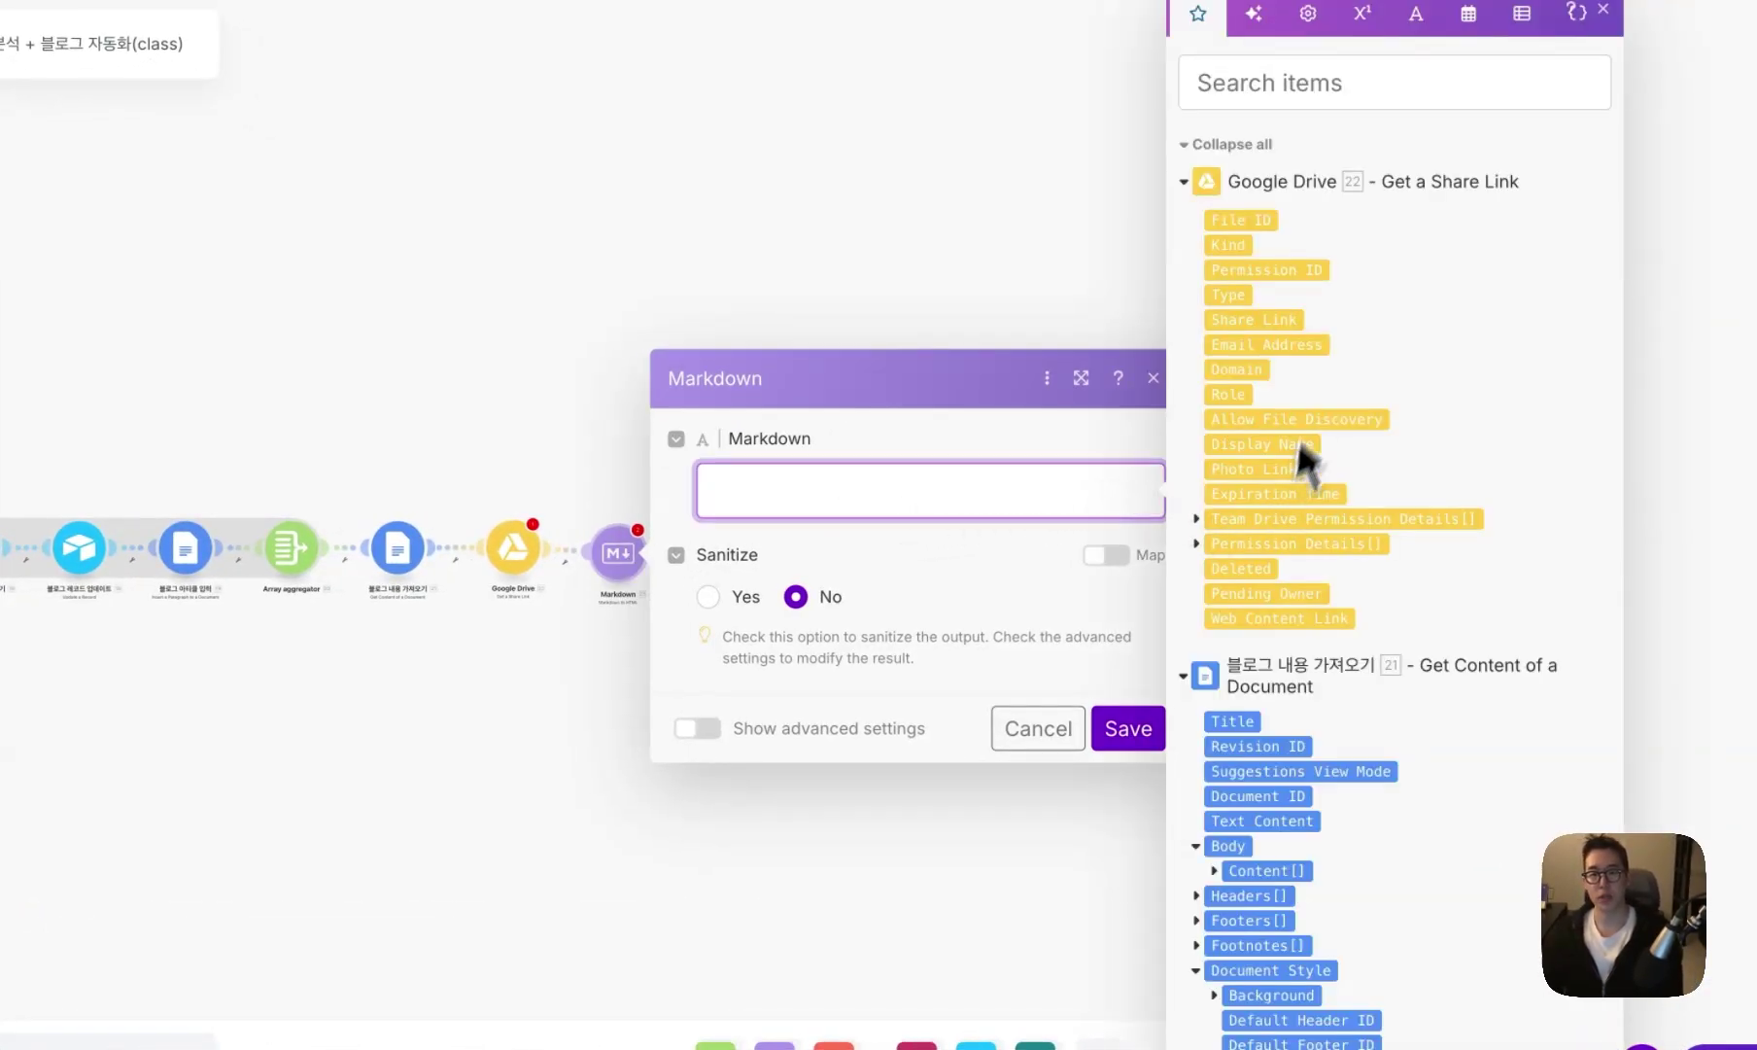
pyautogui.scroll(-2, 1274, 630)
pyautogui.scroll(-1, 1285, 593)
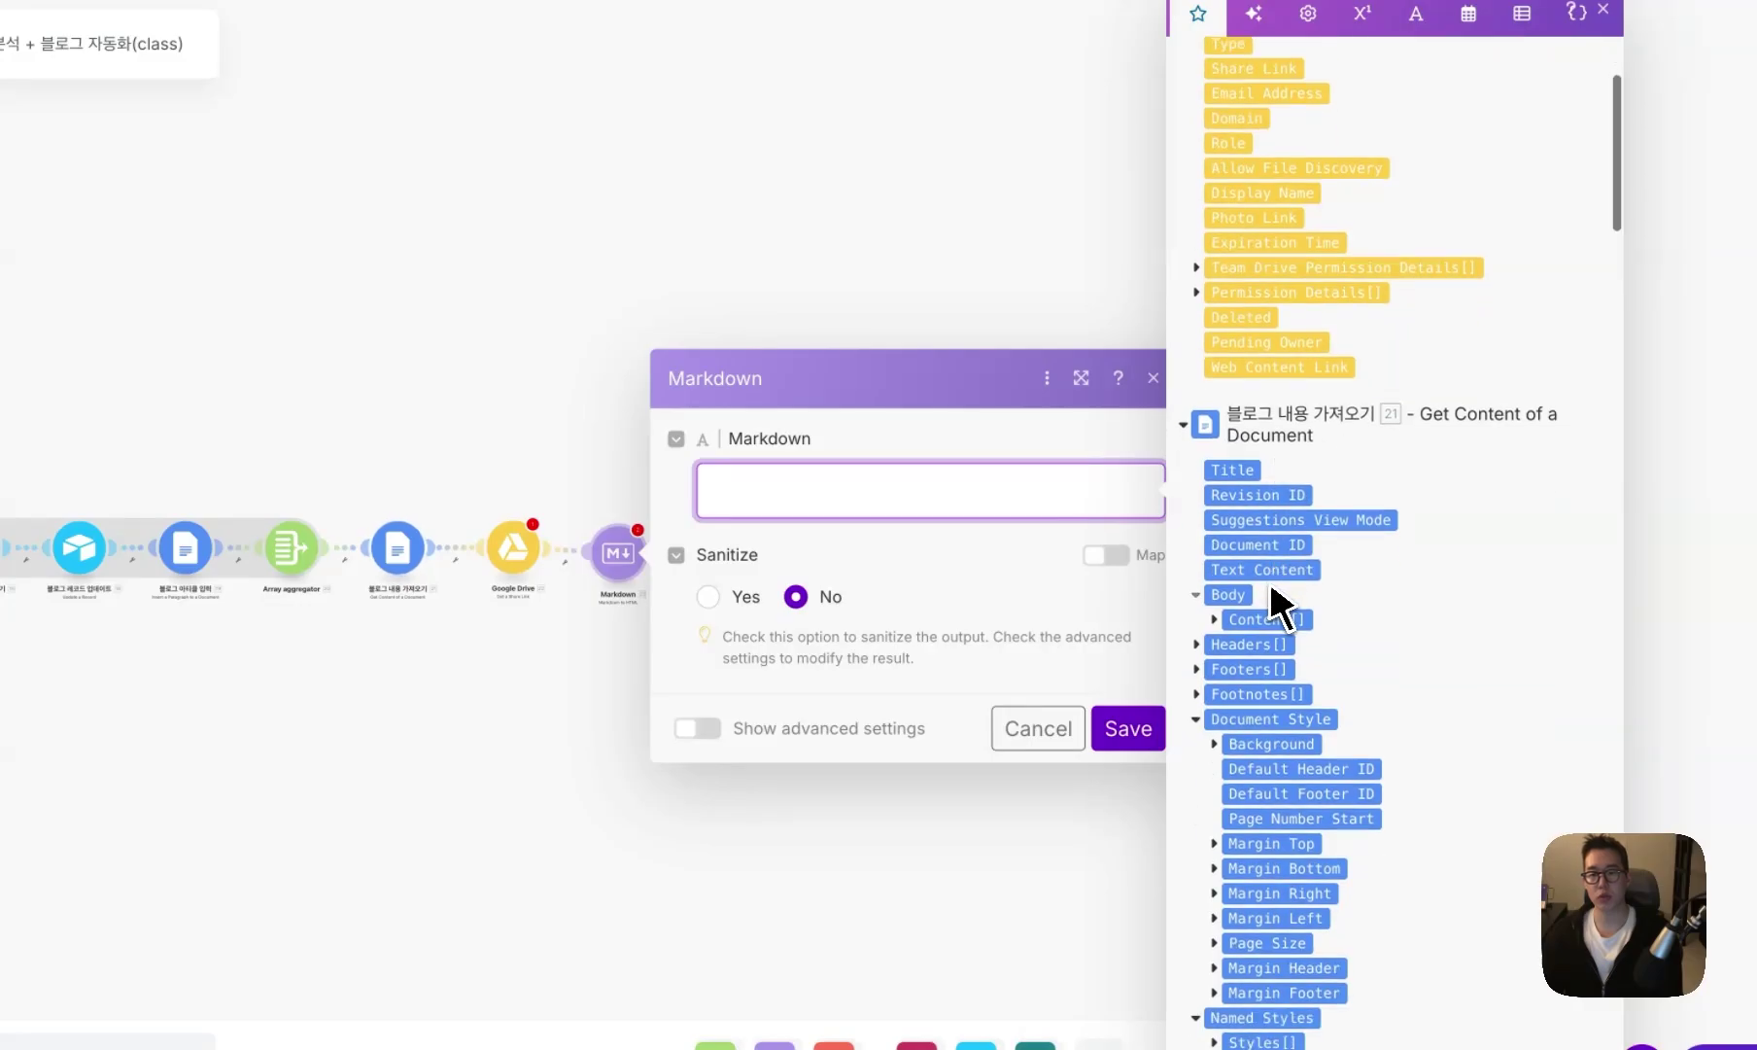
pyautogui.click(910, 580)
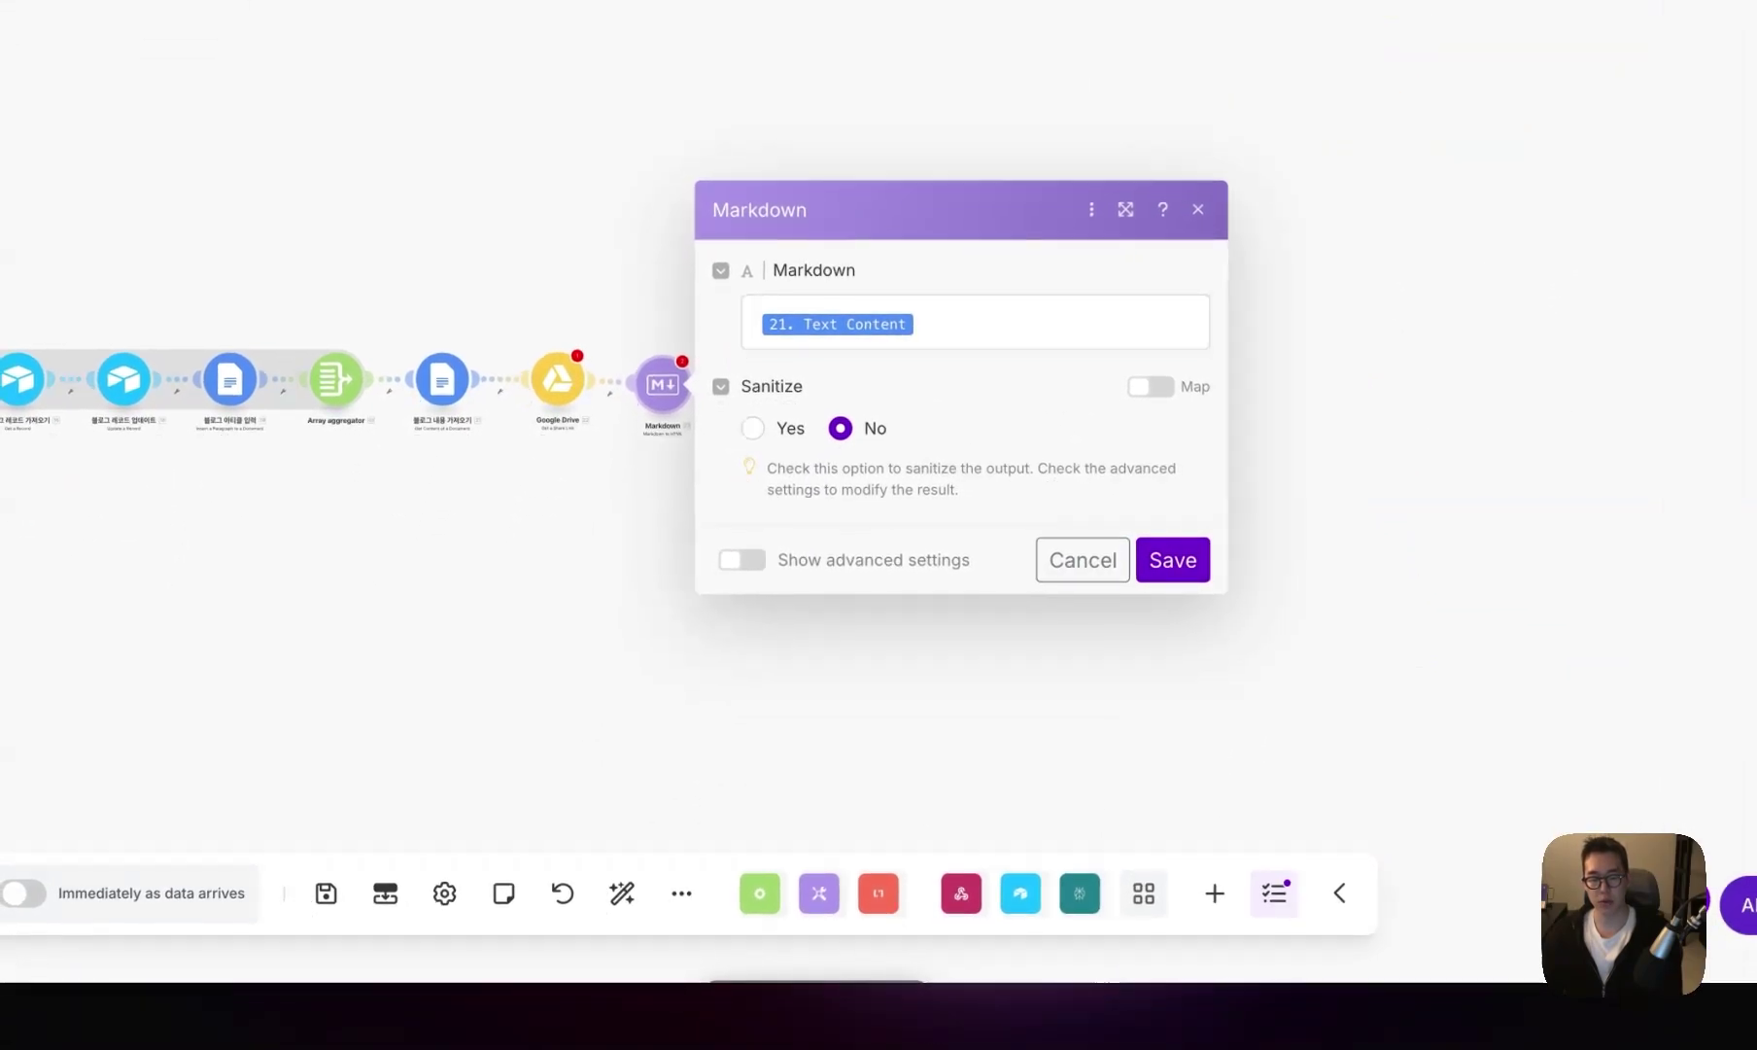
pyautogui.click(1176, 568)
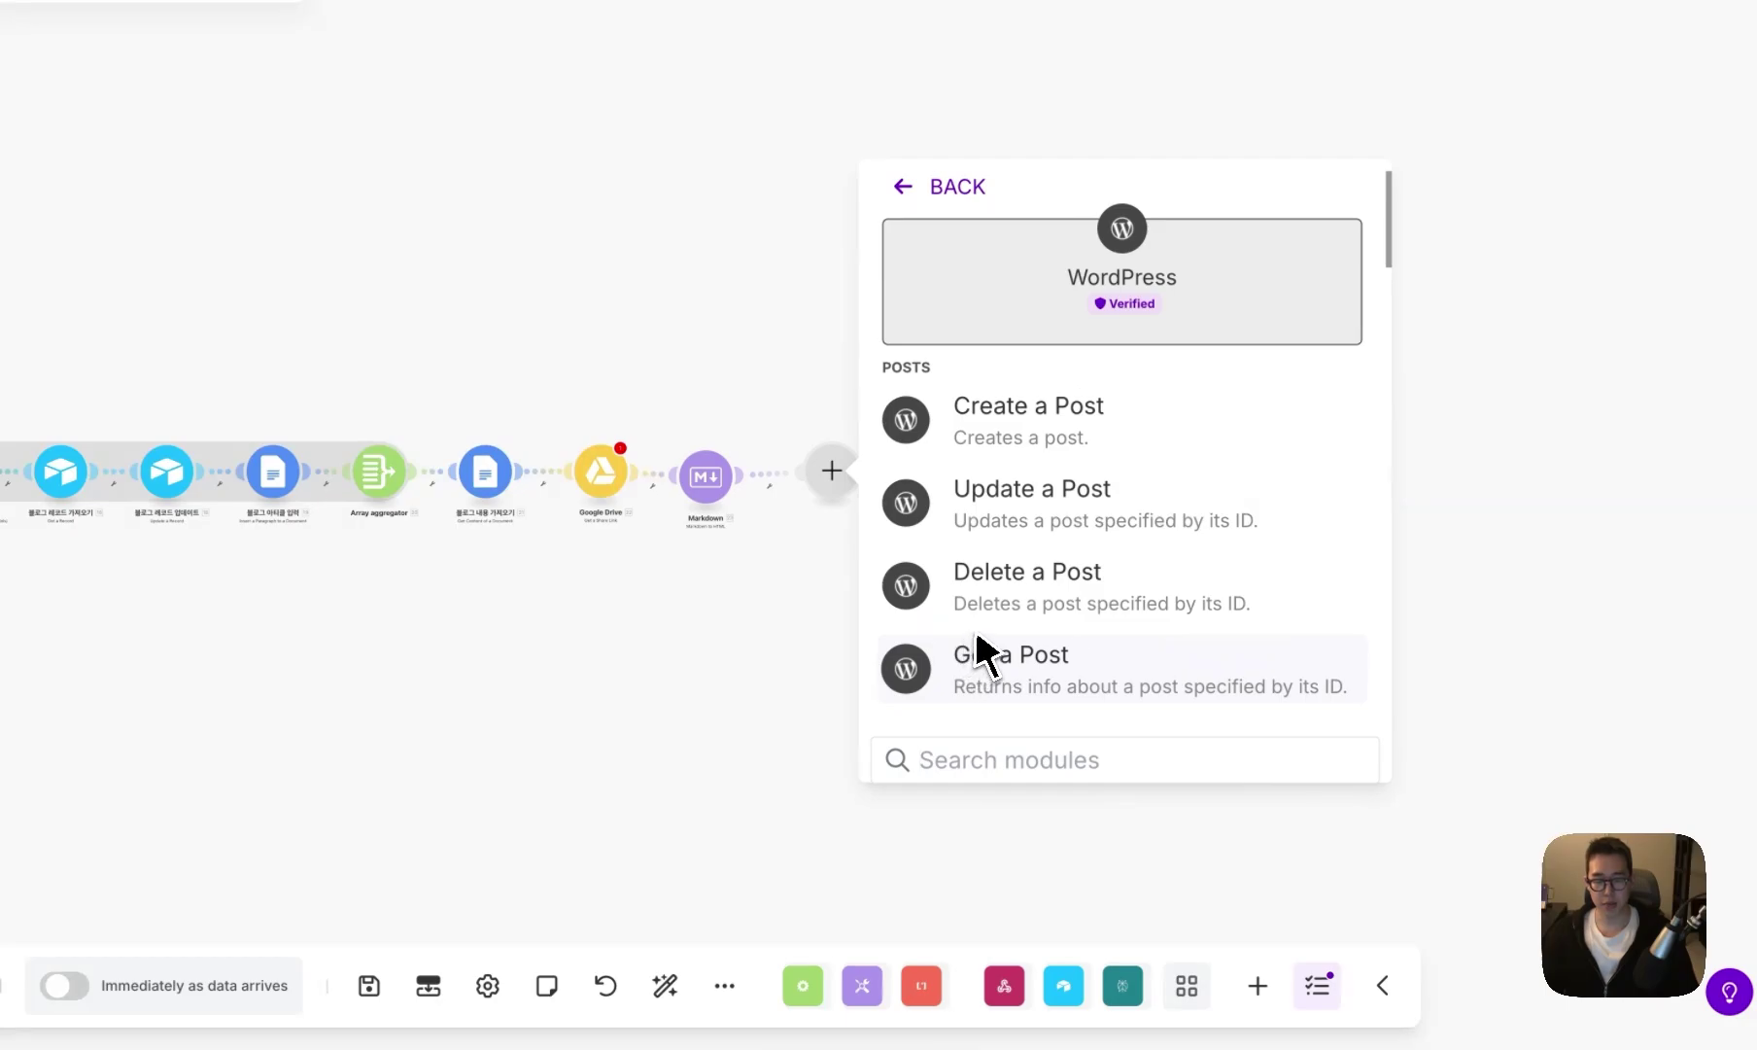
# - Add a WordPress Create a Post module with Title 6. Result and Content 23. HTML
pyautogui.click(1022, 457)
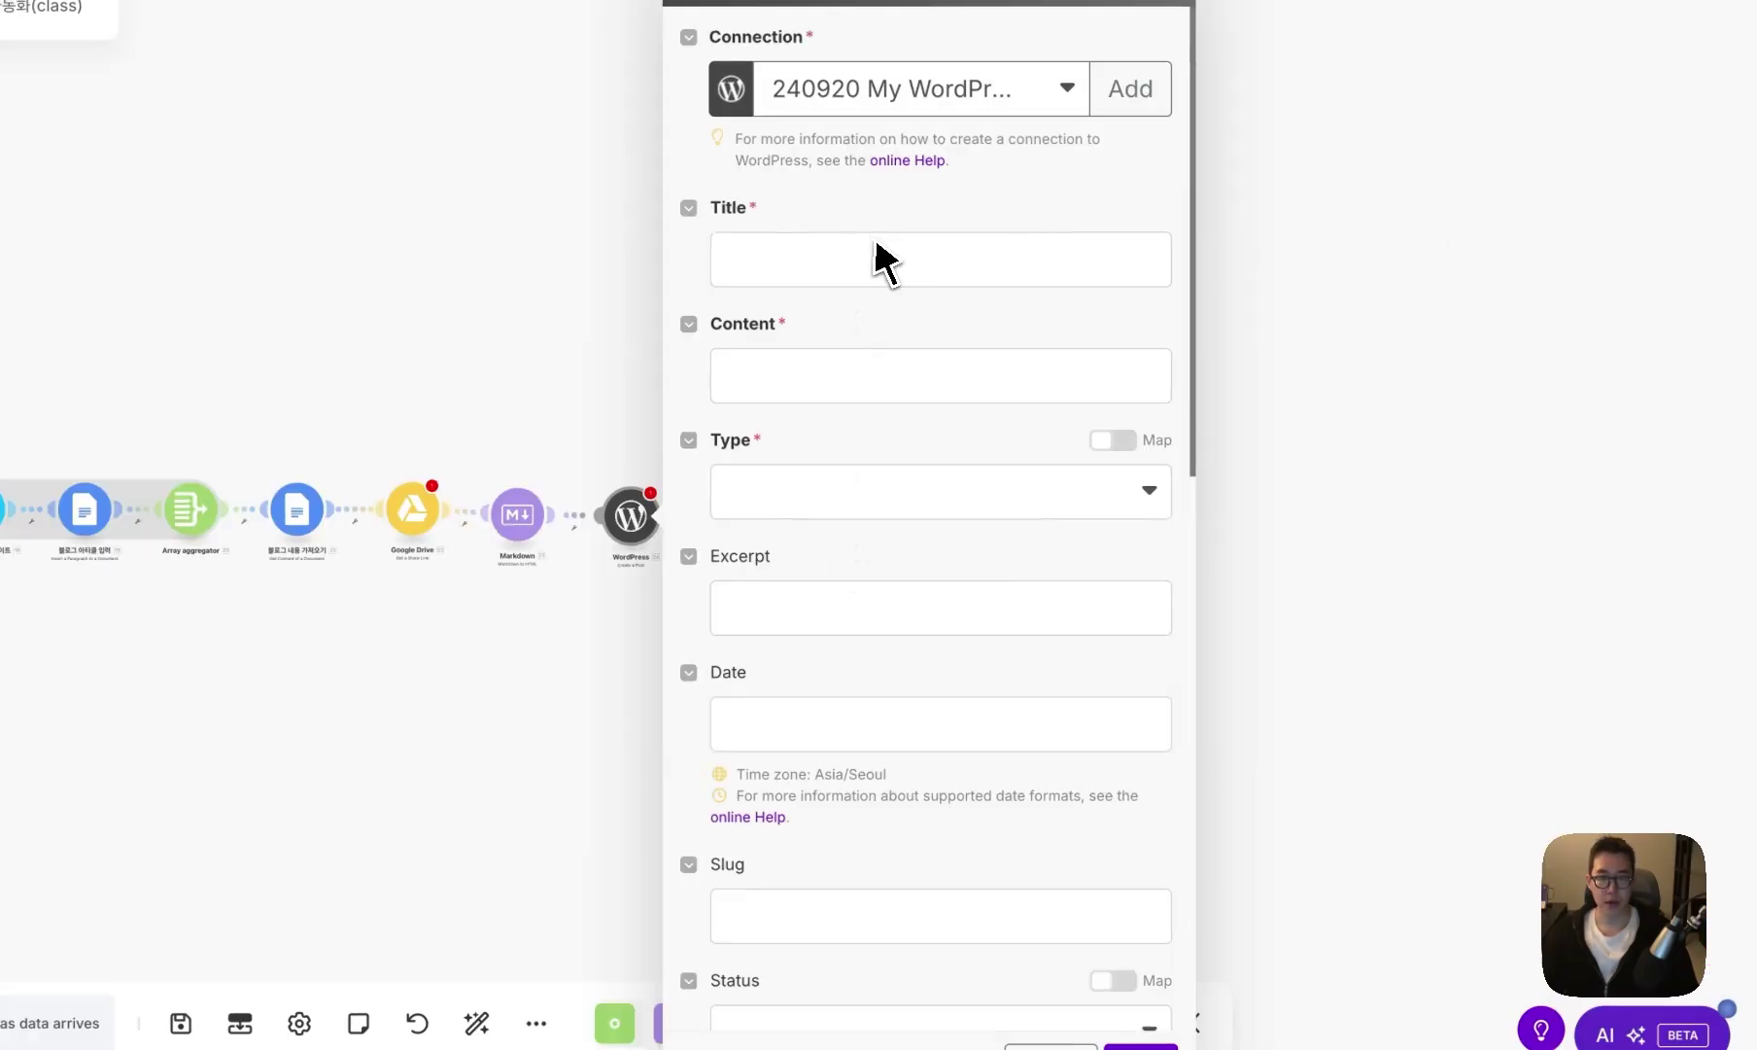
pyautogui.click(968, 277)
pyautogui.scroll(-10, 1218, 407)
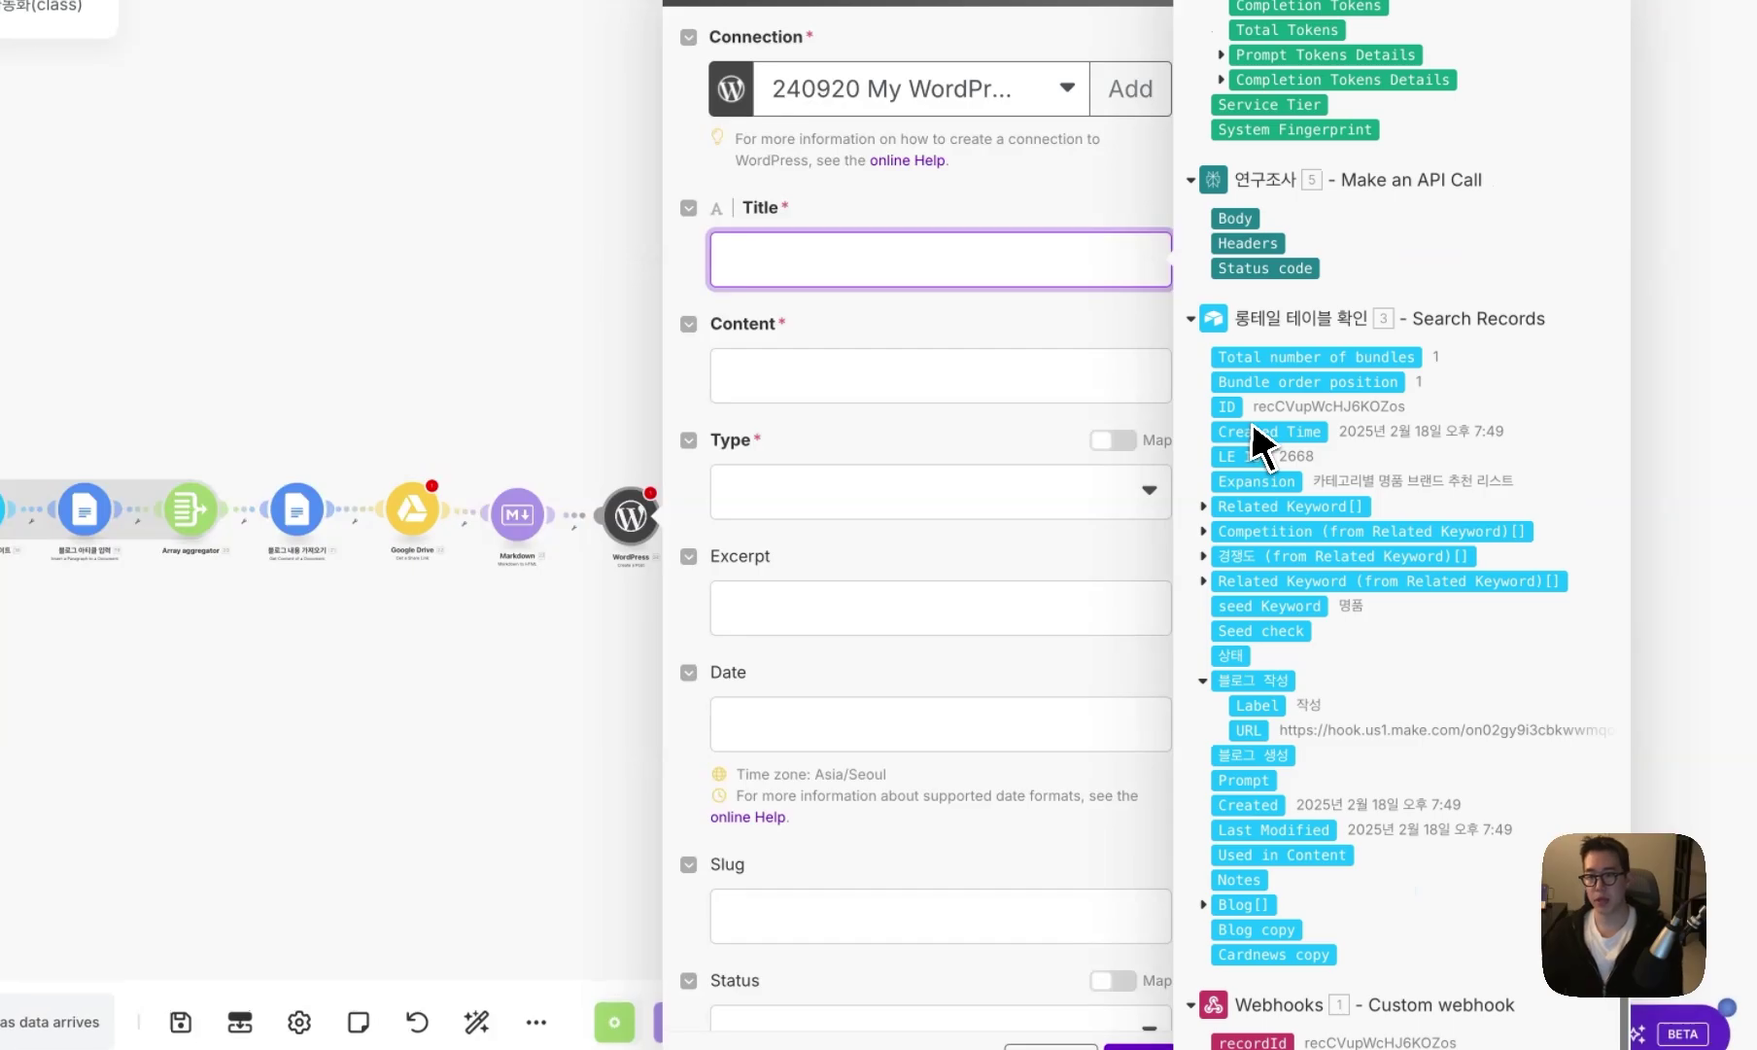
pyautogui.scroll(10, 1254, 442)
pyautogui.scroll(-2, 1254, 443)
pyautogui.scroll(-2, 1291, 491)
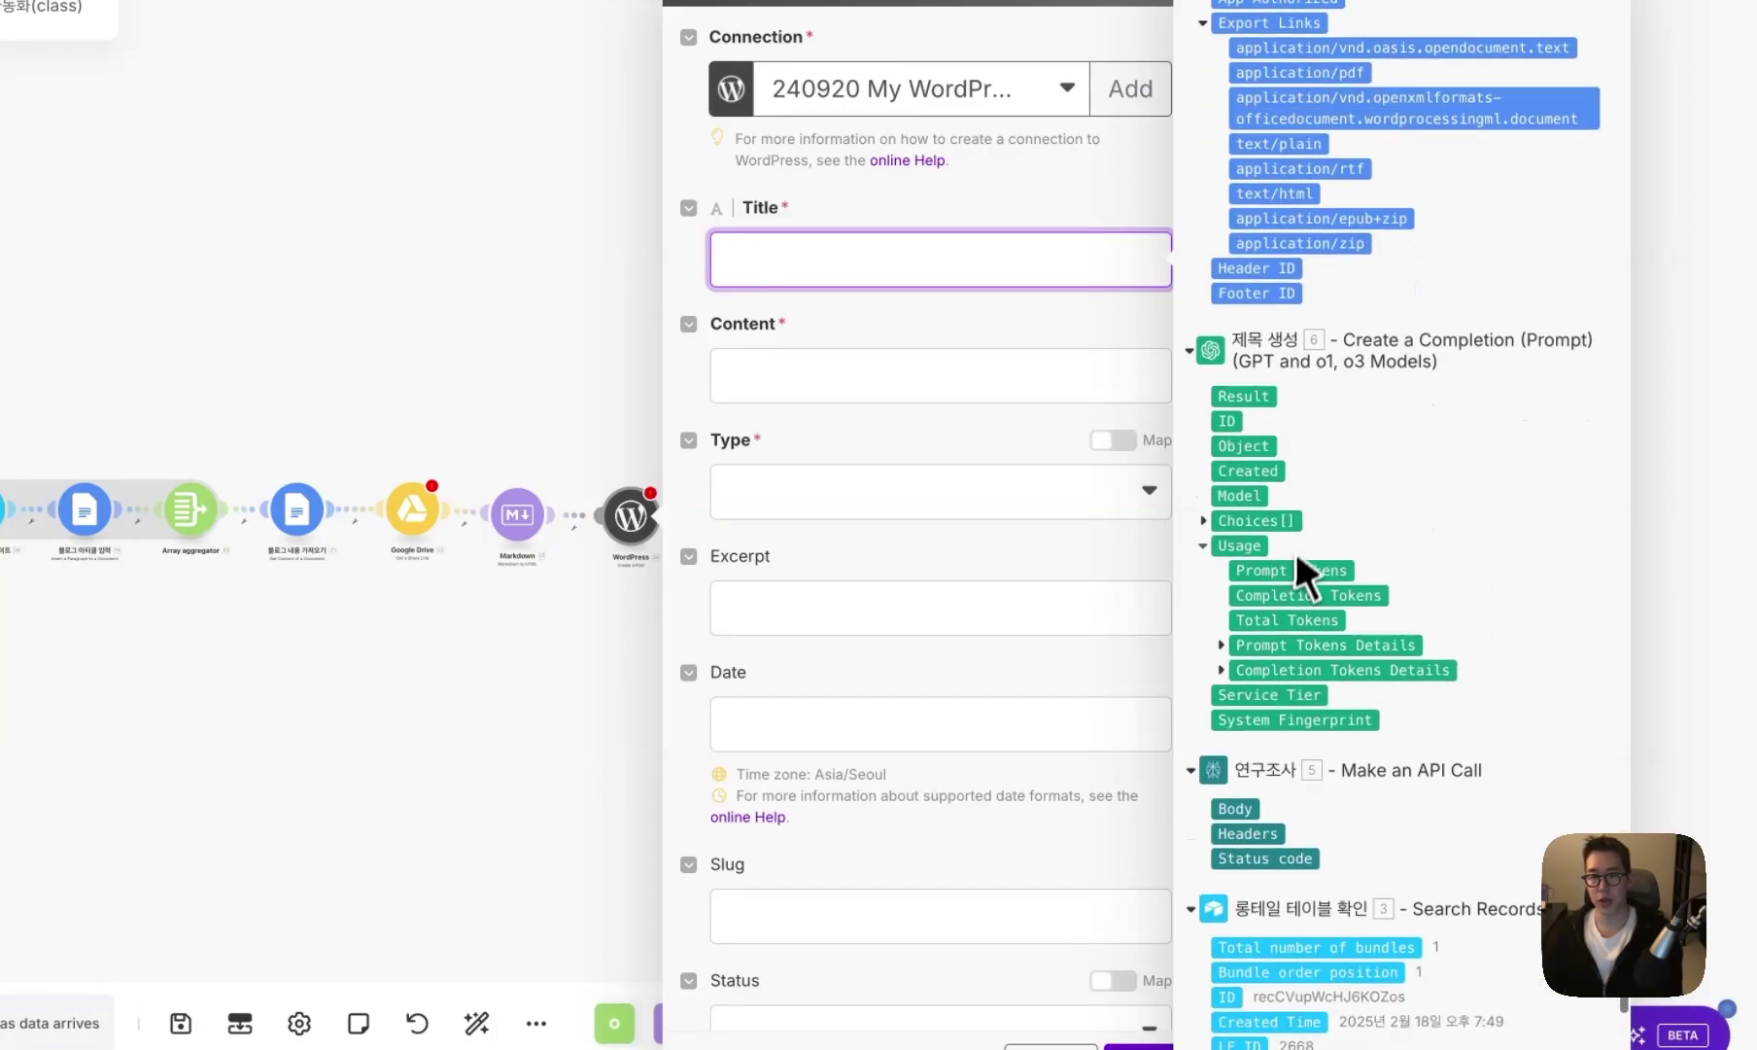
pyautogui.click(1264, 396)
pyautogui.click(970, 389)
pyautogui.scroll(15, 1210, 408)
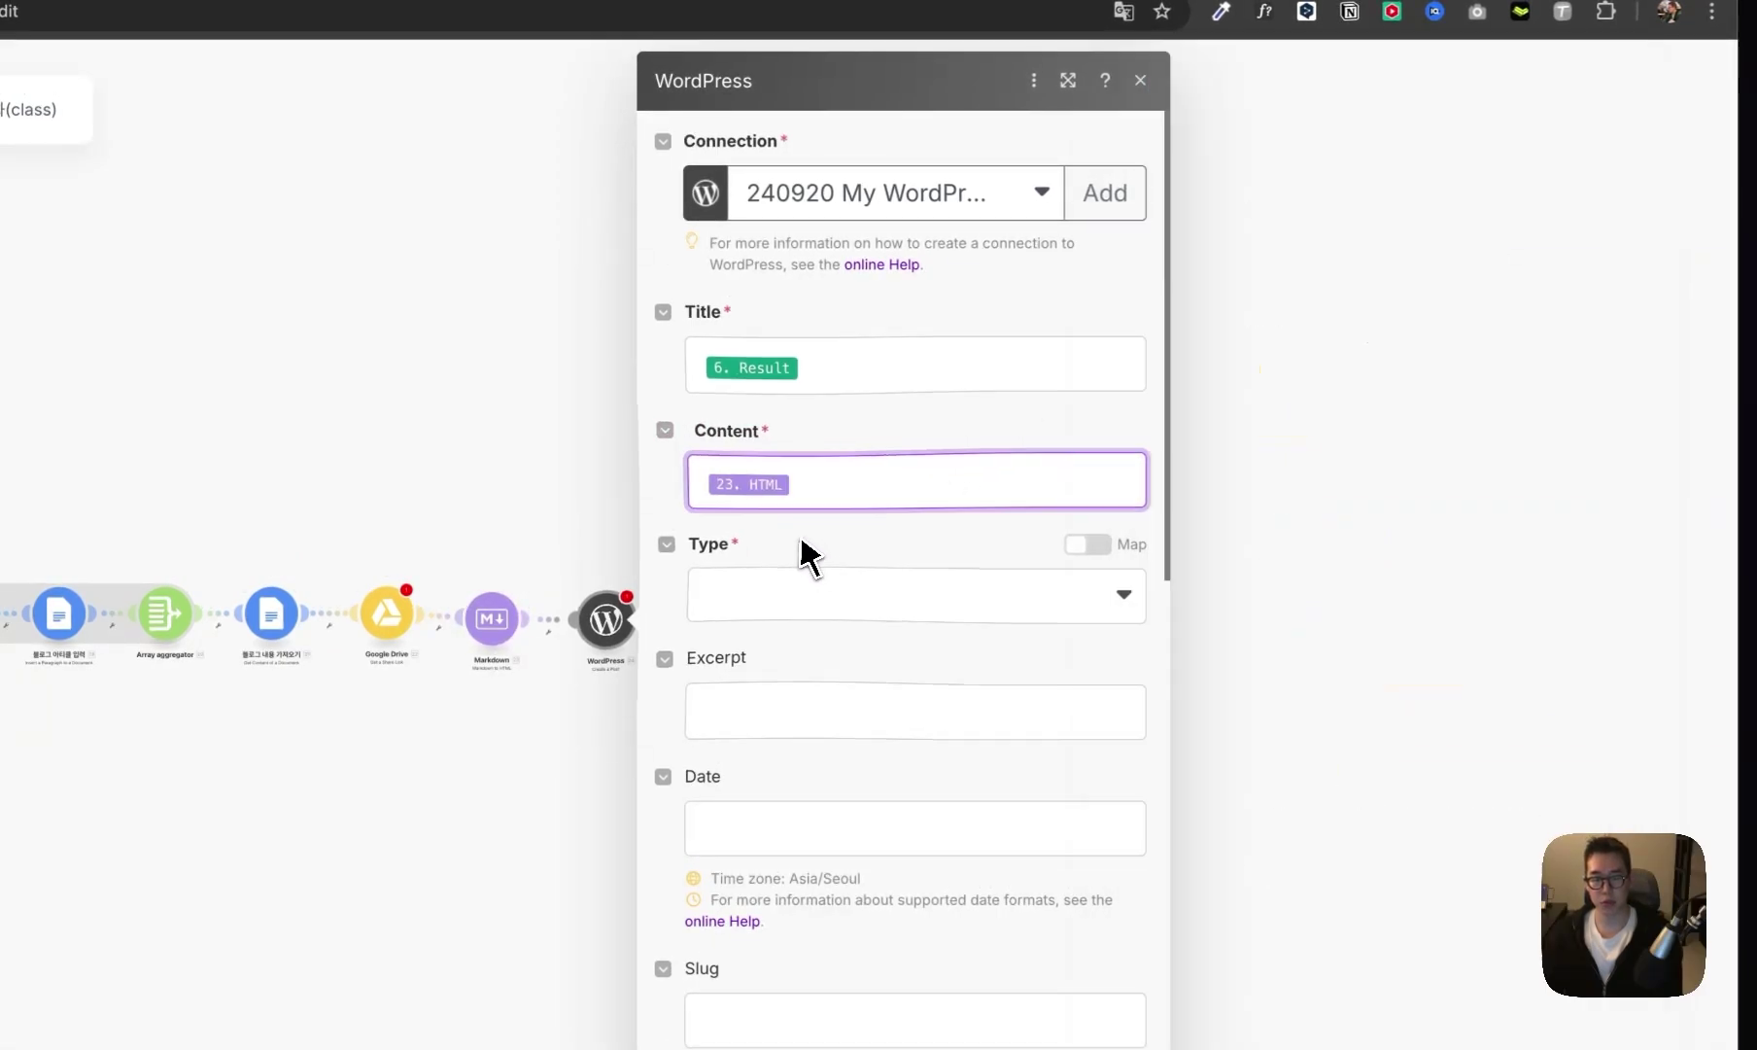
# - Set the post type to 글 and the post date to the now function
pyautogui.click(787, 595)
pyautogui.click(805, 692)
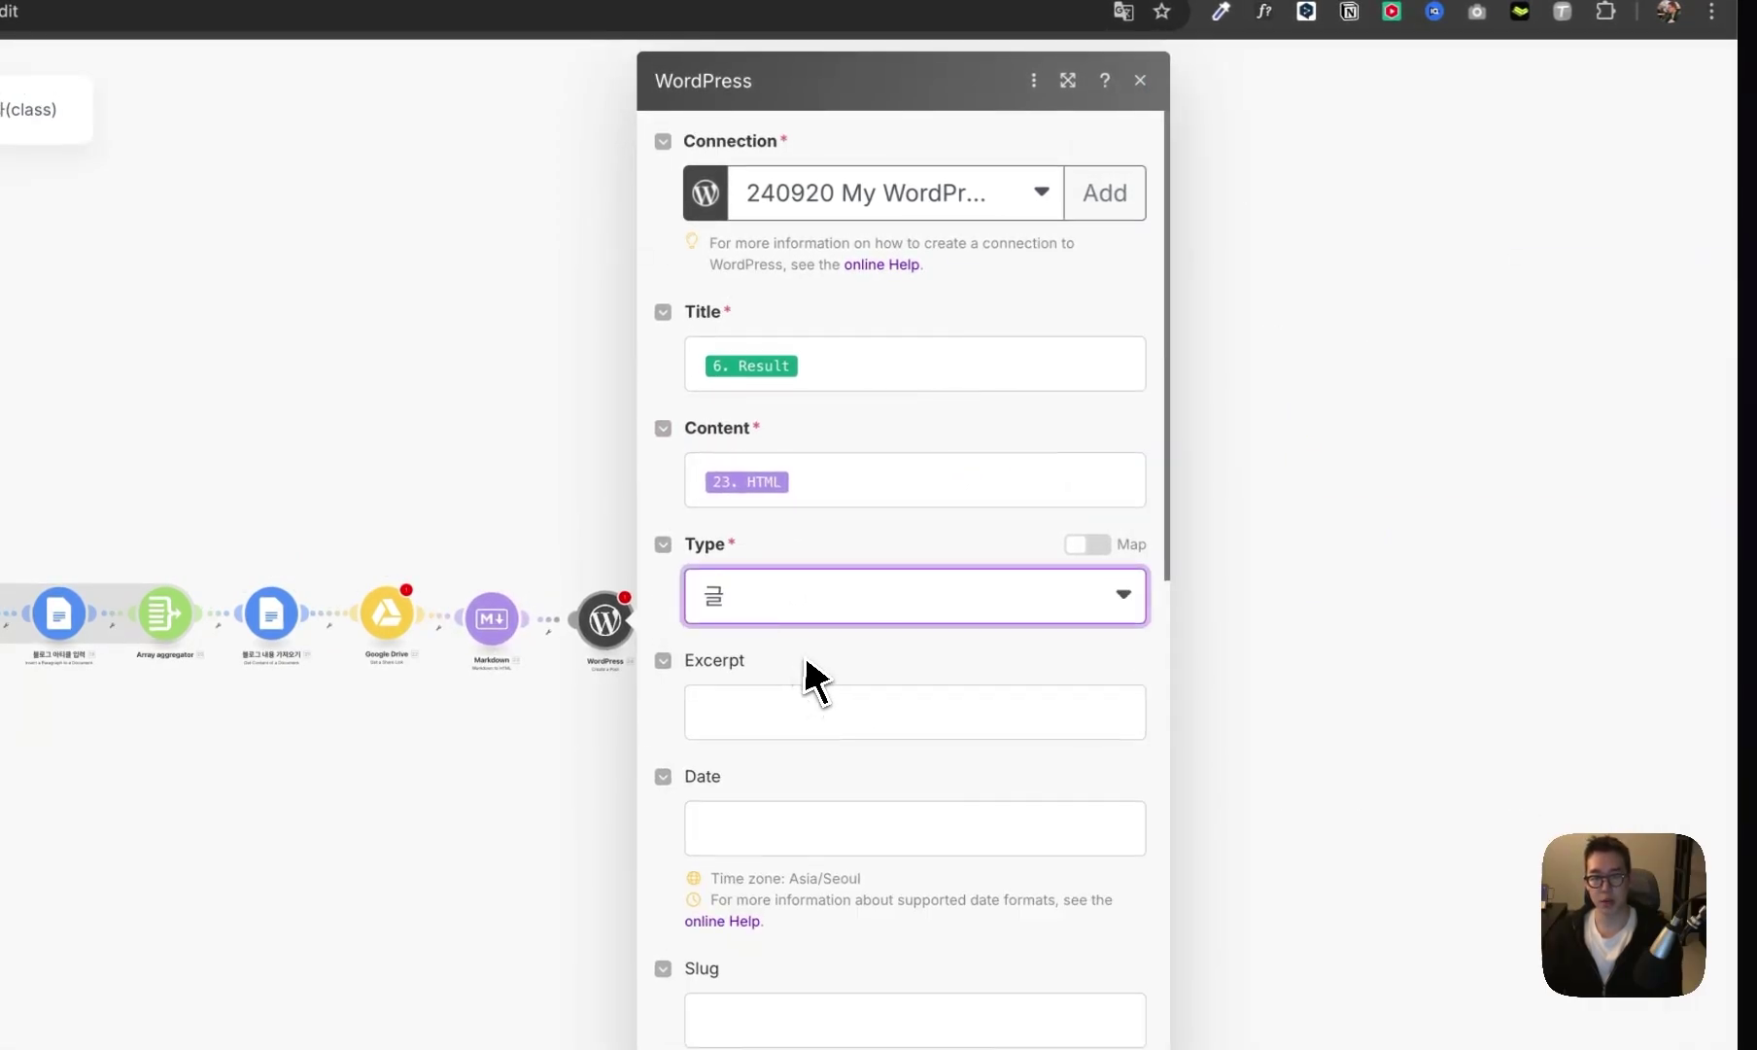
pyautogui.scroll(-7, 807, 686)
pyautogui.scroll(5, 861, 706)
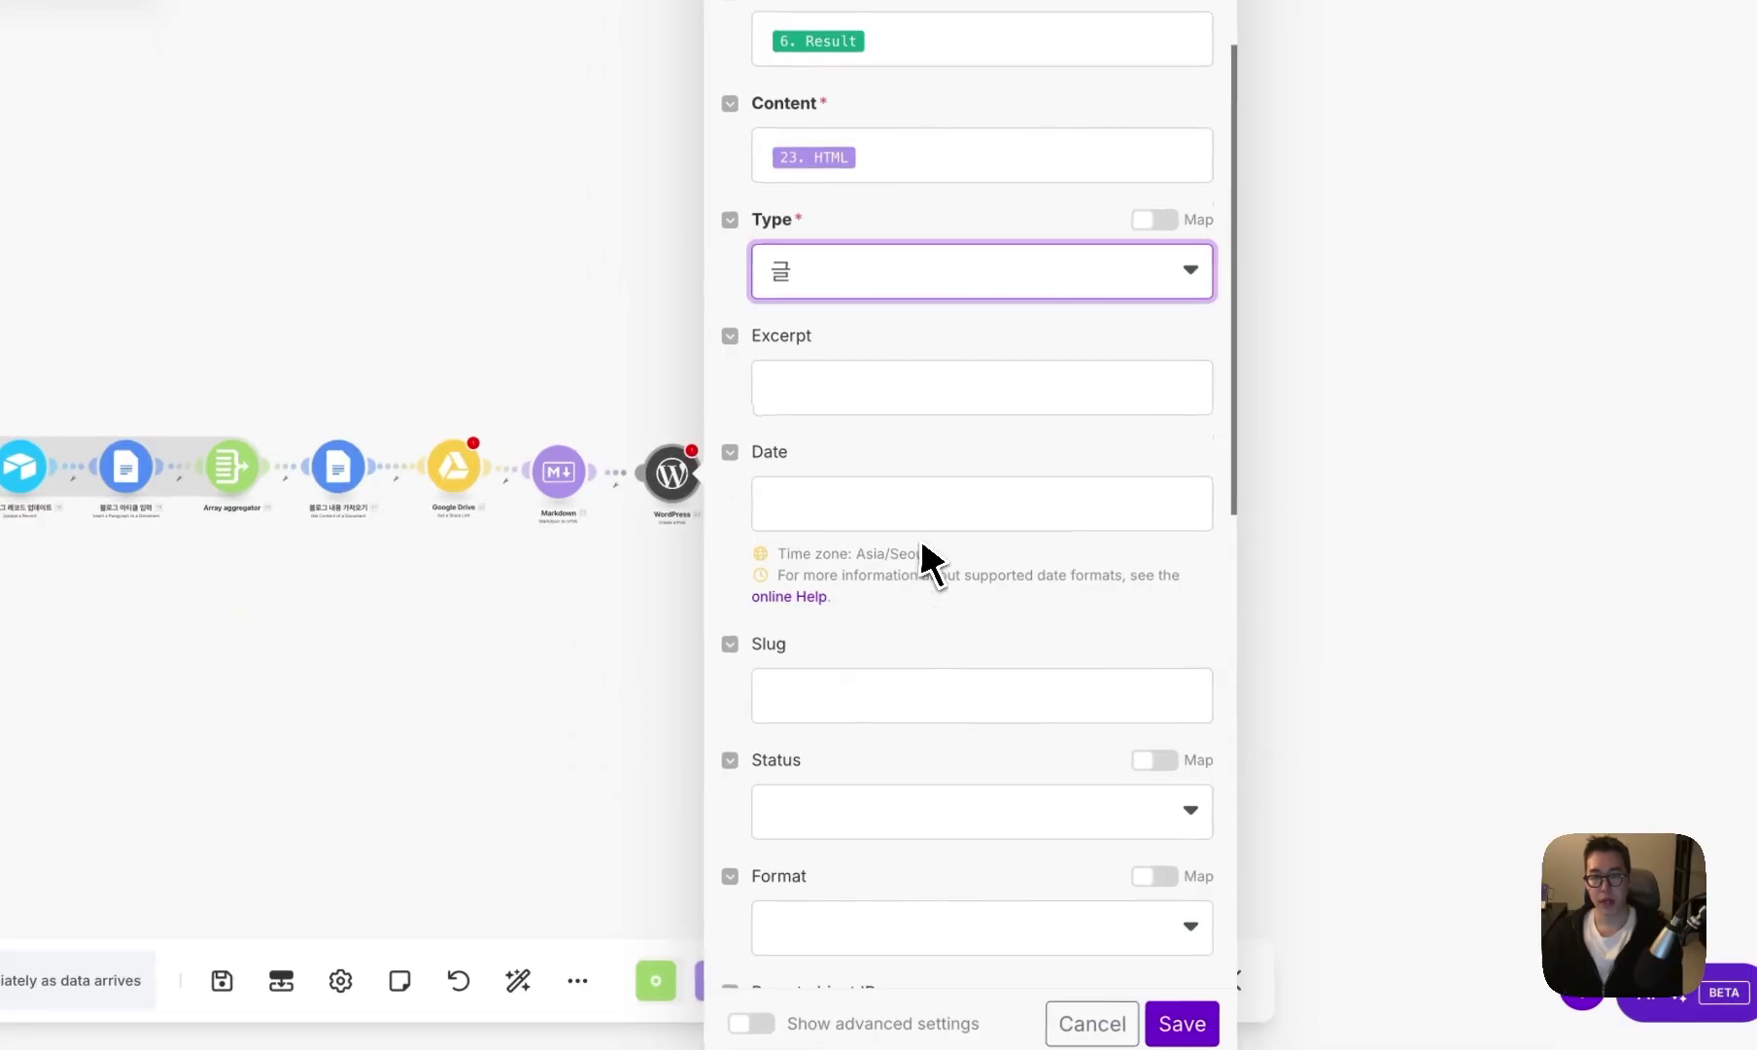
pyautogui.click(928, 505)
pyautogui.click(1405, 13)
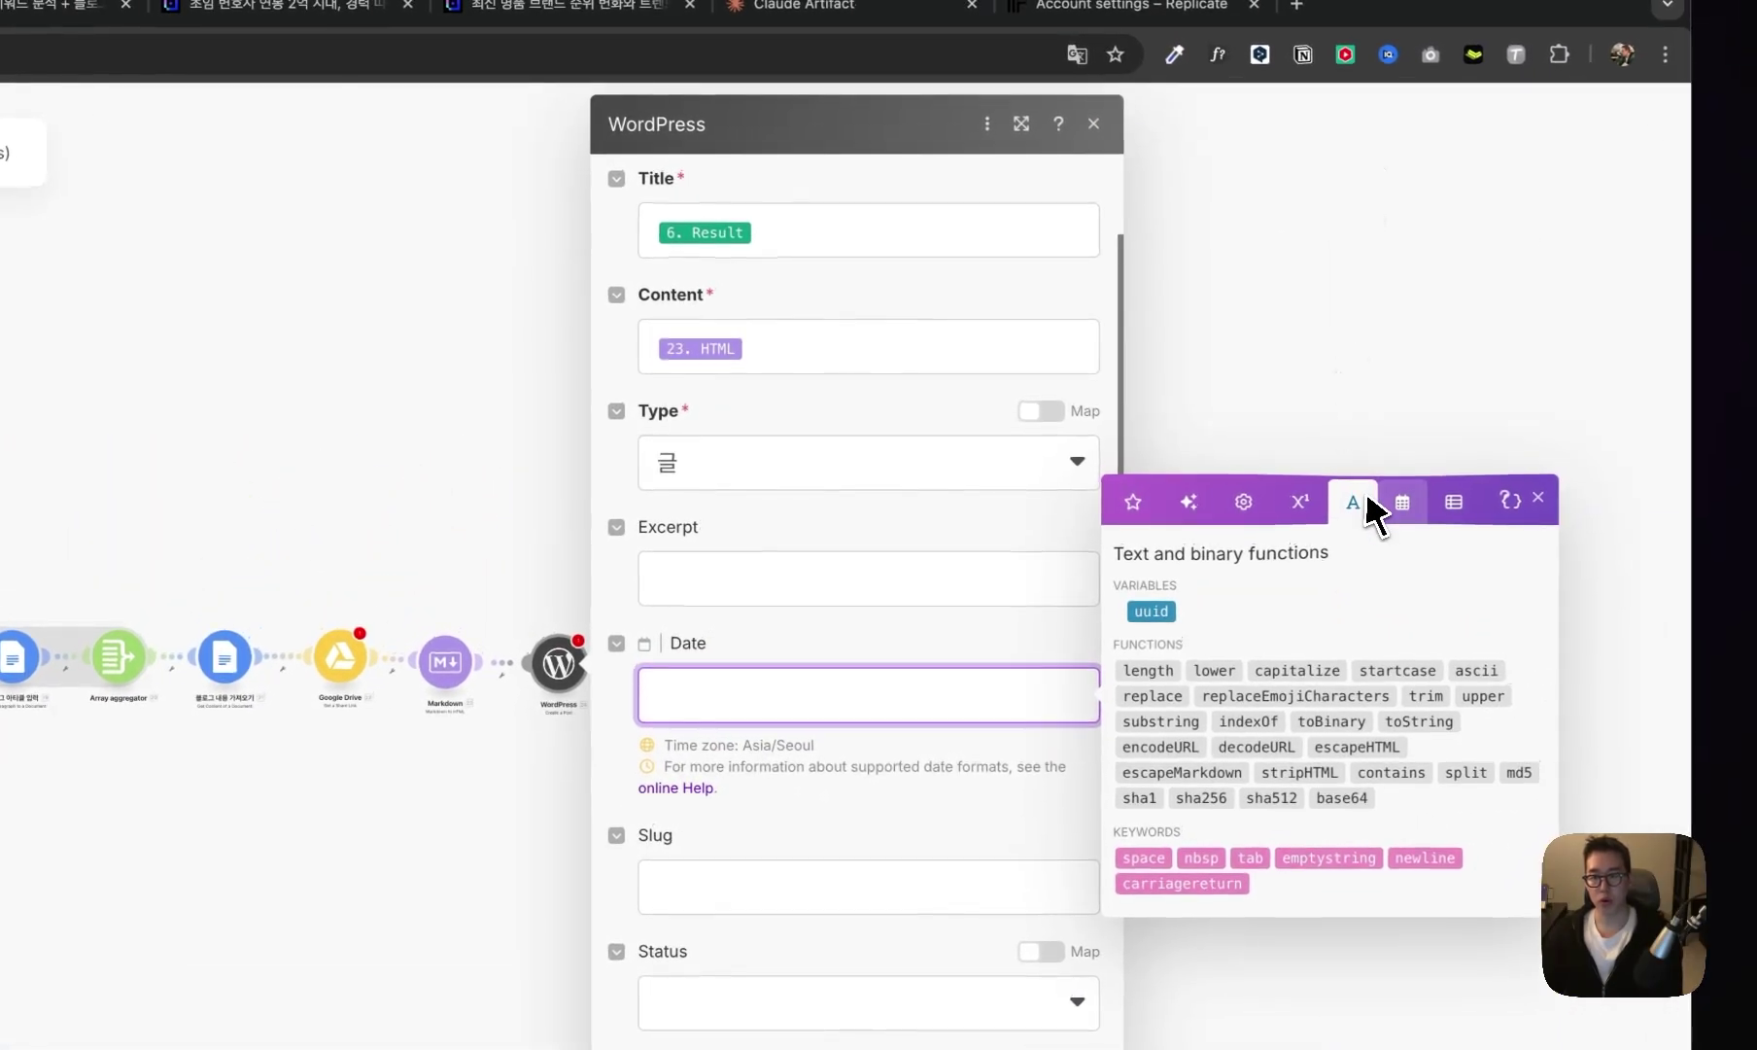
pyautogui.click(1403, 501)
pyautogui.click(1246, 795)
pyautogui.click(1032, 748)
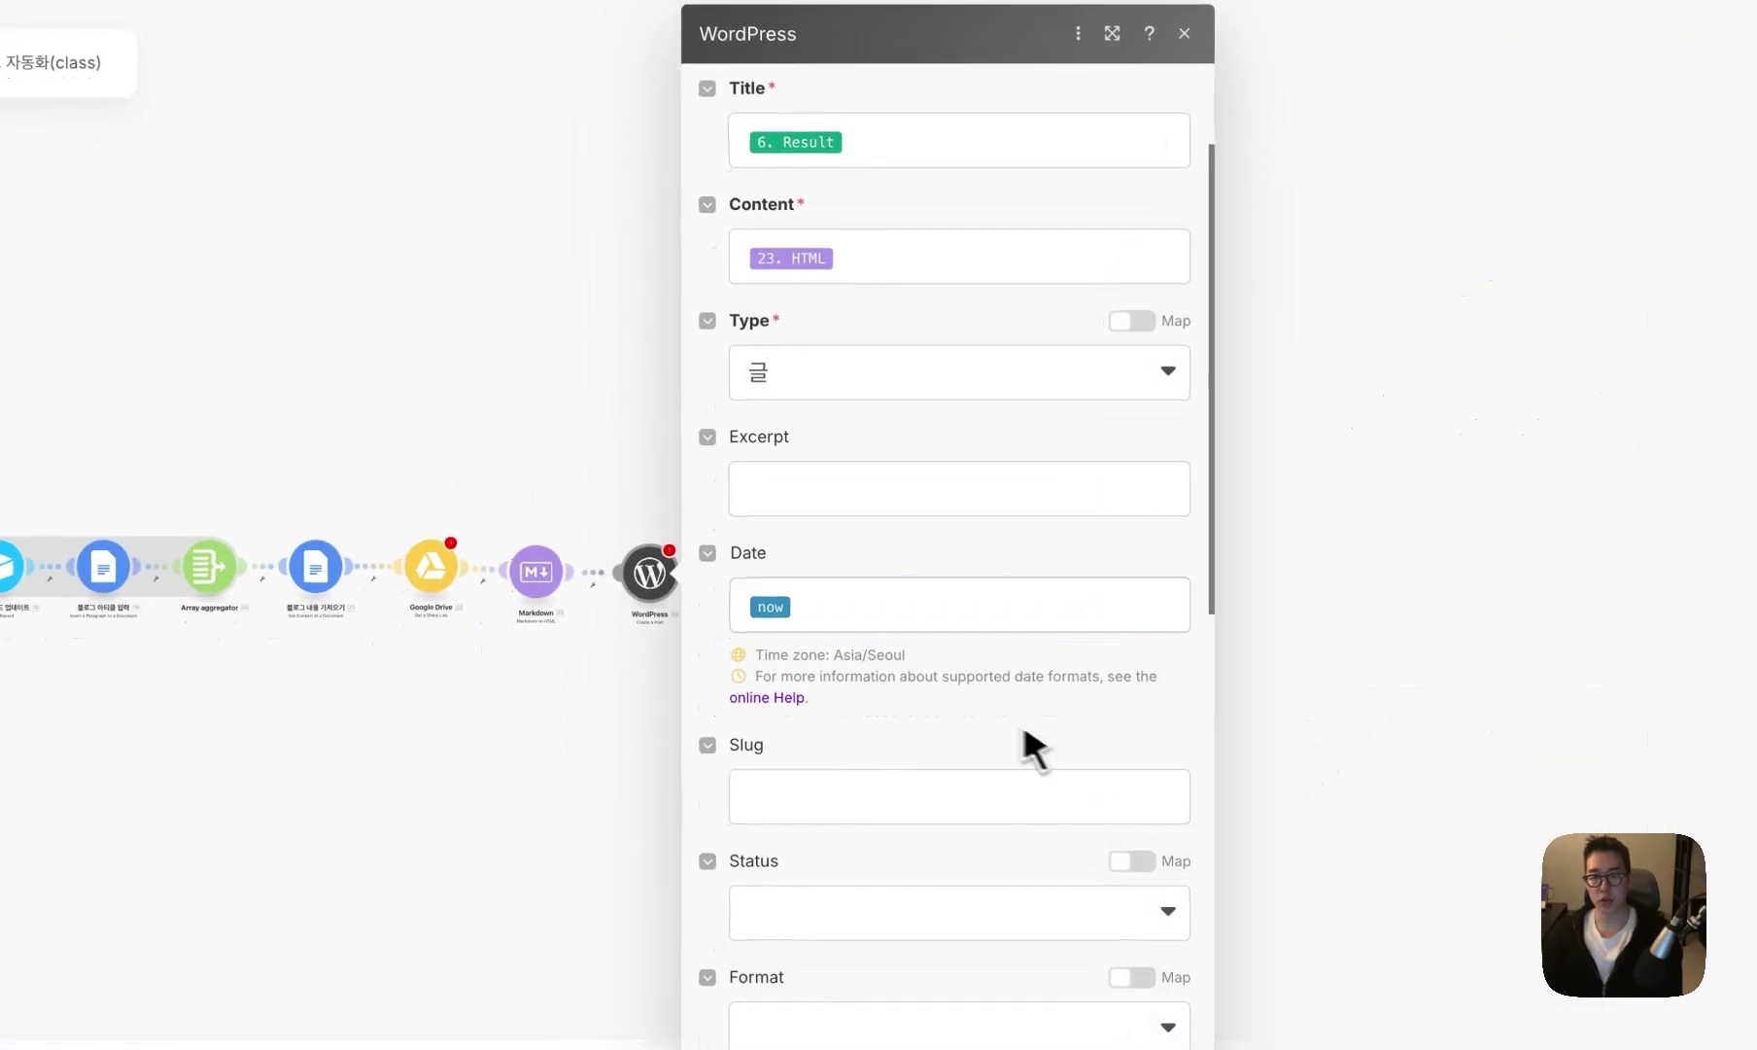
pyautogui.scroll(-5, 1001, 738)
pyautogui.click(972, 416)
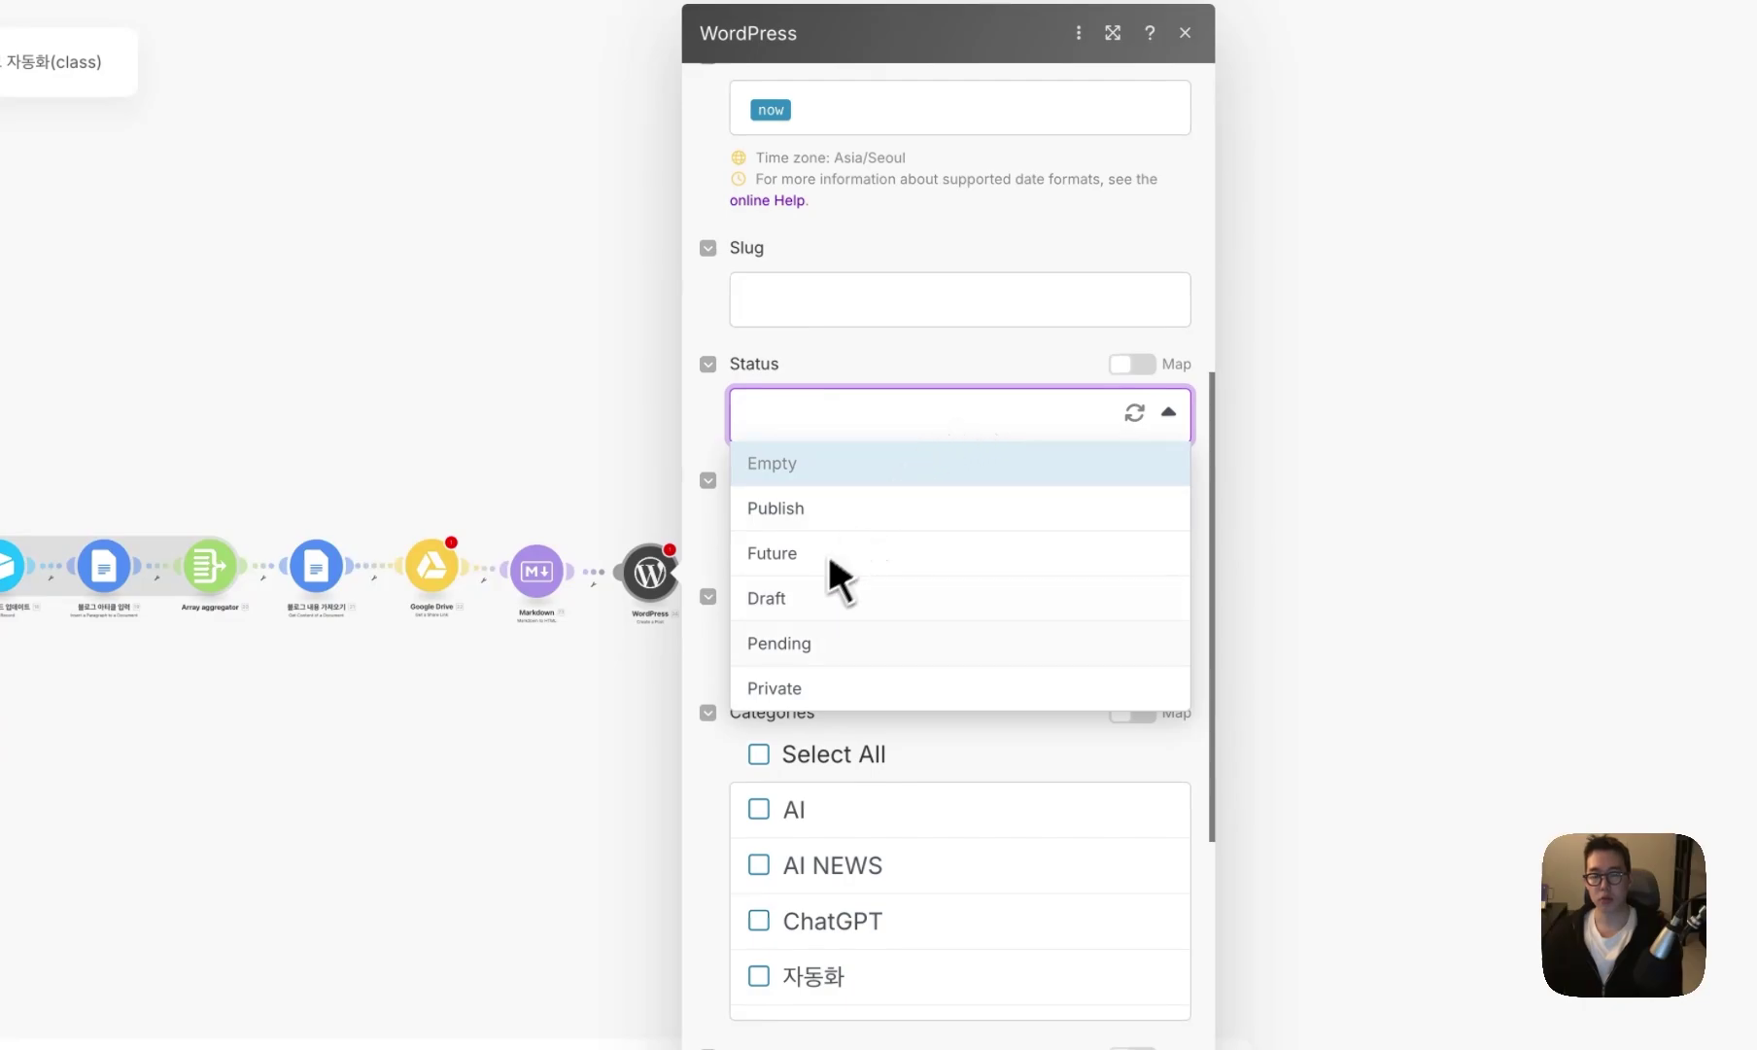
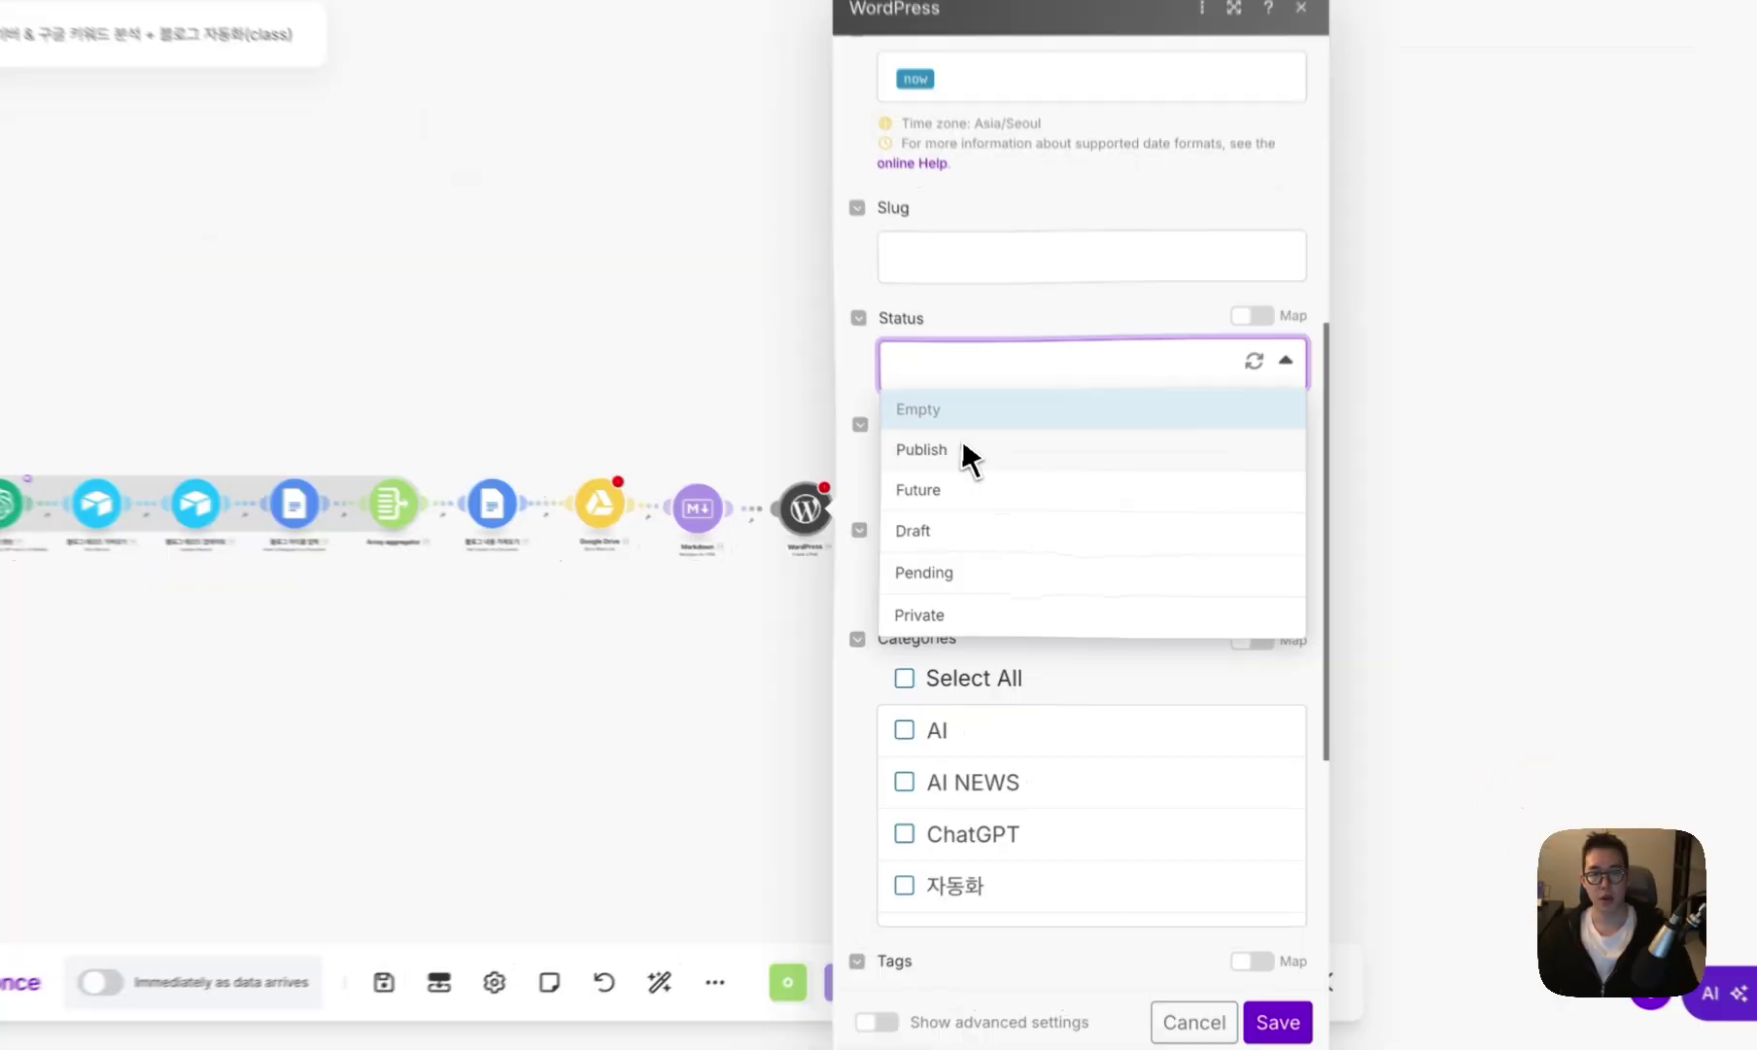
# - Set the WordPress post Status to Publish and map 11. Media Item ID as Featured media ID
pyautogui.click(1001, 509)
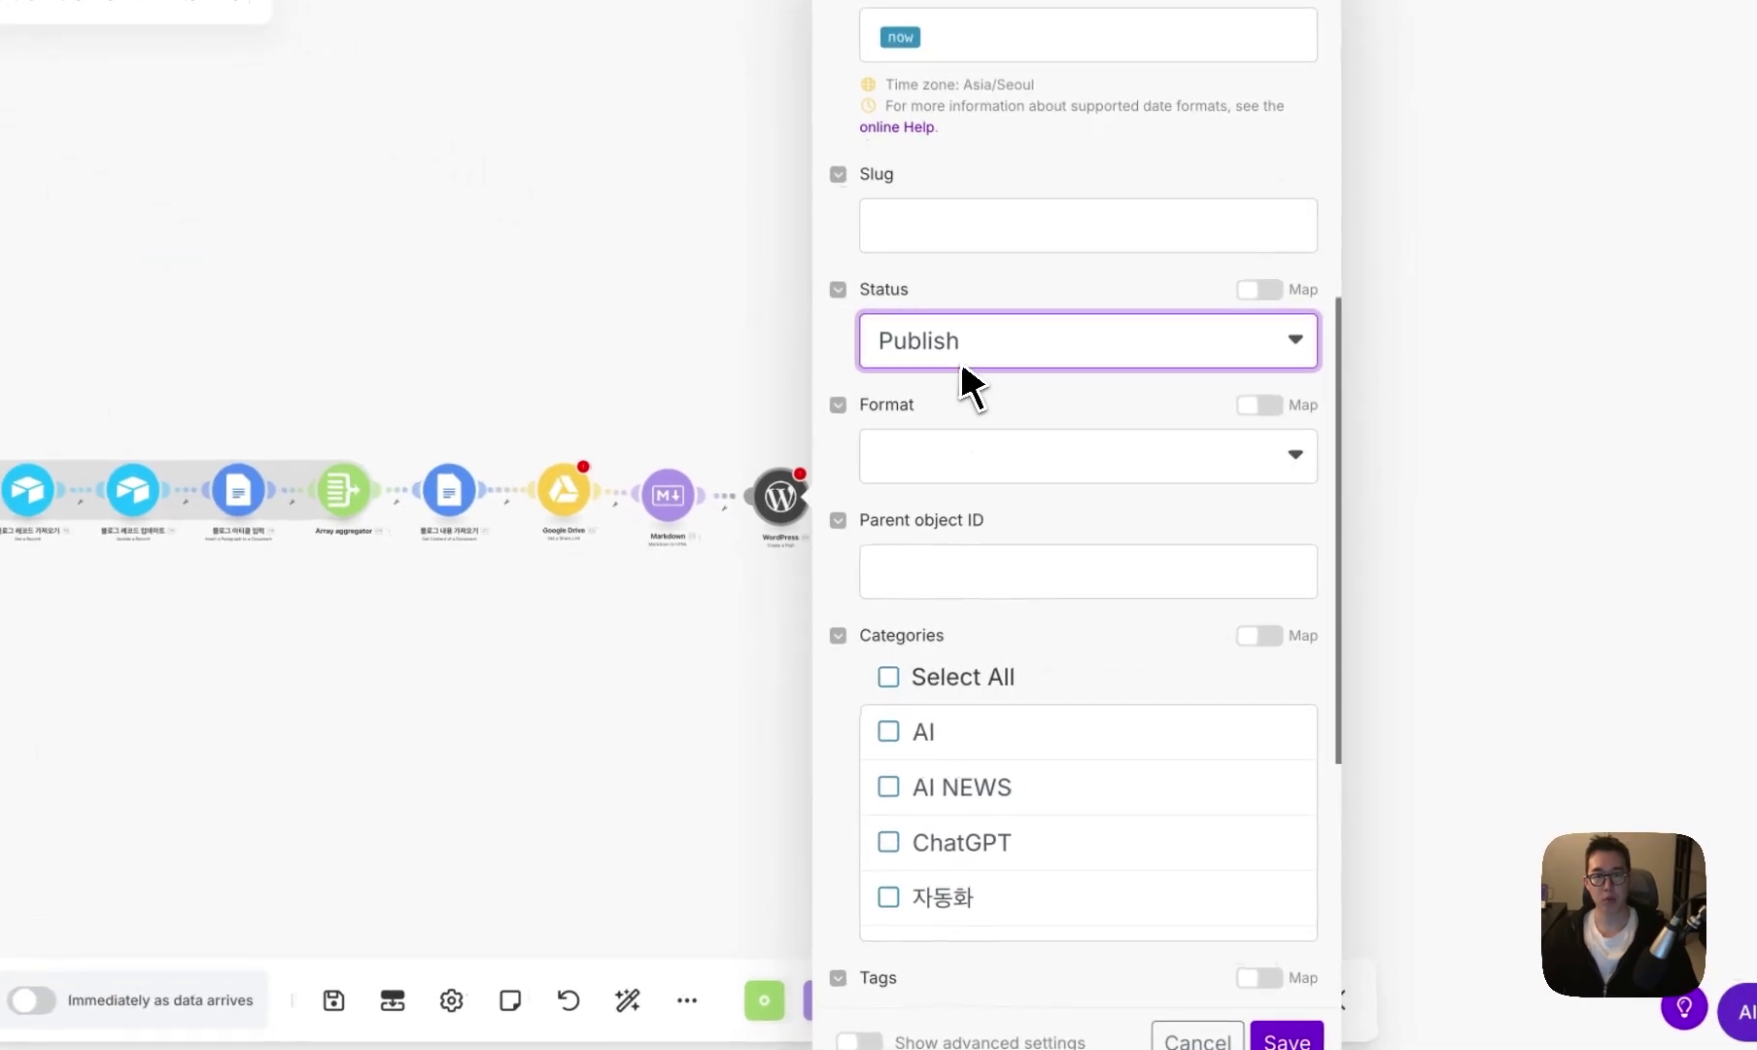
pyautogui.scroll(-3, 1013, 496)
pyautogui.scroll(-4, 958, 875)
pyautogui.click(955, 968)
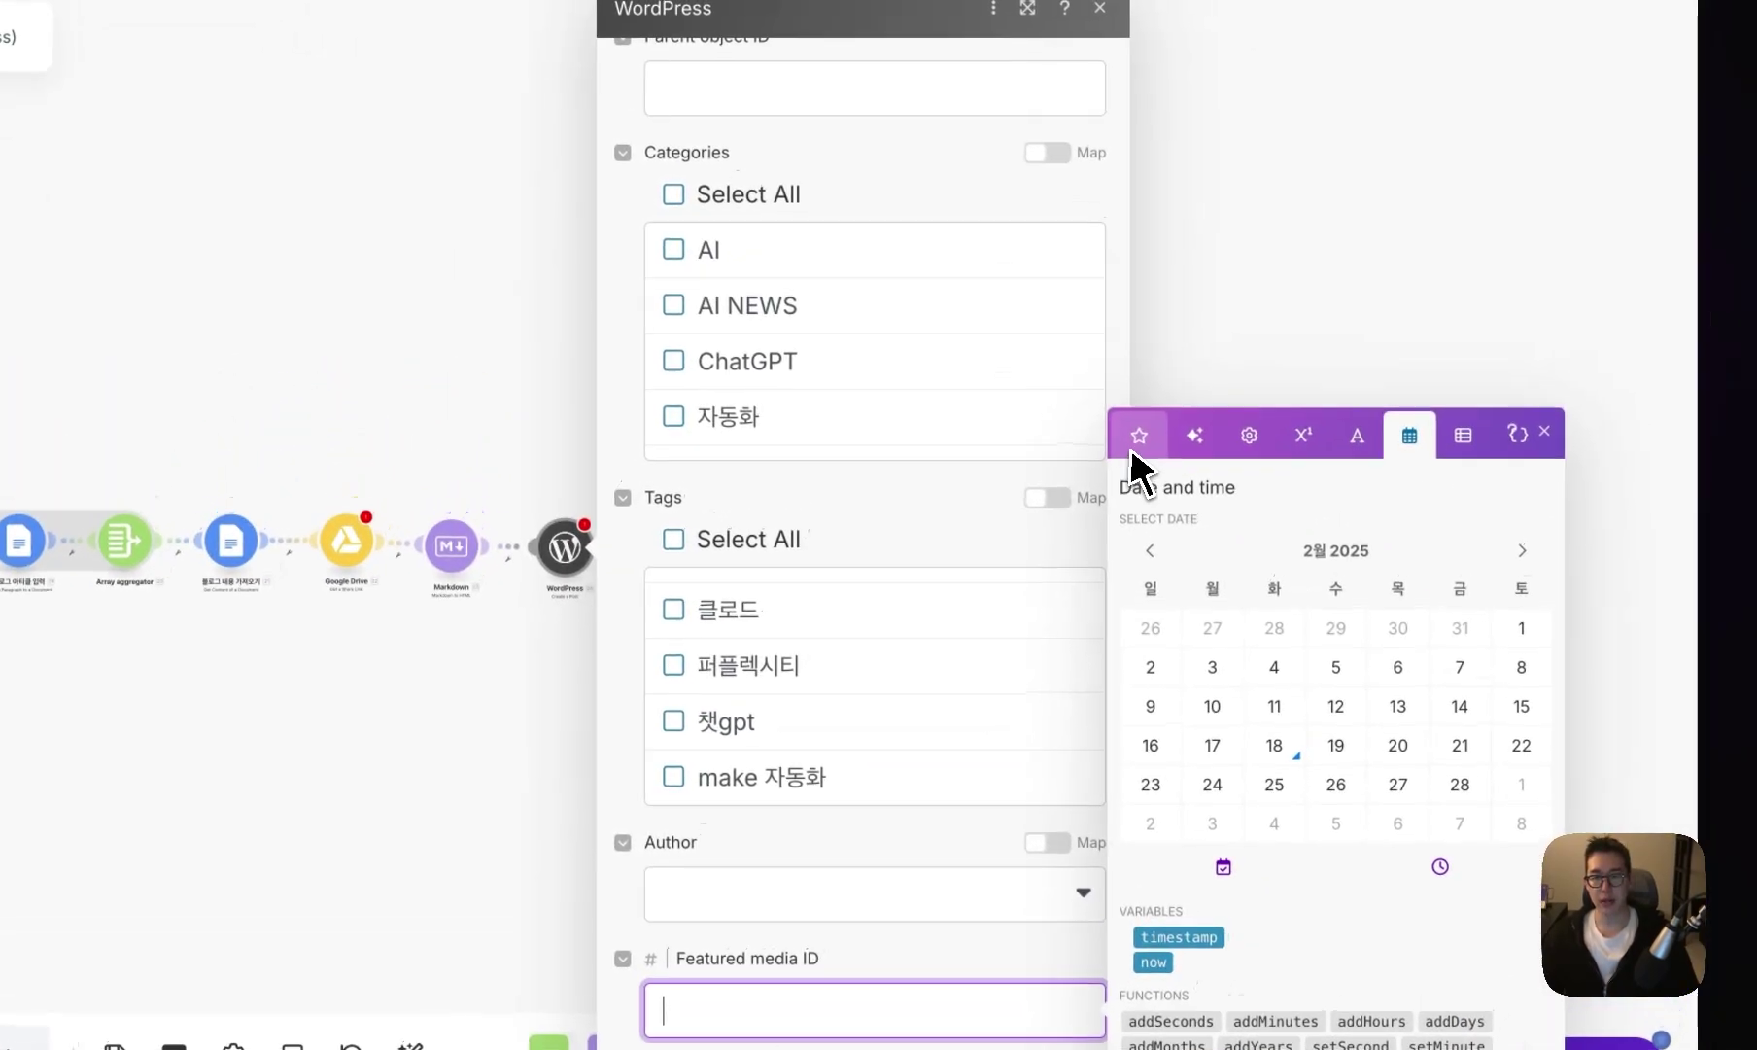
pyautogui.click(1241, 274)
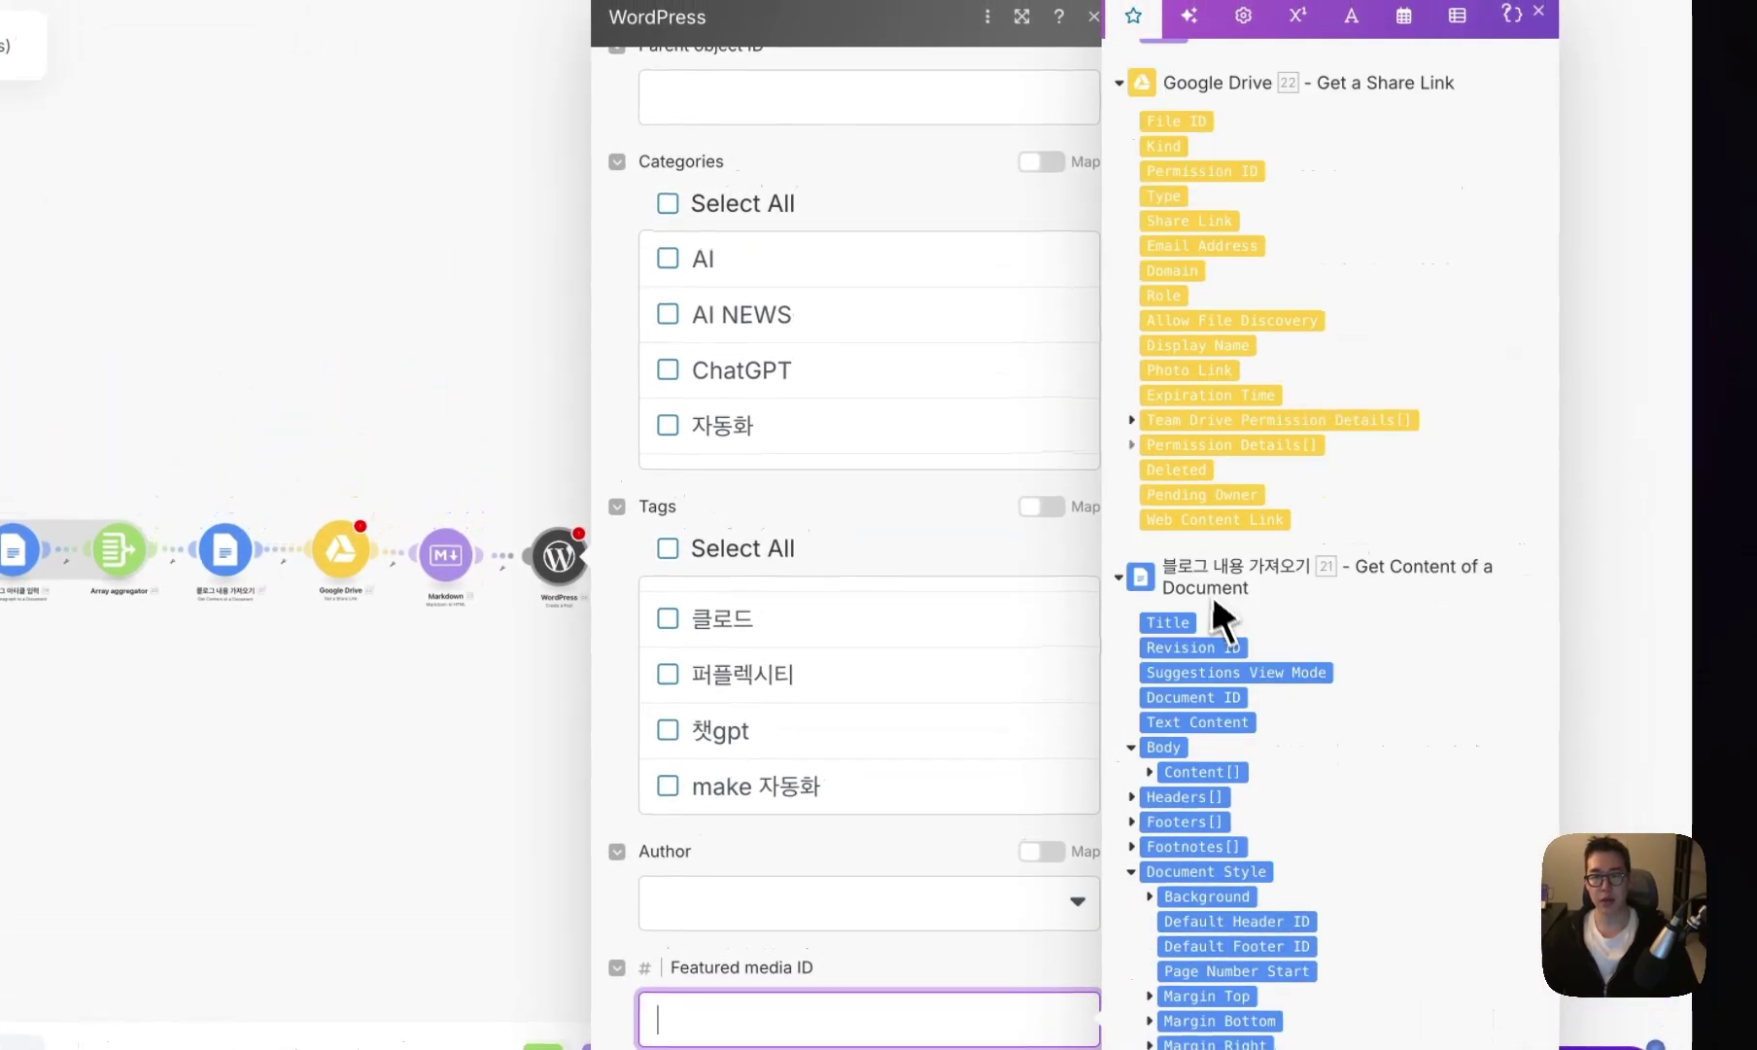
pyautogui.scroll(-10, 1333, 484)
pyautogui.scroll(15, 1234, 651)
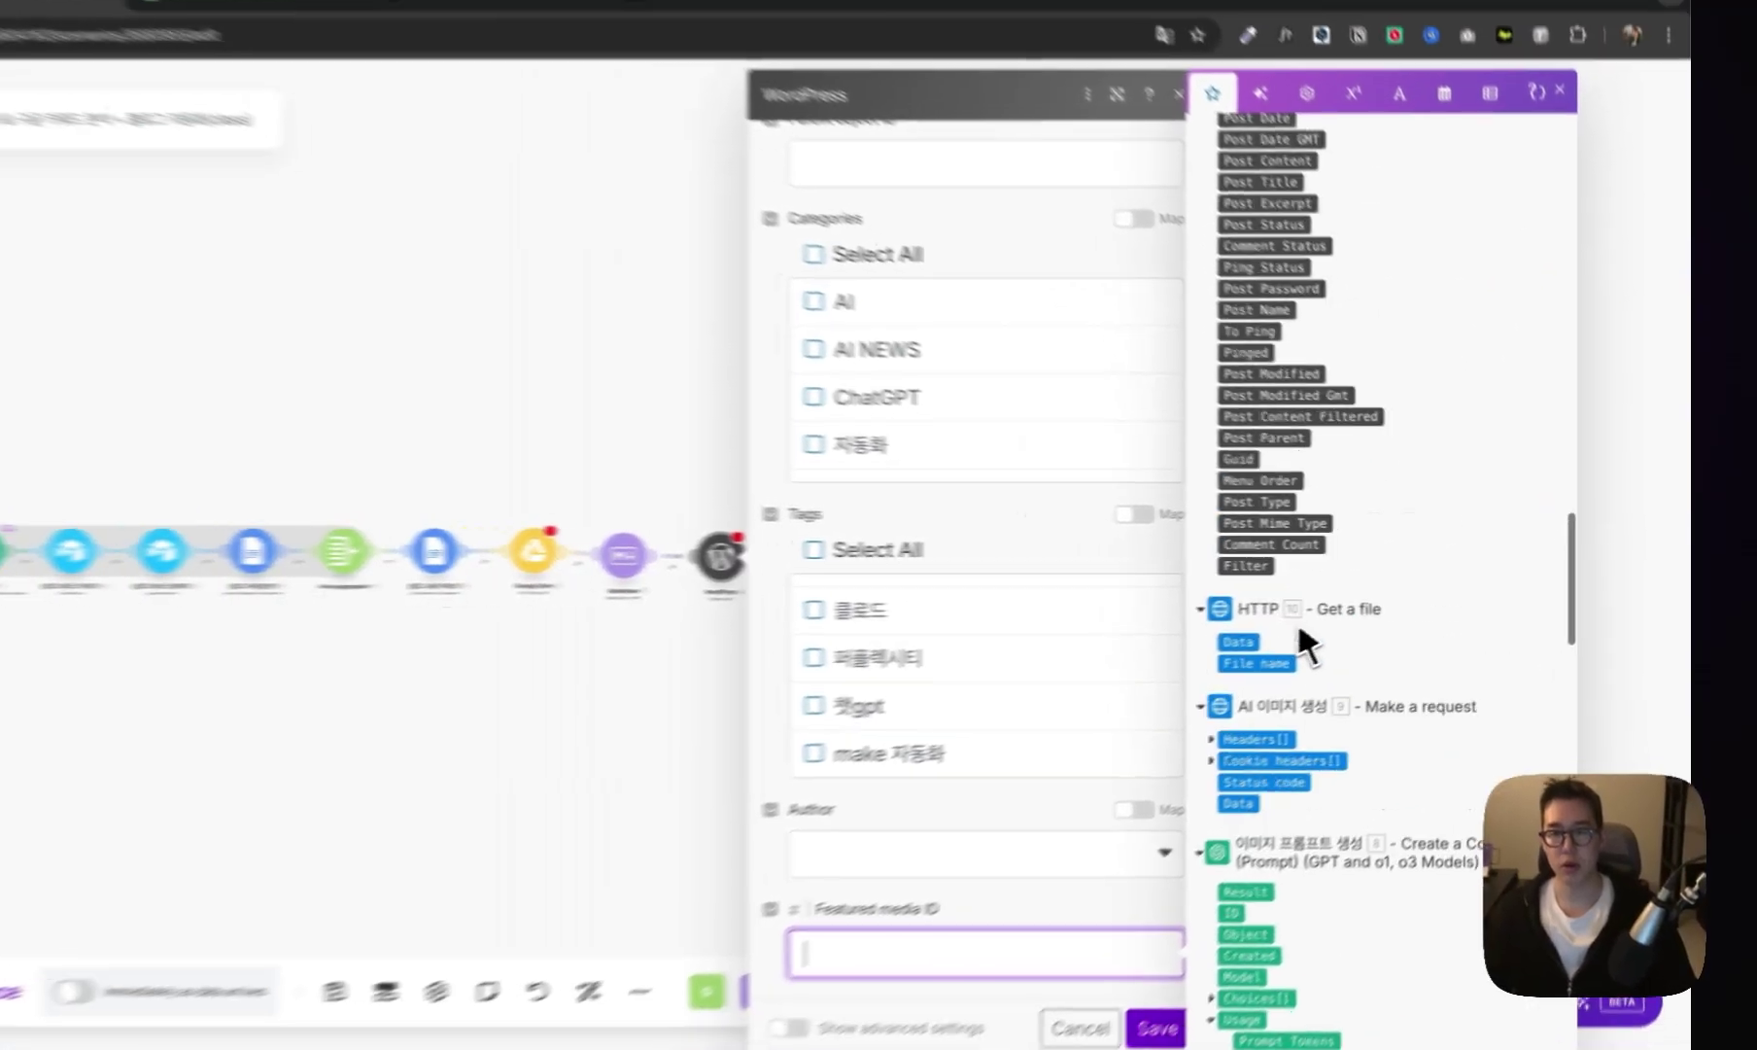
pyautogui.scroll(5, 1366, 613)
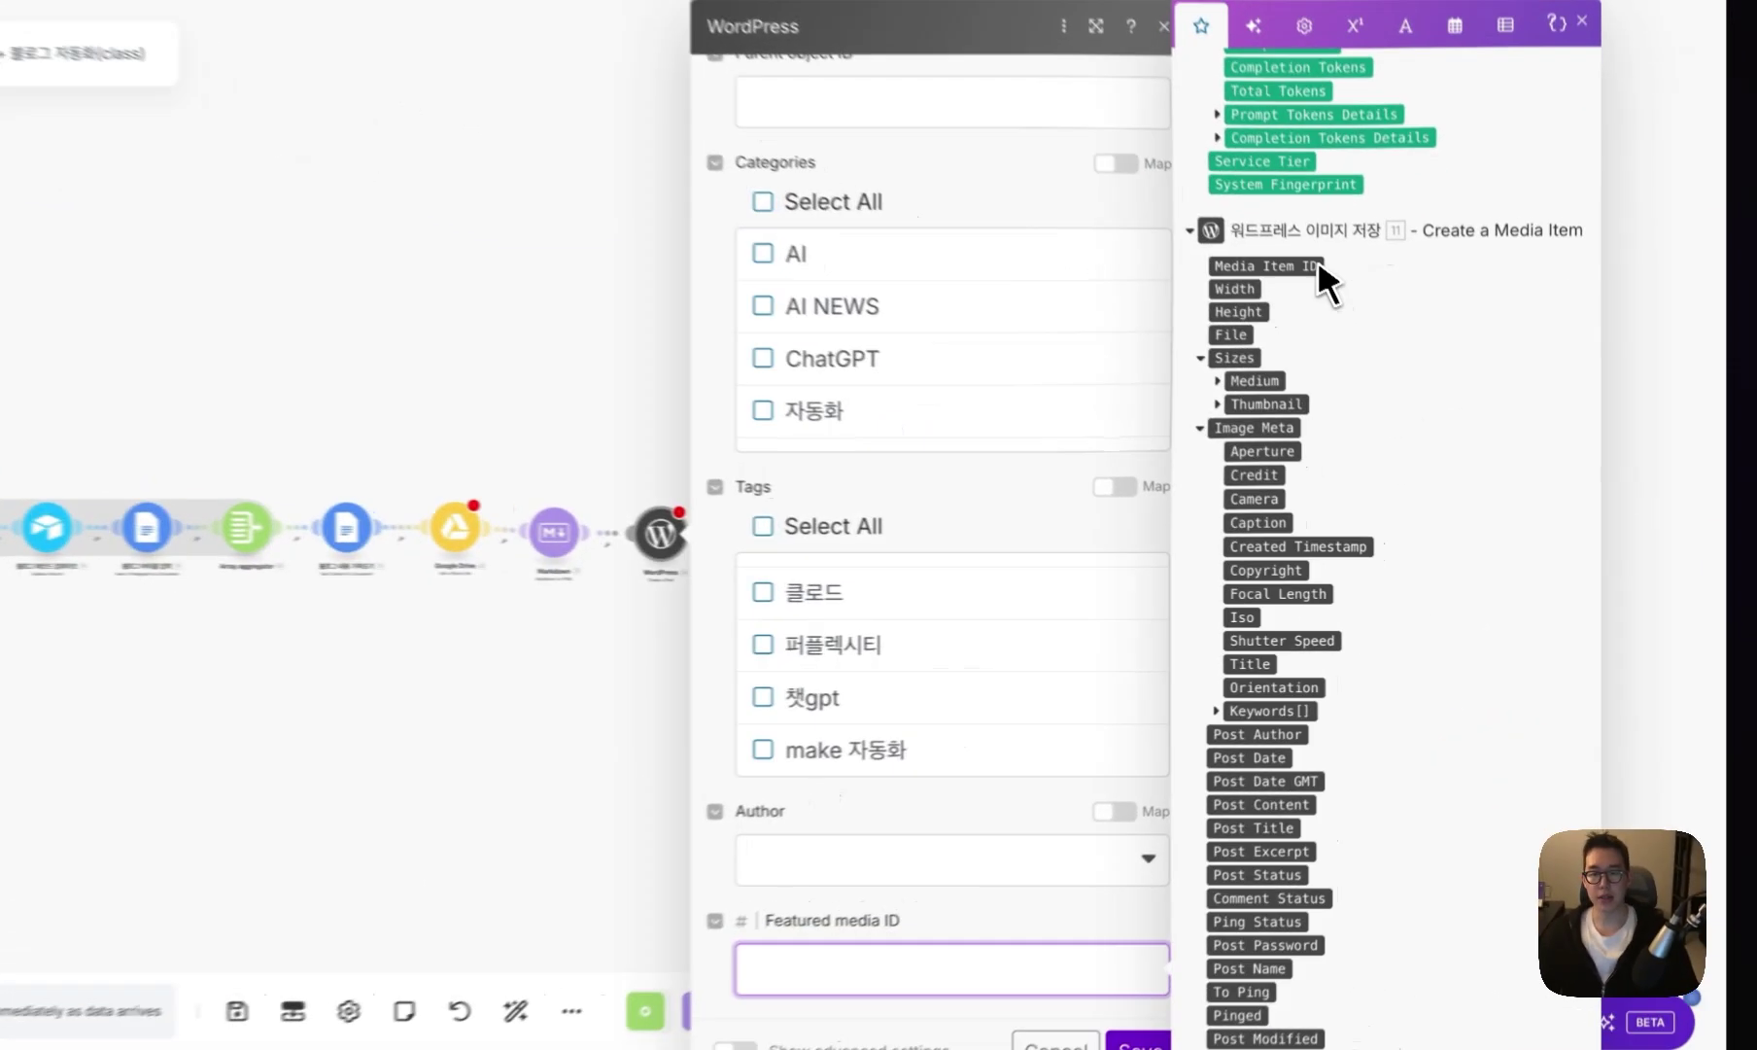
pyautogui.click(1341, 352)
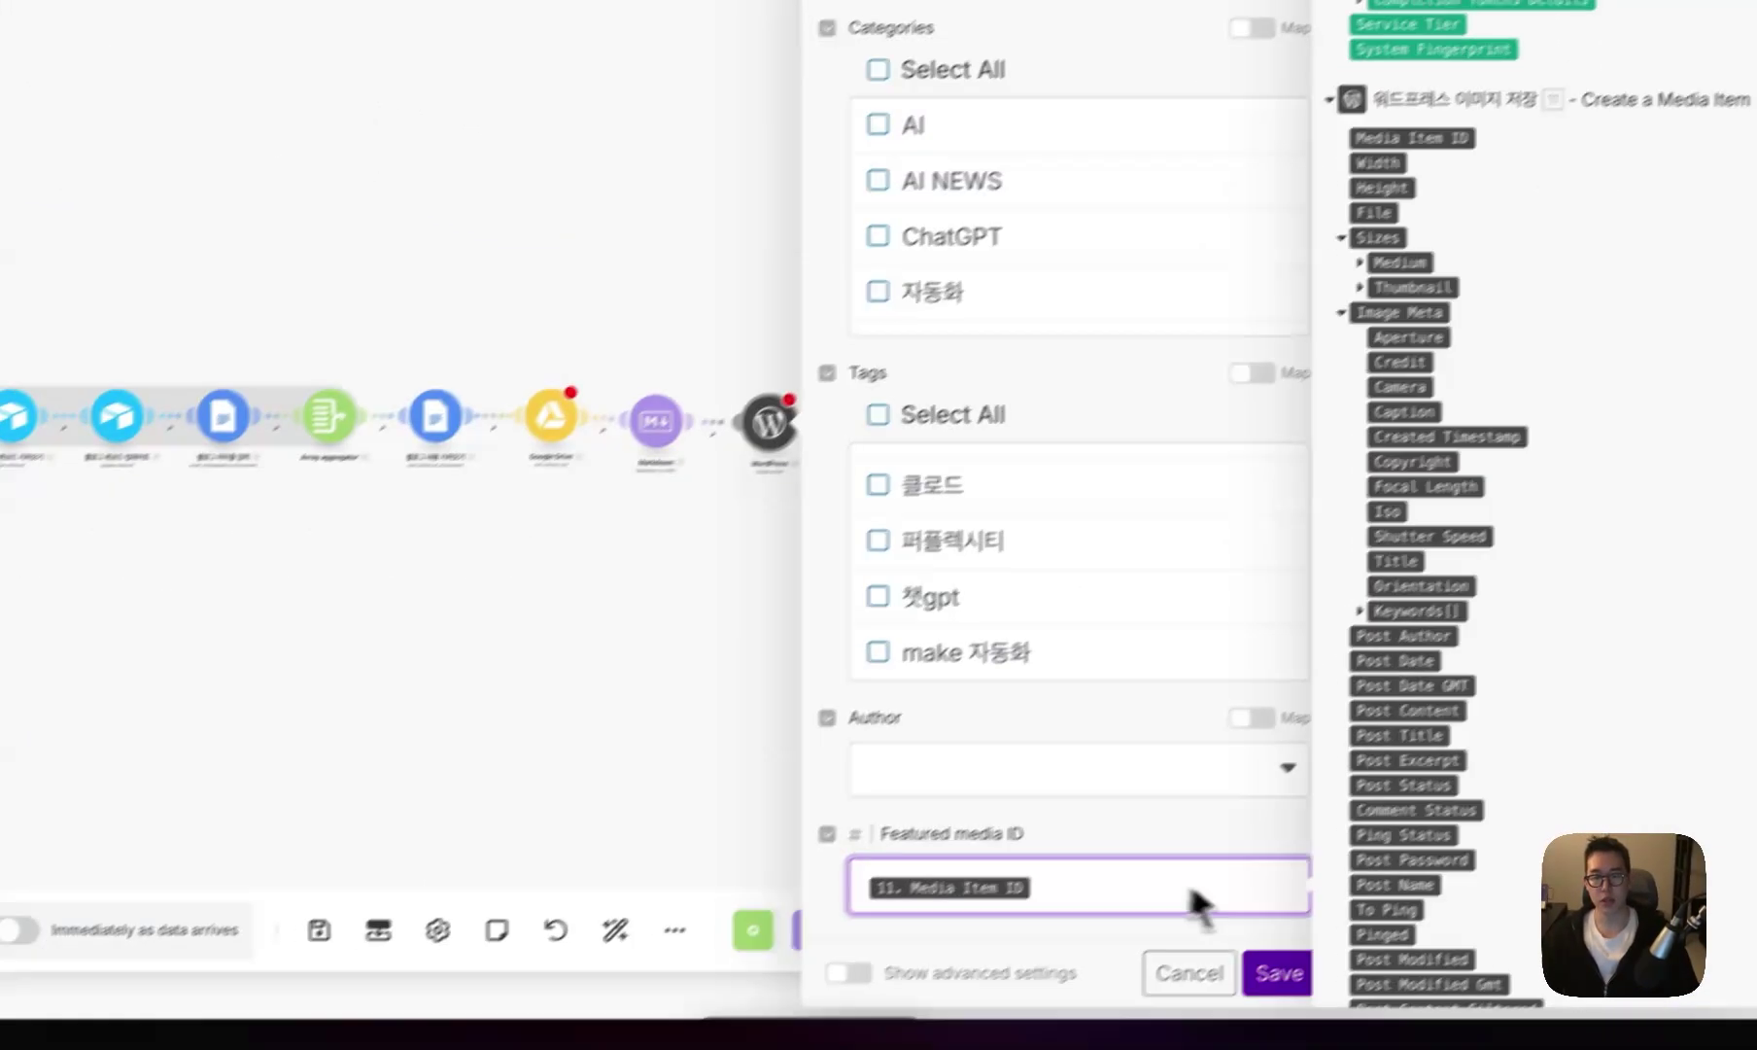
pyautogui.click(1268, 972)
# - Add a WordPress Get a Post module of type 글 that fetches the new post by 24. Post ID
pyautogui.click(615, 930)
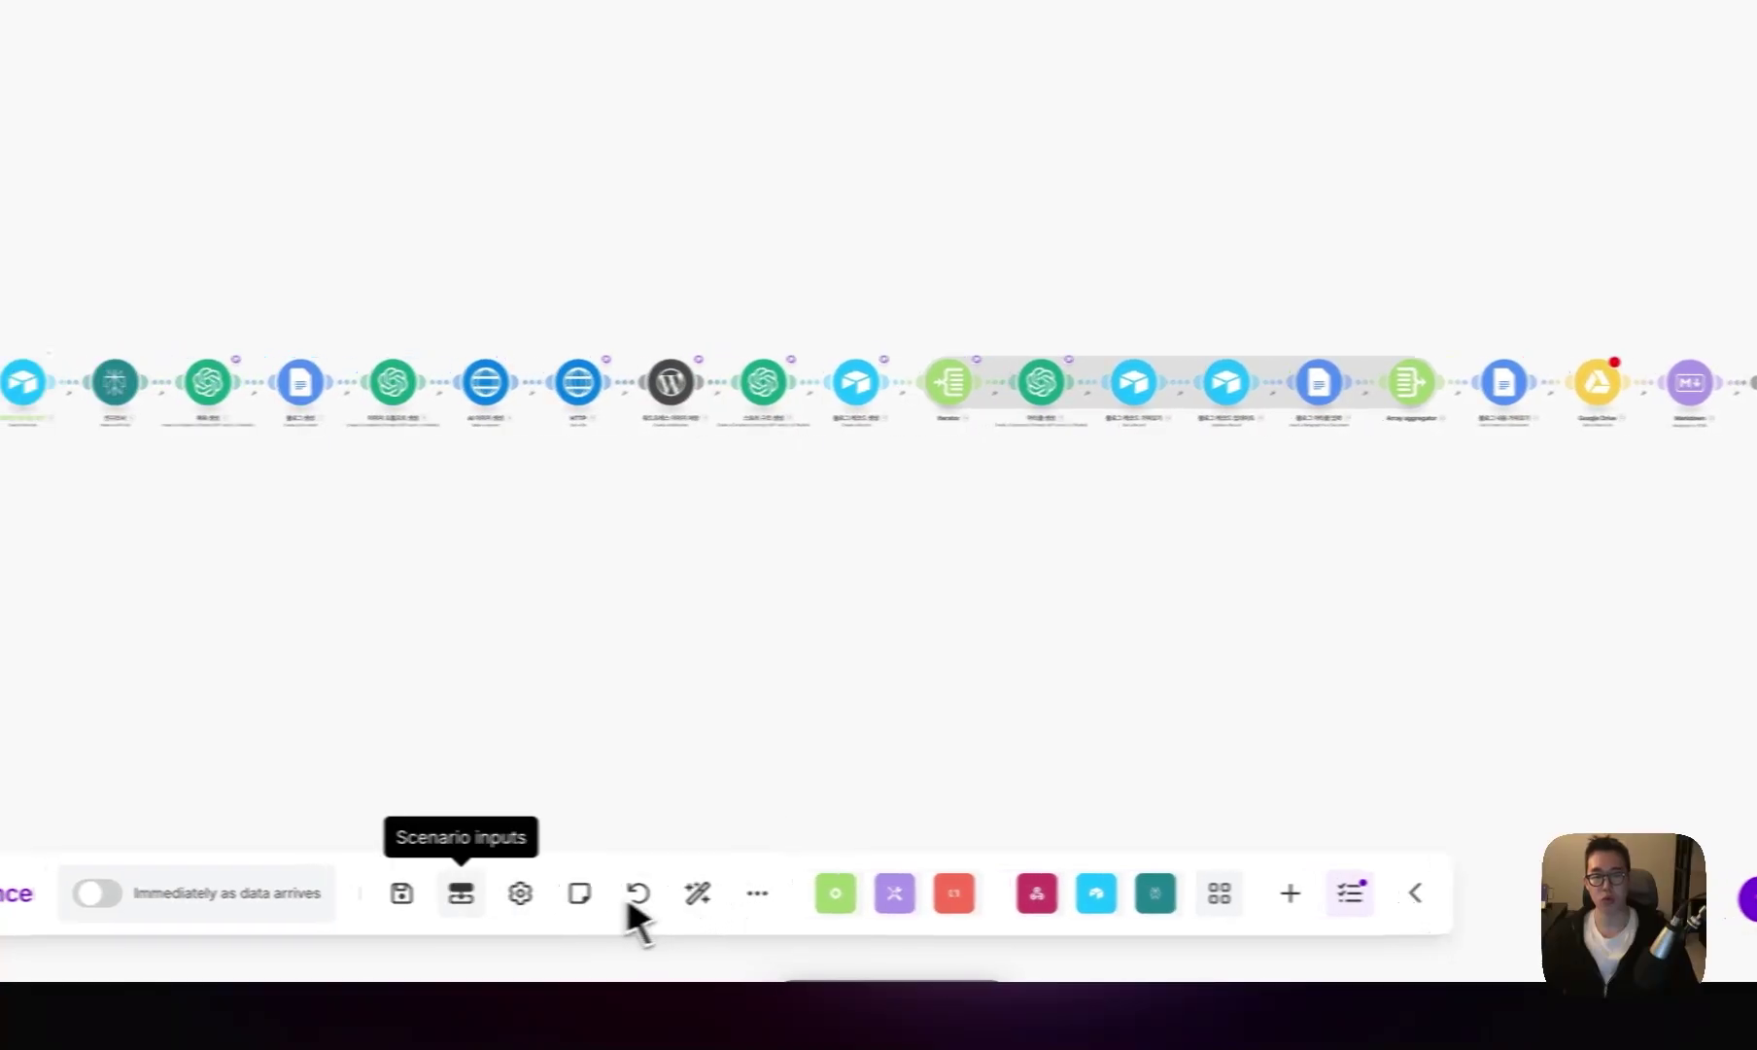
pyautogui.click(319, 930)
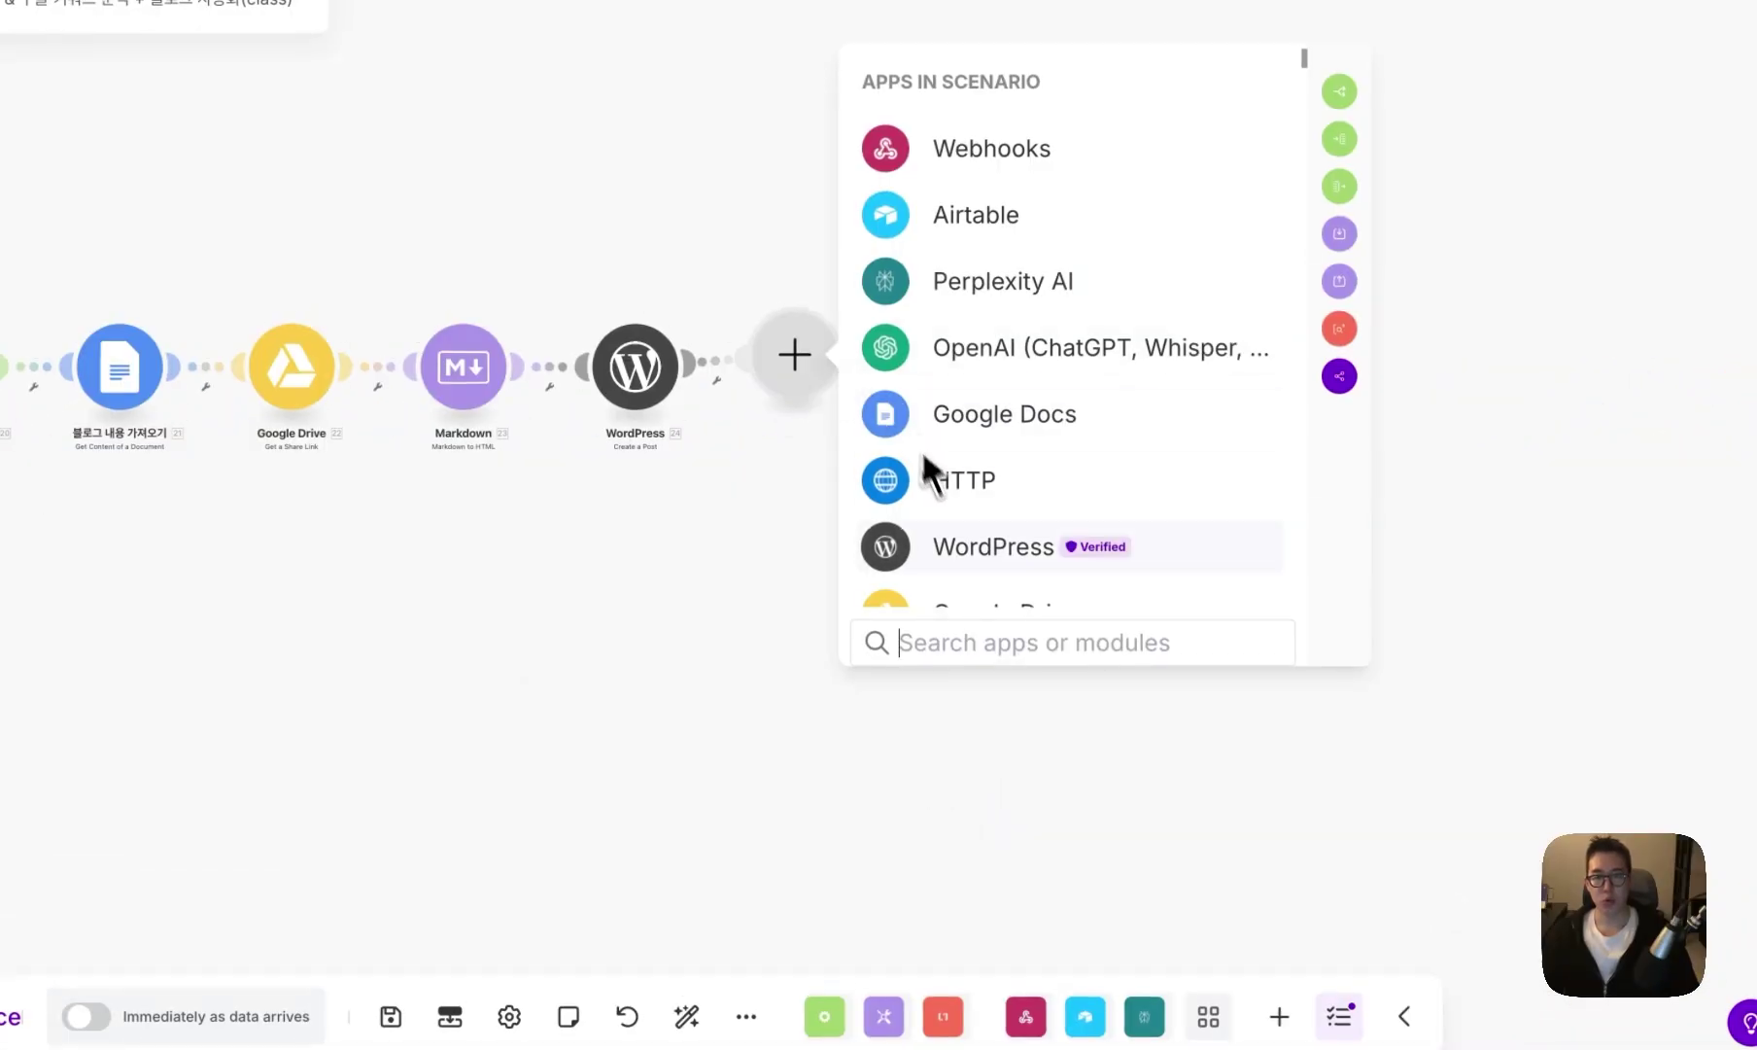
pyautogui.click(962, 546)
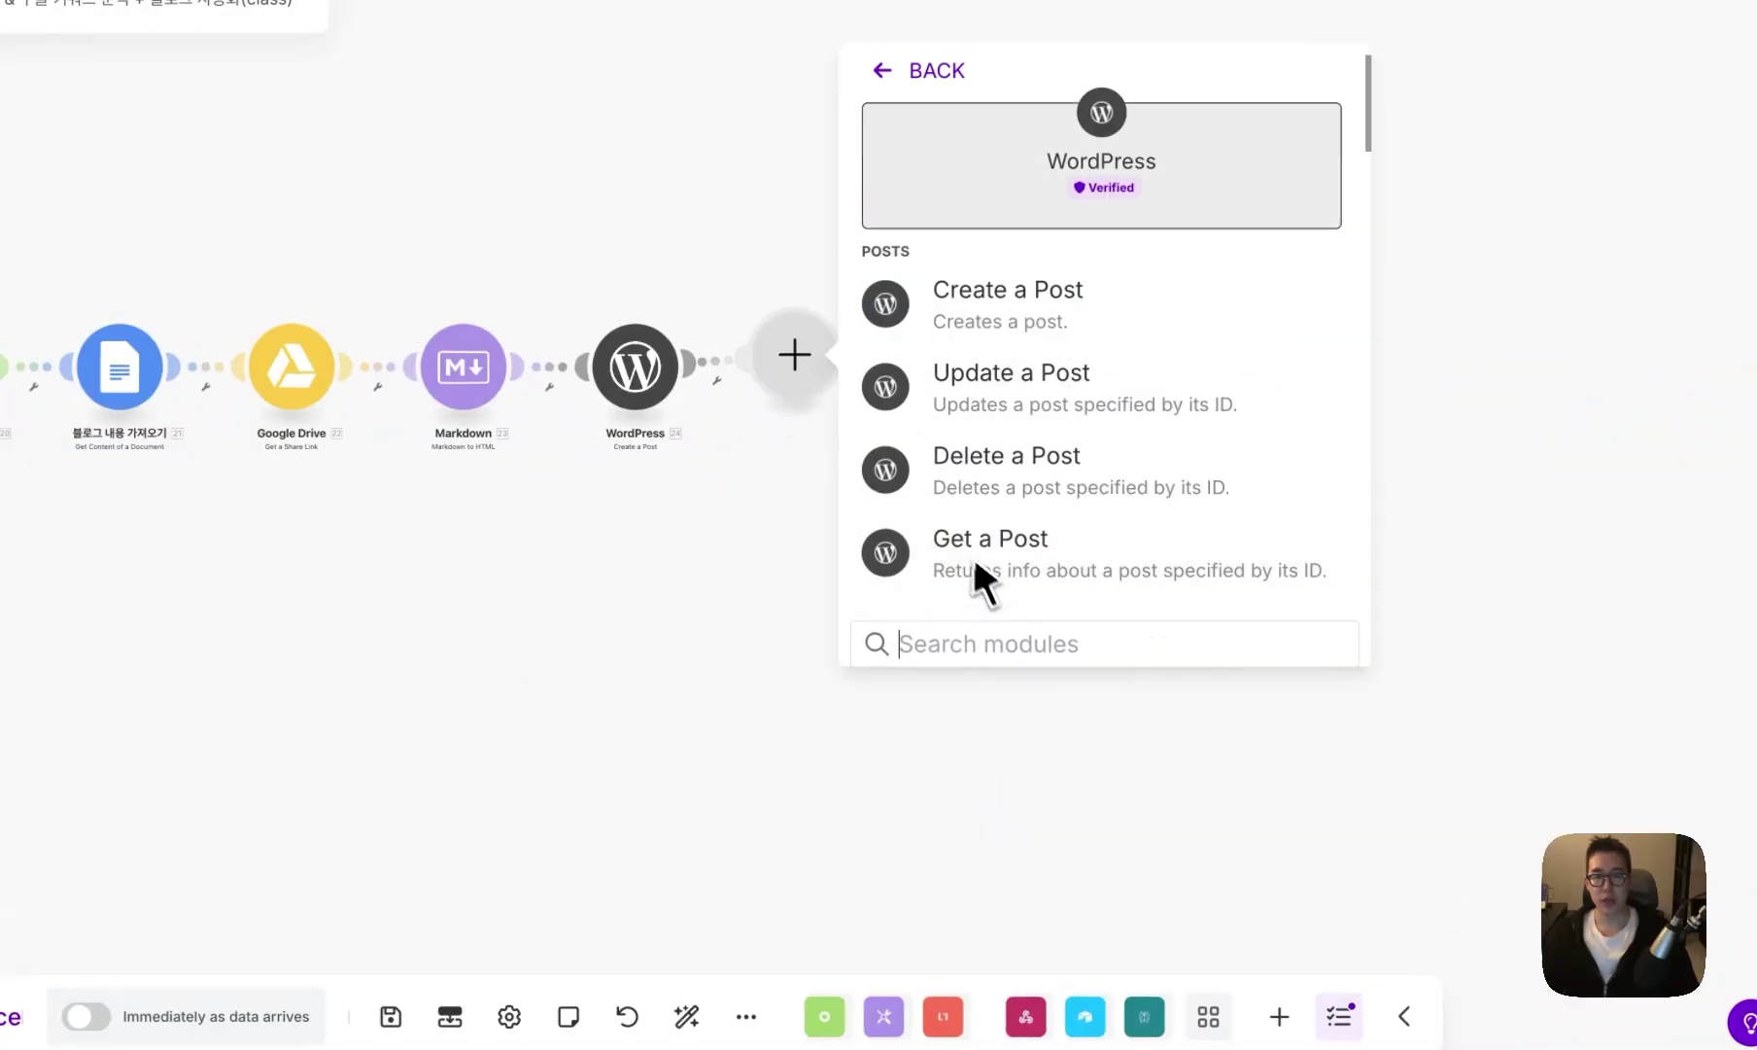
pyautogui.click(1002, 532)
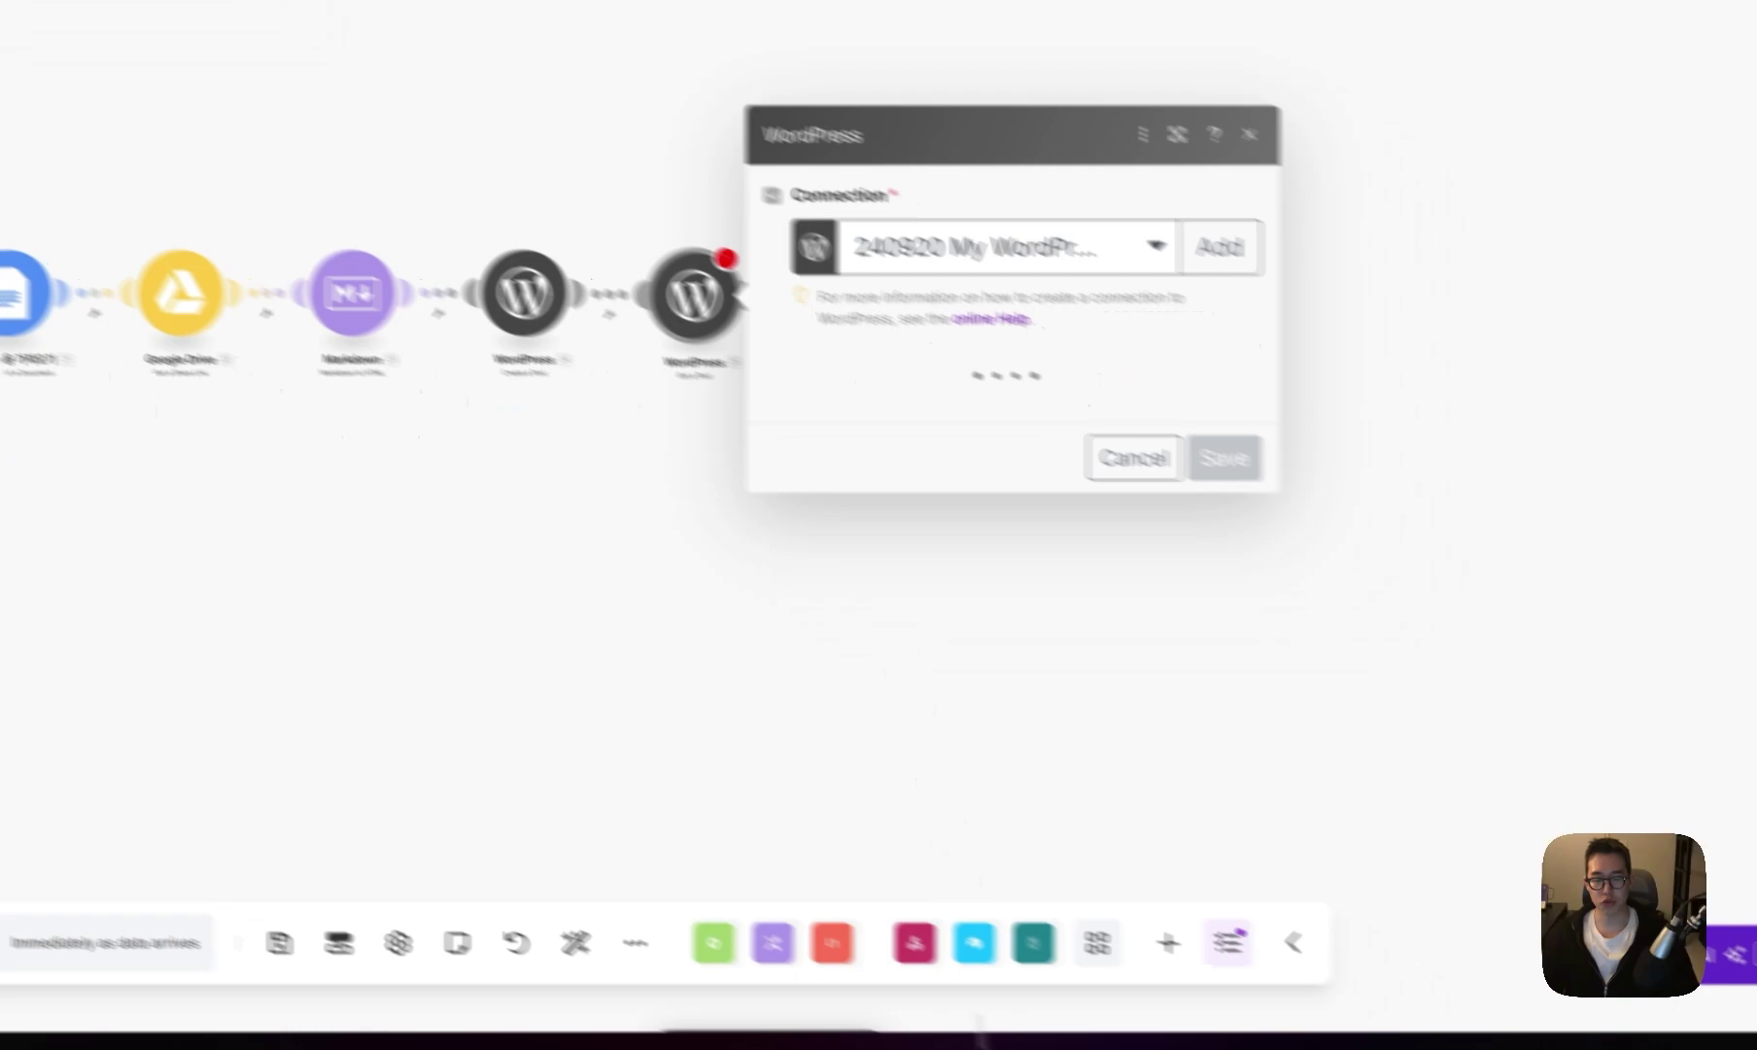
pyautogui.click(776, 409)
pyautogui.click(765, 486)
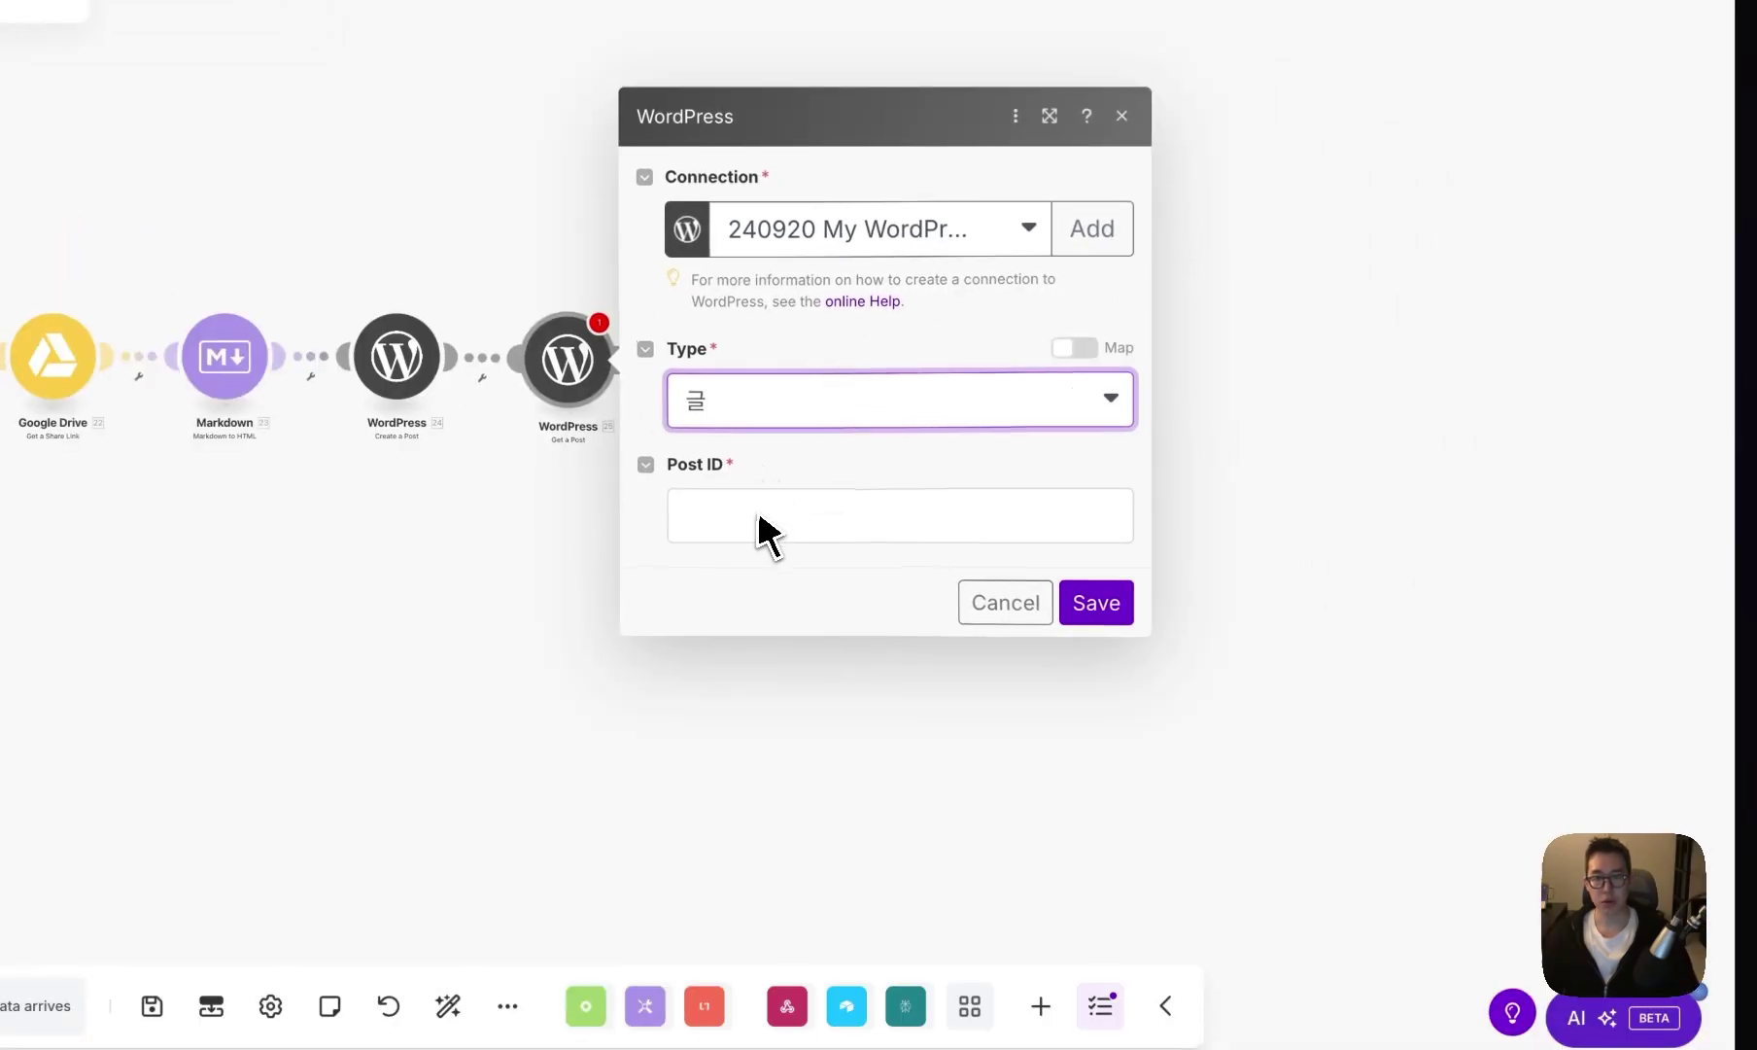
pyautogui.click(765, 515)
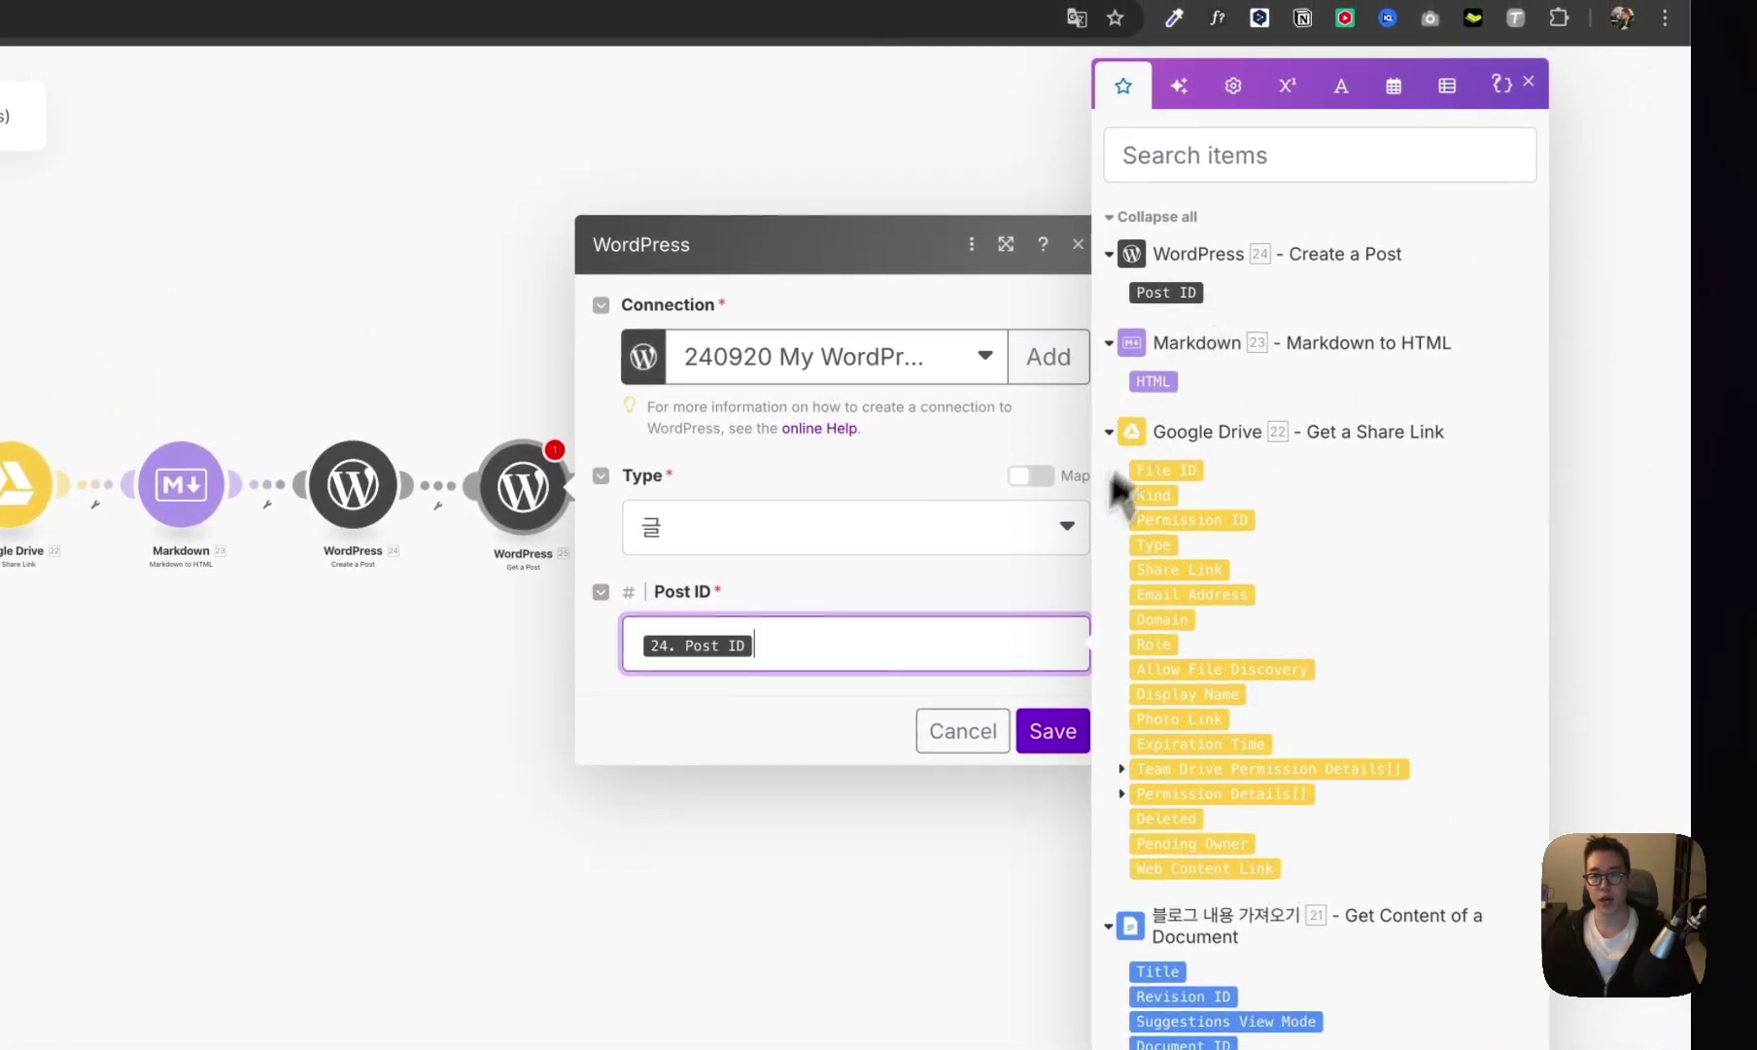
pyautogui.click(1057, 692)
# - Insert a Router after Get a Post and search for Discord on its upper route
pyautogui.click(862, 434)
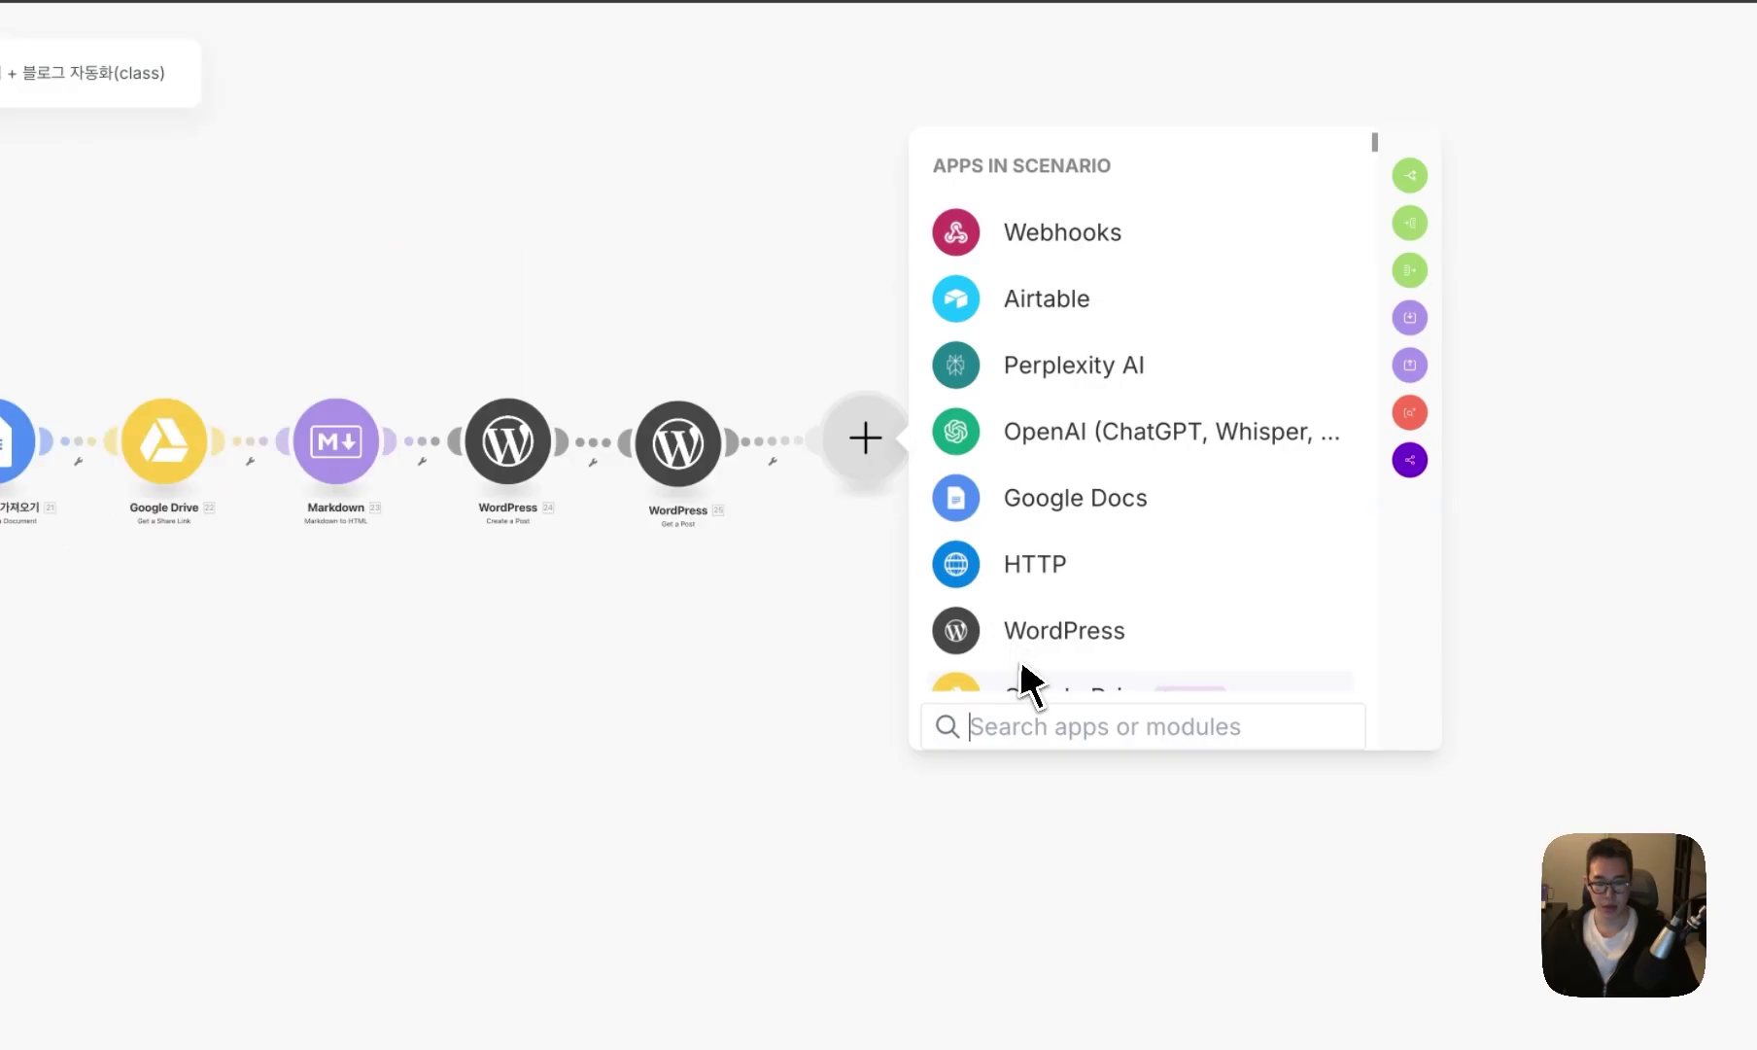
pyautogui.write('개')
pyautogui.press('BackSpace')
pyautogui.write('ro')
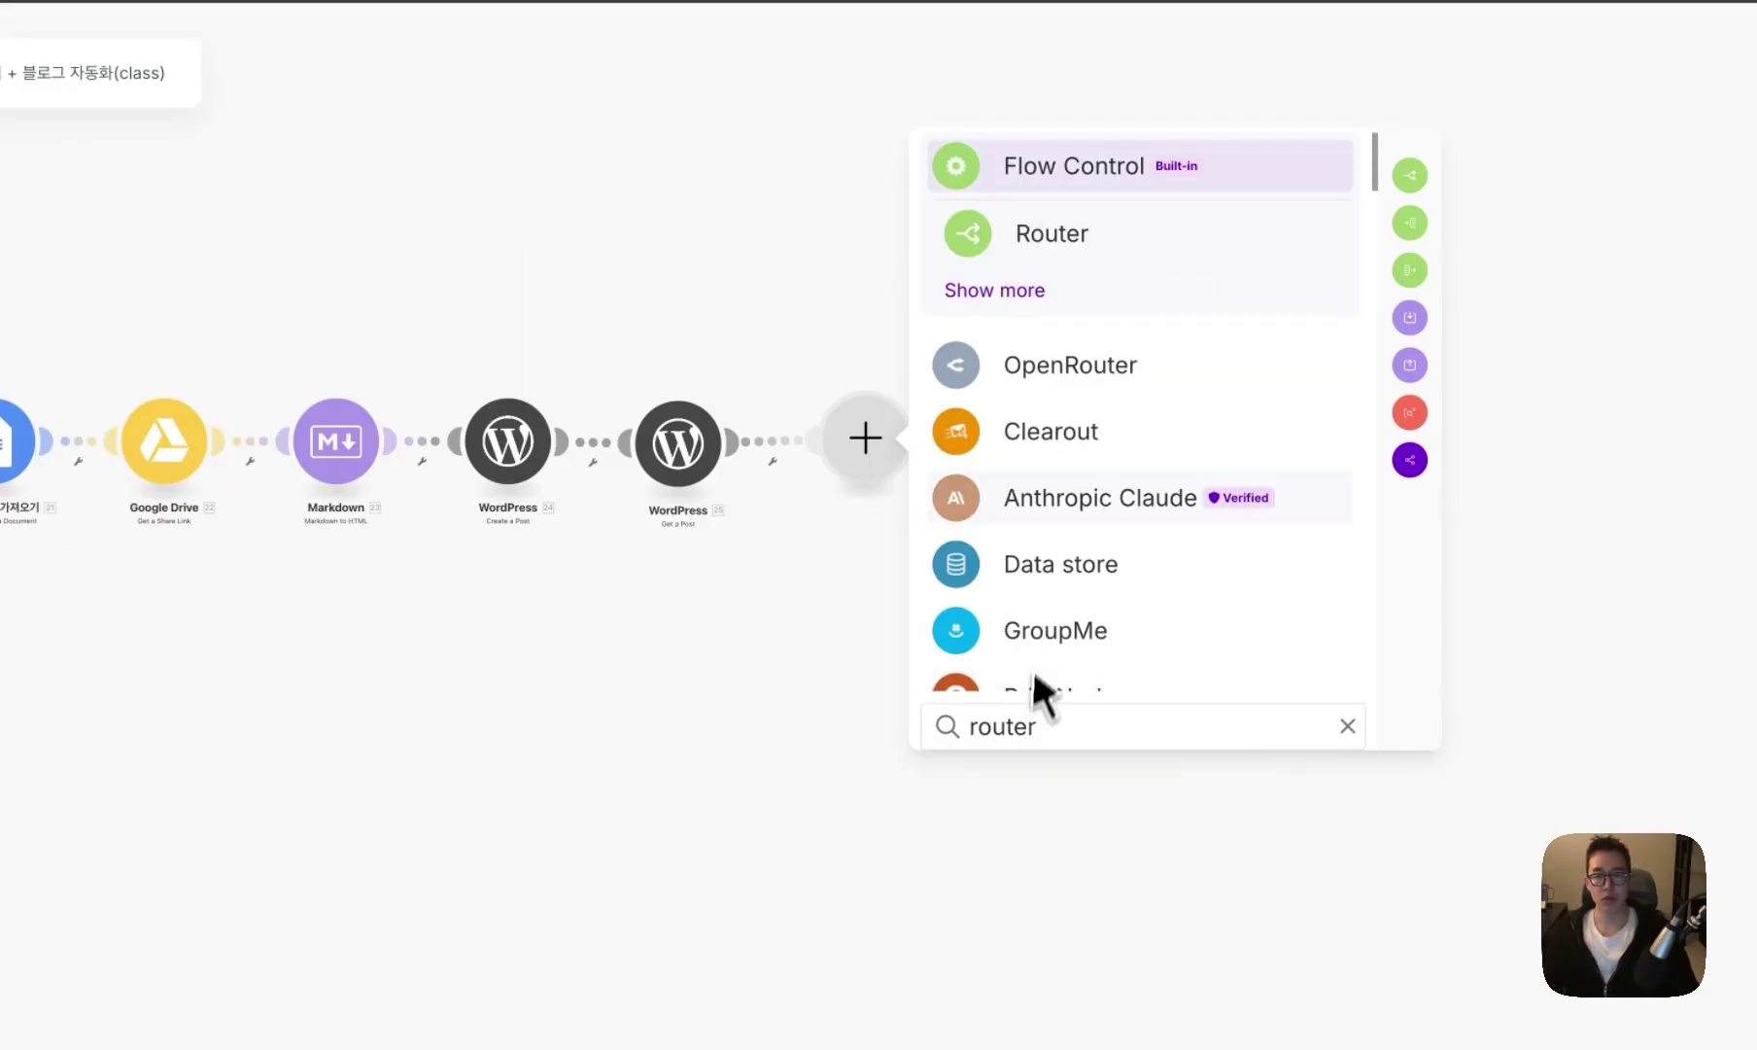
pyautogui.write('uter')
pyautogui.press('Return')
pyautogui.click(1038, 360)
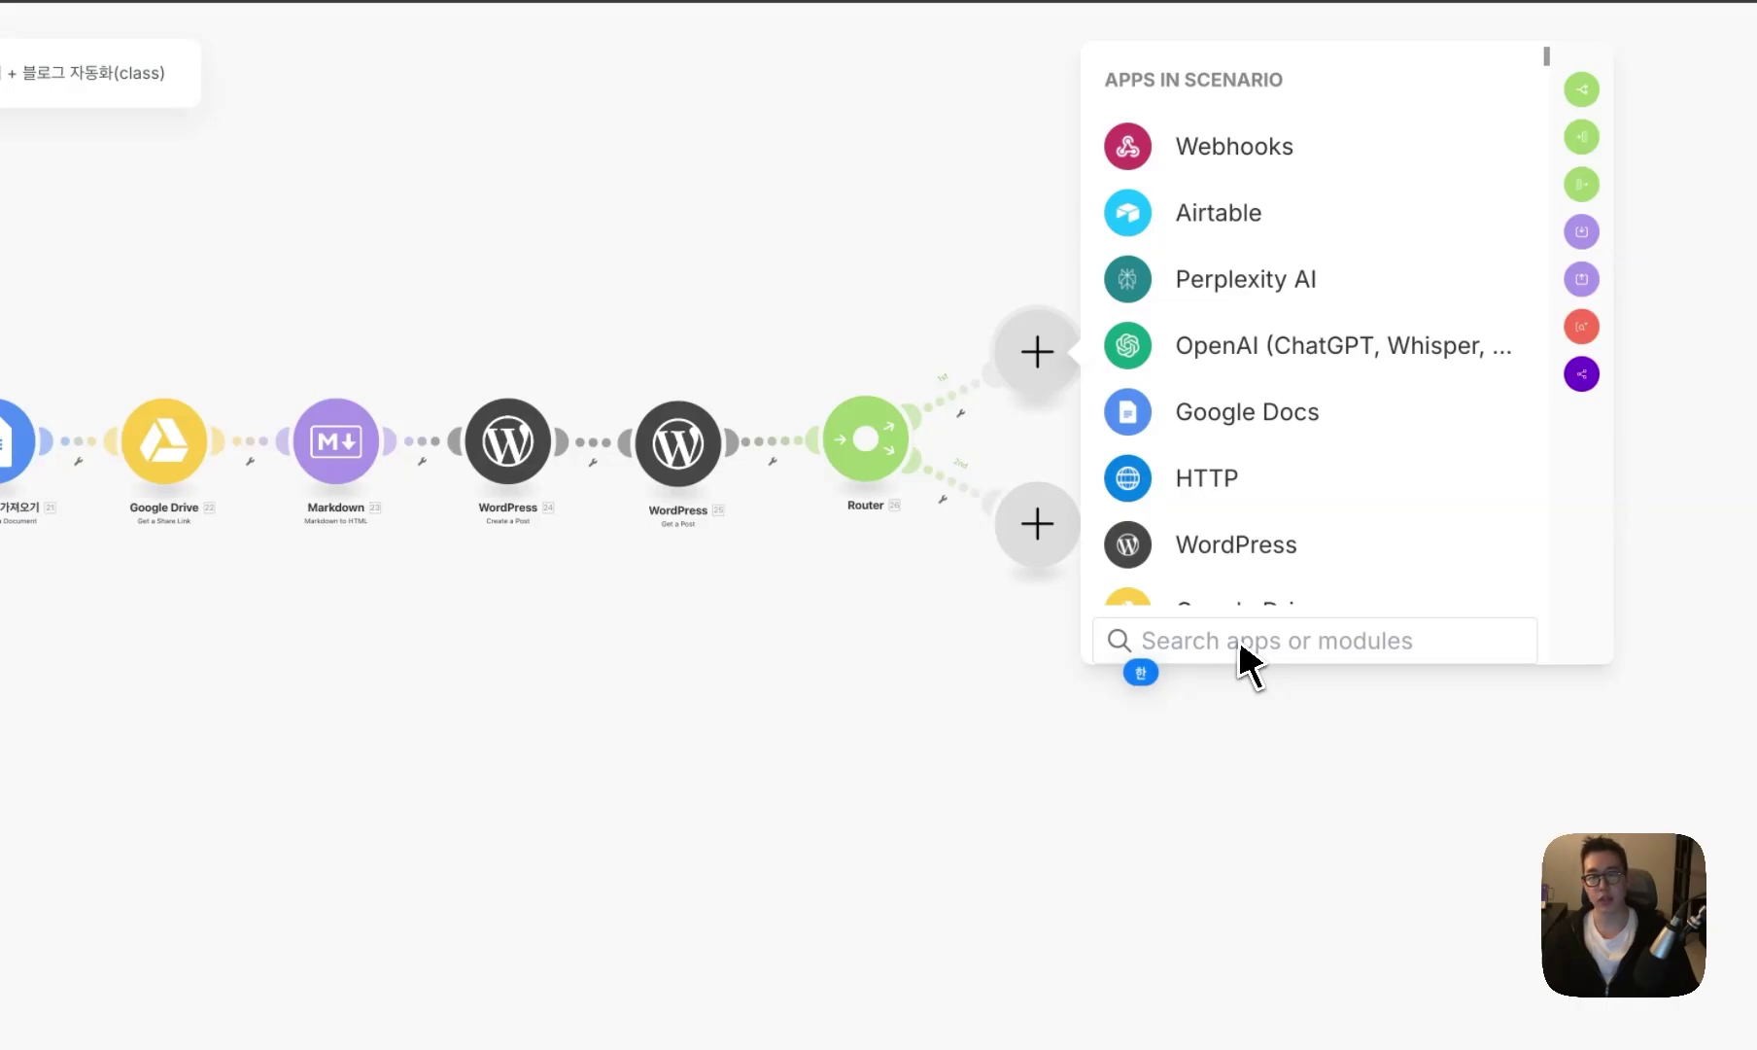
pyautogui.write('discor')
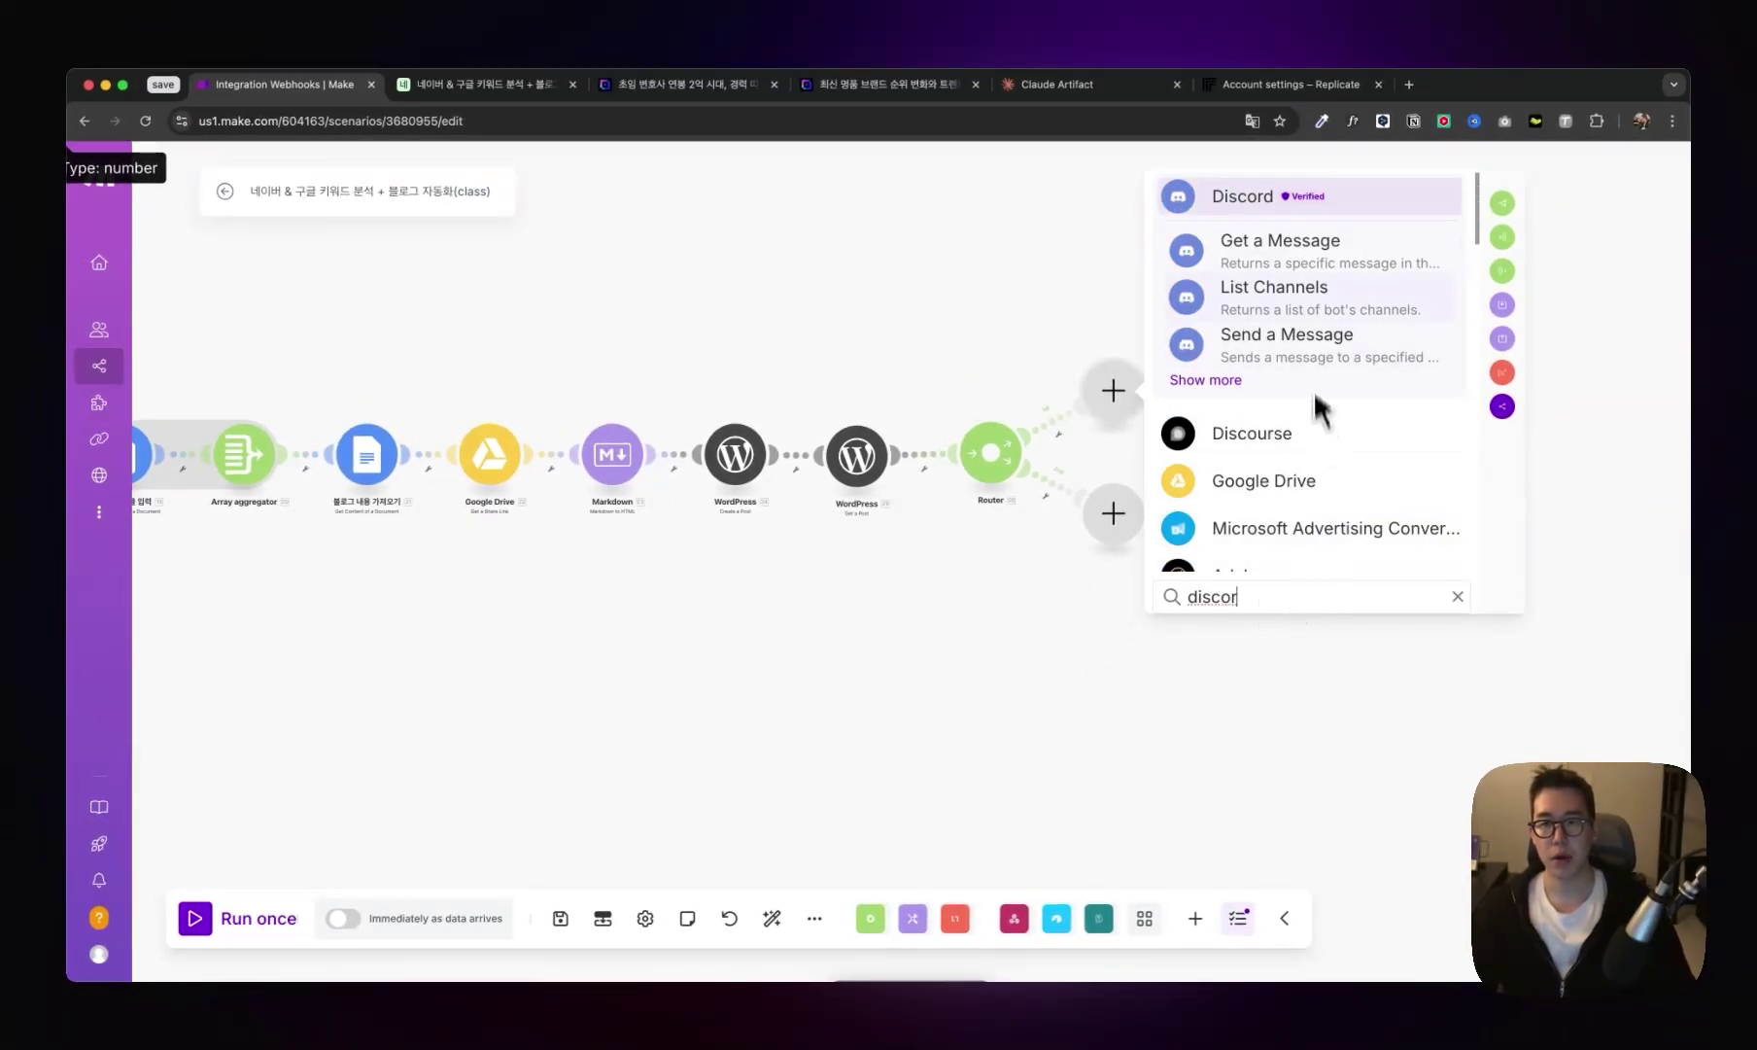
# - Add a Discord Send a Message step and put 6. Result as the title in the message heading
pyautogui.click(1286, 340)
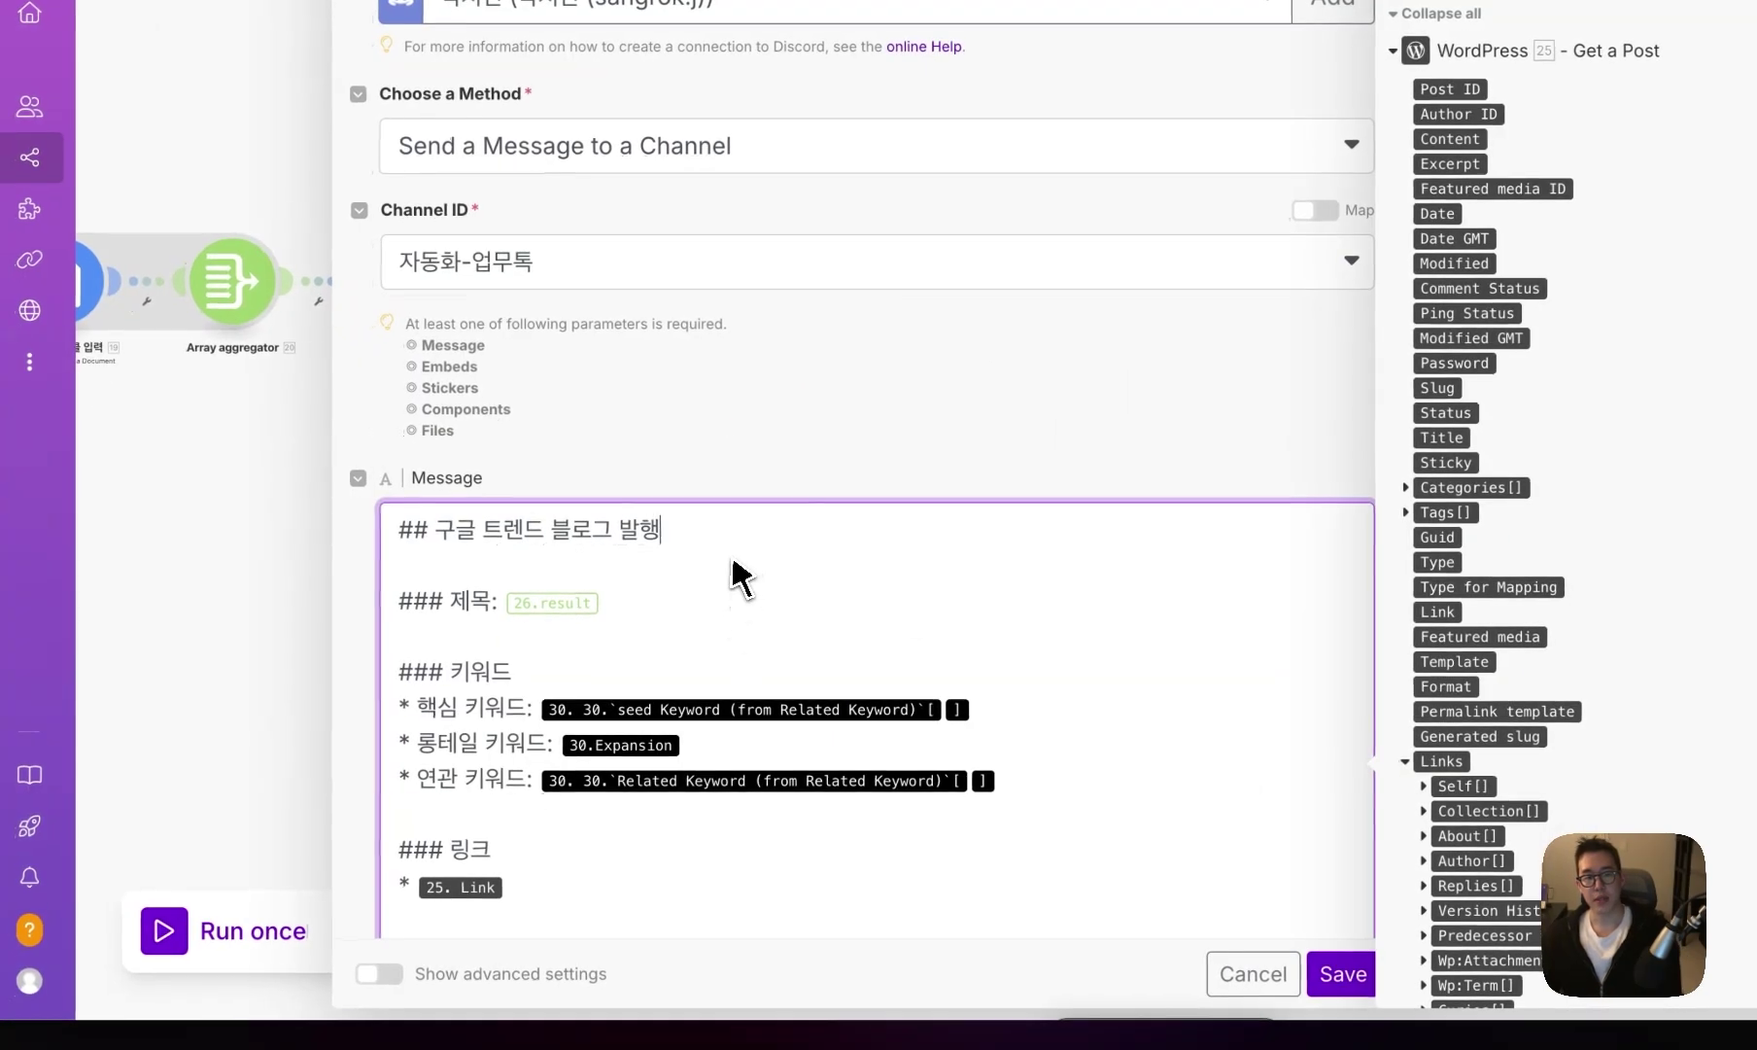
pyautogui.click(485, 533)
pyautogui.press('BackSpace')
pyautogui.press('BackSpace')
pyautogui.press('BackSpace')
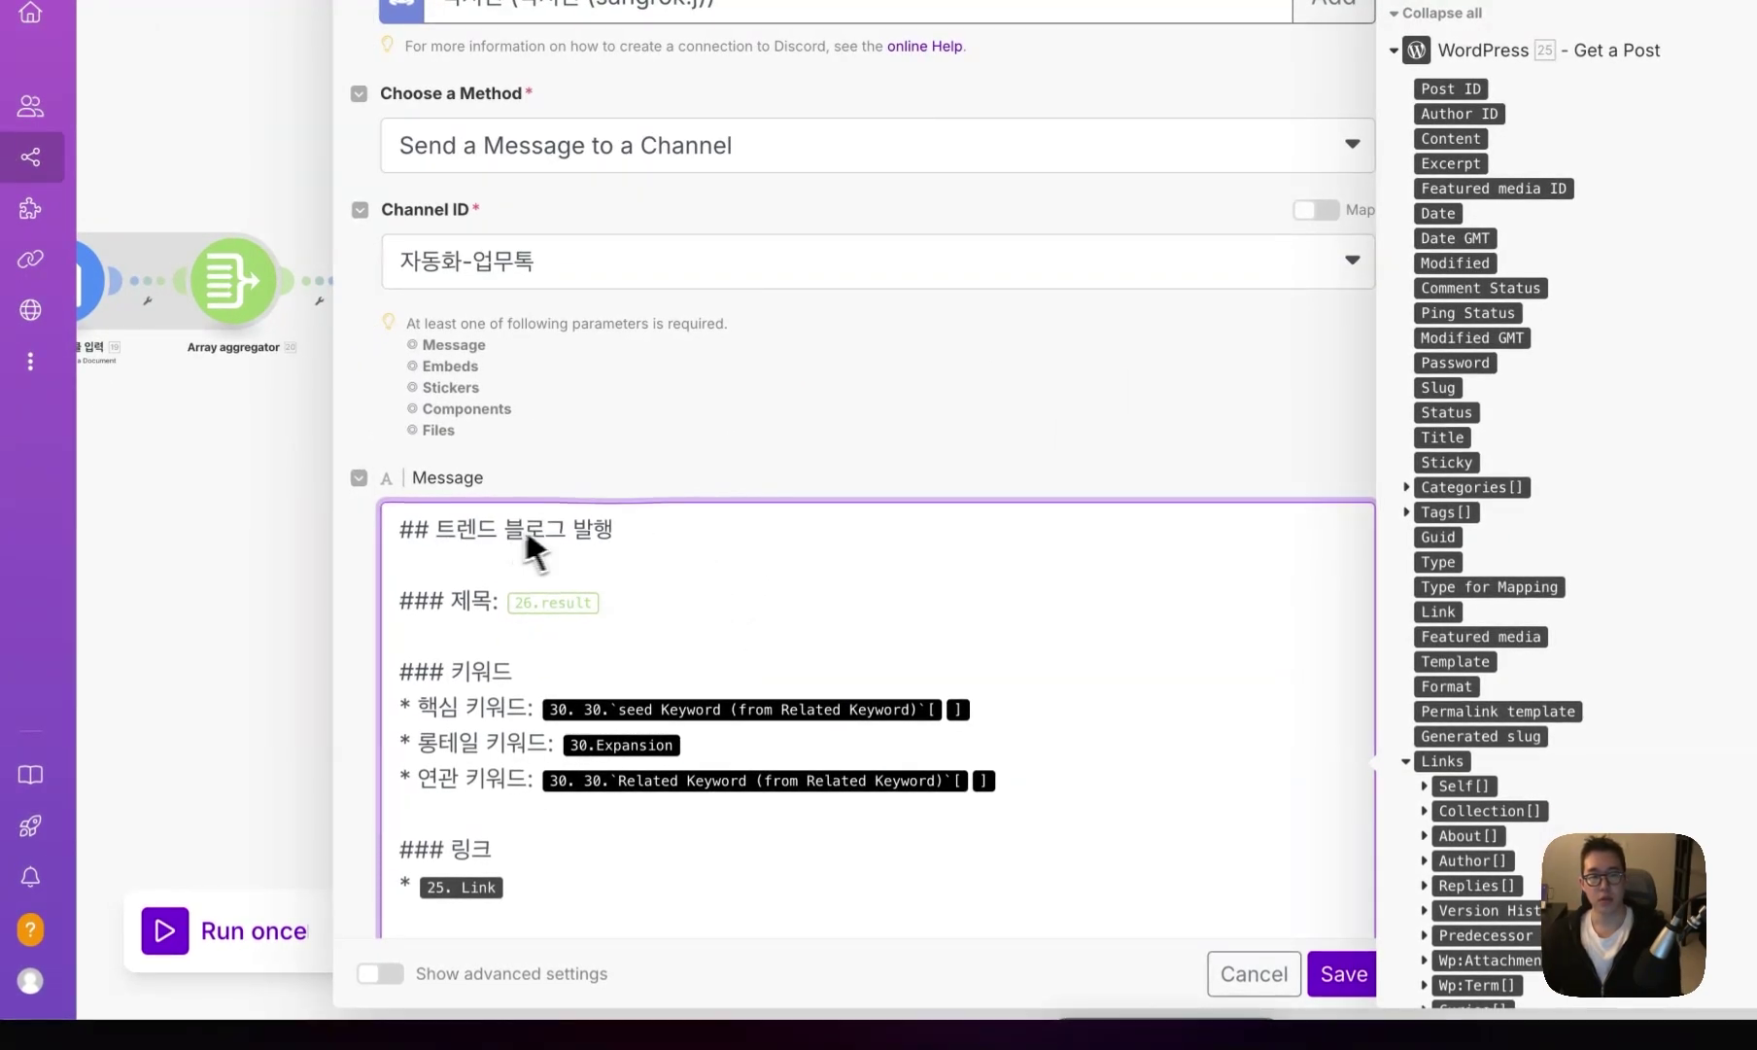
pyautogui.moveTo(614, 533); pyautogui.dragTo(374, 554)
pyautogui.press('BackSpace')
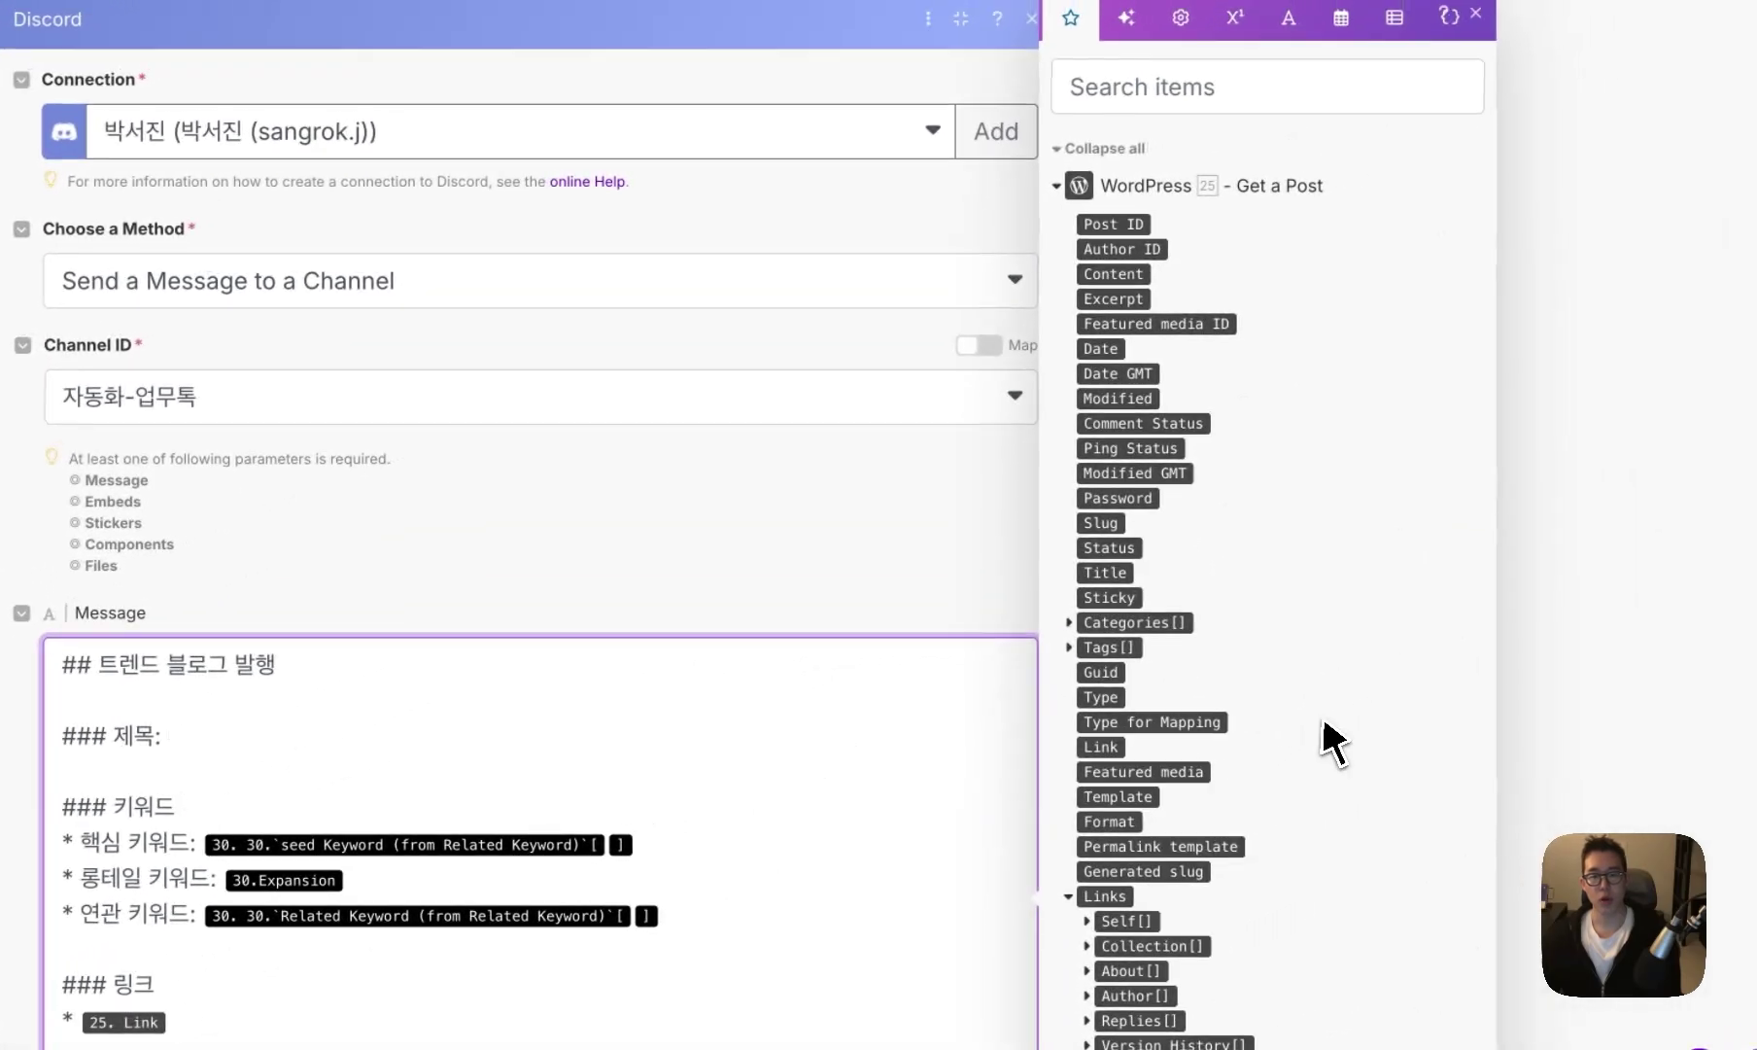
pyautogui.scroll(-15, 1335, 739)
pyautogui.scroll(5, 1336, 746)
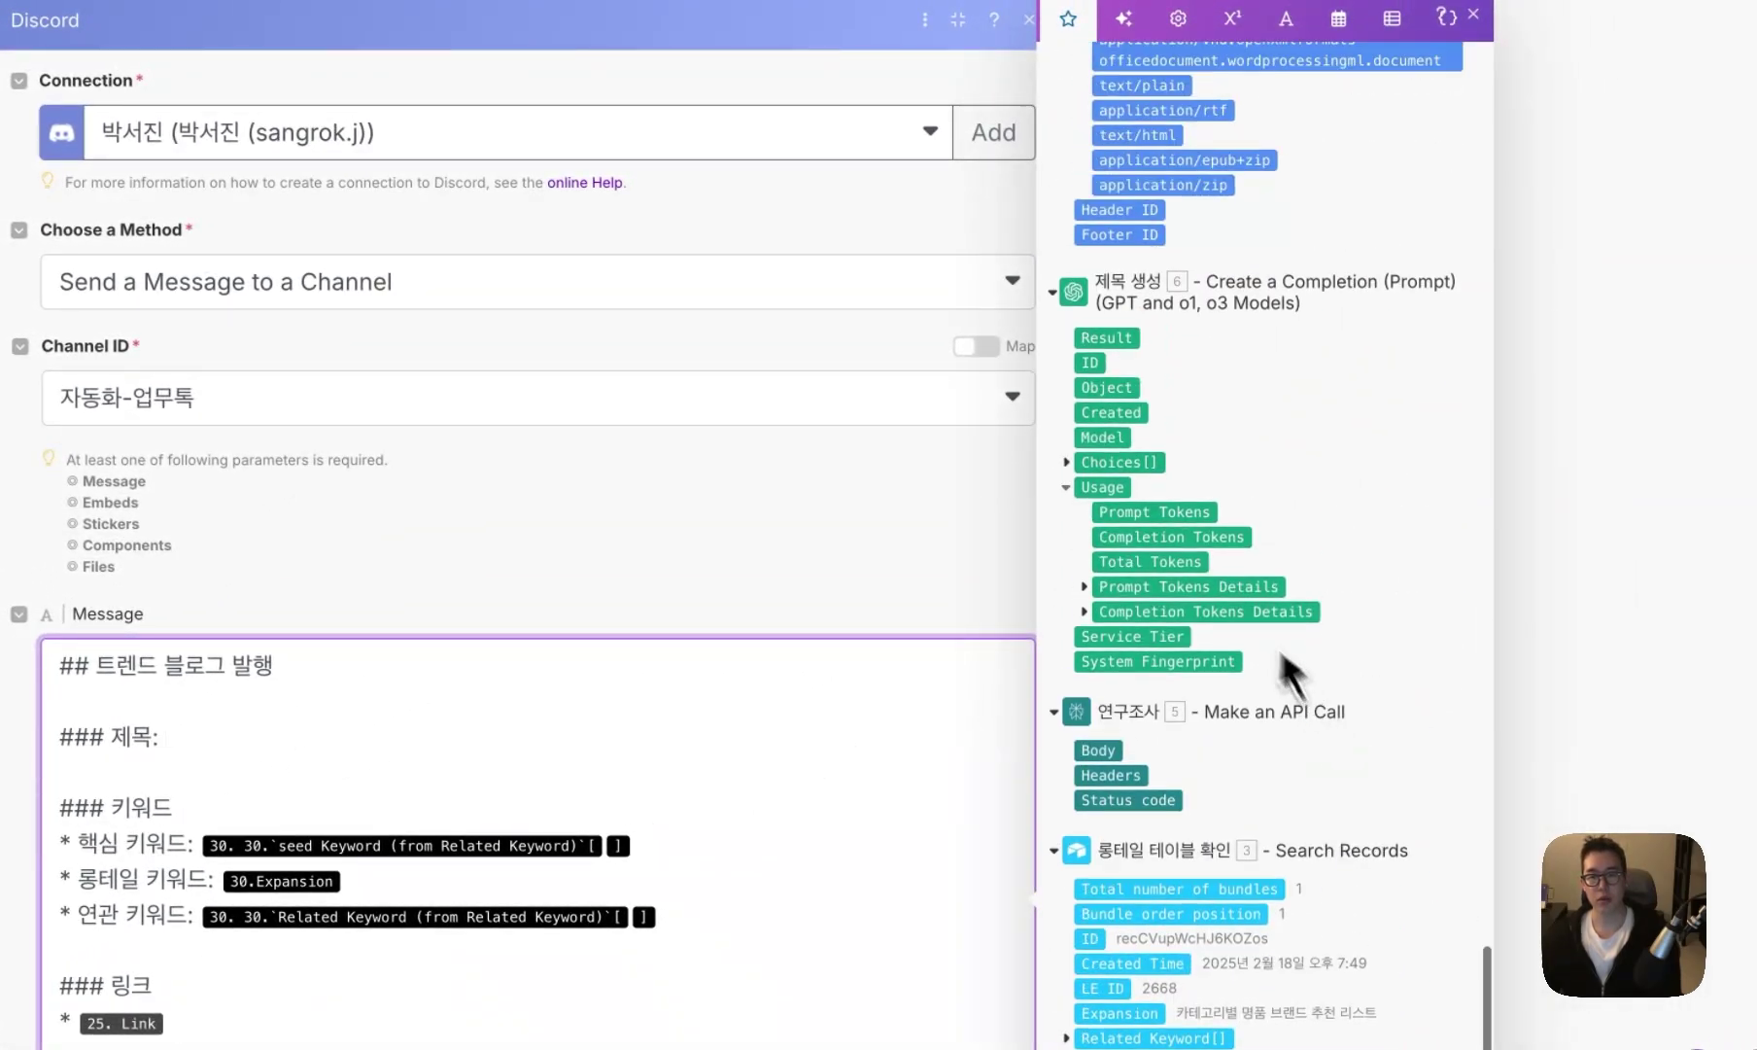
pyautogui.click(1106, 337)
# - Fill the core, longtail and related keywords with 3. seed Keyword, 3. Expansion and Related Keyword[1]
pyautogui.click(632, 846)
pyautogui.press('BackSpace')
pyautogui.press('BackSpace')
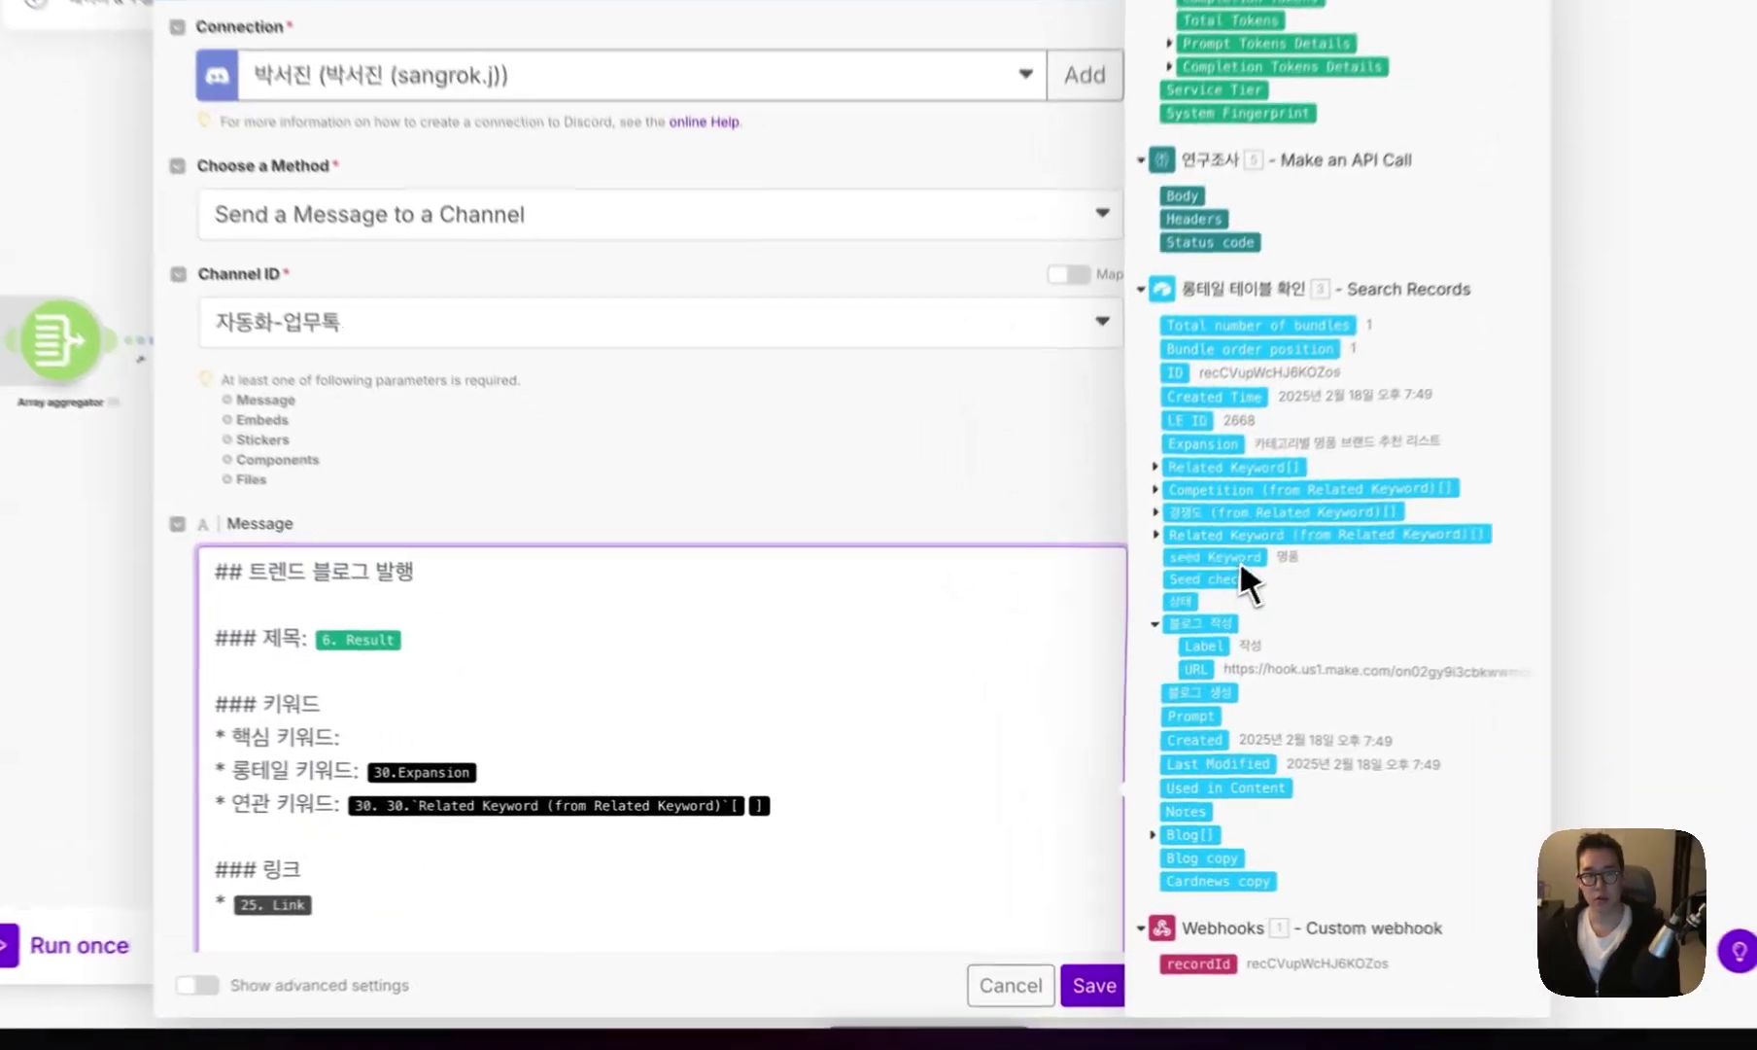
pyautogui.click(1242, 557)
pyautogui.click(607, 755)
pyautogui.press('BackSpace')
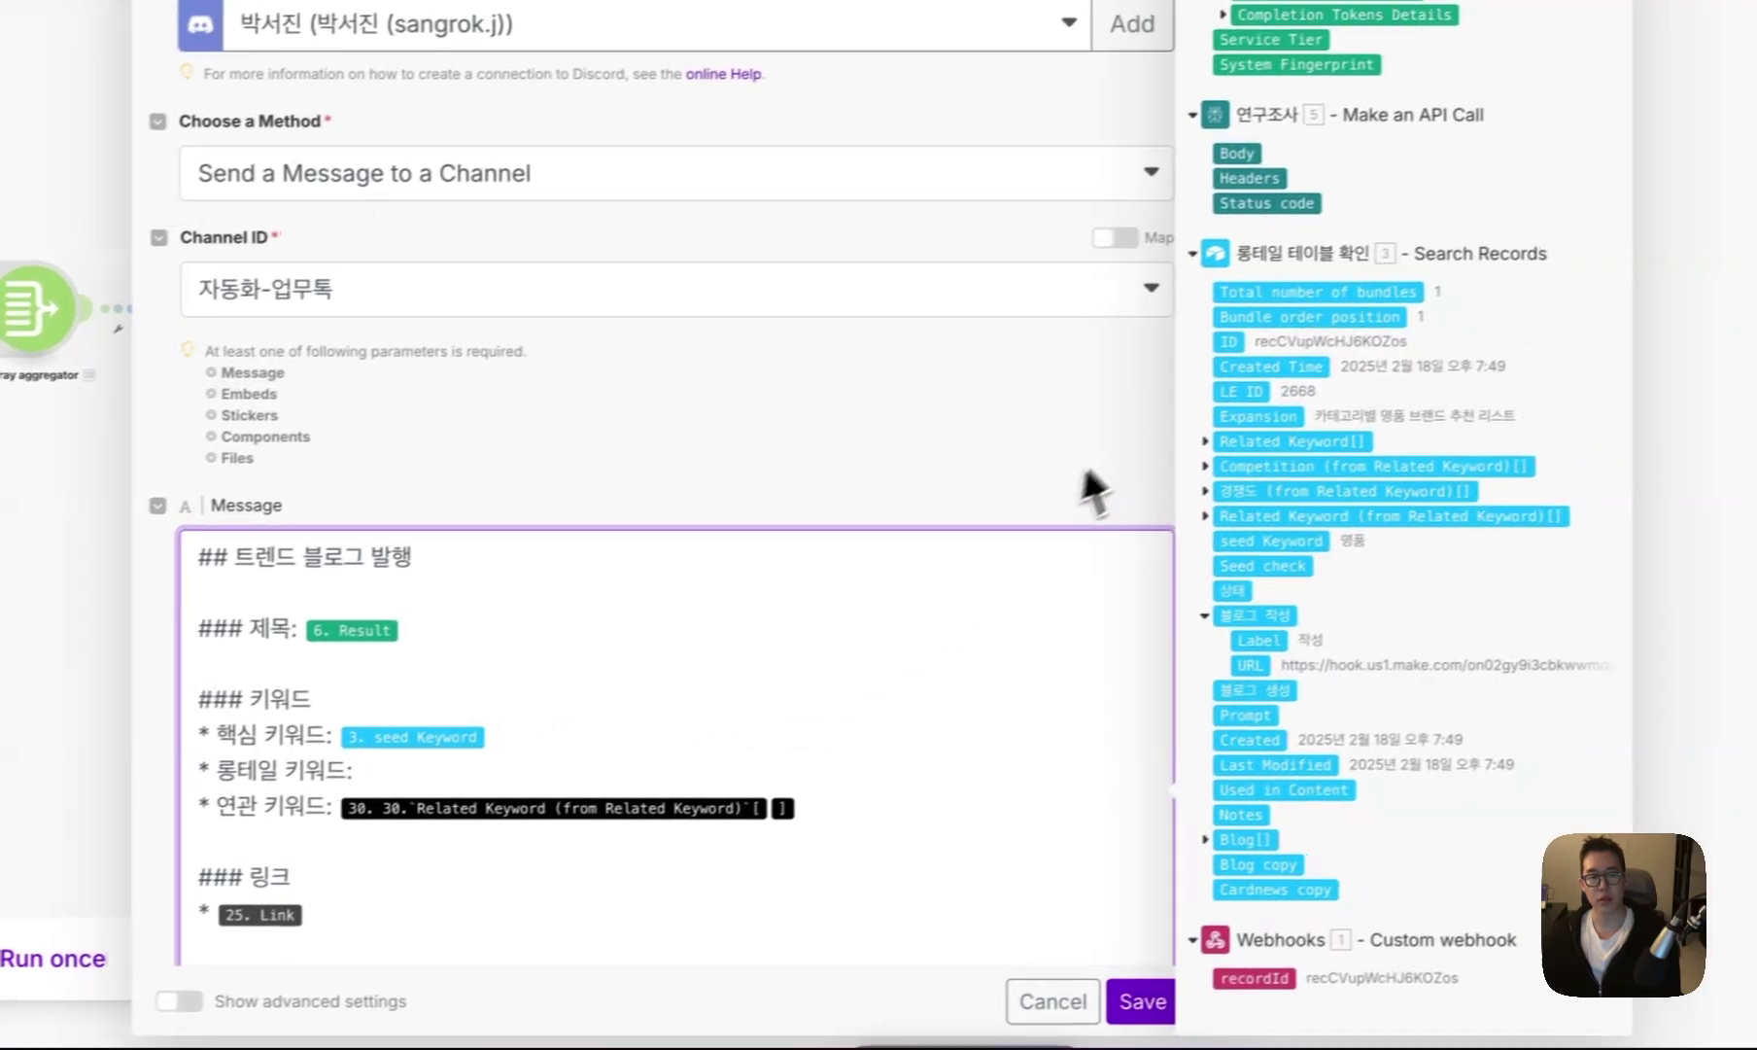
pyautogui.click(1234, 423)
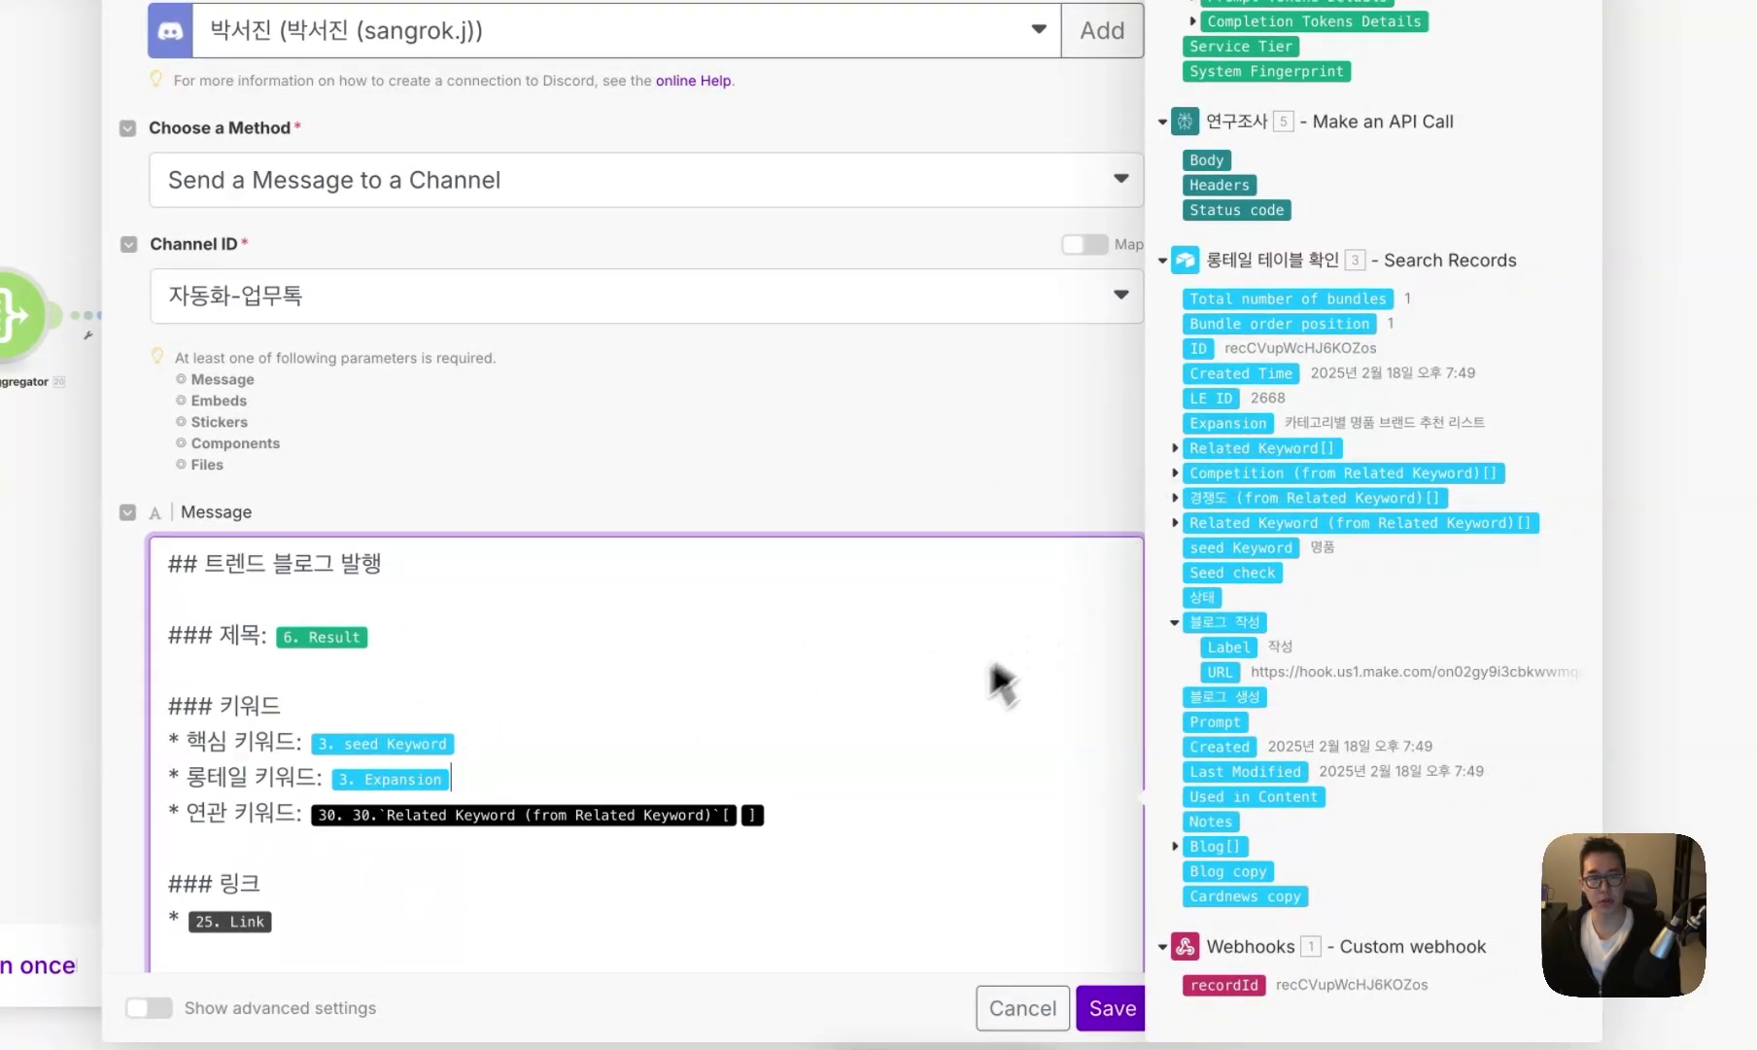
pyautogui.click(1177, 449)
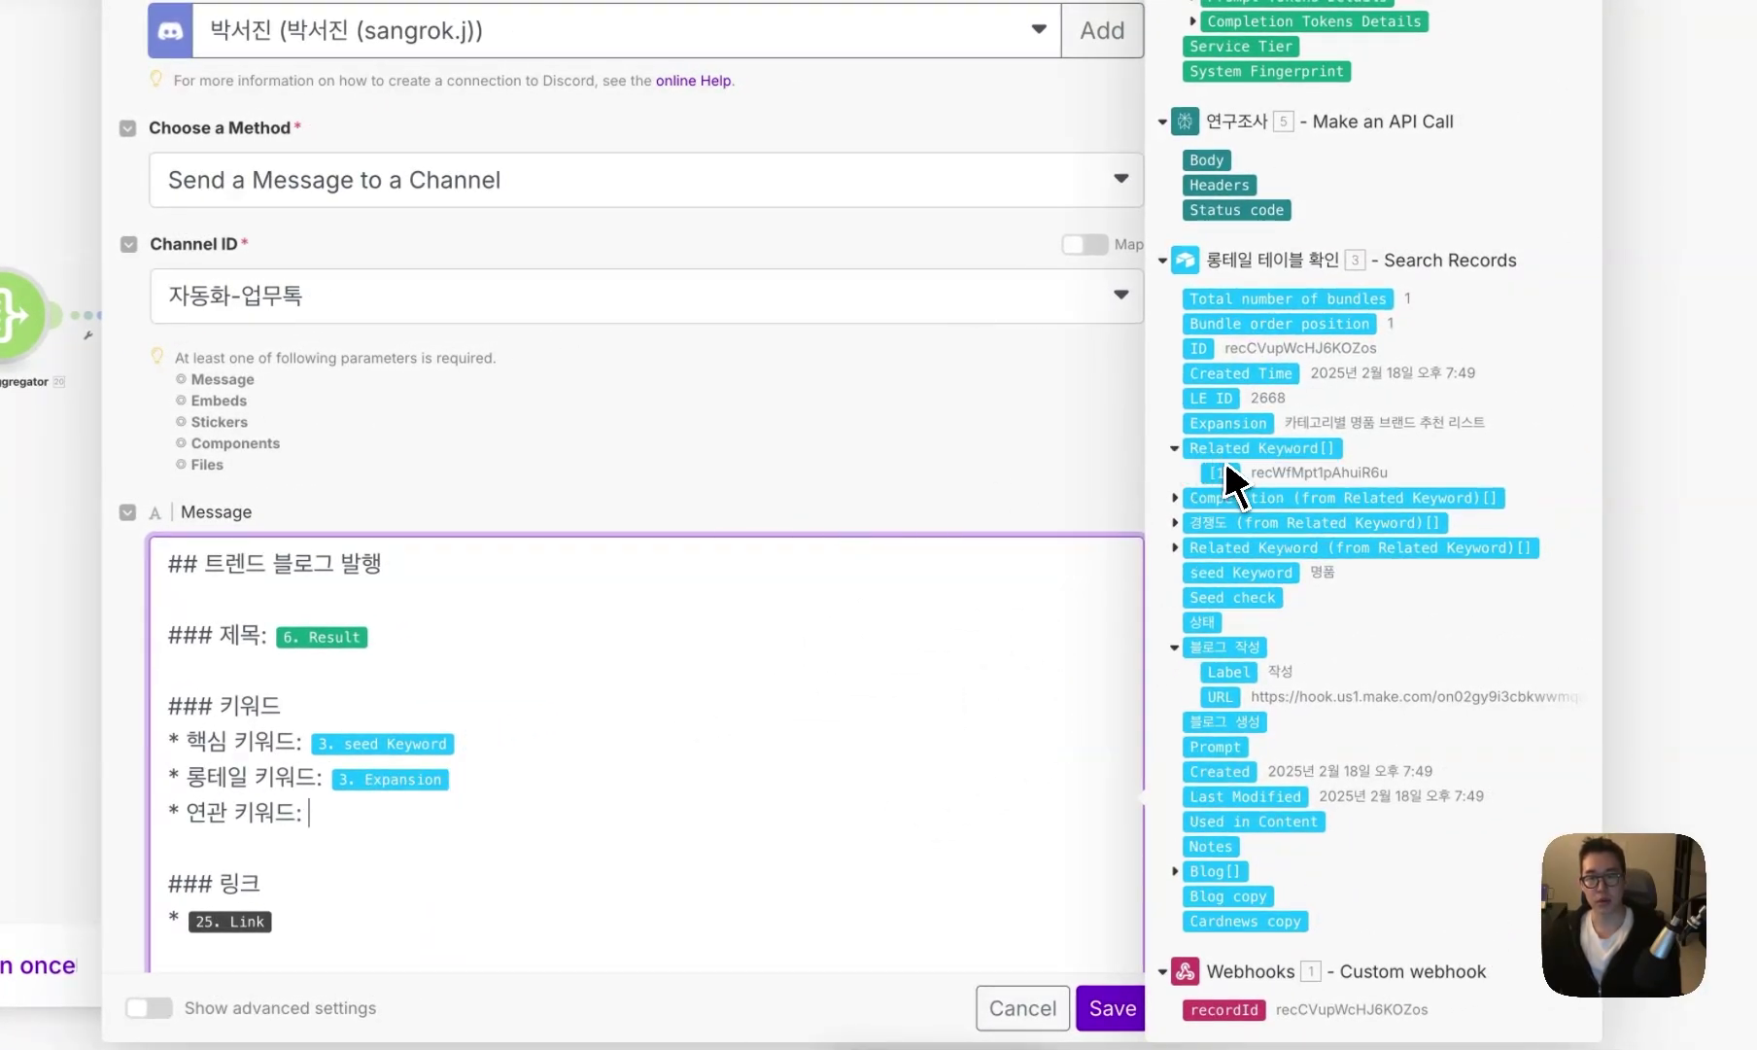
pyautogui.click(1175, 549)
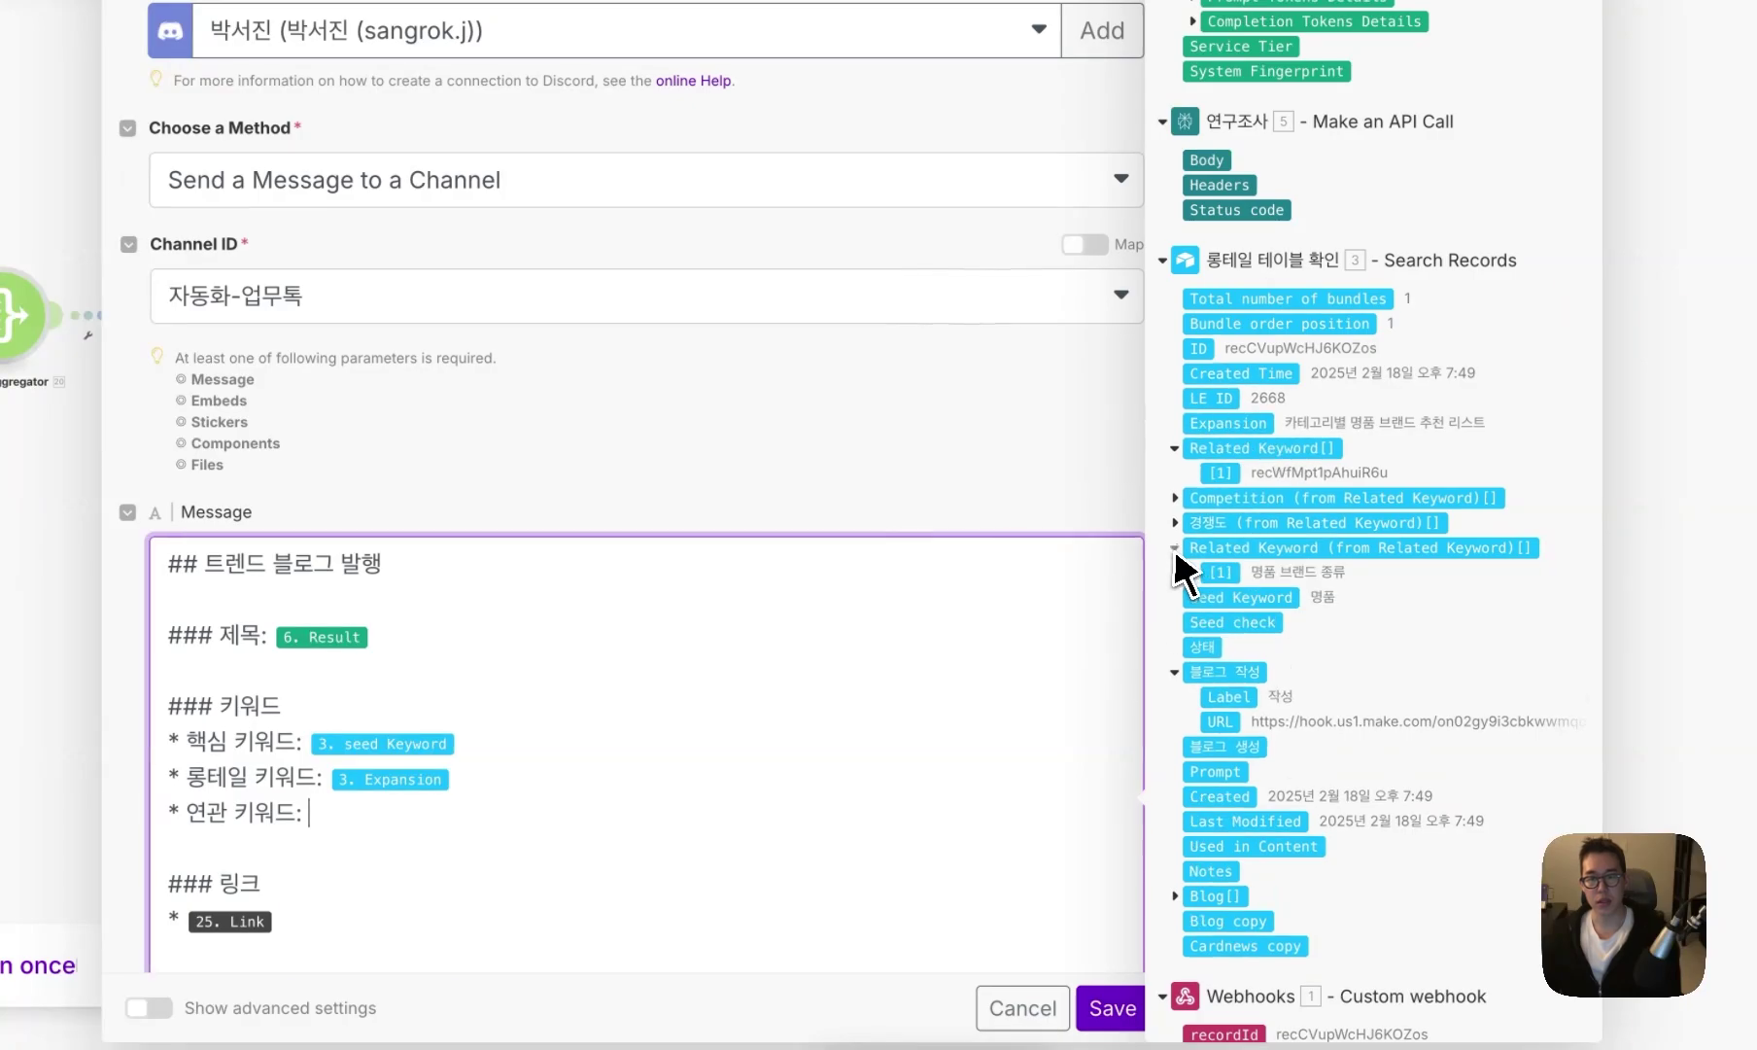
pyautogui.click(1227, 573)
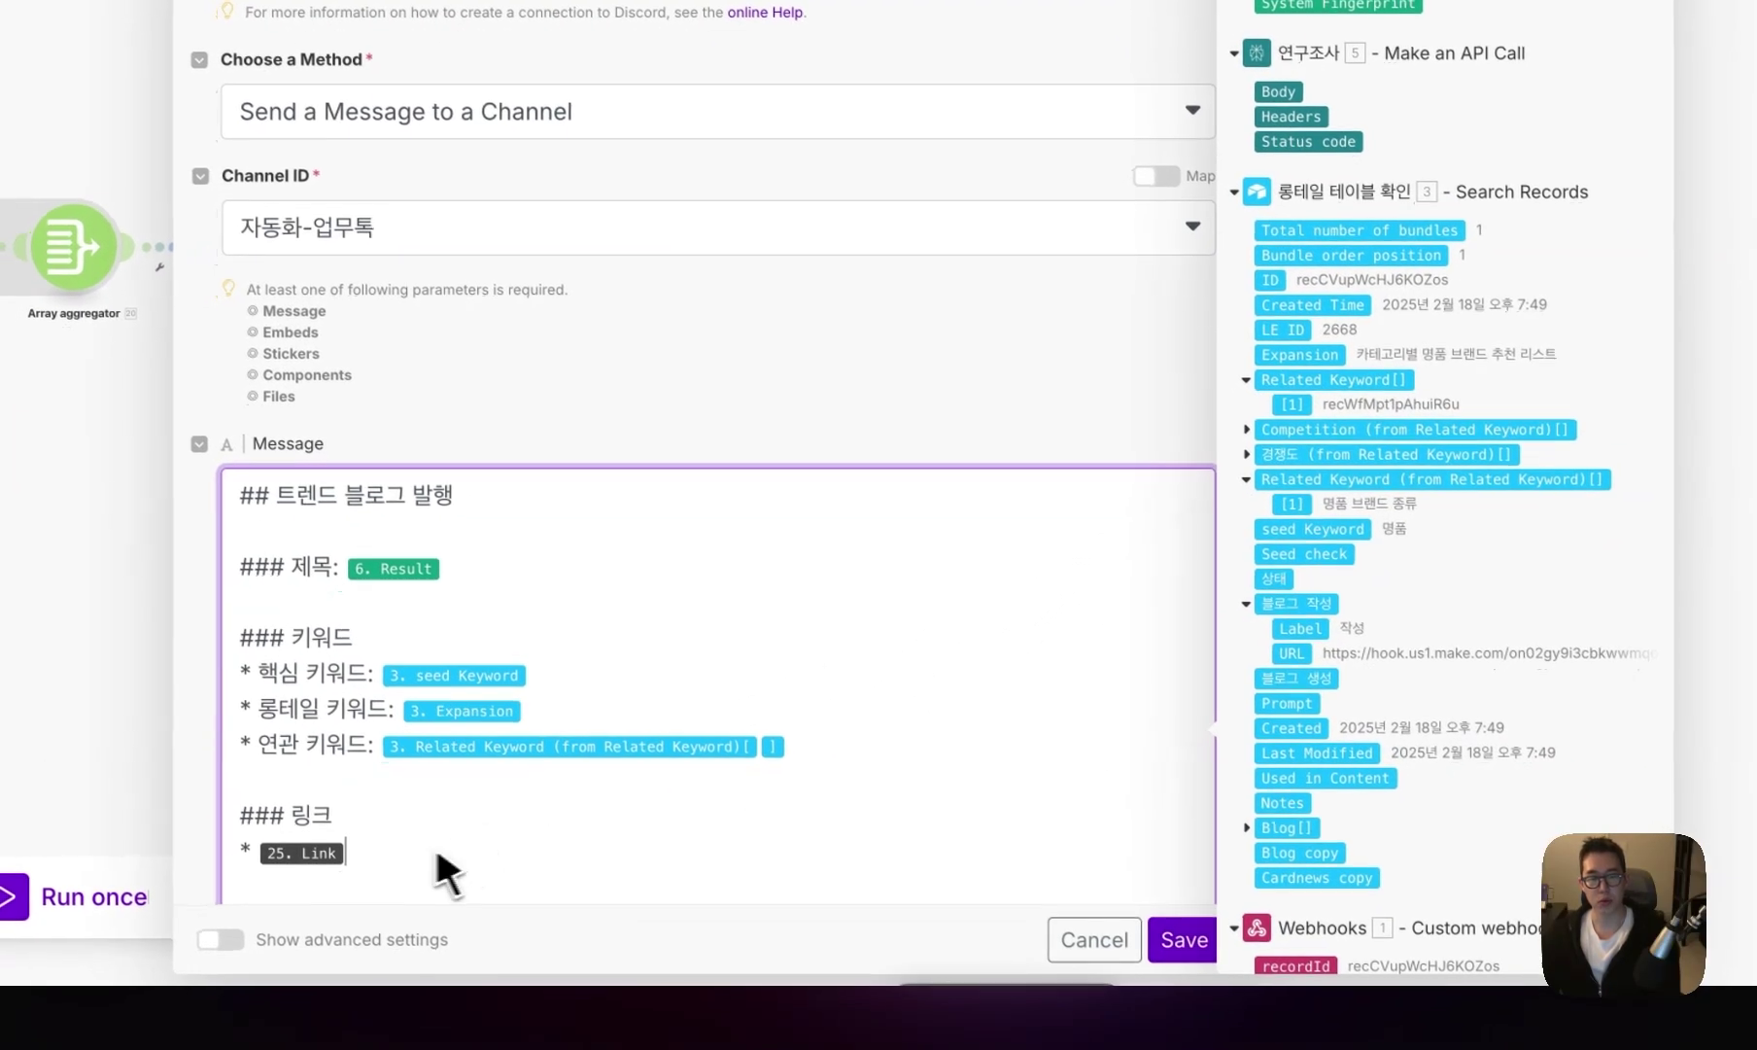
# - Replace the draft link with 22. Share Link and save the Discord message
pyautogui.scroll(-1, 472, 903)
pyautogui.scroll(15, 1350, 607)
pyautogui.scroll(10, 1074, 754)
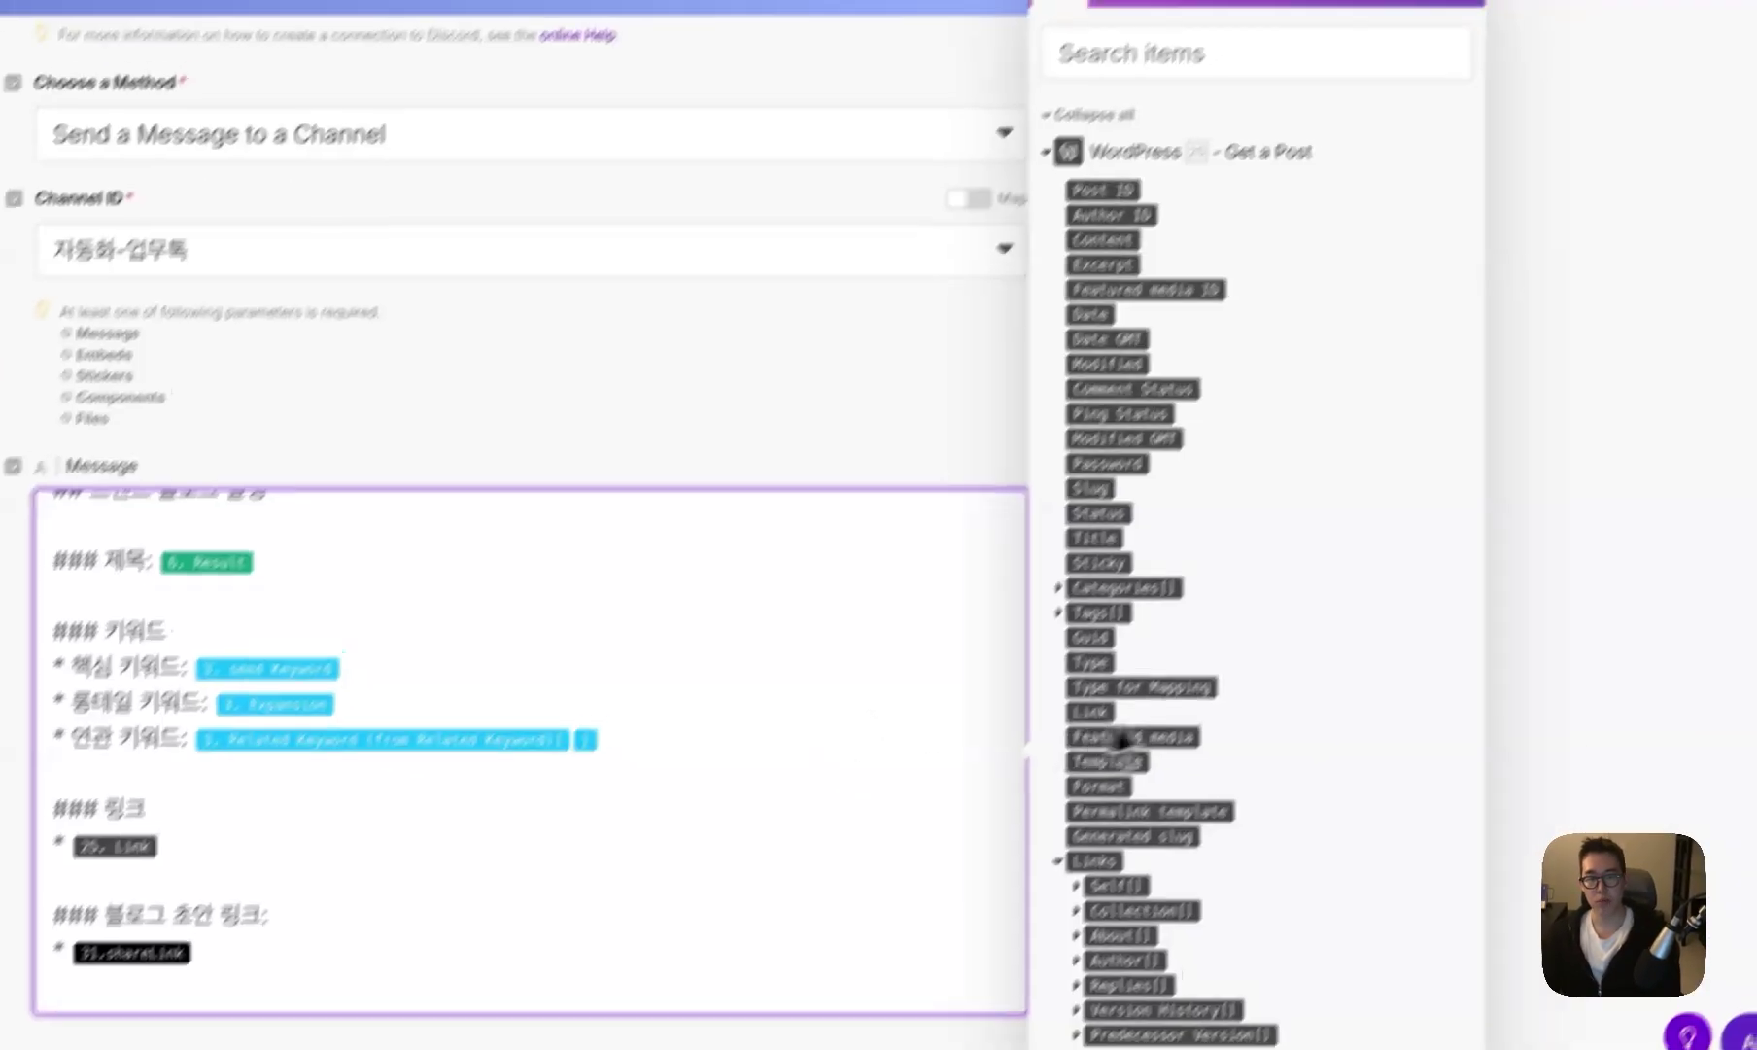
pyautogui.scroll(-10, 1307, 680)
pyautogui.scroll(4, 1311, 632)
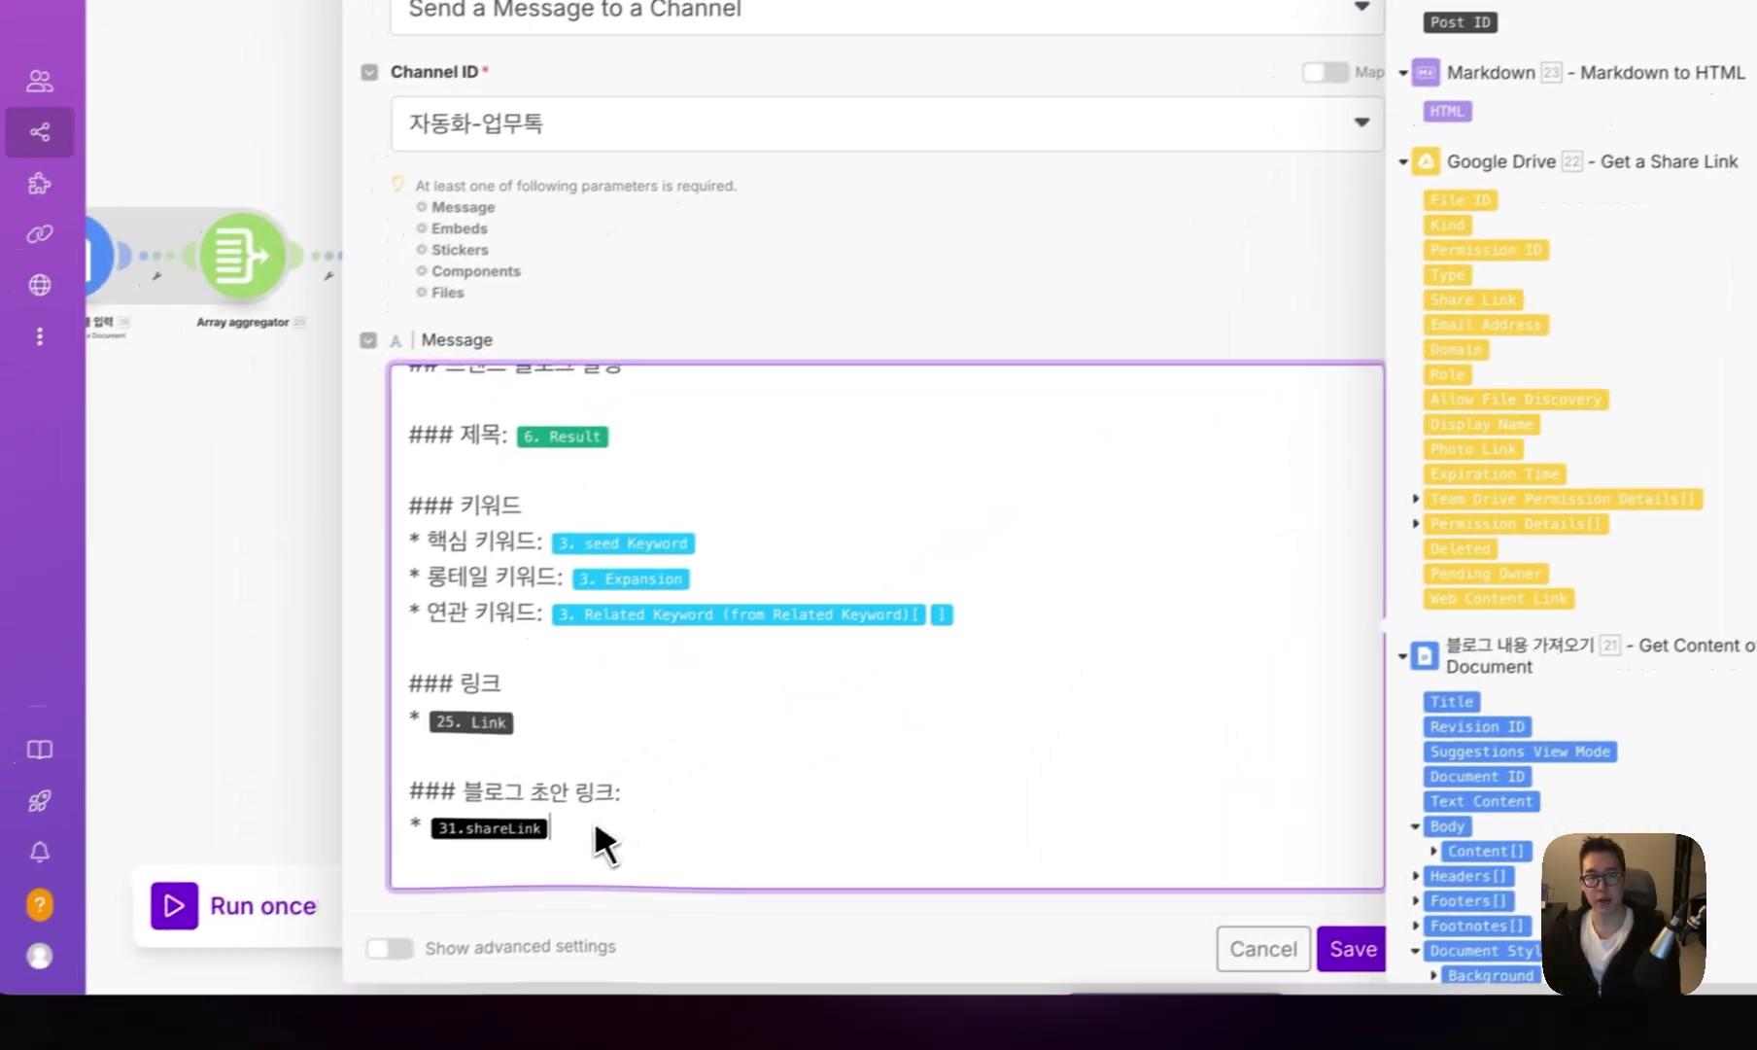
pyautogui.press('BackSpace')
pyautogui.click(1497, 288)
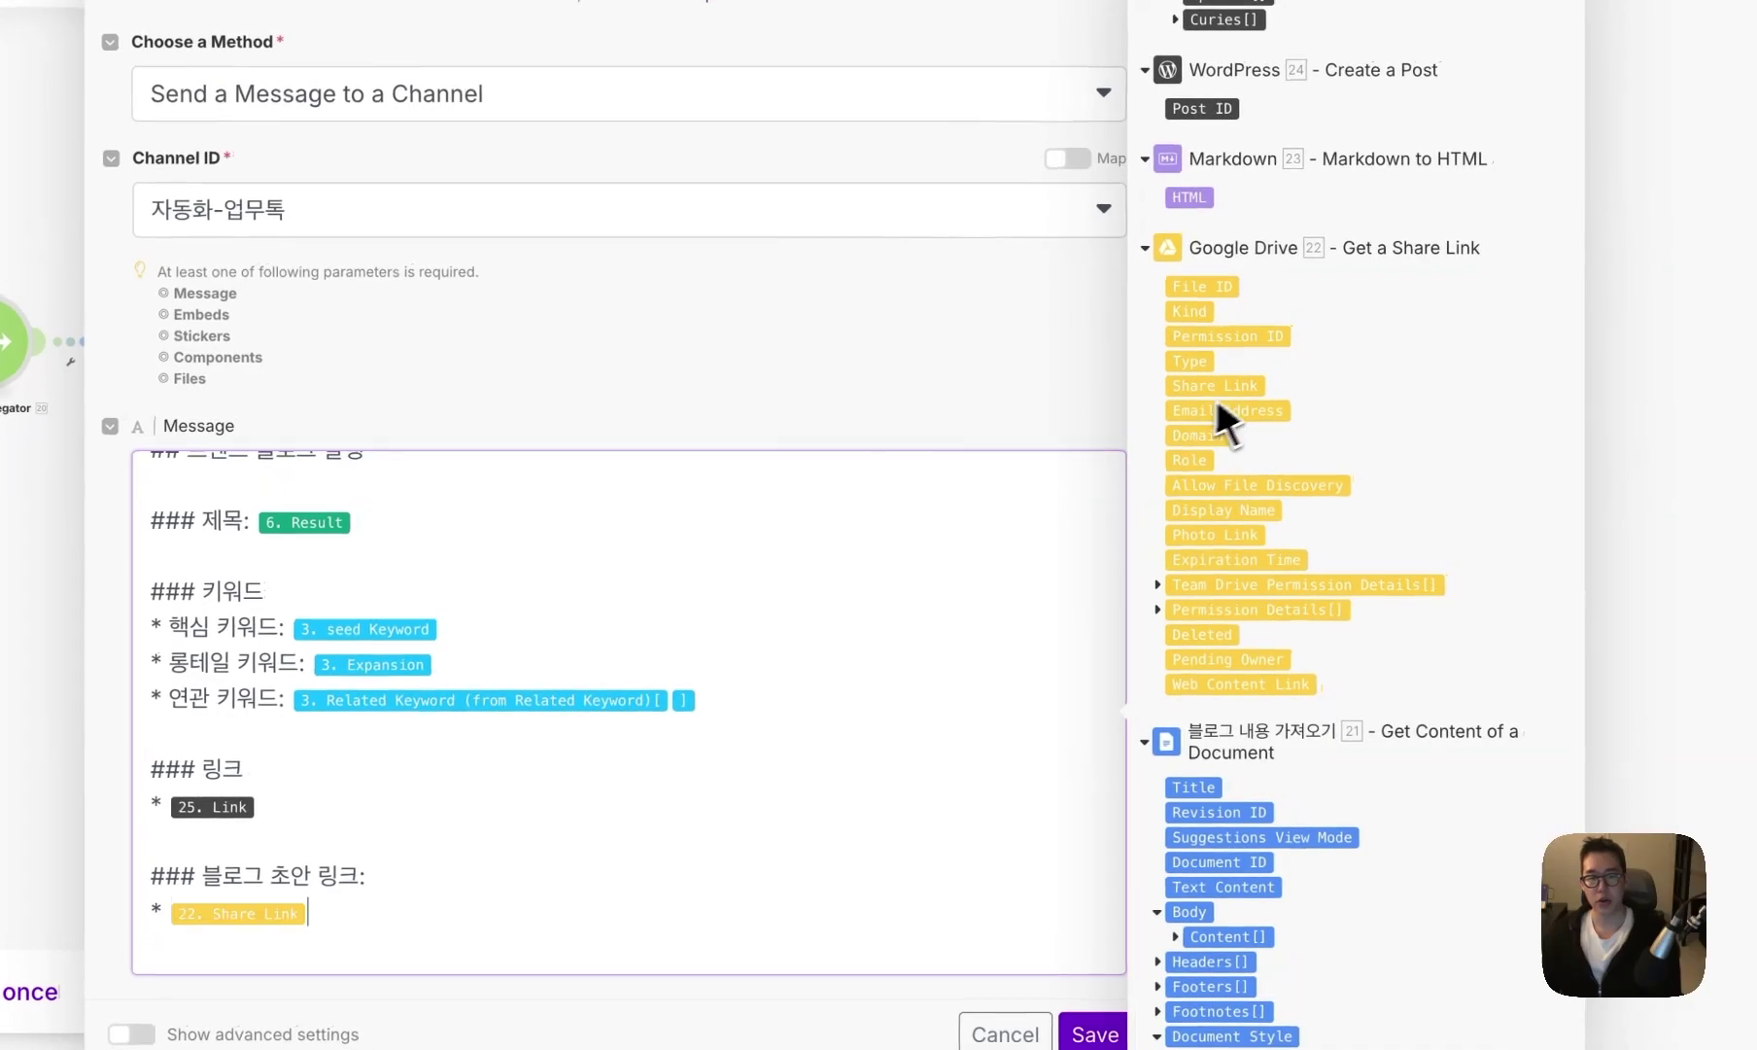
pyautogui.click(1137, 936)
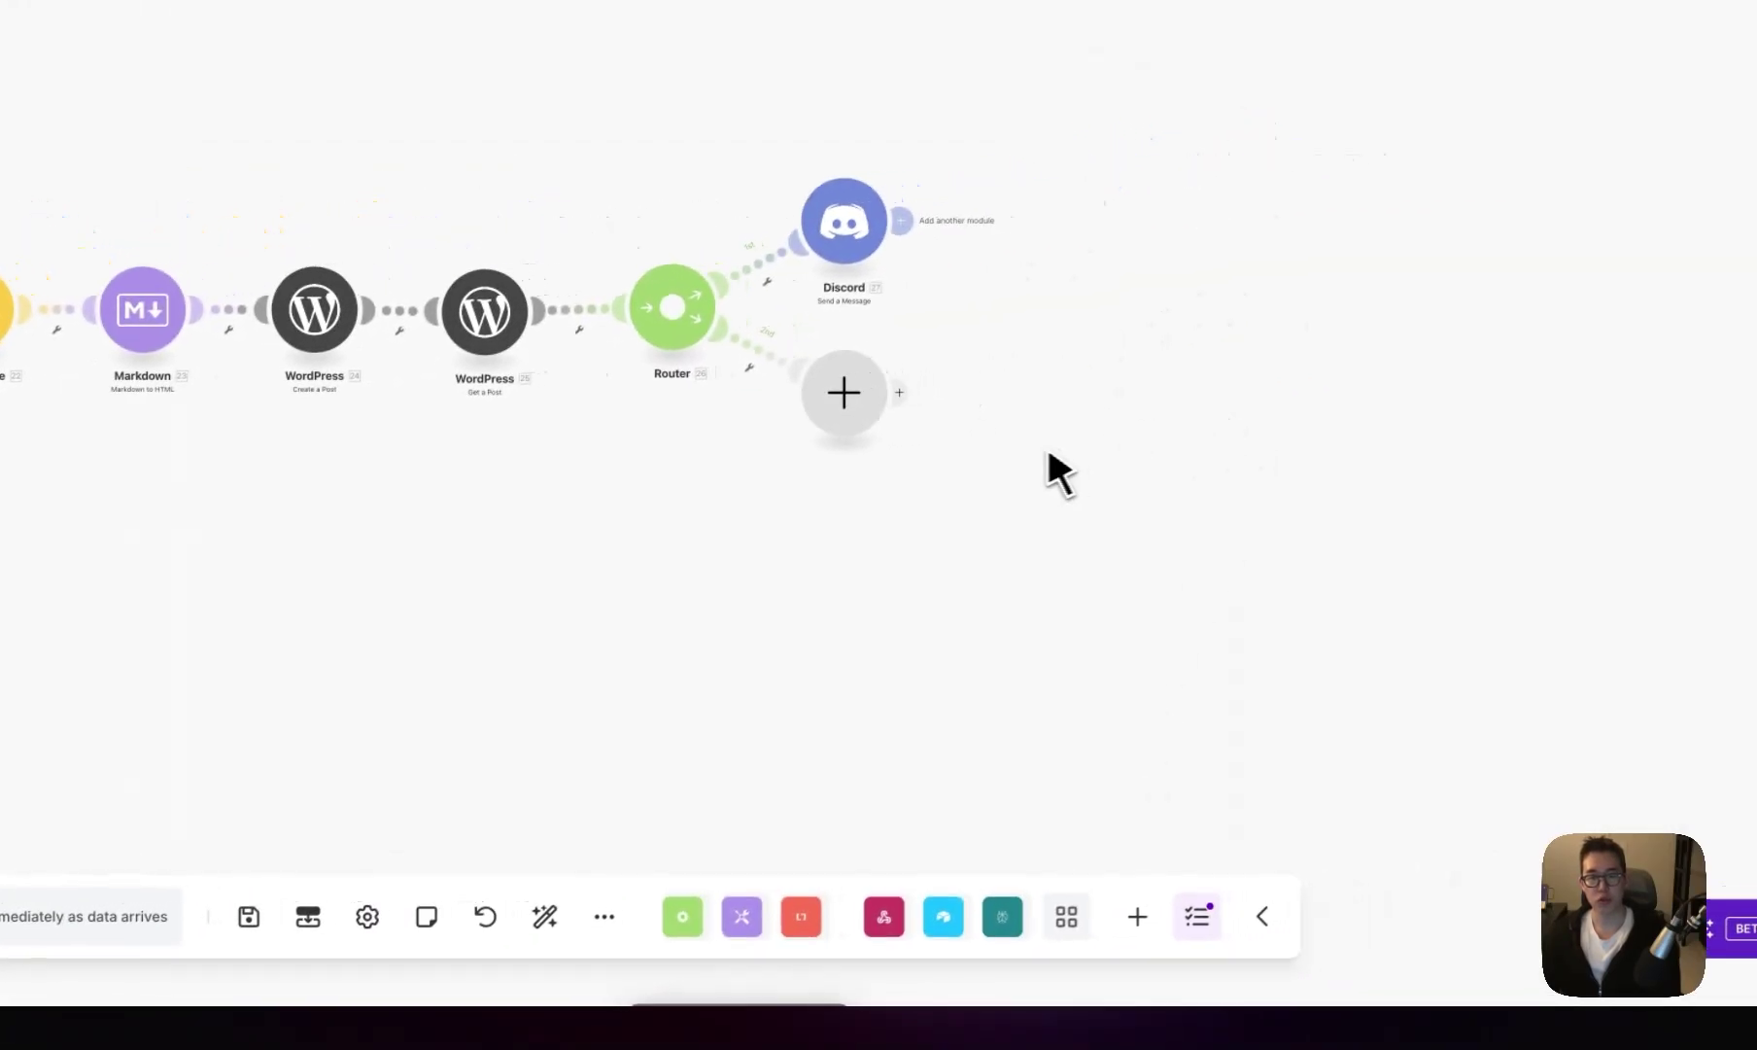
# - Add an Airtable Update a Record step on the Router's second branch targeting the Long-tail Expansions table
pyautogui.click(1259, 345)
pyautogui.click(1065, 384)
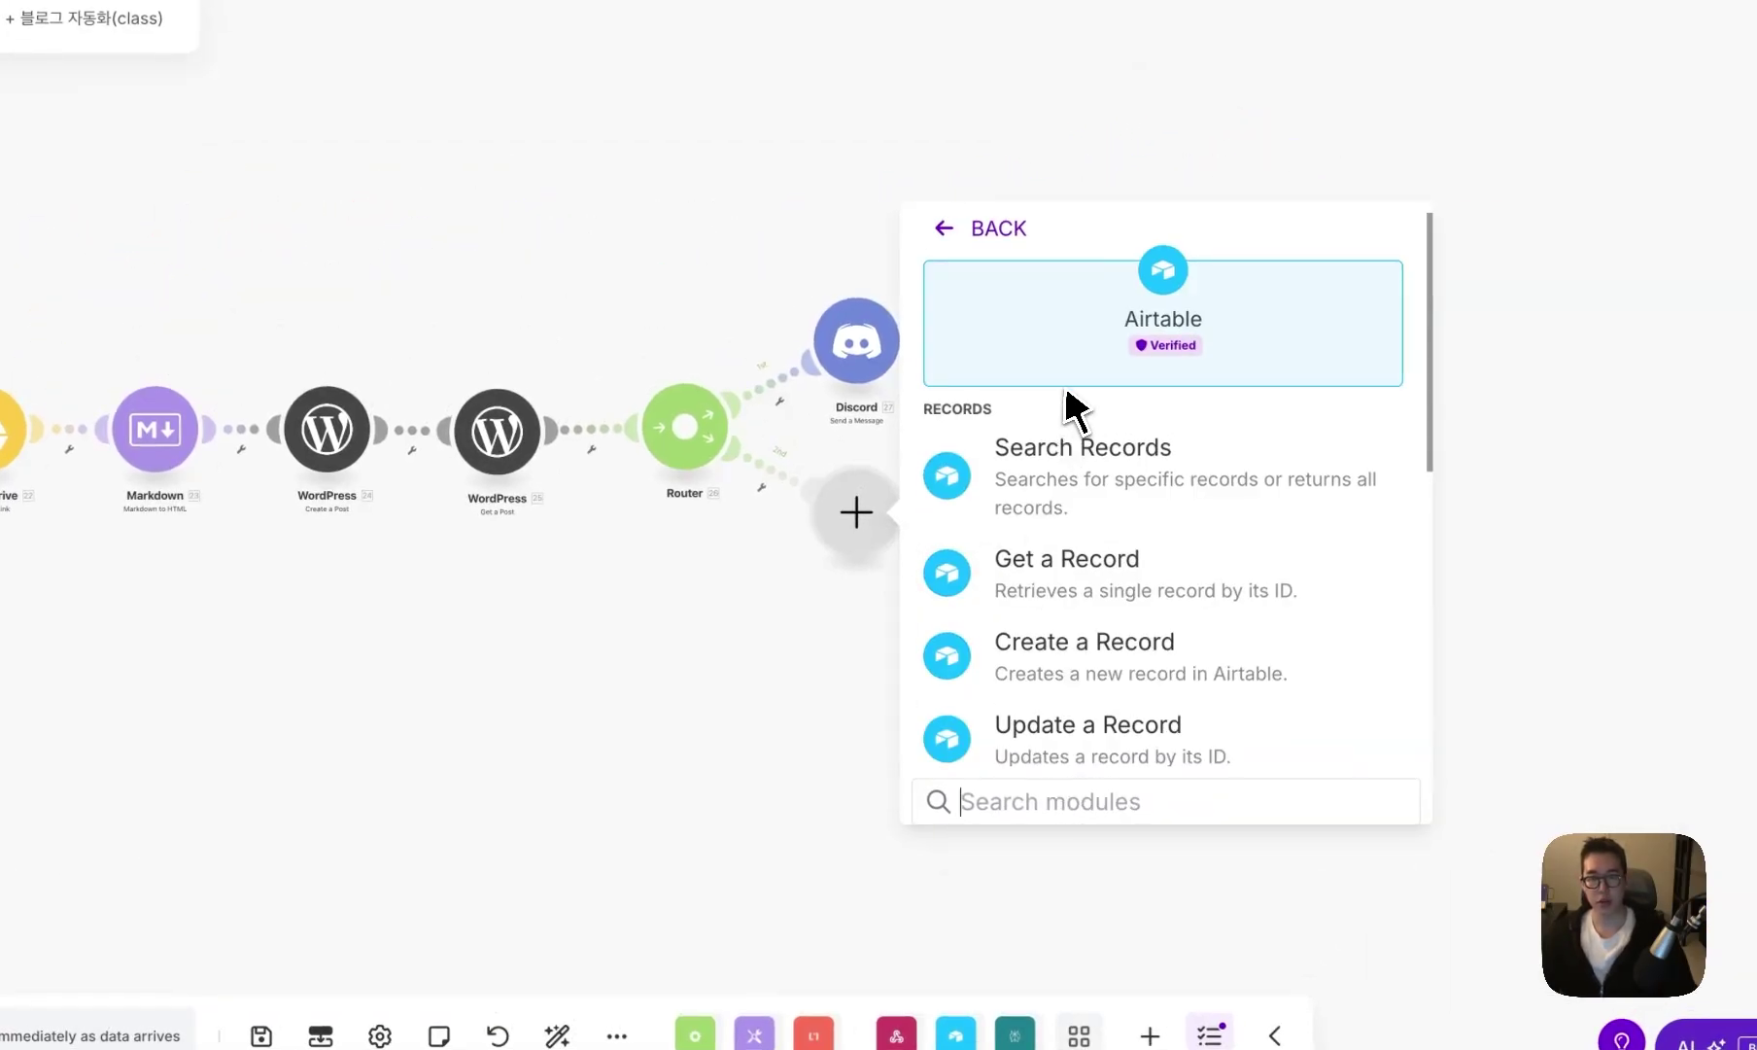
pyautogui.click(1103, 734)
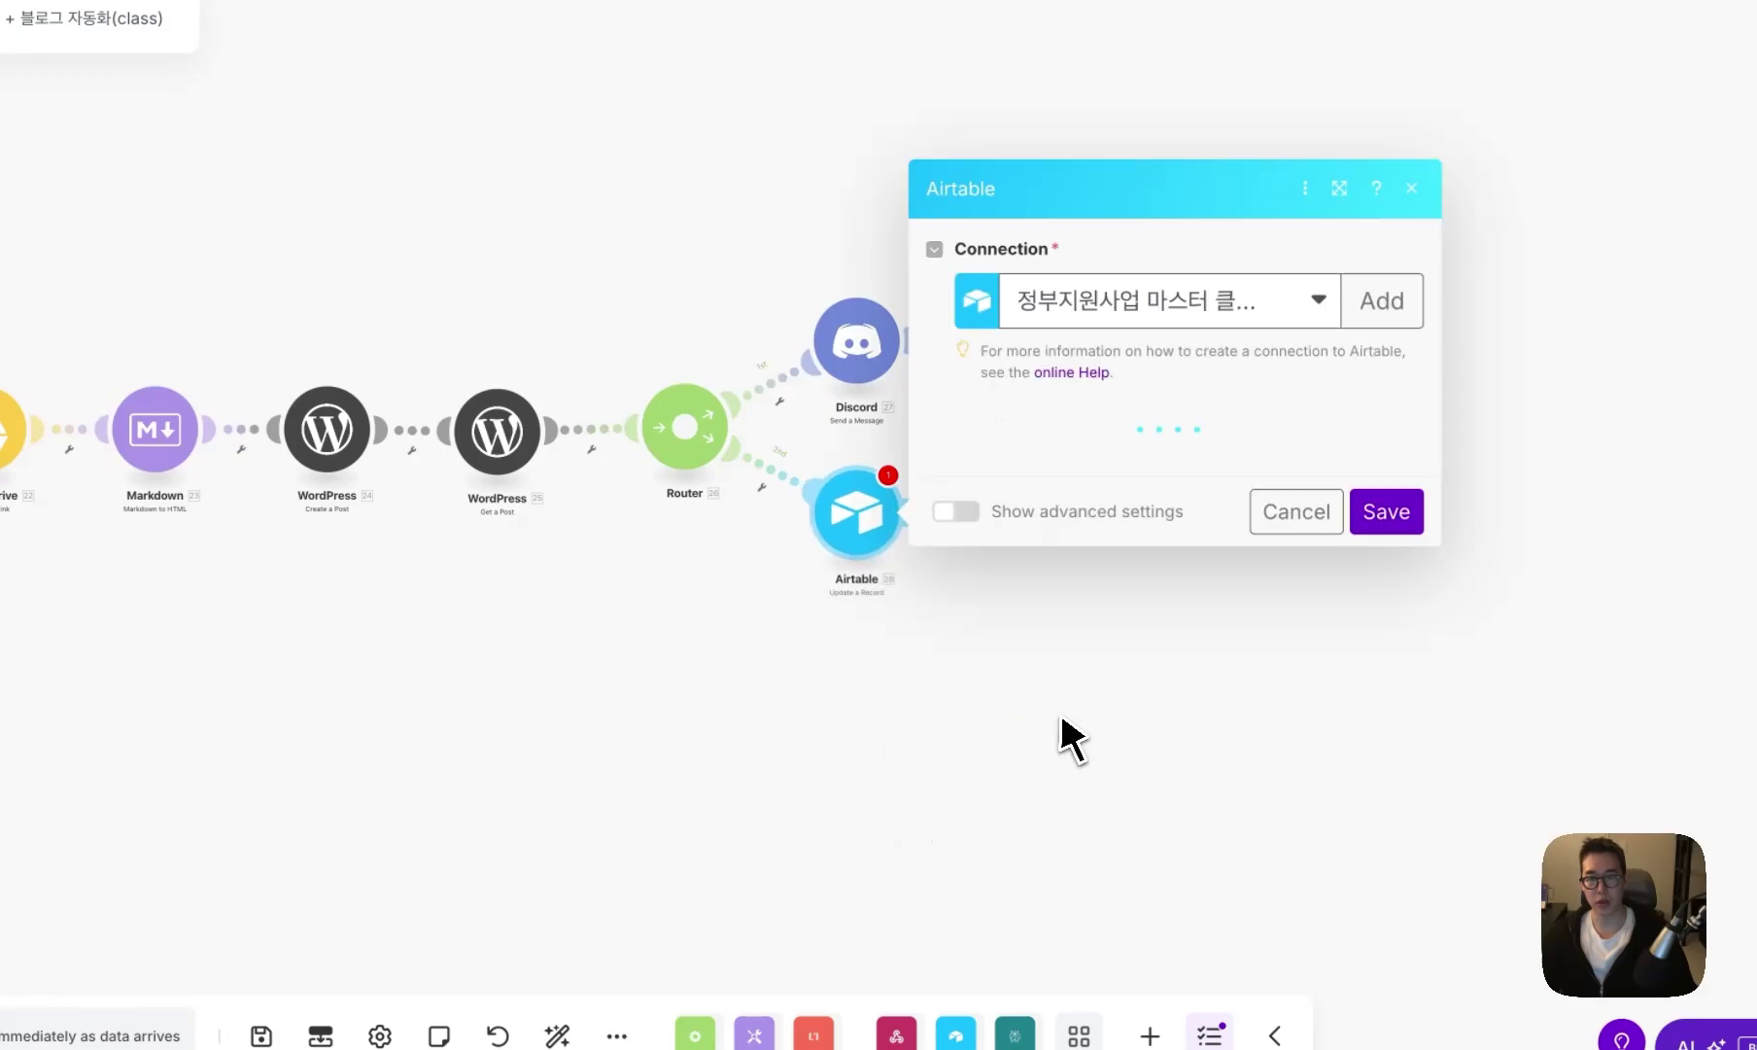
pyautogui.scroll(-2, 1040, 680)
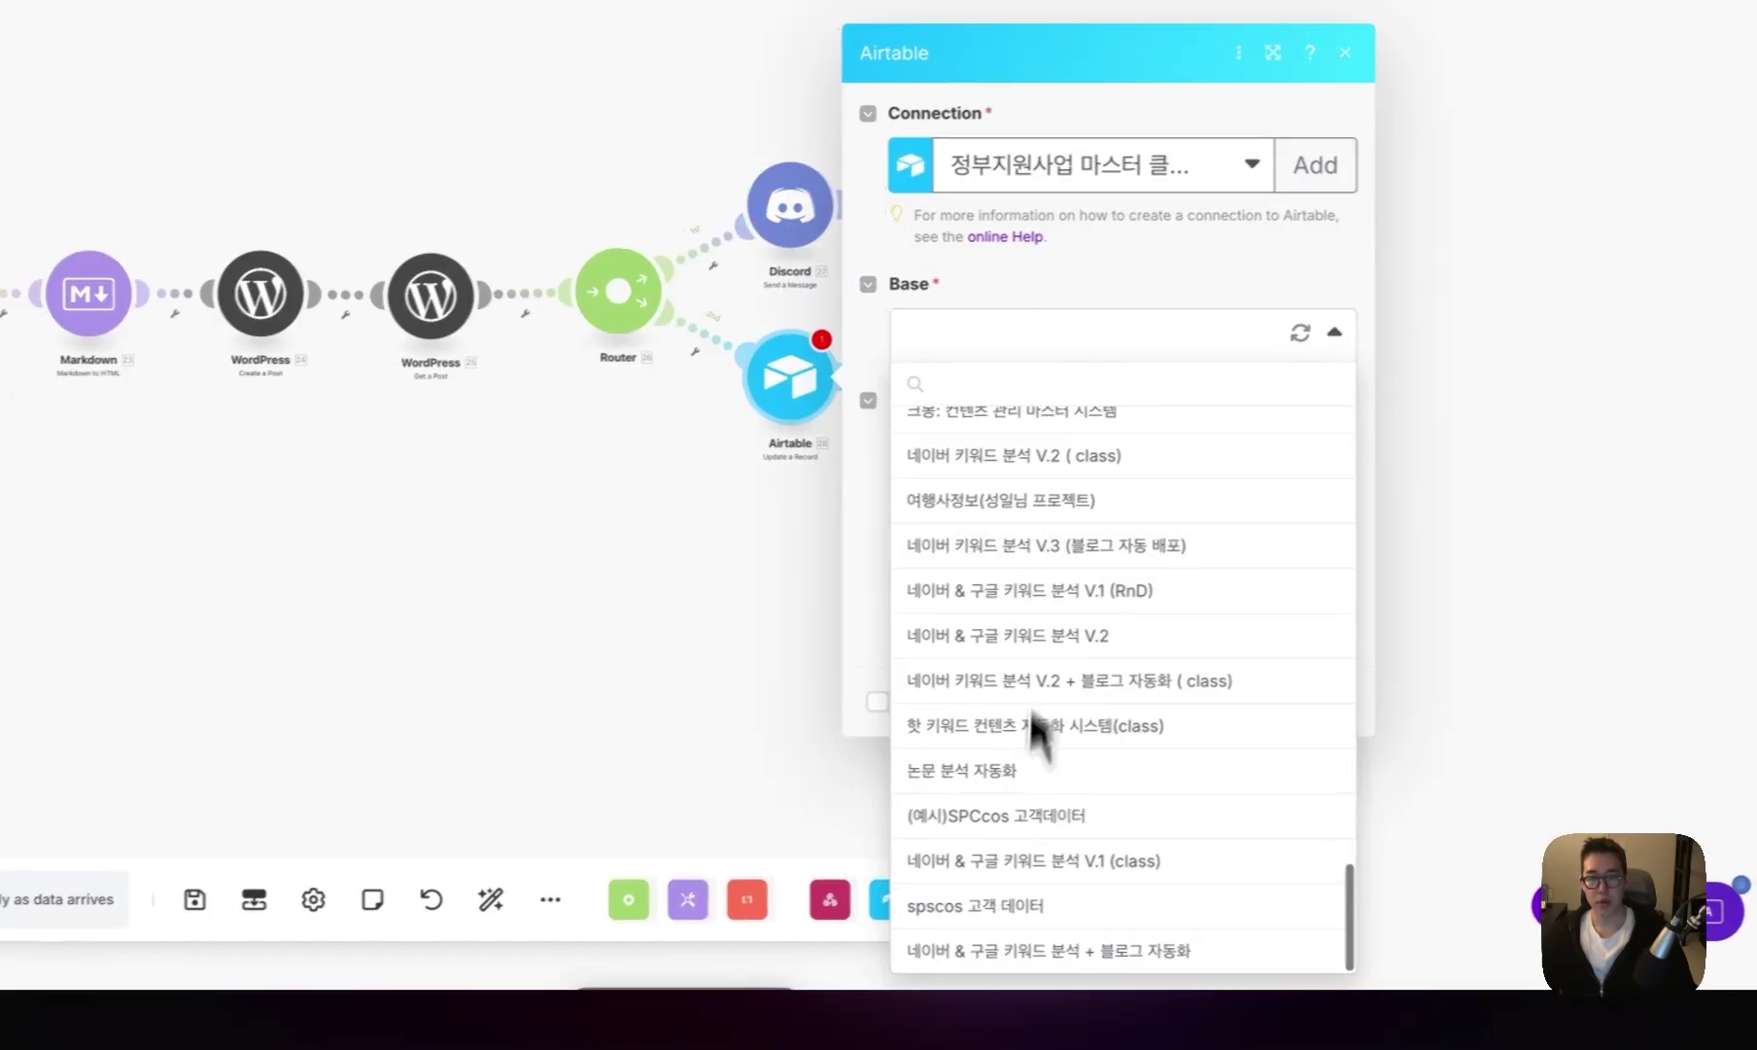
pyautogui.click(1059, 943)
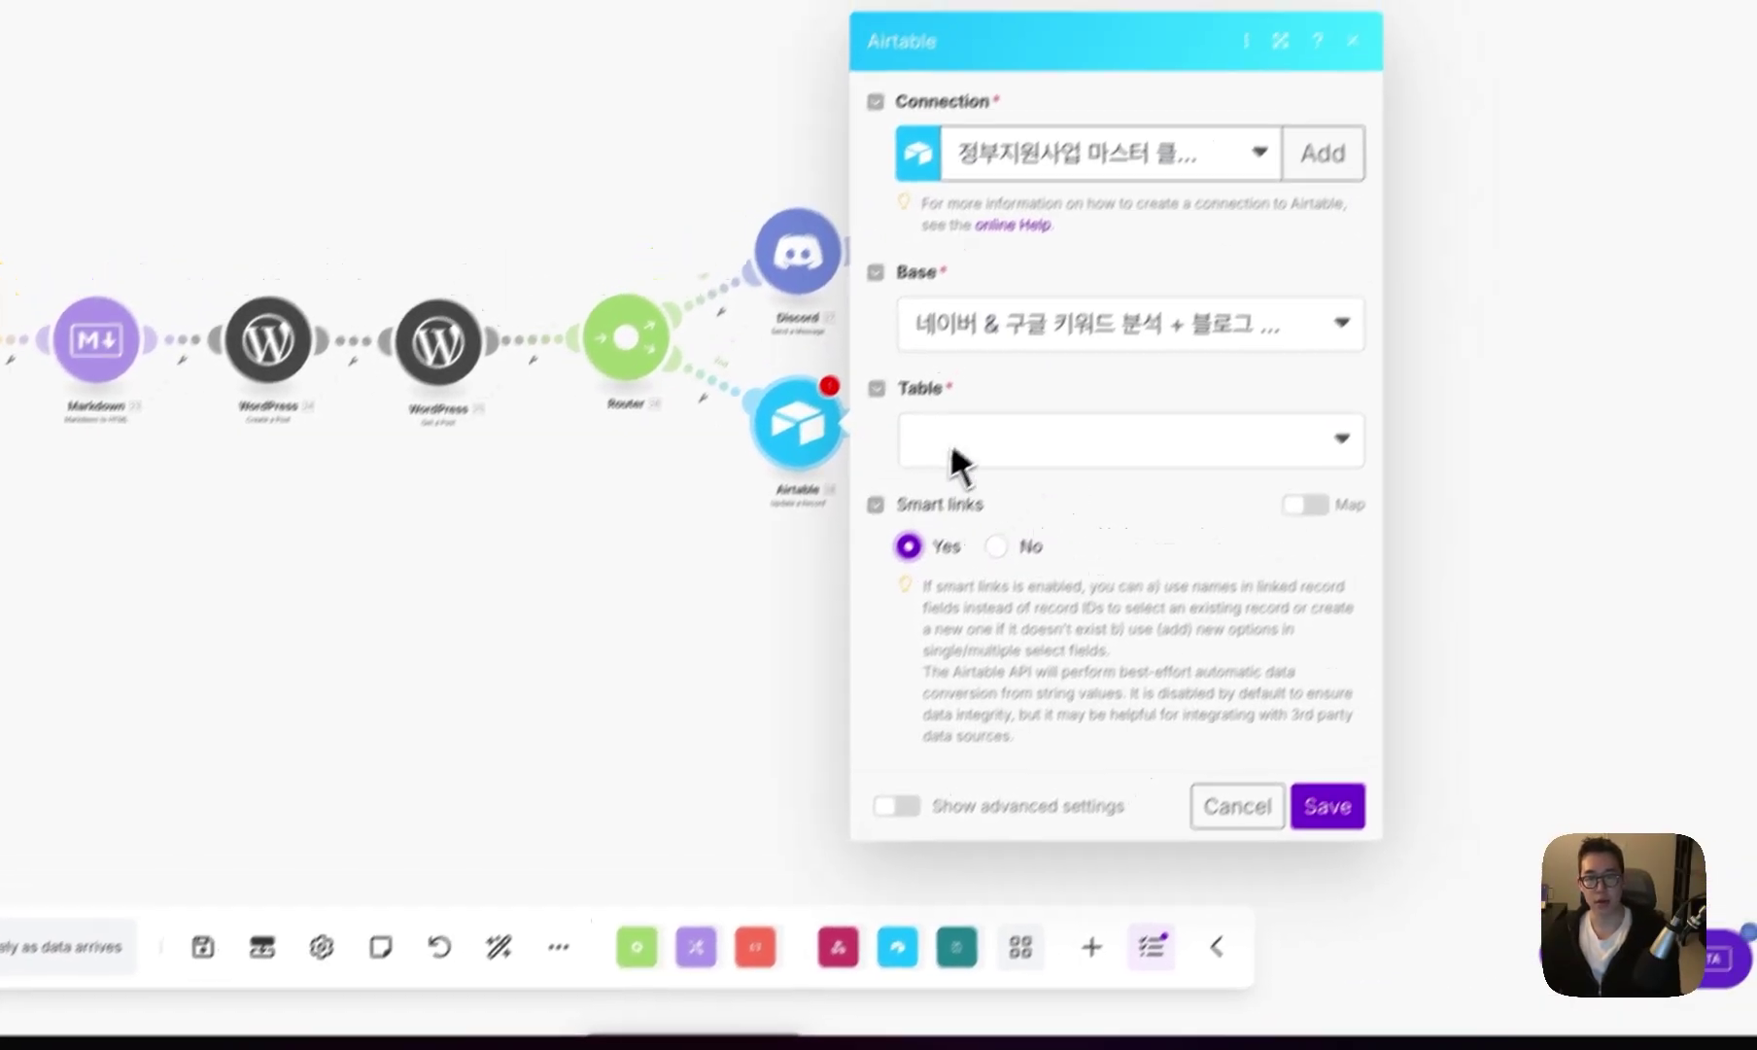
pyautogui.click(972, 400)
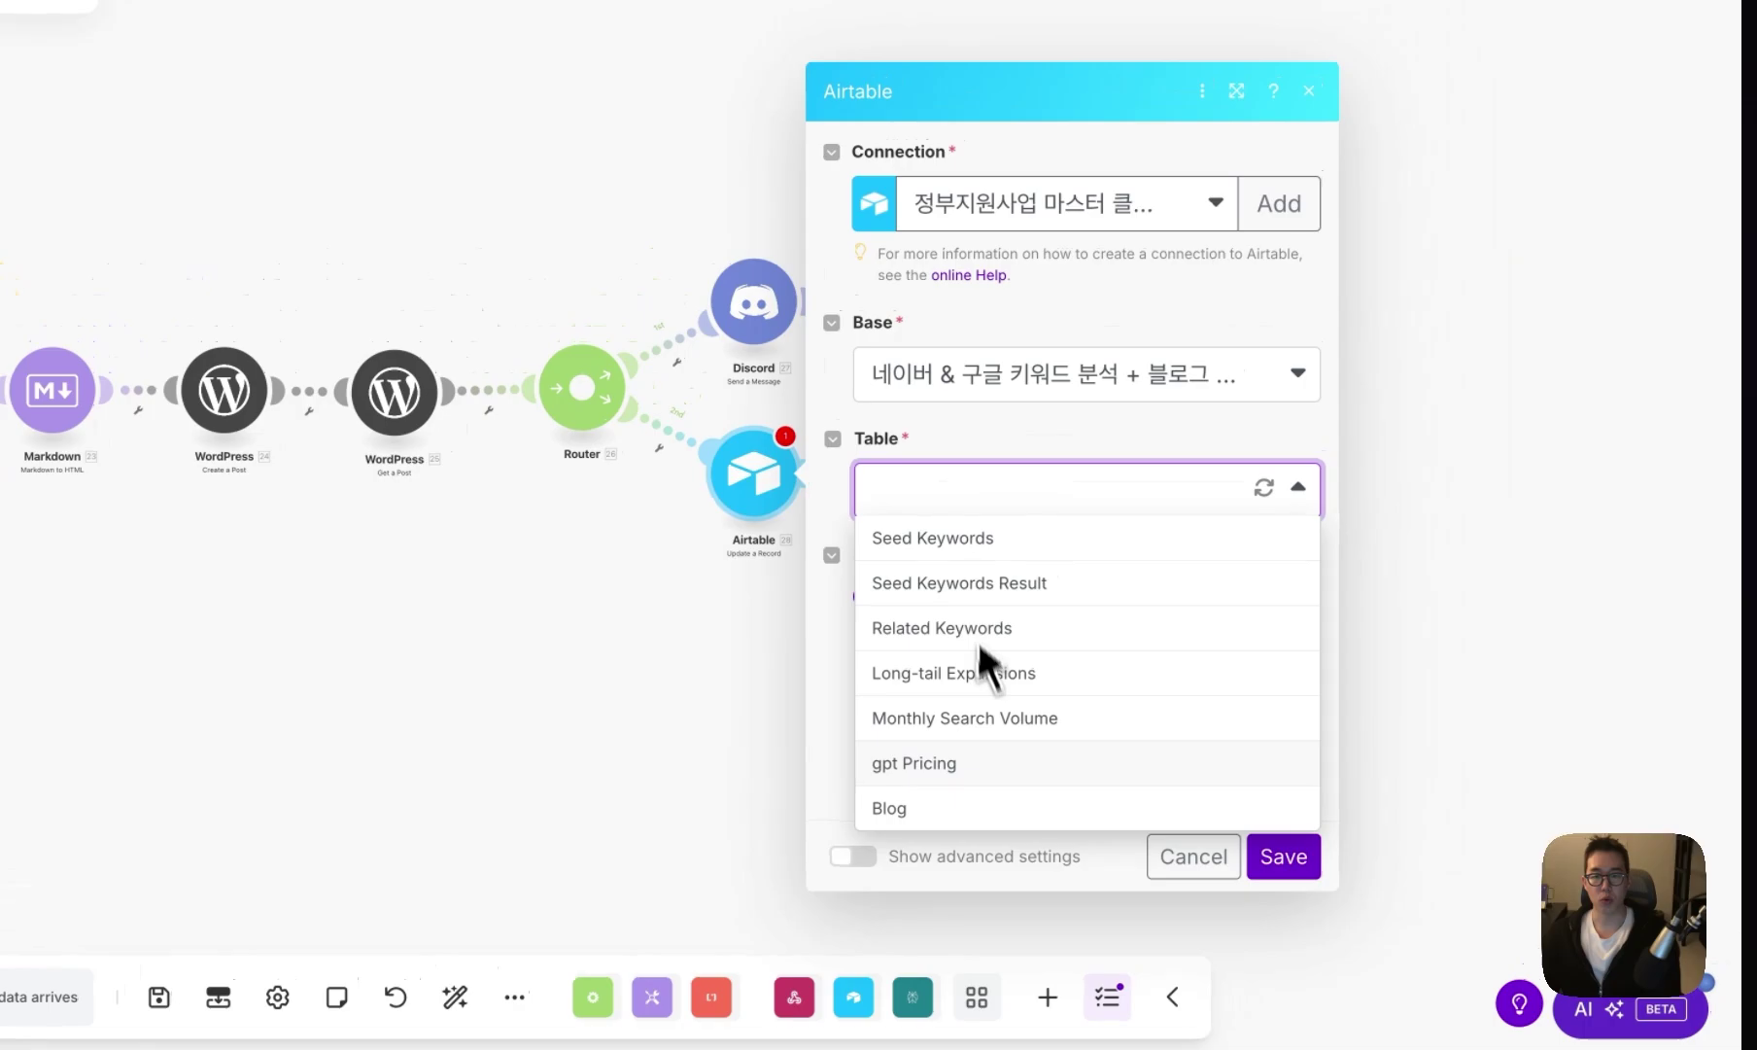
pyautogui.click(1004, 694)
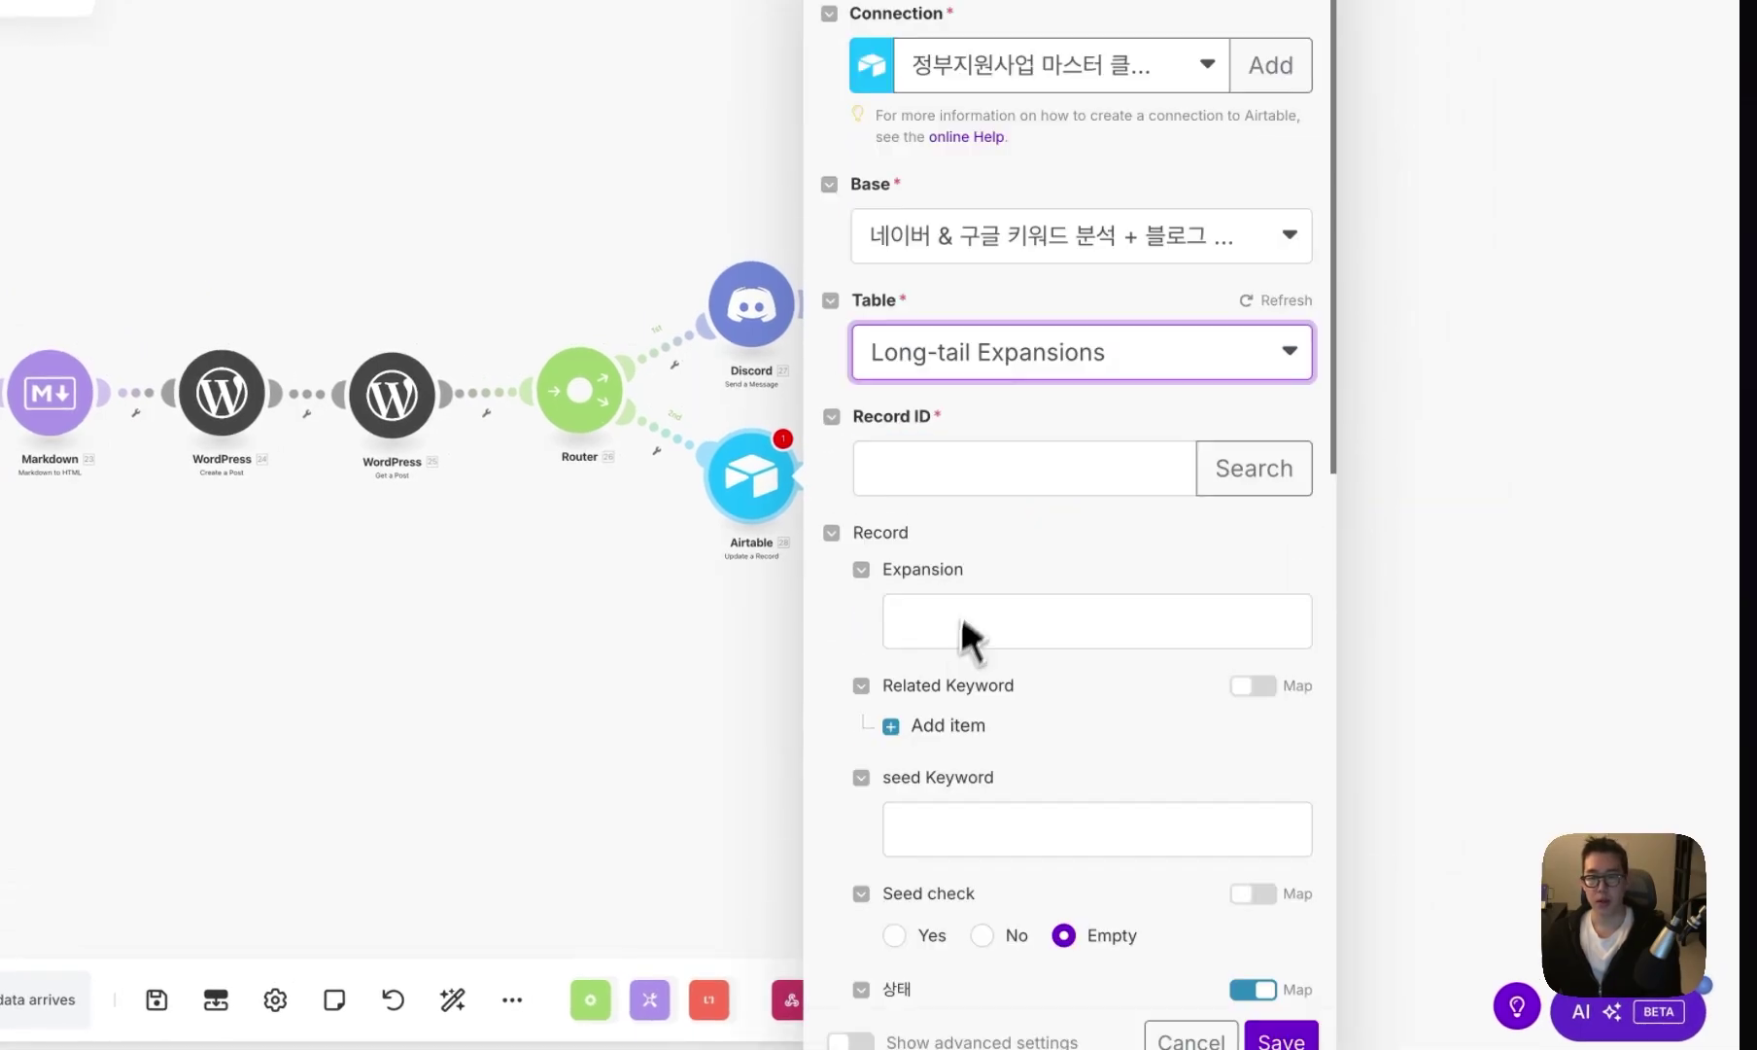
# - Map 3. ID as the Record ID, set 상태 to 발행 and 블로그 생성 to Yes, and save
pyautogui.click(1001, 477)
pyautogui.scroll(-15, 1216, 628)
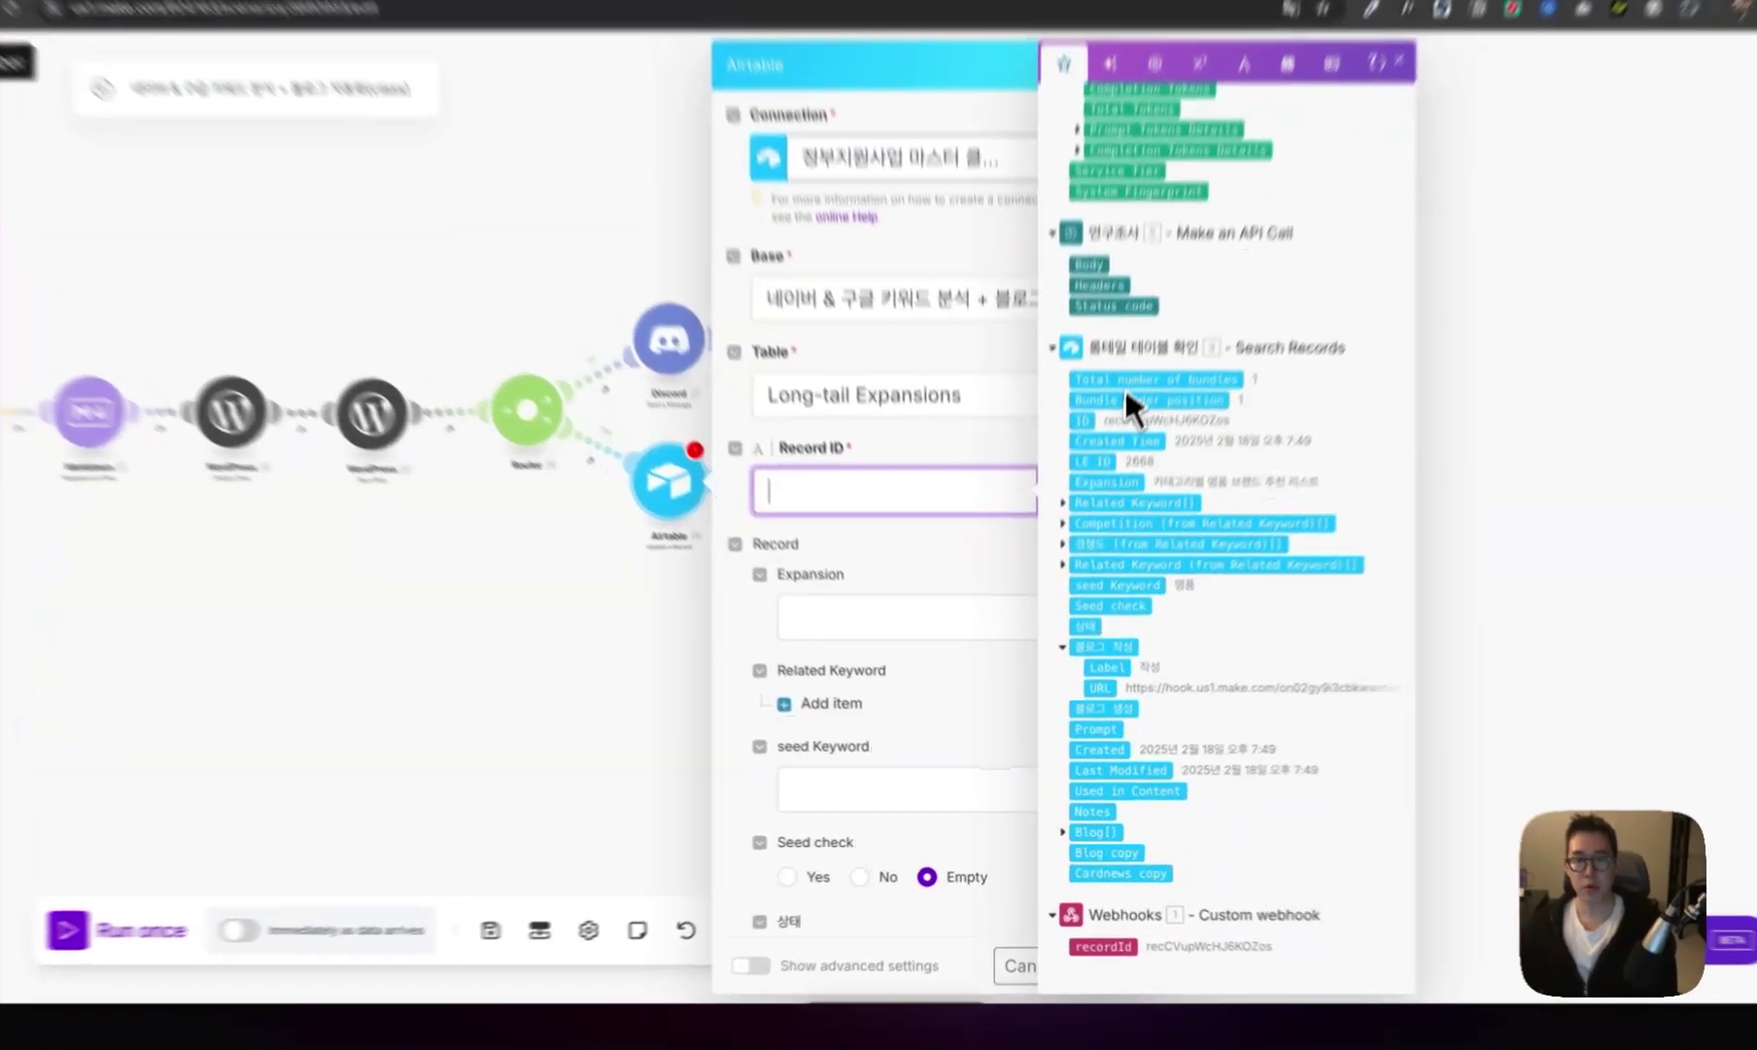
pyautogui.click(1071, 477)
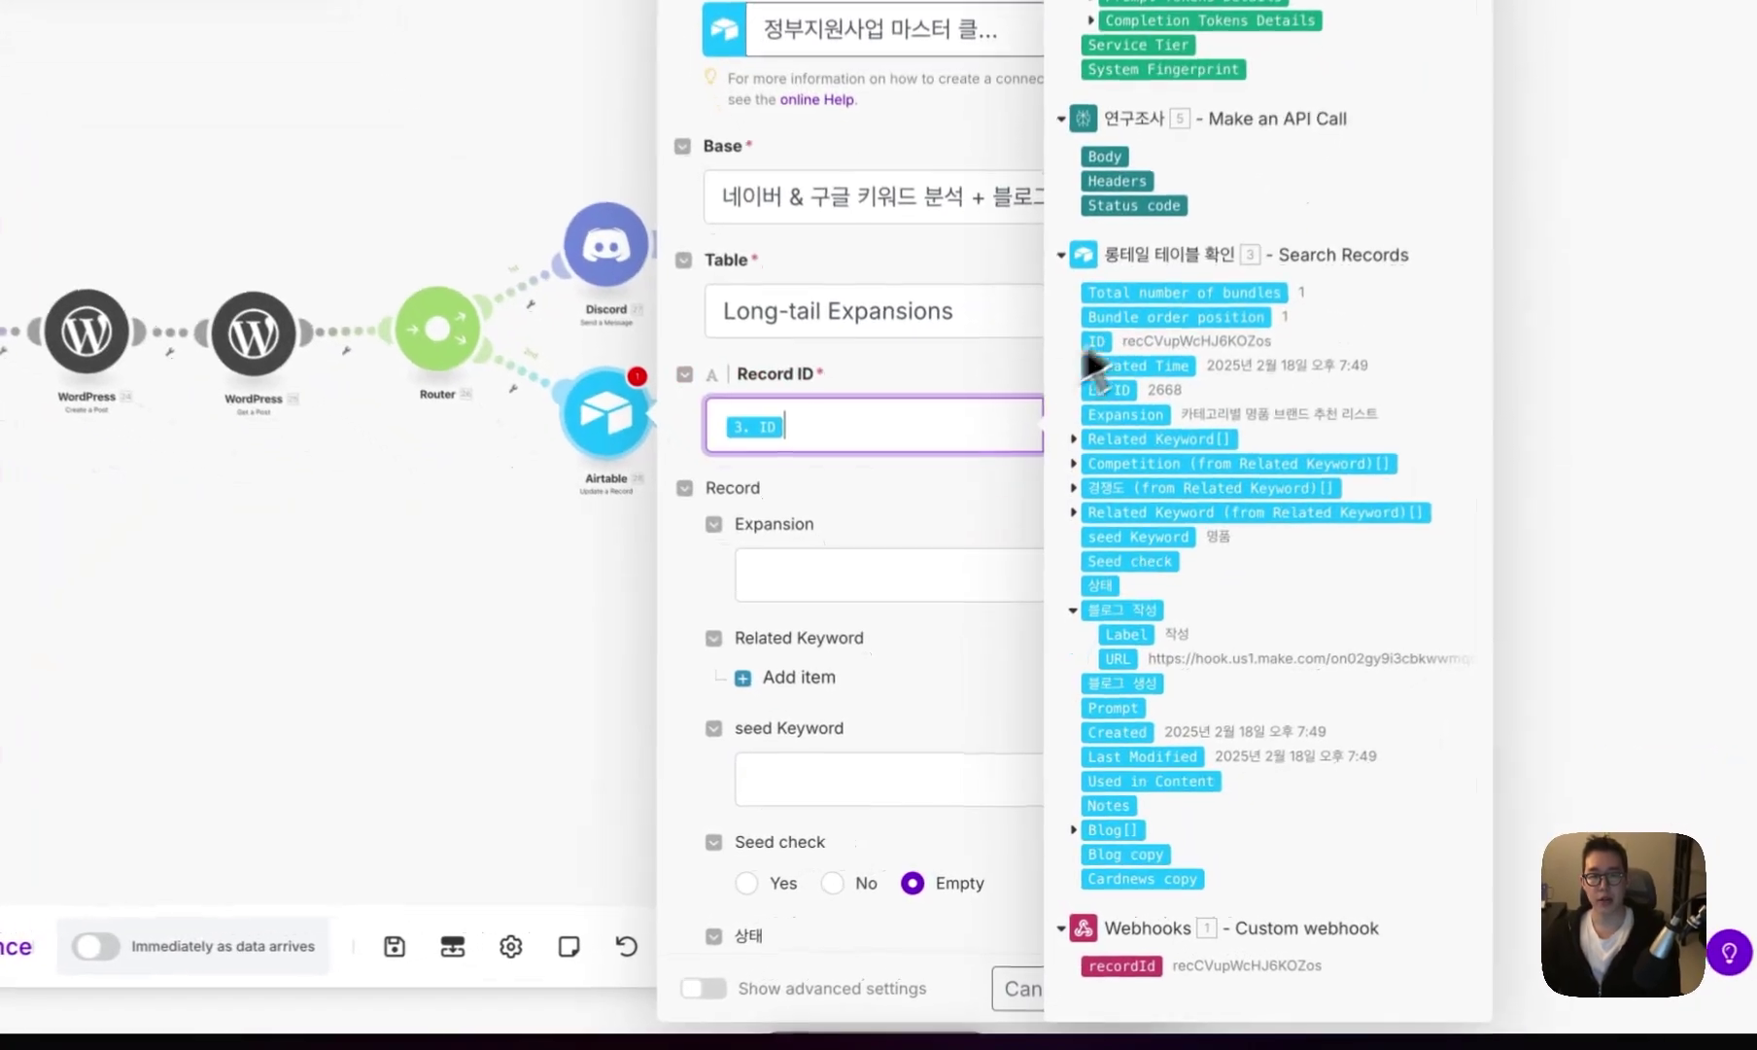
pyautogui.scroll(-5, 845, 560)
pyautogui.click(988, 477)
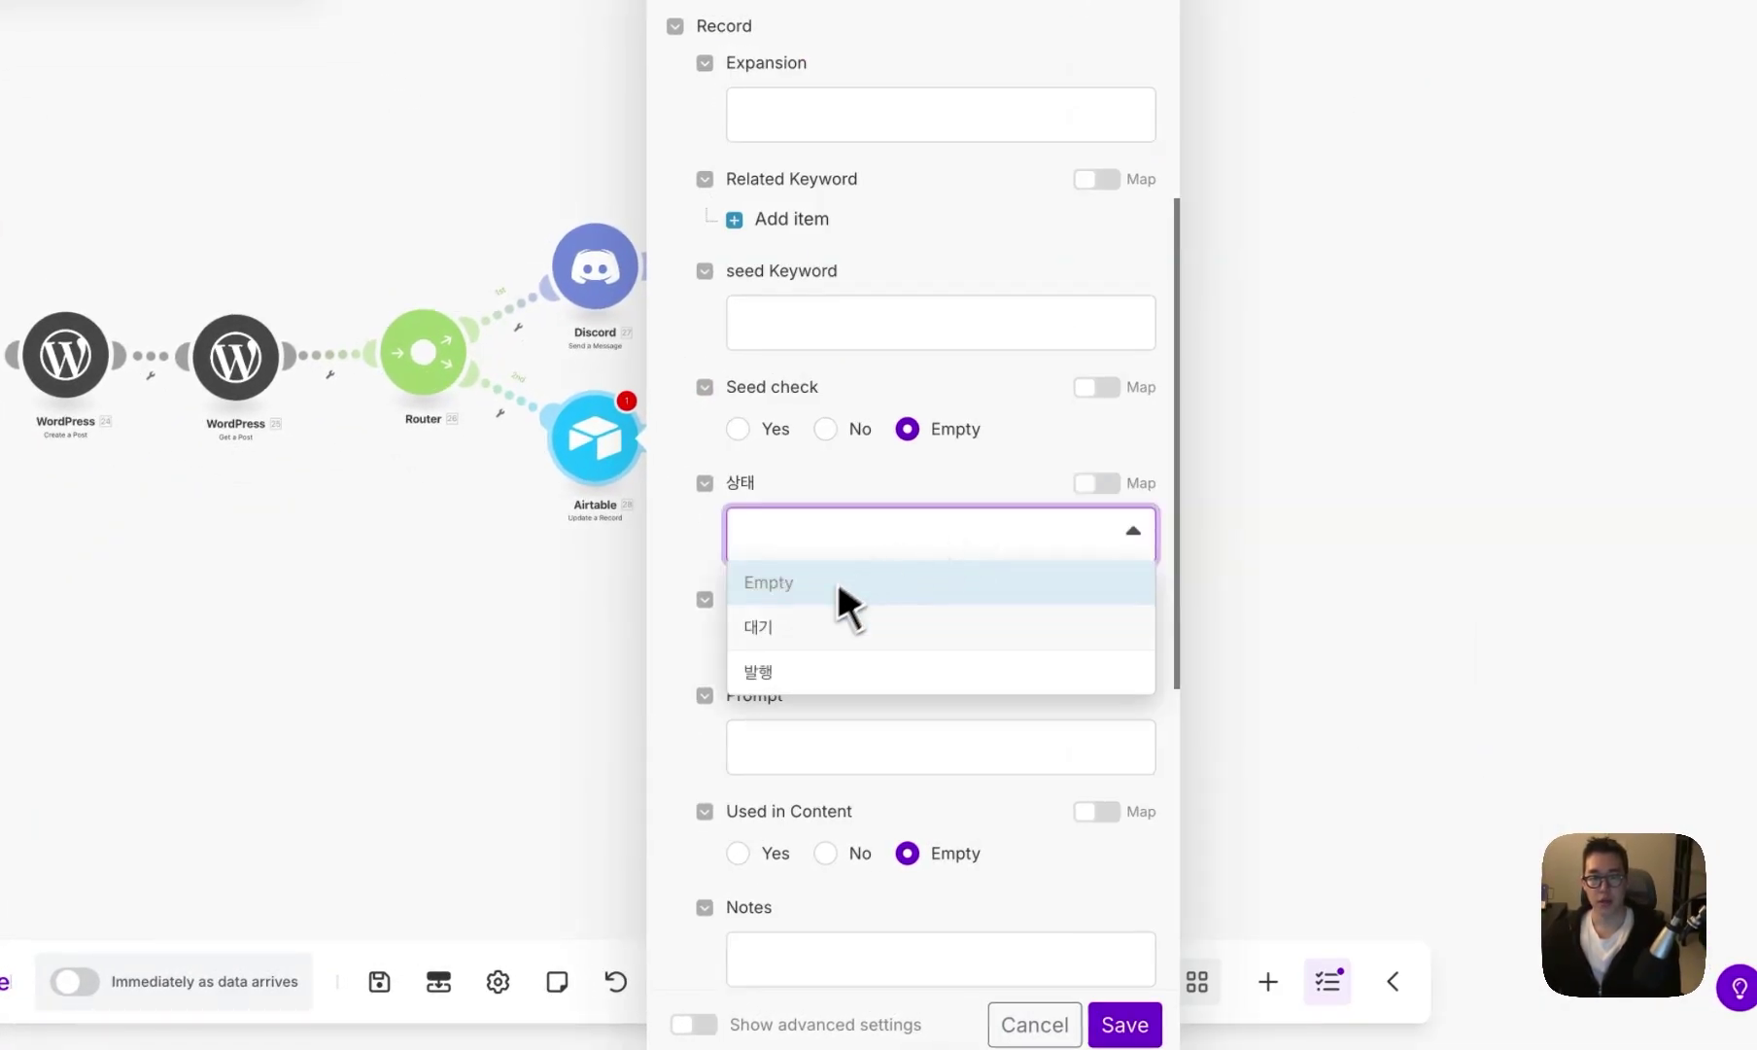
pyautogui.click(817, 671)
pyautogui.scroll(-2, 817, 675)
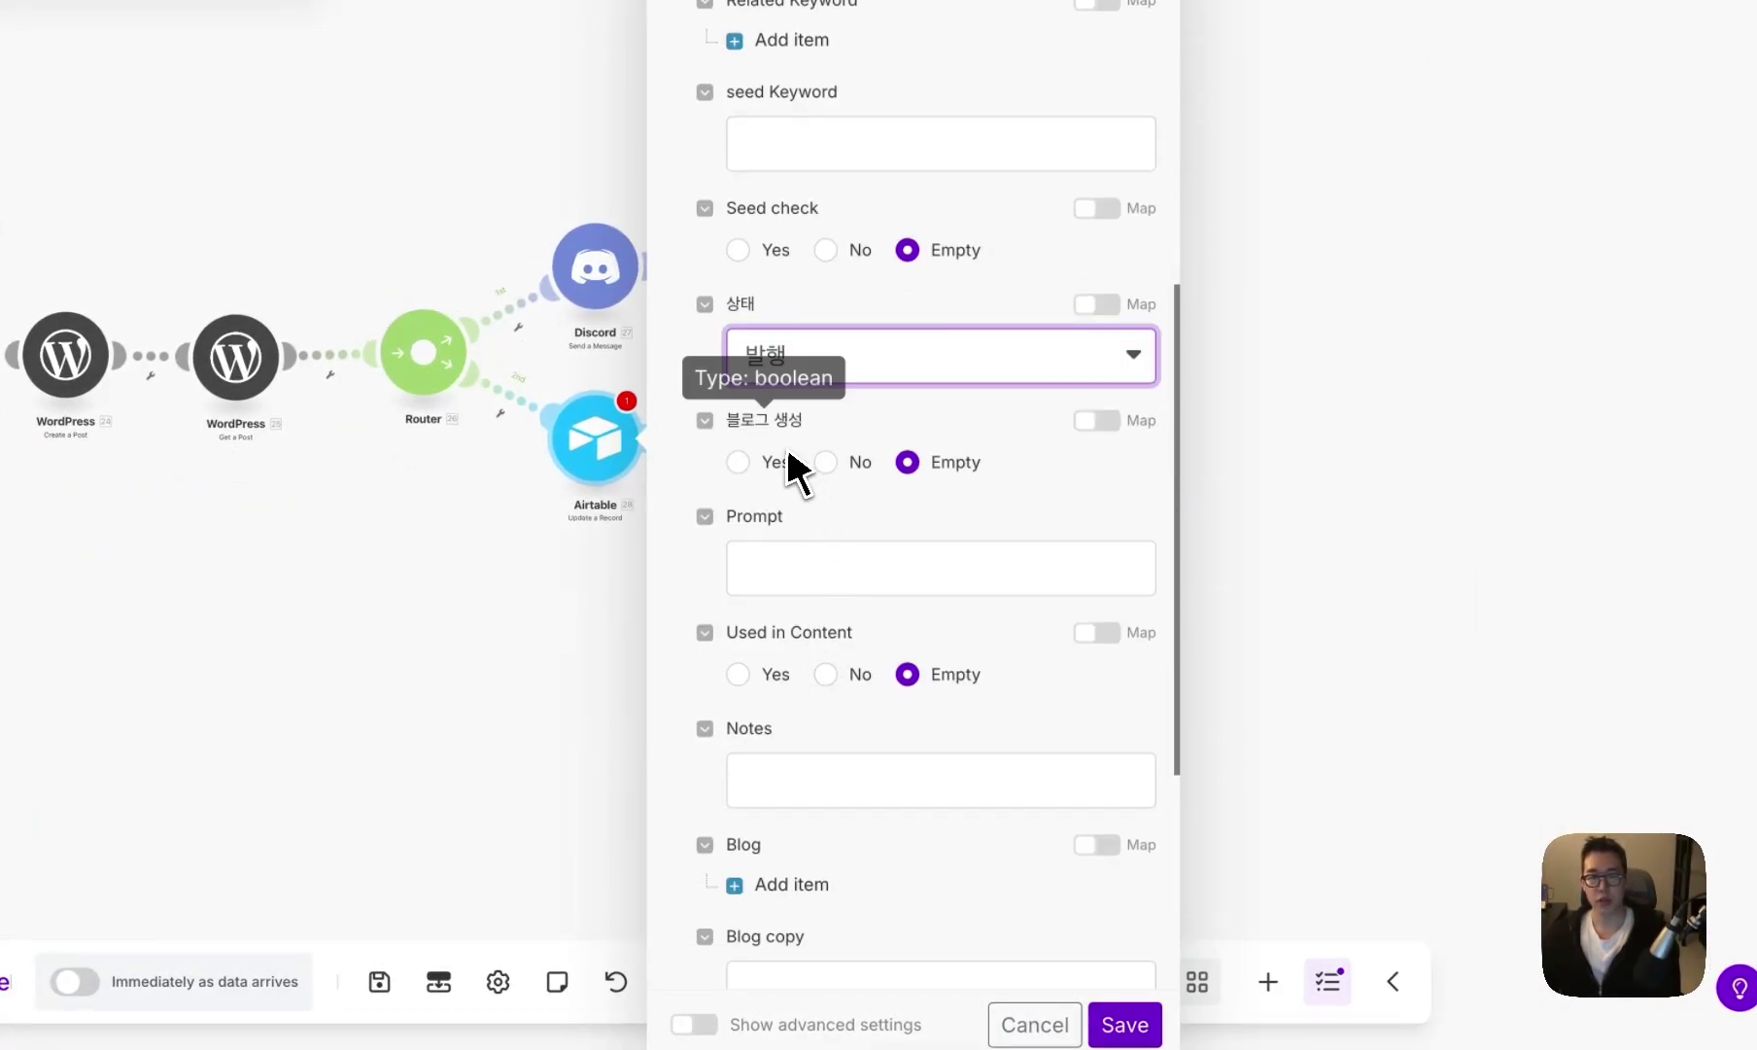
pyautogui.click(740, 463)
pyautogui.scroll(-4, 768, 641)
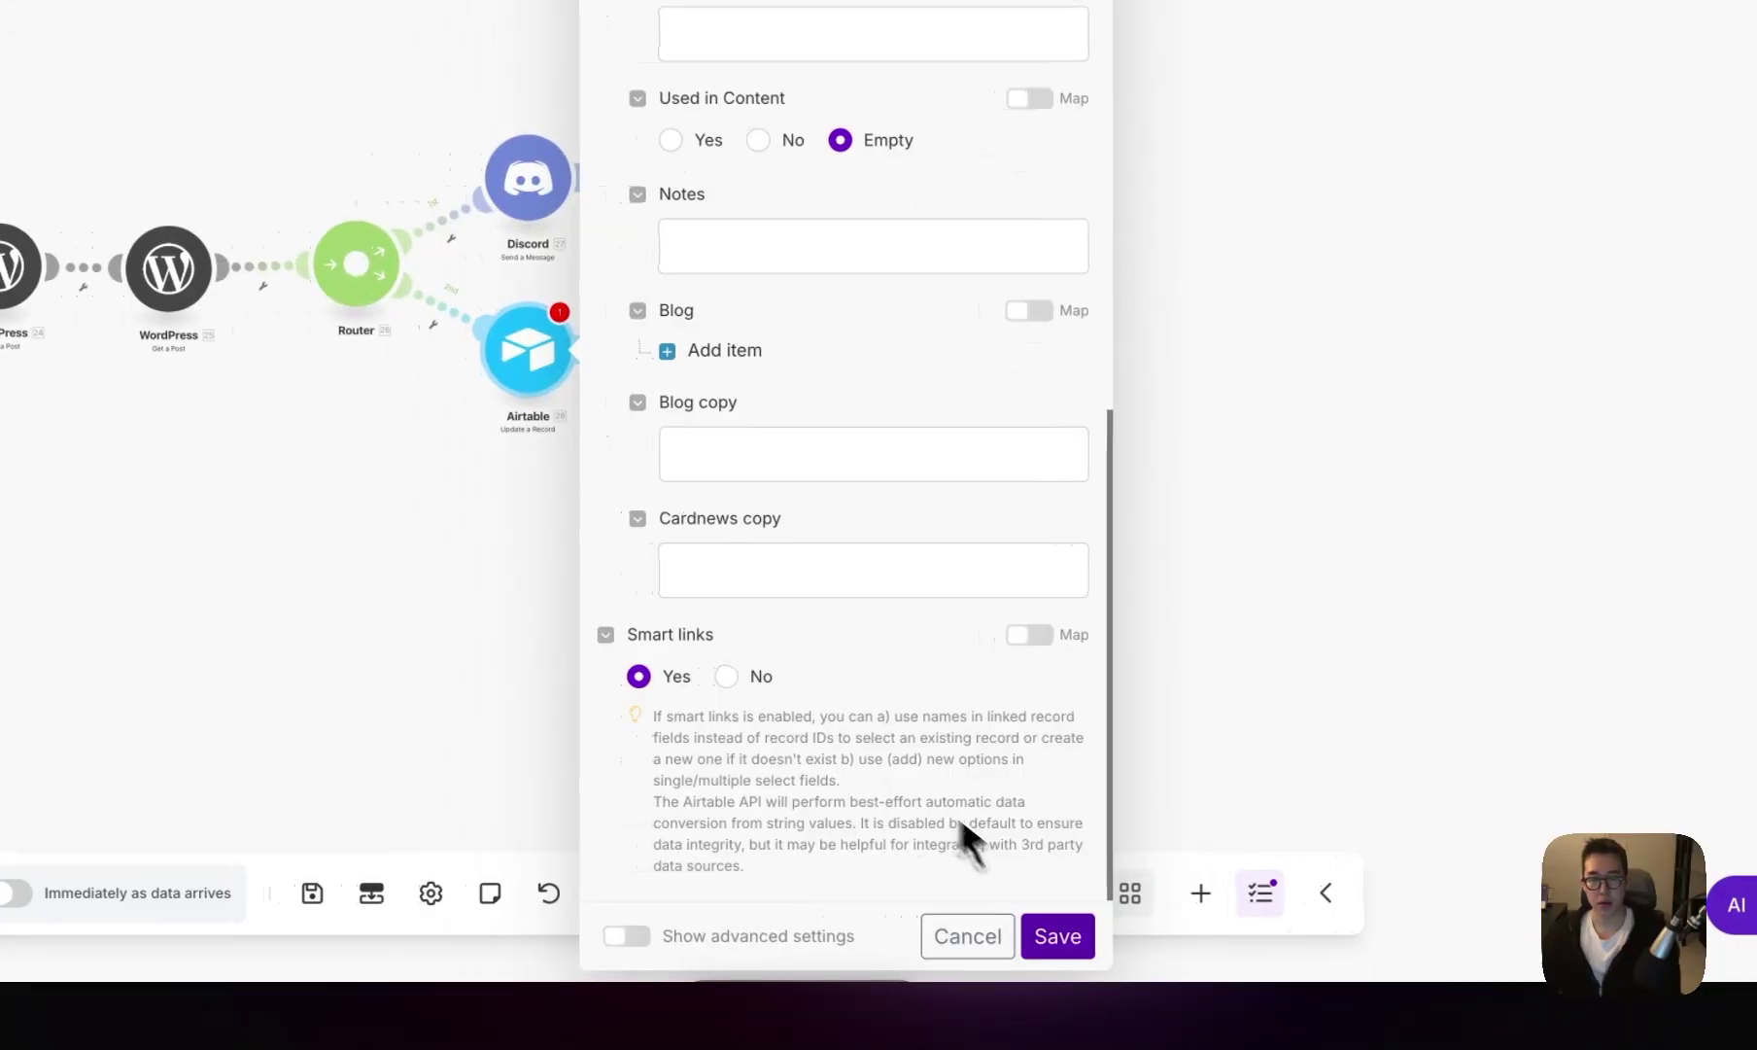
pyautogui.click(1125, 1025)
pyautogui.click(533, 350)
# - Name the module 롱테일 테이블 업데이트, clone it, and name the copy 블로그 테이블 업데이트
pyautogui.click(534, 321)
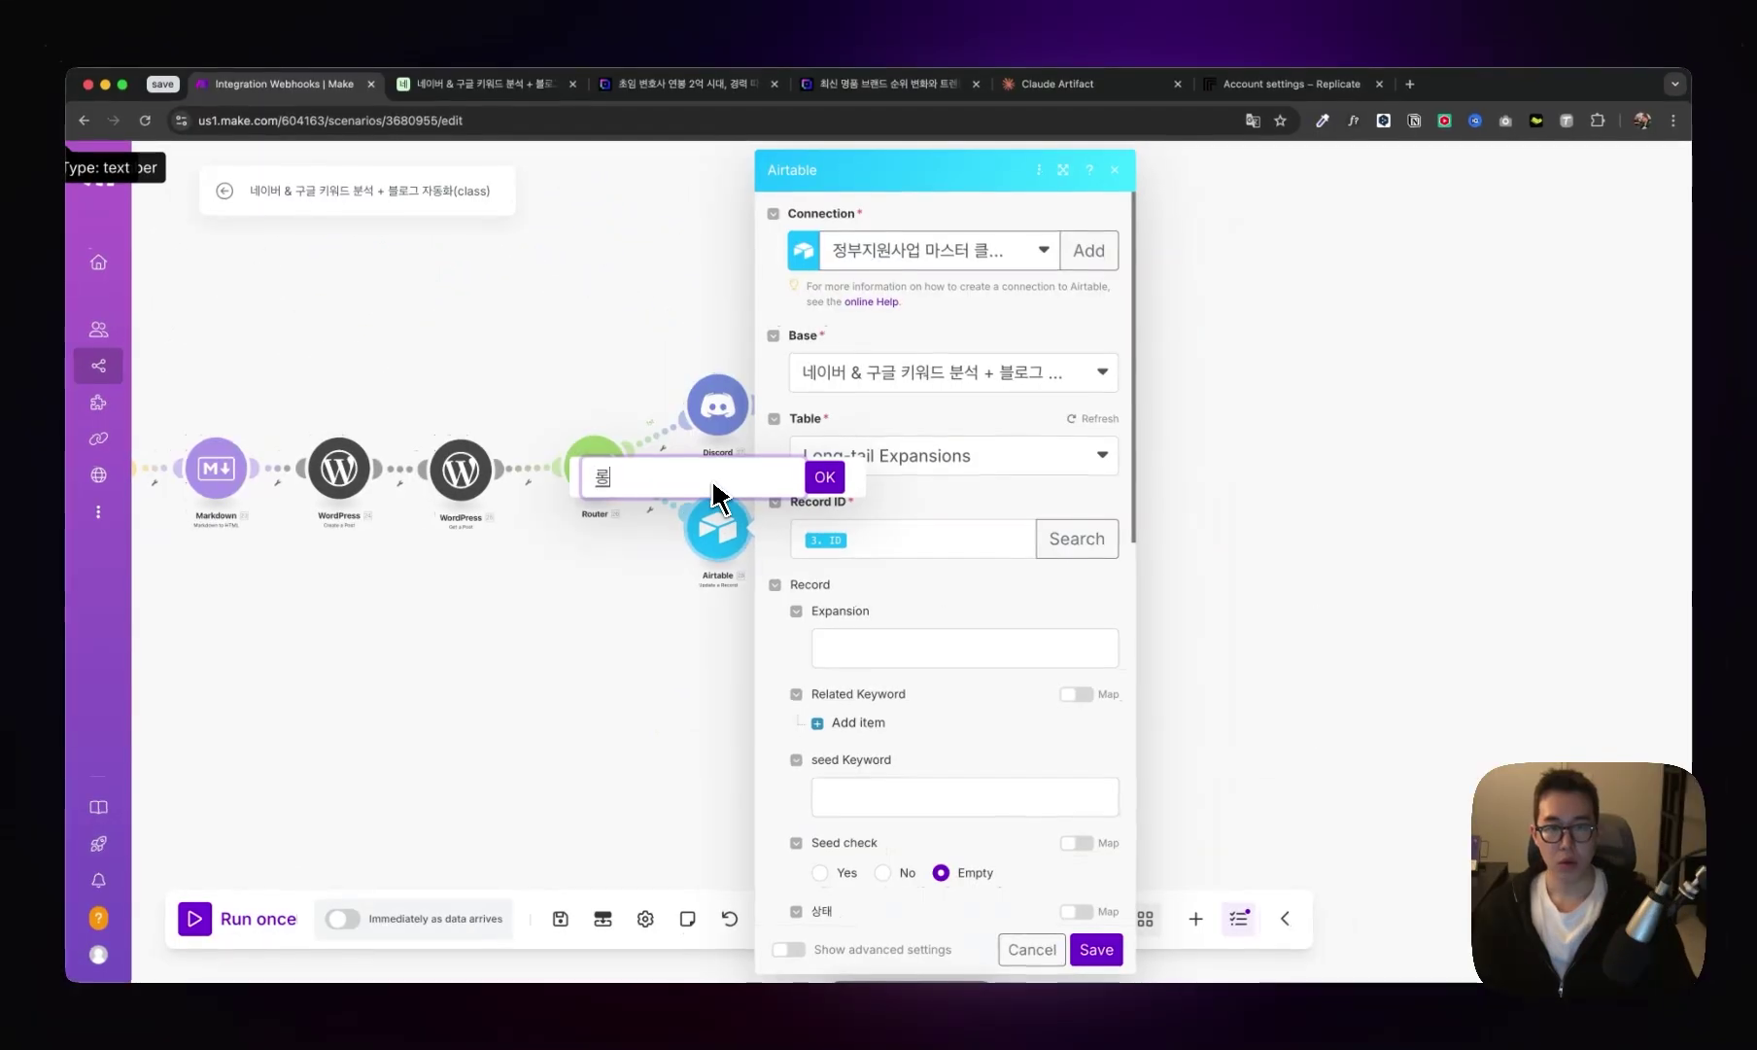
pyautogui.write('롱테일 테이블 업데이트')
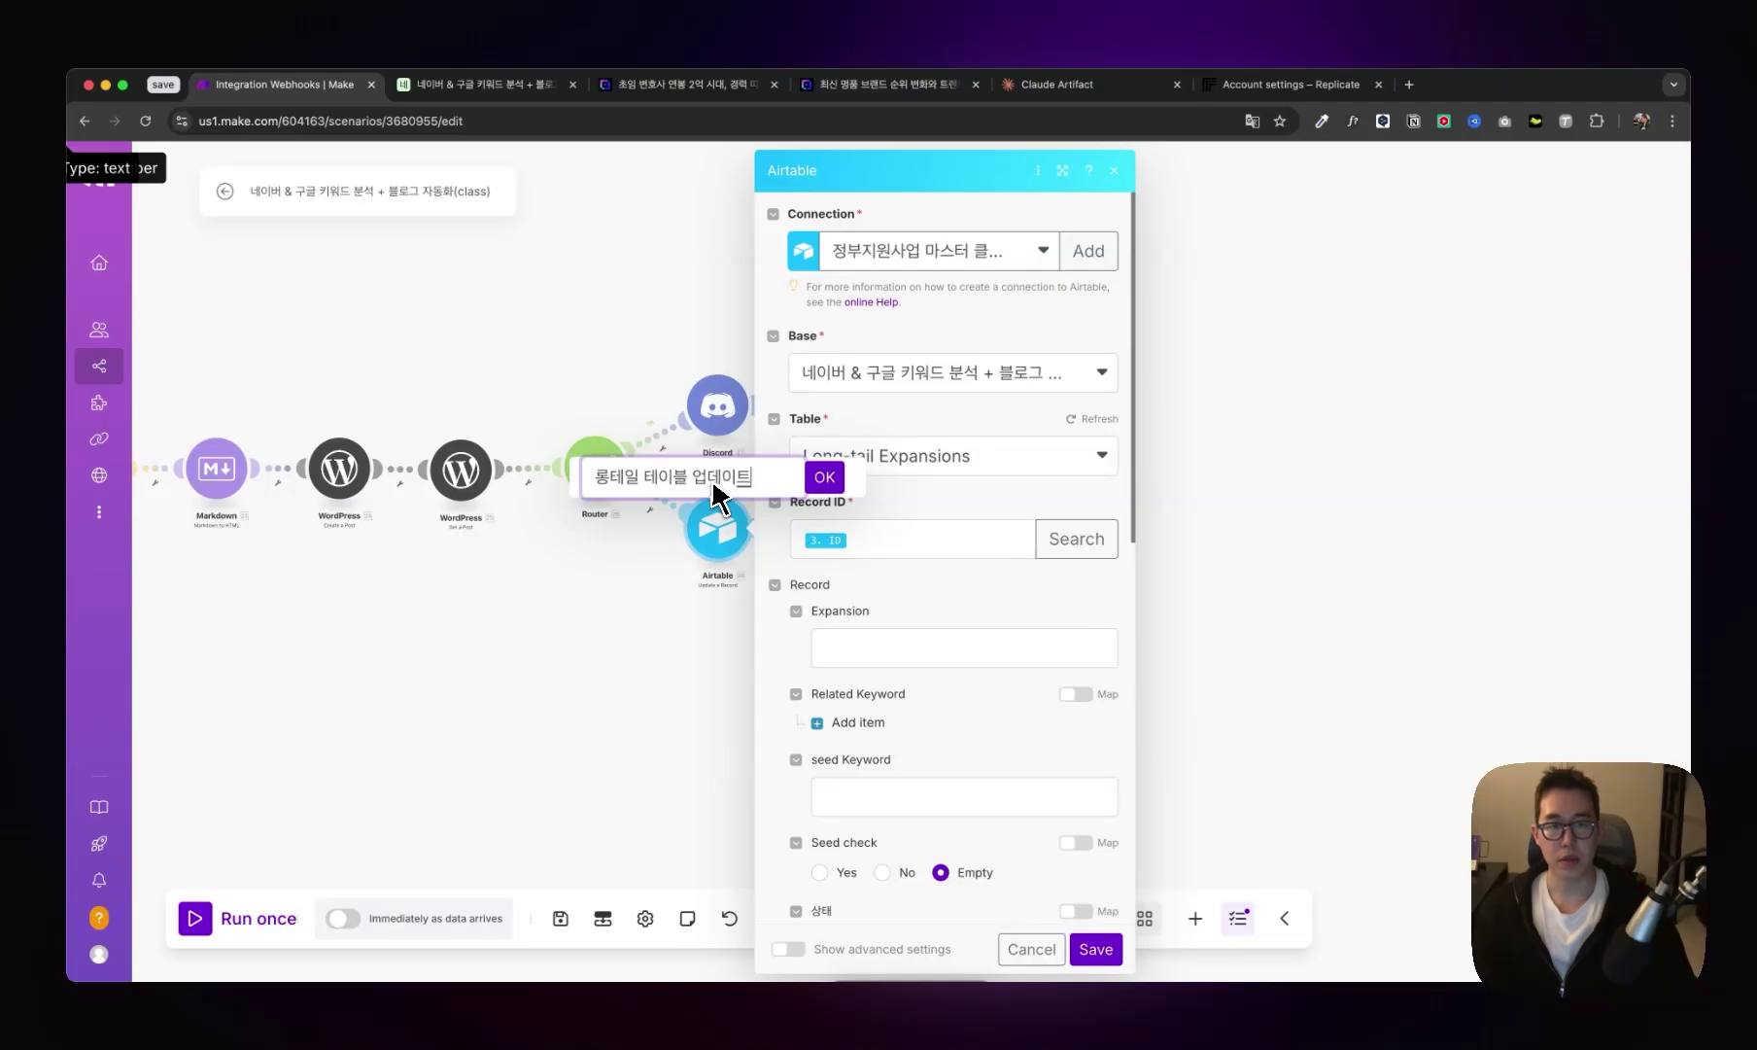
pyautogui.rightClick(718, 533)
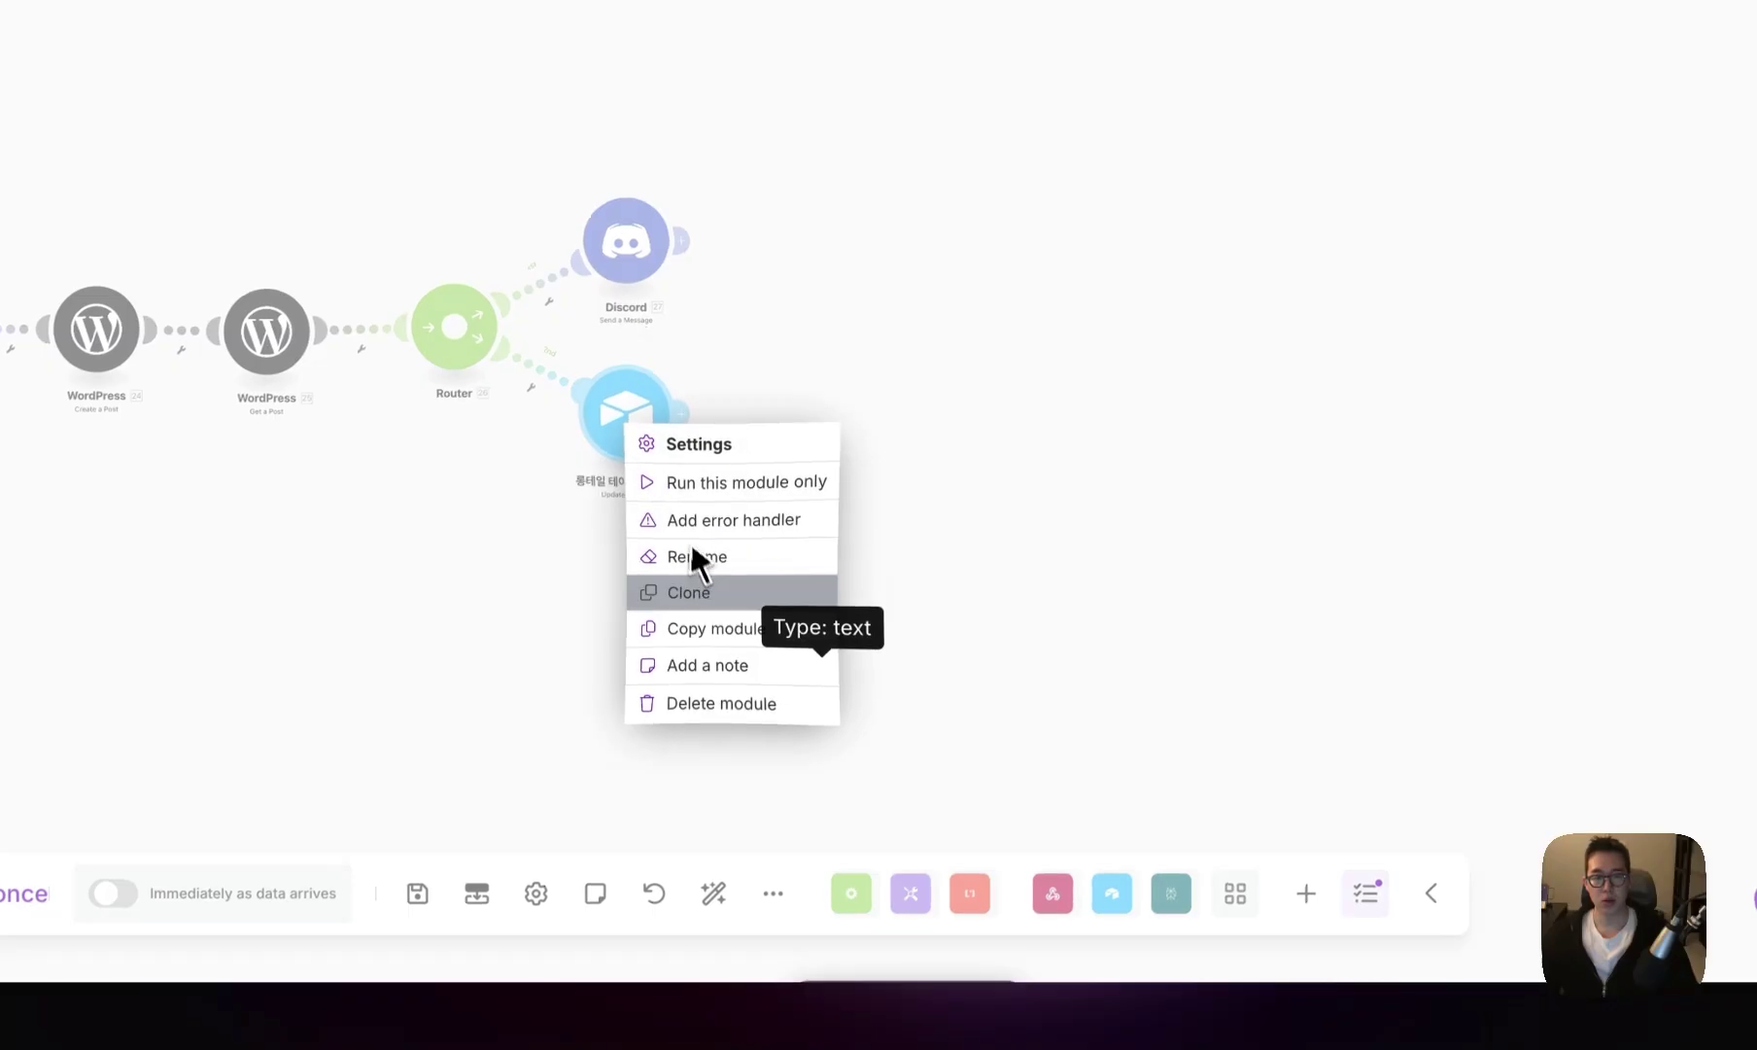
pyautogui.click(692, 590)
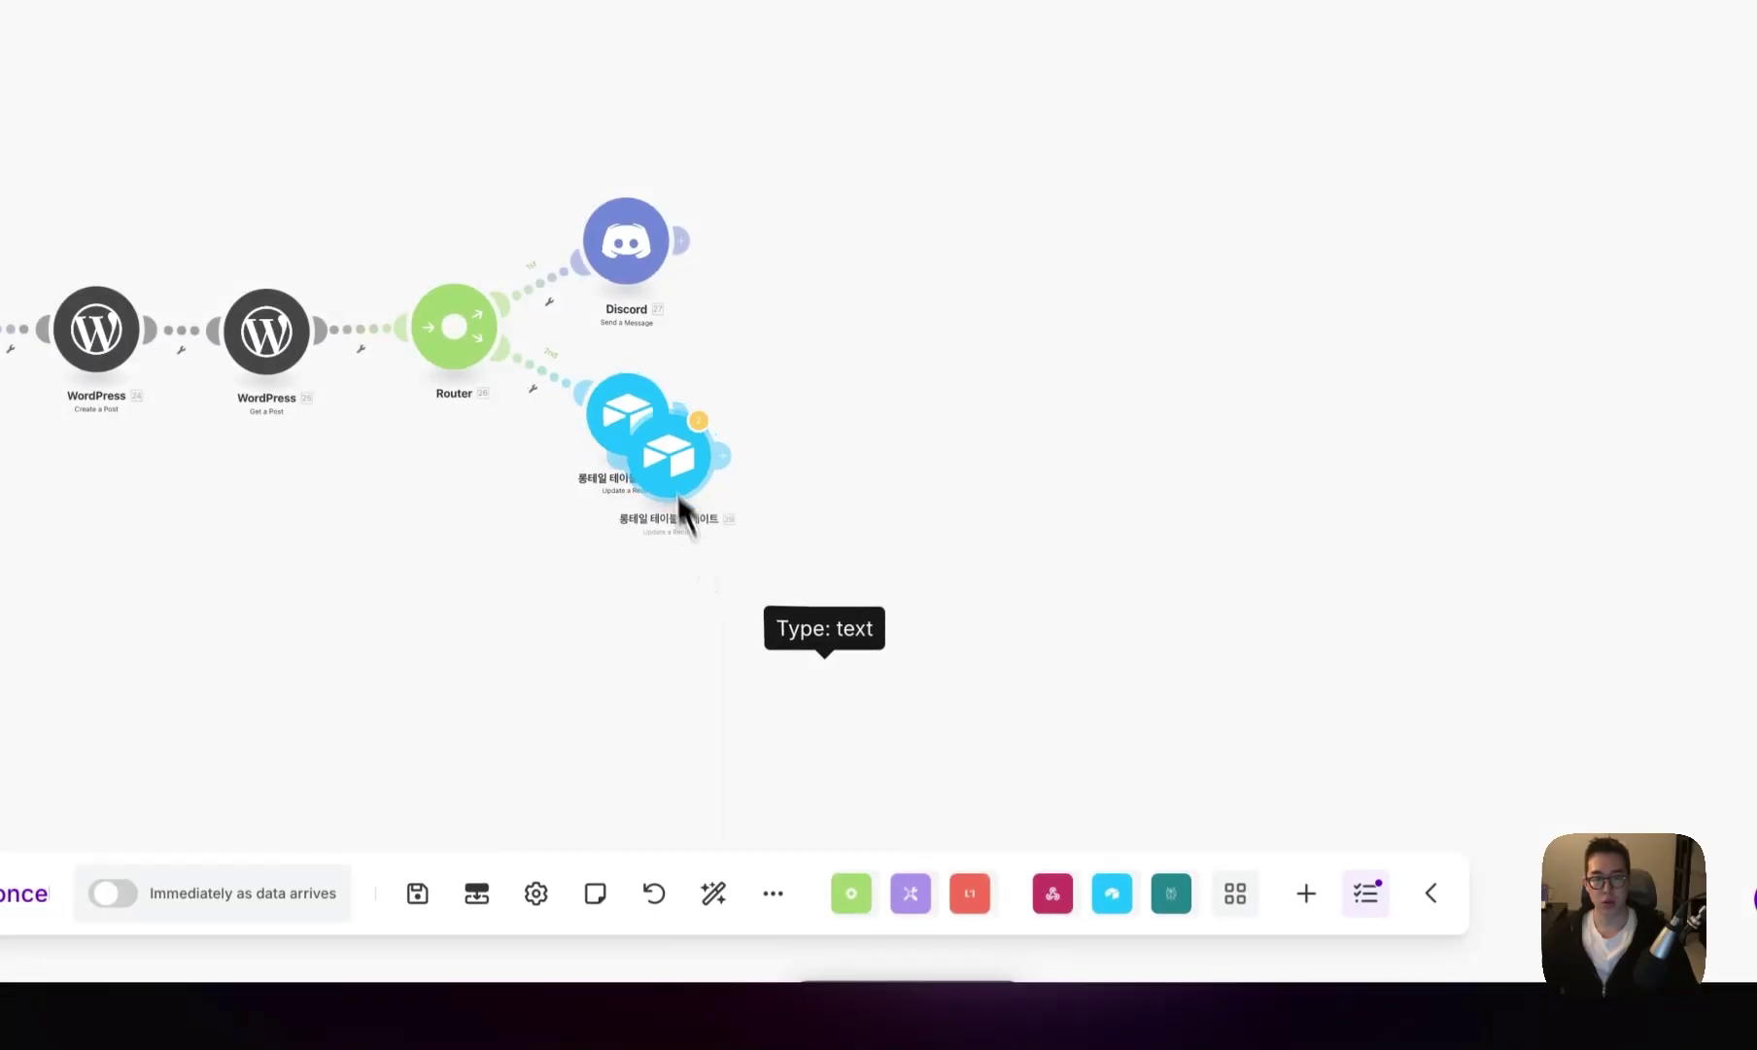
pyautogui.rightClick(768, 442)
pyautogui.click(836, 562)
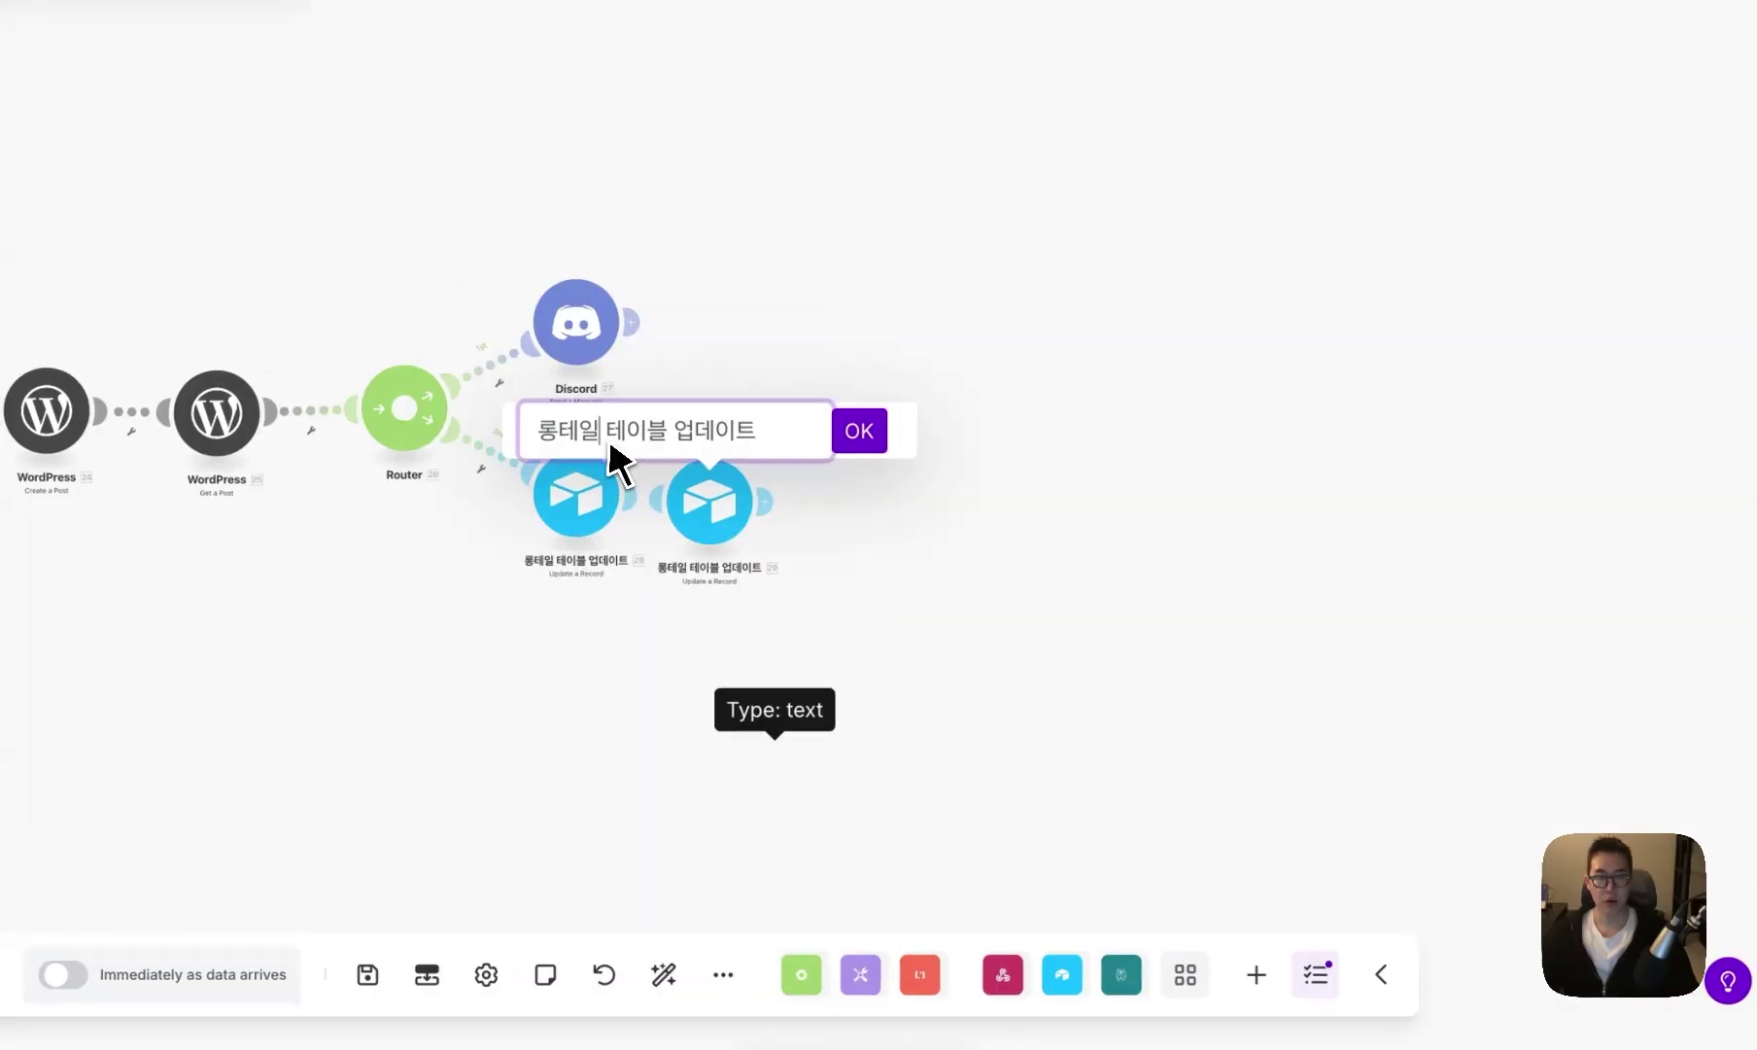
pyautogui.write('블로그')
pyautogui.press('Return')
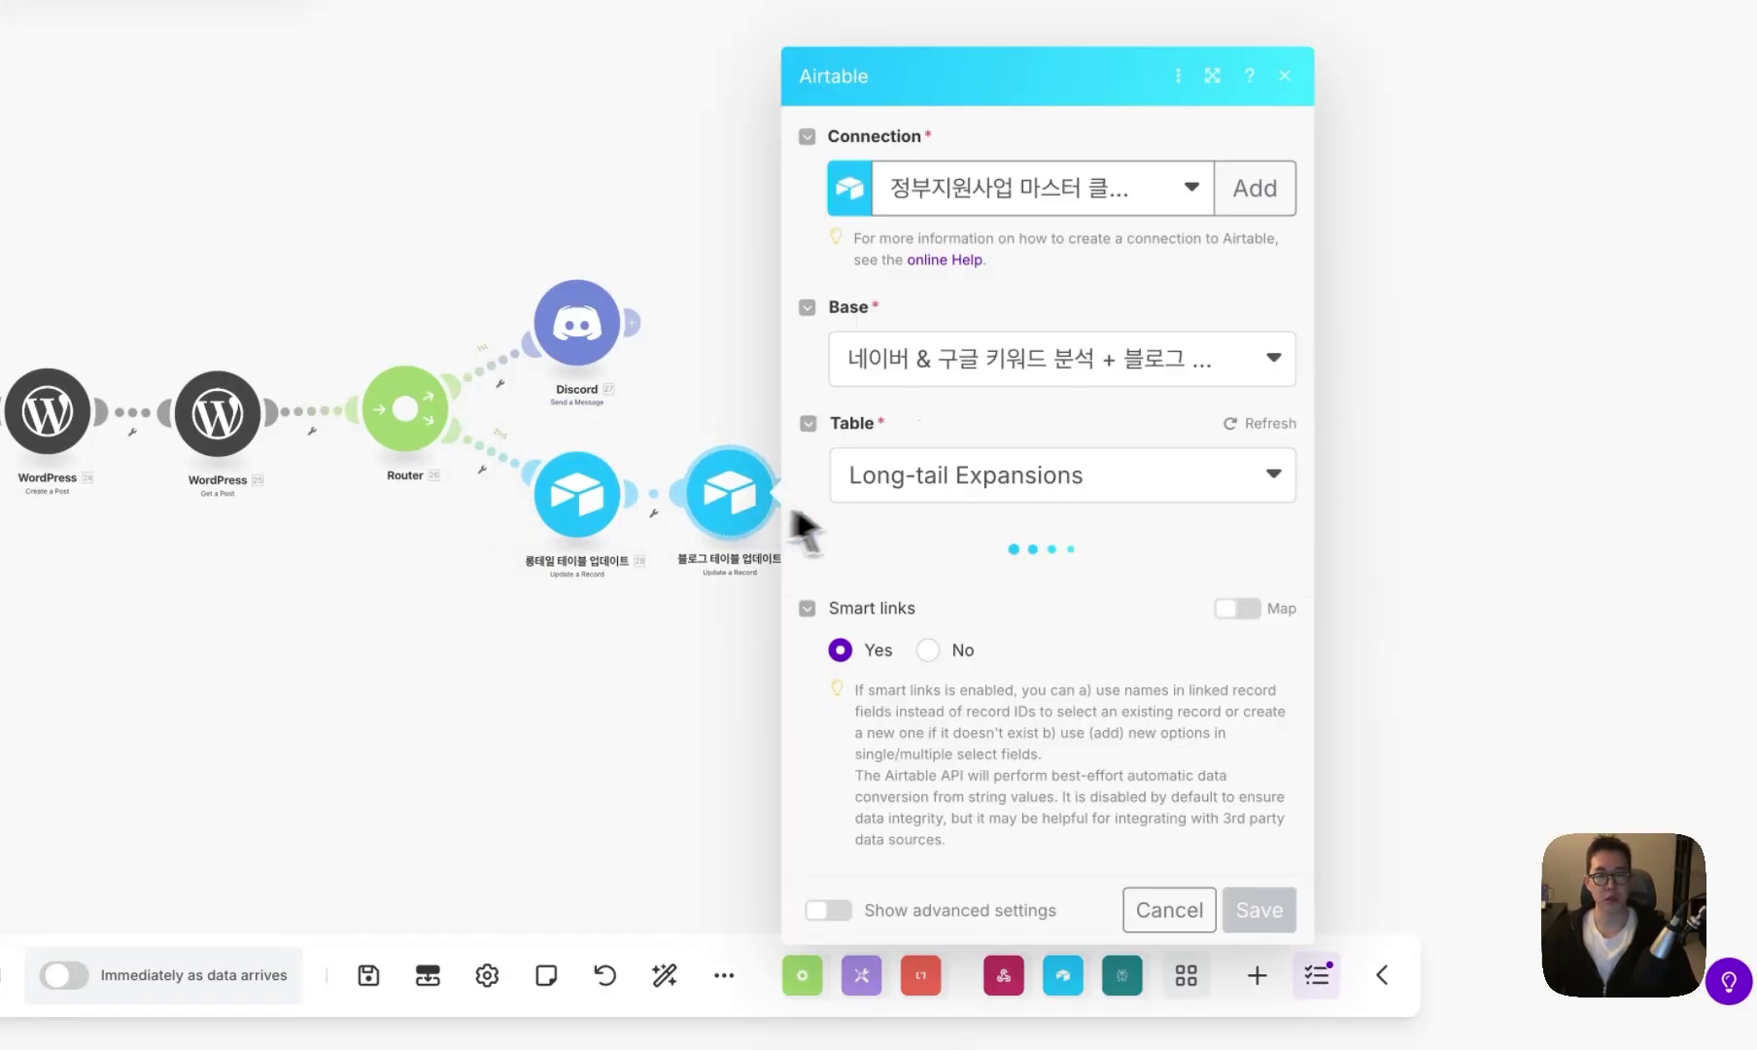
# - Switch the copied step to the Blog table and map 13. ID as its Record ID
pyautogui.scroll(-2, 1007, 476)
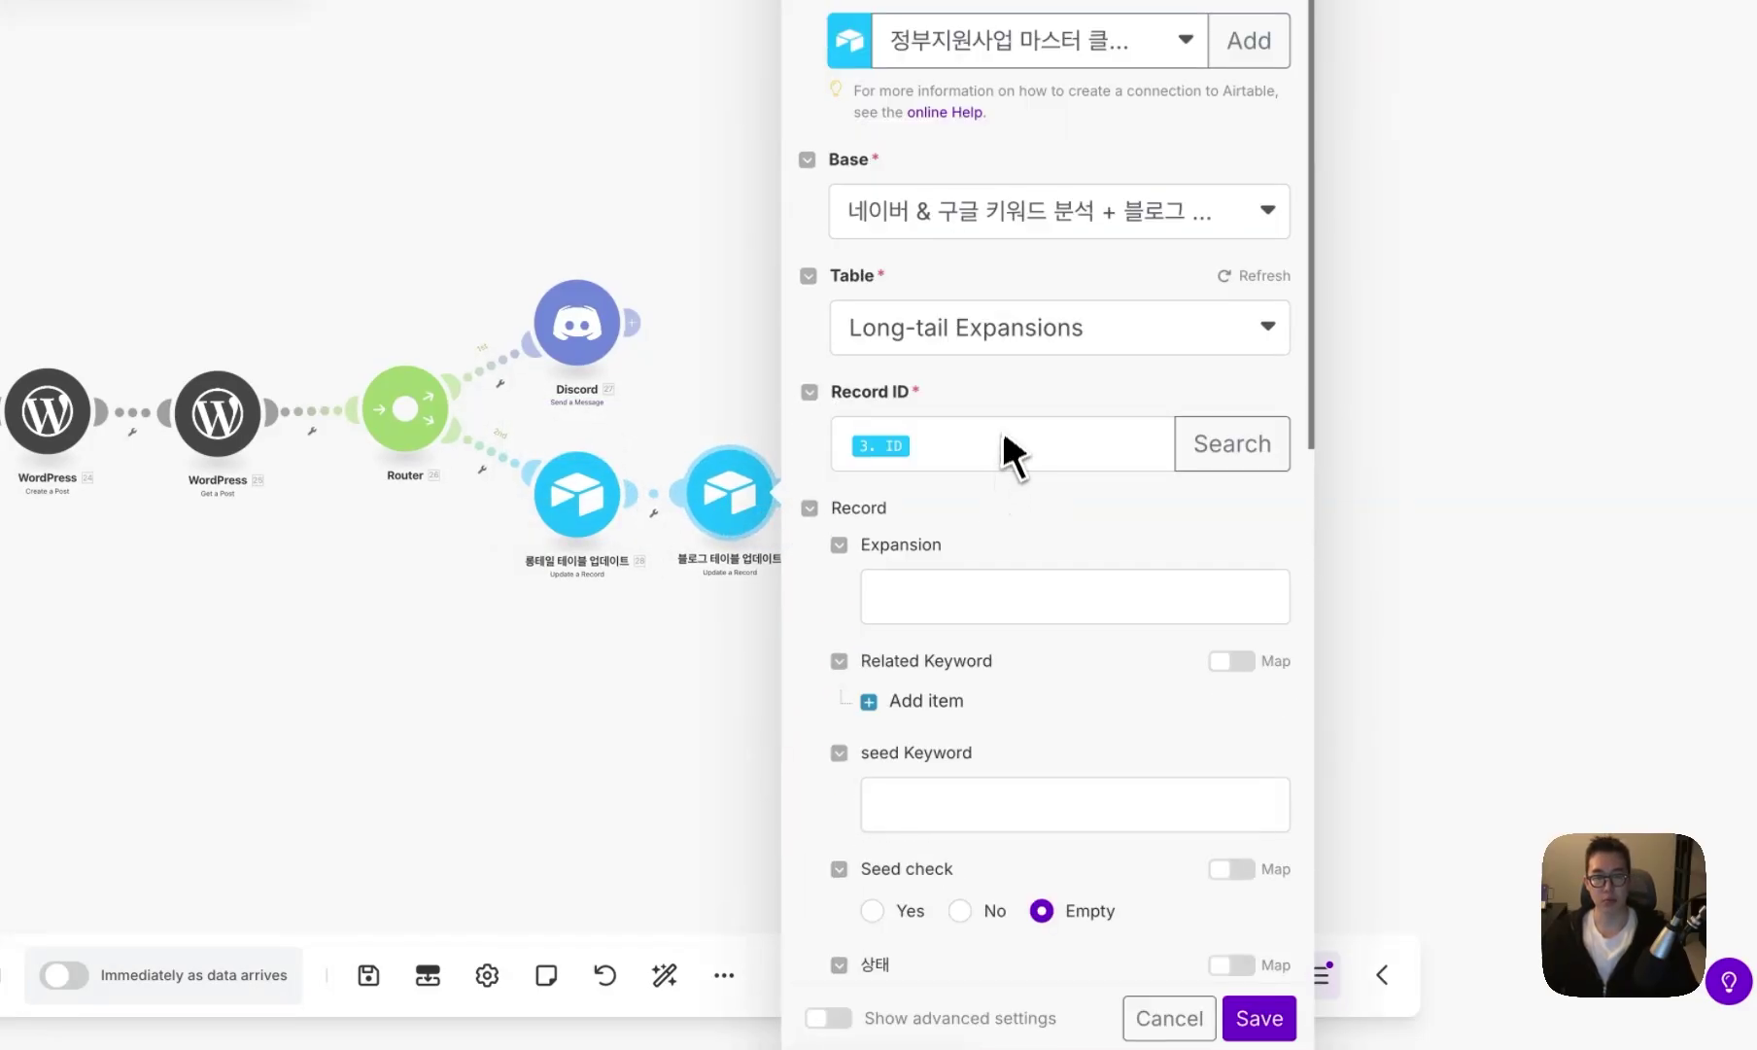
pyautogui.click(1001, 331)
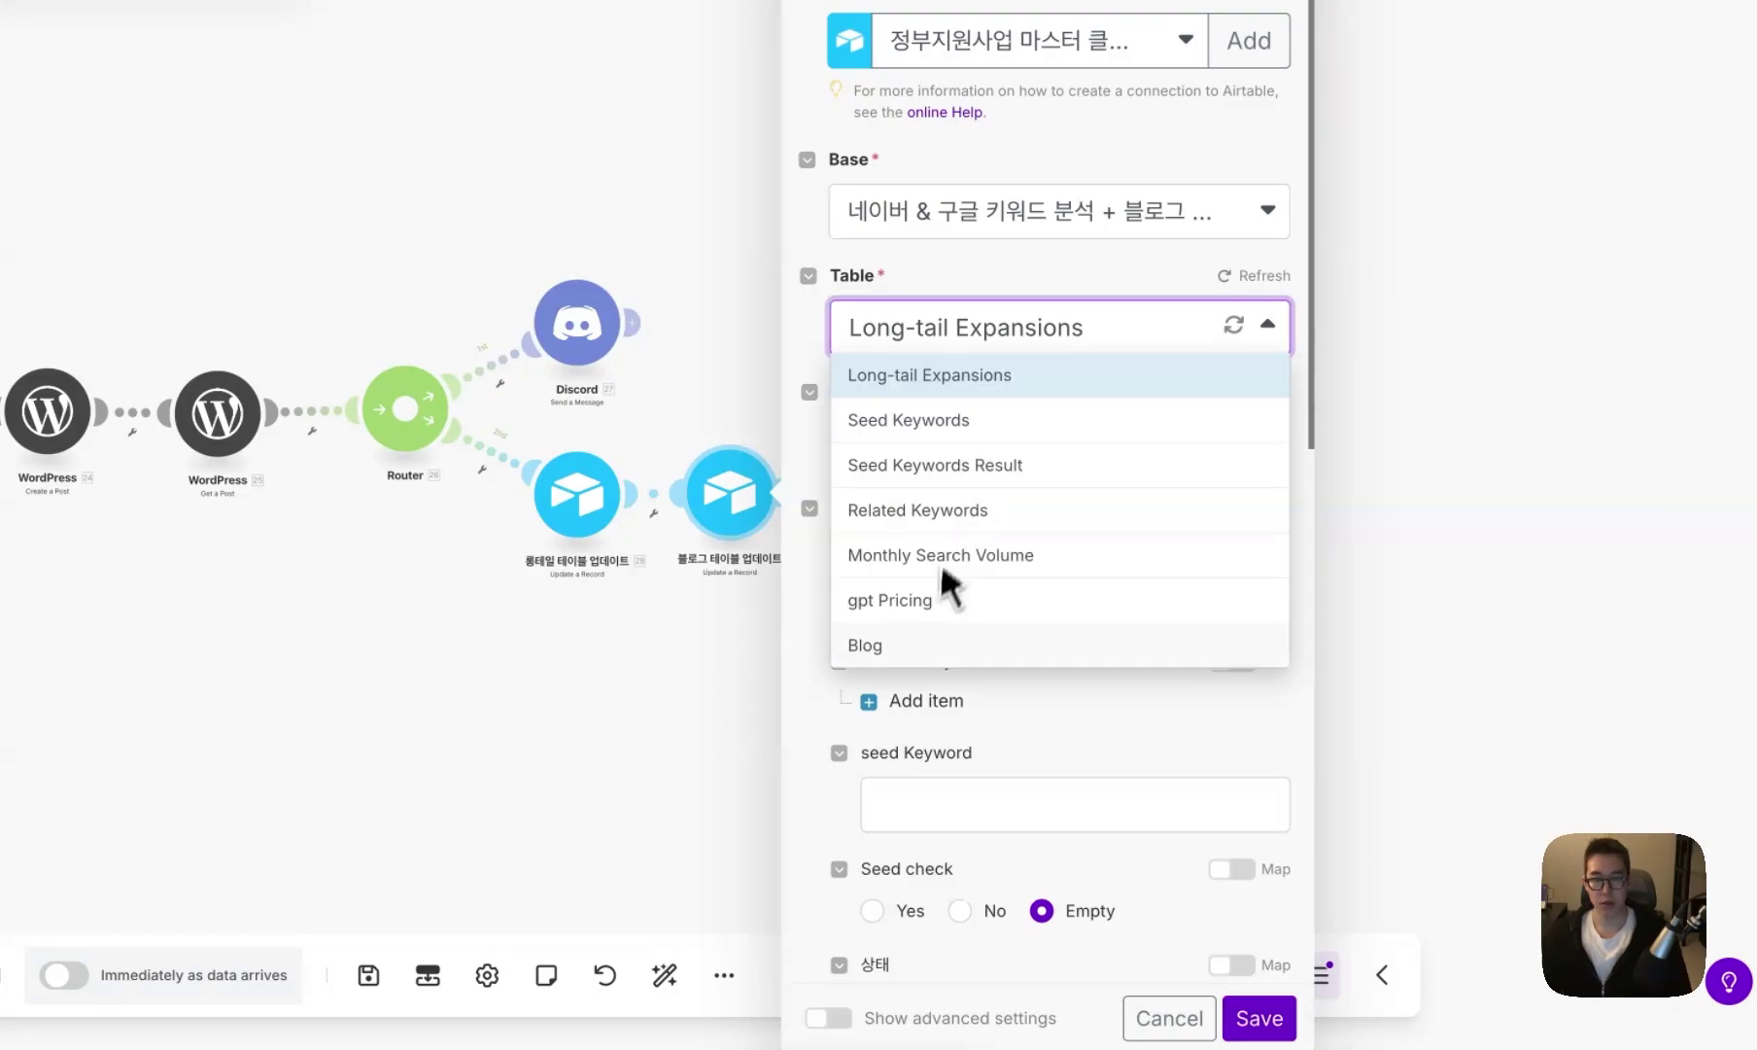
pyautogui.click(923, 649)
pyautogui.click(983, 454)
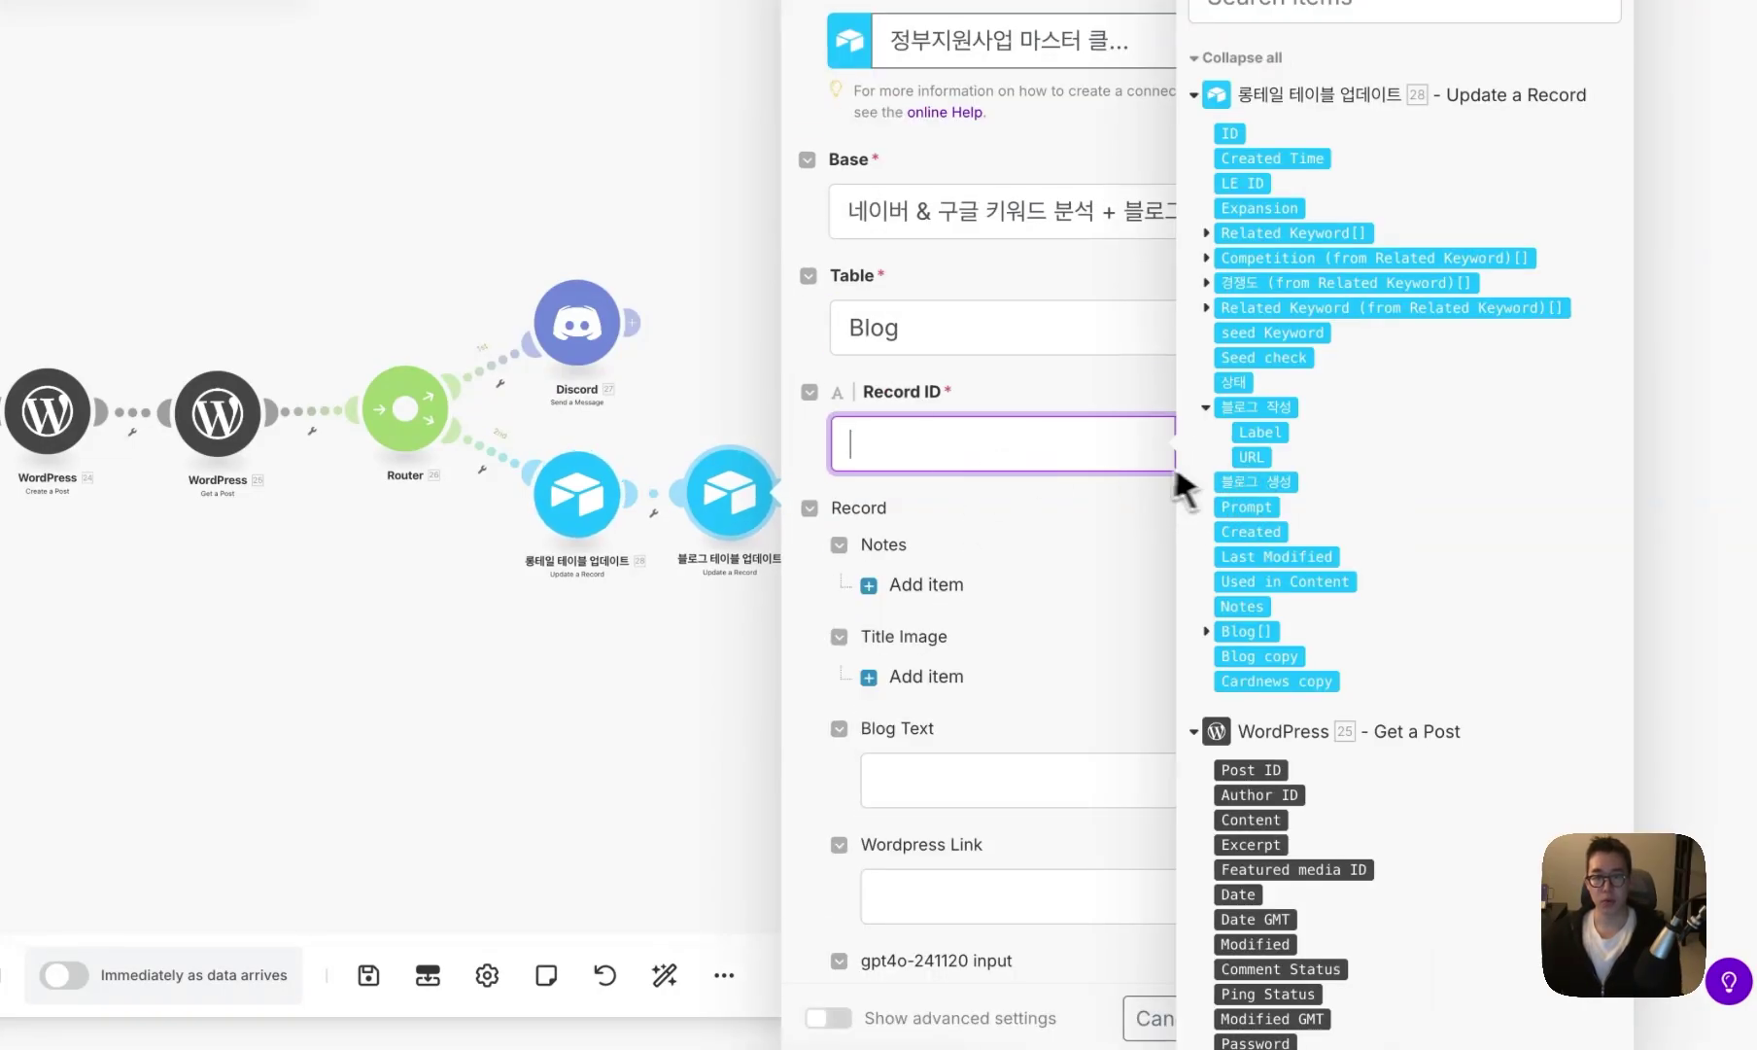
pyautogui.scroll(-5, 1341, 408)
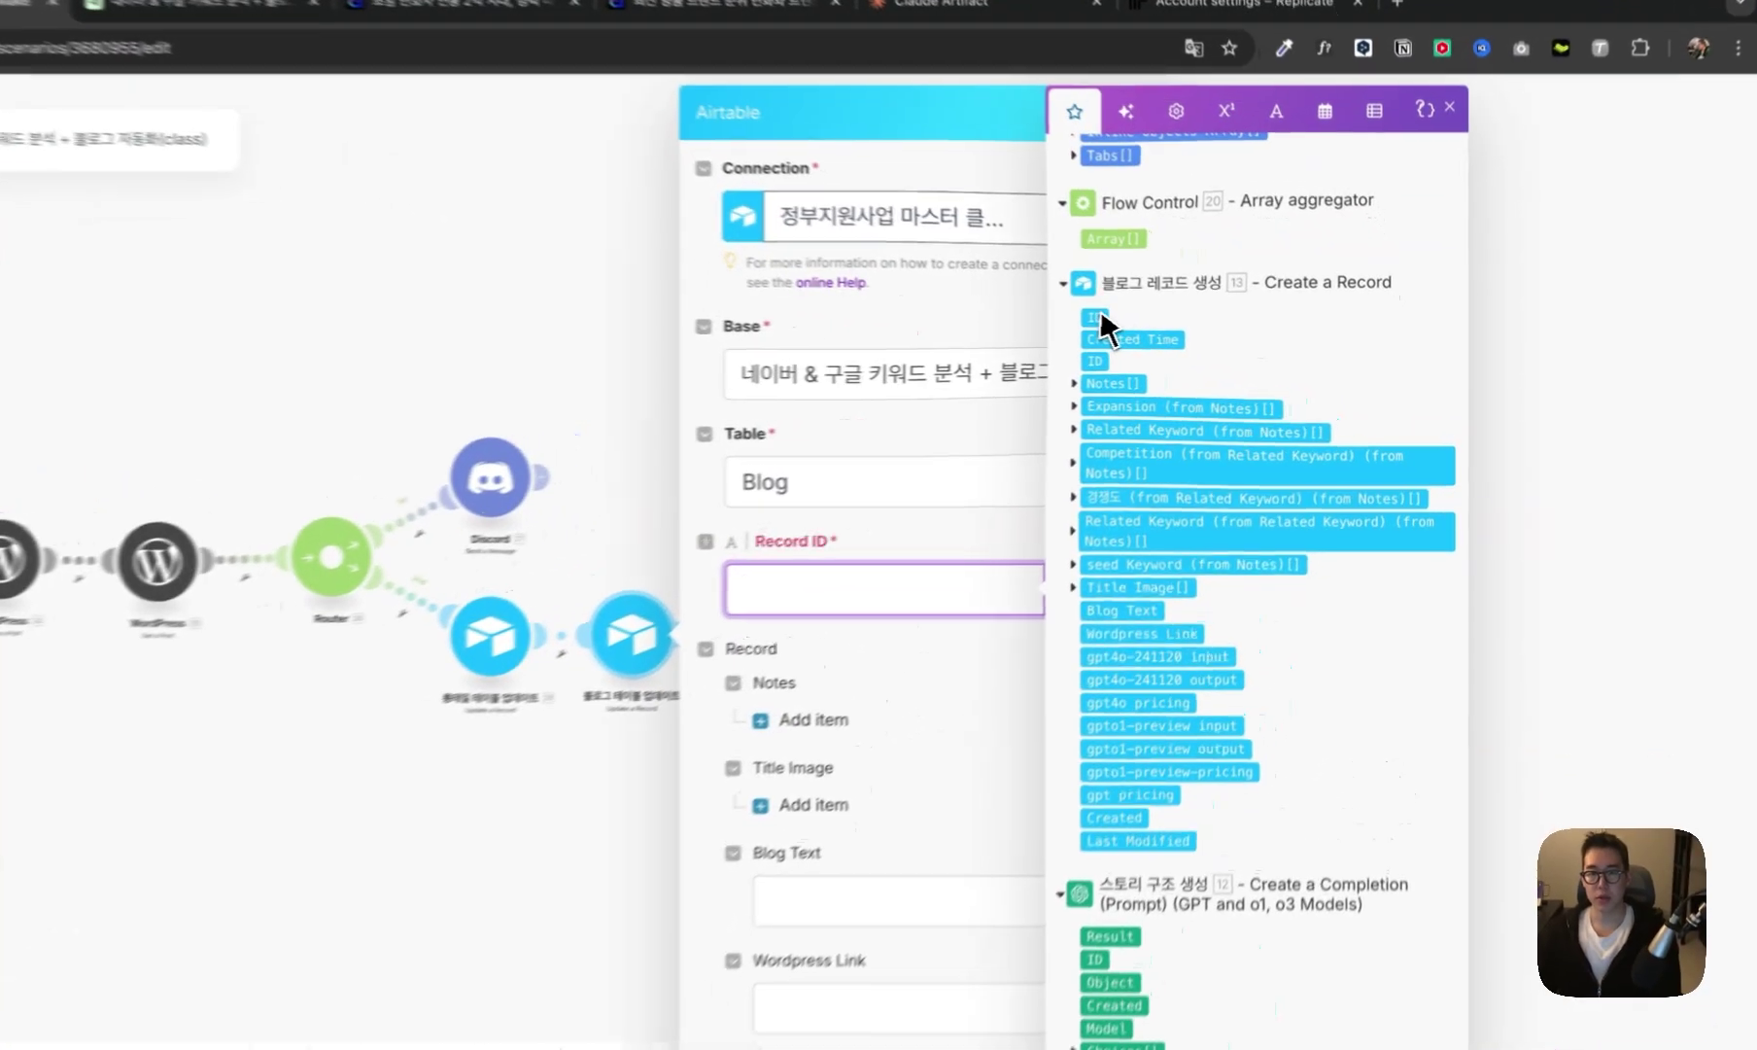
pyautogui.click(1178, 329)
pyautogui.click(1045, 608)
# - Map 22. Share Link into Blog Text and 25. Link into Wordpress Link, save, and run once
pyautogui.scroll(-3, 1042, 611)
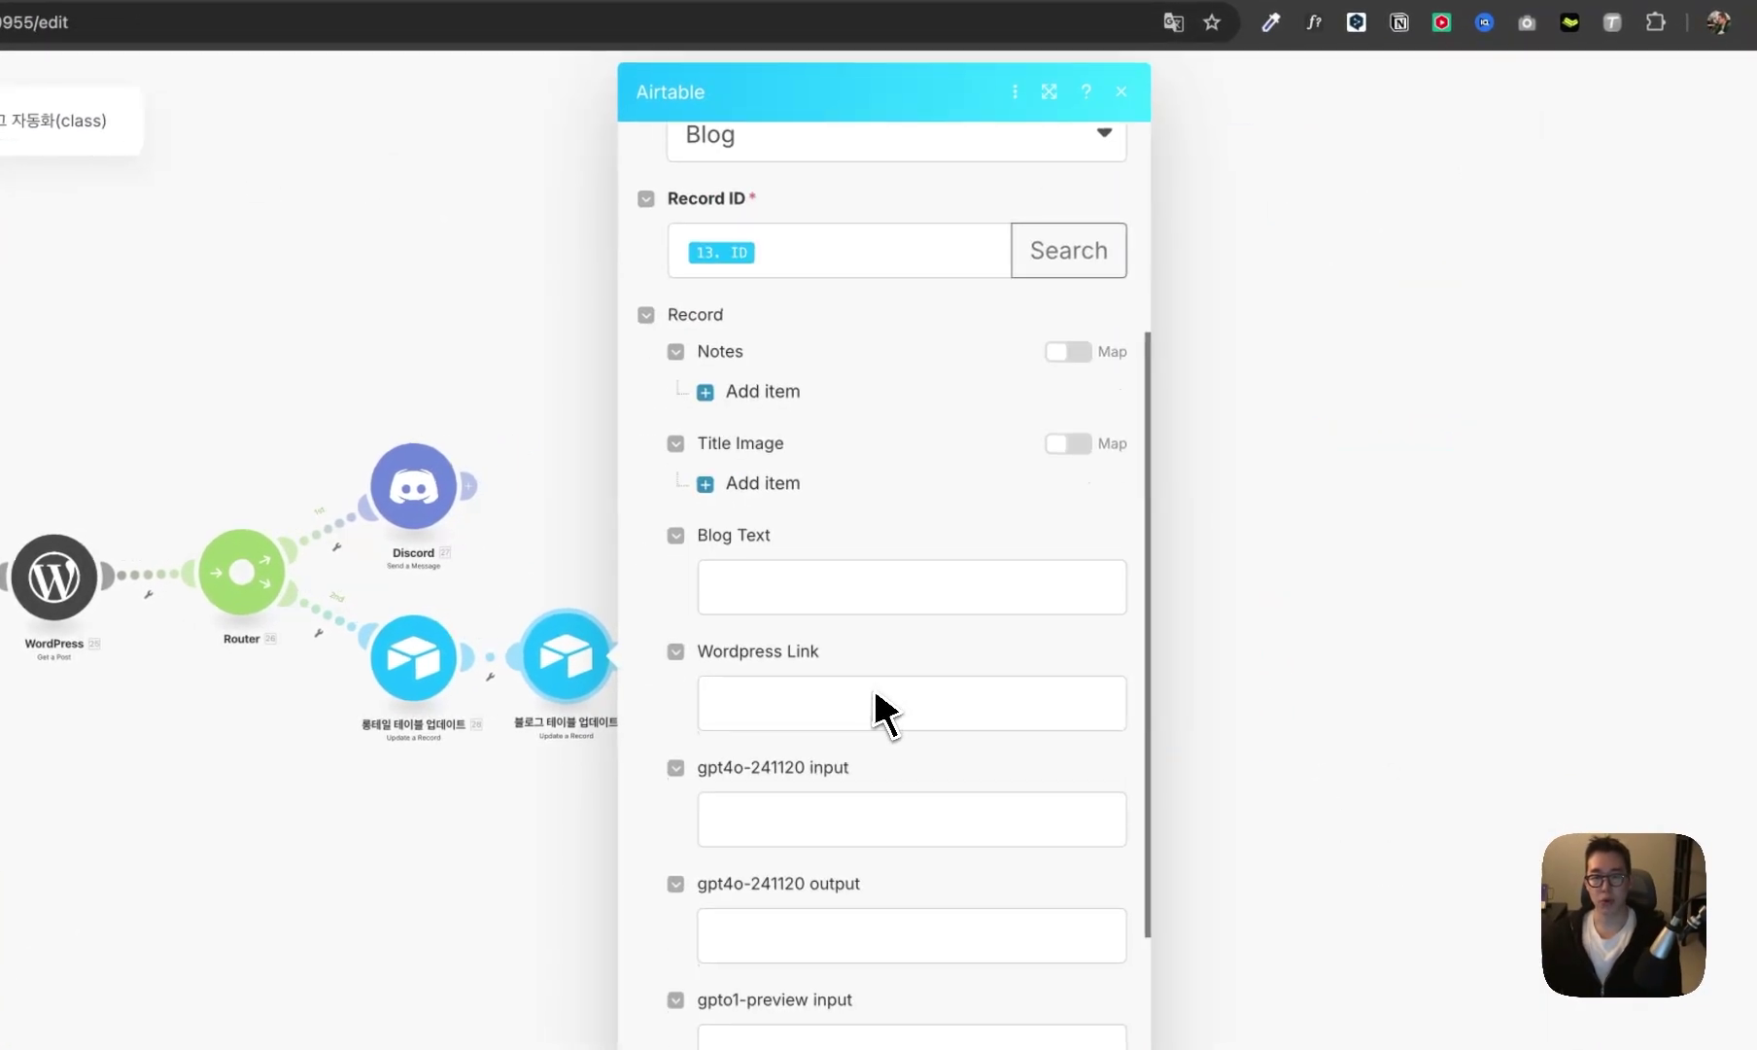
pyautogui.scroll(-3, 855, 631)
pyautogui.click(817, 379)
pyautogui.scroll(-10, 1167, 613)
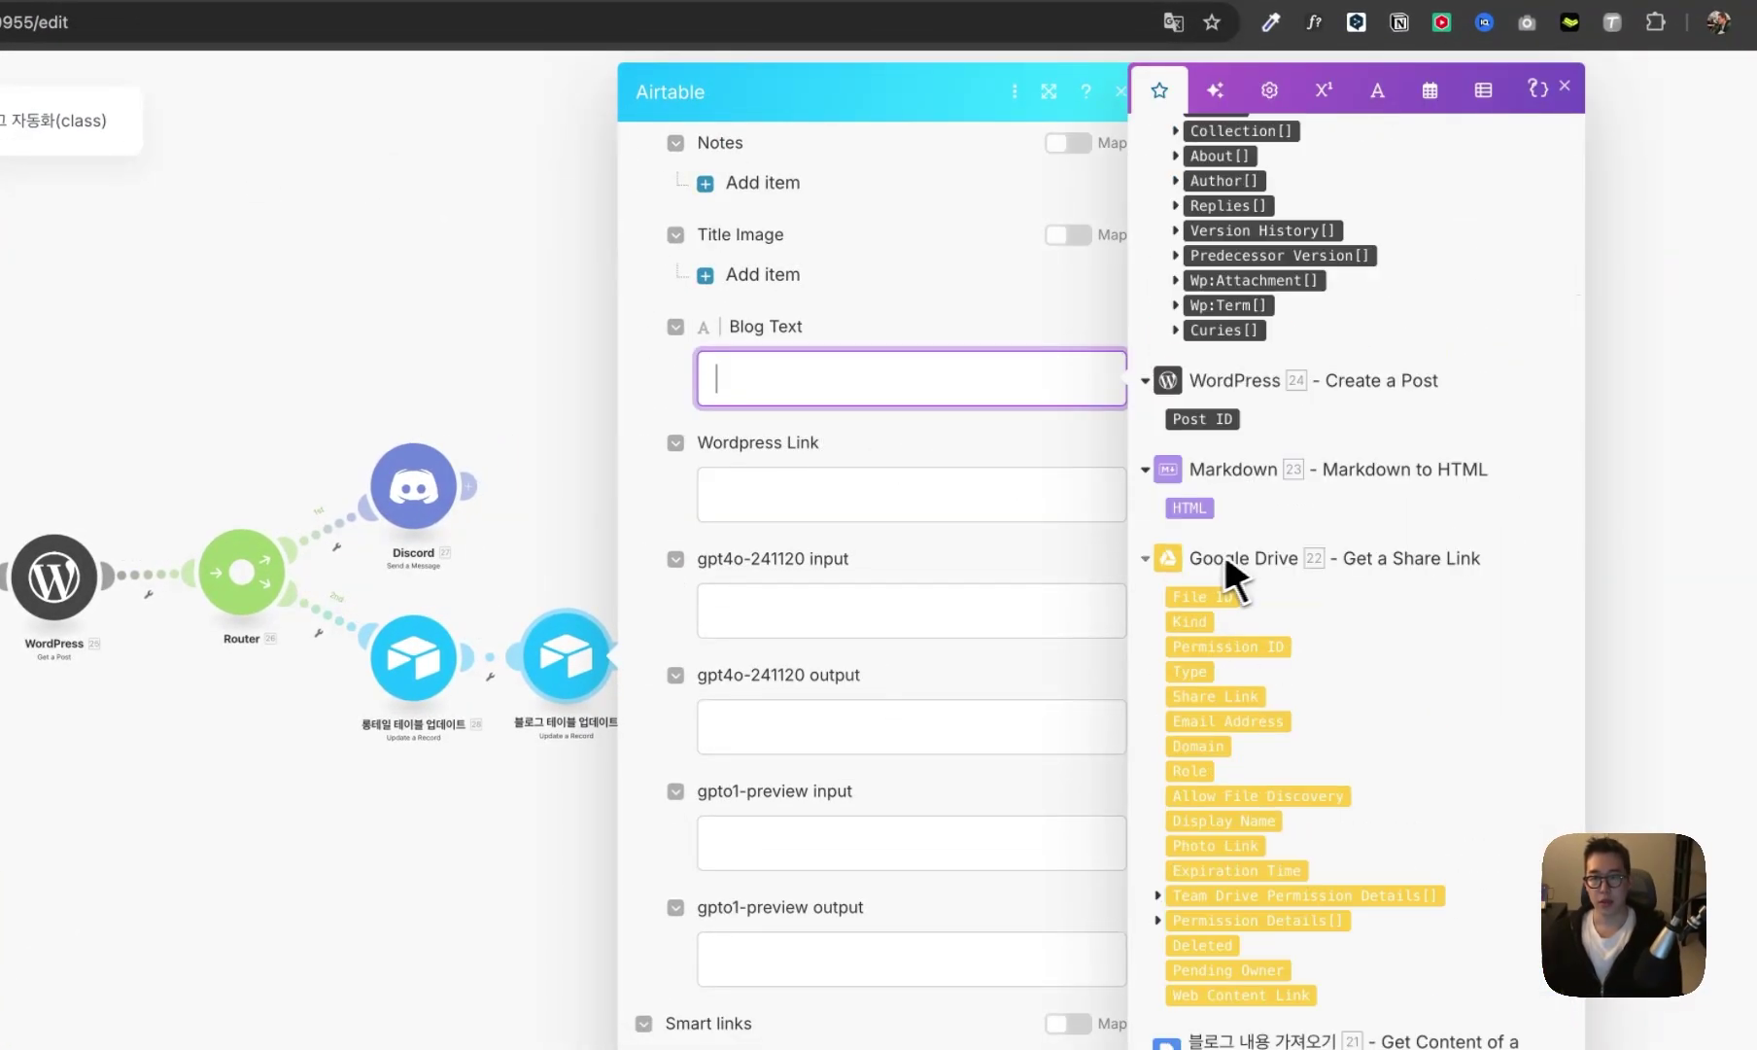
pyautogui.click(1240, 704)
pyautogui.click(904, 501)
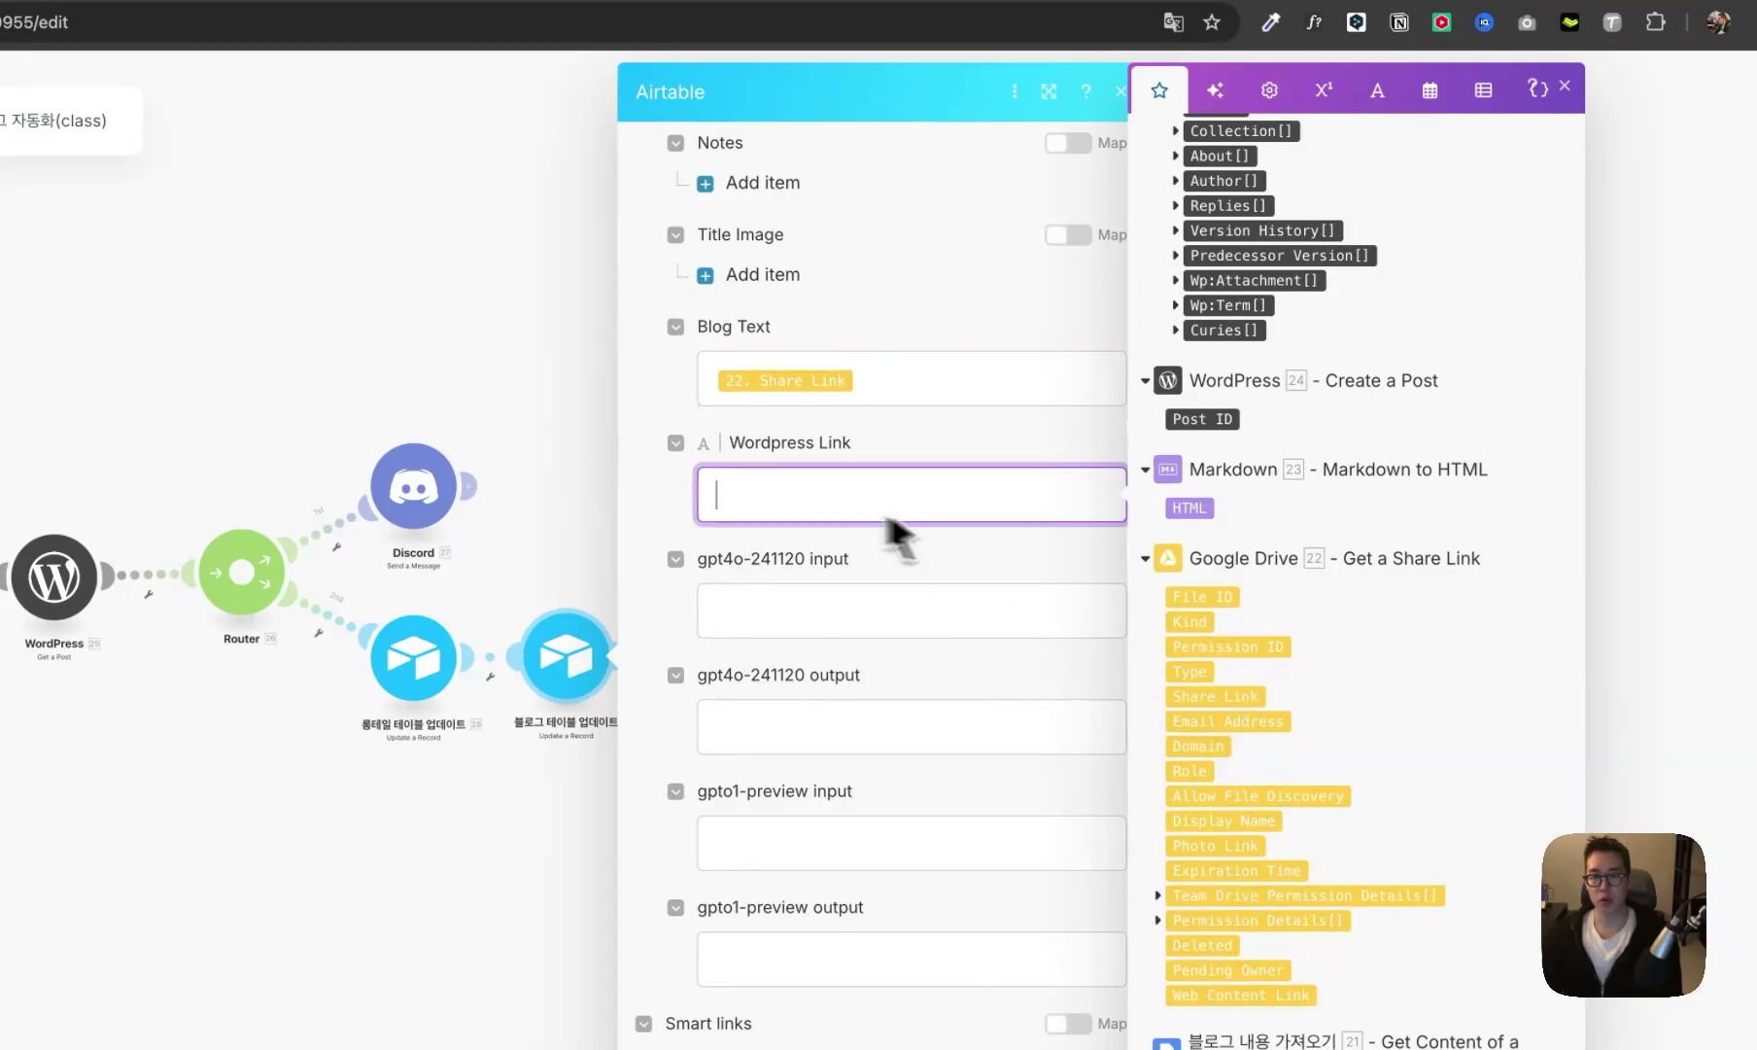
pyautogui.scroll(-10, 1251, 603)
pyautogui.scroll(3, 1279, 345)
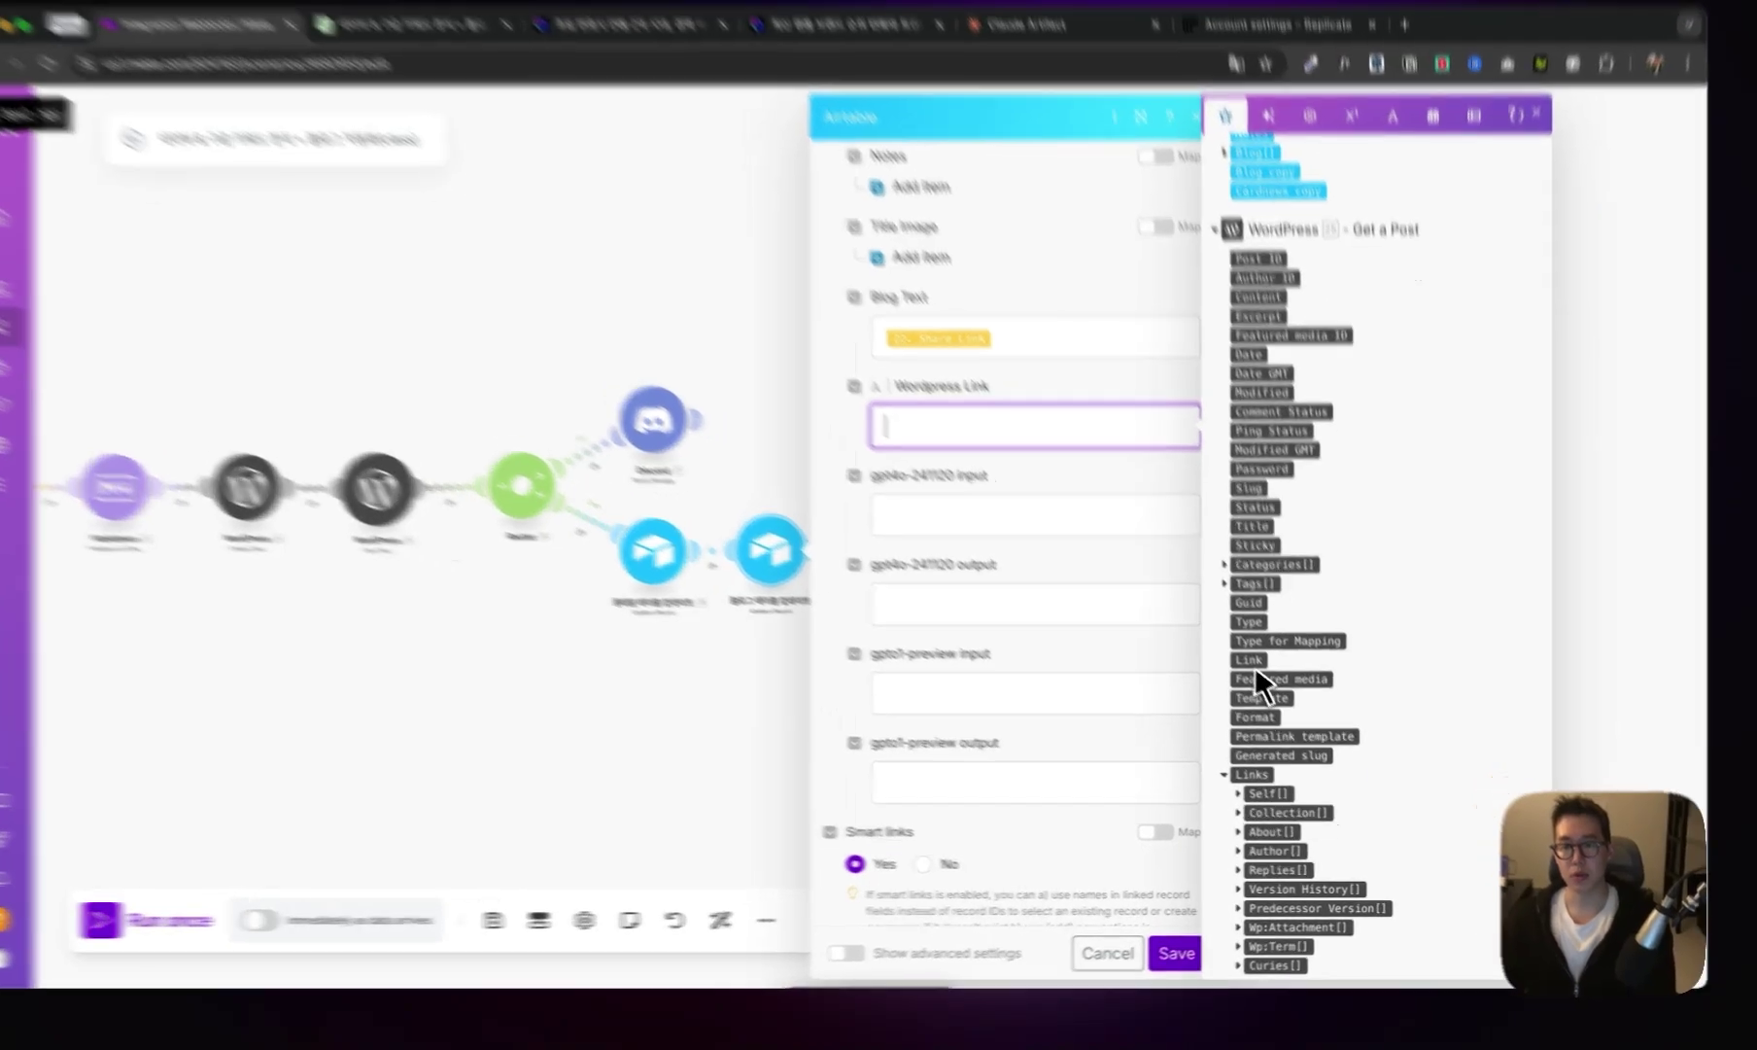
pyautogui.click(1263, 676)
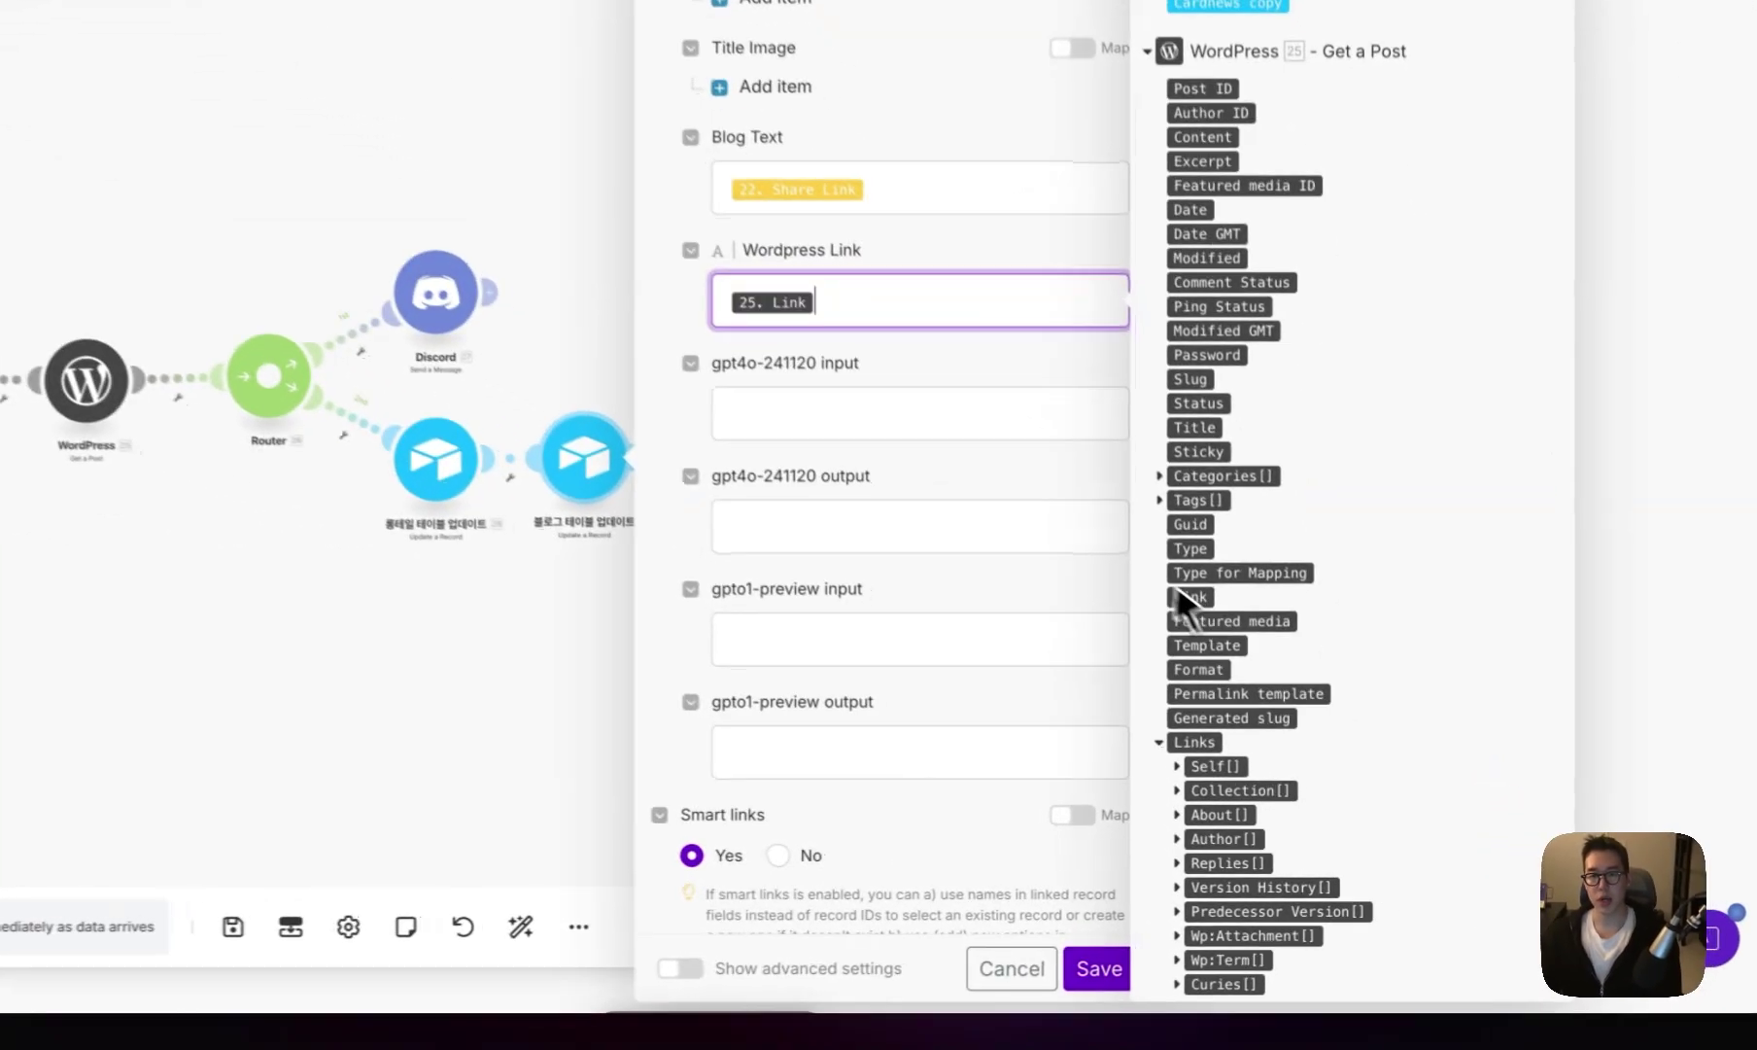
pyautogui.click(1196, 949)
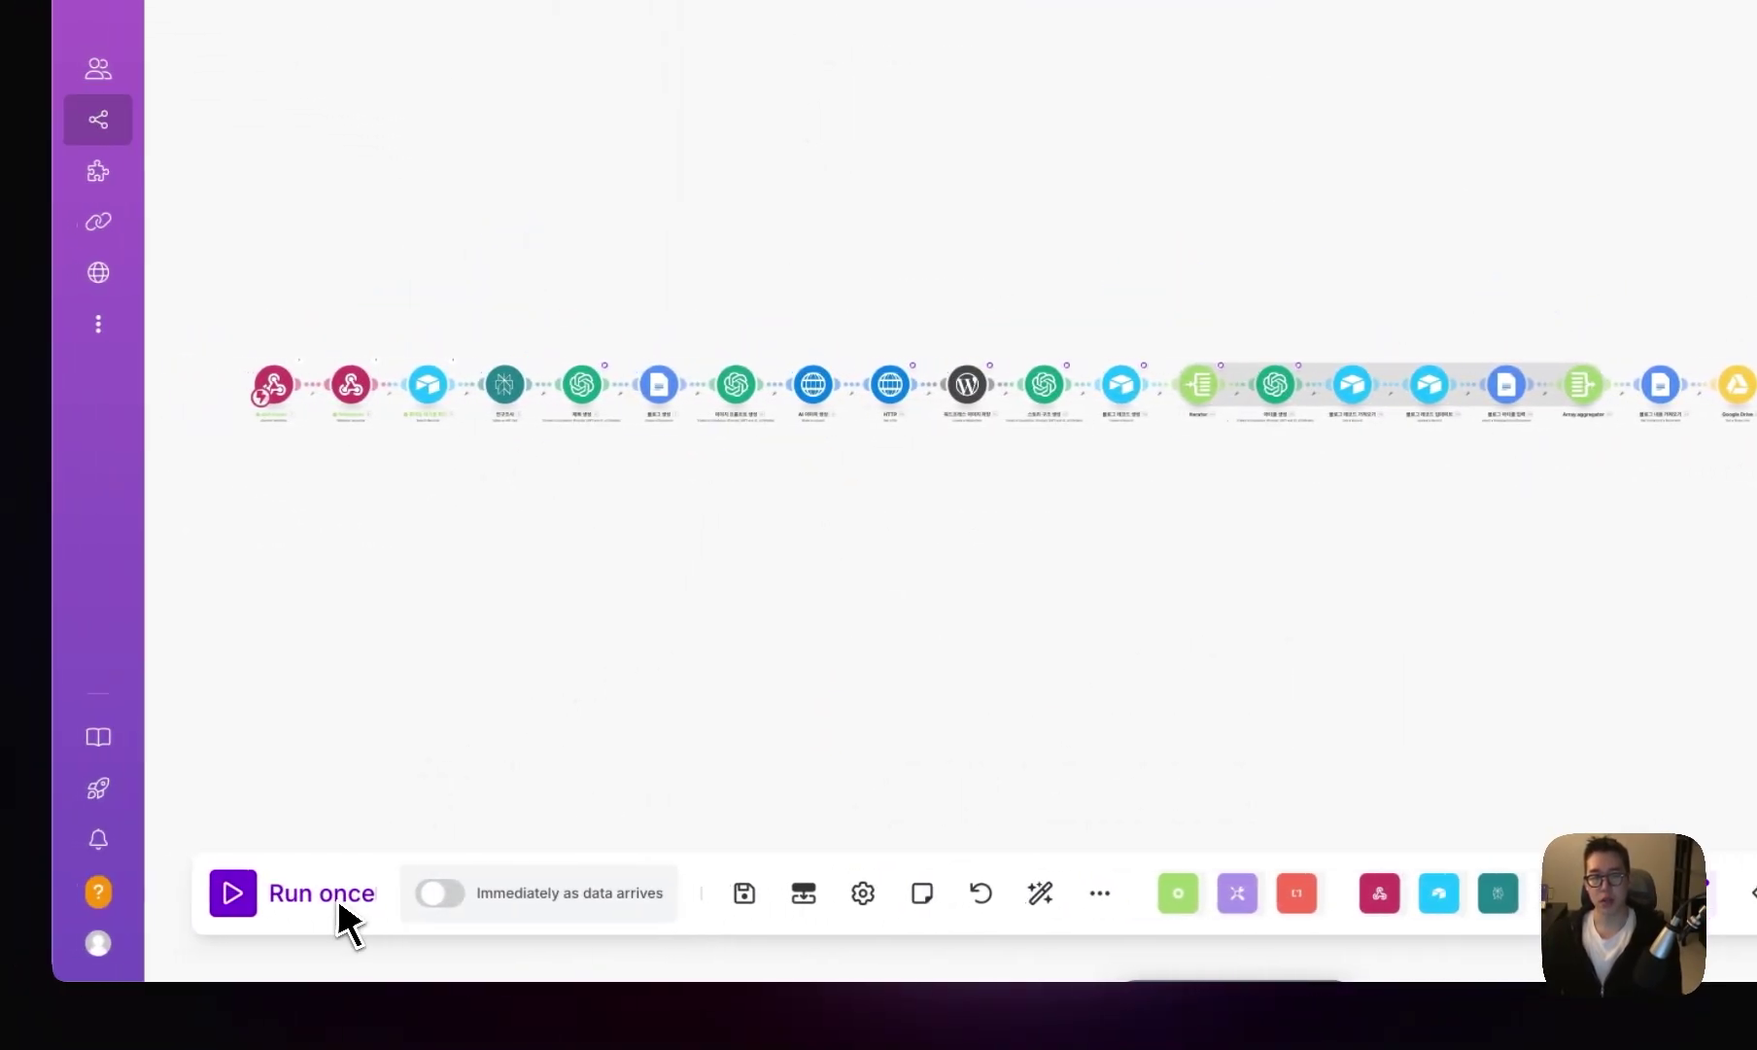
pyautogui.click(340, 904)
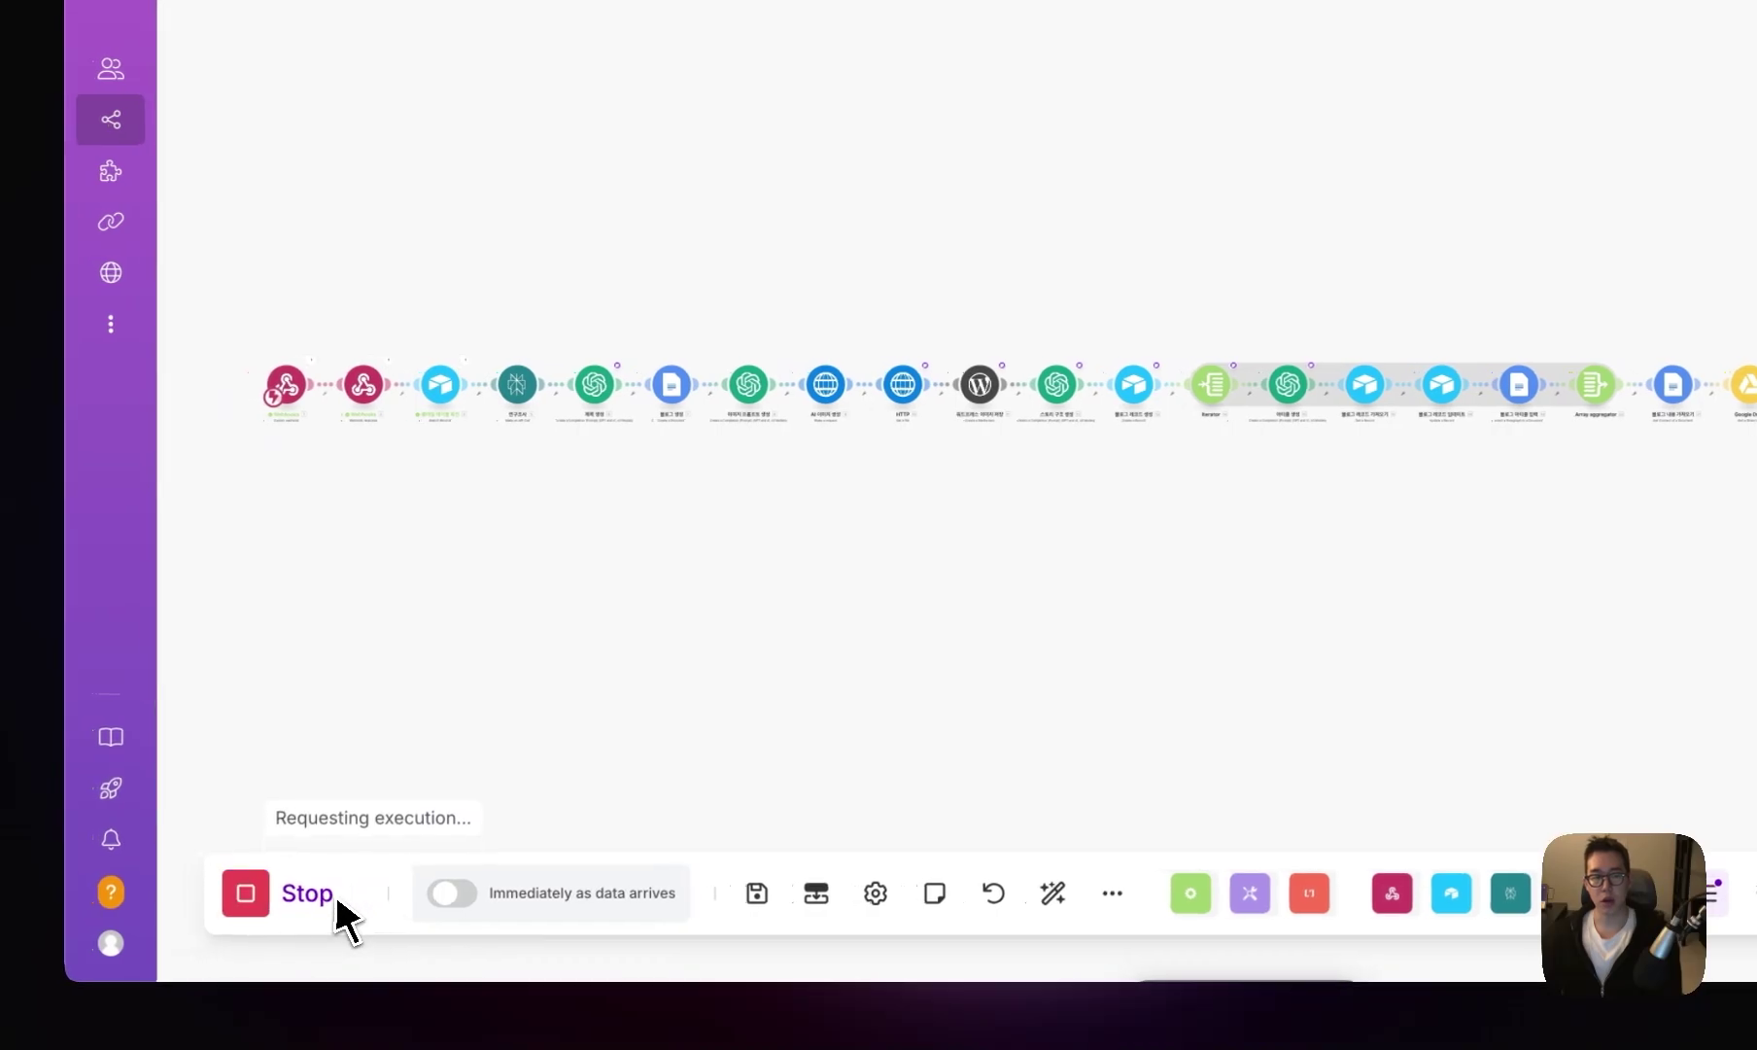
pyautogui.click(515, 38)
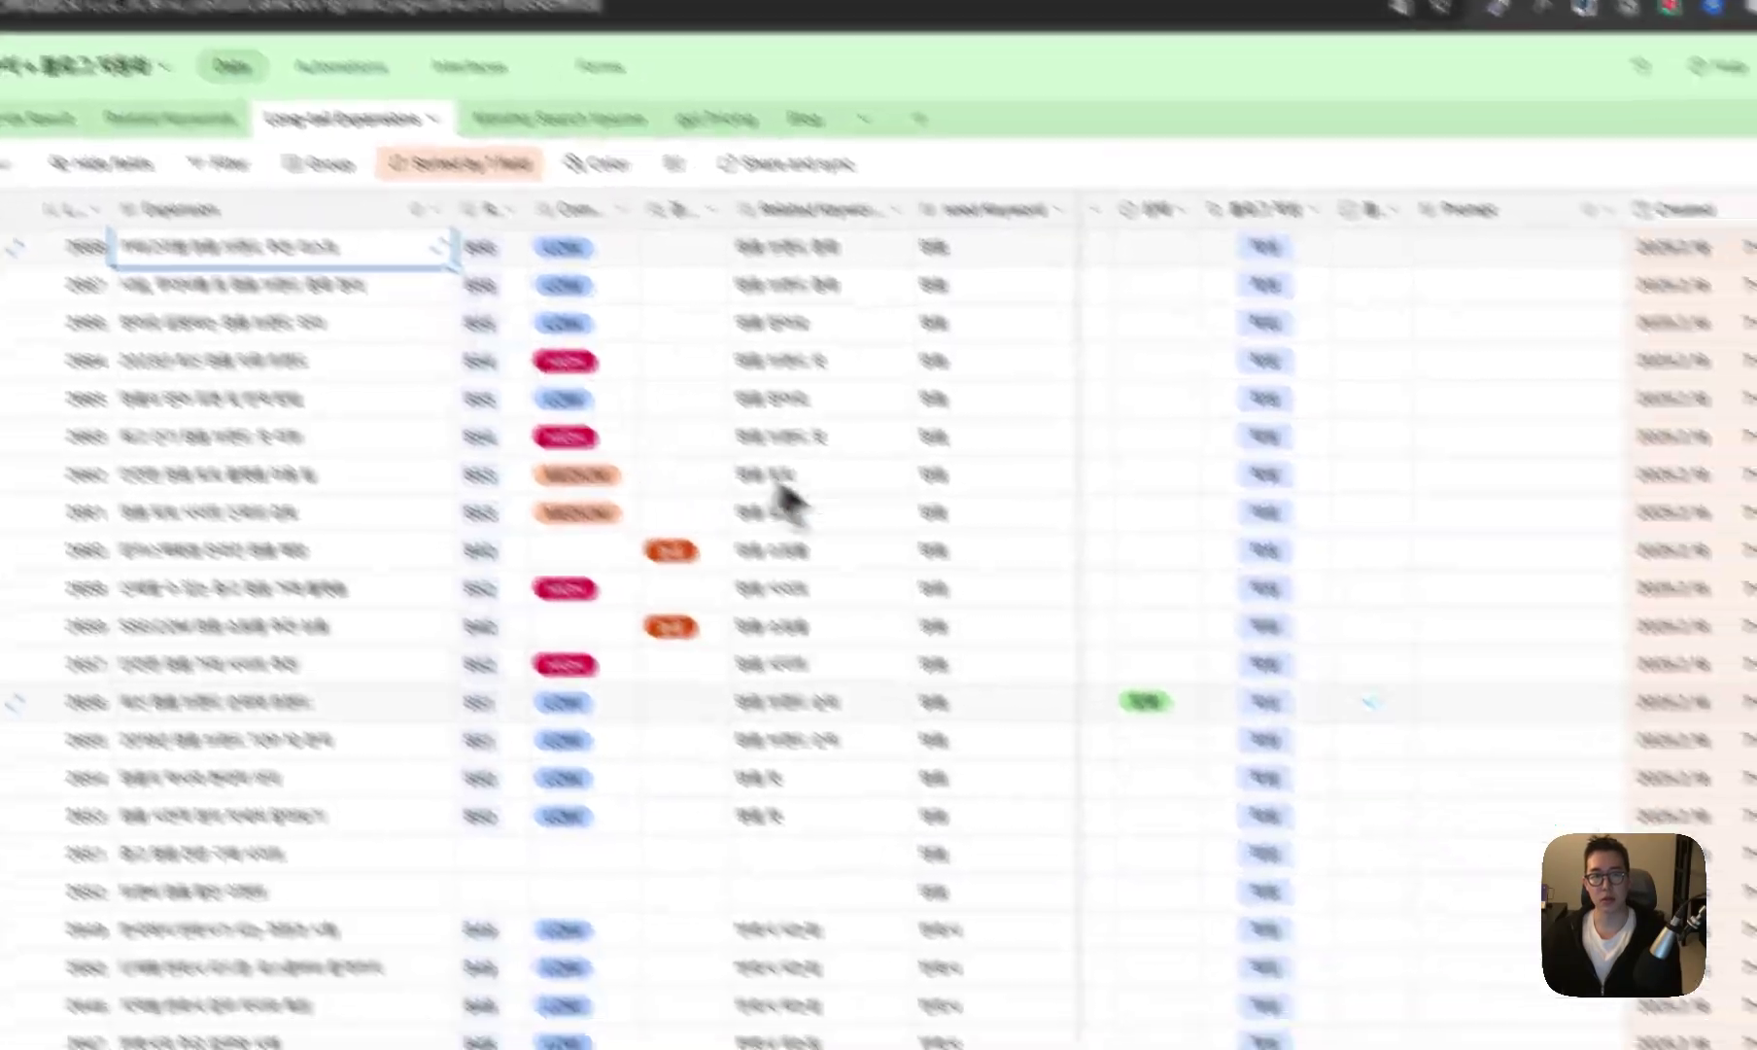
# - Change row 2655's Expansion title from the 2019년 version to '2025 명품 브랜드 TOP 10 분석'
pyautogui.scroll(-3, 1412, 786)
pyautogui.scroll(3, 524, 825)
pyautogui.click(506, 785)
pyautogui.click(445, 683)
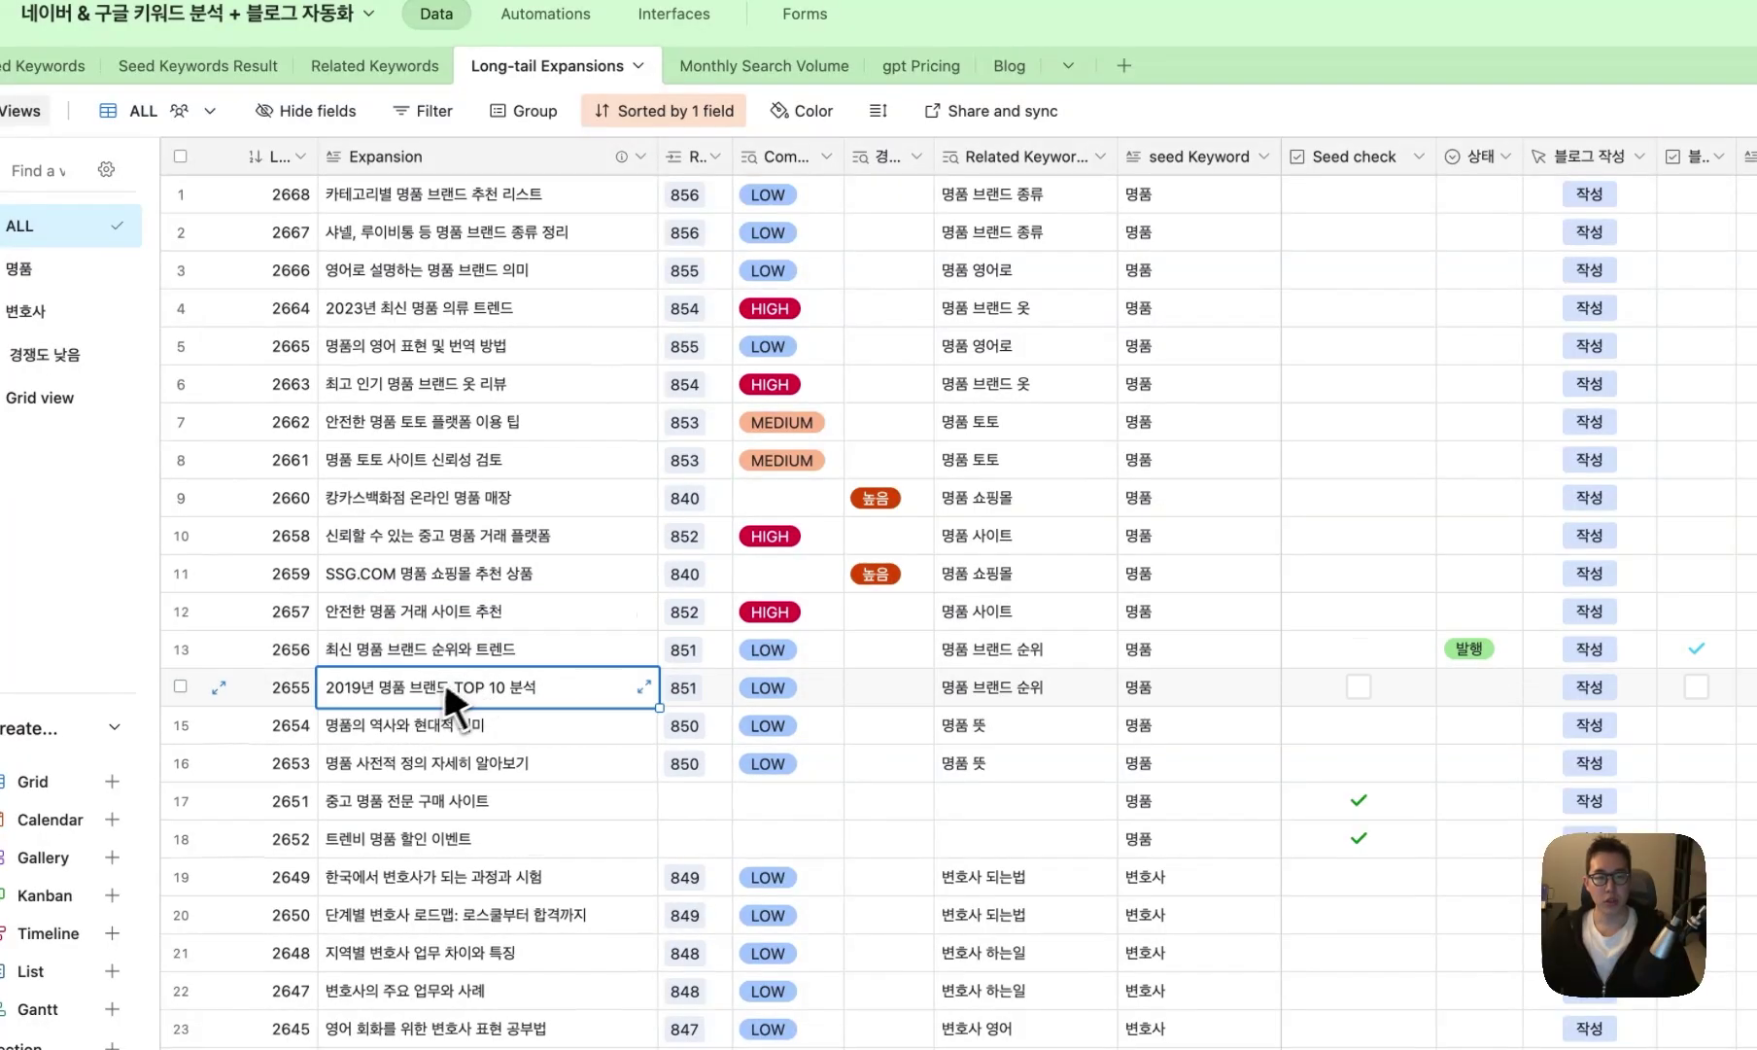
pyautogui.click(425, 686)
pyautogui.hotkey('alt', 'shift', 'Right')
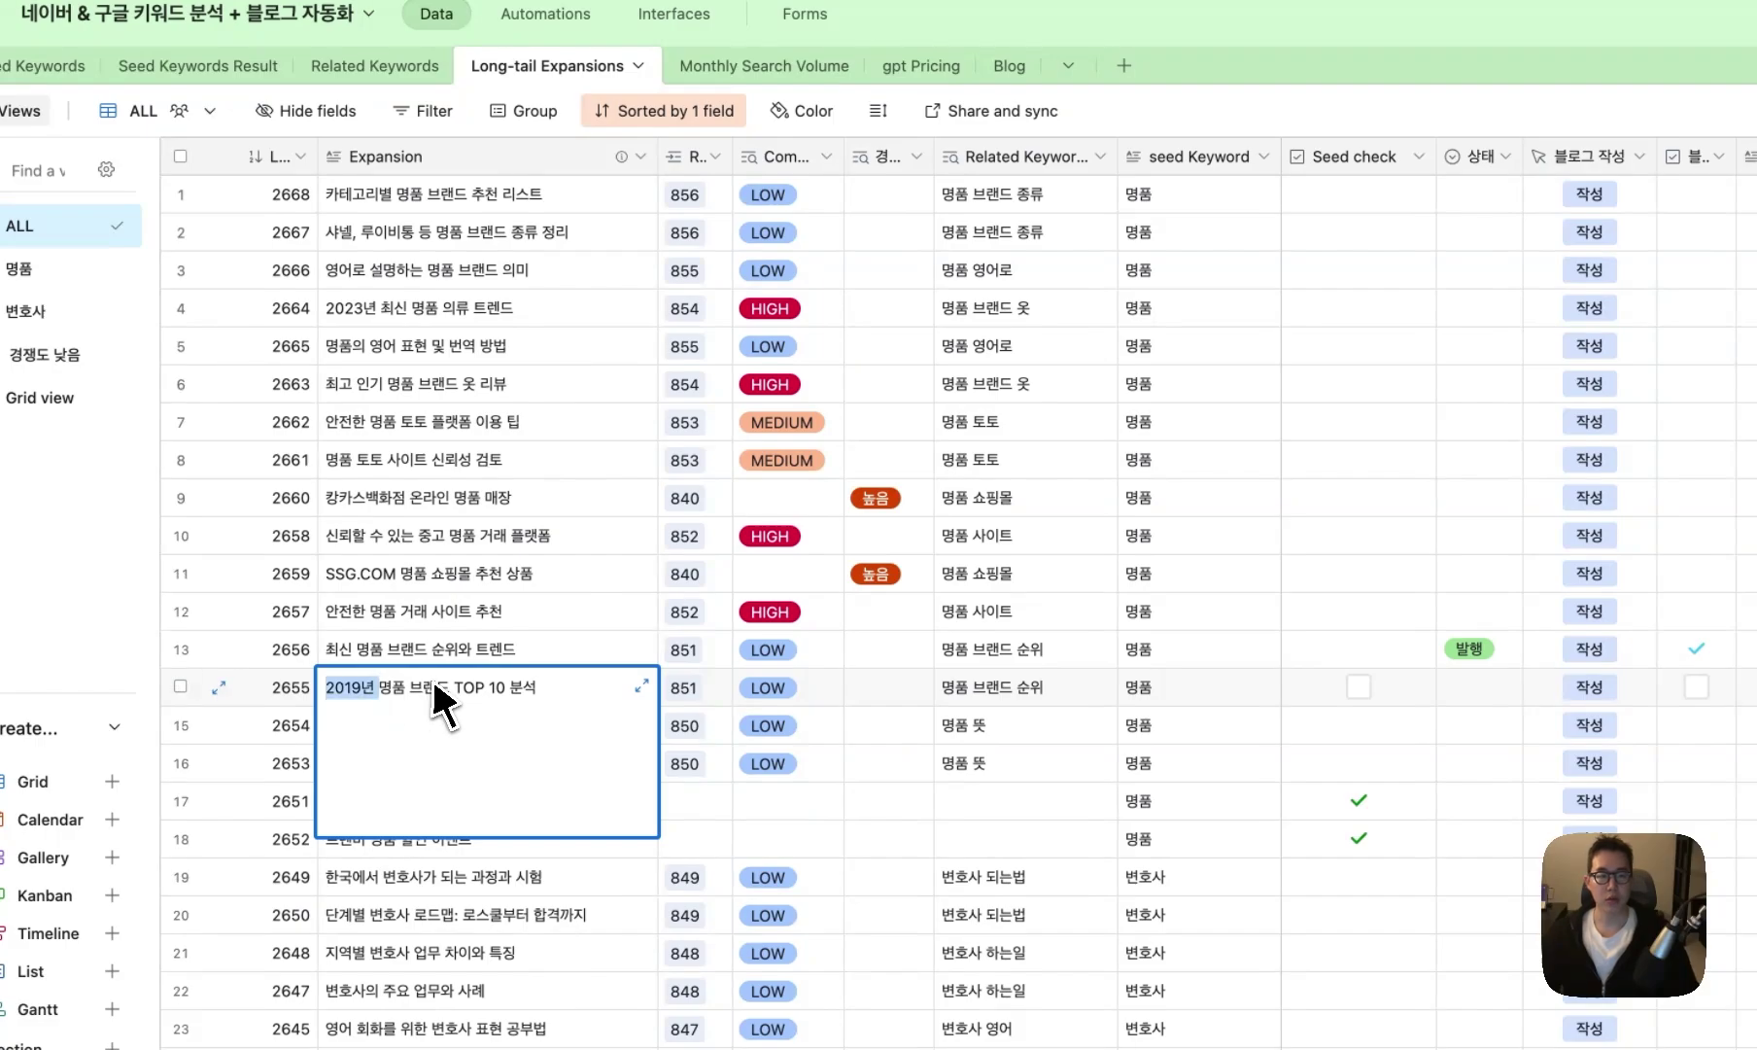
pyautogui.press('BackSpace')
pyautogui.click(453, 664)
pyautogui.doubleClick(441, 685)
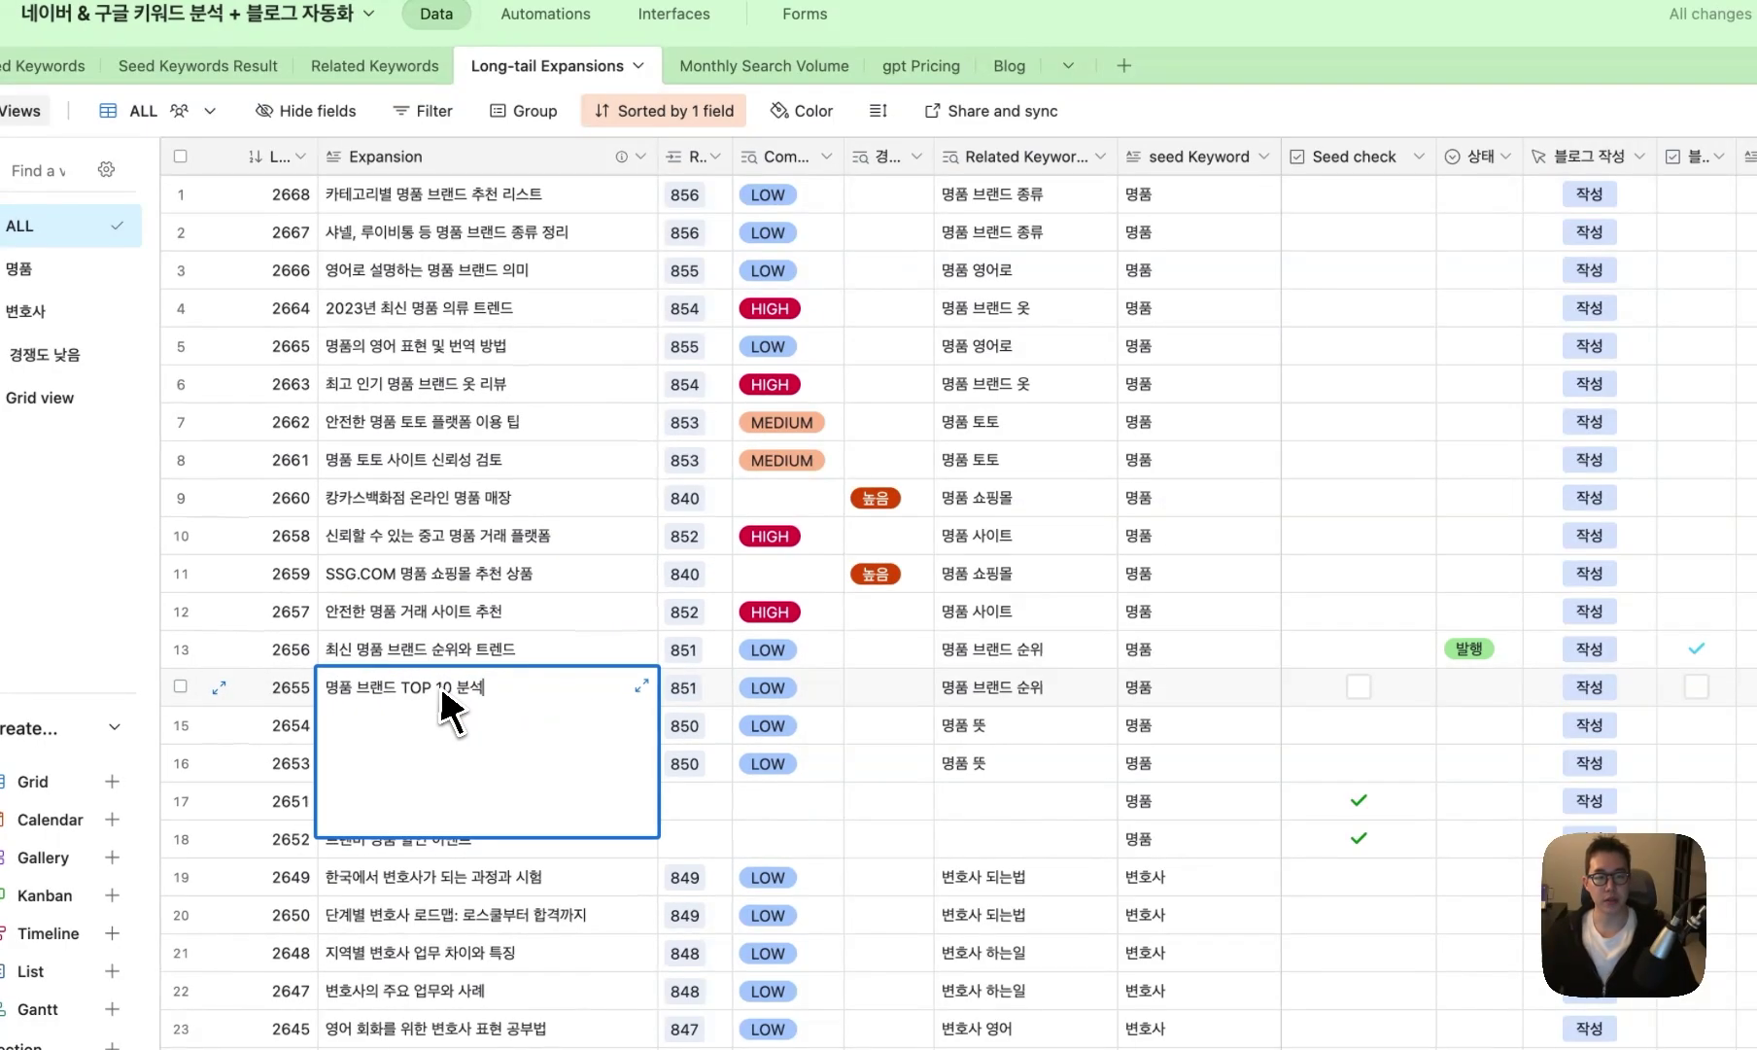
pyautogui.write('205')
pyautogui.press('BackSpace')
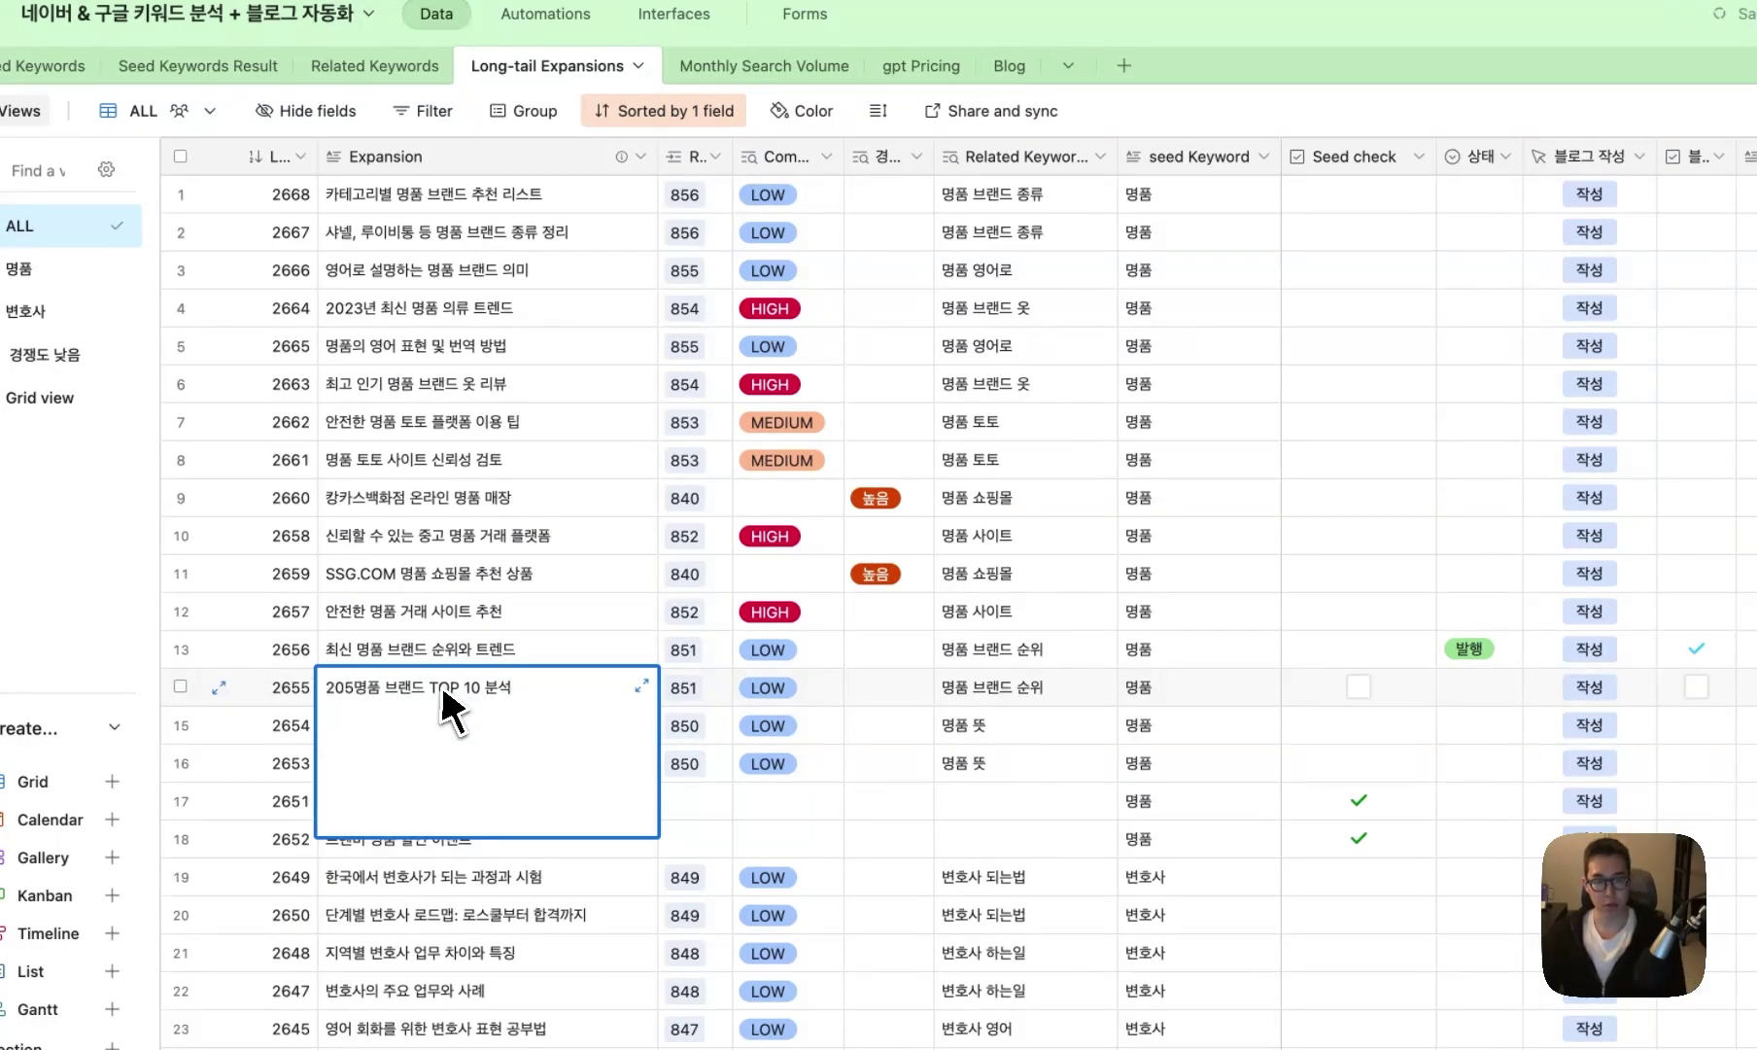
pyautogui.write('25')
pyautogui.click(1020, 687)
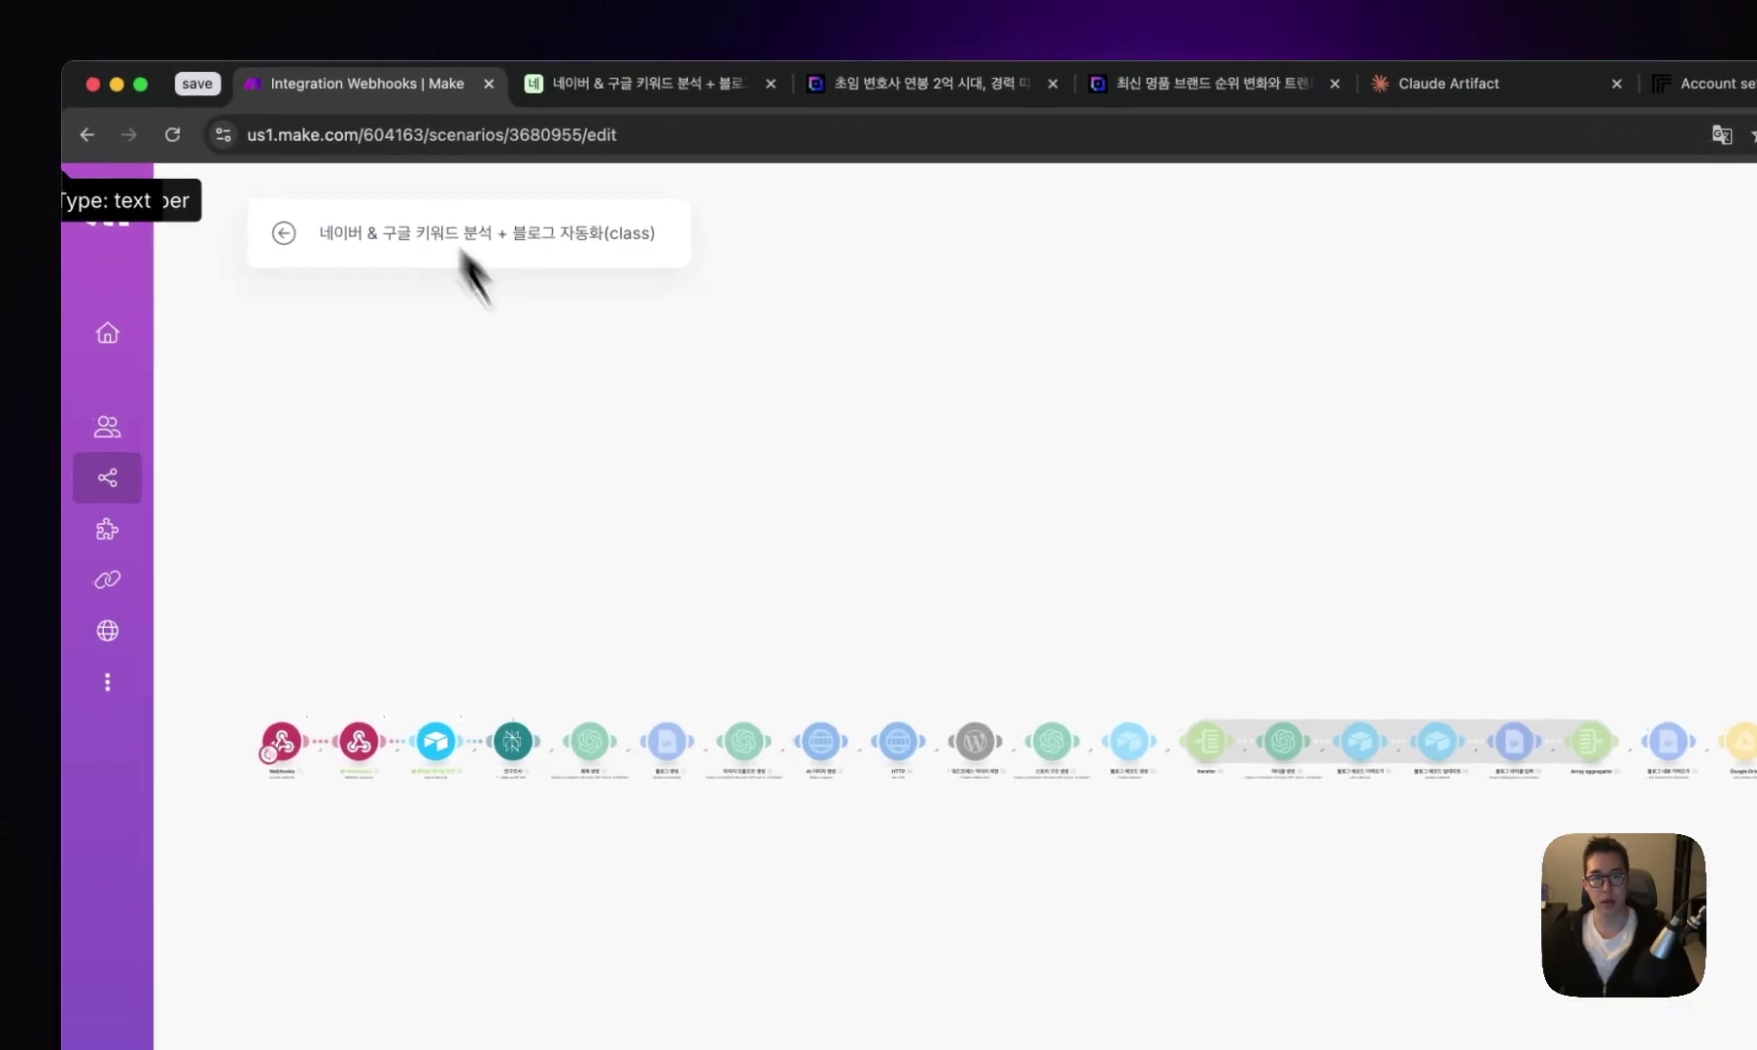
# - Review the OpenAI module's socket hang up error and run the scenario once again
pyautogui.scroll(5, 549, 773)
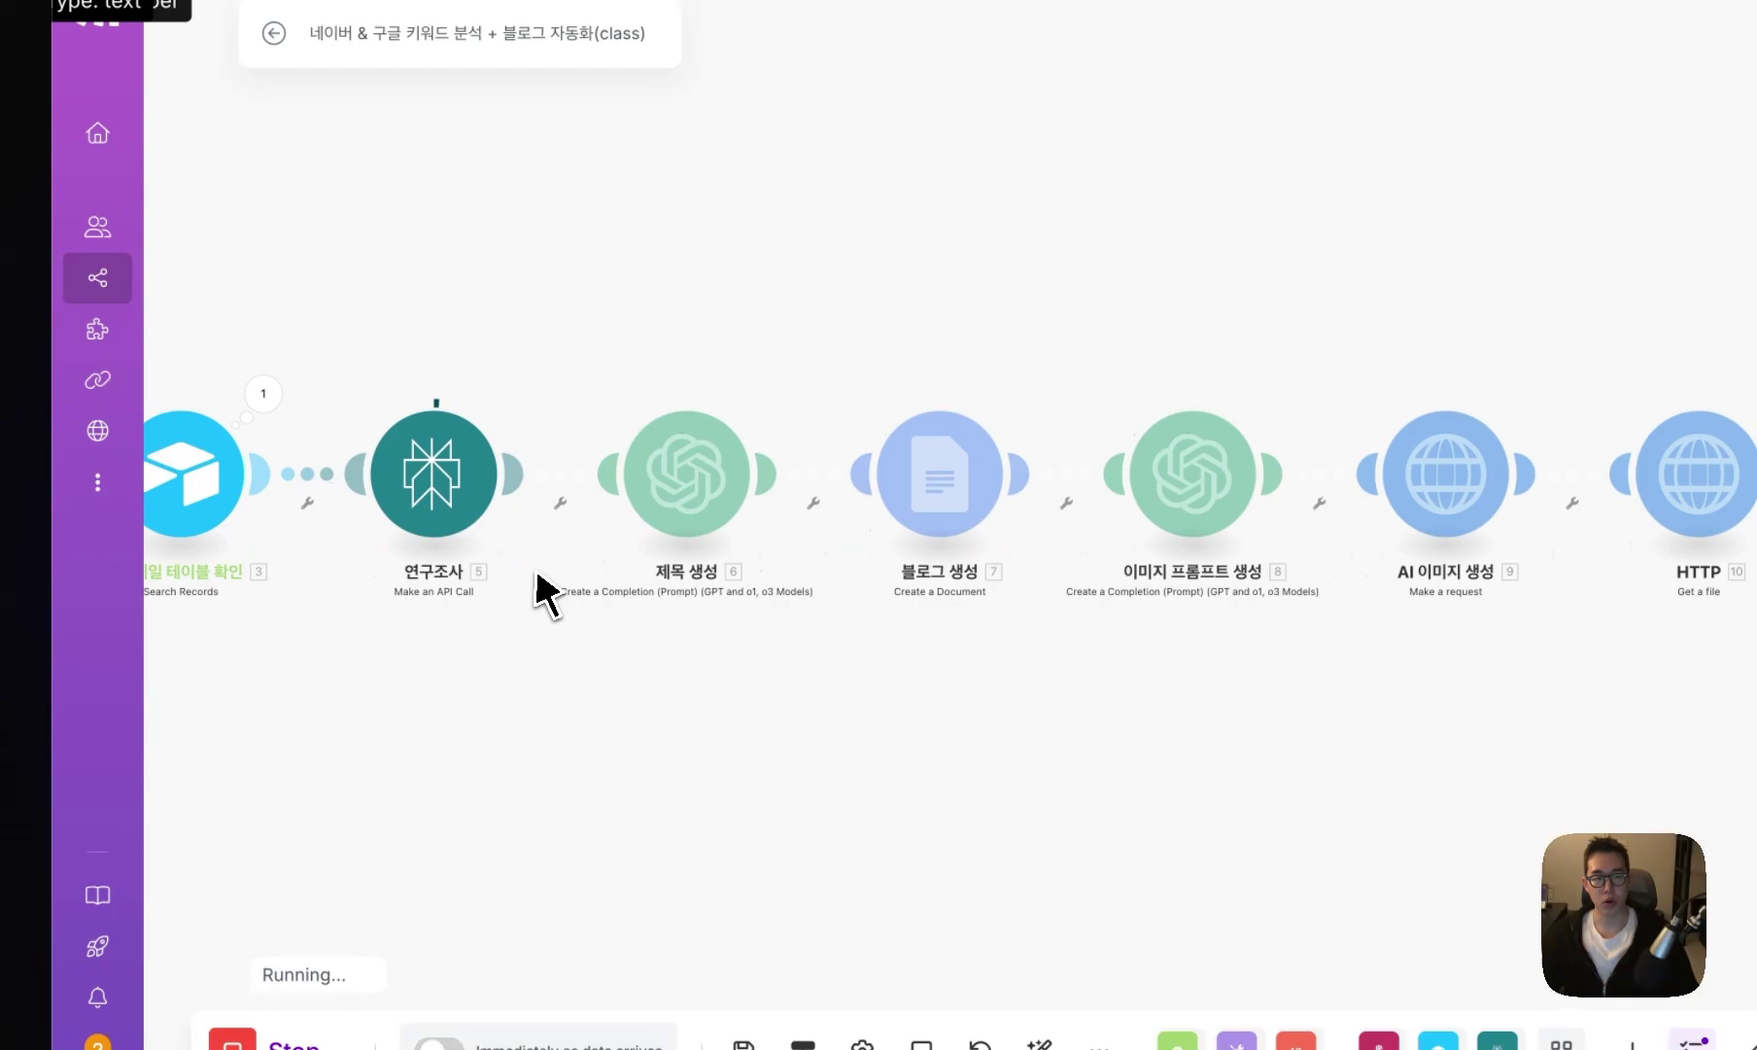
pyautogui.moveTo(537, 576); pyautogui.dragTo(784, 616)
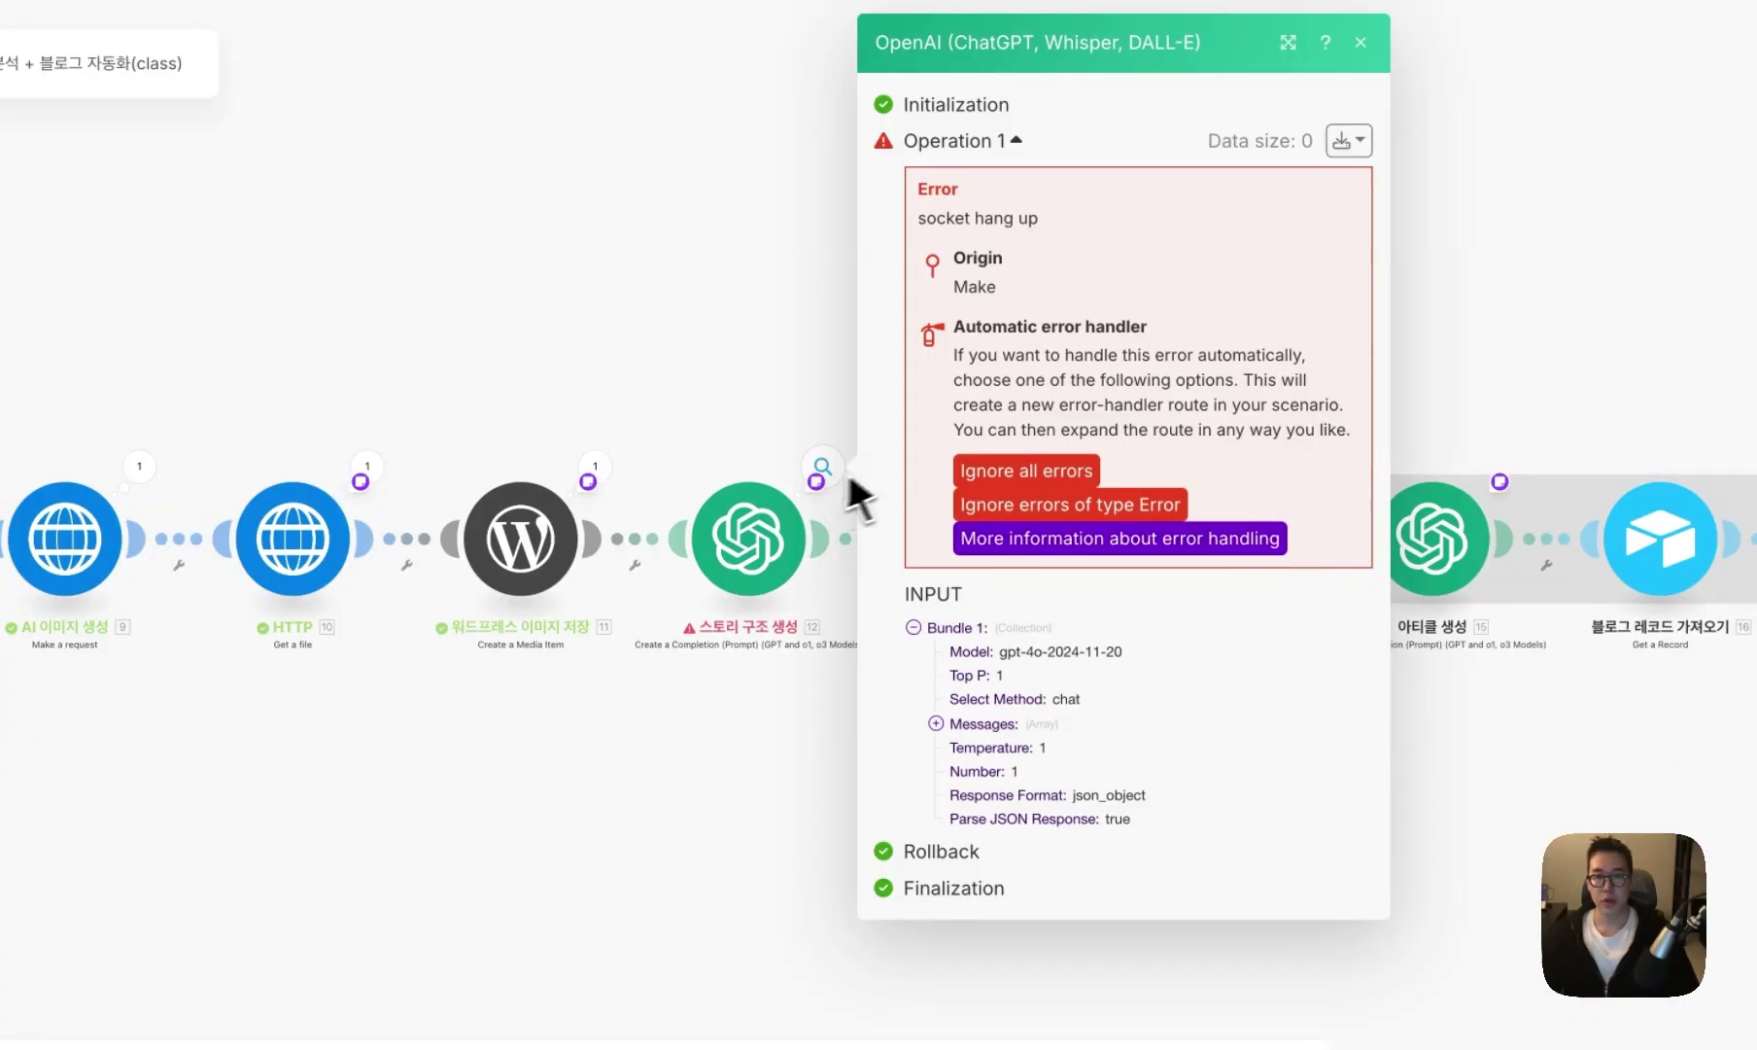
pyautogui.moveTo(920, 223); pyautogui.dragTo(909, 223)
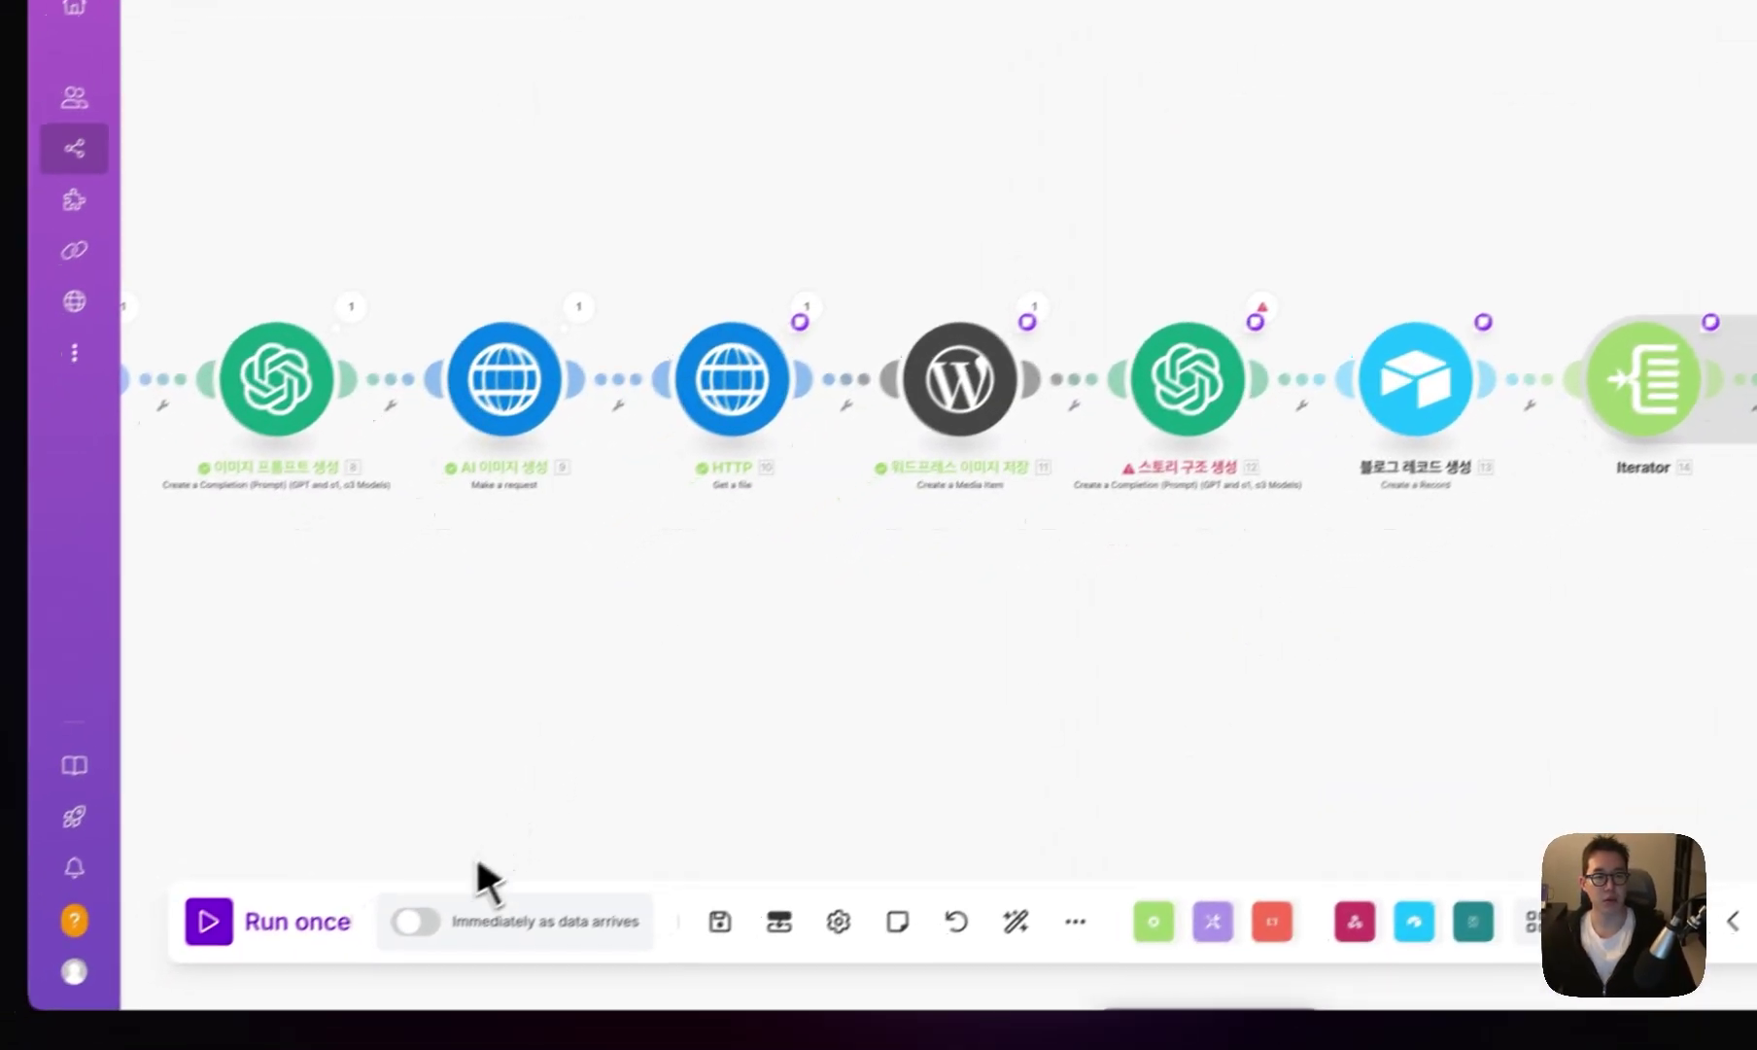
pyautogui.click(277, 919)
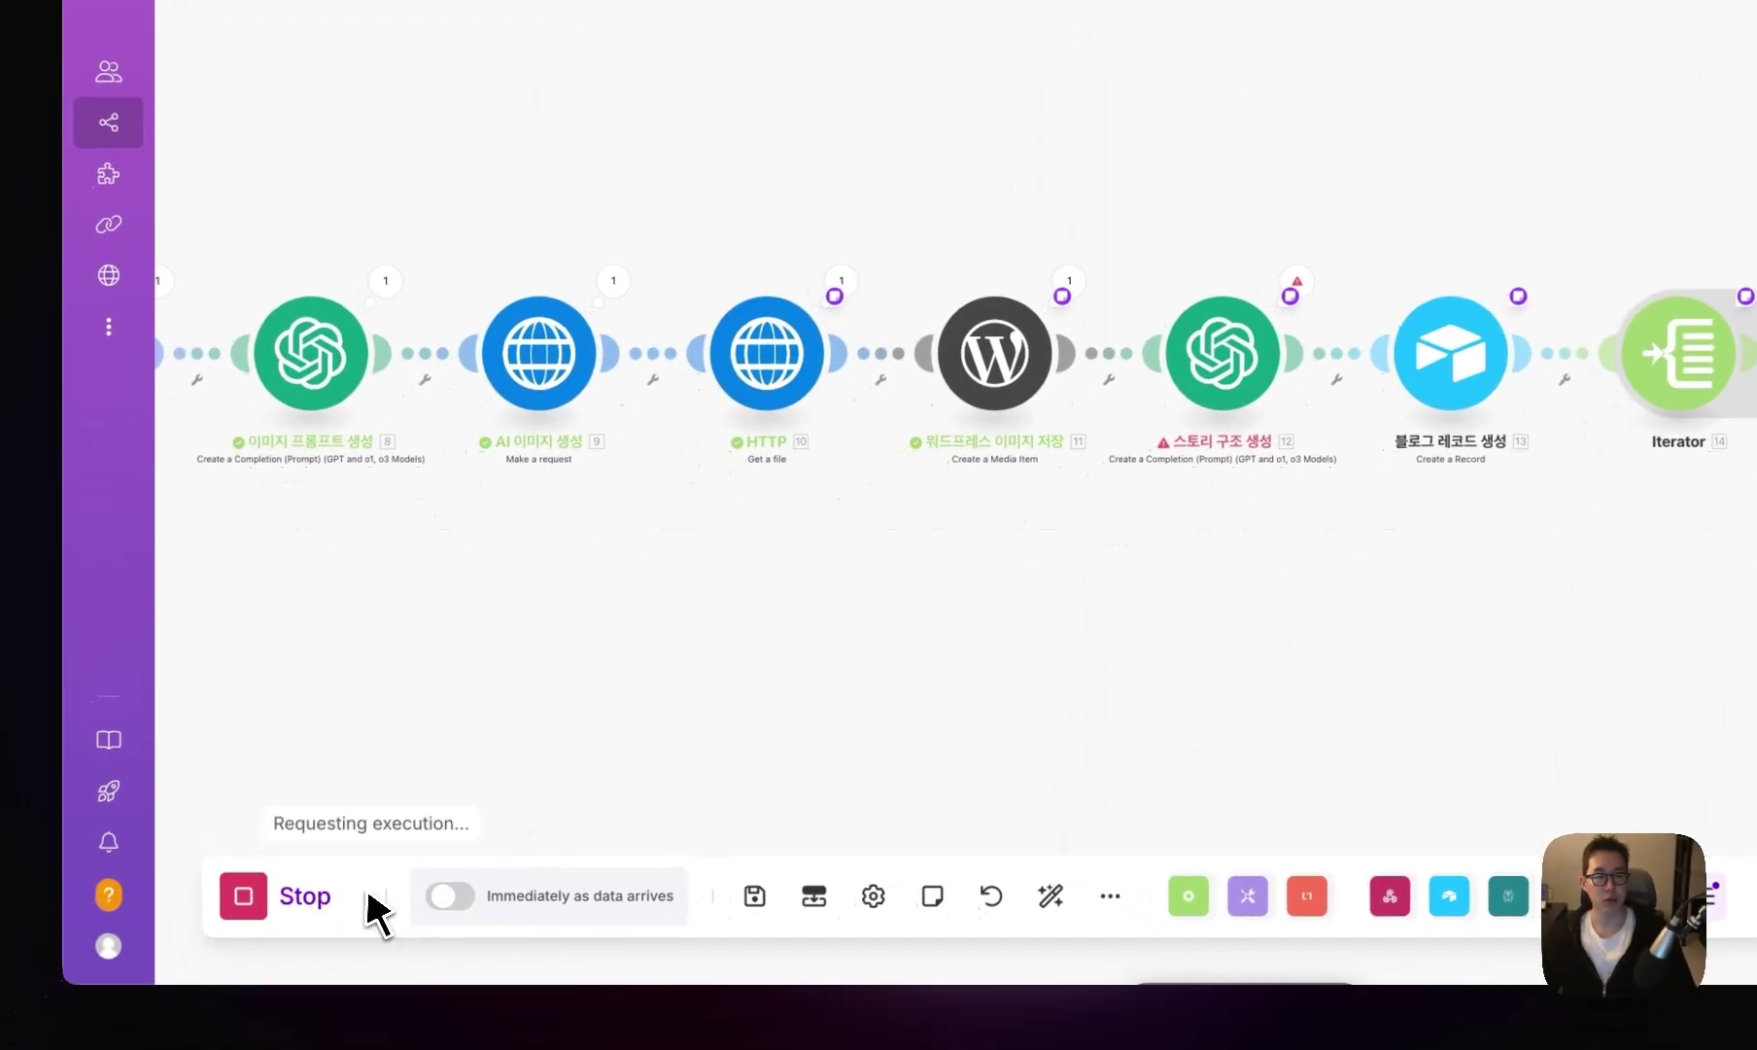
pyautogui.click(466, 56)
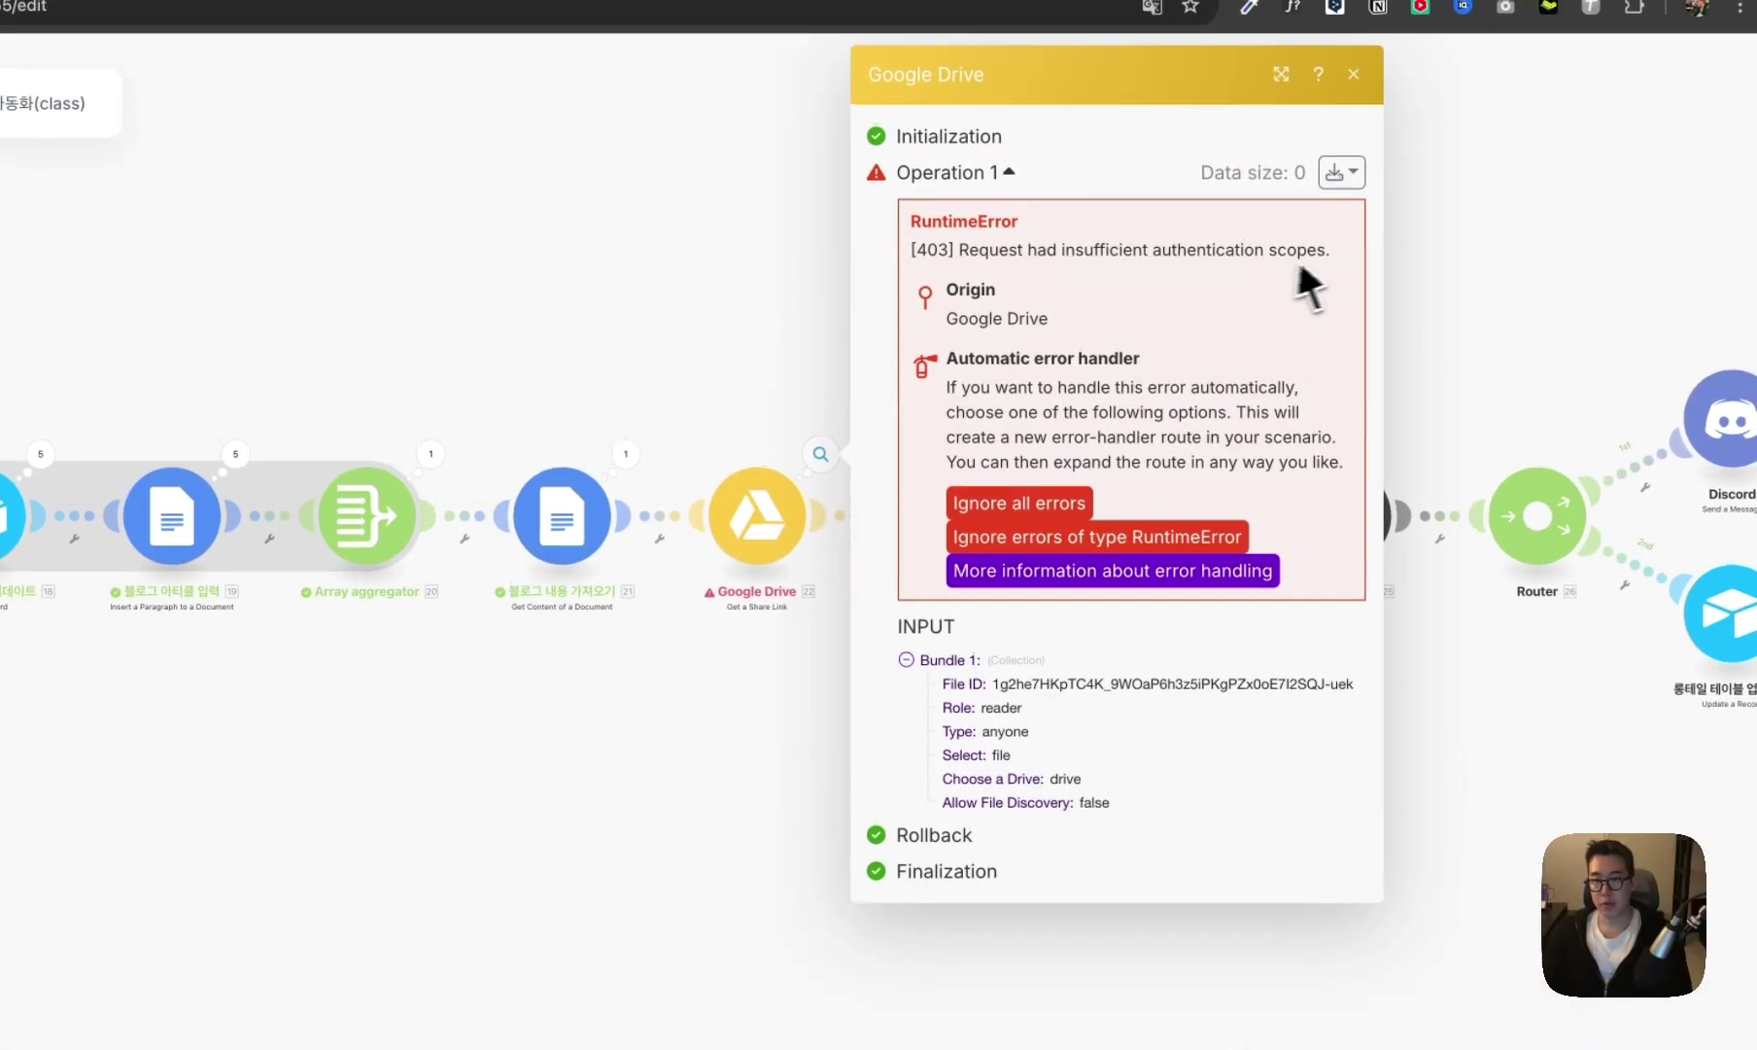
# - Read the 403 scopes error and inspect the Google Drive share-link step's mapped File ID
pyautogui.moveTo(1330, 251); pyautogui.dragTo(933, 261)
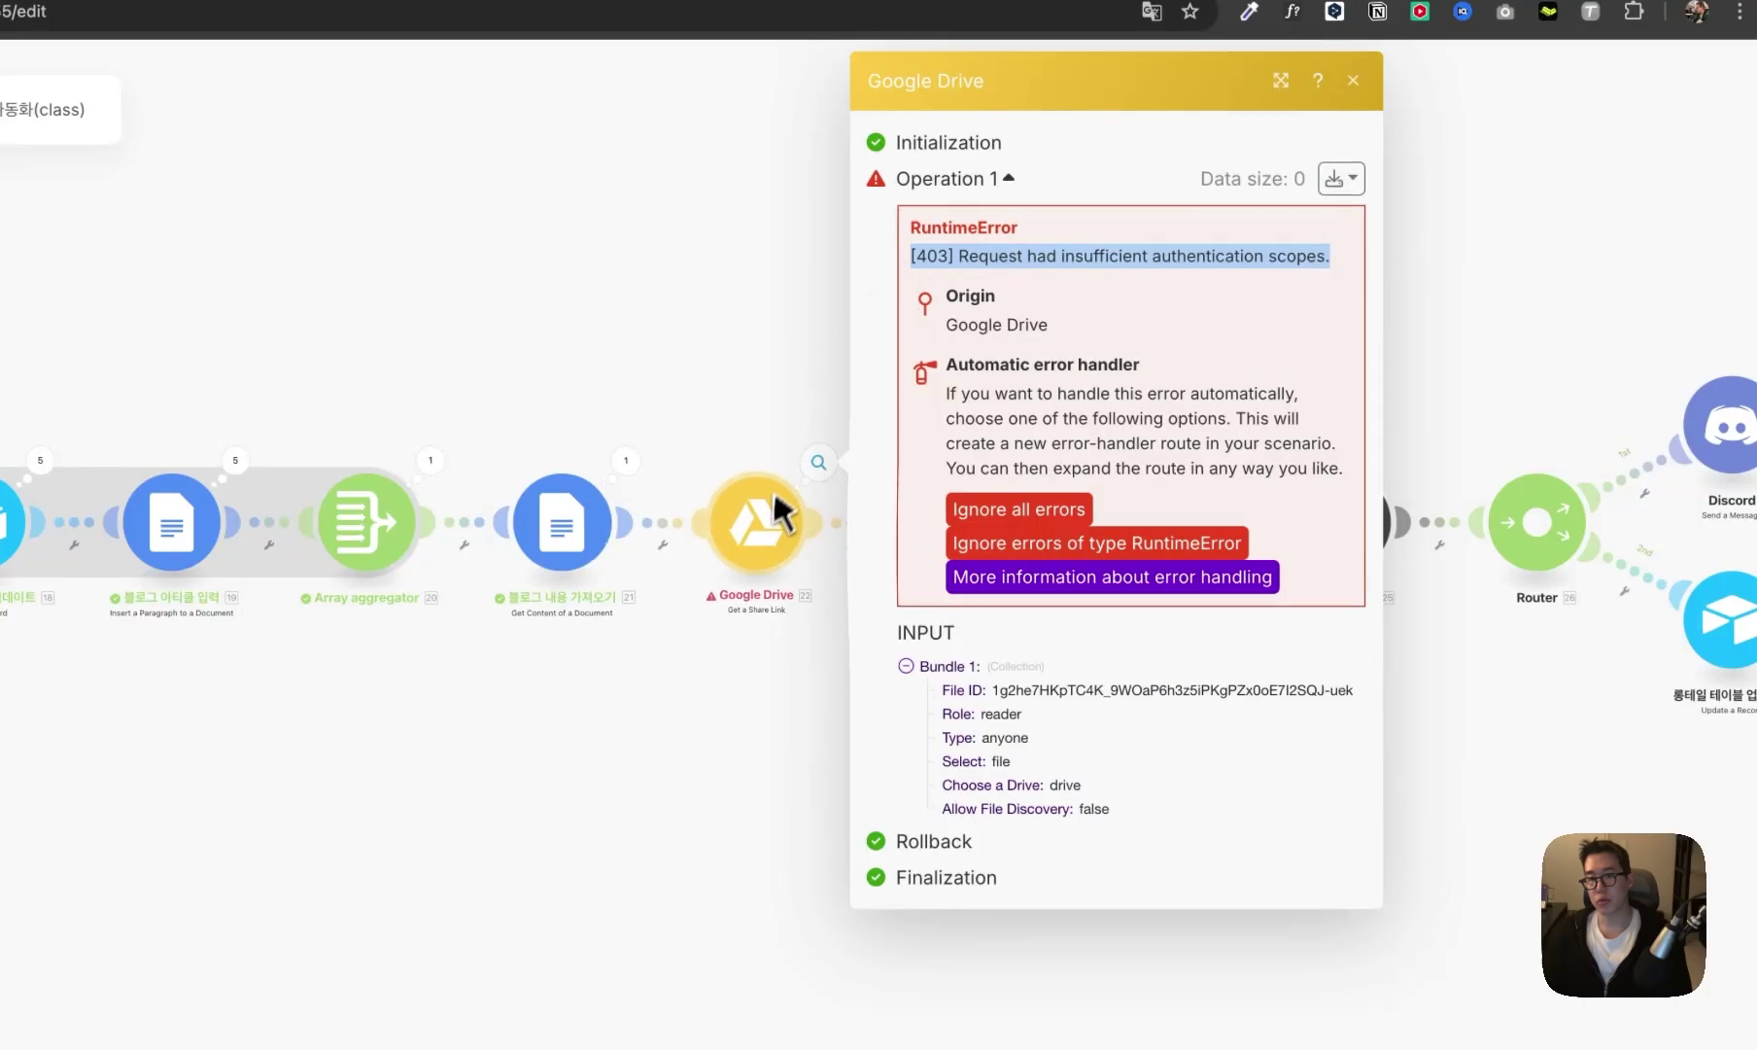
pyautogui.click(768, 535)
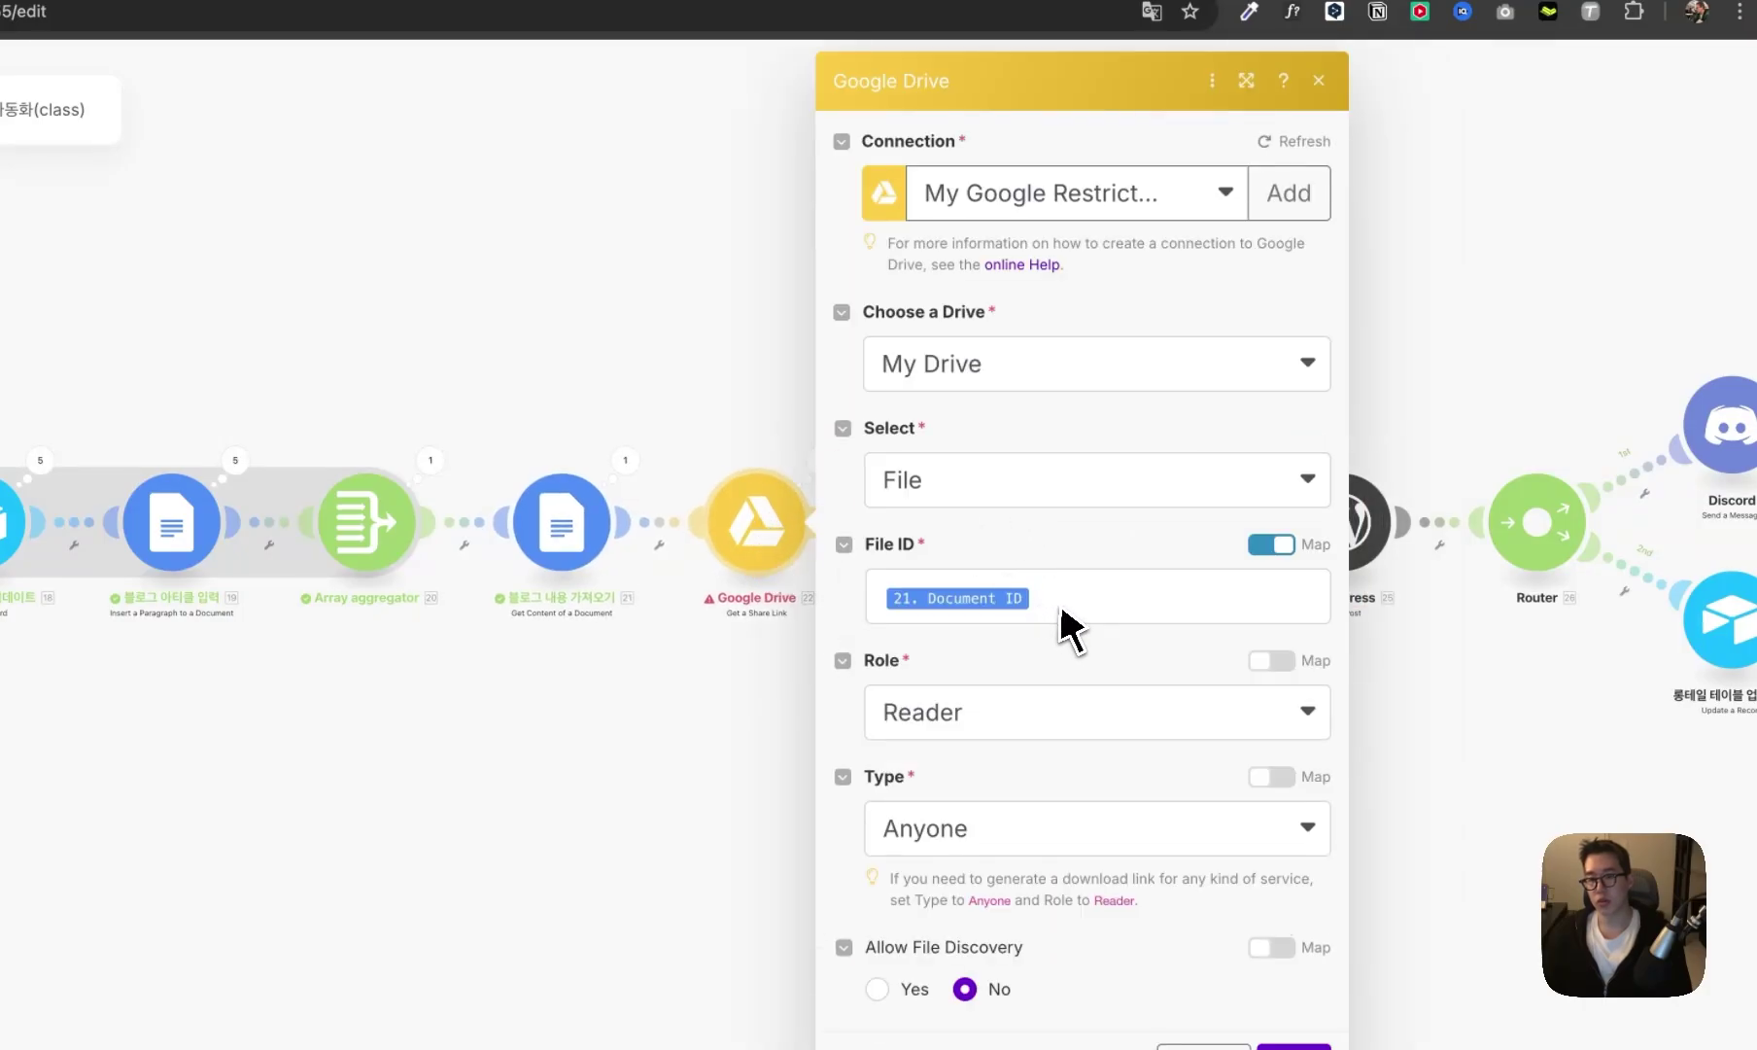
pyautogui.click(1070, 606)
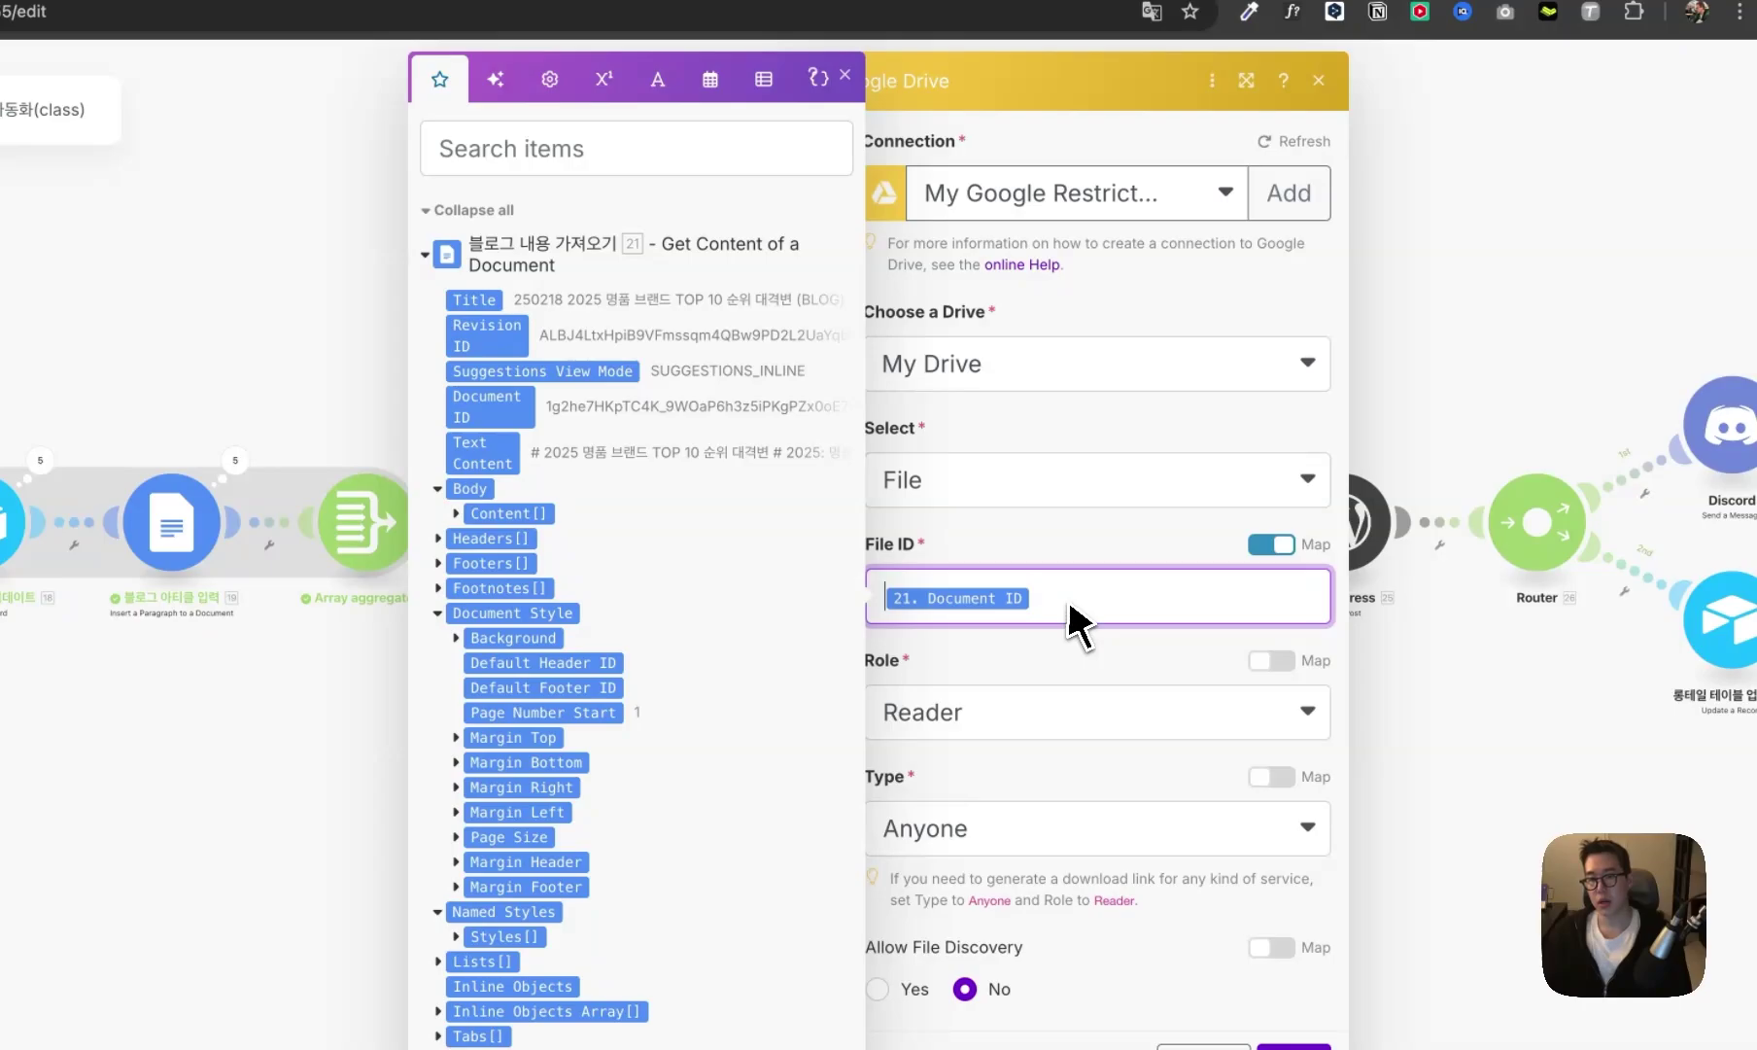
pyautogui.click(1108, 713)
pyautogui.click(1110, 681)
pyautogui.press('Escape')
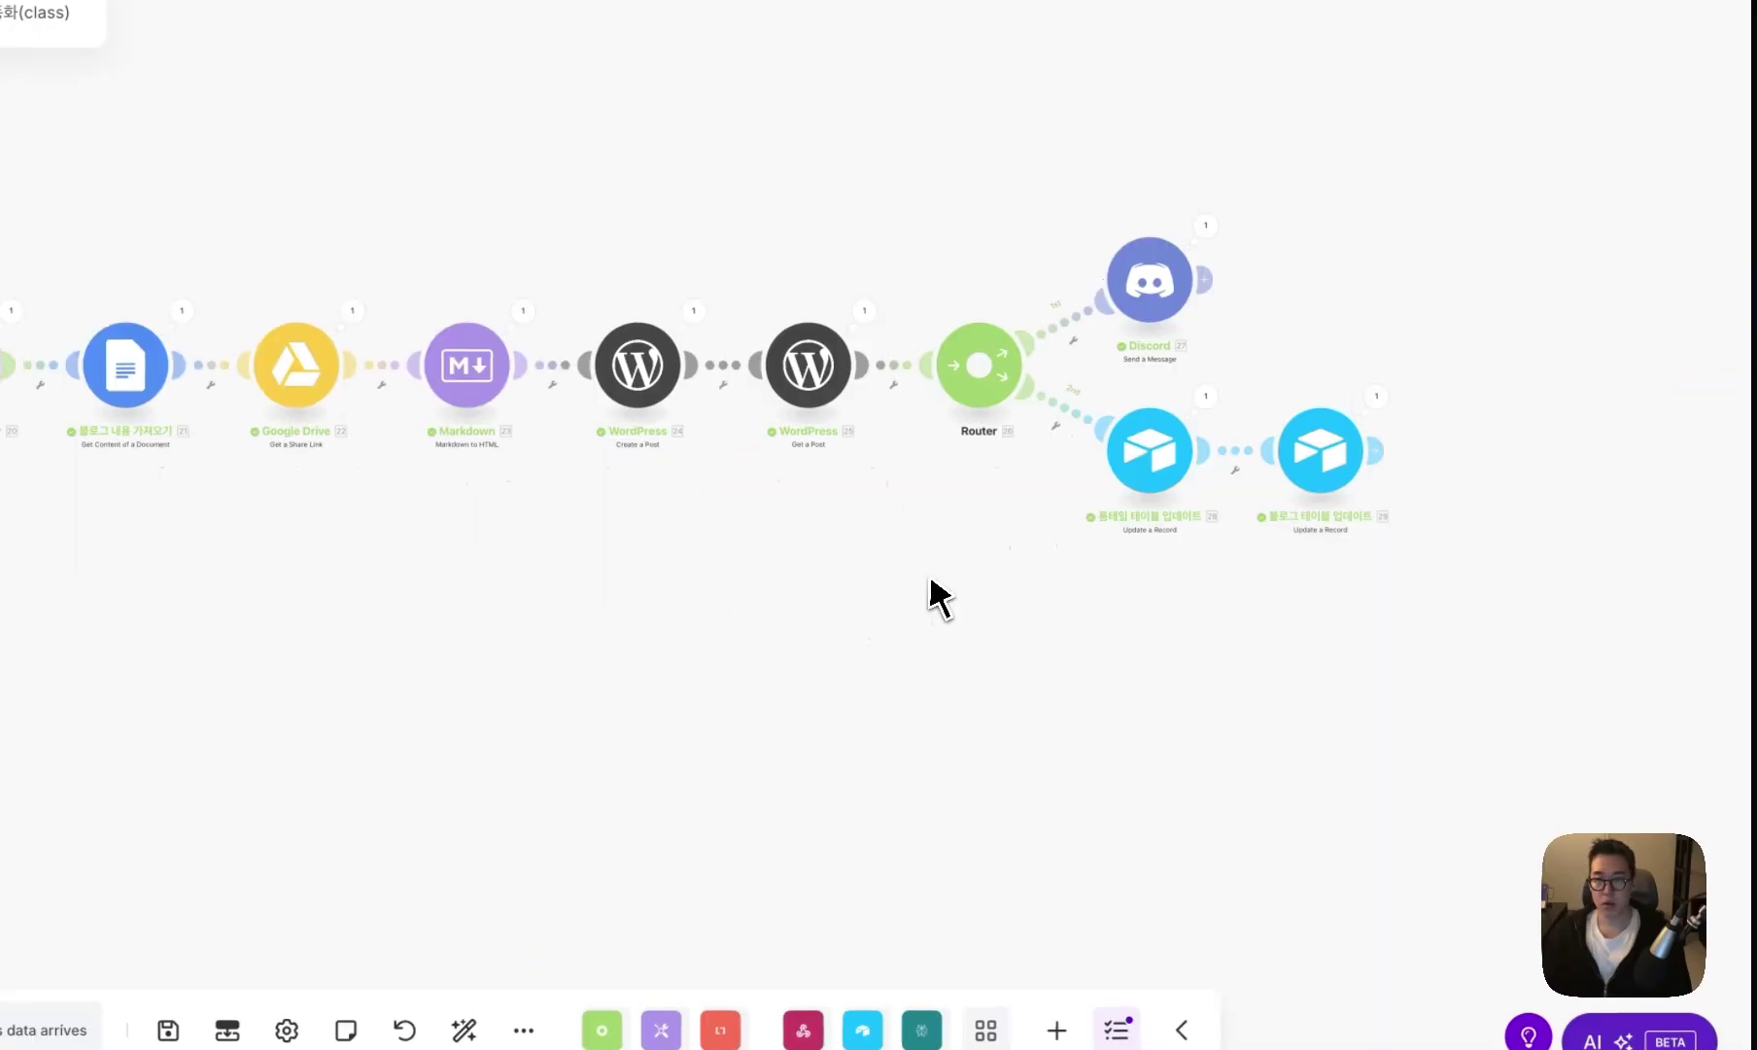
# - Open the Airtable Blog table and check row 46's seed keyword, related keyword and Expansion title
pyautogui.click(466, 73)
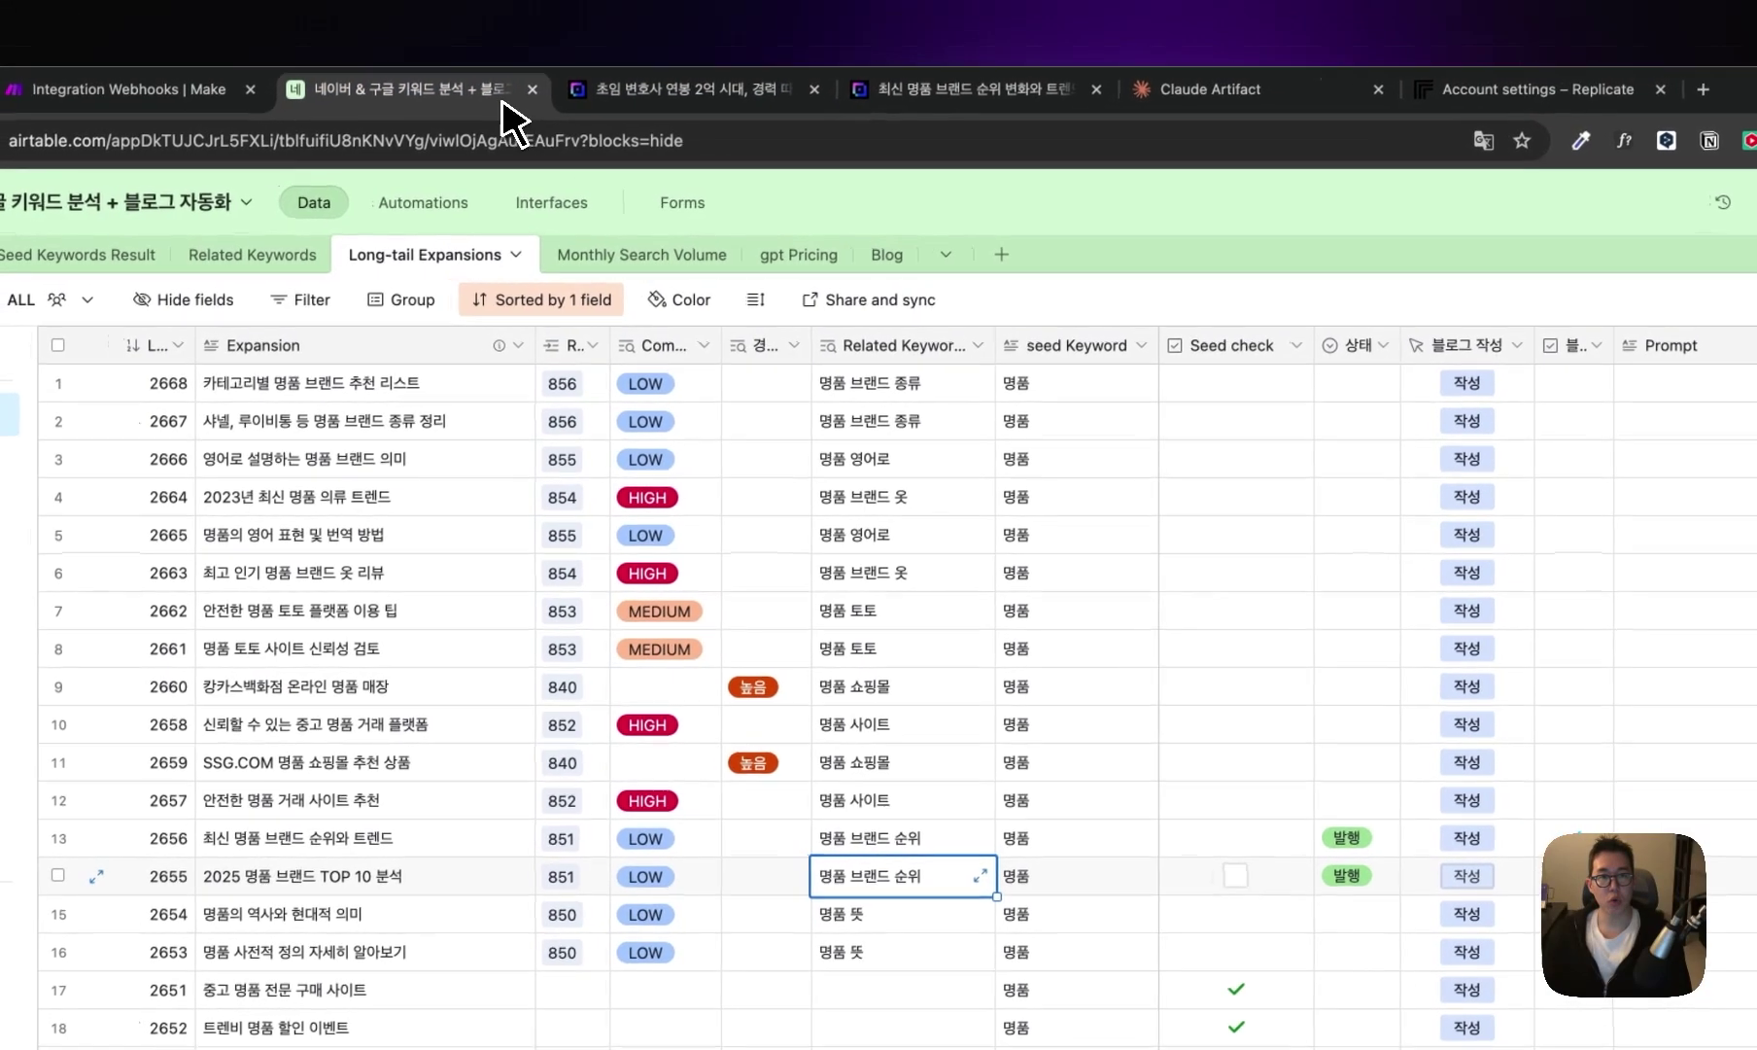
pyautogui.click(894, 256)
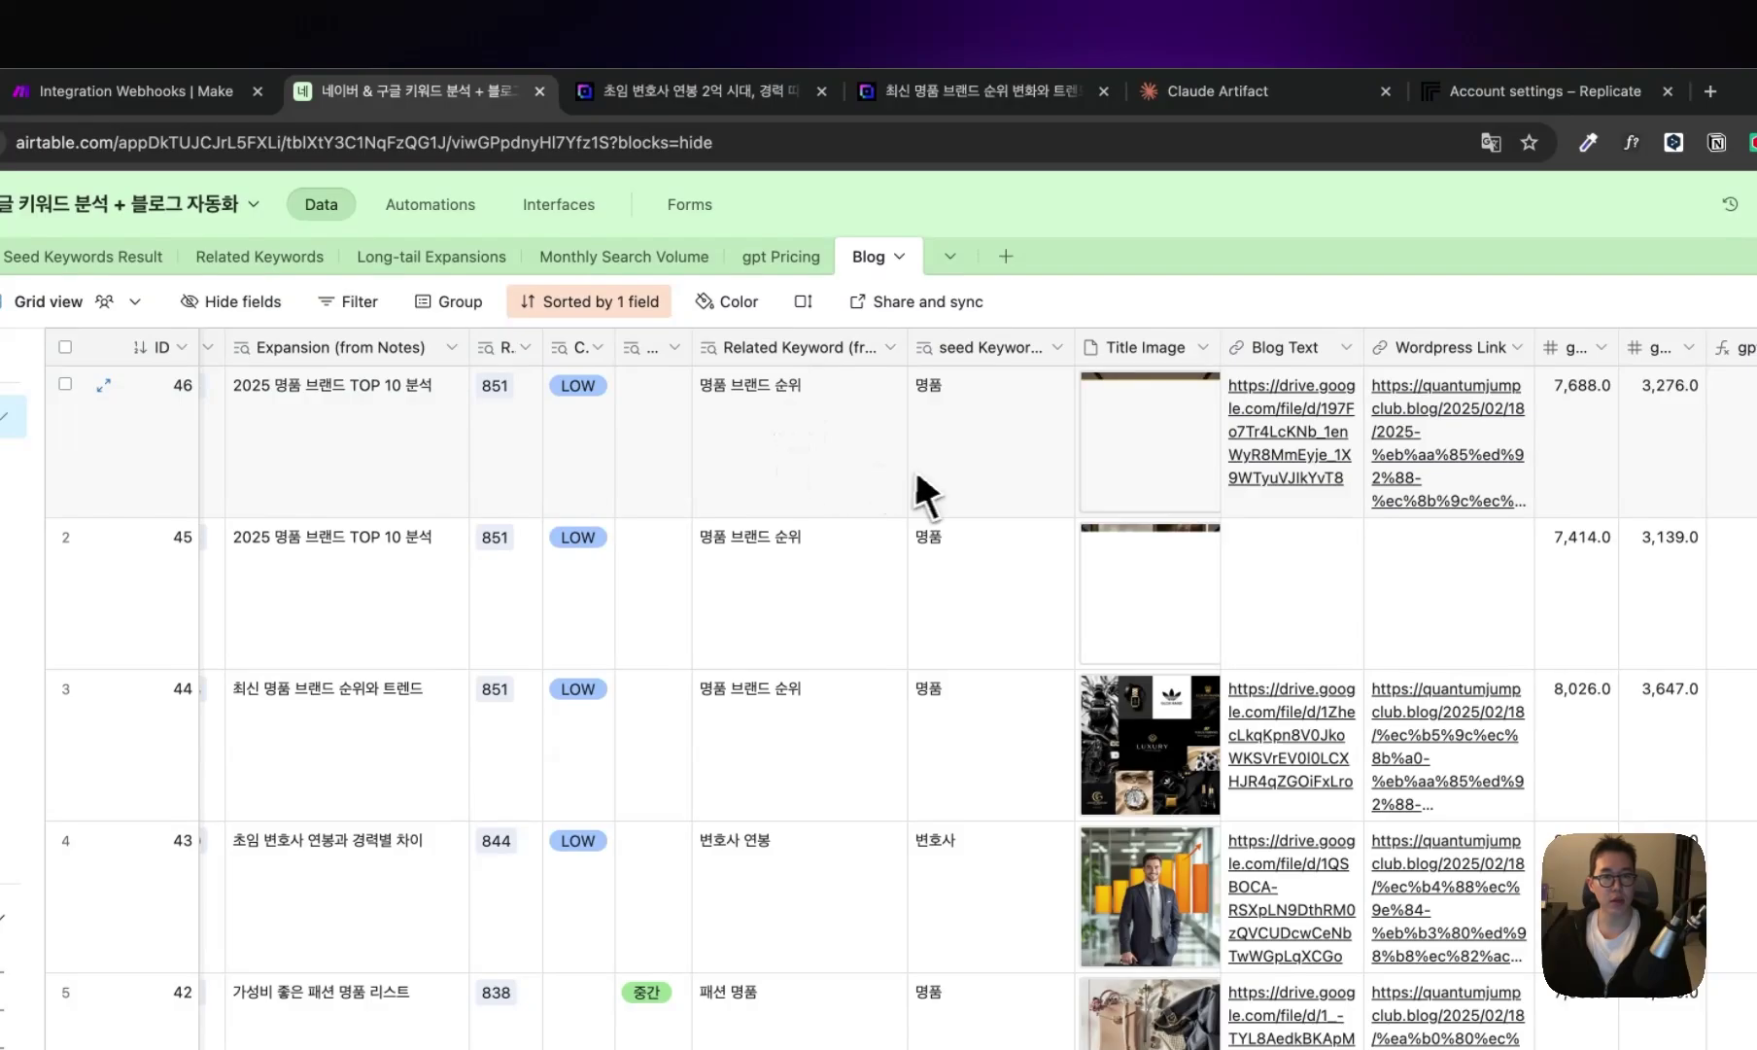
pyautogui.click(971, 476)
pyautogui.click(765, 462)
pyautogui.click(352, 428)
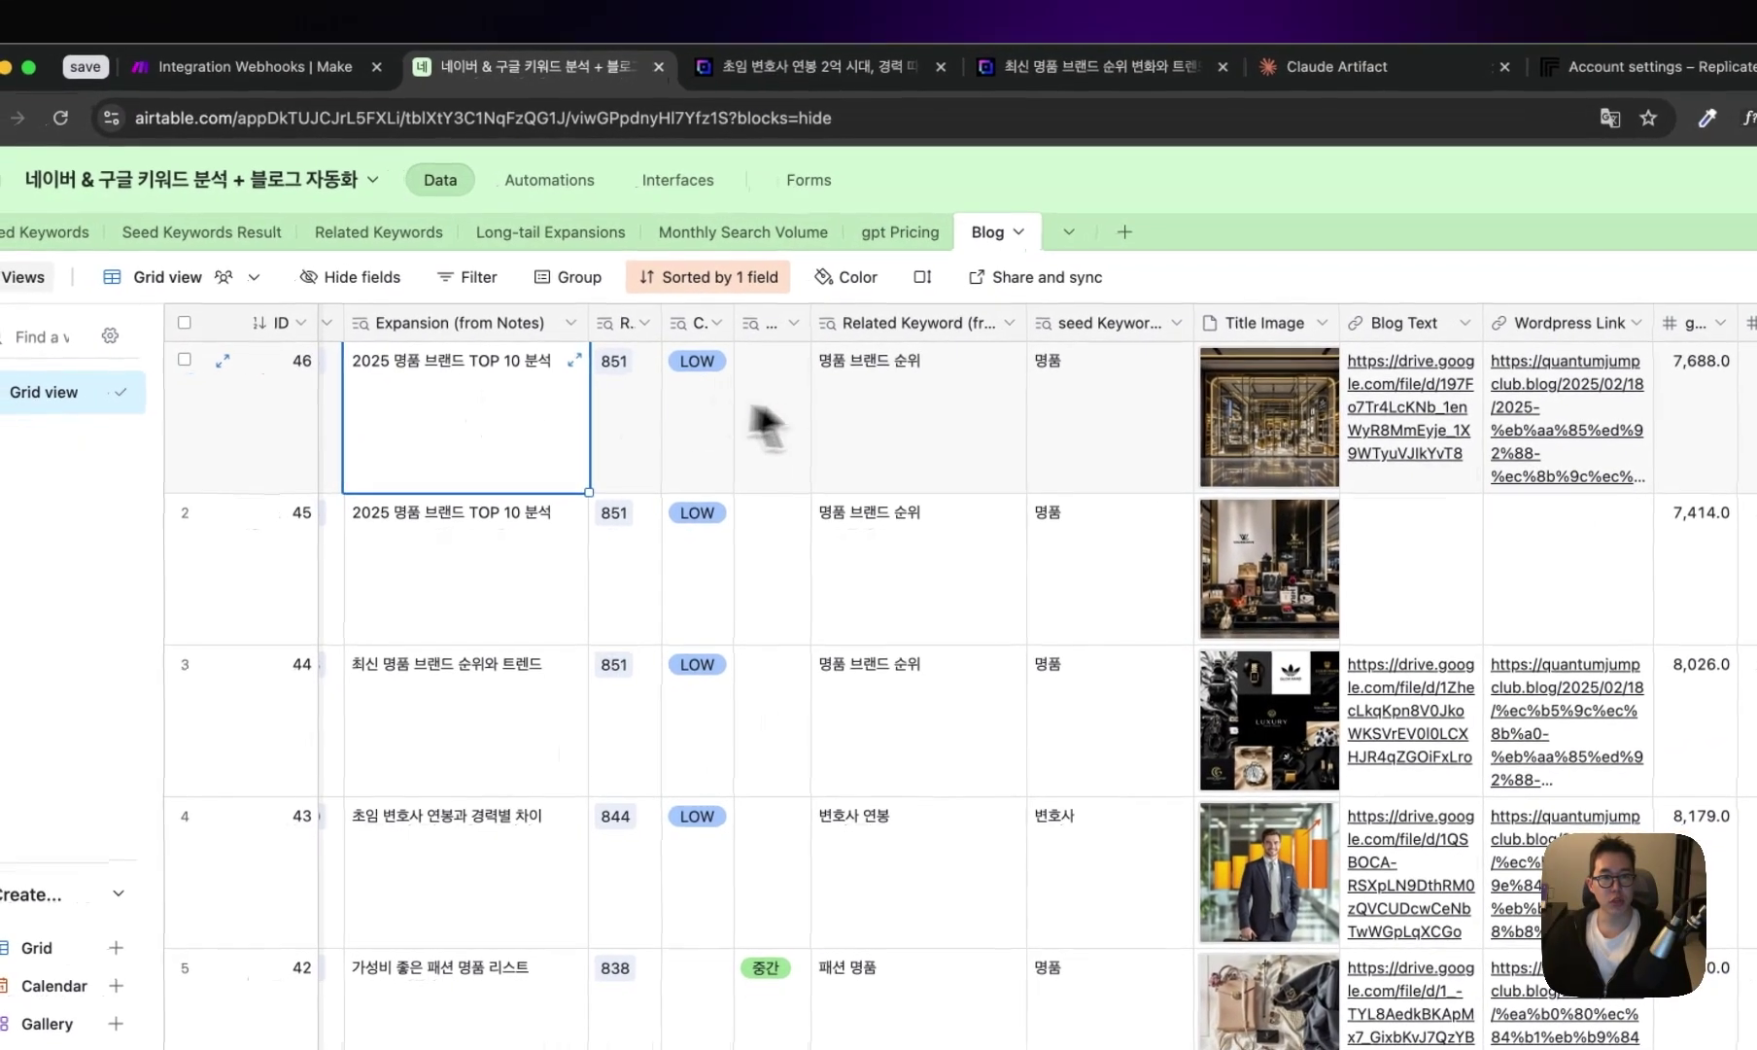
pyautogui.click(1079, 442)
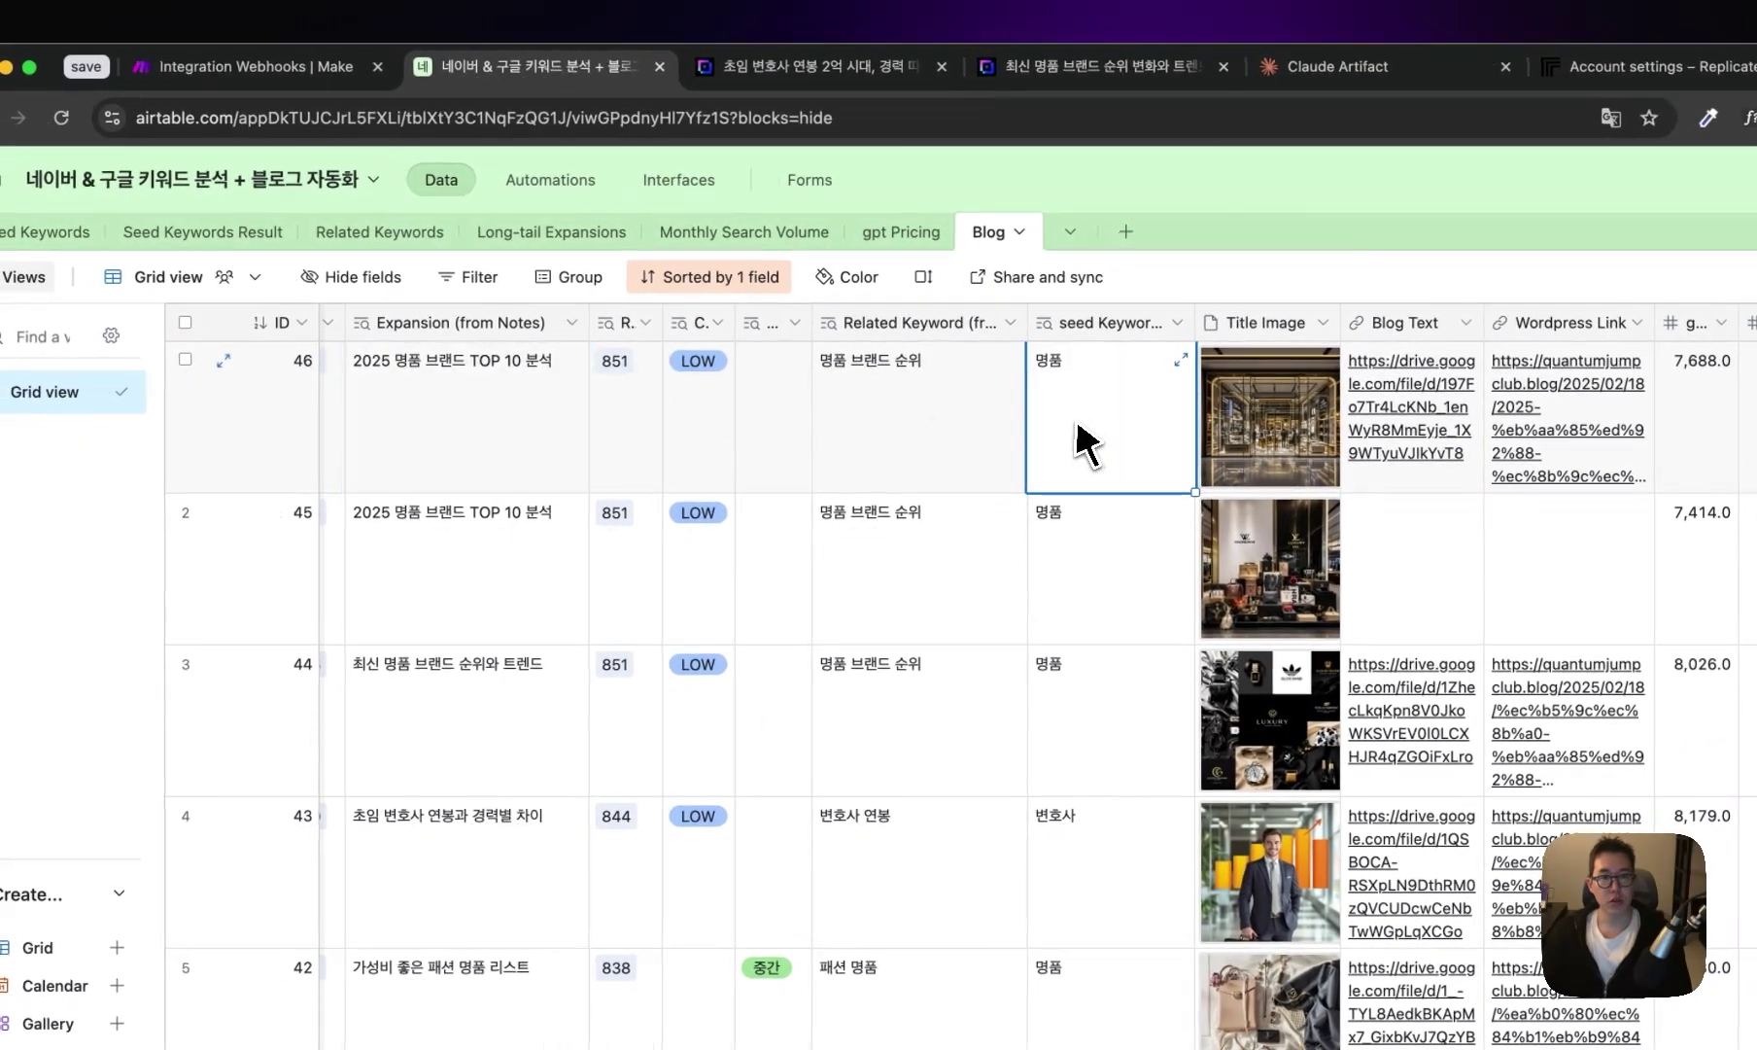
pyautogui.click(962, 443)
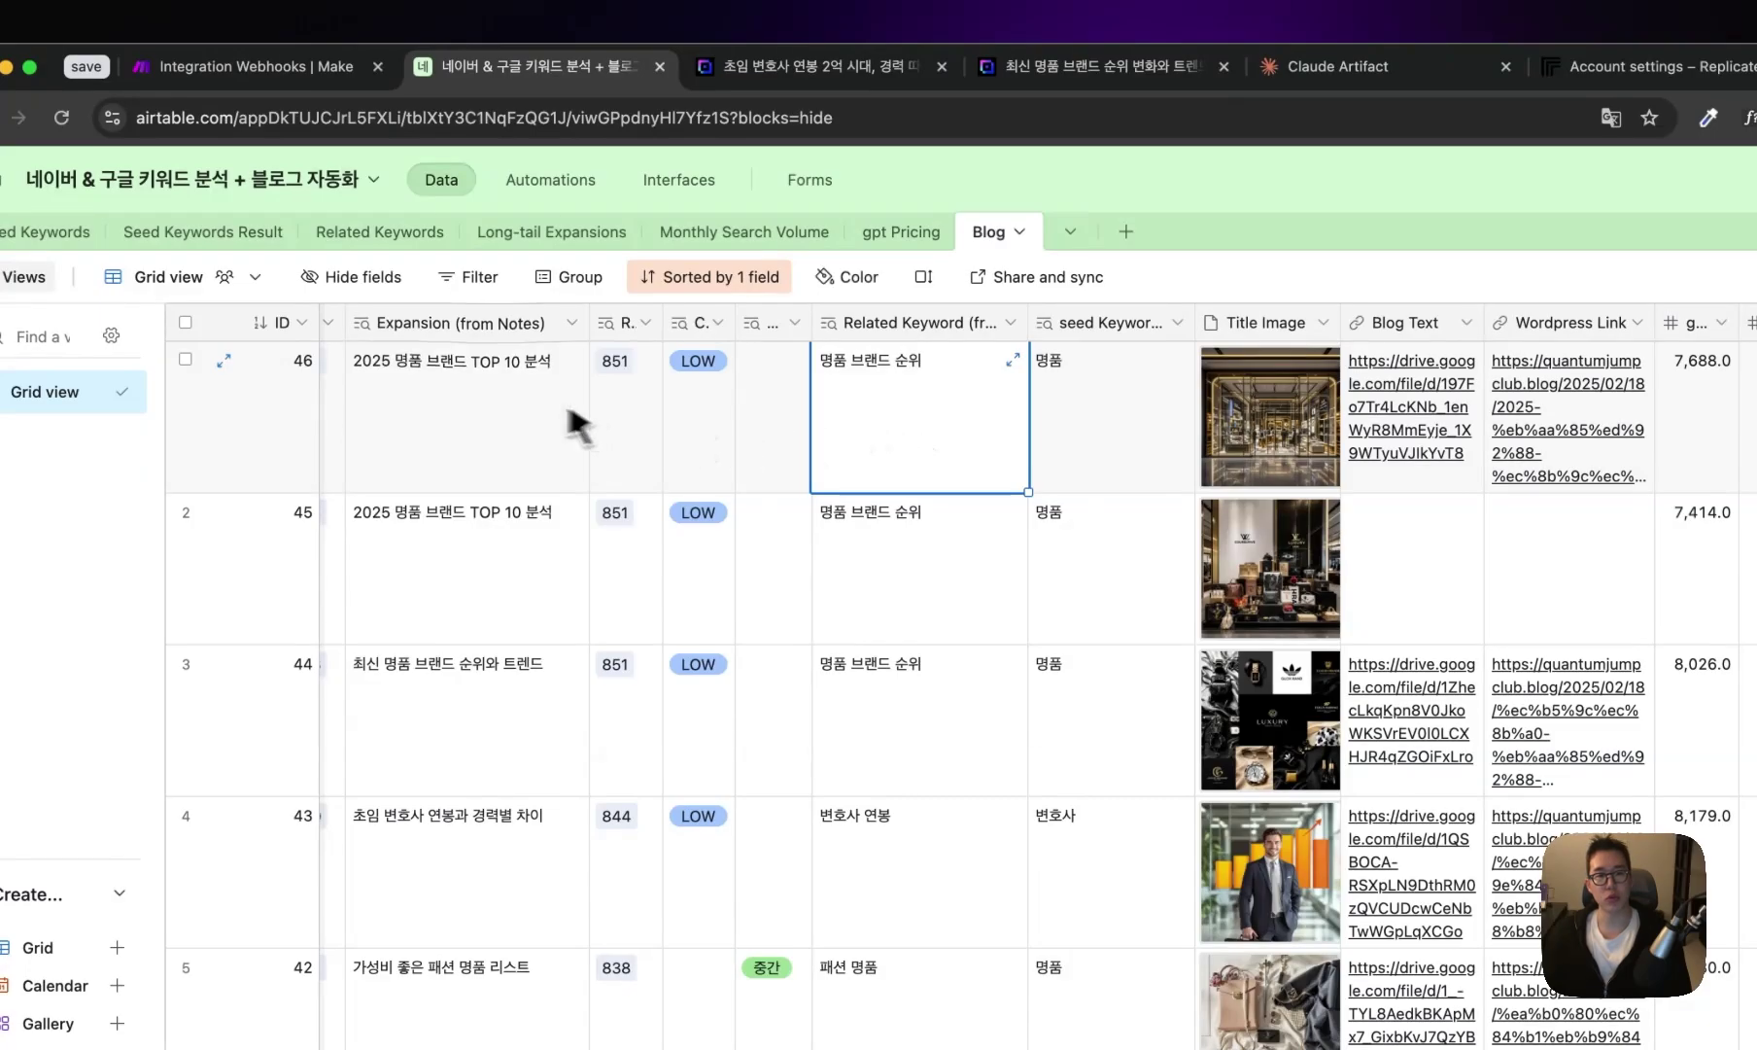
pyautogui.click(497, 400)
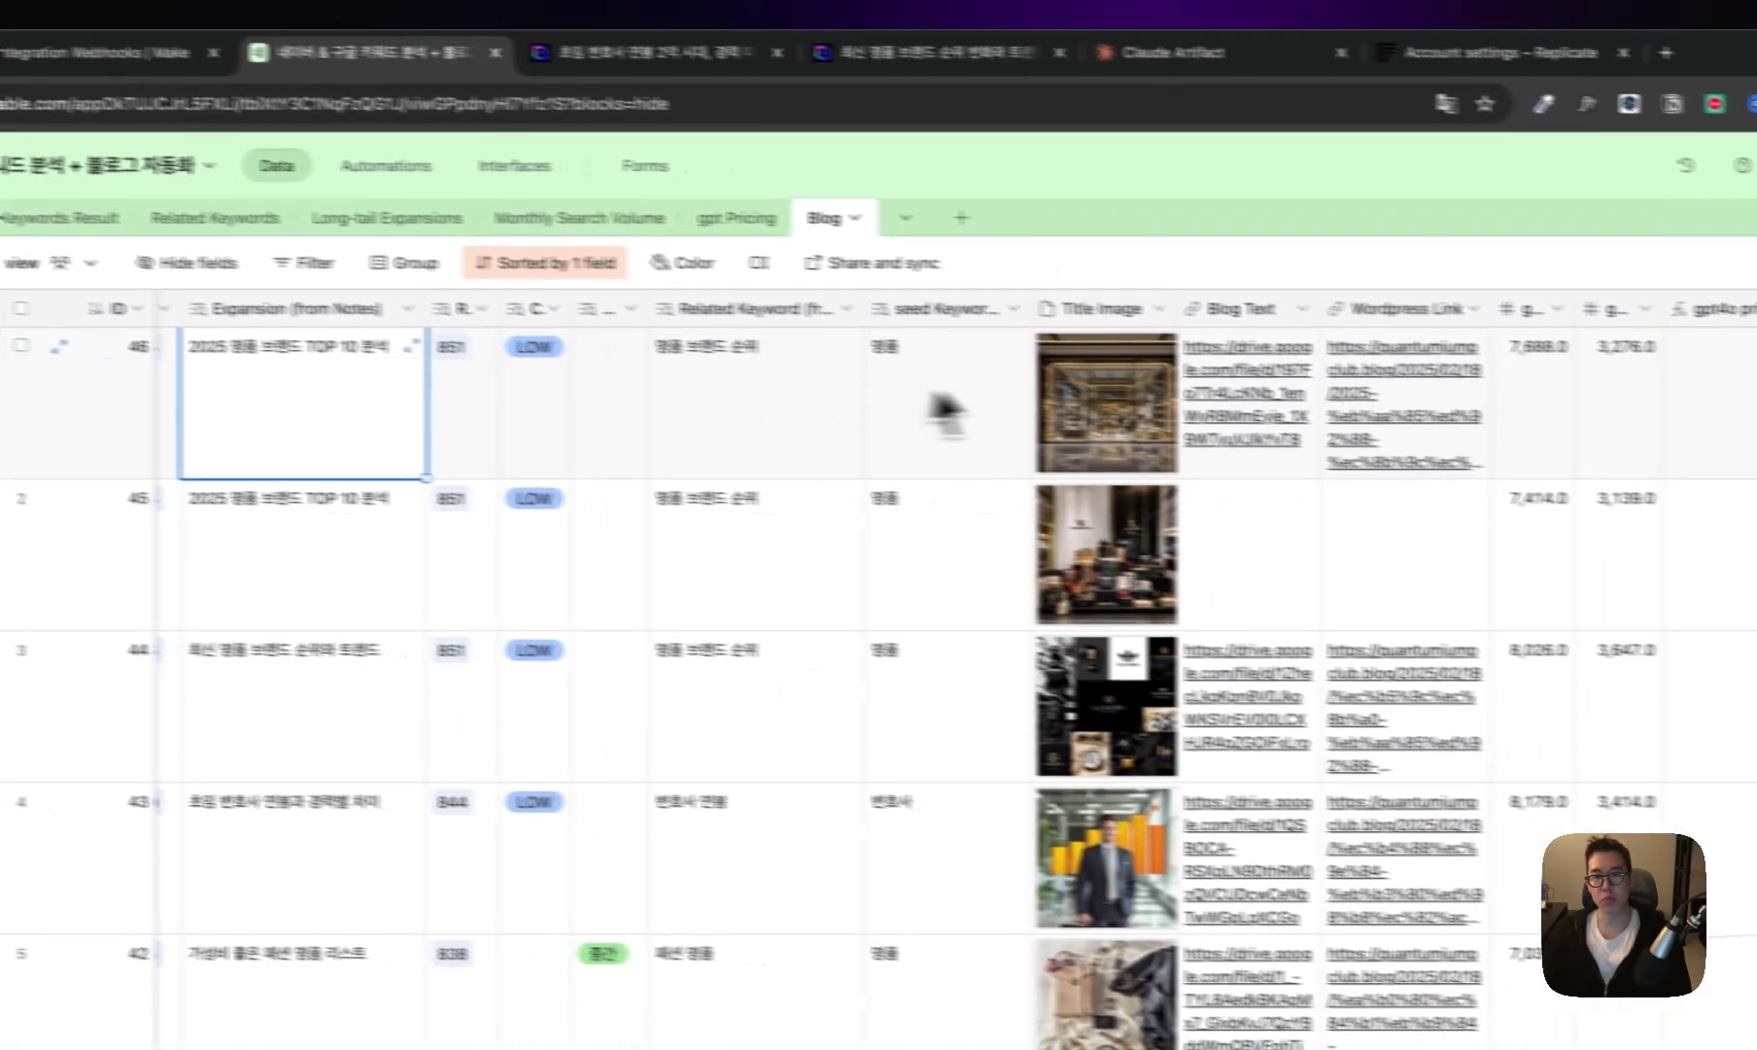
# - Check row 46's WordPress link and preview its title image full size
pyautogui.click(1177, 382)
pyautogui.click(1498, 411)
pyautogui.click(1296, 430)
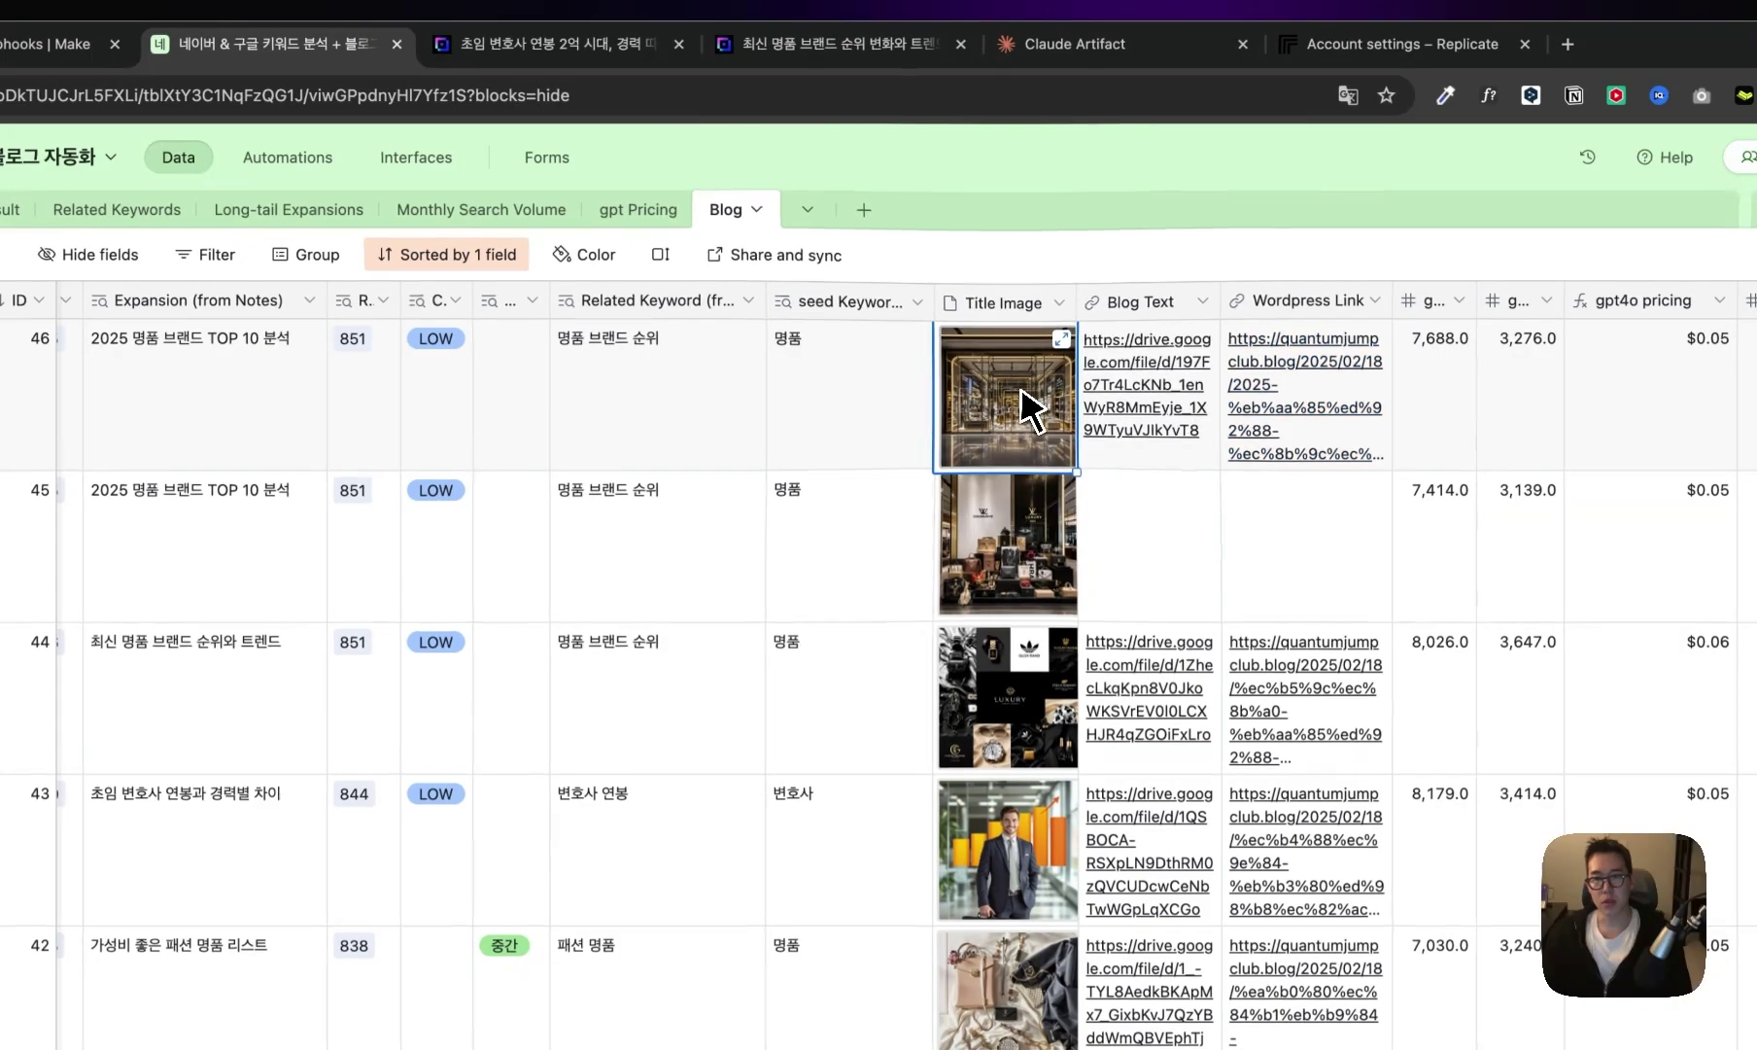
pyautogui.click(1022, 390)
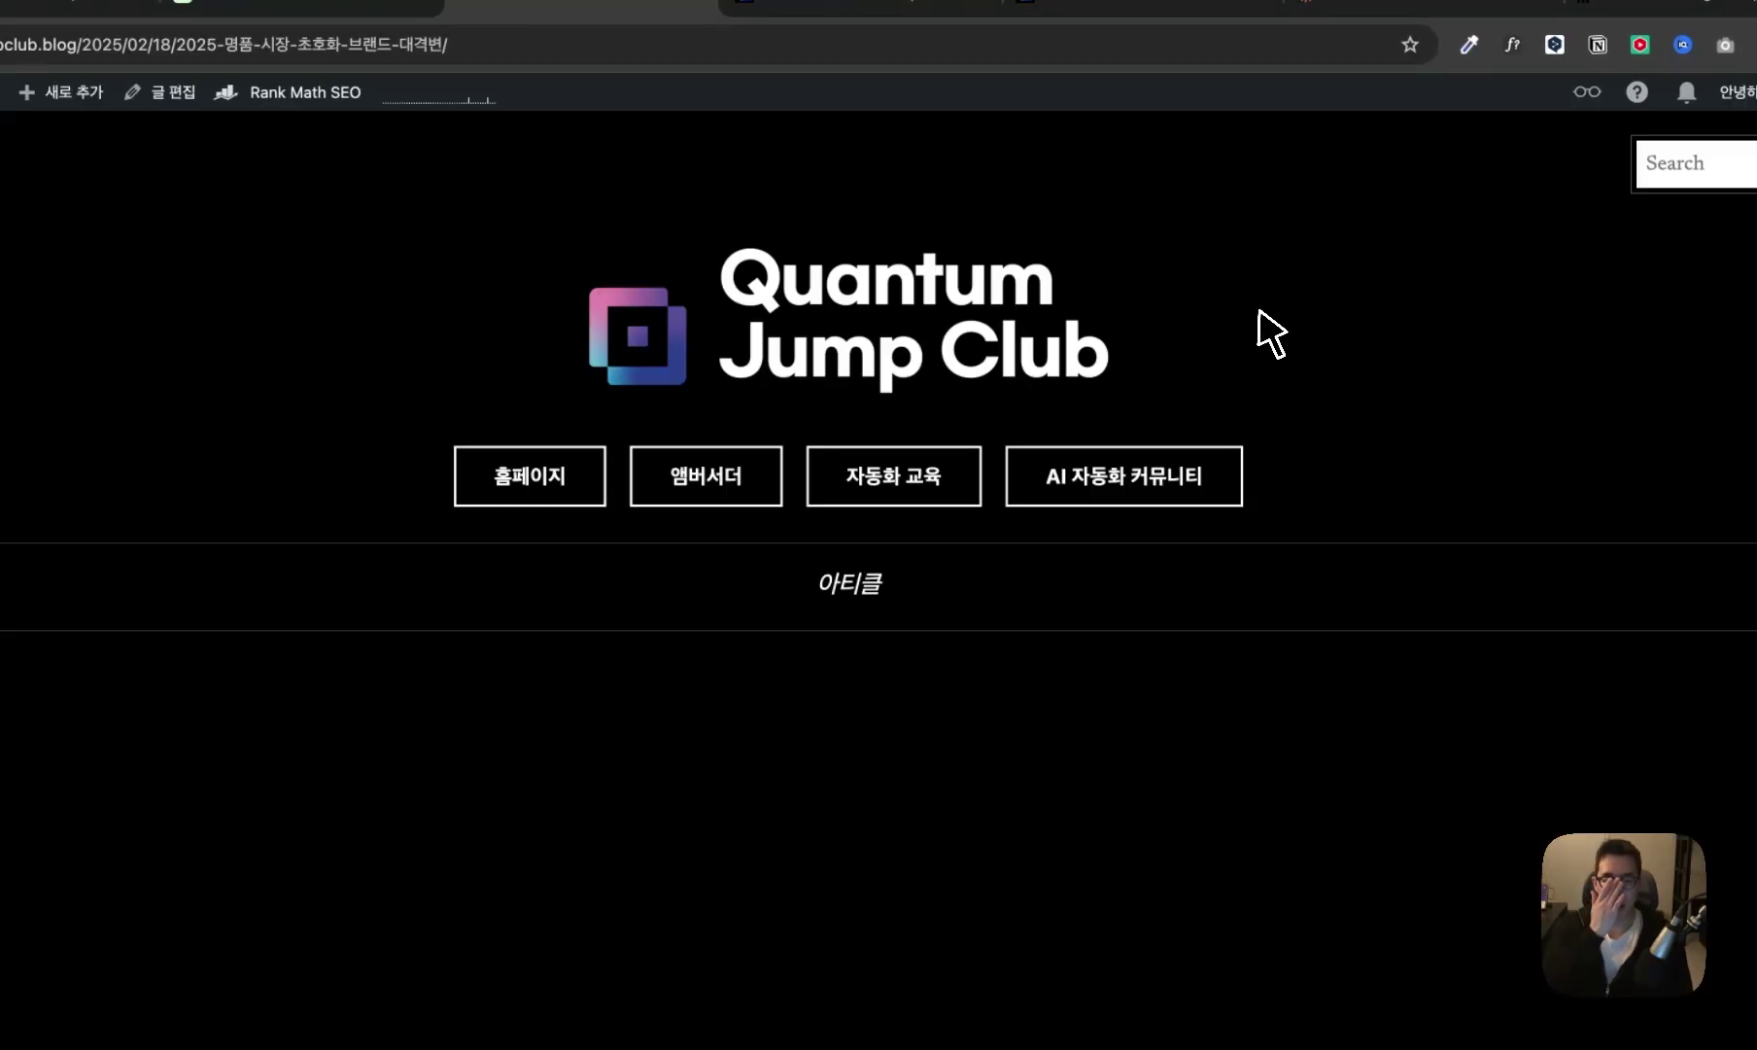
pyautogui.moveTo(396, 729); pyautogui.dragTo(1453, 740)
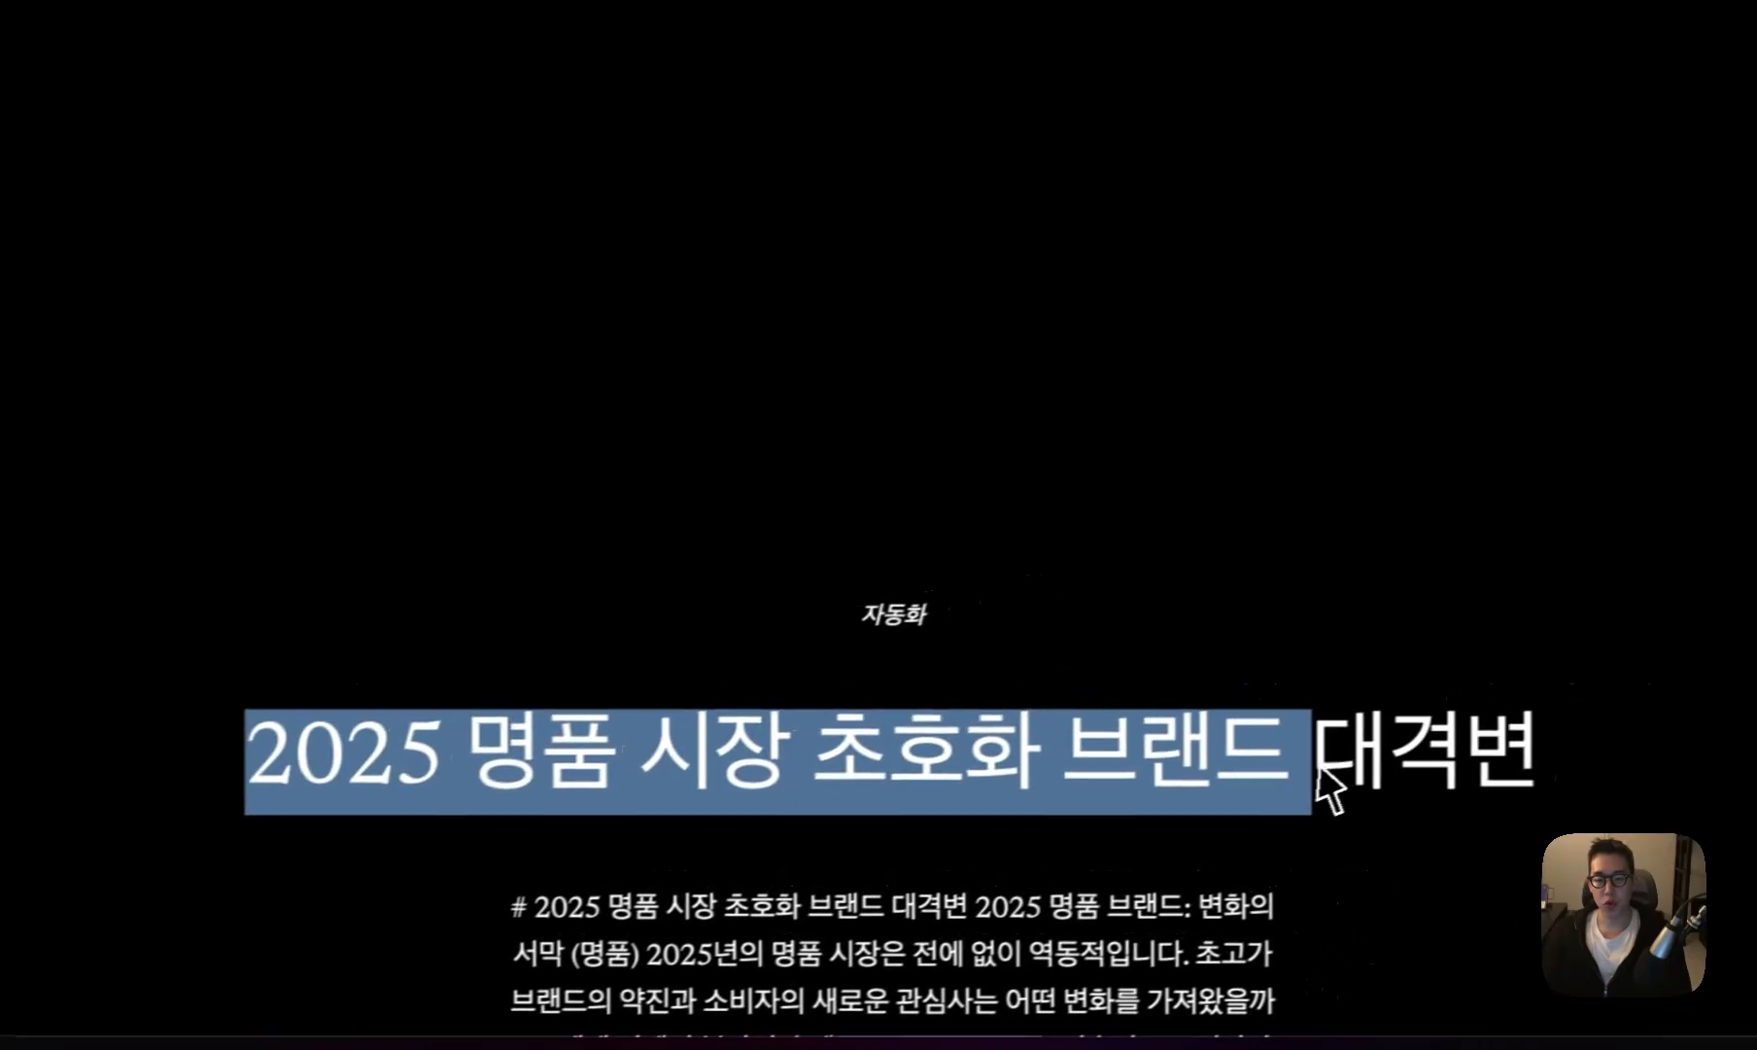
pyautogui.scroll(-5, 1467, 777)
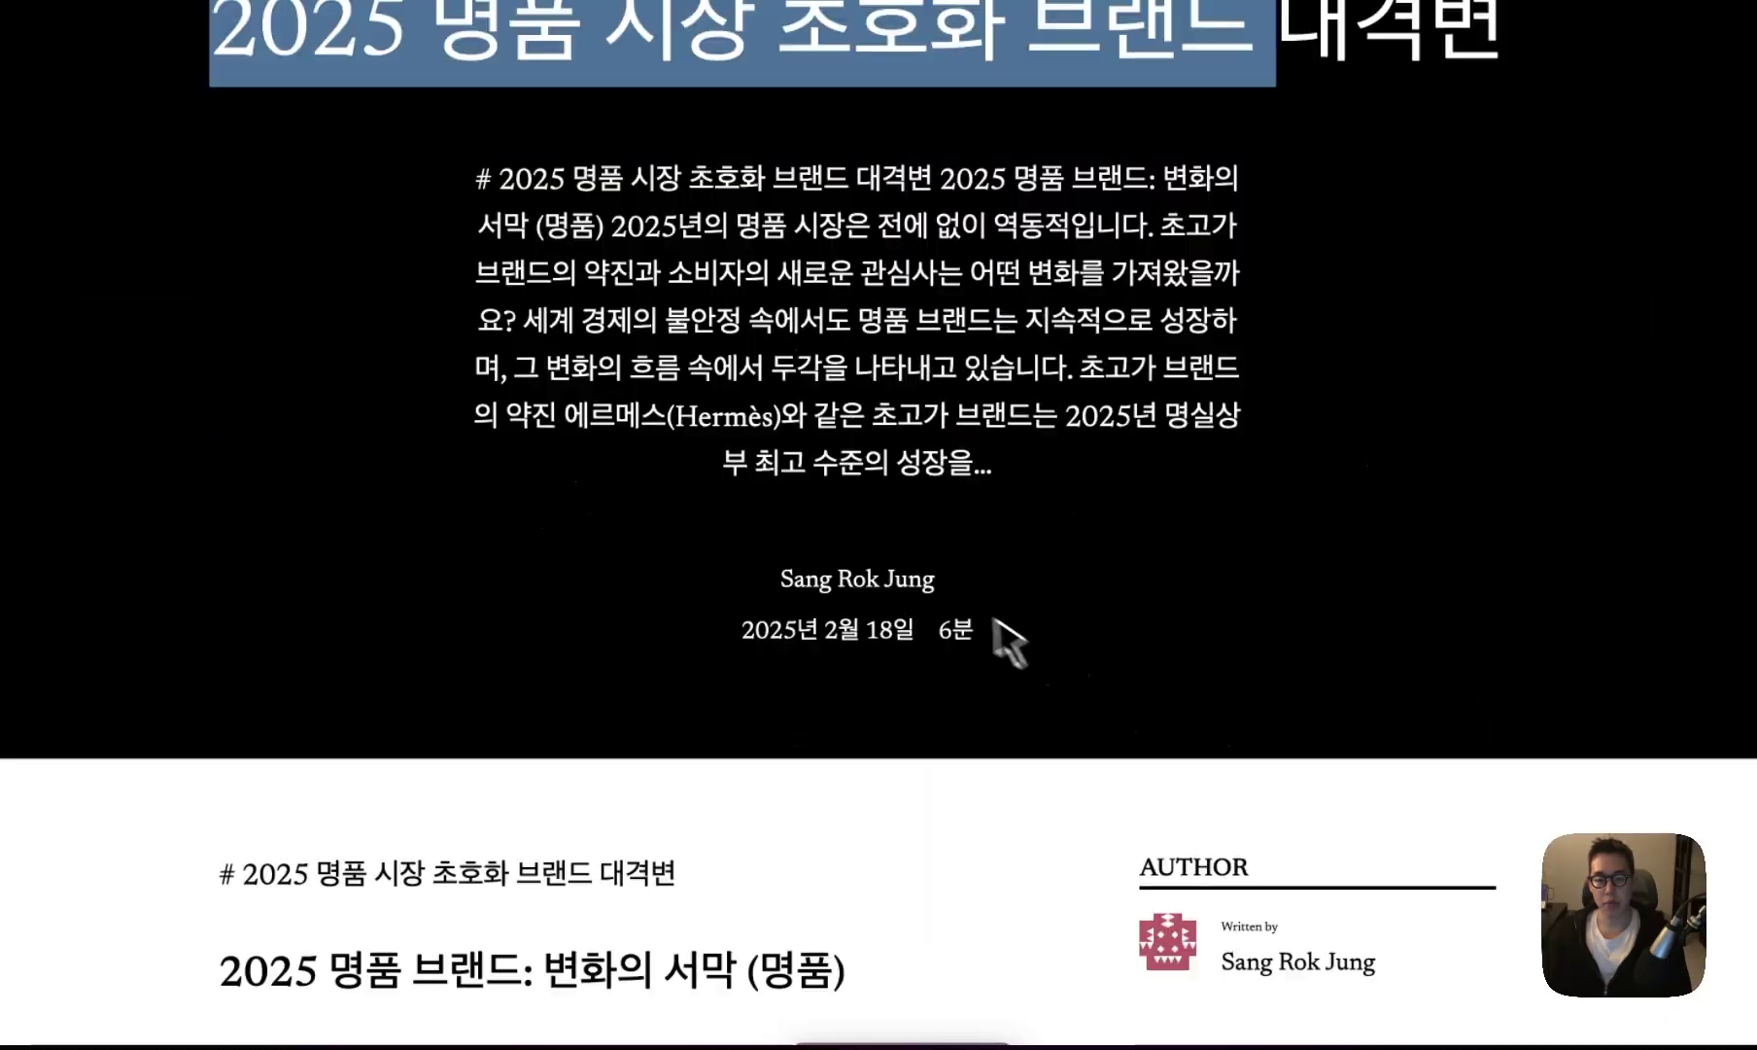
pyautogui.scroll(-10, 1001, 641)
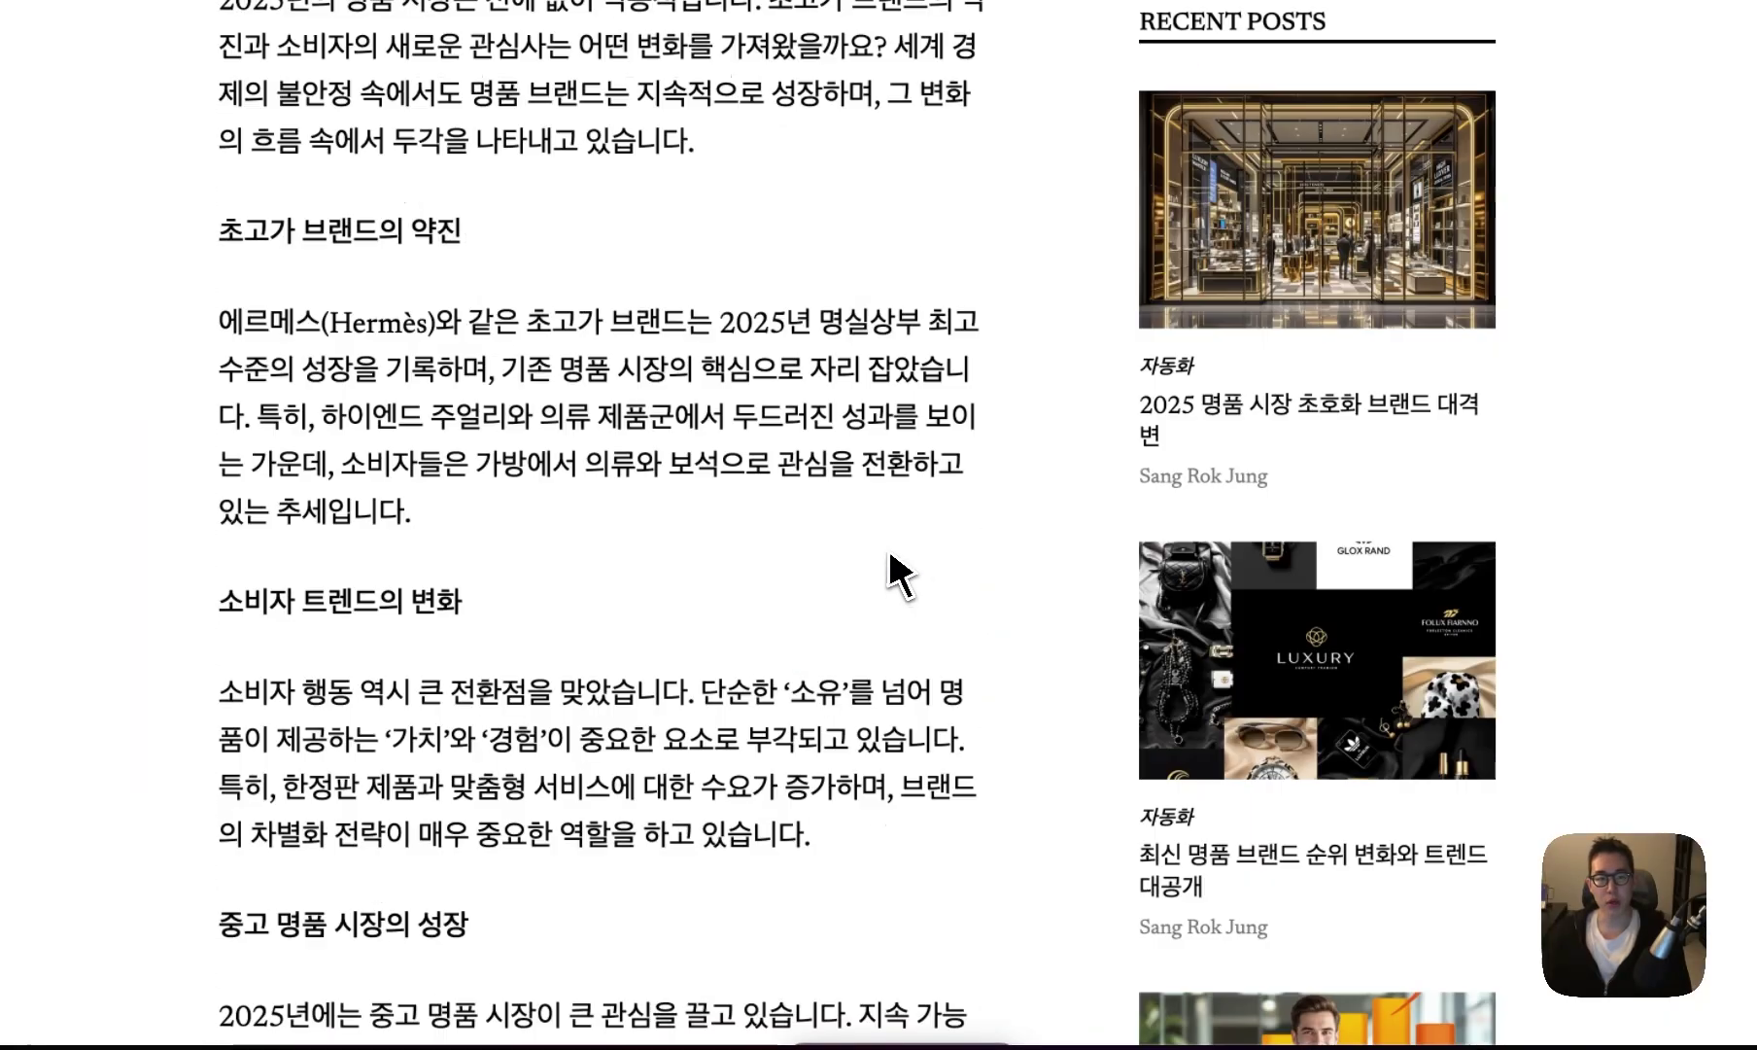
pyautogui.scroll(-1, 889, 553)
pyautogui.moveTo(218, 231); pyautogui.dragTo(474, 248)
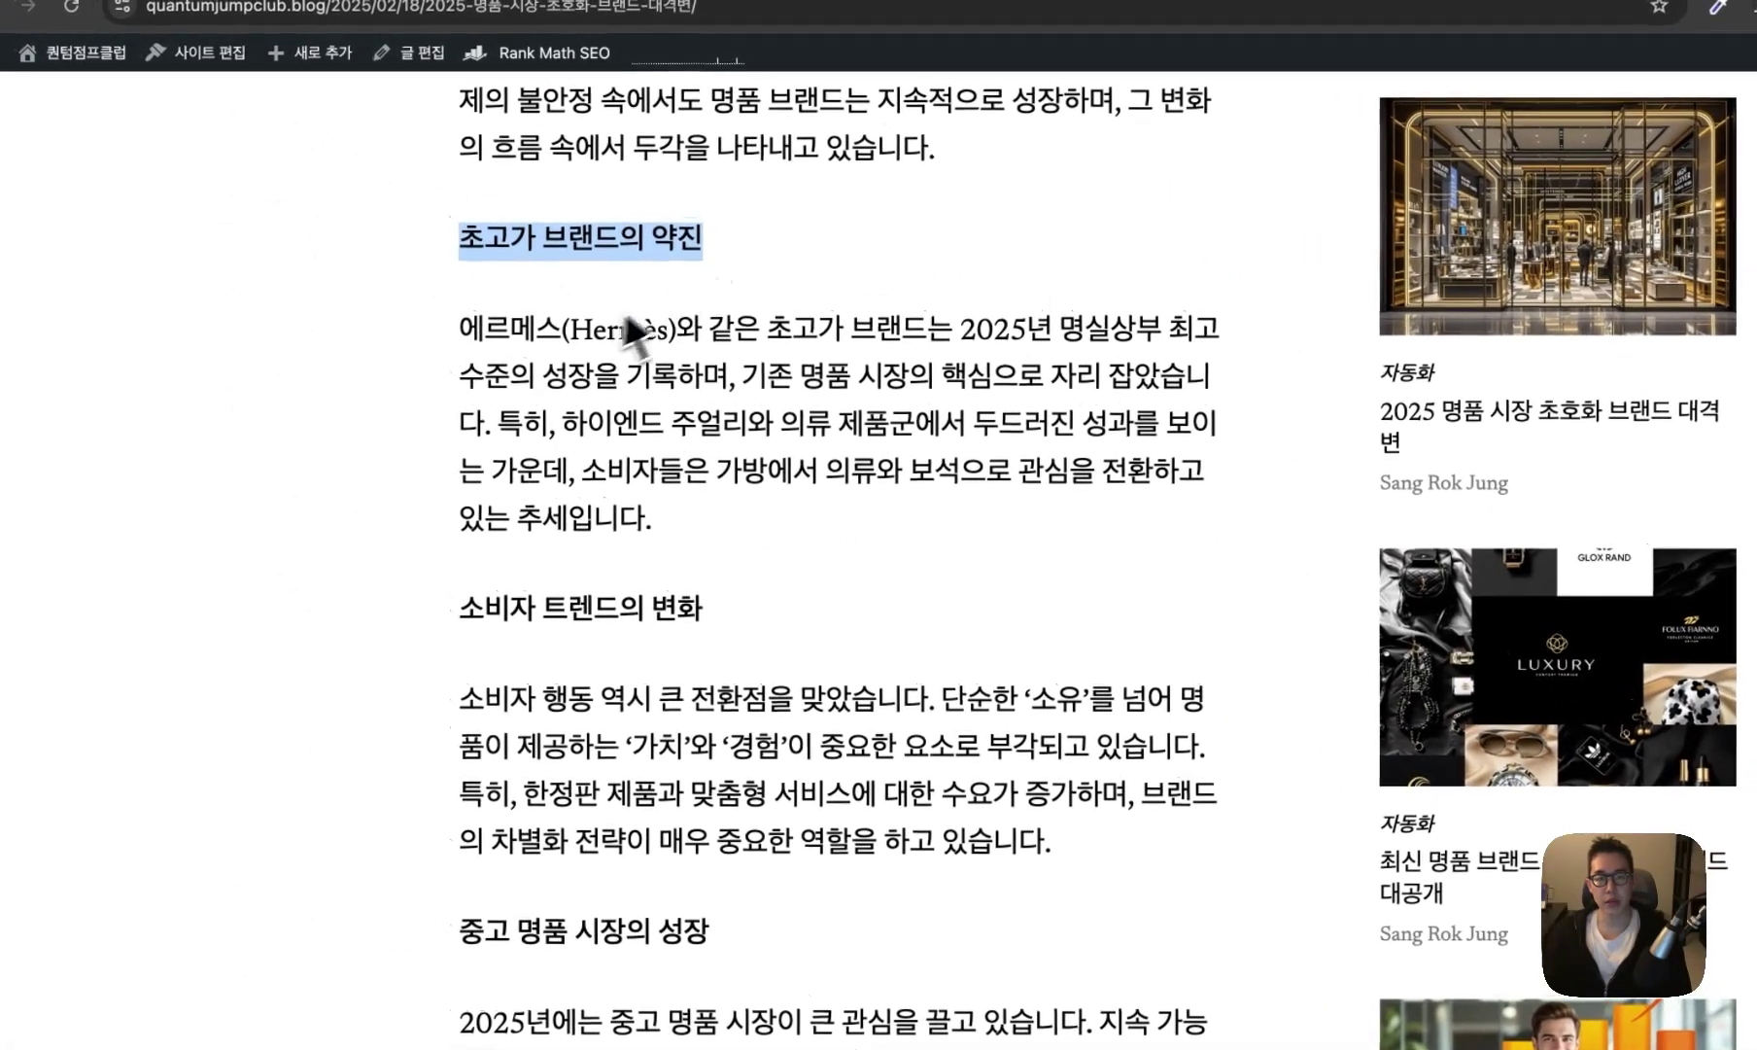
pyautogui.moveTo(461, 328); pyautogui.dragTo(803, 432)
pyautogui.click(804, 432)
pyautogui.scroll(-7, 804, 432)
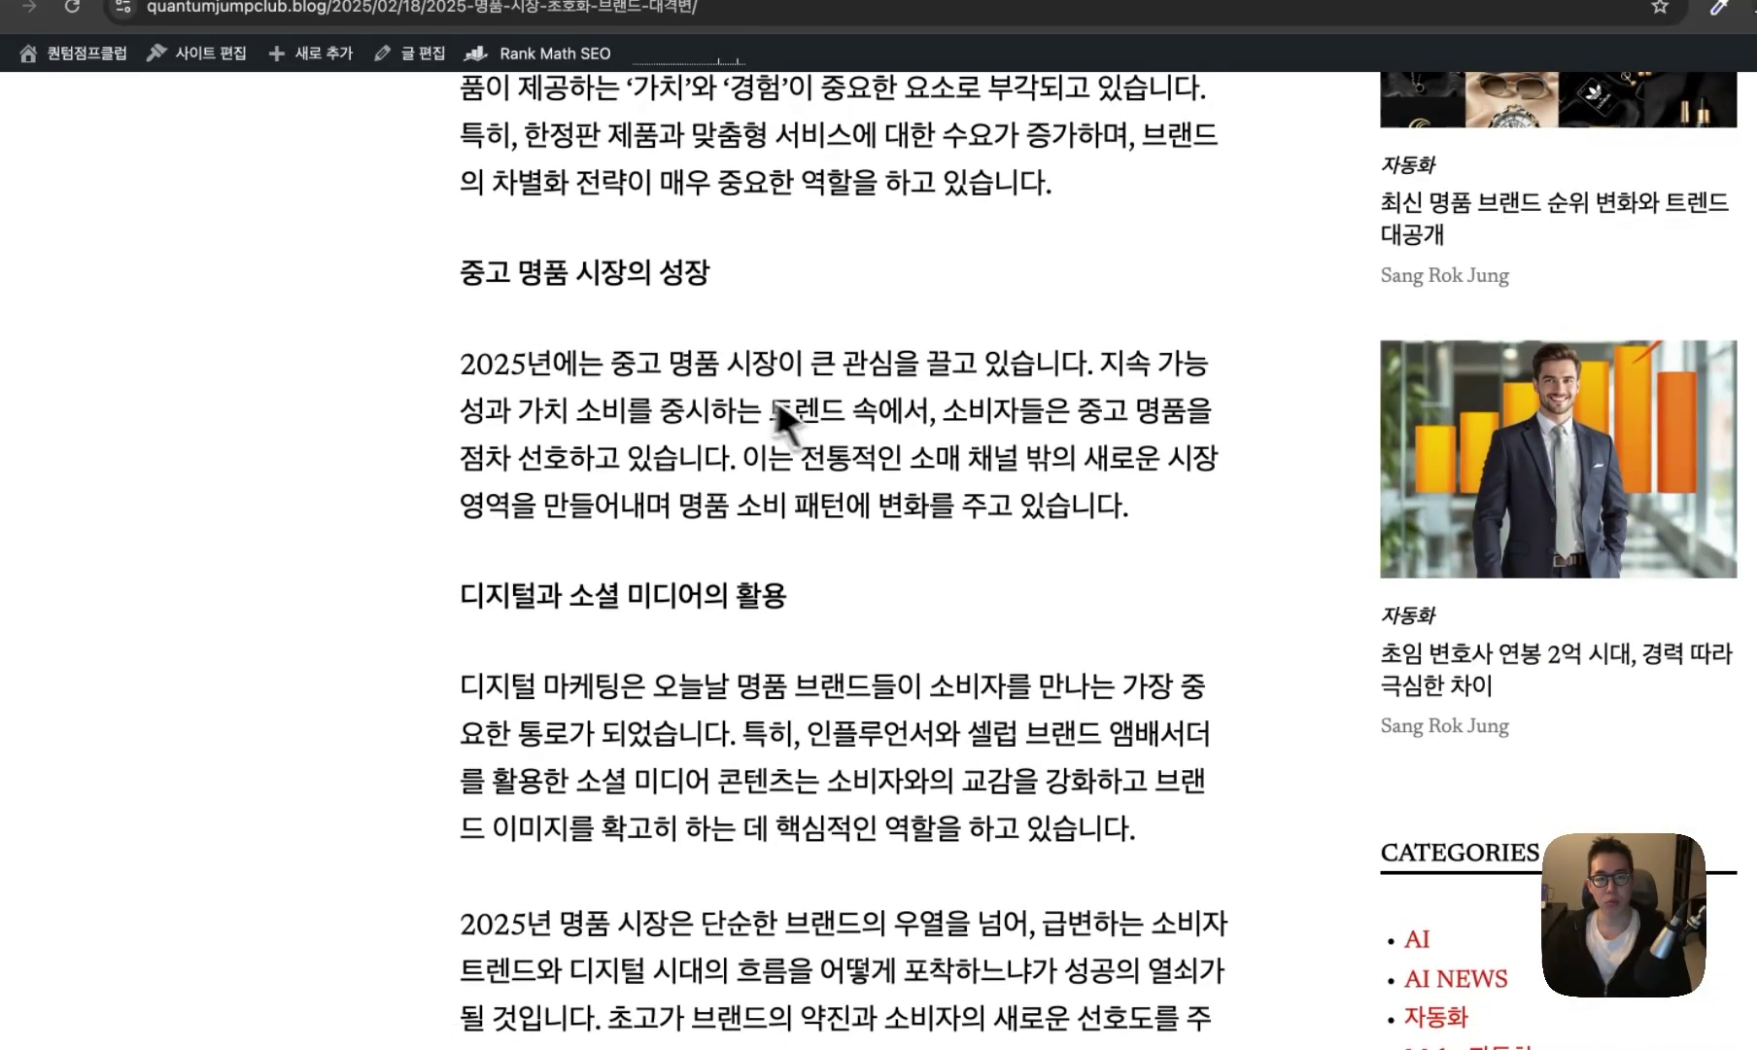
pyautogui.moveTo(463, 272); pyautogui.dragTo(731, 285)
pyautogui.scroll(-7, 730, 302)
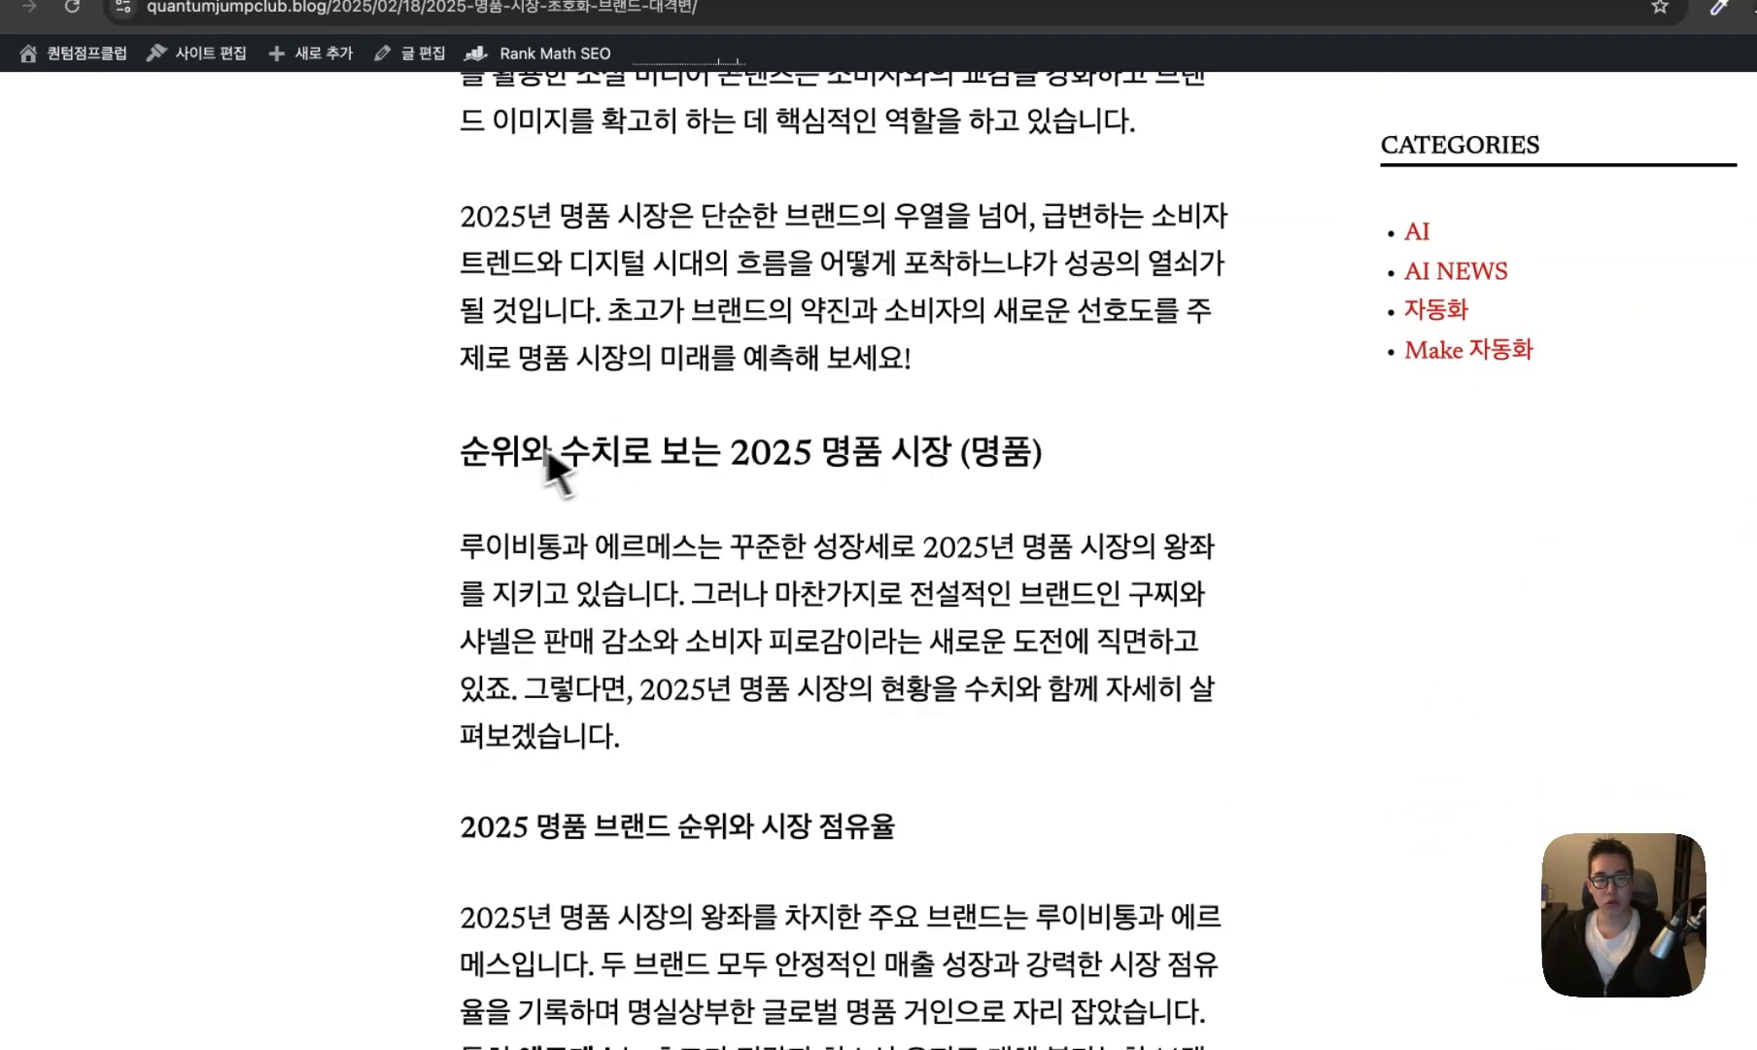
pyautogui.moveTo(462, 452); pyautogui.dragTo(1027, 455)
pyautogui.click(1027, 455)
pyautogui.scroll(-2, 971, 434)
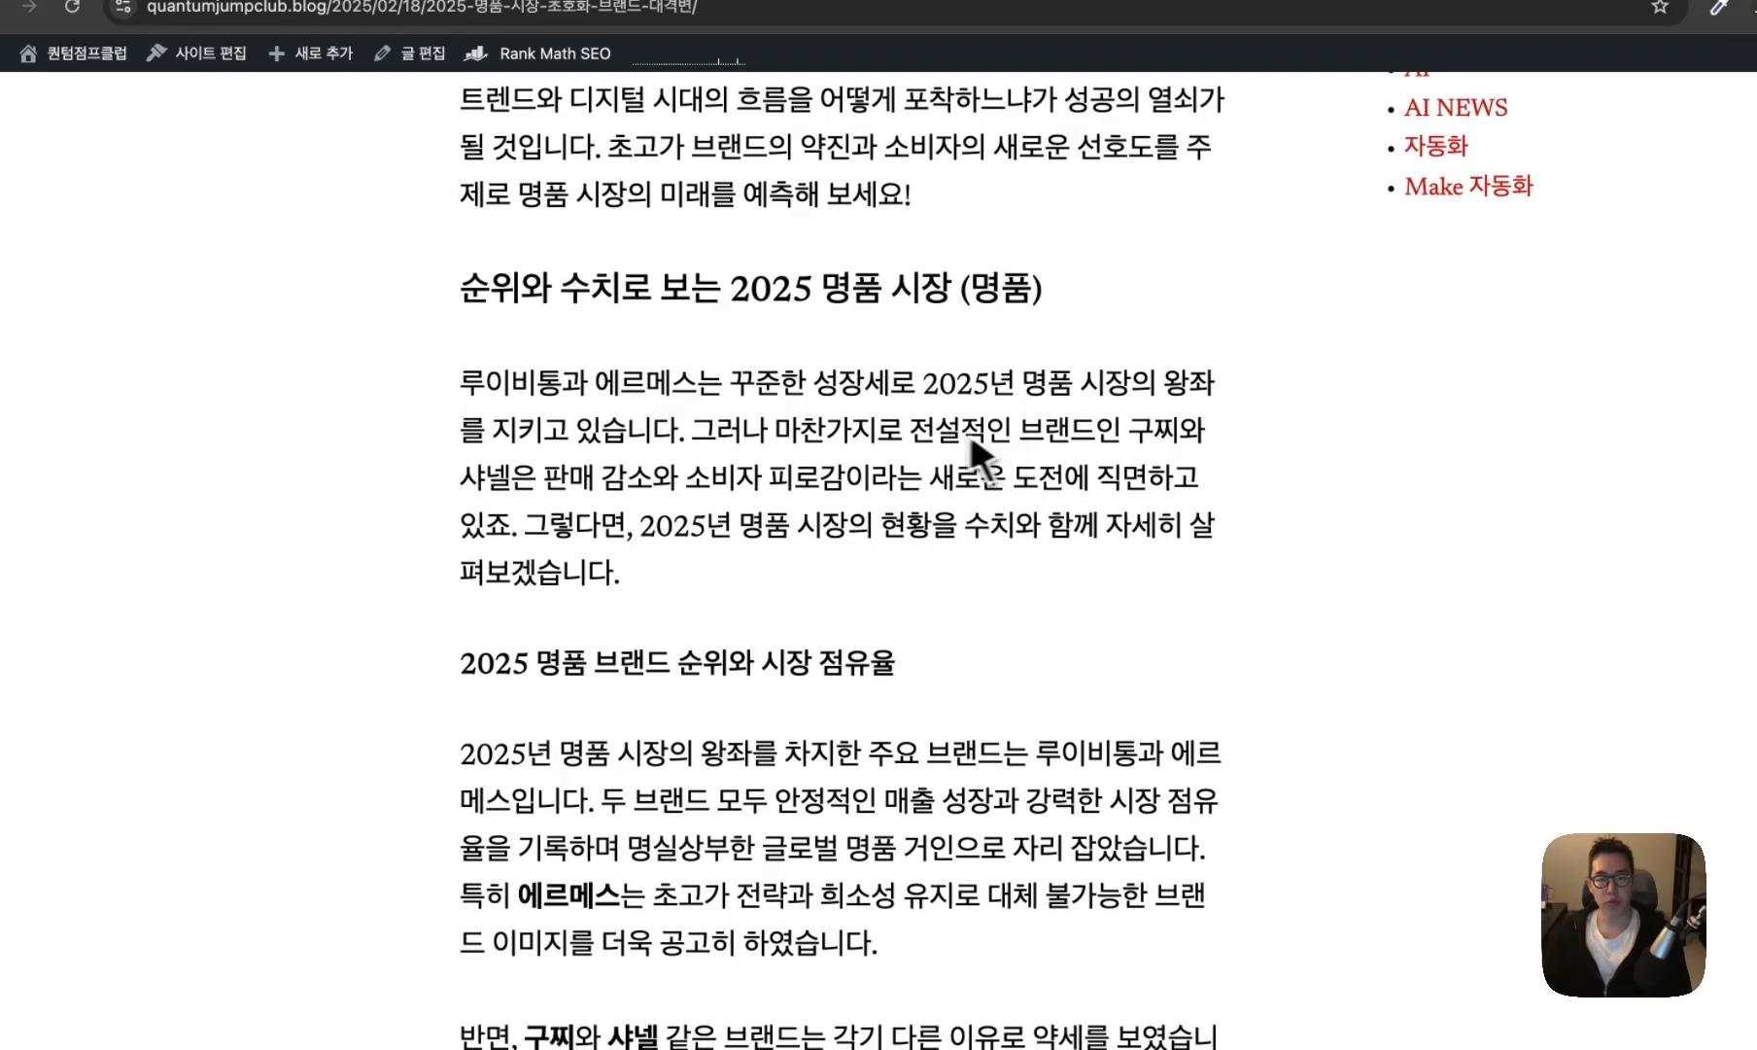
pyautogui.scroll(-3, 971, 434)
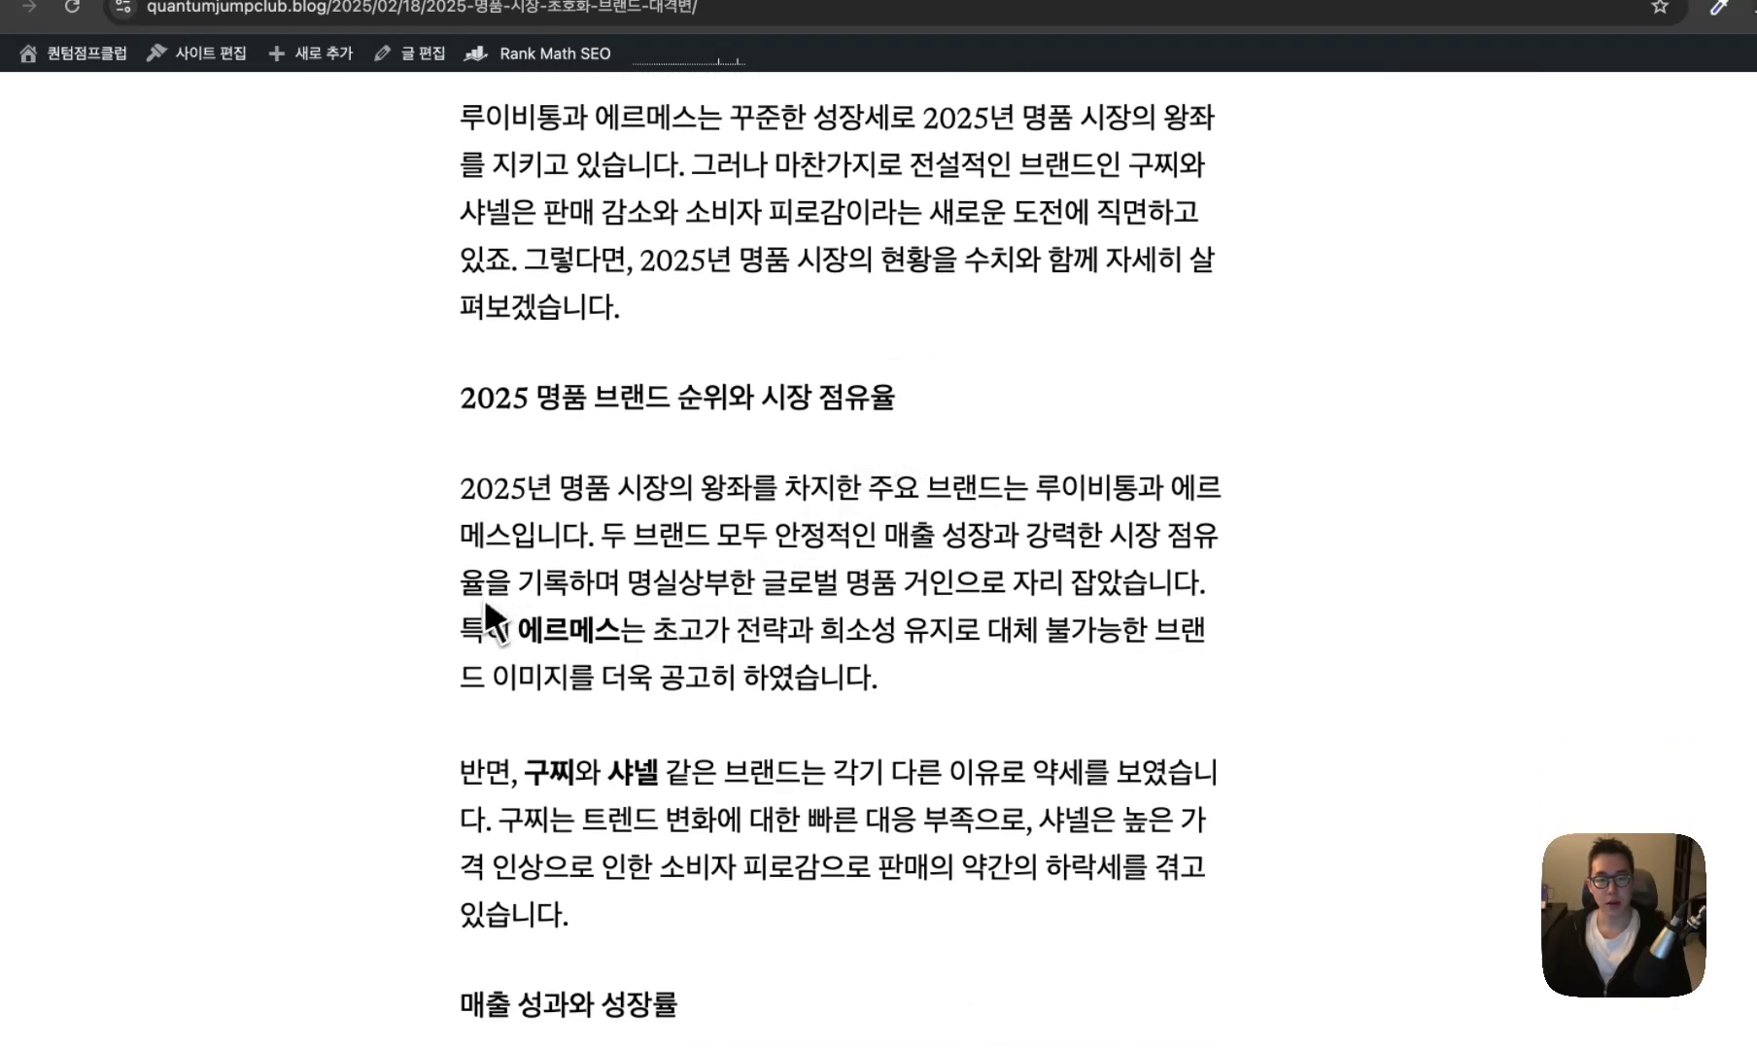
pyautogui.moveTo(485, 606); pyautogui.dragTo(1206, 632)
pyautogui.click(1027, 650)
pyautogui.scroll(-2, 1007, 676)
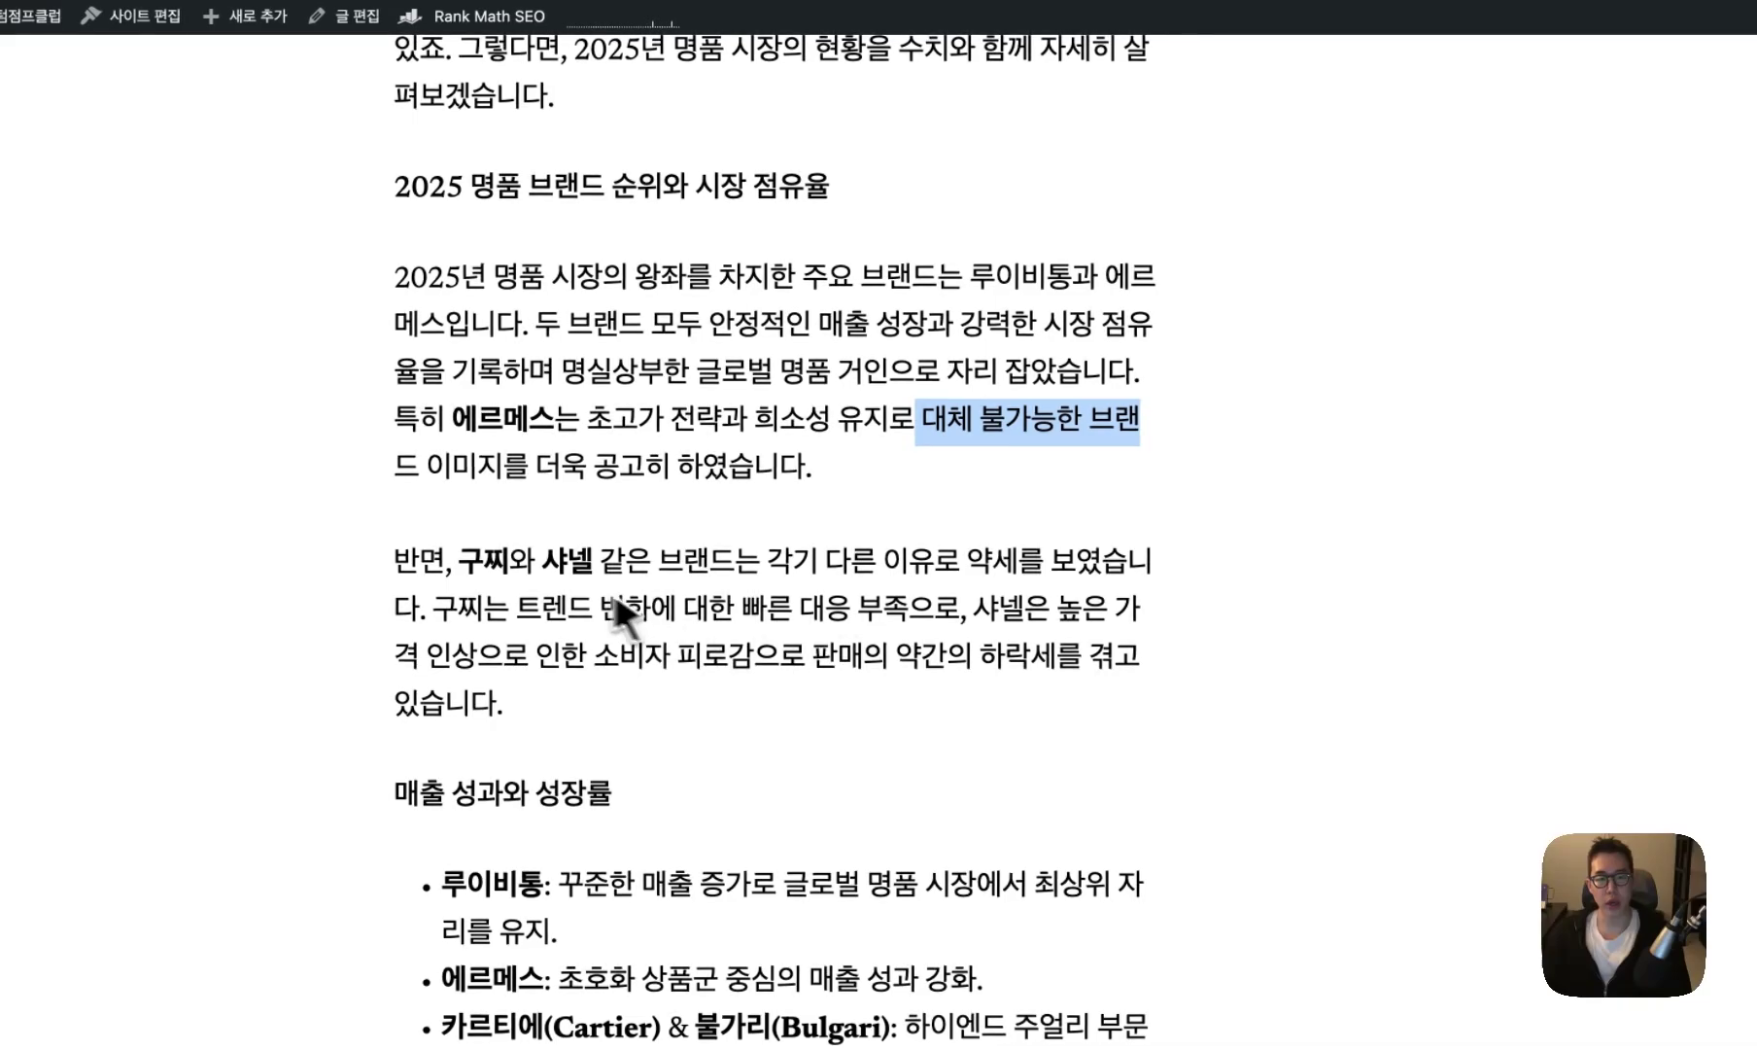
pyautogui.moveTo(485, 562); pyautogui.dragTo(1056, 564)
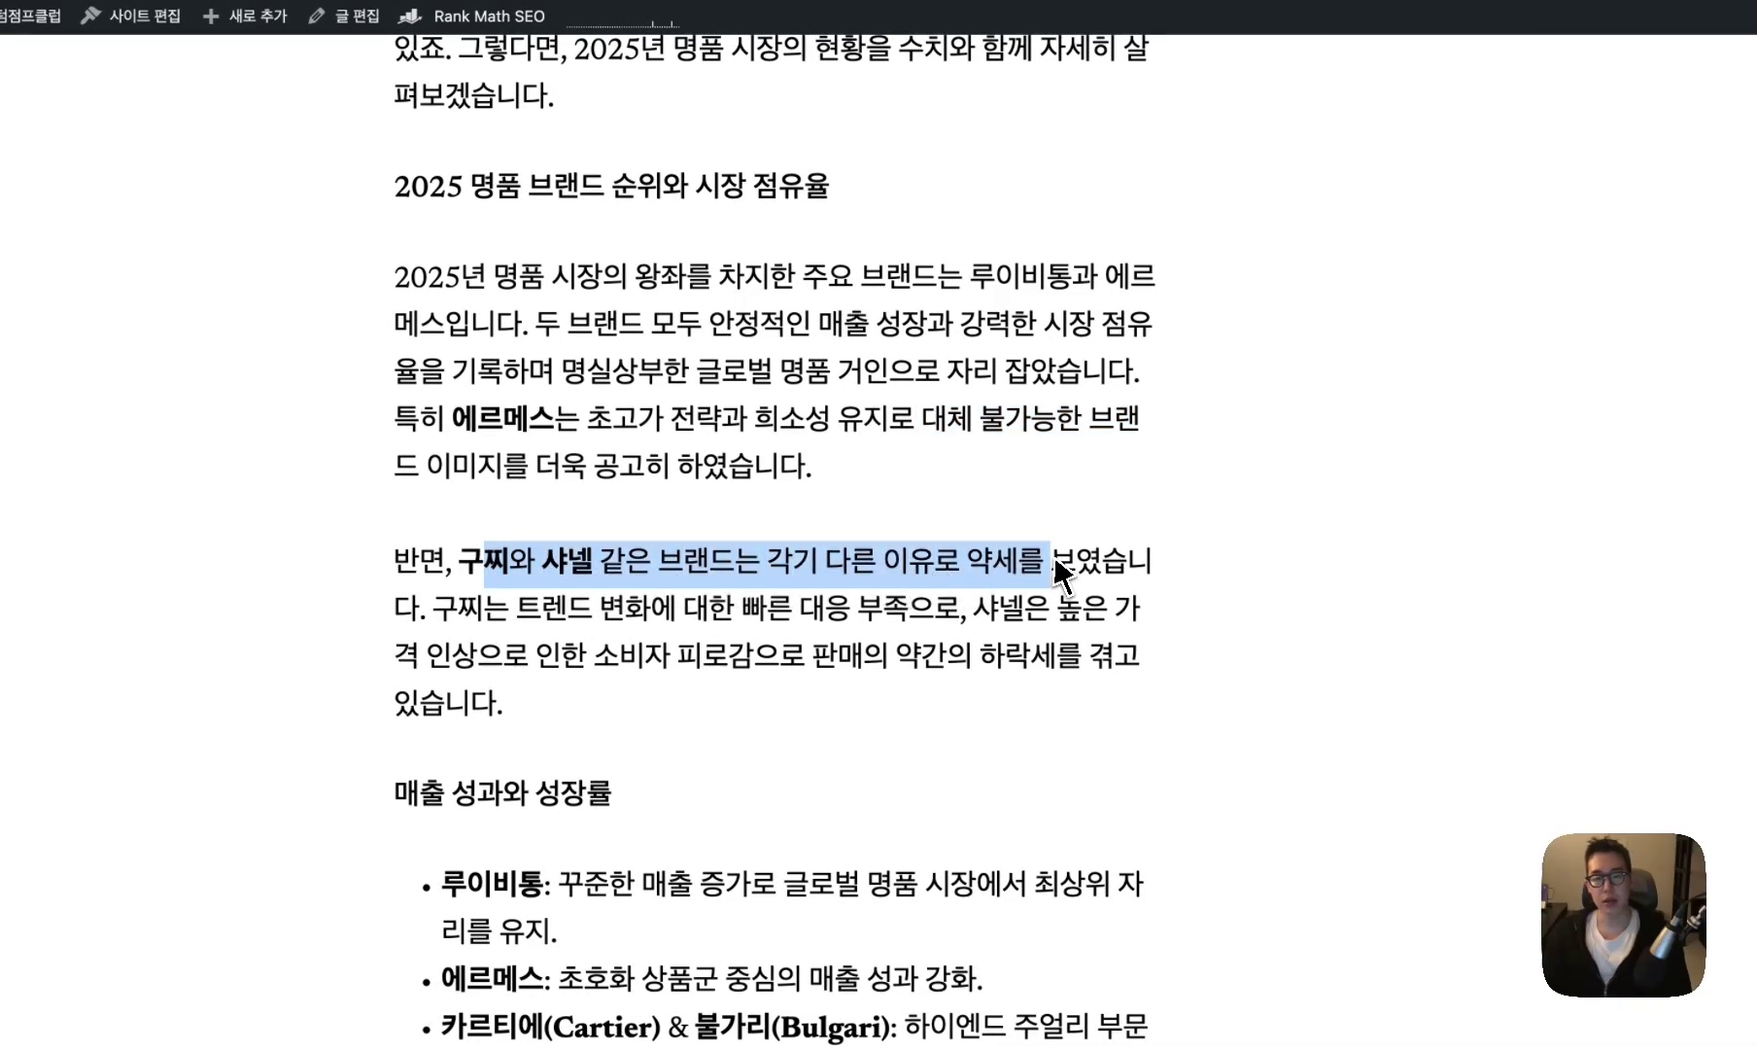
pyautogui.scroll(-5, 1004, 583)
pyautogui.click(608, 599)
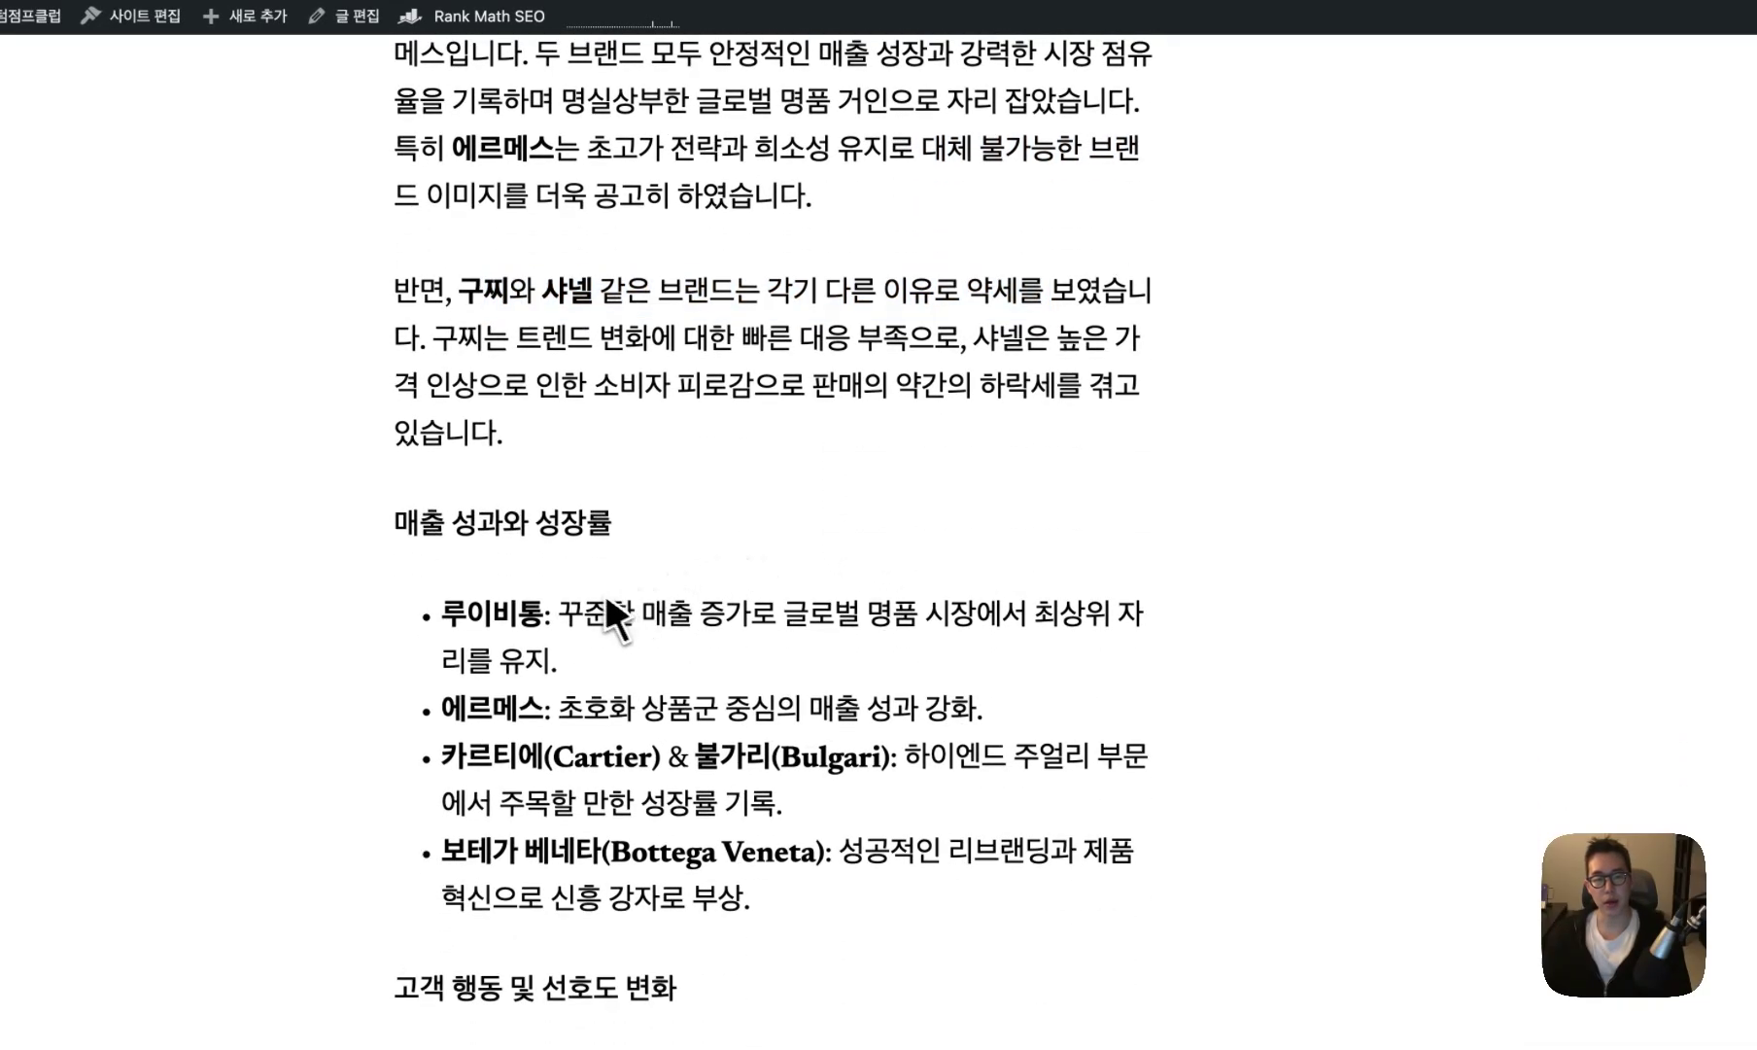
pyautogui.scroll(-2, 605, 594)
pyautogui.moveTo(395, 424); pyautogui.dragTo(625, 425)
pyautogui.click(458, 514)
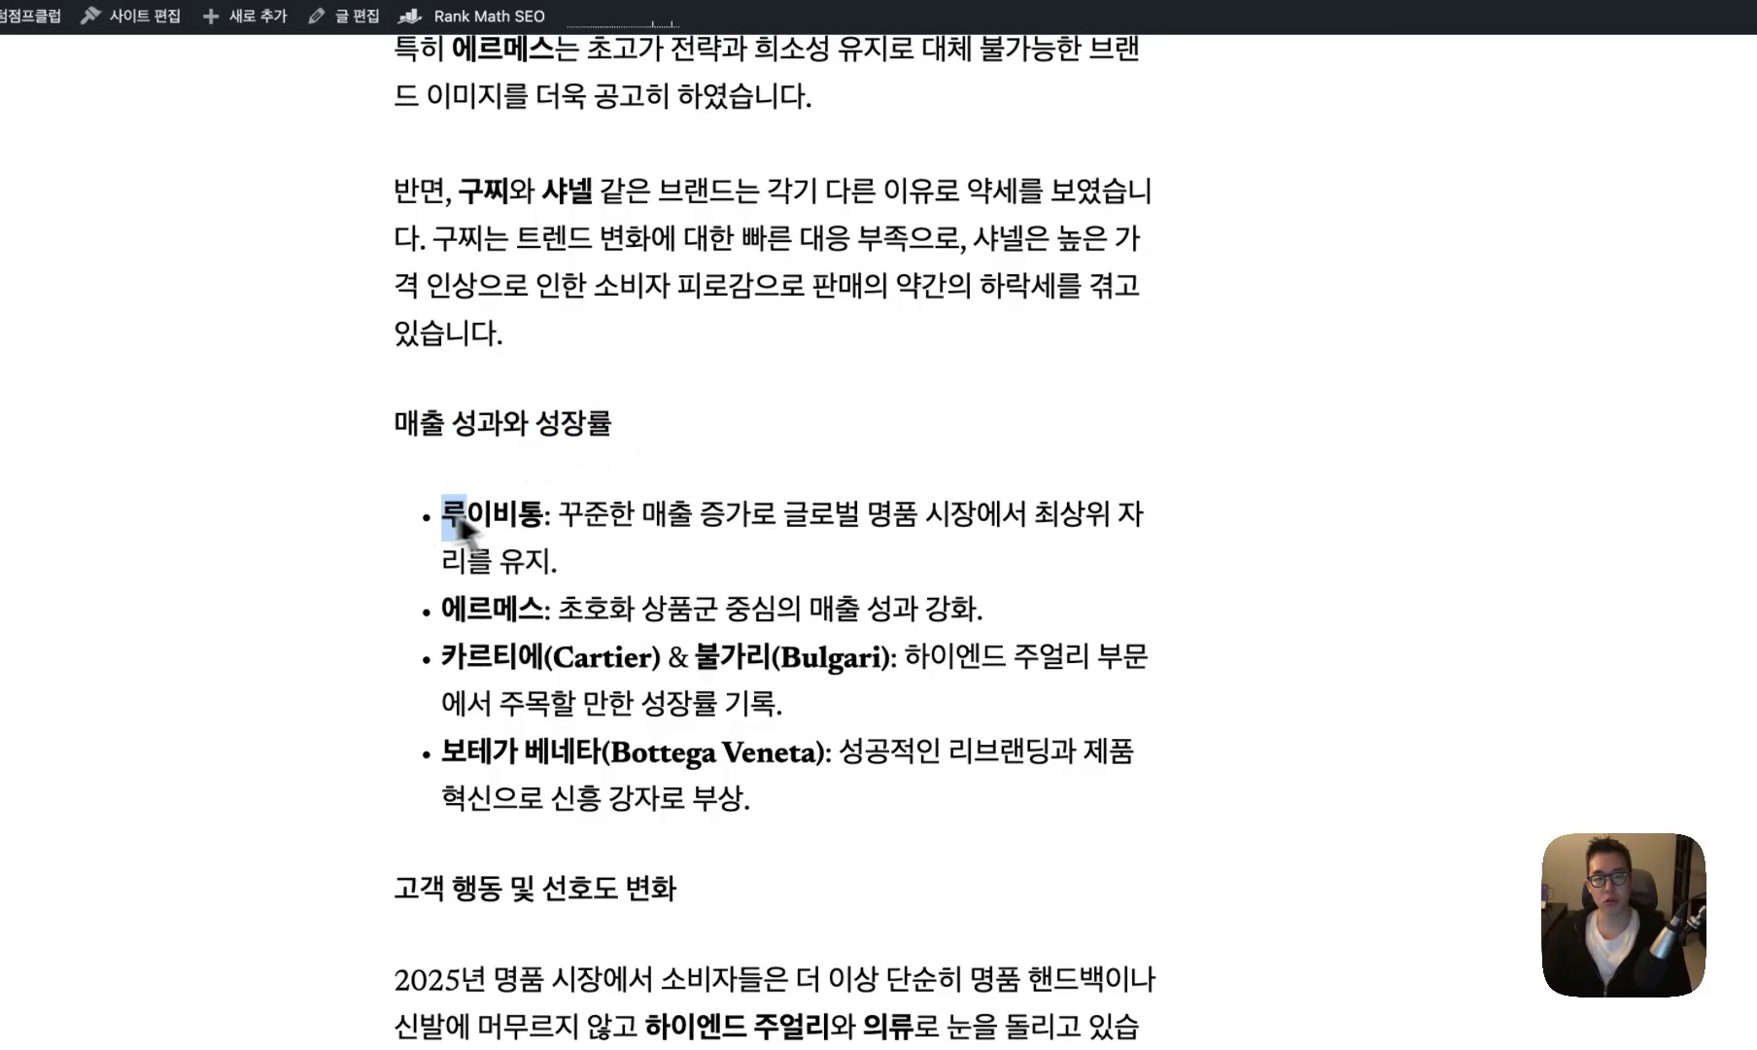
pyautogui.moveTo(559, 514); pyautogui.dragTo(899, 530)
pyautogui.moveTo(442, 608); pyautogui.dragTo(987, 627)
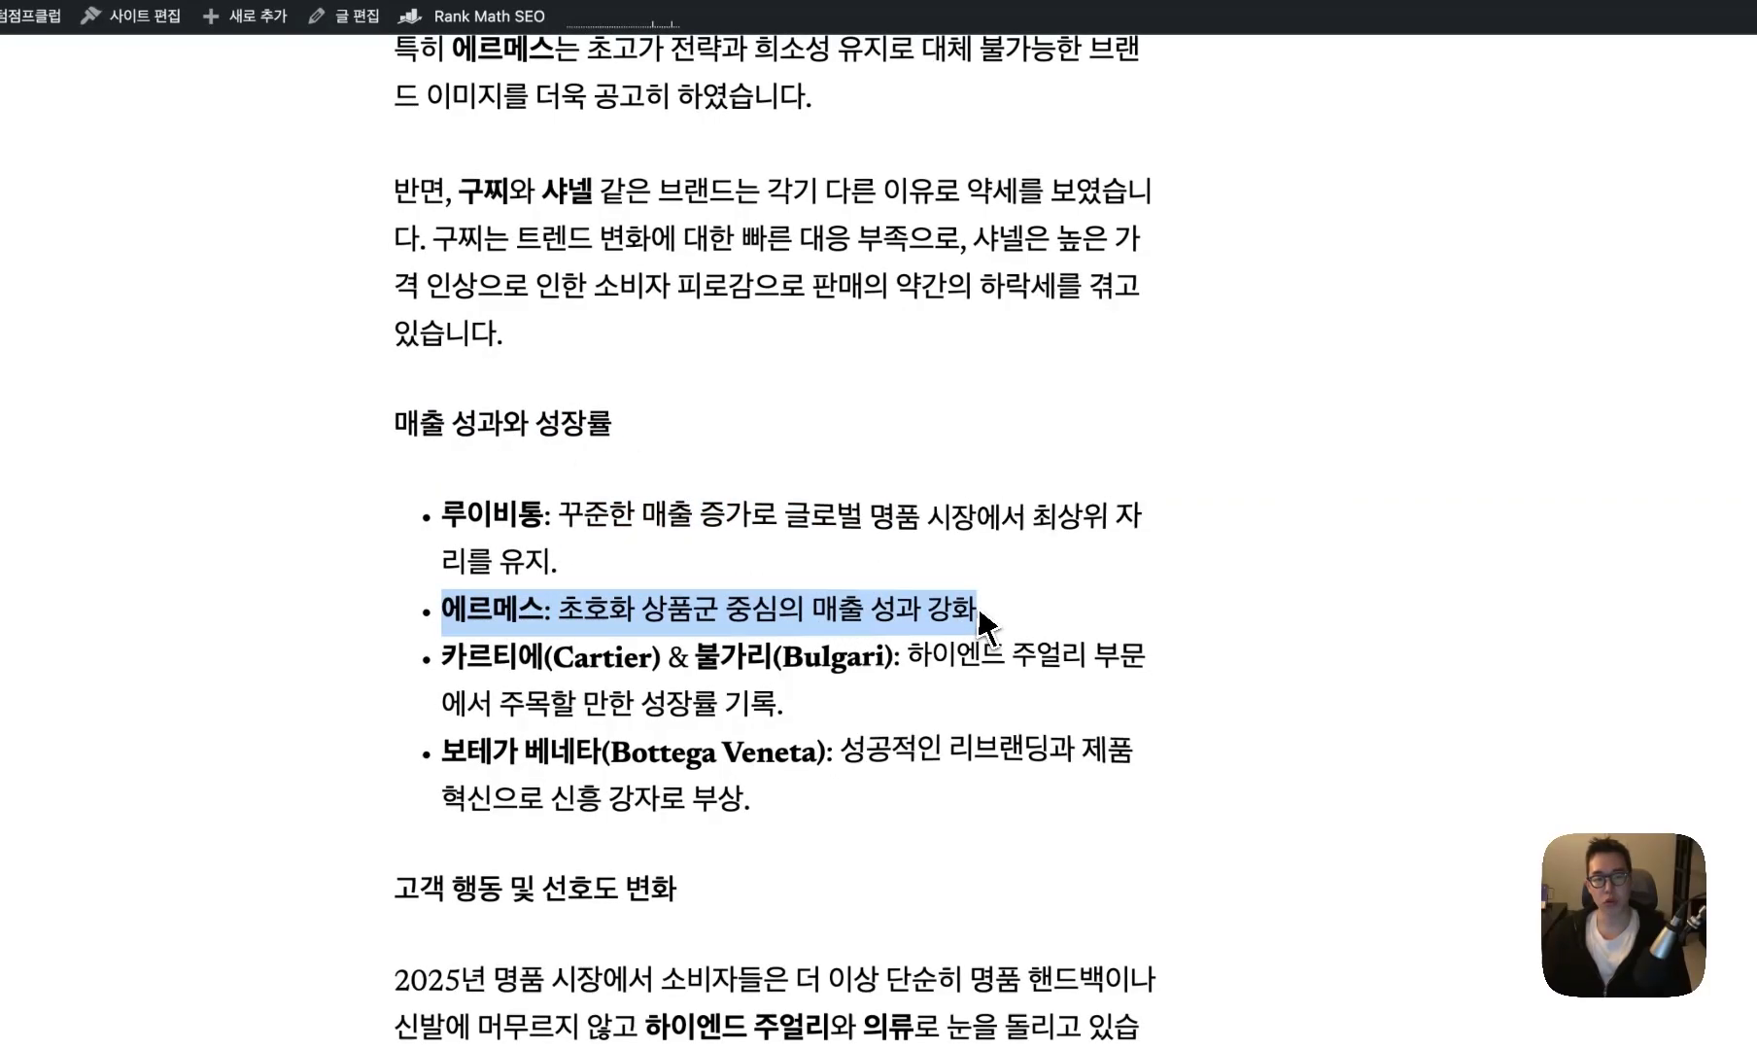
pyautogui.click(986, 627)
pyautogui.scroll(-3, 964, 615)
pyautogui.moveTo(696, 527); pyautogui.dragTo(1100, 551)
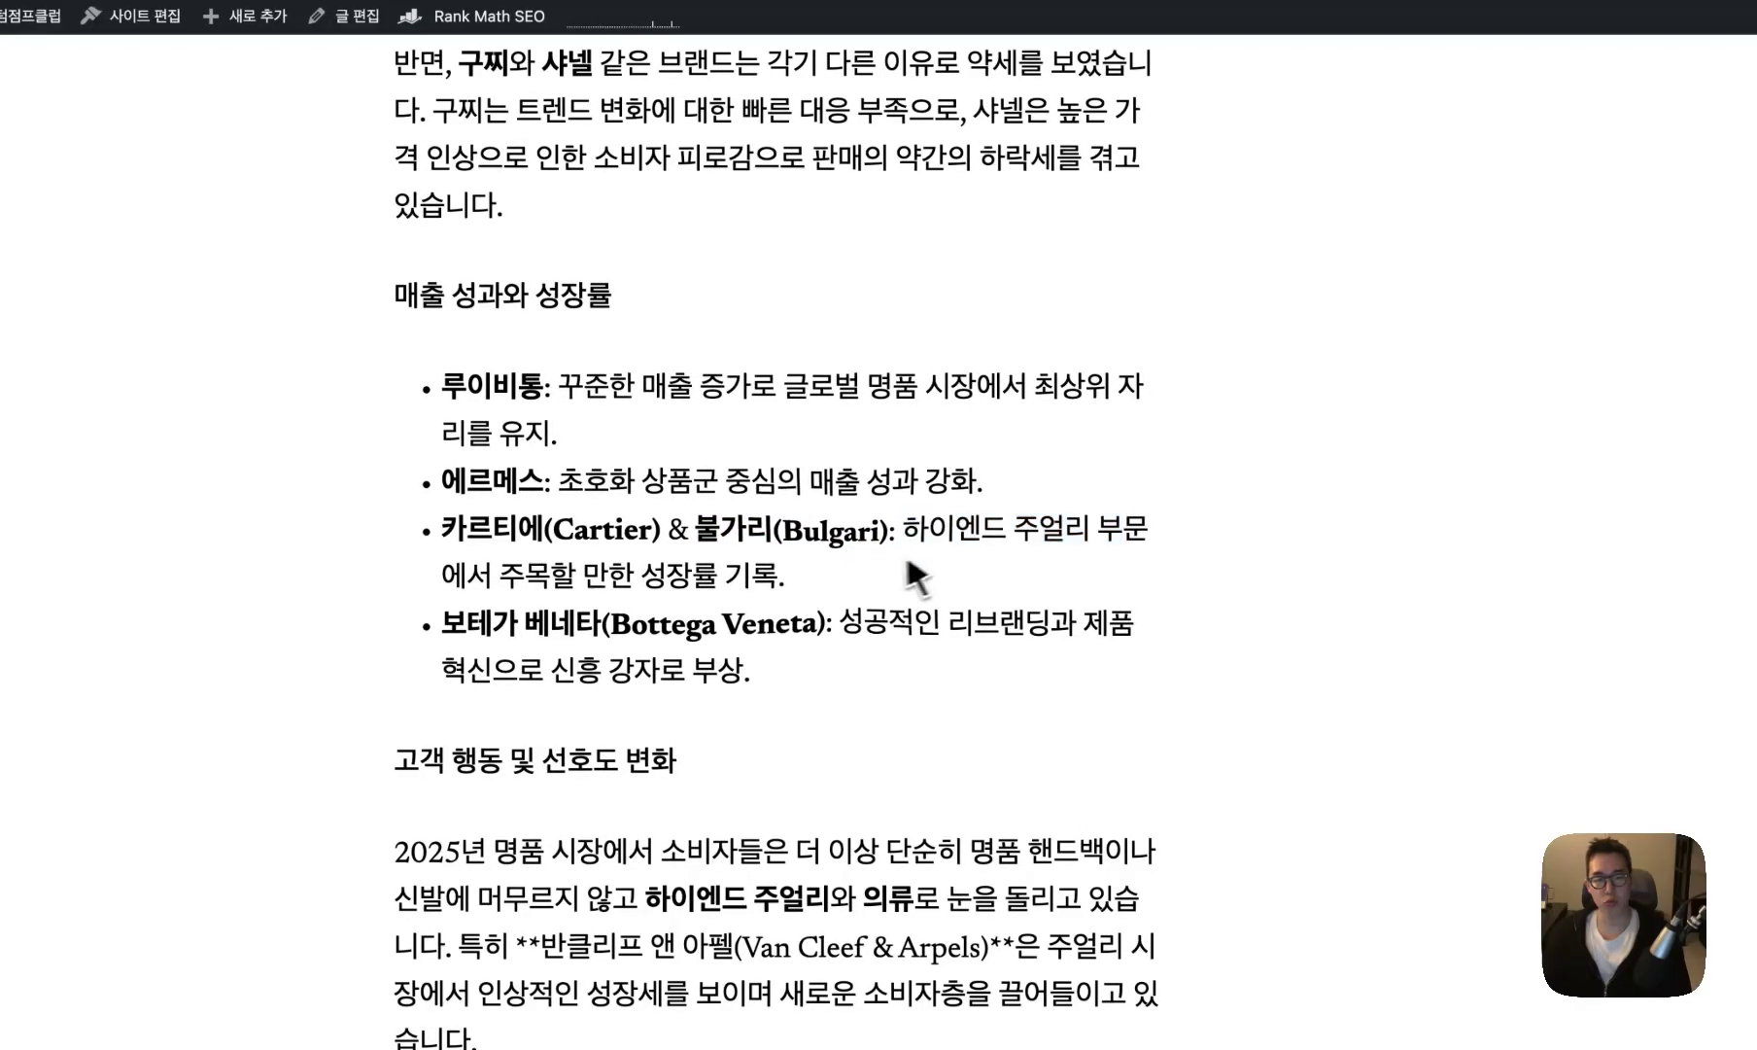
pyautogui.moveTo(910, 572); pyautogui.dragTo(596, 588)
pyautogui.click(447, 579)
pyautogui.scroll(-1, 447, 578)
pyautogui.moveTo(447, 578); pyautogui.dragTo(1027, 584)
pyautogui.click(1147, 598)
pyautogui.scroll(-5, 718, 697)
pyautogui.moveTo(588, 357); pyautogui.dragTo(729, 362)
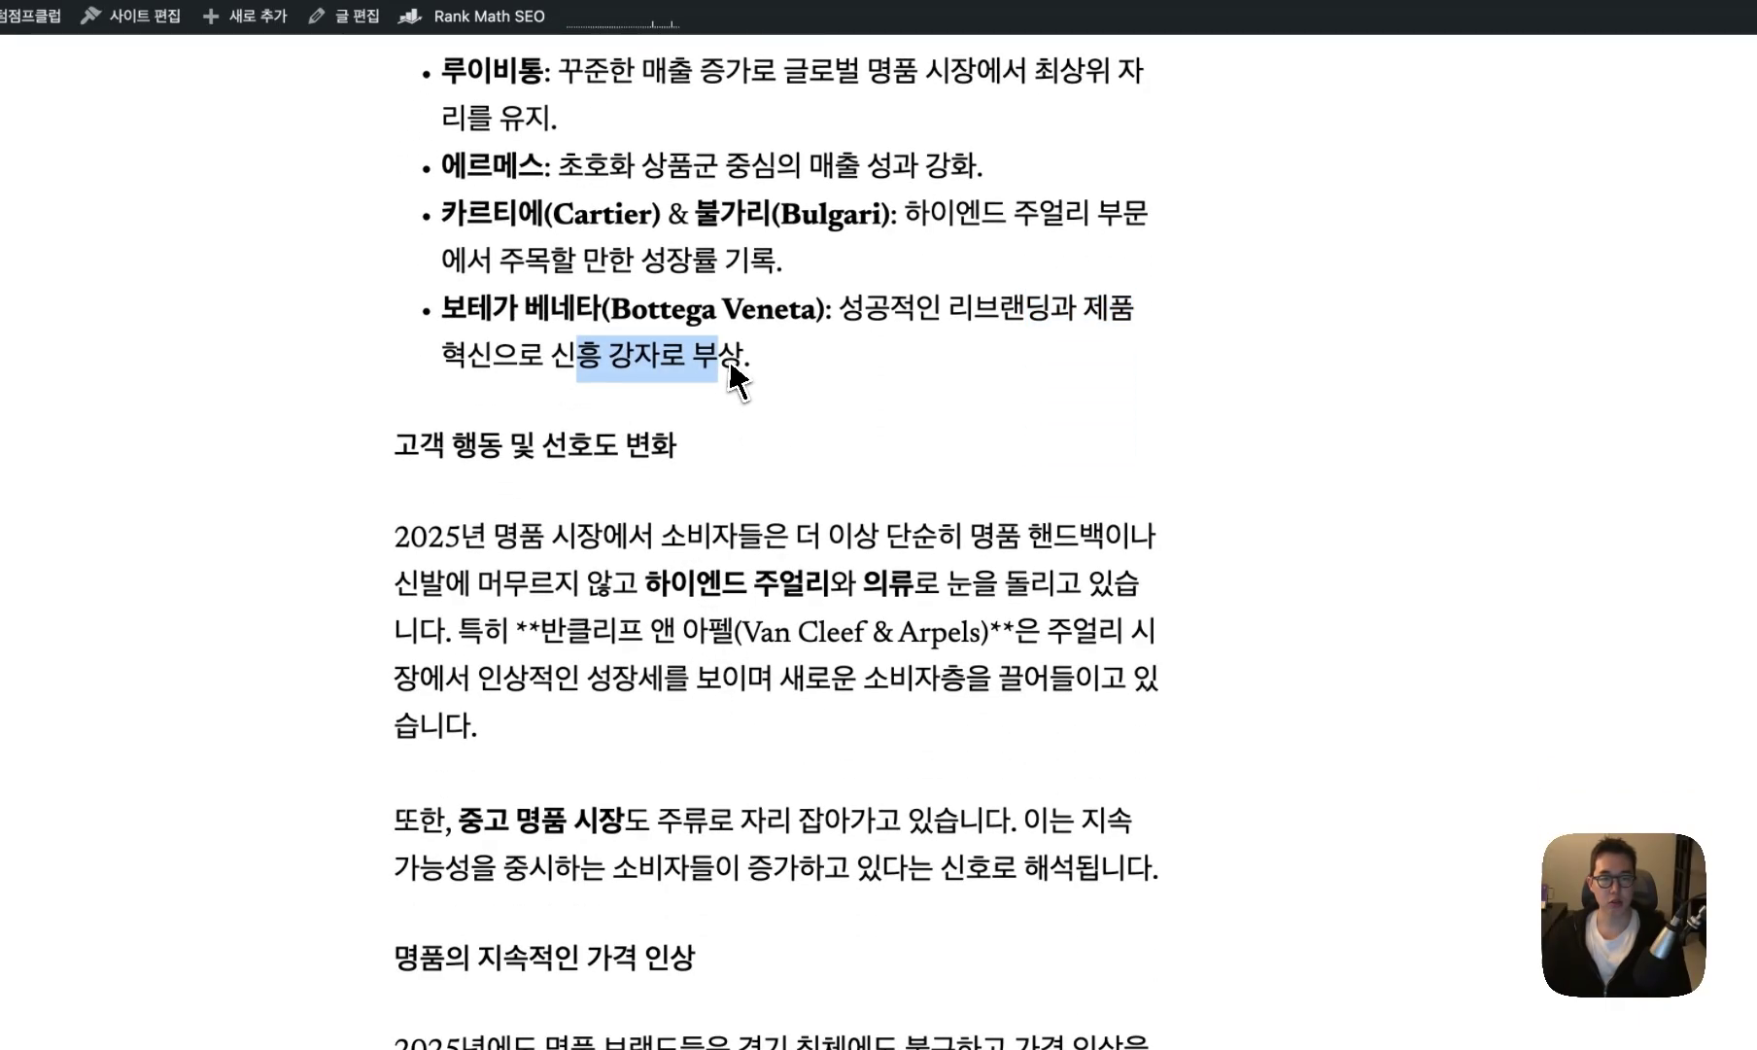
pyautogui.click(730, 388)
pyautogui.scroll(-5, 724, 394)
pyautogui.scroll(-15, 717, 394)
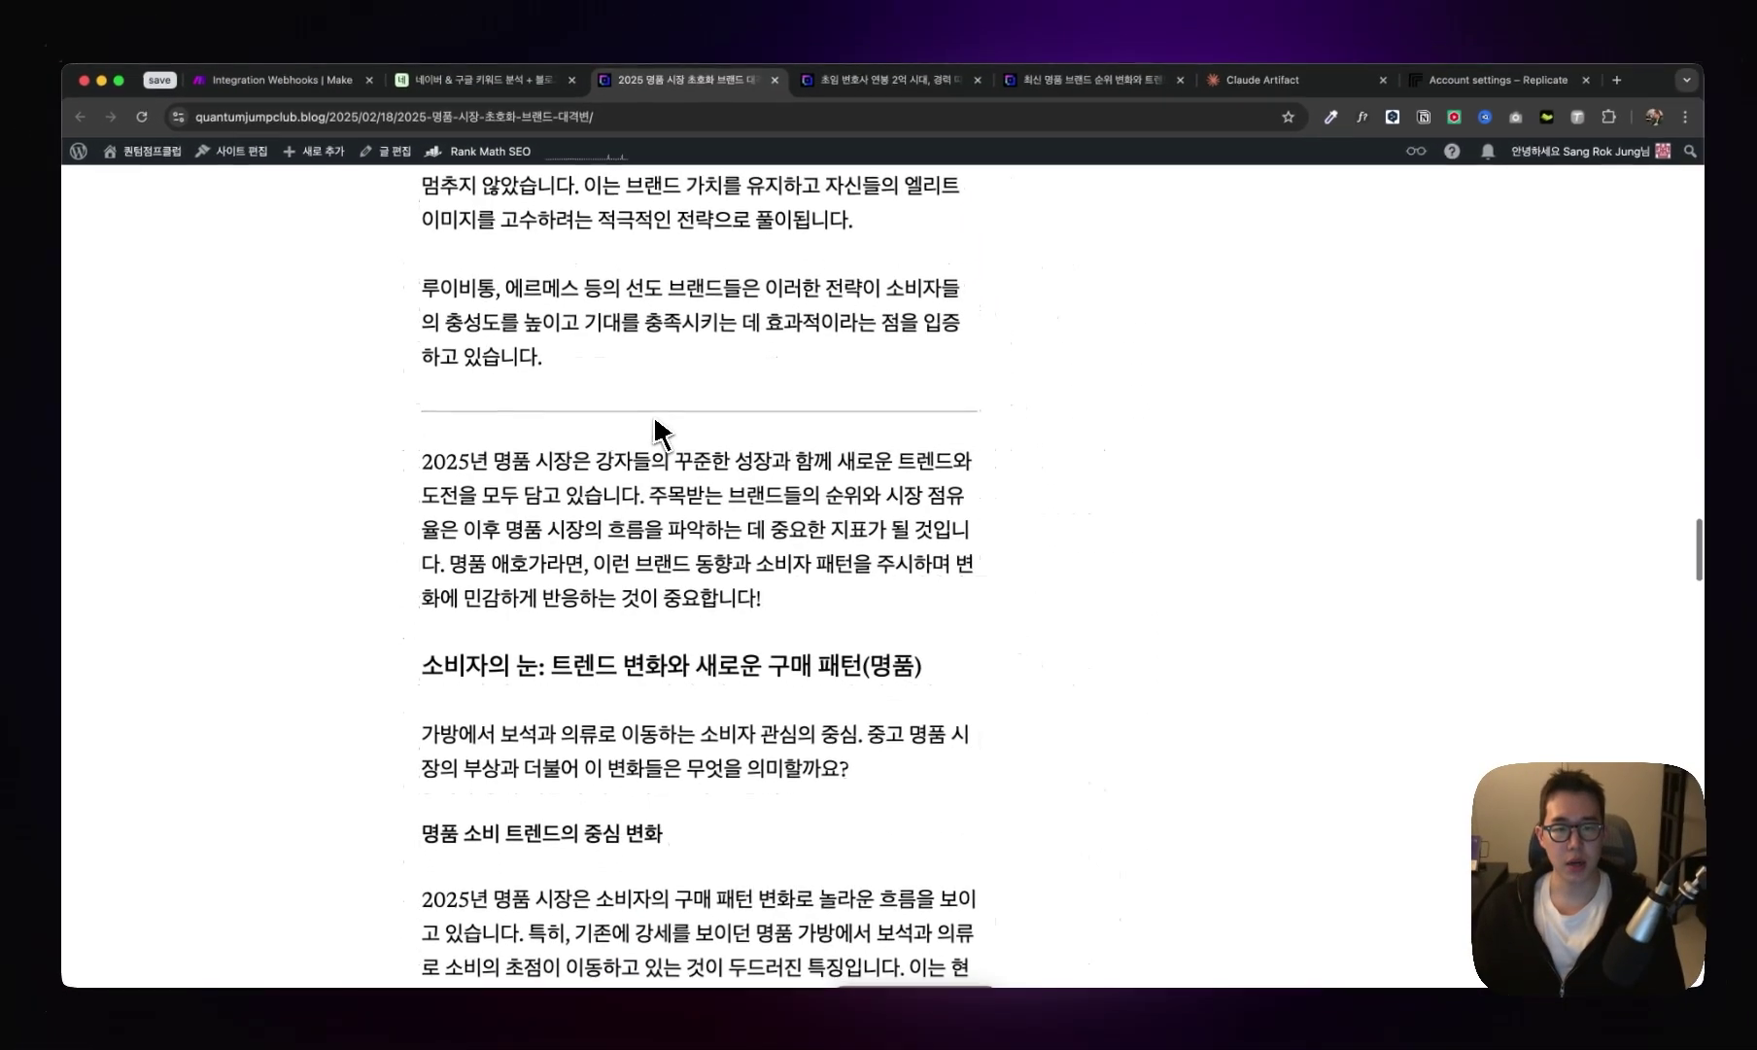
# - Scroll down the luxury-market article, highlighting the Louis Vuitton and Hermès sentence
pyautogui.scroll(-9, 654, 427)
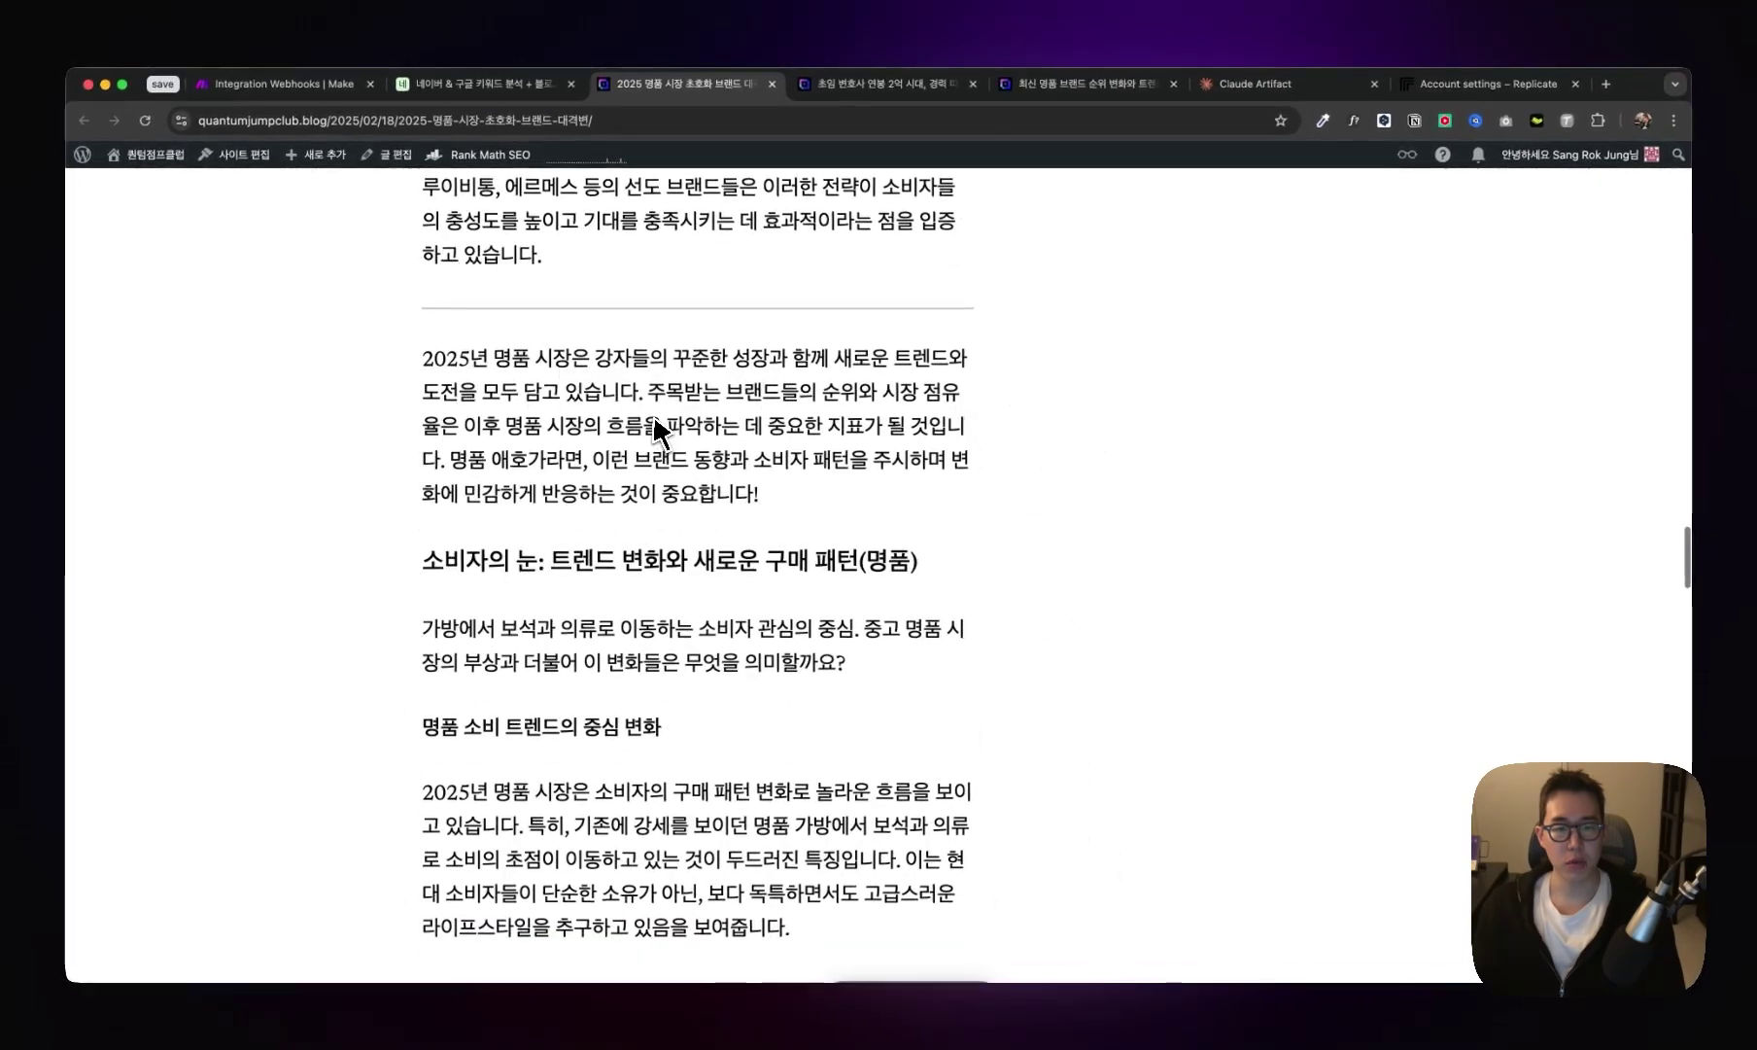
pyautogui.scroll(-10, 653, 421)
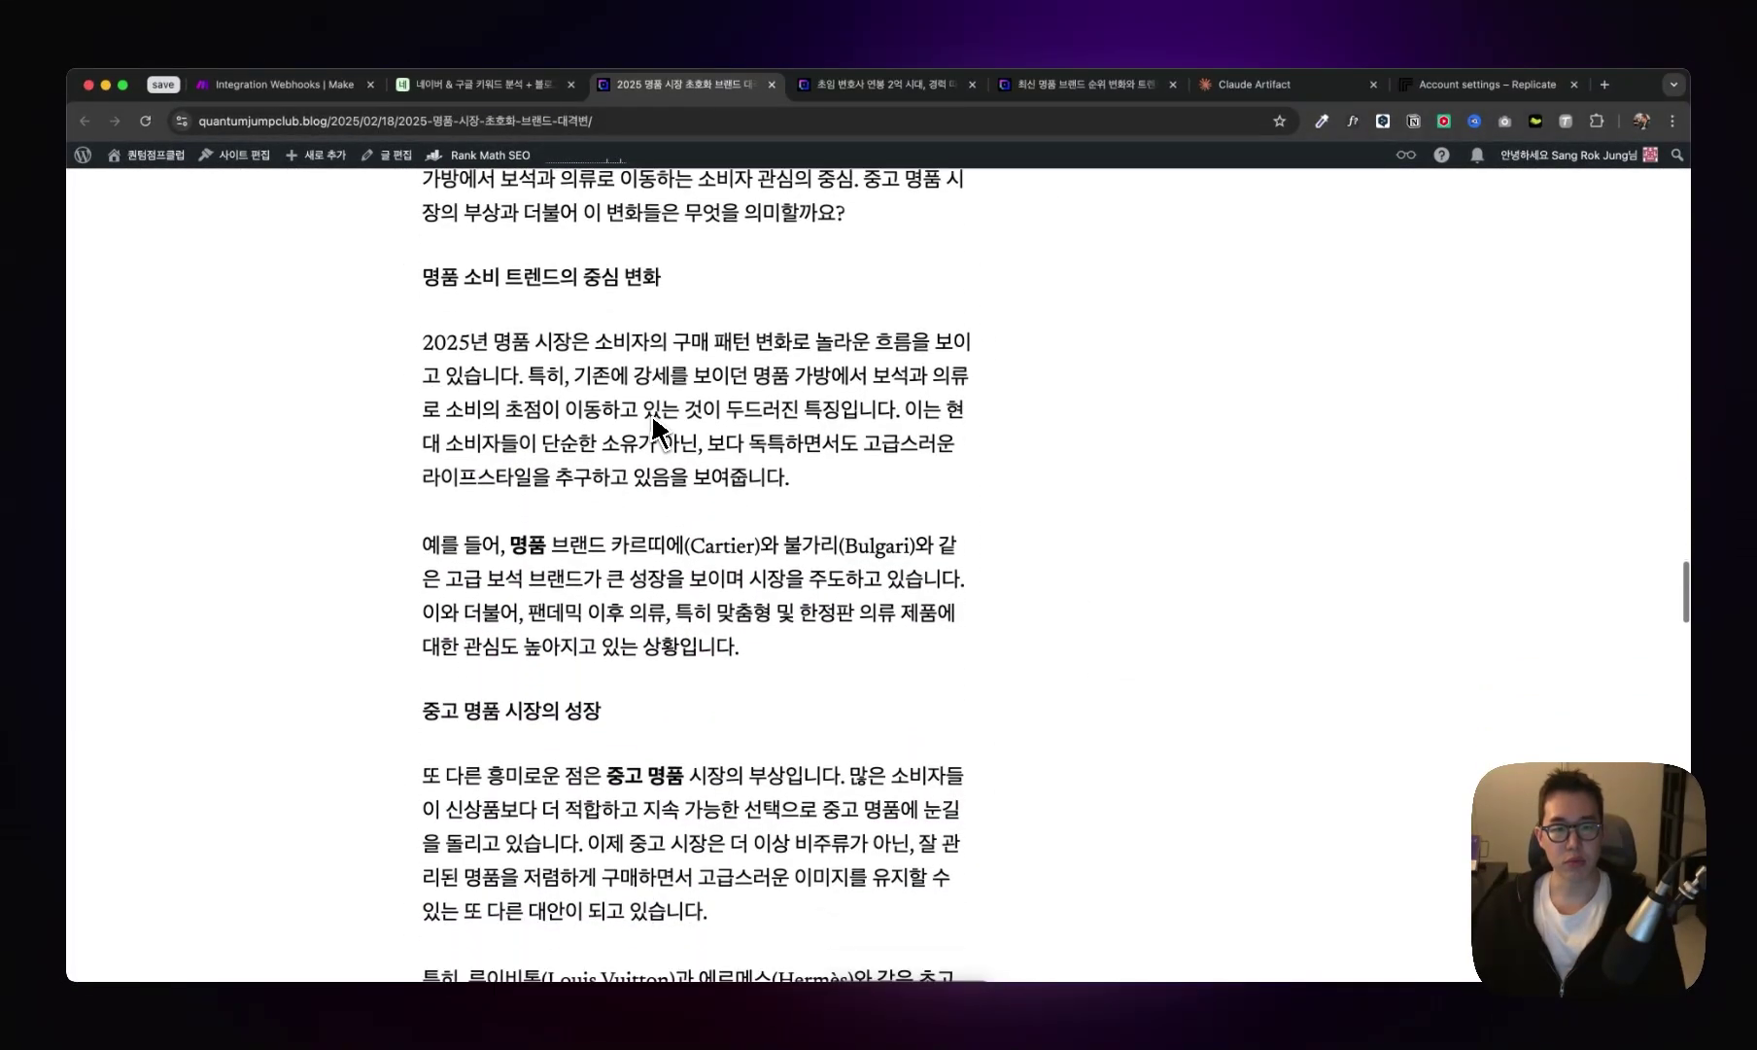
pyautogui.scroll(-4, 654, 425)
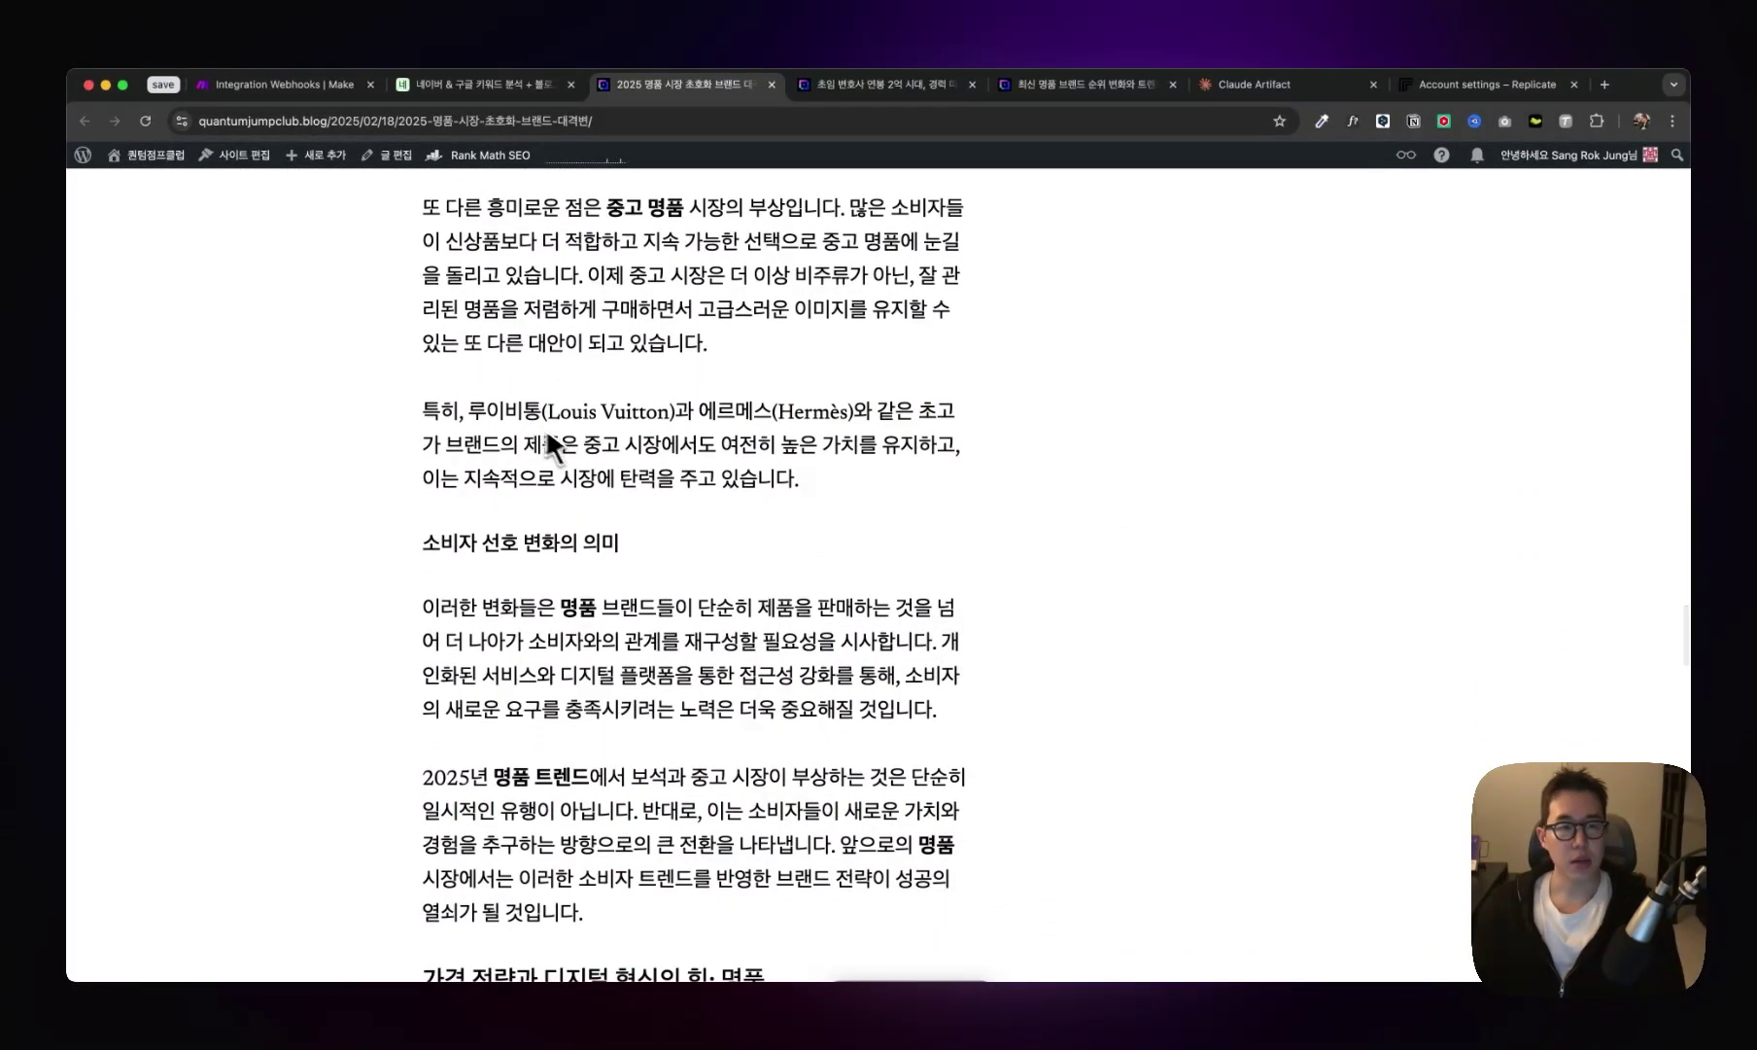
pyautogui.moveTo(469, 353); pyautogui.dragTo(824, 361)
pyautogui.moveTo(938, 428); pyautogui.dragTo(1121, 475)
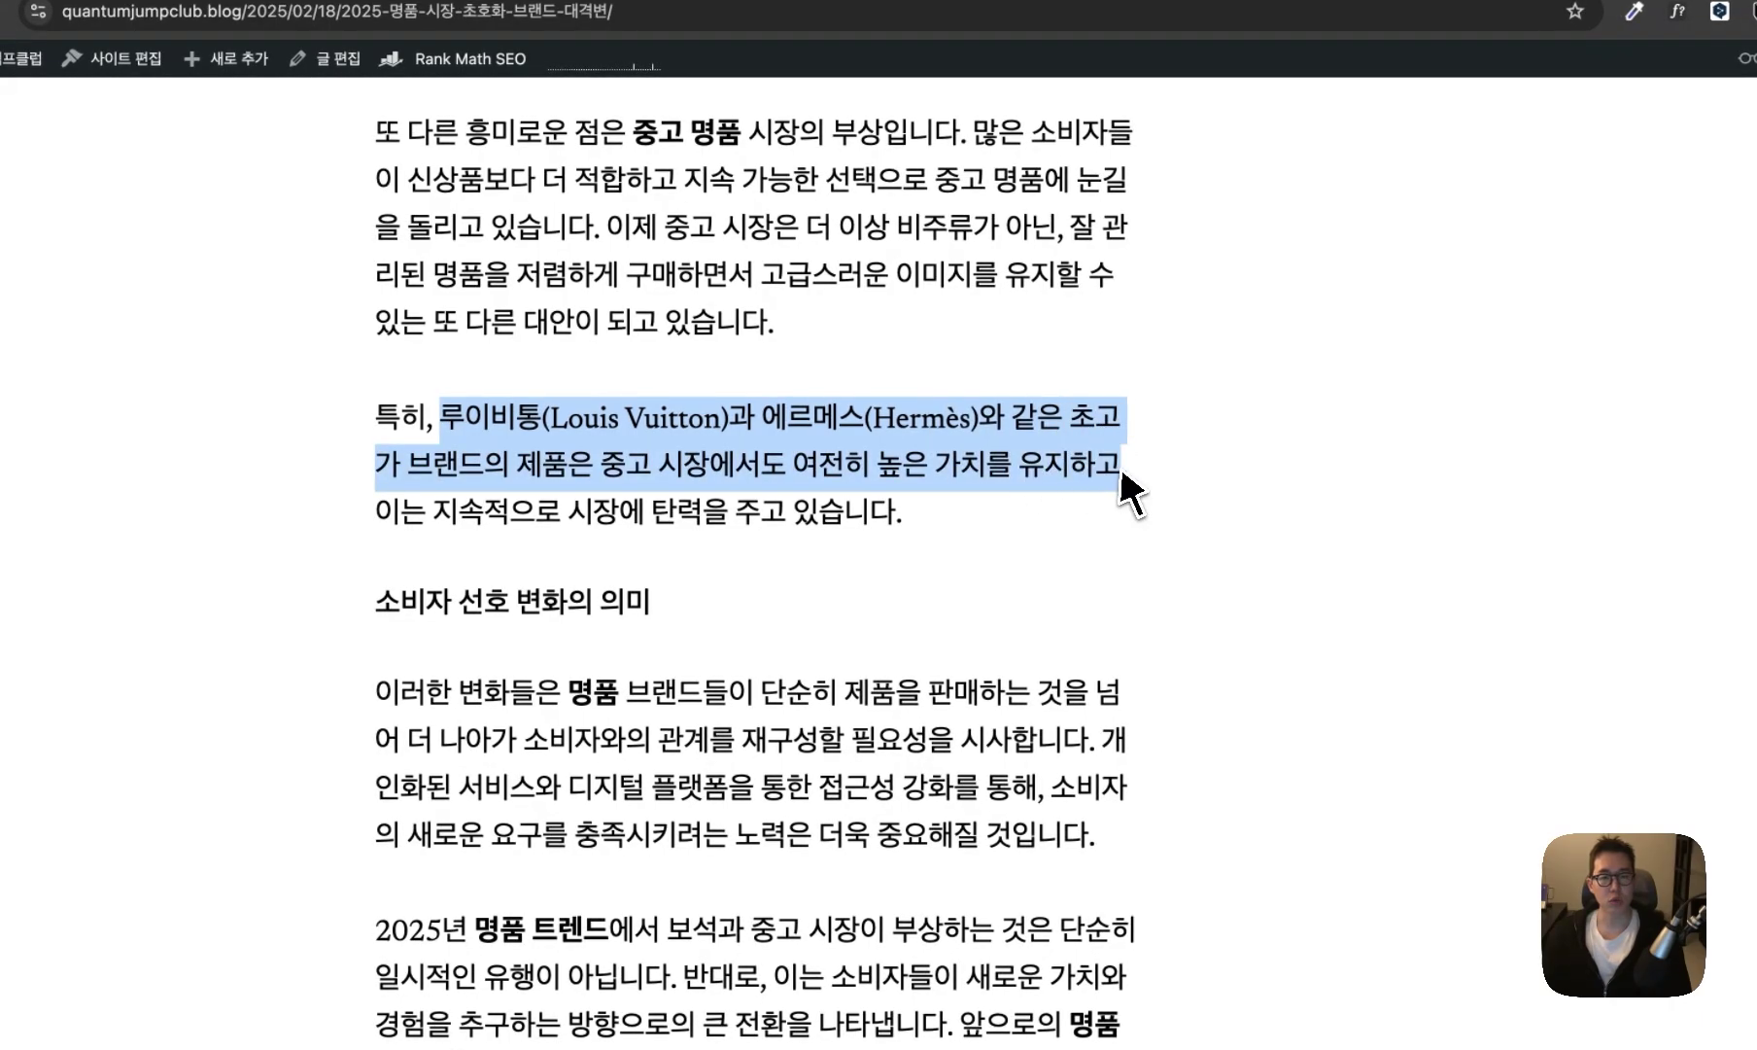
pyautogui.click(1004, 424)
# - Highlight the market-resilience sentence, scroll to the post's end and back, then go to the class landing page
pyautogui.moveTo(909, 512); pyautogui.dragTo(613, 515)
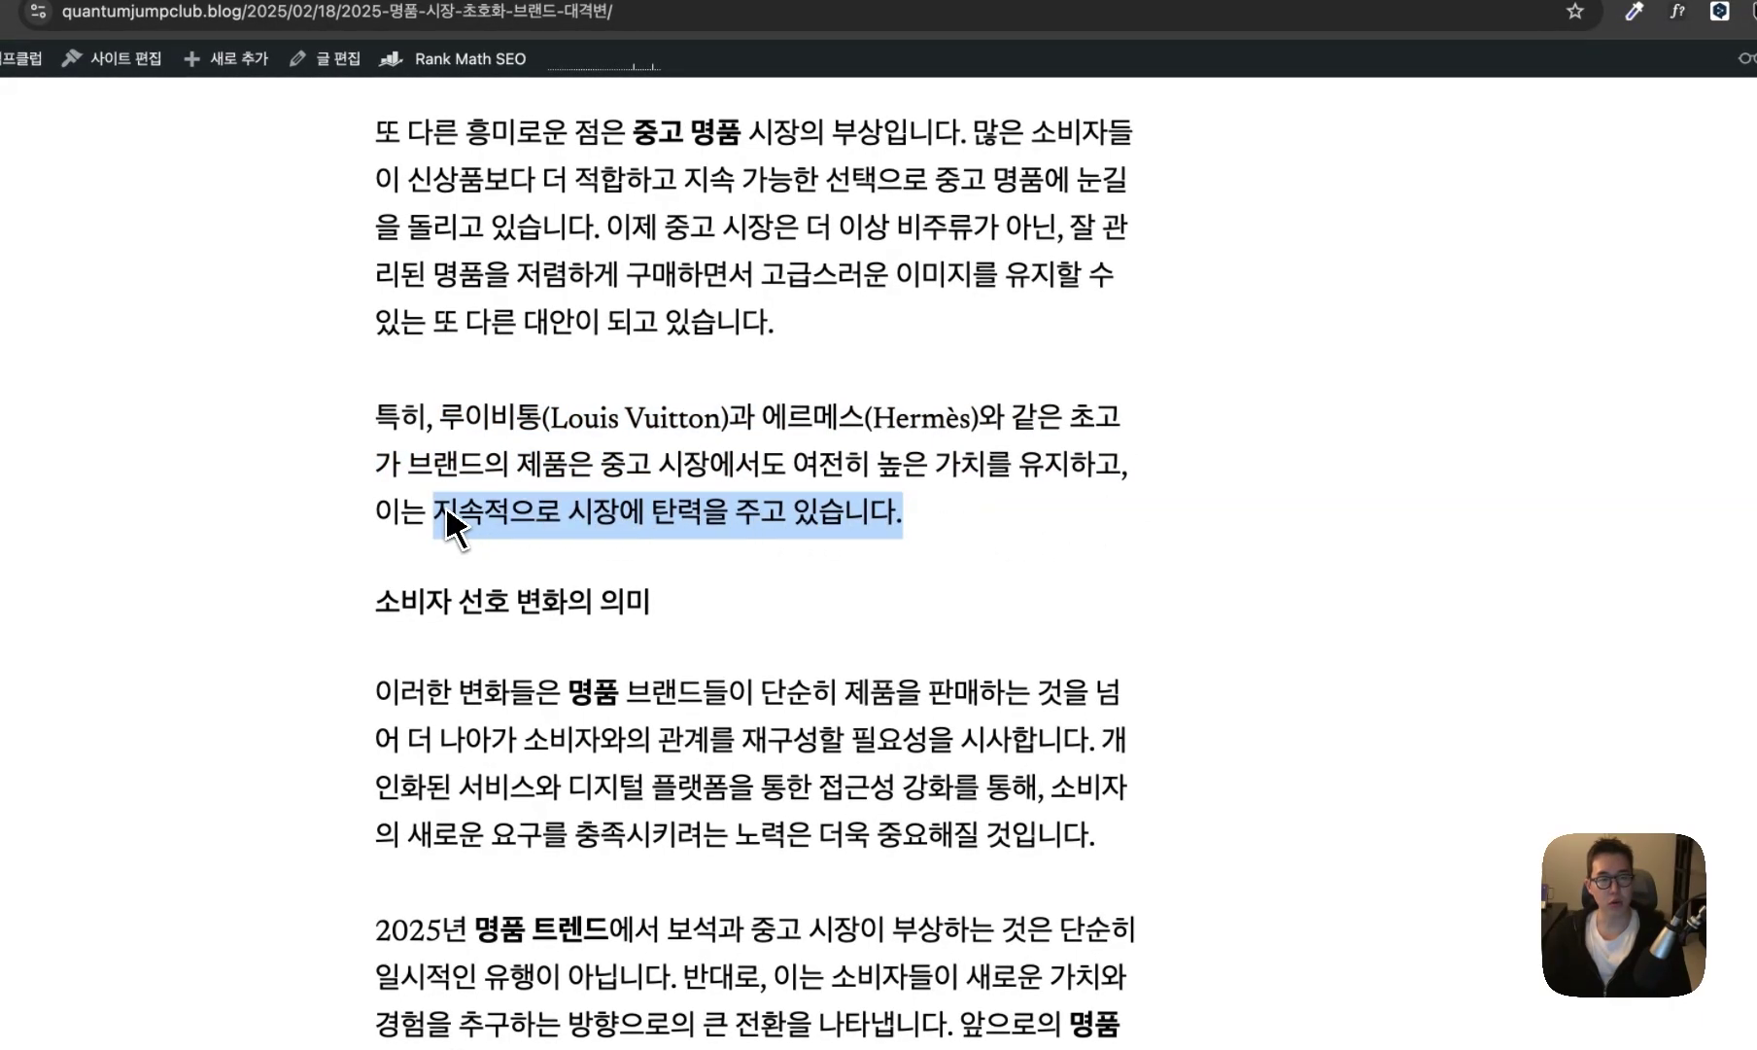
pyautogui.click(462, 443)
pyautogui.scroll(-12, 714, 423)
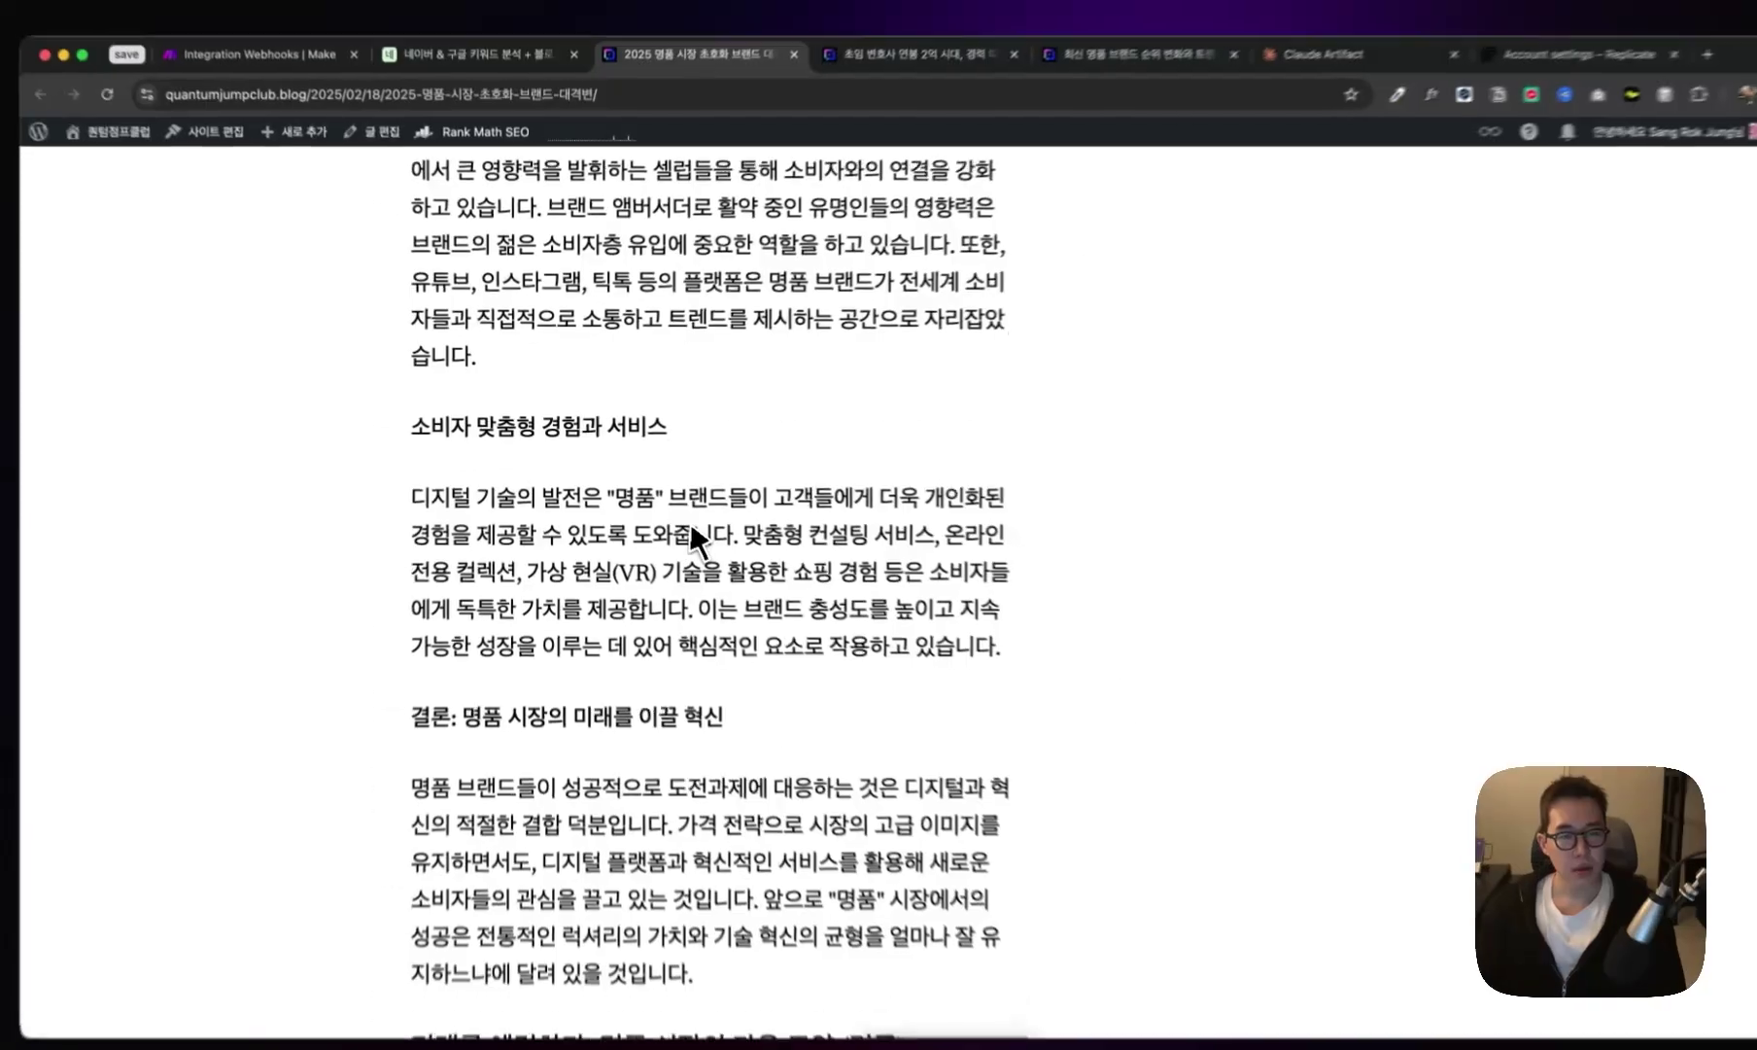
pyautogui.scroll(-15, 685, 530)
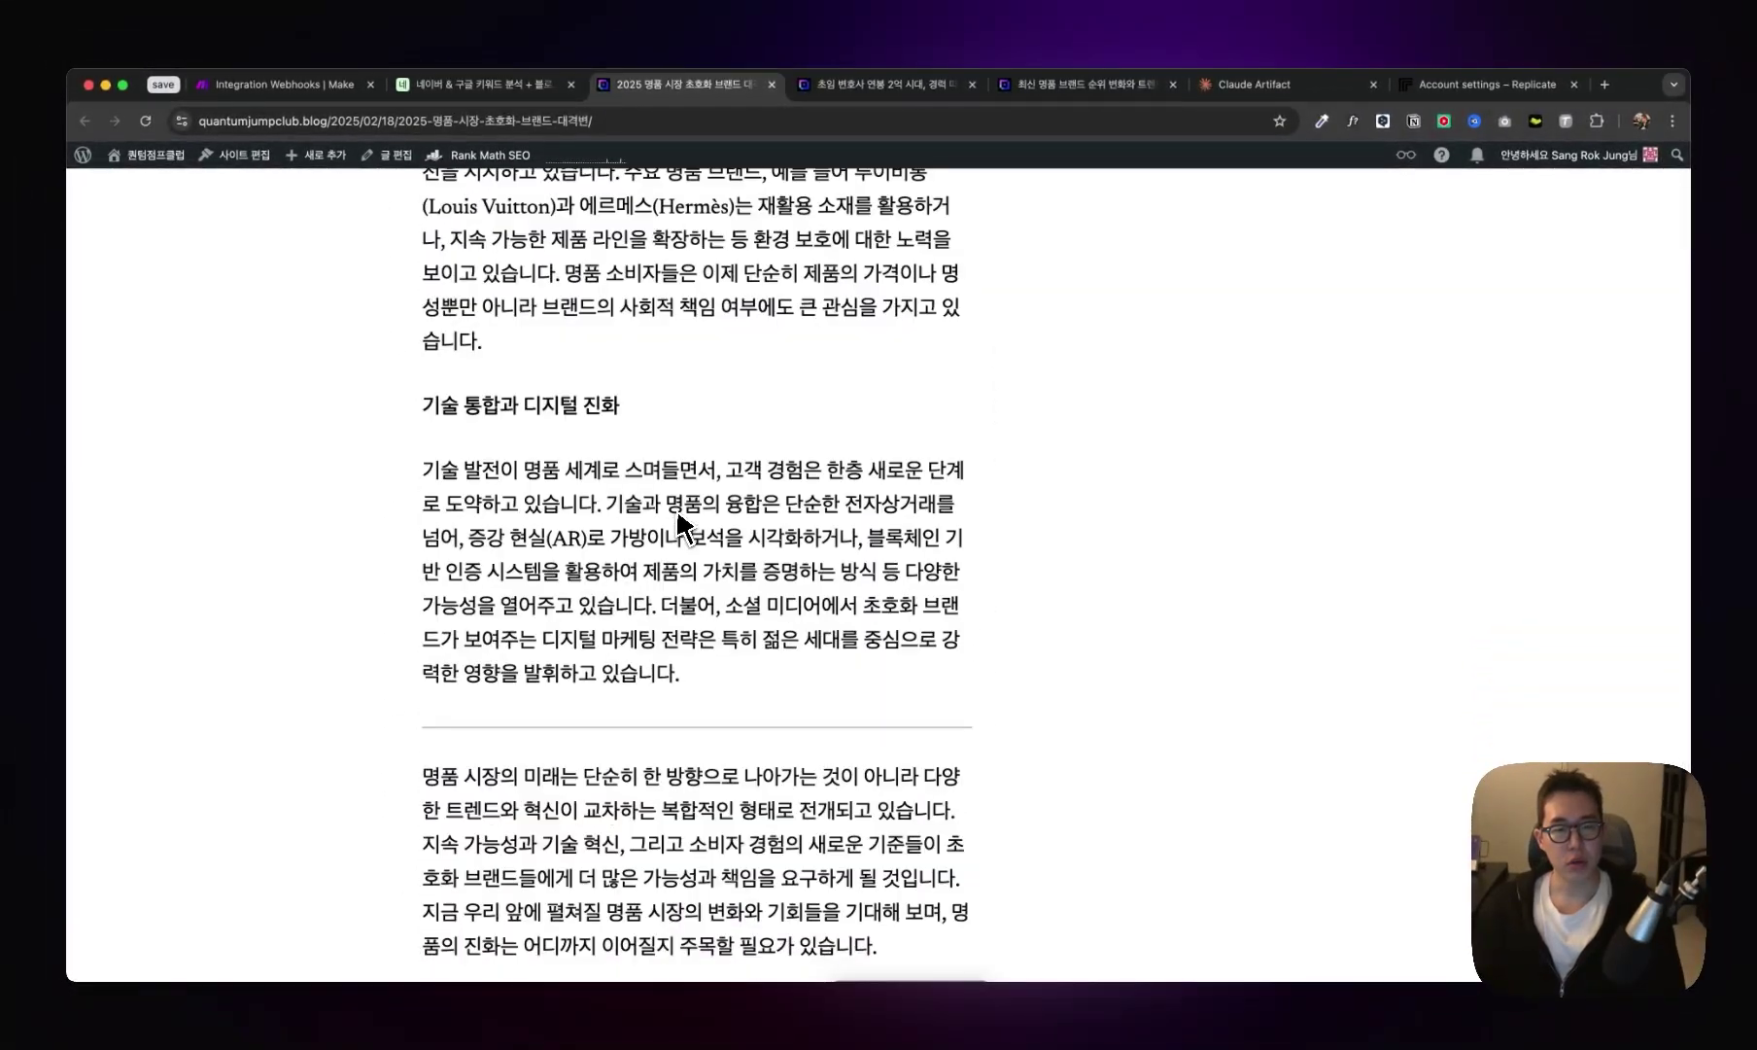
pyautogui.scroll(20, 684, 528)
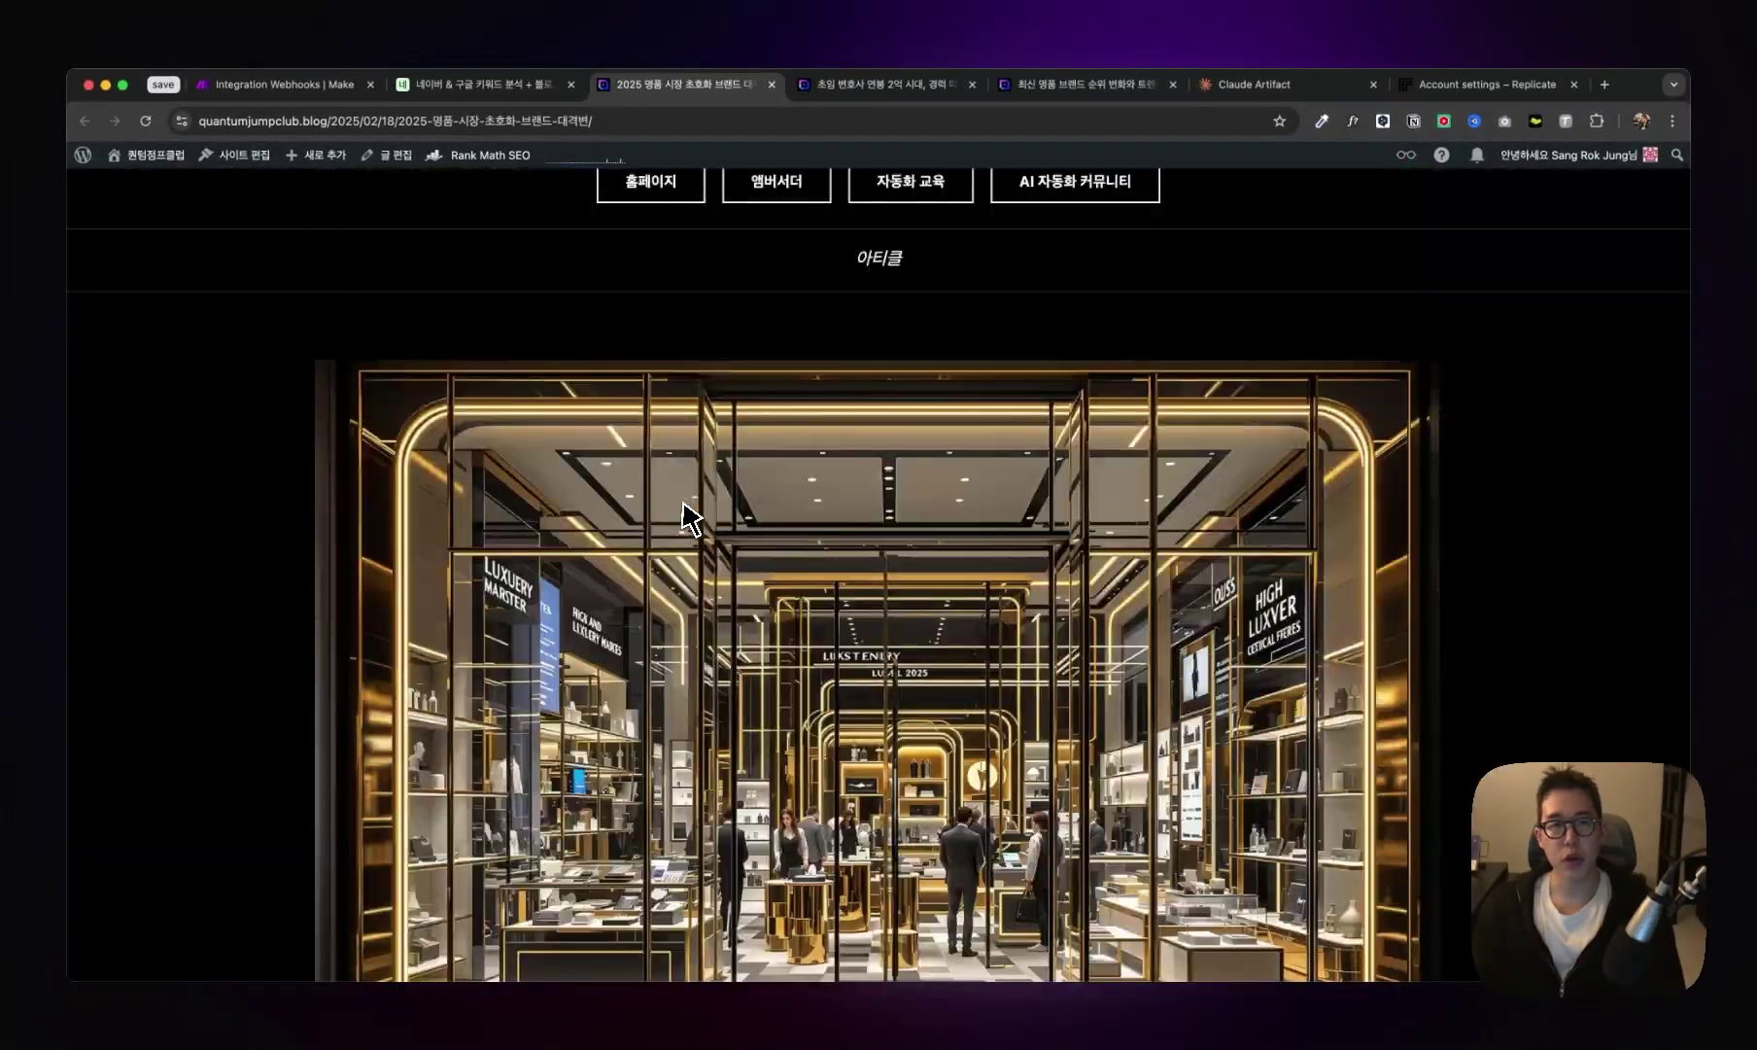
pyautogui.scroll(5, 690, 515)
pyautogui.click(1254, 85)
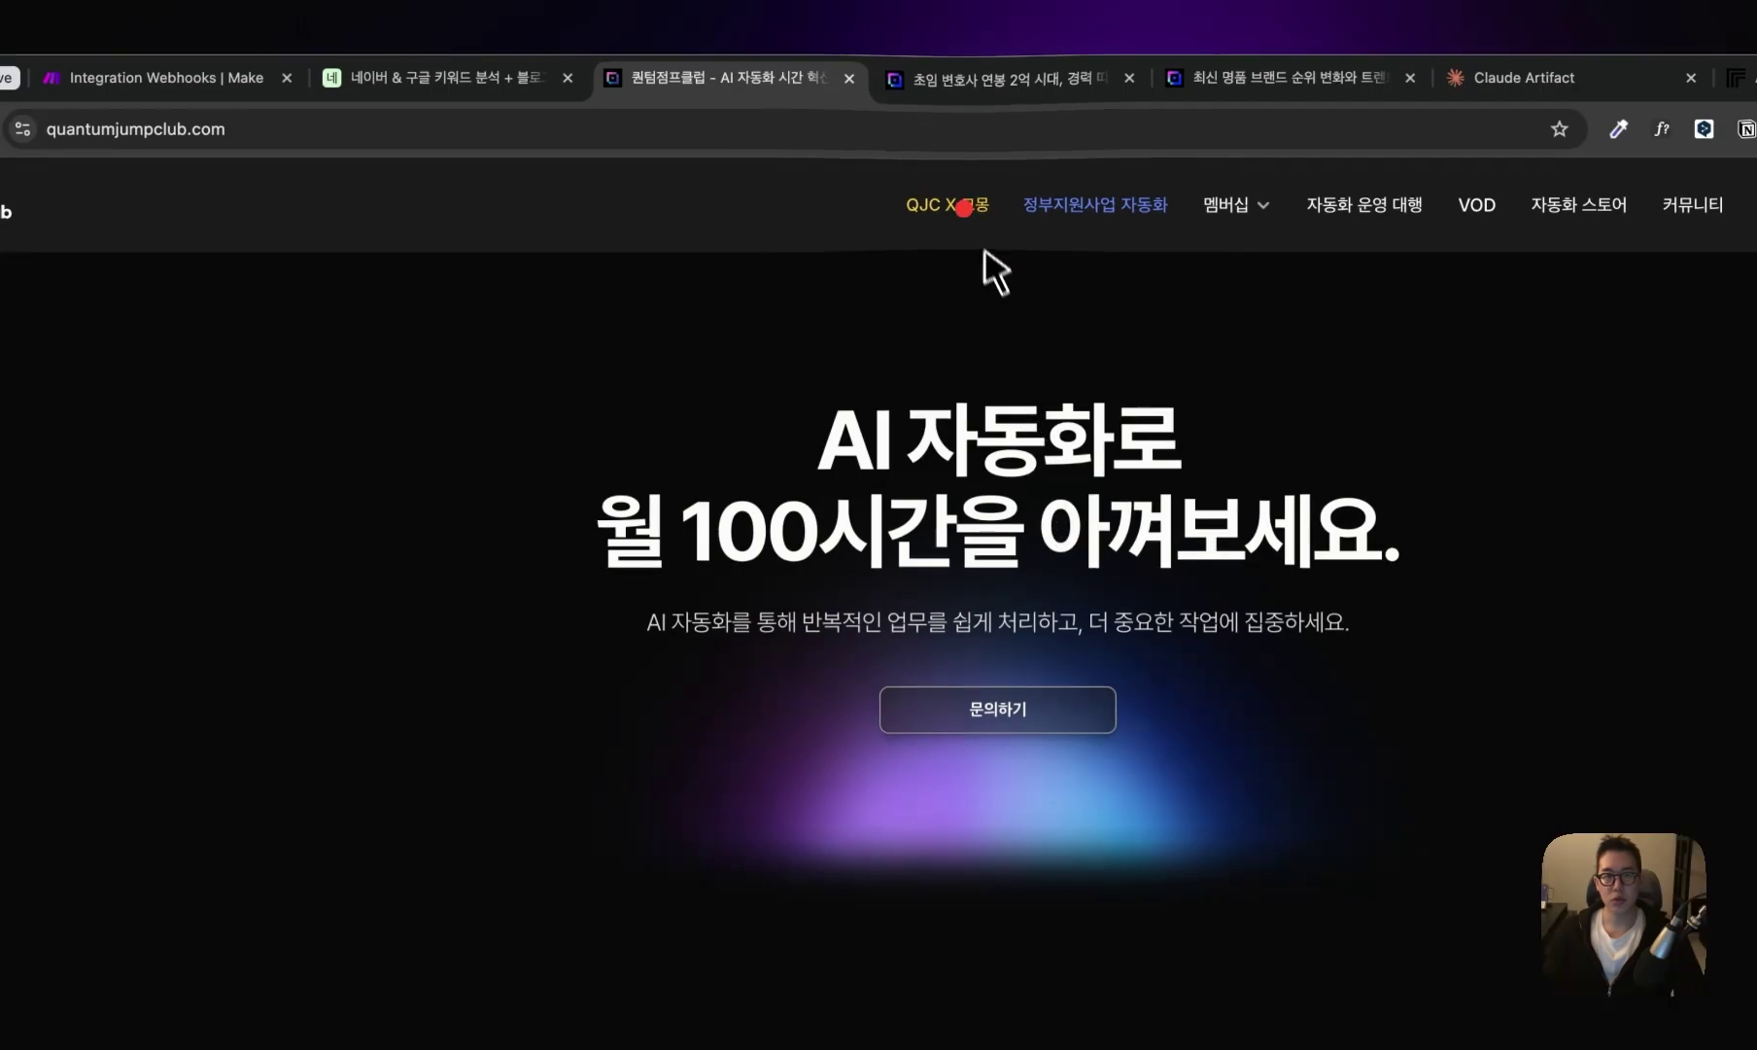
# - Open the QJC X 크몽 page, then the kmong listing for the AI automation handbook, and scroll to its notice
pyautogui.click(963, 206)
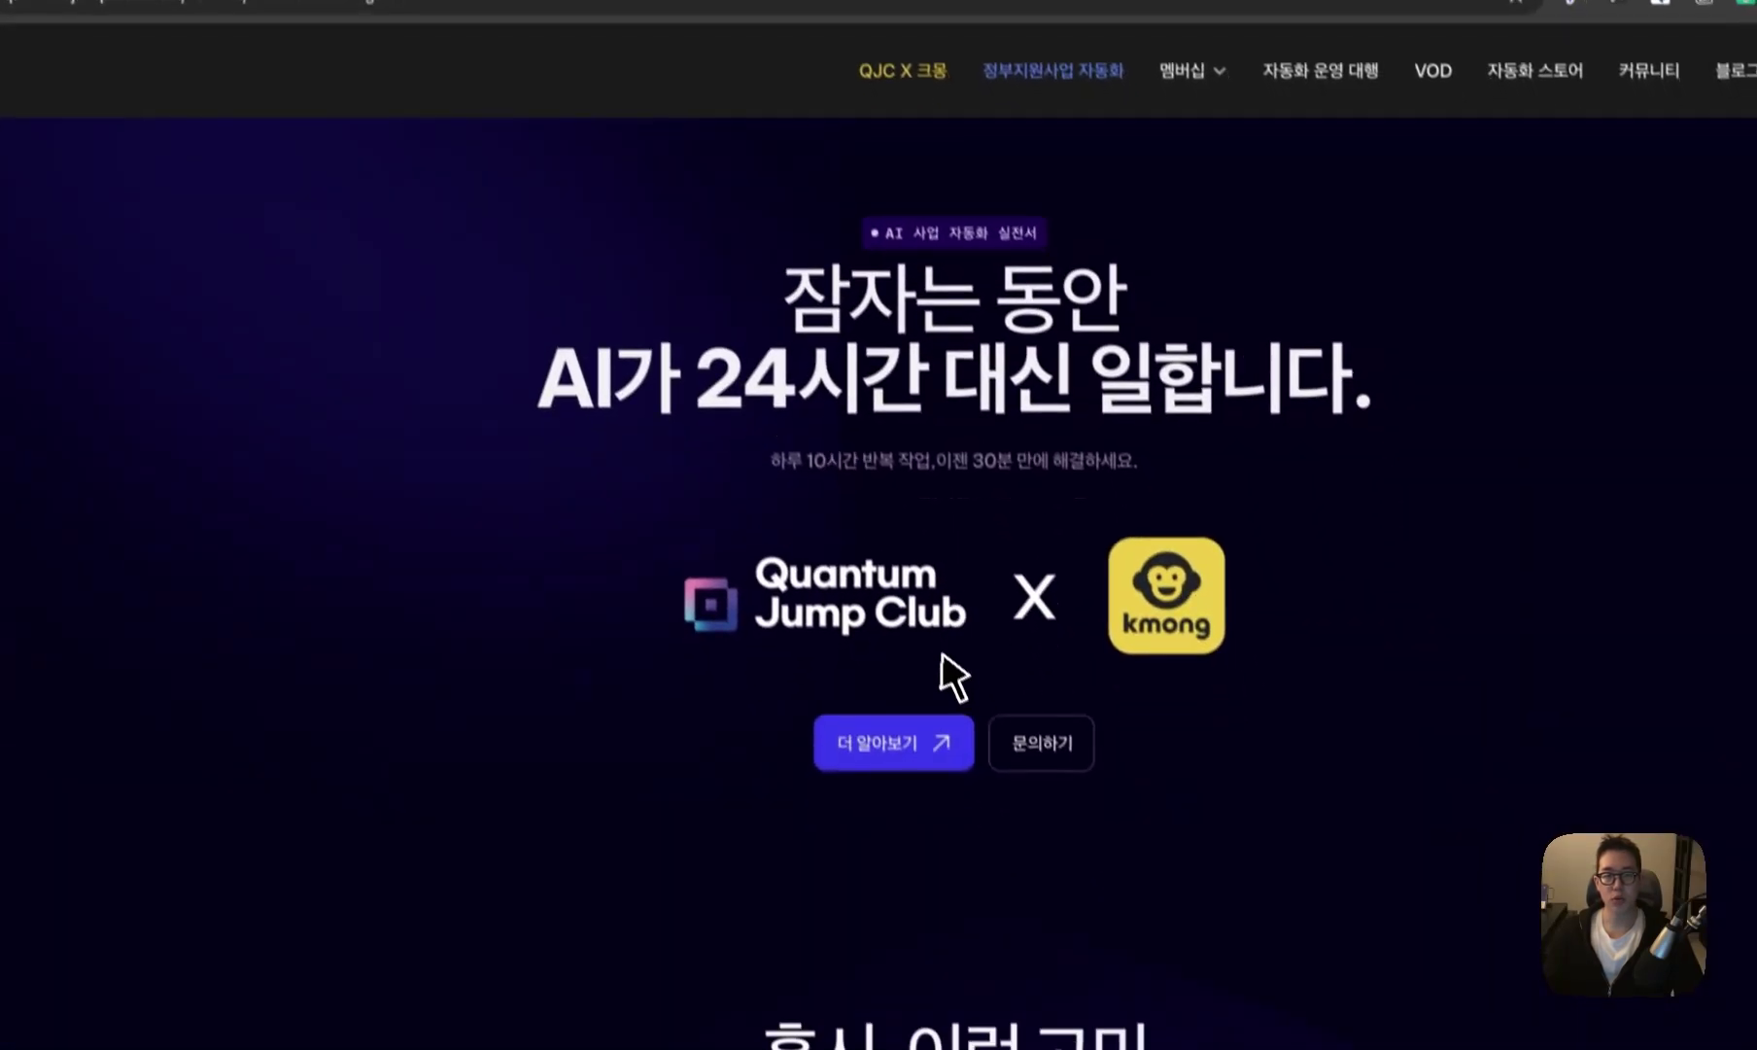
pyautogui.scroll(-2, 940, 653)
pyautogui.click(900, 637)
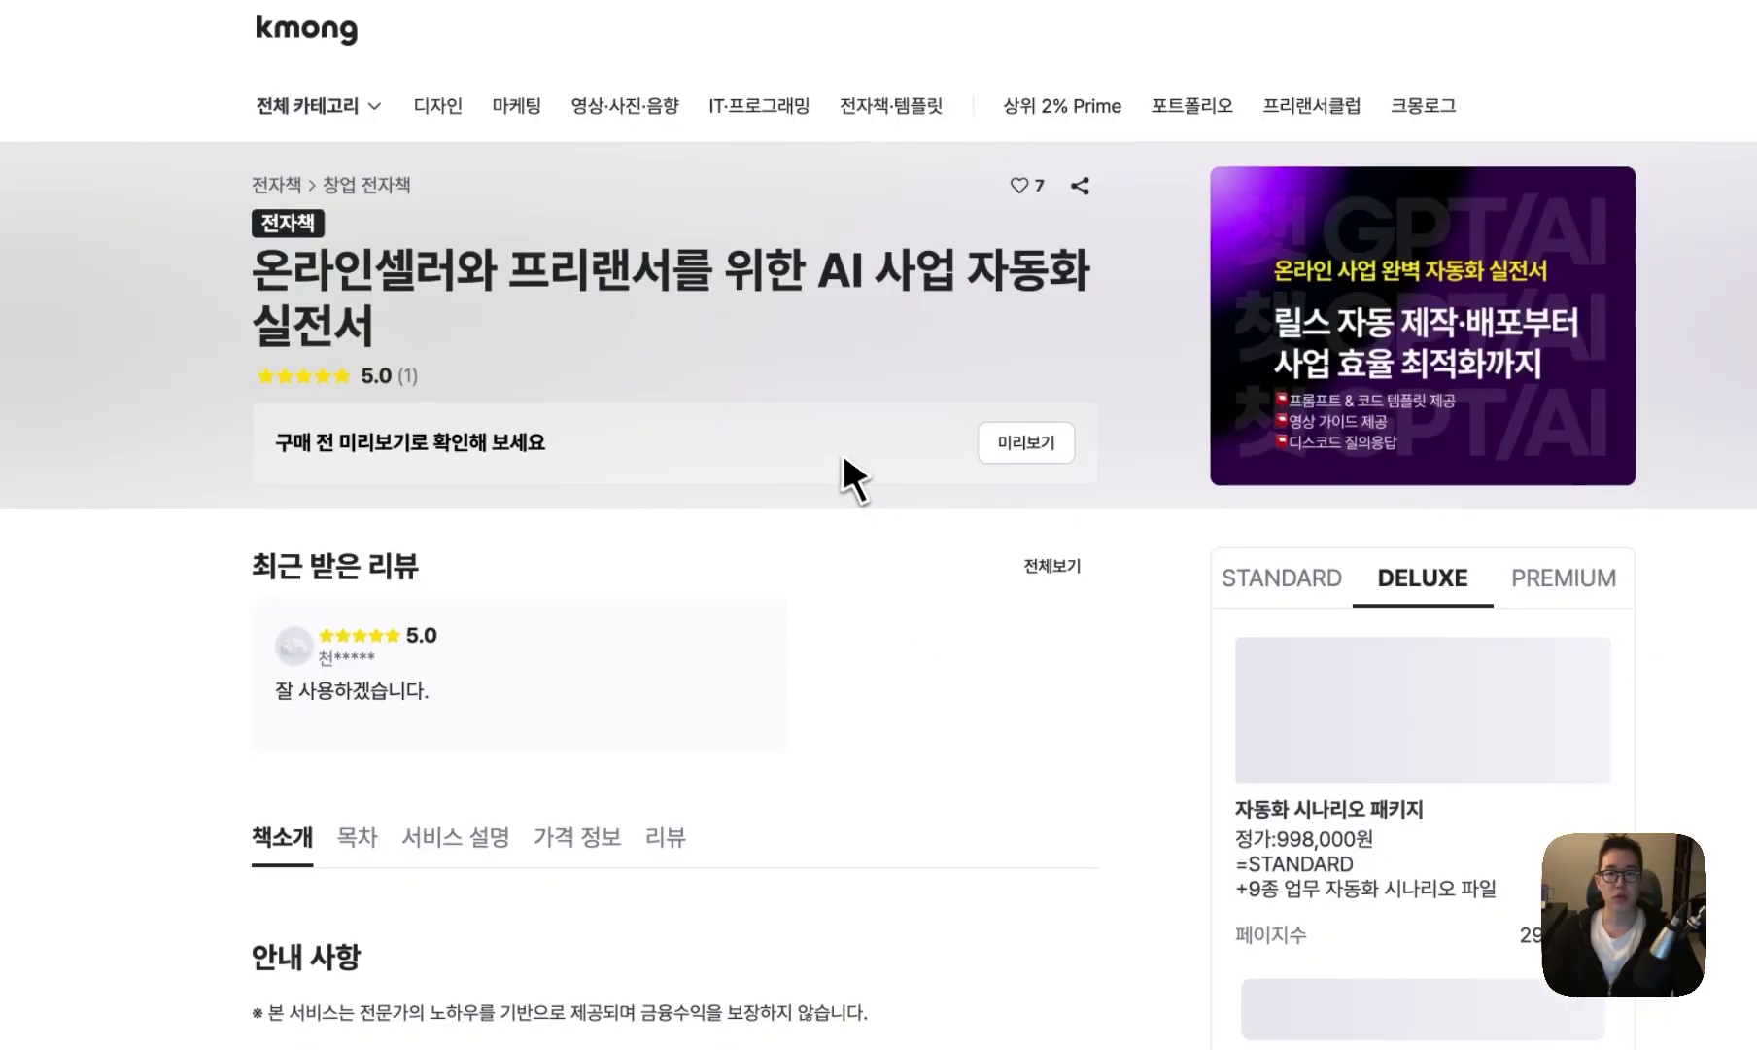
pyautogui.scroll(-3, 769, 507)
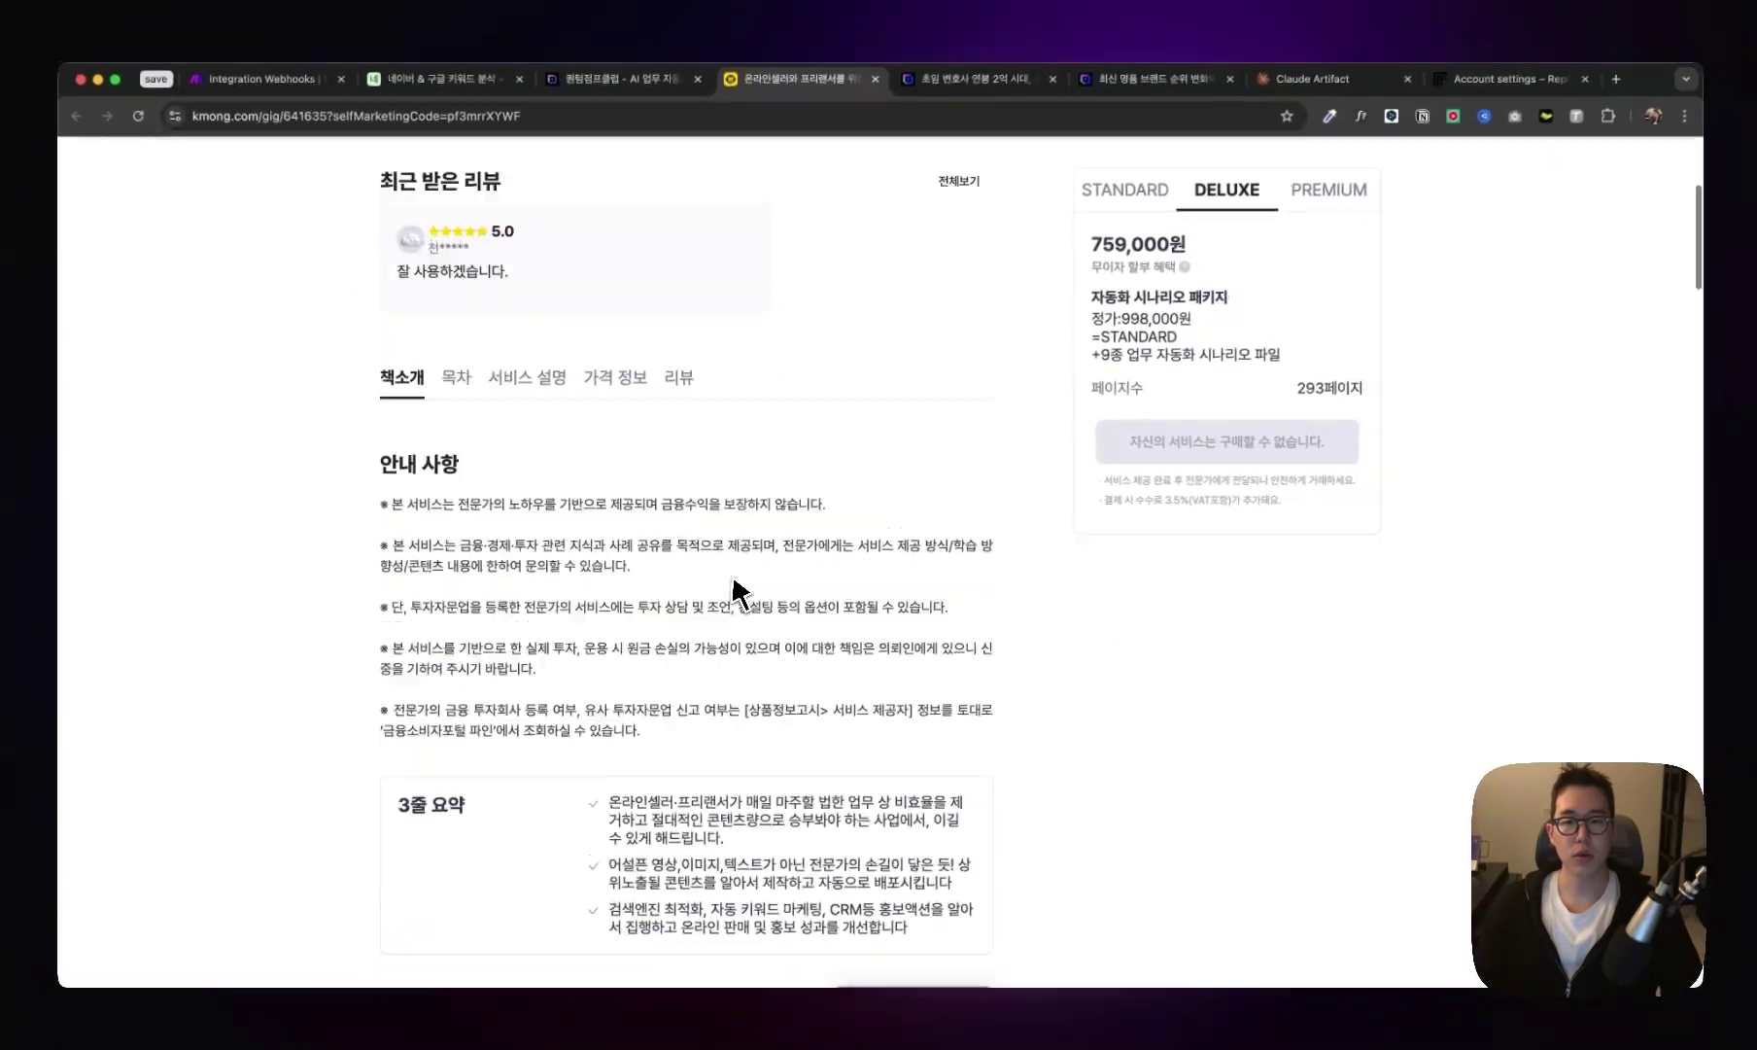
pyautogui.scroll(10, 777, 583)
pyautogui.scroll(-10, 852, 579)
# - Bring up the Claude Artifact hot-keyword automation class landing page with Super+7
pyautogui.press('super+7')
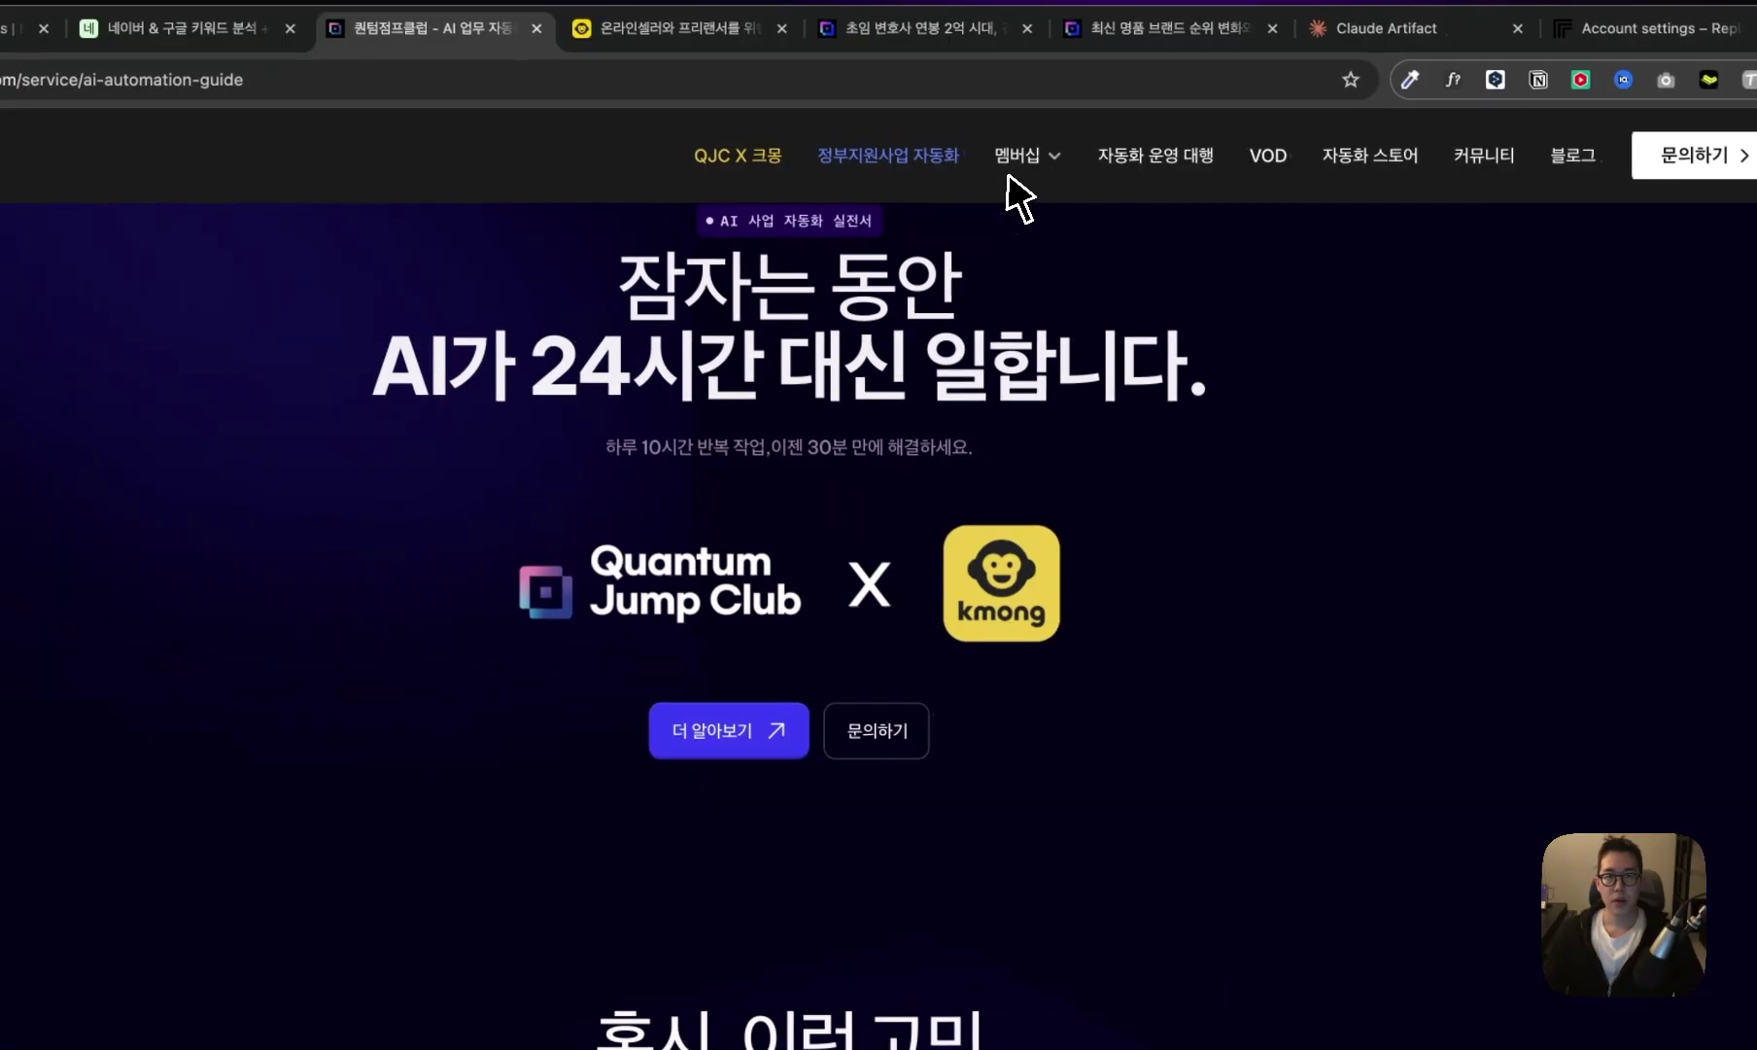
# - Open 멤버십 > 멤버십 소개 and scroll through the ambassador membership page
pyautogui.moveTo(1224, 216)
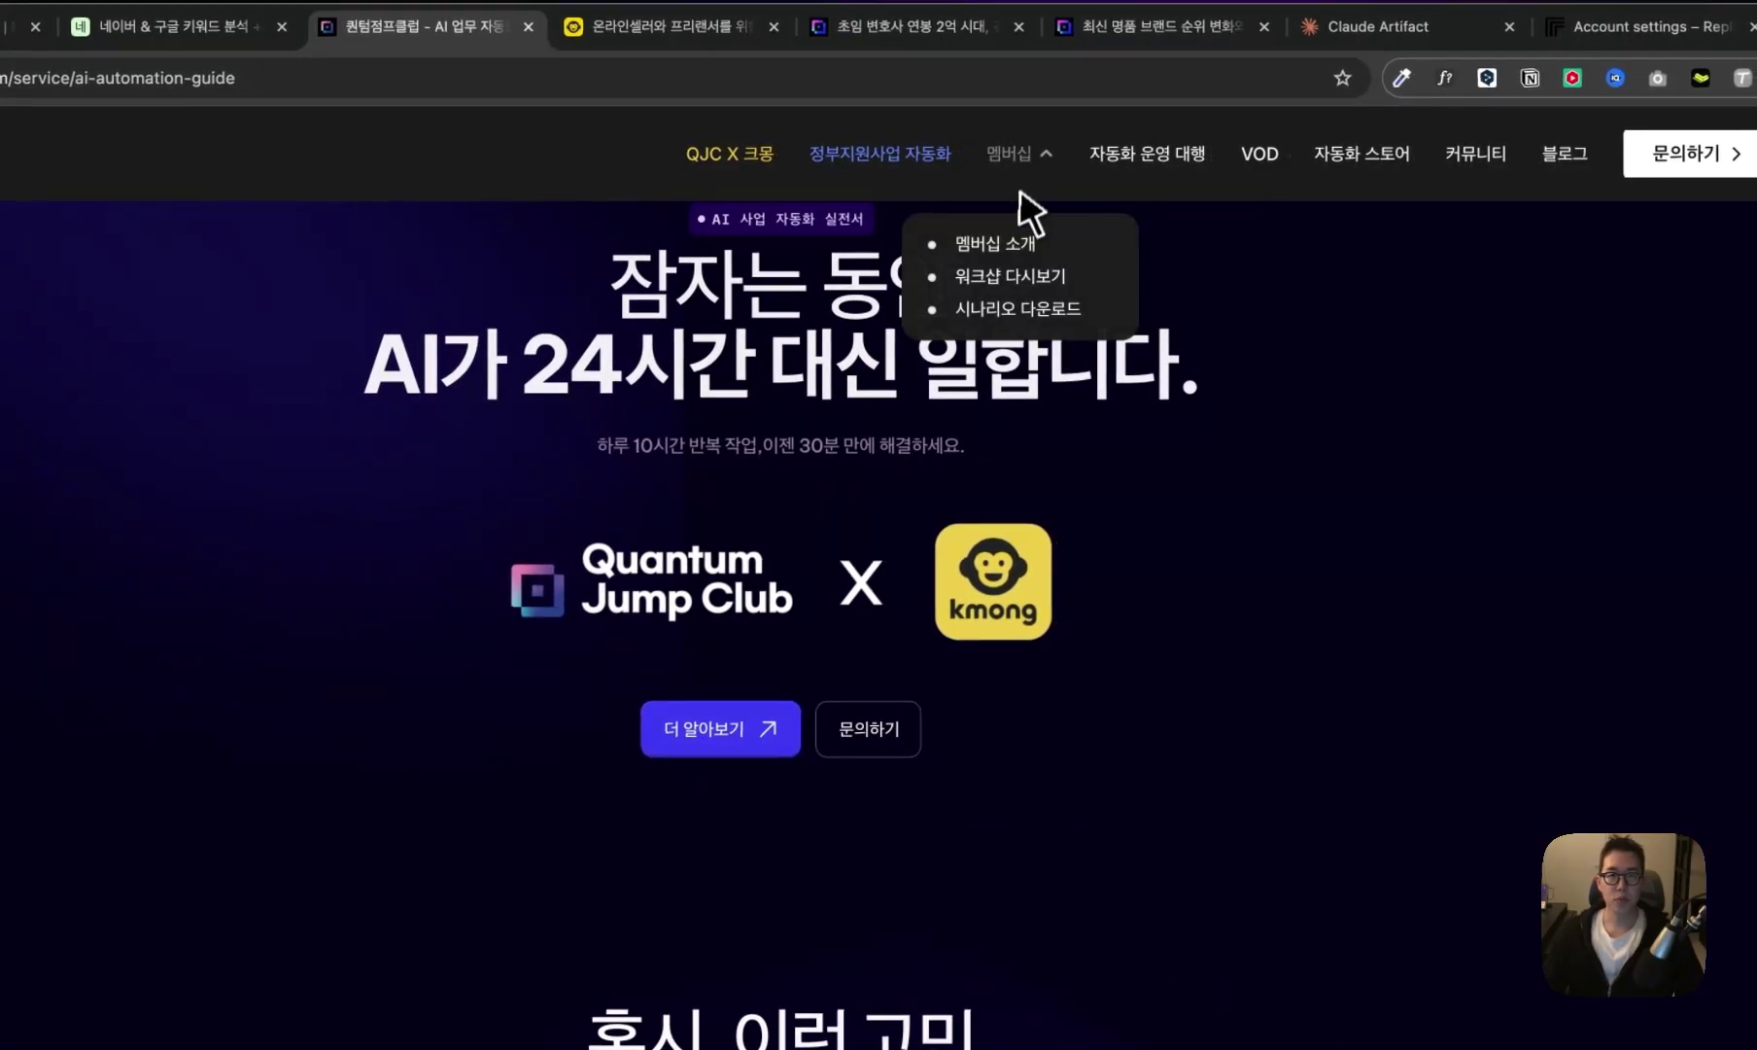
pyautogui.click(1010, 241)
pyautogui.scroll(-15, 1031, 505)
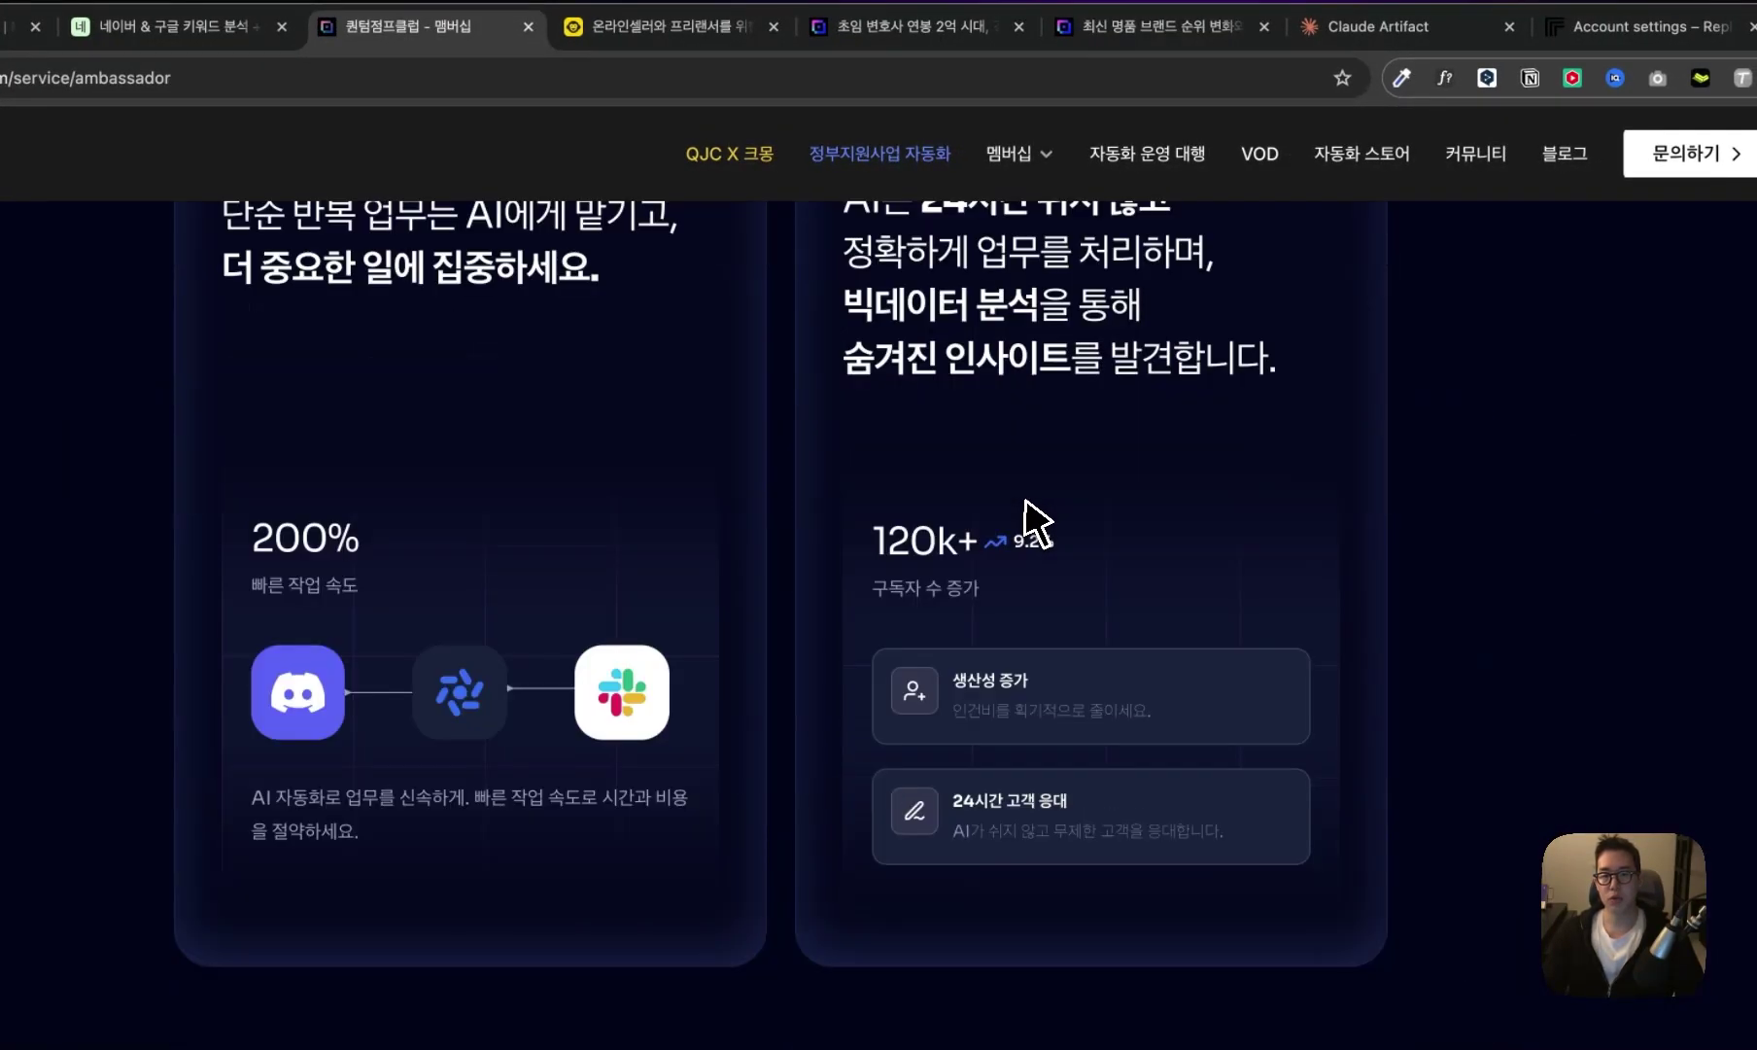
pyautogui.scroll(-15, 1028, 515)
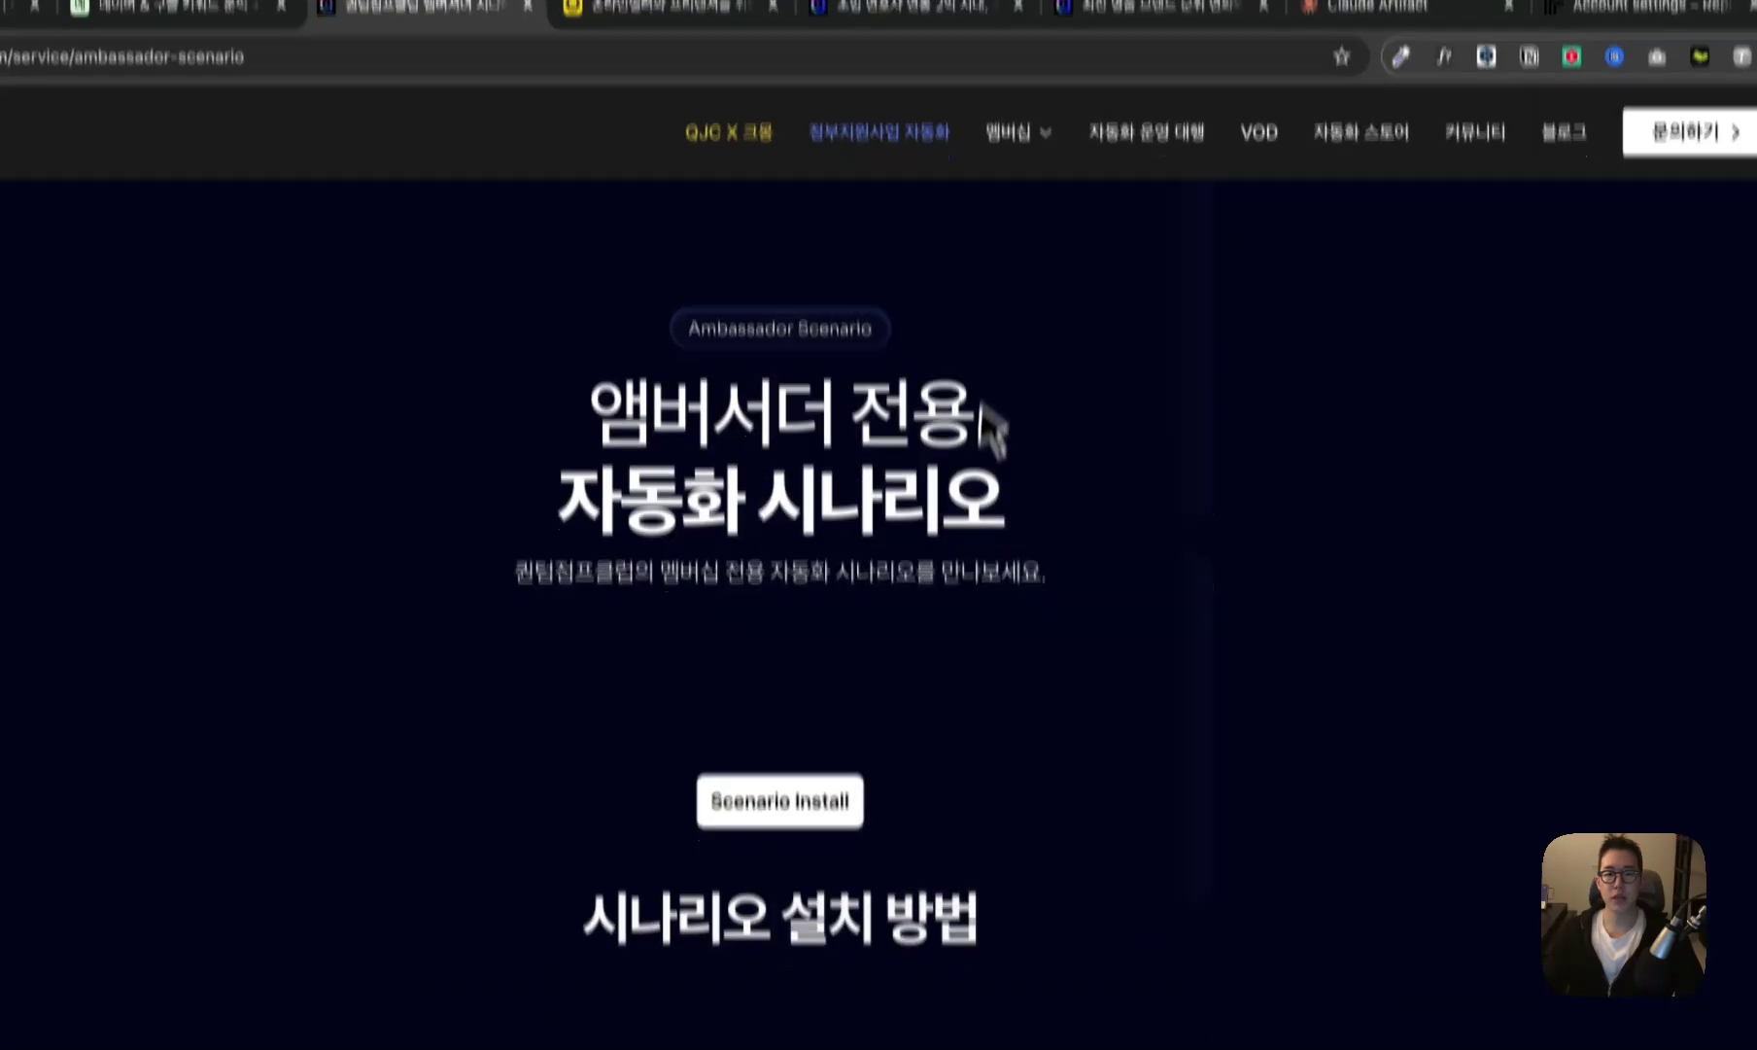
pyautogui.scroll(-20, 960, 588)
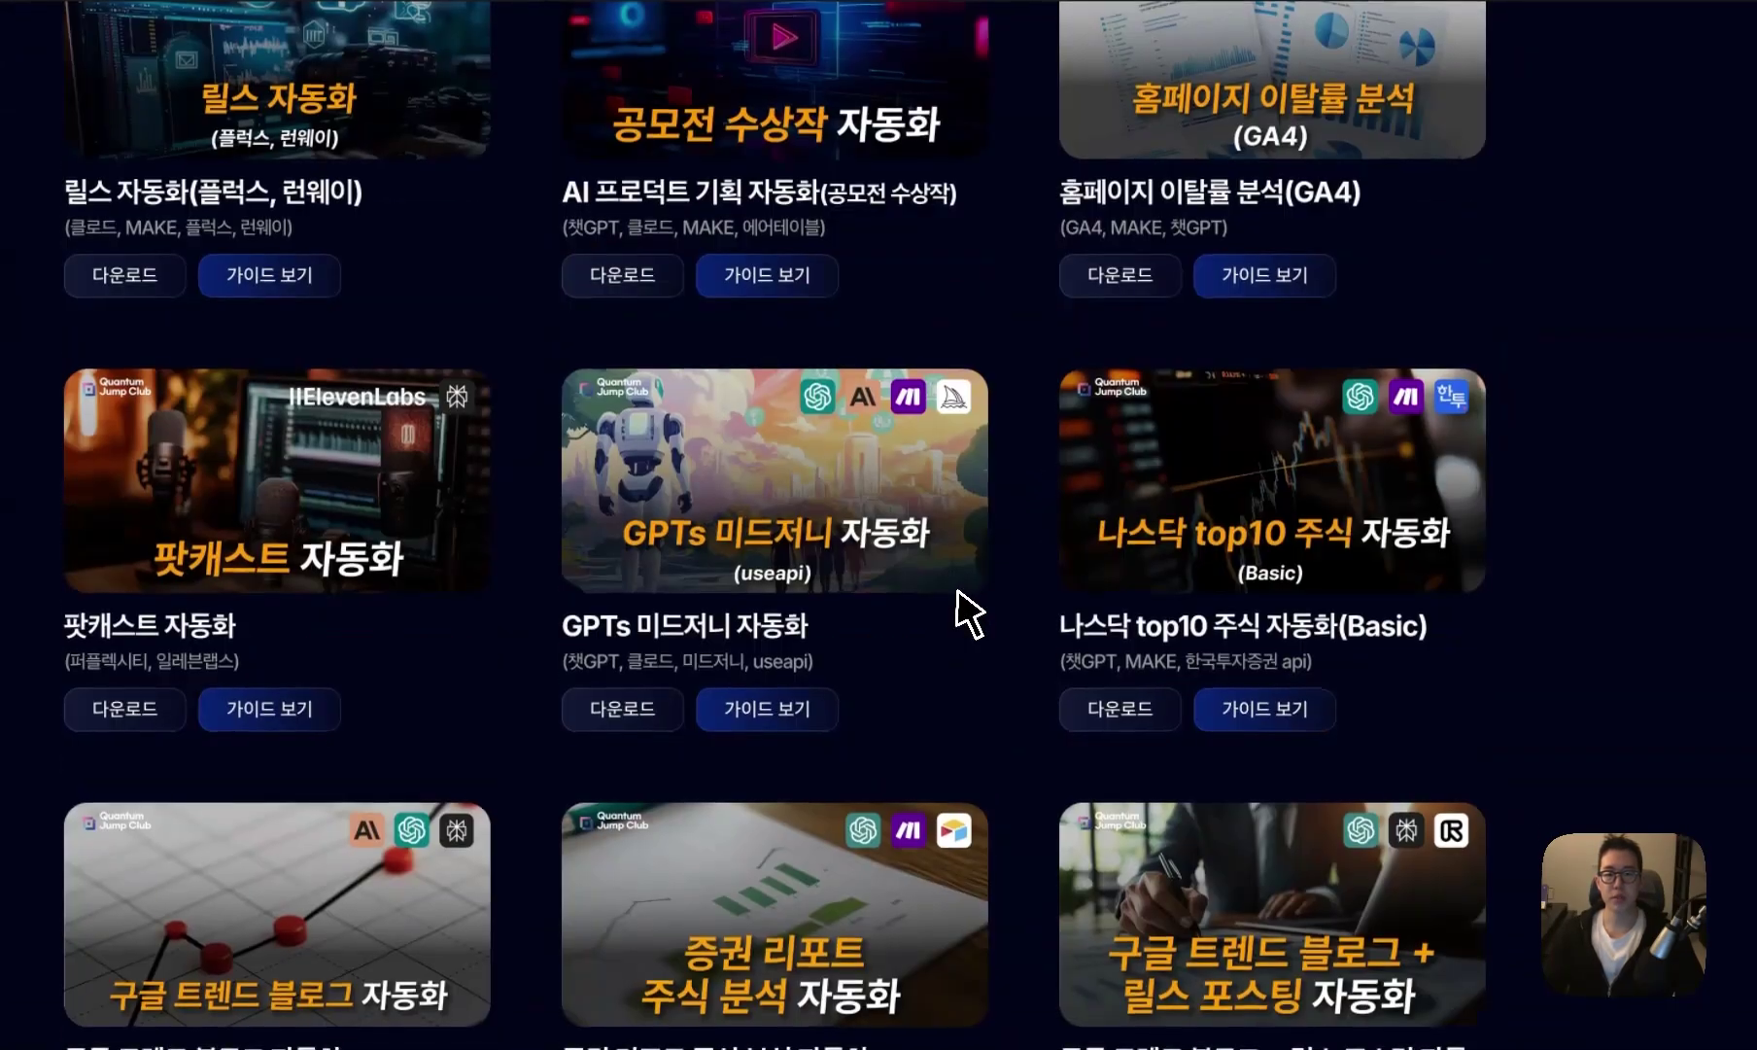
pyautogui.scroll(15, 1007, 638)
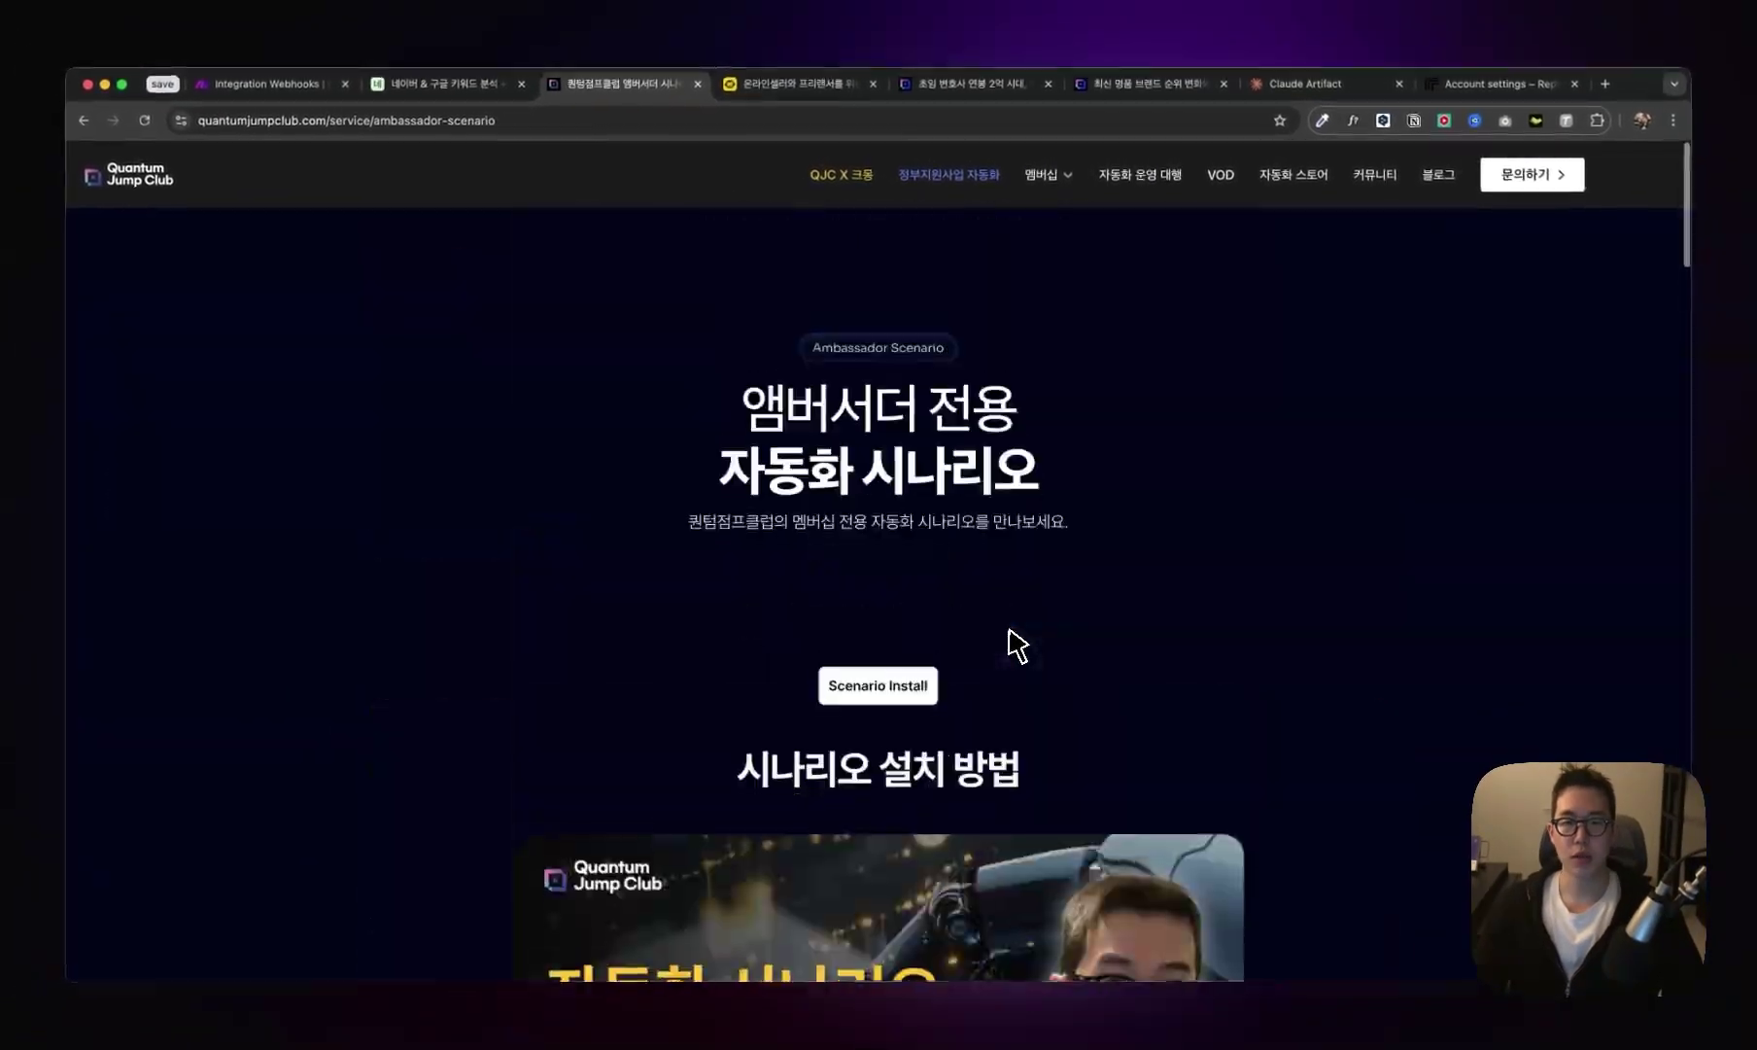
pyautogui.scroll(-5, 1011, 642)
pyautogui.scroll(-10, 1012, 644)
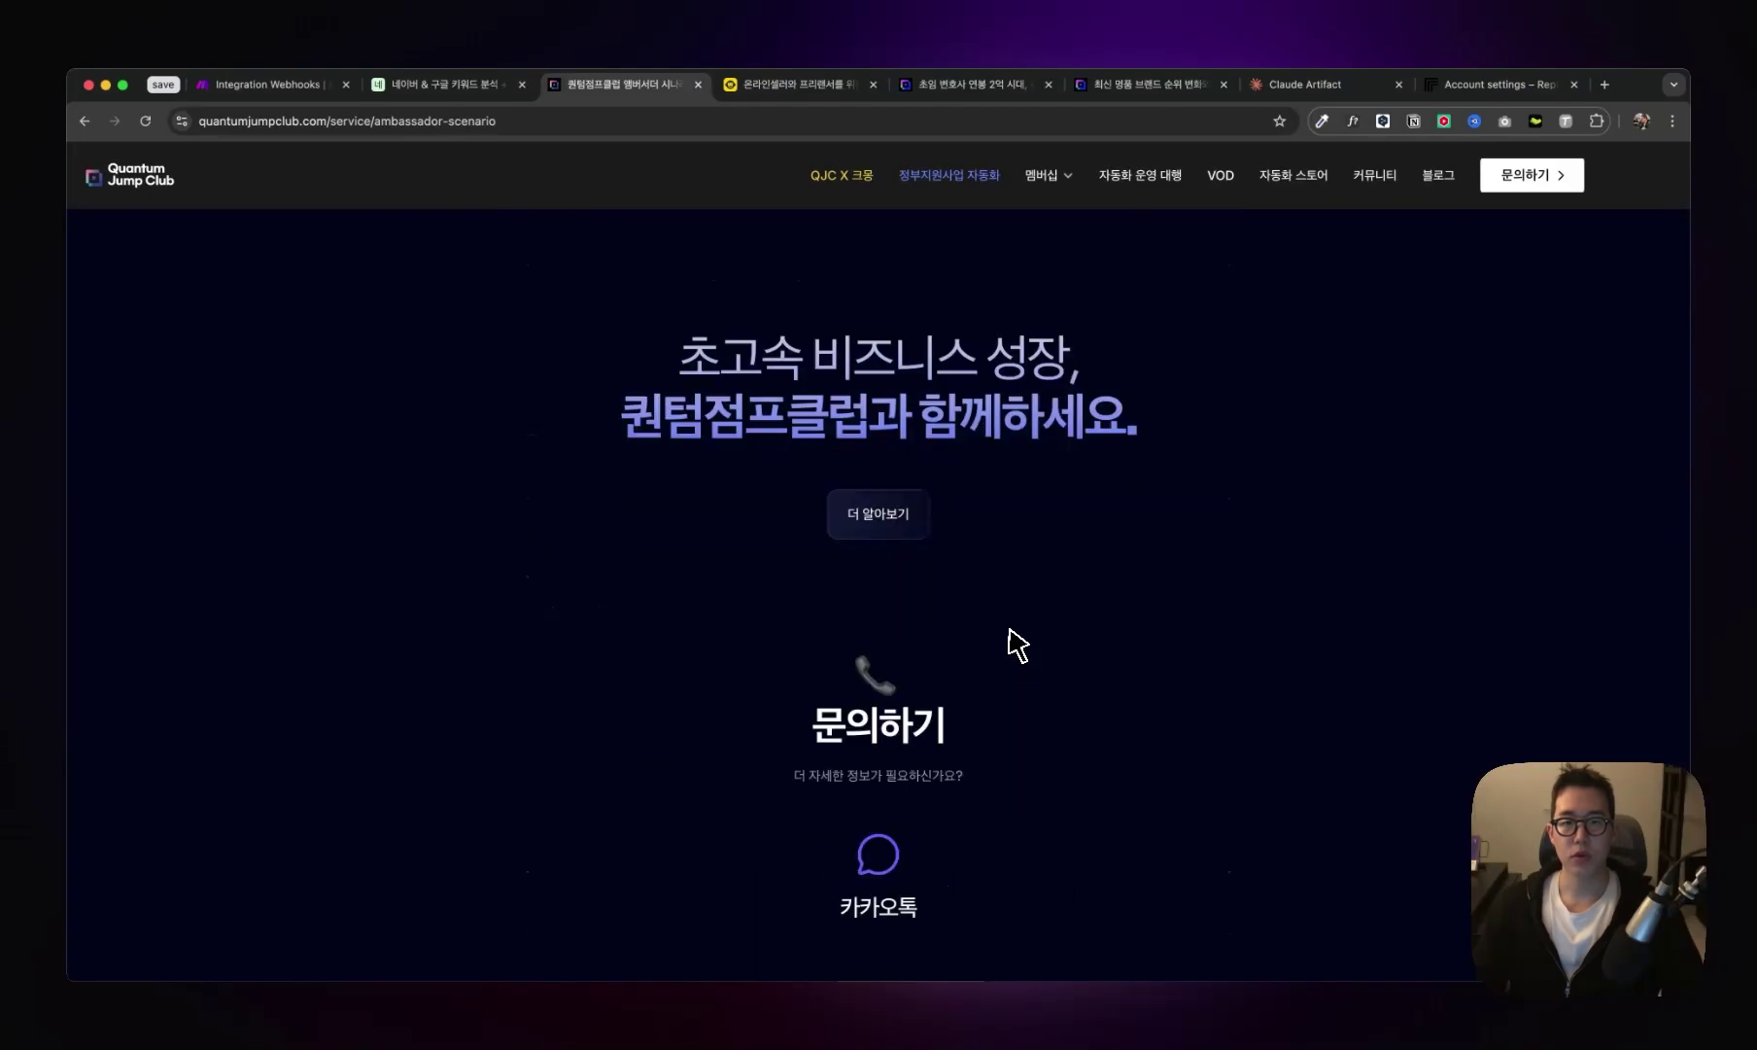
pyautogui.scroll(20, 1011, 641)
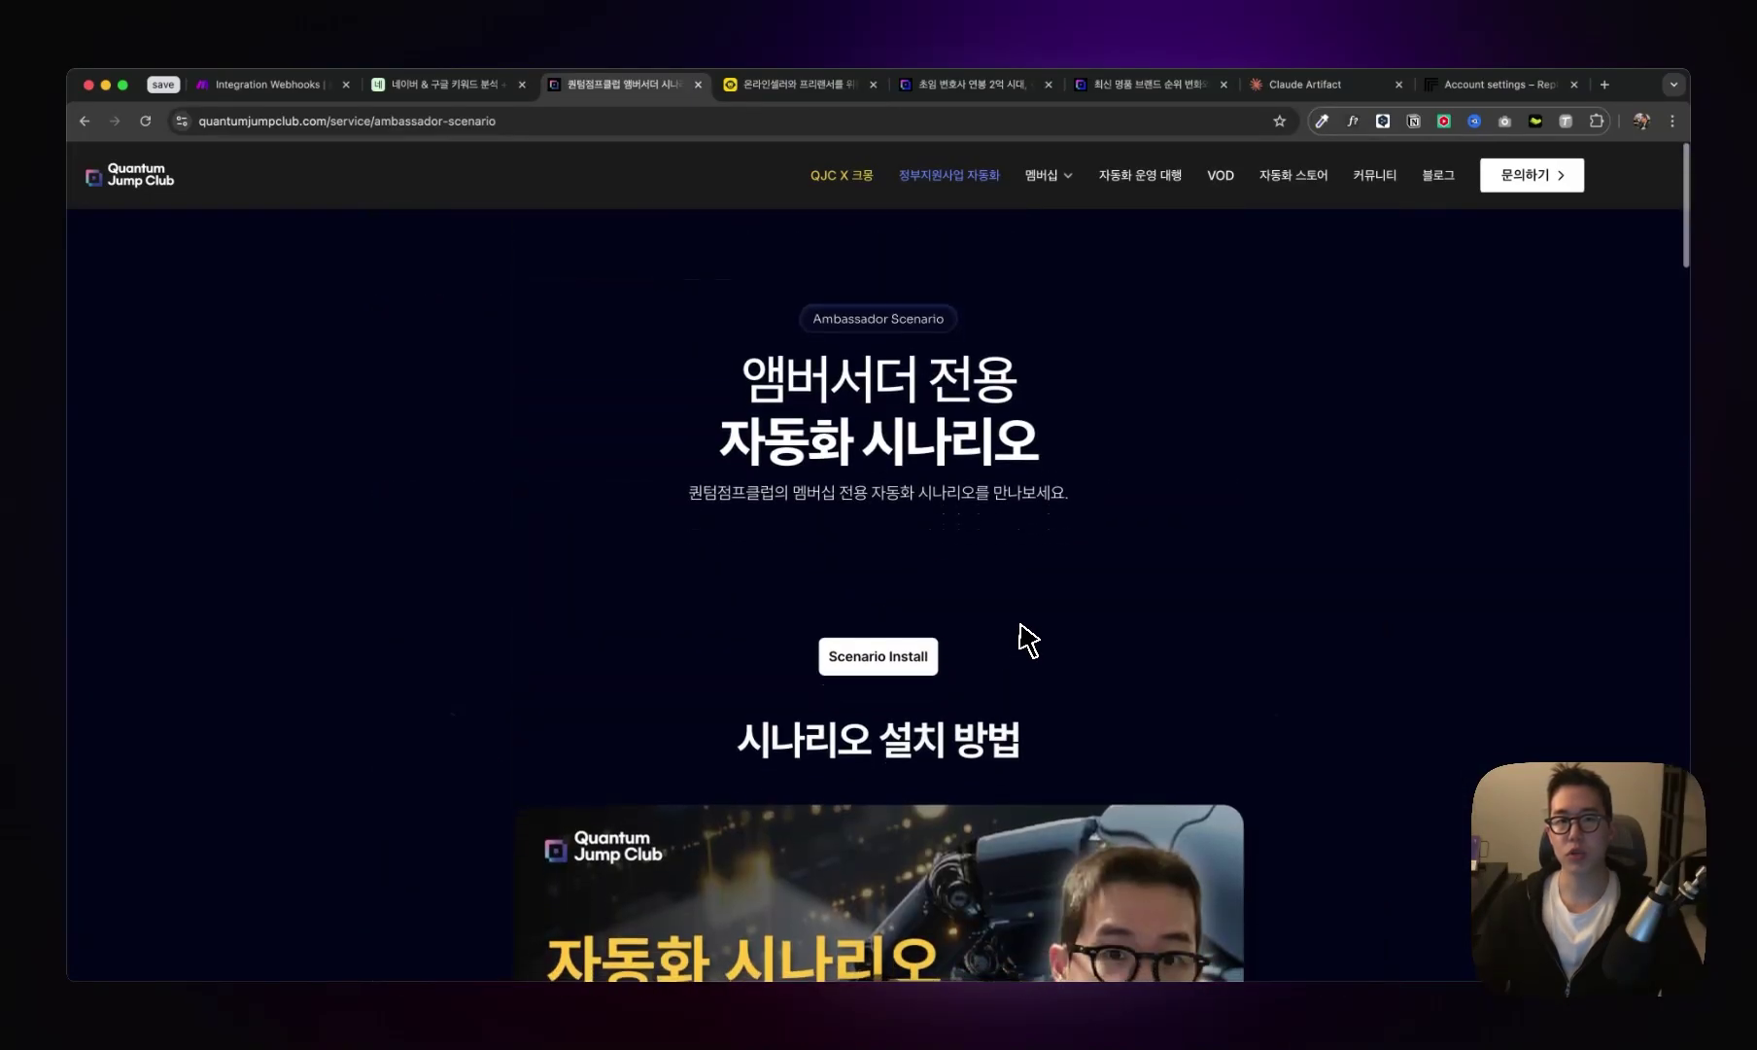